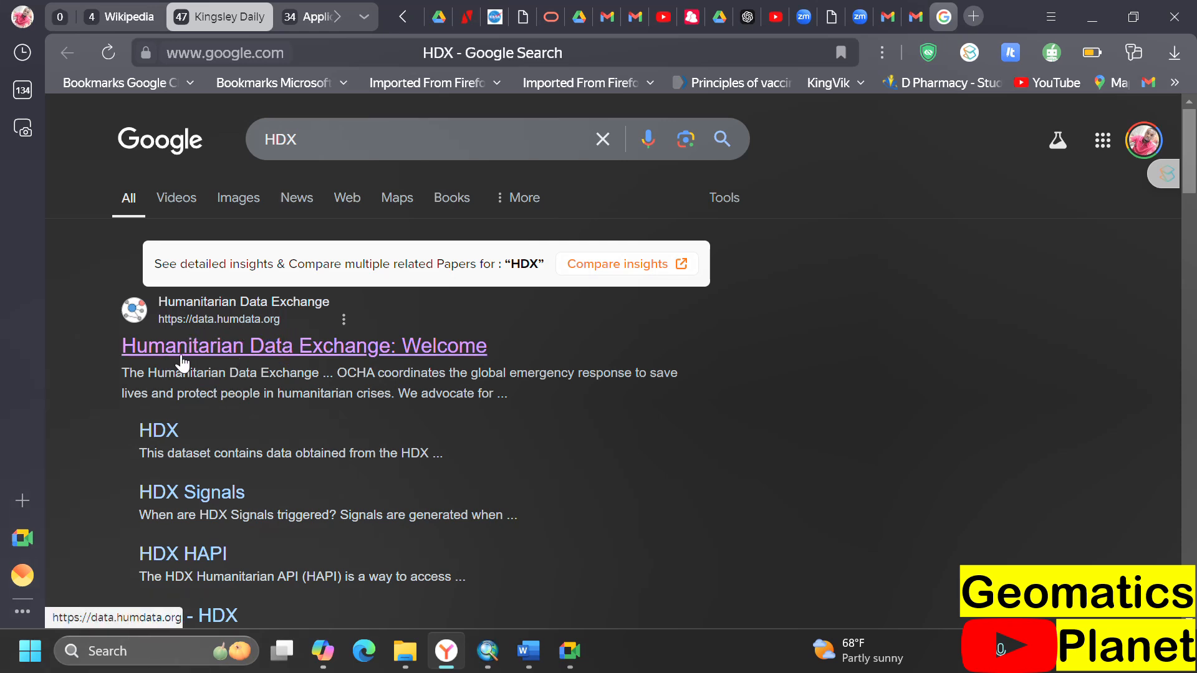
- Open the HDX welcome page and highlight its 19,187 datasets, 254 locations and 2,050 sources
{"action": "left_click", "coordinate": [265, 357]}
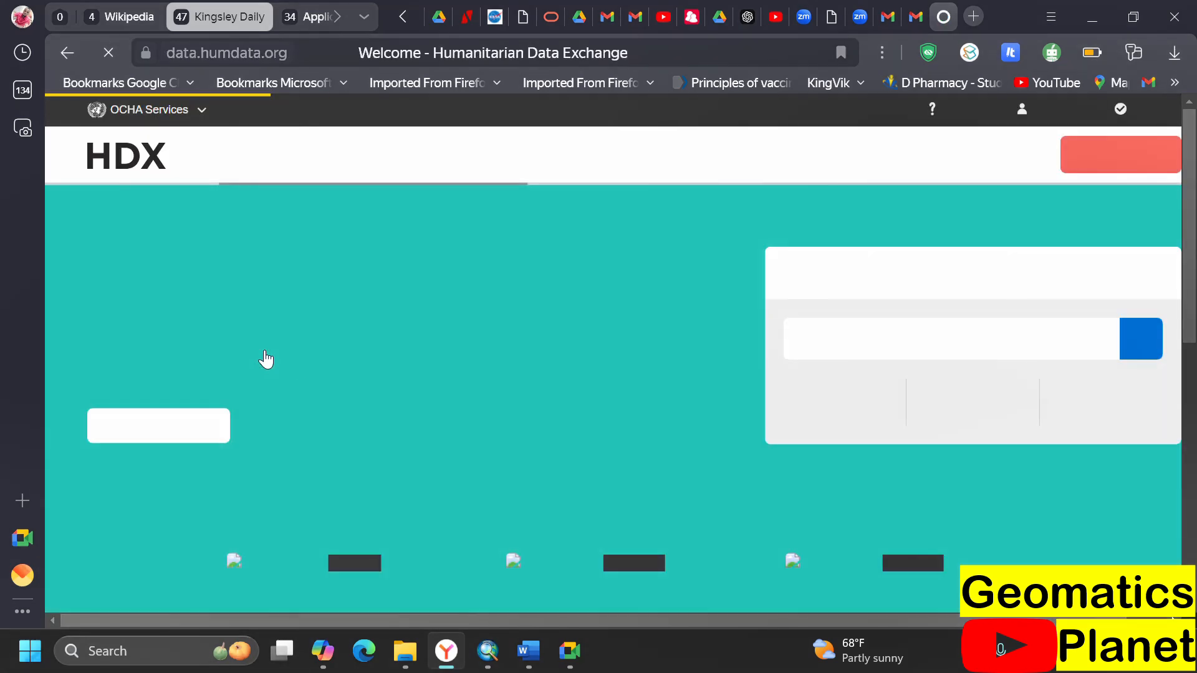
{"action": "scroll", "coordinate": [561, 362], "scroll_direction": "down", "scroll_amount": 2}
{"action": "scroll", "coordinate": [231, 331], "scroll_direction": "down", "scroll_amount": 10}
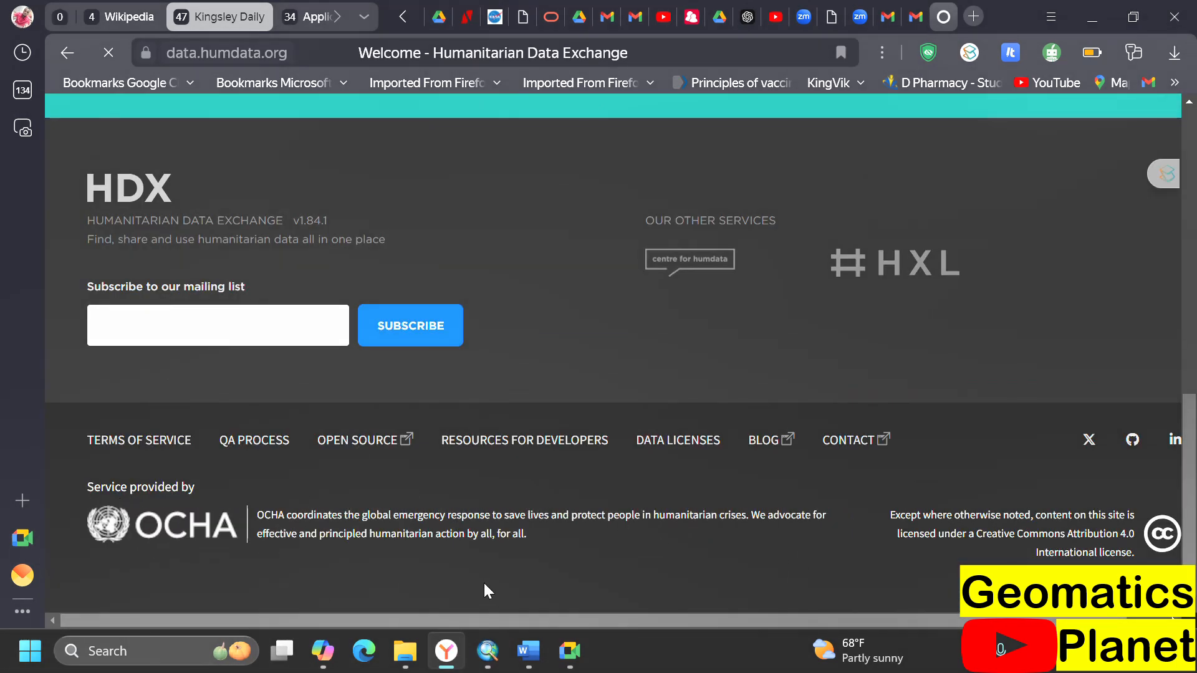
{"action": "scroll", "coordinate": [248, 424], "scroll_direction": "up", "scroll_amount": 3}
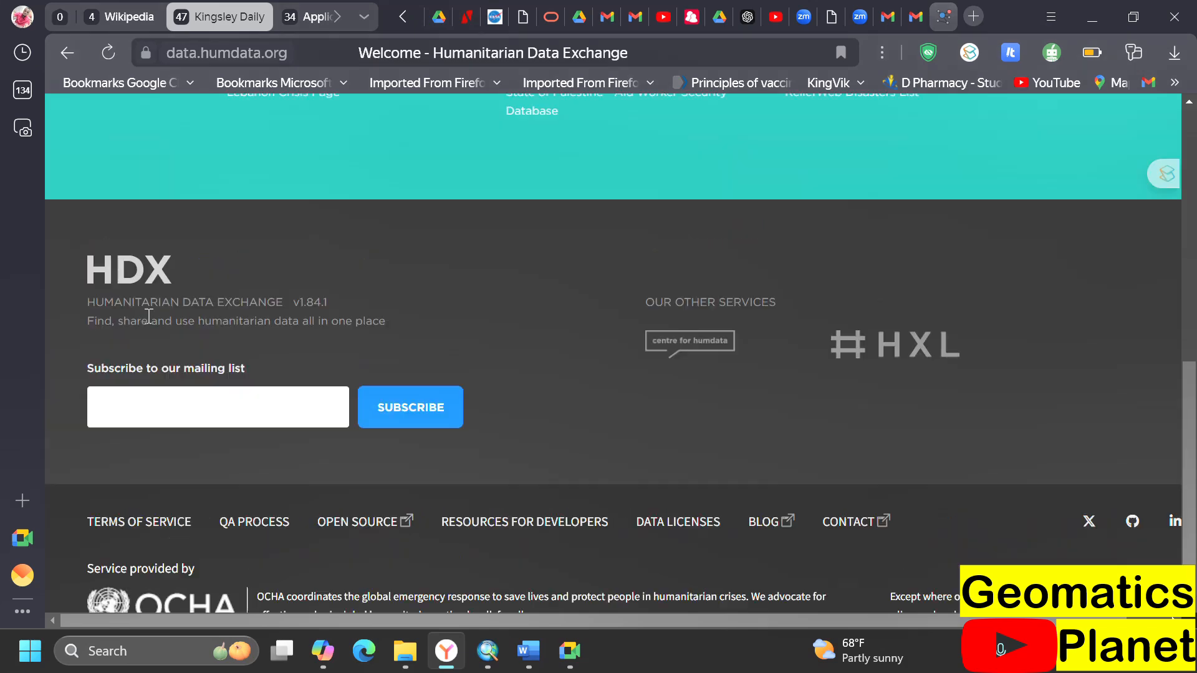
{"action": "scroll", "coordinate": [374, 430], "scroll_direction": "up", "scroll_amount": 9}
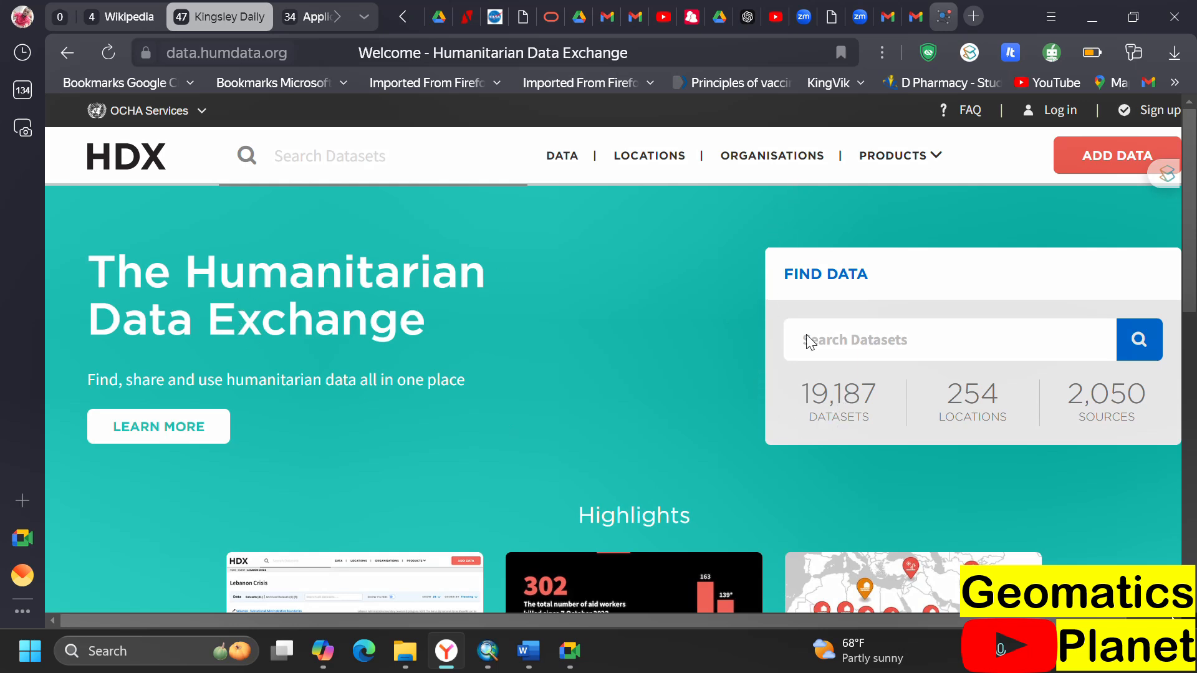
{"action": "left_click_drag", "start_coordinate": [796, 389], "coordinate": [1148, 413]}
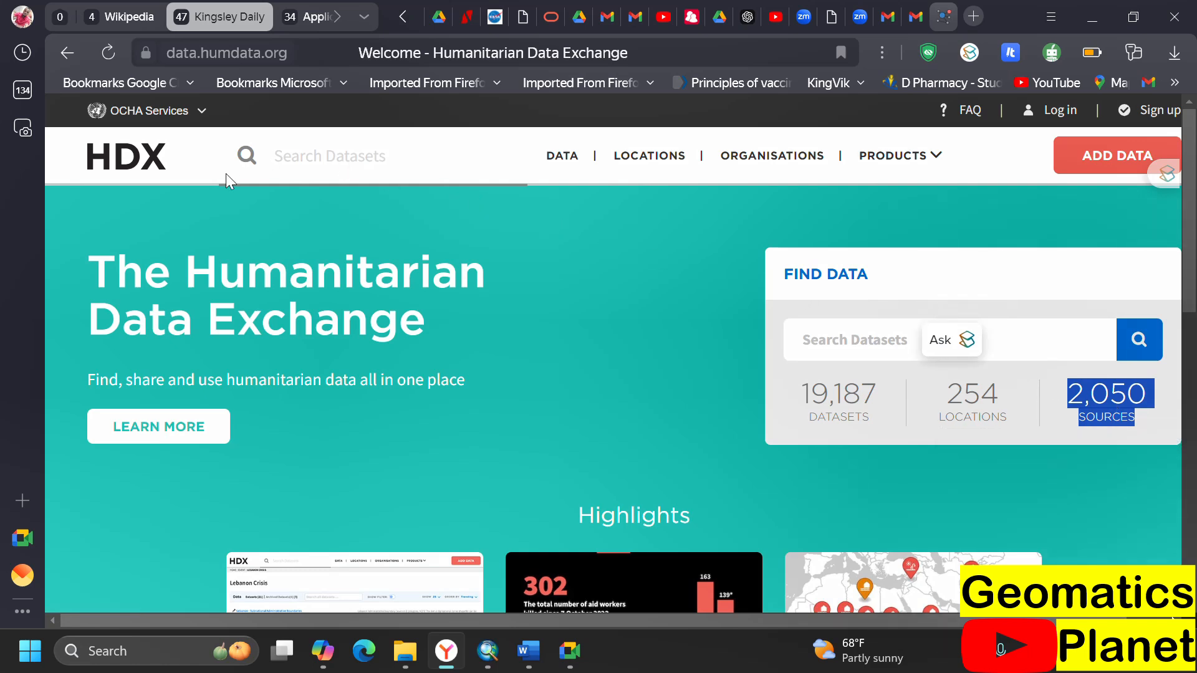
- Search the HDX dataset catalogue for 'poverty rate in Africa'
{"action": "left_click", "coordinate": [565, 160]}
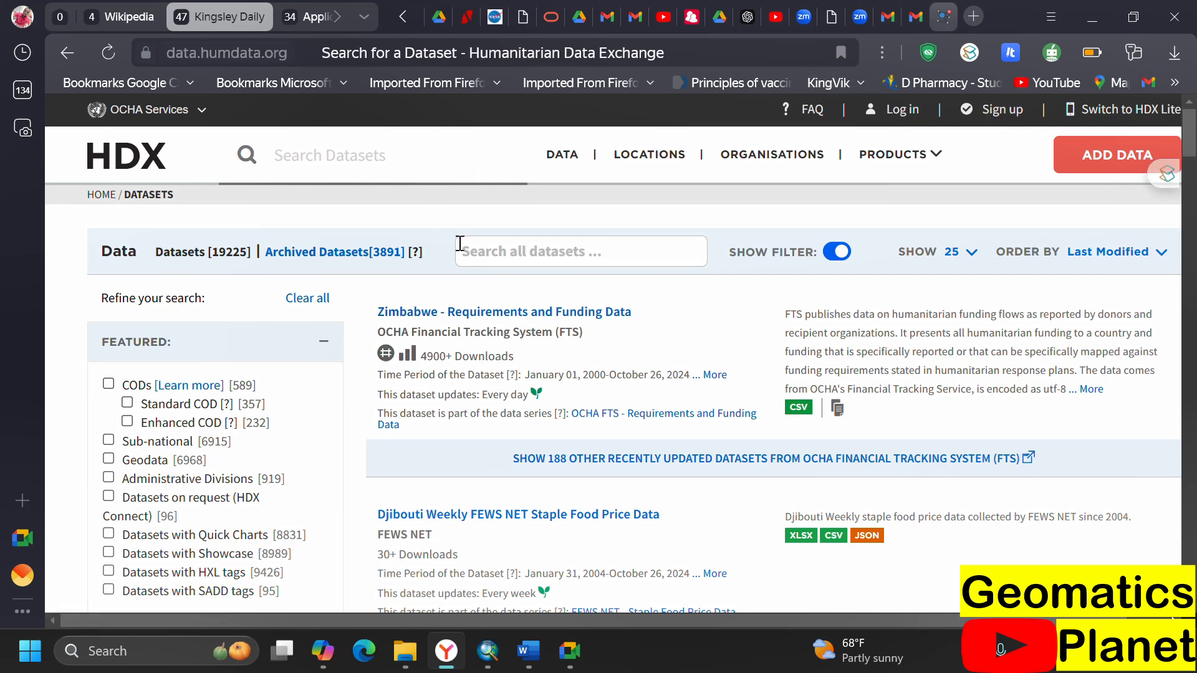
{"action": "left_click", "coordinate": [522, 247]}
{"action": "type", "text": "poverty rate in Africa"}
{"action": "key", "text": "Return"}
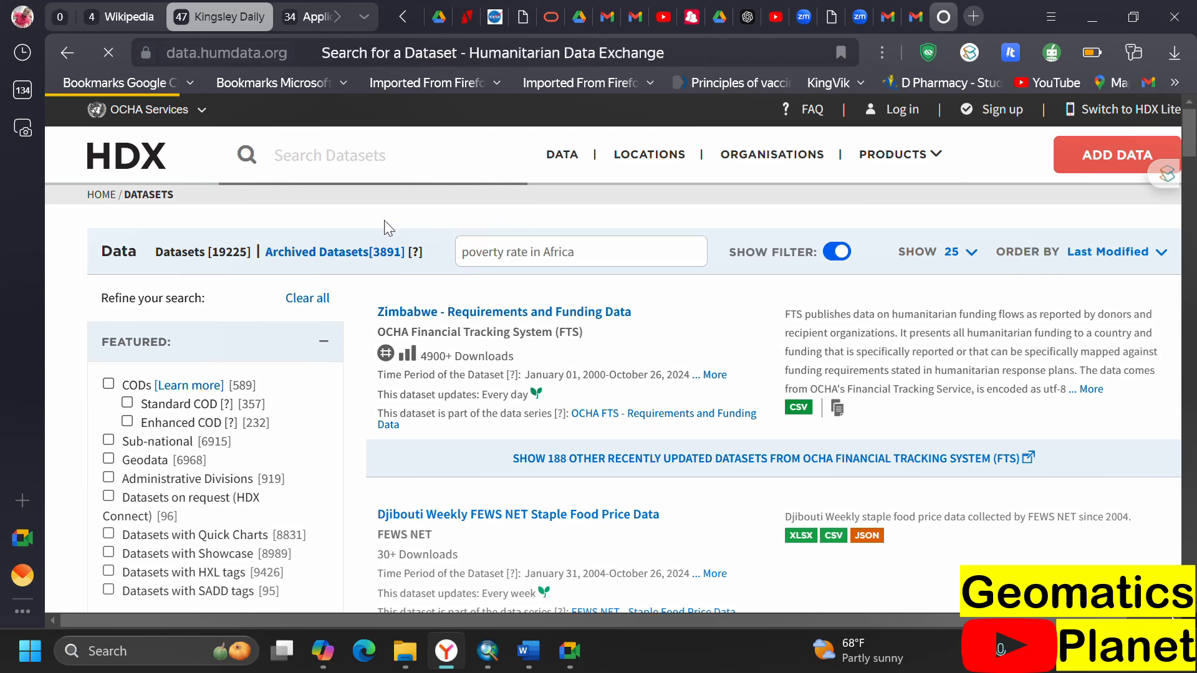
- Browse the 2,717 results, led by HDX HAPI country datasets such as Yemen and Ukraine
{"action": "scroll", "coordinate": [417, 345], "scroll_direction": "down", "scroll_amount": 1}
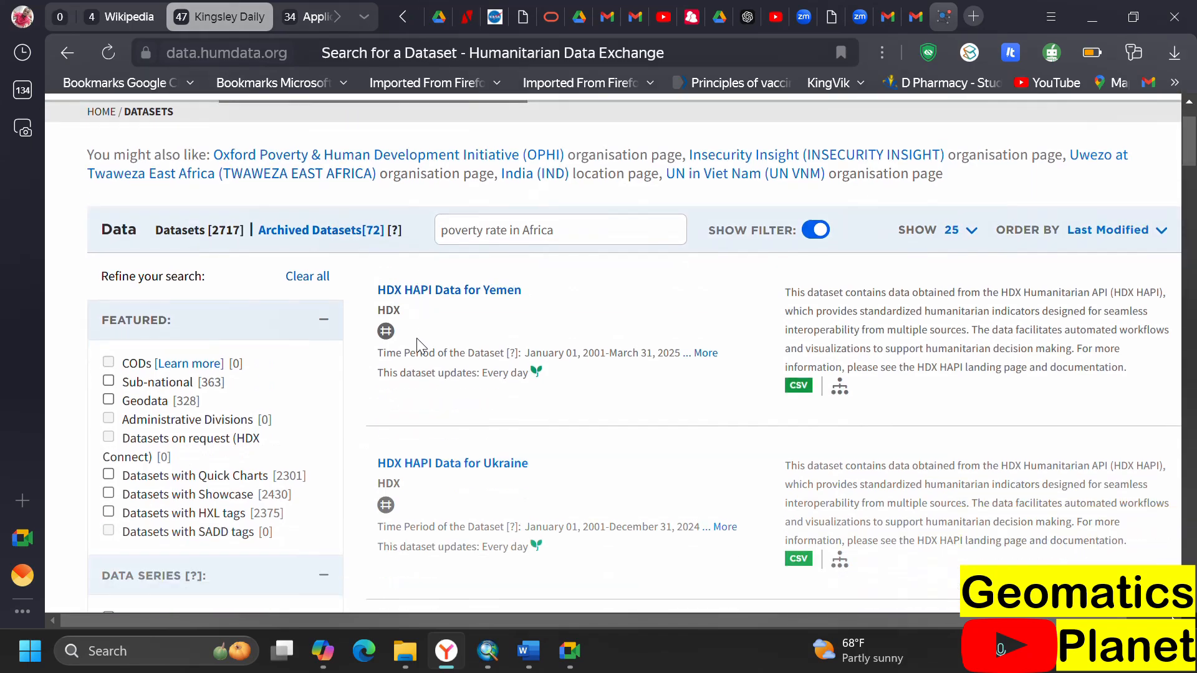
{"action": "scroll", "coordinate": [418, 344], "scroll_direction": "down", "scroll_amount": 10}
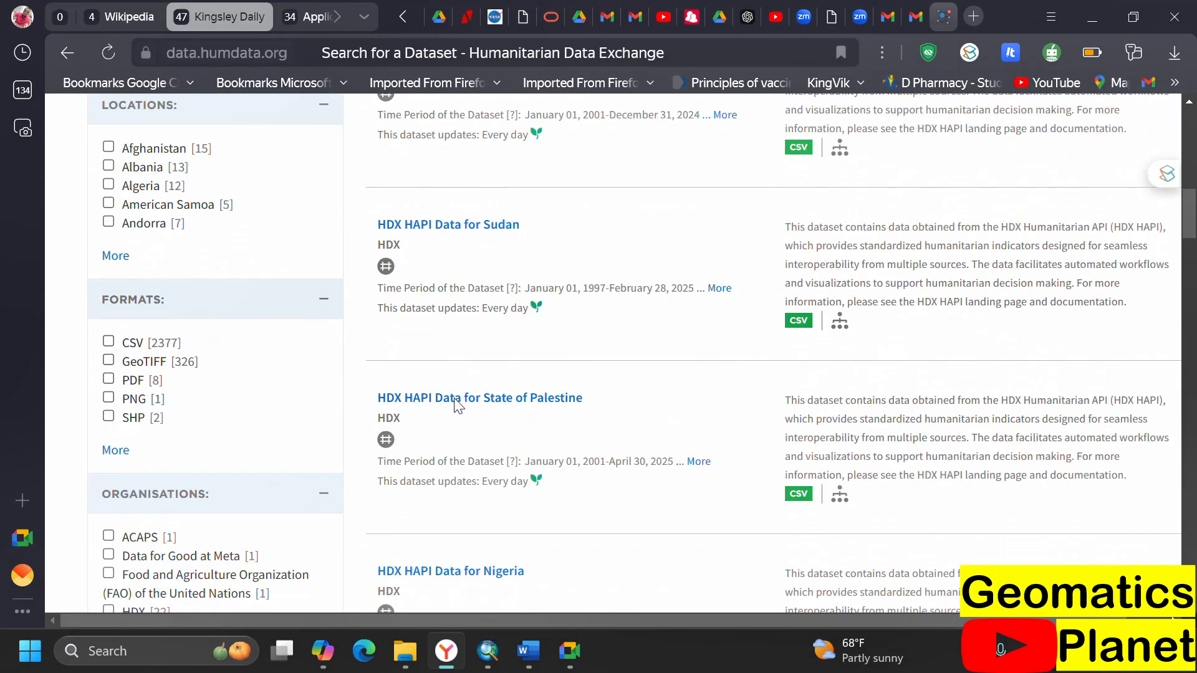
{"action": "scroll", "coordinate": [503, 401], "scroll_direction": "down", "scroll_amount": 10}
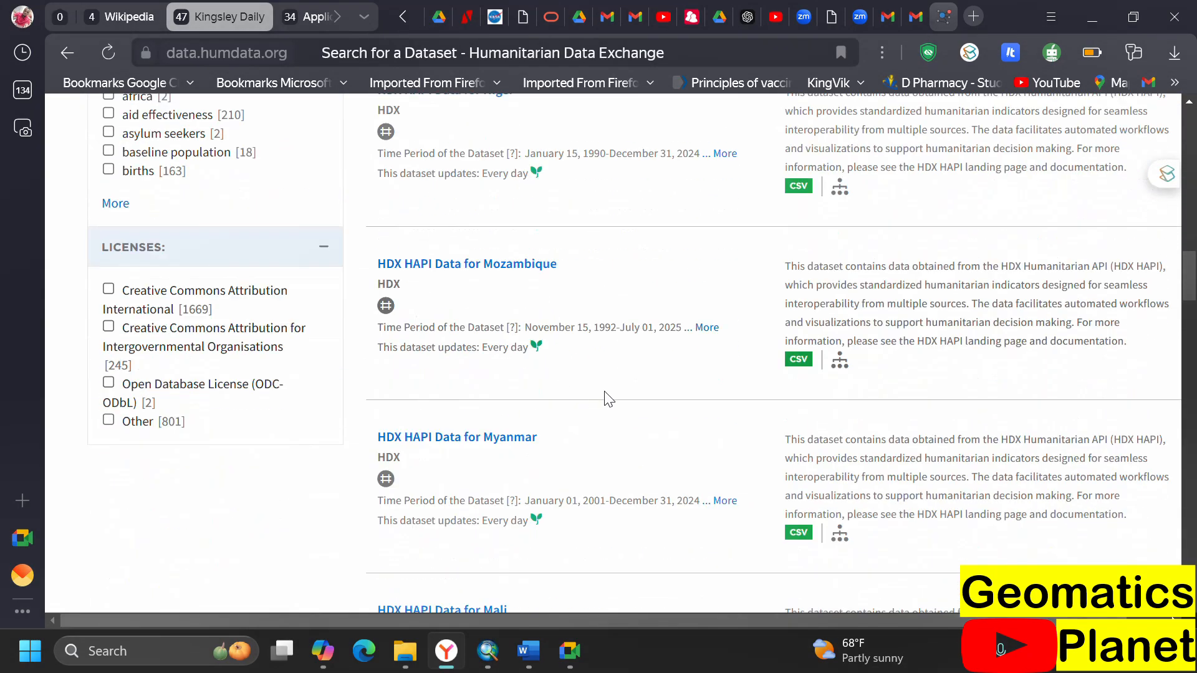
{"action": "scroll", "coordinate": [505, 412], "scroll_direction": "down", "scroll_amount": 4}
{"action": "scroll", "coordinate": [545, 207], "scroll_direction": "up", "scroll_amount": 5}
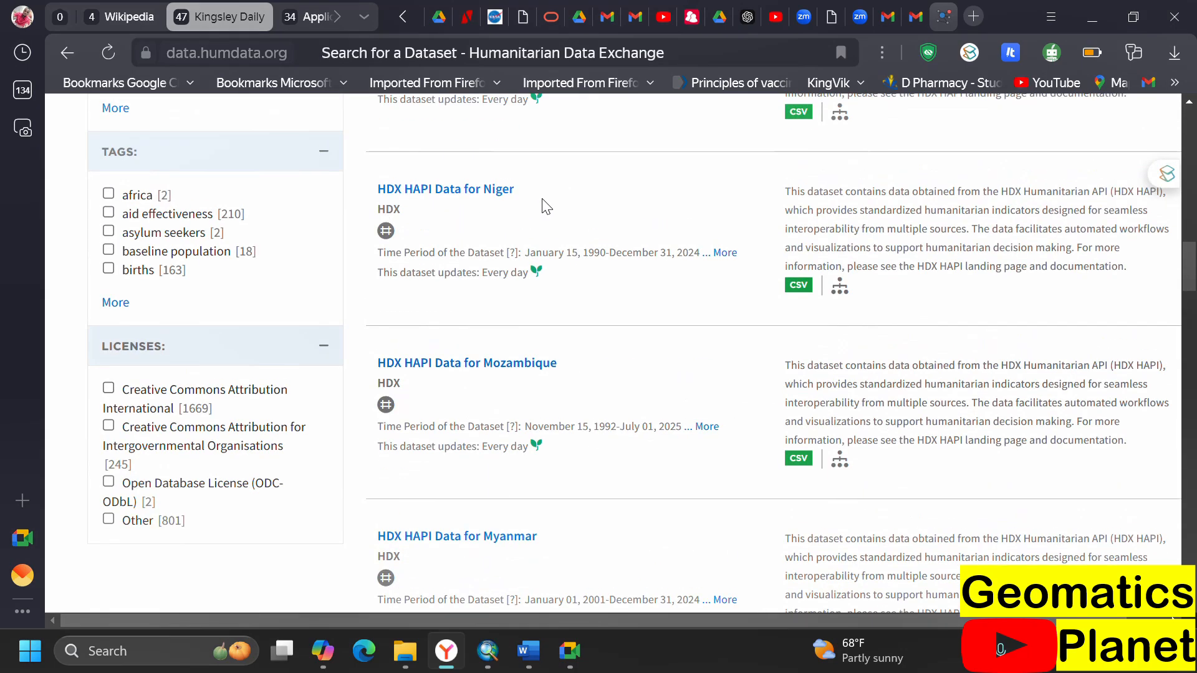
{"action": "scroll", "coordinate": [545, 207], "scroll_direction": "up", "scroll_amount": 15}
{"action": "left_click_drag", "start_coordinate": [567, 314], "coordinate": [445, 308]}
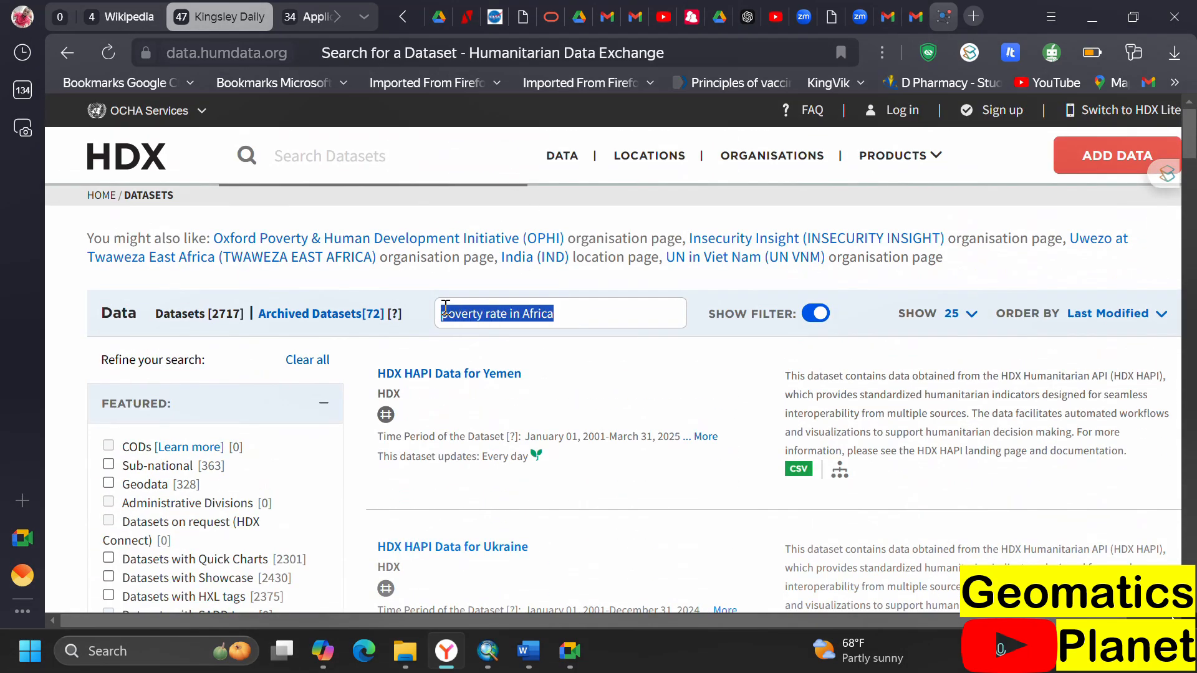
- Change the dataset query to 'Pricee rate in Africa' and run it
{"action": "double_click", "coordinate": [462, 315]}
{"action": "type", "text": "R"}
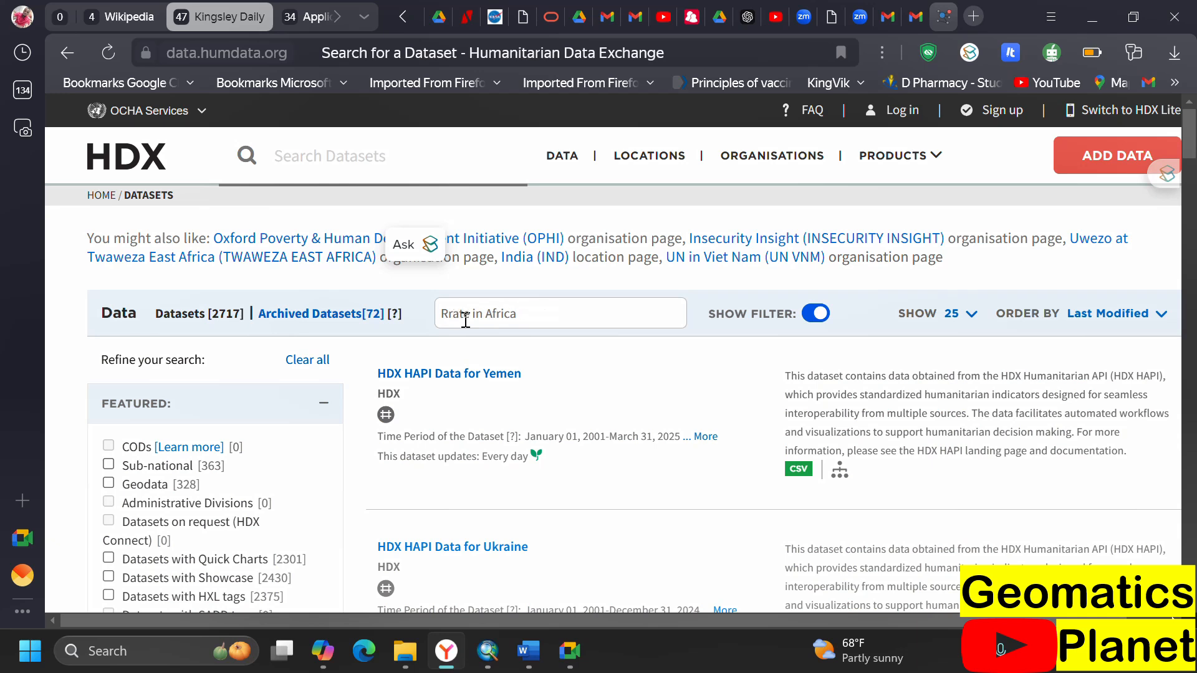
{"action": "key", "text": "BackSpace"}
{"action": "type", "text": "Pricew"}
{"action": "key", "text": "BackSpace"}
{"action": "type", "text": "e"}
{"action": "key", "text": "Return"}
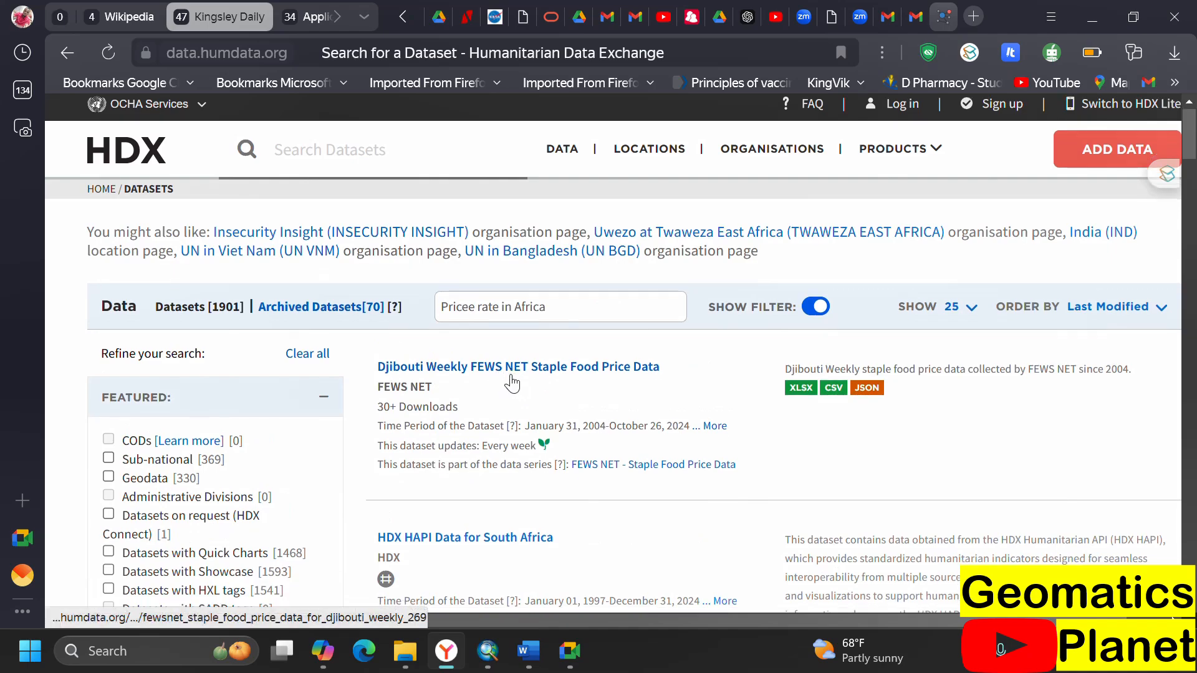
- Browse the 1,901 results, led by Djibouti Weekly FEWS NET Staple Food Price Data
{"action": "scroll", "coordinate": [470, 399], "scroll_direction": "down", "scroll_amount": 3}
{"action": "scroll", "coordinate": [481, 374], "scroll_direction": "down", "scroll_amount": 13}
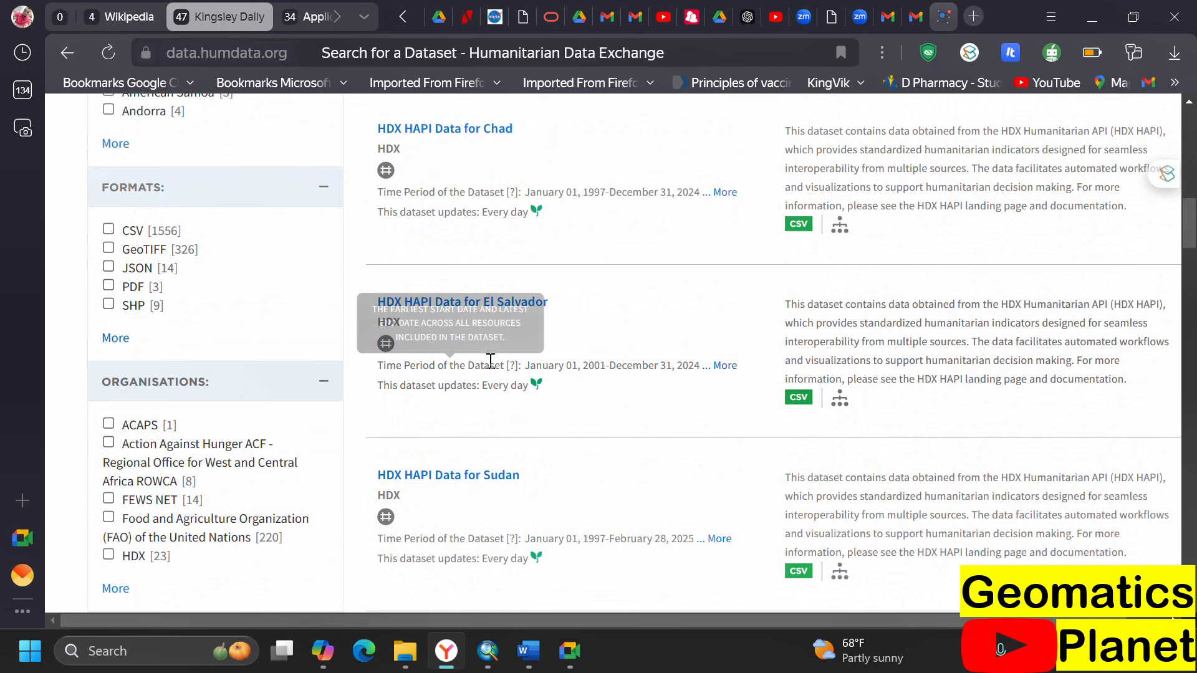
{"action": "scroll", "coordinate": [501, 374], "scroll_direction": "down", "scroll_amount": 5}
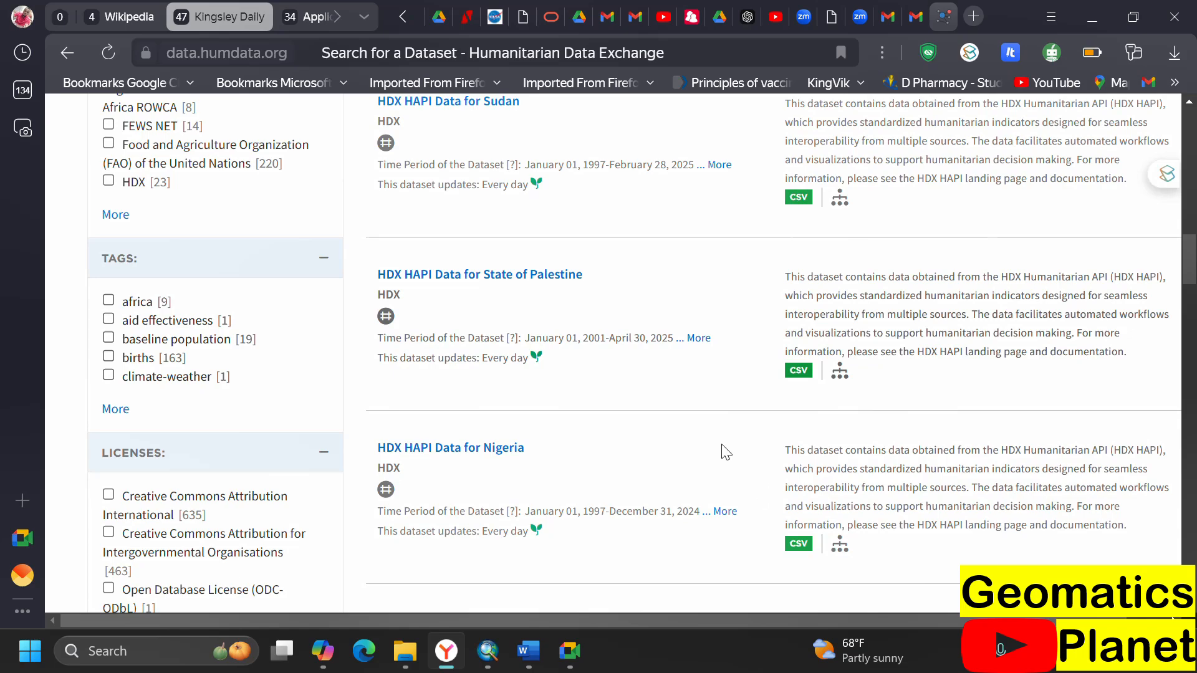
{"action": "scroll", "coordinate": [687, 433], "scroll_direction": "down", "scroll_amount": 5}
{"action": "scroll", "coordinate": [676, 427], "scroll_direction": "down", "scroll_amount": 5}
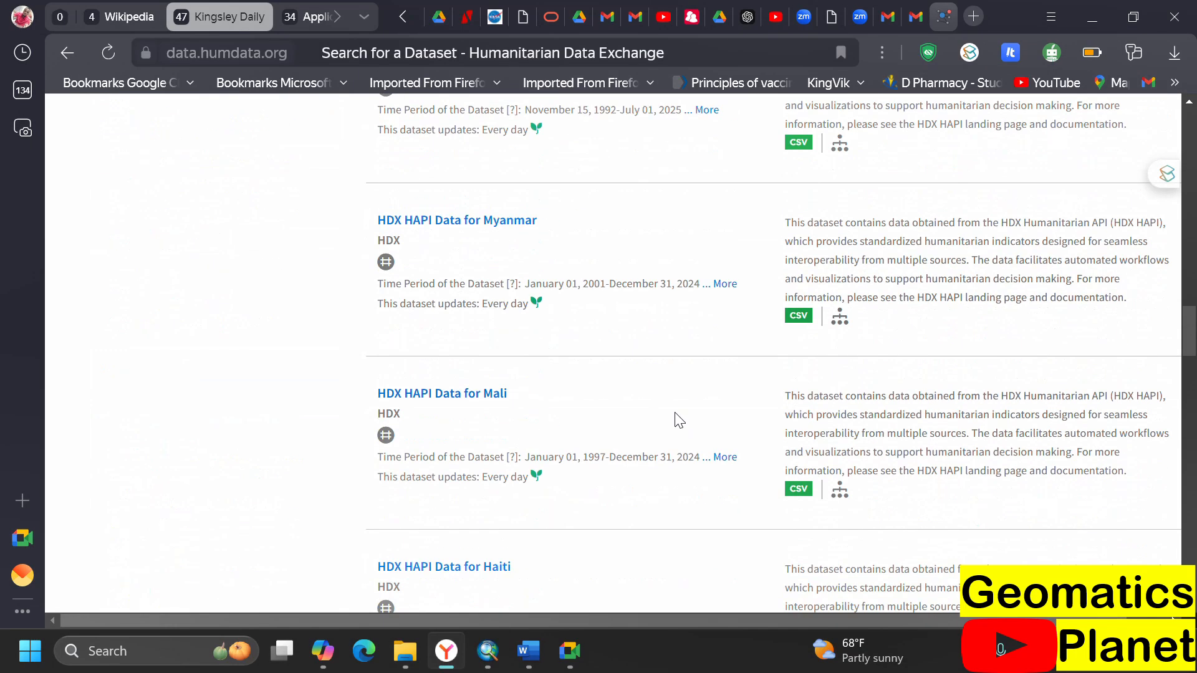
{"action": "scroll", "coordinate": [676, 420], "scroll_direction": "down", "scroll_amount": 5}
{"action": "scroll", "coordinate": [671, 414], "scroll_direction": "up", "scroll_amount": 15}
{"action": "scroll", "coordinate": [625, 319], "scroll_direction": "up", "scroll_amount": 10}
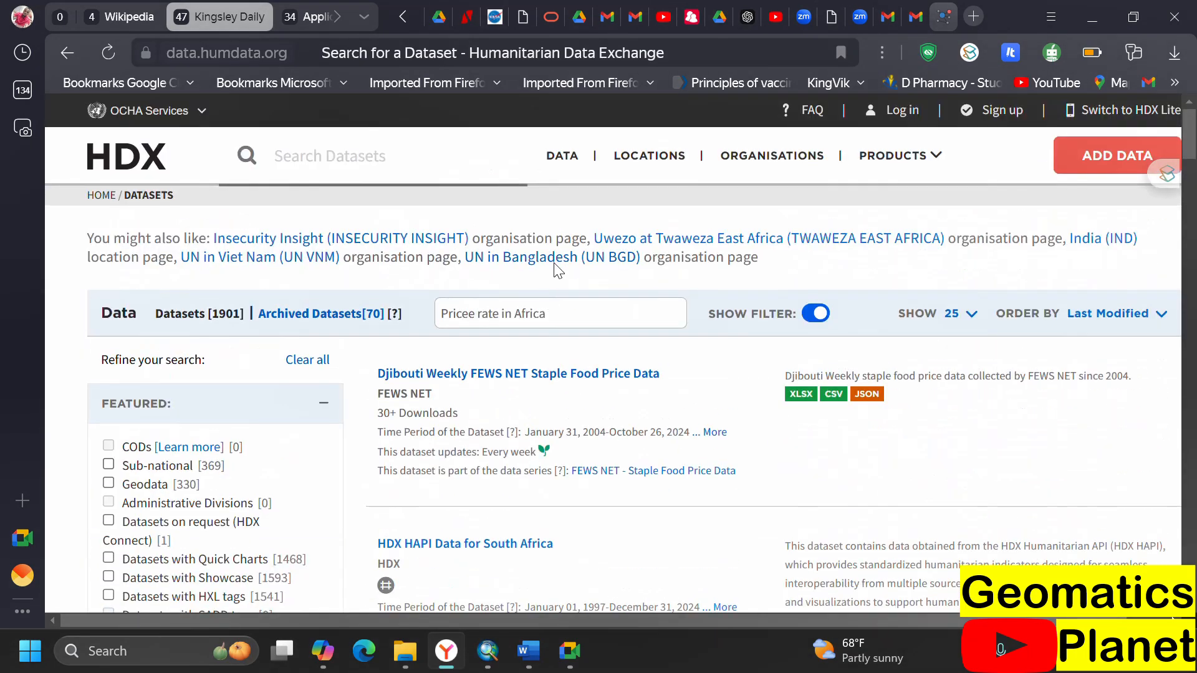
{"action": "left_click_drag", "start_coordinate": [570, 320], "coordinate": [416, 312]}
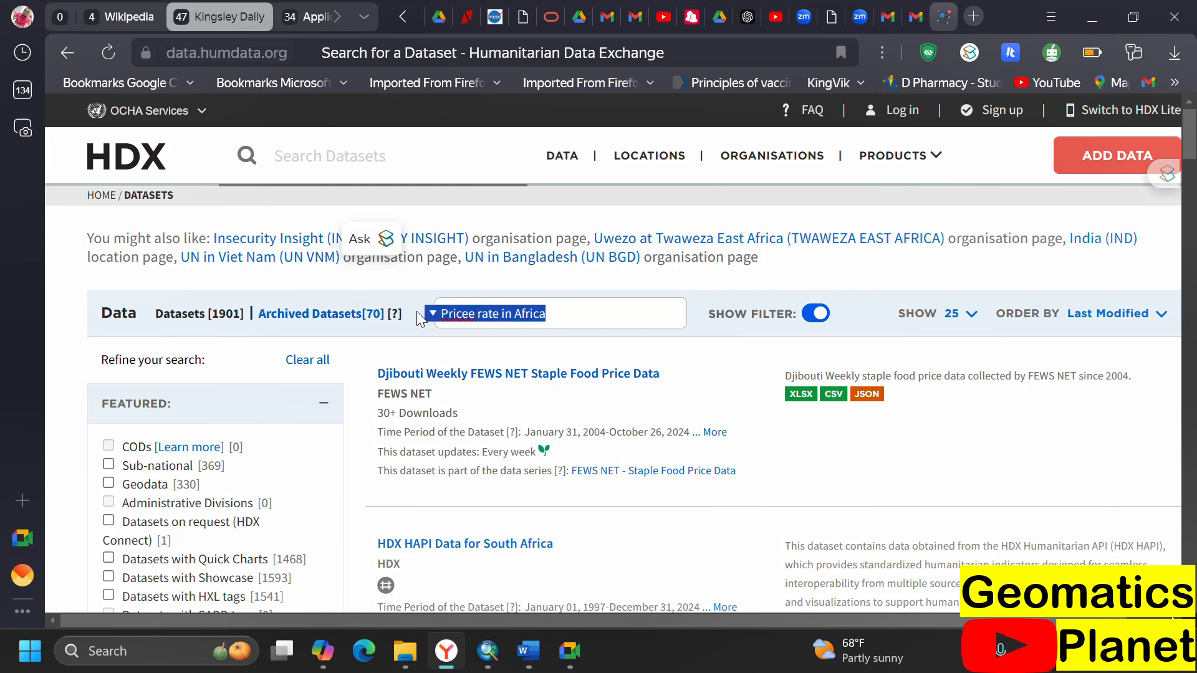
- Search for 'Health Facilities in Nigeria' and browse the 2,011 results, led by WHO Cholera Data
{"action": "type", "text": "H"}
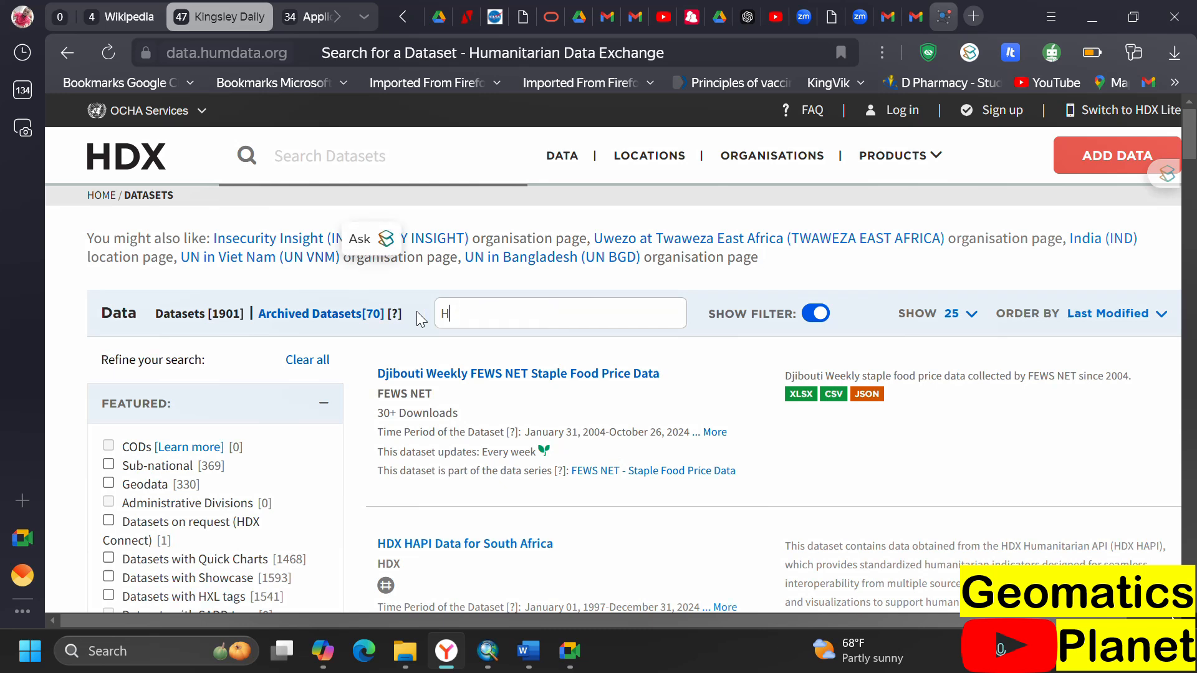
{"action": "type", "text": "ealth Facilities in Nigeria"}
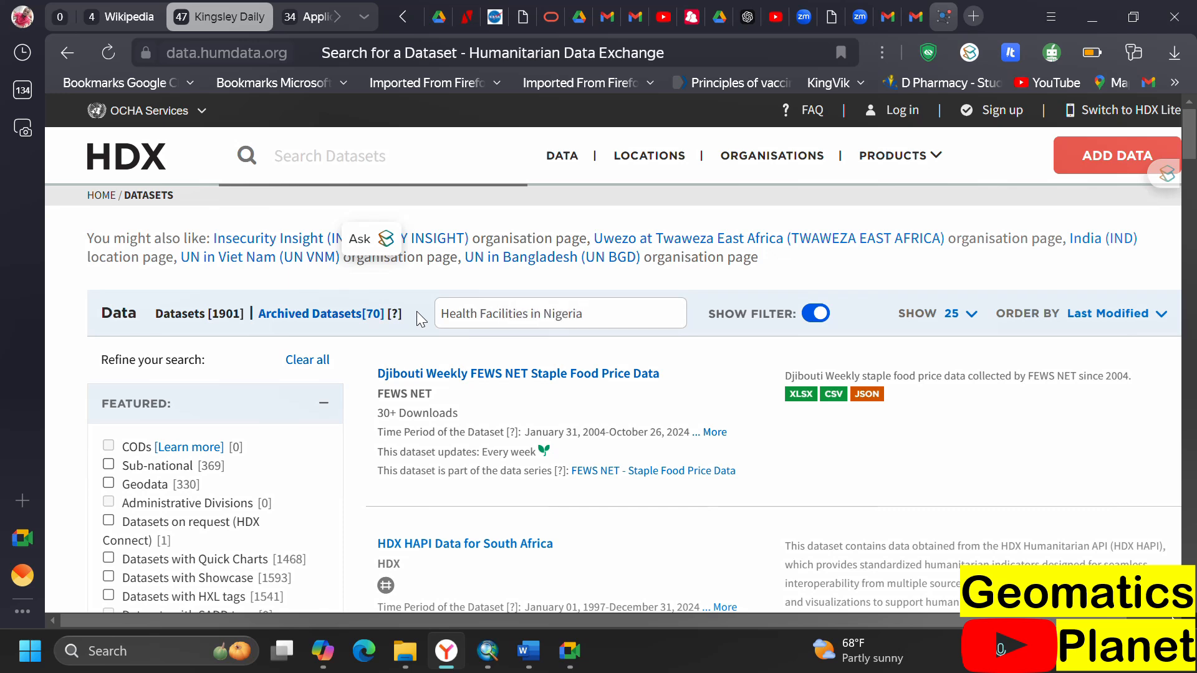
{"action": "key", "text": "Return"}
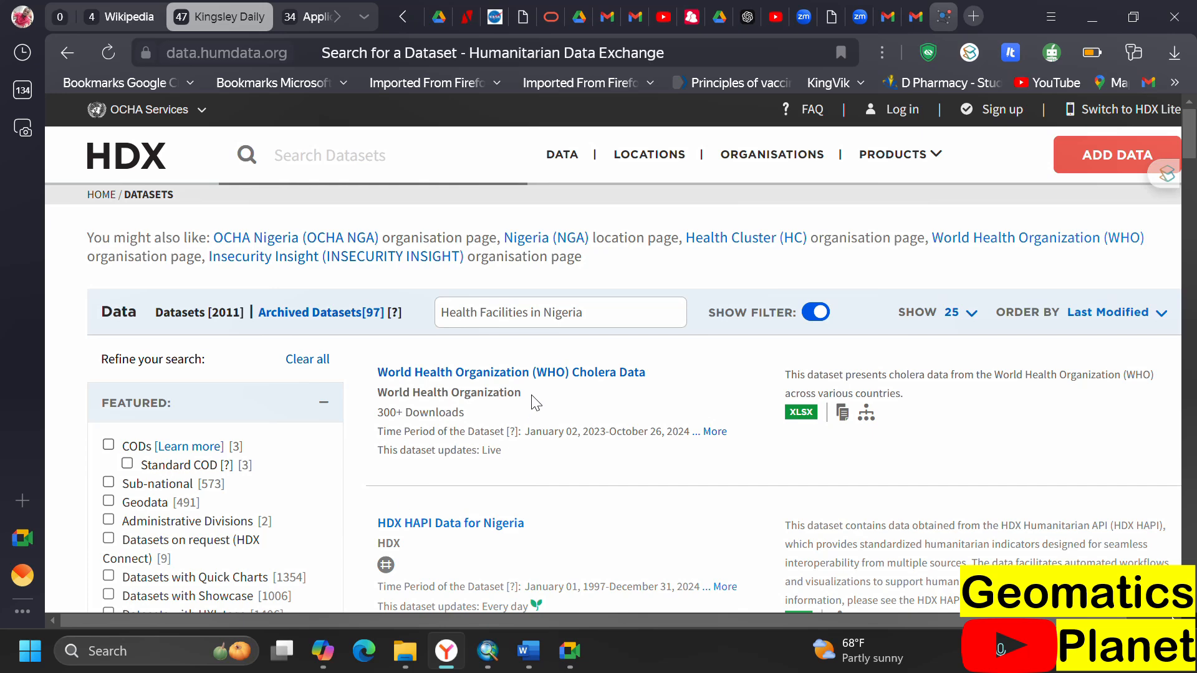
{"action": "scroll", "coordinate": [597, 393], "scroll_direction": "down", "scroll_amount": 1}
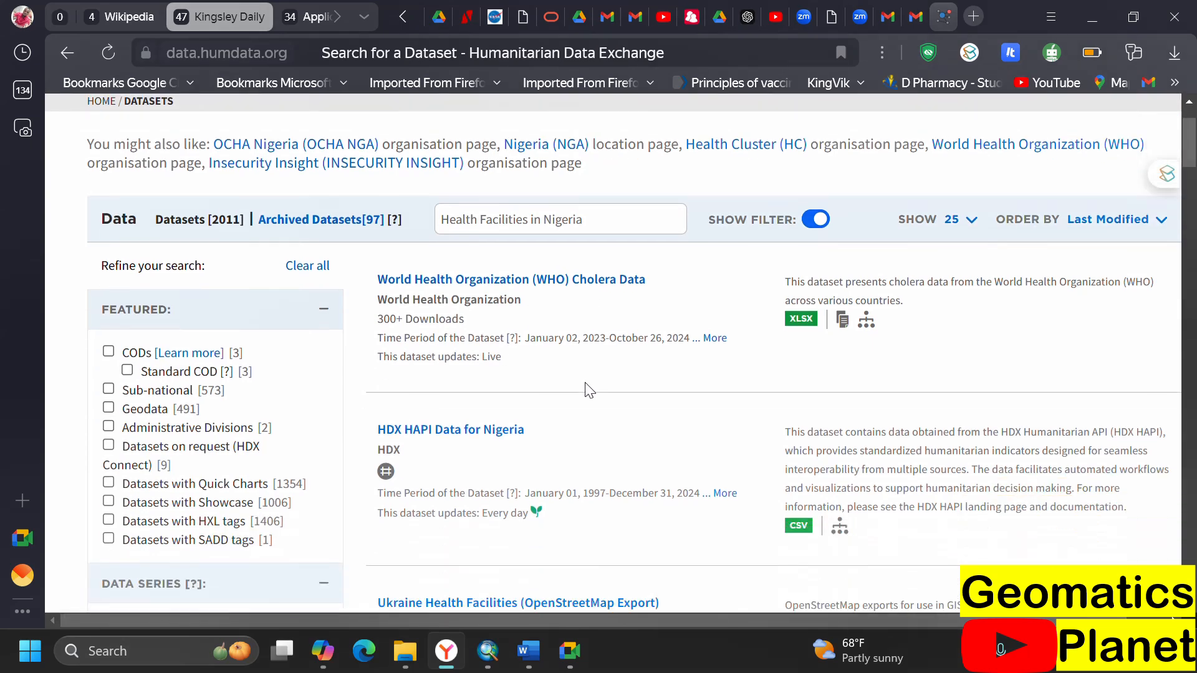
{"action": "scroll", "coordinate": [448, 445], "scroll_direction": "down", "scroll_amount": 3}
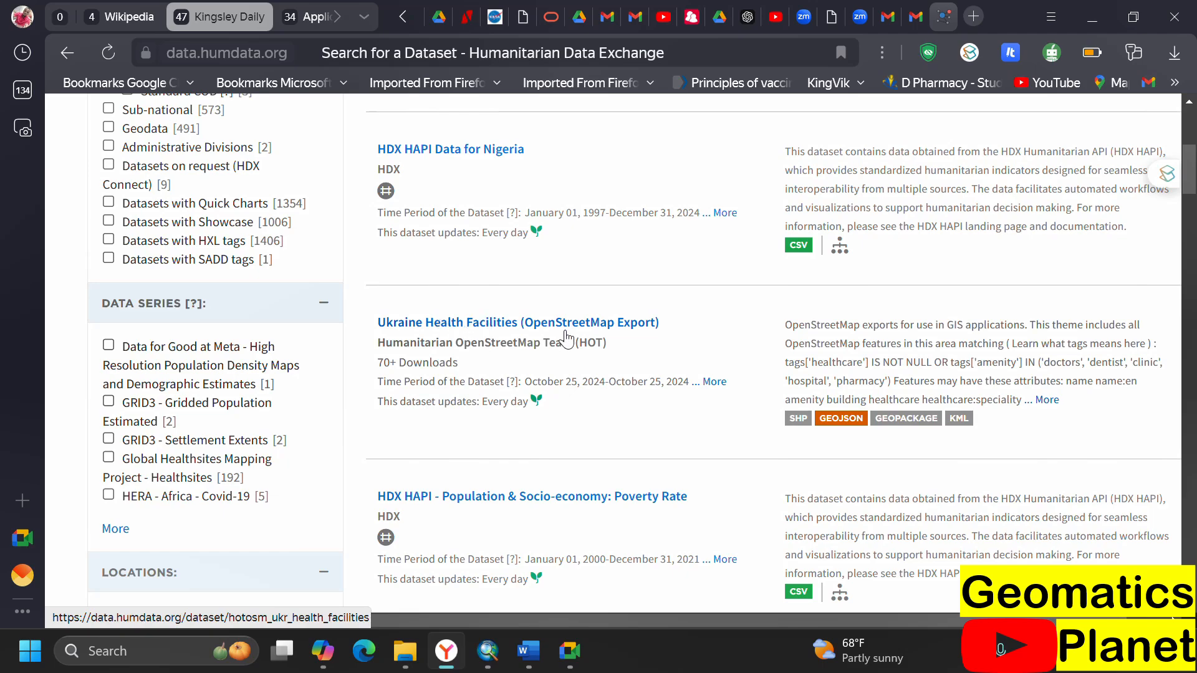
{"action": "scroll", "coordinate": [536, 387], "scroll_direction": "down", "scroll_amount": 3}
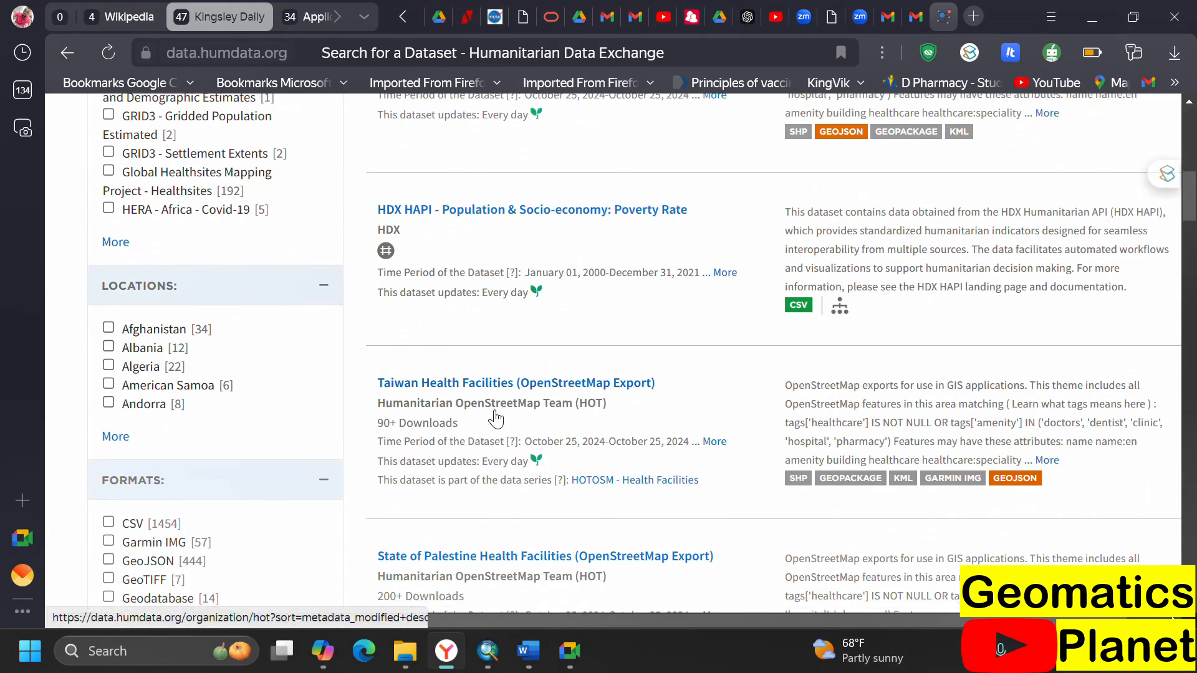
{"action": "scroll", "coordinate": [495, 420], "scroll_direction": "down", "scroll_amount": 1}
{"action": "scroll", "coordinate": [537, 419], "scroll_direction": "down", "scroll_amount": 4}
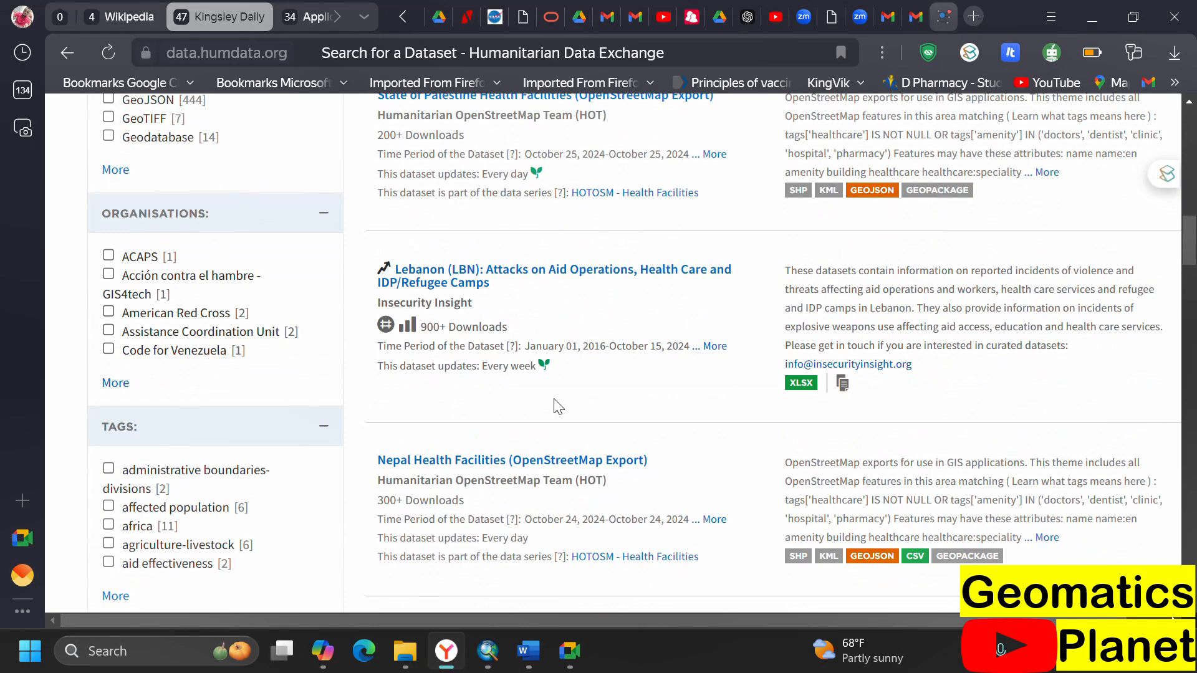
{"action": "scroll", "coordinate": [548, 415], "scroll_direction": "up", "scroll_amount": 10}
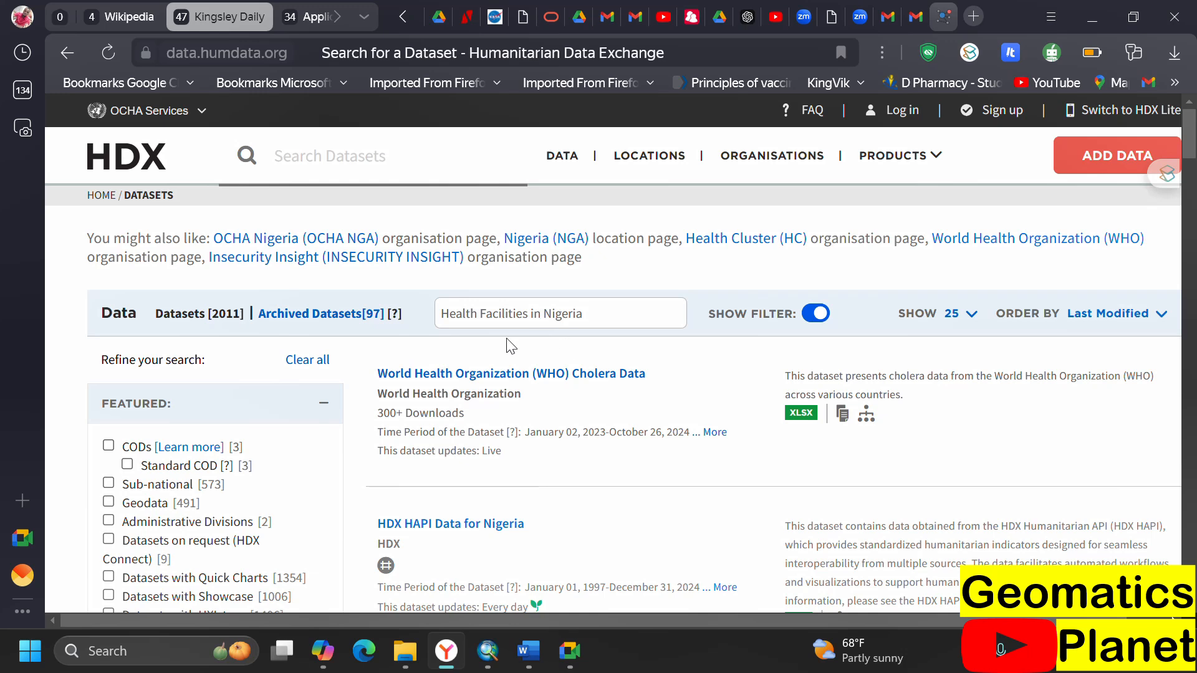
- Change the query to 'Hospital Facilities in Nigeria' and browse the 778 results, including OpenStreetMap exports
{"action": "double_click", "coordinate": [450, 318]}
{"action": "type", "text": "Hpp"}
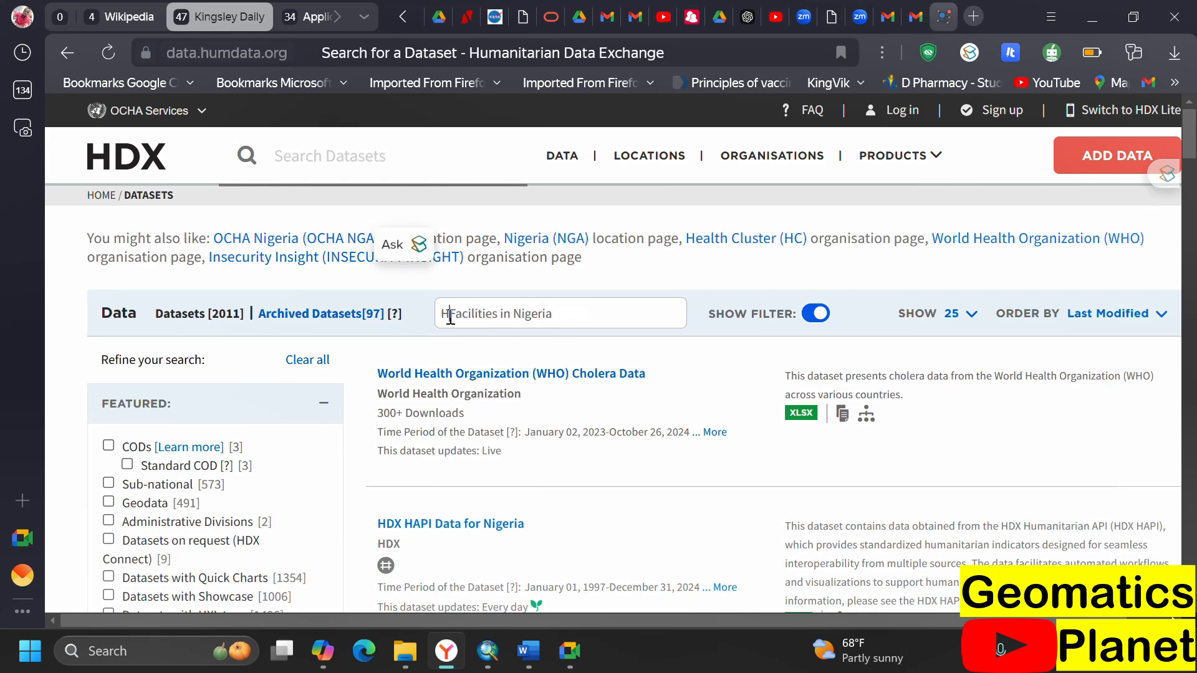
{"action": "key", "text": "BackSpace"}
{"action": "key", "text": "BackSpace"}
{"action": "key", "text": "BackSpace"}
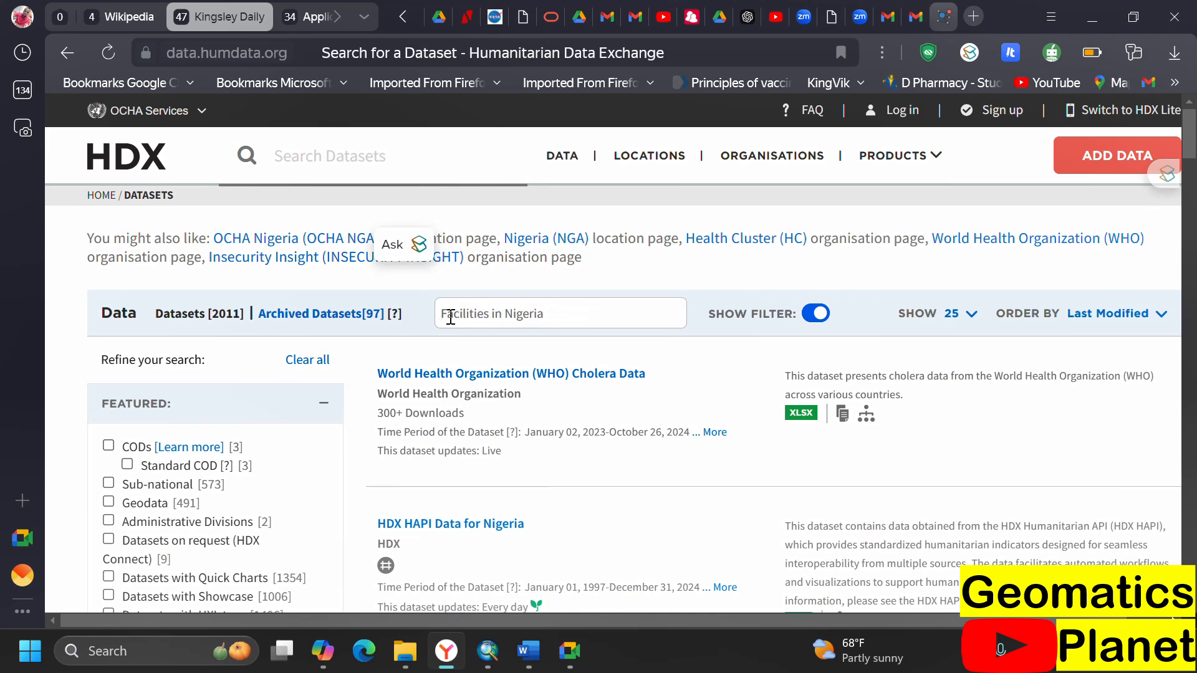
{"action": "type", "text": "Hospit"}
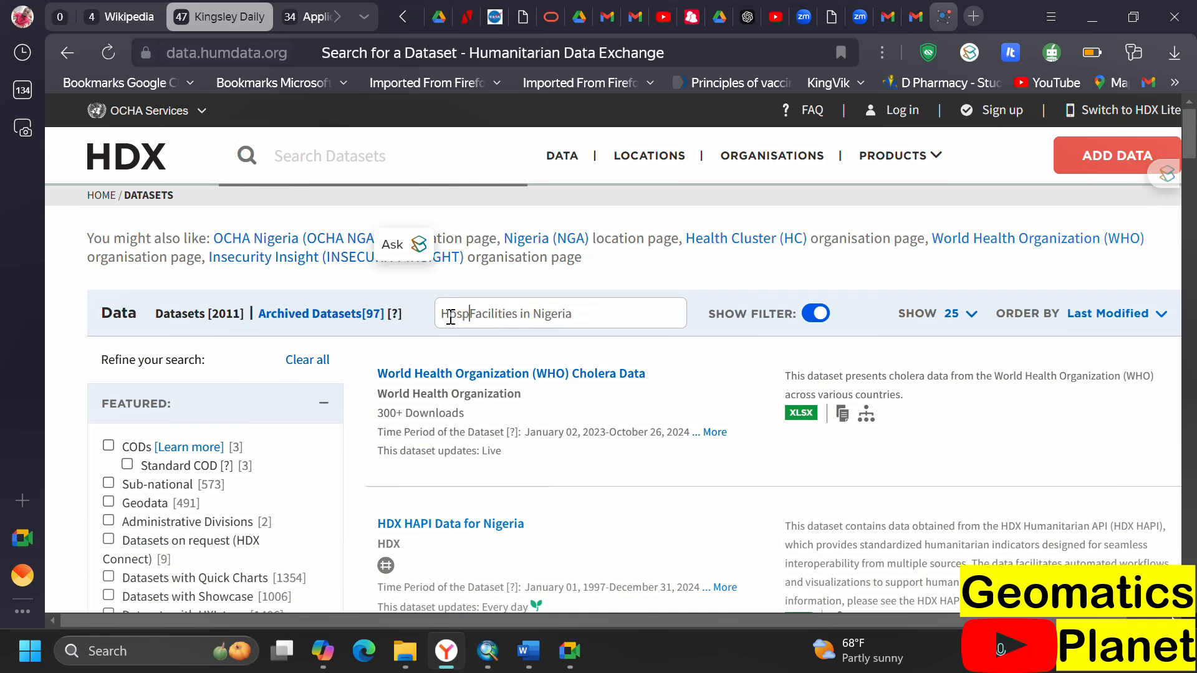
{"action": "type", "text": "al"}
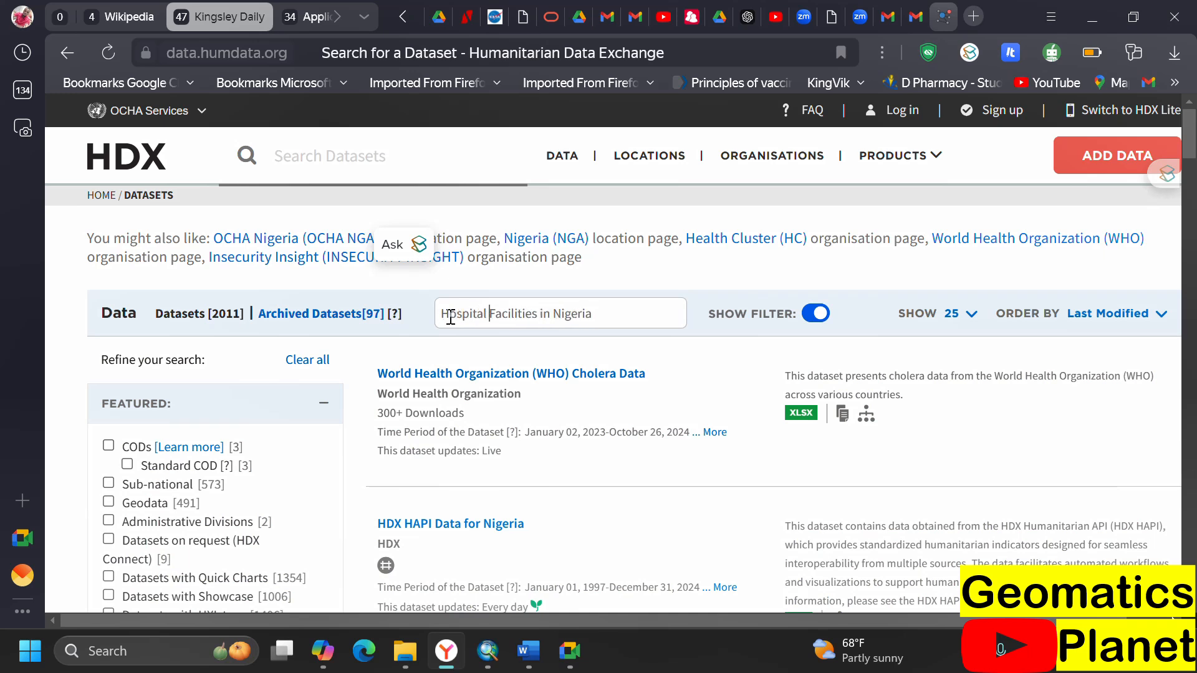
{"action": "key", "text": "Return"}
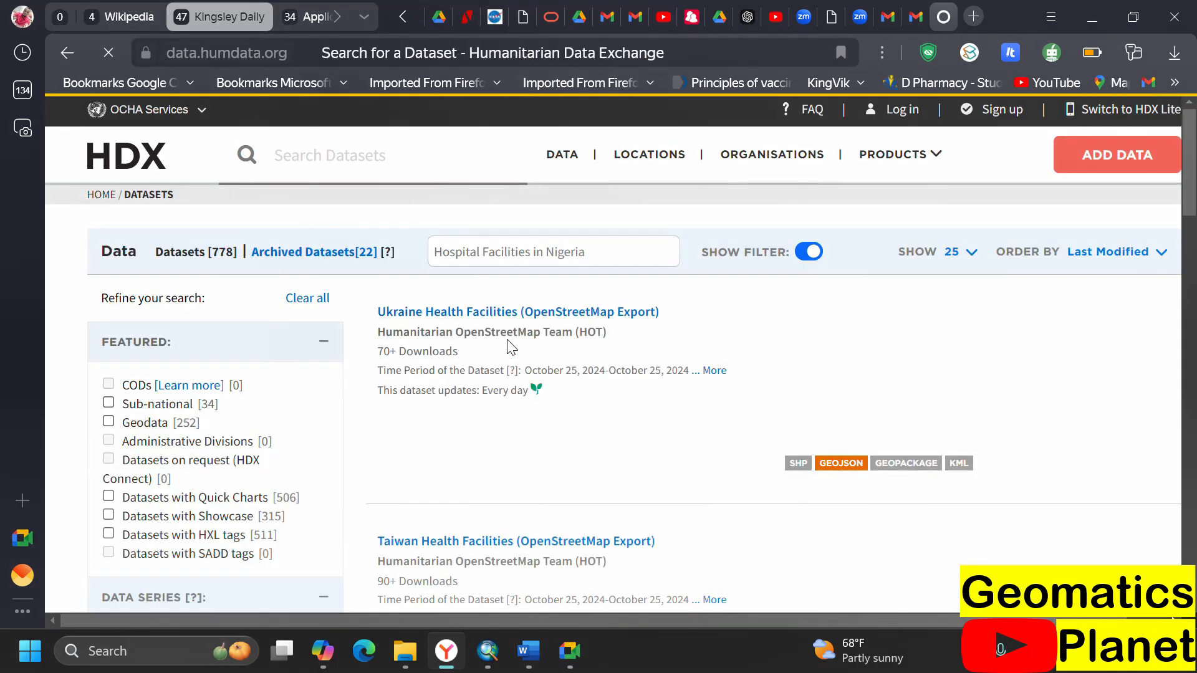
{"action": "scroll", "coordinate": [512, 368], "scroll_direction": "down", "scroll_amount": 3}
{"action": "scroll", "coordinate": [512, 372], "scroll_direction": "down", "scroll_amount": 10}
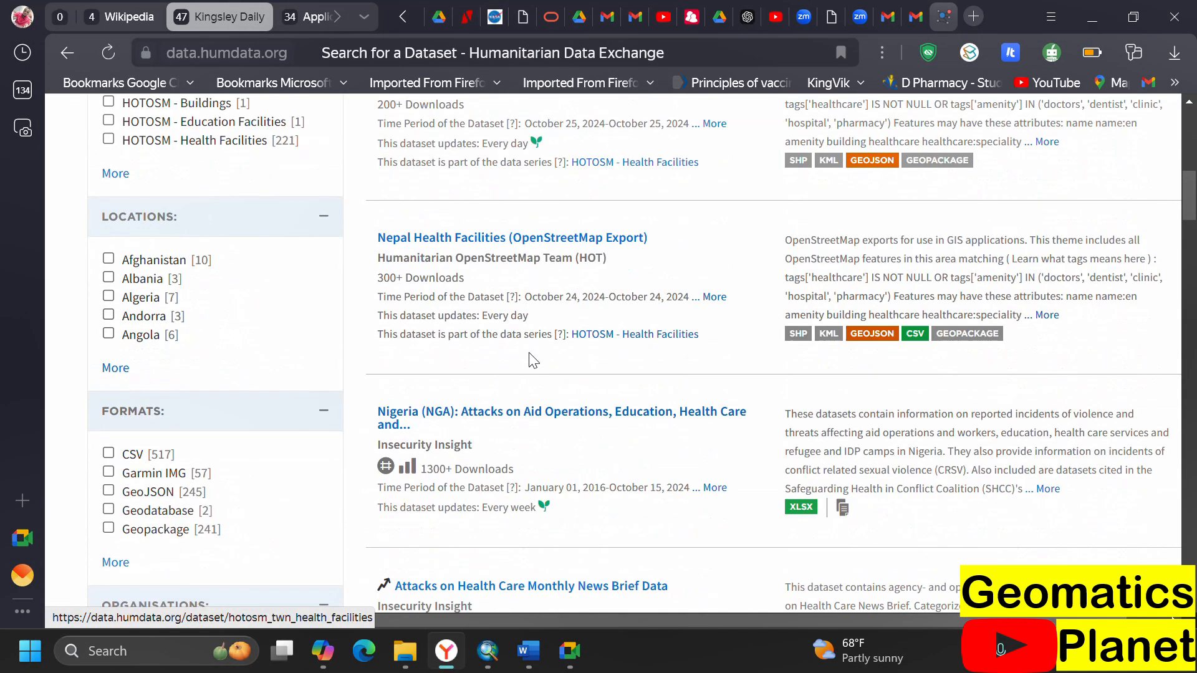
{"action": "scroll", "coordinate": [540, 349], "scroll_direction": "down", "scroll_amount": 4}
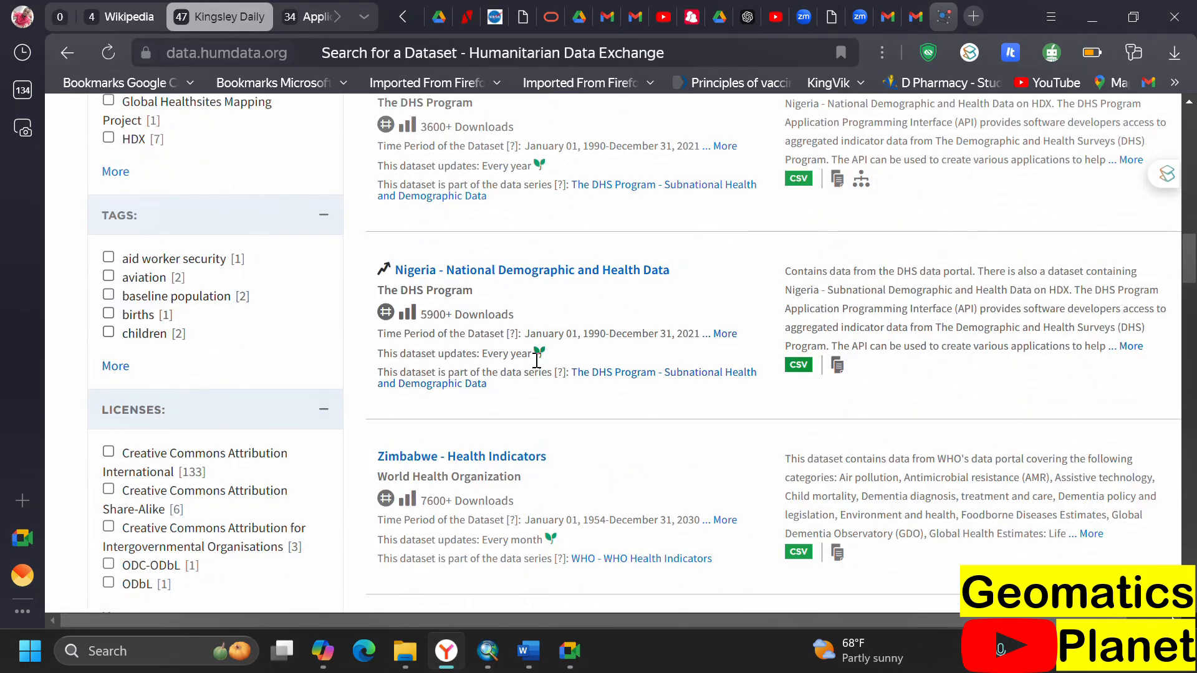
{"action": "scroll", "coordinate": [504, 287], "scroll_direction": "down", "scroll_amount": 5}
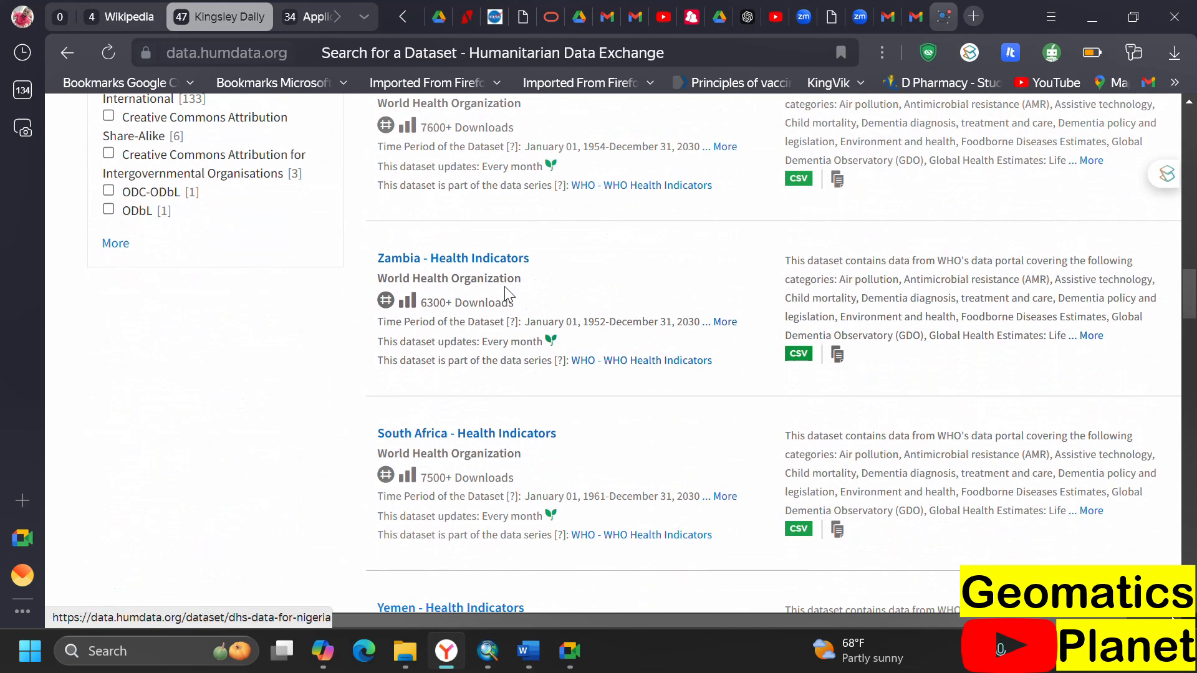
{"action": "scroll", "coordinate": [513, 284], "scroll_direction": "down", "scroll_amount": 8}
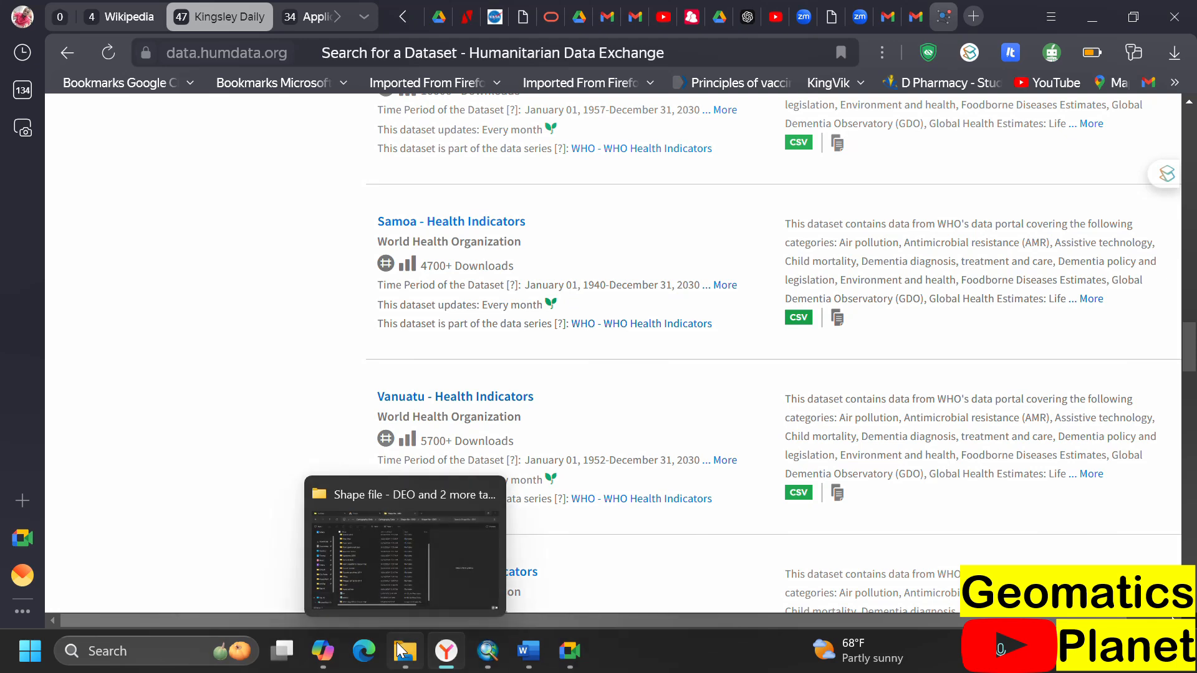
- Copy the nigeriahealthfacilities CSV file name from Downloads, then return to the HDX results
{"action": "left_click", "coordinate": [418, 536]}
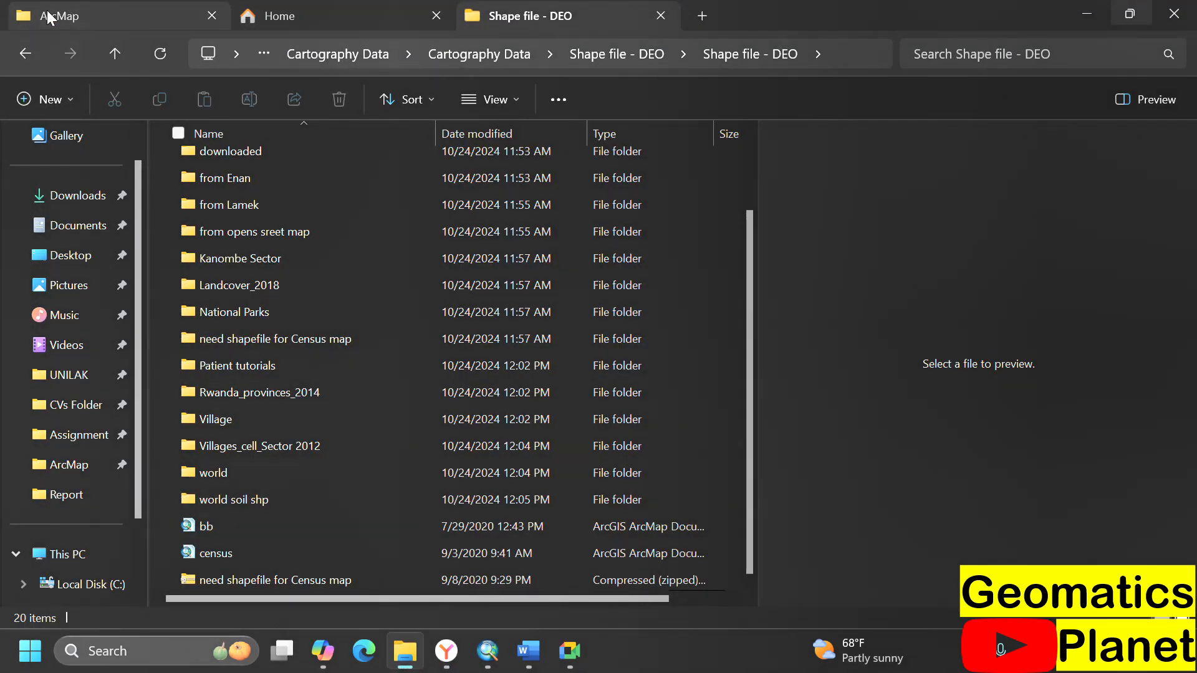
{"action": "left_click", "coordinate": [346, 13]}
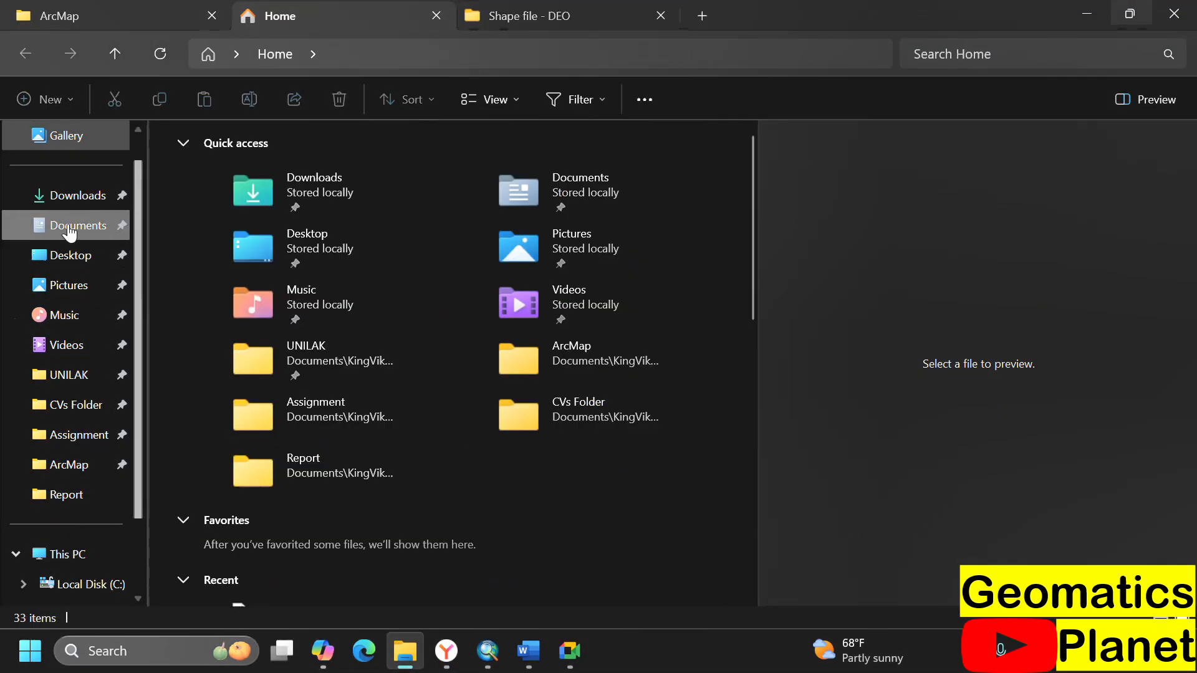
{"action": "left_click", "coordinate": [71, 206]}
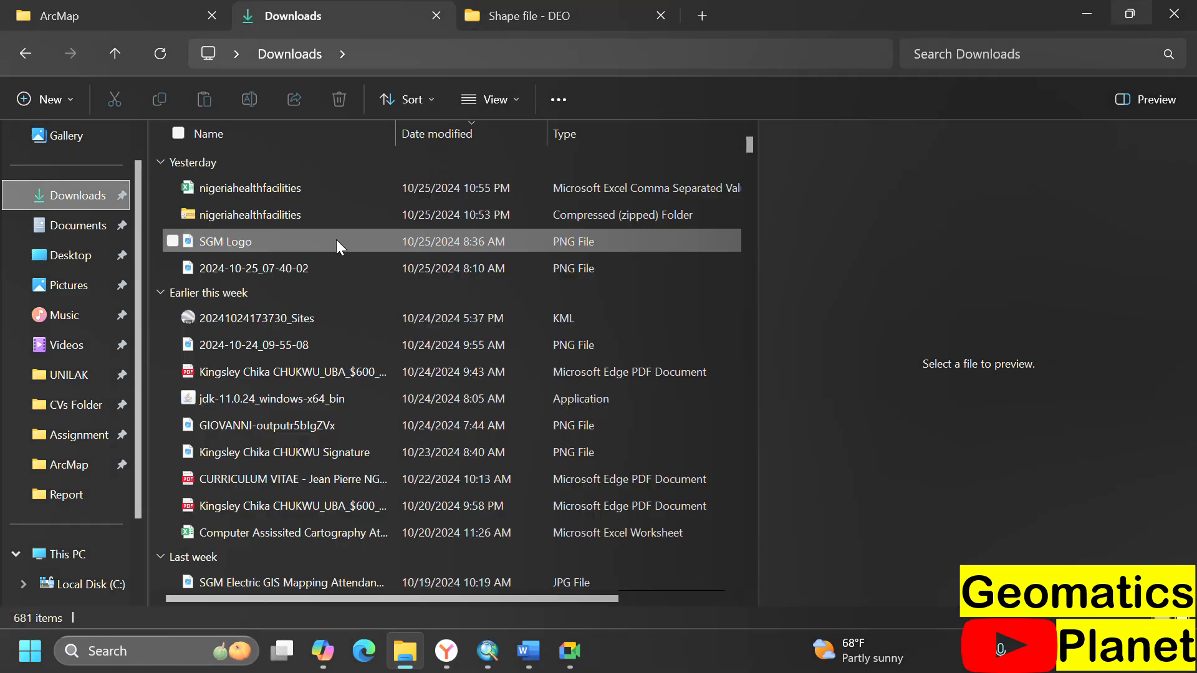
{"action": "left_click", "coordinate": [295, 191]}
{"action": "left_click", "coordinate": [311, 186]}
{"action": "key", "text": "ctrl+c"}
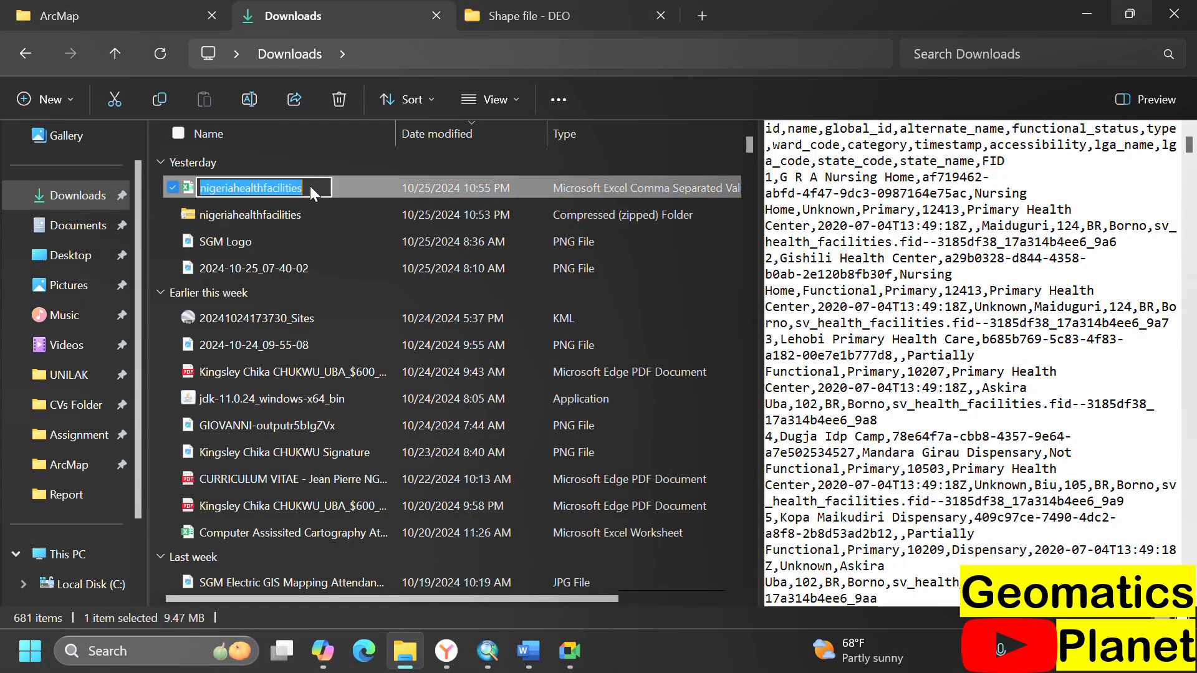
{"action": "left_click", "coordinate": [446, 651]}
{"action": "scroll", "coordinate": [536, 293], "scroll_direction": "up", "scroll_amount": 20}
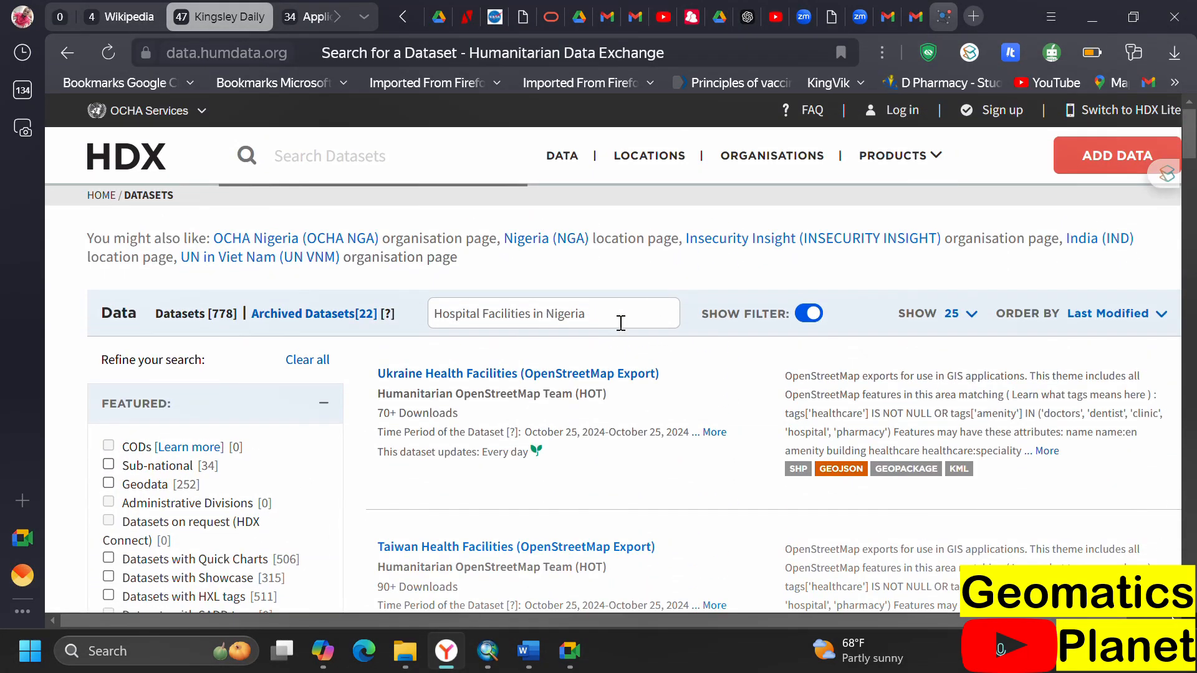
- Search for 'nigeriahealthfacilities' and open the single Nigeria: Health facilities dataset page
{"action": "left_click_drag", "start_coordinate": [621, 323], "coordinate": [430, 319]}
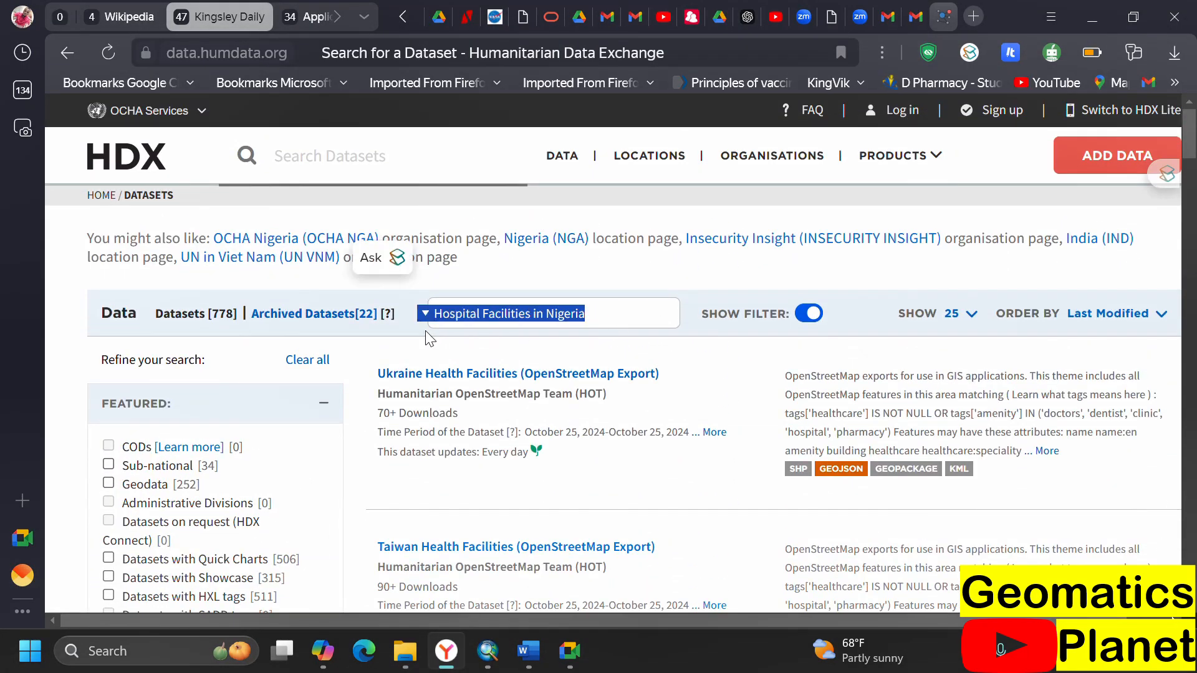
{"action": "key", "text": "ctrl+v"}
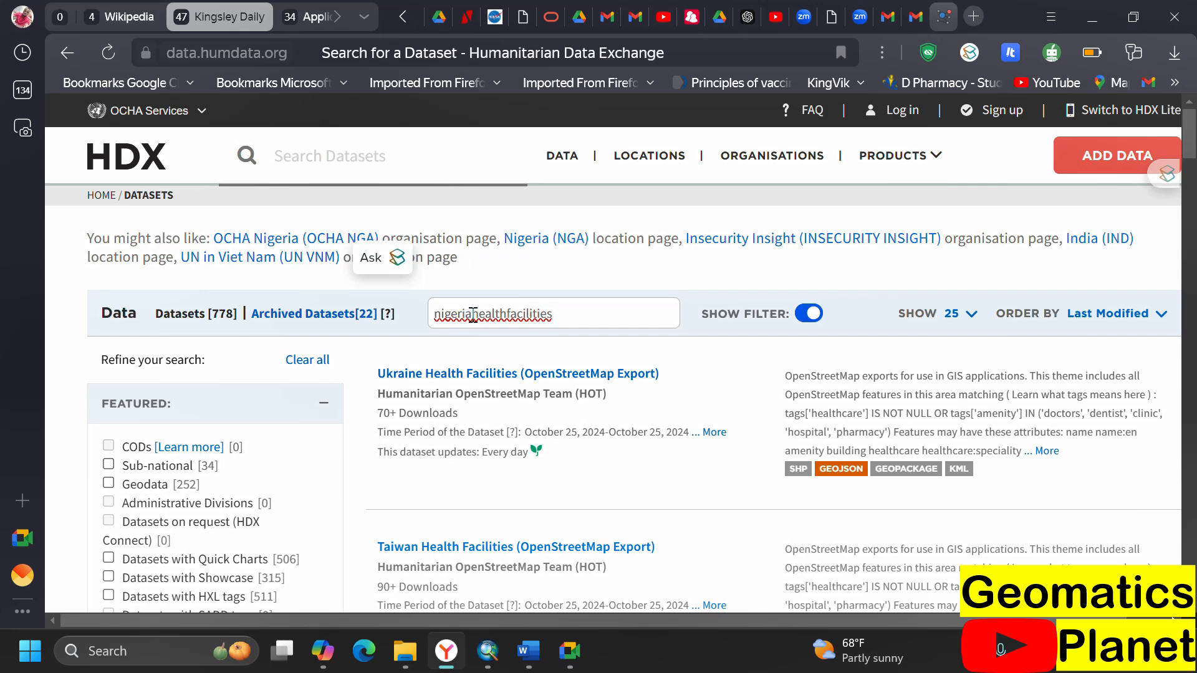
{"action": "key", "text": "Return"}
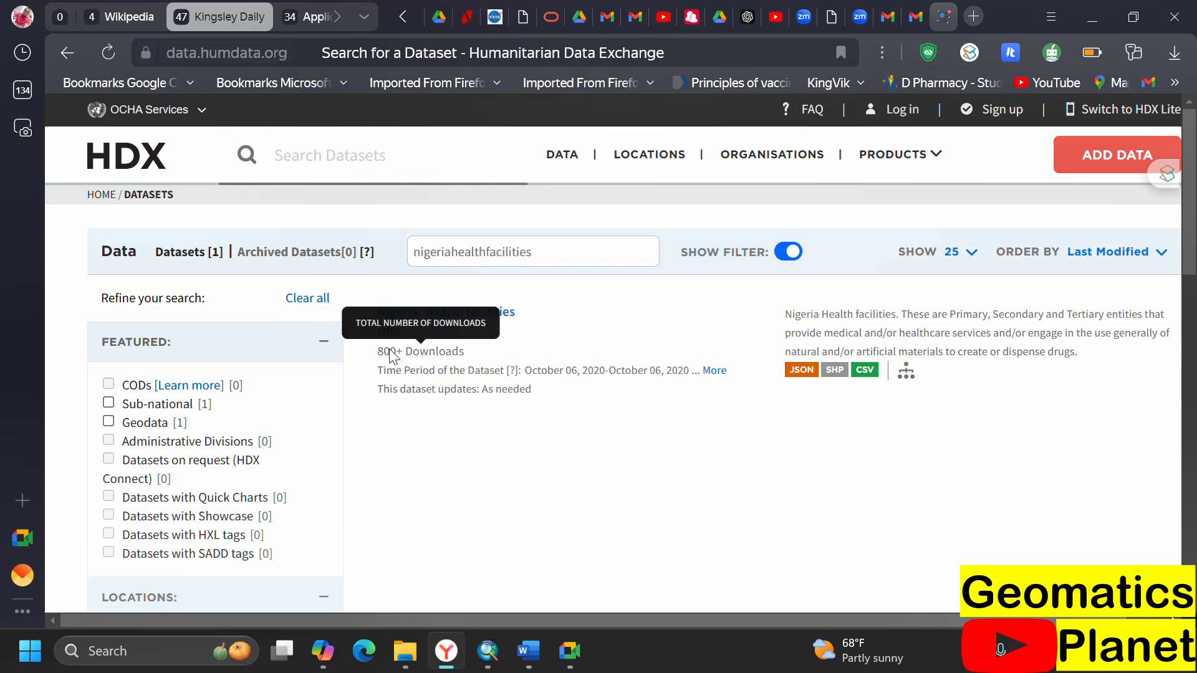
{"action": "left_click", "coordinate": [705, 374]}
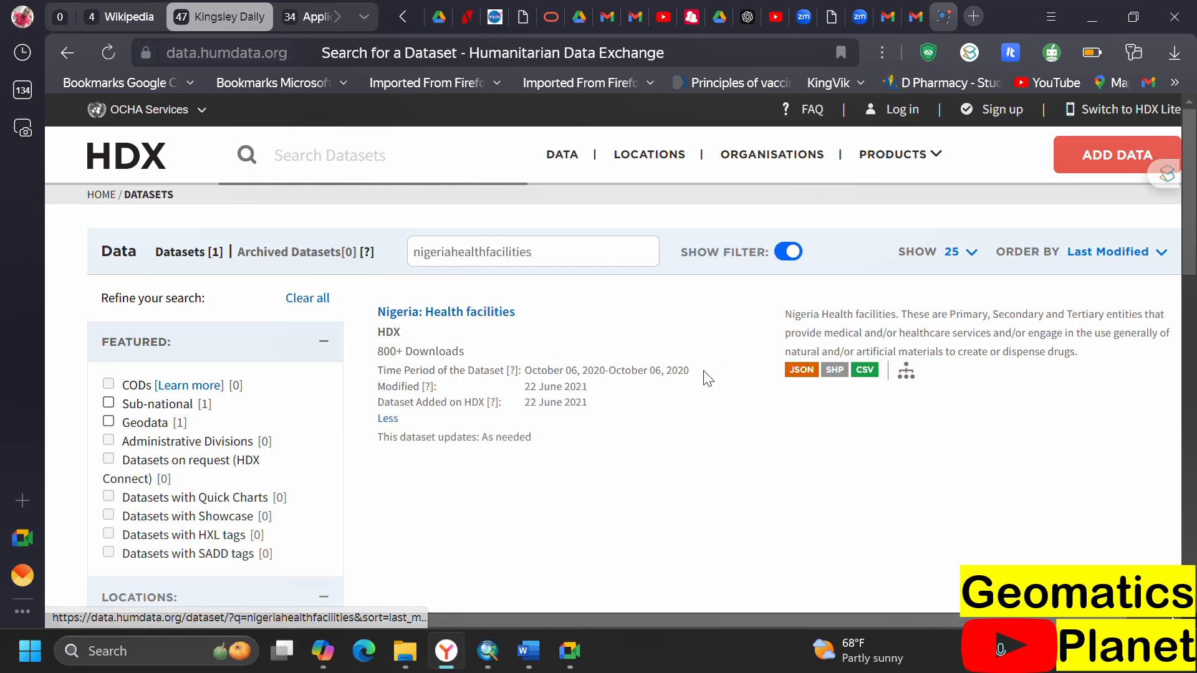
{"action": "mouse_move", "coordinate": [441, 387]}
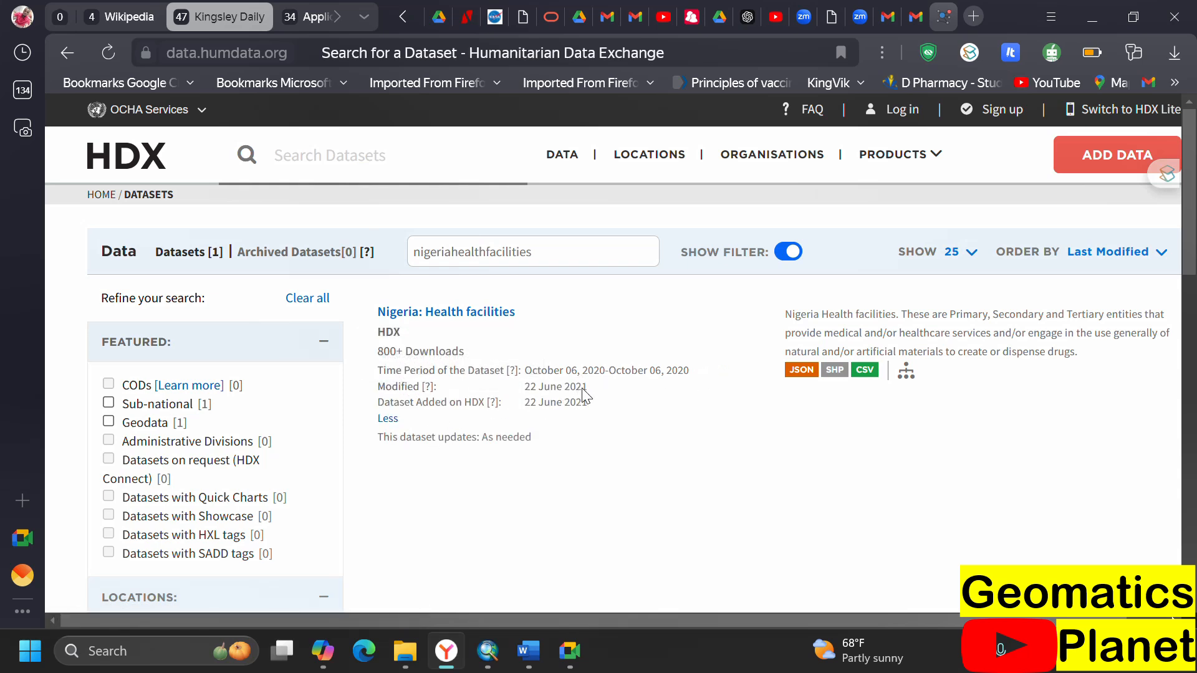
{"action": "left_click", "coordinate": [484, 321]}
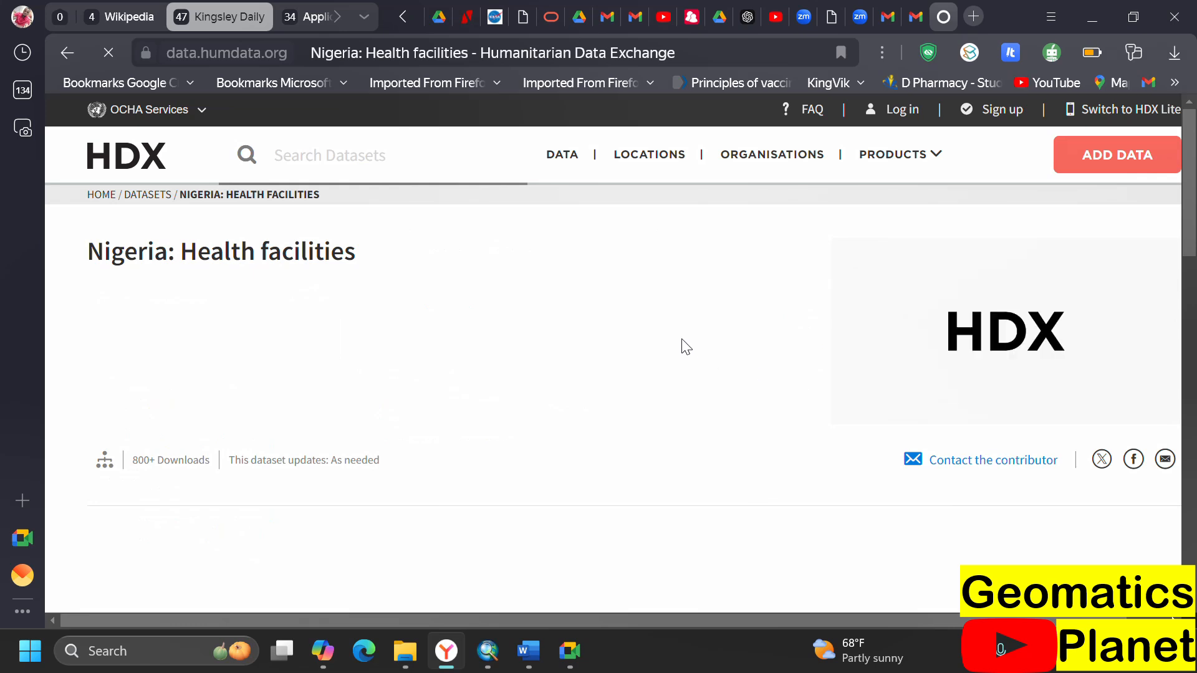
- Scroll the Nigeria: Health facilities page to the map preview until the facility points render
{"action": "scroll", "coordinate": [617, 306], "scroll_direction": "down", "scroll_amount": 4}
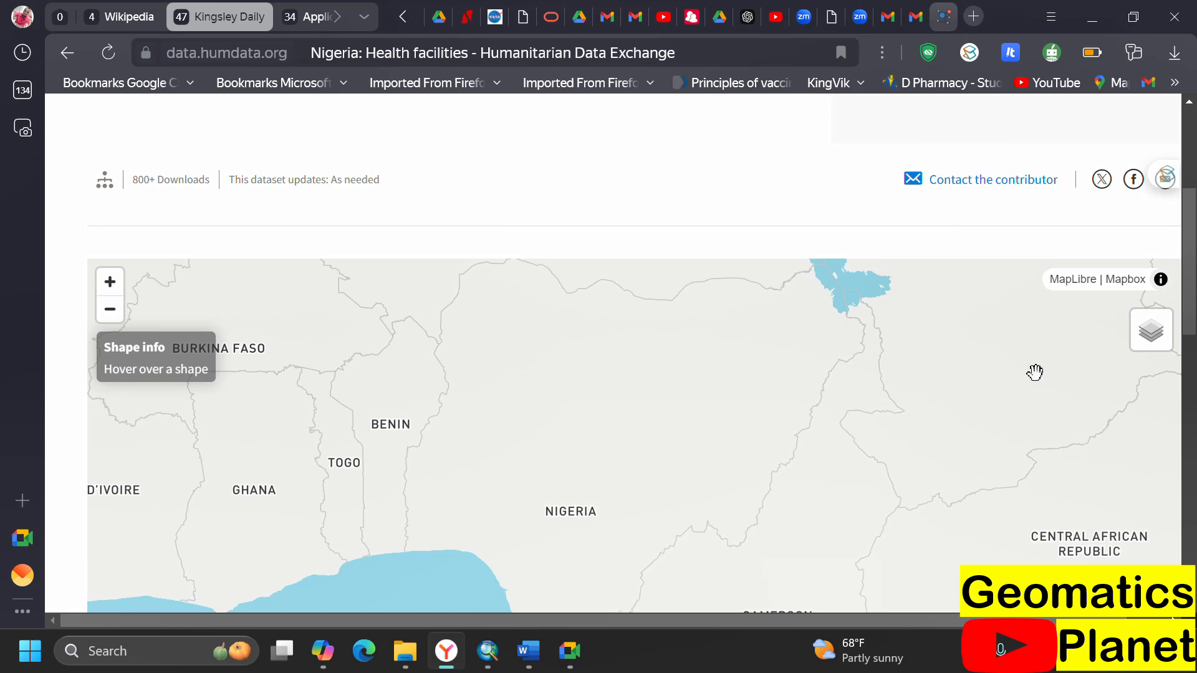
{"action": "scroll", "coordinate": [686, 430], "scroll_direction": "up", "scroll_amount": 3}
{"action": "scroll", "coordinate": [634, 395], "scroll_direction": "down", "scroll_amount": 6}
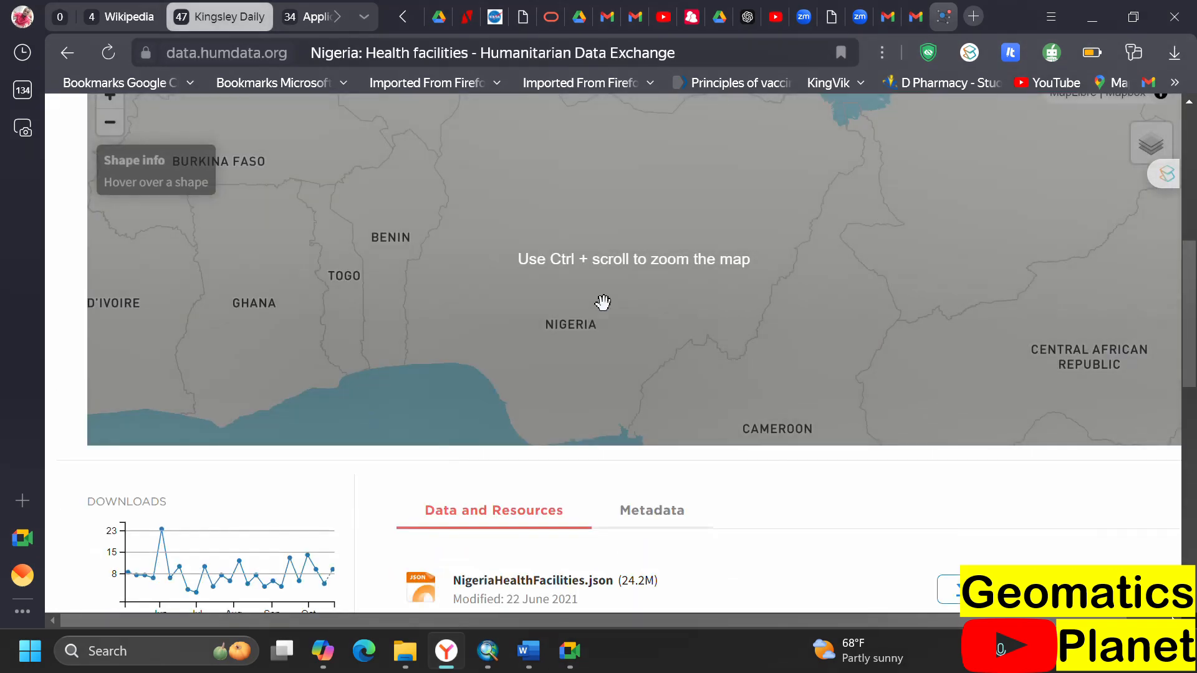
{"action": "scroll", "coordinate": [524, 439], "scroll_direction": "up", "scroll_amount": 2}
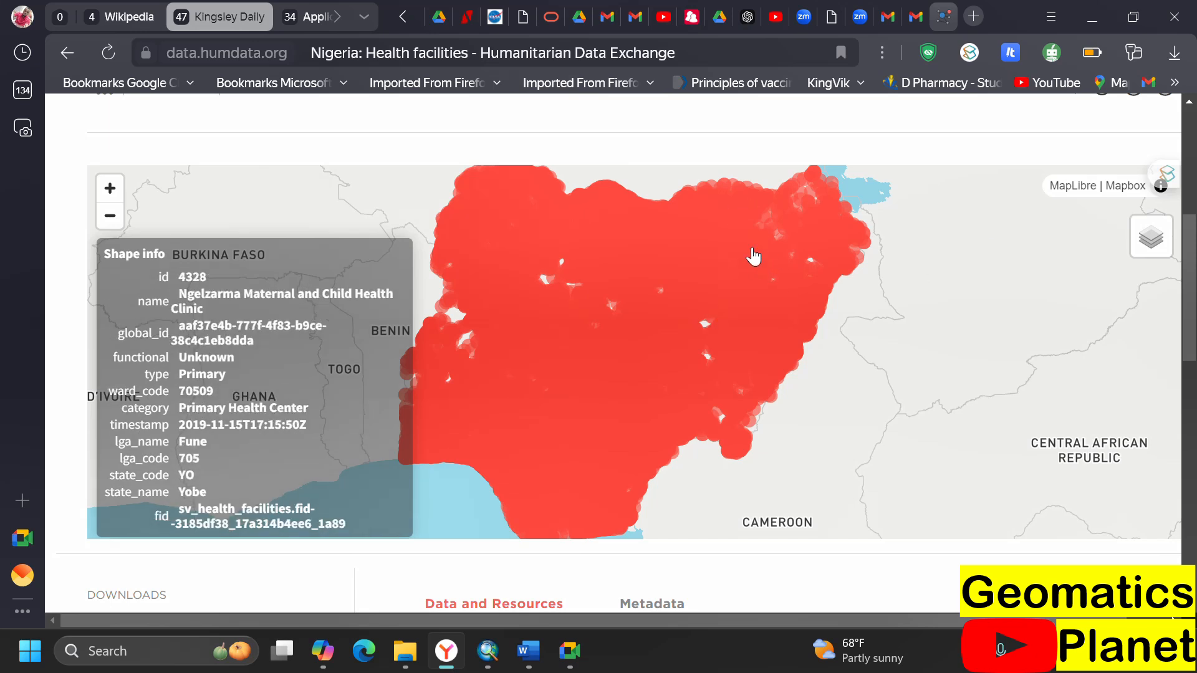
- Move around the preview map to bring up a facility's Shape info panel
{"action": "scroll", "coordinate": [631, 335], "scroll_direction": "up", "scroll_amount": 5}
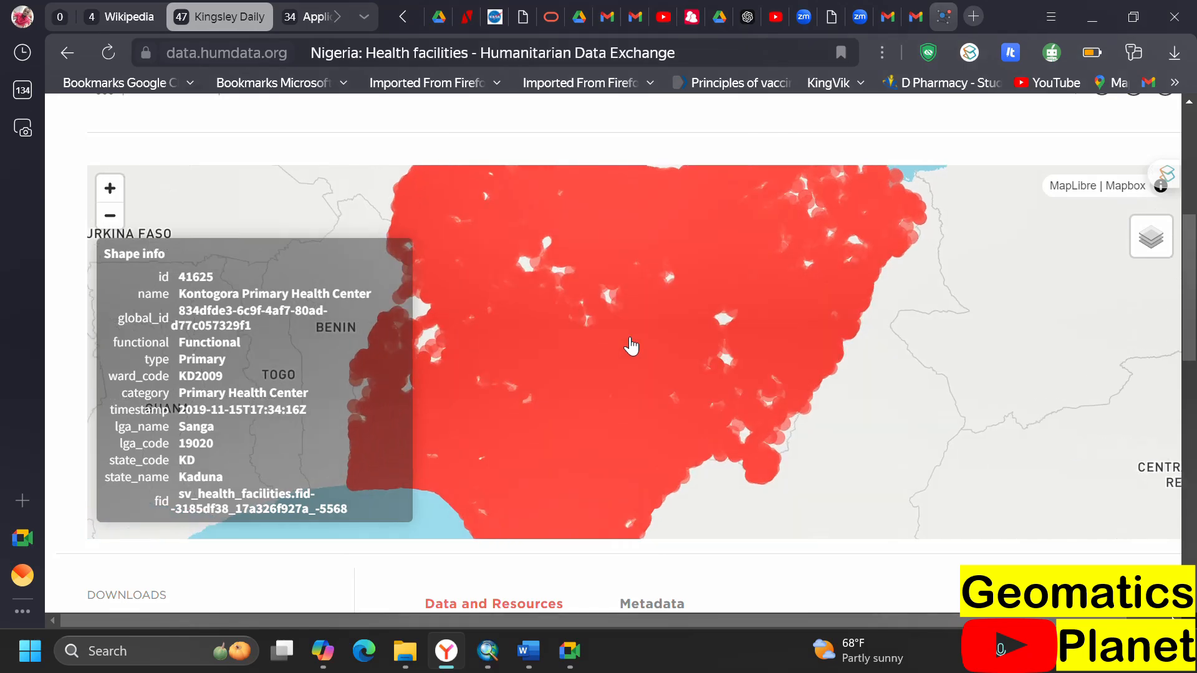
{"action": "scroll", "coordinate": [631, 335], "scroll_direction": "up", "scroll_amount": 5}
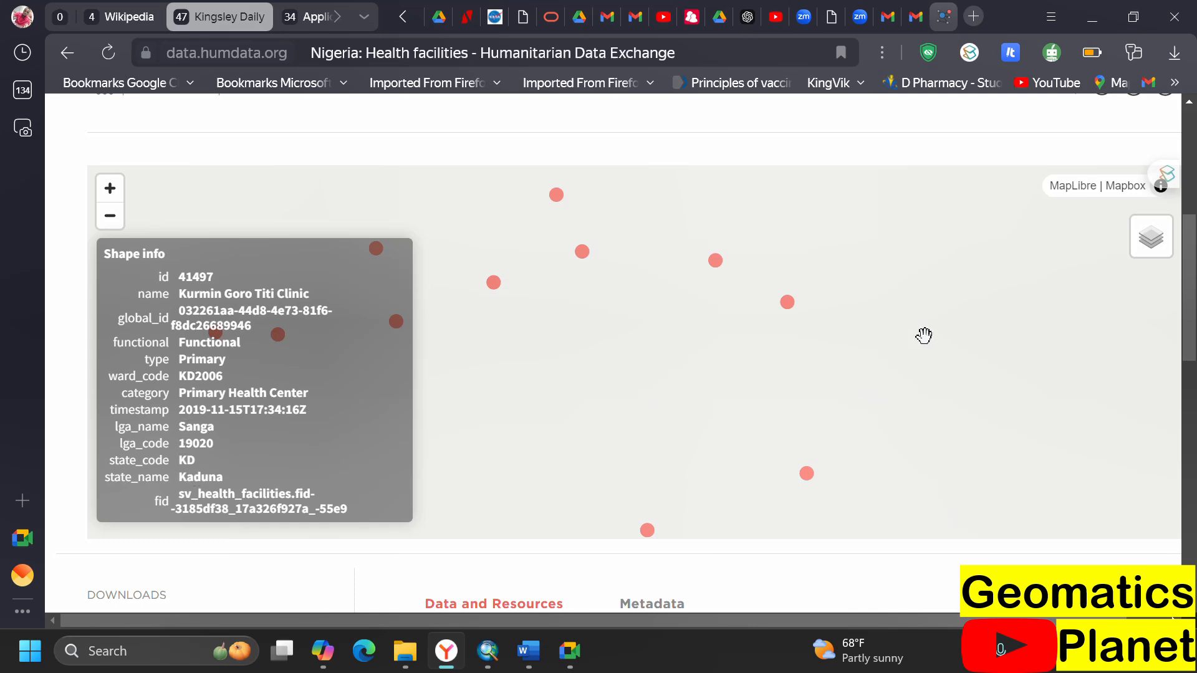
{"action": "scroll", "coordinate": [924, 335], "scroll_direction": "down", "scroll_amount": 8}
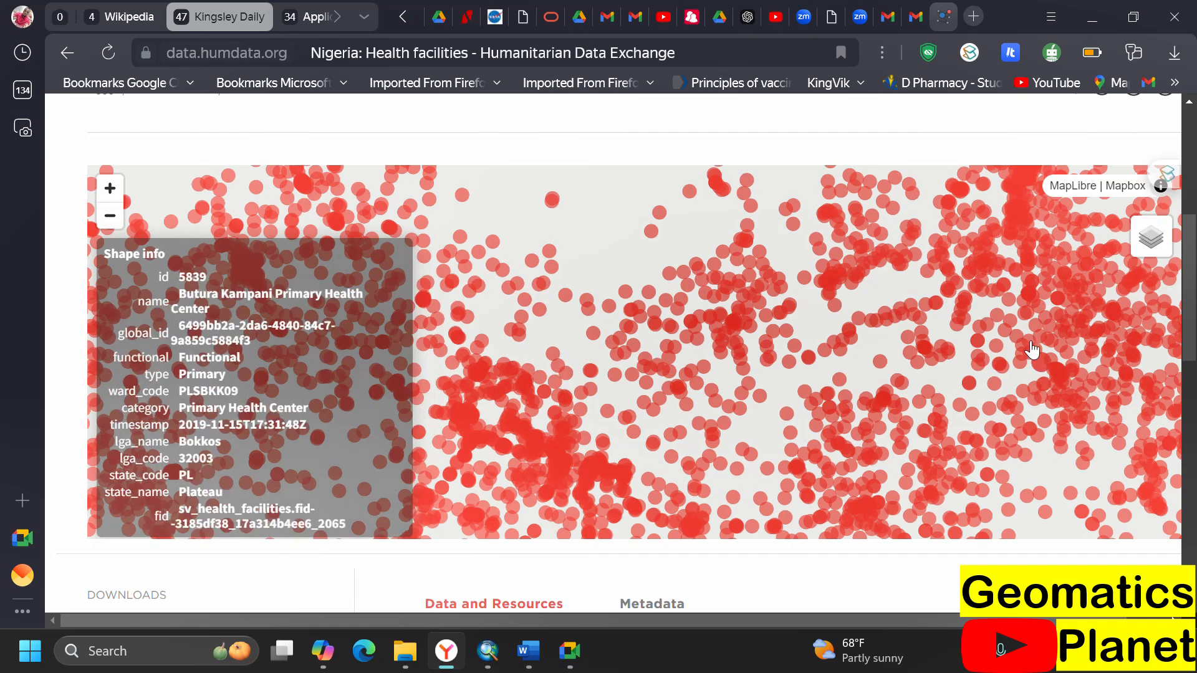
{"action": "scroll", "coordinate": [1032, 351], "scroll_direction": "down", "scroll_amount": 5}
{"action": "scroll", "coordinate": [478, 368], "scroll_direction": "up", "scroll_amount": 4}
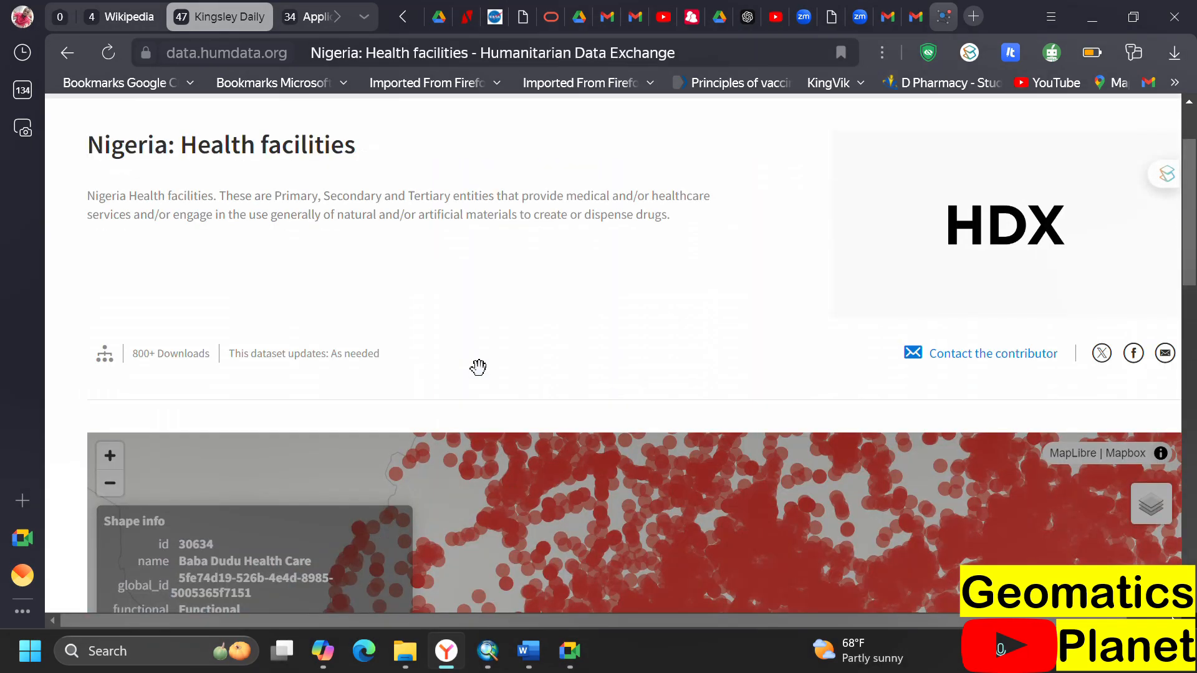
{"action": "scroll", "coordinate": [479, 368], "scroll_direction": "down", "scroll_amount": 3}
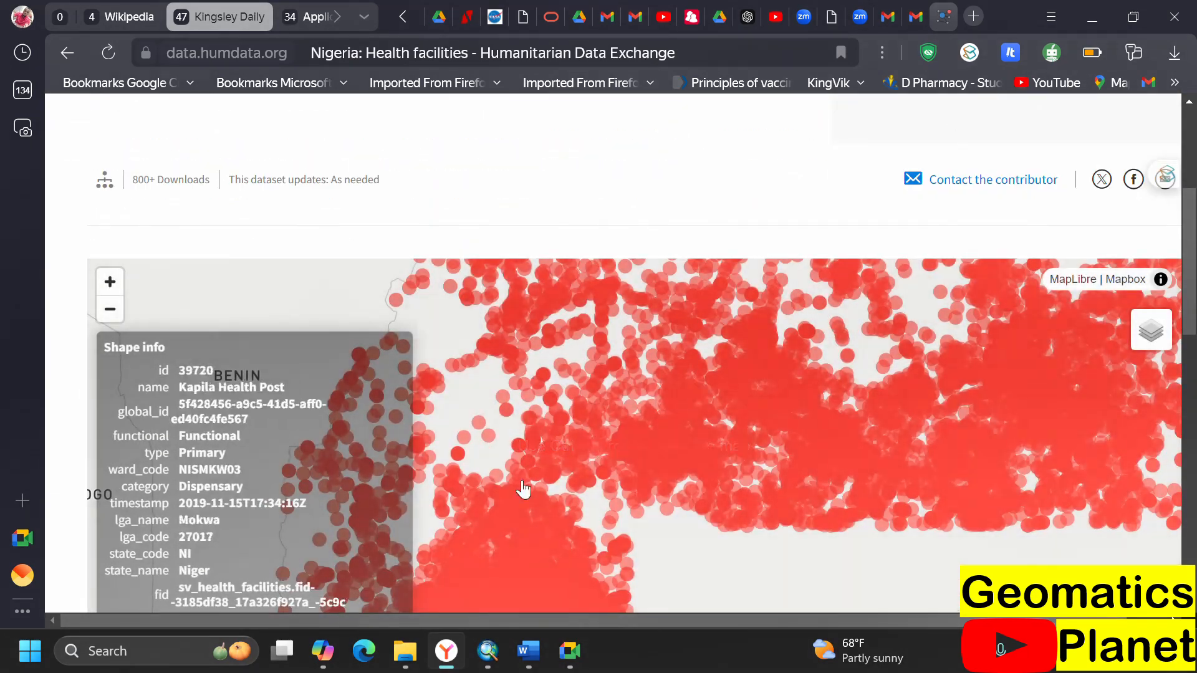
{"action": "scroll", "coordinate": [524, 490], "scroll_direction": "up", "scroll_amount": 5}
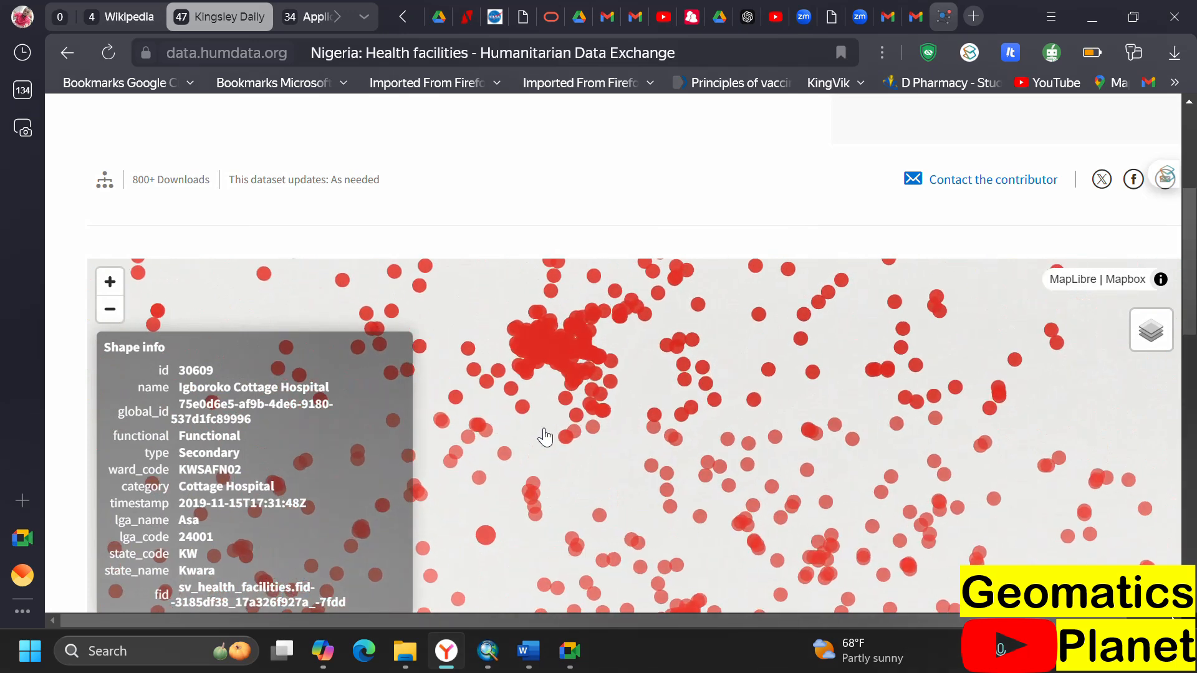
{"action": "scroll", "coordinate": [673, 374], "scroll_direction": "up", "scroll_amount": 4}
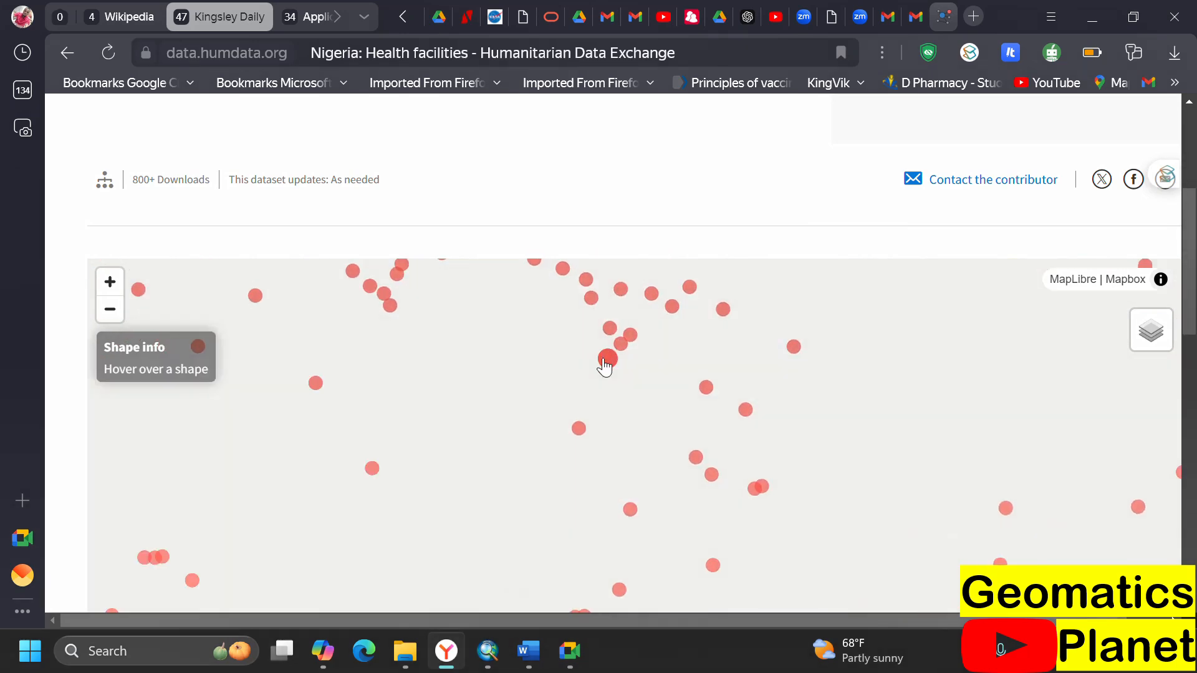
{"action": "scroll", "coordinate": [224, 355], "scroll_direction": "down", "scroll_amount": 3}
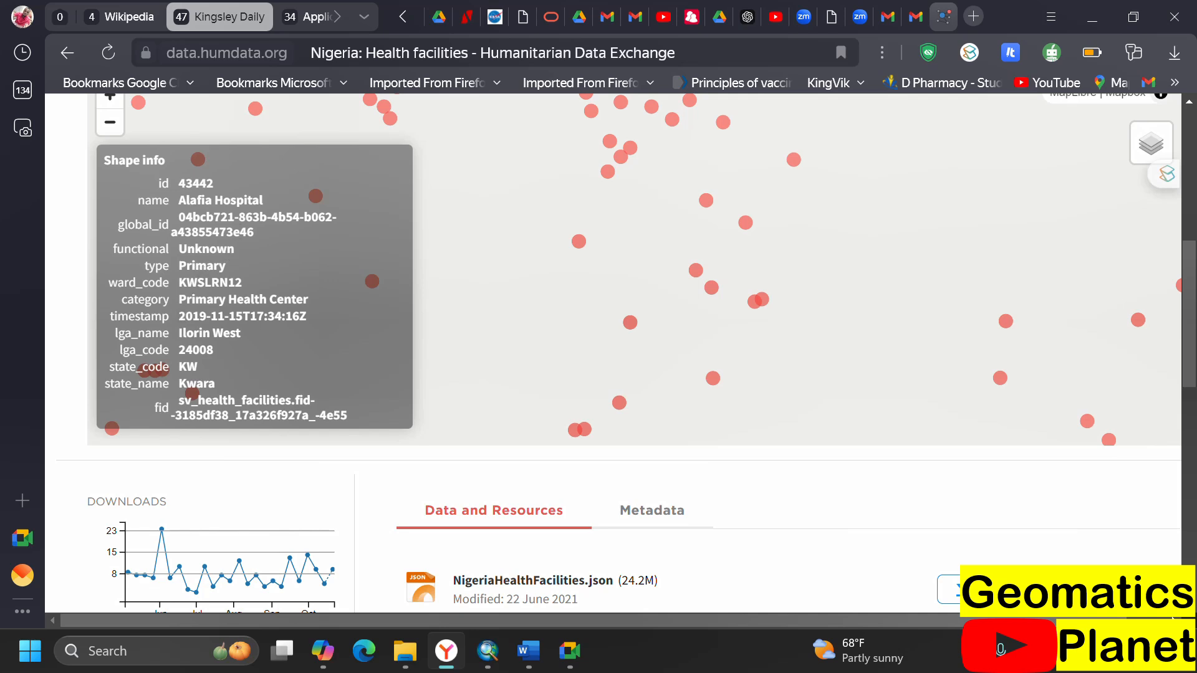
- Highlight the facility's timestamp, lga_code 24008 and state code, then reach the Data and Resources list
{"action": "left_click_drag", "start_coordinate": [177, 317], "coordinate": [307, 316]}
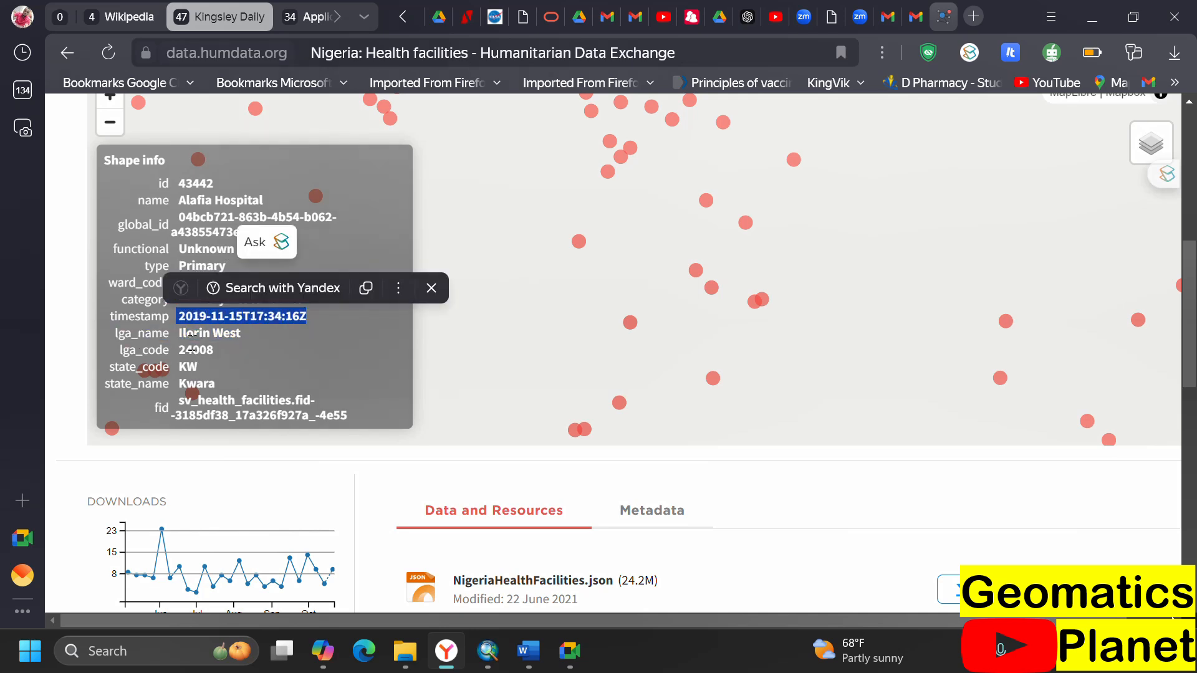
{"action": "double_click", "coordinate": [195, 350]}
{"action": "left_click_drag", "start_coordinate": [190, 367], "coordinate": [209, 374]}
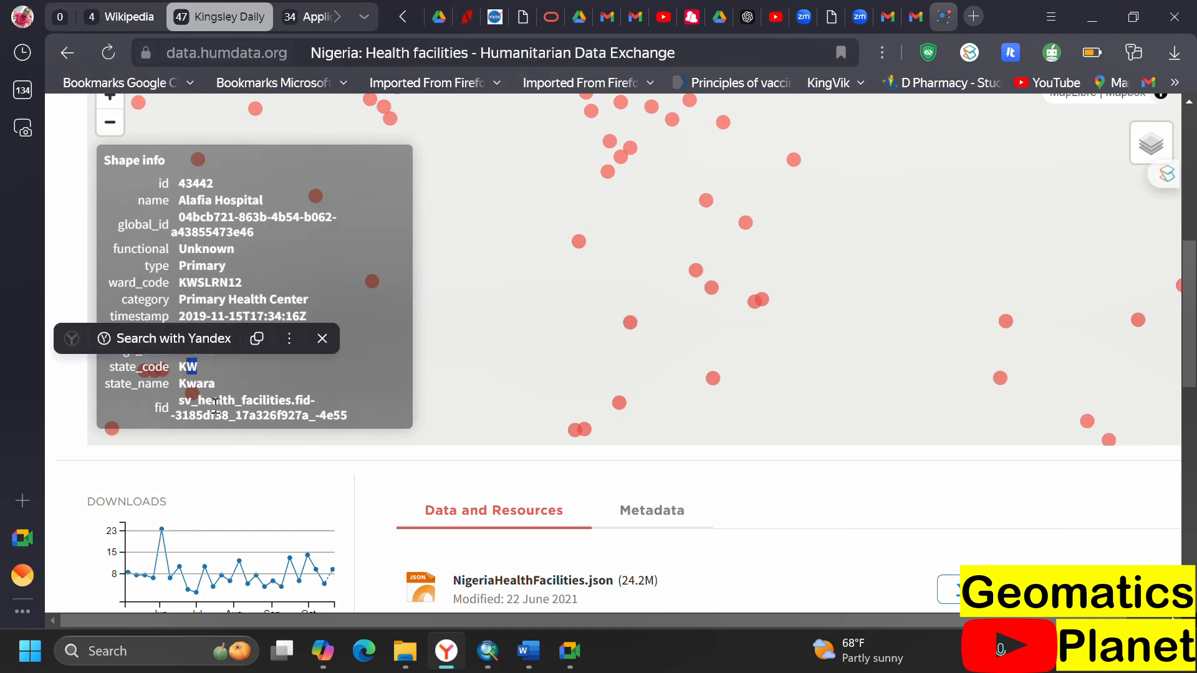
{"action": "left_click", "coordinate": [231, 455]}
{"action": "scroll", "coordinate": [243, 502], "scroll_direction": "down", "scroll_amount": 5}
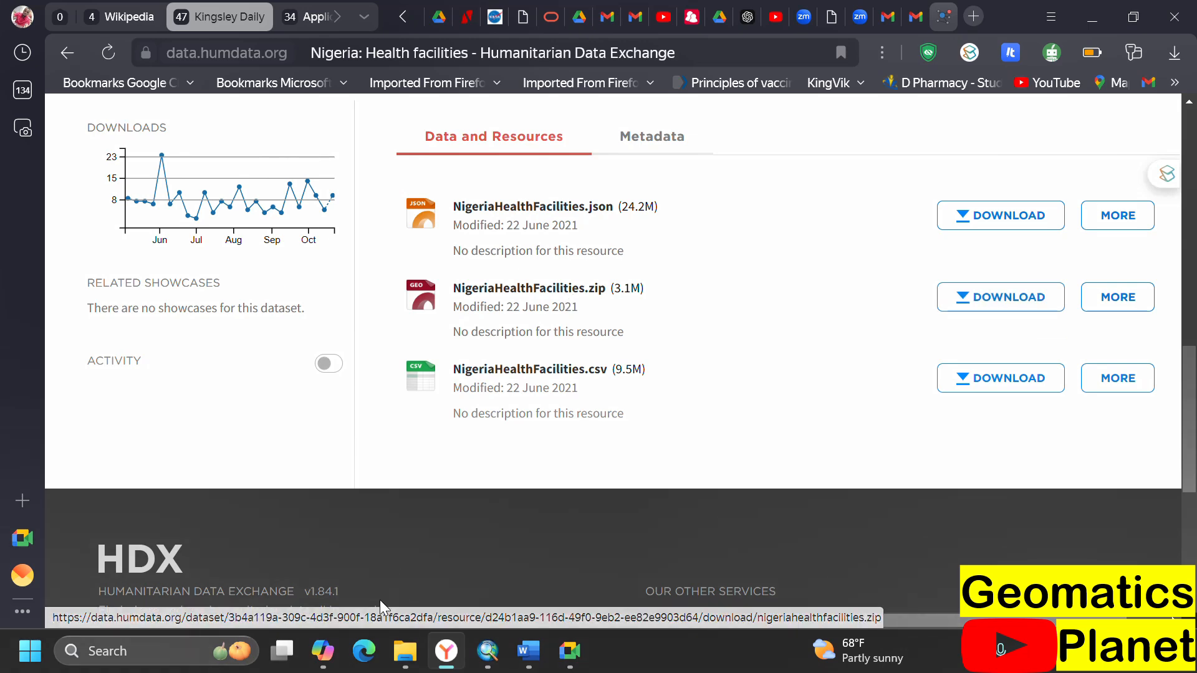
{"action": "left_click", "coordinate": [405, 651]}
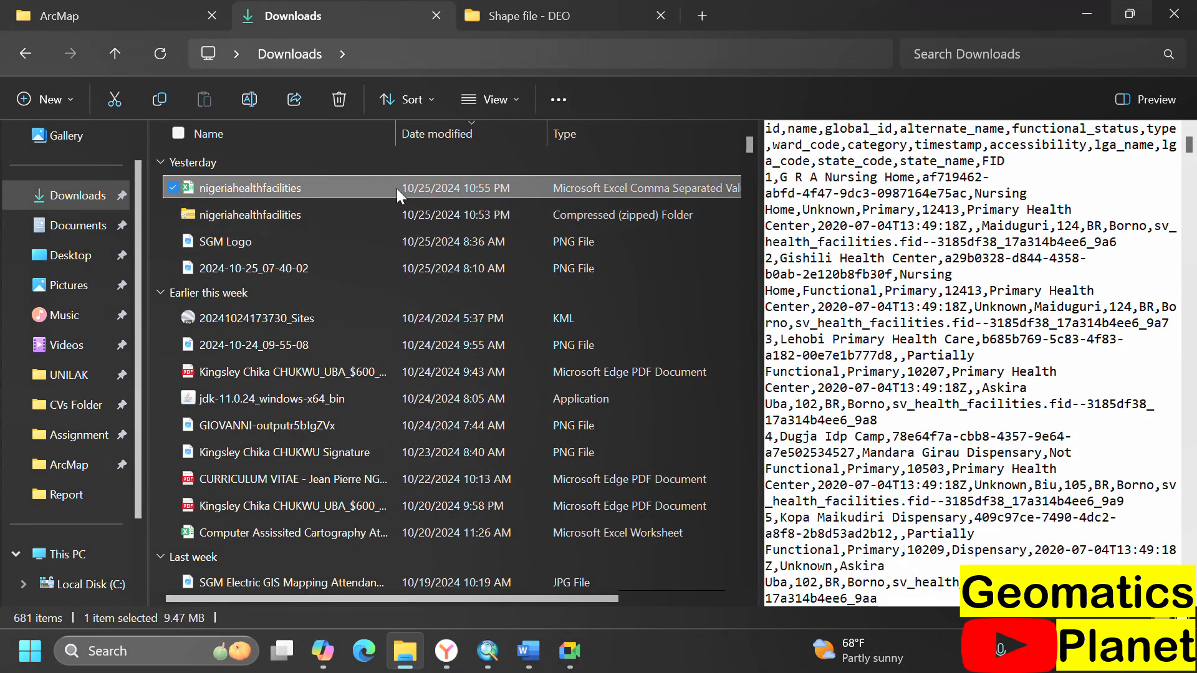
{"action": "left_click", "coordinate": [428, 218]}
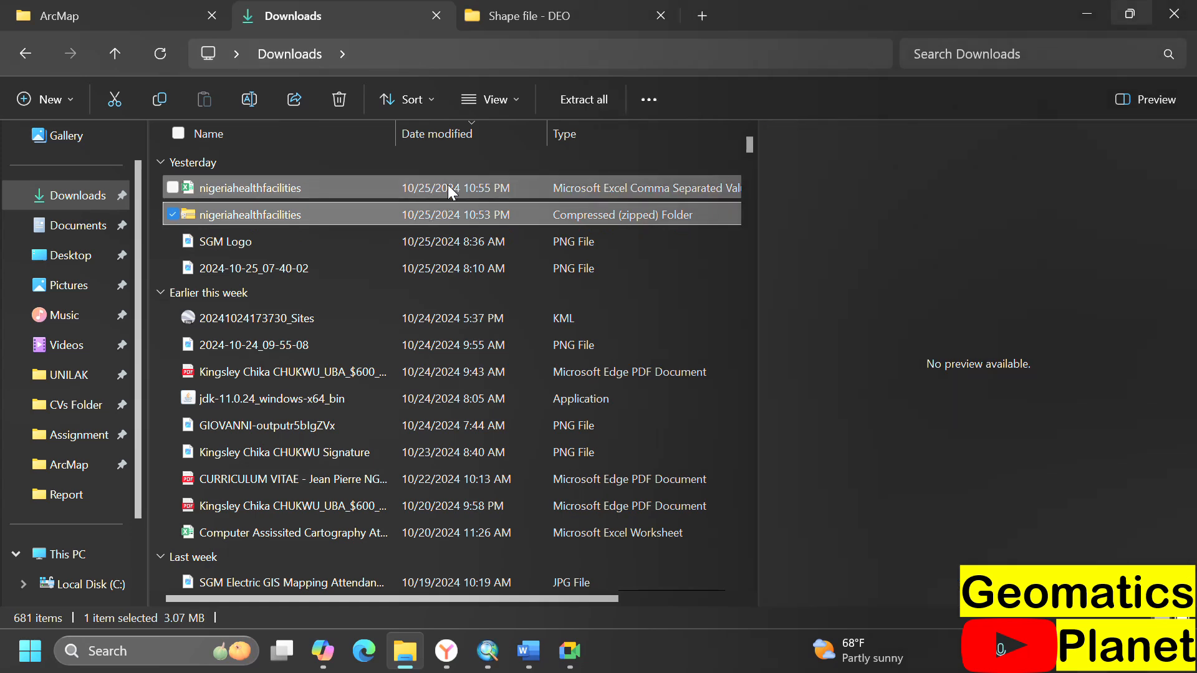
{"action": "left_click", "coordinate": [447, 185]}
{"action": "left_click", "coordinate": [435, 205]}
{"action": "left_click", "coordinate": [440, 188]}
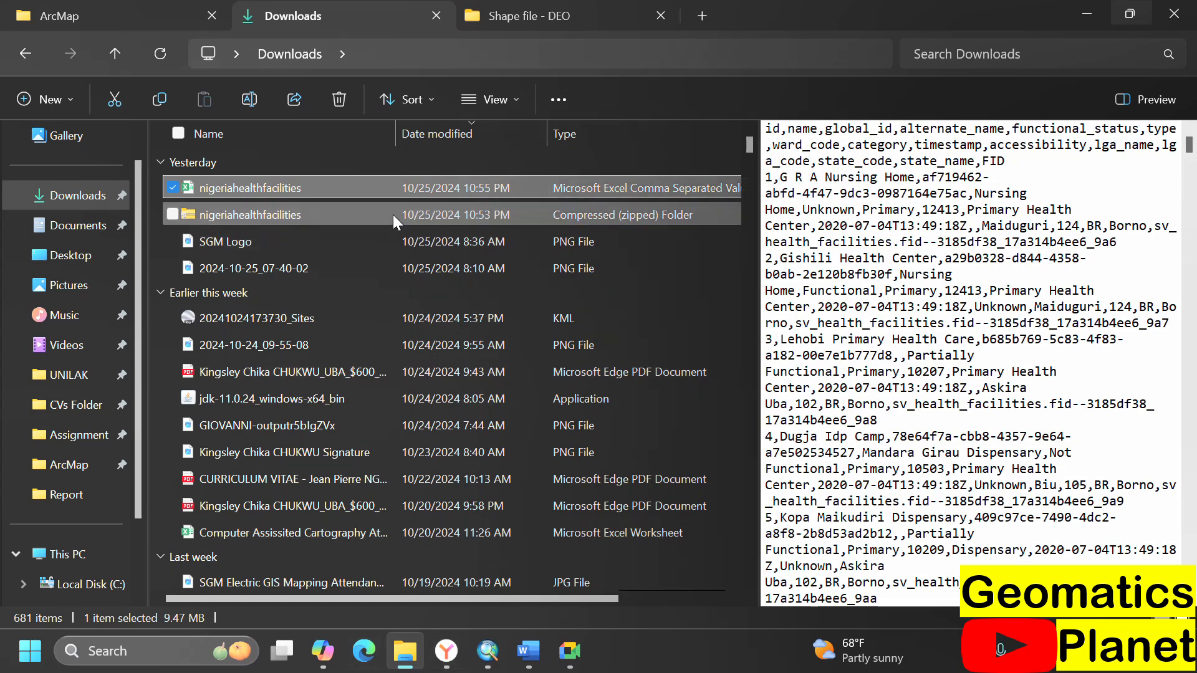
- Toggle the NigeriaHealthFacilities.zip layer off and on, then zoom the preview out to West Africa
{"action": "mouse_move", "coordinate": [446, 667]}
{"action": "left_click", "coordinate": [471, 572]}
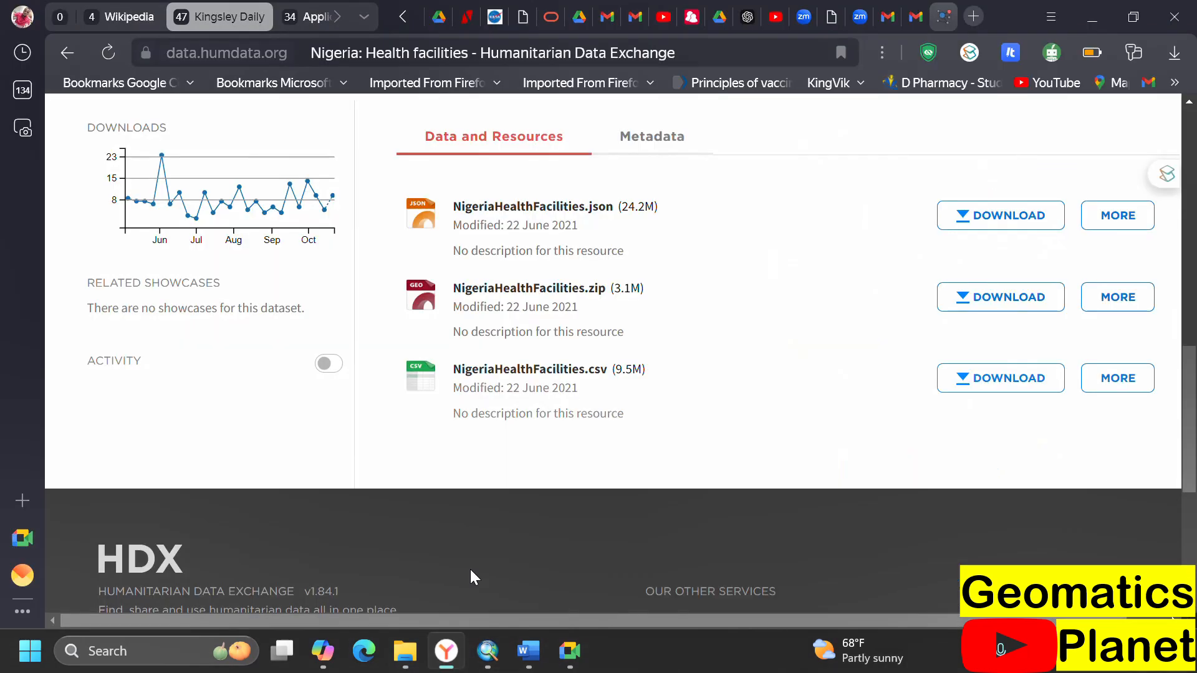
{"action": "scroll", "coordinate": [587, 330], "scroll_direction": "up", "scroll_amount": 15}
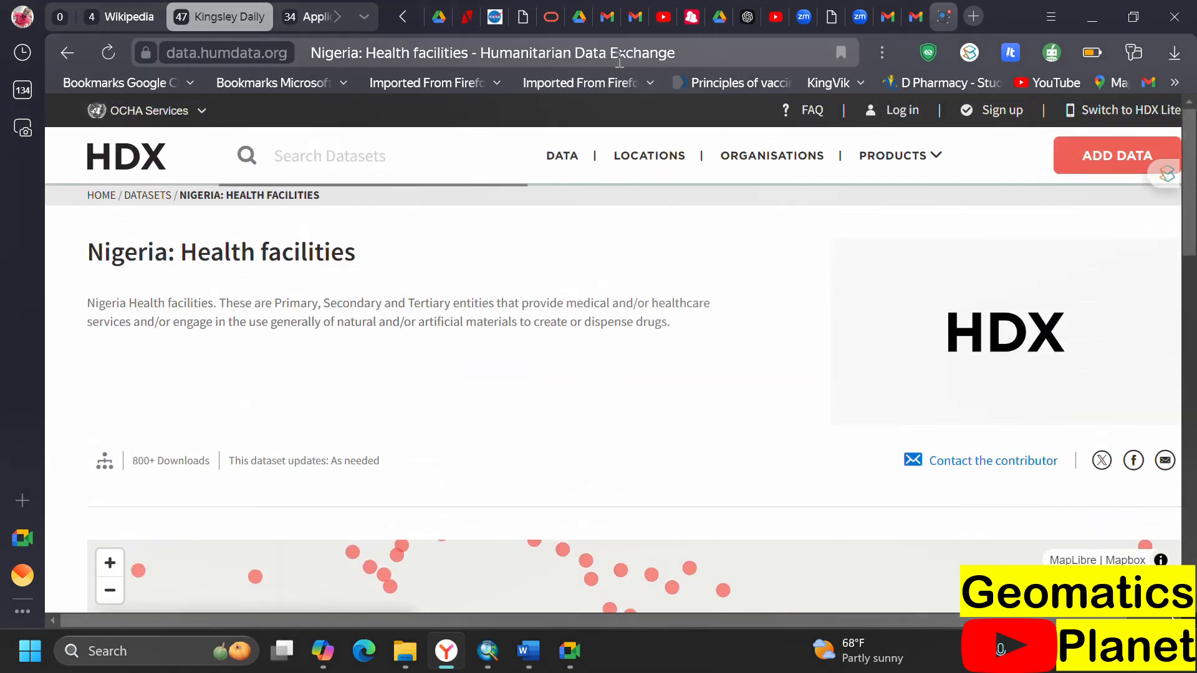
{"action": "scroll", "coordinate": [611, 393], "scroll_direction": "down", "scroll_amount": 5}
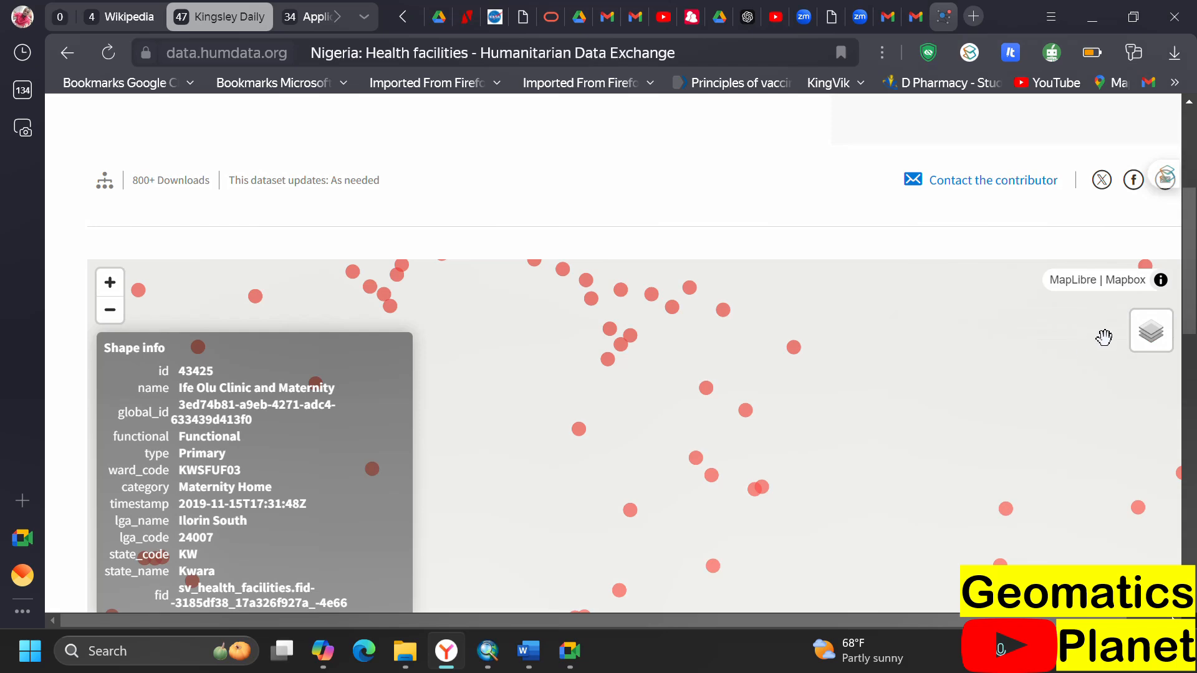
{"action": "left_click", "coordinate": [1154, 338]}
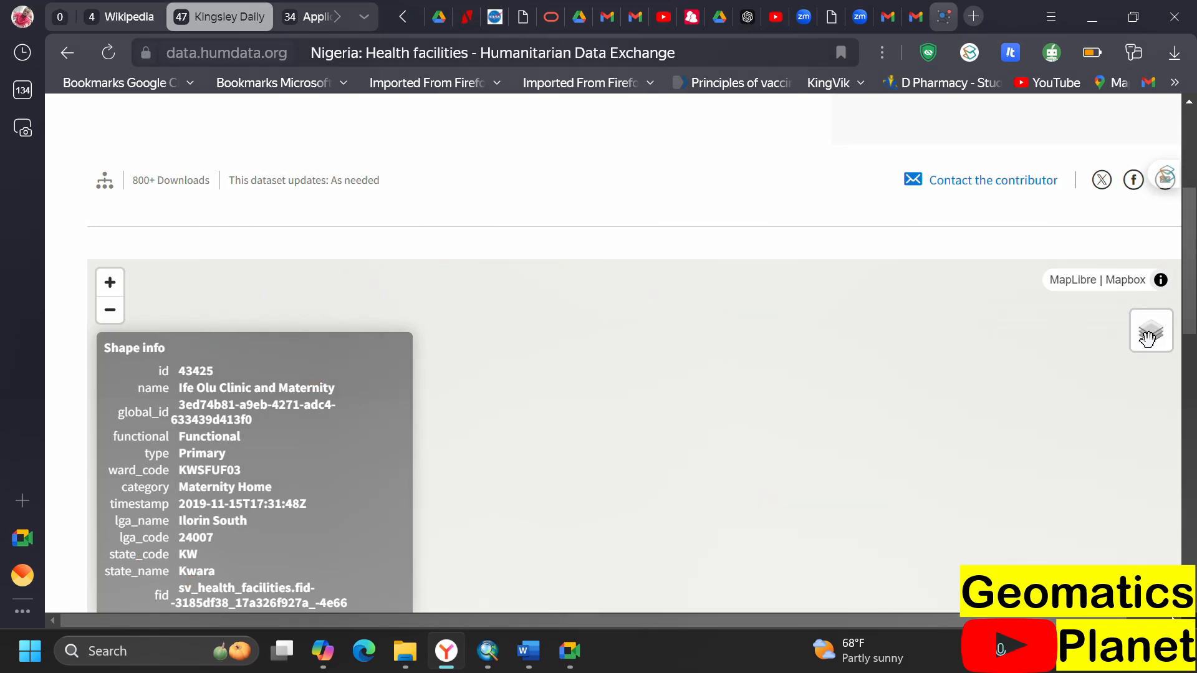
{"action": "scroll", "coordinate": [916, 354], "scroll_direction": "down", "scroll_amount": 5}
{"action": "scroll", "coordinate": [915, 354], "scroll_direction": "up", "scroll_amount": 5}
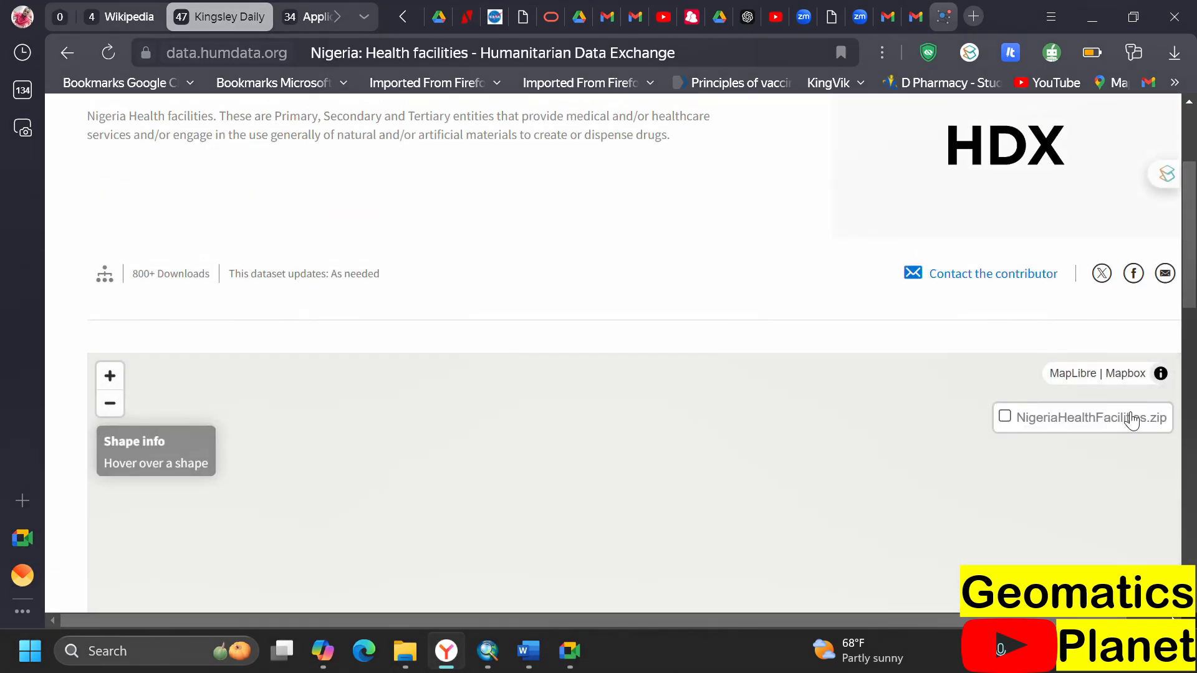
{"action": "left_click", "coordinate": [1132, 420]}
{"action": "scroll", "coordinate": [492, 339], "scroll_direction": "down", "scroll_amount": 2}
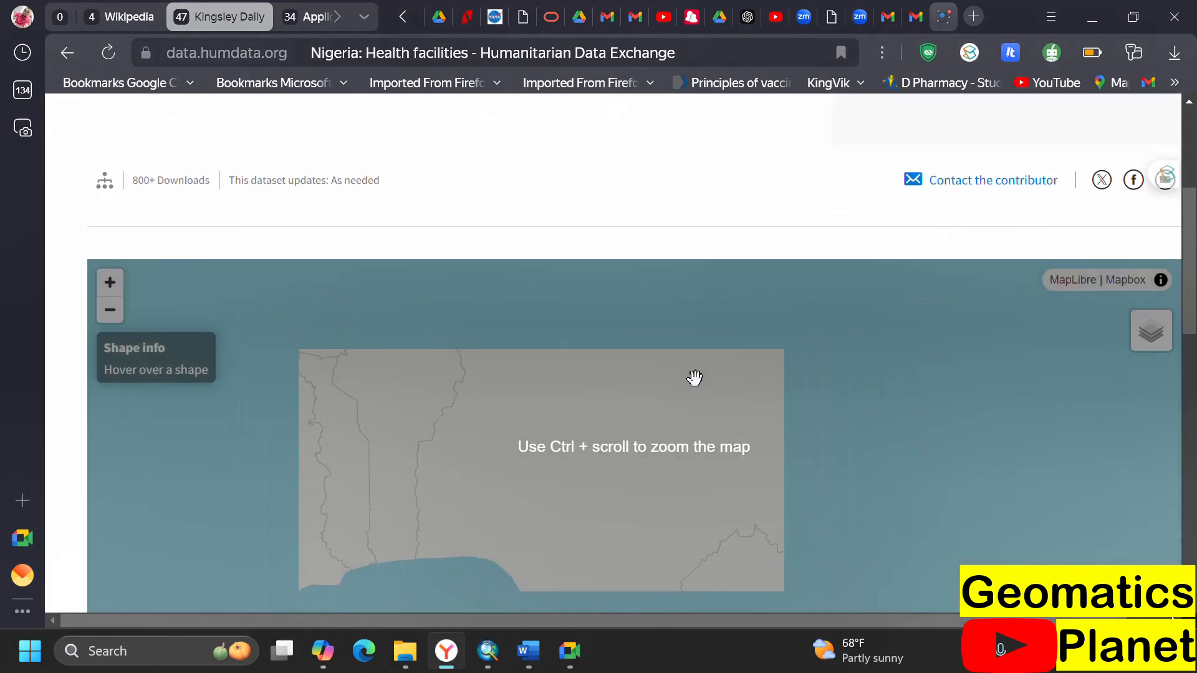
{"action": "scroll", "coordinate": [915, 385], "scroll_direction": "down", "scroll_amount": 3}
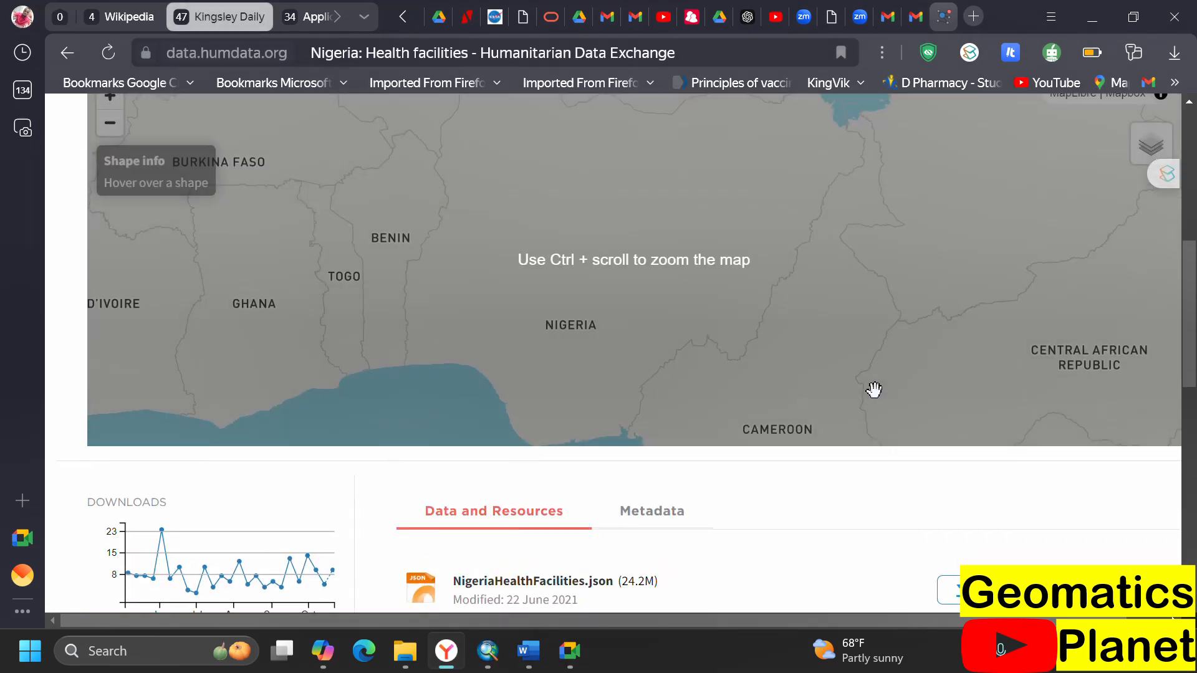
{"action": "scroll", "coordinate": [584, 285], "scroll_direction": "down", "scroll_amount": 5, "text": "ctrl"}
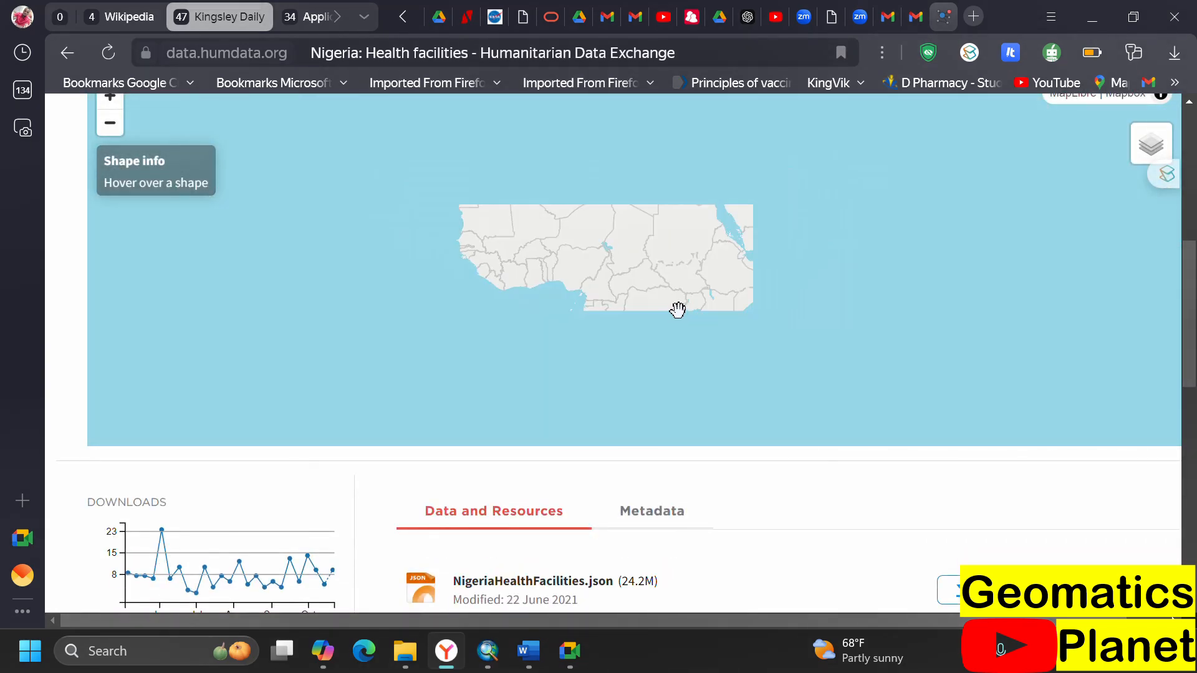
- Show the HDX dataset metadata with the full Time Period dates, then re-centre the preview map on Nigeria
{"action": "left_click", "coordinate": [649, 513]}
{"action": "scroll", "coordinate": [548, 507], "scroll_direction": "down", "scroll_amount": 2}
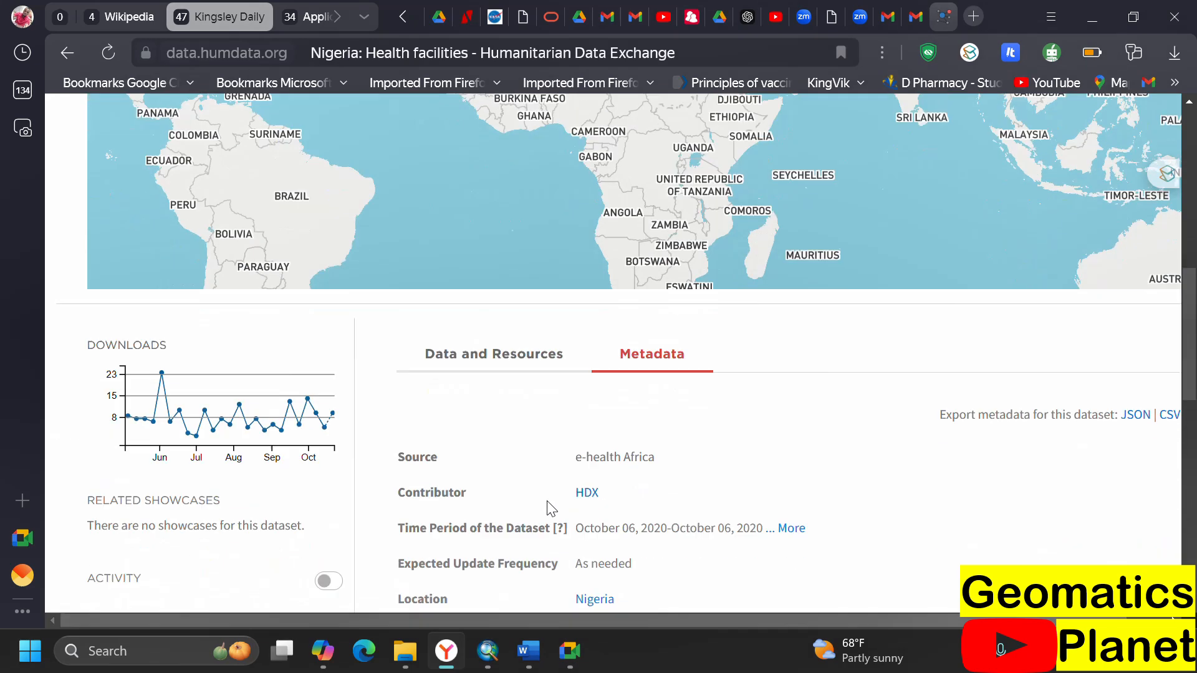
{"action": "scroll", "coordinate": [550, 508], "scroll_direction": "down", "scroll_amount": 5}
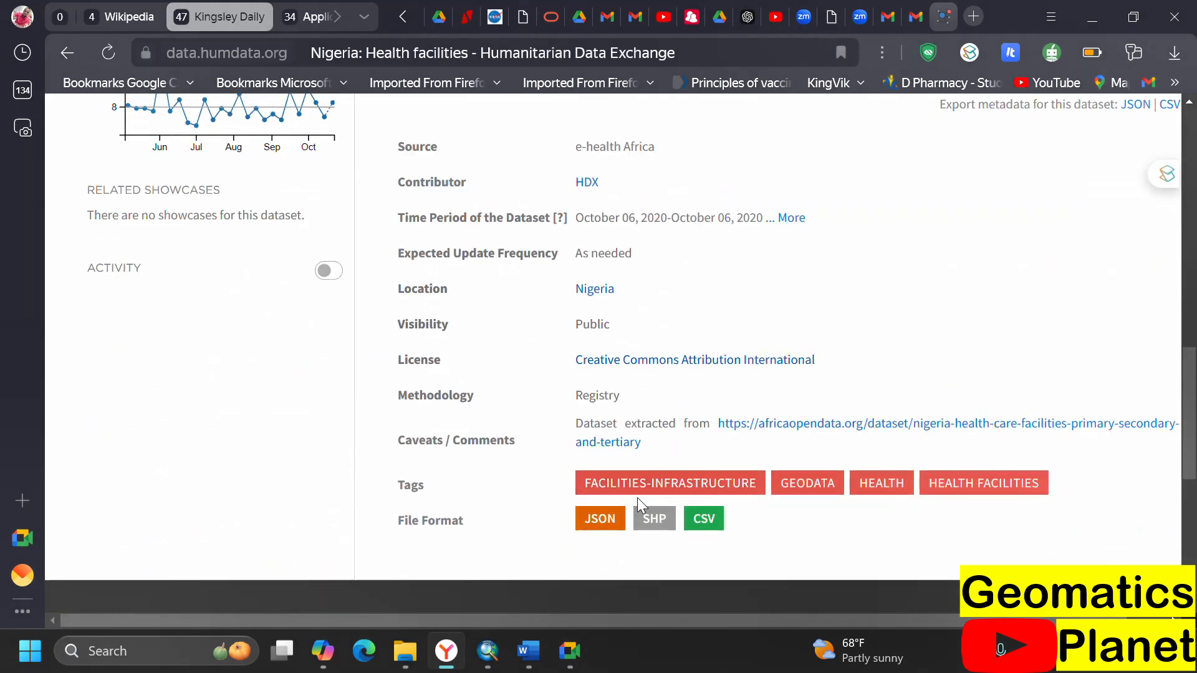
{"action": "scroll", "coordinate": [592, 276], "scroll_direction": "up", "scroll_amount": 3}
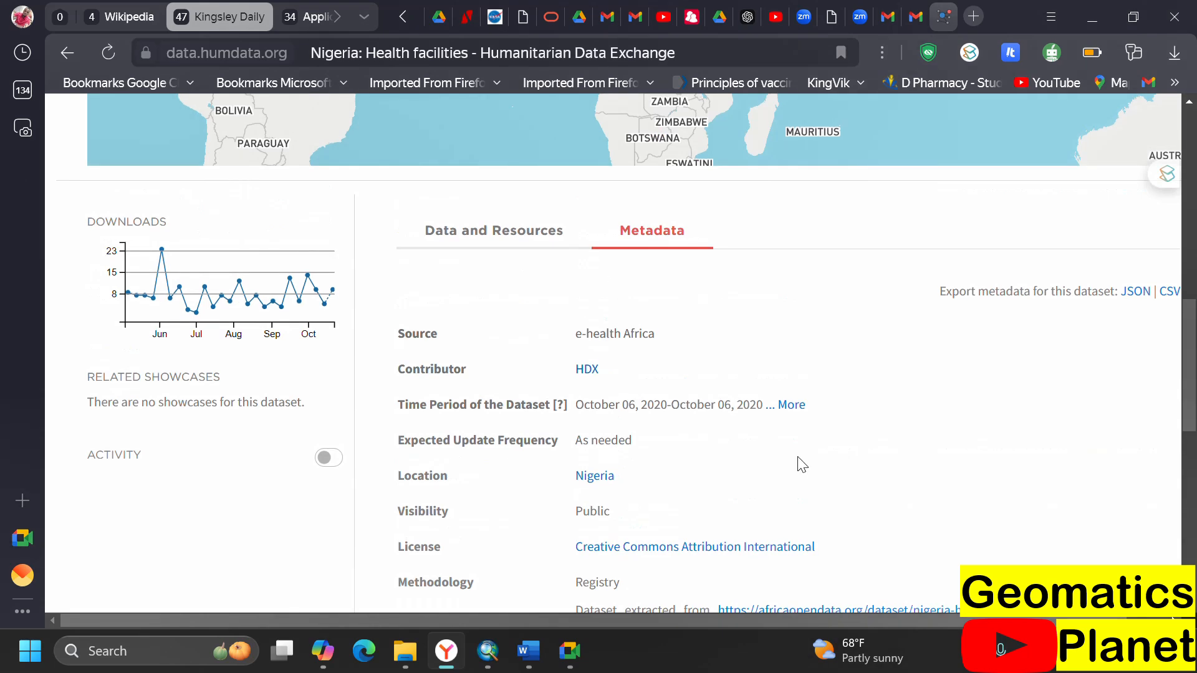
{"action": "scroll", "coordinate": [746, 444], "scroll_direction": "down", "scroll_amount": 2}
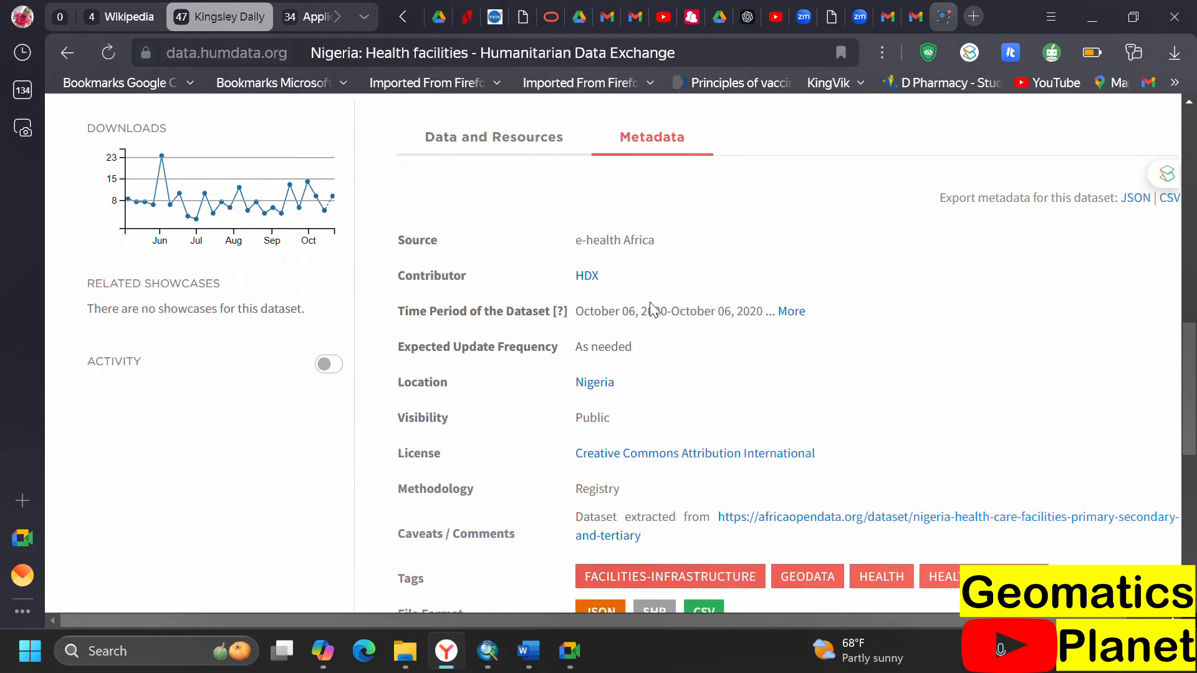
{"action": "left_click", "coordinate": [791, 312]}
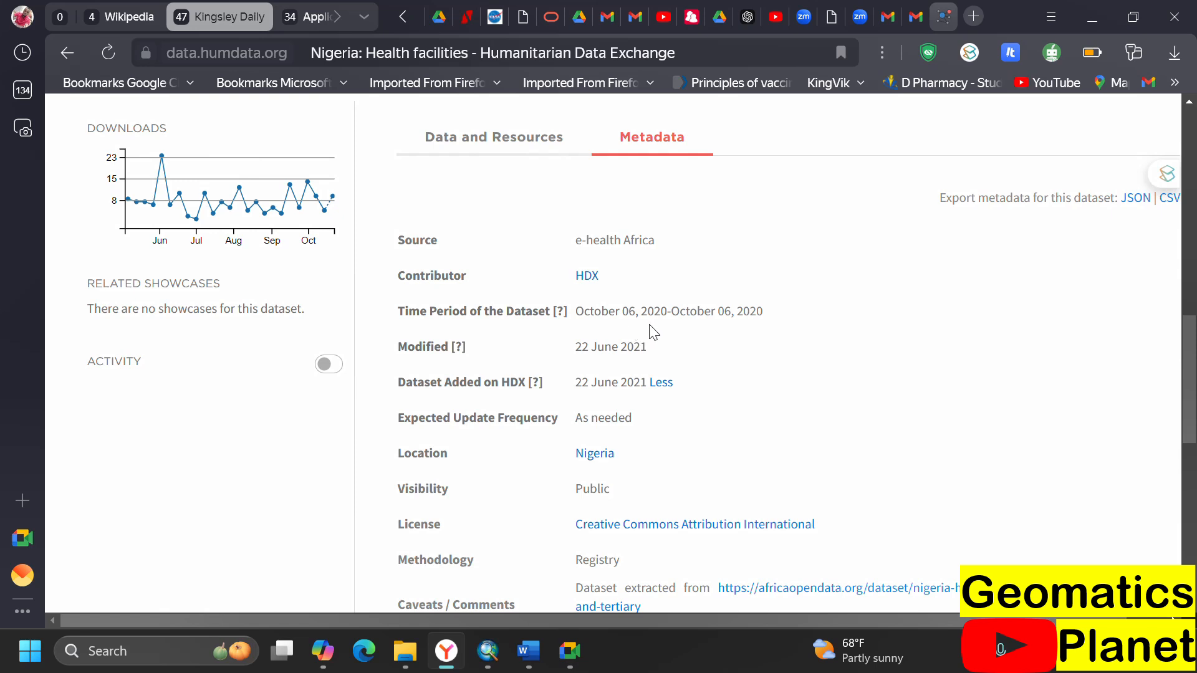
{"action": "scroll", "coordinate": [724, 305], "scroll_direction": "down", "scroll_amount": 3}
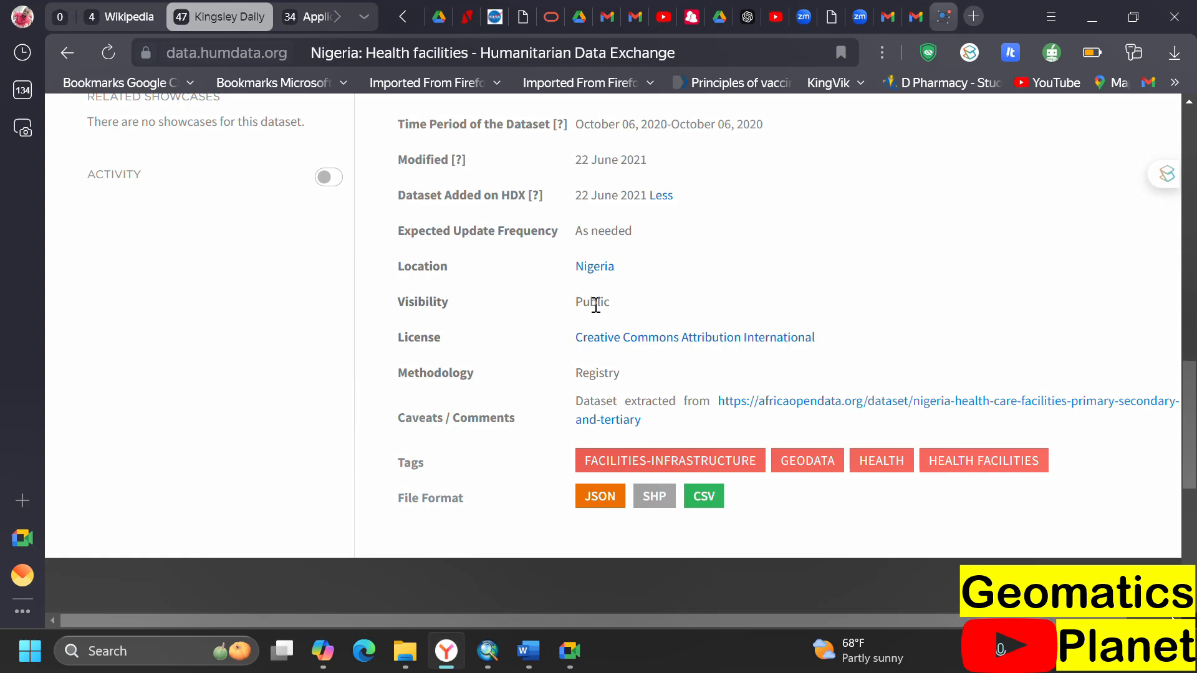
{"action": "scroll", "coordinate": [617, 405], "scroll_direction": "up", "scroll_amount": 10}
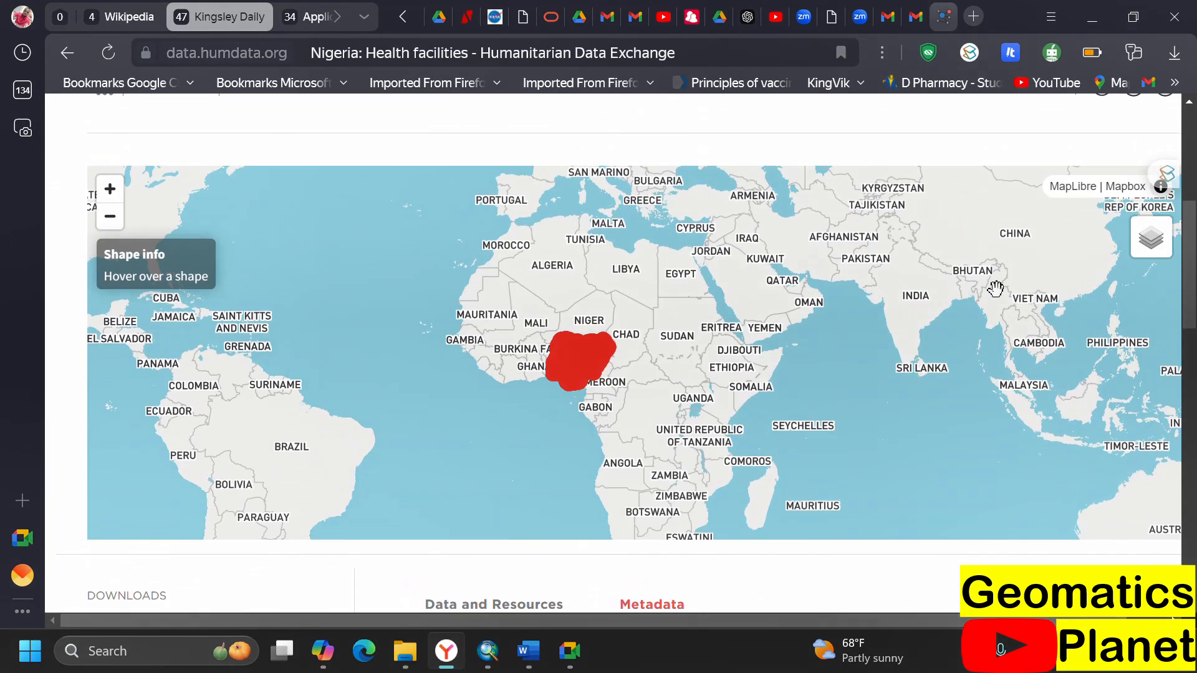
{"action": "left_click_drag", "start_coordinate": [996, 288], "coordinate": [974, 324]}
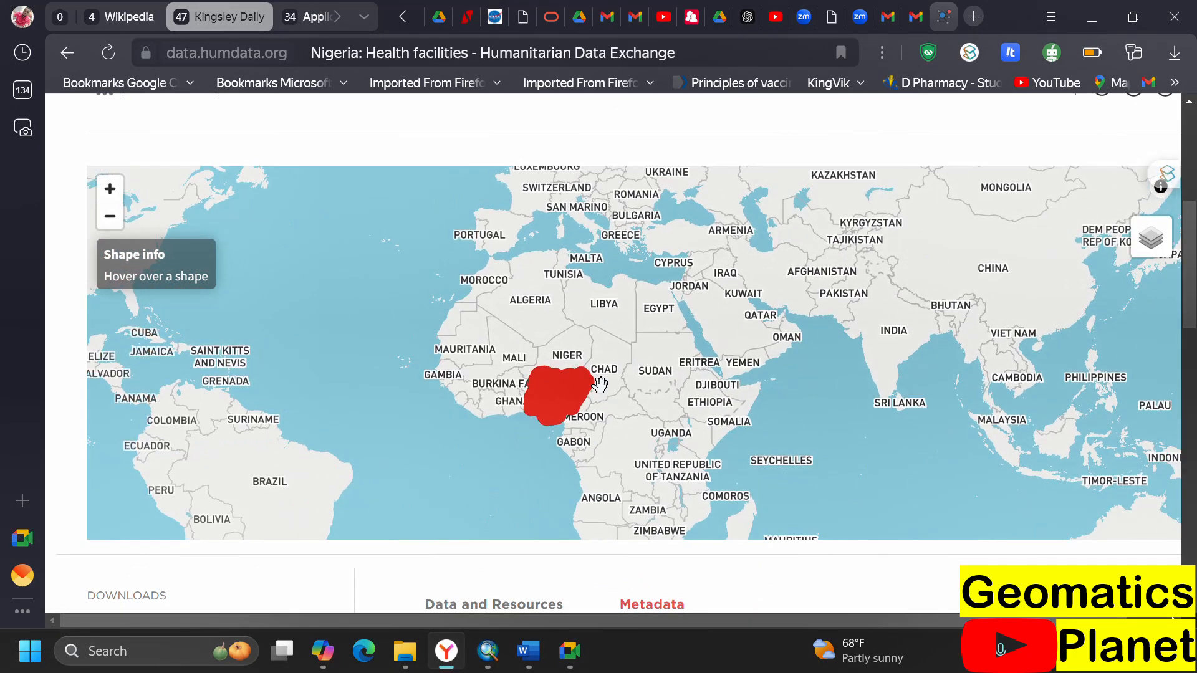
{"action": "mouse_move", "coordinate": [588, 395]}
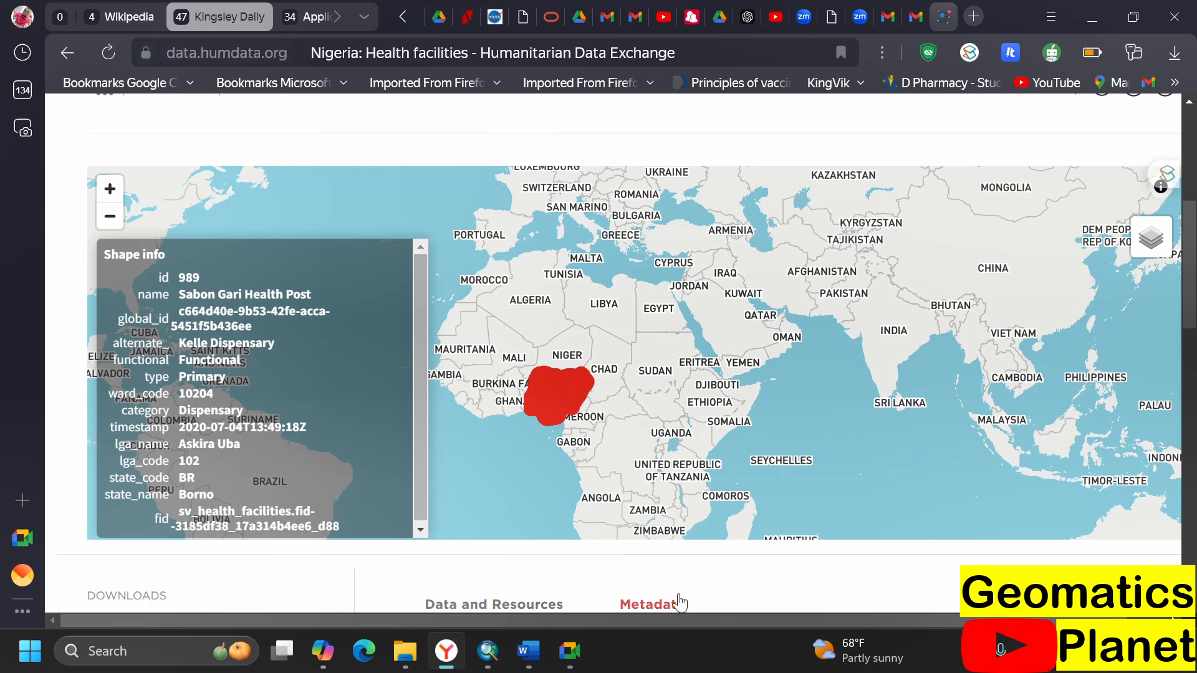
- Cut the zipped and CSV health facilities downloads from the Downloads folder
{"action": "left_click", "coordinate": [404, 666]}
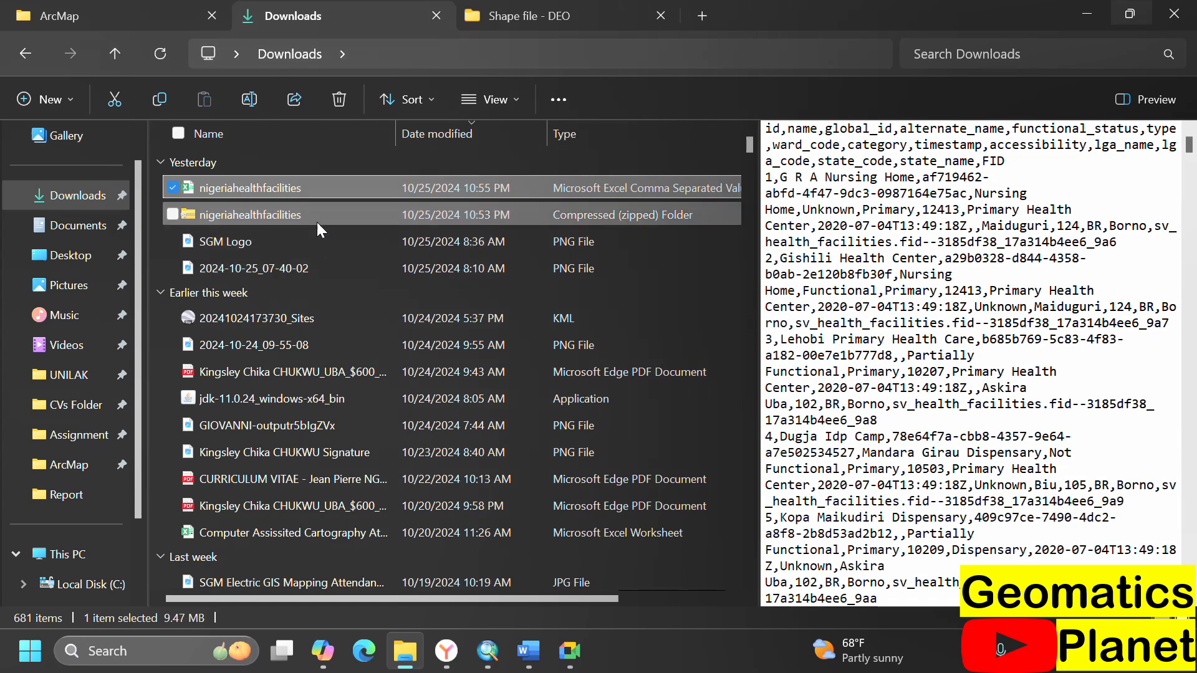
{"action": "left_click", "coordinate": [166, 214]}
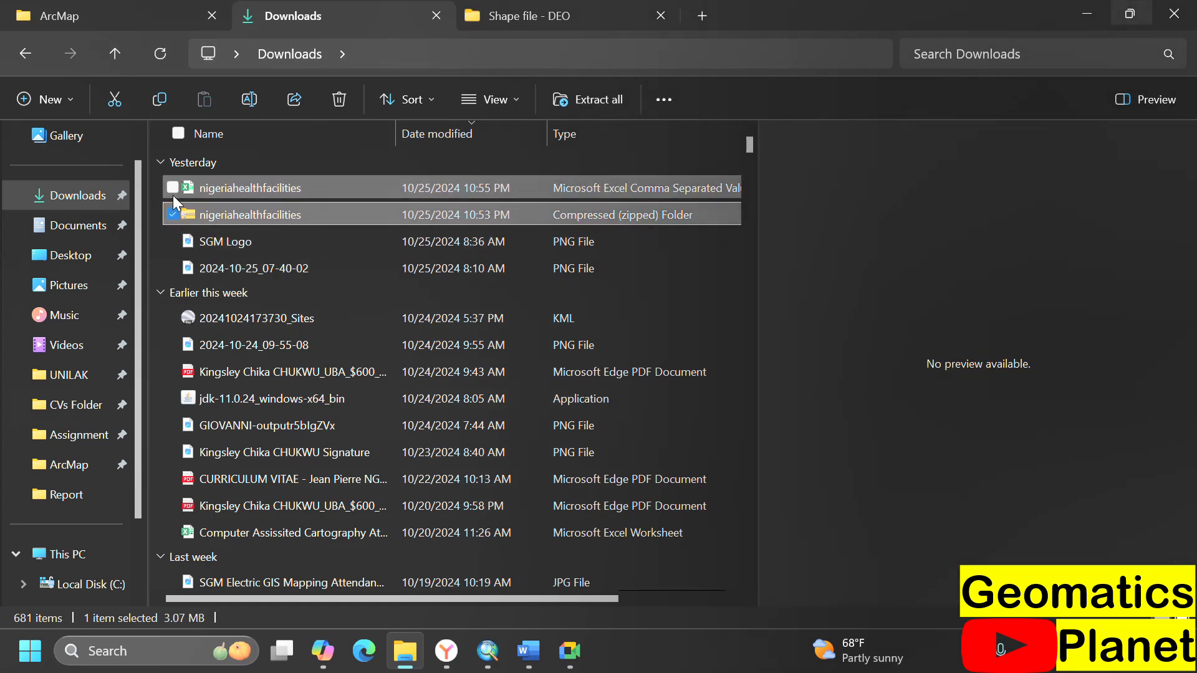
{"action": "left_click", "coordinate": [172, 190]}
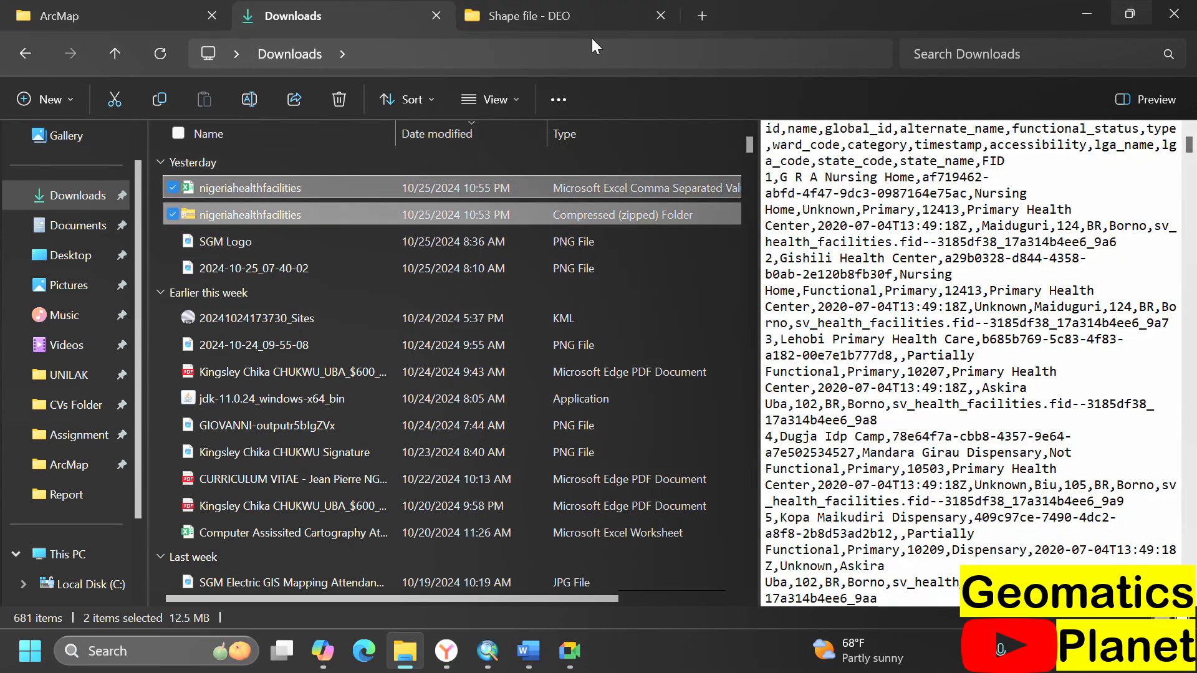
{"action": "left_click", "coordinate": [116, 98]}
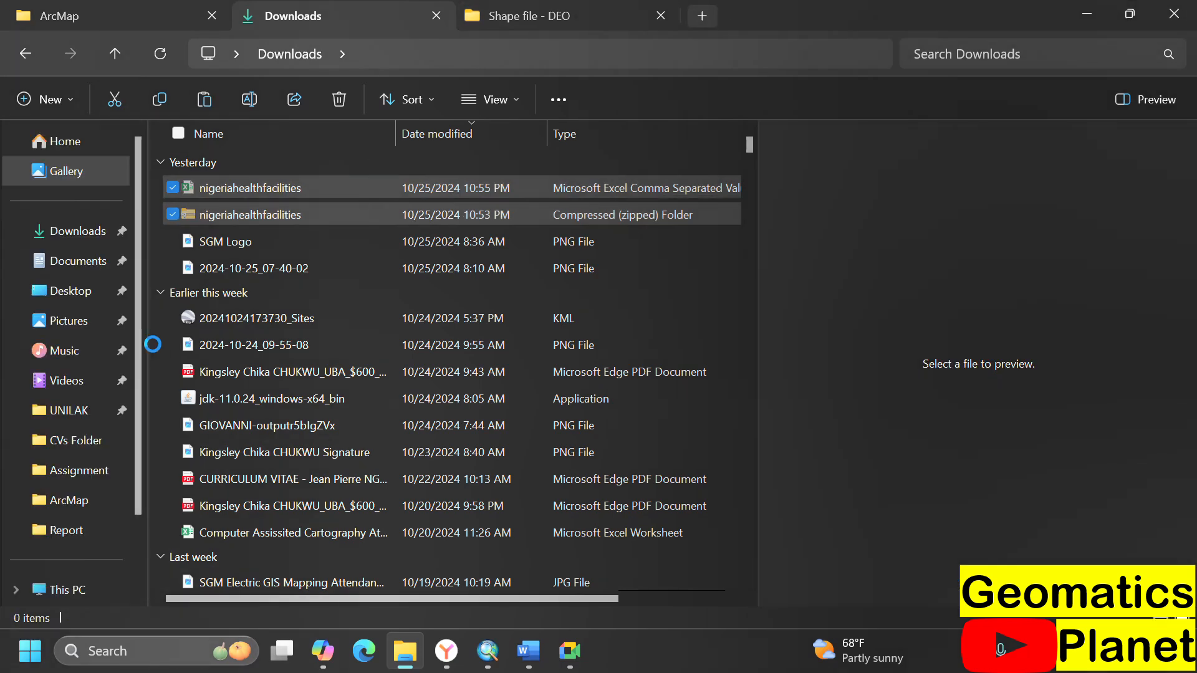
- In a new tab, go from Documents through KingVik Planet, Geomatics, KingVik Planet and Mutiat File into Data
{"action": "key", "text": "ctrl+t"}
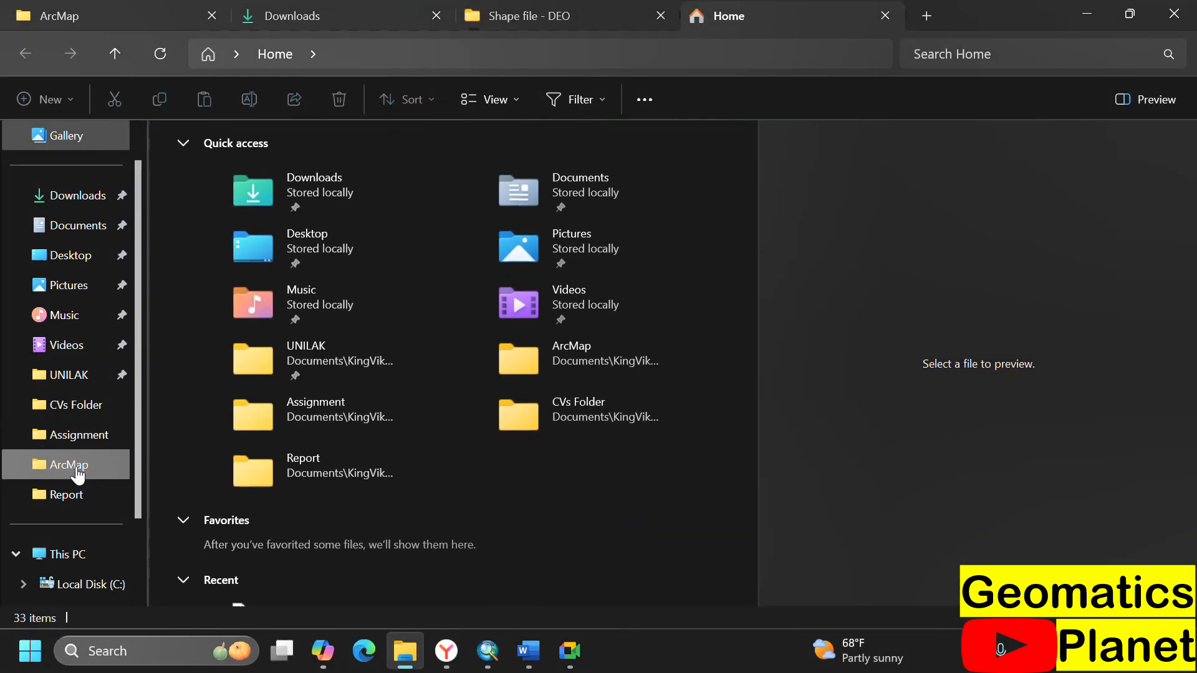
{"action": "left_click", "coordinate": [69, 465]}
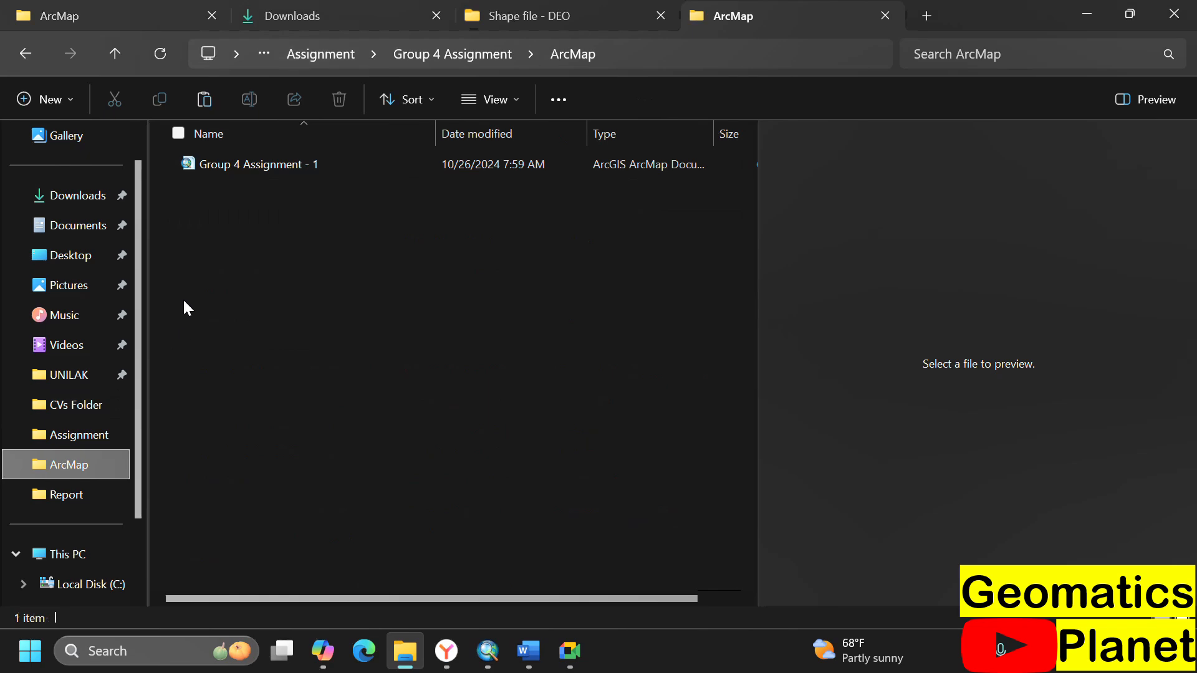
{"action": "left_click", "coordinate": [77, 229]}
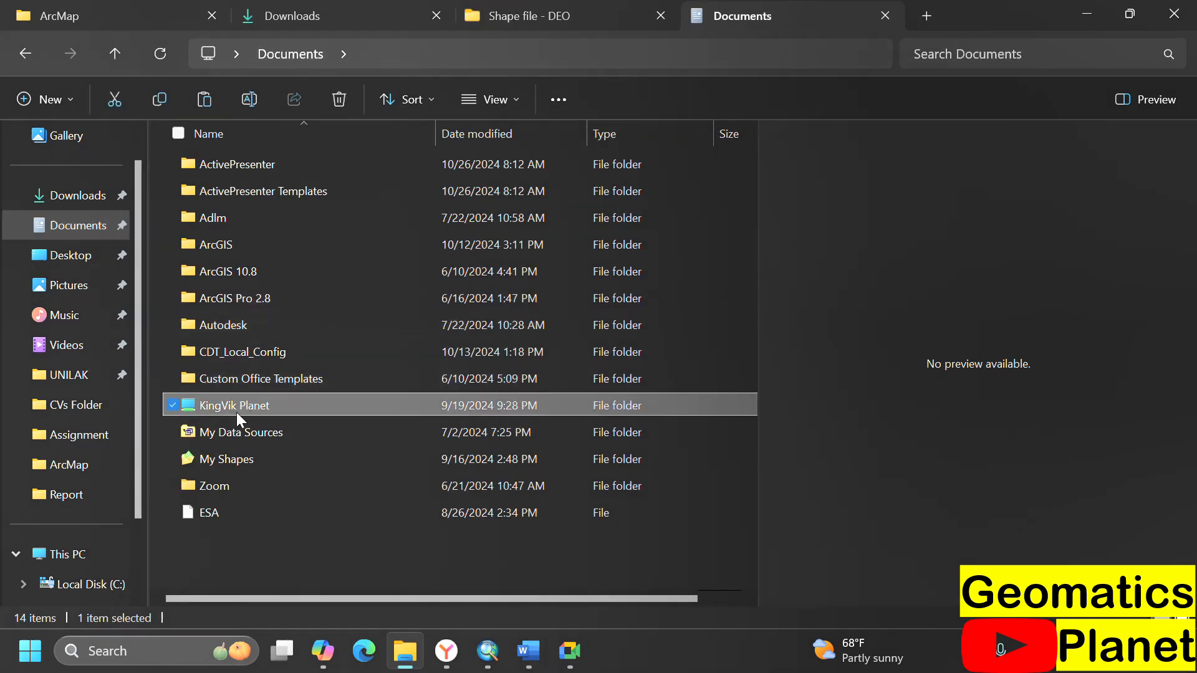
{"action": "double_click", "coordinate": [237, 412]}
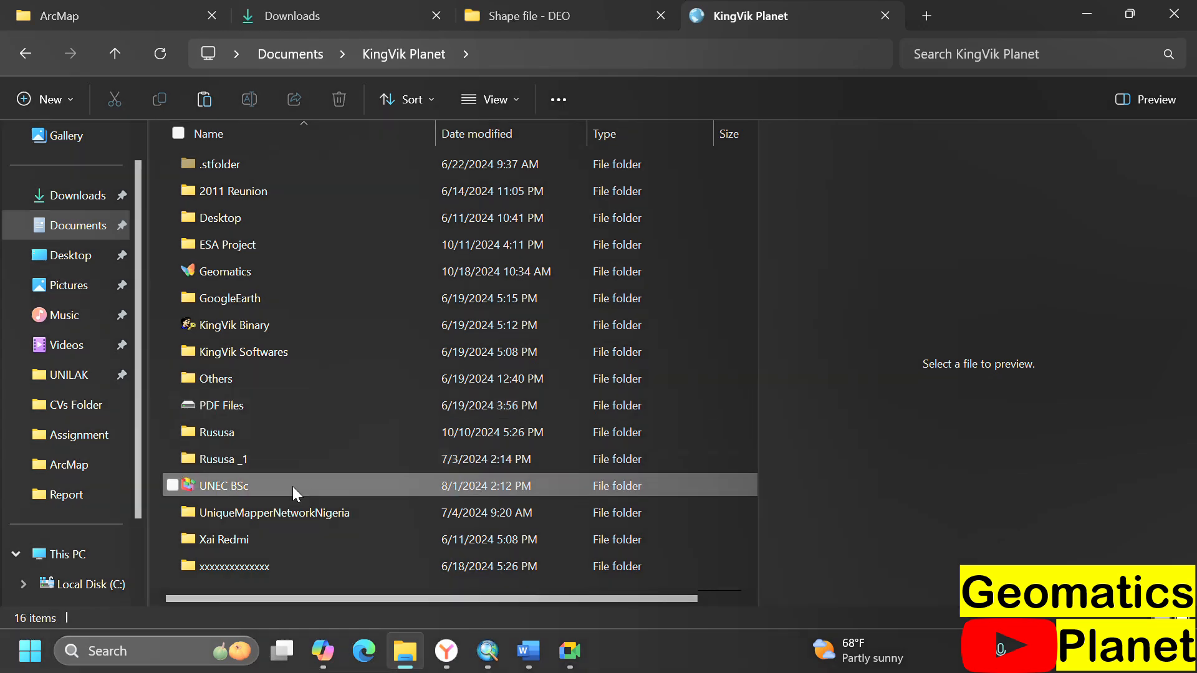
{"action": "double_click", "coordinate": [269, 270]}
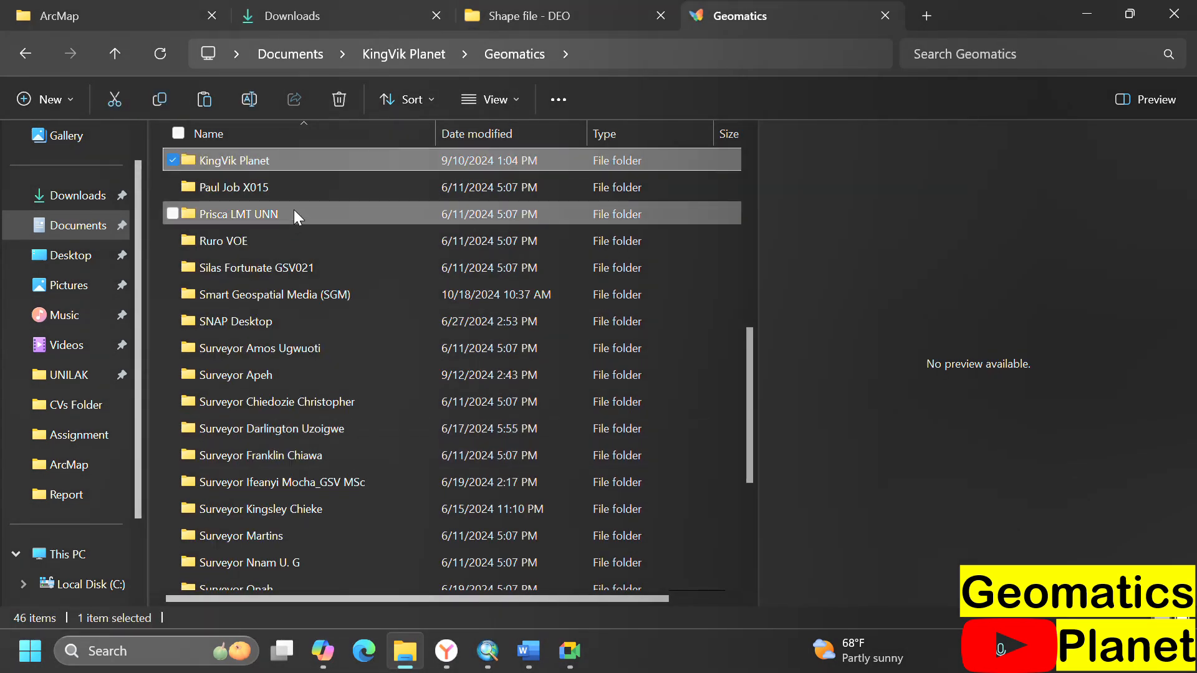
{"action": "double_click", "coordinate": [286, 165]}
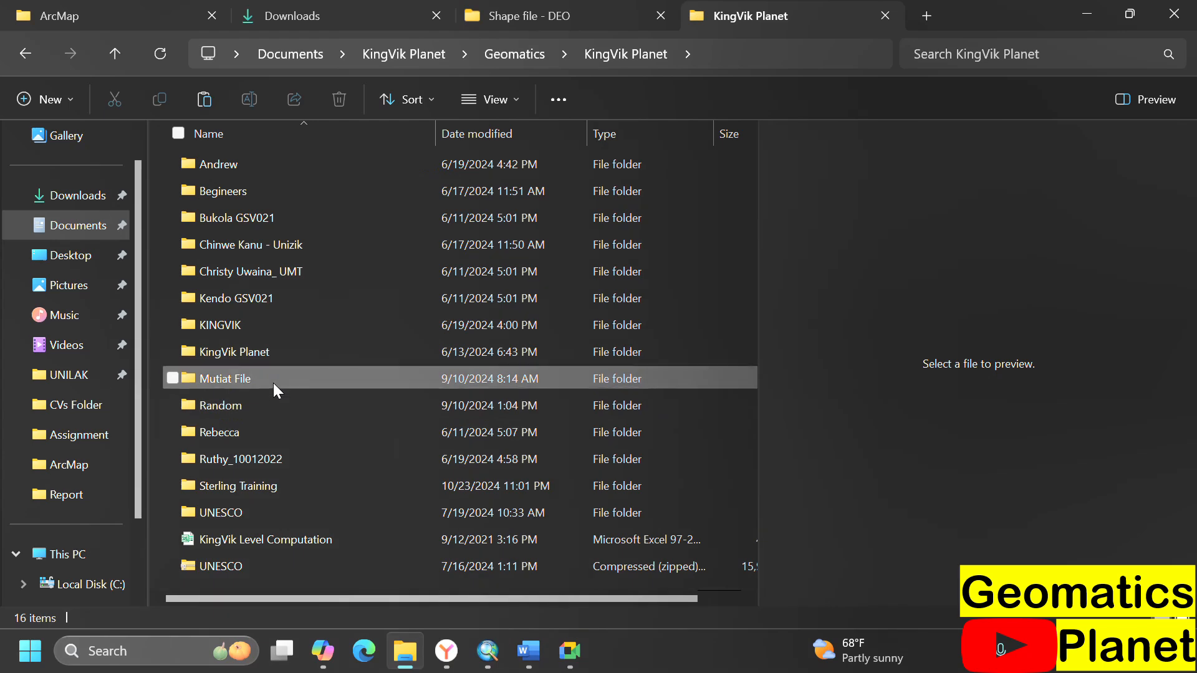
{"action": "double_click", "coordinate": [273, 382]}
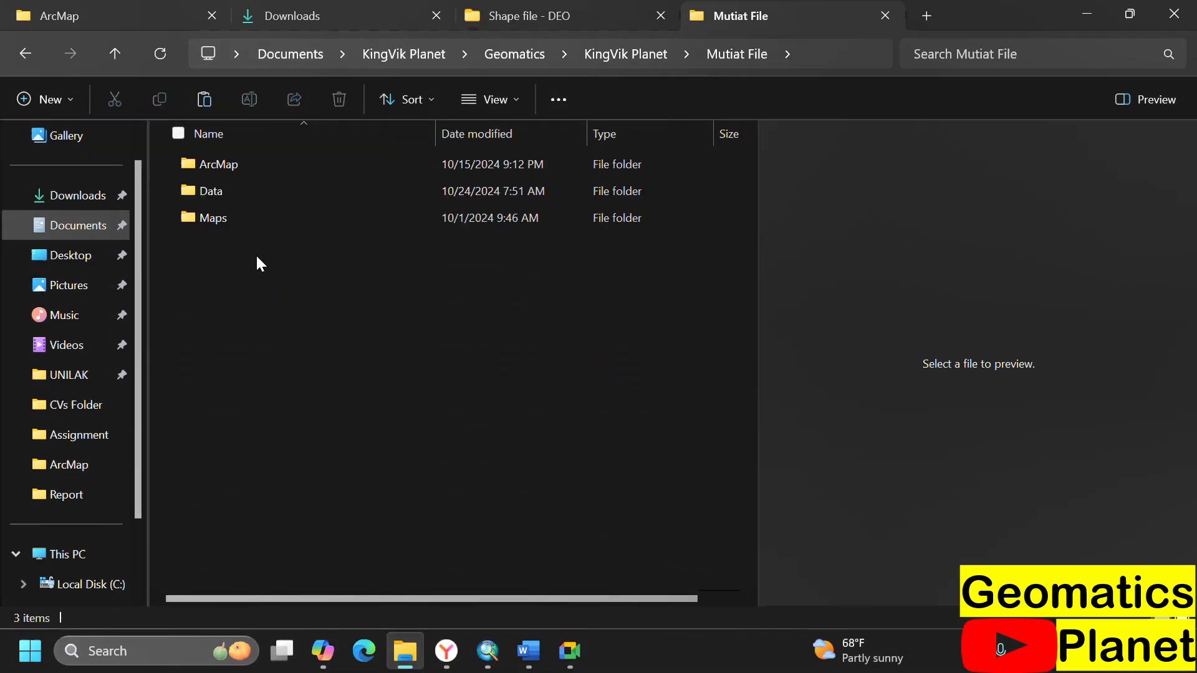
{"action": "double_click", "coordinate": [234, 191]}
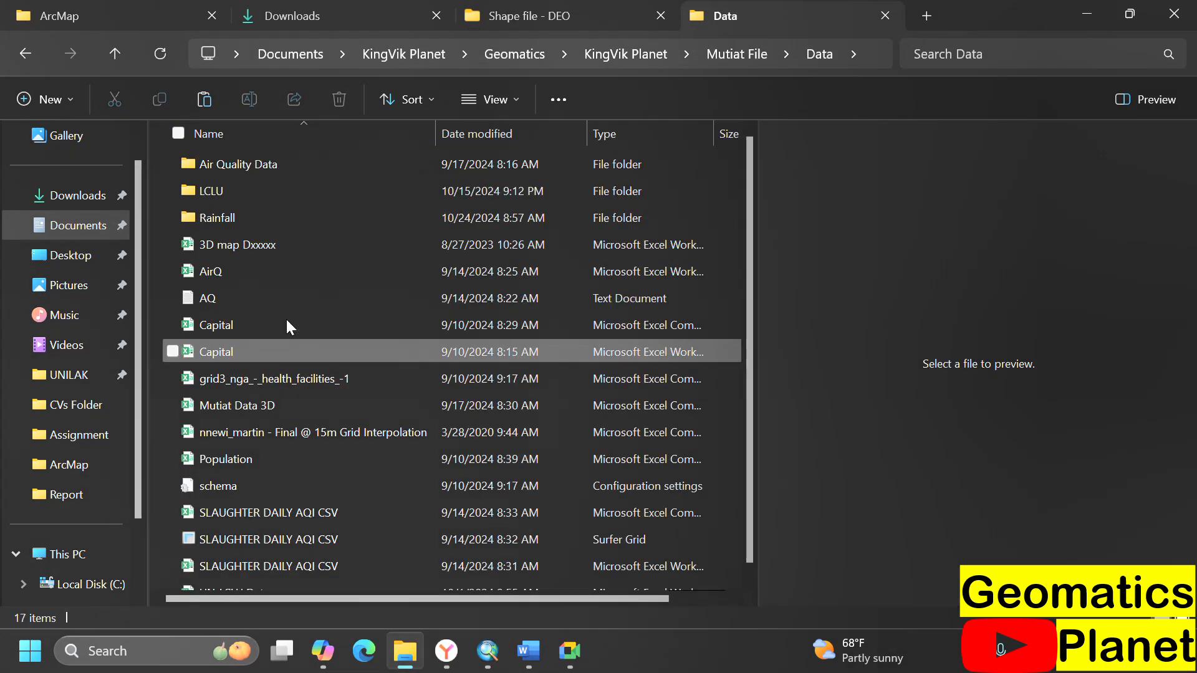
- Create a new folder named 'Health Fac in Nigeria' inside Data and open it
{"action": "left_click", "coordinate": [23, 101]}
{"action": "left_click", "coordinate": [70, 149]}
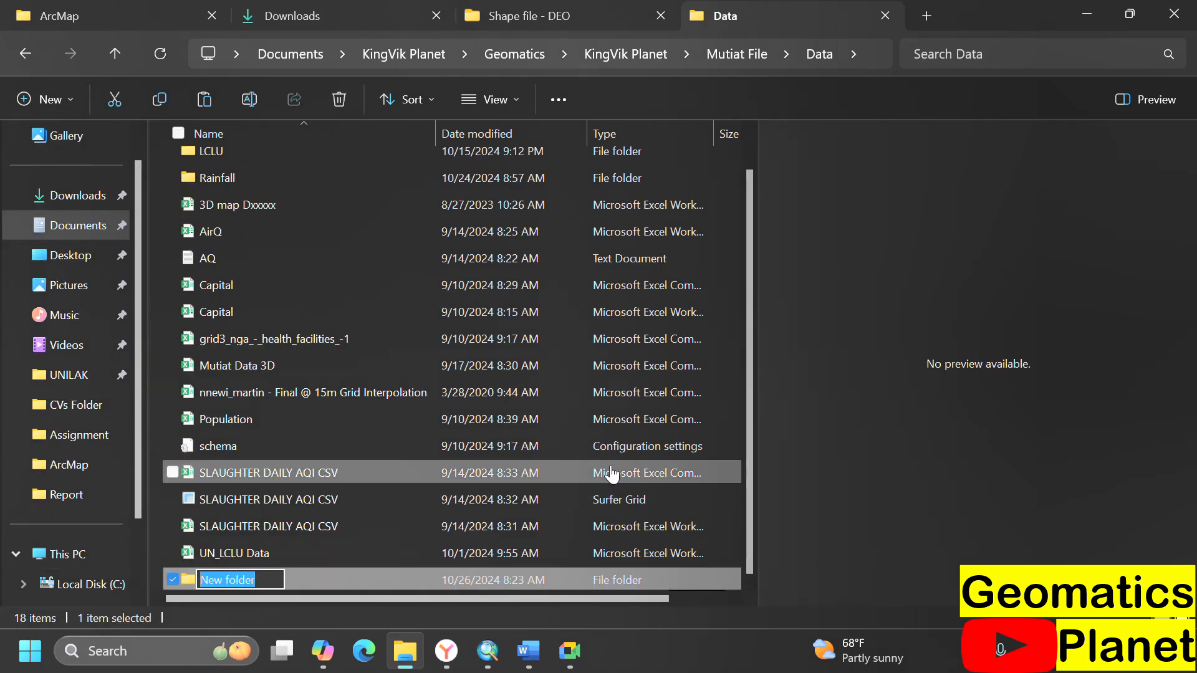
{"action": "type", "text": "Health"}
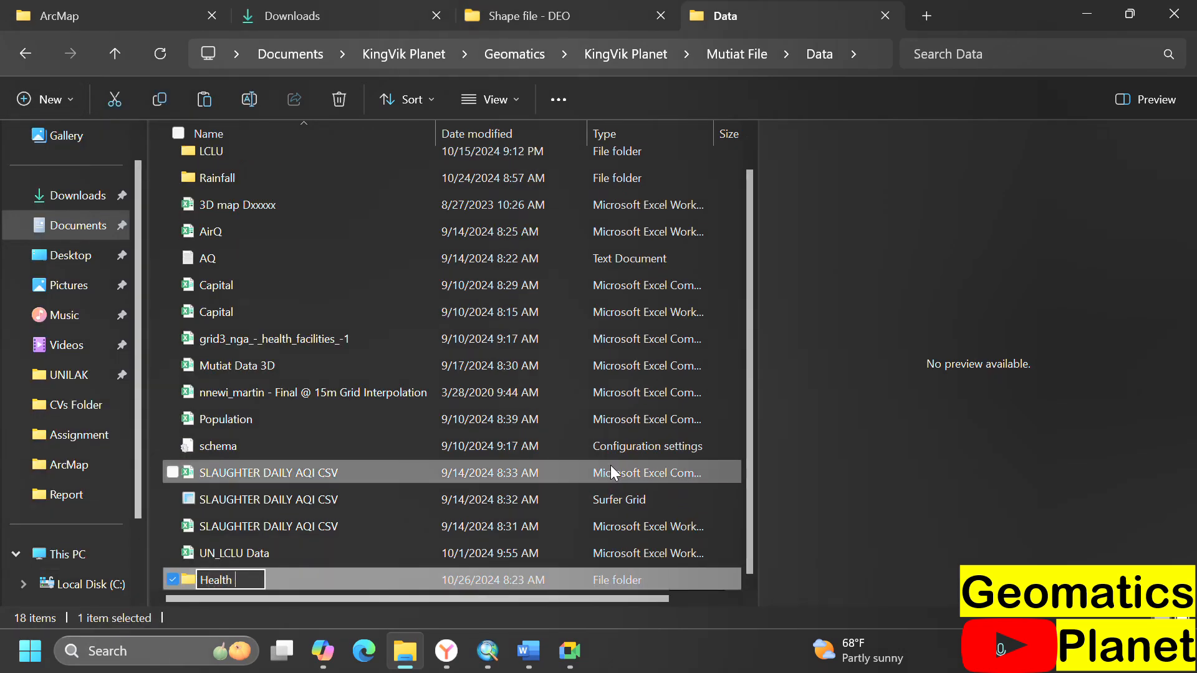
{"action": "type", "text": " Fac in Ni"}
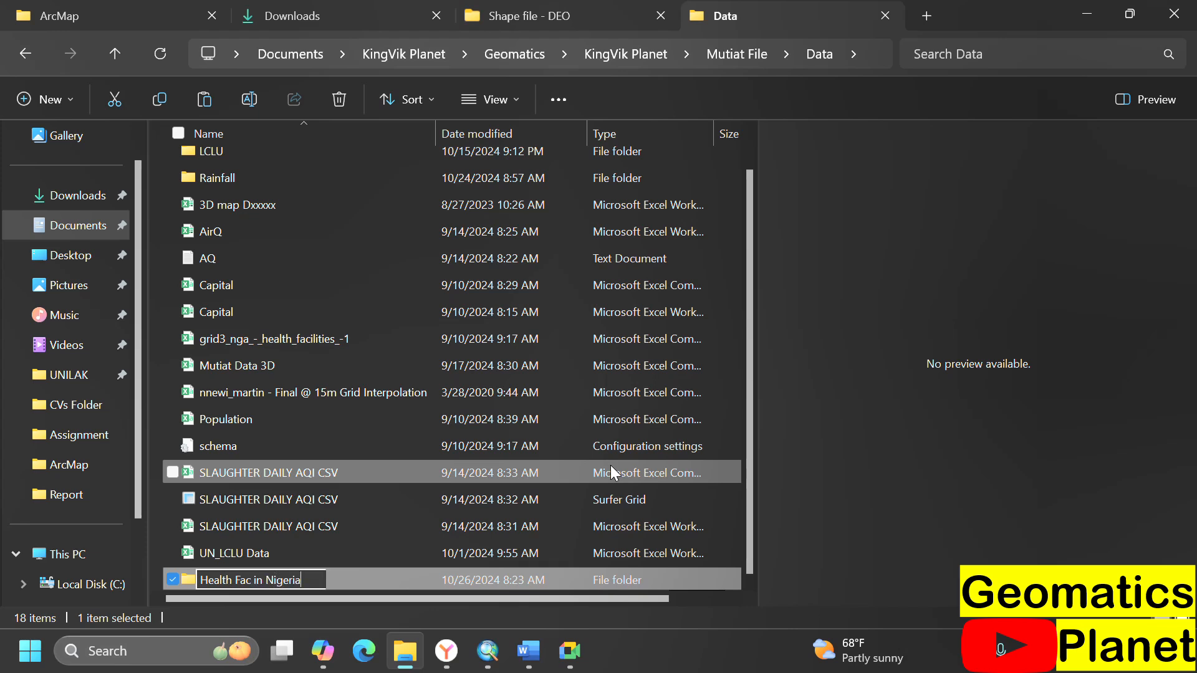
{"action": "type", "text": "geria"}
{"action": "key", "text": "Return"}
{"action": "double_click", "coordinate": [447, 580]}
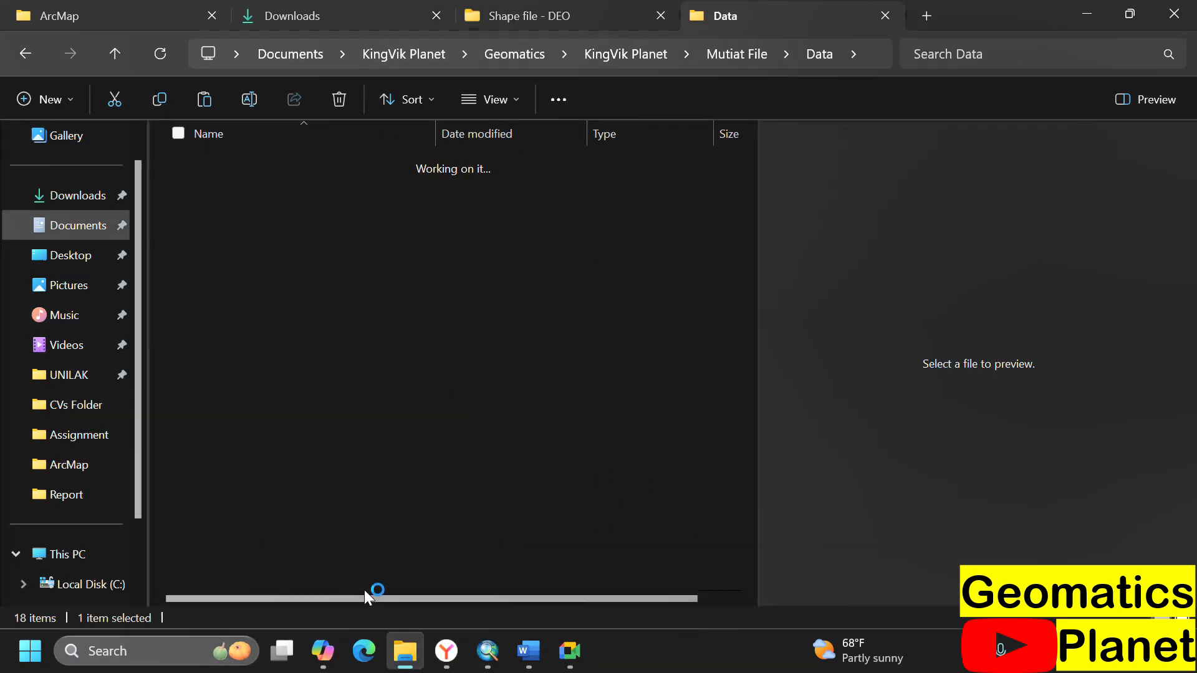
- Paste both nigeriahealthfacilities downloads into the folder and select the zip archive
{"action": "key", "text": "ctrl+v"}
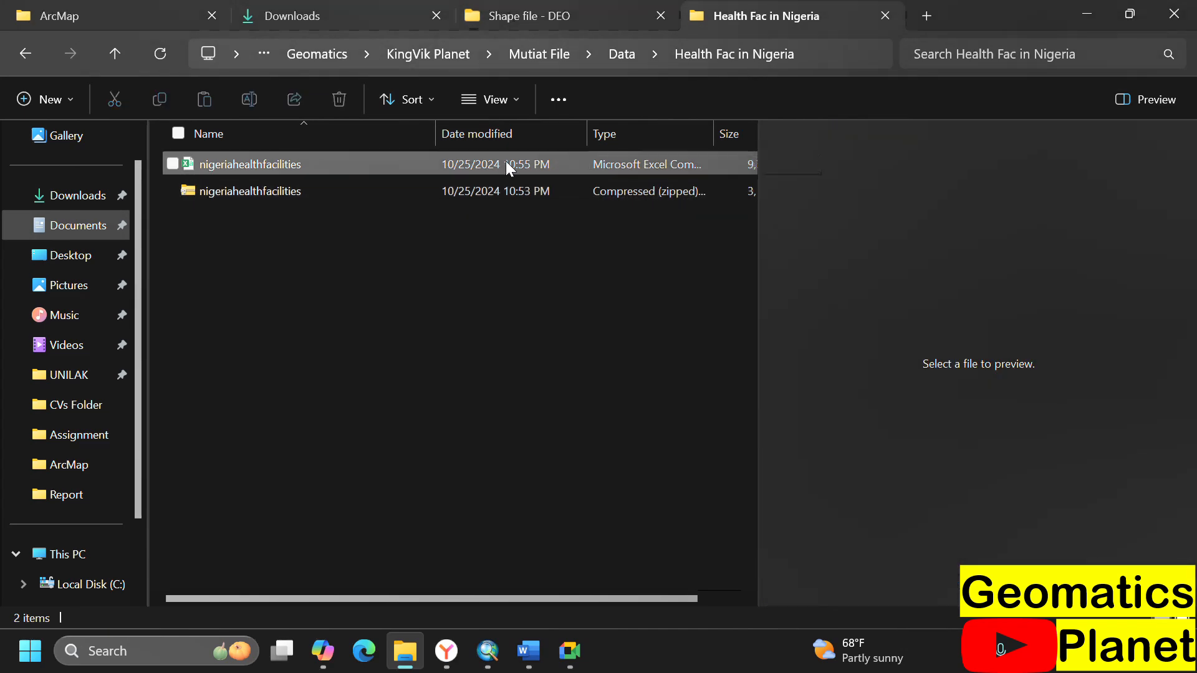
{"action": "right_click", "coordinate": [305, 204]}
{"action": "left_click", "coordinate": [698, 385]}
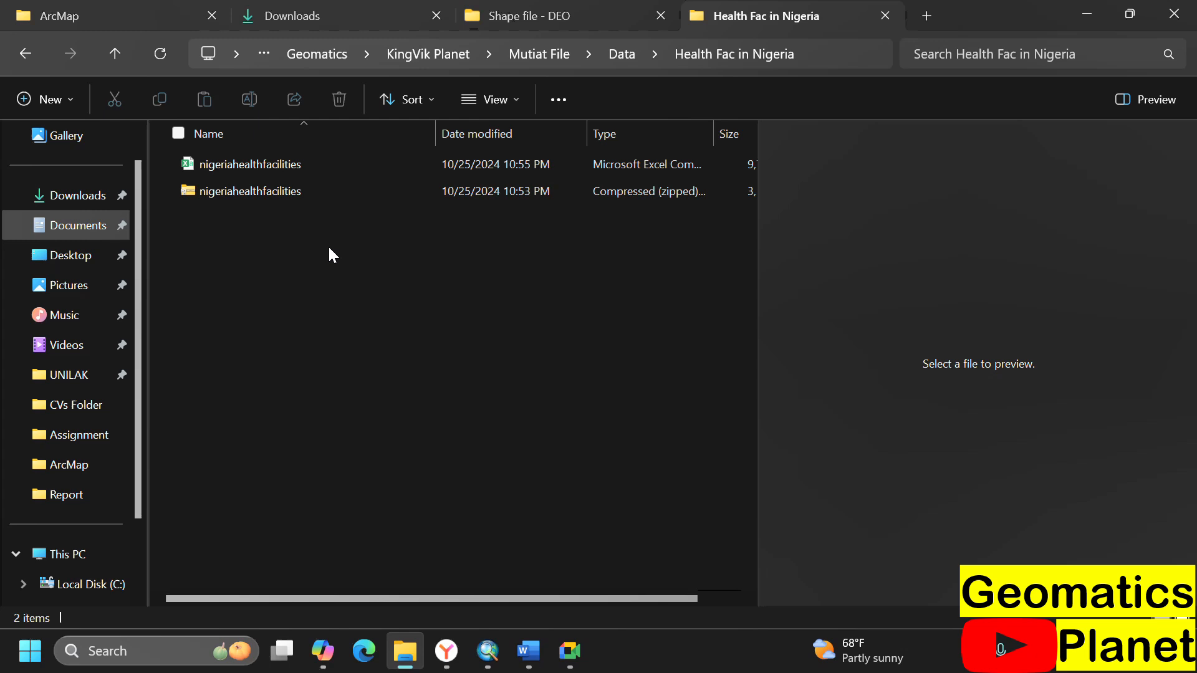
{"action": "left_click", "coordinate": [271, 198]}
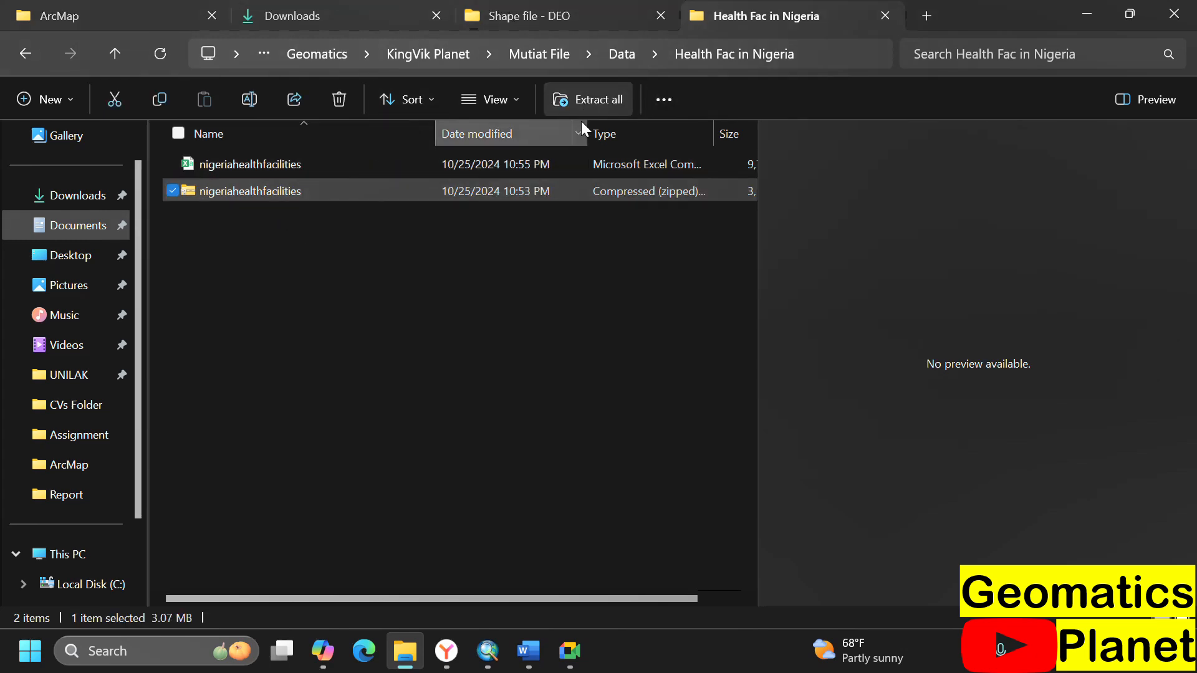
- Extract the nigeriahealthfacilities zip to the suggested folder and copy the extracted folder's path
{"action": "left_click", "coordinate": [586, 101]}
{"action": "left_click", "coordinate": [733, 519]}
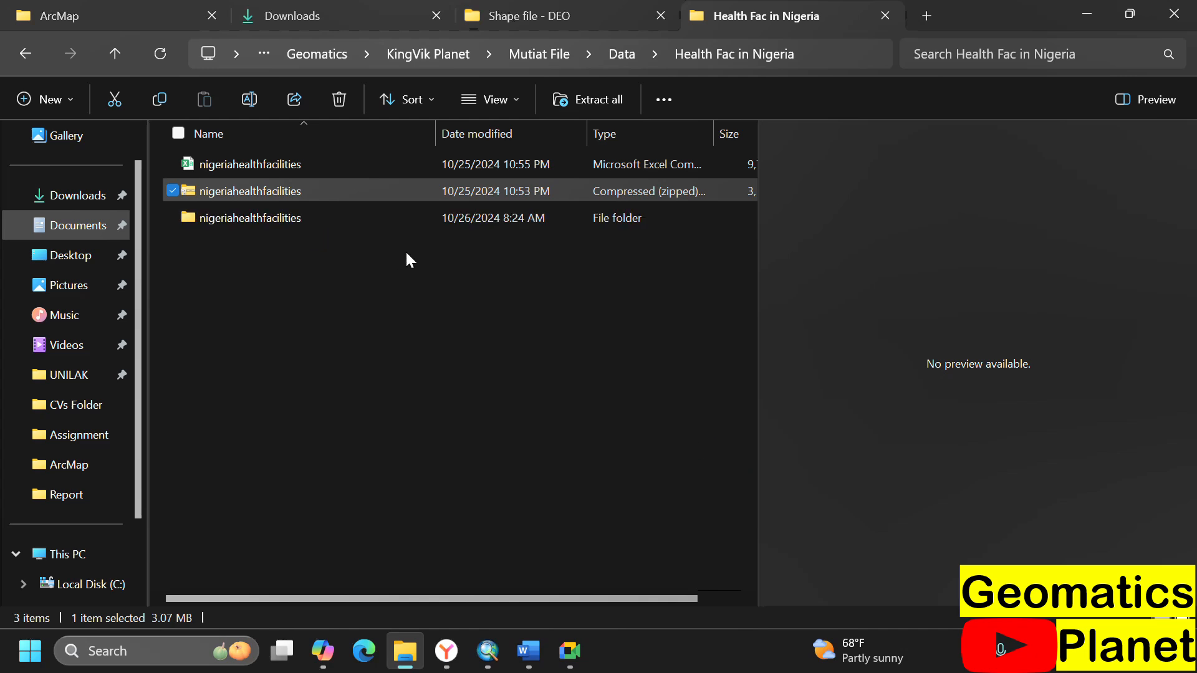
{"action": "double_click", "coordinate": [292, 224]}
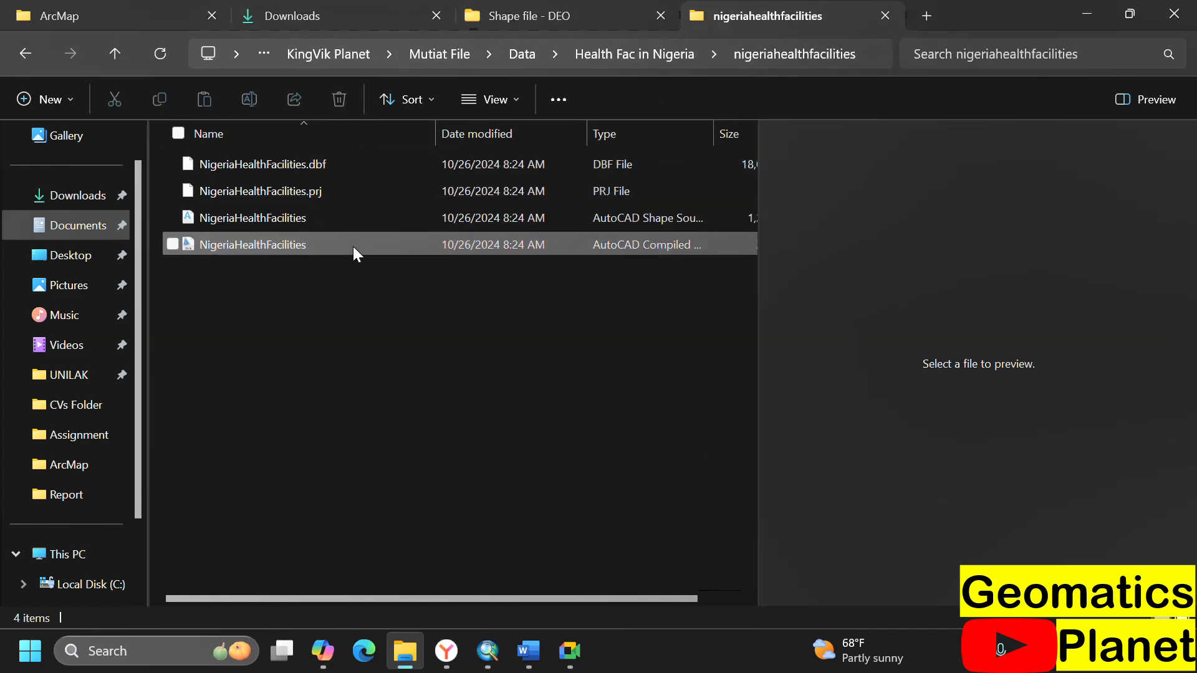
{"action": "left_click", "coordinate": [488, 651]}
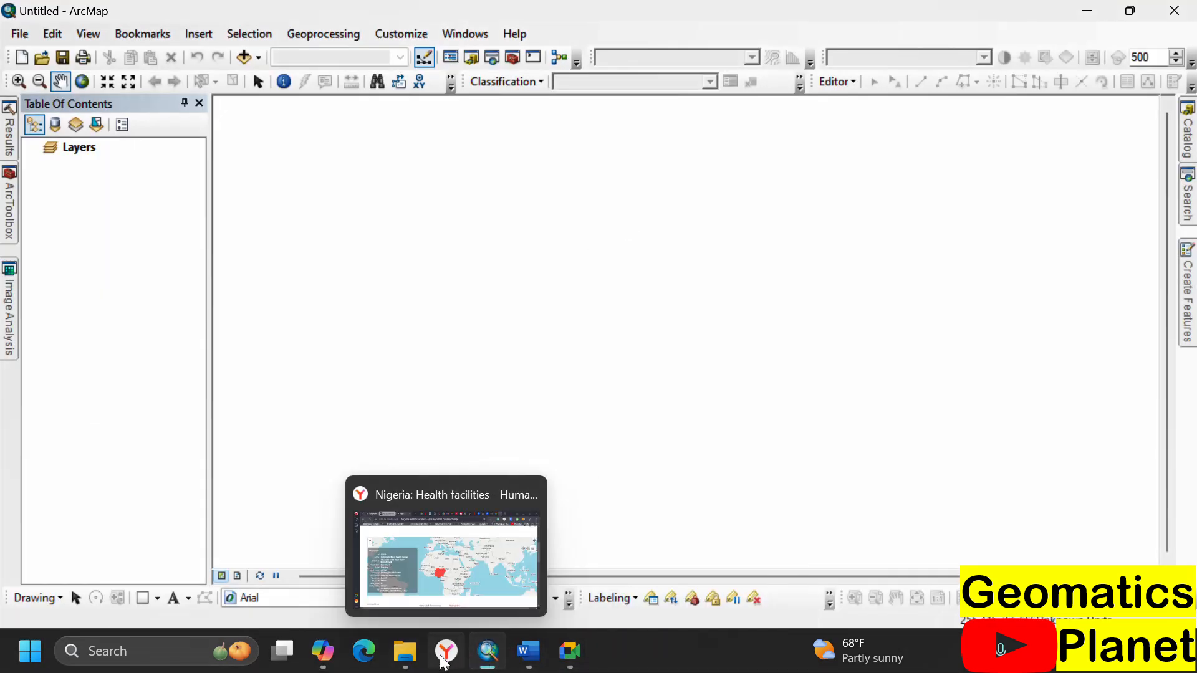
{"action": "left_click", "coordinate": [405, 651]}
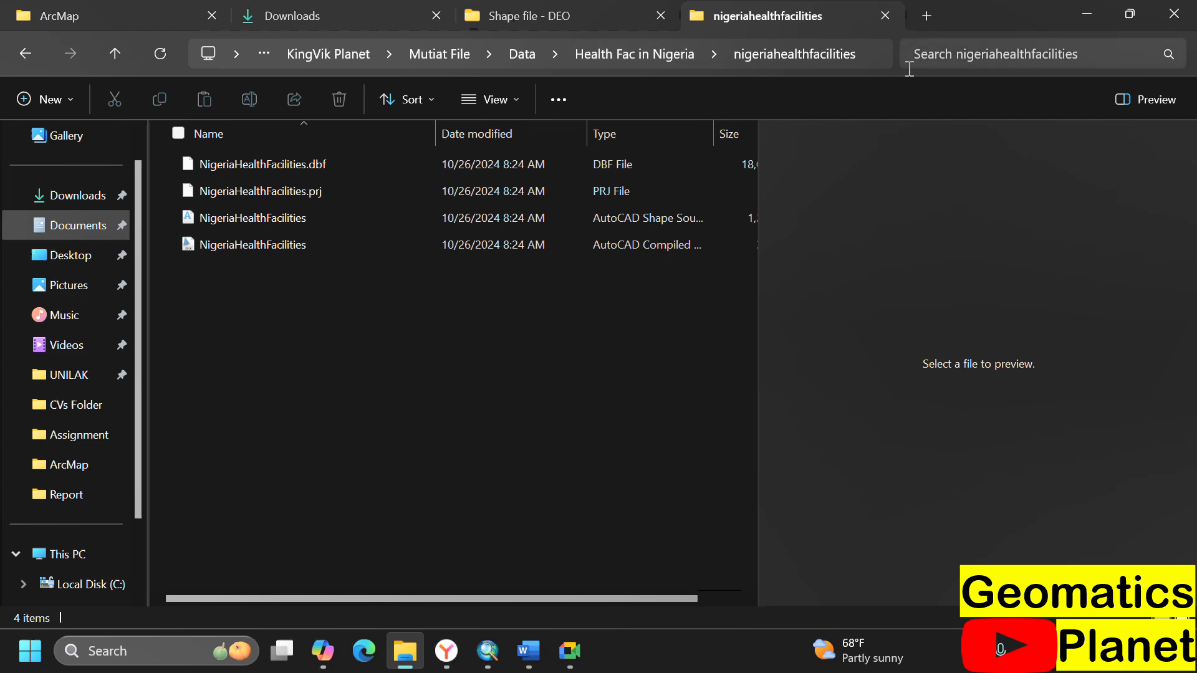
{"action": "left_click", "coordinate": [878, 56]}
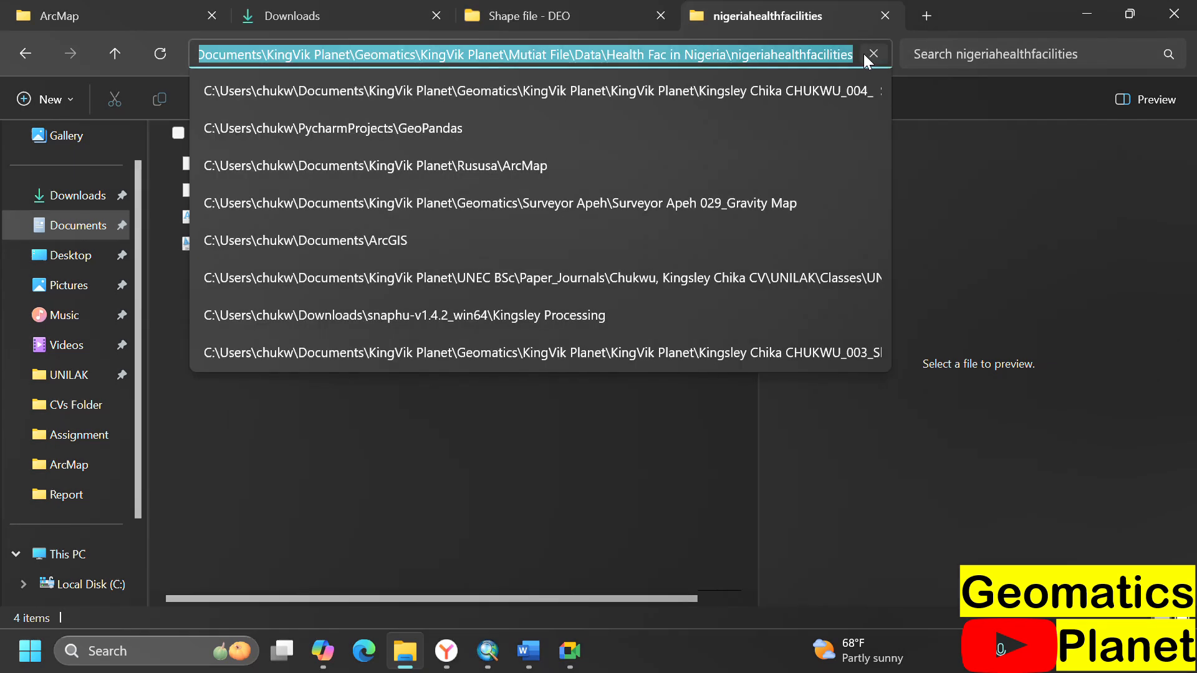
{"action": "left_click", "coordinate": [486, 654]}
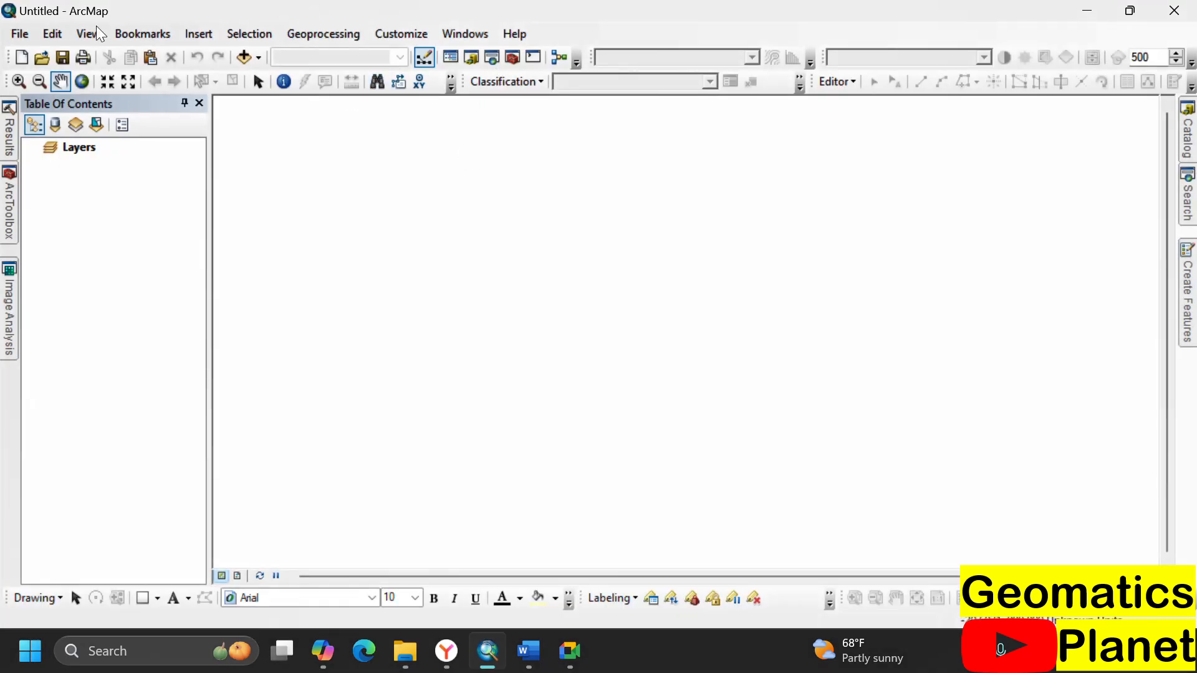
- Add NigeriaHealthFacilities.shp from the pasted folder path to the map and zoom over Nigeria
{"action": "left_click", "coordinate": [244, 57]}
{"action": "key", "text": "ctrl+v"}
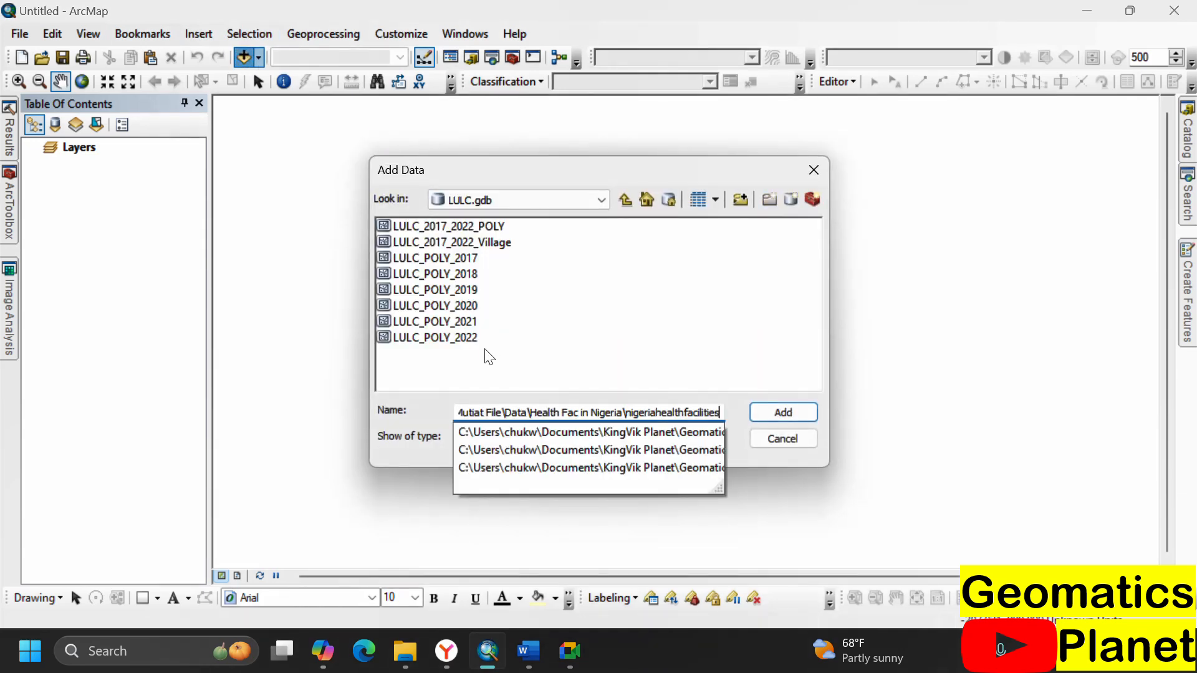
{"action": "left_click", "coordinate": [779, 413]}
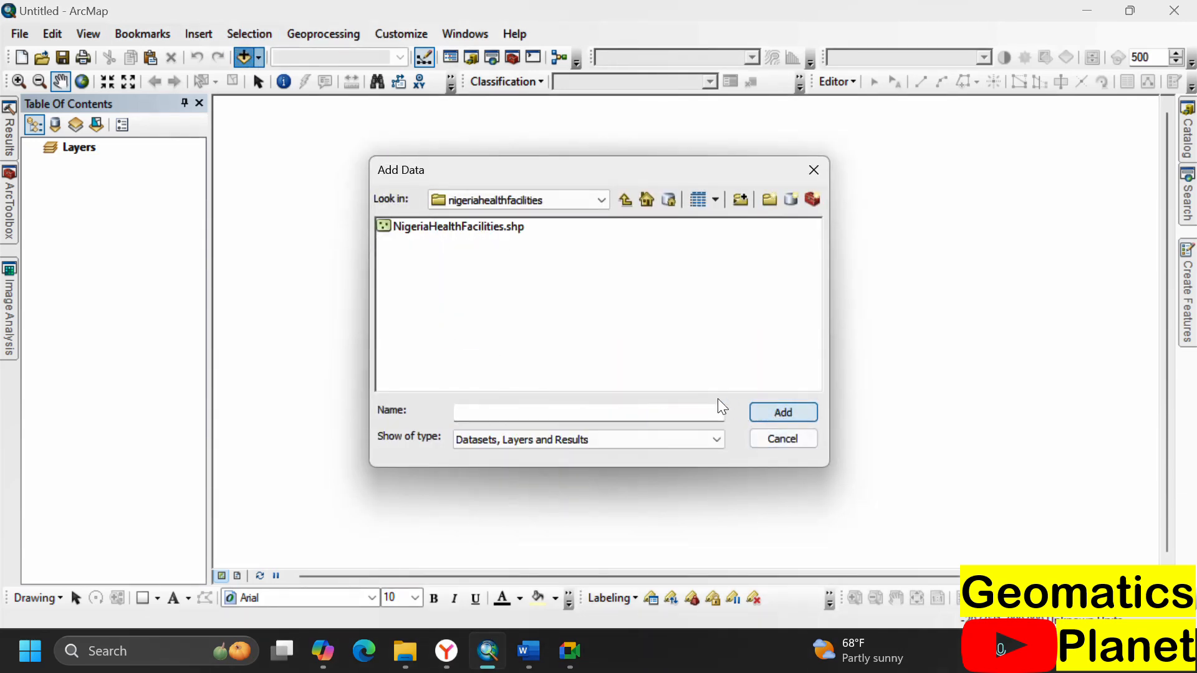
{"action": "left_click", "coordinate": [466, 231]}
{"action": "left_click", "coordinate": [784, 411]}
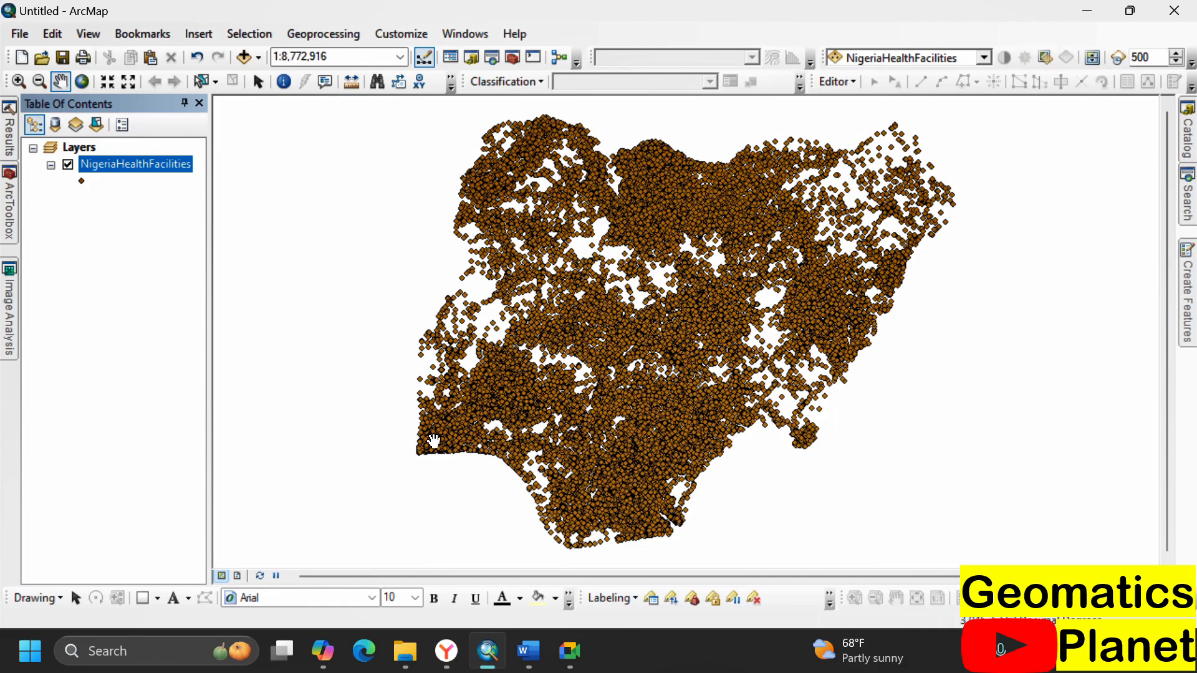
{"action": "scroll", "coordinate": [435, 442], "scroll_direction": "up", "scroll_amount": 2}
{"action": "scroll", "coordinate": [436, 440], "scroll_direction": "up", "scroll_amount": 3}
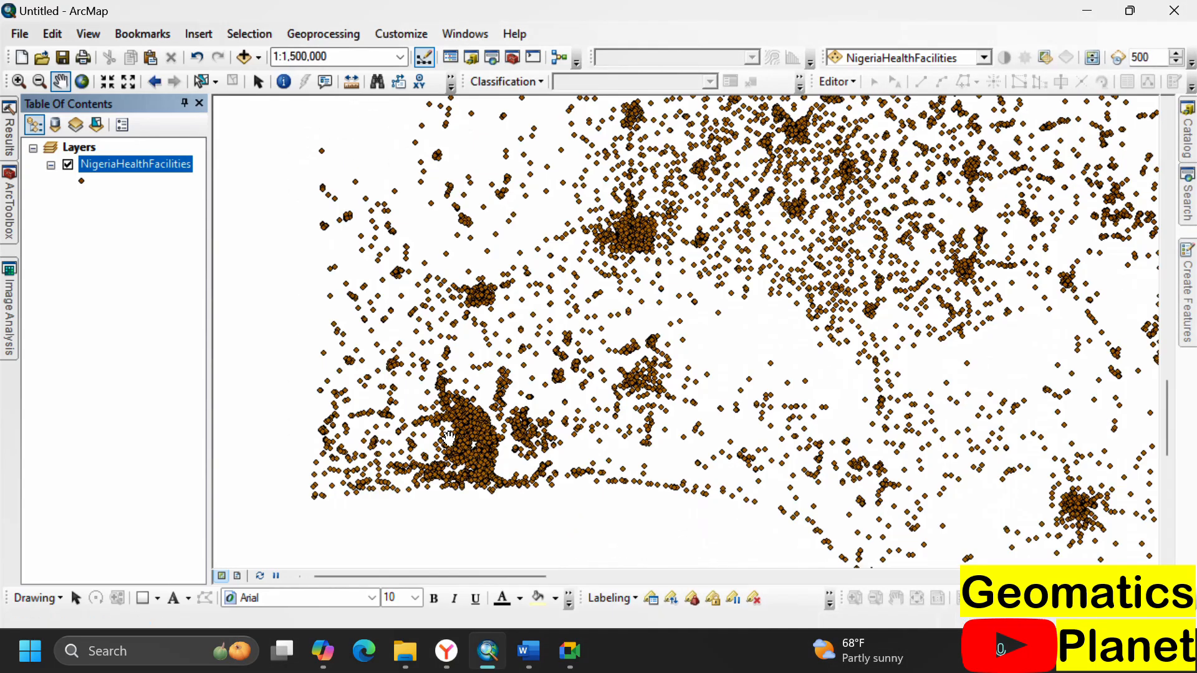
{"action": "scroll", "coordinate": [449, 437], "scroll_direction": "up", "scroll_amount": 3}
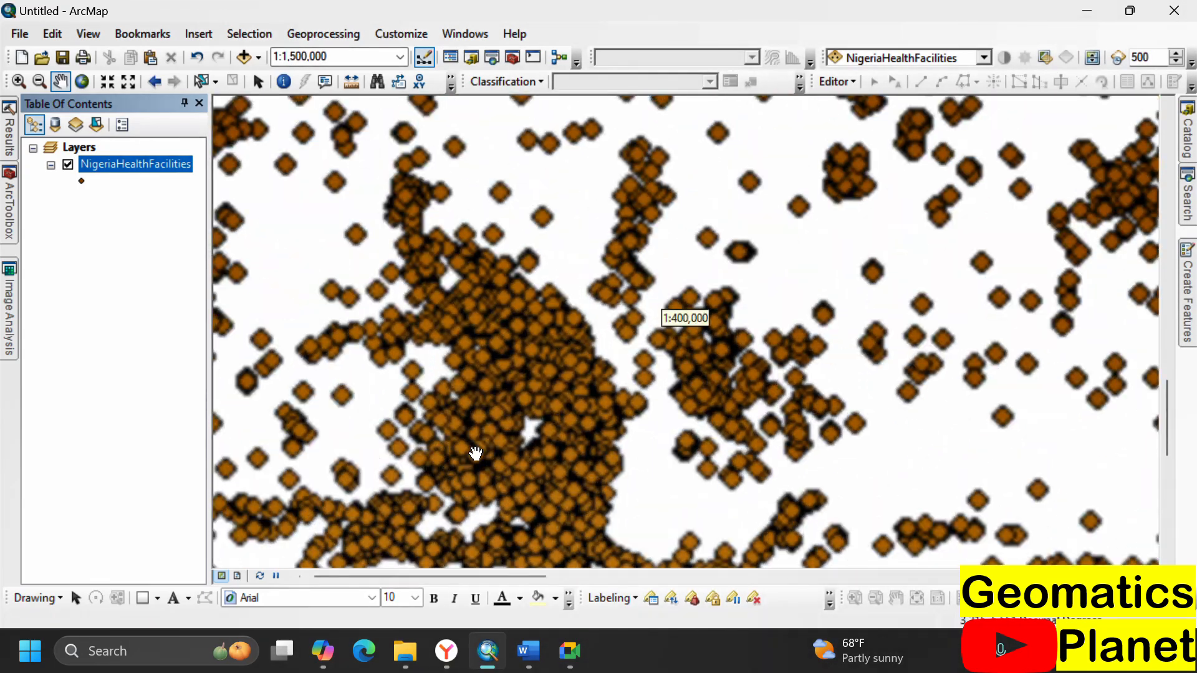
{"action": "scroll", "coordinate": [411, 421], "scroll_direction": "down", "scroll_amount": 4}
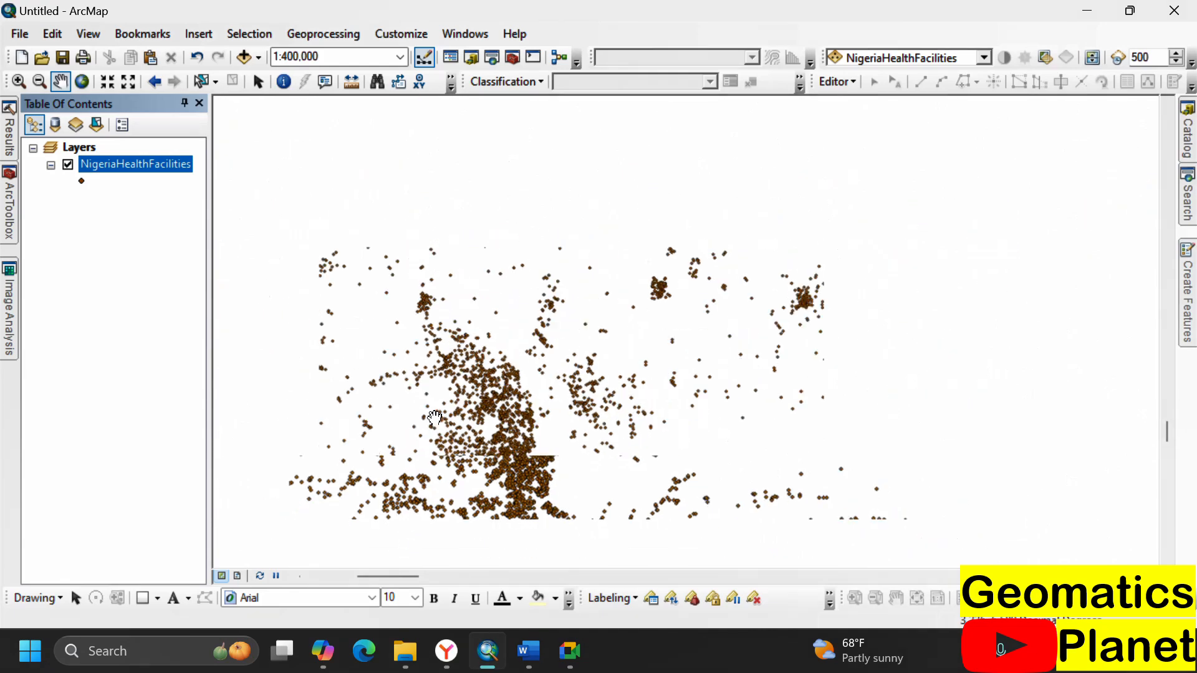
{"action": "scroll", "coordinate": [411, 420], "scroll_direction": "down", "scroll_amount": 2}
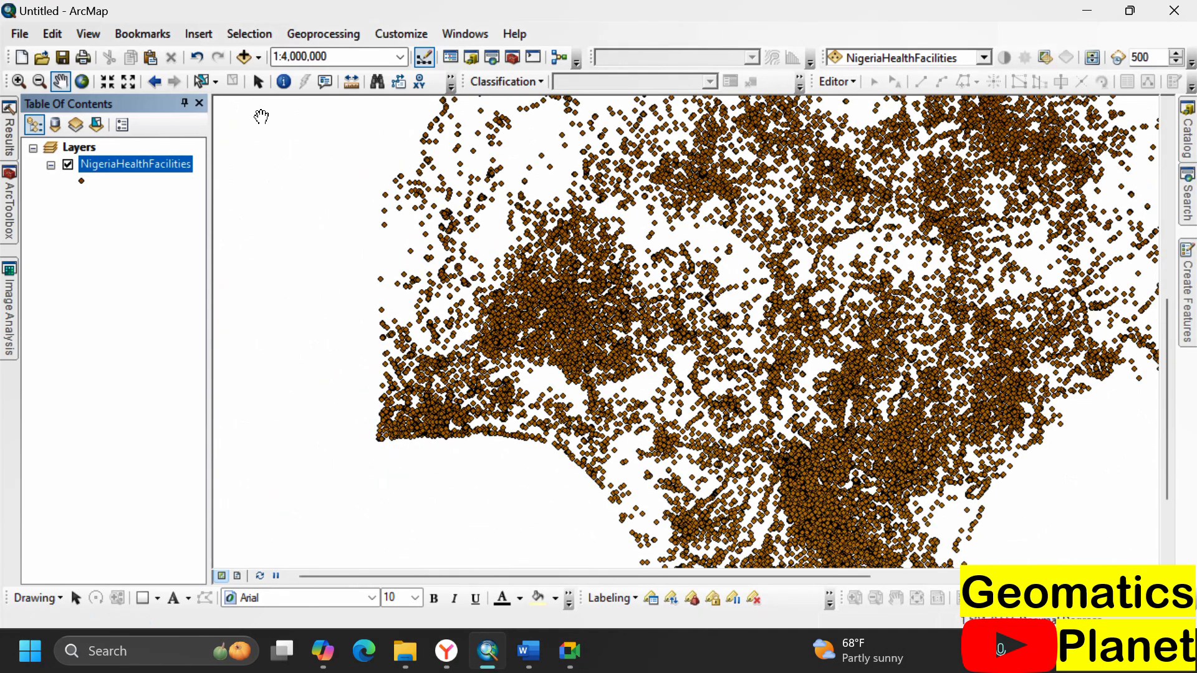
- Bring File Explorer forward and open a new Explorer tab before returning to ArcMap
{"action": "mouse_move", "coordinate": [406, 651]}
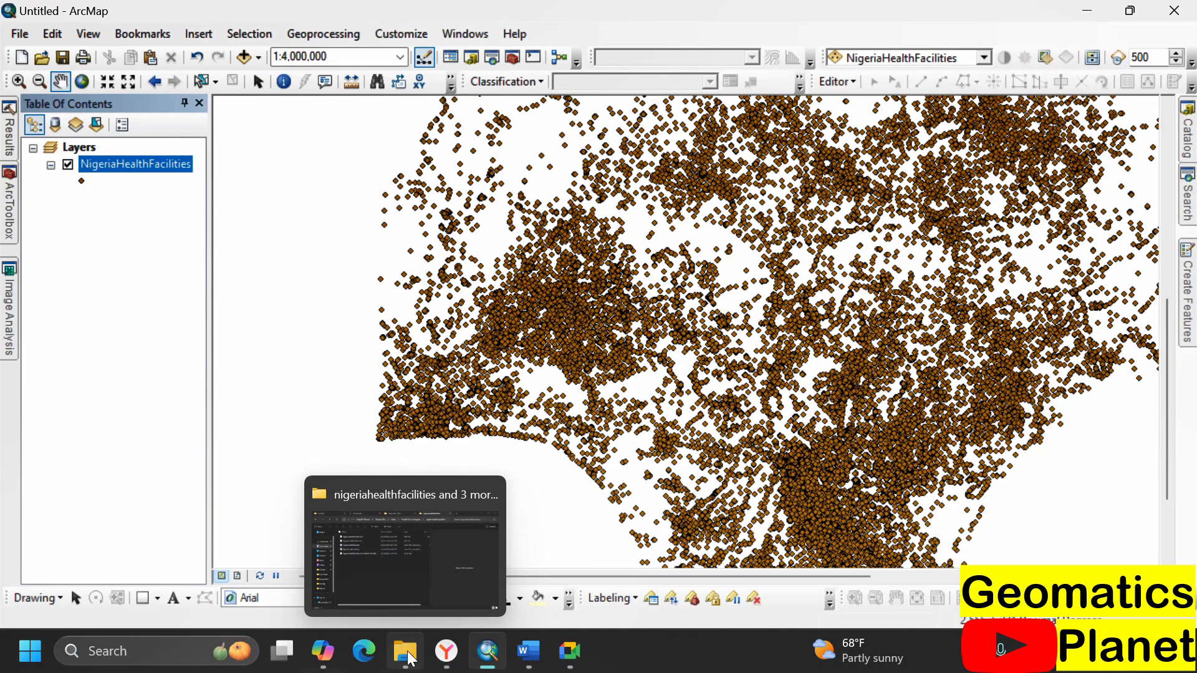
{"action": "left_click", "coordinate": [430, 545]}
{"action": "left_click", "coordinate": [570, 461]}
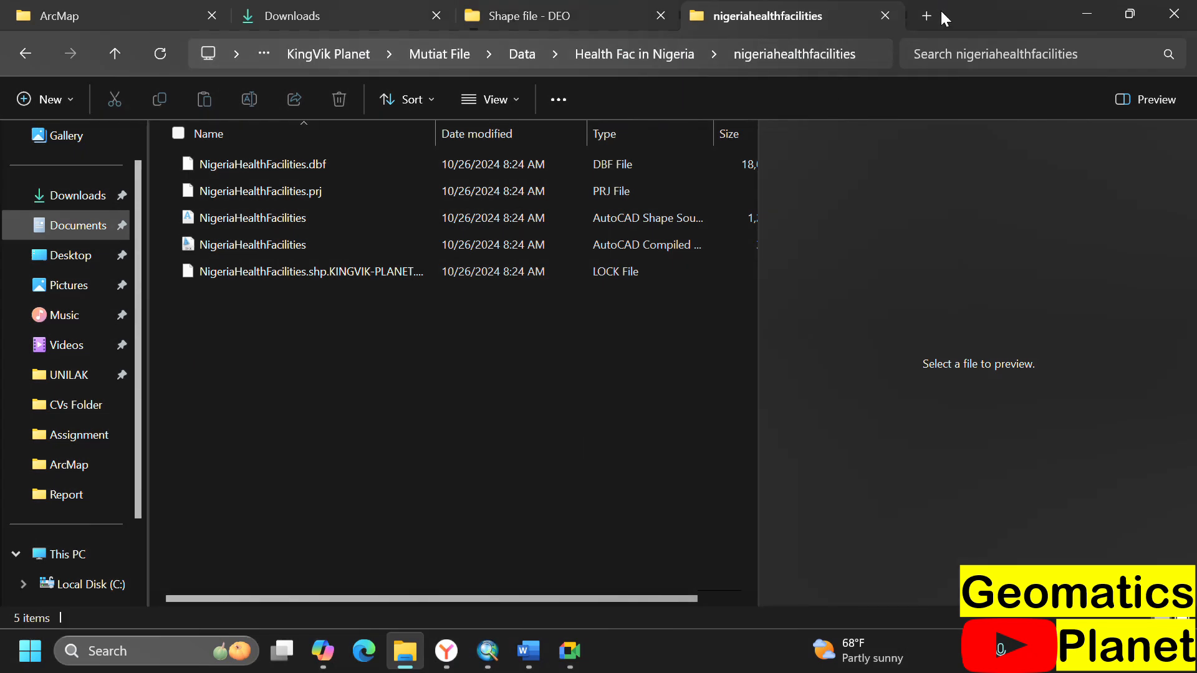
{"action": "left_click", "coordinate": [935, 17]}
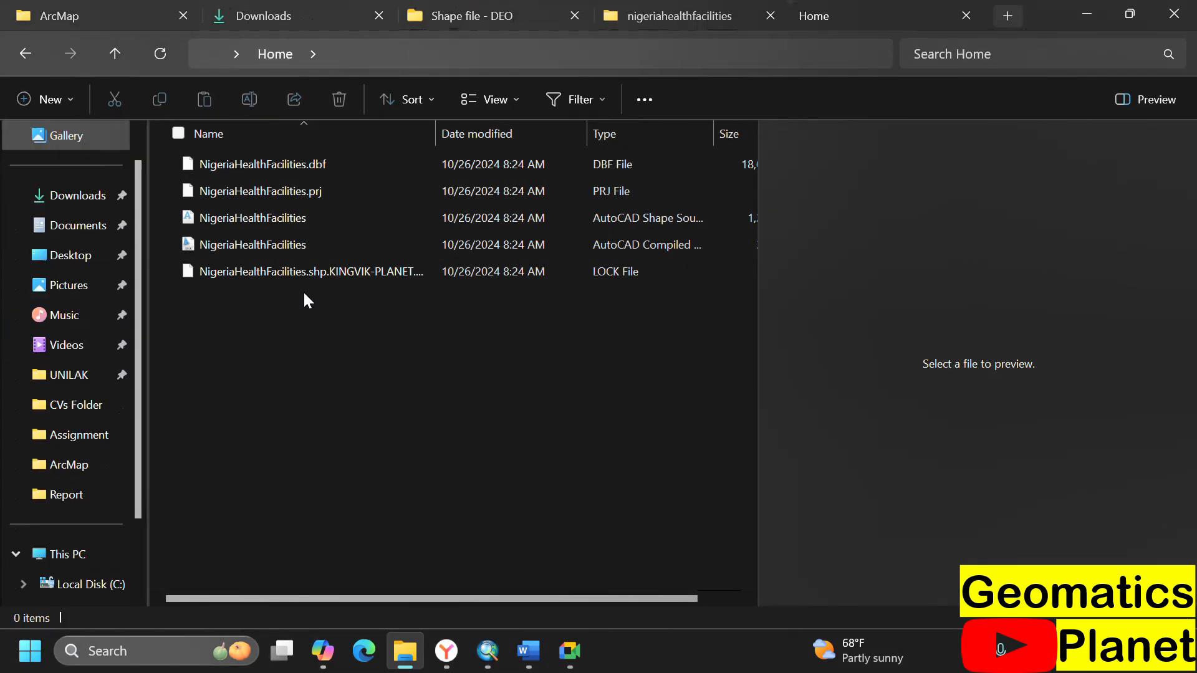
{"action": "left_click", "coordinate": [480, 654]}
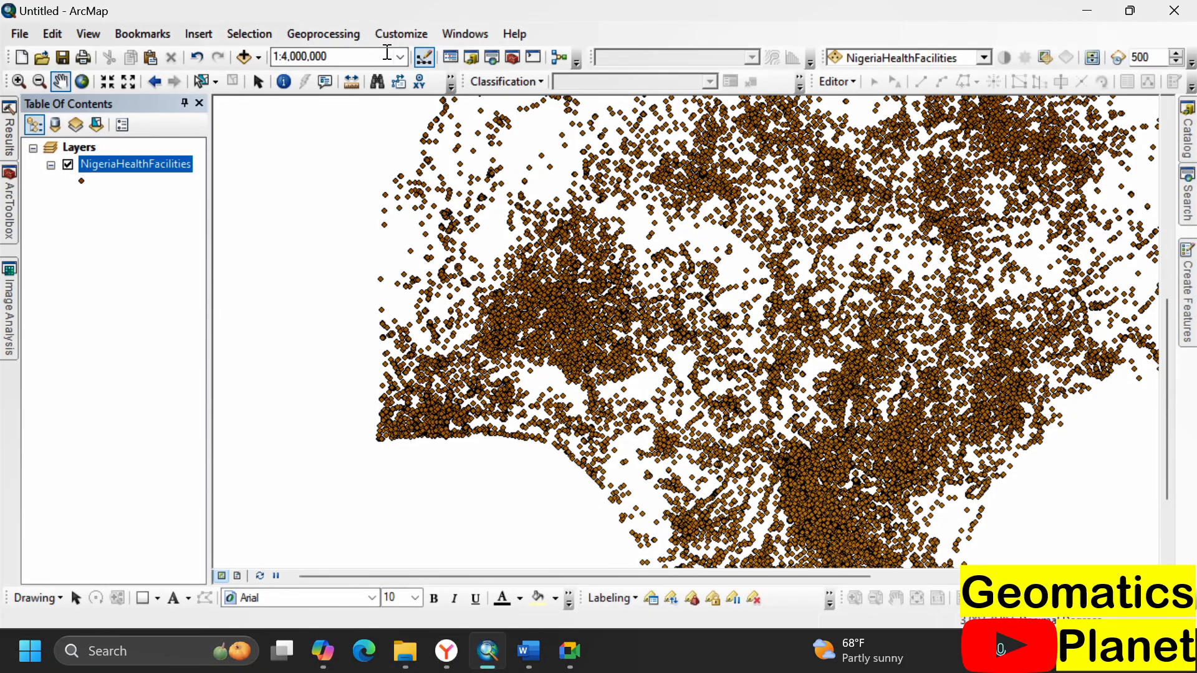
- Add NGA_states.shp from Documents › GISData › GIS IBB › NGA_adm to the map
{"action": "left_click", "coordinate": [249, 58]}
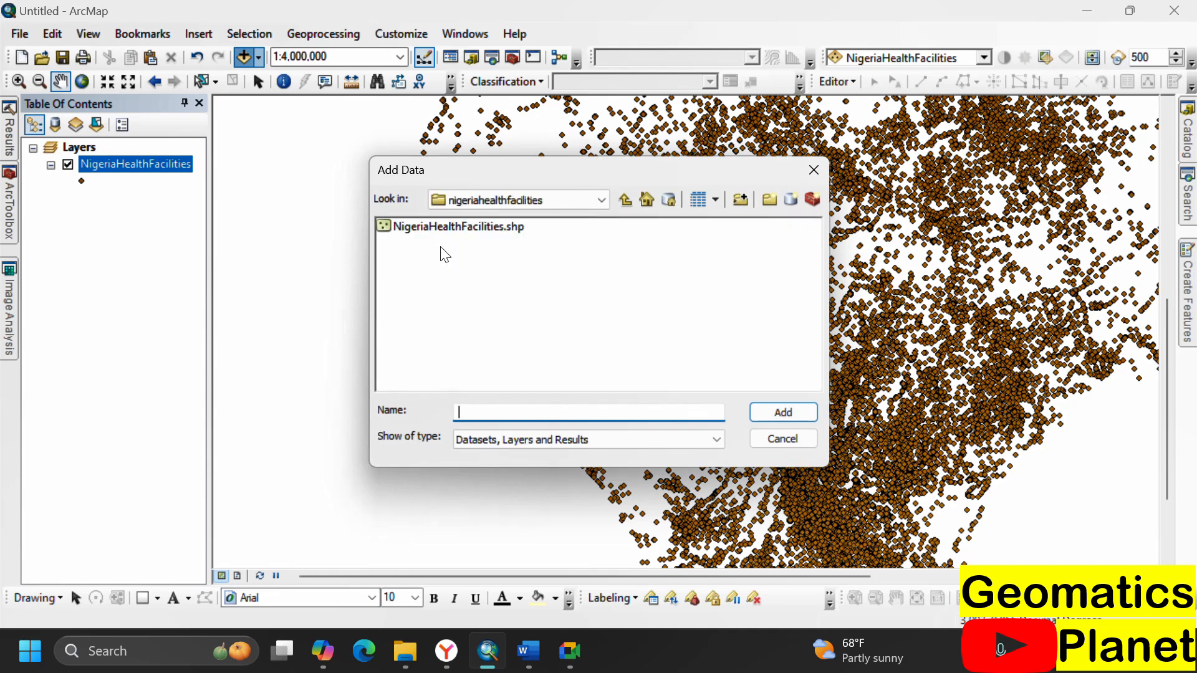
{"action": "left_click", "coordinate": [625, 200]}
{"action": "left_click", "coordinate": [625, 199]}
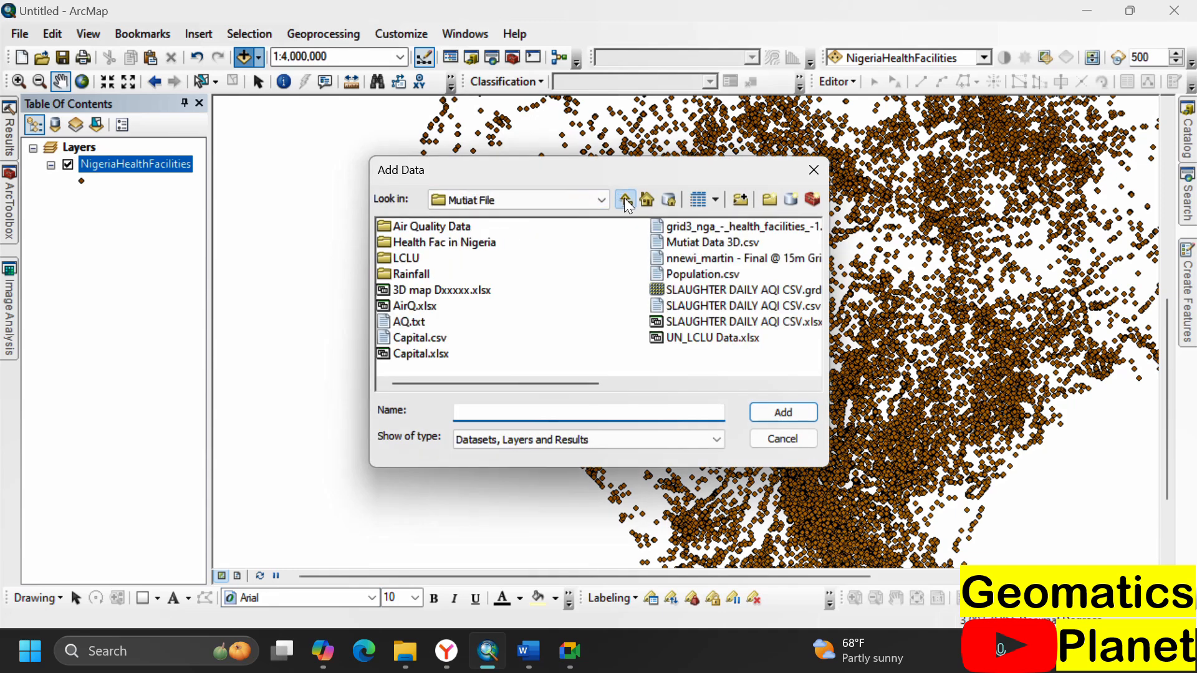
{"action": "left_click", "coordinate": [625, 200]}
{"action": "left_click", "coordinate": [625, 200]}
{"action": "left_click", "coordinate": [625, 199]}
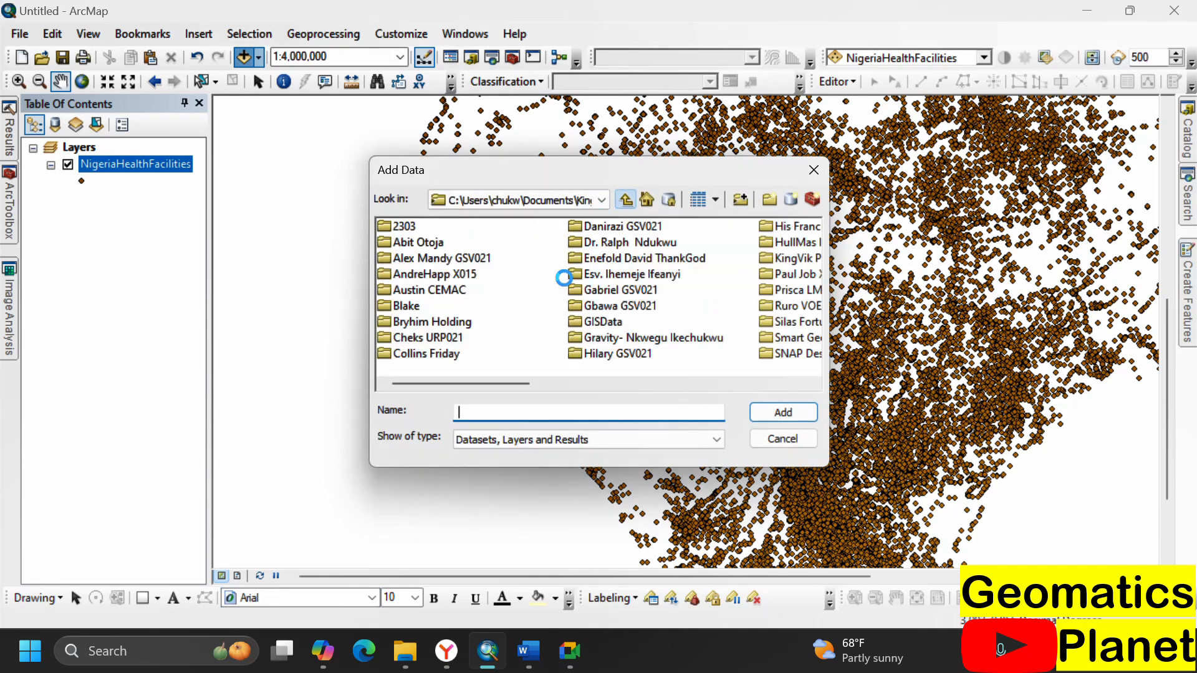
{"action": "left_click", "coordinate": [621, 289]}
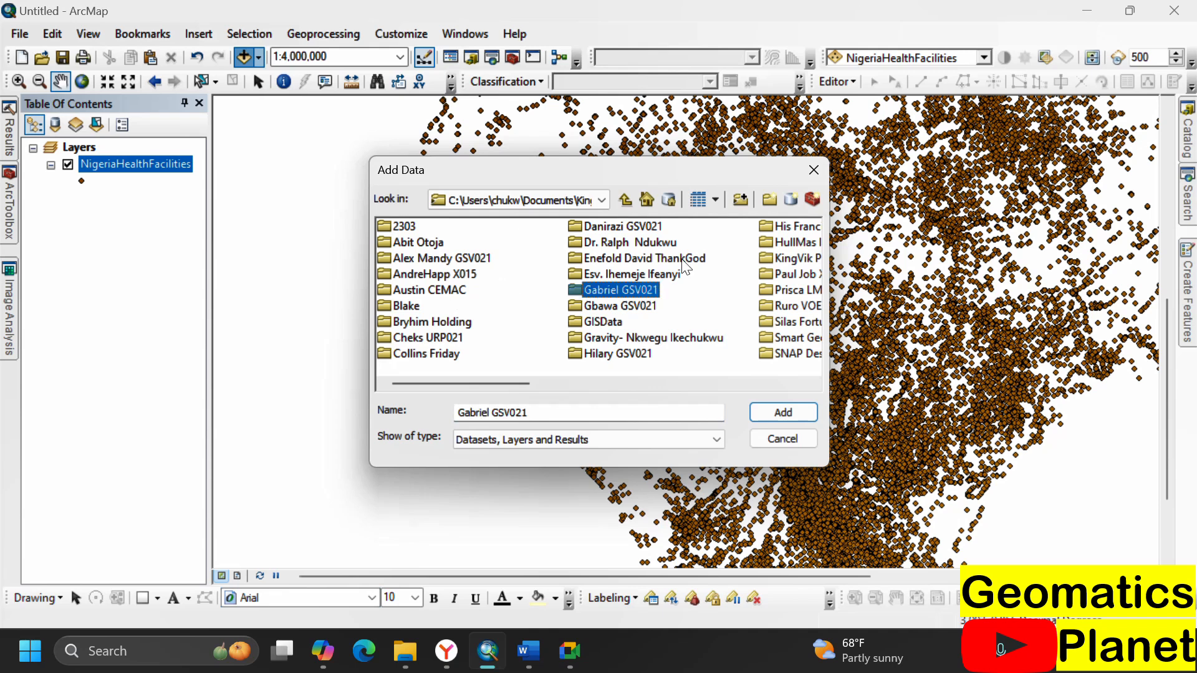
{"action": "double_click", "coordinate": [608, 322]}
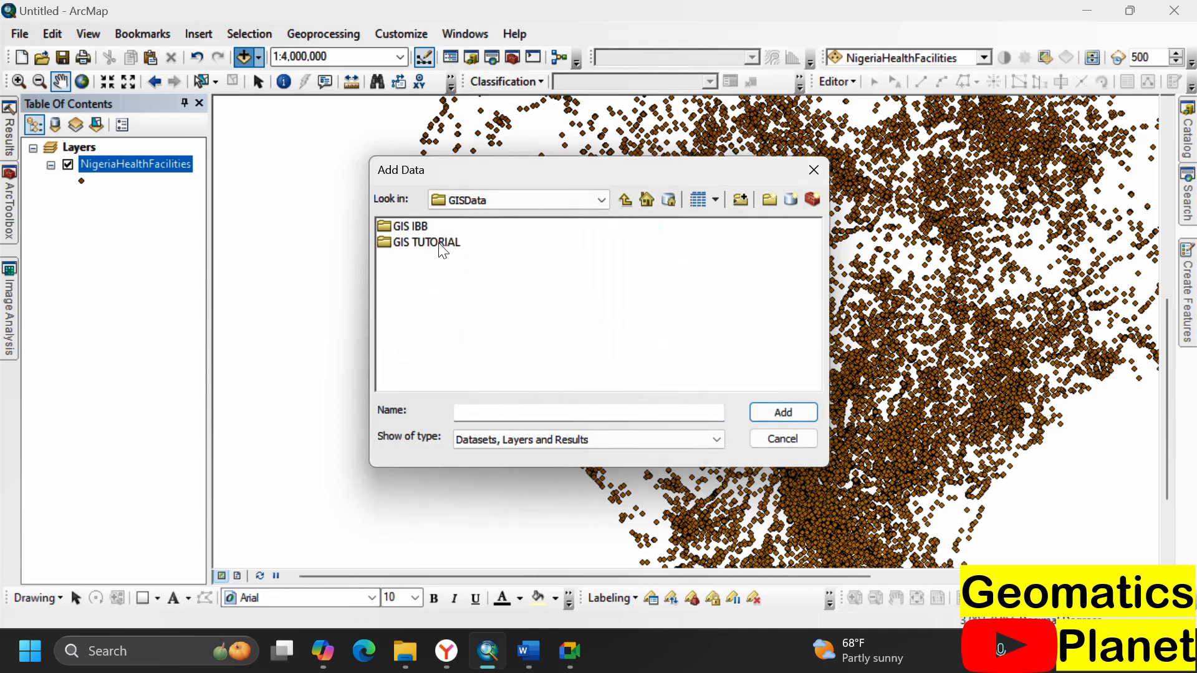
{"action": "double_click", "coordinate": [428, 230]}
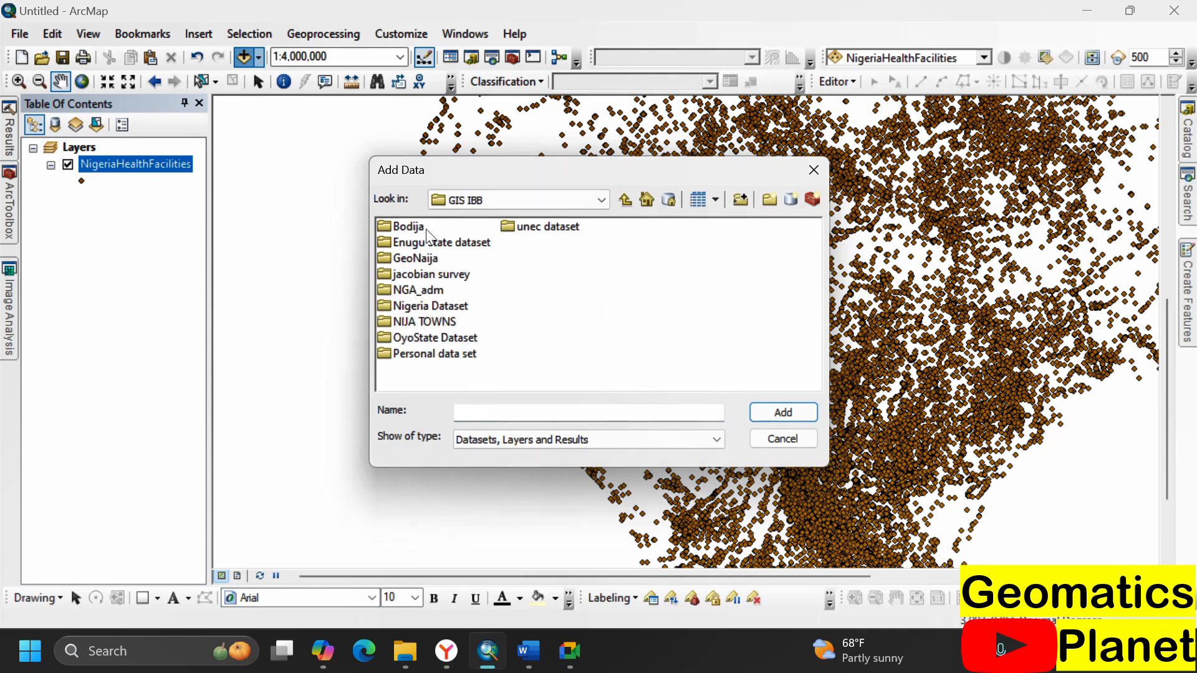
{"action": "double_click", "coordinate": [428, 290]}
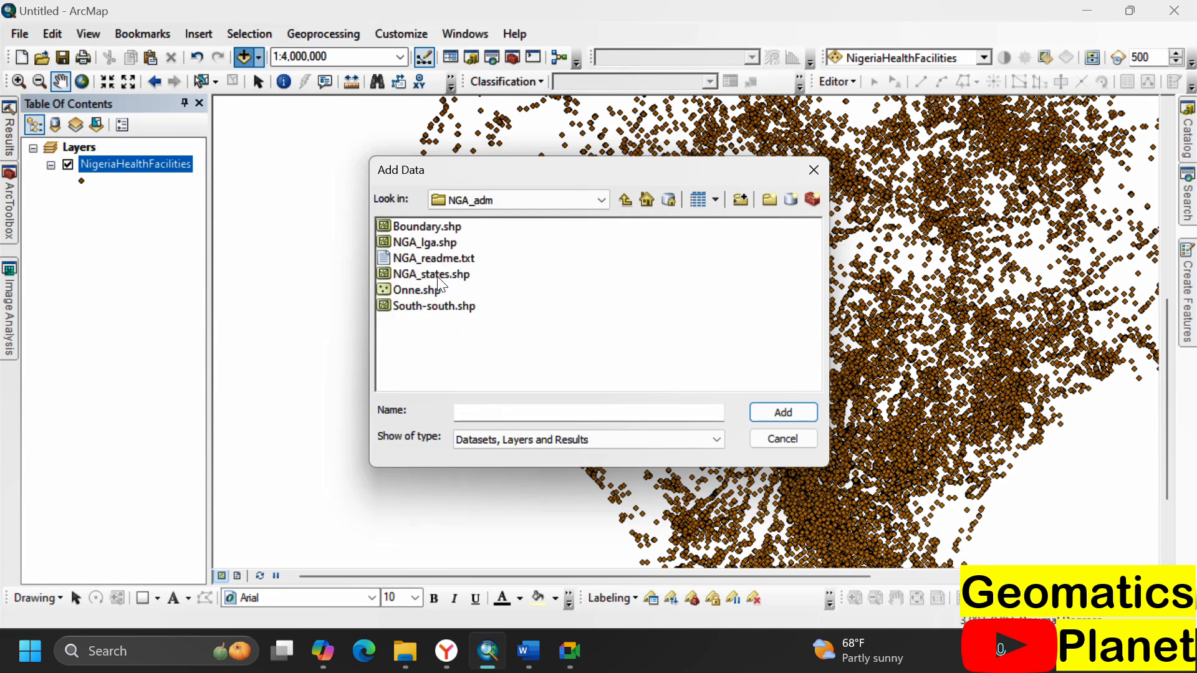
{"action": "left_click", "coordinate": [432, 274]}
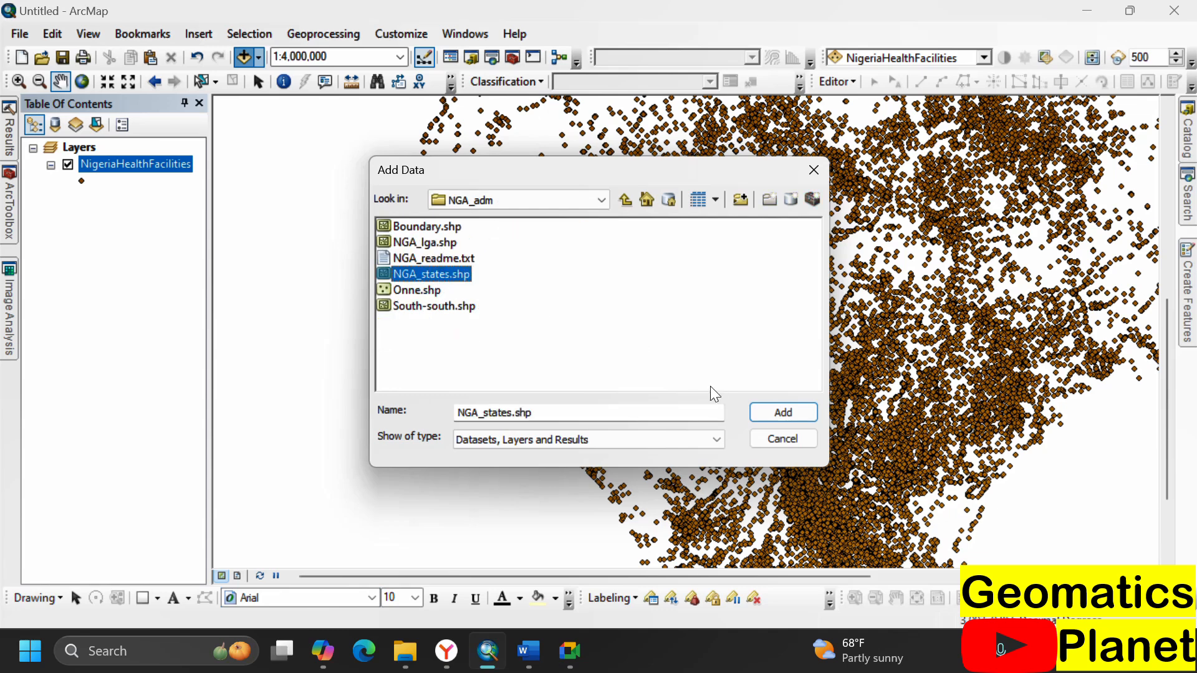
{"action": "left_click", "coordinate": [779, 412]}
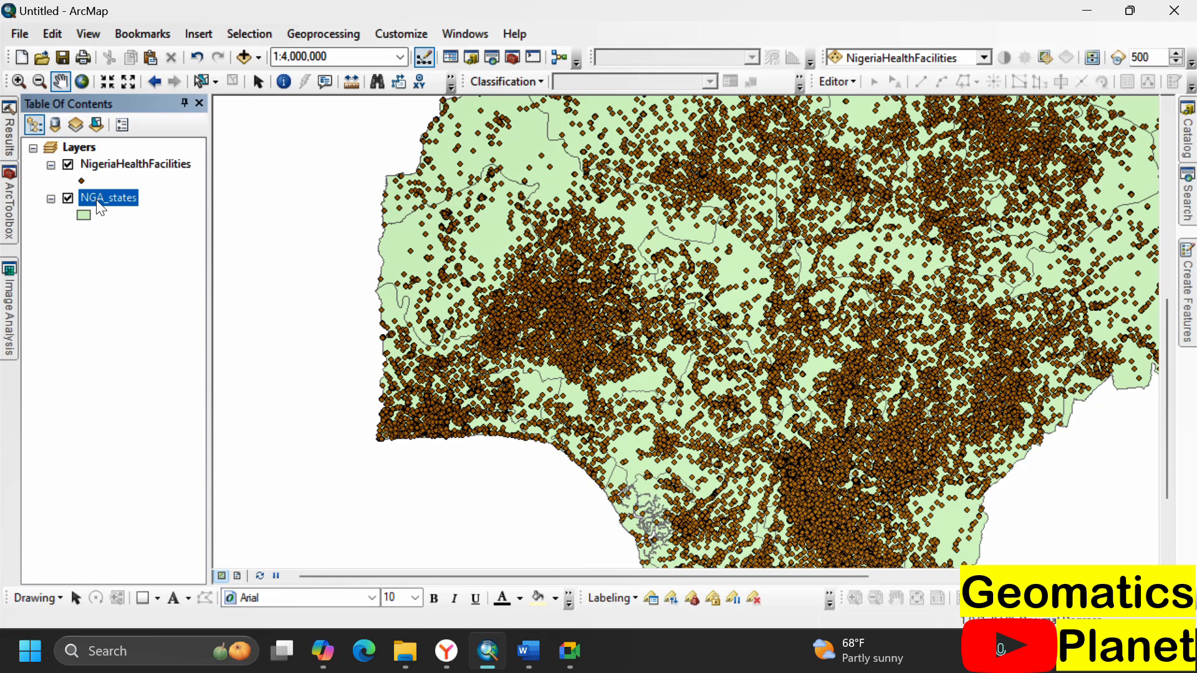
- Open Select By Attributes on the NGA_states layer, try a NAME_0 query, then clear it
{"action": "left_click", "coordinate": [249, 34]}
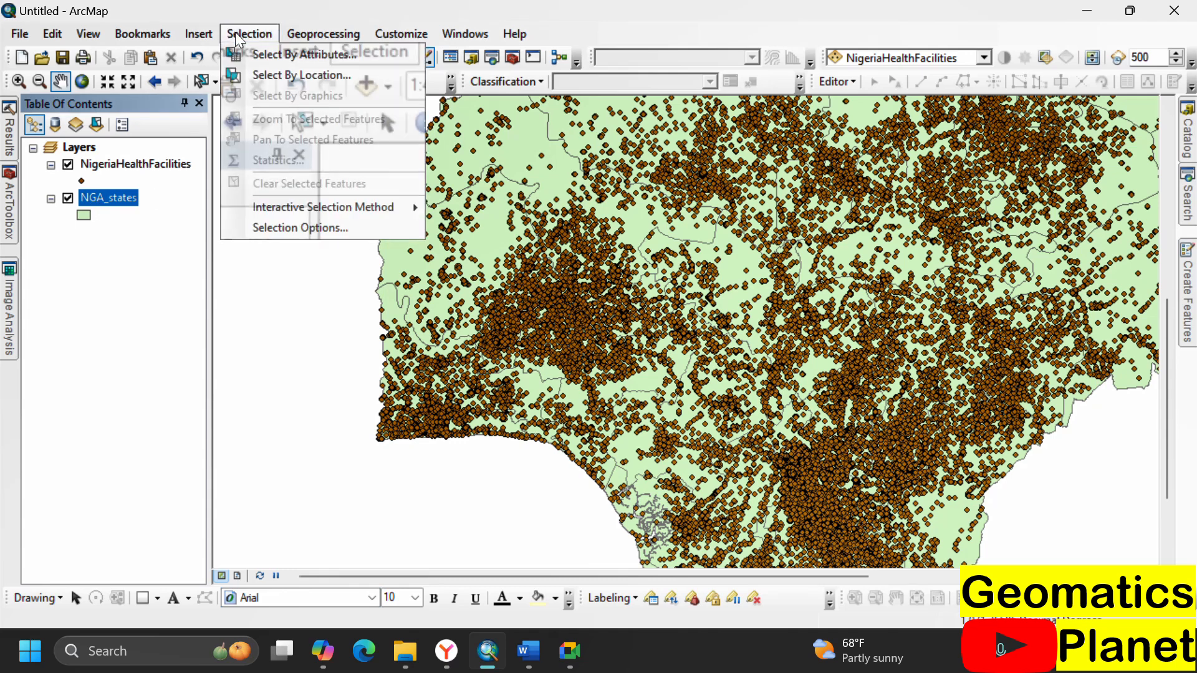
{"action": "left_click", "coordinate": [260, 54]}
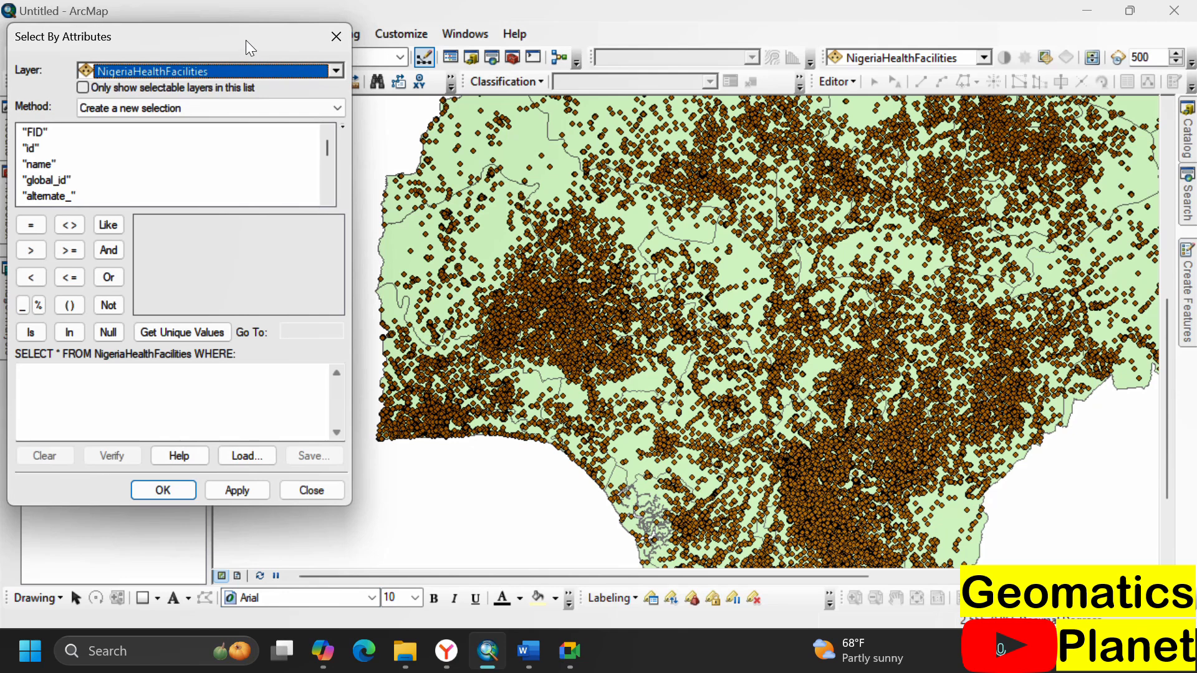
{"action": "left_click_drag", "start_coordinate": [245, 40], "coordinate": [335, 38]}
{"action": "left_click", "coordinate": [426, 69]}
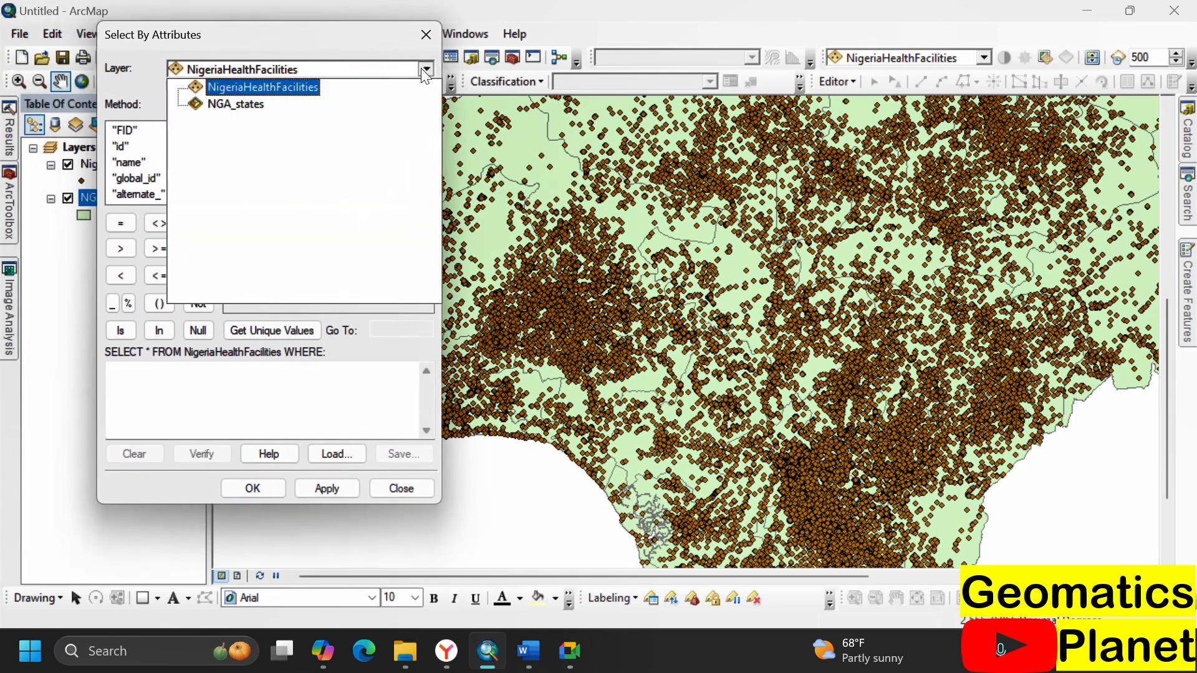
{"action": "left_click", "coordinate": [269, 107]}
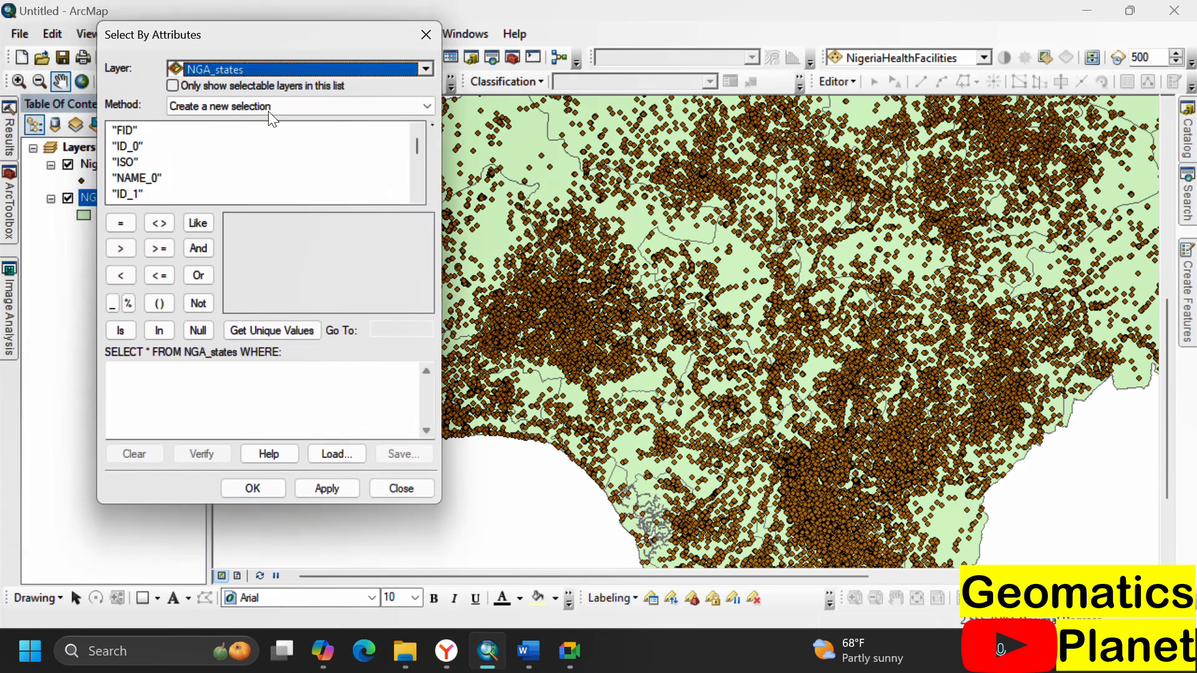
{"action": "double_click", "coordinate": [156, 178]}
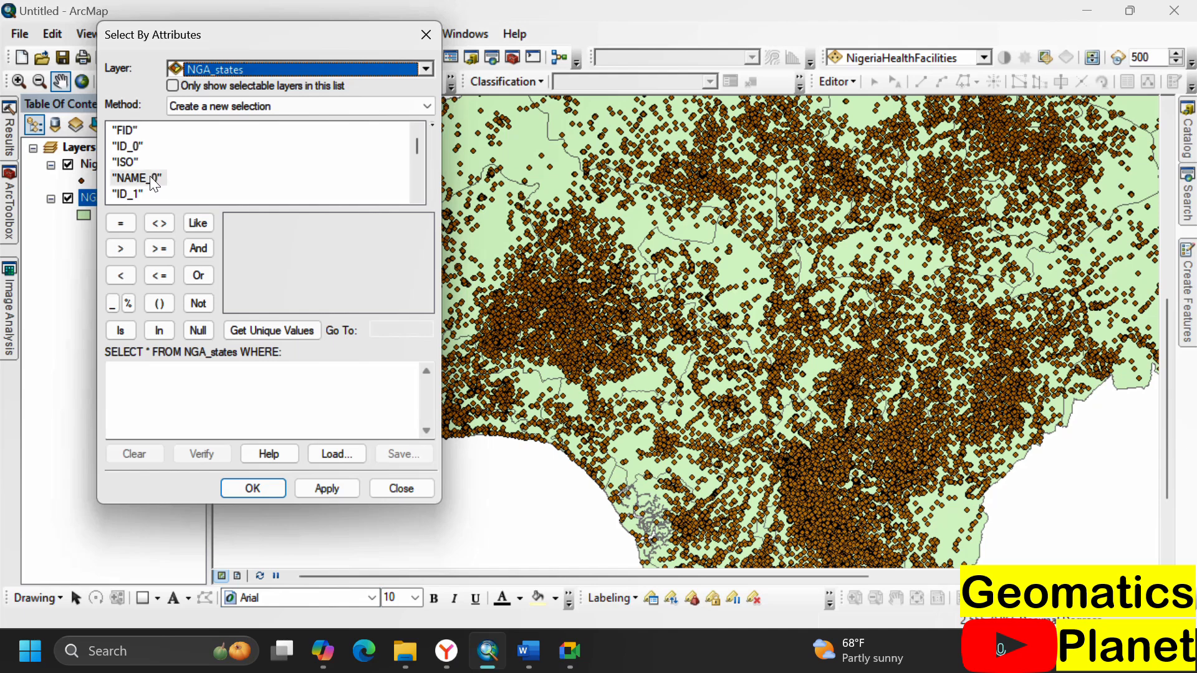
{"action": "left_click", "coordinate": [121, 223]}
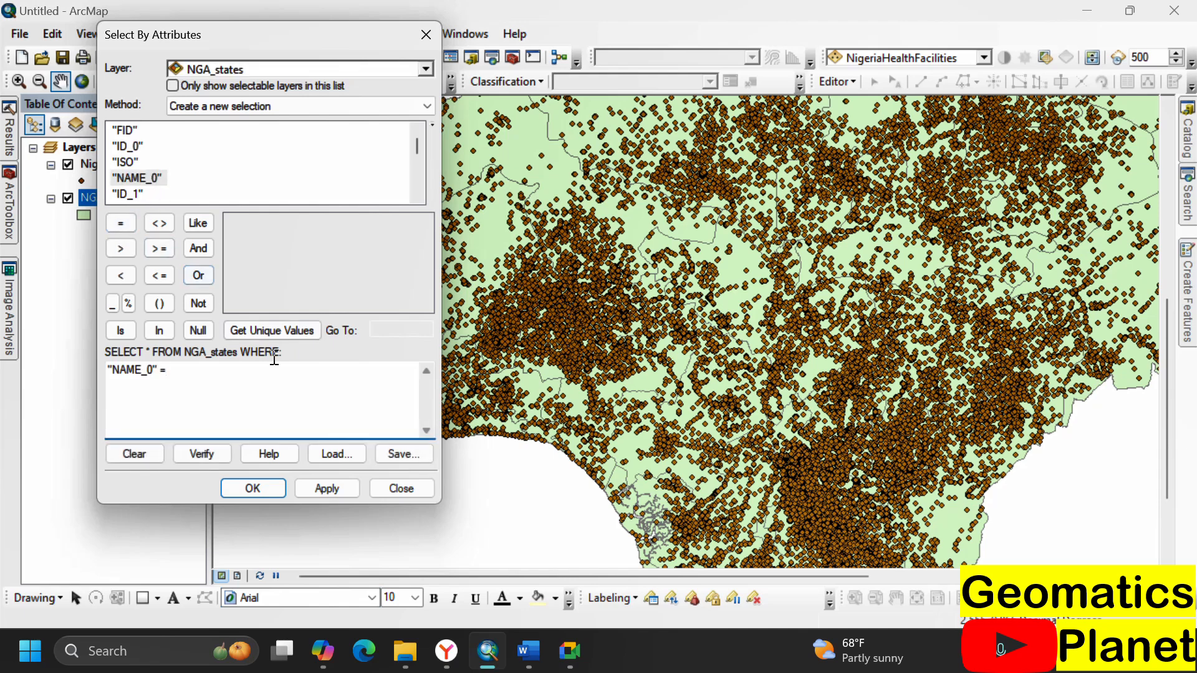
{"action": "left_click", "coordinate": [271, 328]}
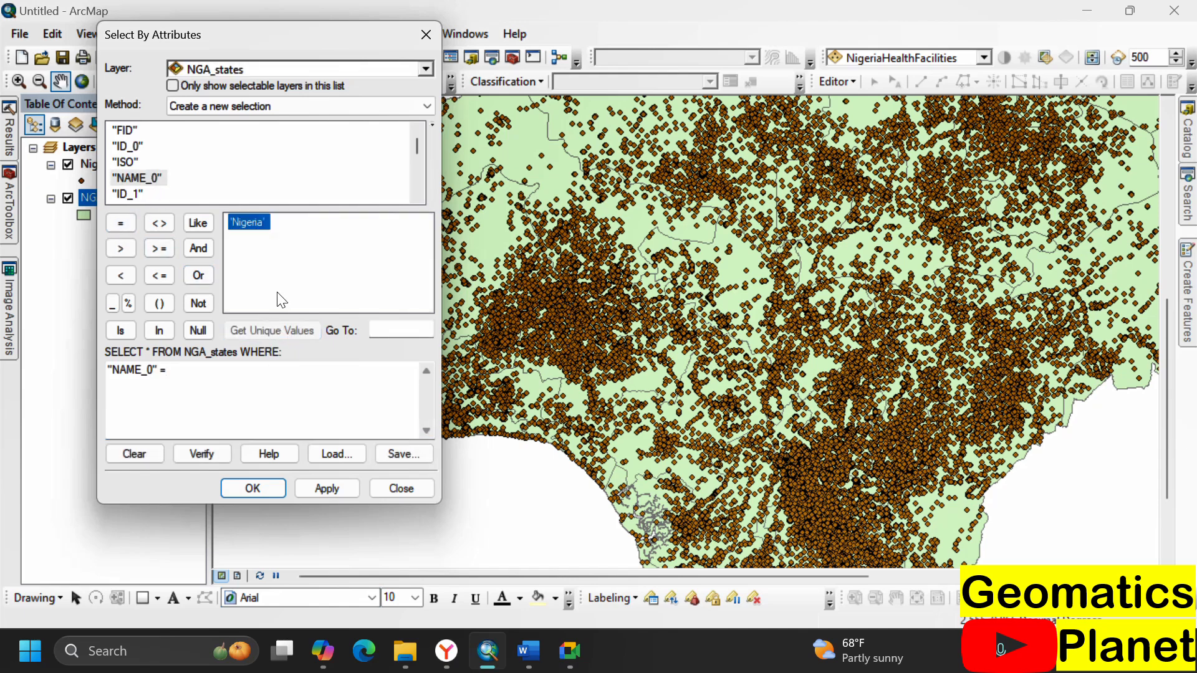
{"action": "left_click", "coordinate": [154, 376]}
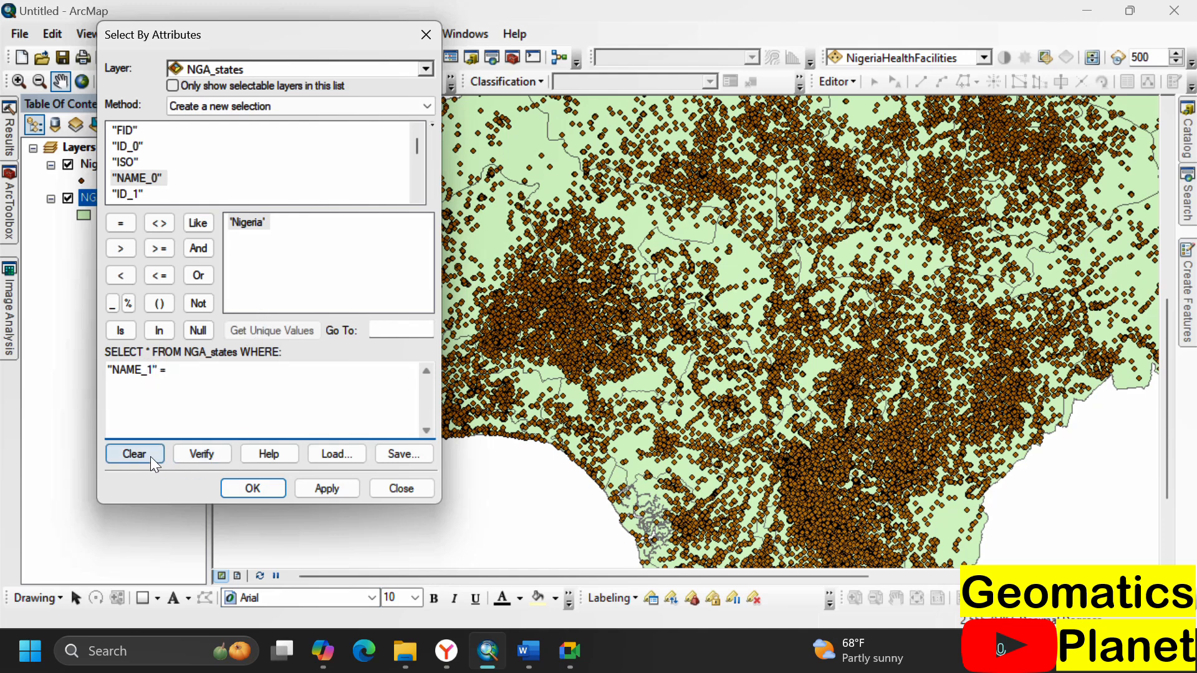
{"action": "left_click", "coordinate": [134, 454]}
{"action": "scroll", "coordinate": [143, 190], "scroll_direction": "down", "scroll_amount": 2}
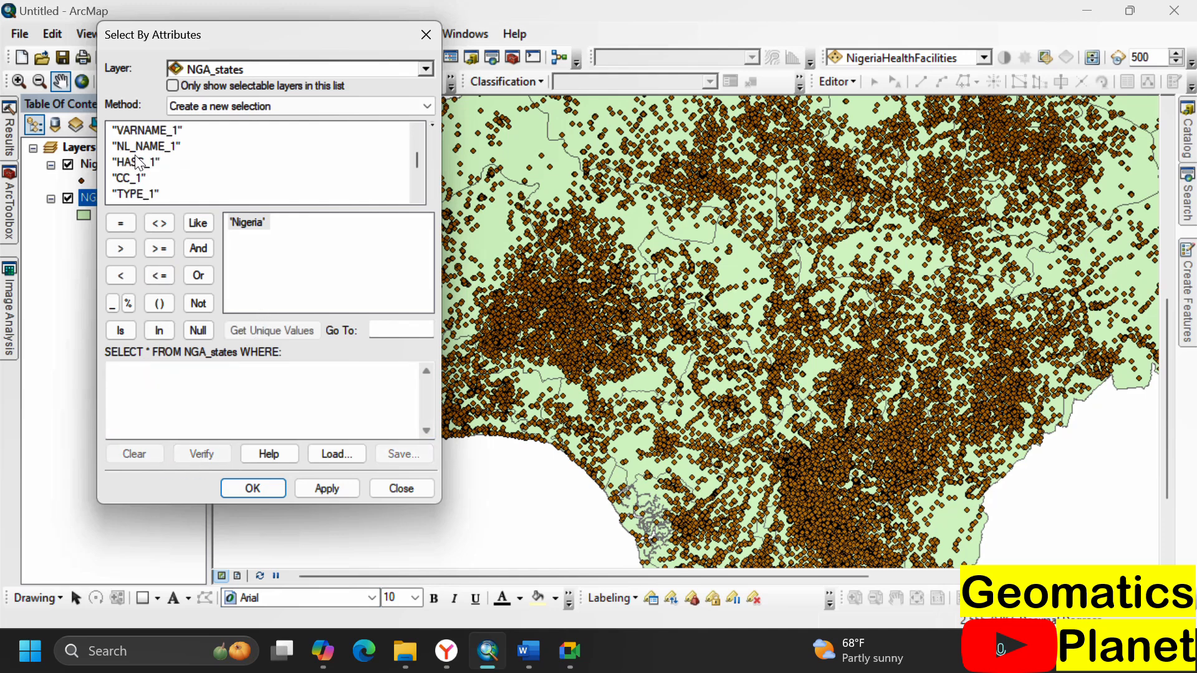
{"action": "scroll", "coordinate": [148, 169], "scroll_direction": "up", "scroll_amount": 1}
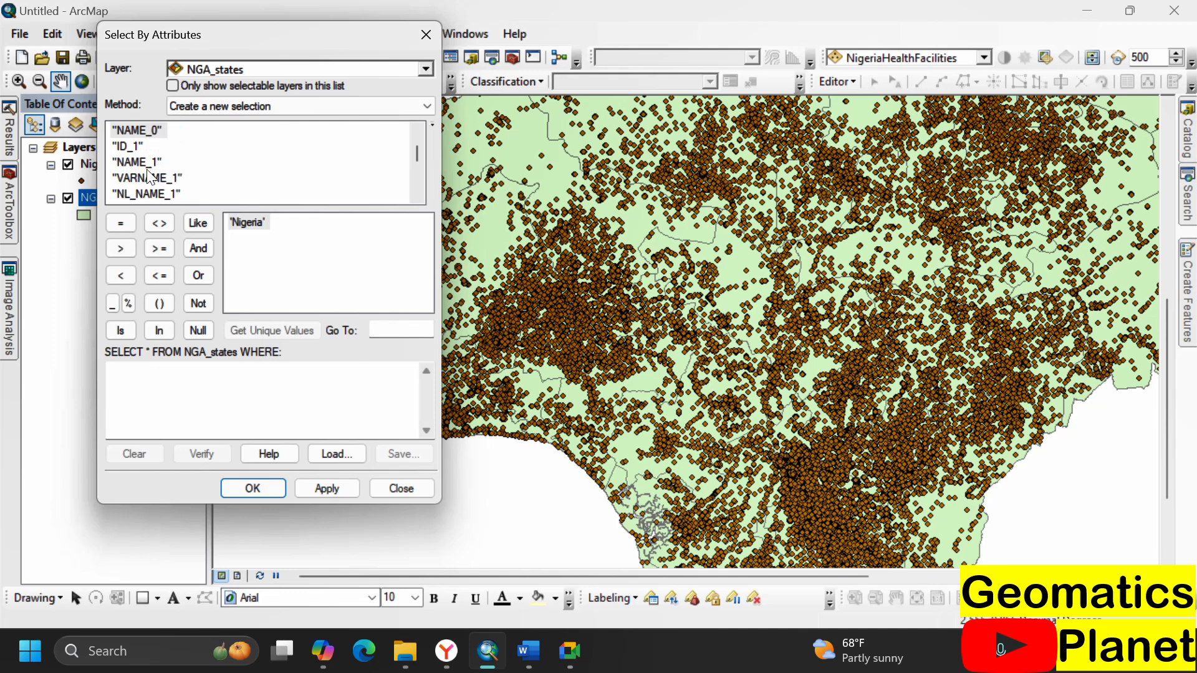
- Build and verify the query "NAME_1" = 'Ogun', then run it to select Ogun
{"action": "double_click", "coordinate": [155, 162]}
{"action": "left_click", "coordinate": [125, 222]}
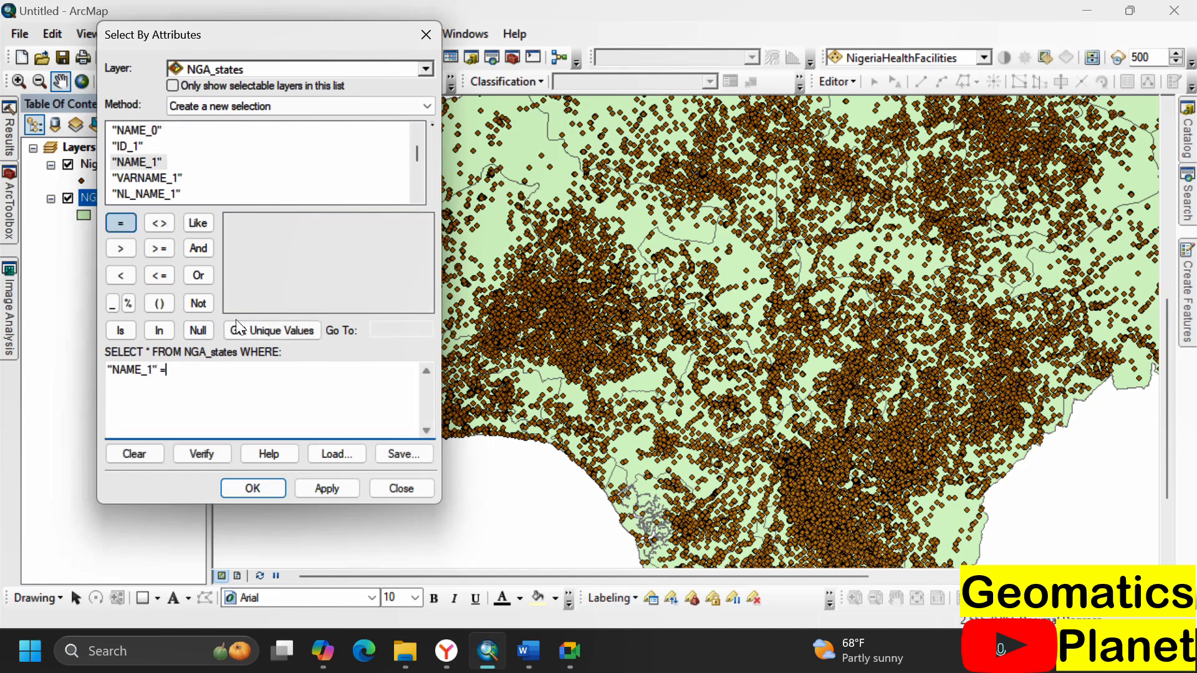
{"action": "left_click", "coordinate": [268, 332]}
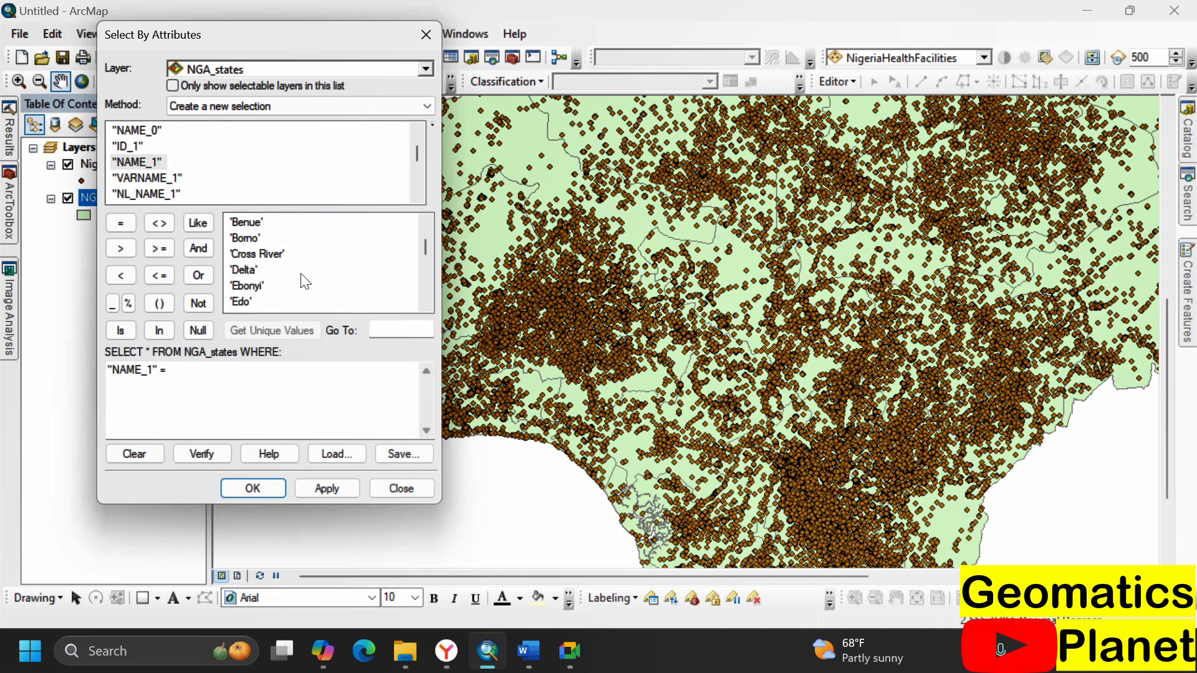
{"action": "left_click", "coordinate": [250, 258]}
{"action": "left_click_drag", "start_coordinate": [422, 251], "coordinate": [415, 286]}
{"action": "scroll", "coordinate": [244, 253], "scroll_direction": "up", "scroll_amount": 1}
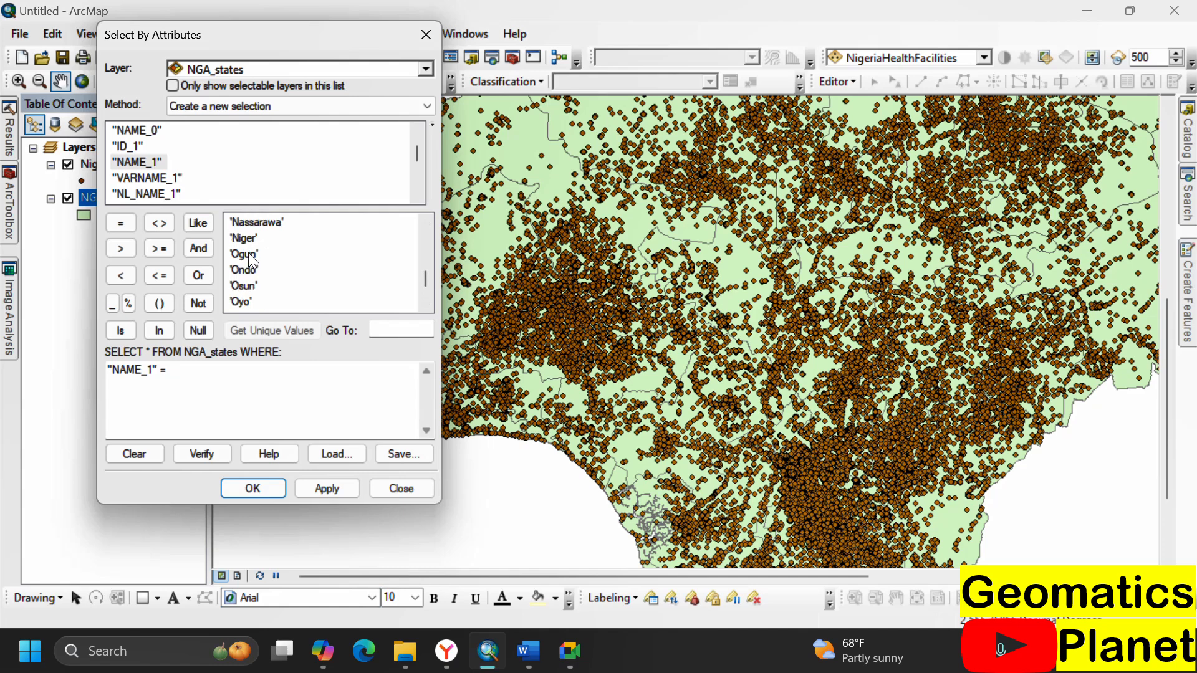
{"action": "double_click", "coordinate": [246, 255]}
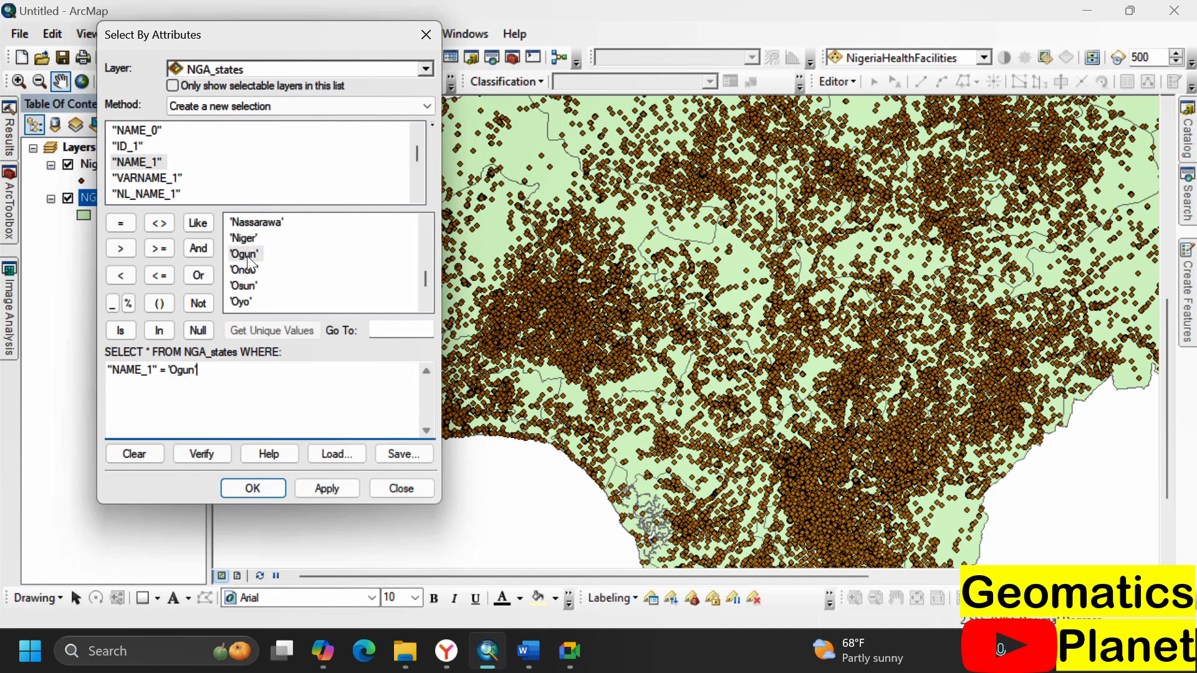
{"action": "left_click", "coordinate": [201, 454]}
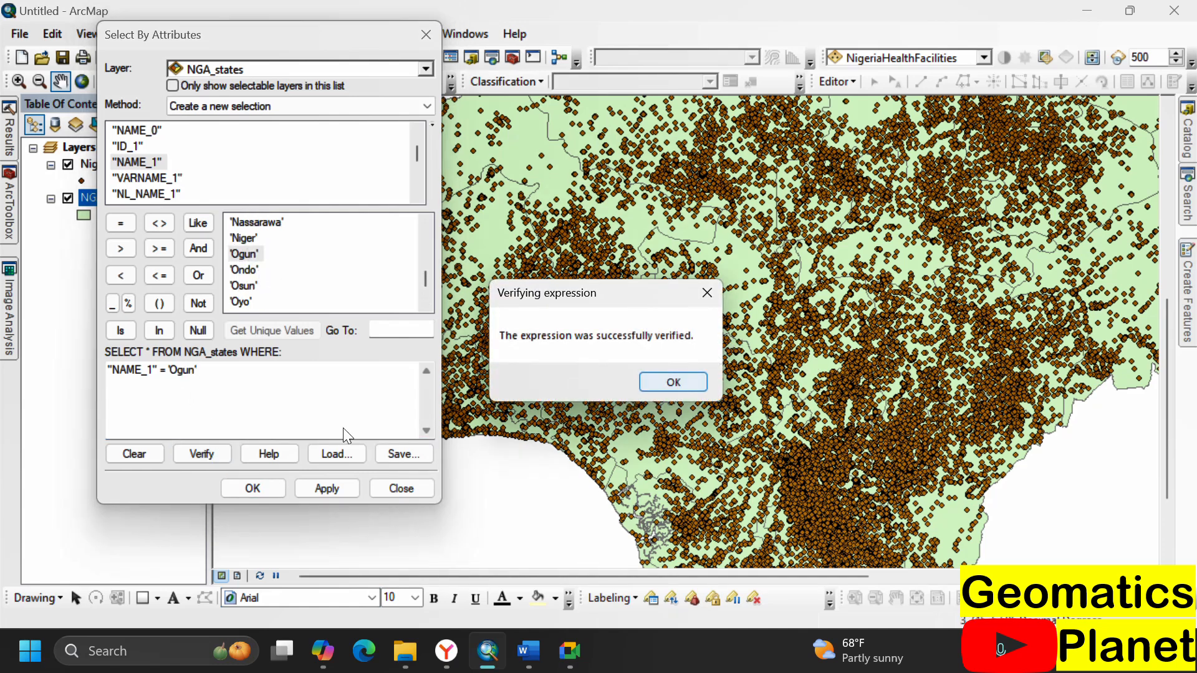
{"action": "left_click", "coordinate": [686, 383]}
{"action": "left_click", "coordinate": [275, 488]}
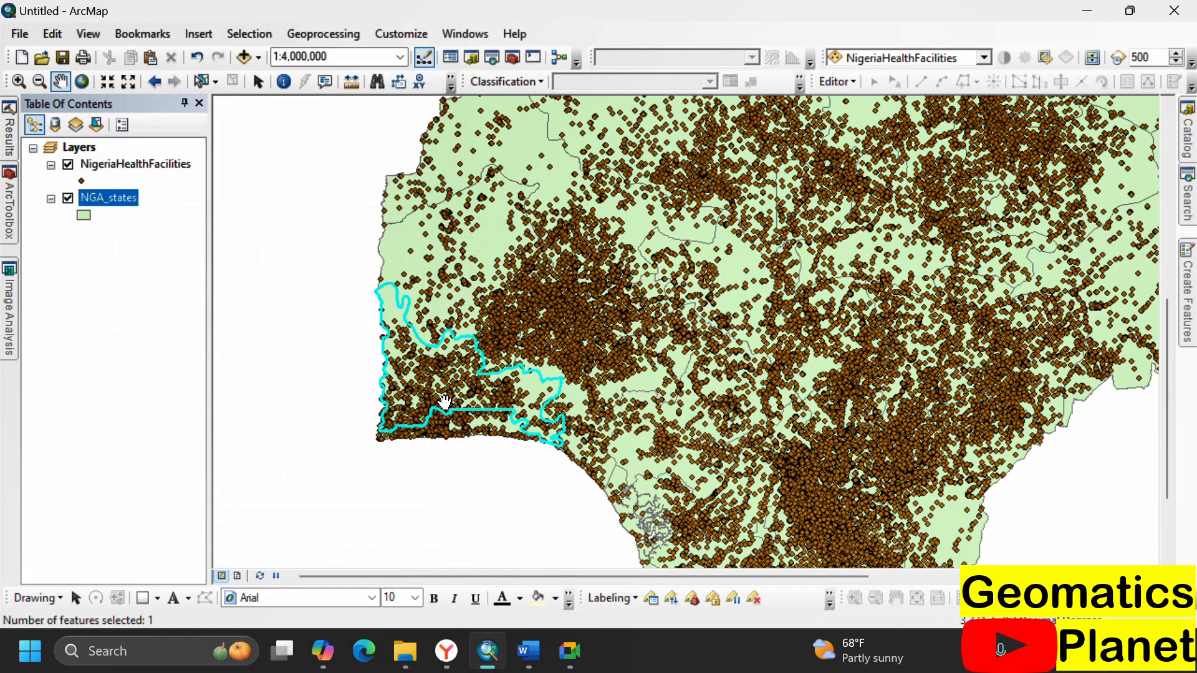
{"action": "scroll", "coordinate": [437, 408], "scroll_direction": "up", "scroll_amount": 2}
{"action": "scroll", "coordinate": [368, 418], "scroll_direction": "up", "scroll_amount": 1}
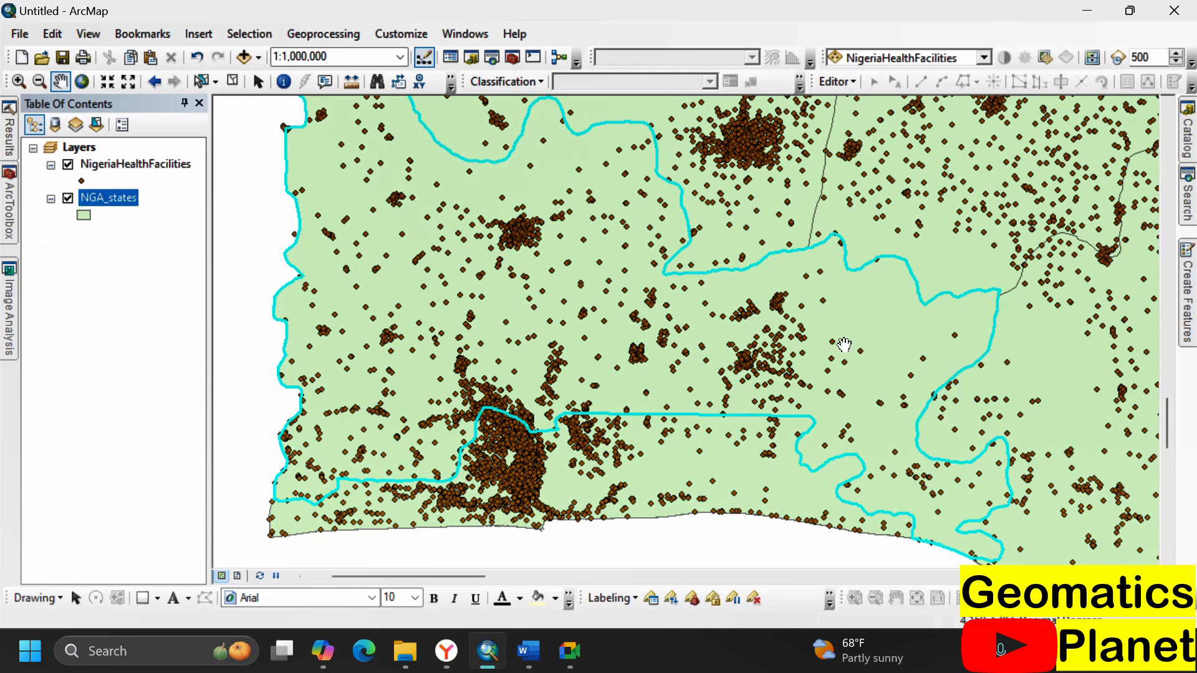
- Make an Ogun-only layer from the selection, clear the selection, hide NGA_states, and place it under the facilities
{"action": "right_click", "coordinate": [109, 203]}
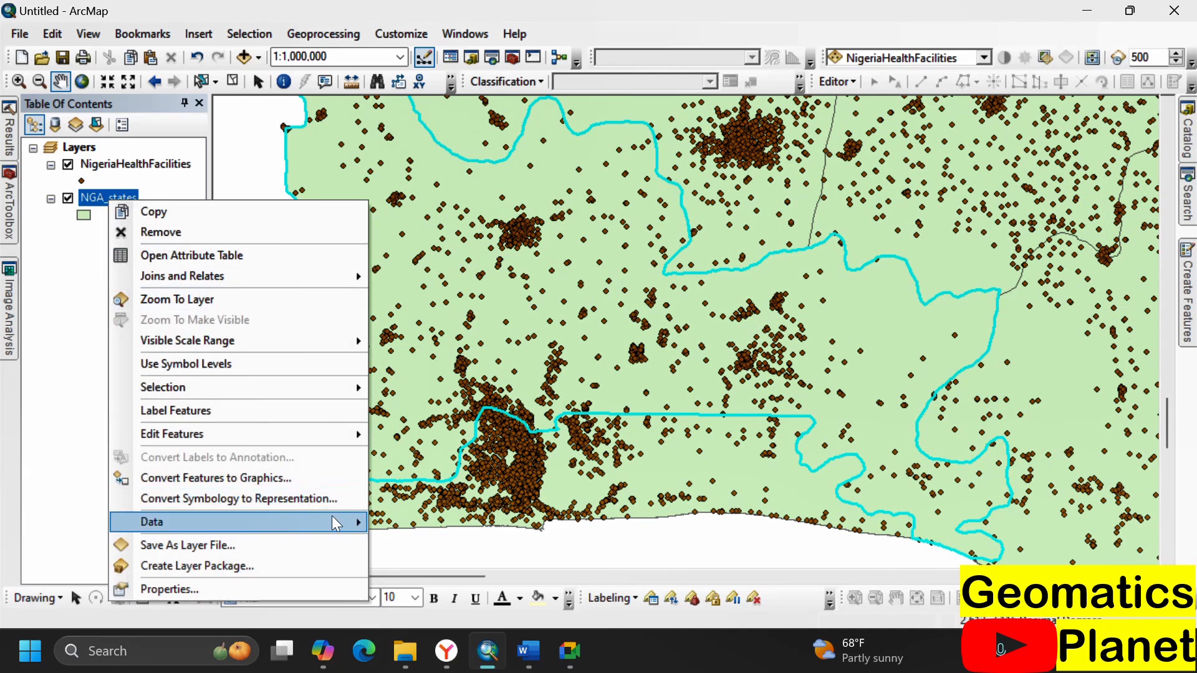
{"action": "mouse_move", "coordinate": [335, 387]}
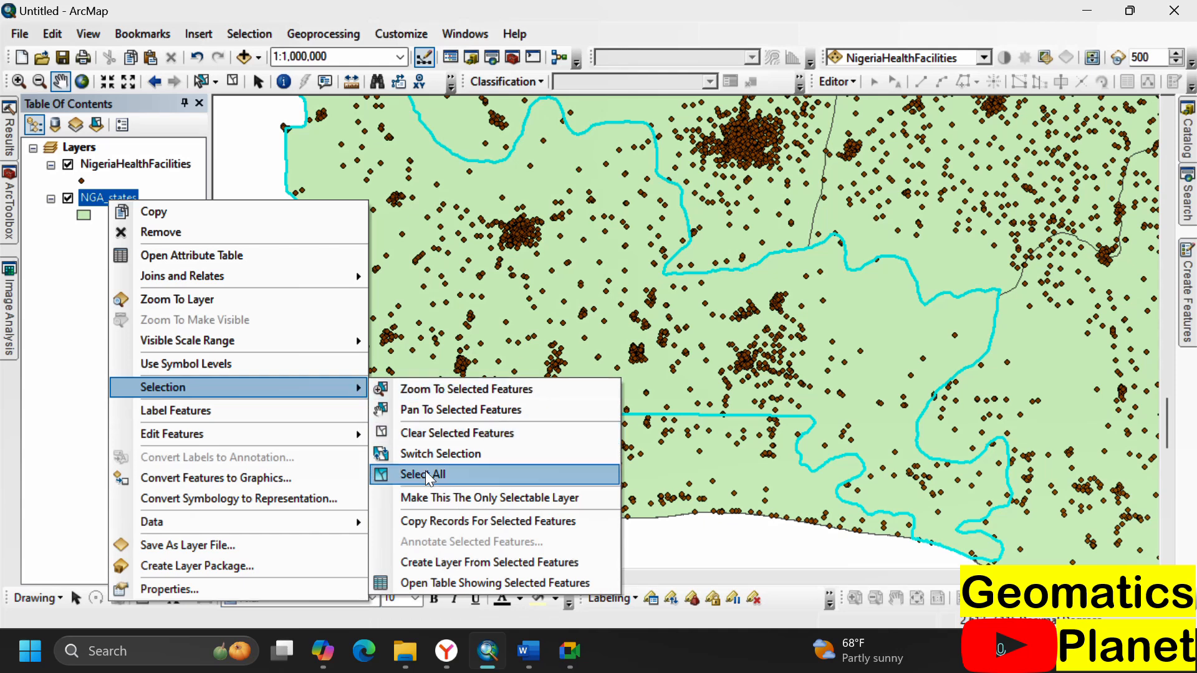
{"action": "left_click", "coordinate": [457, 562]}
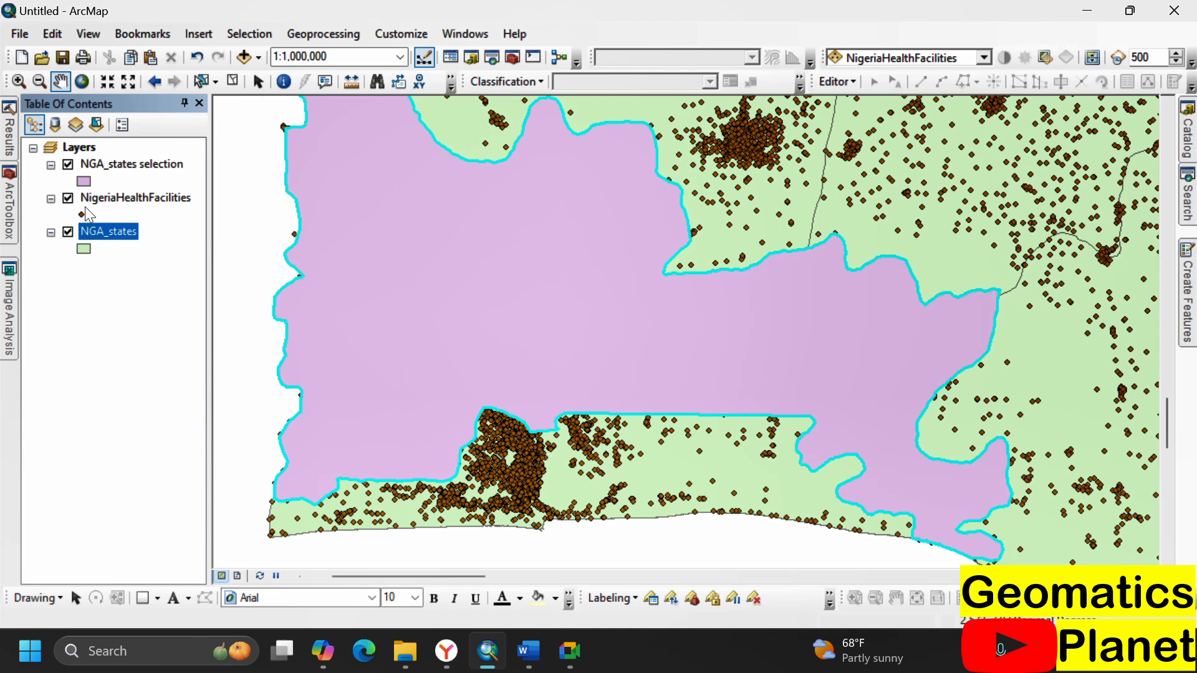
{"action": "left_click", "coordinate": [233, 82]}
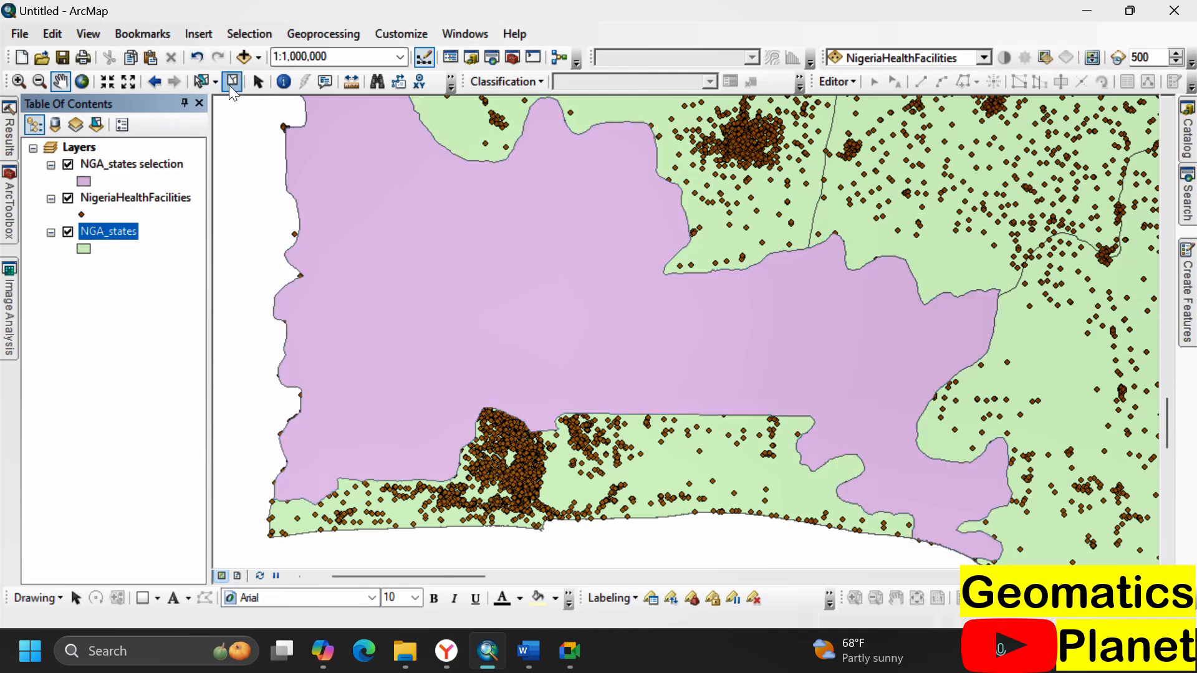
{"action": "left_click", "coordinate": [68, 232]}
{"action": "left_click_drag", "start_coordinate": [103, 163], "coordinate": [93, 208]}
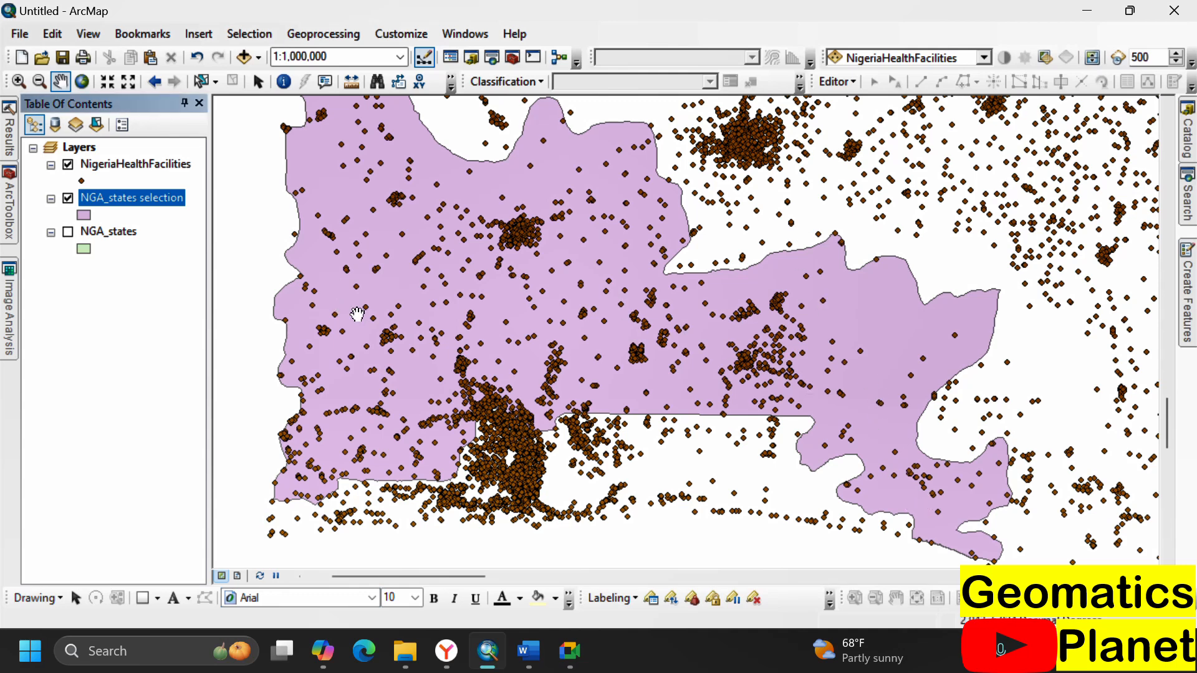
- Select By Location the NigeriaHealthFacilities points intersecting the NGA_states selection polygon, giving 1606 features
{"action": "left_click", "coordinate": [268, 34]}
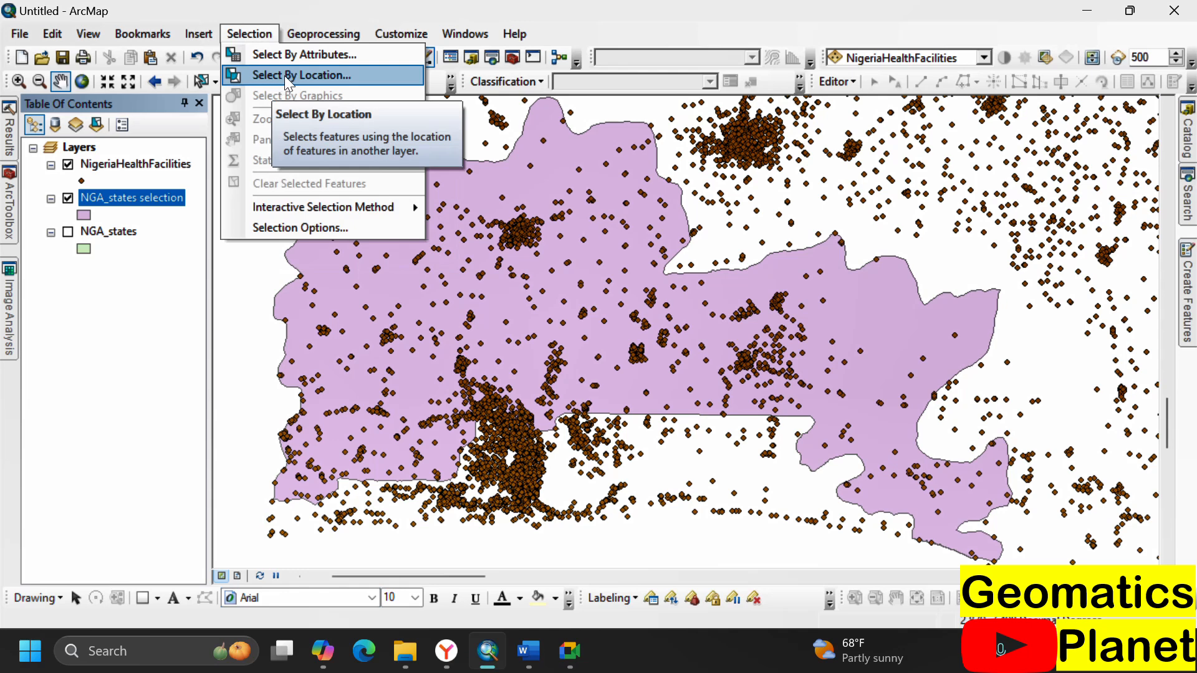
{"action": "left_click", "coordinate": [288, 74]}
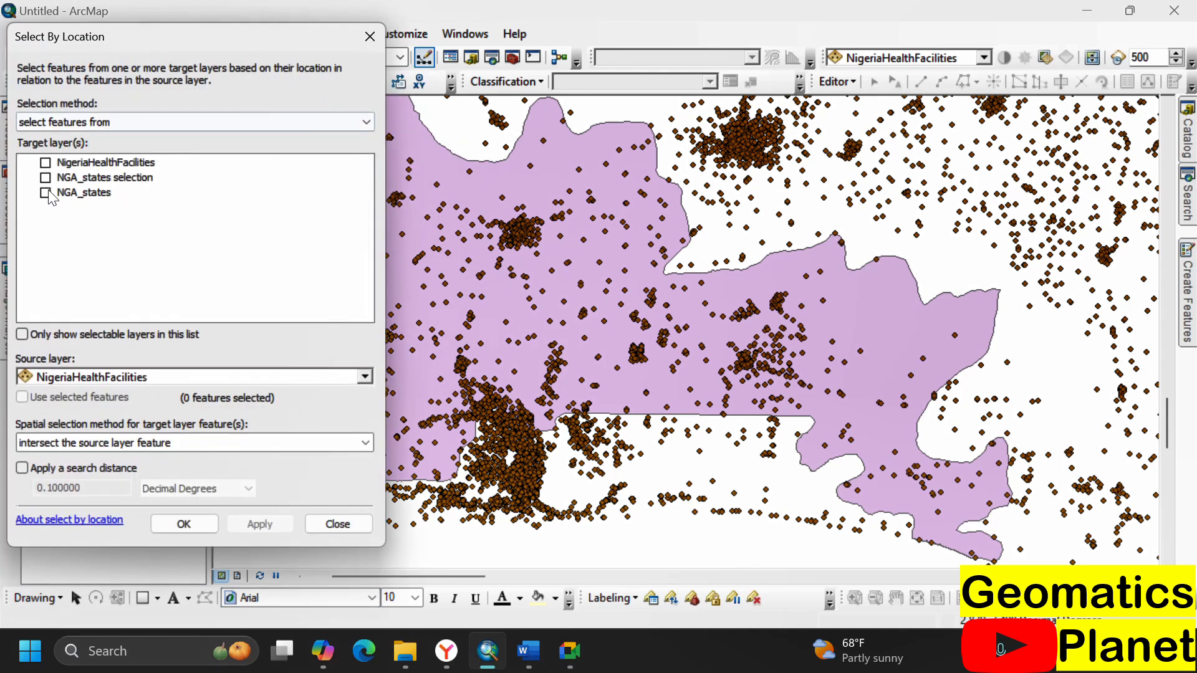
{"action": "left_click", "coordinate": [45, 163]}
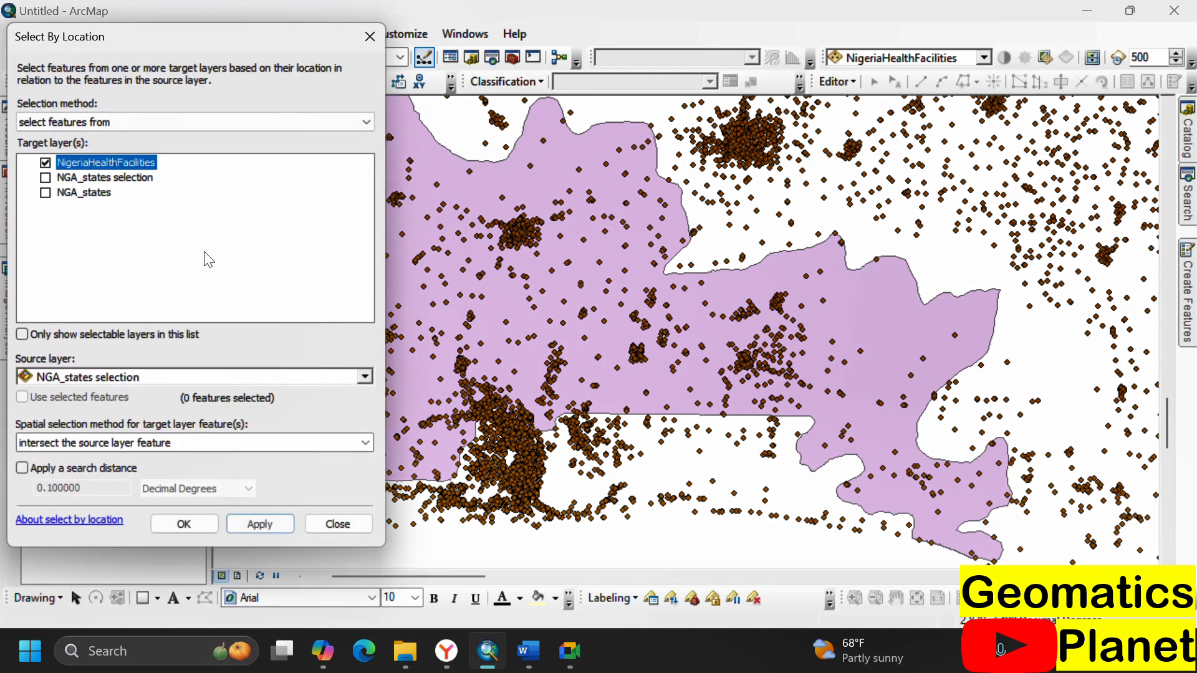
{"action": "left_click", "coordinate": [364, 378]}
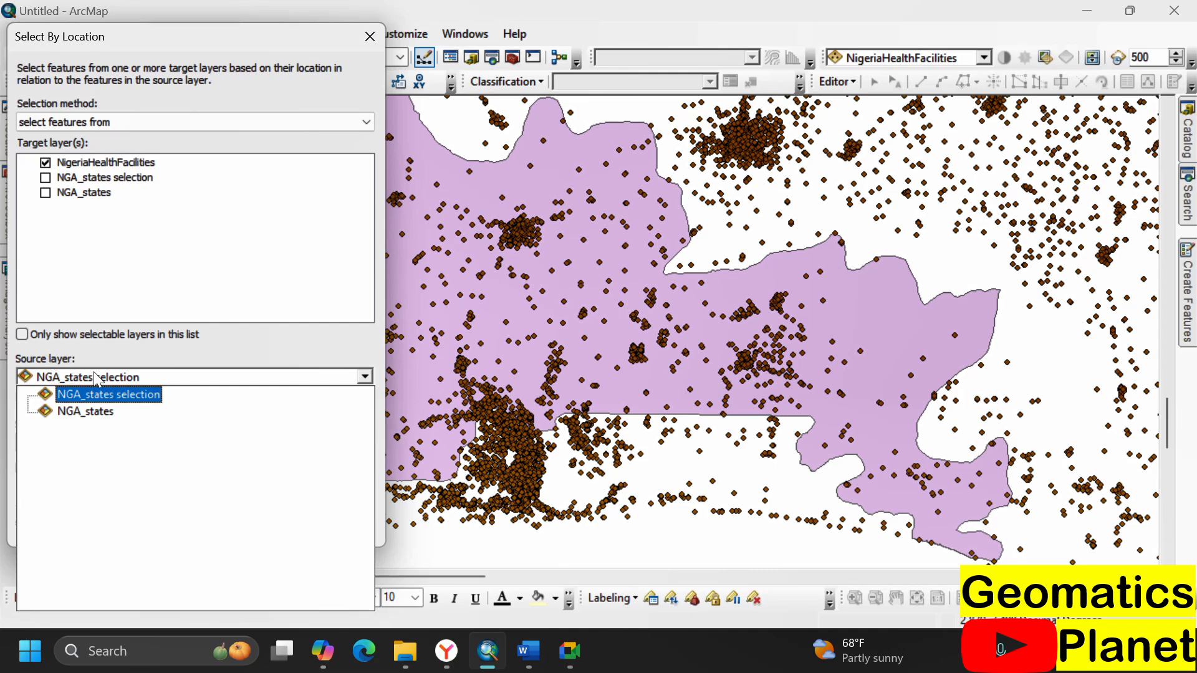
{"action": "left_click", "coordinate": [223, 242]}
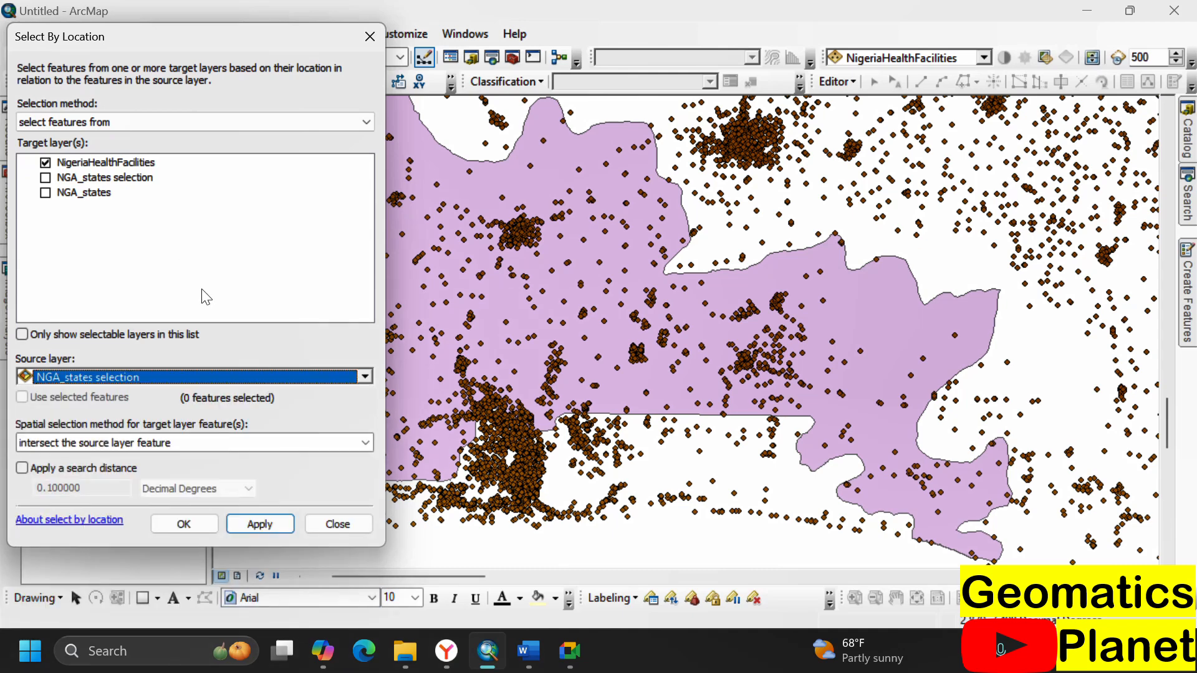
{"action": "left_click", "coordinate": [185, 524]}
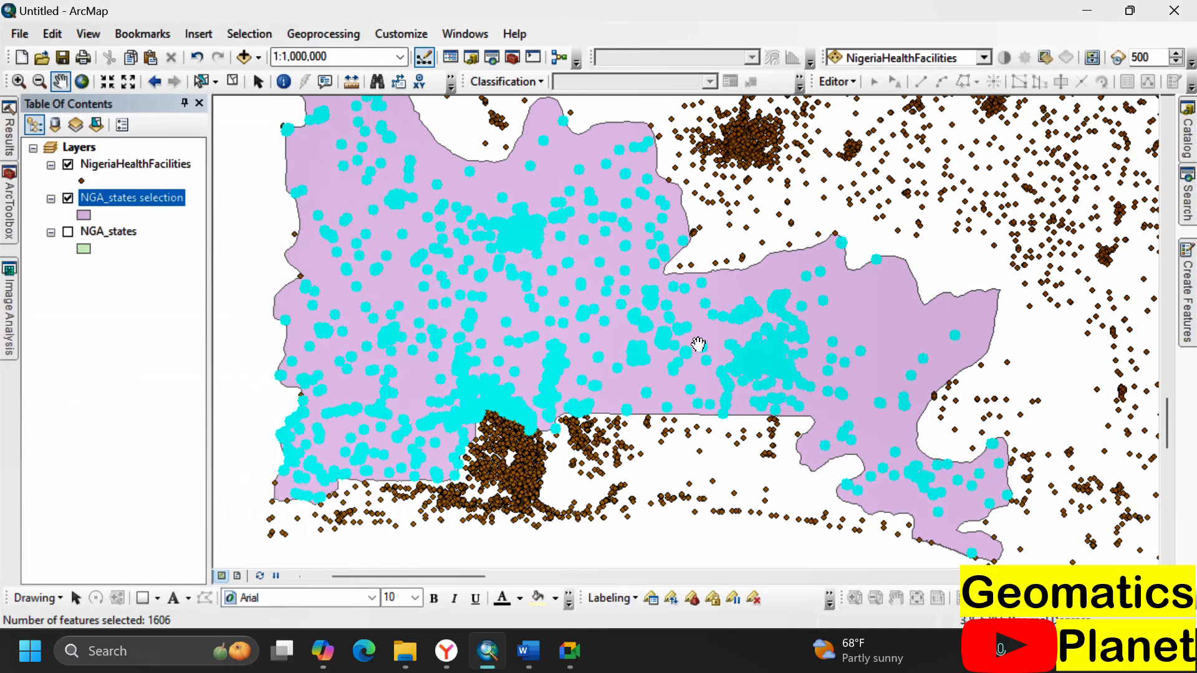
{"action": "scroll", "coordinate": [698, 347], "scroll_direction": "up", "scroll_amount": 3}
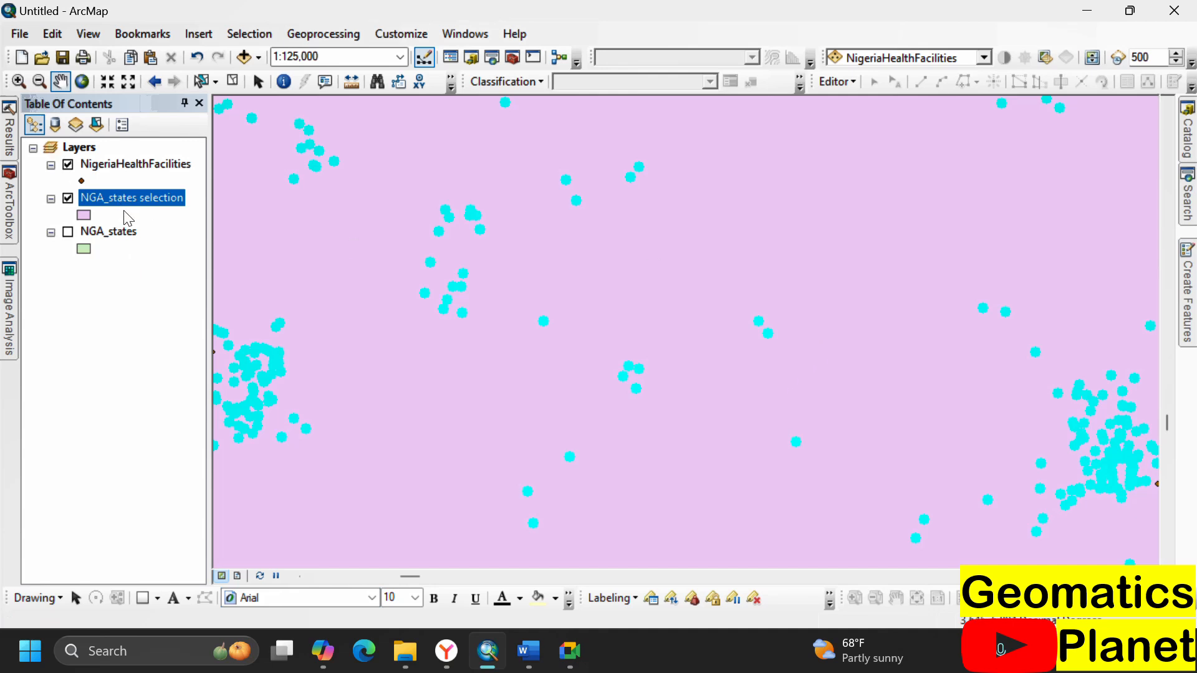
- Copy the nigeriahealthfacilities folder path from File Explorer's address bar
{"action": "right_click", "coordinate": [128, 165]}
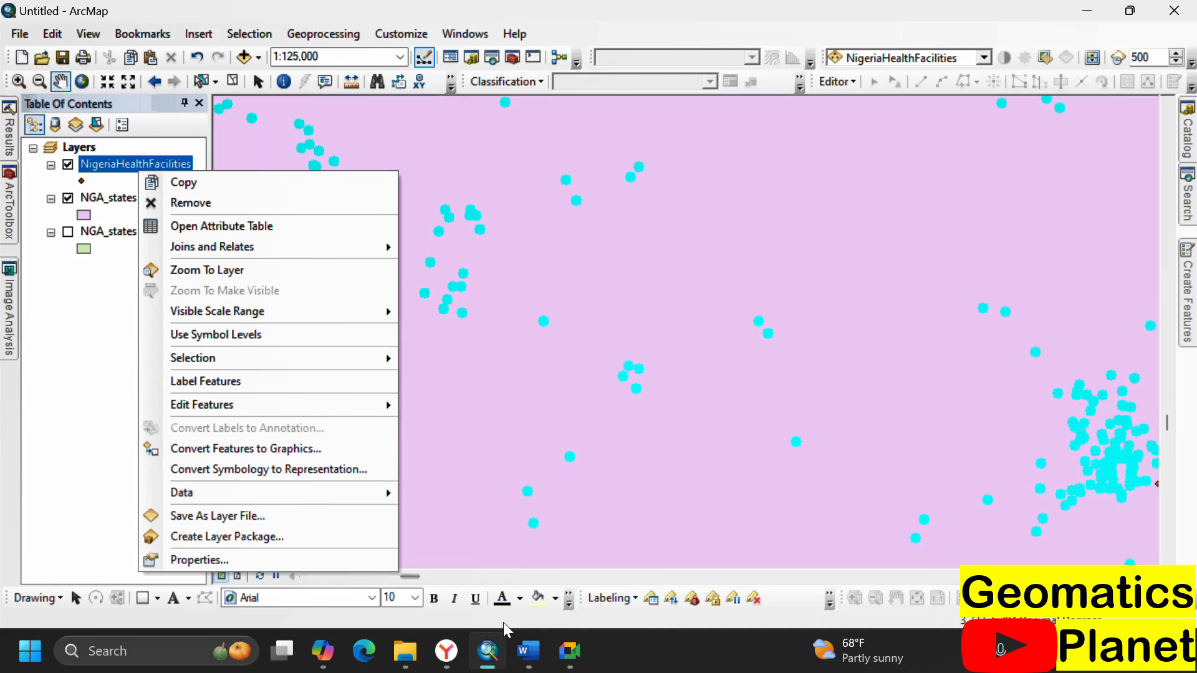
{"action": "left_click", "coordinate": [406, 651]}
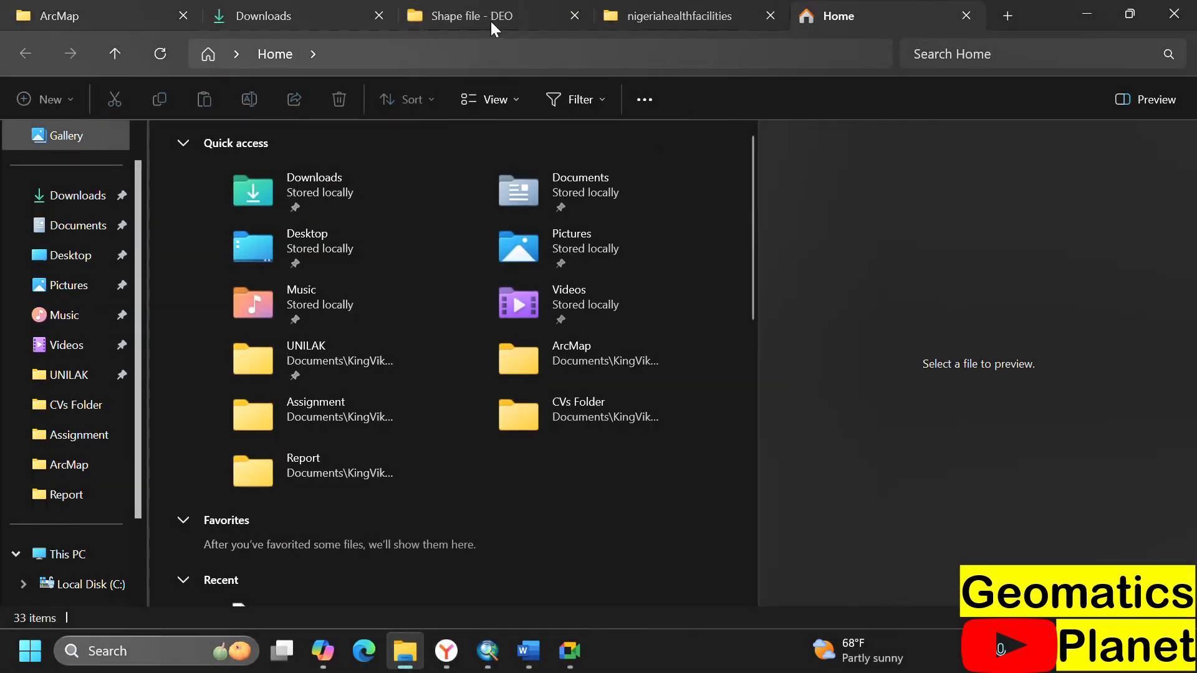
{"action": "left_click", "coordinate": [662, 19]}
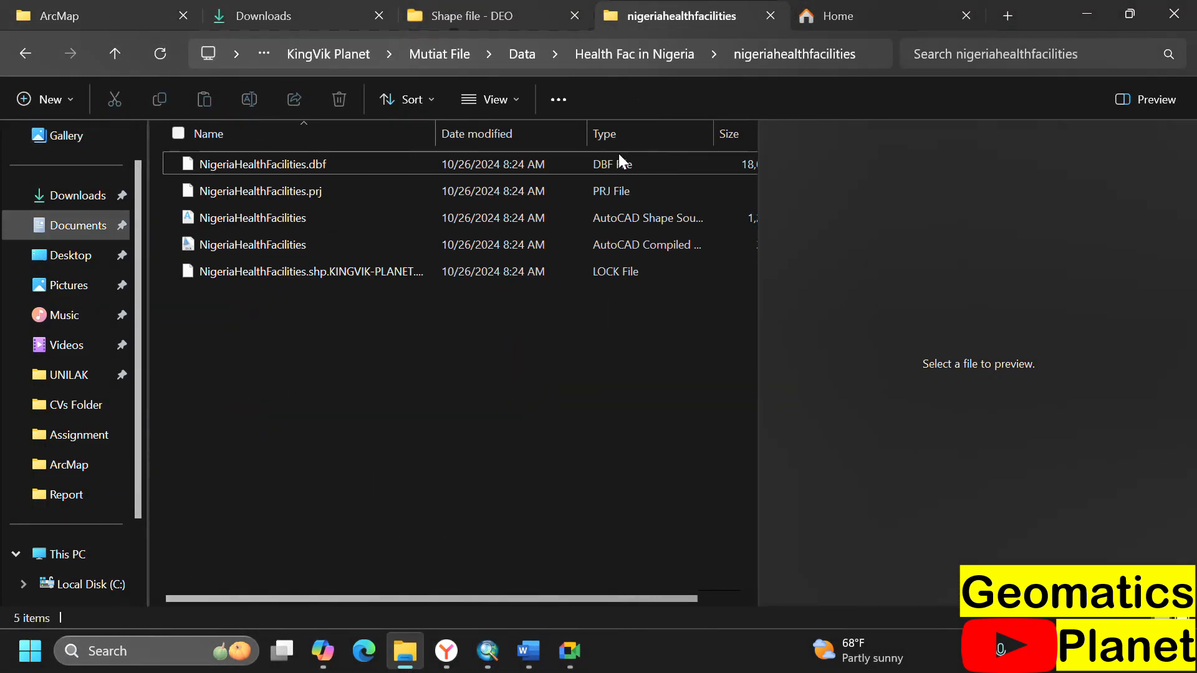
{"action": "left_click", "coordinate": [865, 50]}
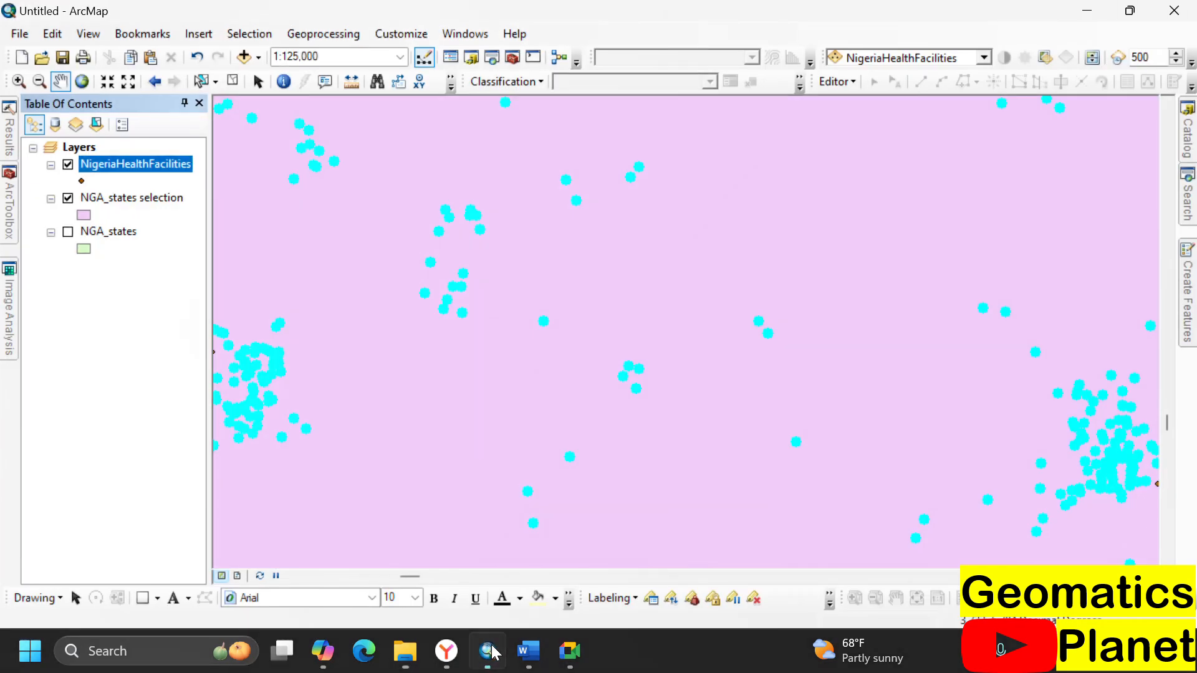
- Save the map document to the pasted folder path with the file name Ogun_HF
{"action": "key", "text": "ctrl+s"}
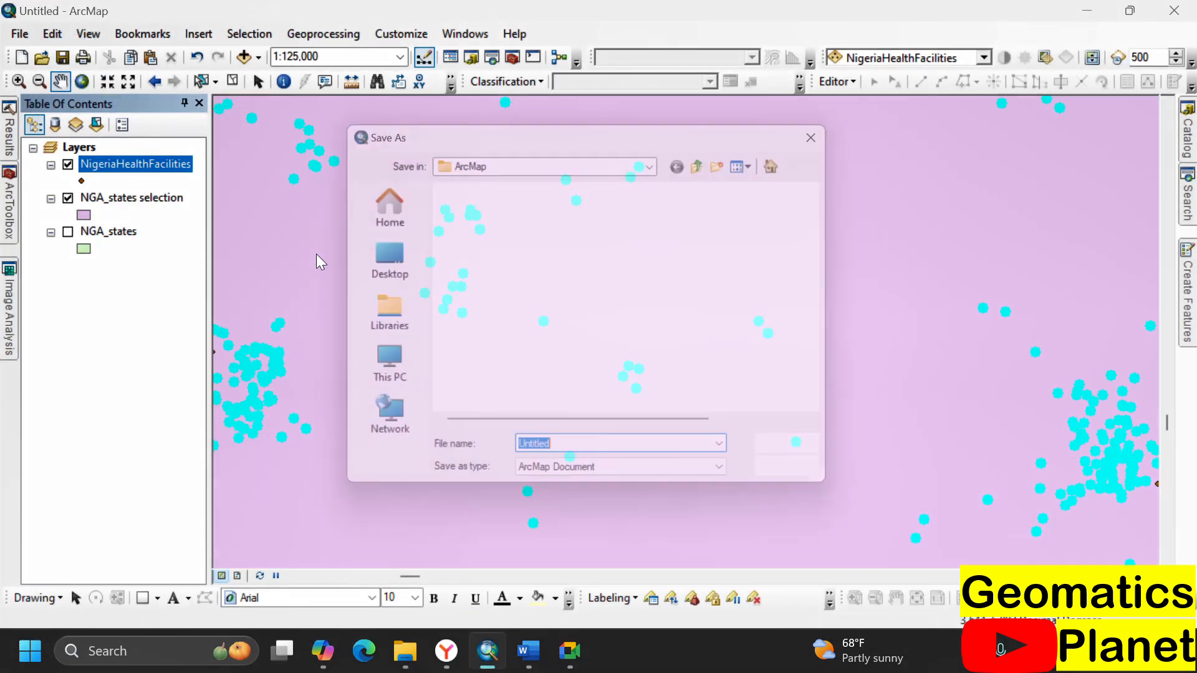
{"action": "key", "text": "ctrl+v"}
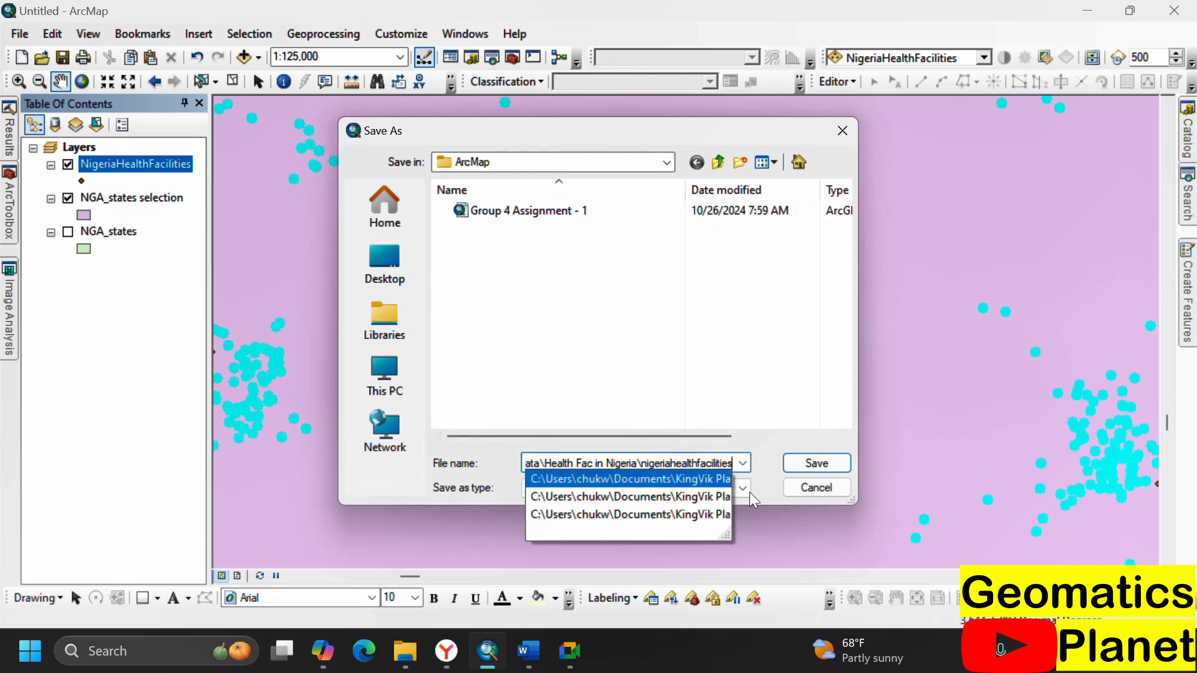
{"action": "left_click", "coordinate": [810, 464]}
{"action": "left_click", "coordinate": [810, 464]}
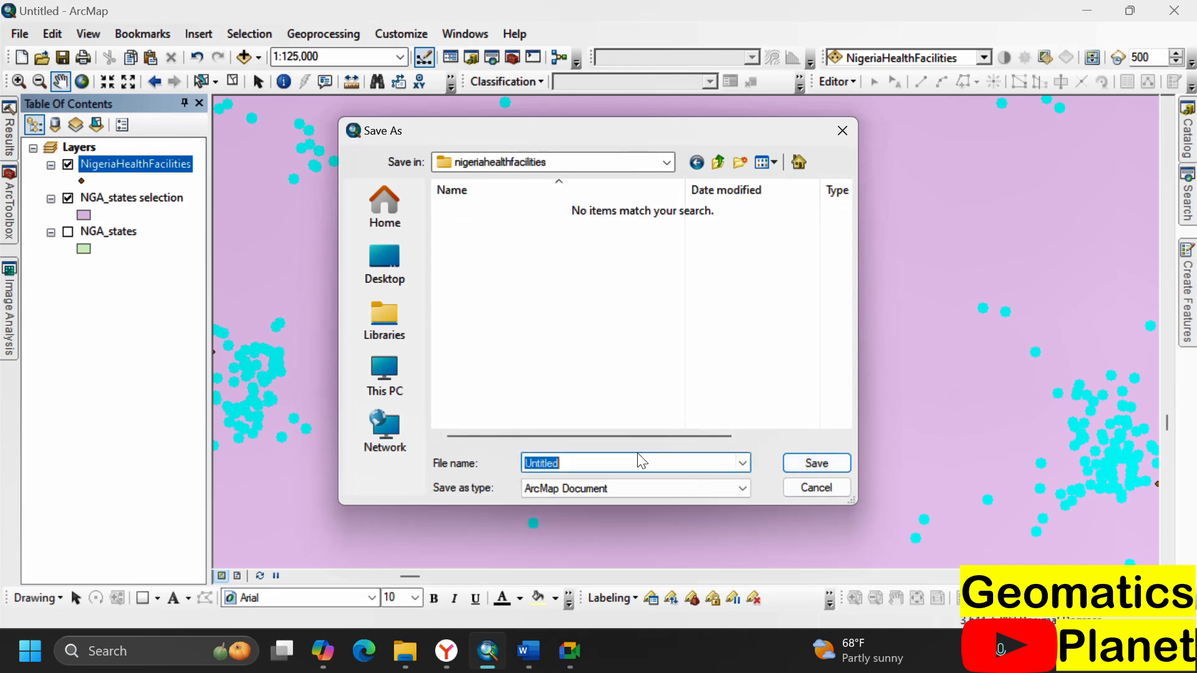
{"action": "type", "text": "O"}
{"action": "type", "text": "gun_HF"}
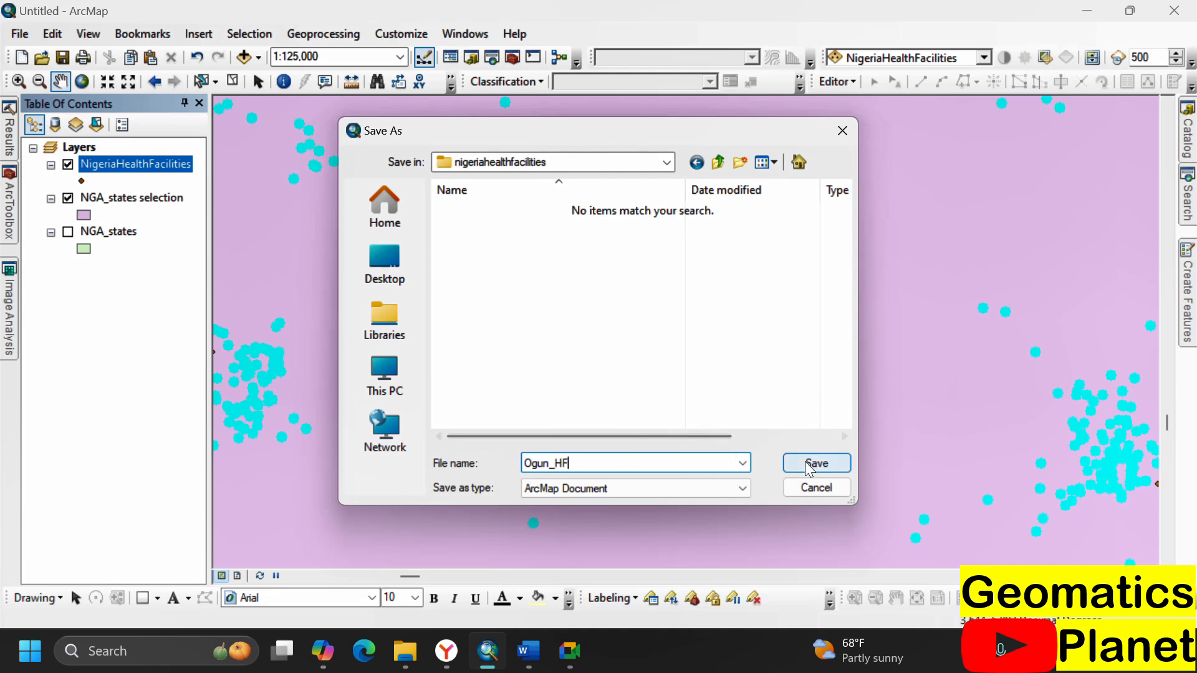
{"action": "left_click", "coordinate": [810, 464]}
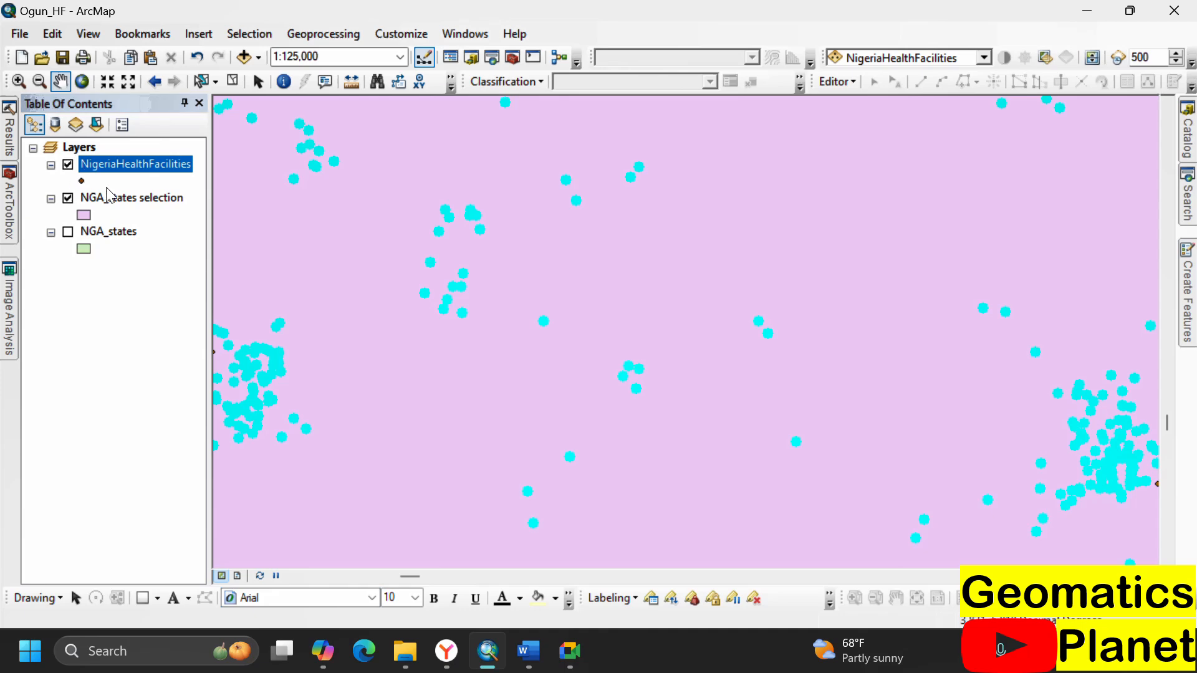
- Export the 1606 selected facilities as the Ogun_HF shapefile and add it to the map
{"action": "right_click", "coordinate": [119, 172]}
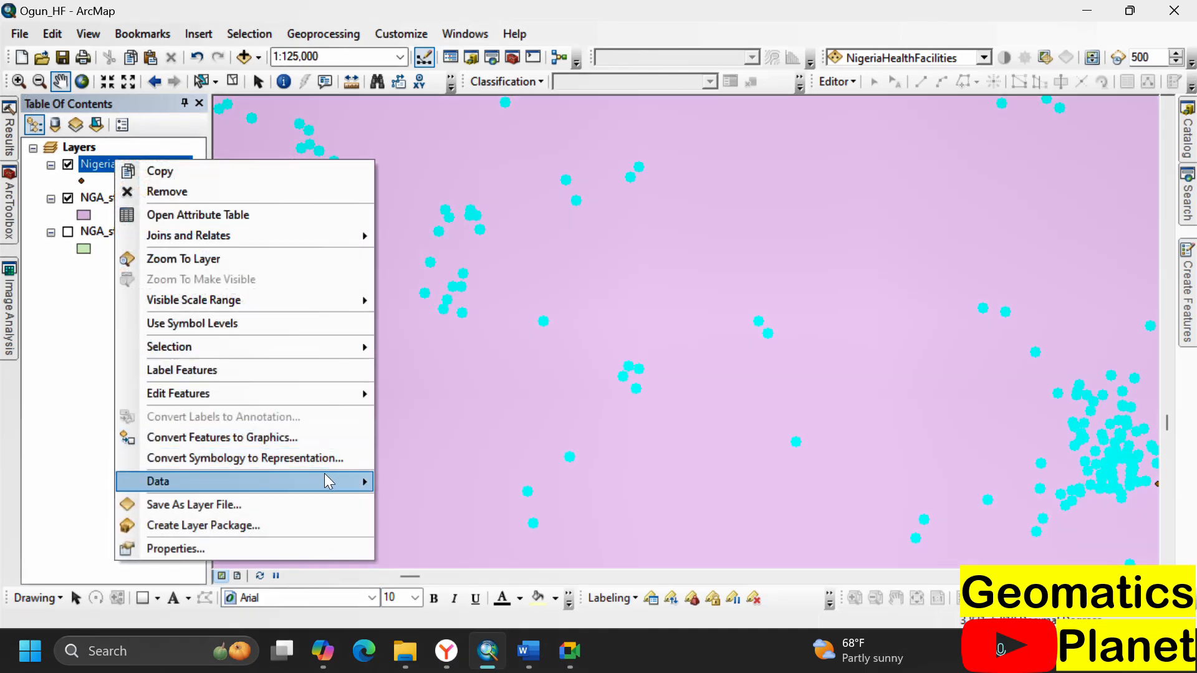
{"action": "mouse_move", "coordinate": [359, 489]}
{"action": "left_click", "coordinate": [461, 504]}
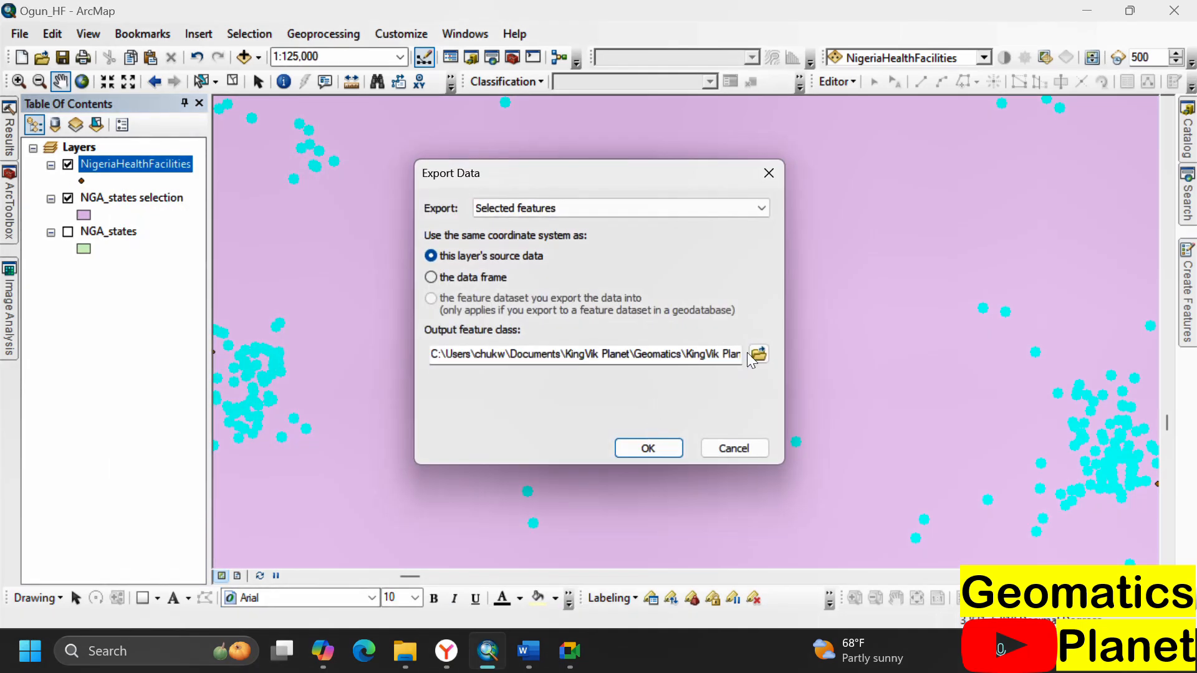
{"action": "left_click", "coordinate": [757, 356]}
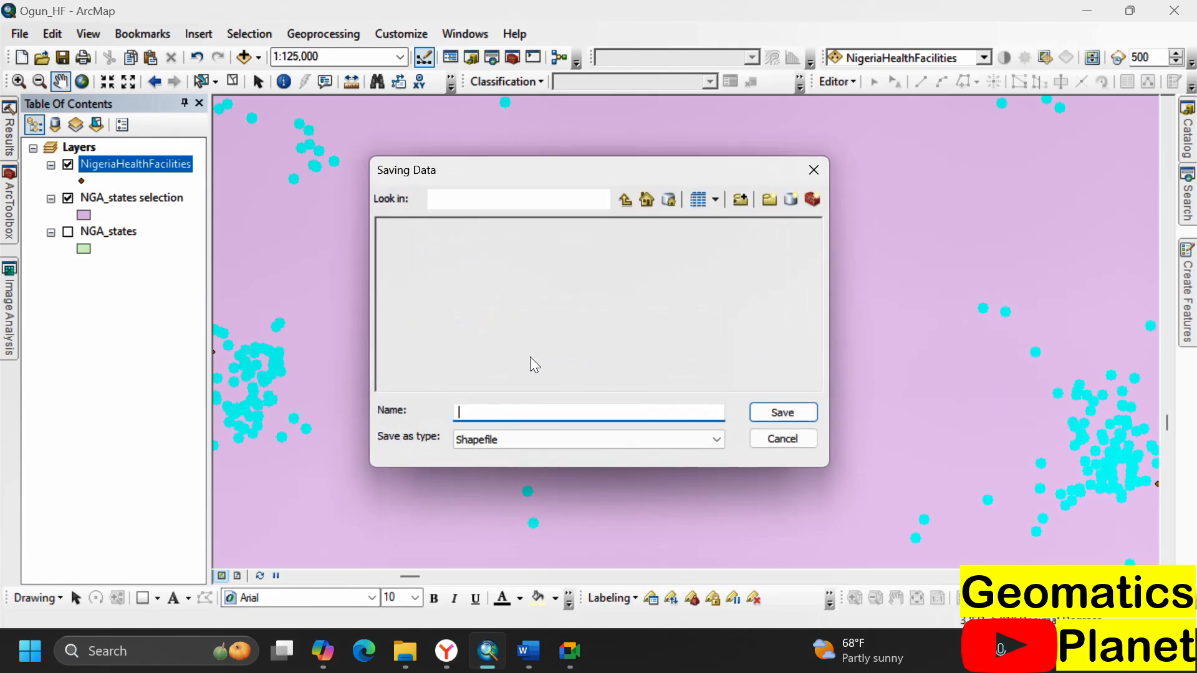
{"action": "left_click", "coordinate": [644, 200]}
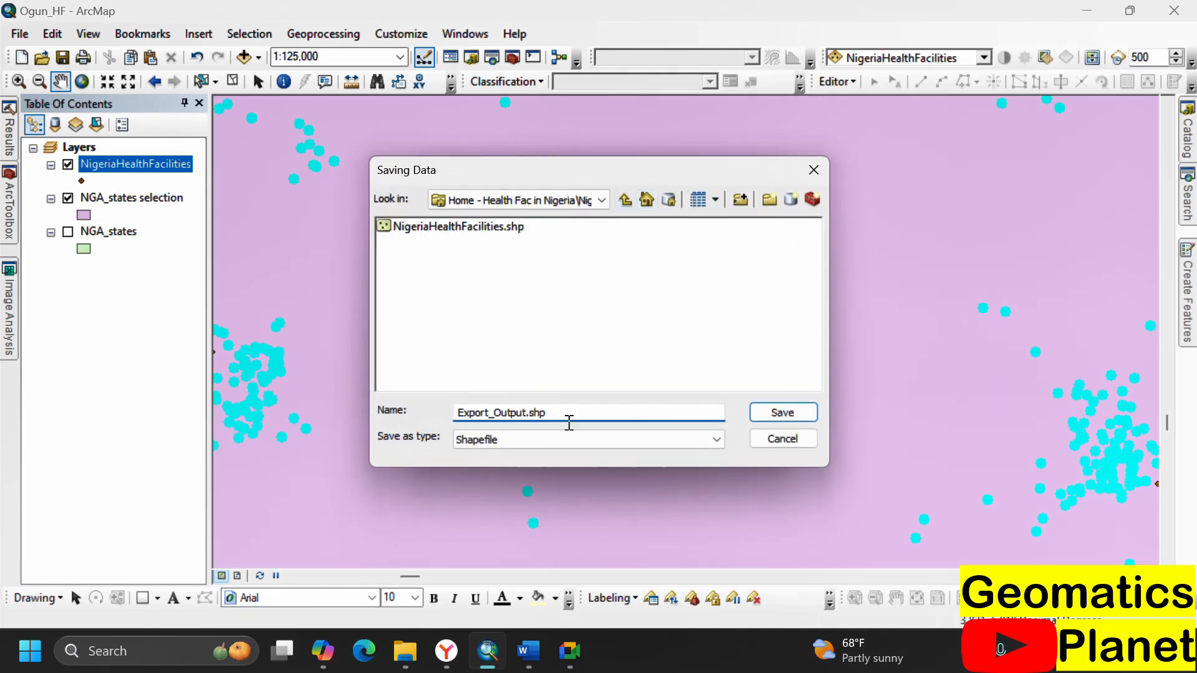
{"action": "left_click_drag", "start_coordinate": [567, 410], "coordinate": [364, 422]}
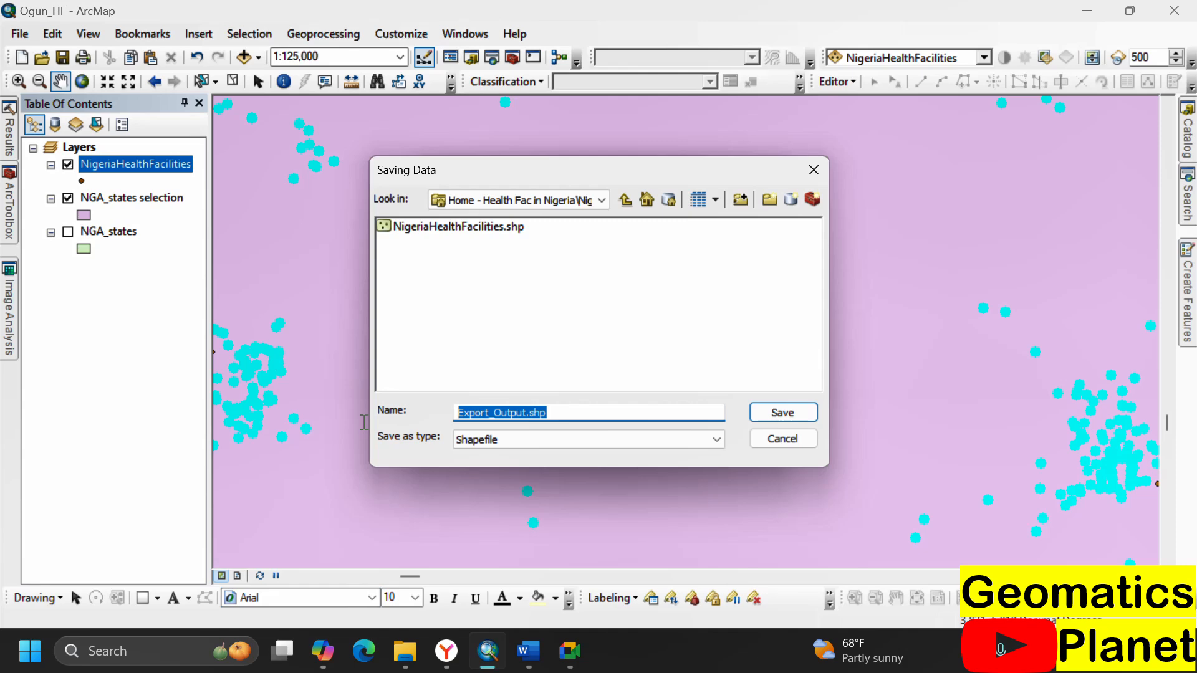
{"action": "type", "text": "Ogun_"}
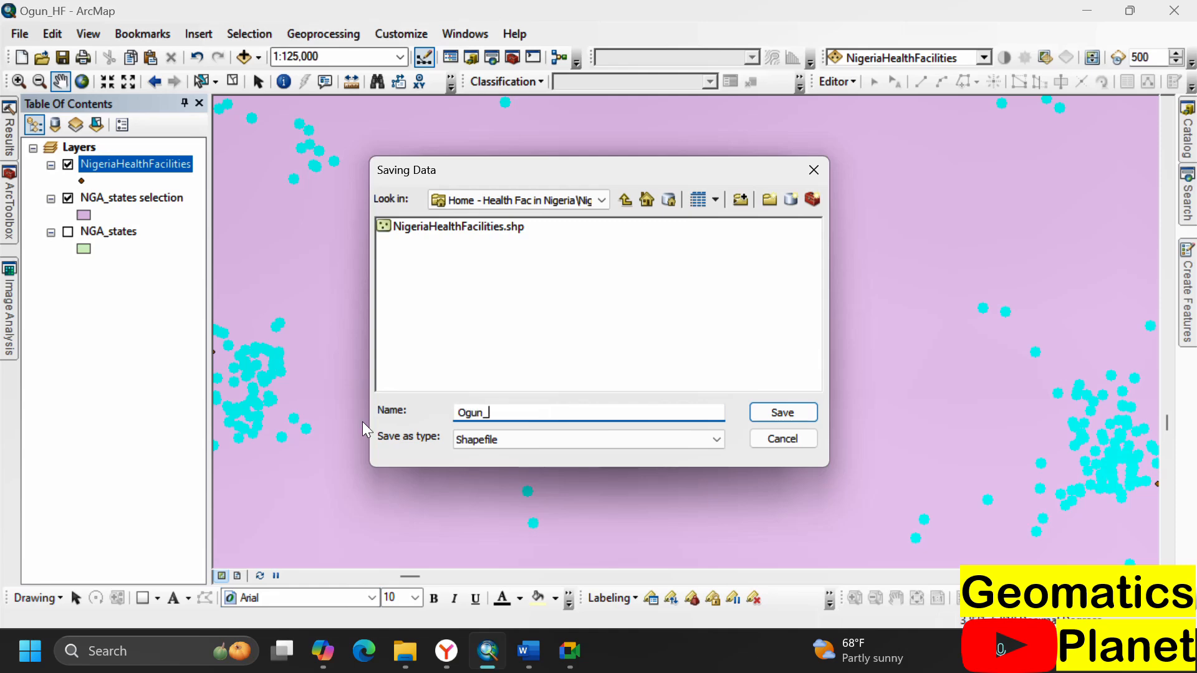
{"action": "type", "text": "HF"}
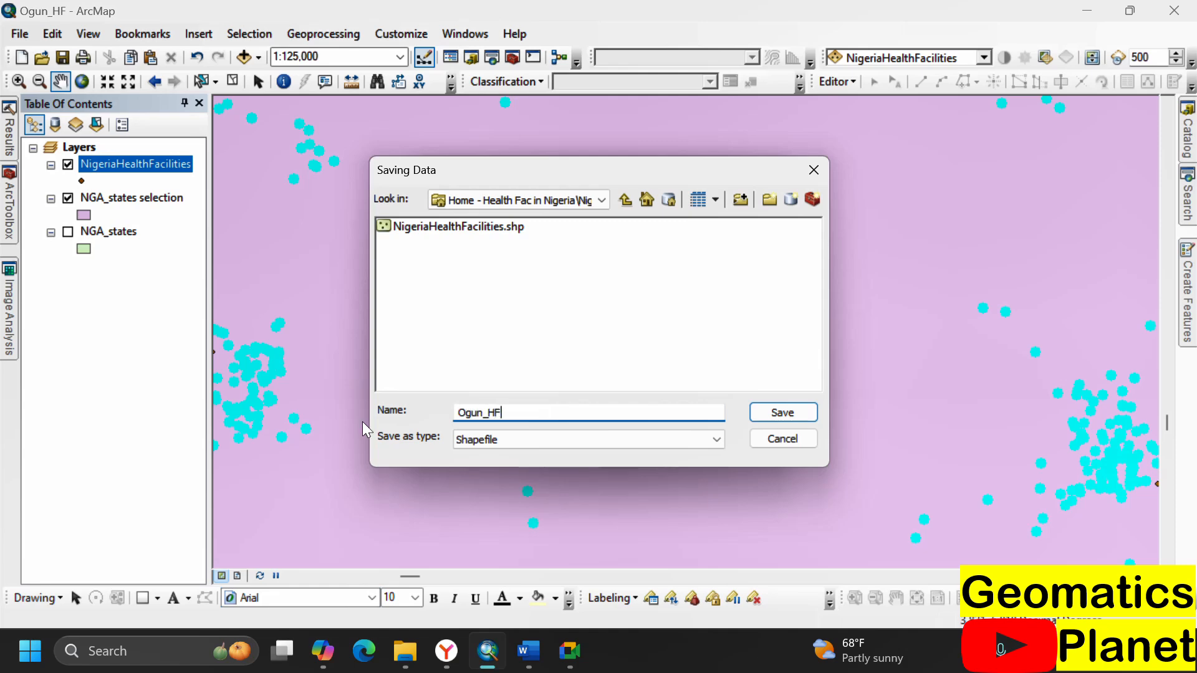
{"action": "left_click", "coordinate": [771, 414]}
{"action": "left_click", "coordinate": [649, 449]}
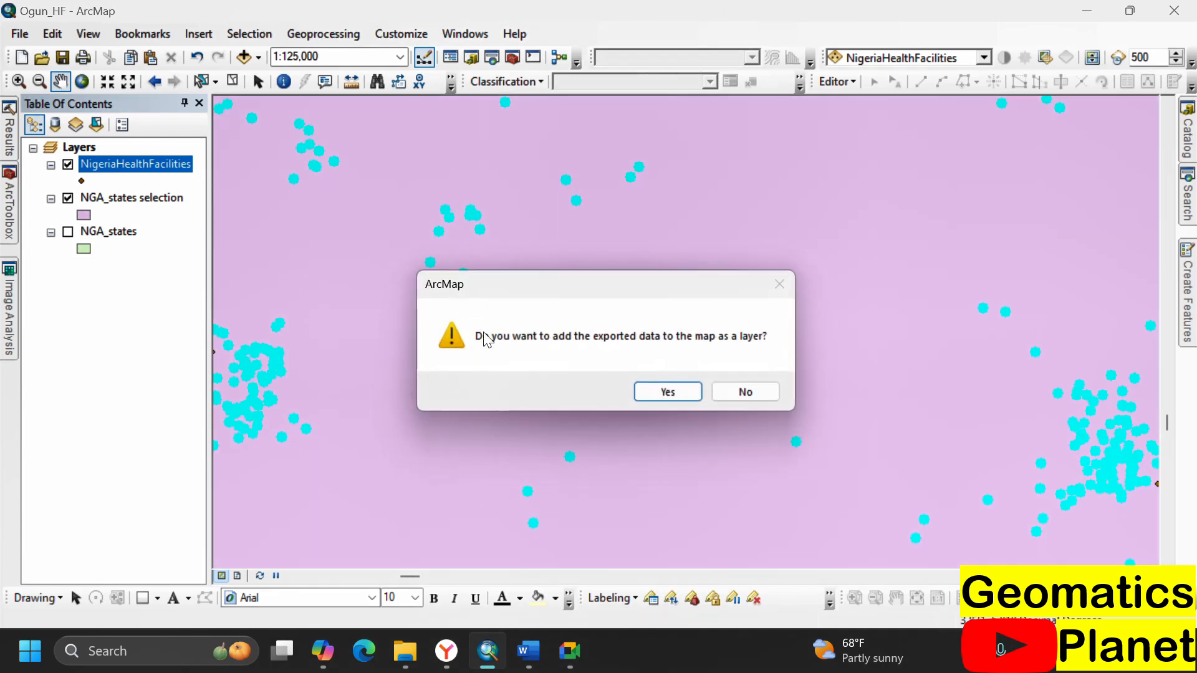
{"action": "left_click", "coordinate": [679, 393]}
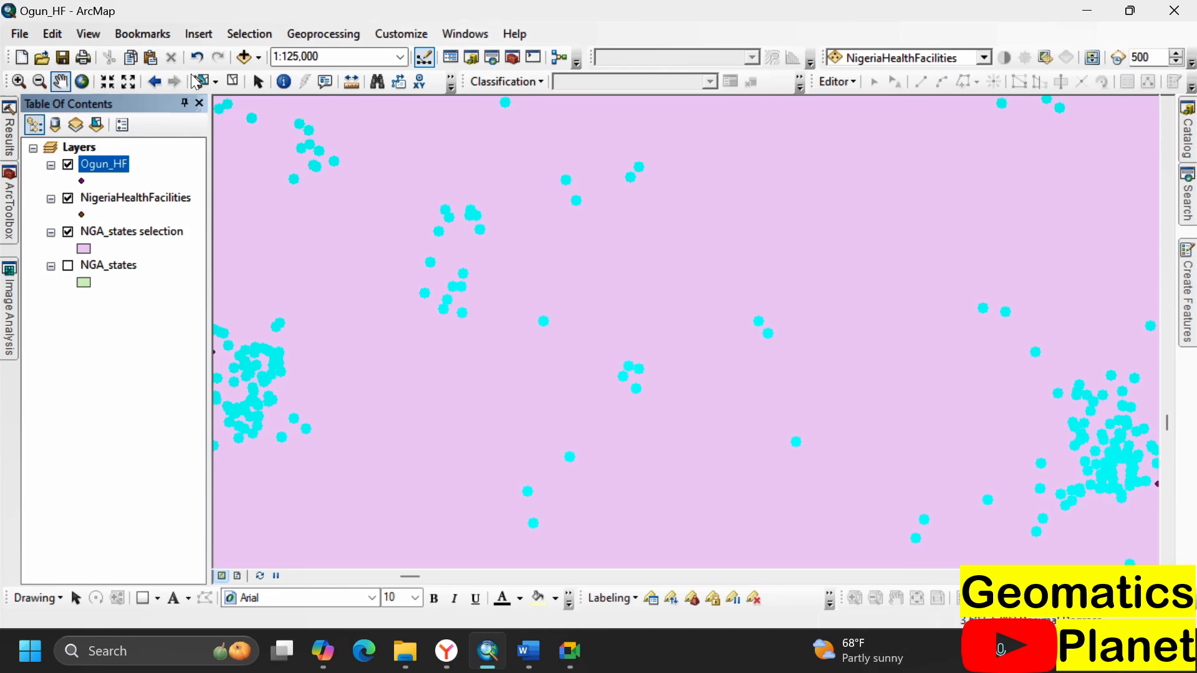
- Clear the selection, hide the NigeriaHealthFacilities layer and leave panning mode
{"action": "left_click", "coordinate": [232, 81]}
{"action": "scroll", "coordinate": [524, 367], "scroll_direction": "up", "scroll_amount": 3}
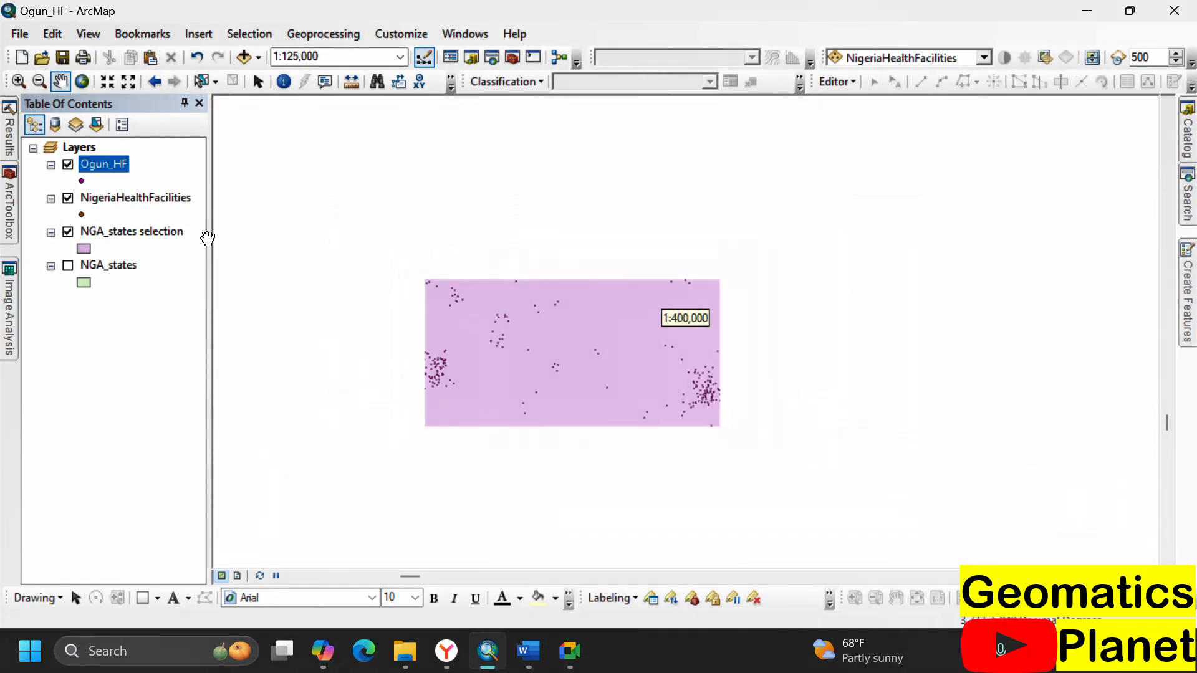
{"action": "scroll", "coordinate": [655, 299], "scroll_direction": "up", "scroll_amount": 2}
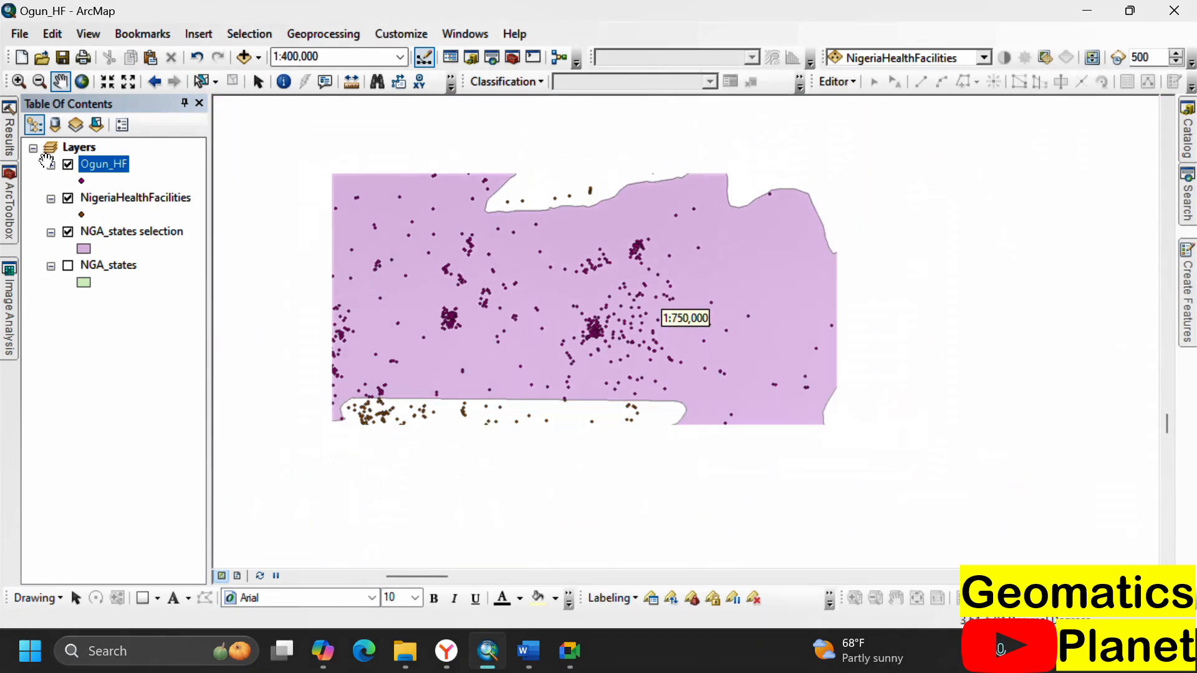
{"action": "left_click", "coordinate": [68, 199]}
{"action": "scroll", "coordinate": [661, 311], "scroll_direction": "up", "scroll_amount": 2}
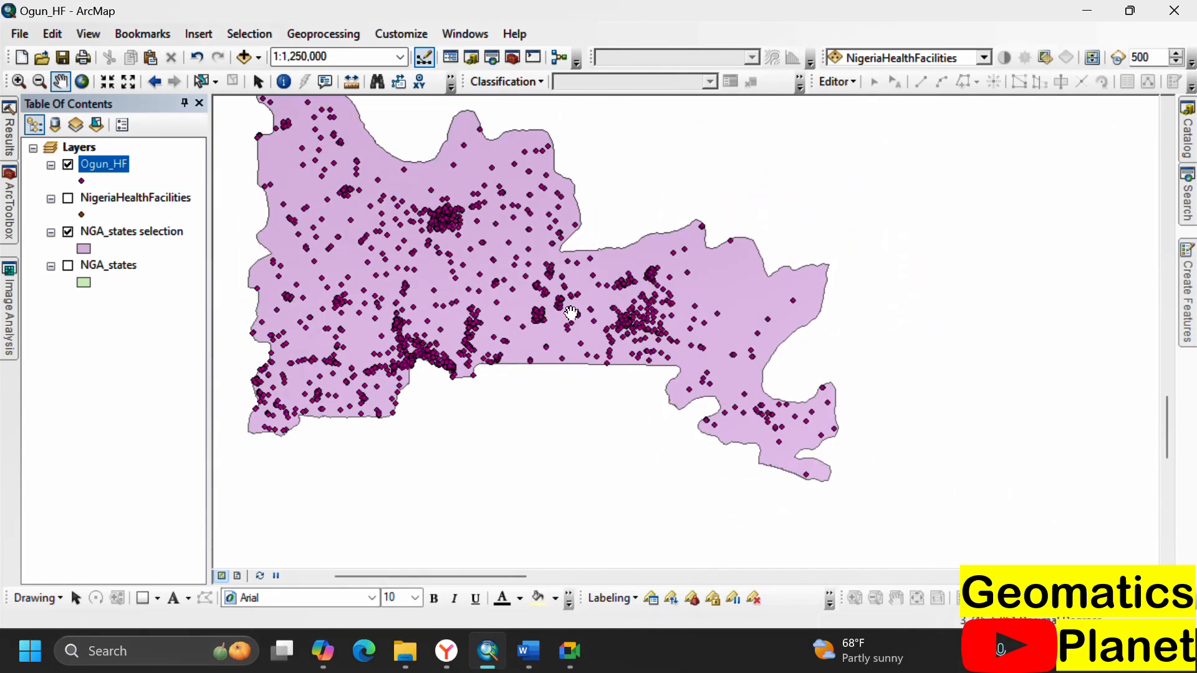
{"action": "scroll", "coordinate": [655, 312], "scroll_direction": "up", "scroll_amount": 1}
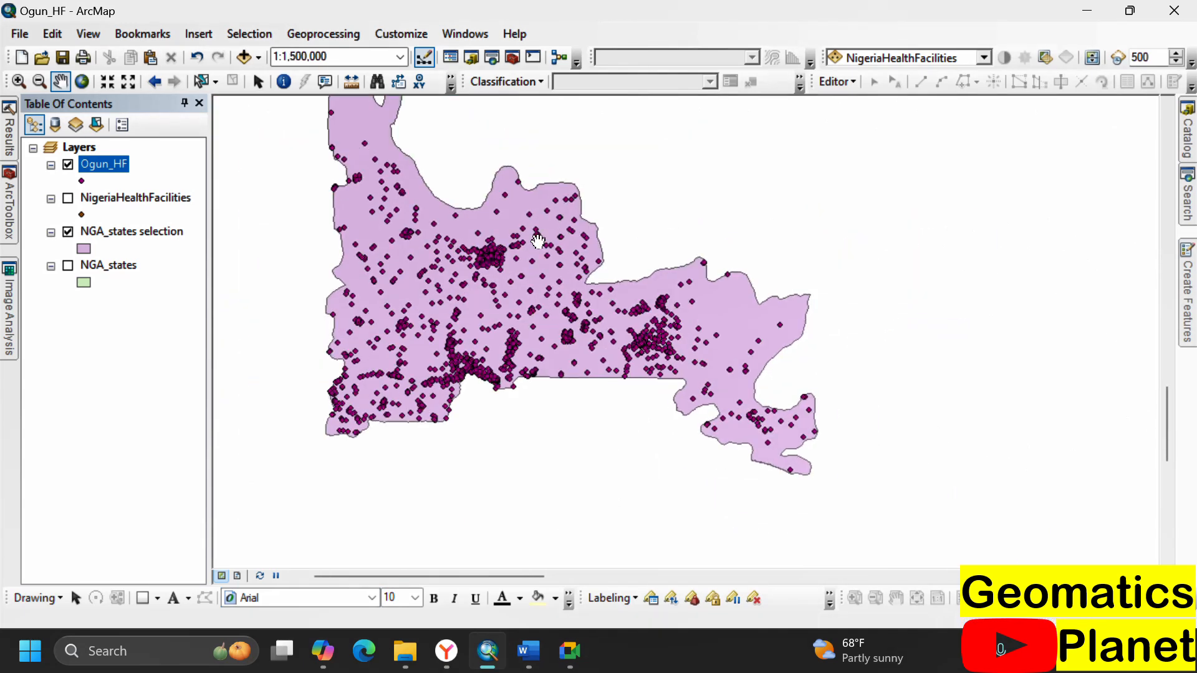
{"action": "scroll", "coordinate": [651, 243], "scroll_direction": "up", "scroll_amount": 2}
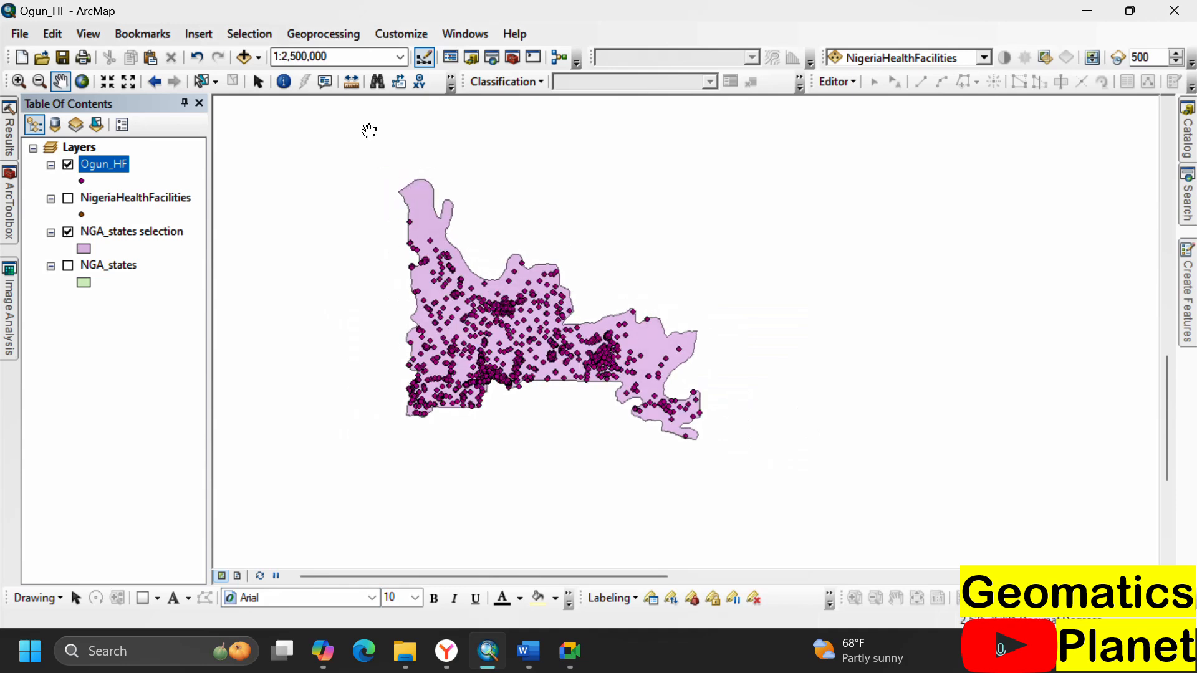
{"action": "left_click", "coordinate": [261, 80]}
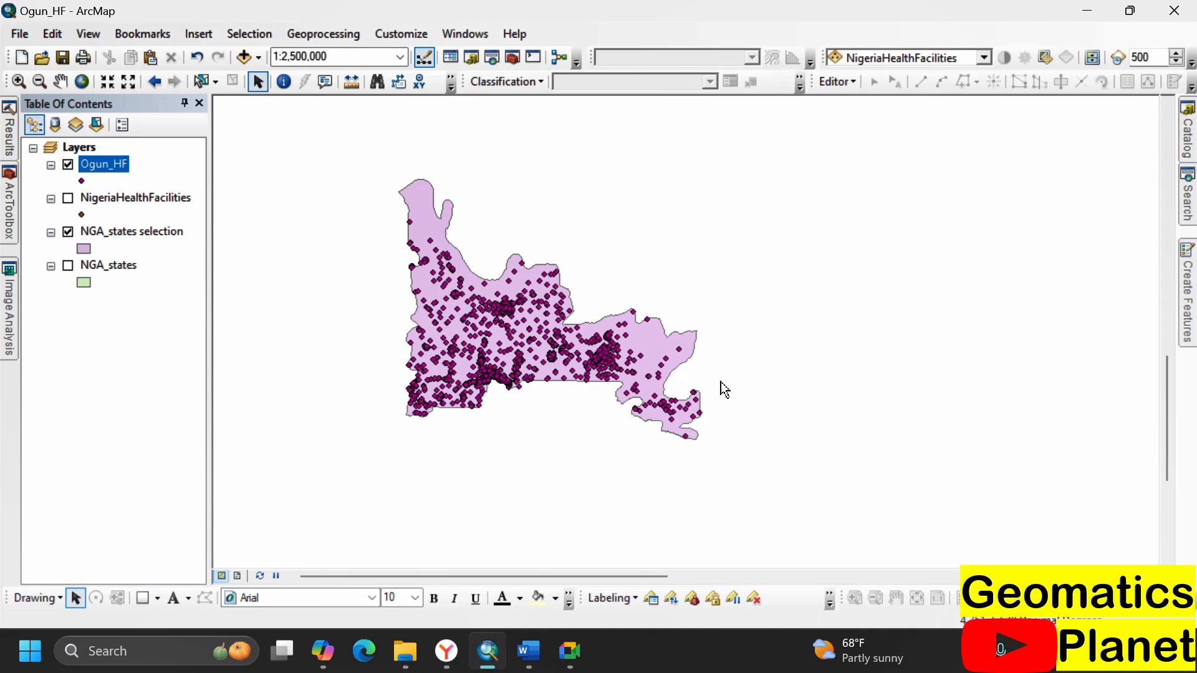
- Search for UMap in a new Yandex tab and open the umap.openstreetmap.fr result
{"action": "left_click", "coordinate": [447, 651]}
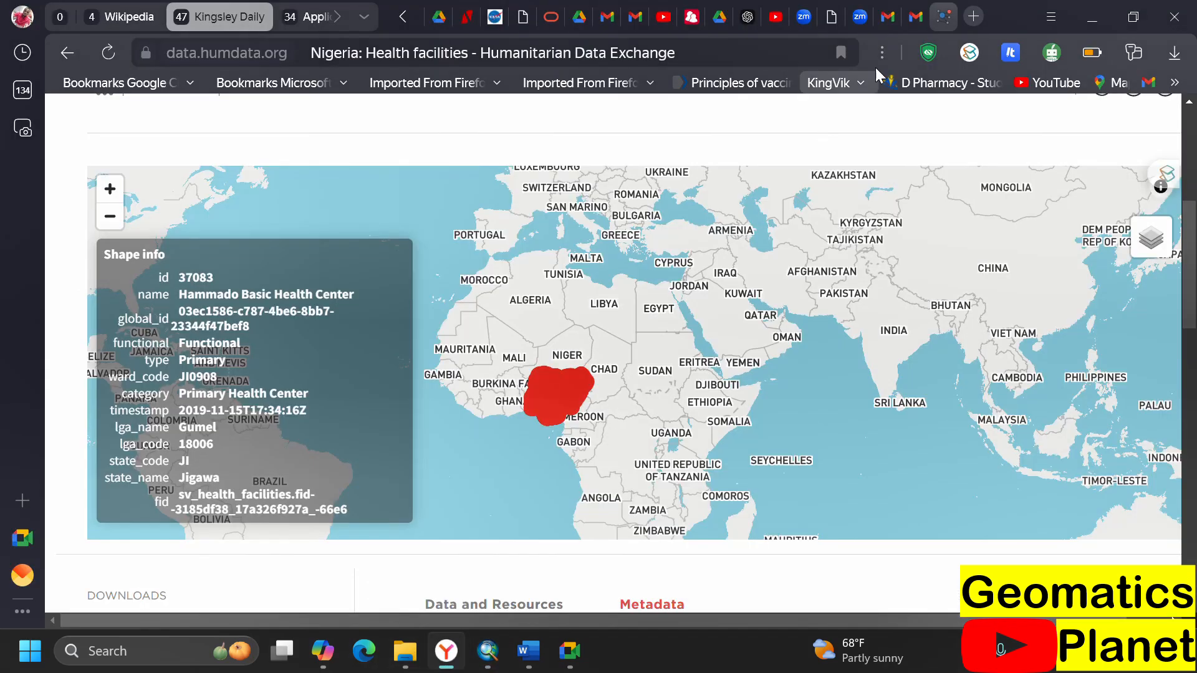
{"action": "left_click", "coordinate": [978, 17]}
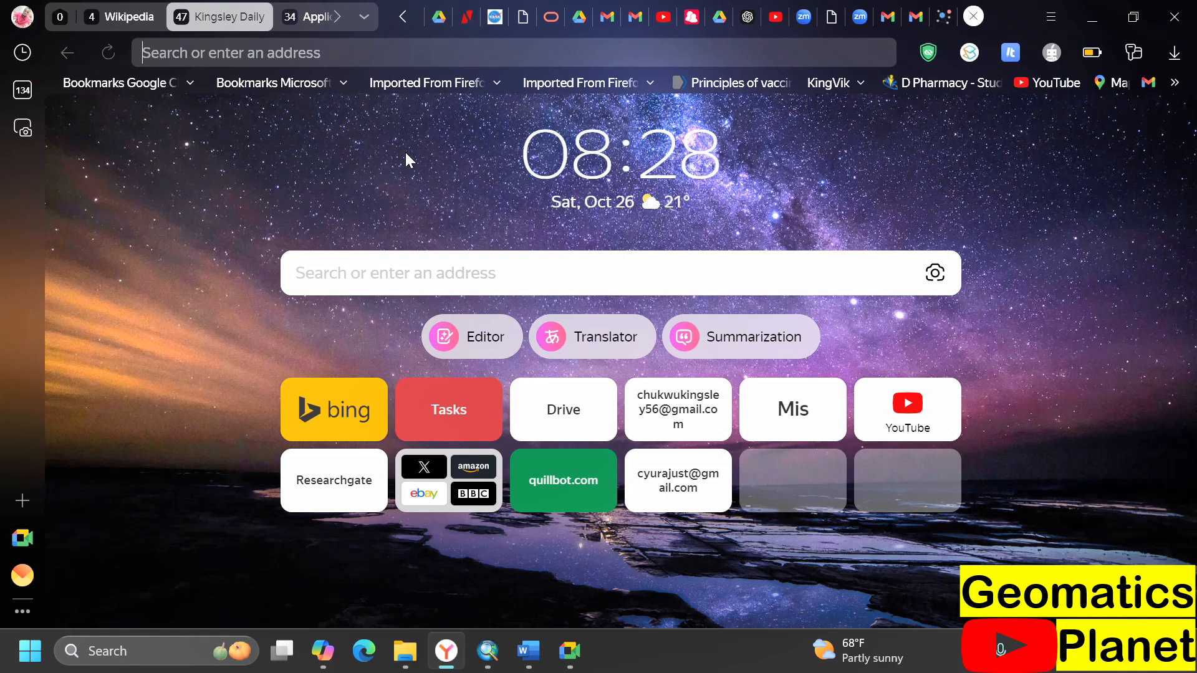
{"action": "type", "text": "UMap"}
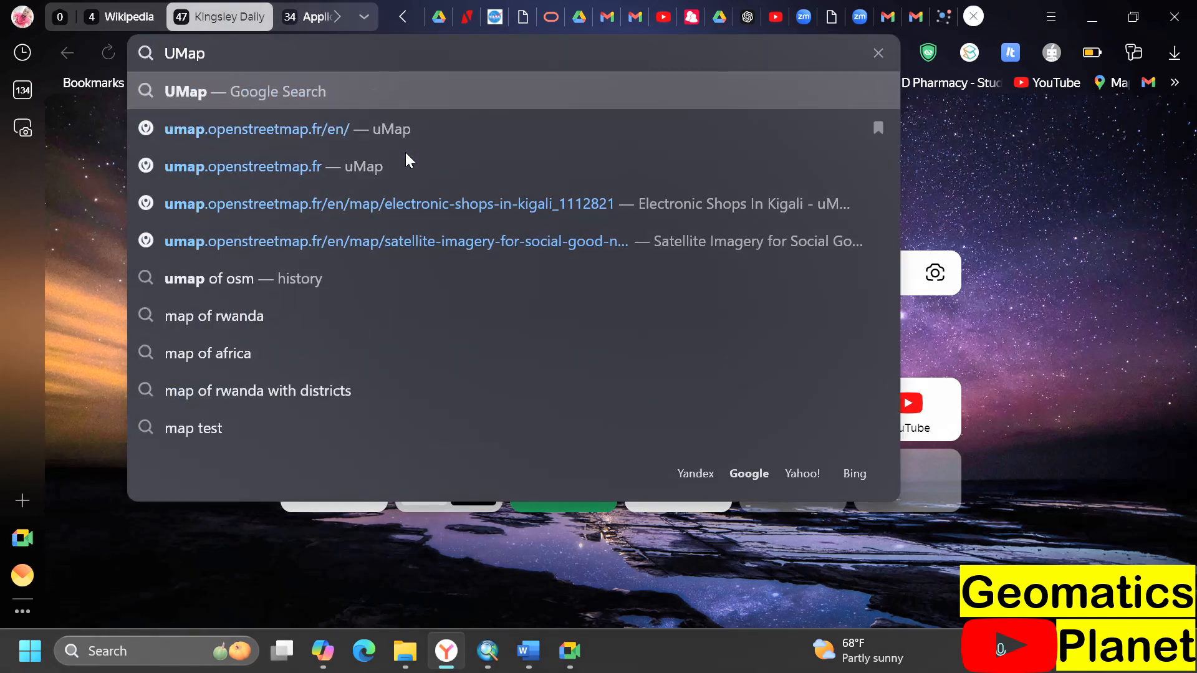
{"action": "key", "text": "Return"}
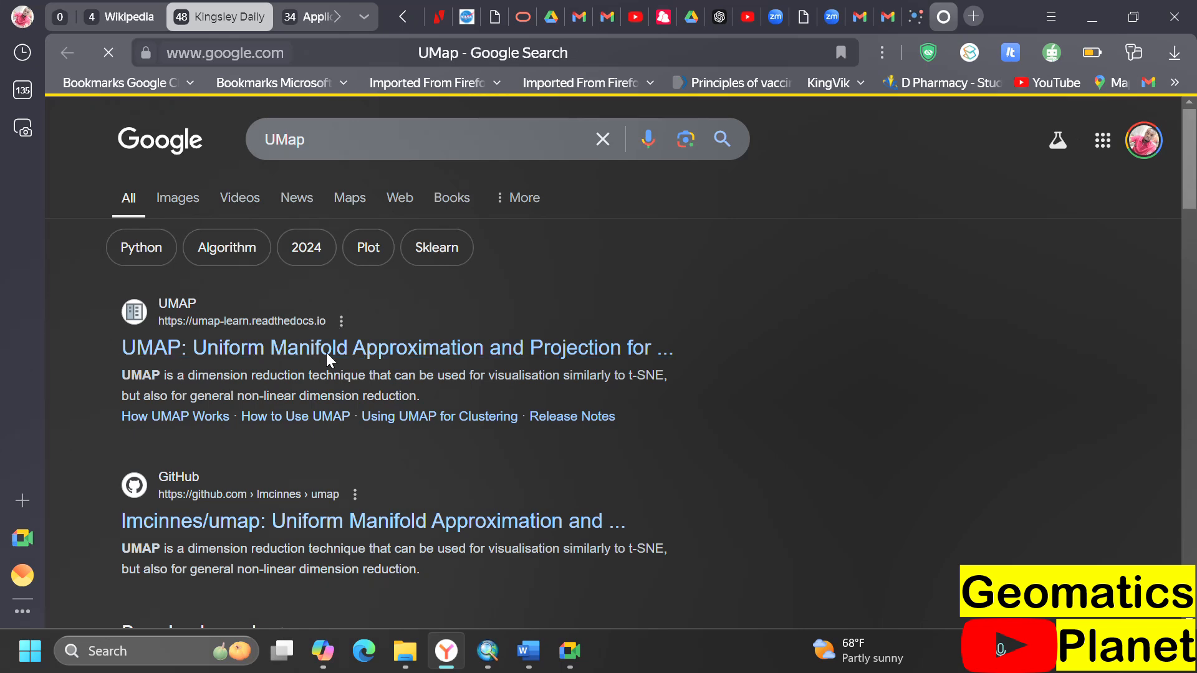
{"action": "scroll", "coordinate": [316, 370], "scroll_direction": "down", "scroll_amount": 5}
{"action": "scroll", "coordinate": [316, 371], "scroll_direction": "down", "scroll_amount": 8}
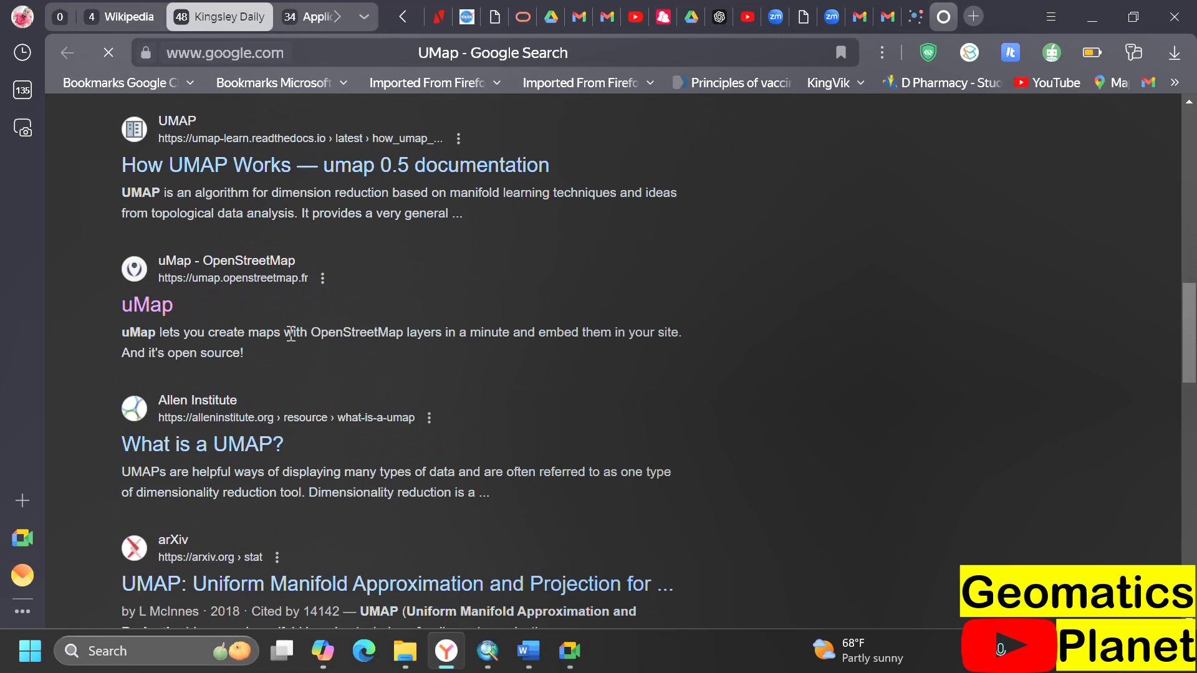
{"action": "left_click", "coordinate": [147, 305]}
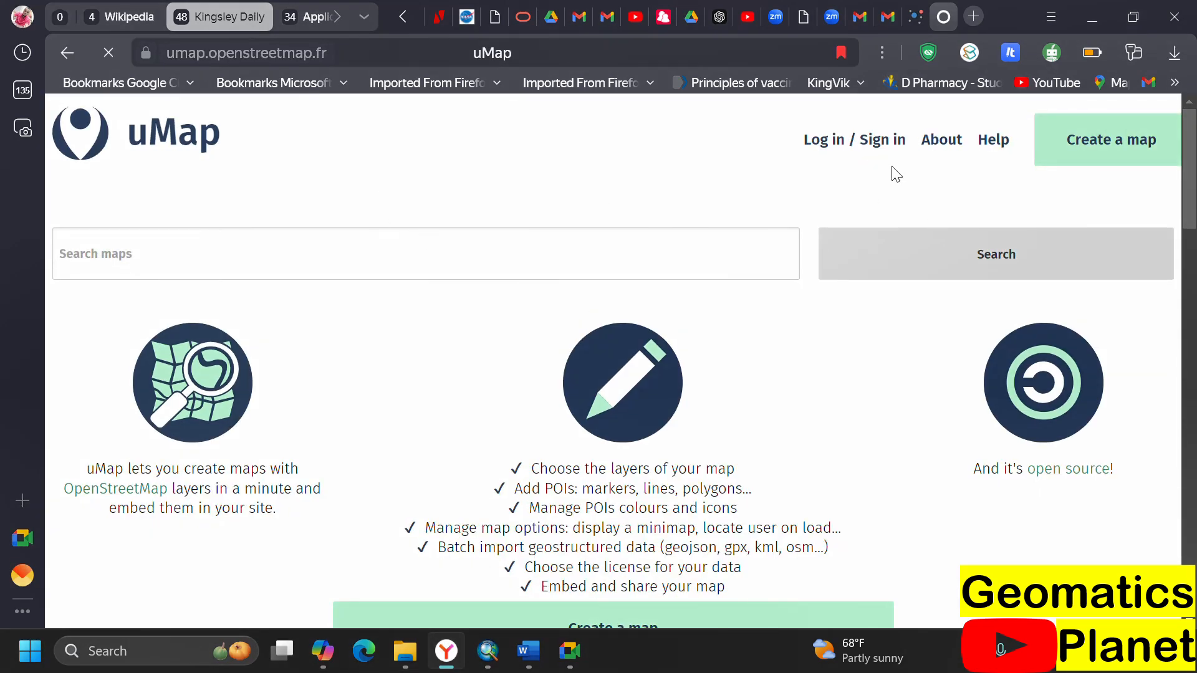
- Log in to uMap with OpenStreetMap and scroll through the 20 saved maps in My Maps
{"action": "left_click", "coordinate": [862, 141]}
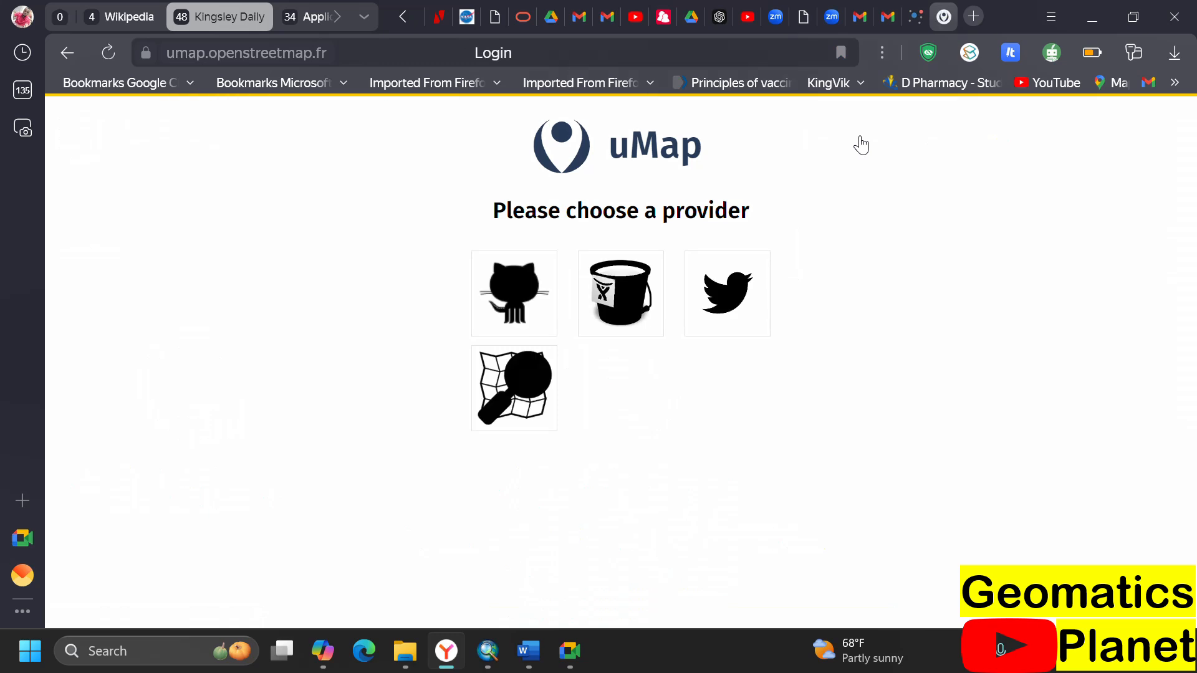
{"action": "left_click", "coordinate": [525, 386]}
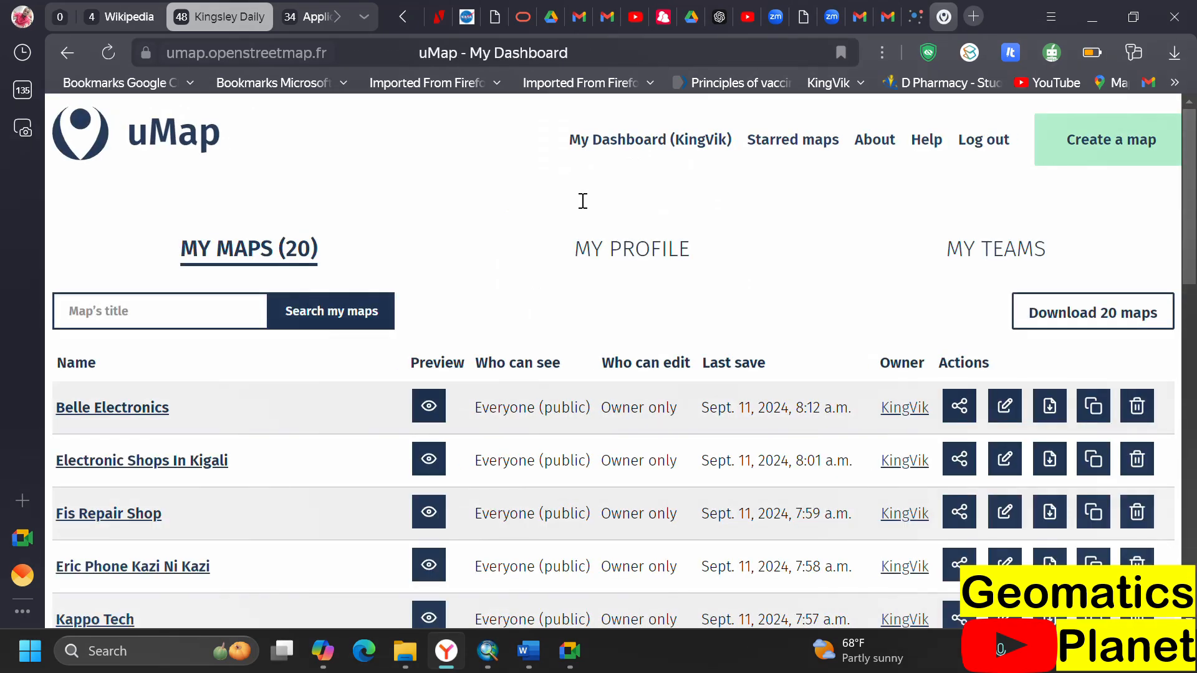
{"action": "scroll", "coordinate": [561, 264], "scroll_direction": "down", "scroll_amount": 15}
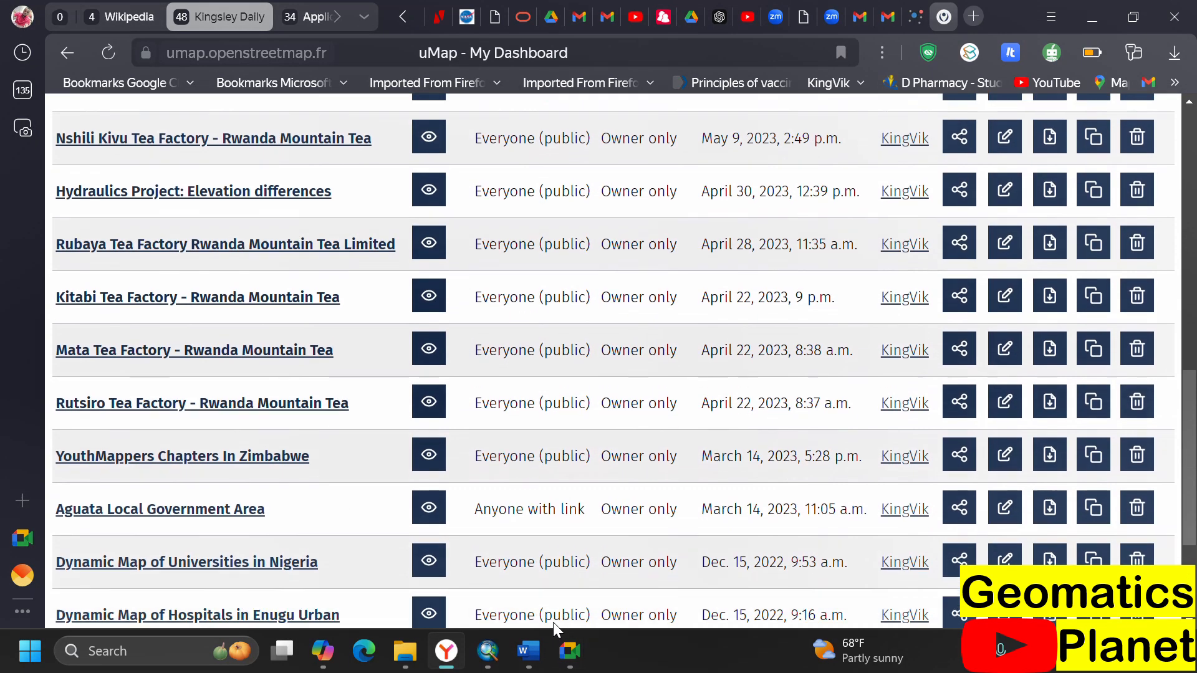
{"action": "scroll", "coordinate": [561, 409], "scroll_direction": "up", "scroll_amount": 15}
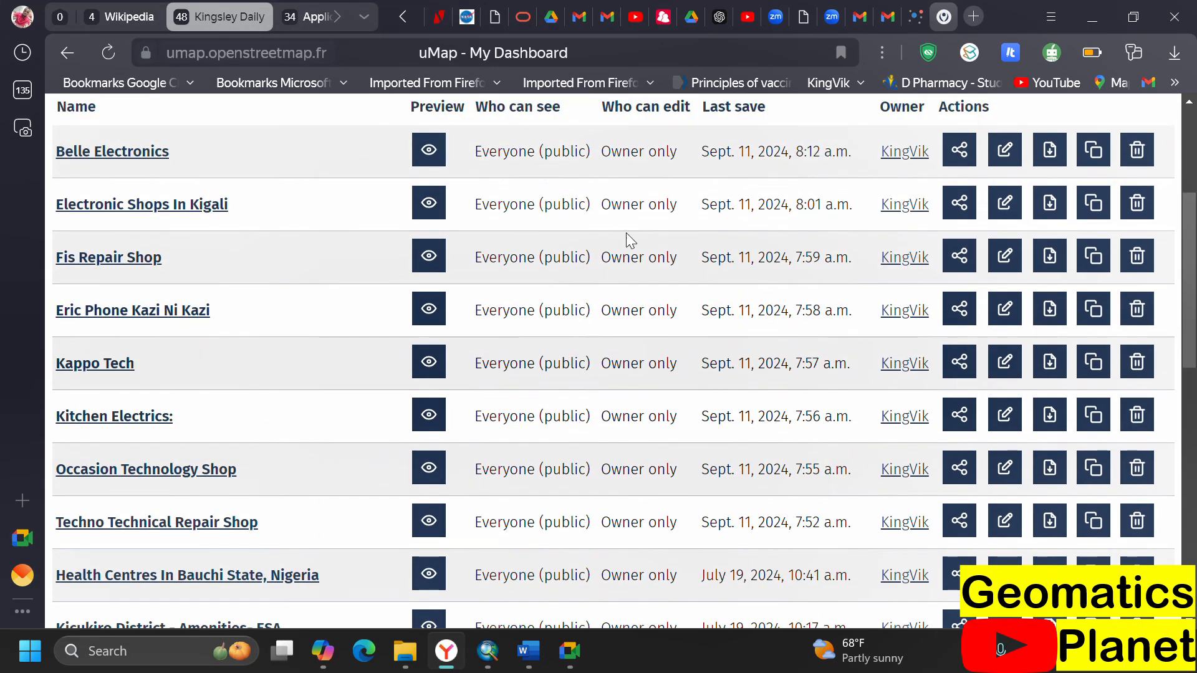
{"action": "scroll", "coordinate": [630, 244], "scroll_direction": "down", "scroll_amount": 6}
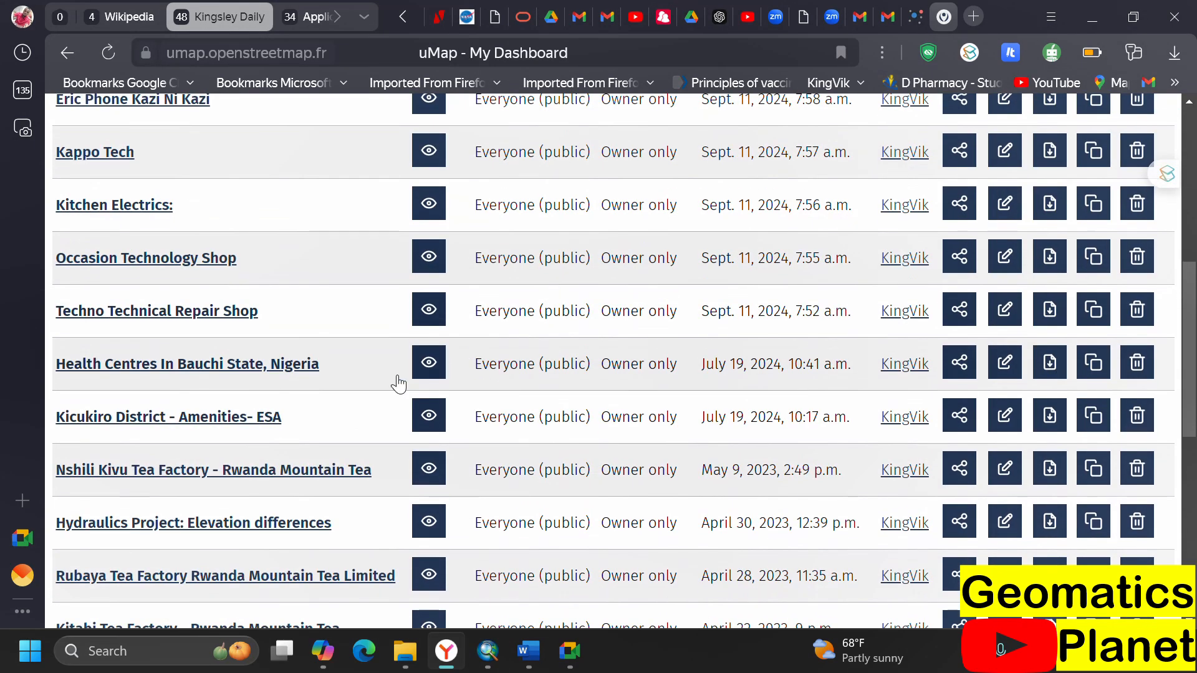
{"action": "scroll", "coordinate": [253, 353], "scroll_direction": "up", "scroll_amount": 6}
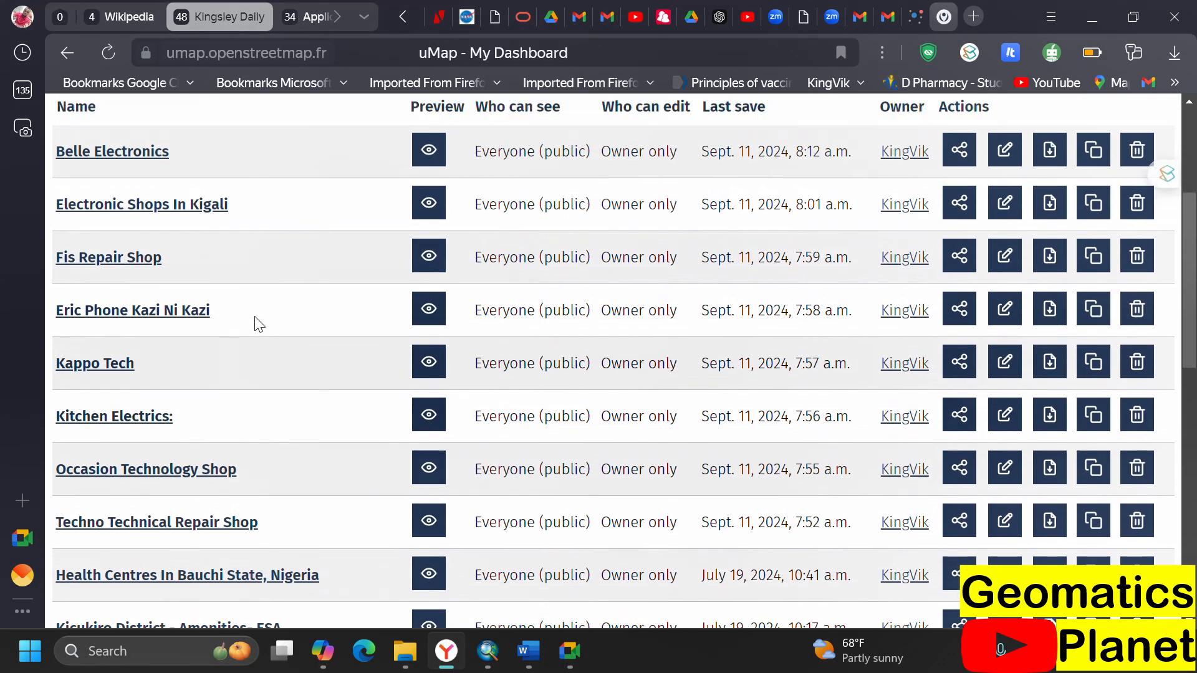
{"action": "scroll", "coordinate": [261, 346], "scroll_direction": "down", "scroll_amount": 2}
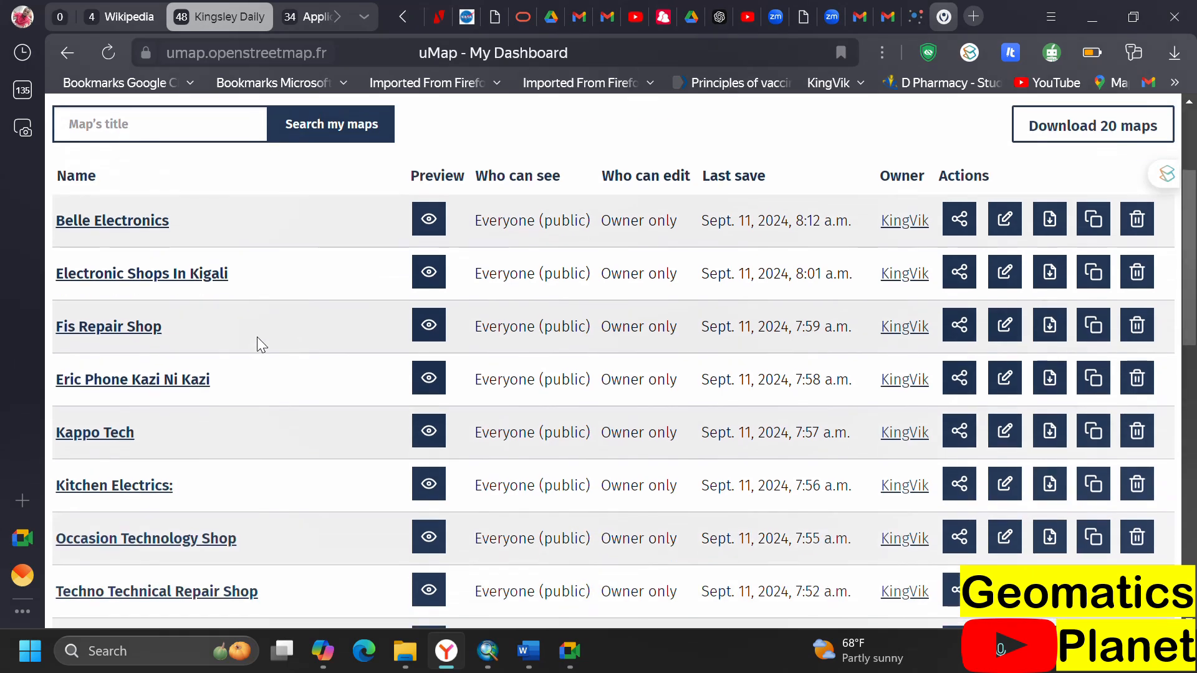
{"action": "scroll", "coordinate": [251, 349], "scroll_direction": "down", "scroll_amount": 3}
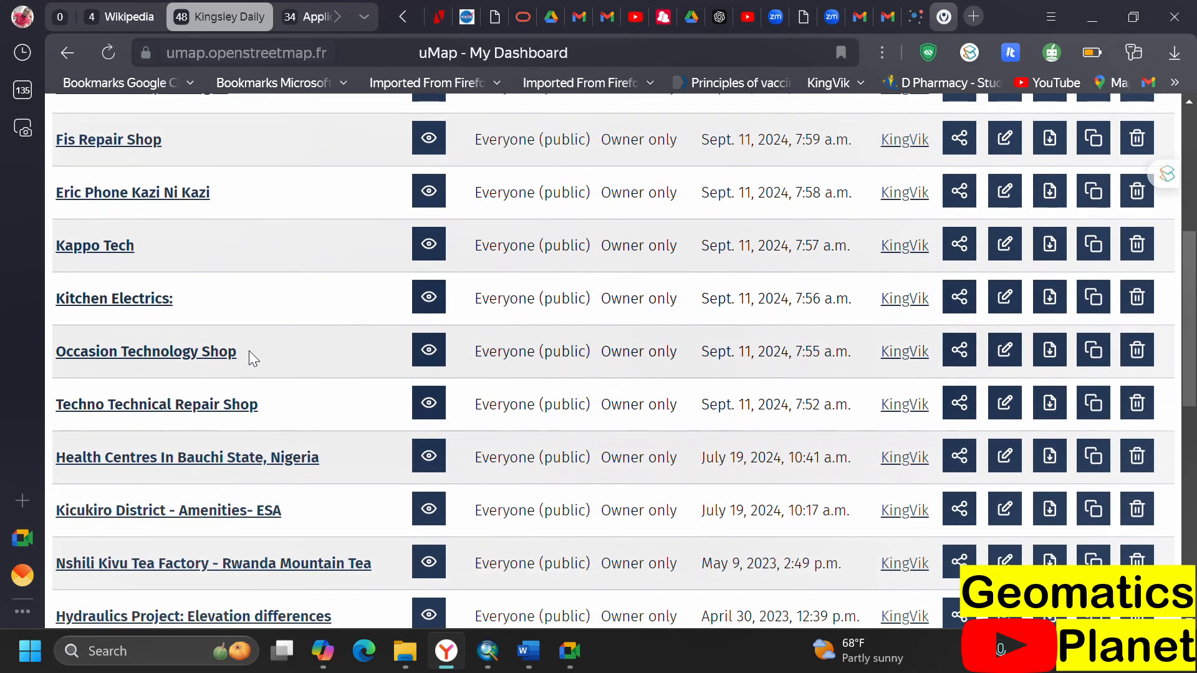
- Open the Health Centres In Bauchi State, Nigeria map and view two facility markers' names
{"action": "left_click", "coordinate": [242, 470]}
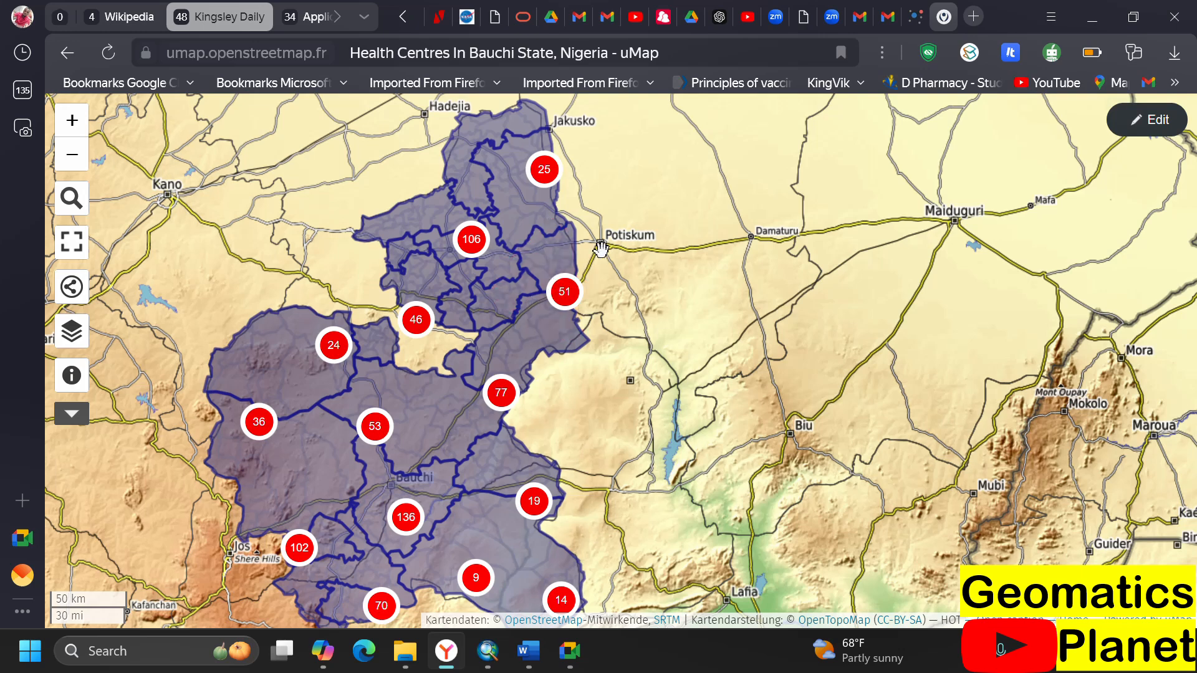
{"action": "scroll", "coordinate": [778, 246], "scroll_direction": "down", "scroll_amount": 1}
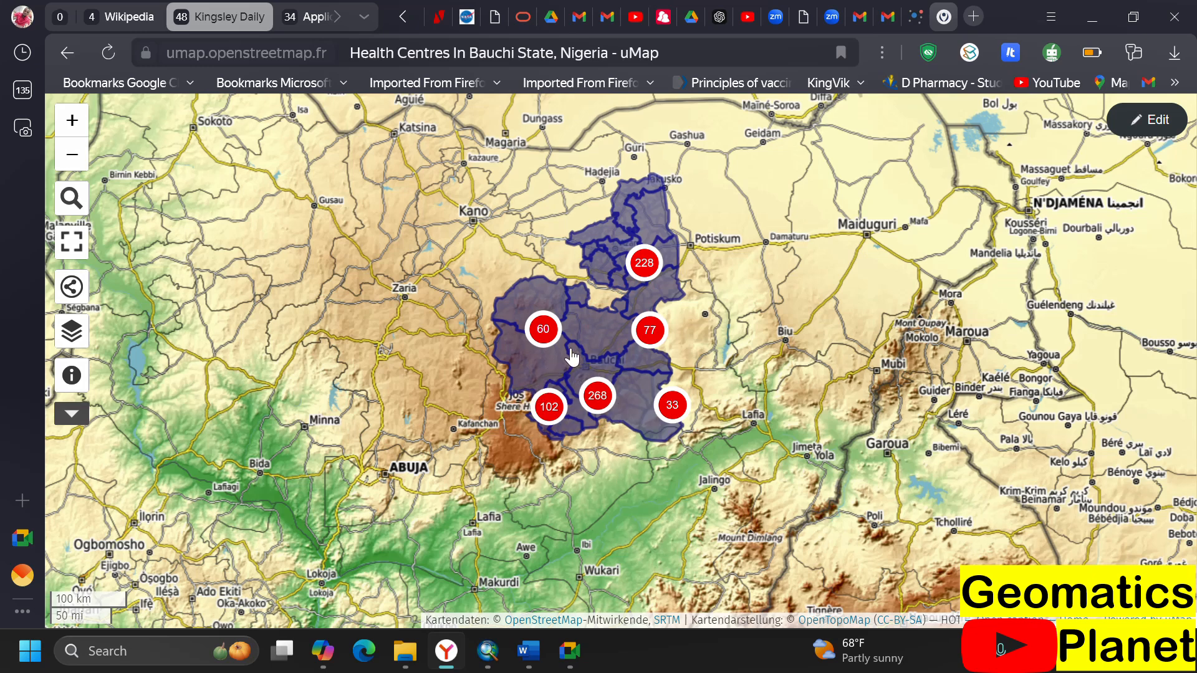
{"action": "scroll", "coordinate": [561, 343], "scroll_direction": "up", "scroll_amount": 3}
{"action": "scroll", "coordinate": [499, 310], "scroll_direction": "up", "scroll_amount": 3}
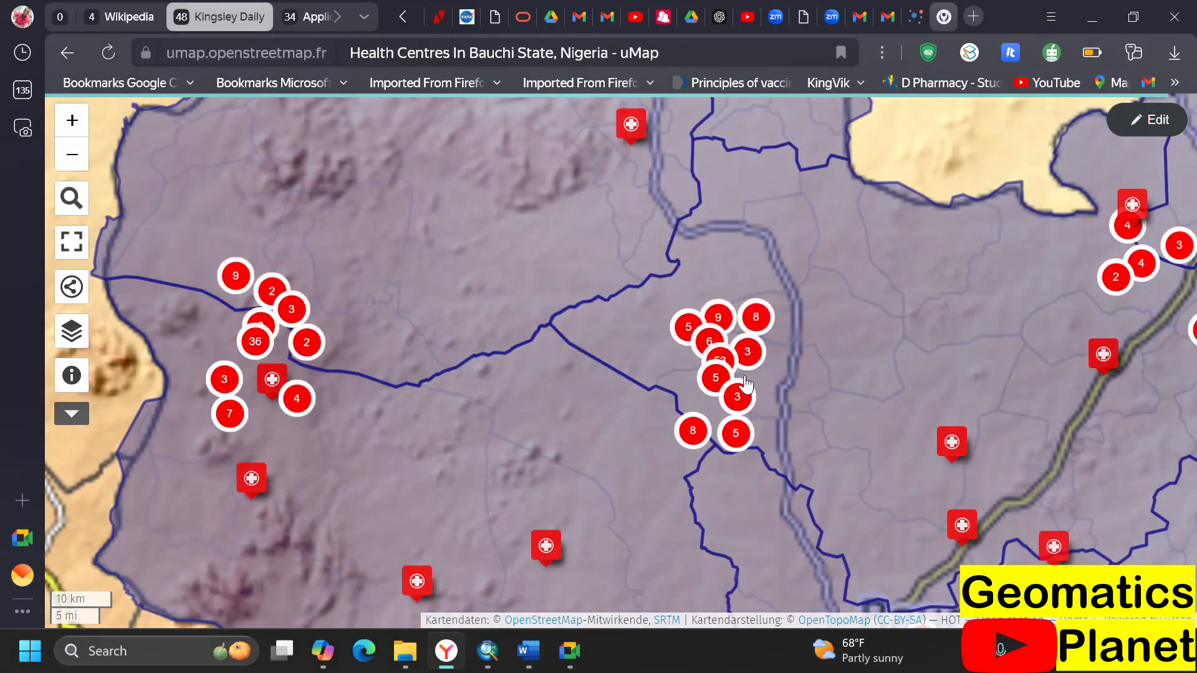
{"action": "scroll", "coordinate": [843, 243], "scroll_direction": "up", "scroll_amount": 1}
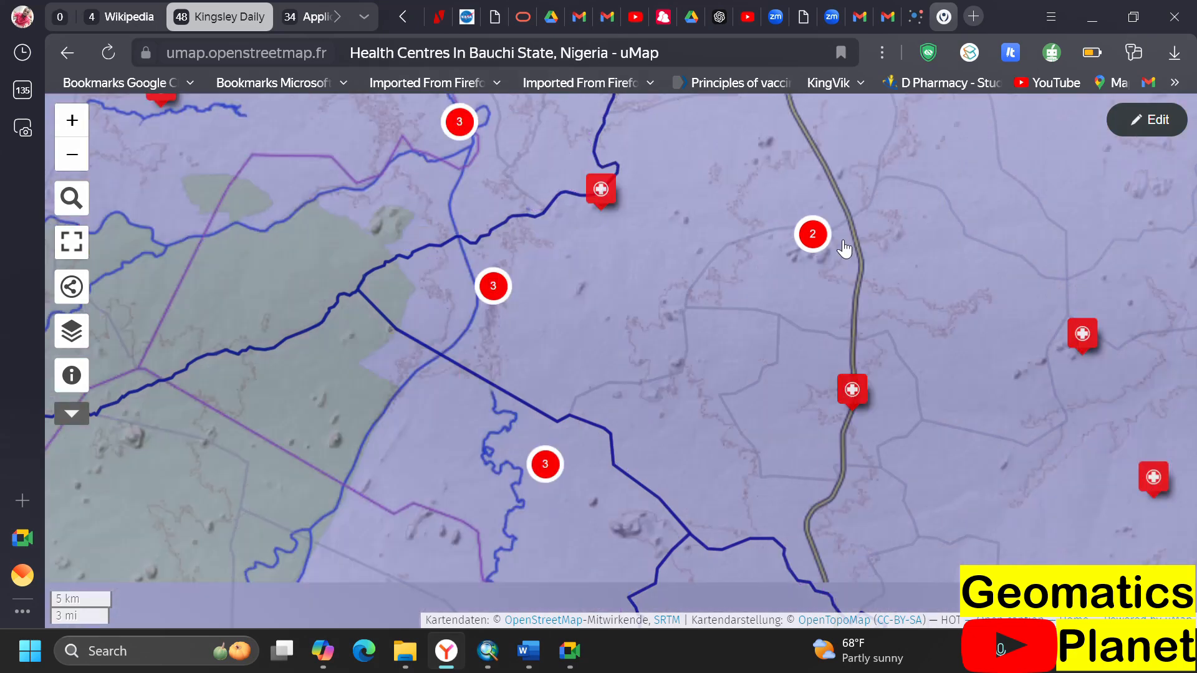
{"action": "left_click", "coordinate": [788, 237]}
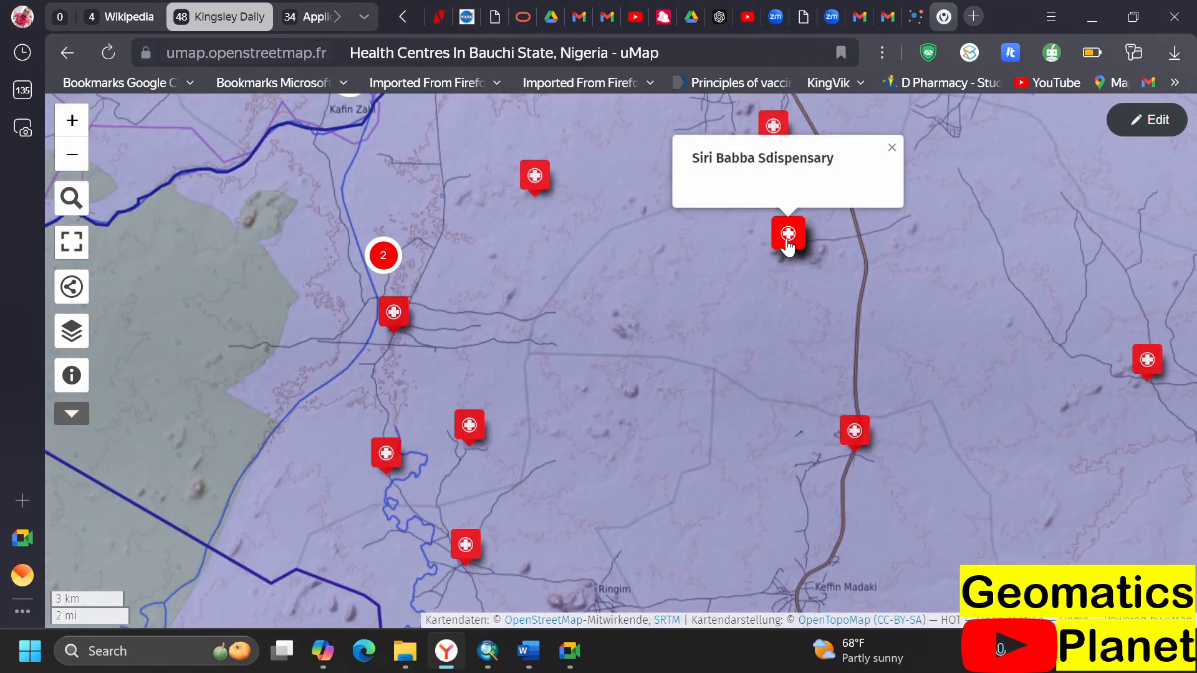
{"action": "left_click", "coordinate": [534, 176]}
- Zoom and pan the map, then open the data browser listing its three layers
{"action": "double_click", "coordinate": [426, 314]}
{"action": "left_click_drag", "start_coordinate": [426, 314], "coordinate": [588, 451]}
{"action": "scroll", "coordinate": [484, 312], "scroll_direction": "down", "scroll_amount": 2}
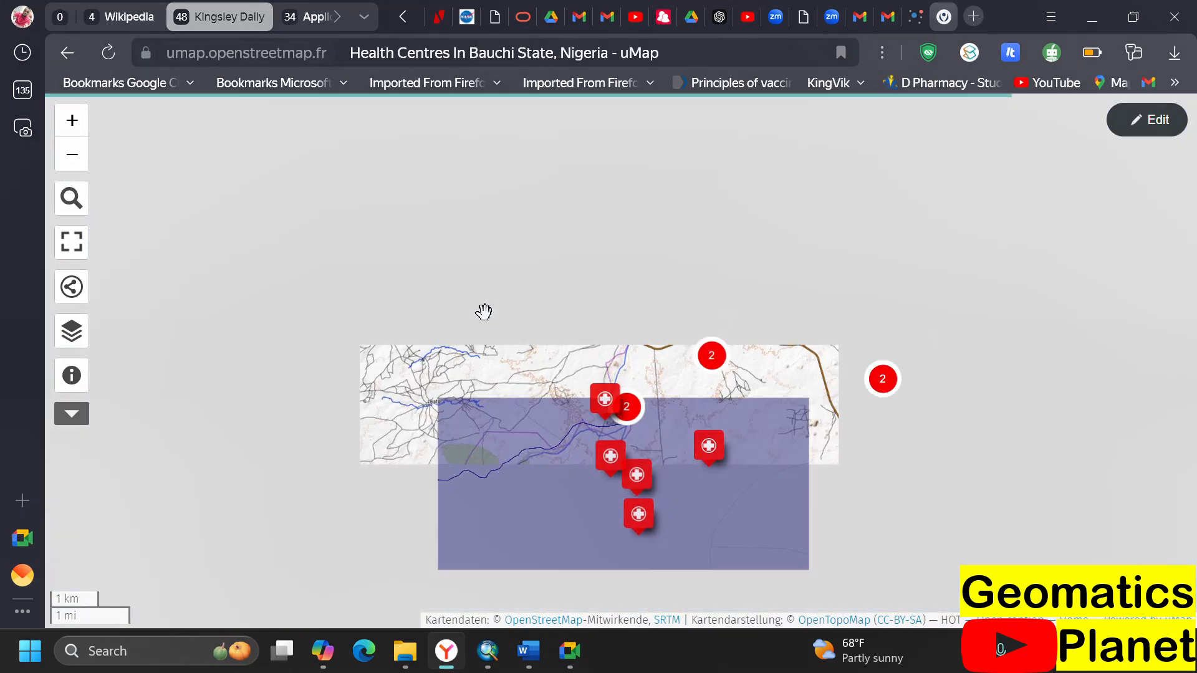
{"action": "left_click", "coordinate": [72, 331]}
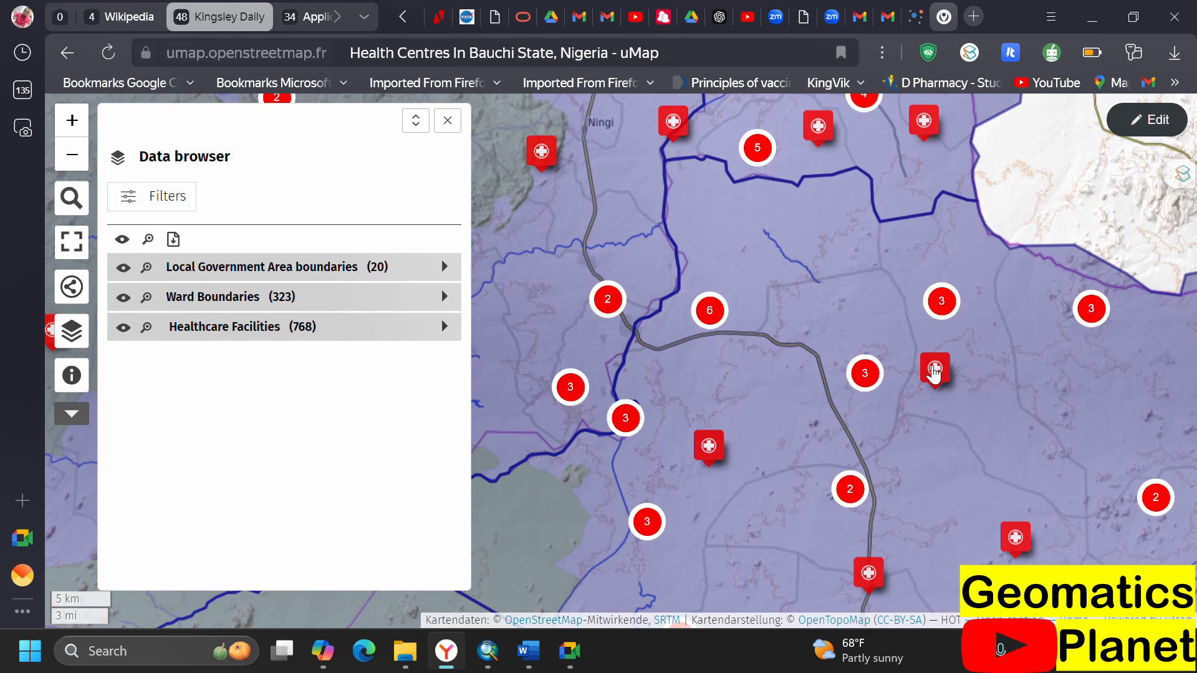
- Show a nearby facility marker's name and zoom around it
{"action": "left_click", "coordinate": [935, 369]}
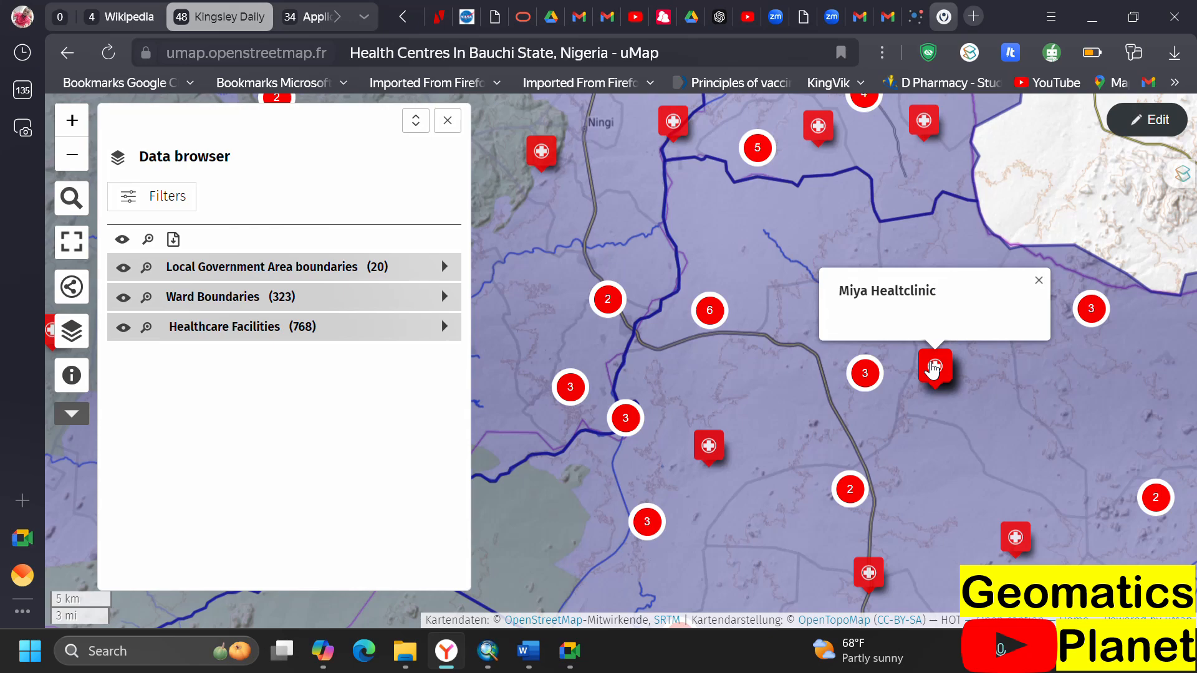
{"action": "scroll", "coordinate": [924, 372], "scroll_direction": "up", "scroll_amount": 1}
{"action": "scroll", "coordinate": [802, 374], "scroll_direction": "up", "scroll_amount": 1}
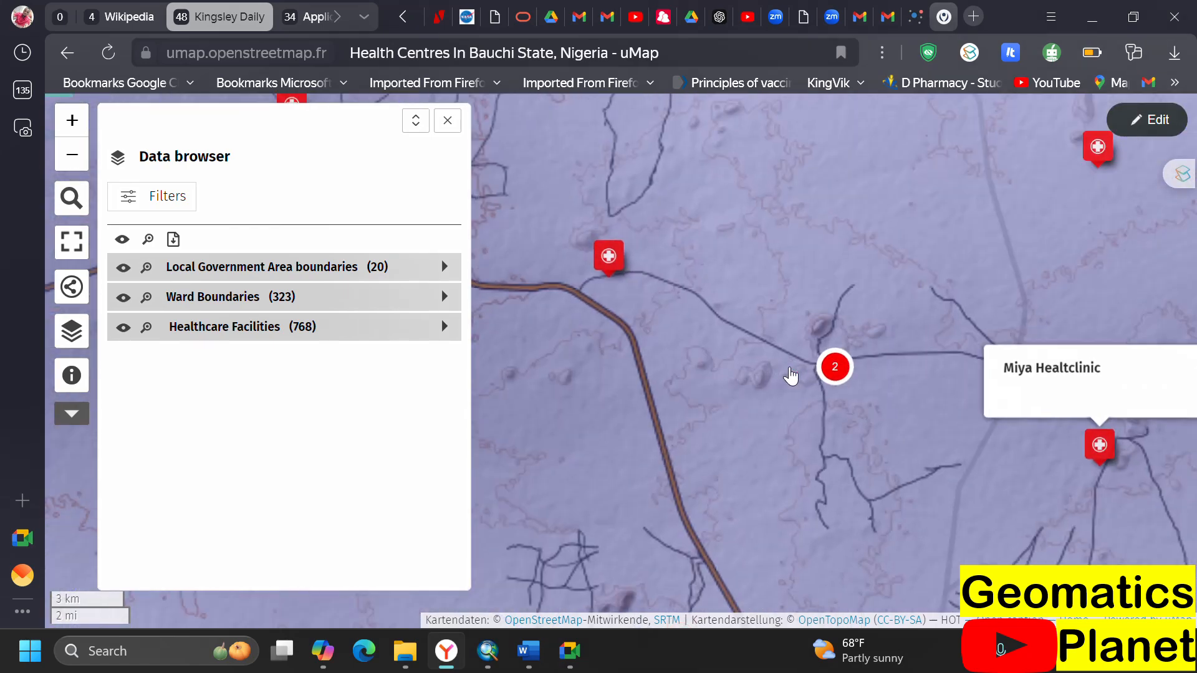
{"action": "scroll", "coordinate": [836, 365], "scroll_direction": "up", "scroll_amount": 3}
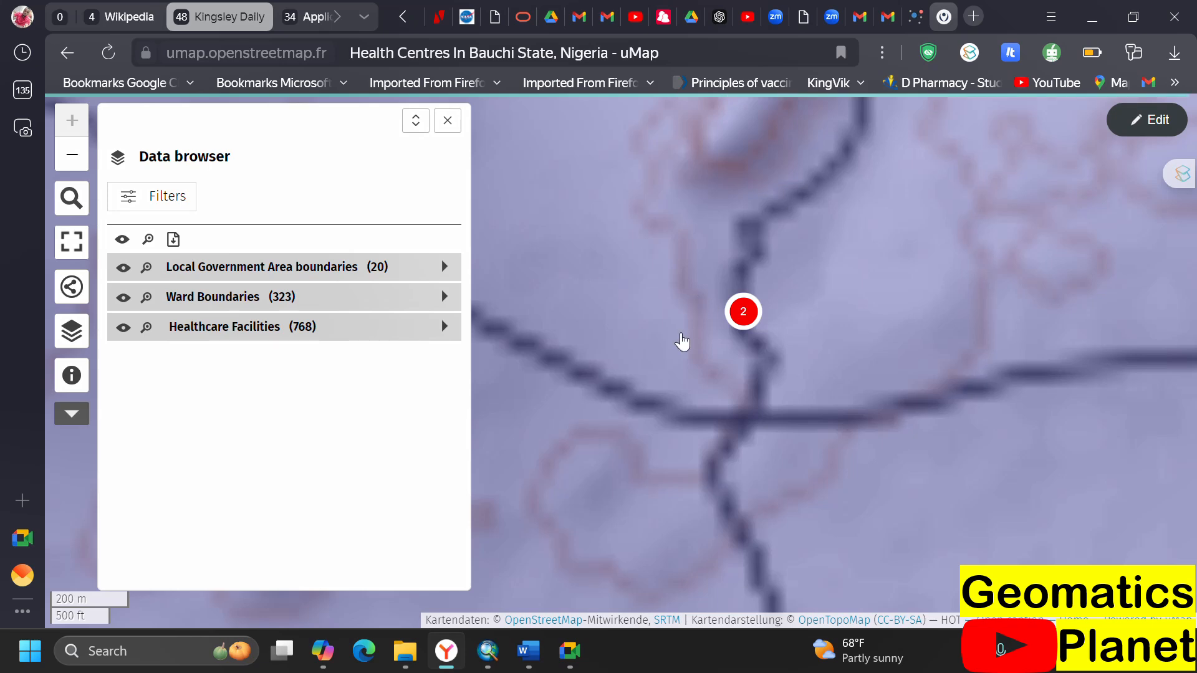
{"action": "scroll", "coordinate": [729, 305], "scroll_direction": "down", "scroll_amount": 3}
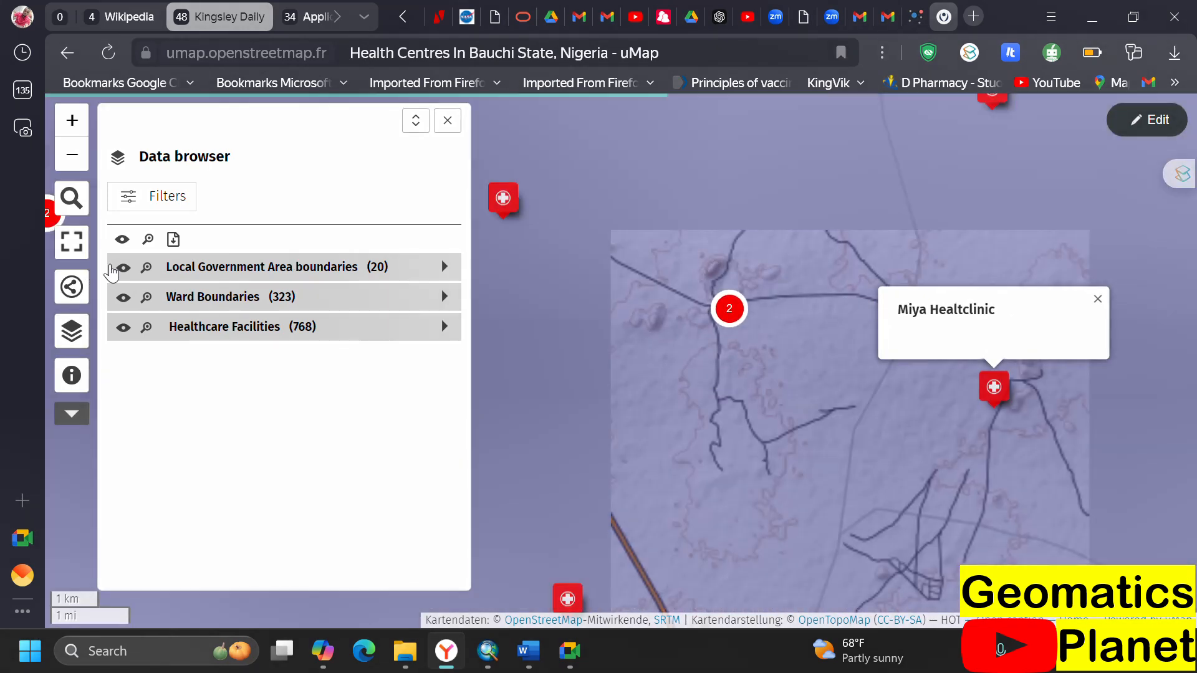
- Hide the Local Government Area and Ward Boundaries layers, keeping Healthcare Facilities visible
{"action": "left_click", "coordinate": [123, 268]}
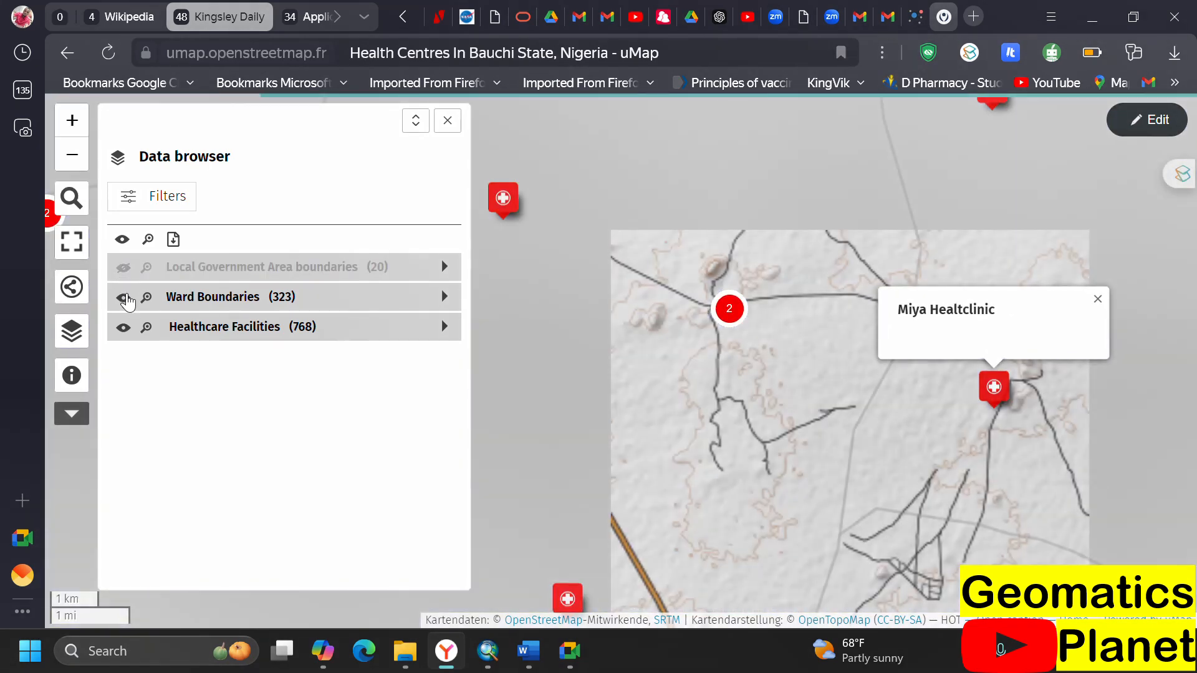
{"action": "left_click", "coordinate": [124, 297]}
{"action": "left_click", "coordinate": [123, 328]}
{"action": "left_click", "coordinate": [124, 328]}
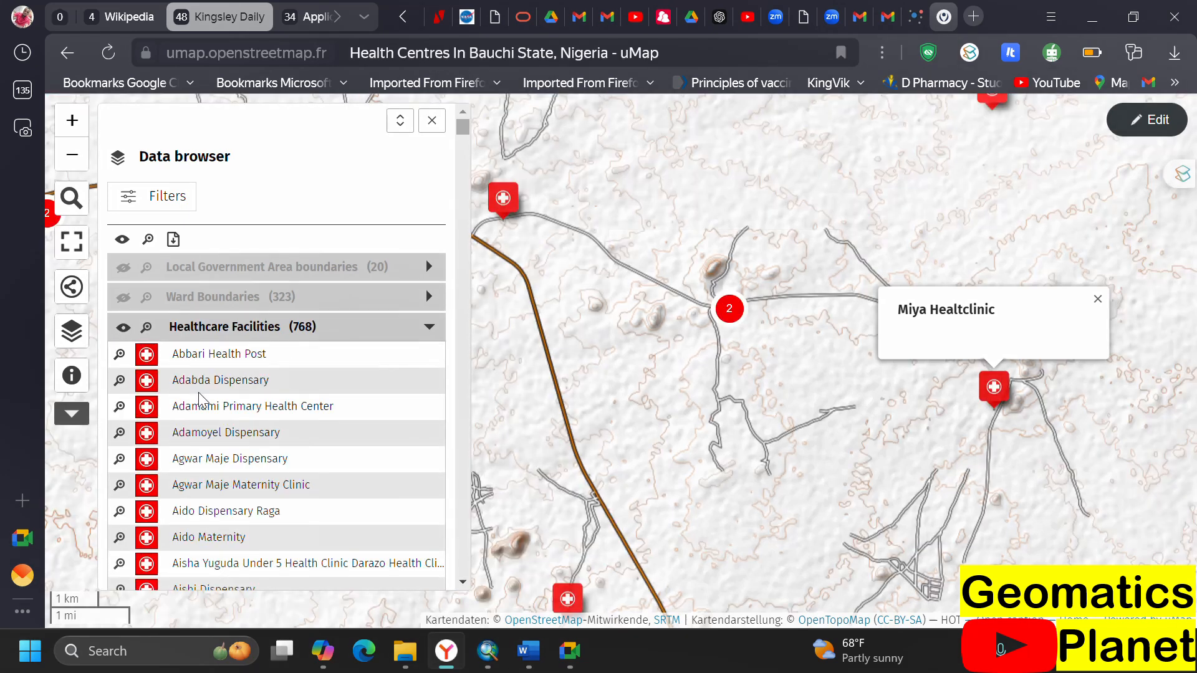
{"action": "scroll", "coordinate": [205, 400], "scroll_direction": "down", "scroll_amount": 5}
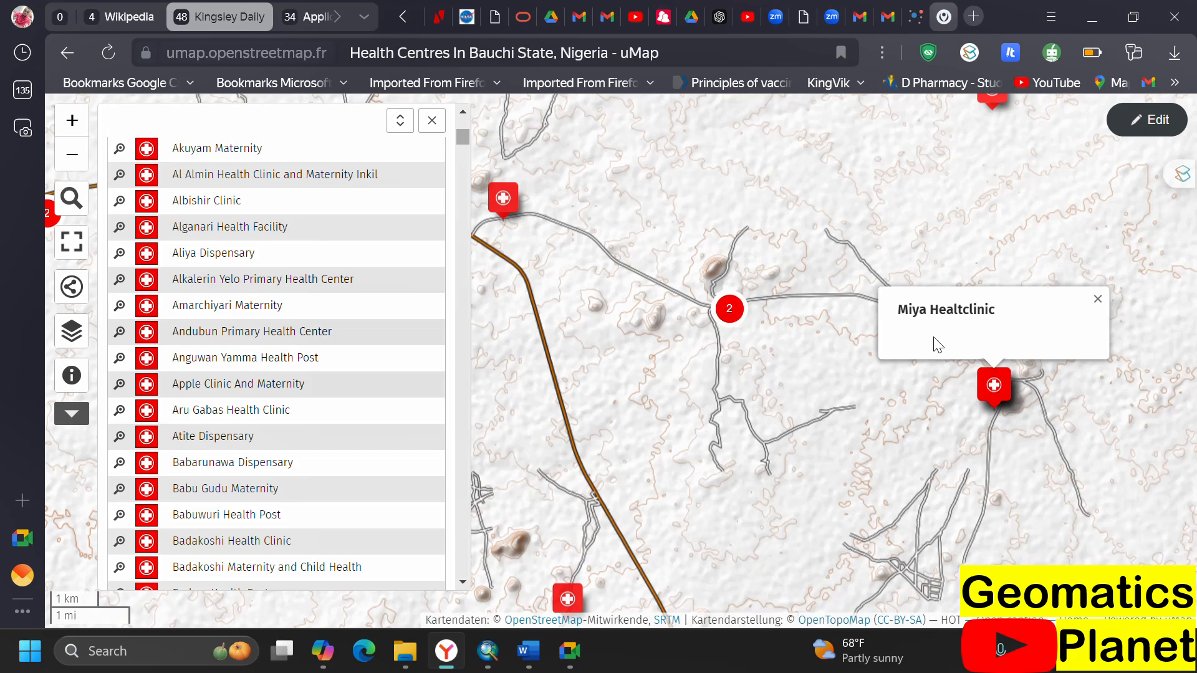
{"action": "double_click", "coordinate": [670, 323]}
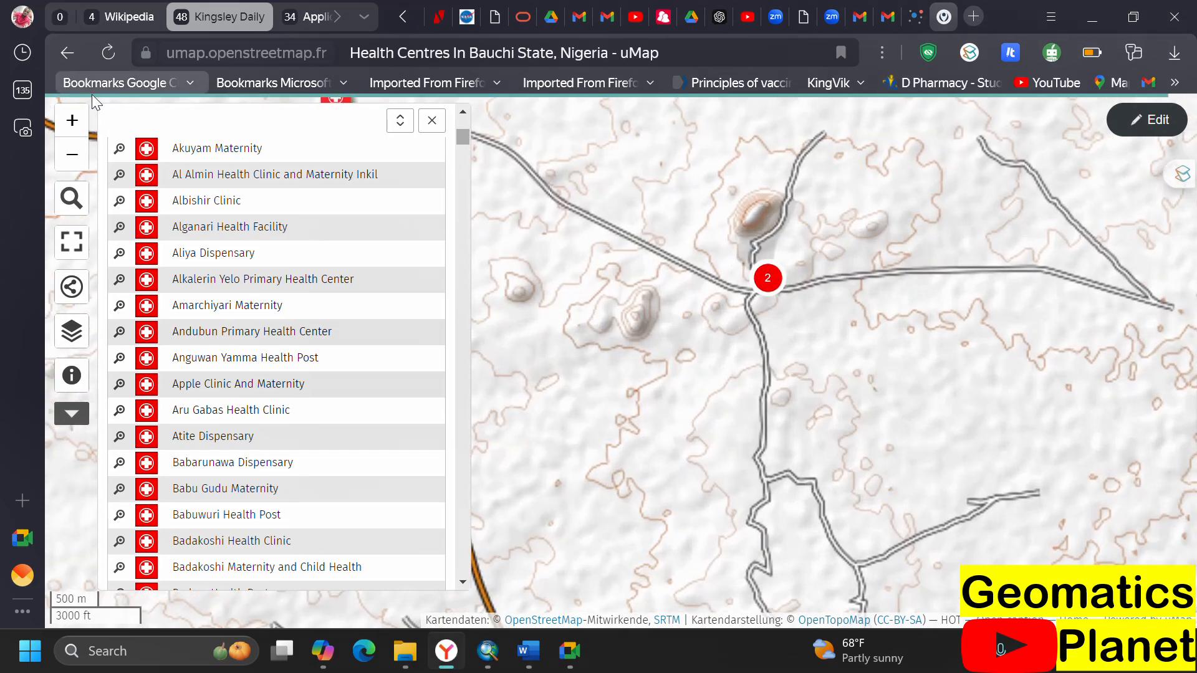
- Go back to the dashboard and create a new map
{"action": "left_click", "coordinate": [66, 53]}
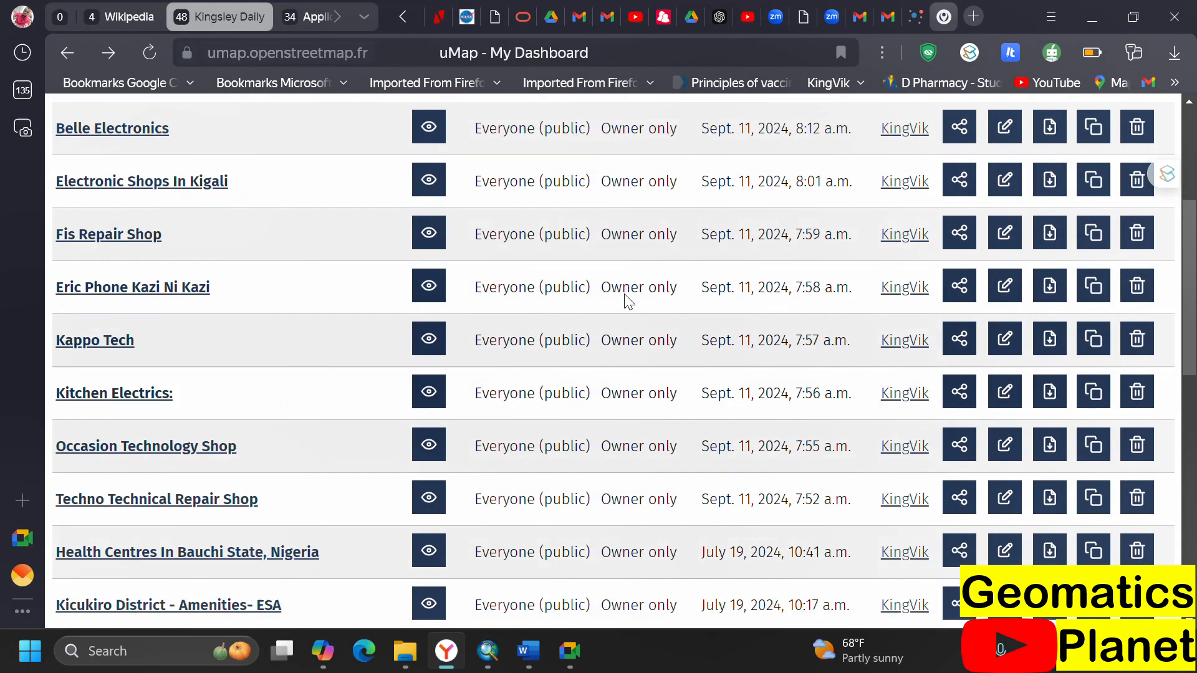
{"action": "scroll", "coordinate": [629, 303], "scroll_direction": "up", "scroll_amount": 5}
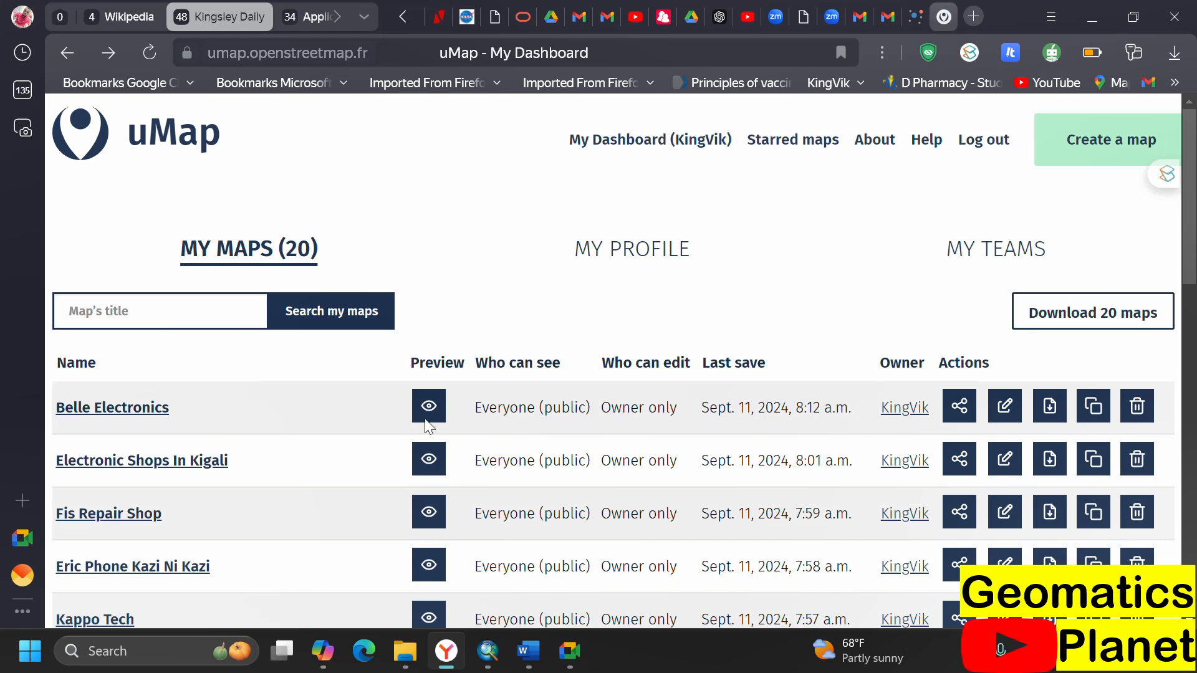
{"action": "left_click", "coordinate": [1079, 151]}
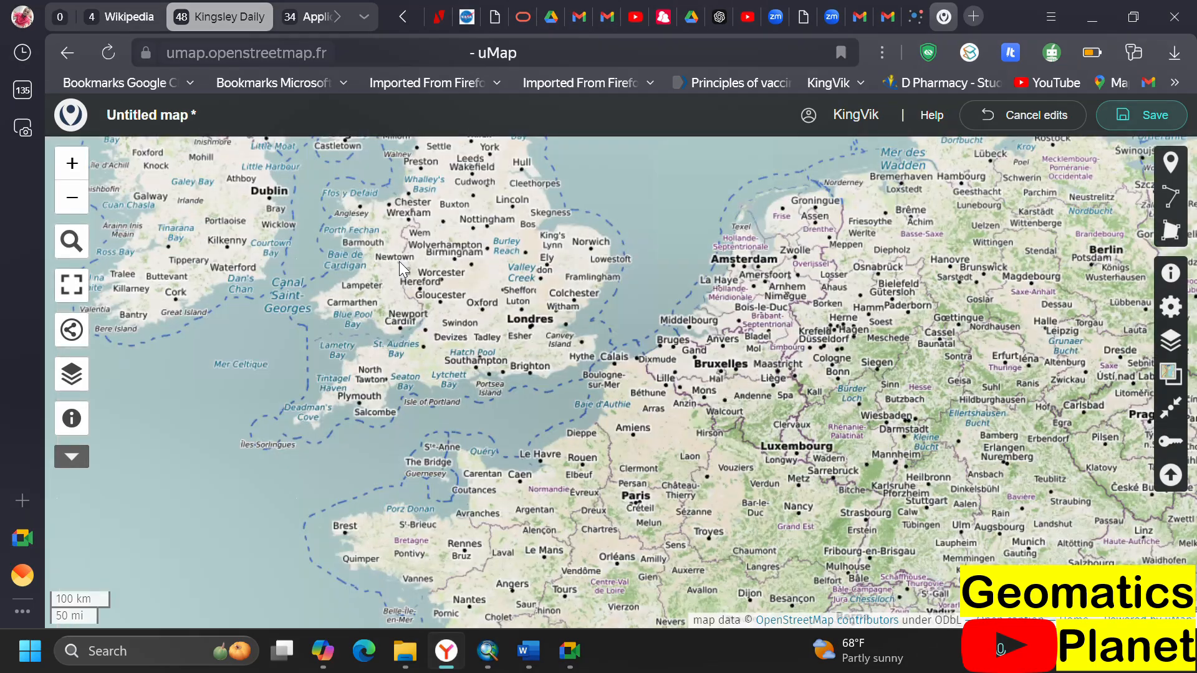
- Zoom and pan the new map to the Abeokuta–Lagos area of south-west Nigeria
{"action": "scroll", "coordinate": [441, 237], "scroll_direction": "down", "scroll_amount": 1}
{"action": "scroll", "coordinate": [442, 237], "scroll_direction": "down", "scroll_amount": 1}
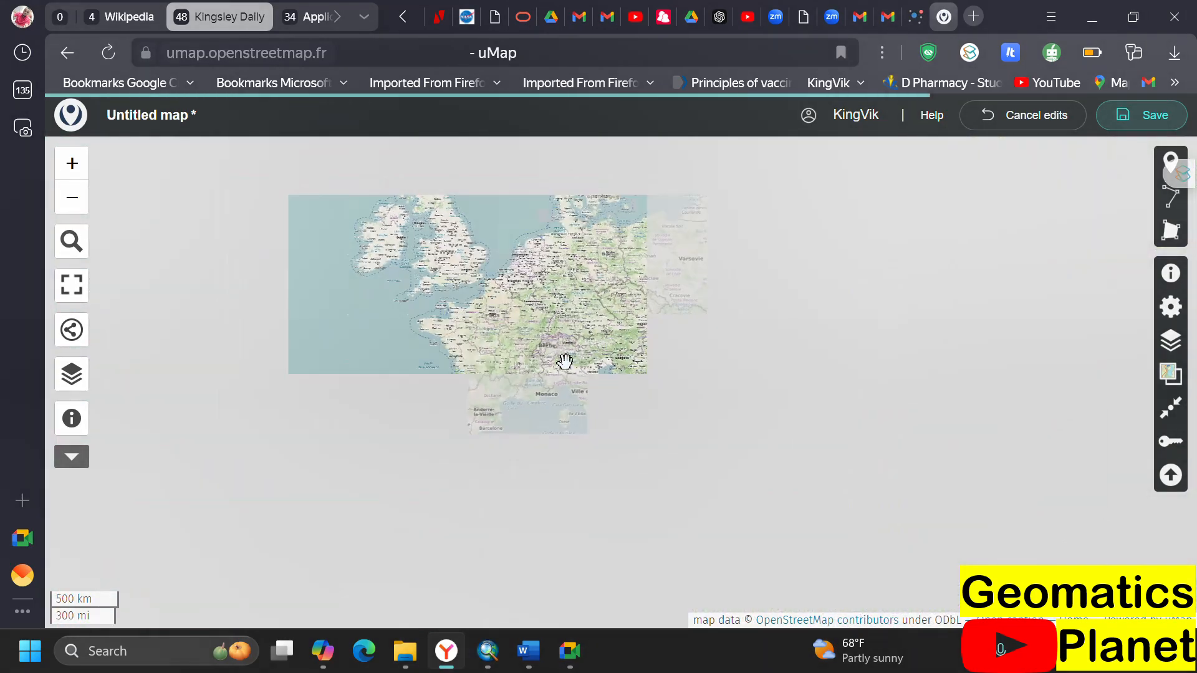
{"action": "left_click_drag", "start_coordinate": [609, 415], "coordinate": [605, 243]}
{"action": "scroll", "coordinate": [605, 243], "scroll_direction": "down", "scroll_amount": 1}
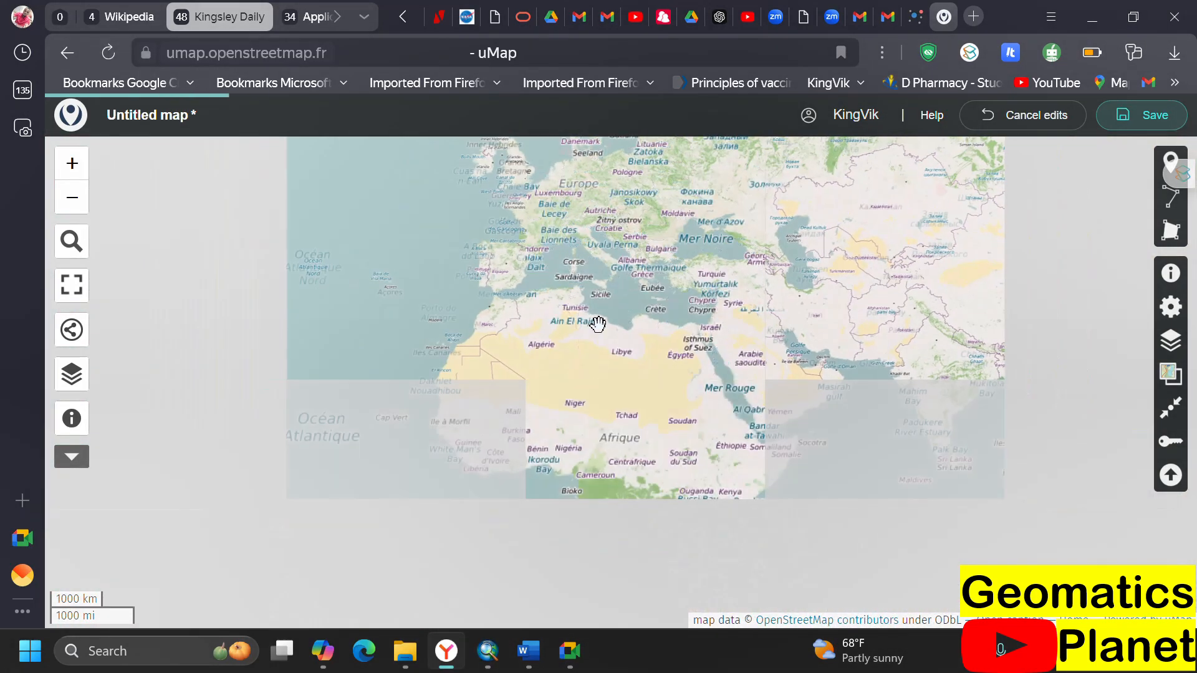
{"action": "left_click_drag", "start_coordinate": [569, 406], "coordinate": [596, 355]}
{"action": "scroll", "coordinate": [562, 373], "scroll_direction": "up", "scroll_amount": 5}
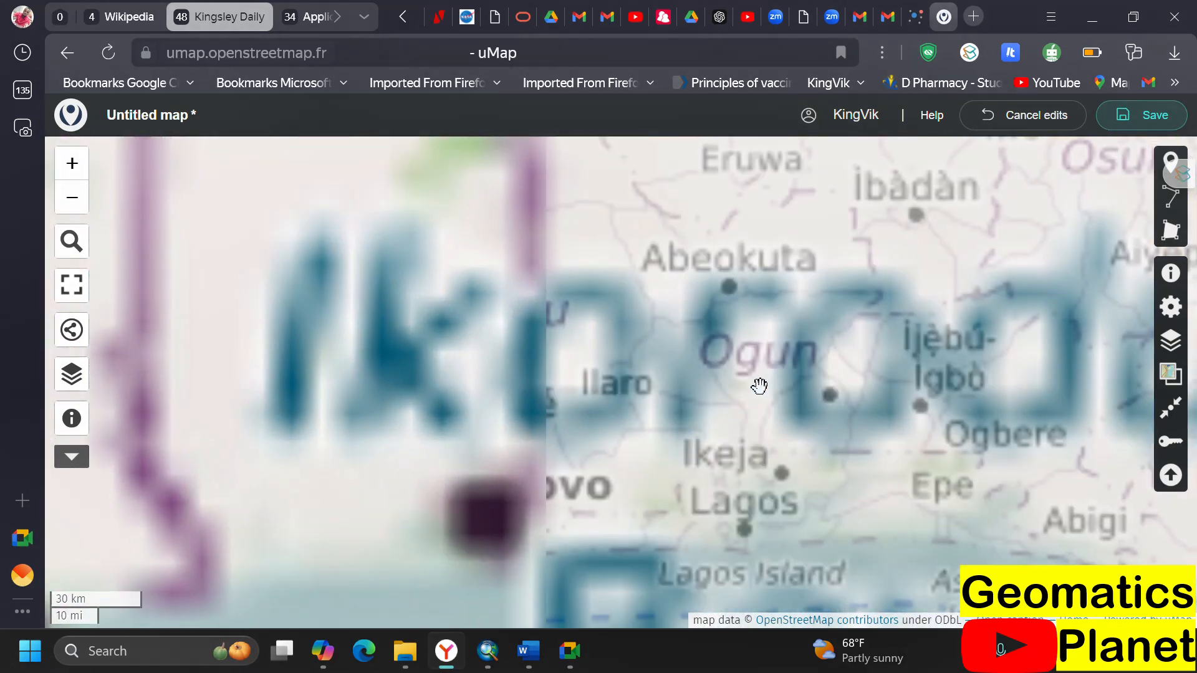
{"action": "left_click_drag", "start_coordinate": [786, 413], "coordinate": [725, 411]}
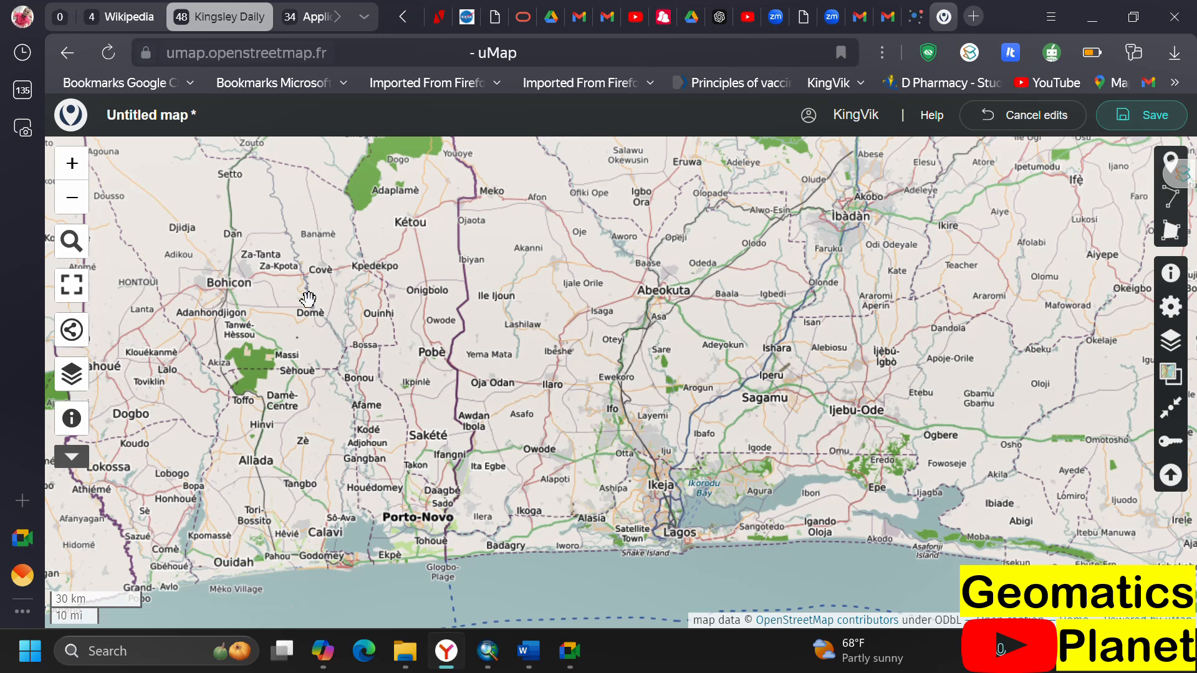
- Open the Import data panel on the Untitled map and browse its format dropdown
{"action": "left_click", "coordinate": [1172, 477]}
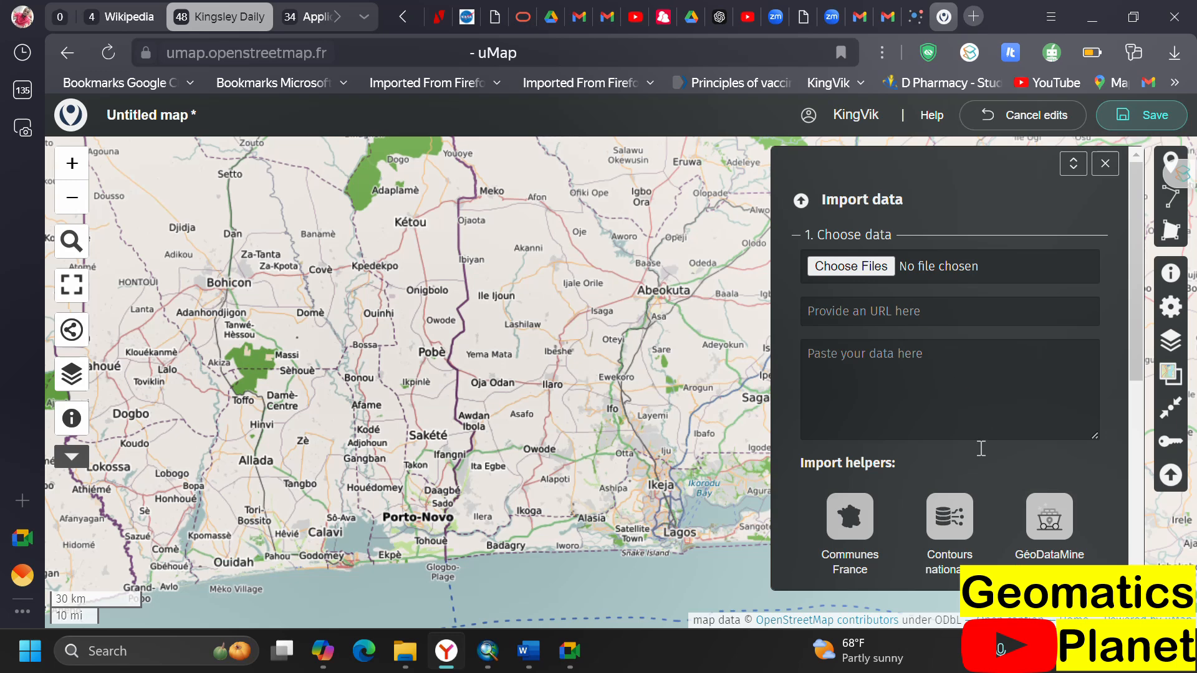
{"action": "scroll", "coordinate": [935, 455], "scroll_direction": "down", "scroll_amount": 3}
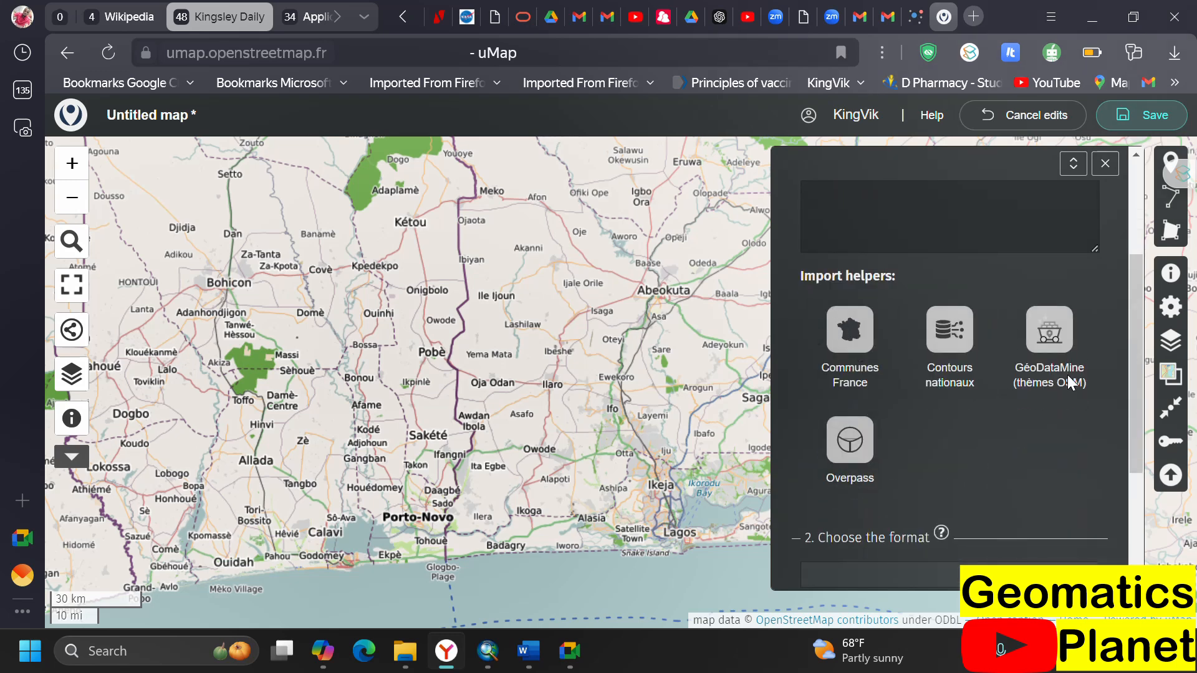
{"action": "scroll", "coordinate": [860, 330], "scroll_direction": "down", "scroll_amount": 3}
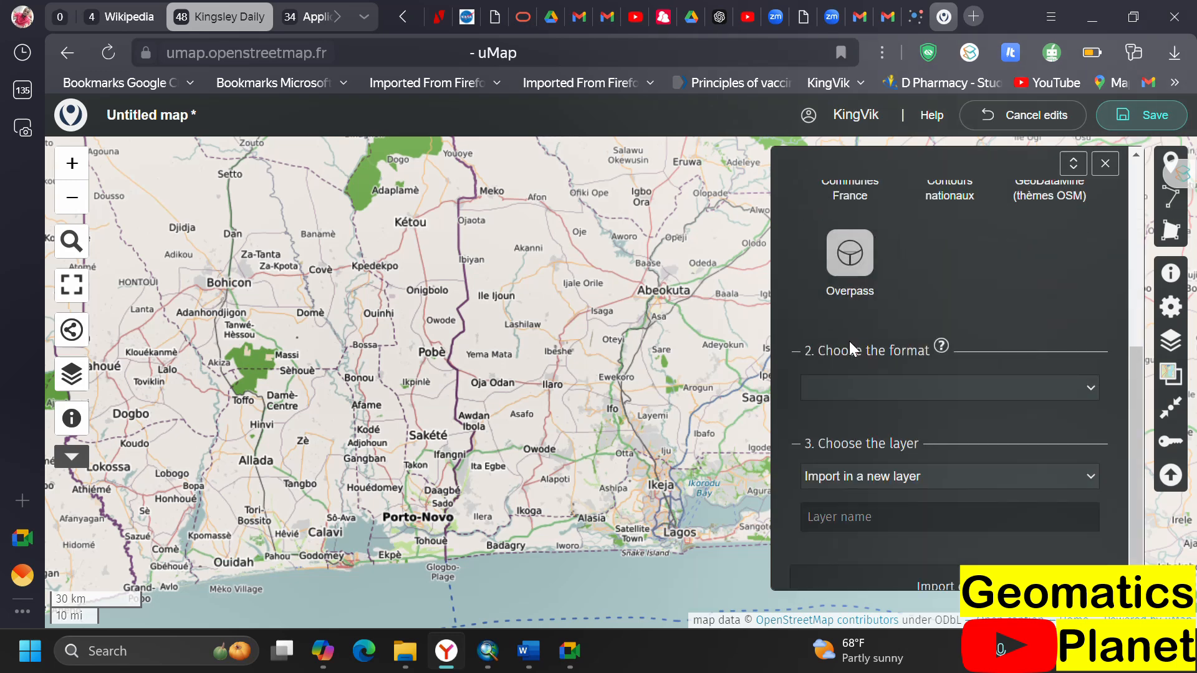
{"action": "left_click", "coordinate": [869, 390]}
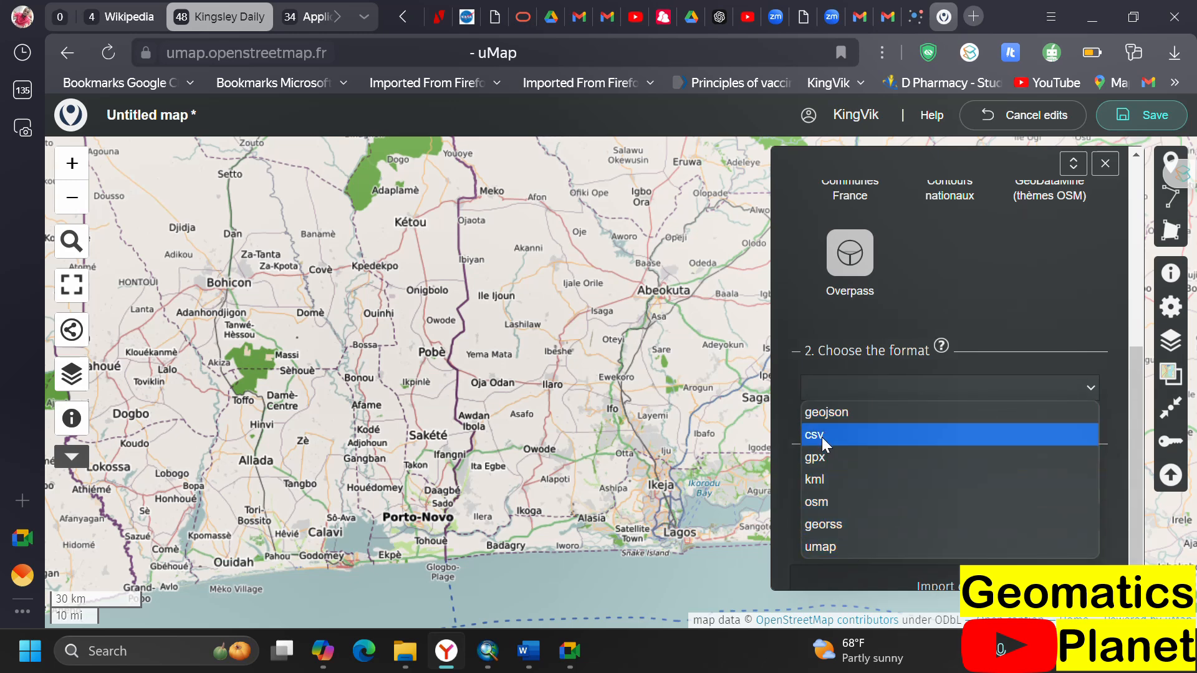
{"action": "left_click", "coordinate": [842, 338]}
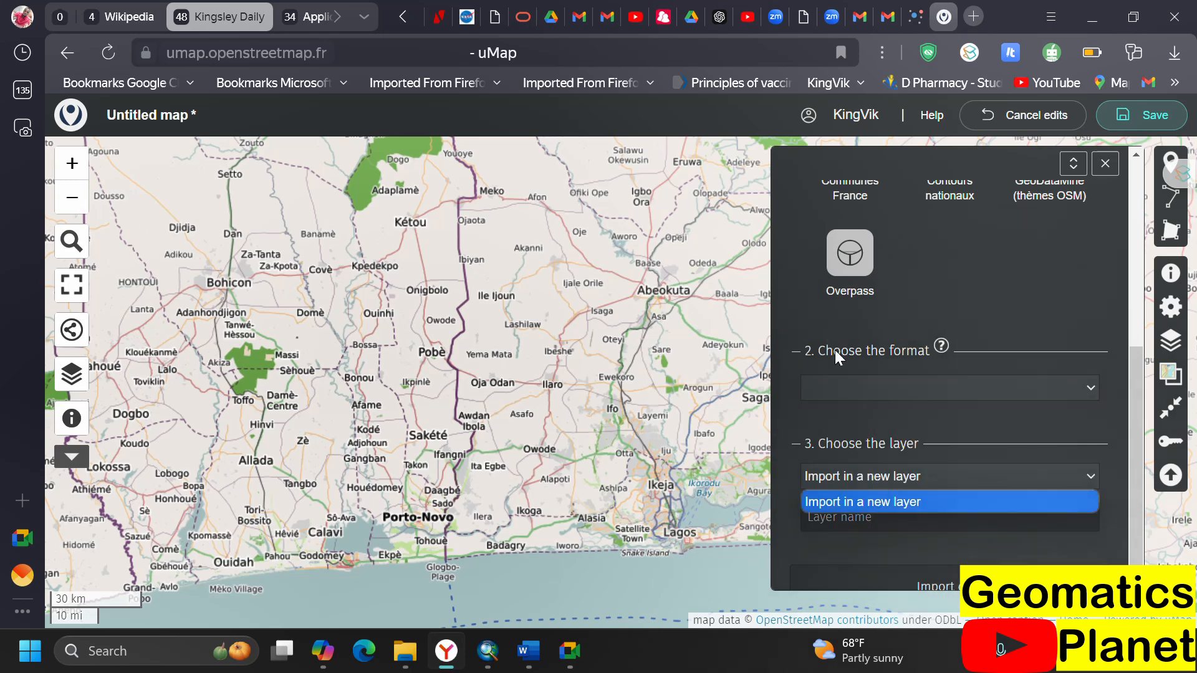
{"action": "scroll", "coordinate": [836, 355], "scroll_direction": "down", "scroll_amount": 1}
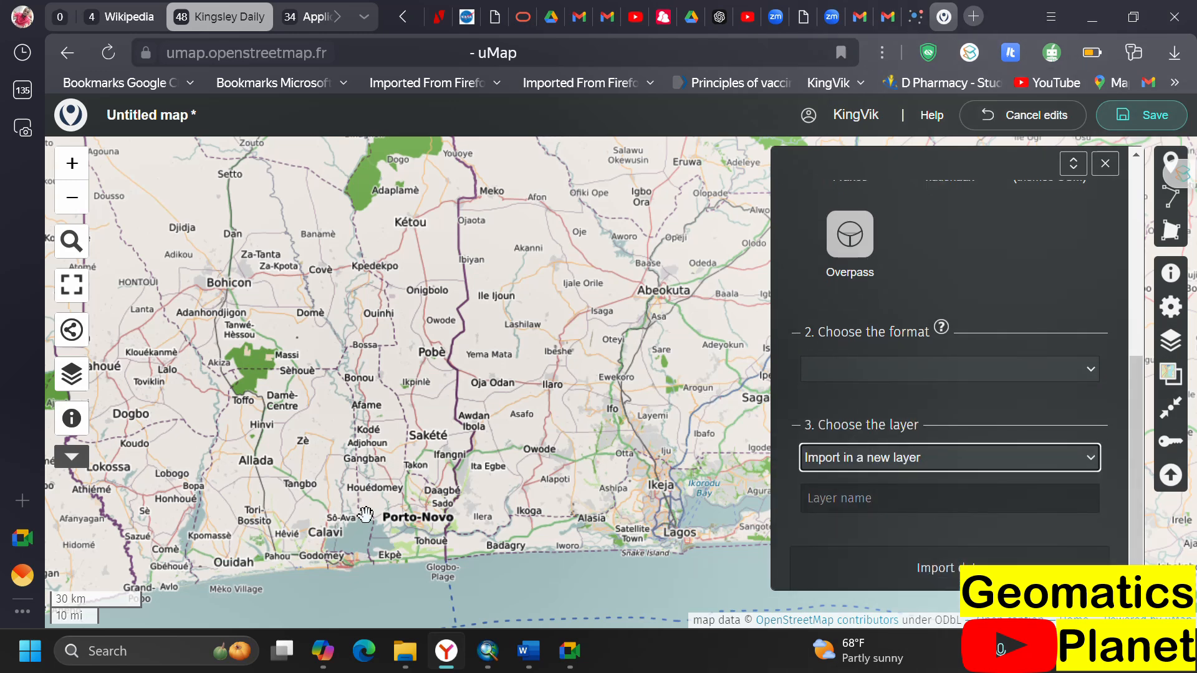
{"action": "mouse_move", "coordinate": [487, 666]}
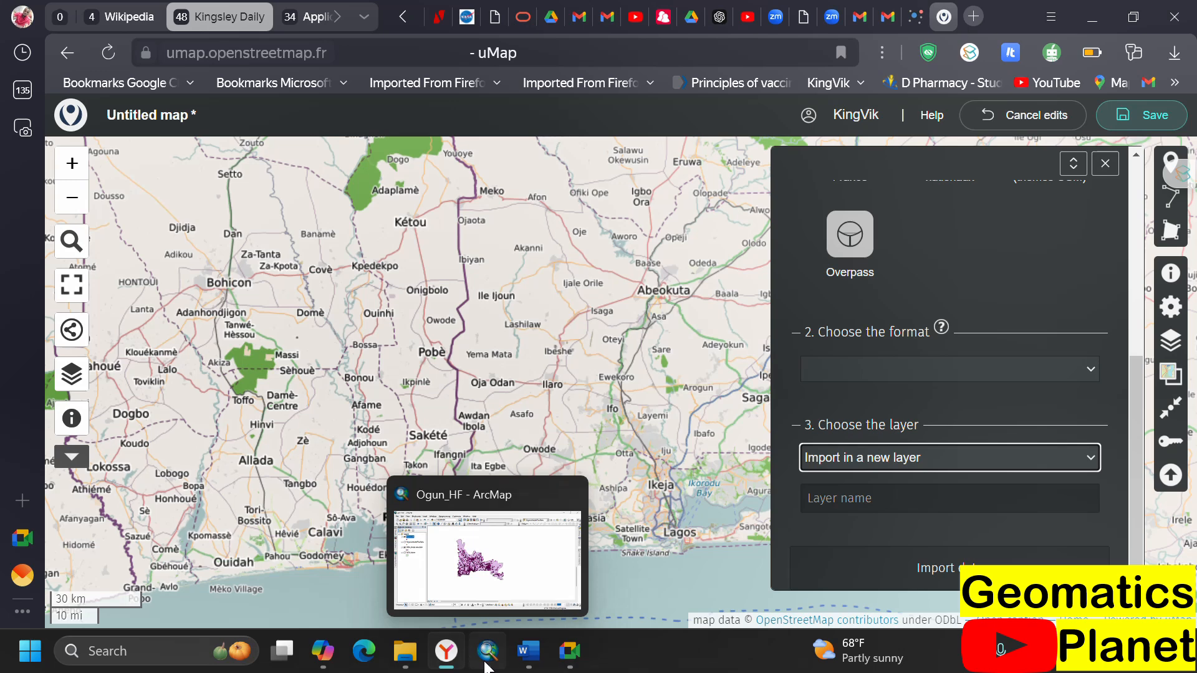
{"action": "left_click", "coordinate": [941, 371]}
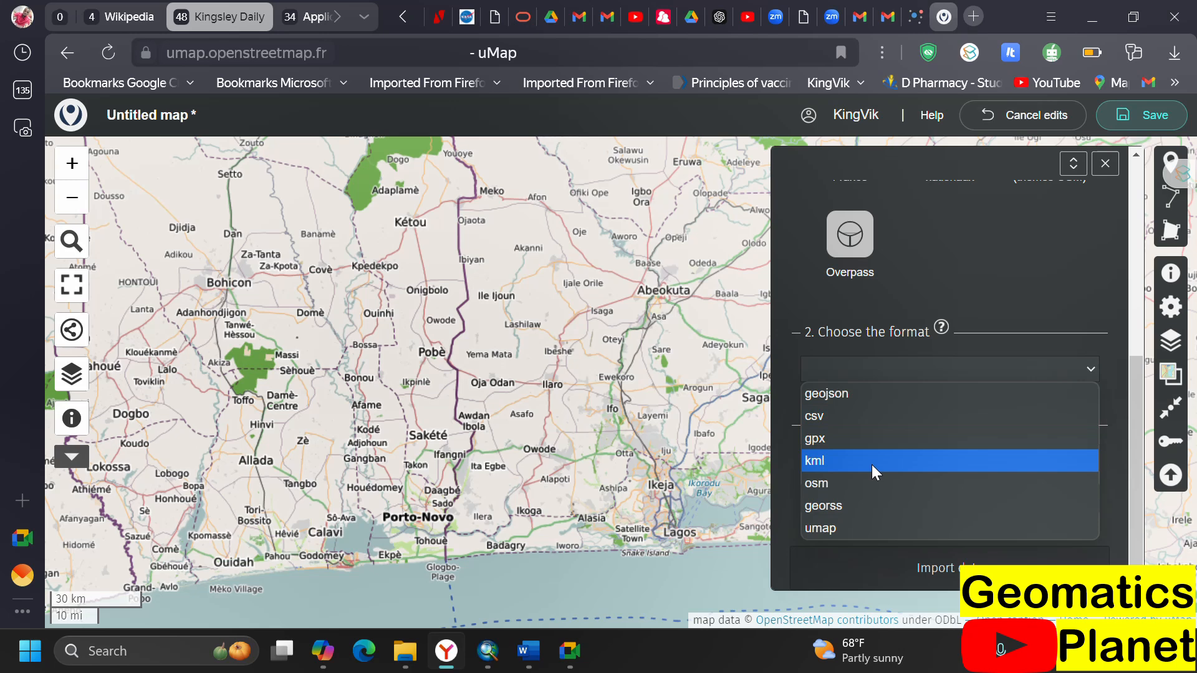
- Search the Start menu for QGIS and launch QGIS Desktop 3.36.3
{"action": "left_click", "coordinate": [637, 443]}
{"action": "key", "text": "super"}
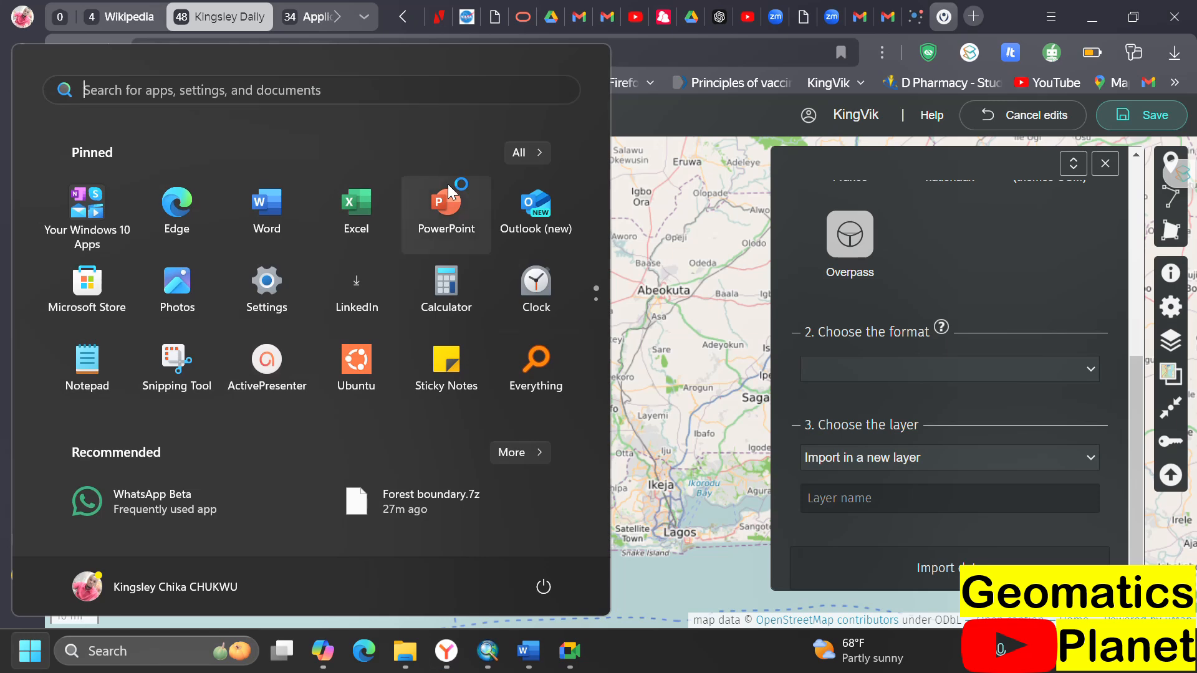
{"action": "type", "text": "o"}
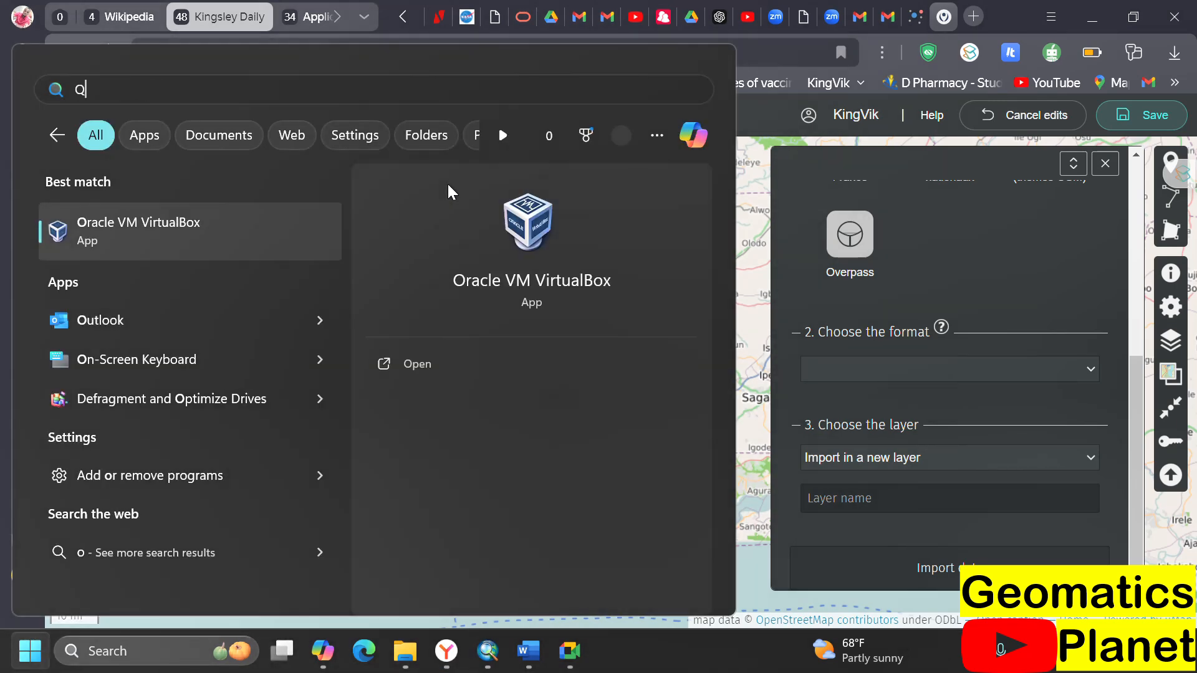
{"action": "type", "text": "gius"}
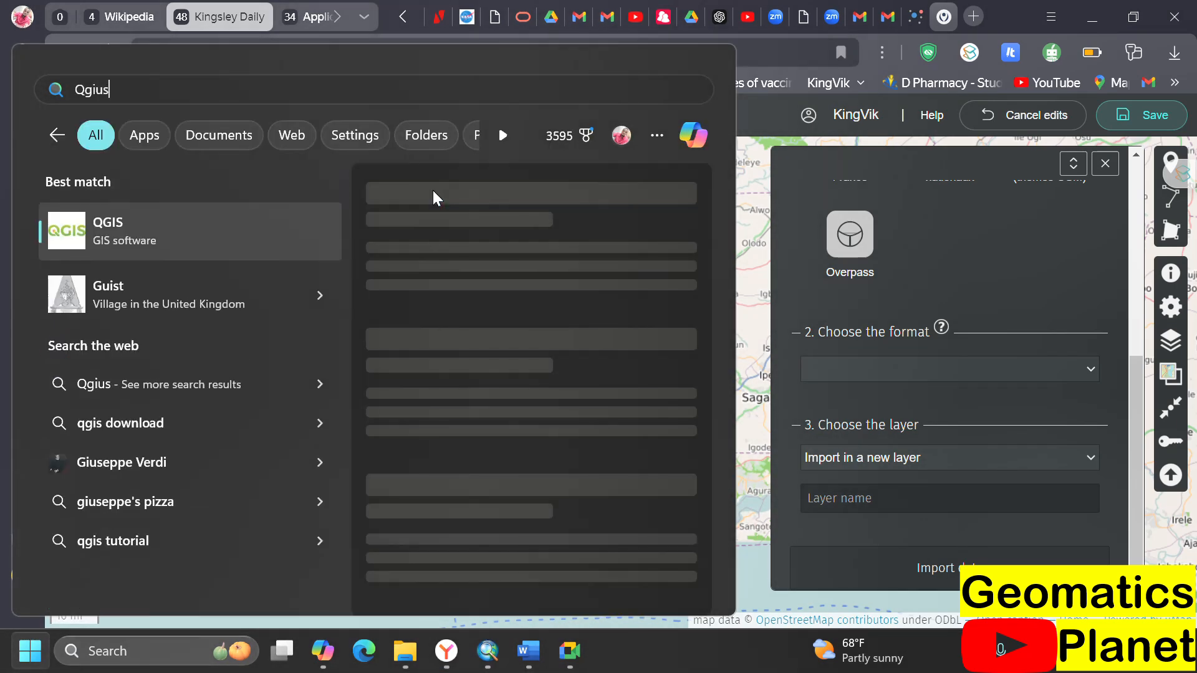
{"action": "key", "text": "BackSpace"}
{"action": "key", "text": "BackSpace"}
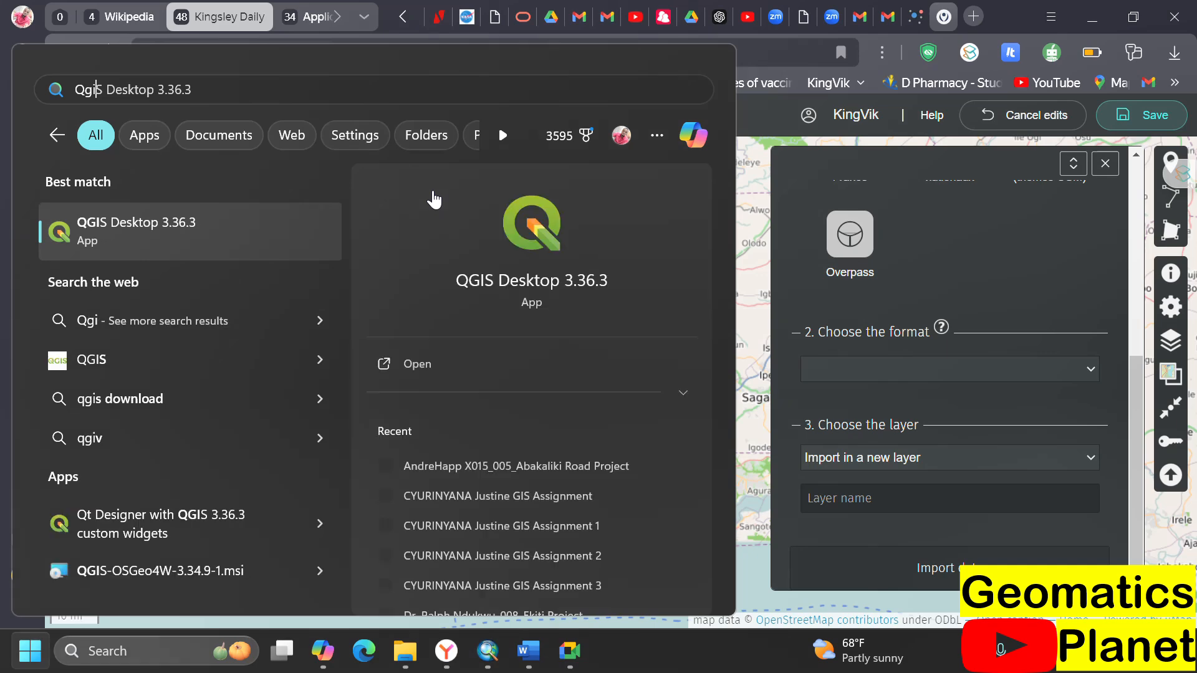
{"action": "left_click", "coordinate": [219, 235]}
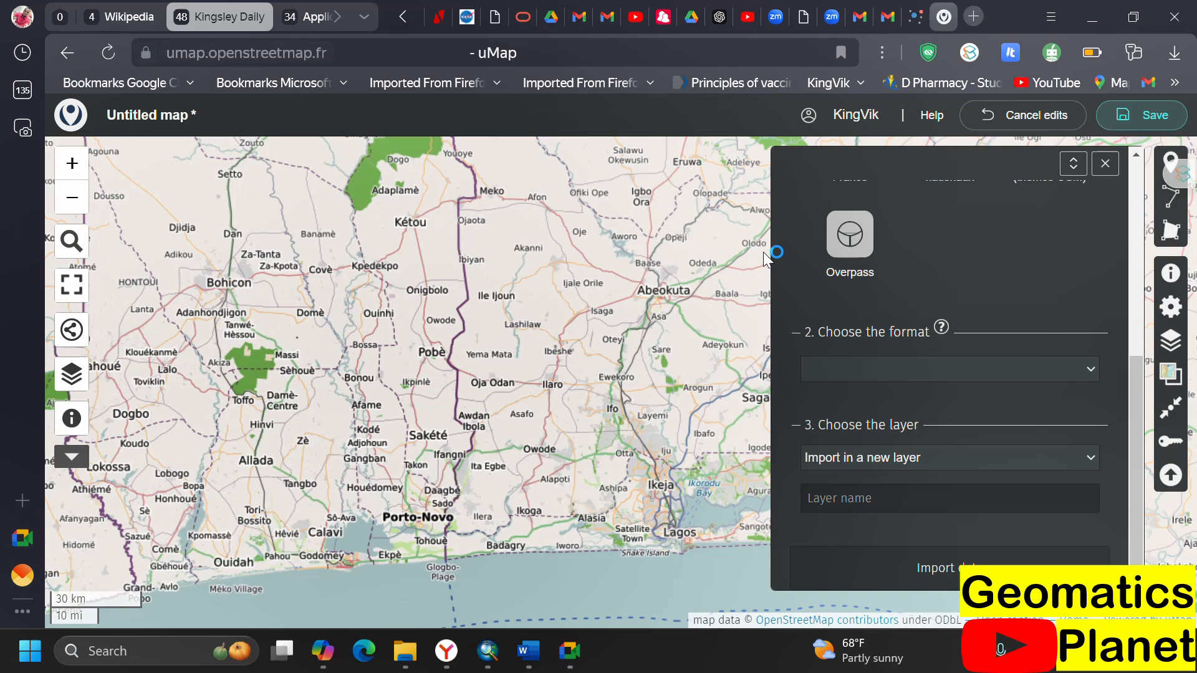
- Switch to the nigeriahealthfacilities folder in File Explorer and select Ogun_HF.prj
{"action": "left_click", "coordinate": [404, 652]}
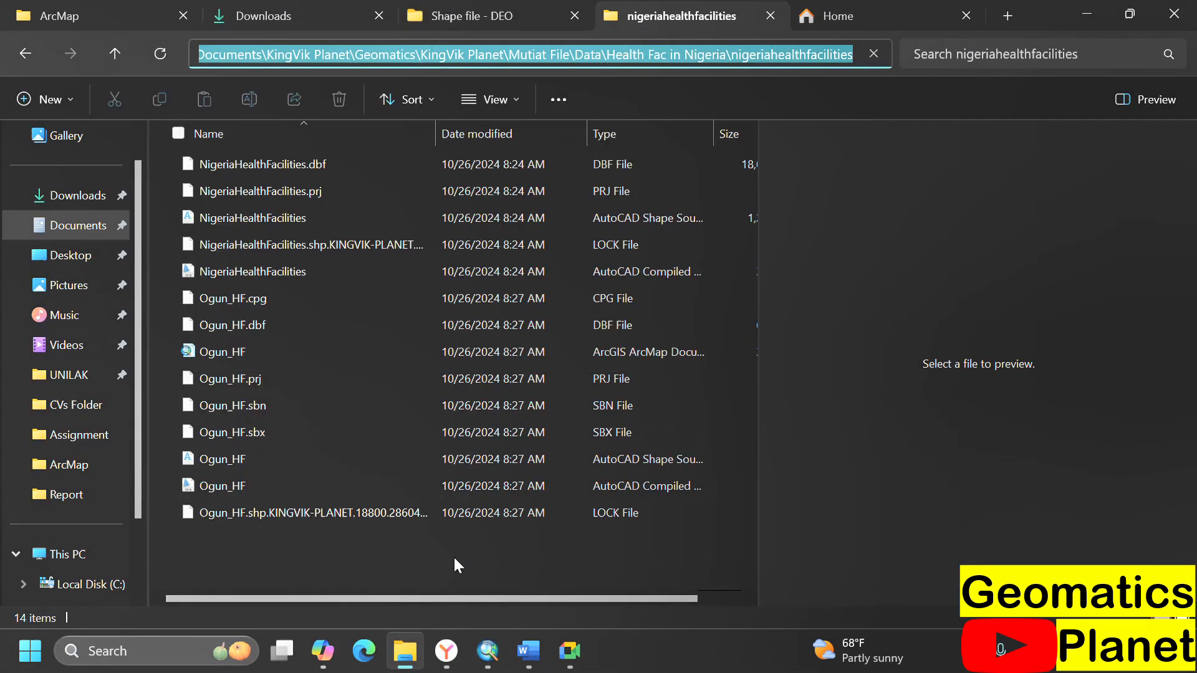
{"action": "left_click", "coordinate": [454, 565]}
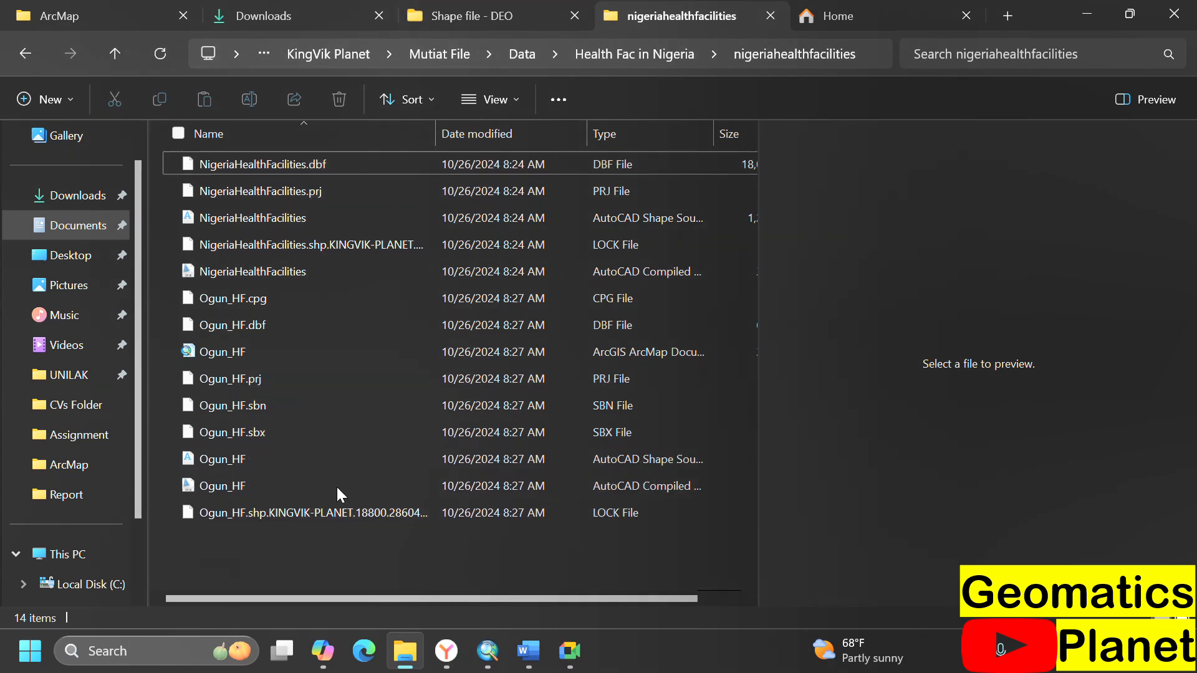
{"action": "left_click", "coordinate": [279, 381]}
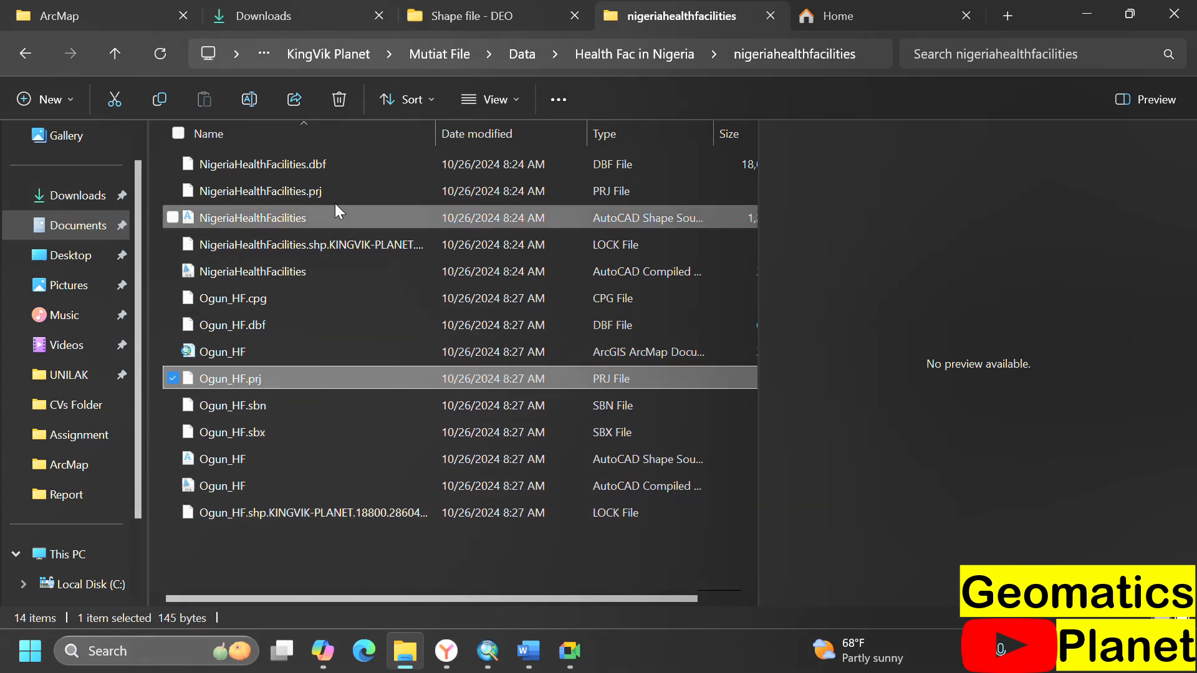
- Return to the uMap tab, with the import panel still open on the Untitled map
{"action": "left_click", "coordinate": [448, 653]}
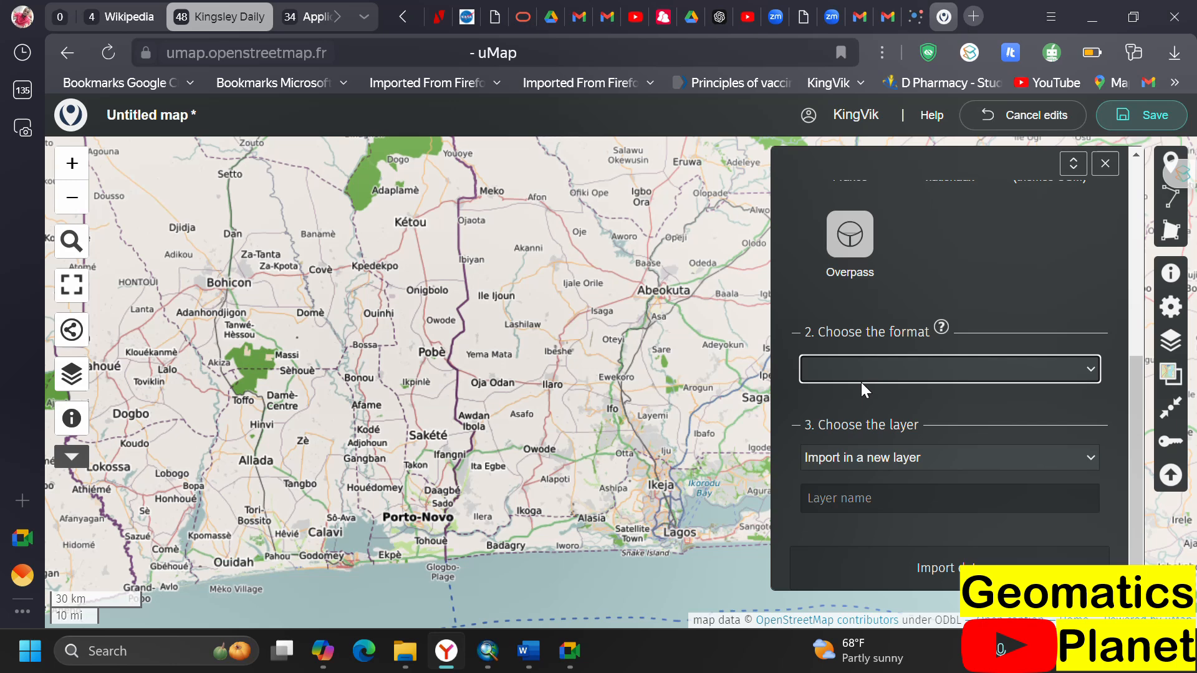
{"action": "left_click", "coordinate": [130, 235]}
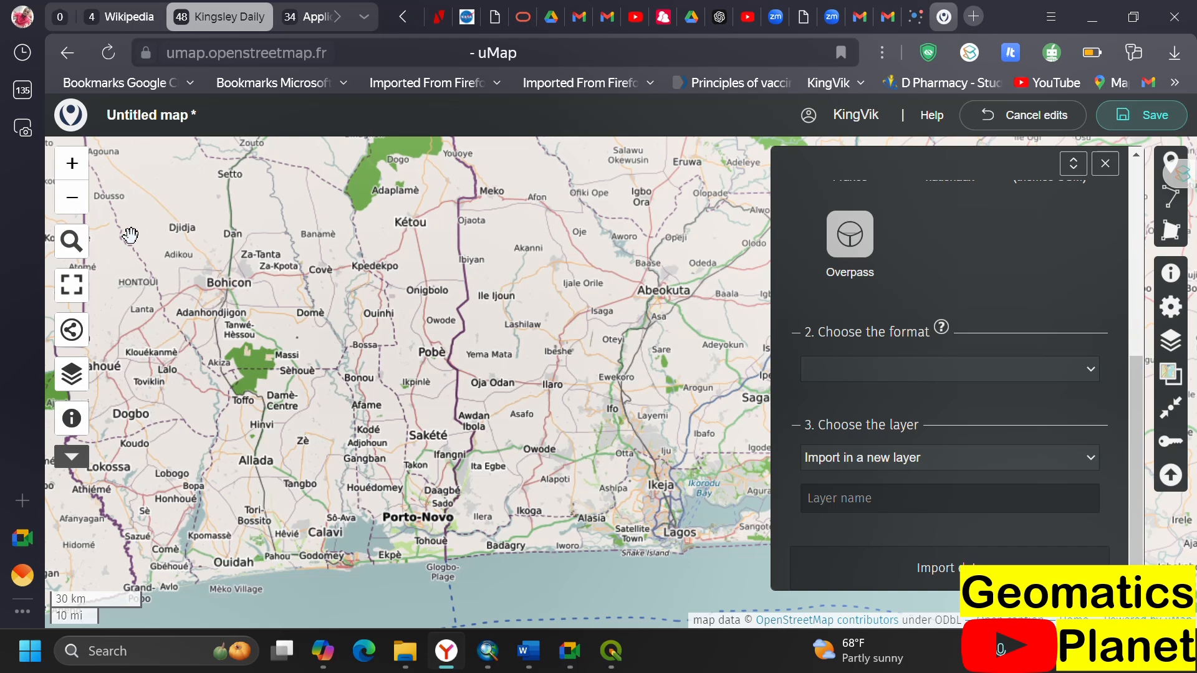
- Leave the uMap import panel and bring up the QGIS start page
{"action": "left_click", "coordinate": [627, 643]}
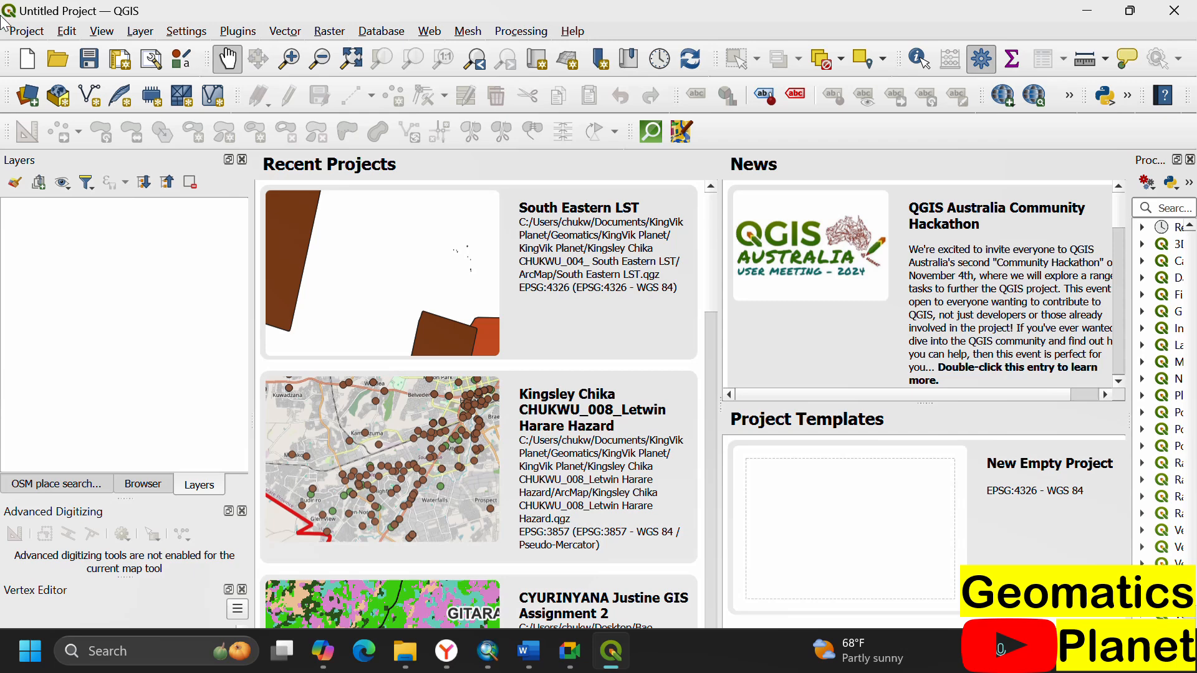
- Start a new empty QGIS project and browse the vector source to the nigeriahealthfacilities folder
{"action": "left_click", "coordinate": [840, 505]}
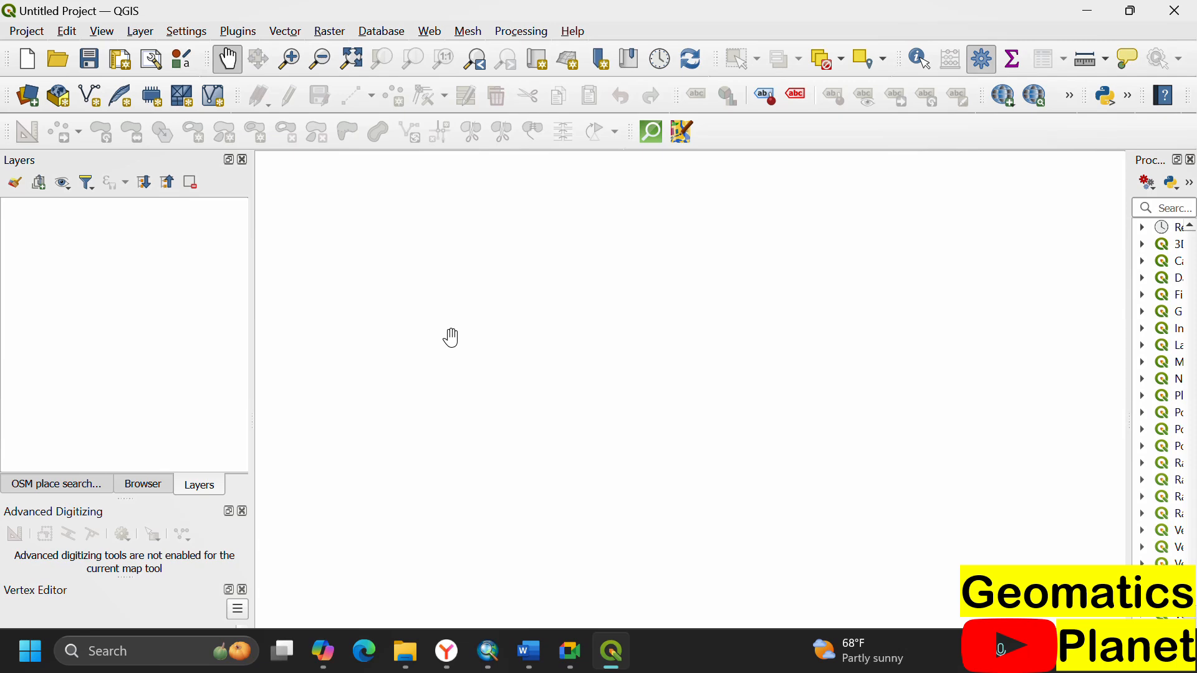
{"action": "key", "text": "ctrl+shift+v"}
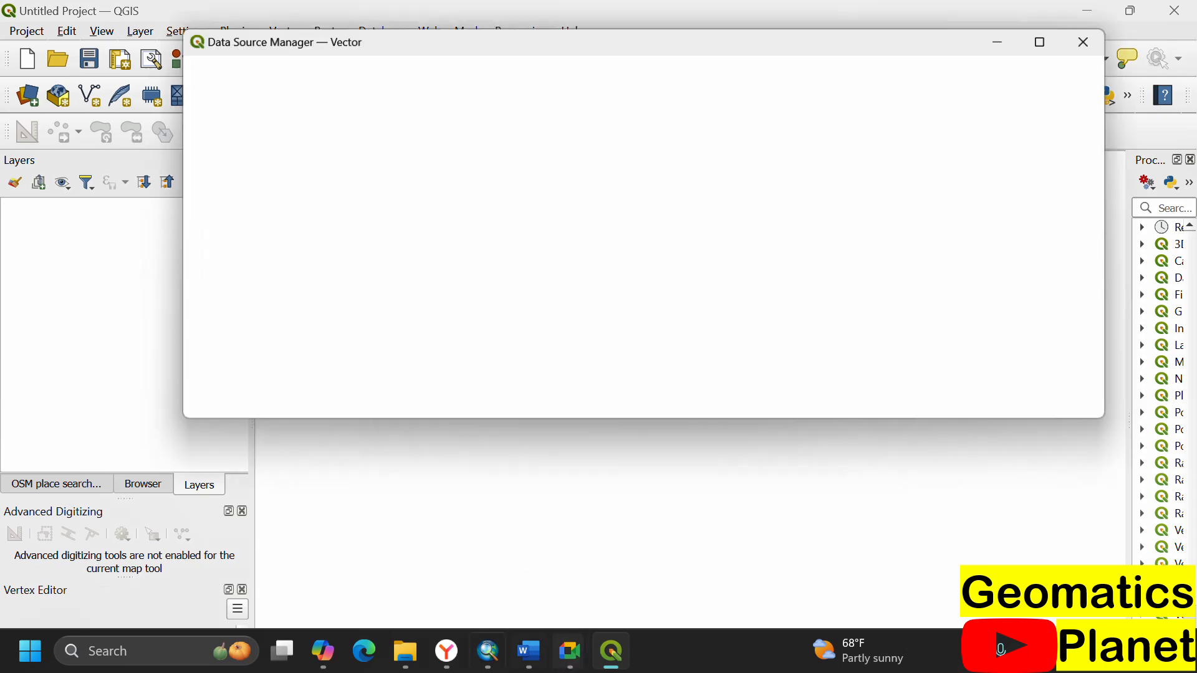
{"action": "left_click", "coordinate": [488, 651]}
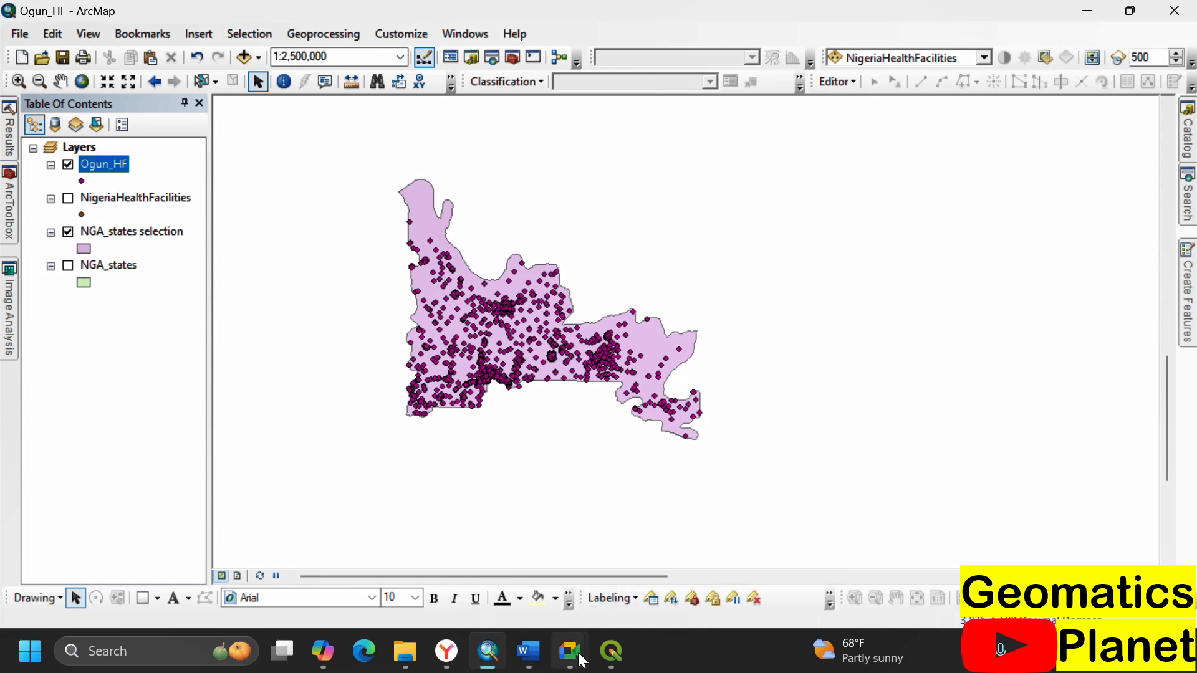
{"action": "left_click", "coordinate": [611, 652]}
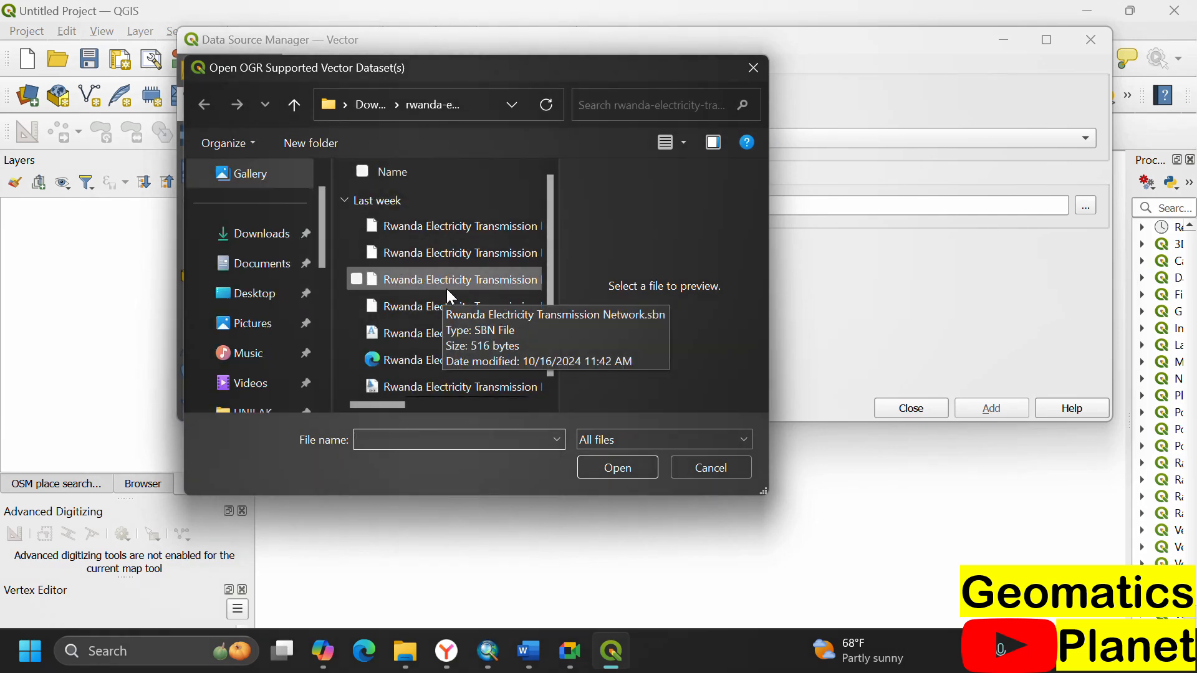
{"action": "key", "text": "super+v"}
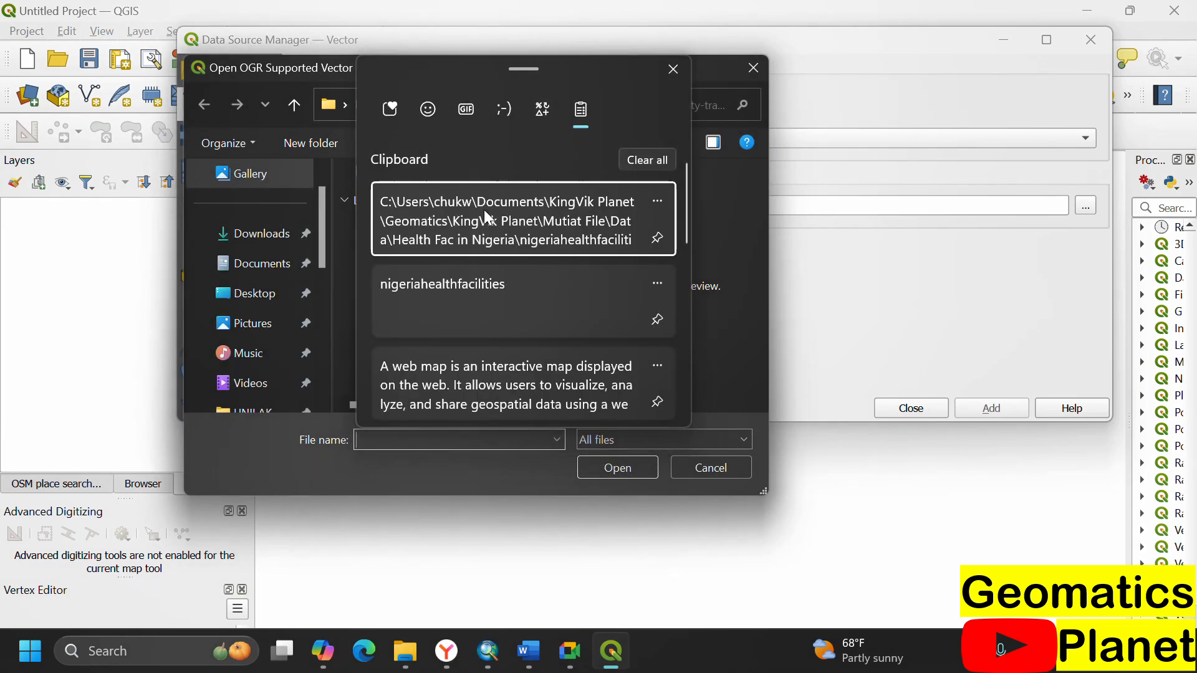
{"action": "left_click", "coordinate": [474, 216]}
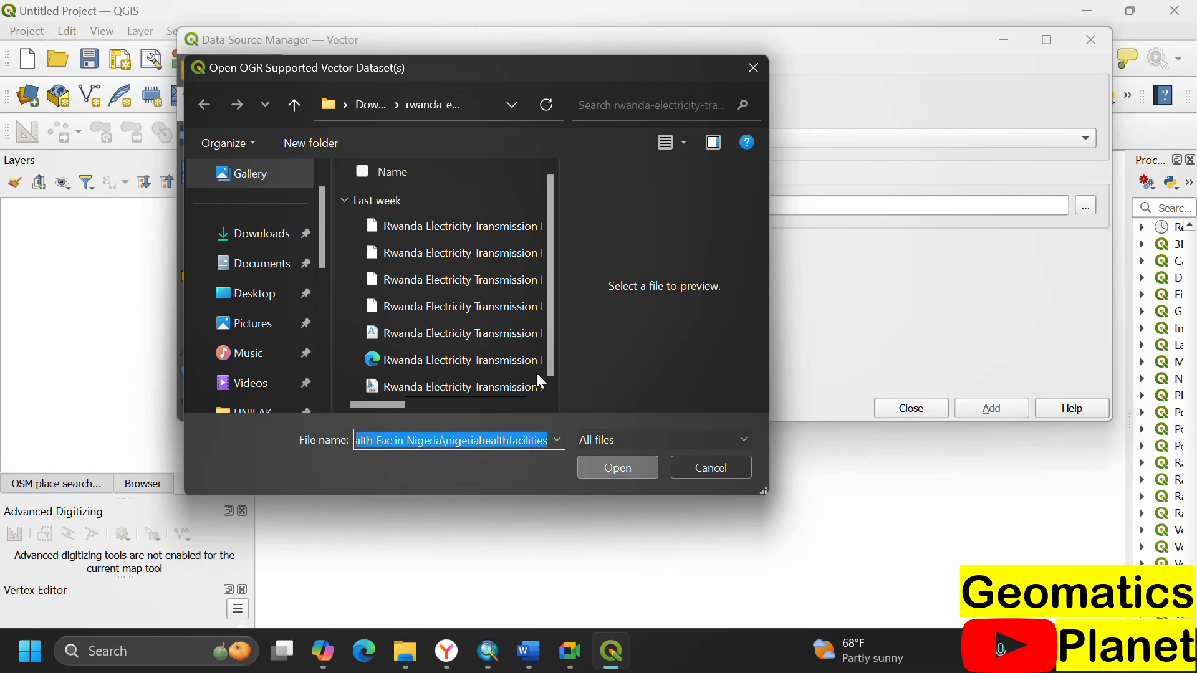
{"action": "key", "text": "Return"}
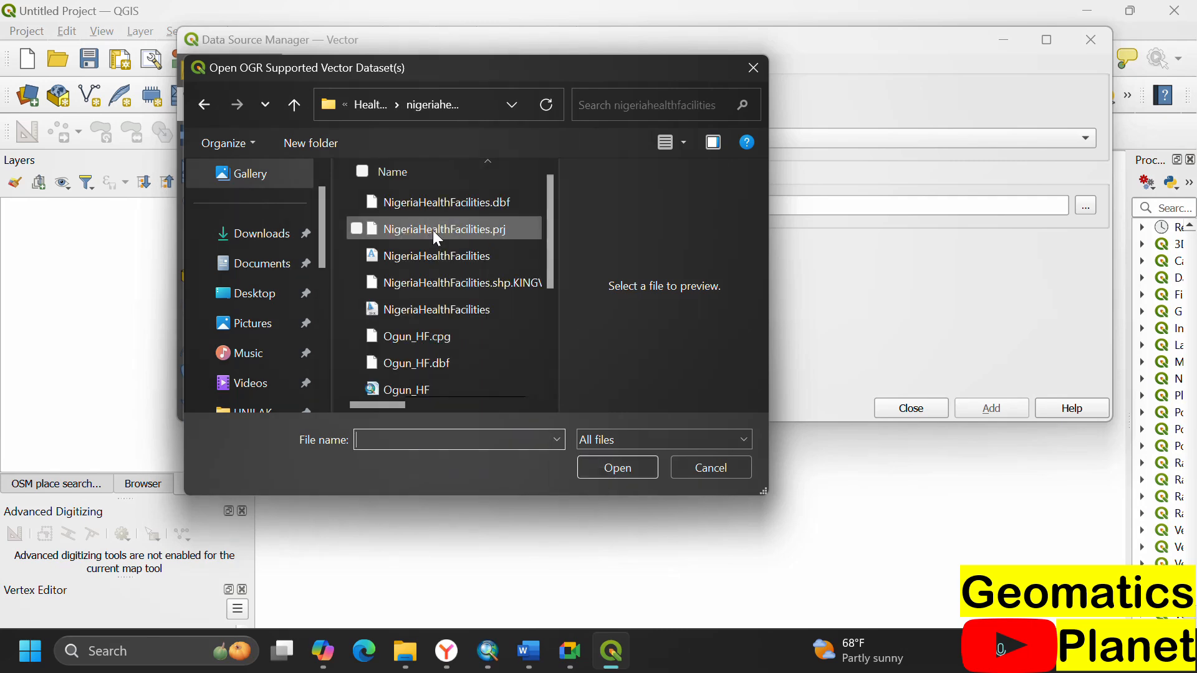
- Filter to ESRI Shapefiles and add NigeriaHealthFacilities and Ogun_HF as map layers
{"action": "left_click", "coordinate": [606, 438]}
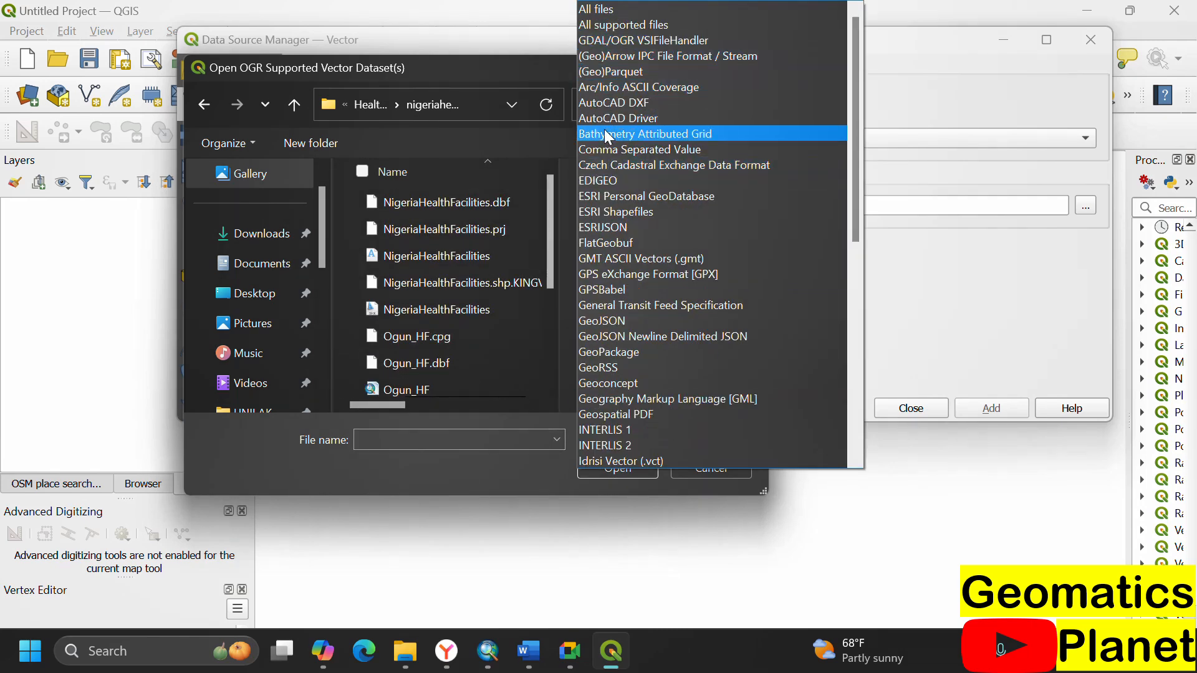
{"action": "left_click", "coordinate": [622, 212]}
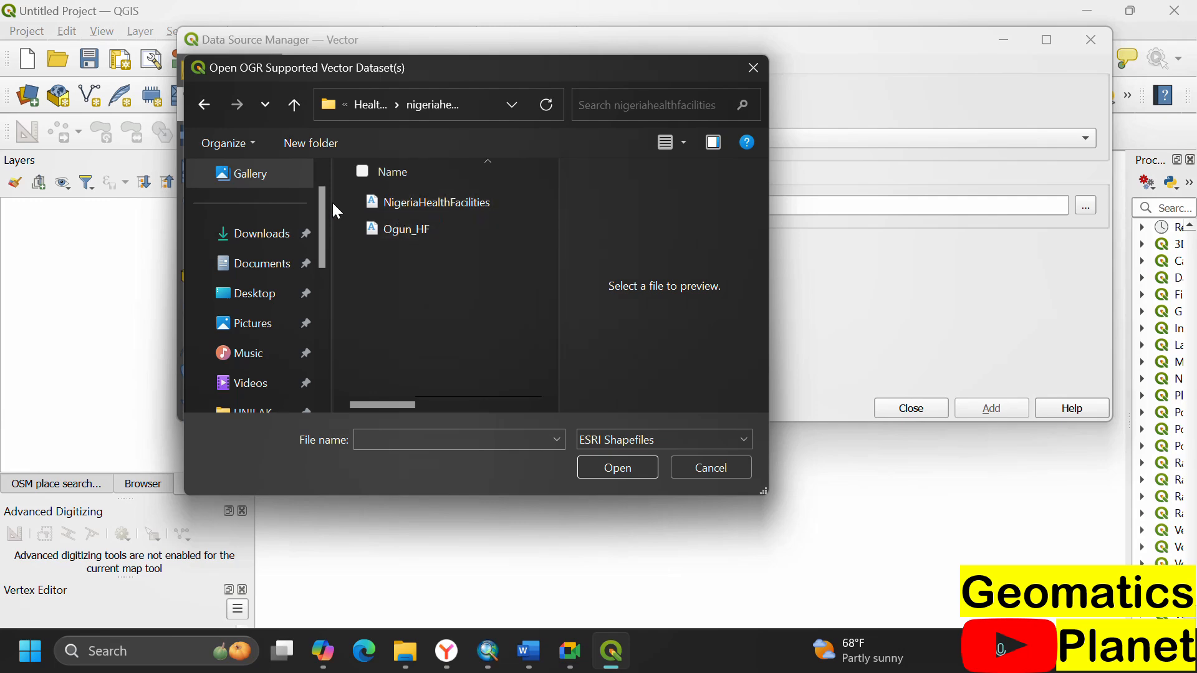
{"action": "left_click", "coordinate": [360, 204]}
{"action": "left_click", "coordinate": [369, 236]}
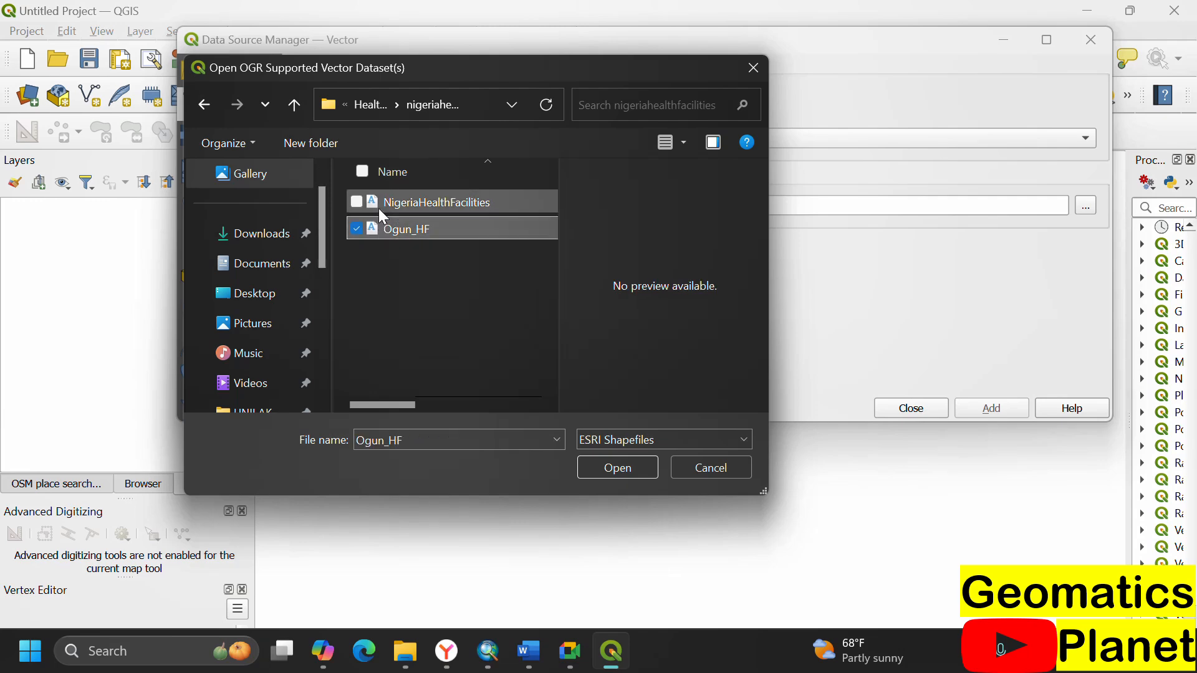
{"action": "left_click", "coordinate": [357, 202]}
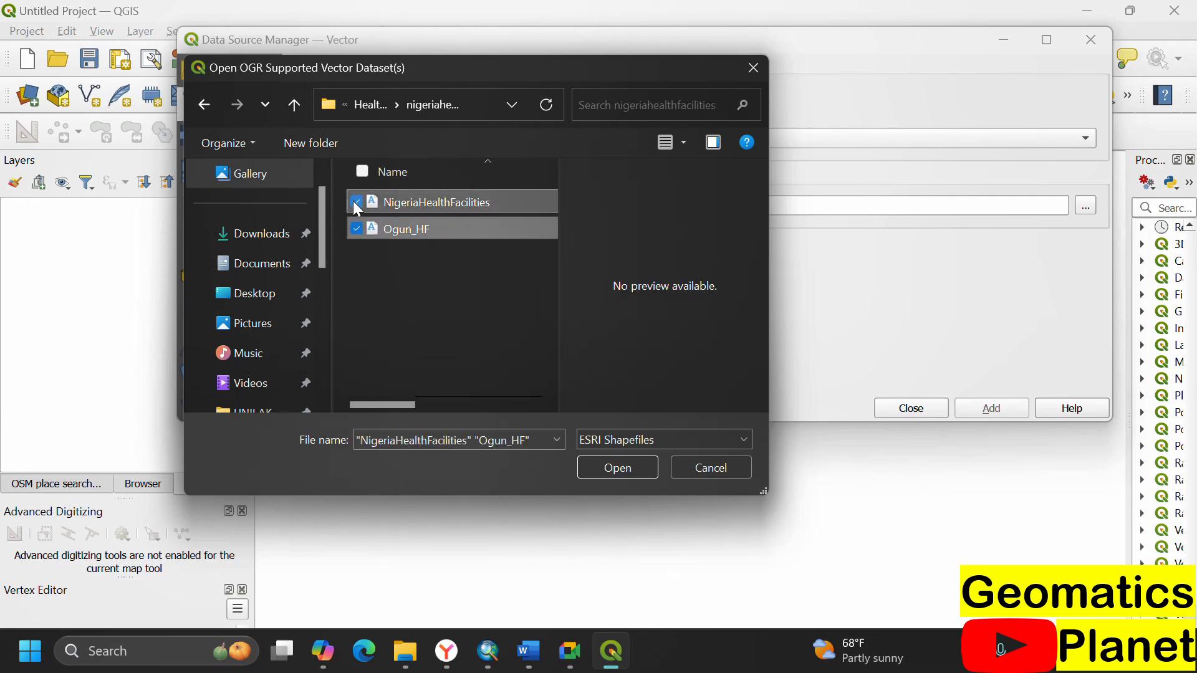
{"action": "left_click", "coordinate": [631, 463]}
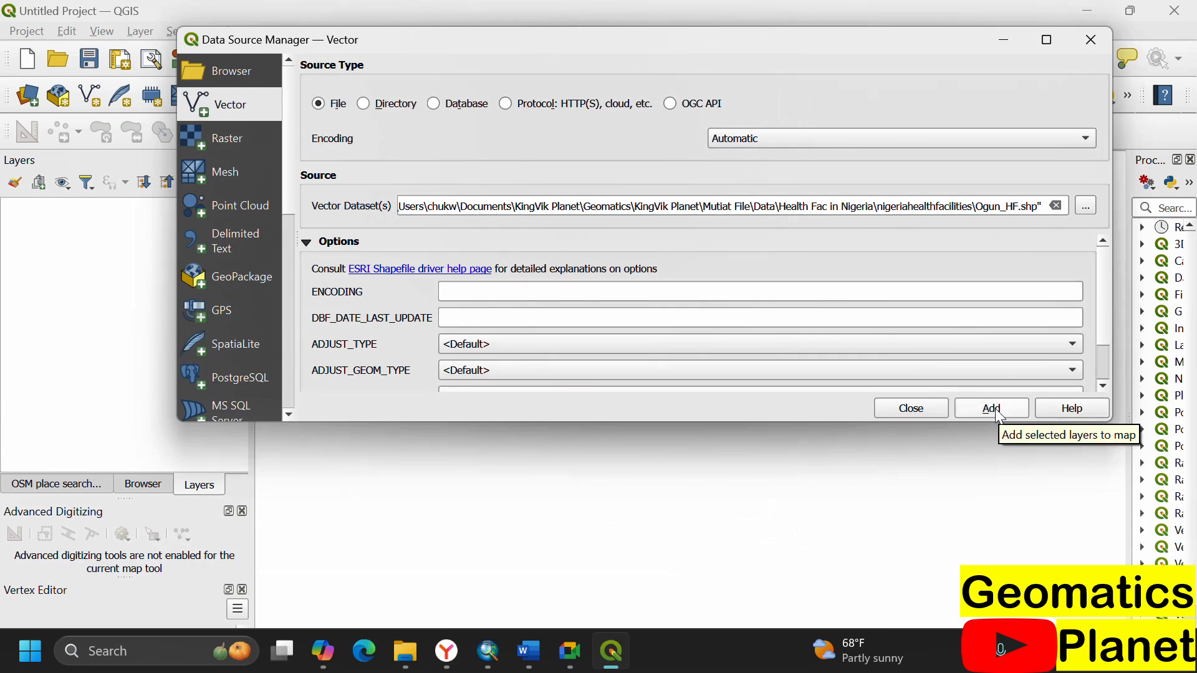
{"action": "left_click", "coordinate": [994, 410]}
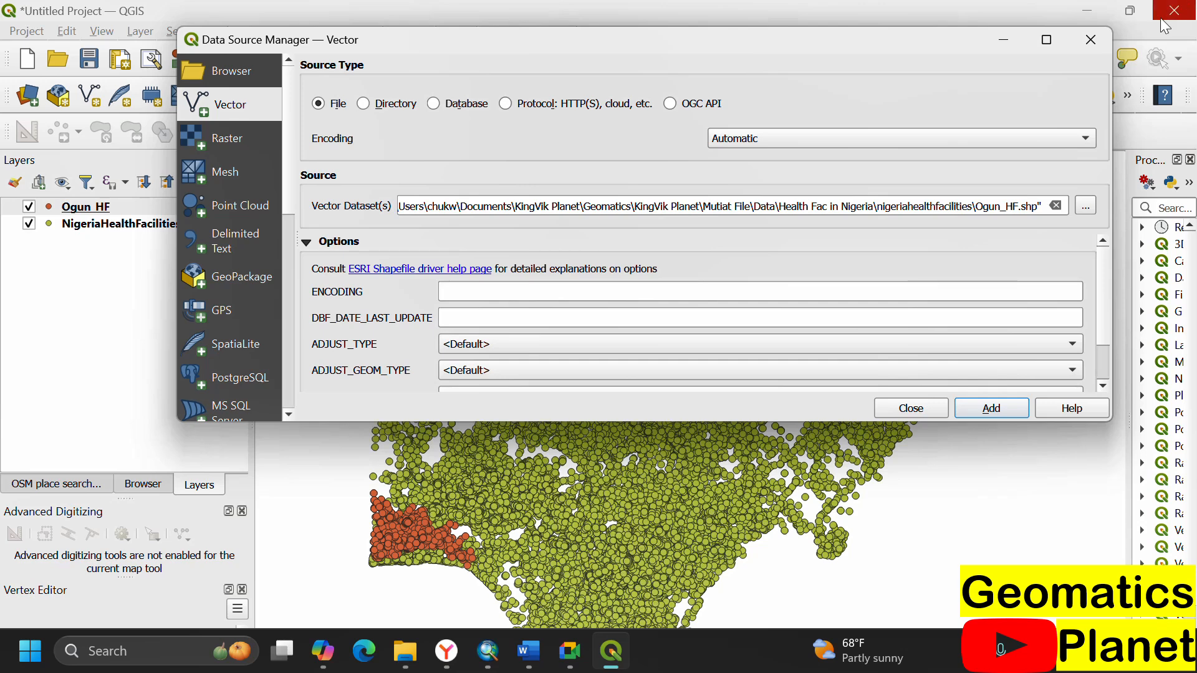
- Close the Data Source Manager and remove the NigeriaHealthFacilities and Ogun_HF layers together
{"action": "left_click", "coordinate": [1091, 39]}
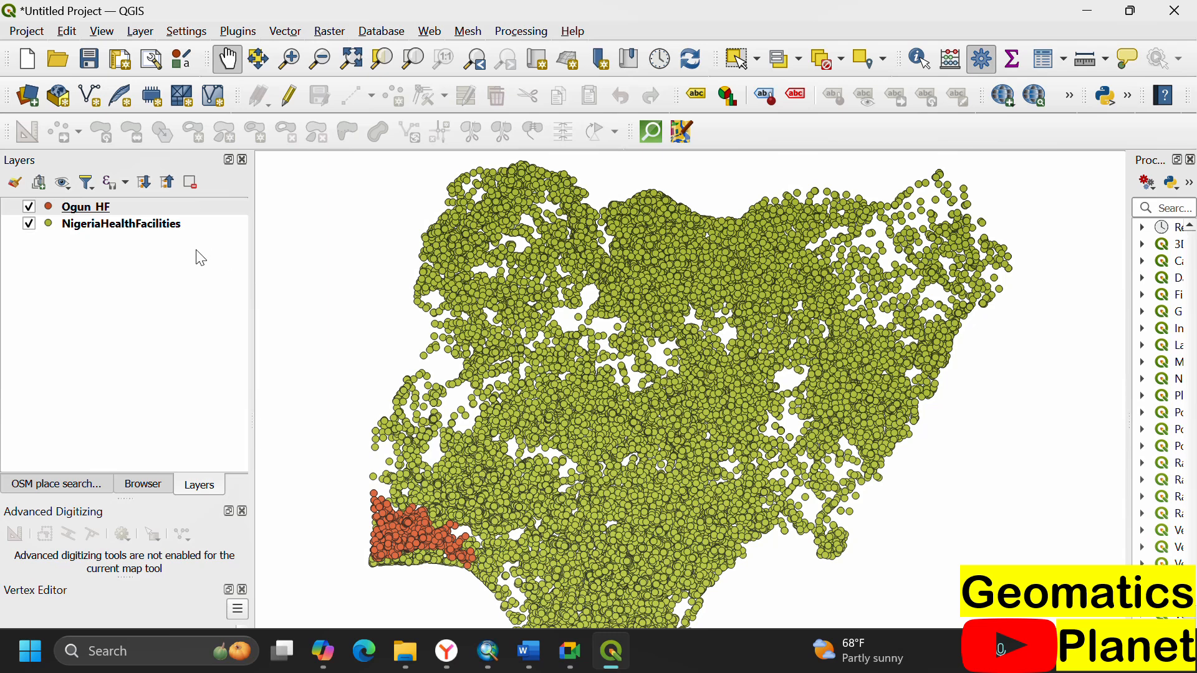
{"action": "left_click", "coordinate": [160, 229]}
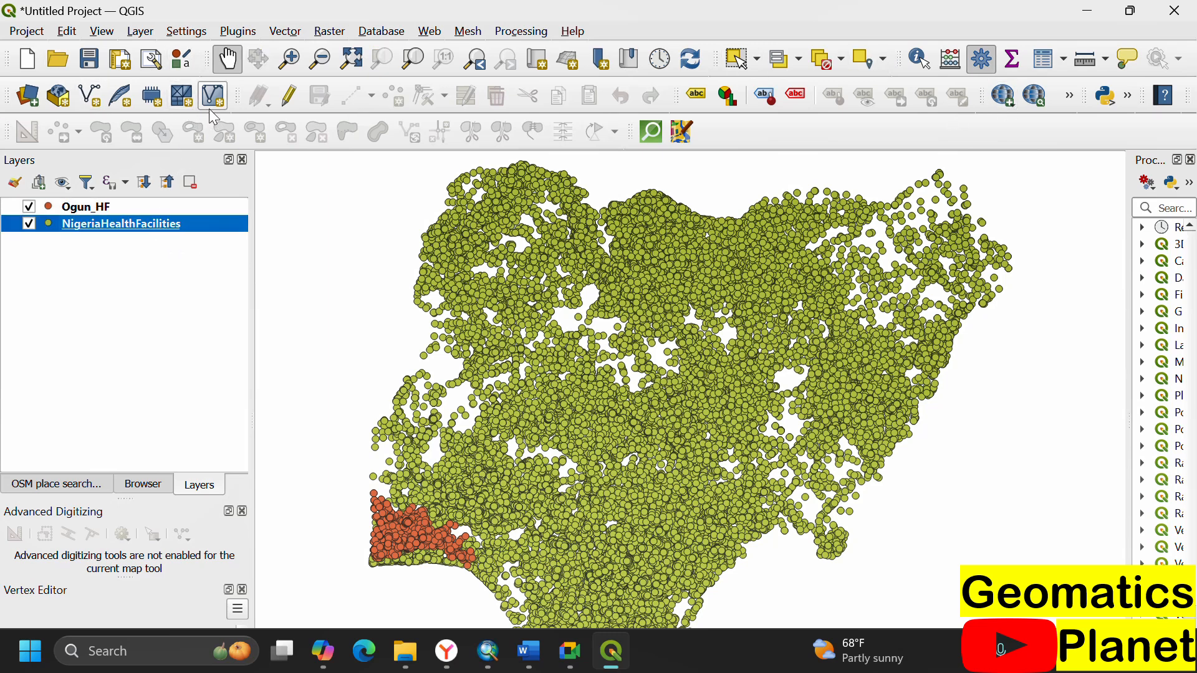
{"action": "left_click", "coordinate": [136, 210], "text": "ctrl"}
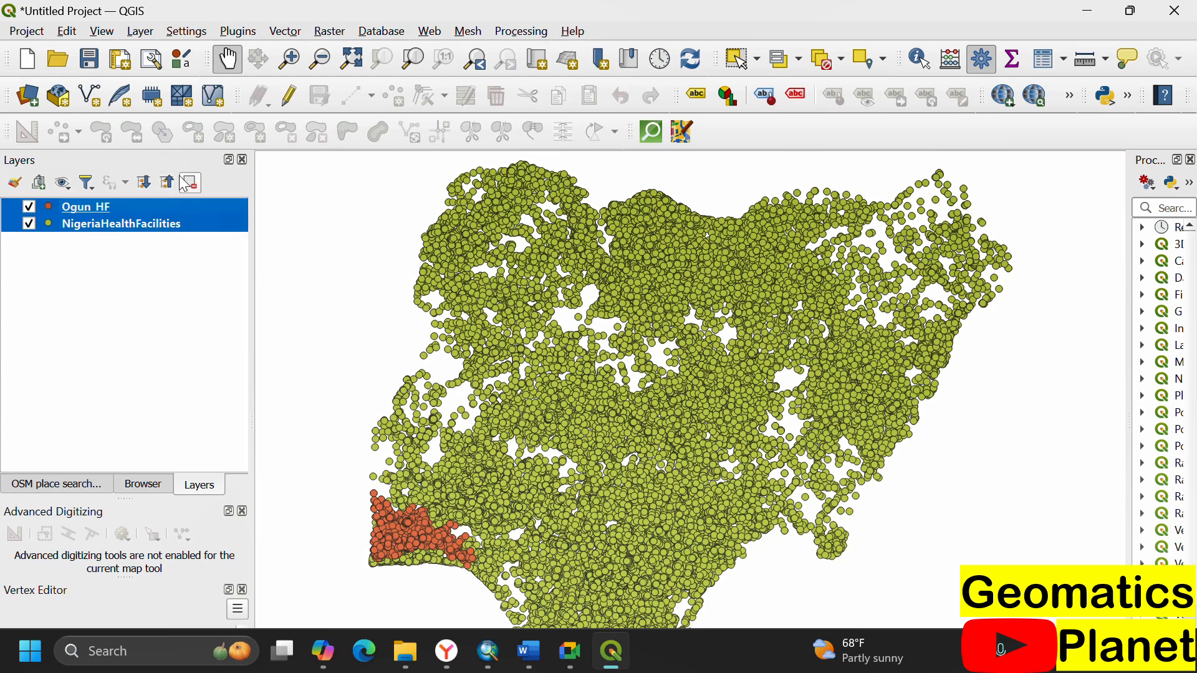
{"action": "left_click", "coordinate": [190, 182]}
{"action": "left_click", "coordinate": [574, 396]}
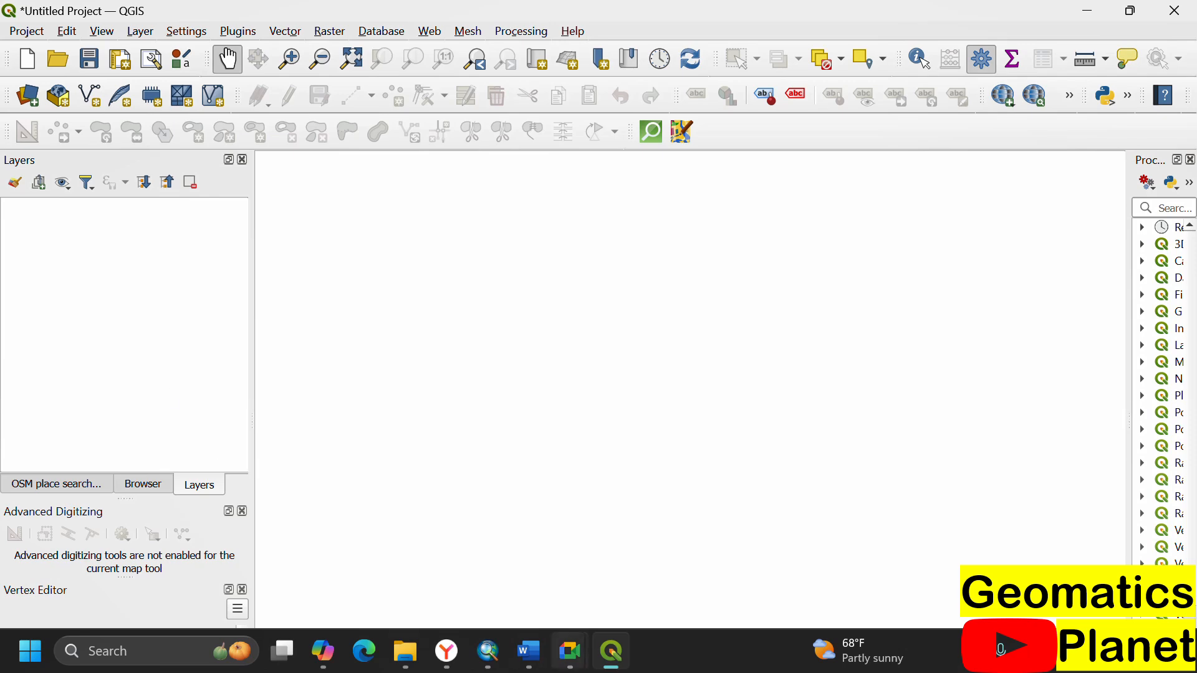
{"action": "left_click", "coordinate": [459, 665]}
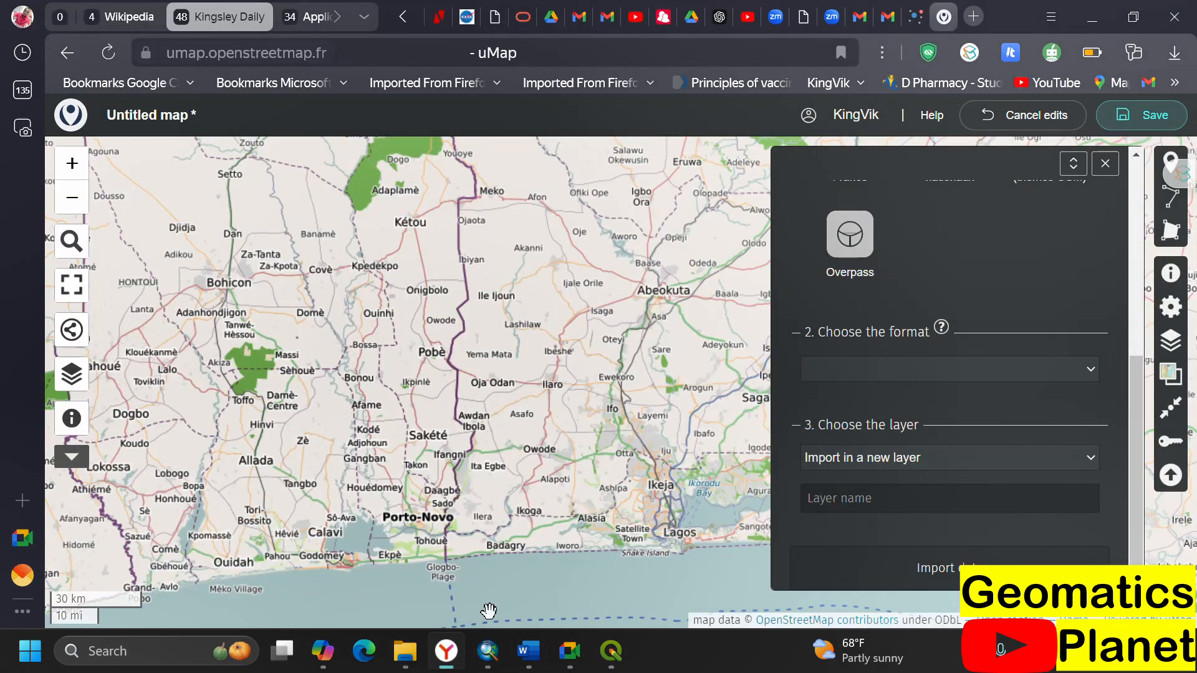
{"action": "left_click", "coordinate": [912, 371]}
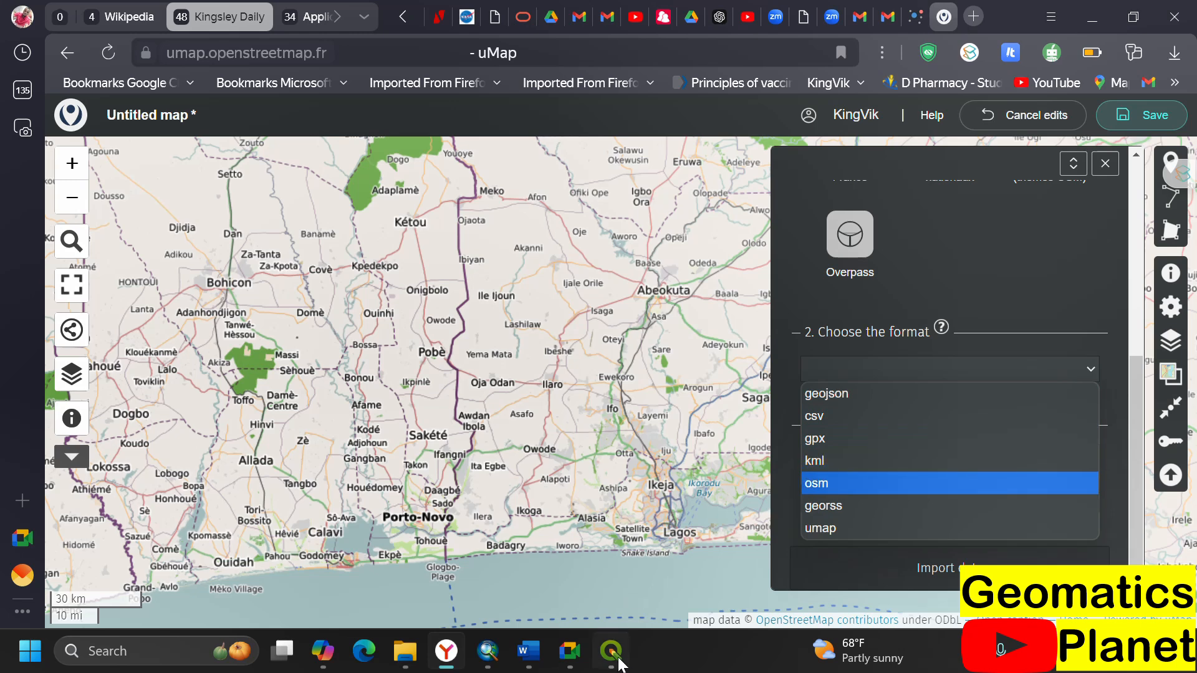
{"action": "mouse_move", "coordinate": [611, 652]}
{"action": "left_click", "coordinate": [635, 602]}
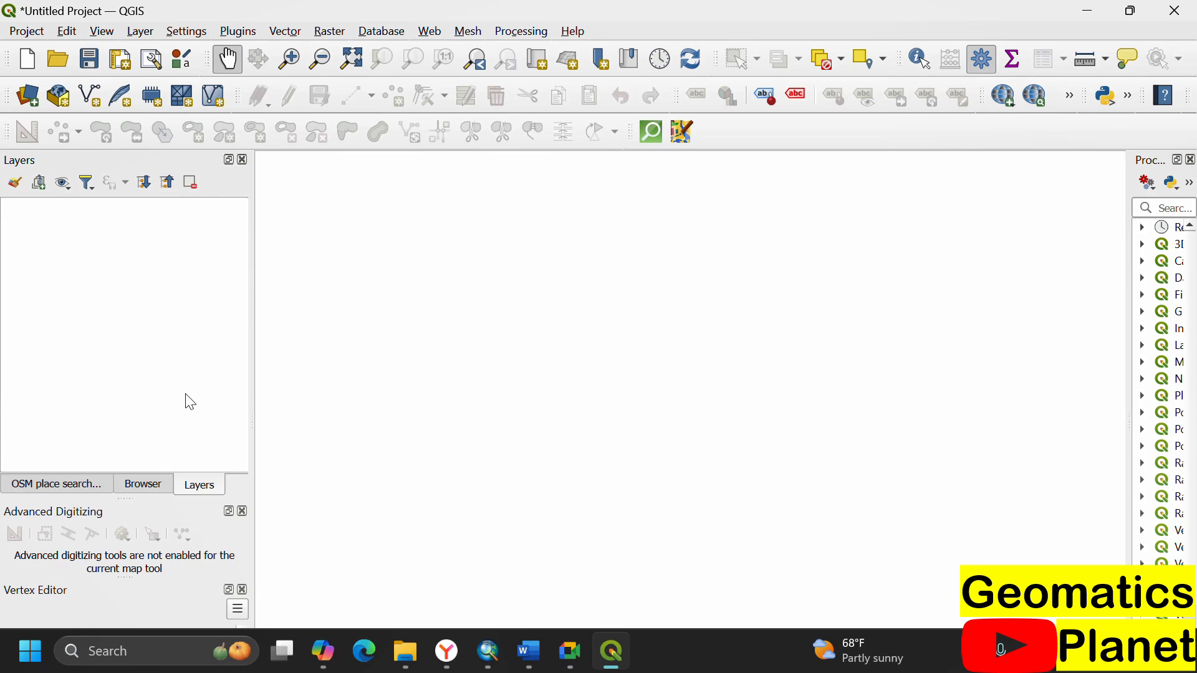
{"action": "key", "text": "ctrl+l"}
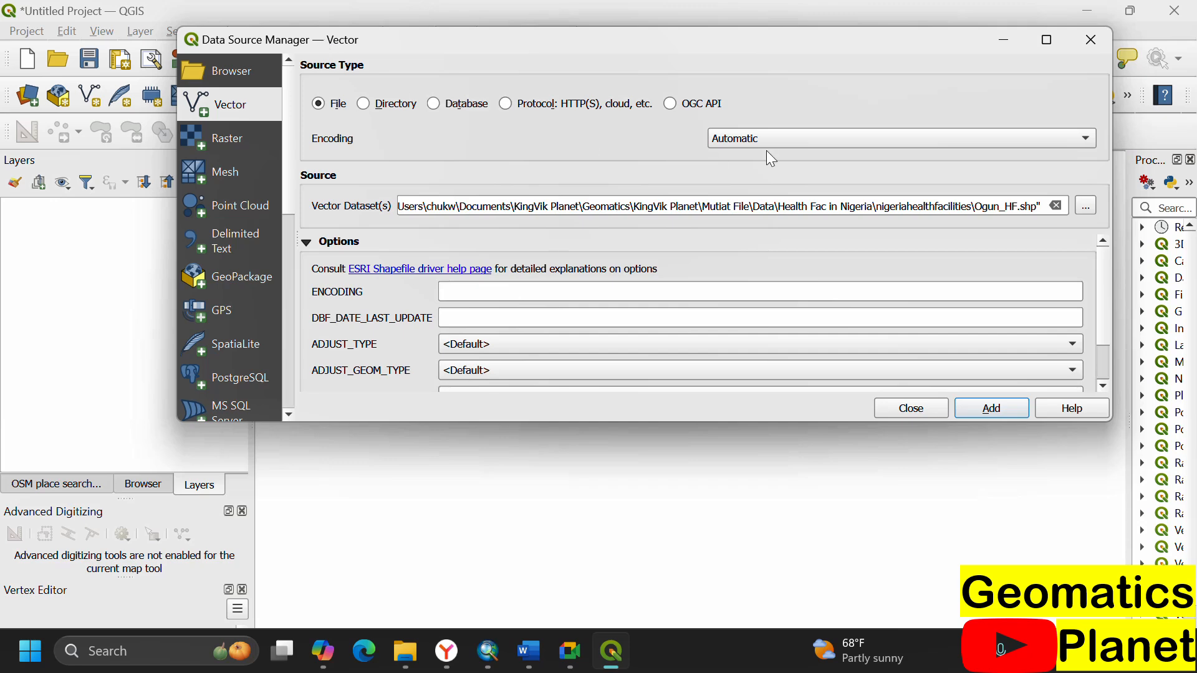
{"action": "left_click", "coordinate": [1057, 206]}
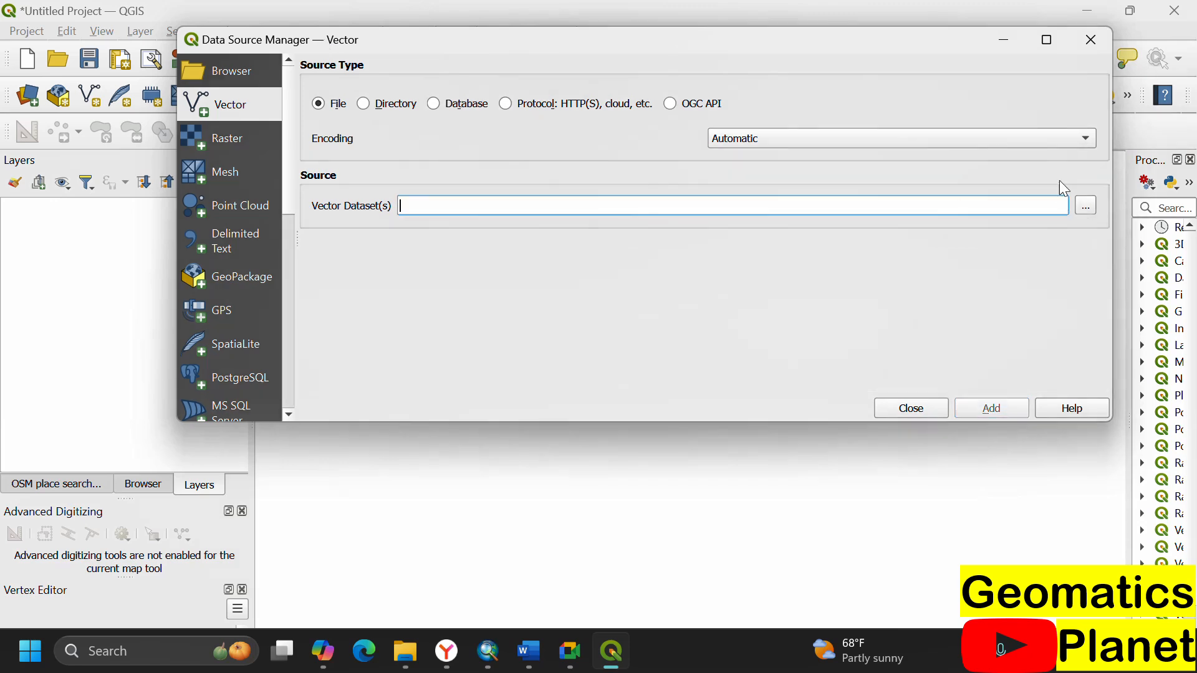
{"action": "left_click", "coordinate": [1088, 50]}
{"action": "left_click", "coordinate": [140, 34]}
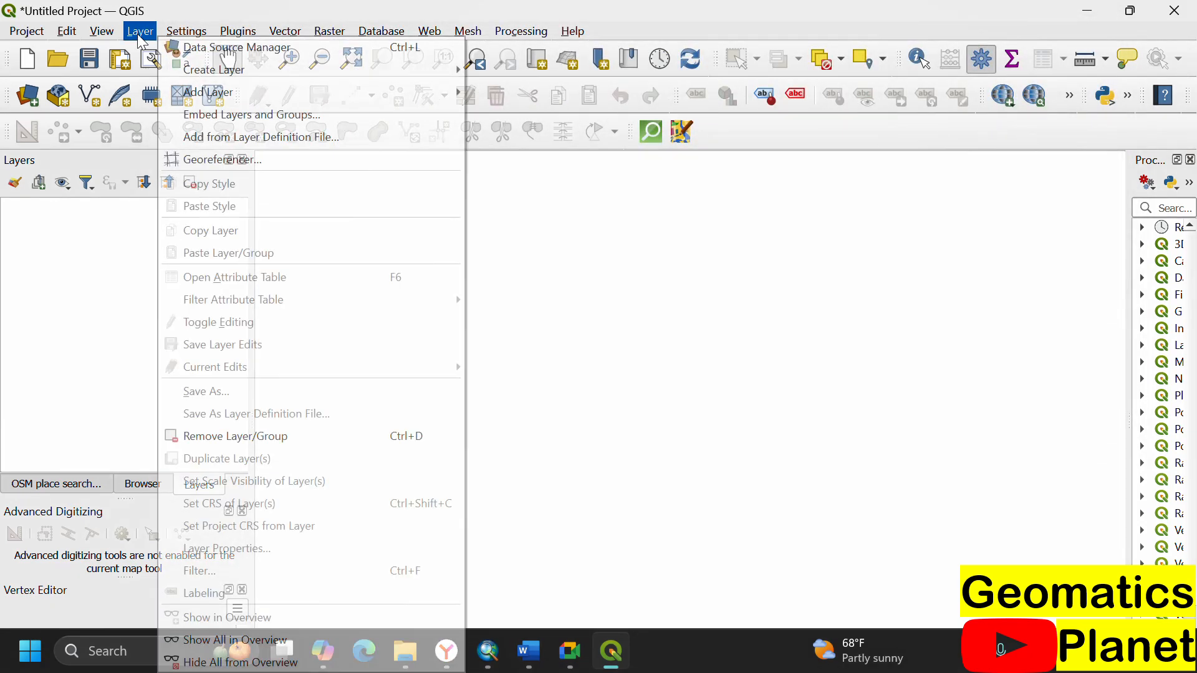
{"action": "mouse_move", "coordinate": [192, 99]}
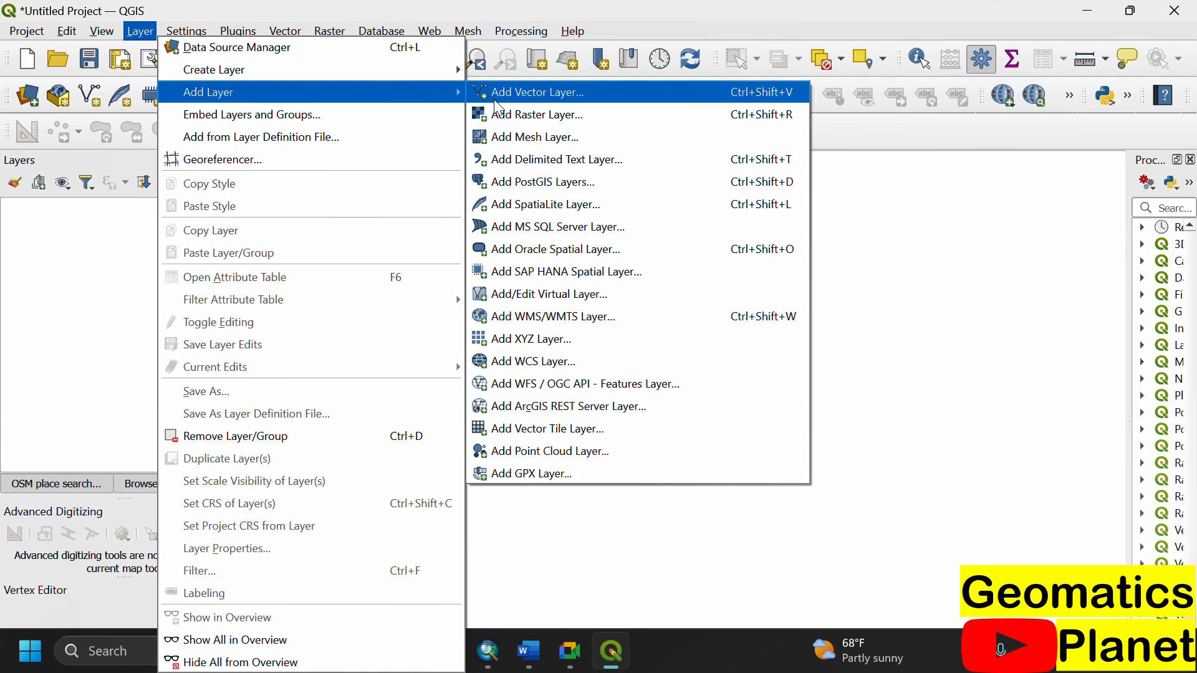
{"action": "left_click", "coordinate": [43, 275]}
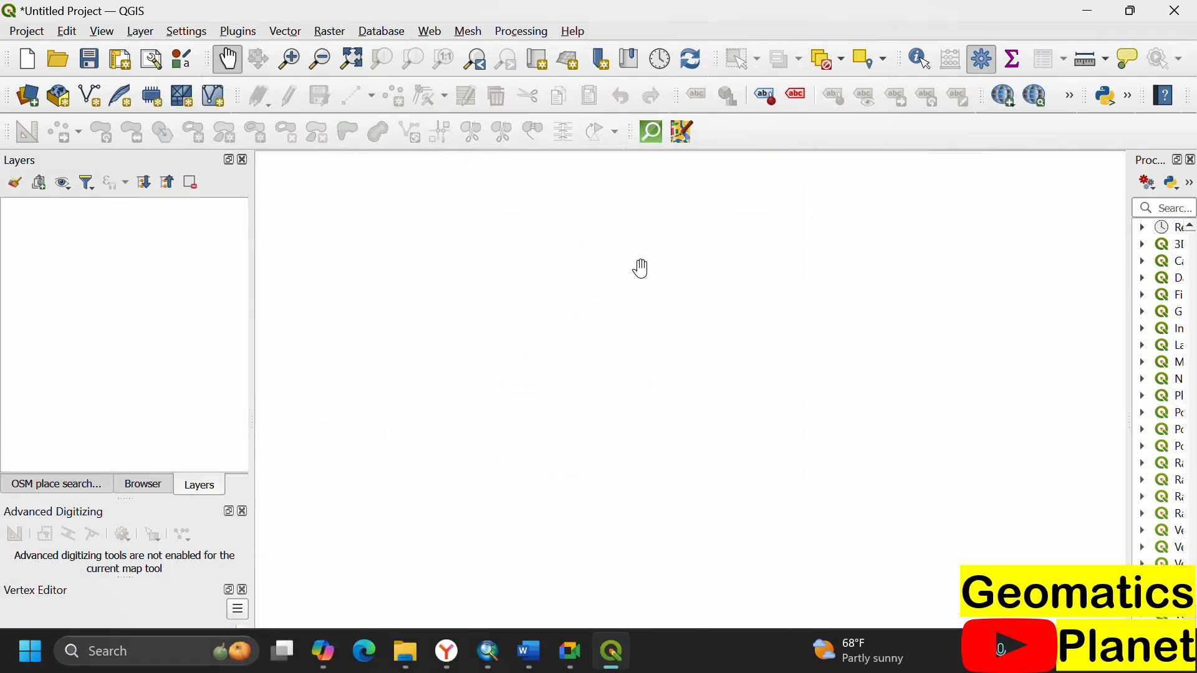
{"action": "key", "text": "ctrl+shift+v"}
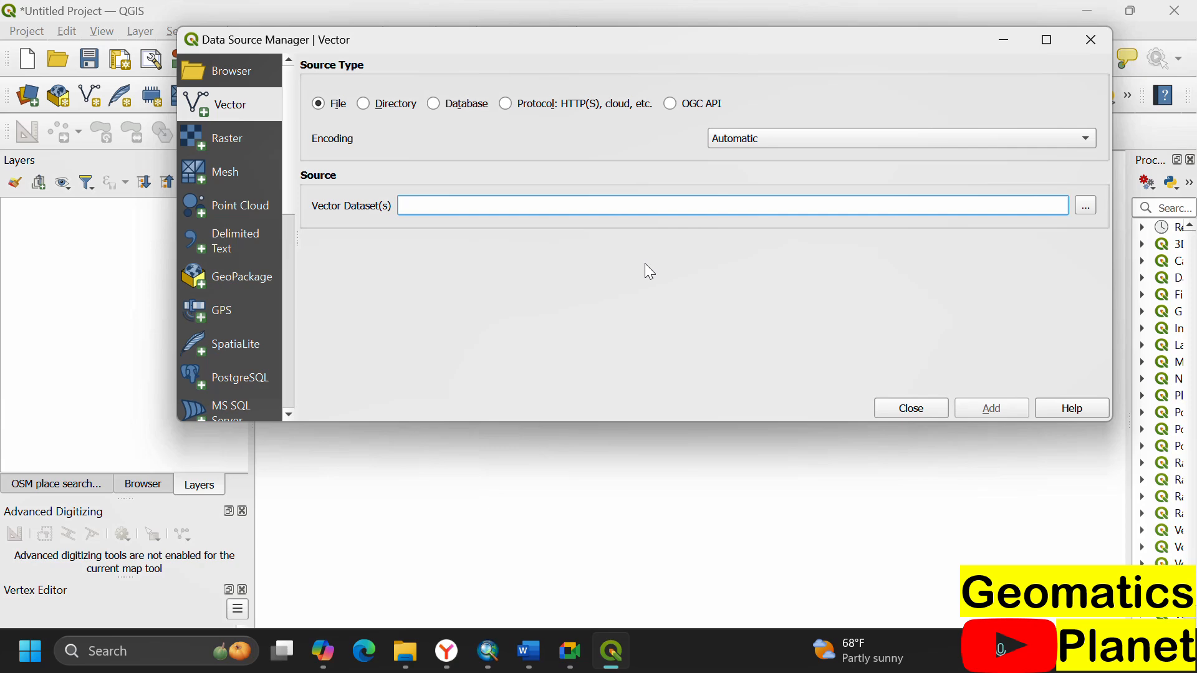
- Close the data source dialog and expand Home > Documents in the Browser panel
{"action": "left_click", "coordinate": [1092, 40]}
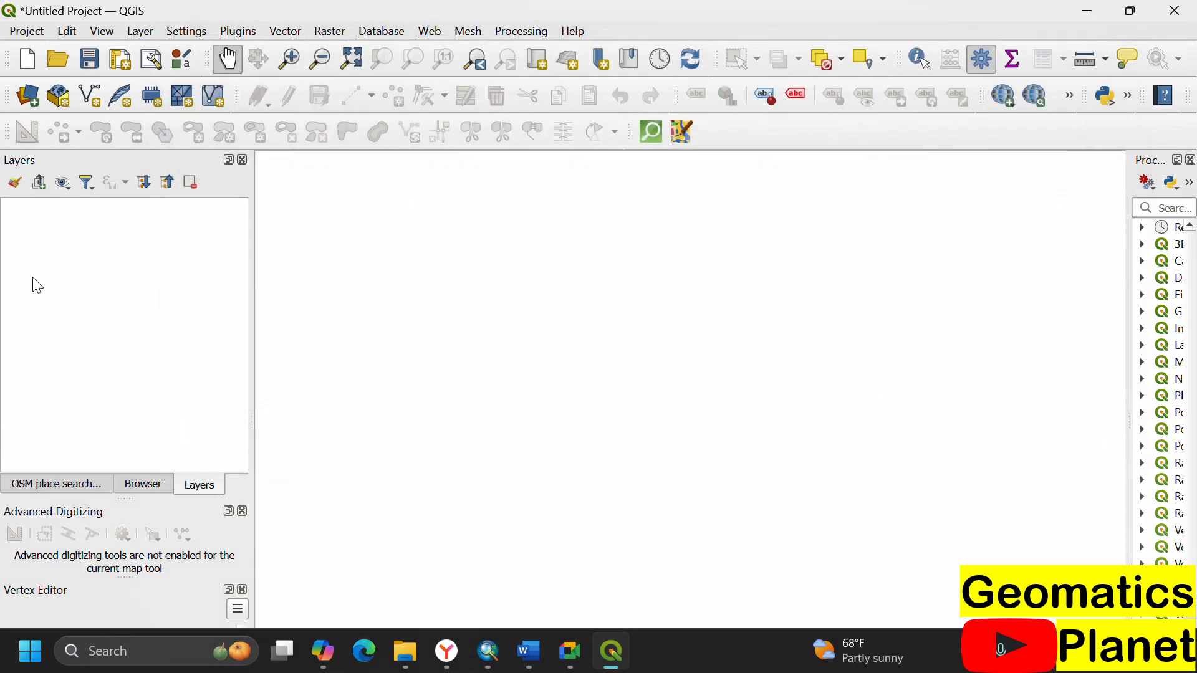
{"action": "left_click", "coordinate": [142, 485]}
{"action": "scroll", "coordinate": [58, 383], "scroll_direction": "down", "scroll_amount": 1}
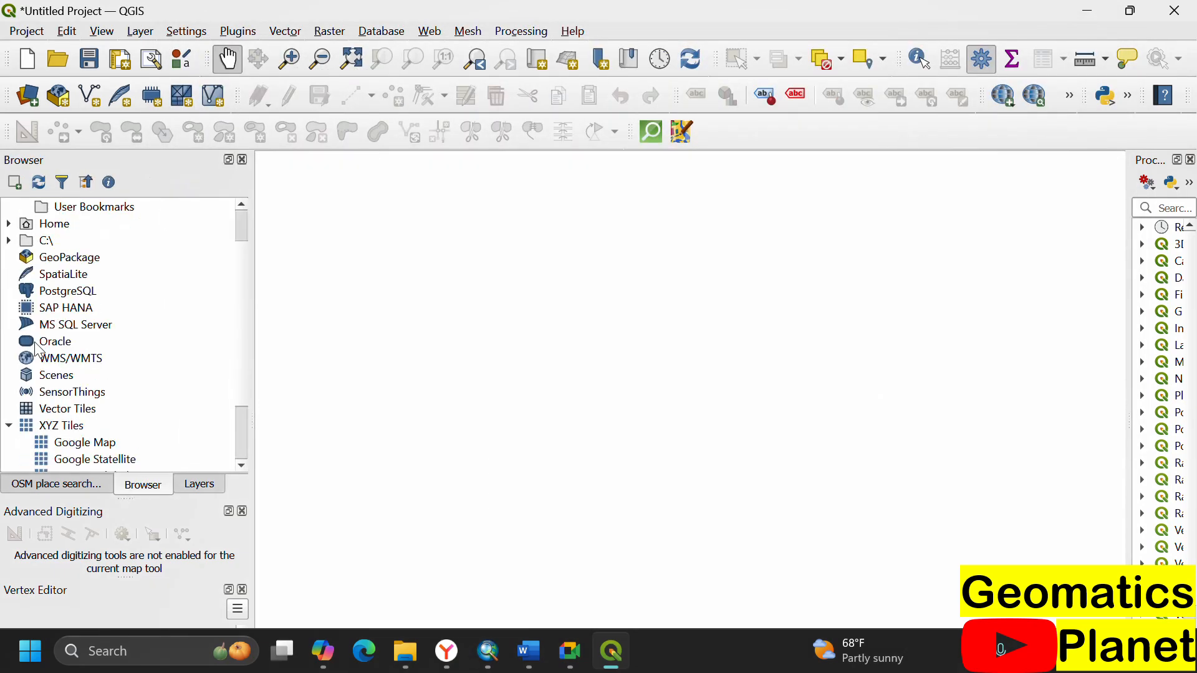
{"action": "scroll", "coordinate": [55, 400], "scroll_direction": "down", "scroll_amount": 1}
{"action": "scroll", "coordinate": [61, 399], "scroll_direction": "up", "scroll_amount": 2}
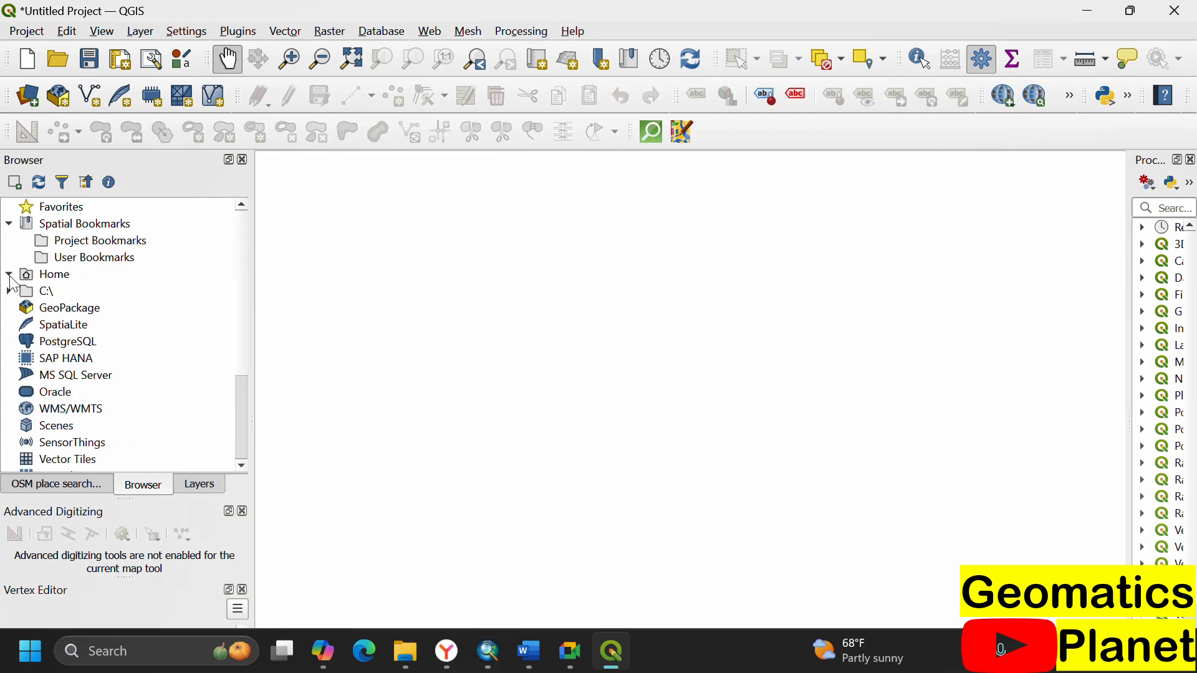
{"action": "left_click", "coordinate": [9, 275]}
{"action": "scroll", "coordinate": [57, 336], "scroll_direction": "down", "scroll_amount": 4}
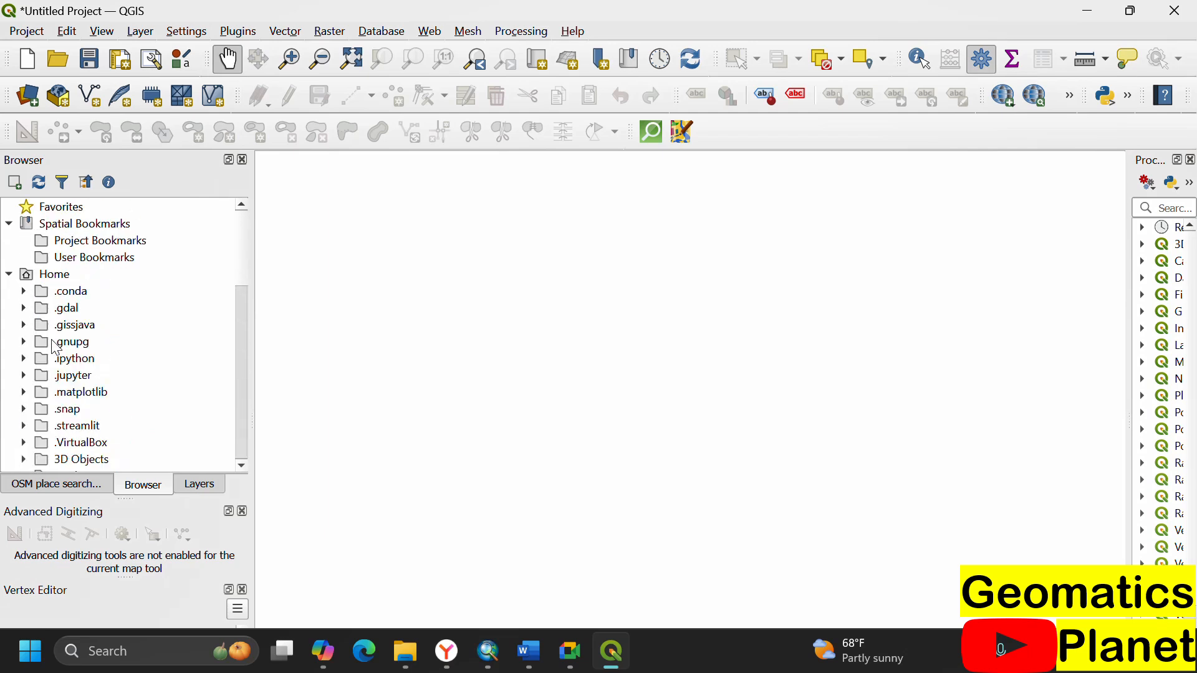
{"action": "scroll", "coordinate": [67, 358], "scroll_direction": "down", "scroll_amount": 2}
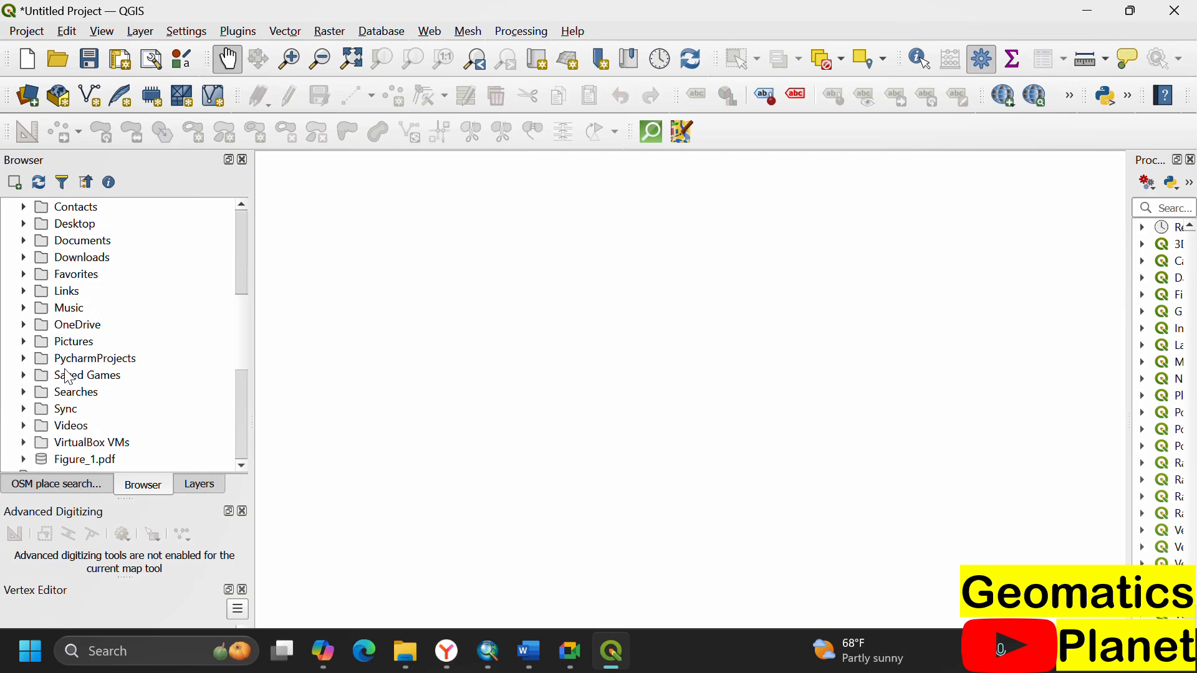
{"action": "left_click", "coordinate": [24, 241]}
{"action": "scroll", "coordinate": [84, 350], "scroll_direction": "down", "scroll_amount": 1}
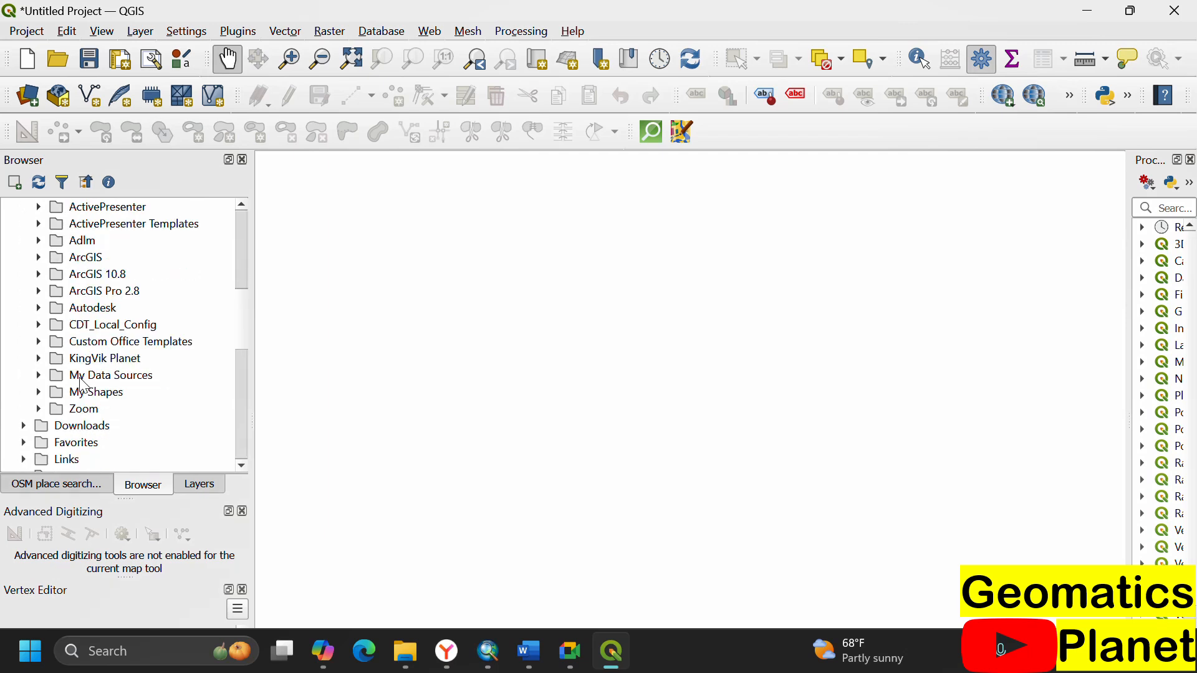
- Expand KingVik Planet > Geomatics > KingVik Planet > Data in the Browser tree
{"action": "left_click", "coordinate": [98, 368]}
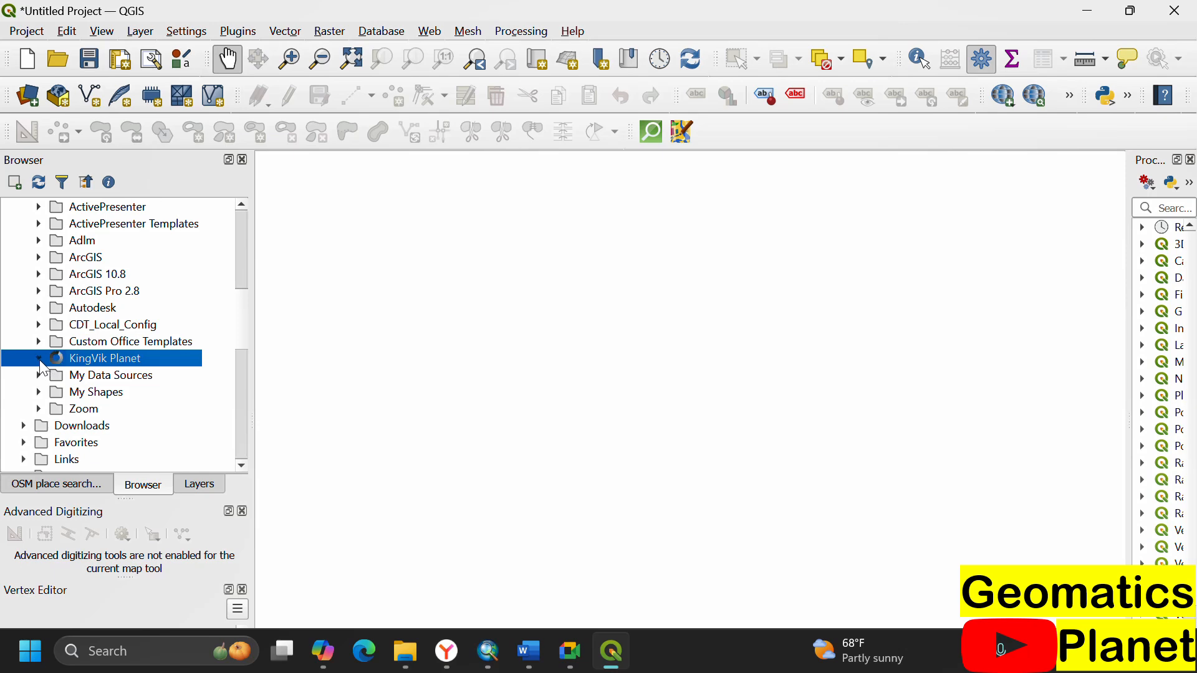
{"action": "left_click", "coordinate": [39, 359]}
{"action": "scroll", "coordinate": [112, 371], "scroll_direction": "down", "scroll_amount": 2}
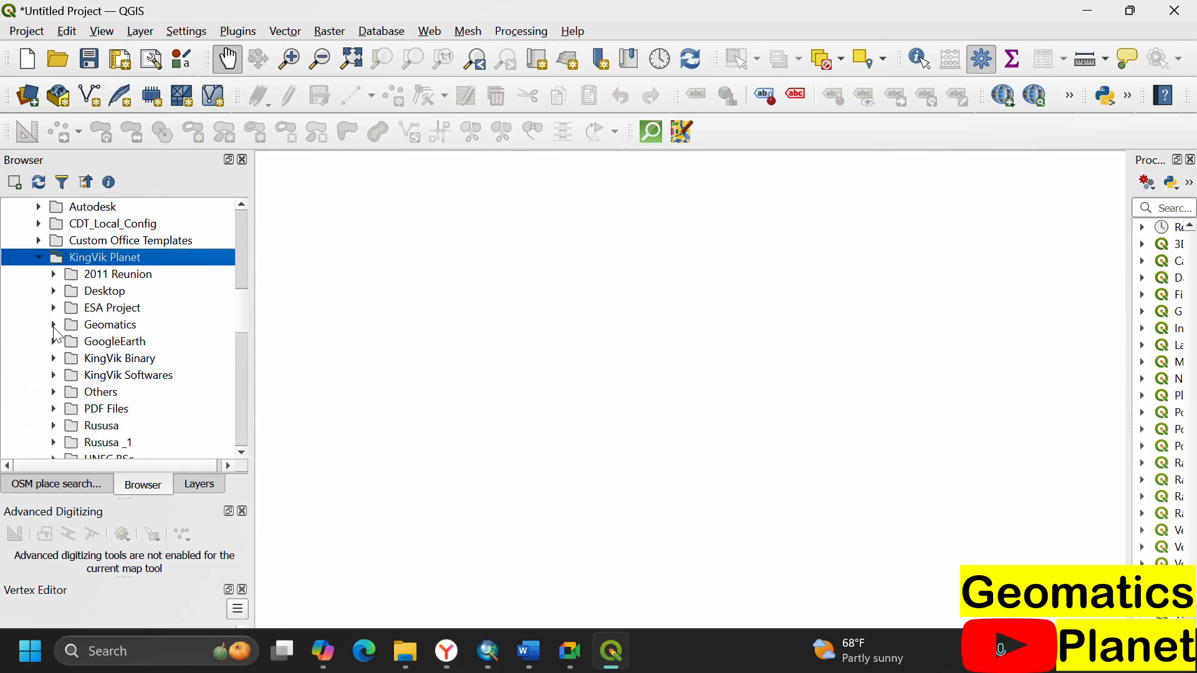
{"action": "left_click", "coordinate": [54, 326]}
{"action": "scroll", "coordinate": [134, 350], "scroll_direction": "down", "scroll_amount": 10}
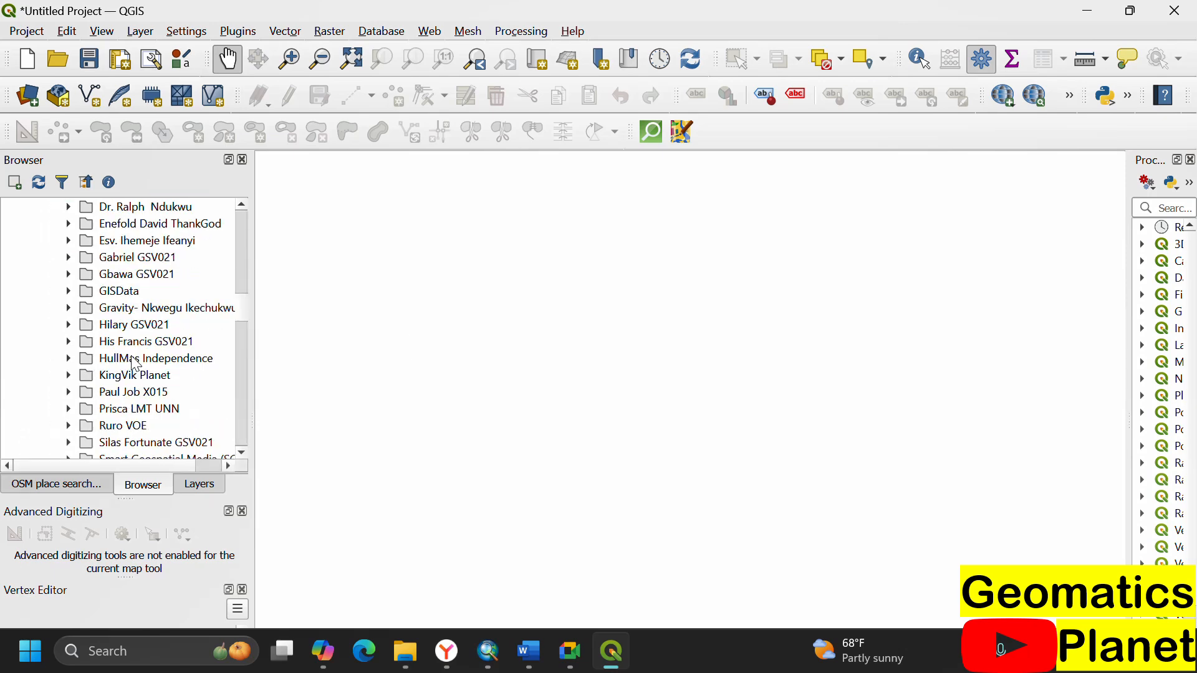
{"action": "scroll", "coordinate": [134, 363], "scroll_direction": "up", "scroll_amount": 1}
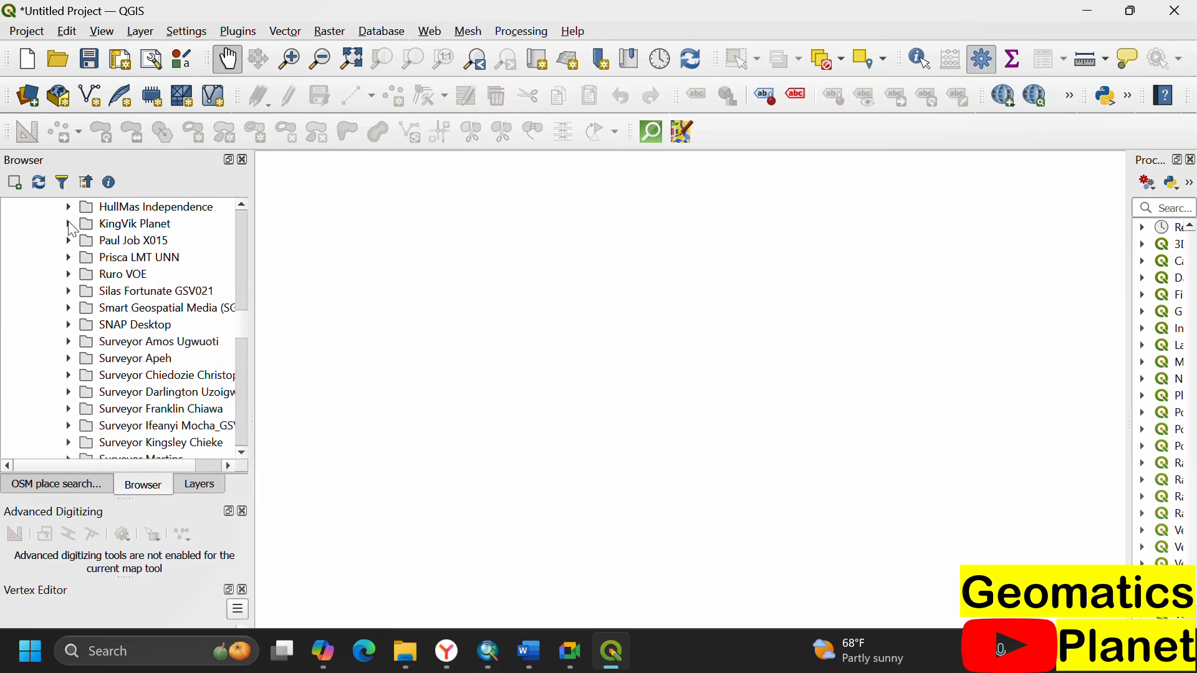
{"action": "left_click", "coordinate": [69, 224]}
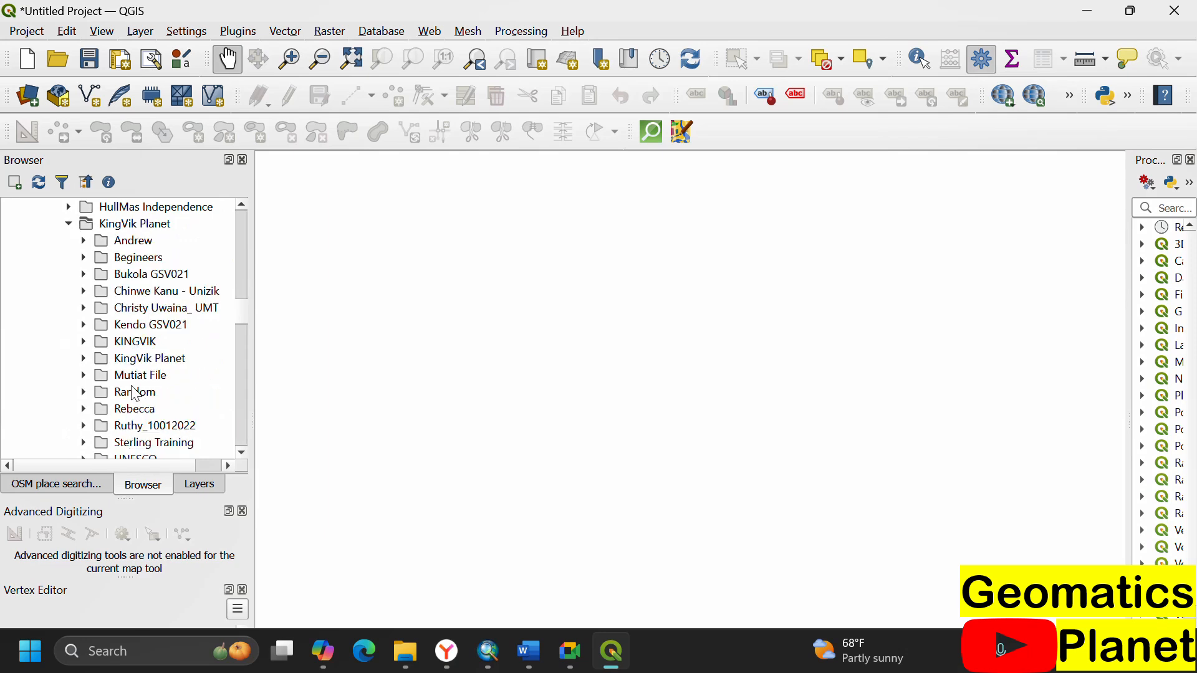
{"action": "left_click", "coordinate": [85, 377]}
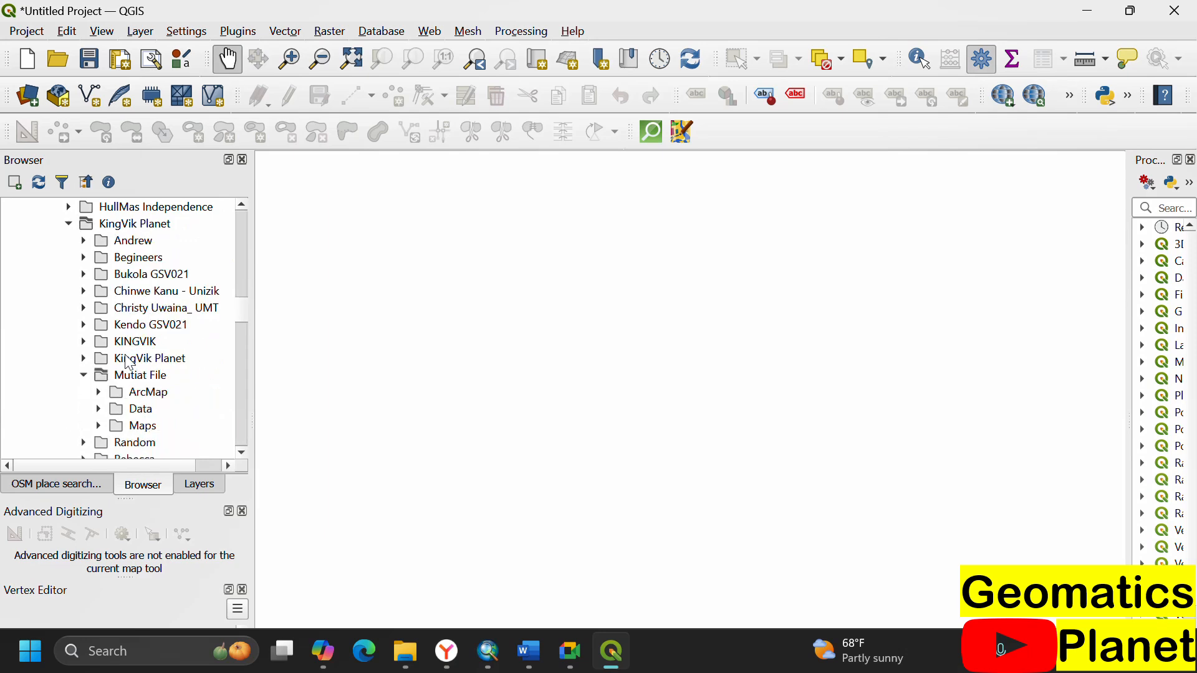
{"action": "left_click", "coordinate": [99, 410]}
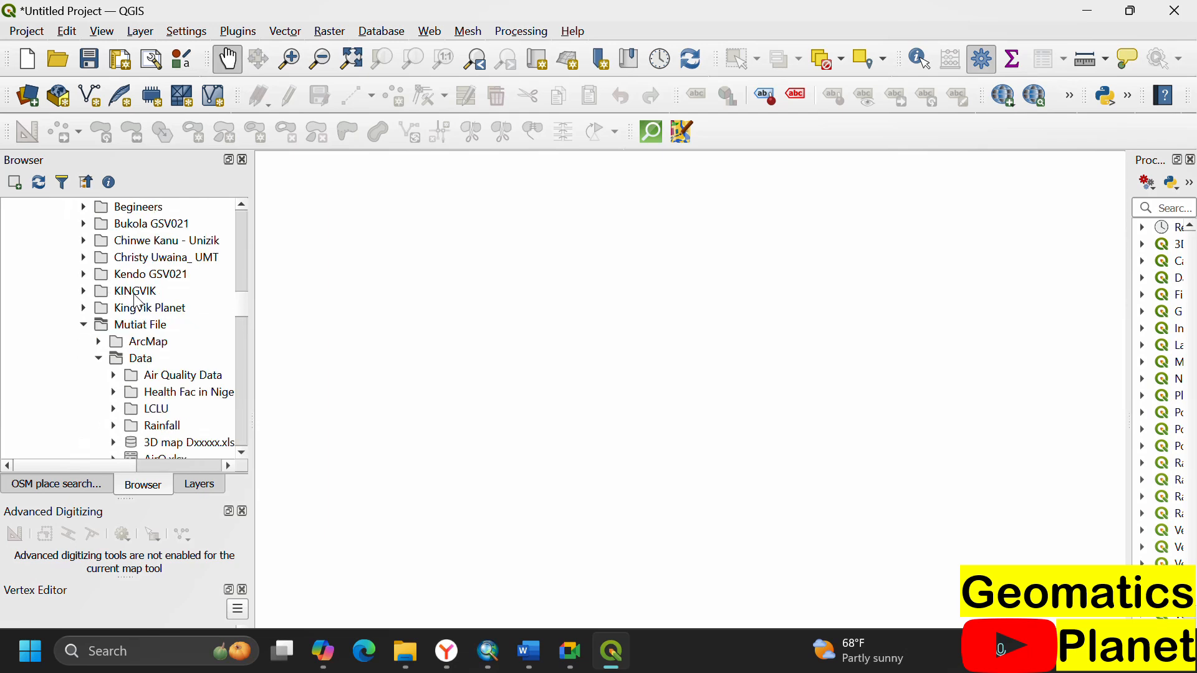
{"action": "scroll", "coordinate": [143, 425], "scroll_direction": "down", "scroll_amount": 1}
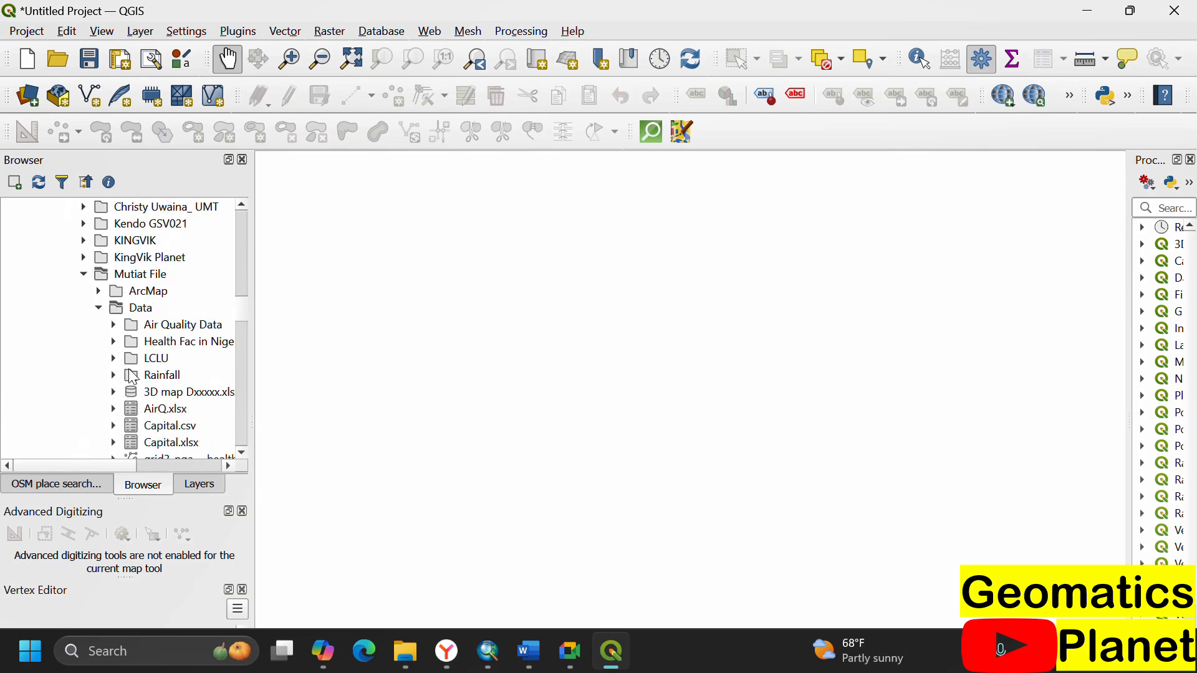
- Expand the health facilities folder, list the point layer's fields, and open the Data Source Manager
{"action": "left_click", "coordinate": [114, 342]}
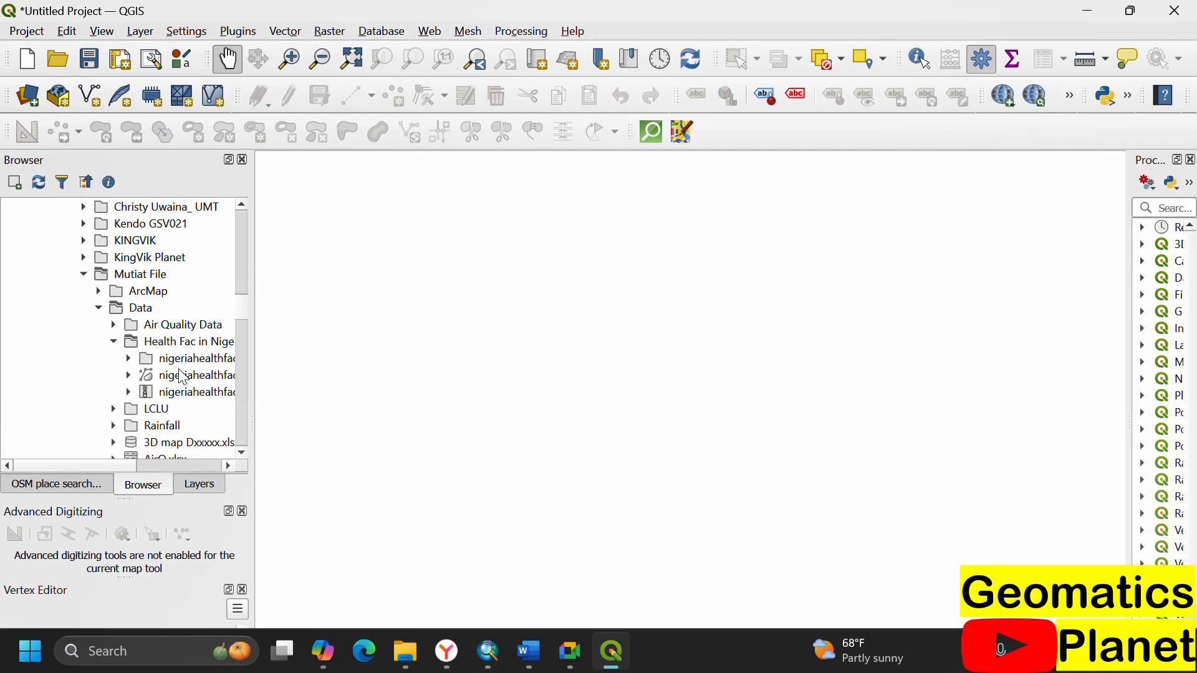
{"action": "left_click", "coordinate": [182, 377]}
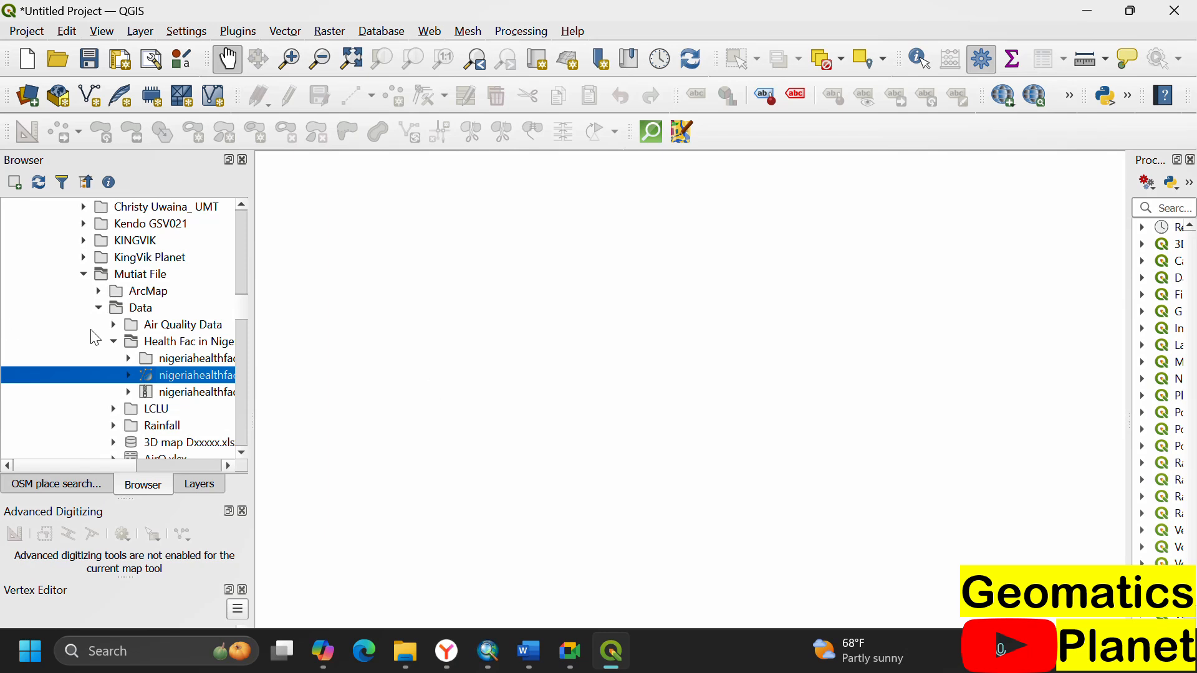
{"action": "left_click", "coordinate": [129, 376]}
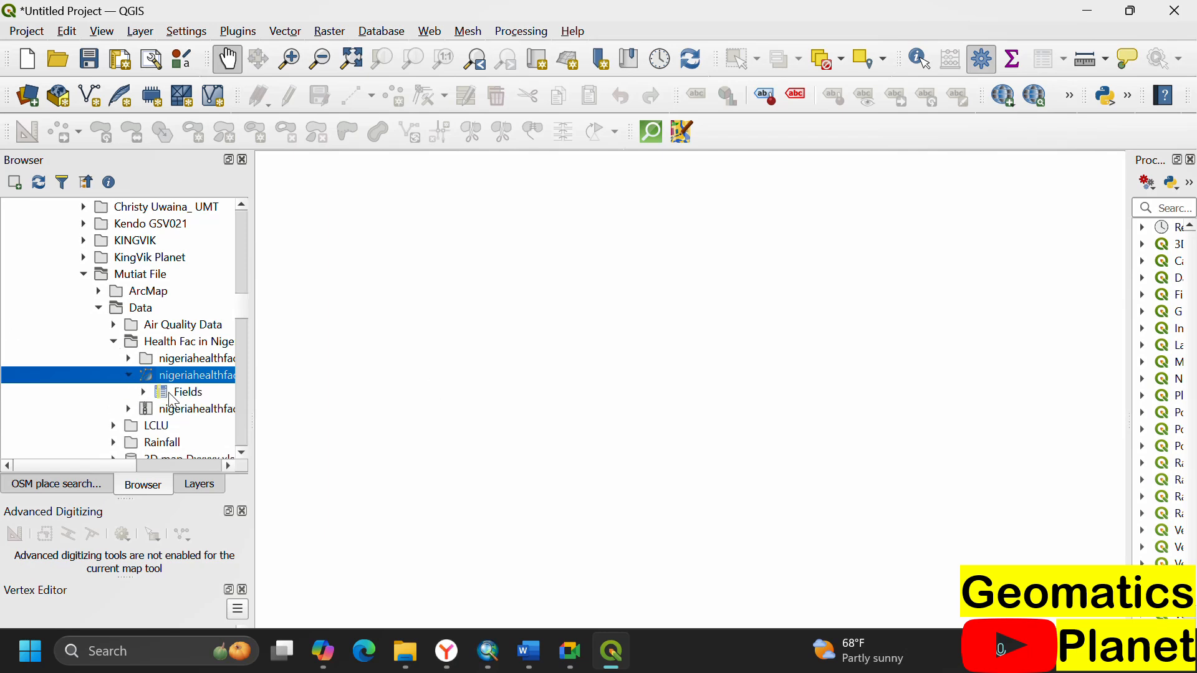
{"action": "scroll", "coordinate": [246, 307], "scroll_direction": "up", "scroll_amount": 1}
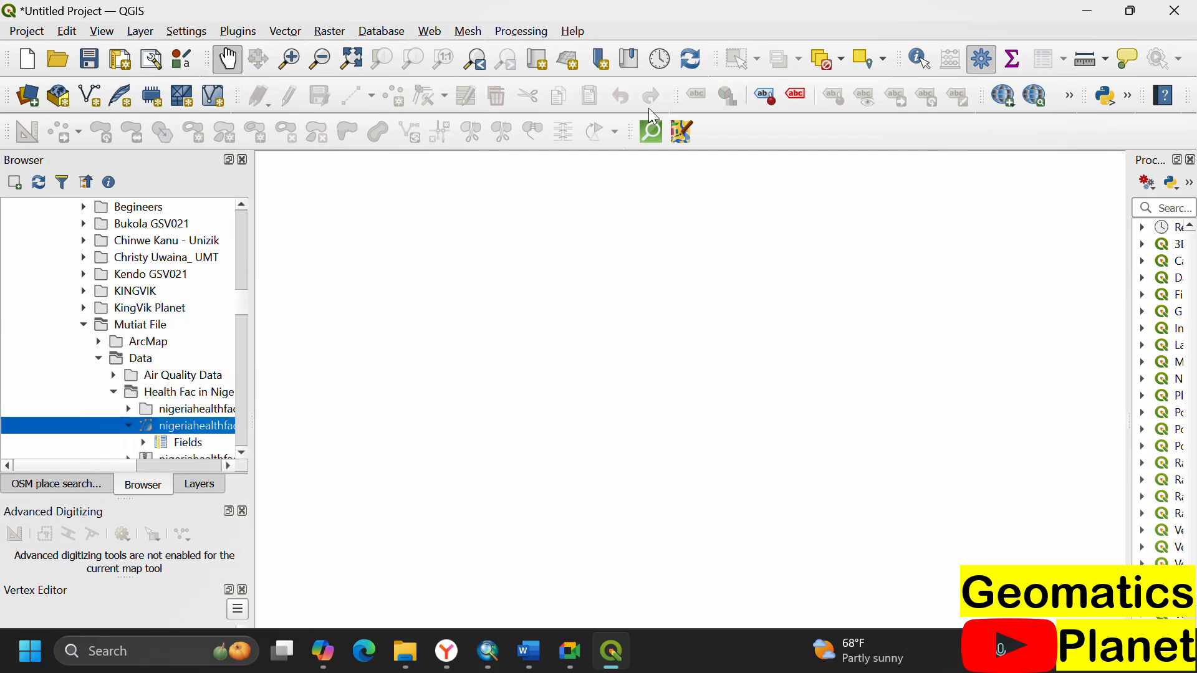
{"action": "left_click", "coordinate": [27, 97]}
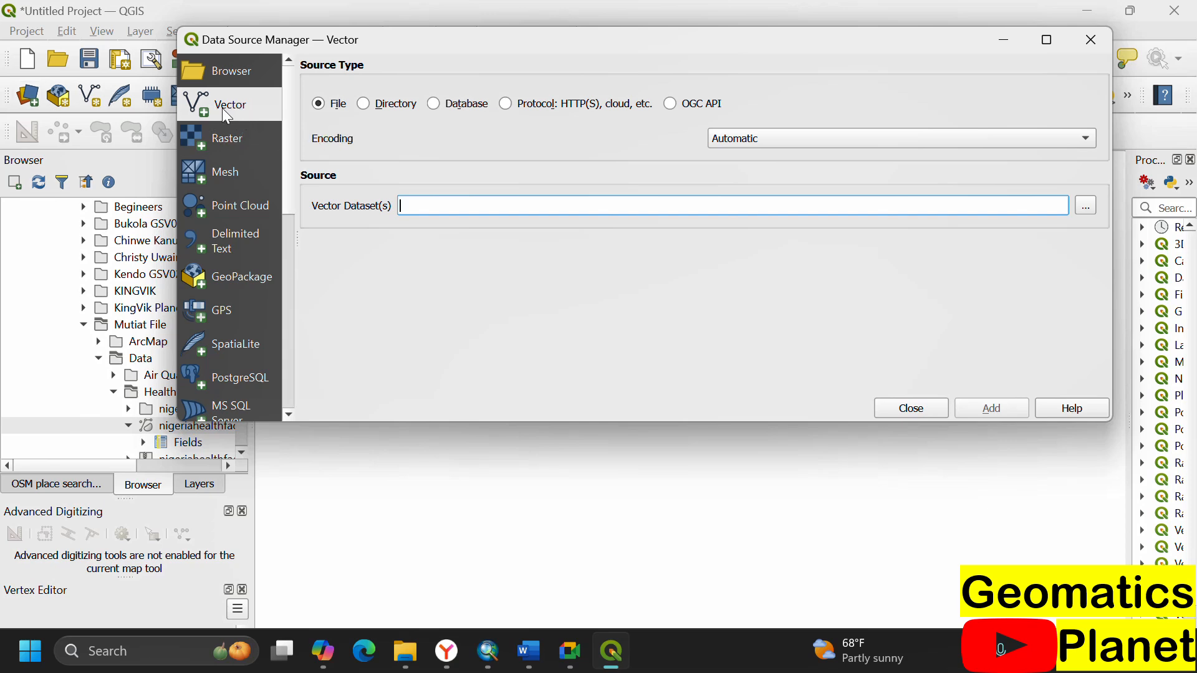
{"action": "left_click", "coordinate": [230, 146]}
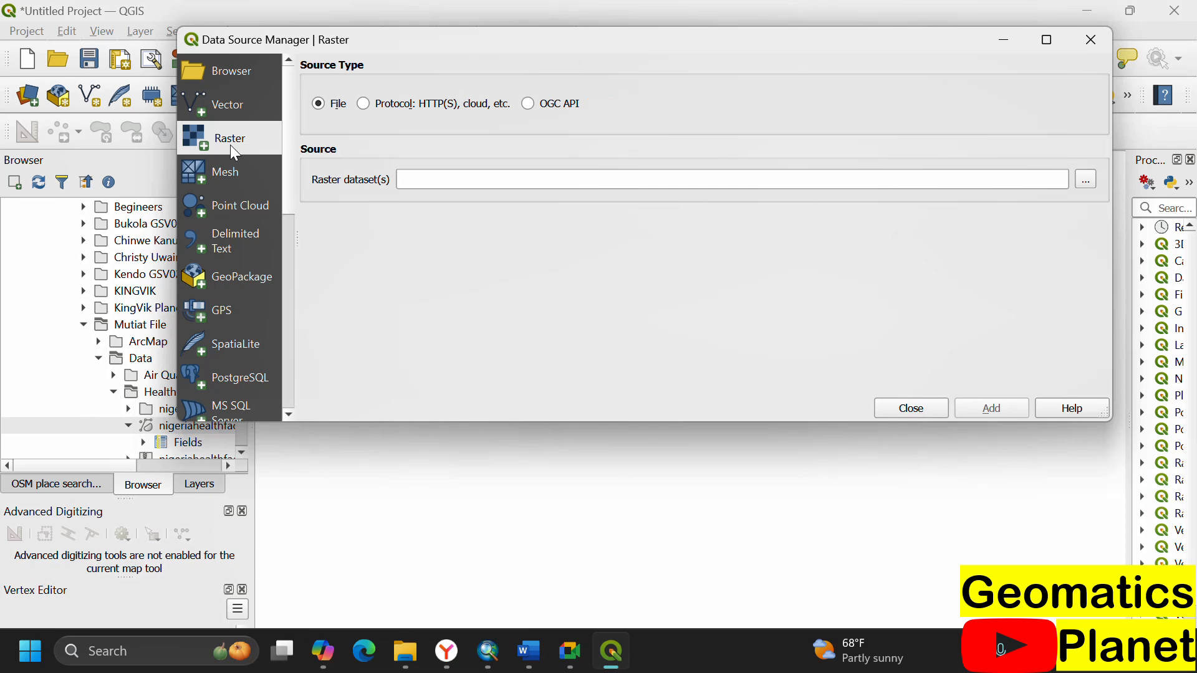
{"action": "left_click", "coordinate": [234, 209]}
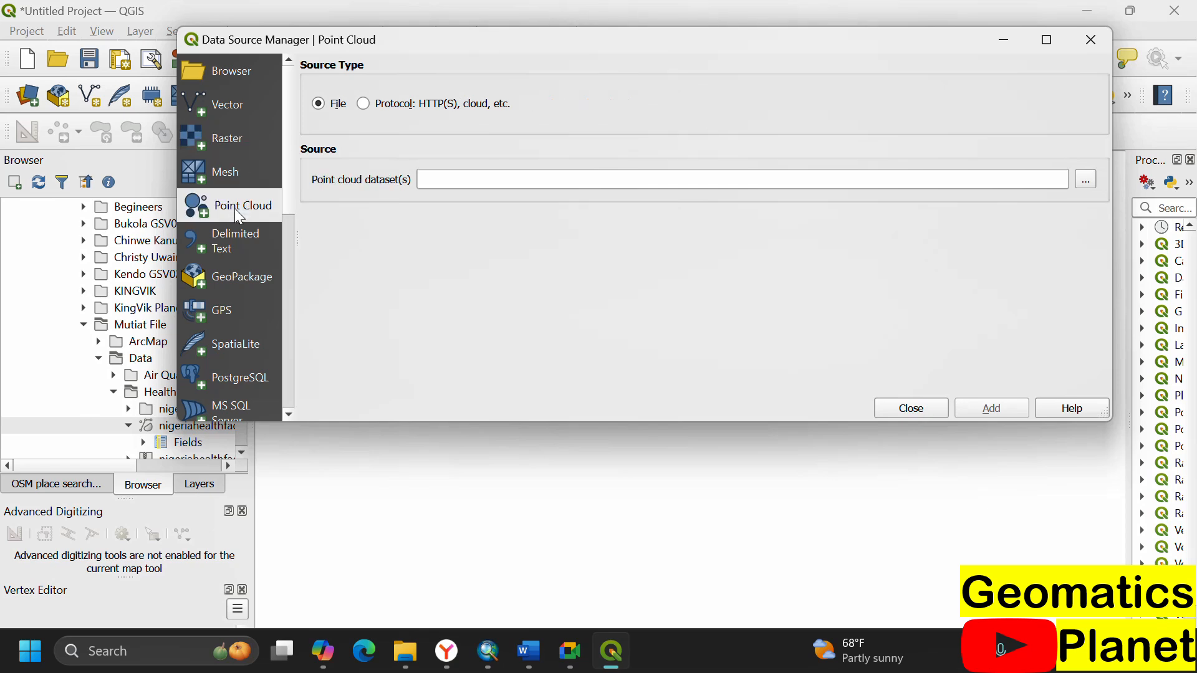
{"action": "left_click", "coordinate": [232, 237]}
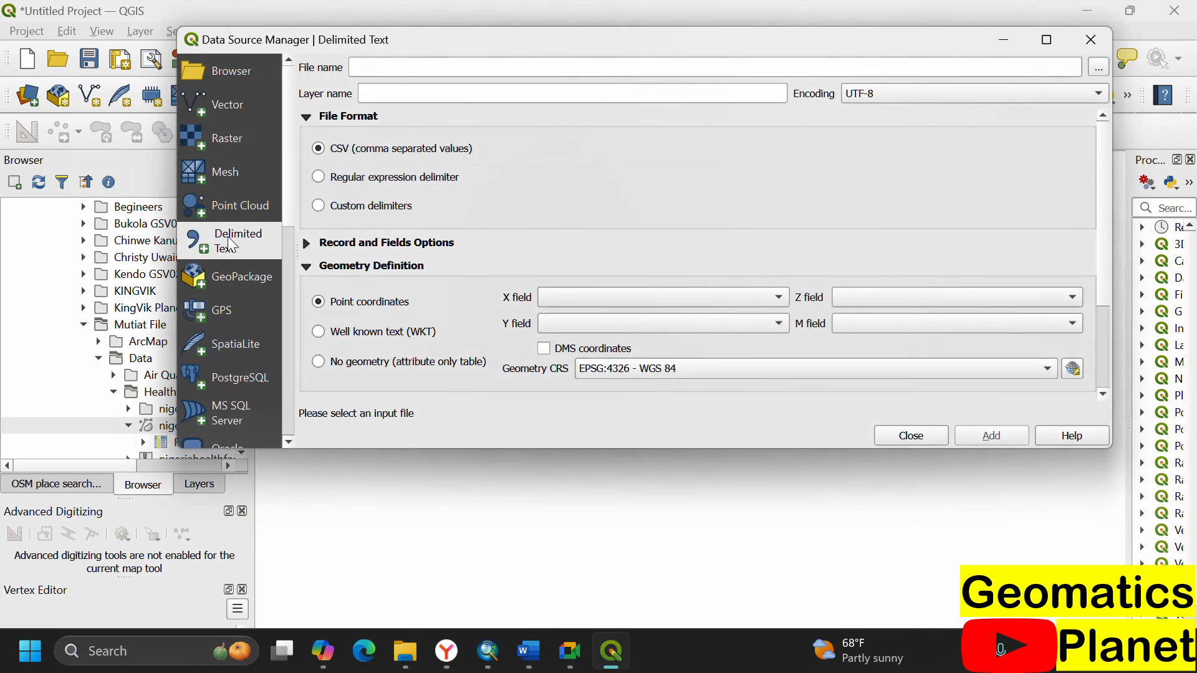
{"action": "left_click", "coordinate": [225, 107]}
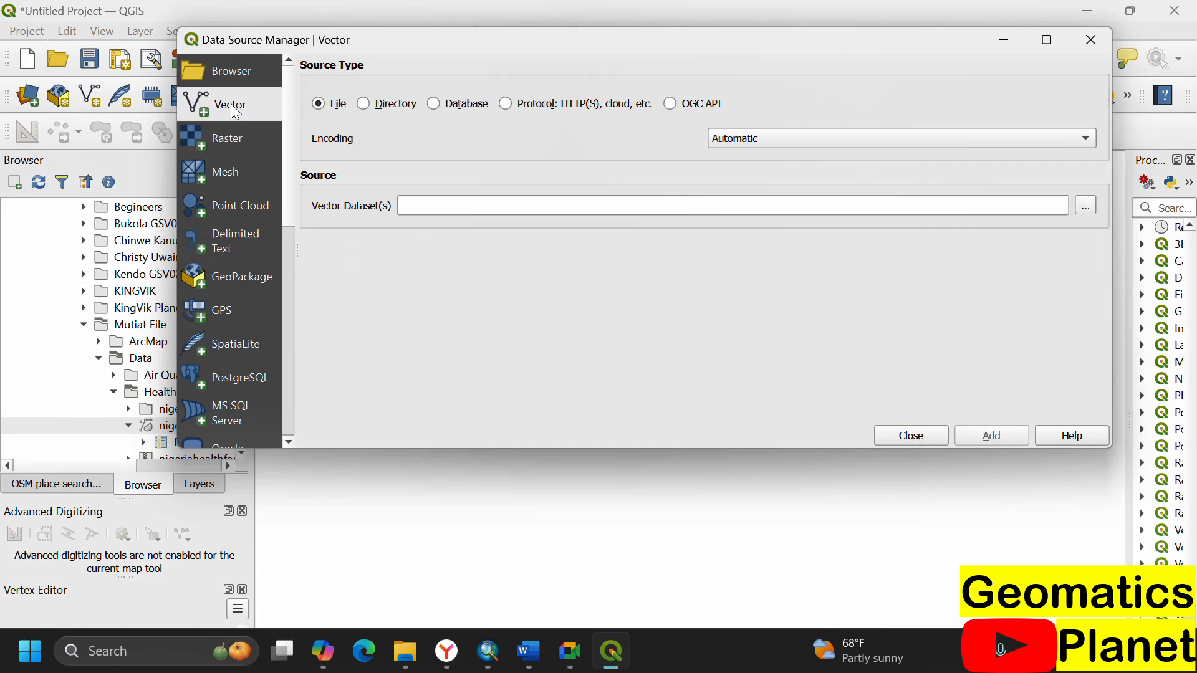
{"action": "mouse_move", "coordinate": [498, 652]}
{"action": "left_click", "coordinate": [501, 631]}
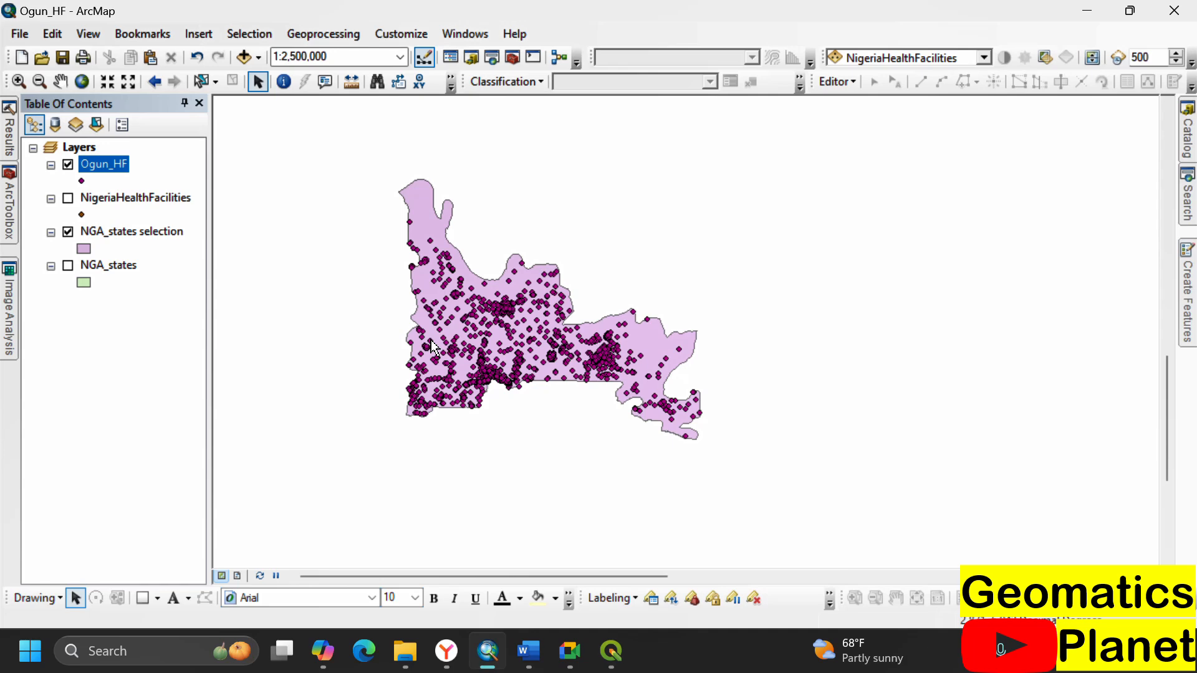
{"action": "left_click", "coordinate": [611, 651]}
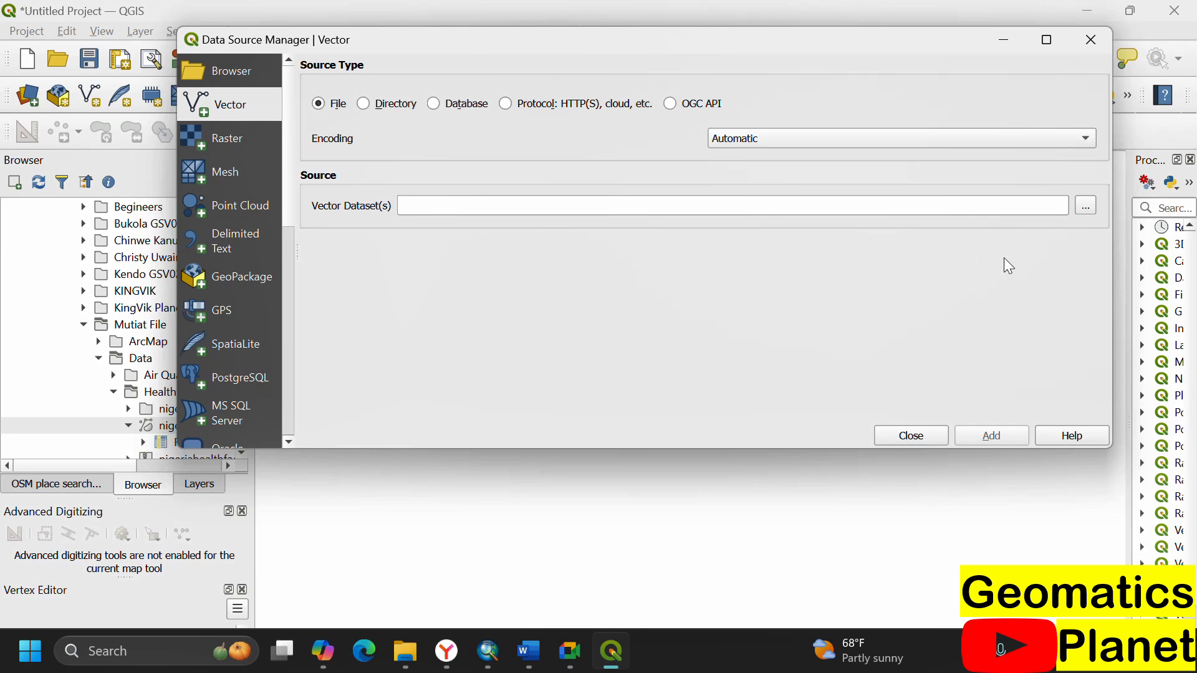
- Add Ogun_HF.shp as a point layer in QGIS, then switch back to ArcMap
{"action": "left_click", "coordinate": [1086, 206]}
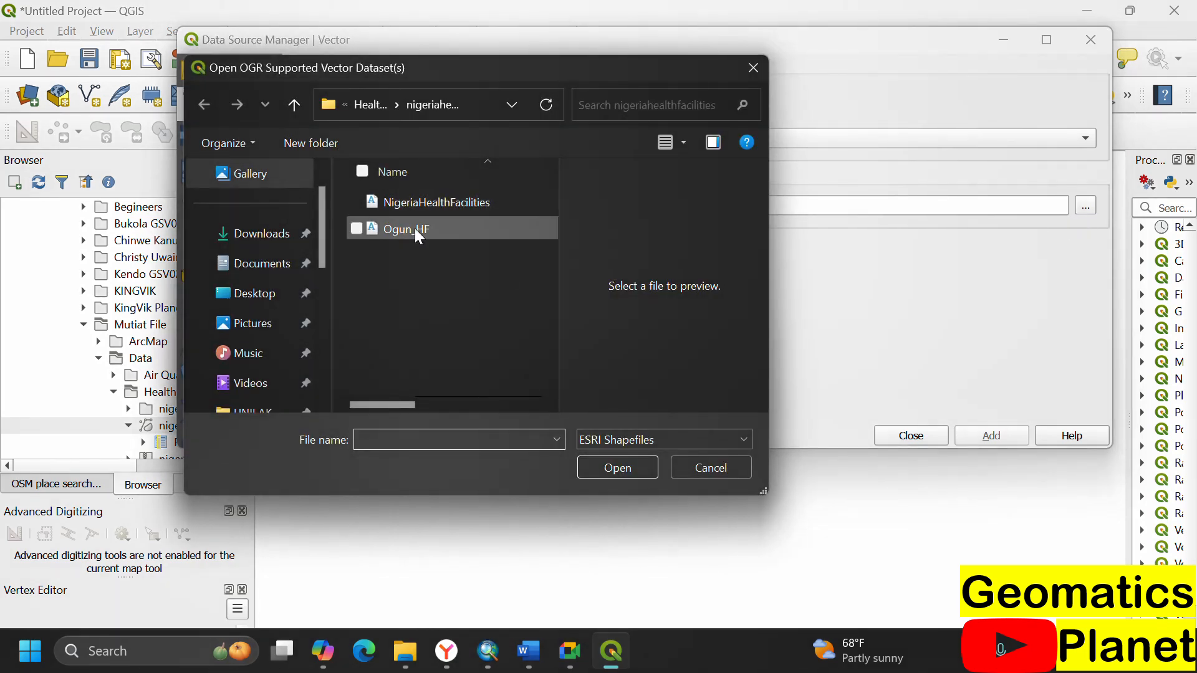
{"action": "left_click", "coordinate": [642, 470]}
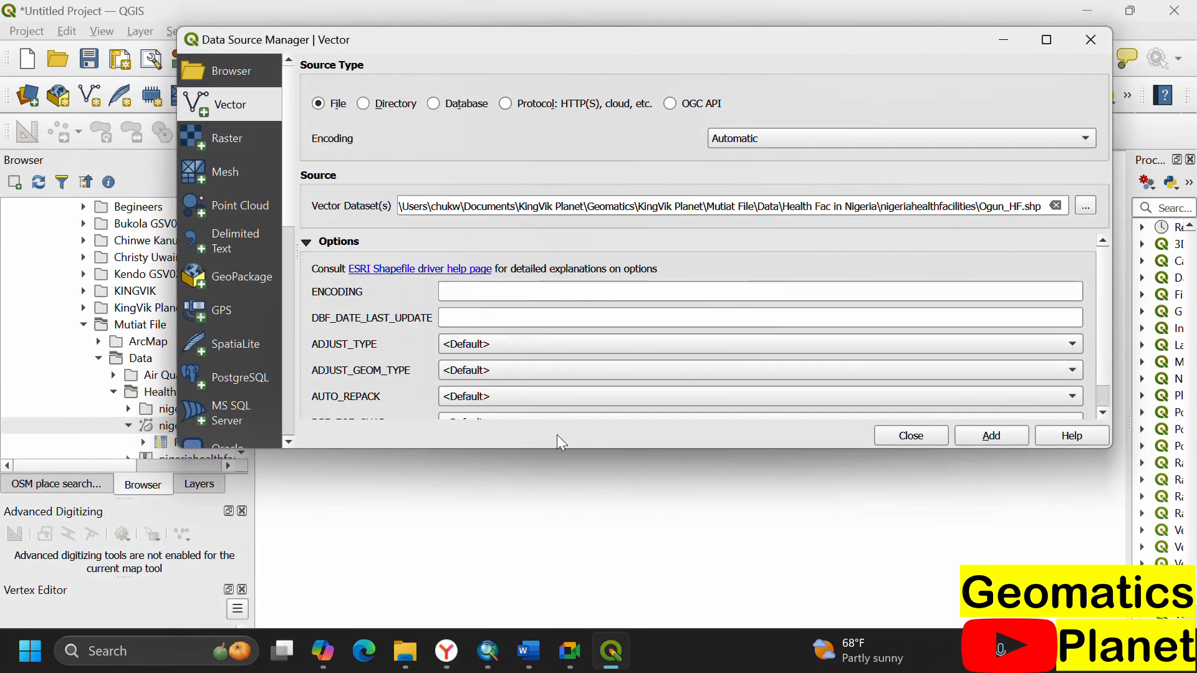
{"action": "scroll", "coordinate": [360, 326], "scroll_direction": "down", "scroll_amount": 1}
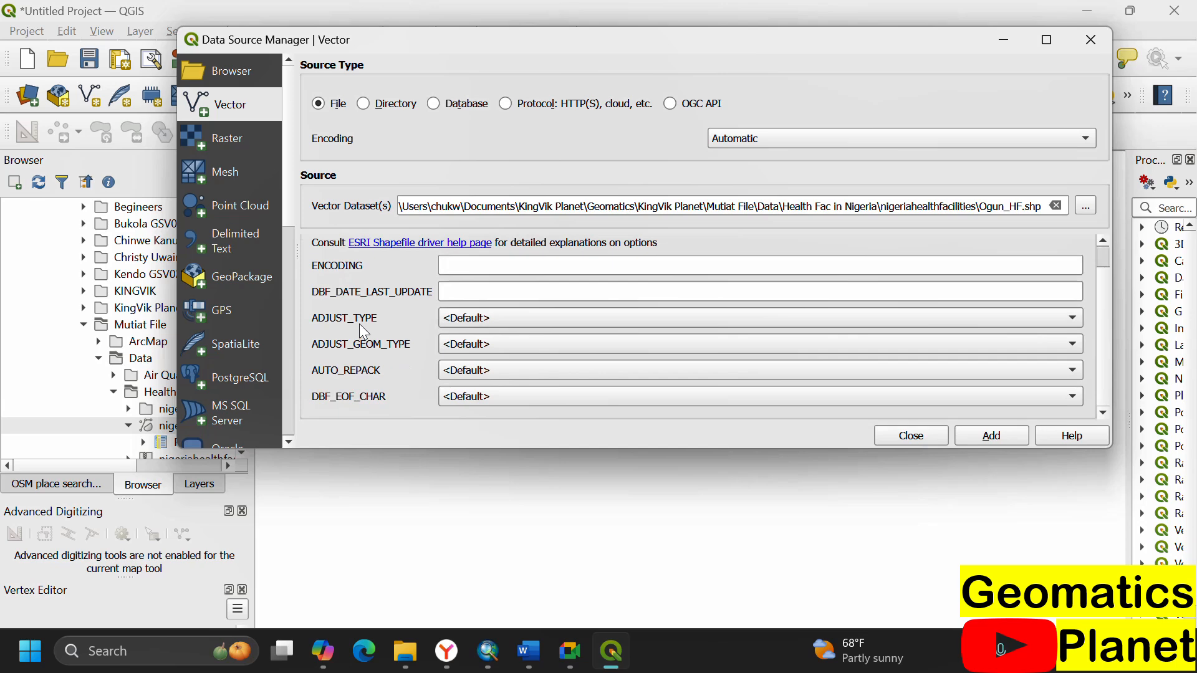
{"action": "left_click", "coordinate": [985, 437]}
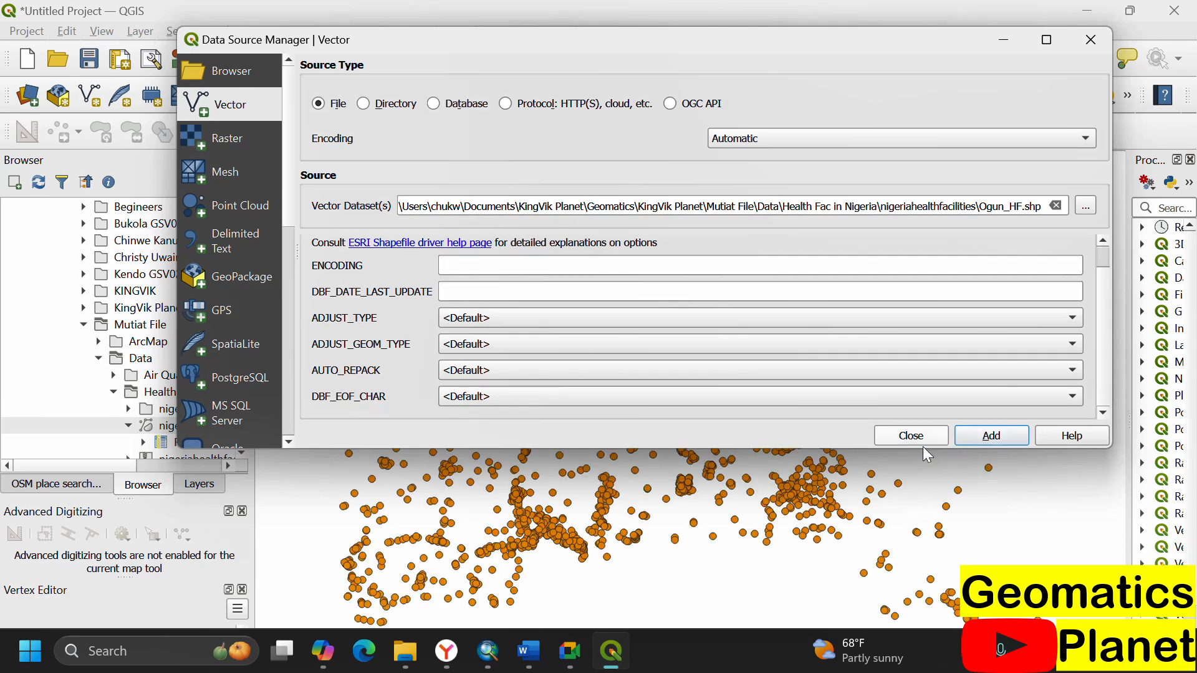
{"action": "left_click", "coordinate": [488, 655]}
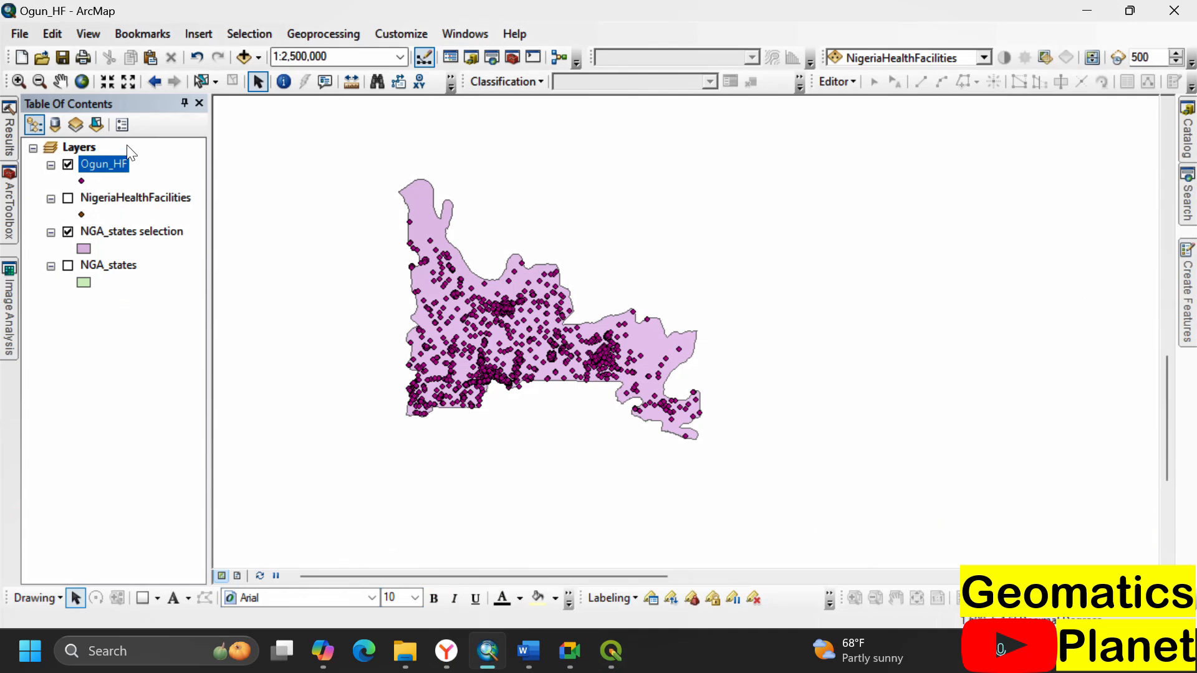
- Open the Export Data settings for the NGA_states Ogun selection
{"action": "right_click", "coordinate": [113, 173]}
{"action": "left_click", "coordinate": [93, 310]}
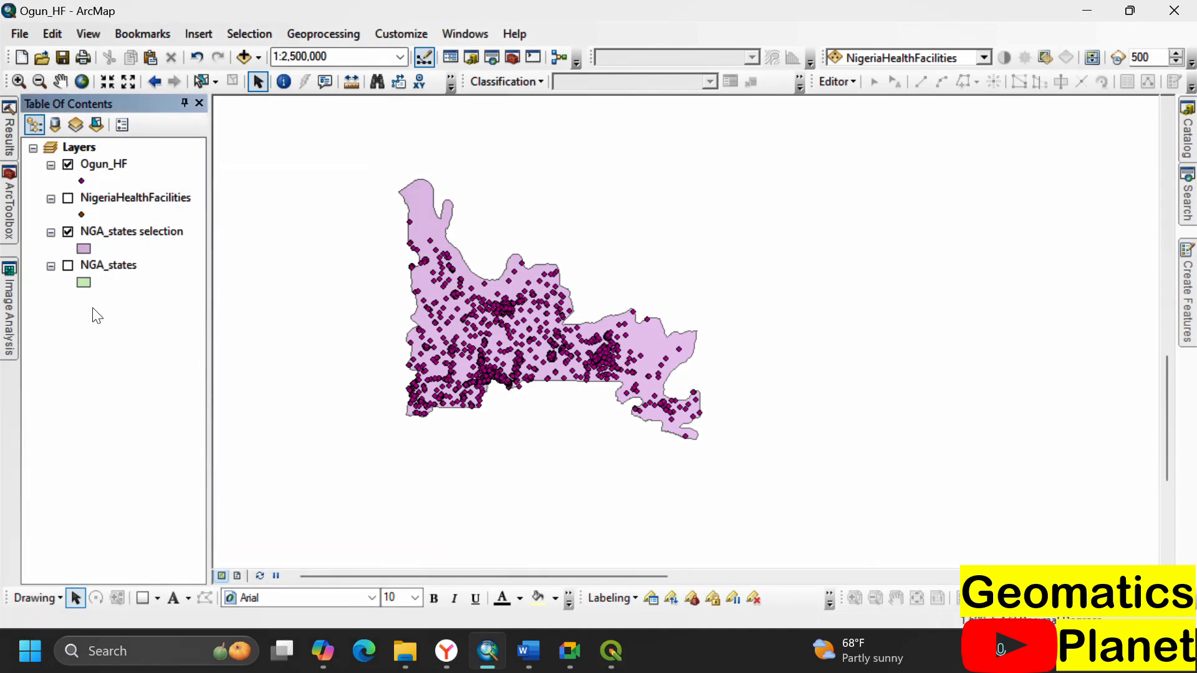
{"action": "right_click", "coordinate": [111, 236]}
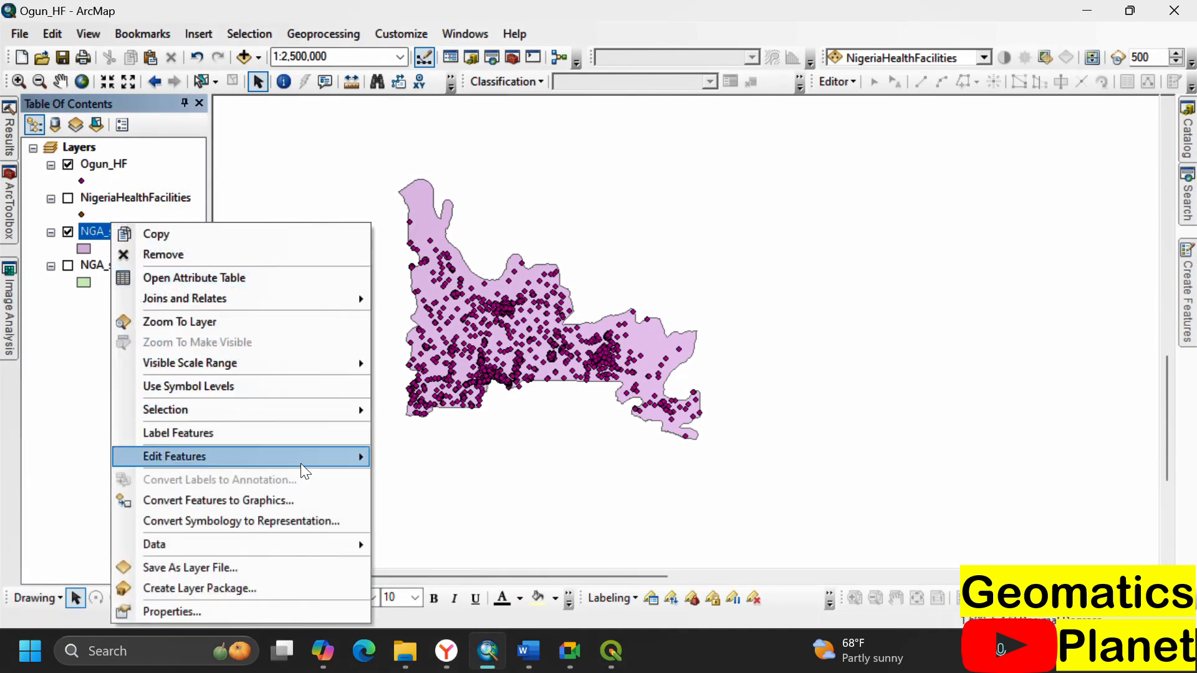
{"action": "mouse_move", "coordinate": [337, 467]}
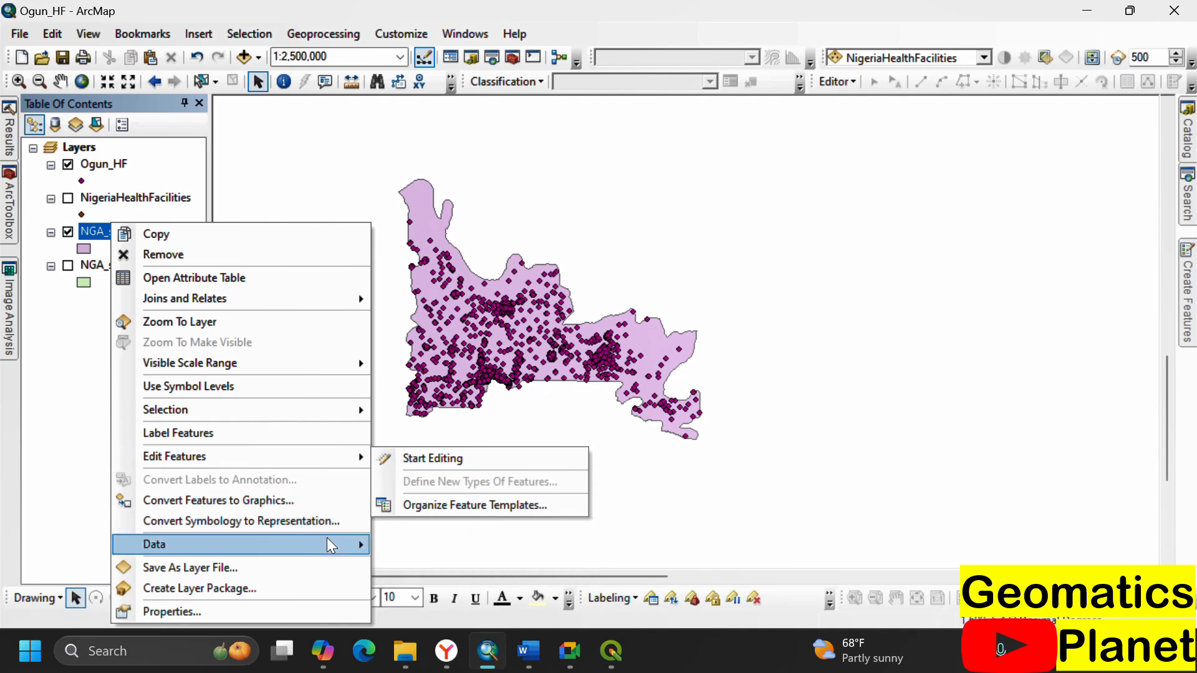
{"action": "mouse_move", "coordinate": [337, 546]}
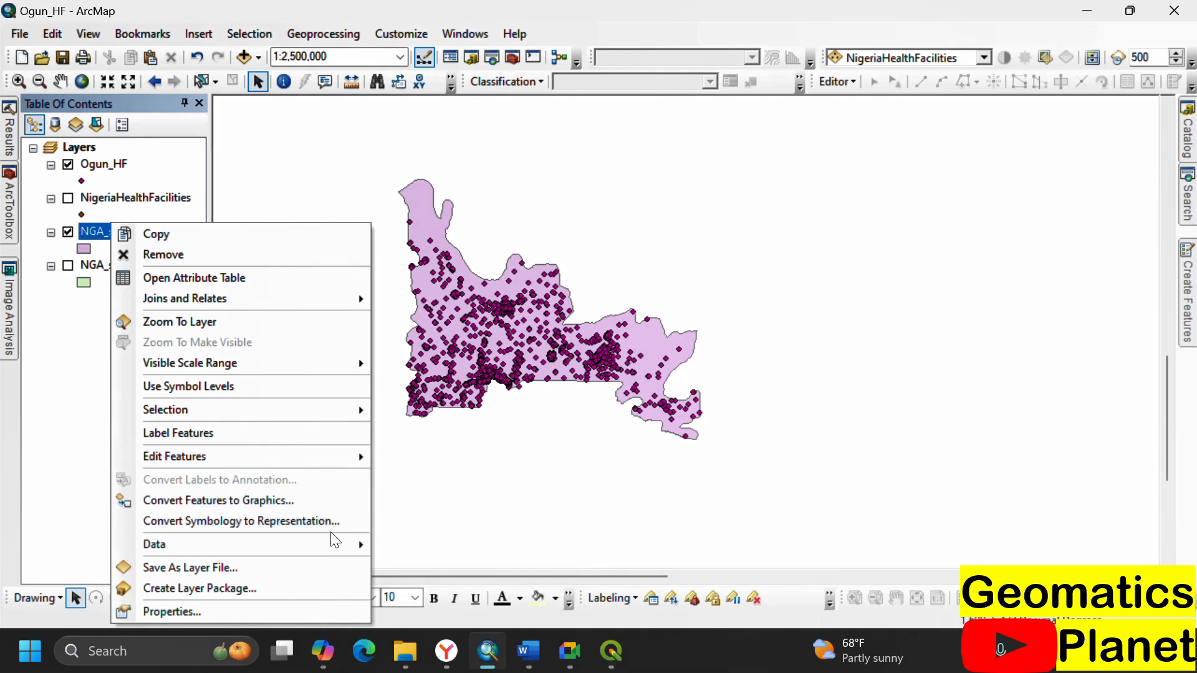
{"action": "left_click", "coordinate": [436, 525]}
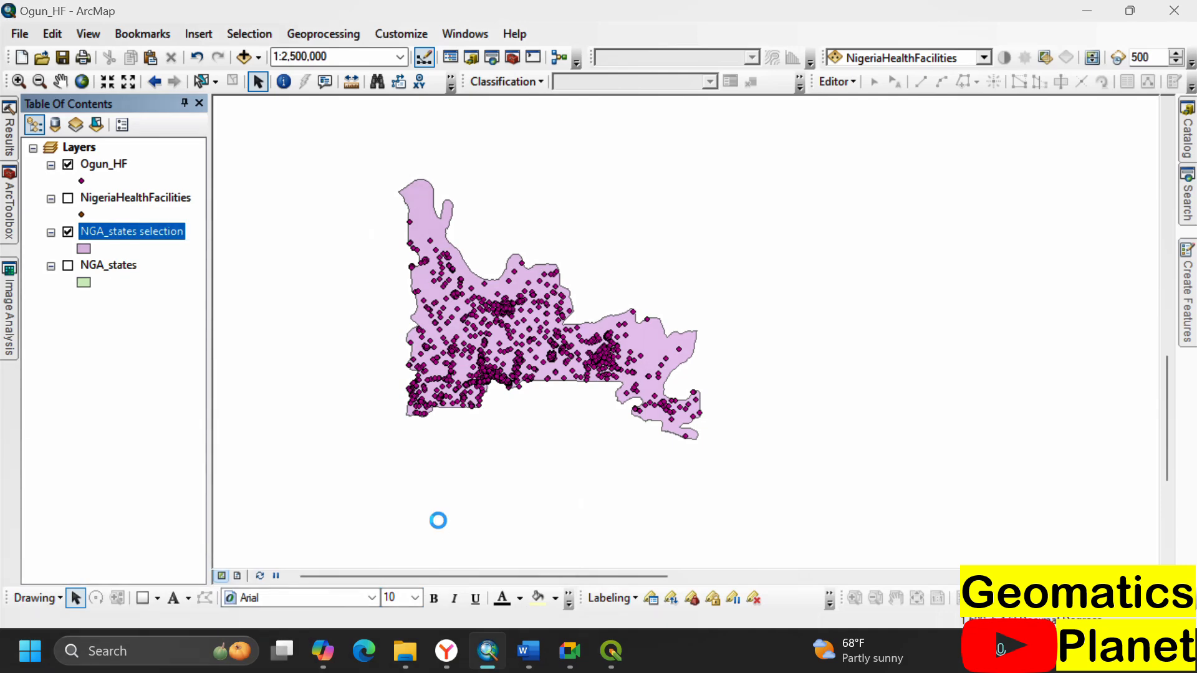
- Export the boundary as the Ogun_State shapefile without adding it to the map
{"action": "left_click", "coordinate": [757, 353]}
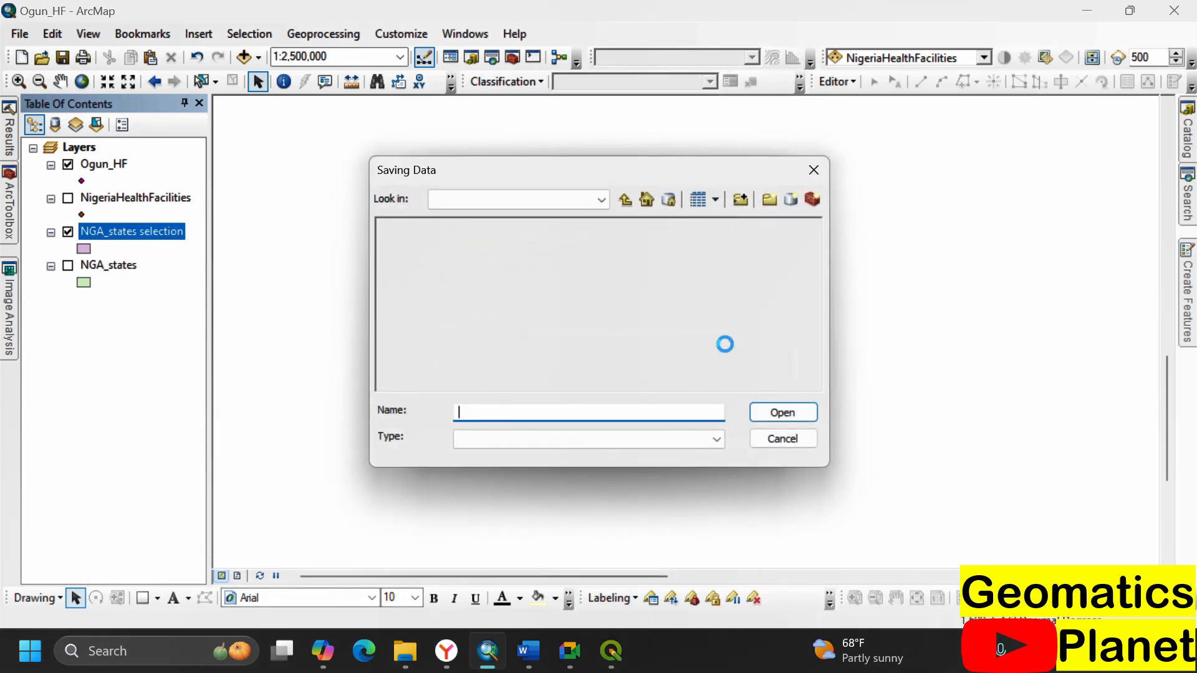
{"action": "left_click", "coordinate": [422, 243]}
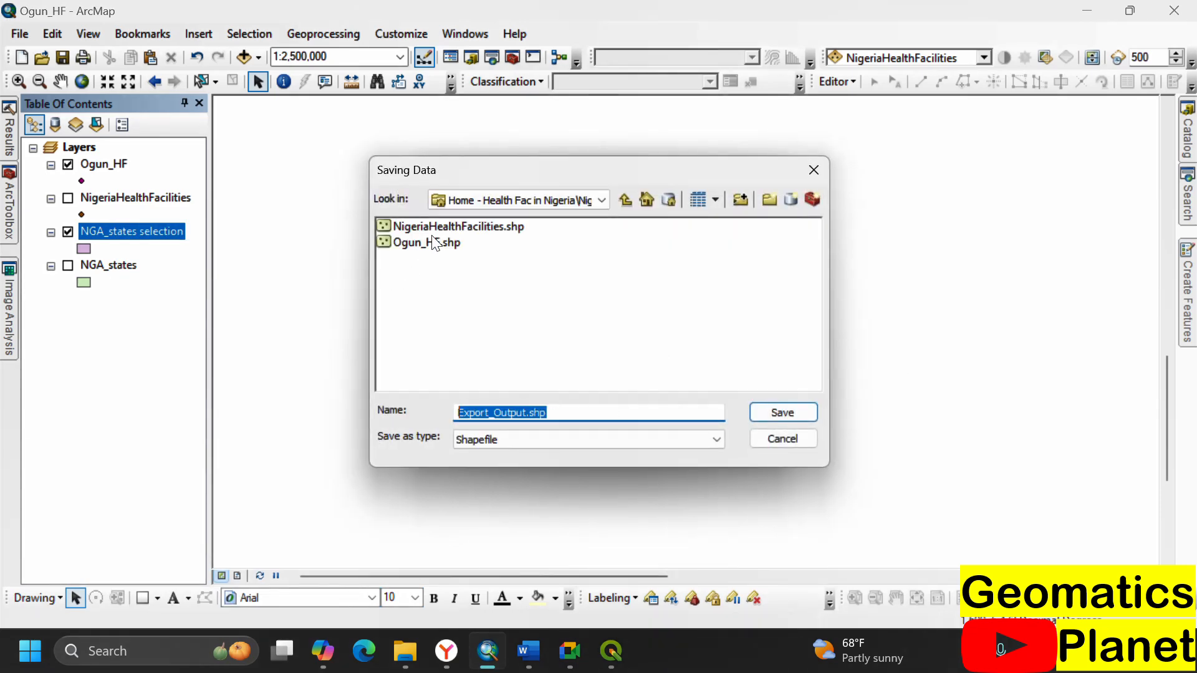
{"action": "left_click_drag", "start_coordinate": [489, 413], "coordinate": [608, 402]}
{"action": "type", "text": "State"}
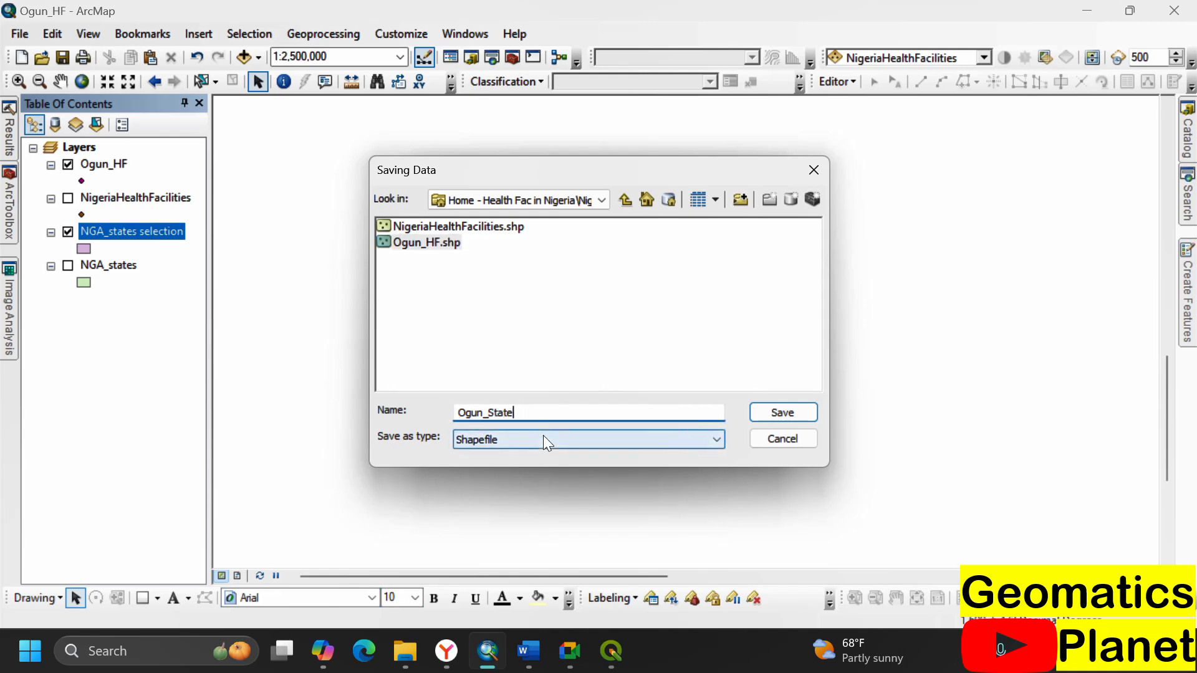
{"action": "left_click", "coordinate": [781, 412]}
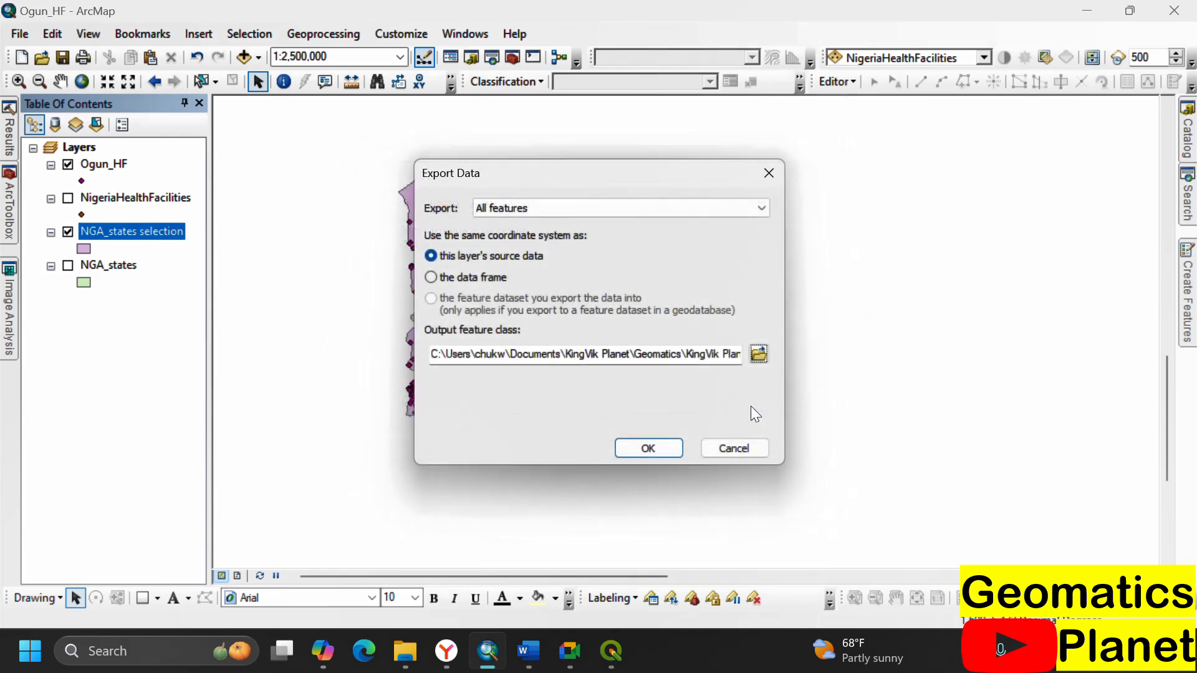
{"action": "left_click", "coordinate": [648, 449]}
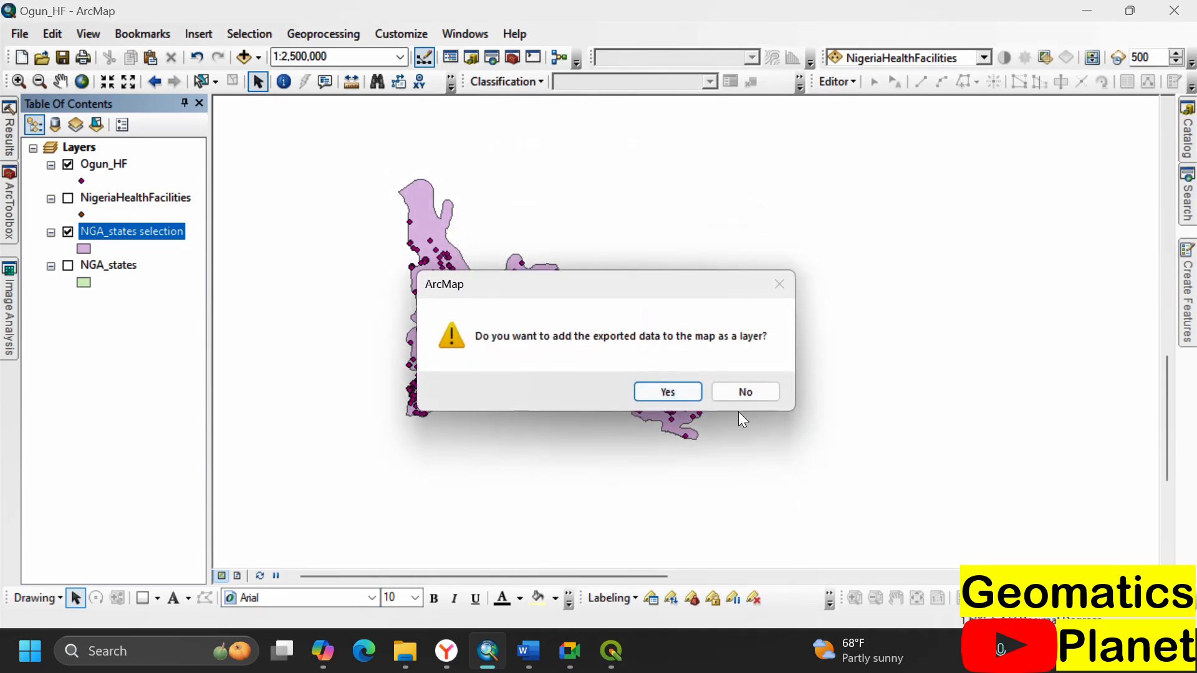
{"action": "left_click", "coordinate": [733, 395]}
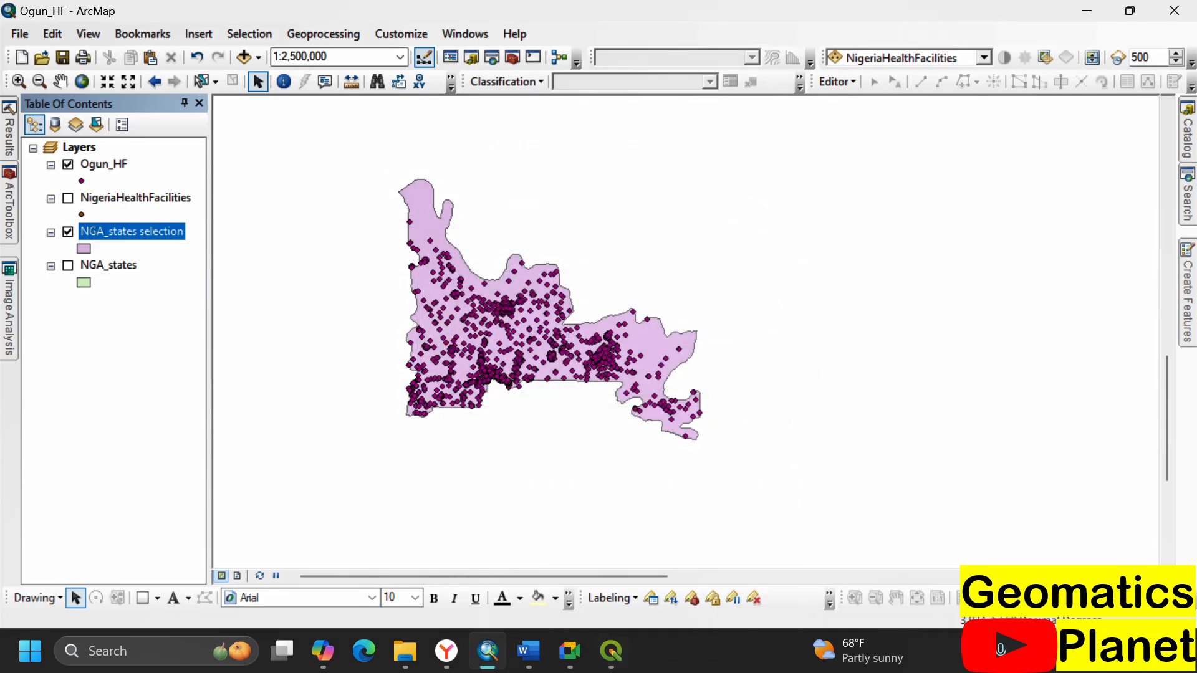
{"action": "left_click", "coordinate": [424, 660]}
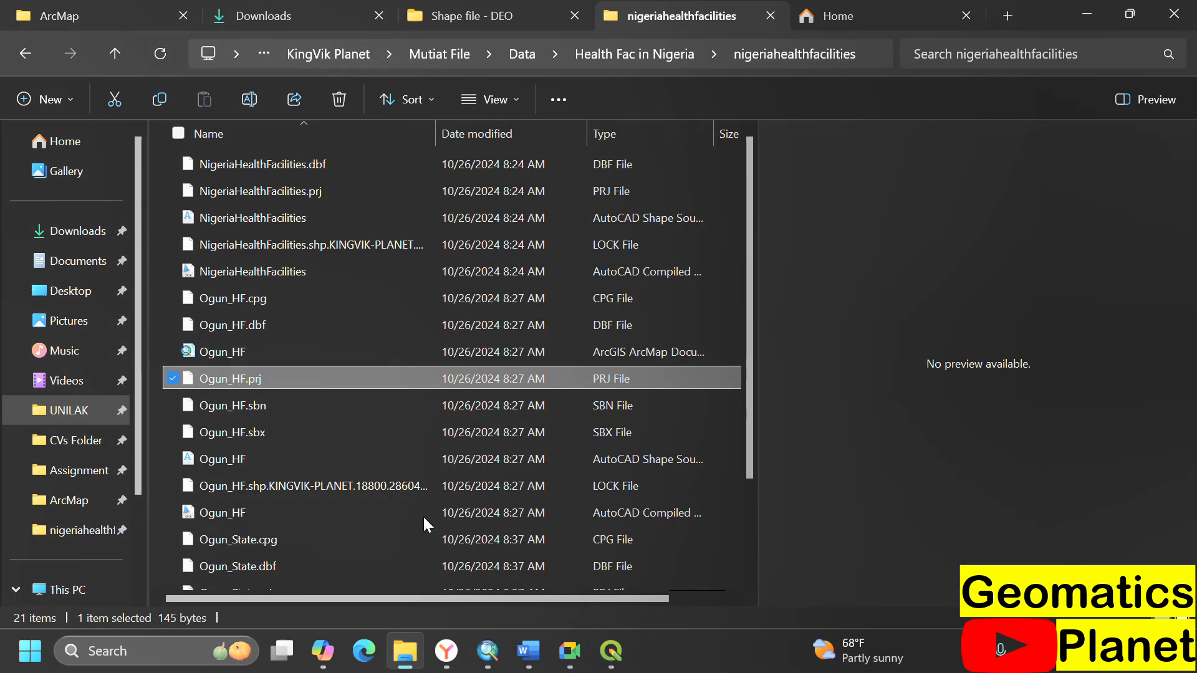
- Add Ogun_State.shp as a polygon layer in QGIS and show the Layers panel
{"action": "left_click", "coordinate": [610, 654]}
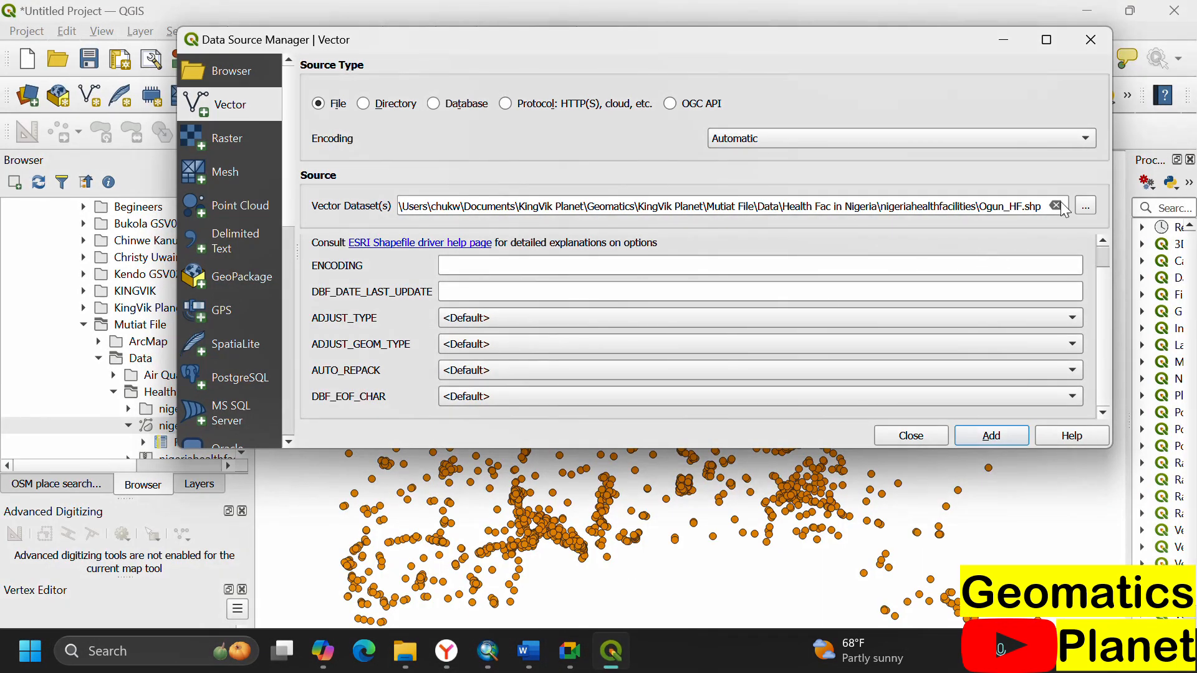
{"action": "left_click", "coordinate": [1086, 205]}
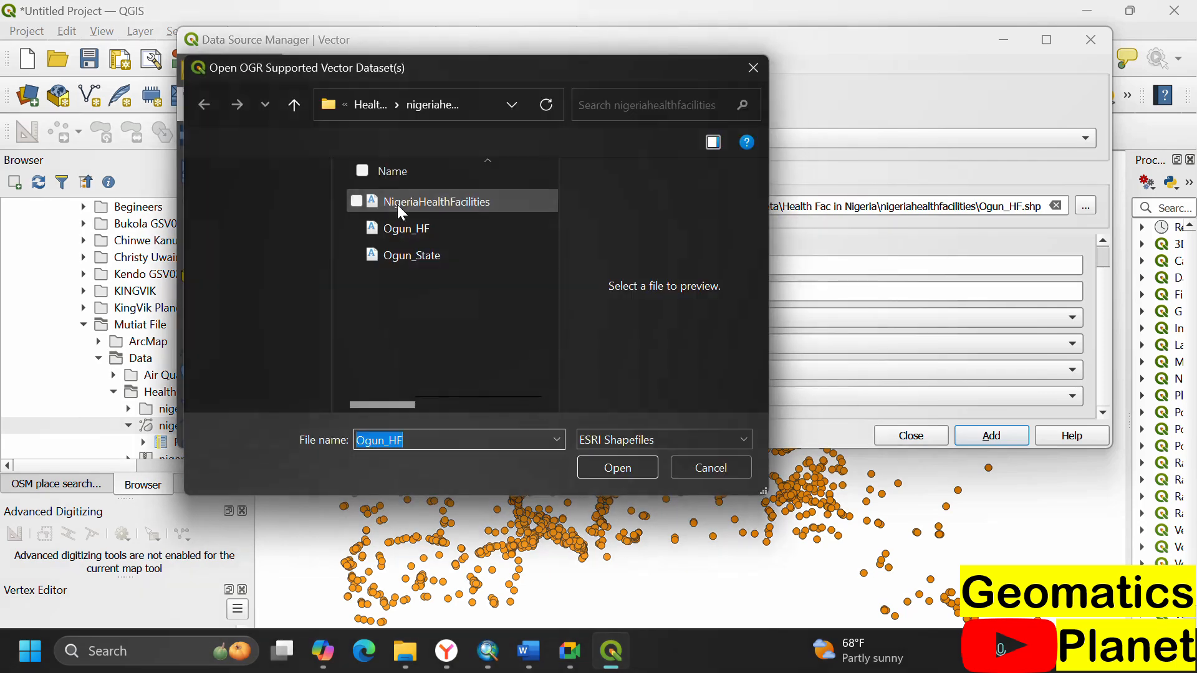
{"action": "left_click", "coordinate": [404, 253]}
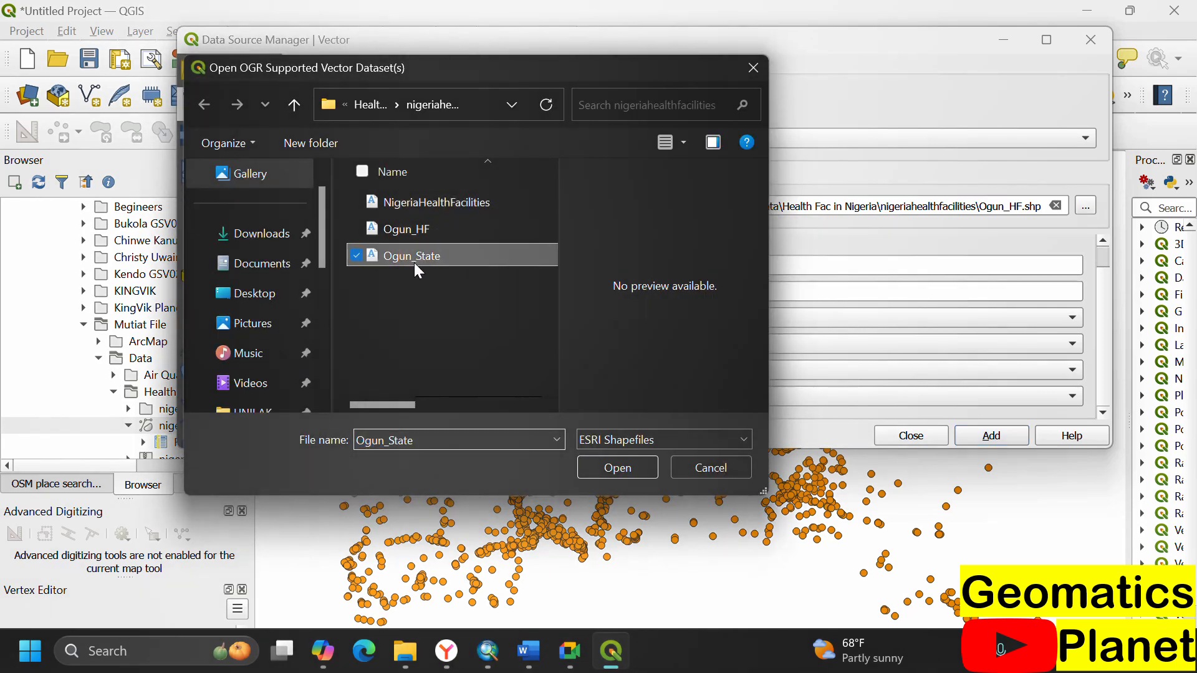
{"action": "left_click", "coordinate": [654, 467]}
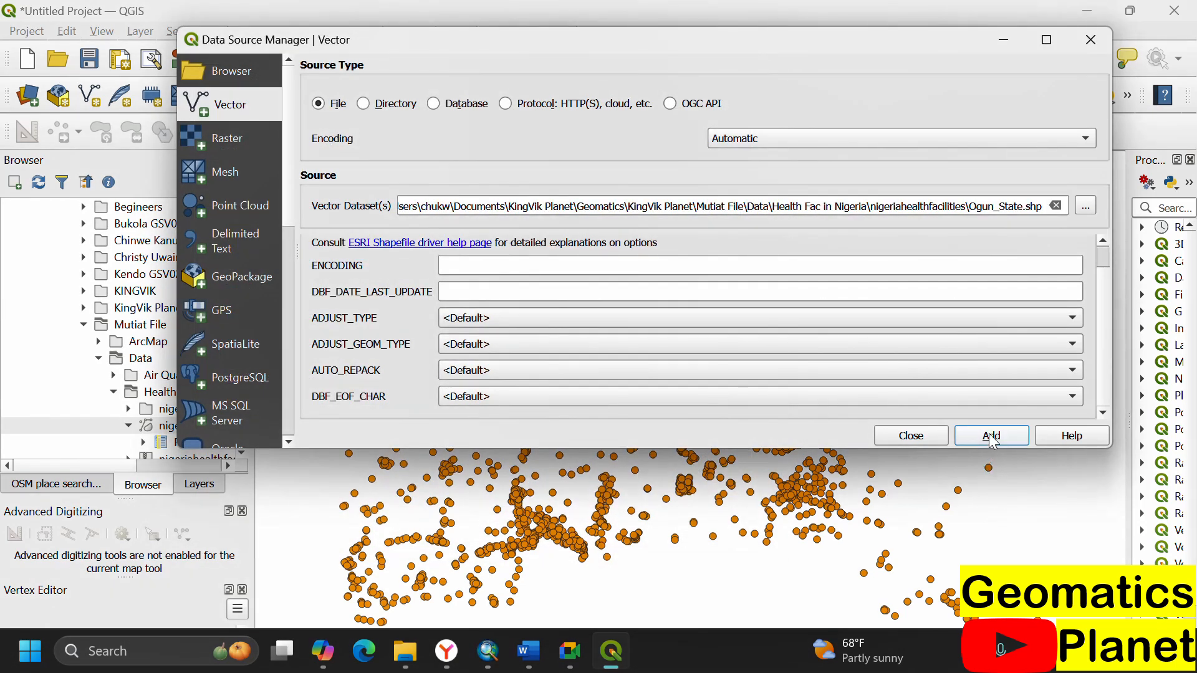
{"action": "left_click", "coordinate": [992, 436]}
{"action": "left_click", "coordinate": [923, 434]}
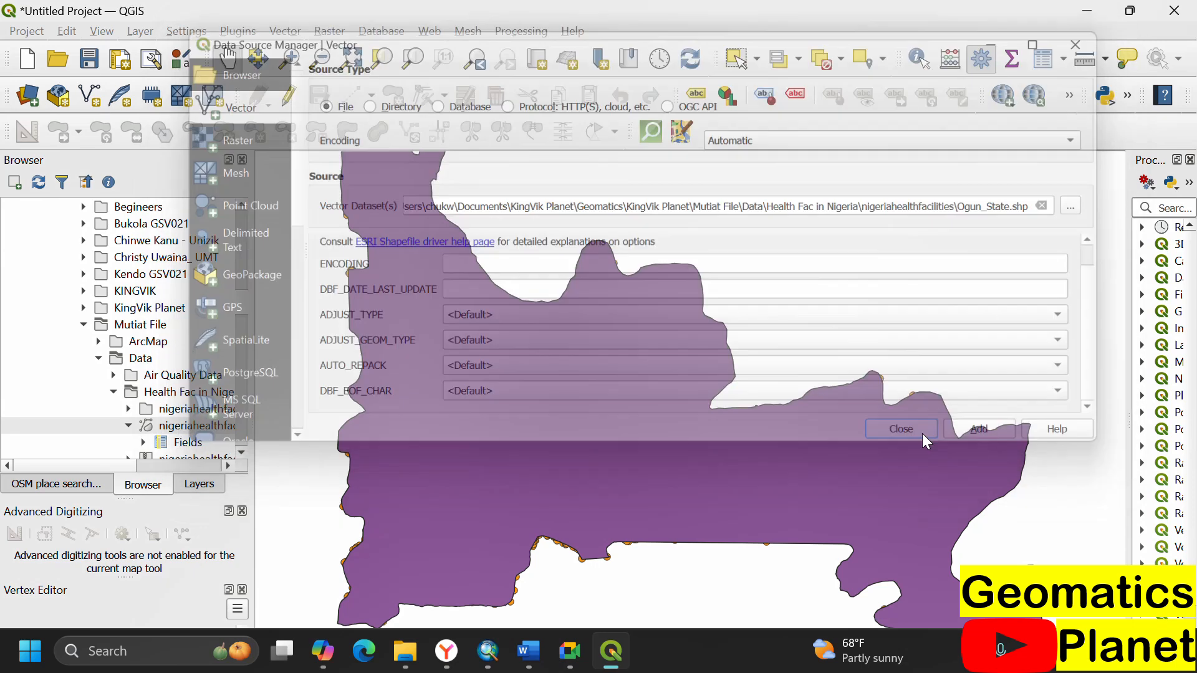
{"action": "scroll", "coordinate": [516, 364], "scroll_direction": "up", "scroll_amount": 3}
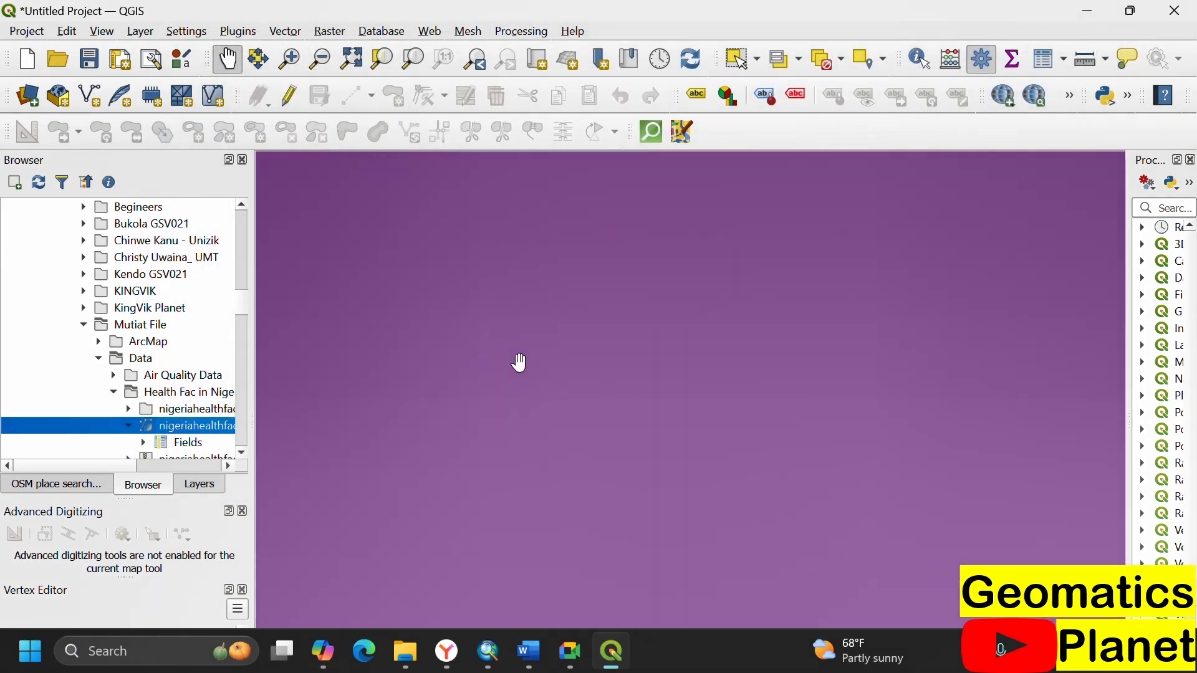
{"action": "scroll", "coordinate": [466, 355], "scroll_direction": "down", "scroll_amount": 3}
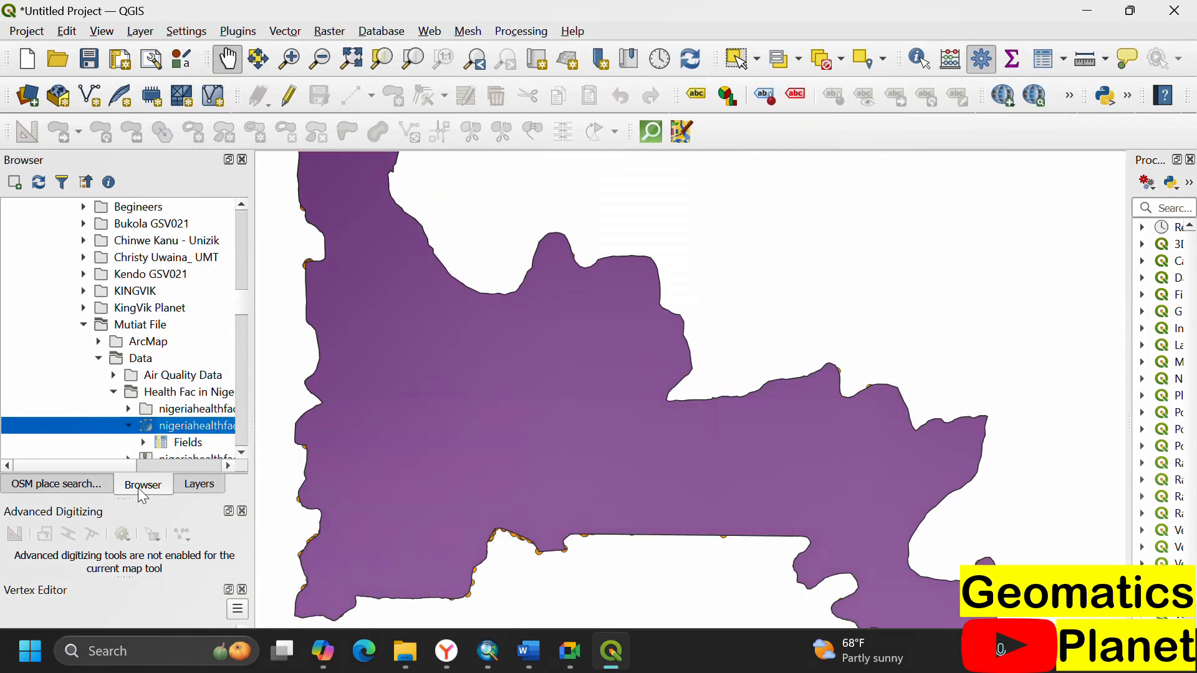
{"action": "left_click", "coordinate": [196, 485]}
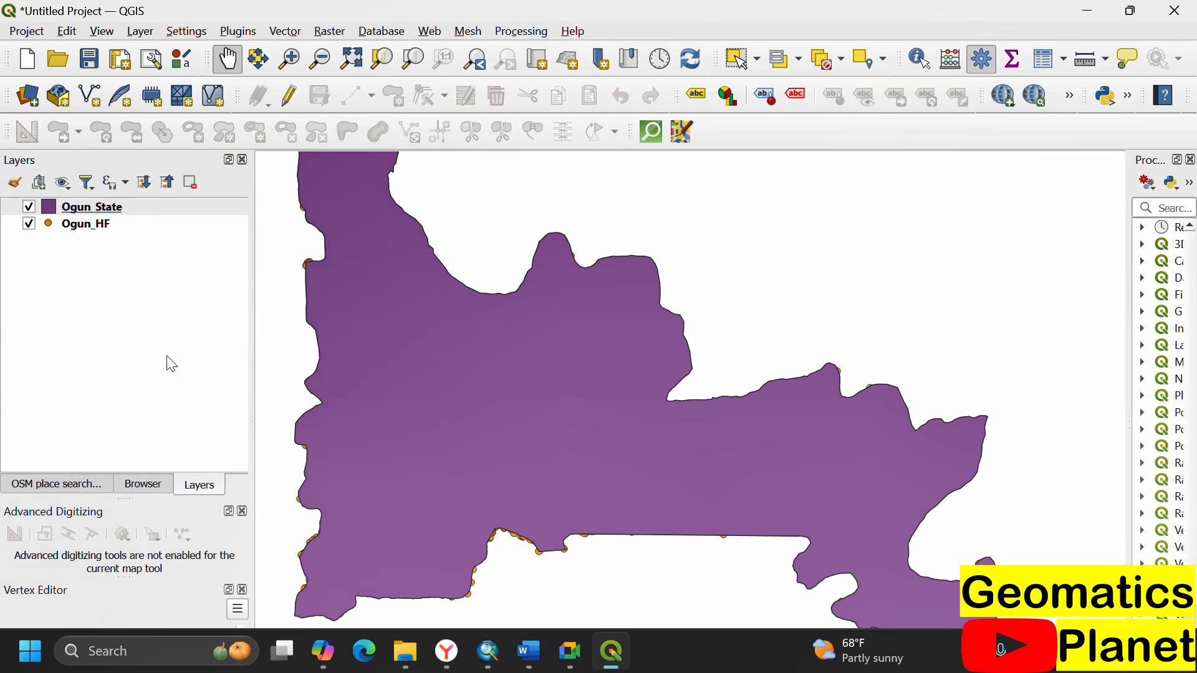
- Drag Ogun_State below Ogun_HF in the layer list, then compare with ArcMap
{"action": "left_click_drag", "start_coordinate": [103, 215], "coordinate": [99, 240]}
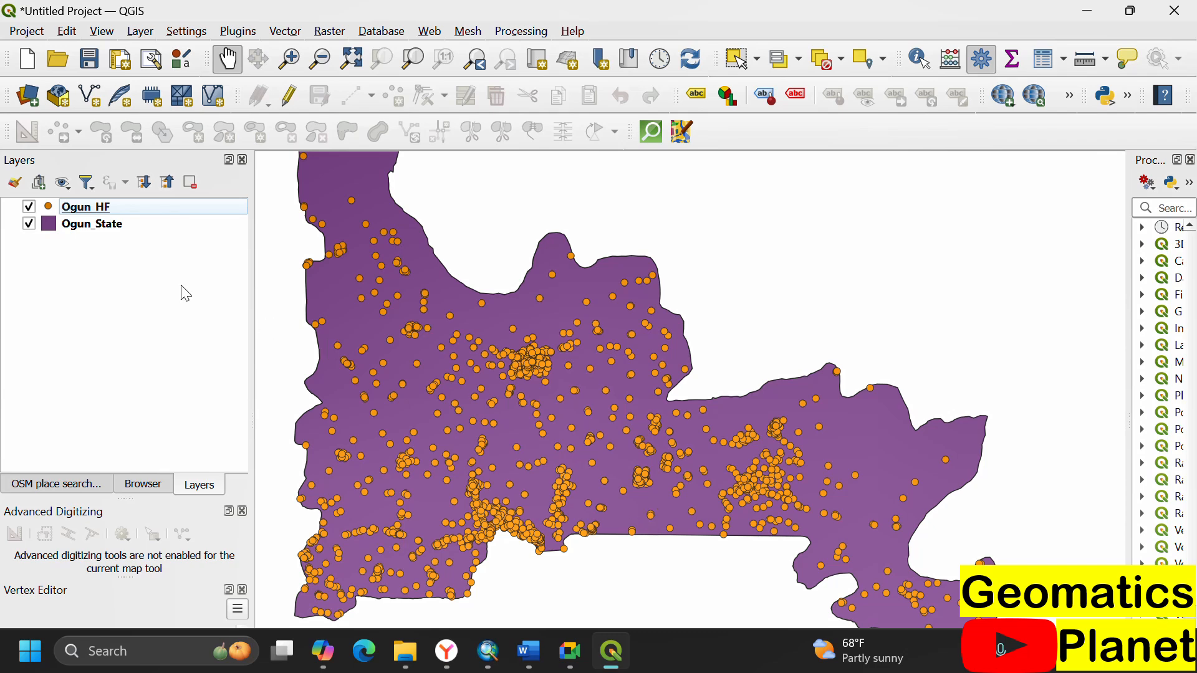
{"action": "scroll", "coordinate": [596, 302], "scroll_direction": "up", "scroll_amount": 1}
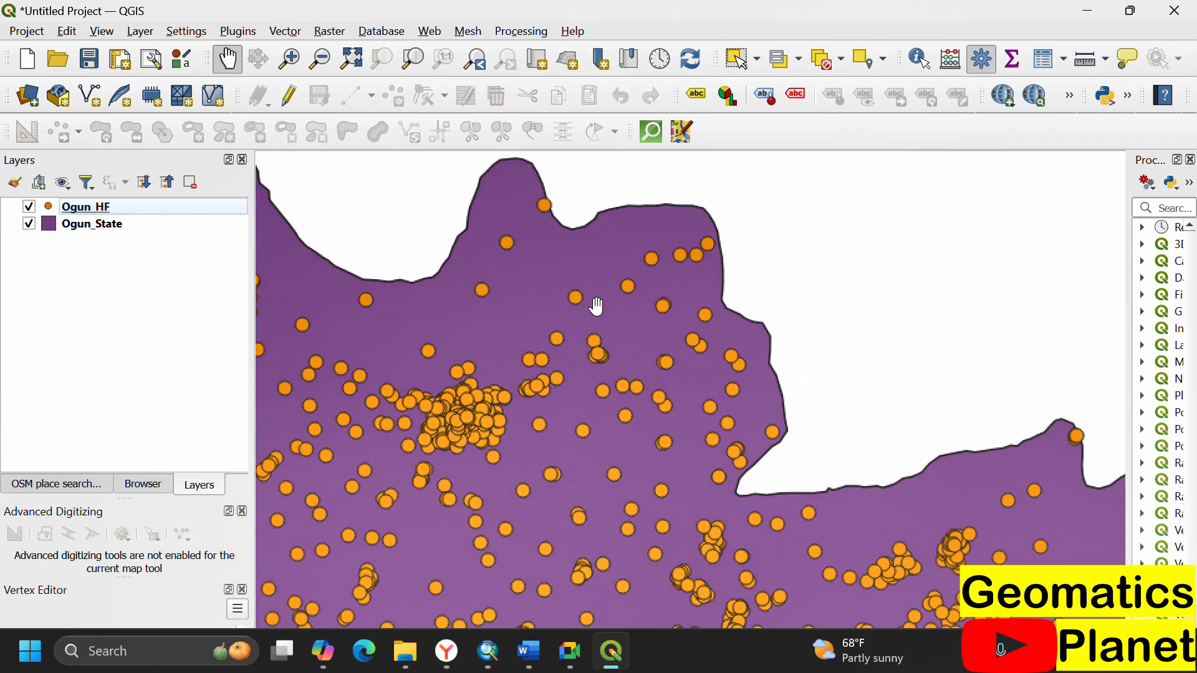
{"action": "scroll", "coordinate": [598, 306], "scroll_direction": "down", "scroll_amount": 3}
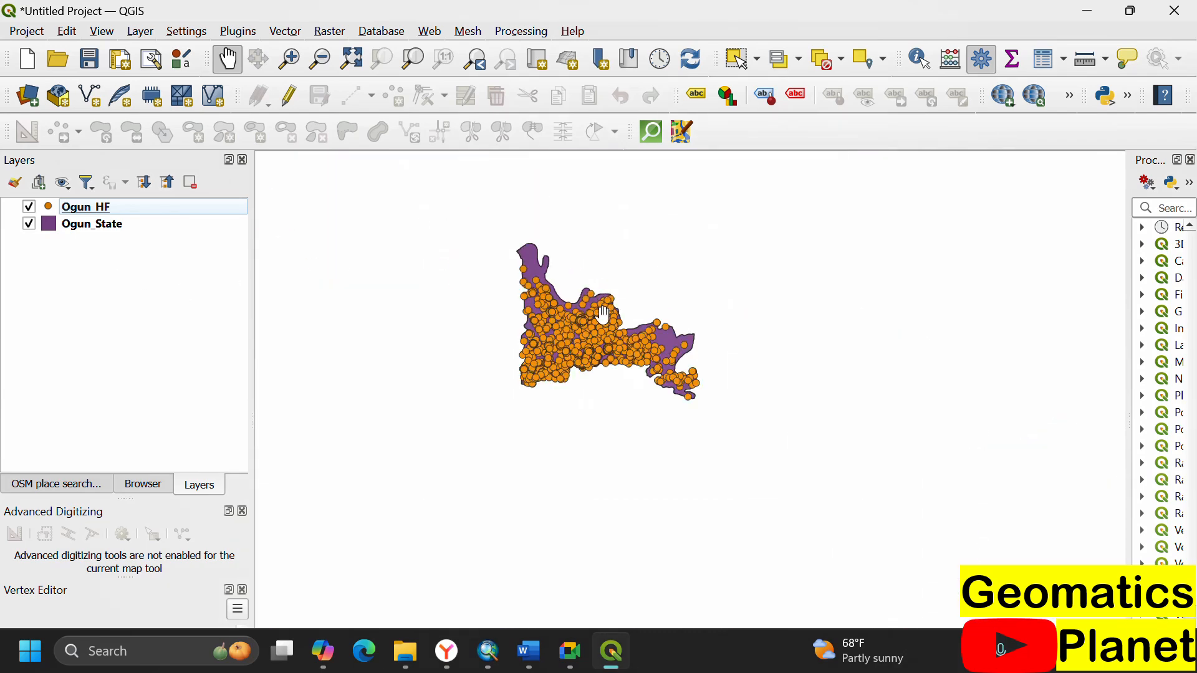
{"action": "left_click", "coordinate": [489, 652]}
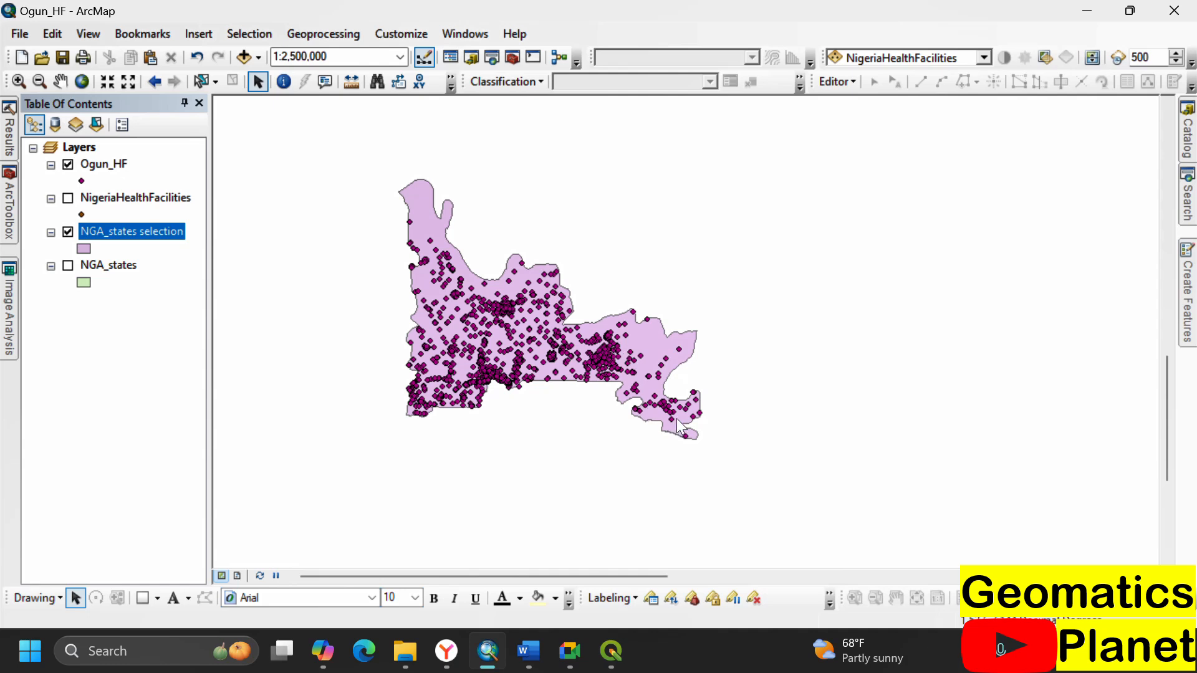
{"action": "left_click", "coordinate": [612, 651]}
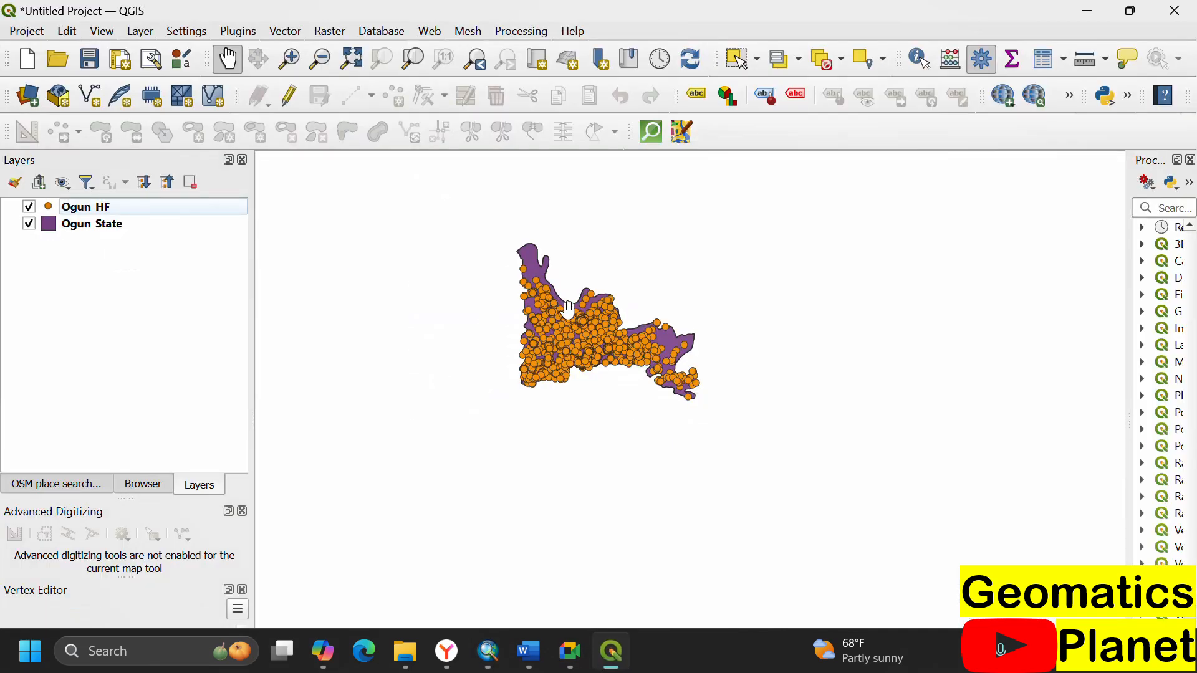
{"action": "scroll", "coordinate": [557, 294], "scroll_direction": "down", "scroll_amount": 2}
{"action": "scroll", "coordinate": [568, 324], "scroll_direction": "up", "scroll_amount": 3}
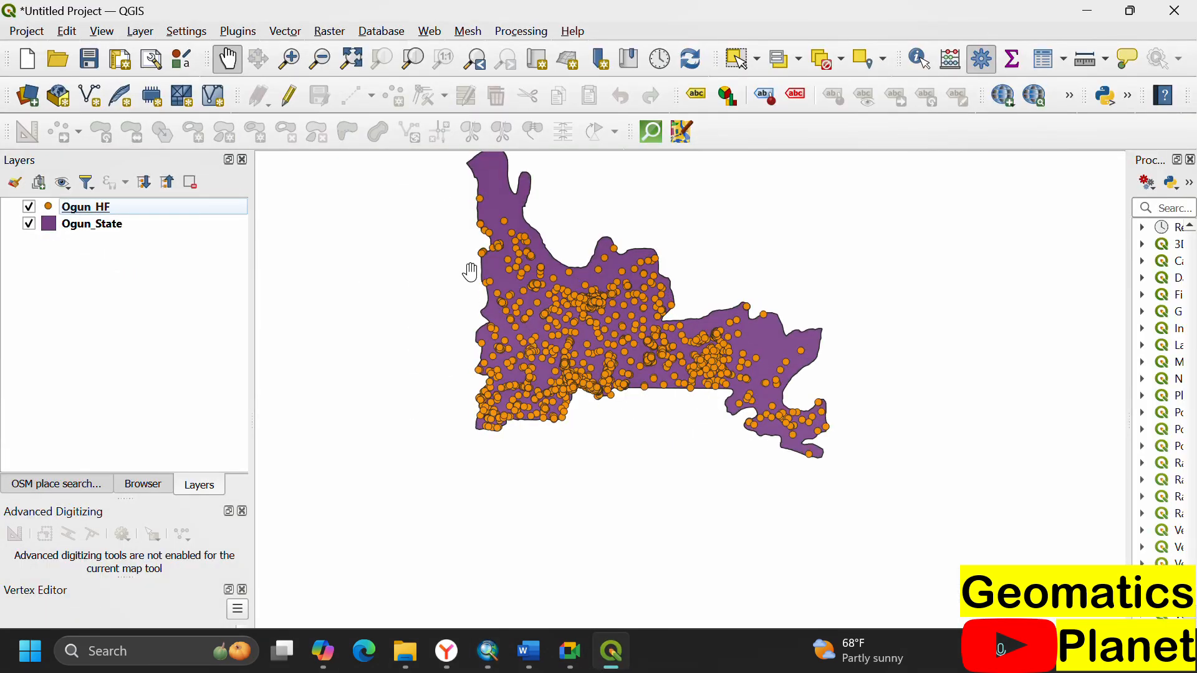
- Start saving the Ogun_HF features with GeoJSON as the output format
{"action": "right_click", "coordinate": [84, 213]}
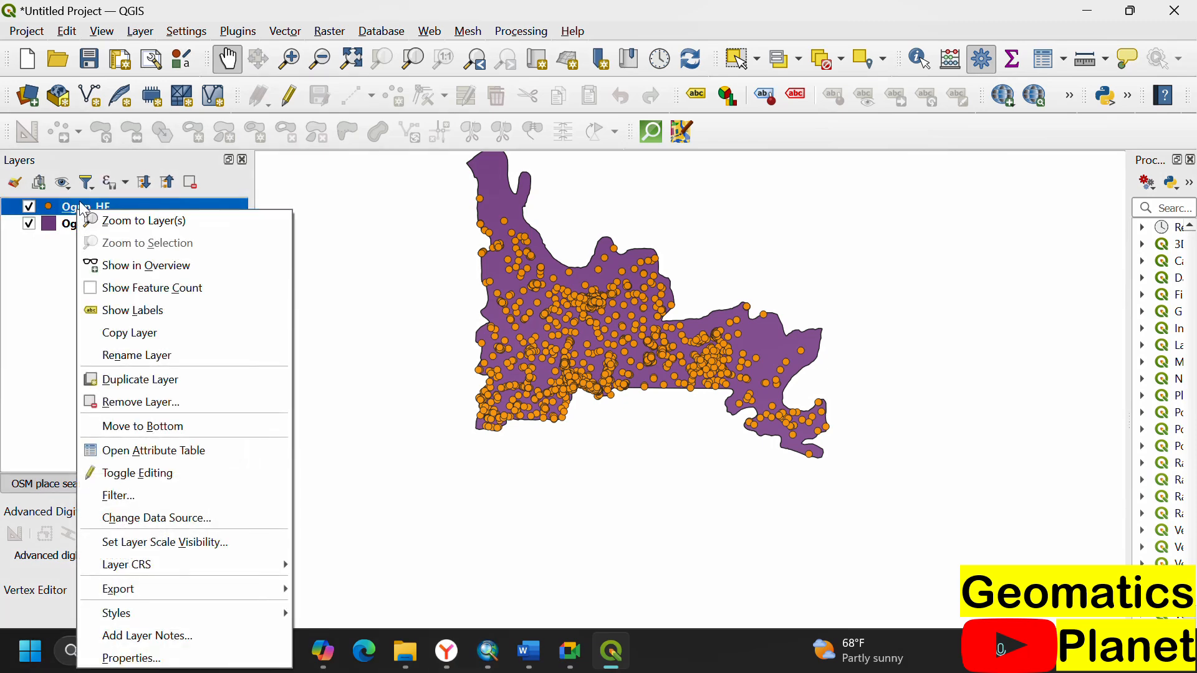
{"action": "mouse_move", "coordinate": [214, 585]}
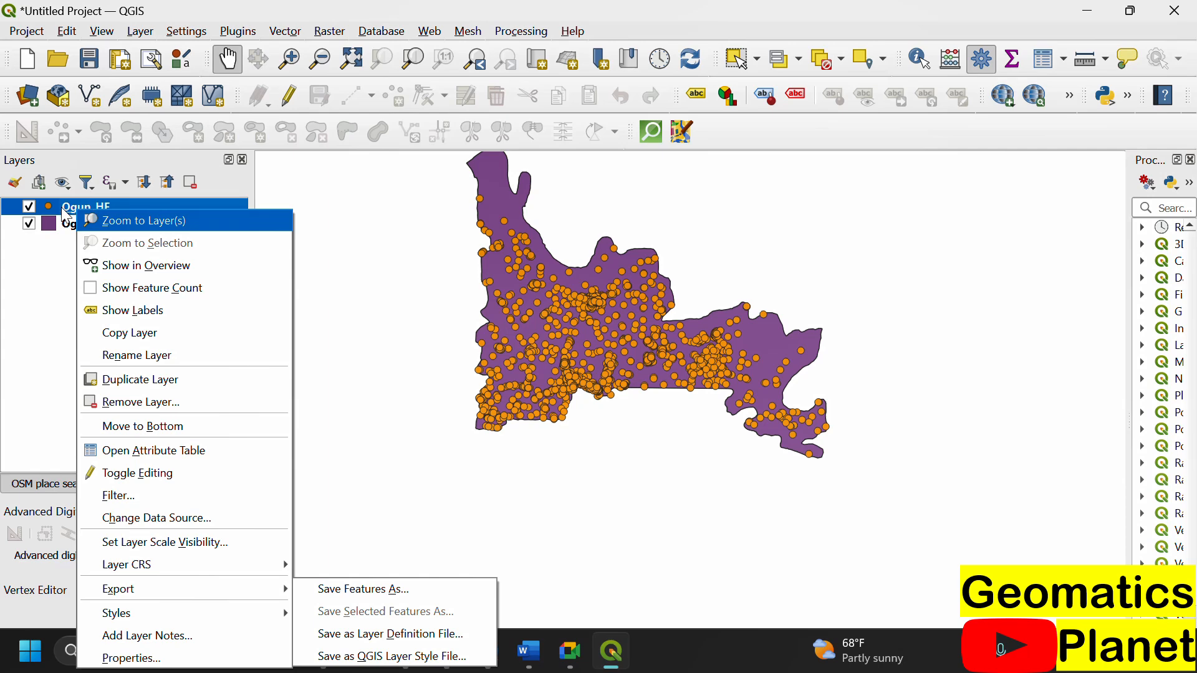
{"action": "left_click", "coordinate": [340, 592]}
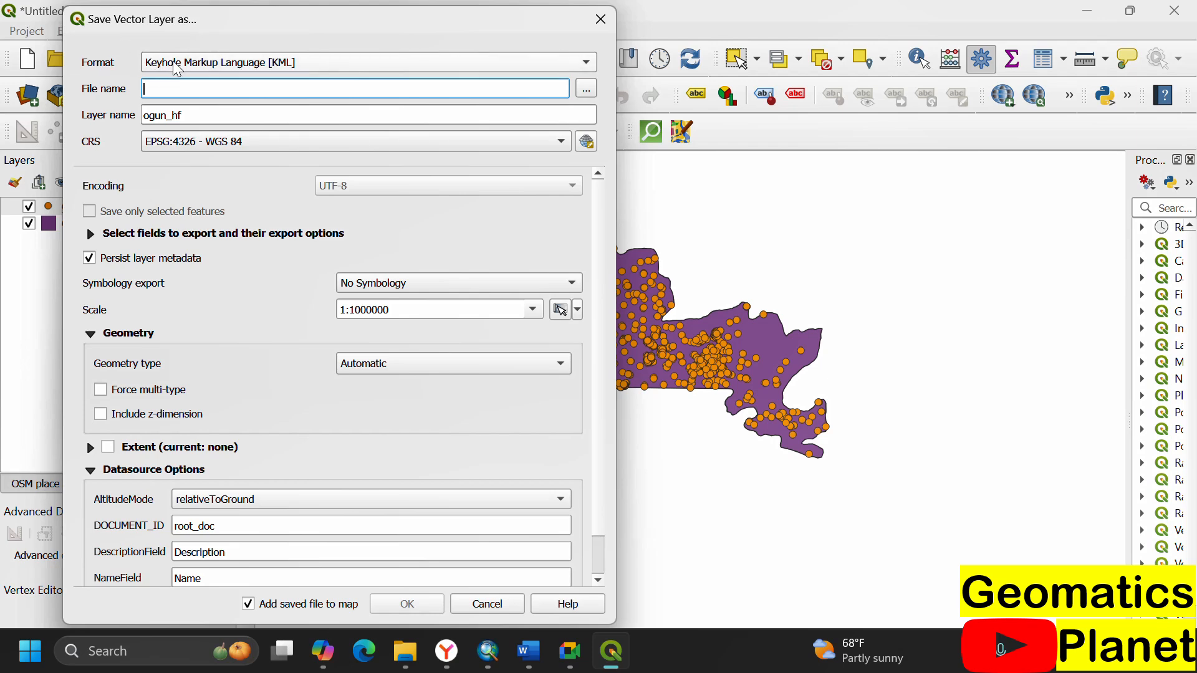
{"action": "left_click", "coordinate": [350, 65]}
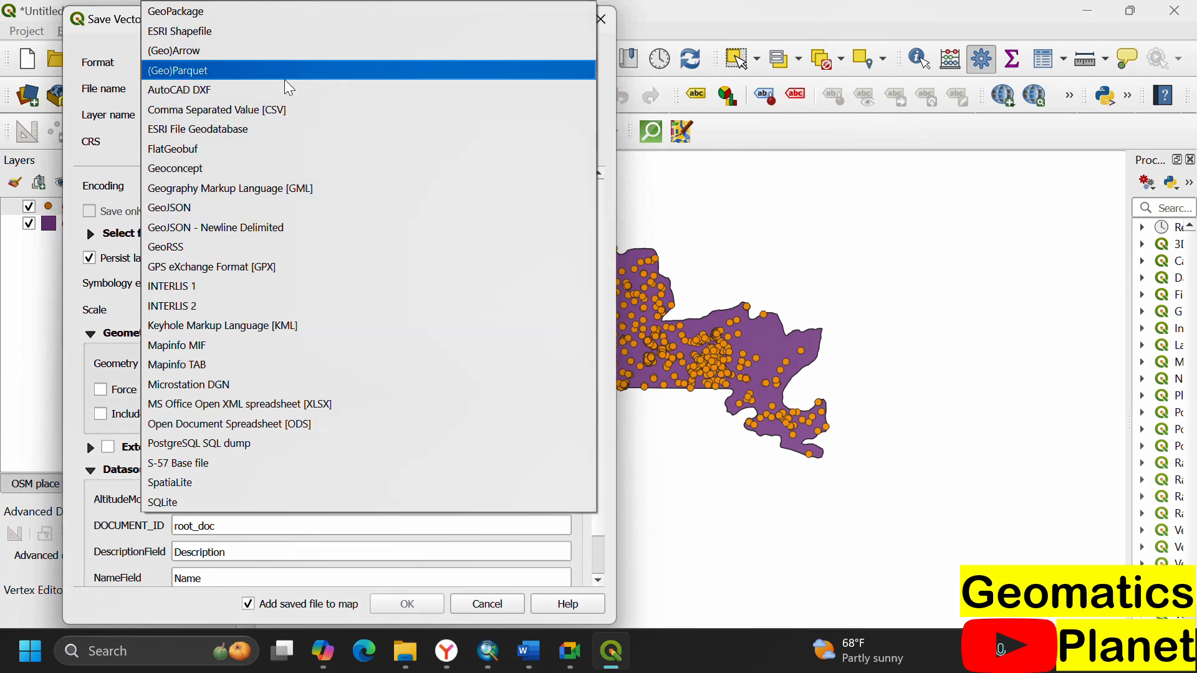
{"action": "left_click", "coordinate": [196, 212]}
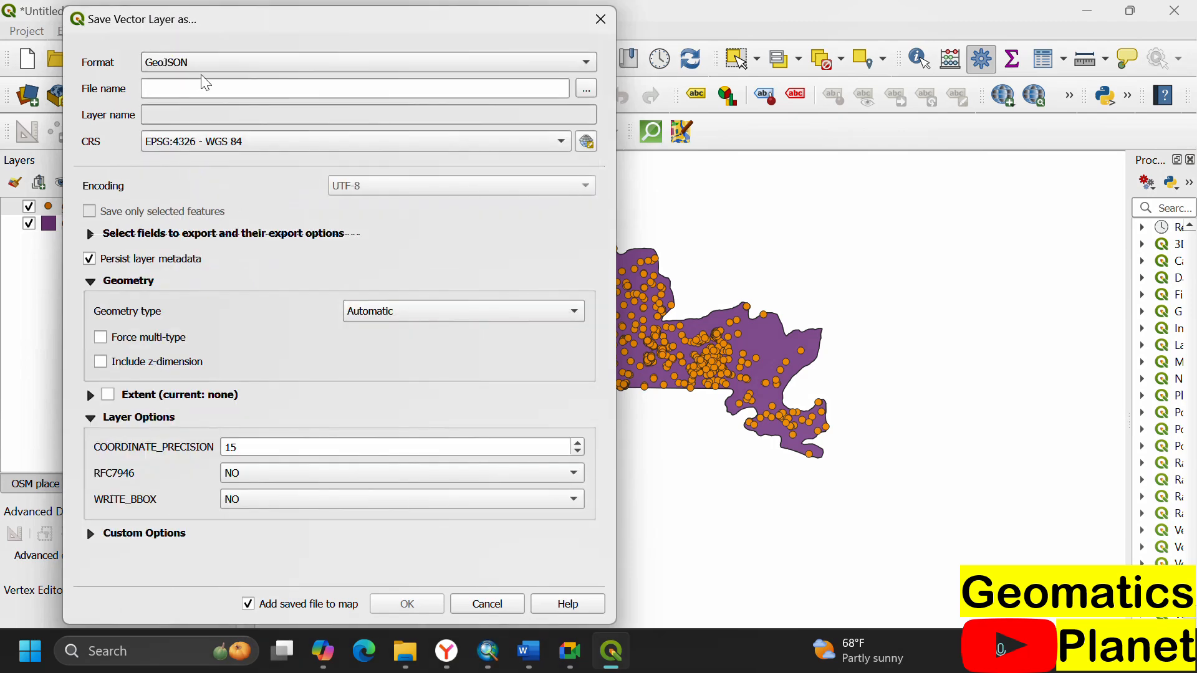
- Browse to the nigeriahealthfacilities folder, then cancel the file browser and the export dialog
{"action": "left_click", "coordinate": [585, 89]}
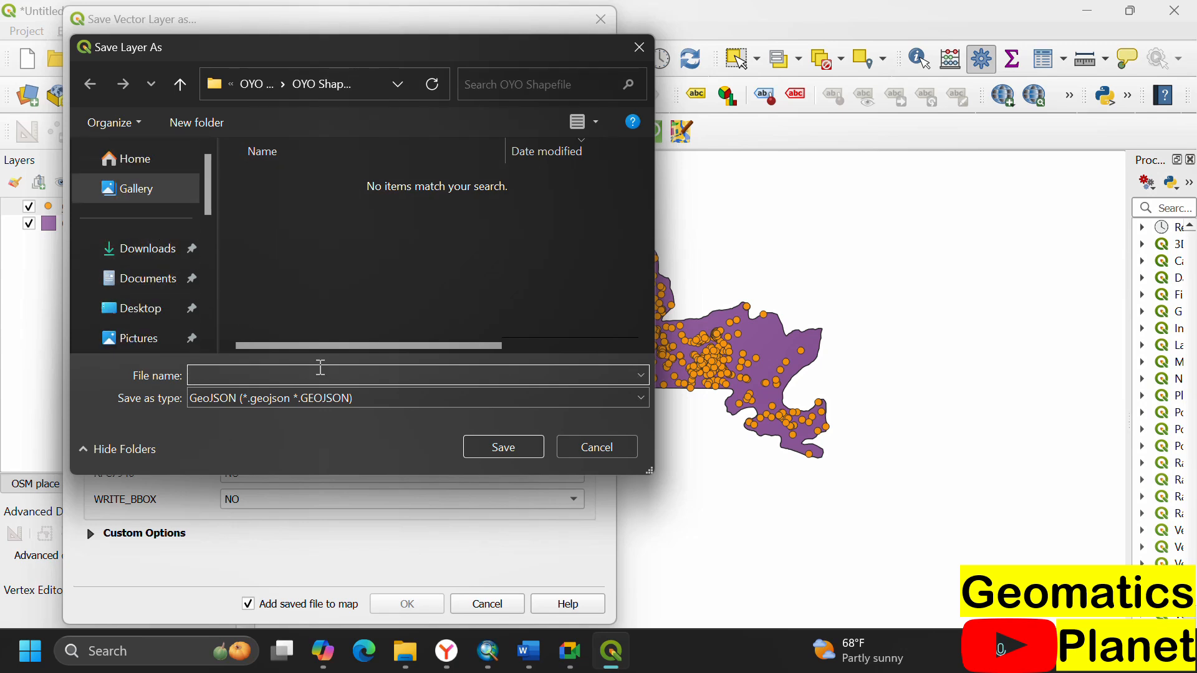
{"action": "key", "text": "super+v"}
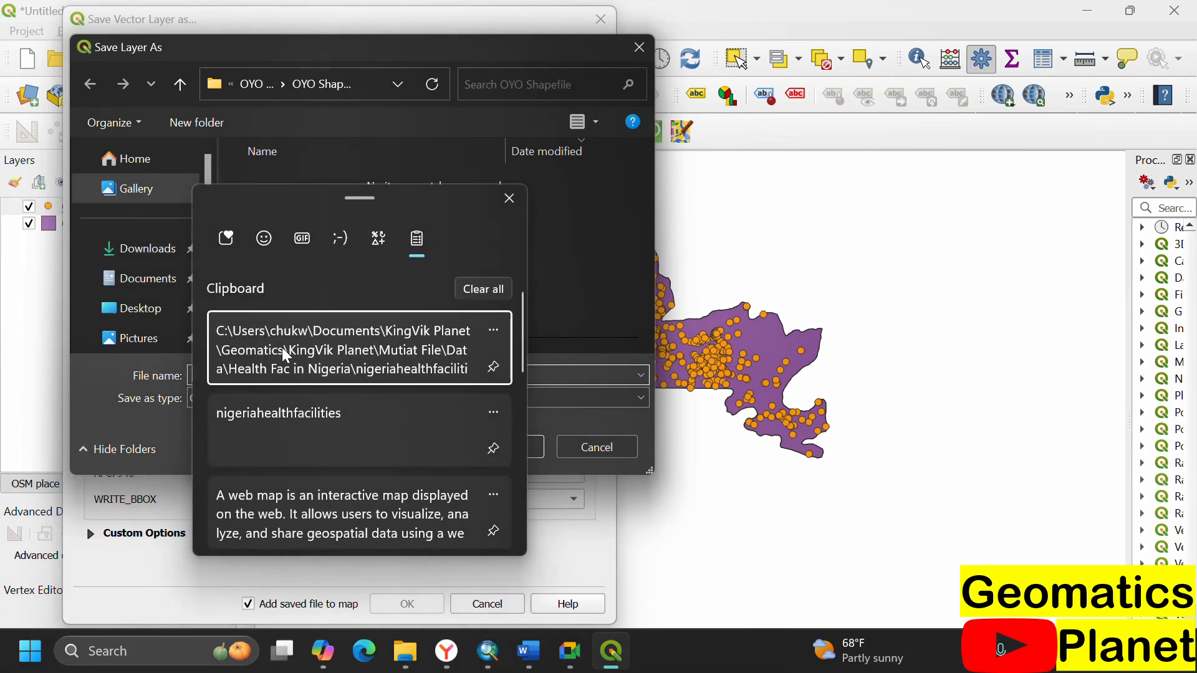
{"action": "left_click", "coordinate": [297, 359]}
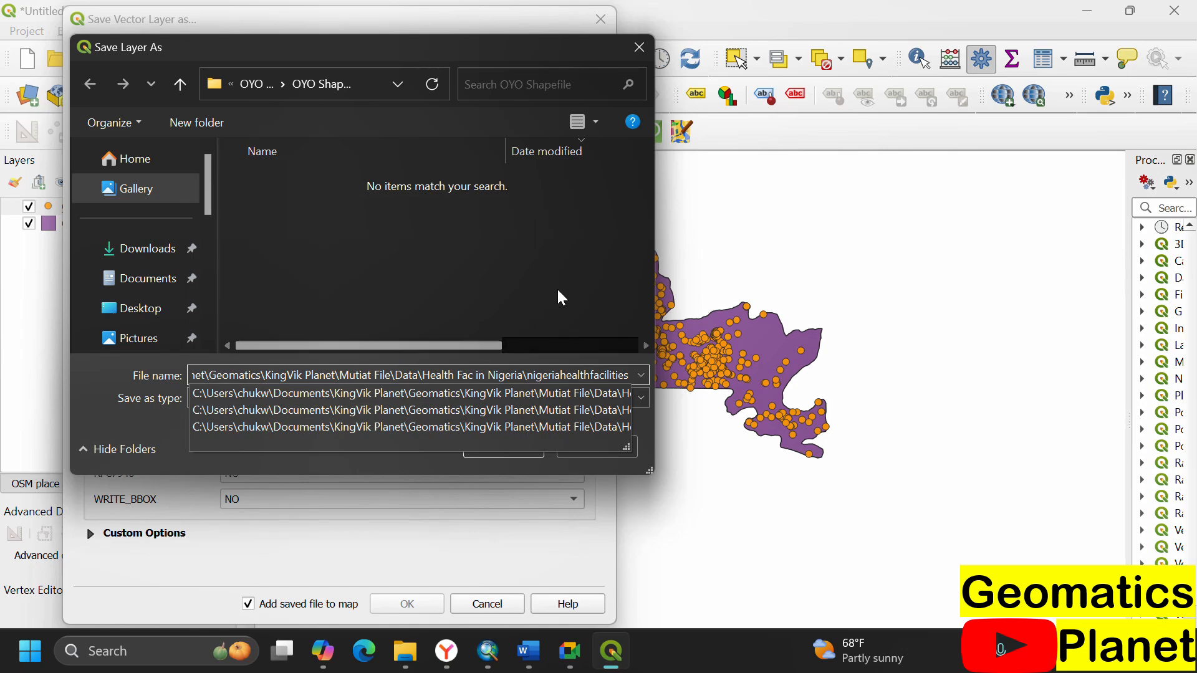
{"action": "left_click", "coordinate": [527, 447]}
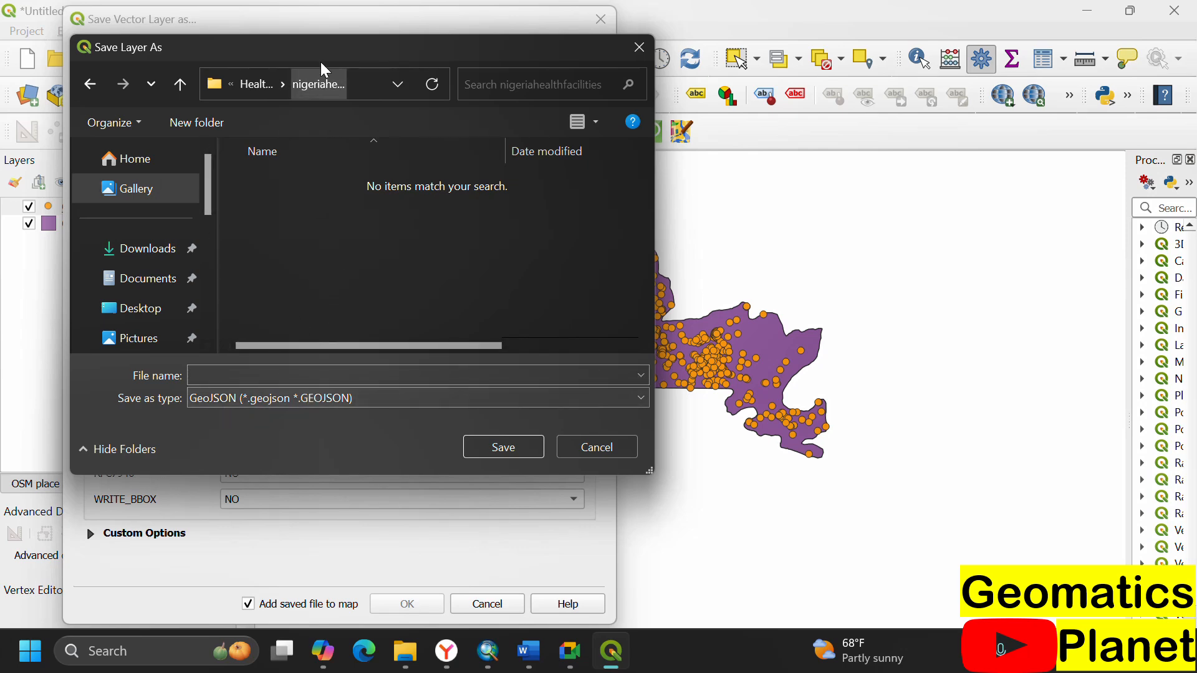
{"action": "left_click_drag", "start_coordinate": [318, 53], "coordinate": [581, 201]}
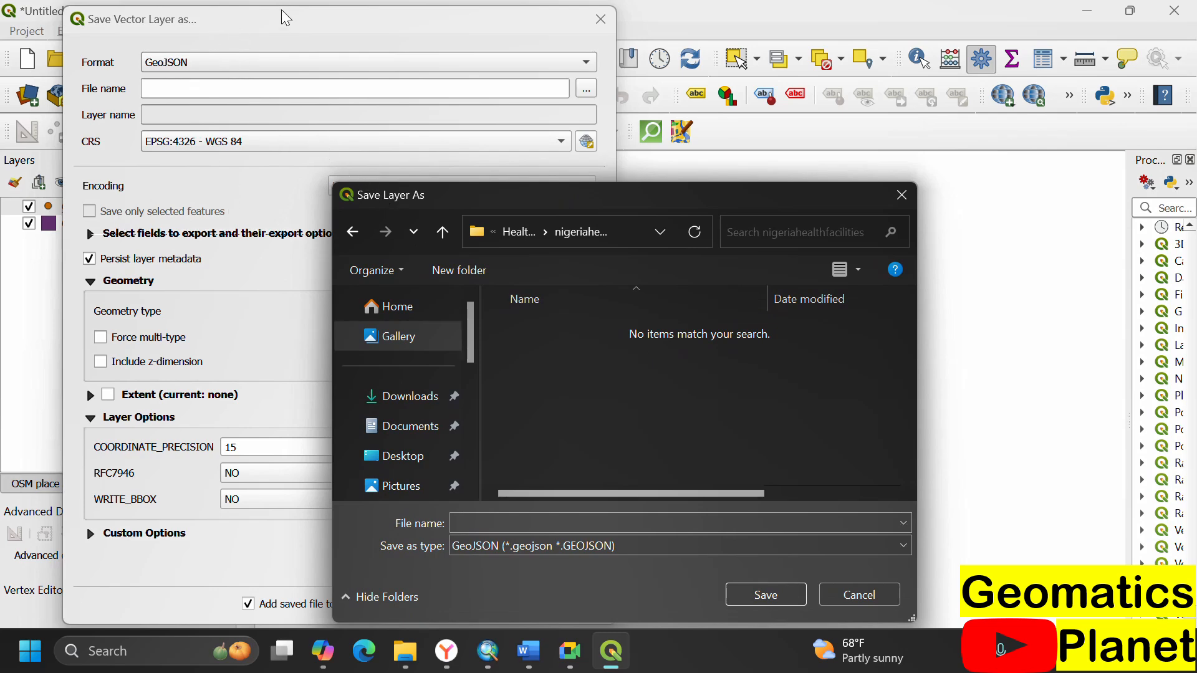
{"action": "left_click", "coordinate": [288, 25]}
{"action": "left_click", "coordinate": [902, 196]}
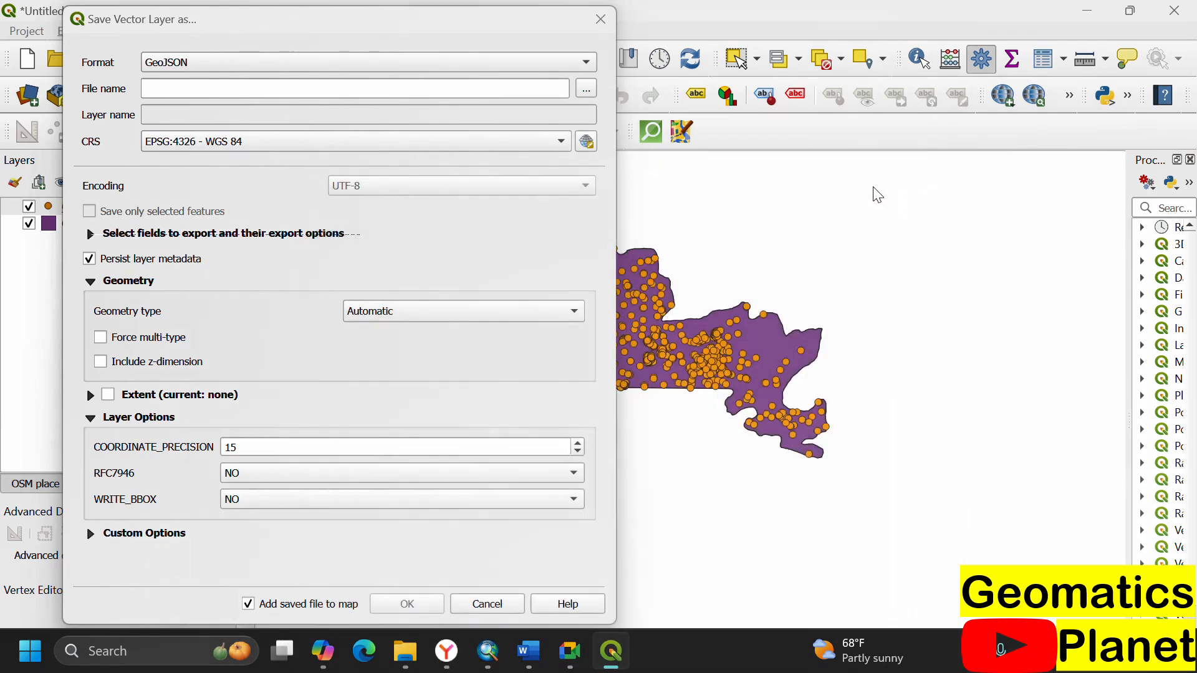
{"action": "left_click_drag", "start_coordinate": [508, 28], "coordinate": [892, 171]}
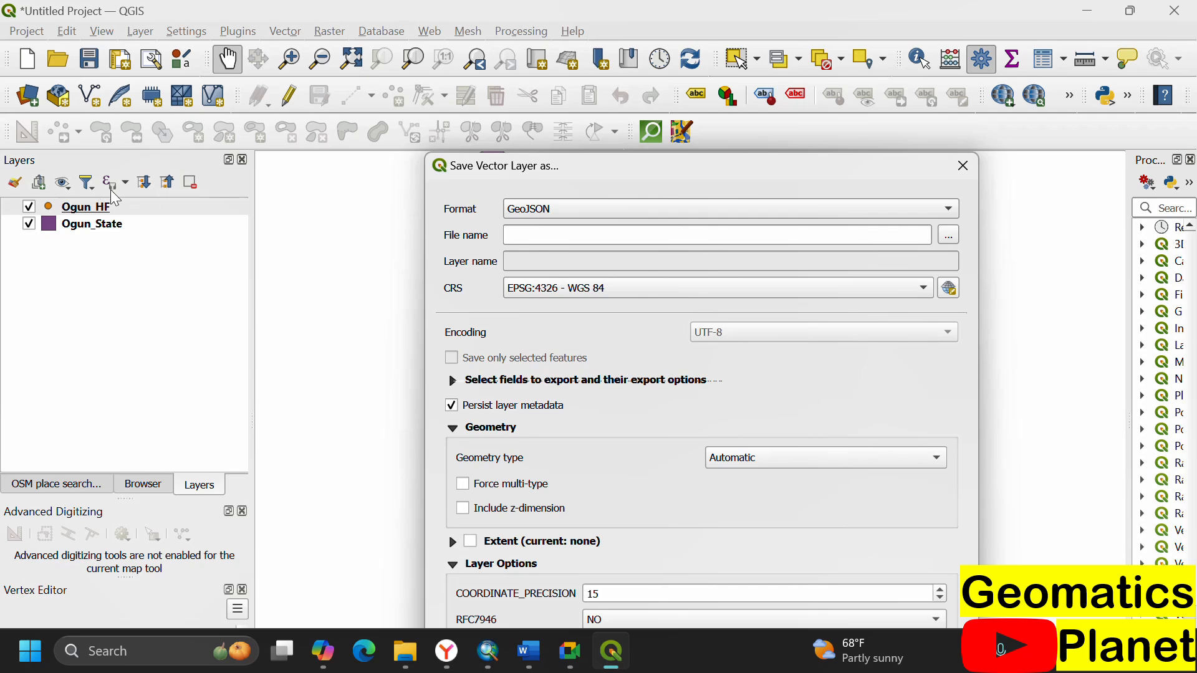
{"action": "left_click", "coordinate": [964, 166]}
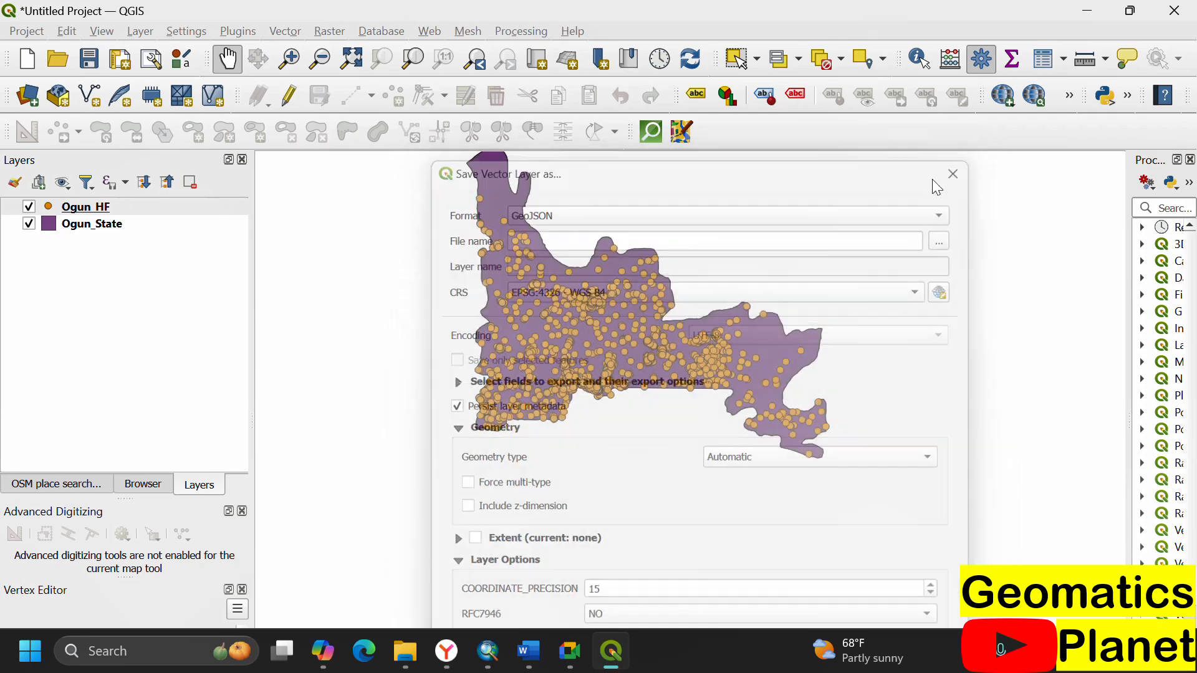
- Open Save Features As for Ogun_HF and browse to the nigeriahealthfacilities folder
{"action": "right_click", "coordinate": [87, 214]}
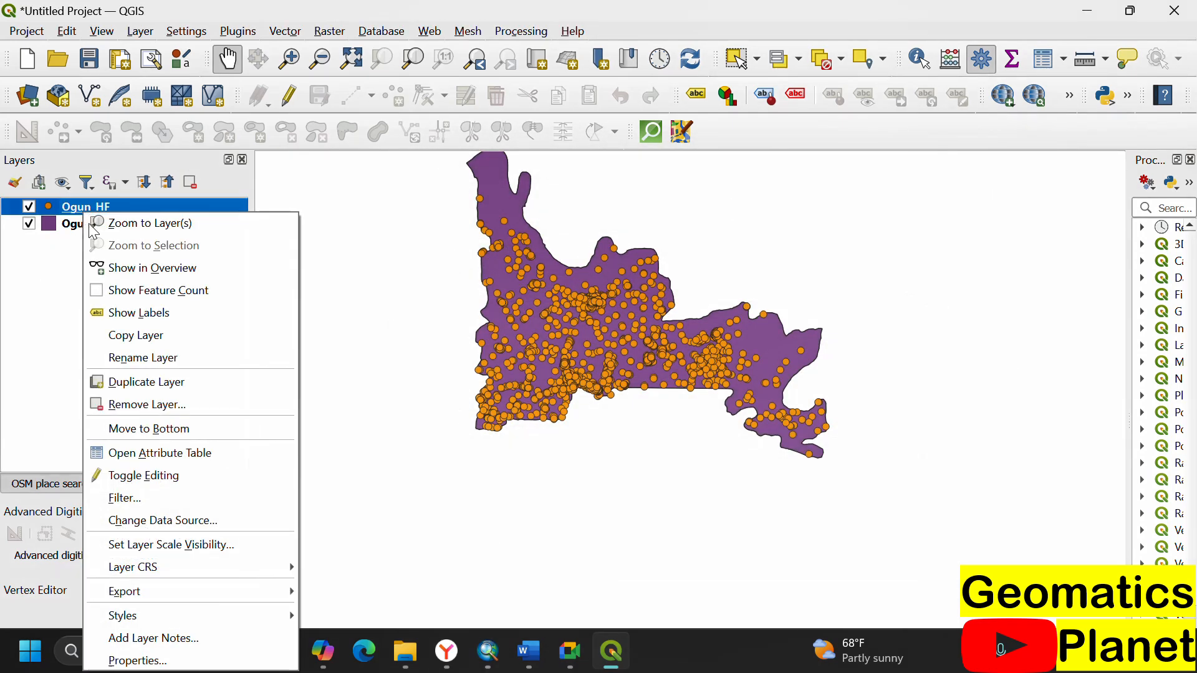
{"action": "mouse_move", "coordinate": [286, 592]}
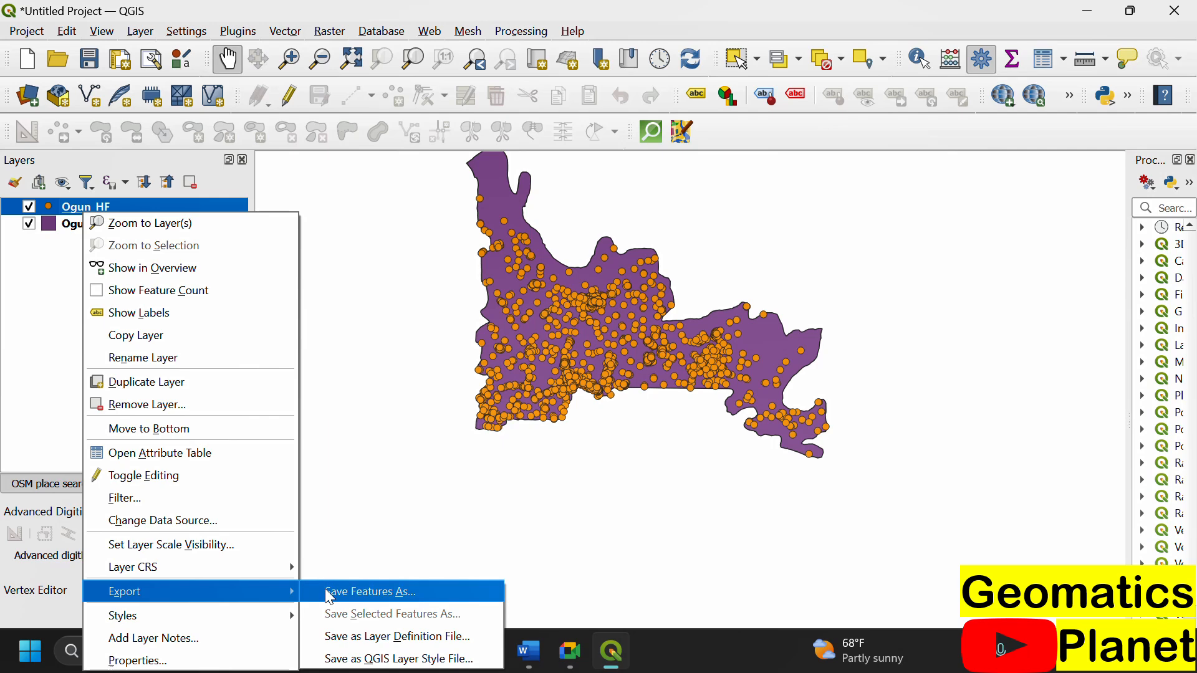
{"action": "left_click", "coordinate": [370, 592]}
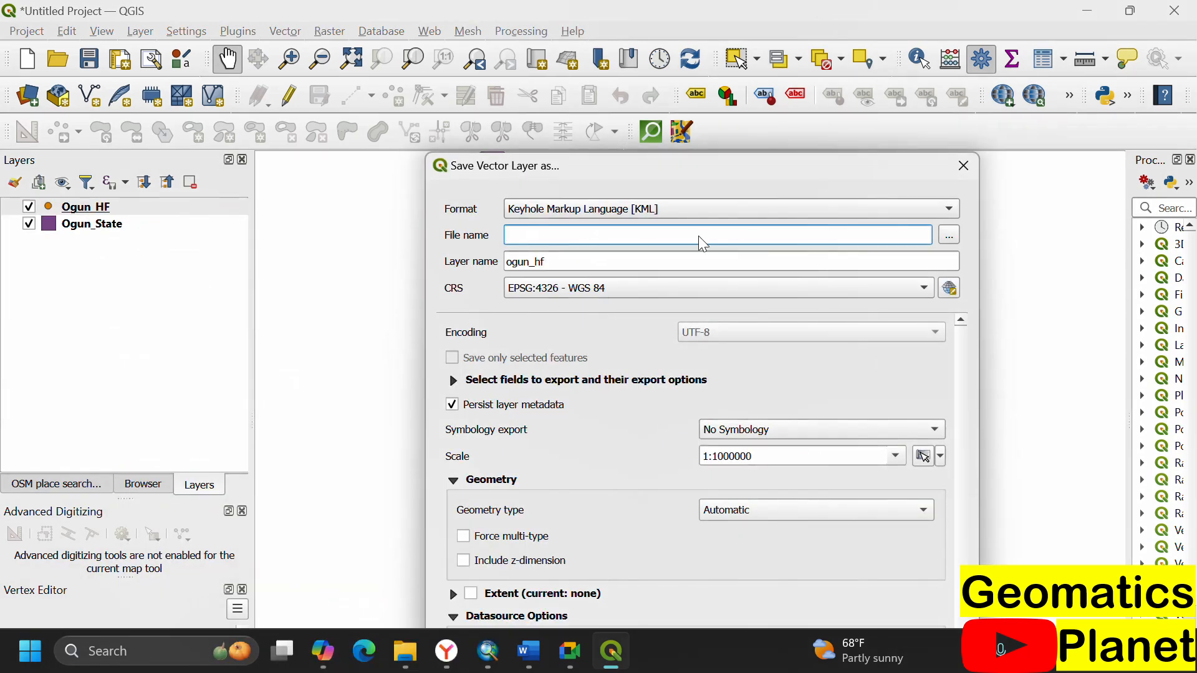
{"action": "left_click", "coordinate": [949, 235]}
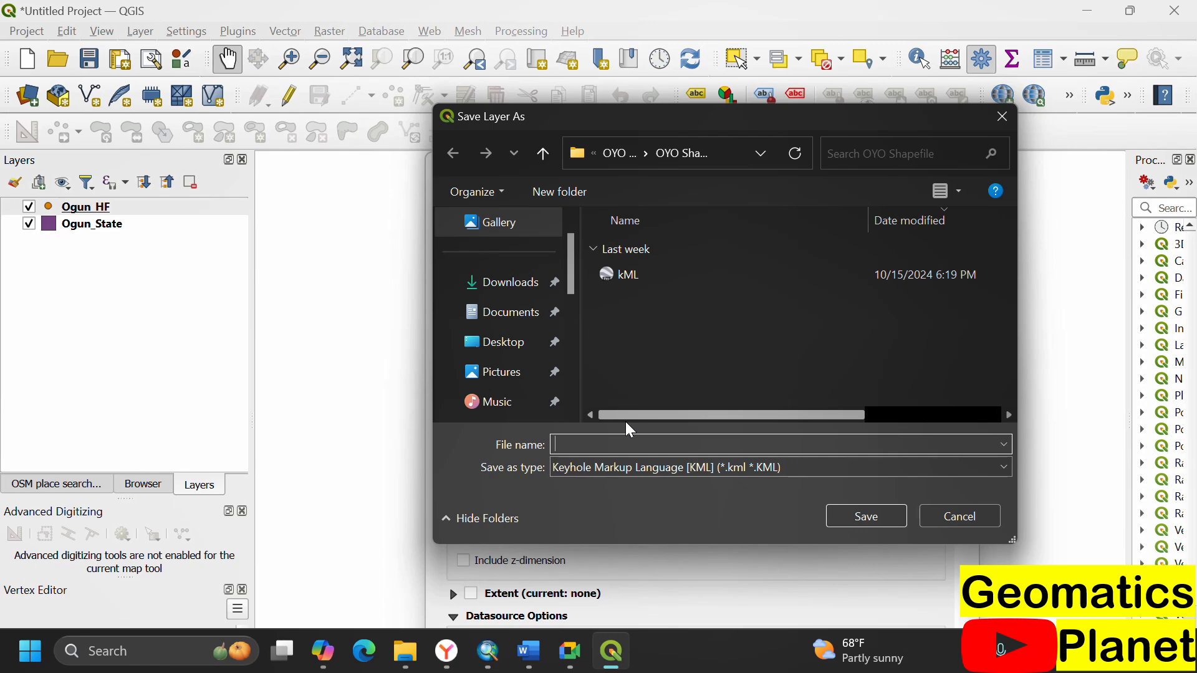
{"action": "key", "text": "super+v"}
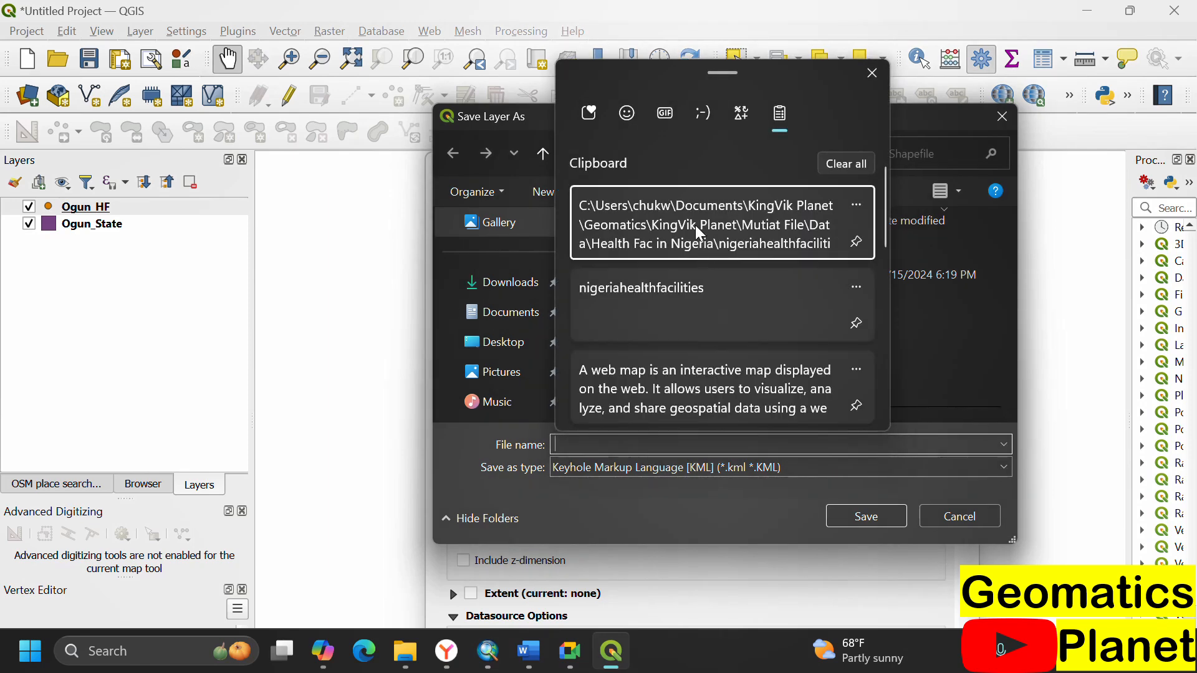
{"action": "left_click", "coordinate": [695, 225]}
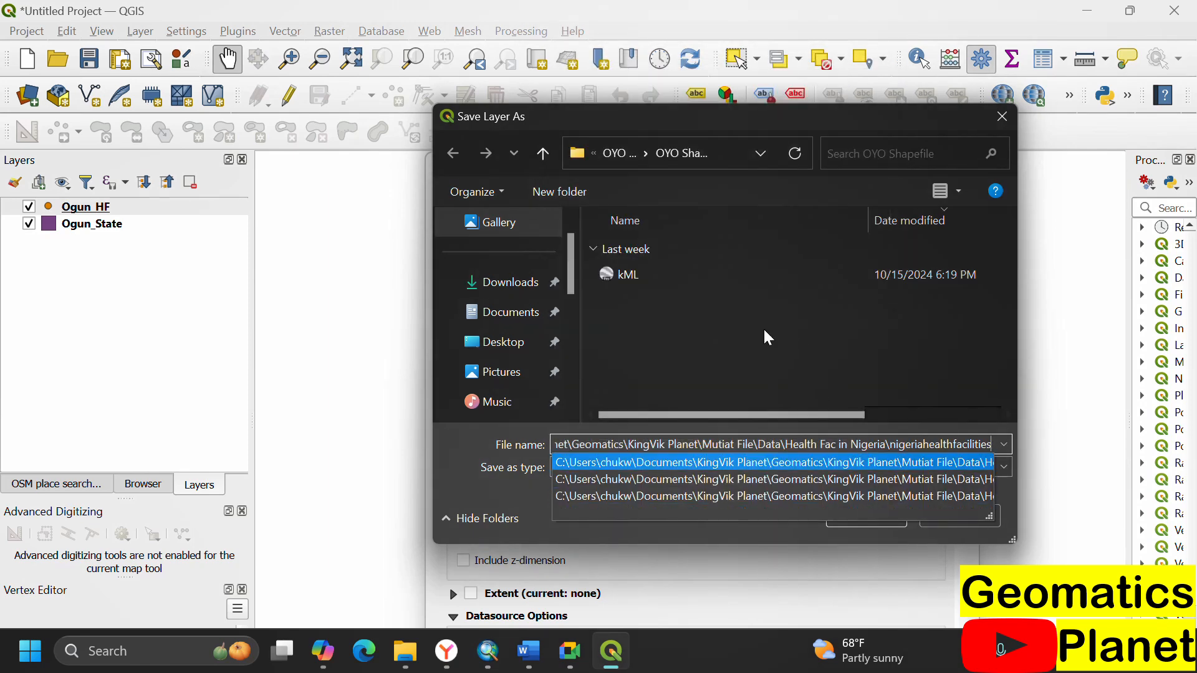
{"action": "left_click", "coordinate": [851, 527]}
{"action": "left_click", "coordinate": [850, 524]}
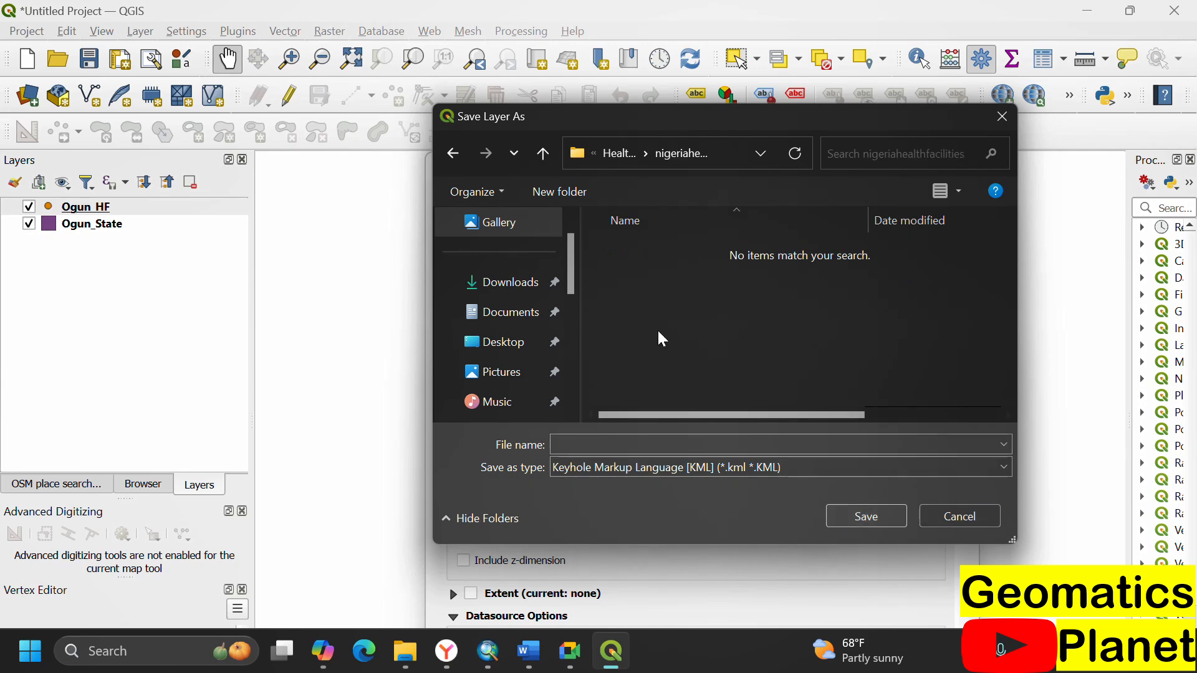
- Name the output file Ogun_HF in that folder
{"action": "left_click", "coordinate": [710, 444]}
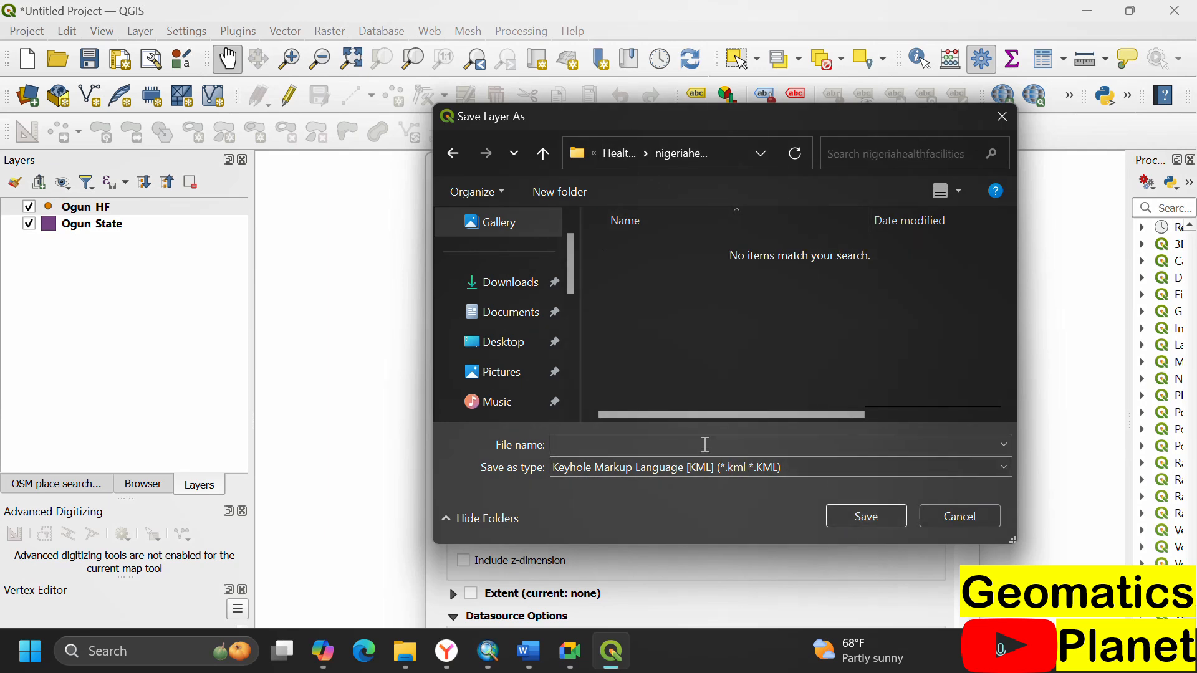
{"action": "type", "text": "Ogun_"}
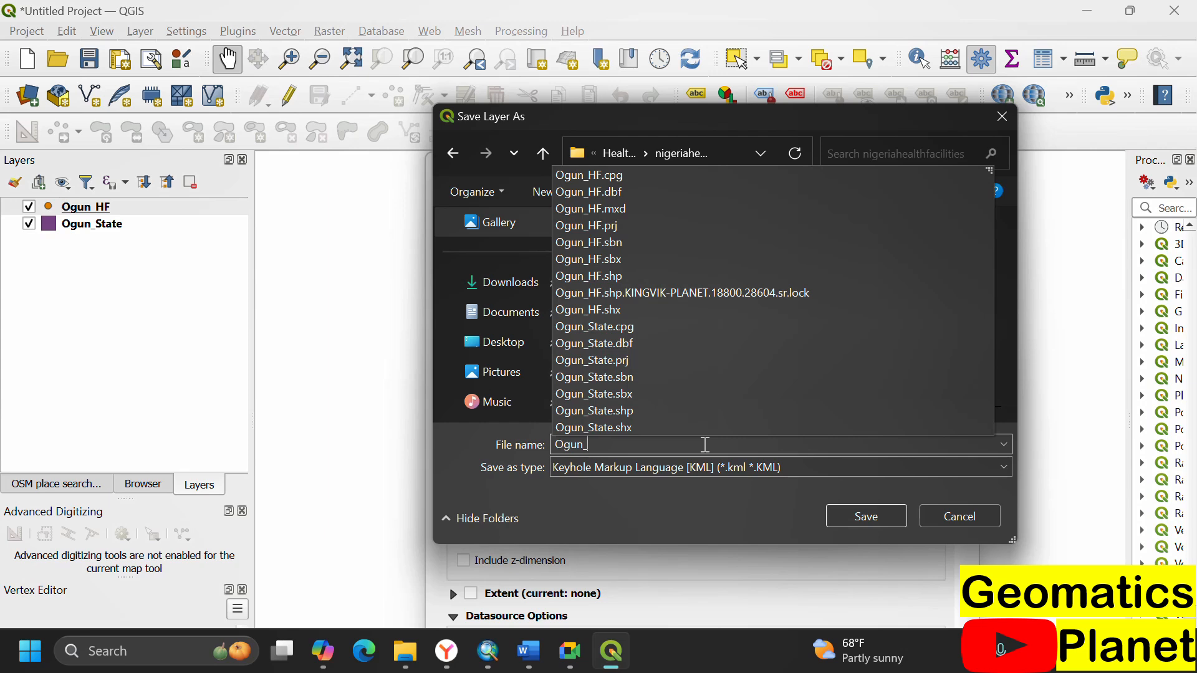
{"action": "type", "text": "HF"}
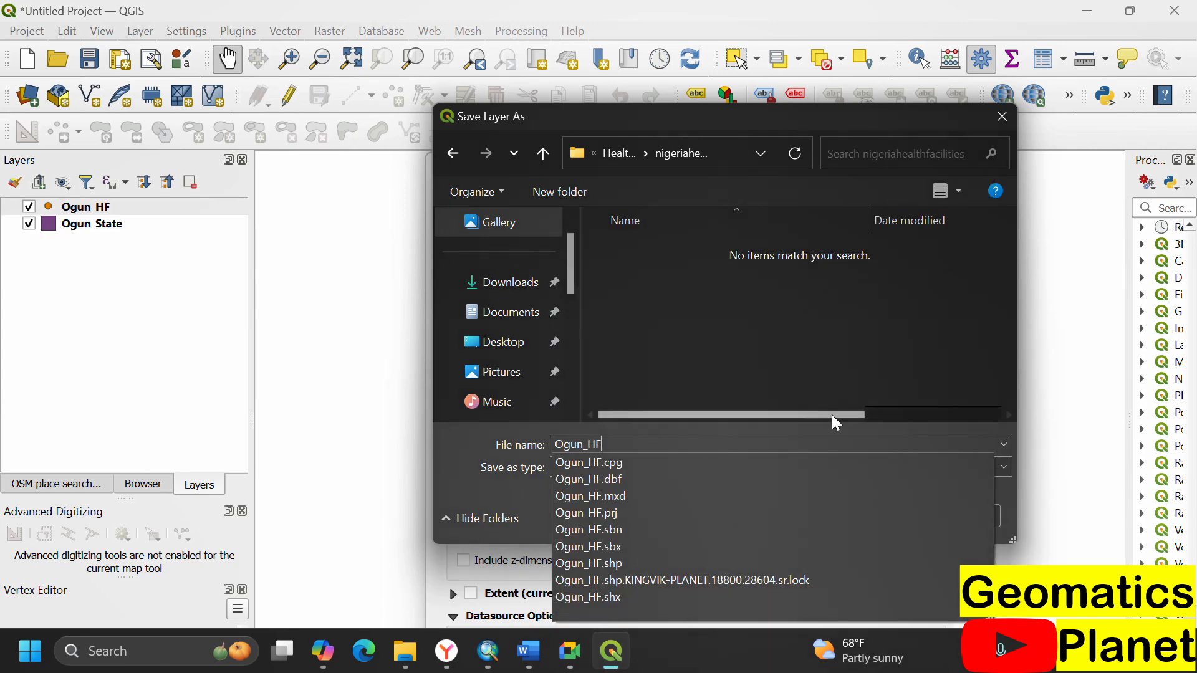
{"action": "left_click", "coordinate": [790, 374]}
{"action": "left_click", "coordinate": [731, 472]}
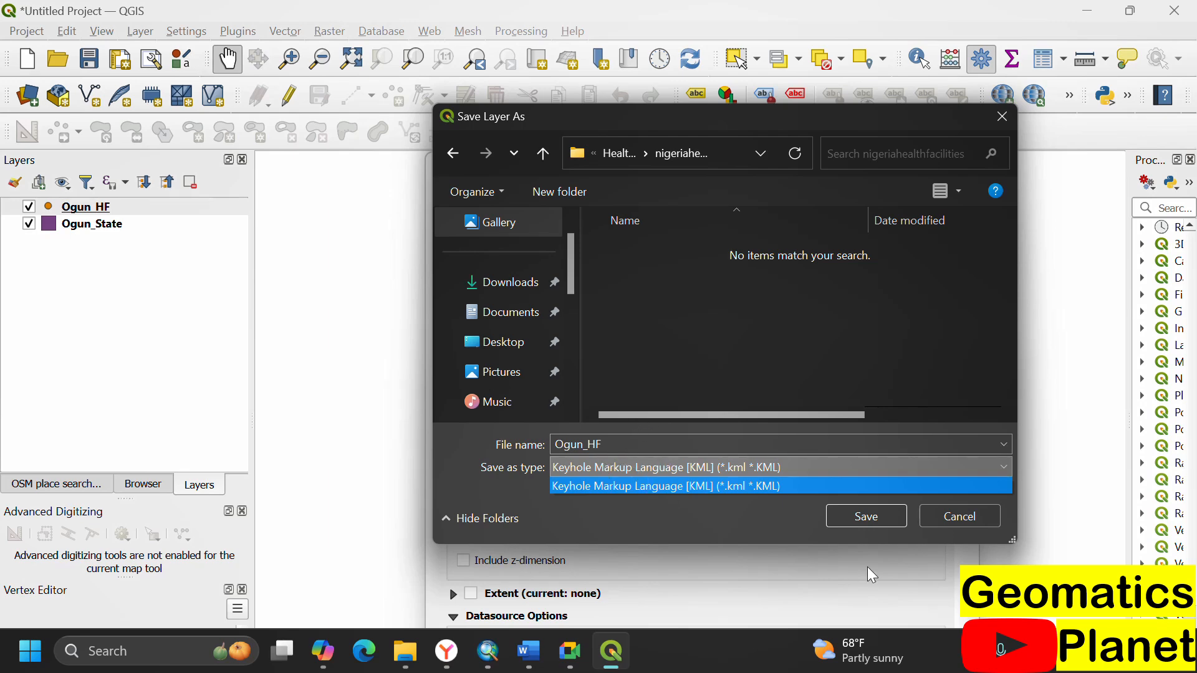
{"action": "left_click", "coordinate": [847, 515]}
{"action": "left_click", "coordinate": [849, 515]}
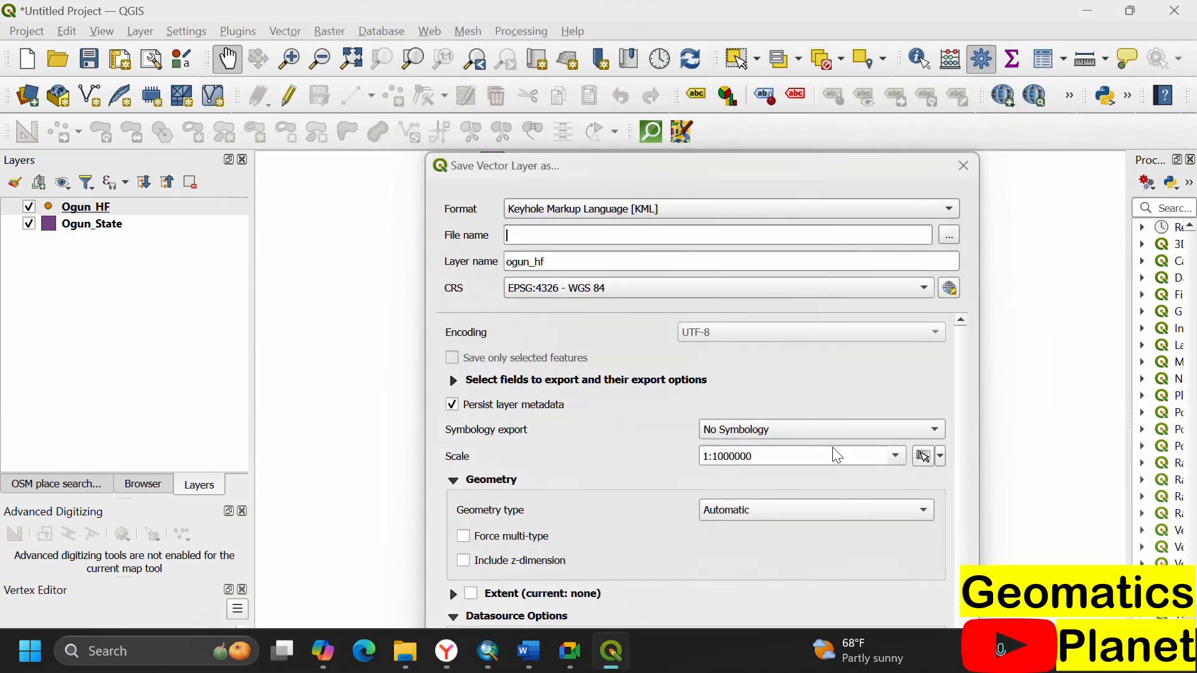
- Set the export format to GeoJSON and run the export
{"action": "left_click", "coordinate": [553, 212]}
{"action": "left_click", "coordinate": [645, 206]}
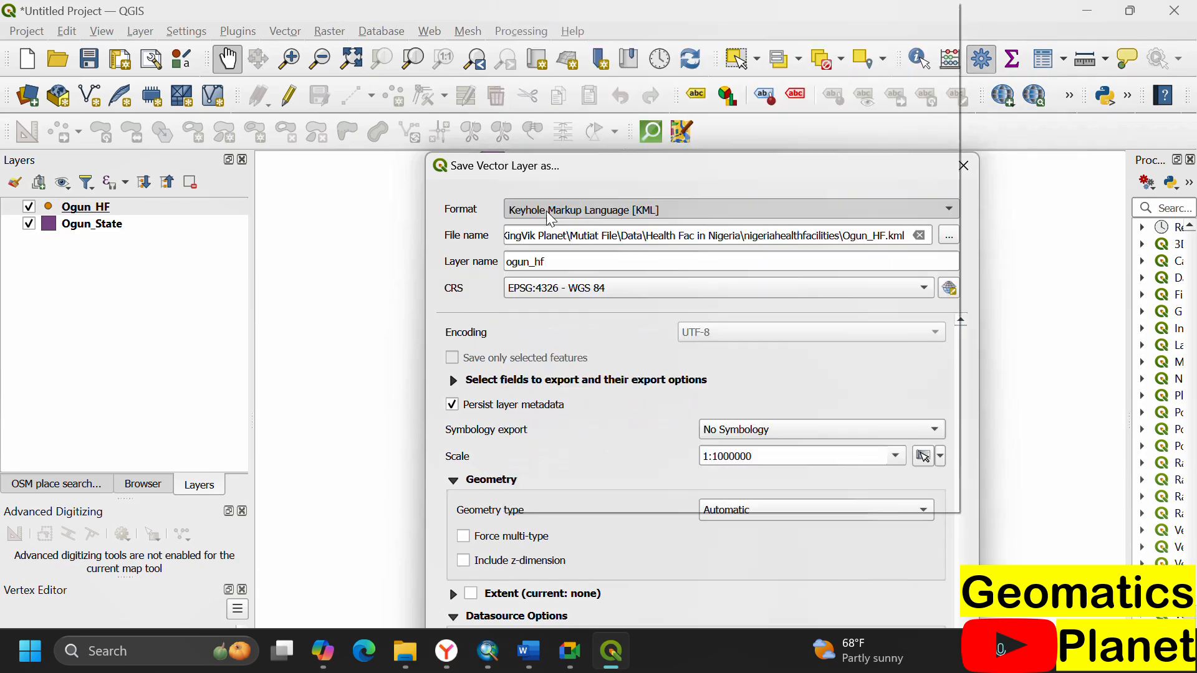
{"action": "left_click_drag", "start_coordinate": [652, 178], "coordinate": [548, 27]}
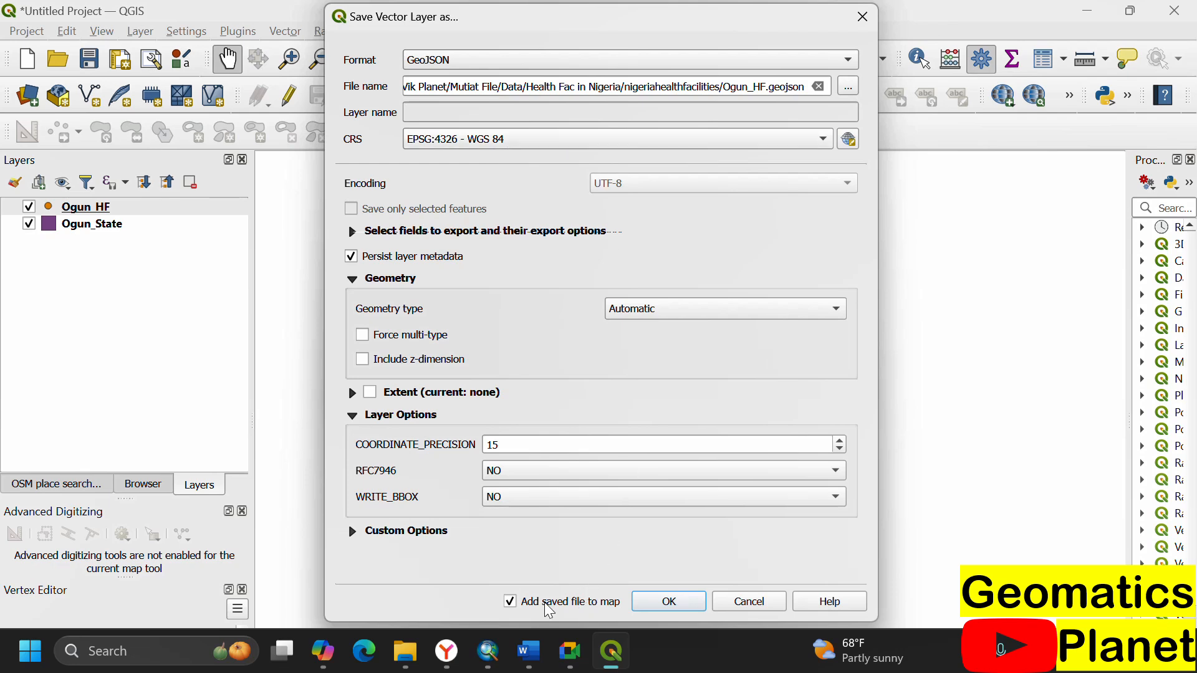
{"action": "left_click", "coordinate": [677, 602]}
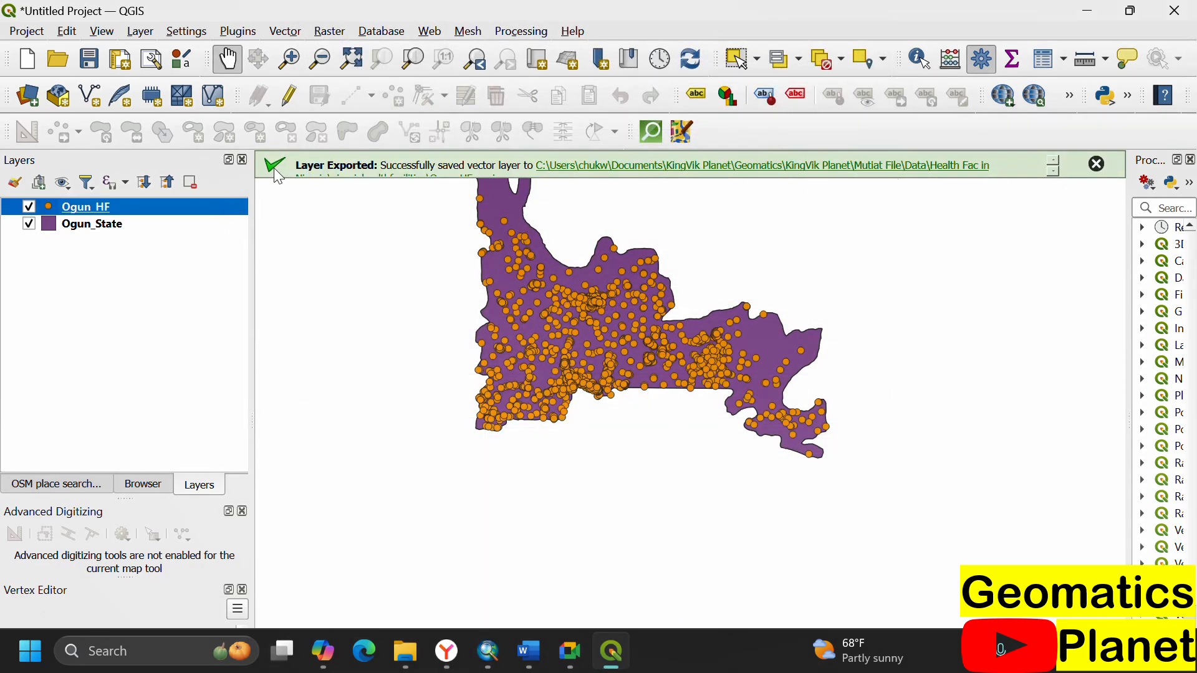
- Start a GeoJSON export of the Ogun_State layer and browse for the save location
{"action": "left_click", "coordinate": [94, 225]}
{"action": "right_click", "coordinate": [93, 226]}
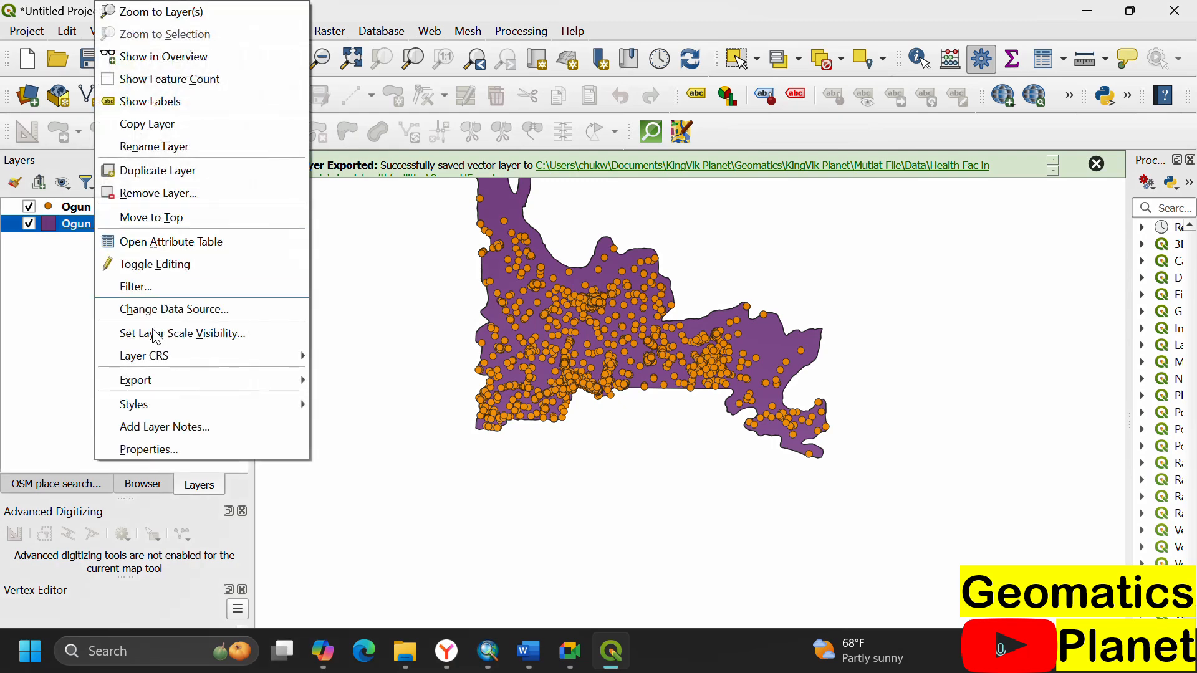
{"action": "mouse_move", "coordinate": [309, 382]}
{"action": "scroll", "coordinate": [526, 376], "scroll_direction": "up", "scroll_amount": 2}
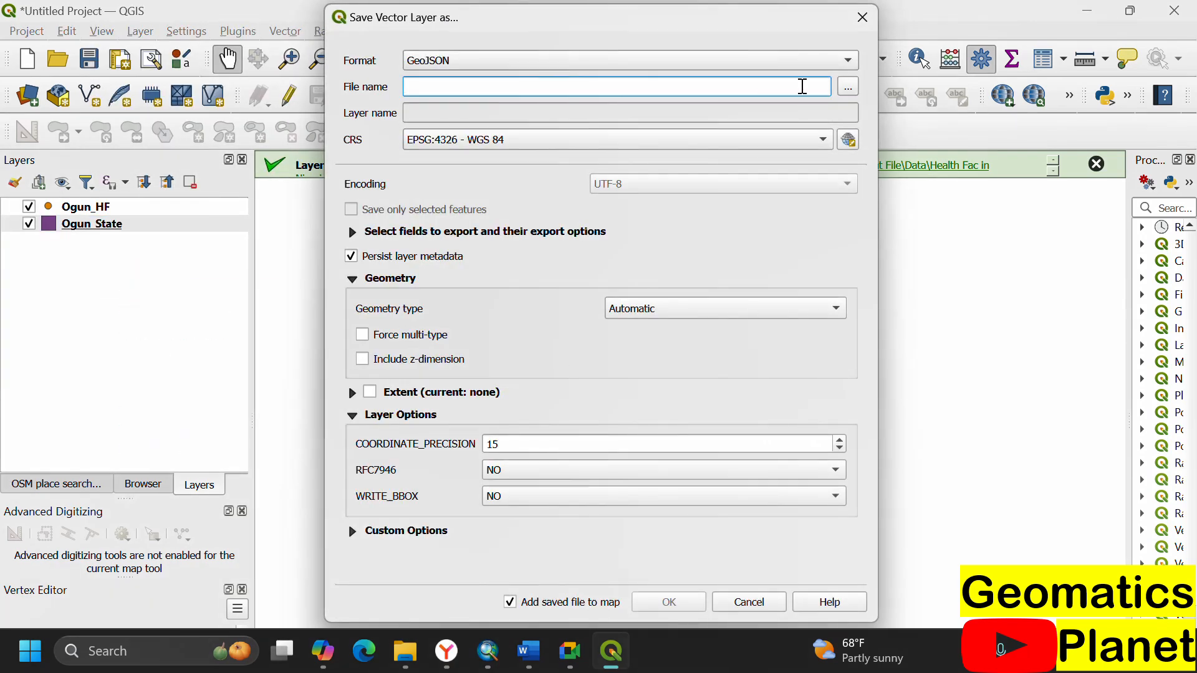
{"action": "left_click", "coordinate": [849, 88]}
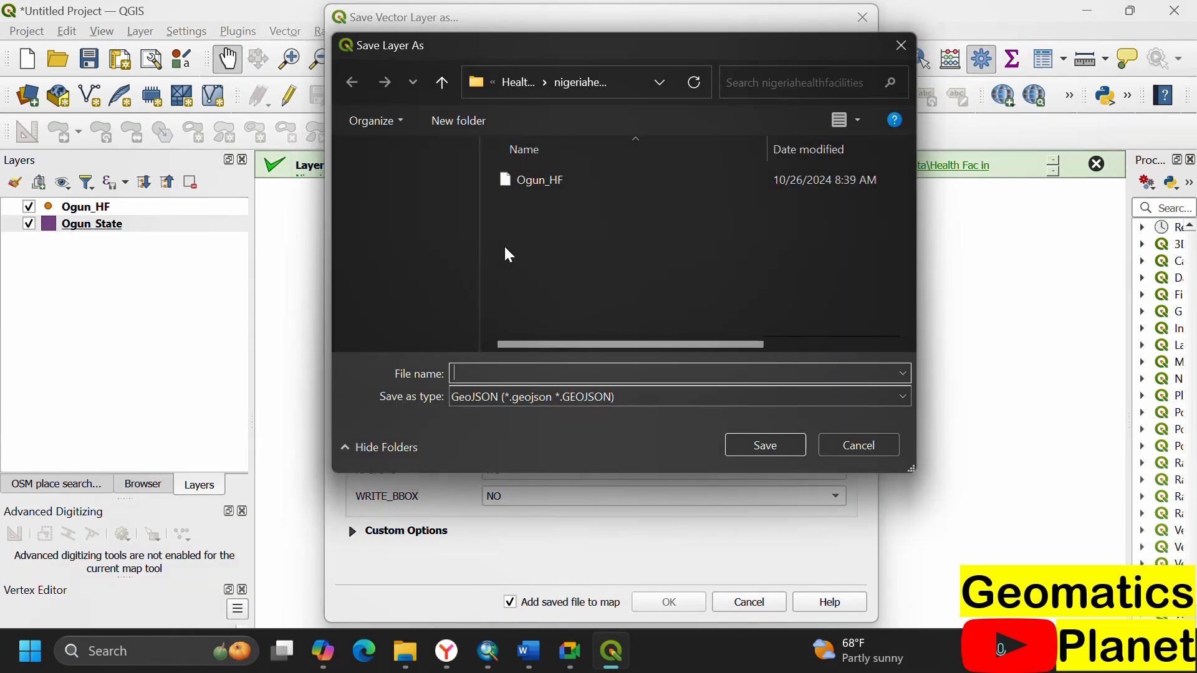
- Save the boundary as Ogun.geojson beside Ogun_HF and add it to the map as layer Ogun
{"action": "left_click", "coordinate": [547, 182]}
{"action": "double_click", "coordinate": [481, 373]}
{"action": "left_click", "coordinate": [481, 373]}
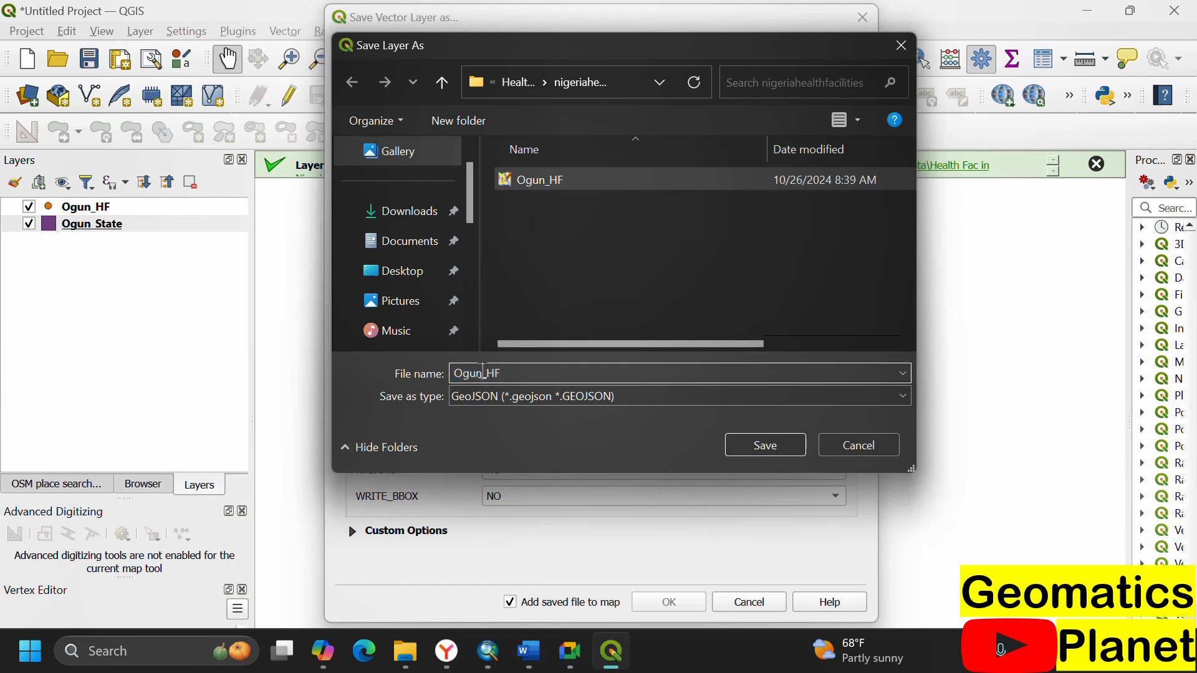
{"action": "key", "text": "Delete"}
{"action": "key", "text": "Delete"}
{"action": "key", "text": "Delete"}
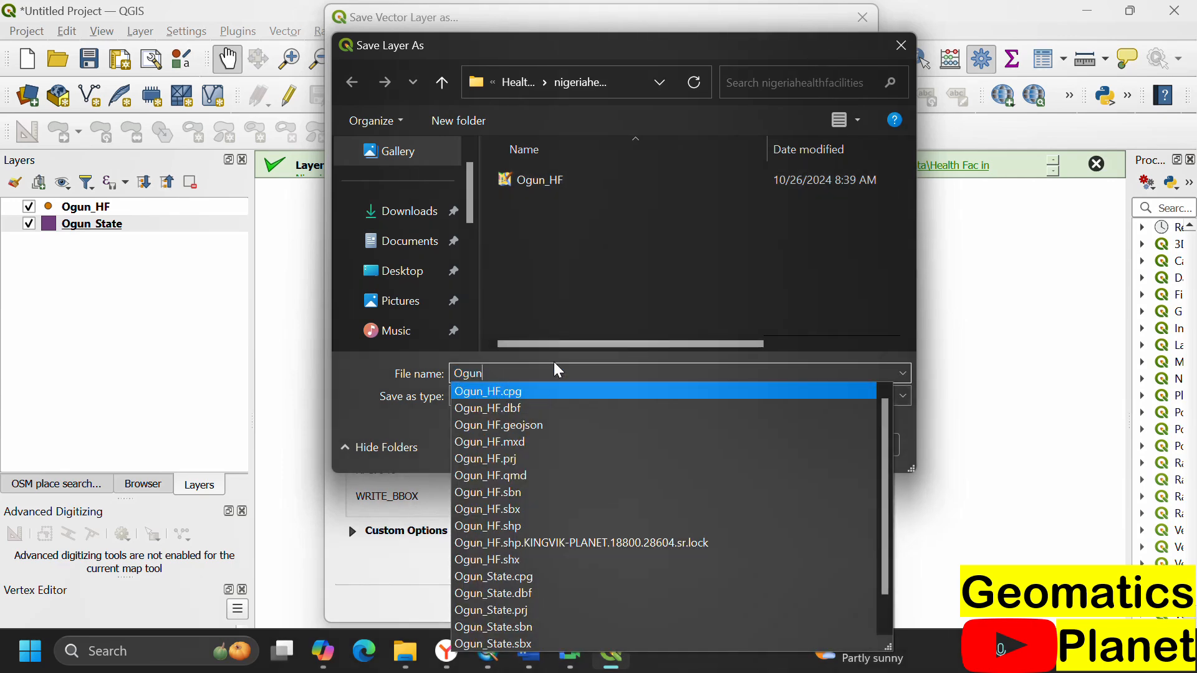
{"action": "left_click", "coordinate": [517, 250]}
{"action": "left_click", "coordinate": [764, 446]}
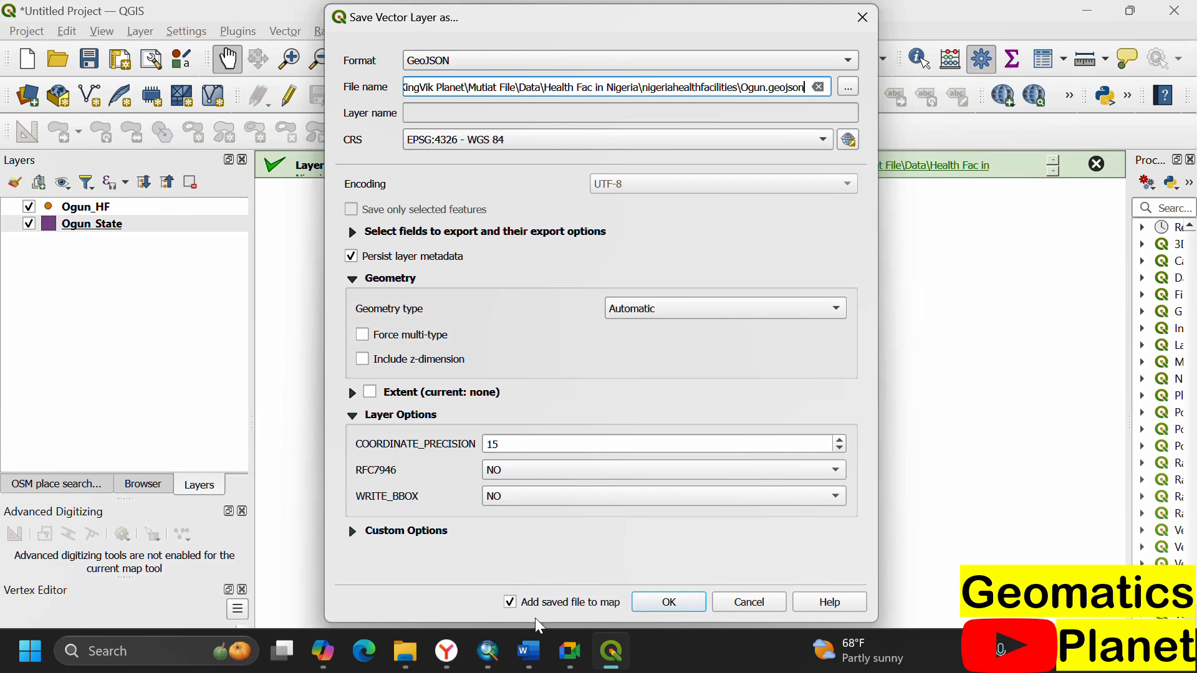
{"action": "left_click", "coordinate": [538, 597]}
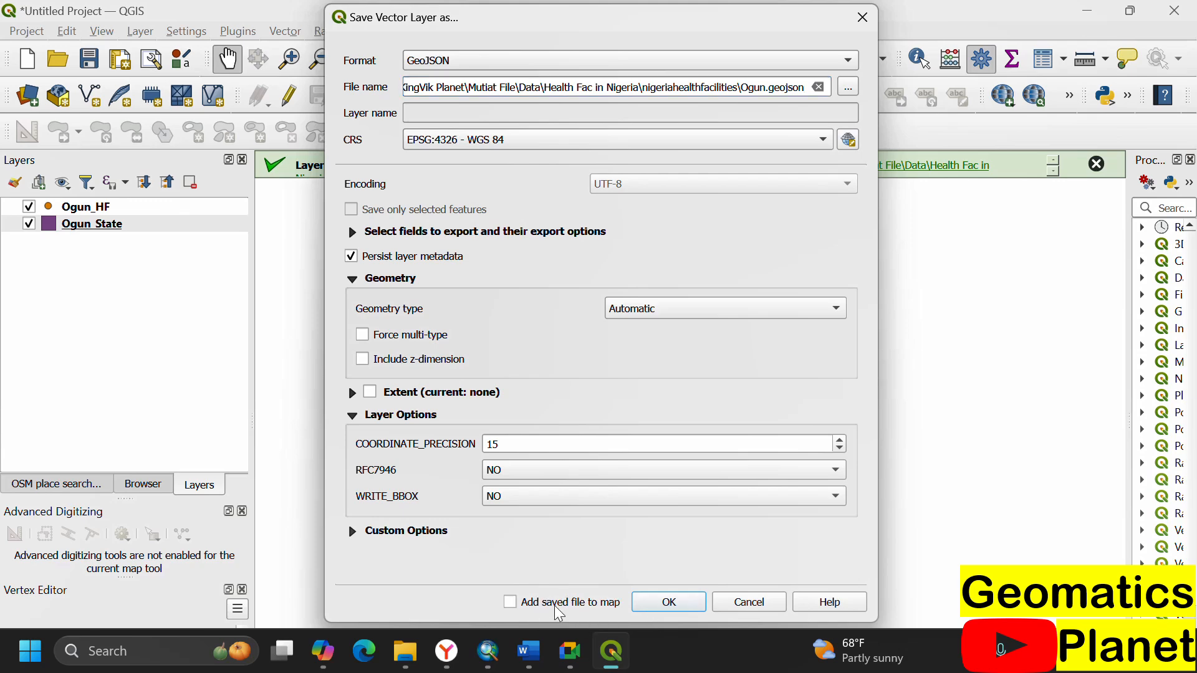
{"action": "left_click", "coordinate": [663, 602]}
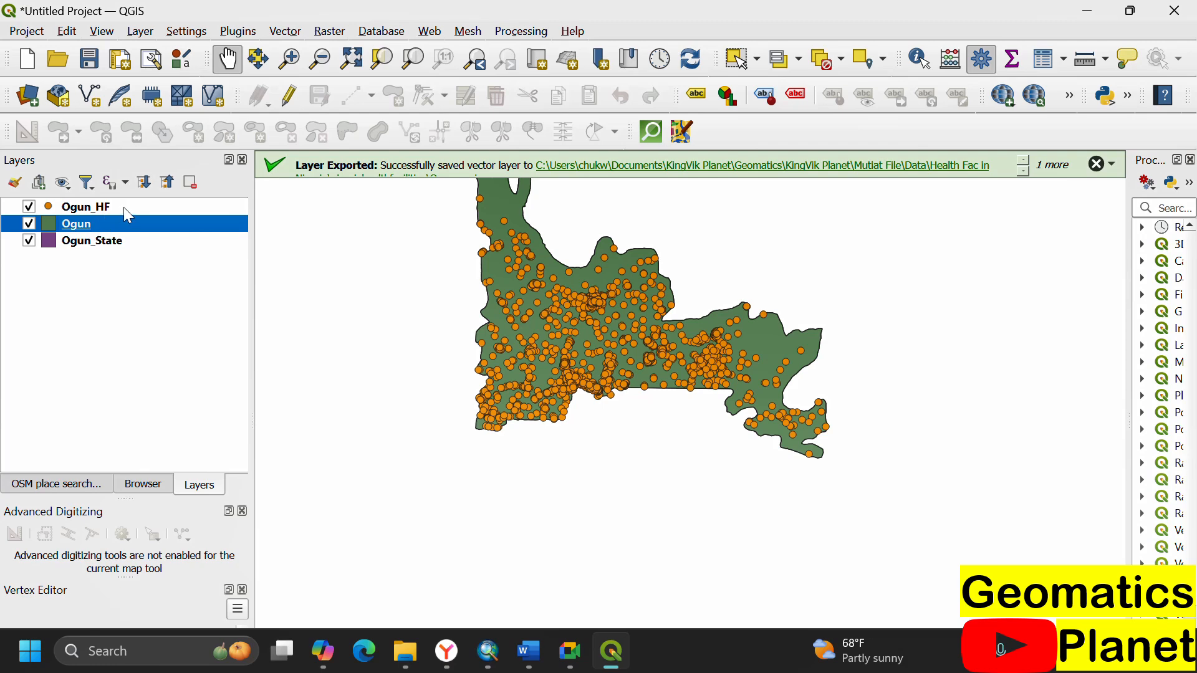
- Add Google Satellite from the browser panel as a basemap and dismiss the export messages
{"action": "left_click", "coordinate": [144, 485]}
{"action": "scroll", "coordinate": [138, 381], "scroll_direction": "up", "scroll_amount": 15}
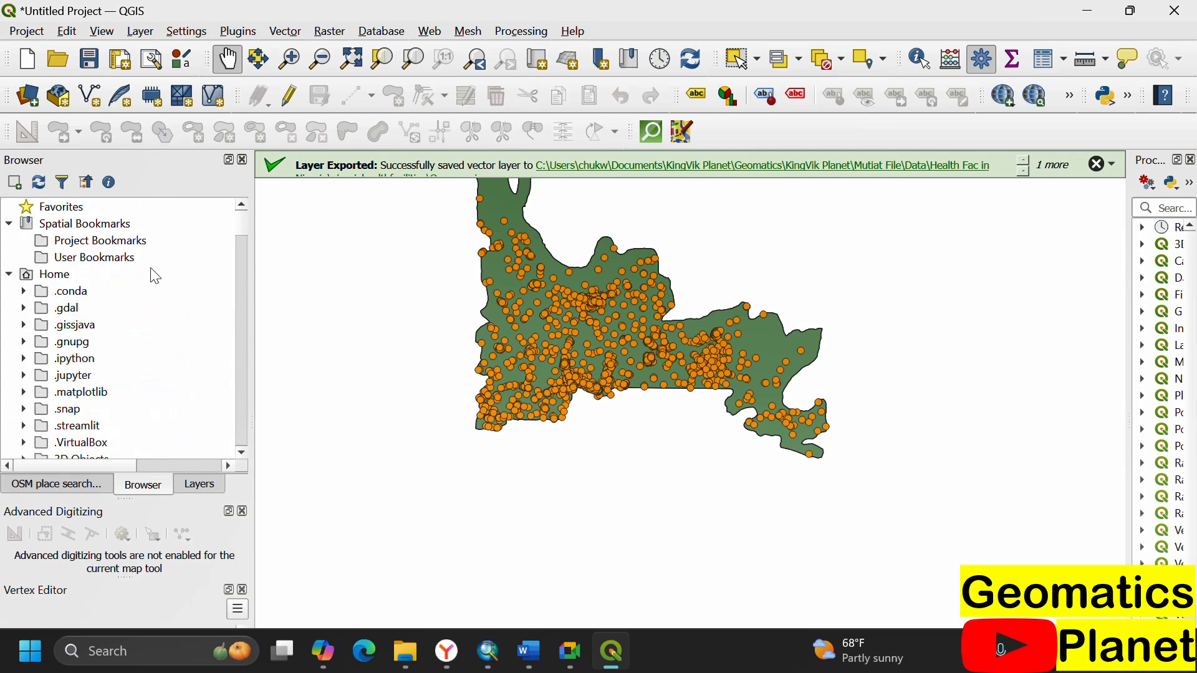
{"action": "left_click", "coordinate": [11, 277]}
{"action": "scroll", "coordinate": [95, 364], "scroll_direction": "down", "scroll_amount": 2}
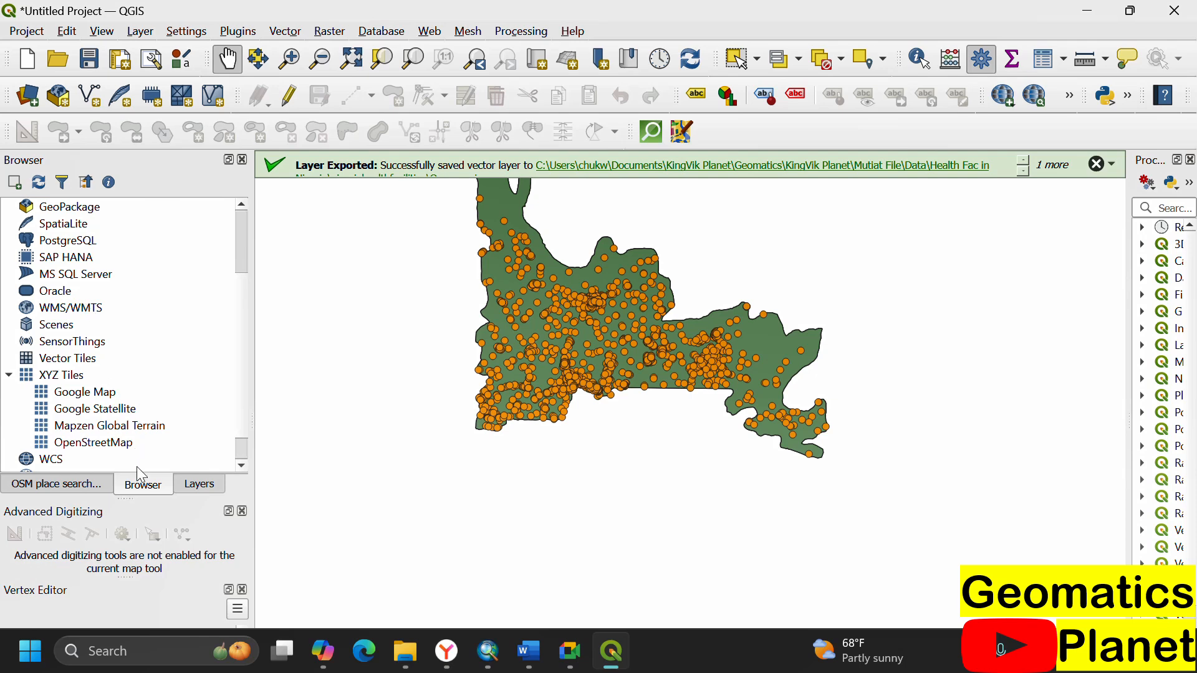
{"action": "left_click_drag", "start_coordinate": [119, 421], "coordinate": [927, 334]}
{"action": "left_click", "coordinate": [1097, 165]}
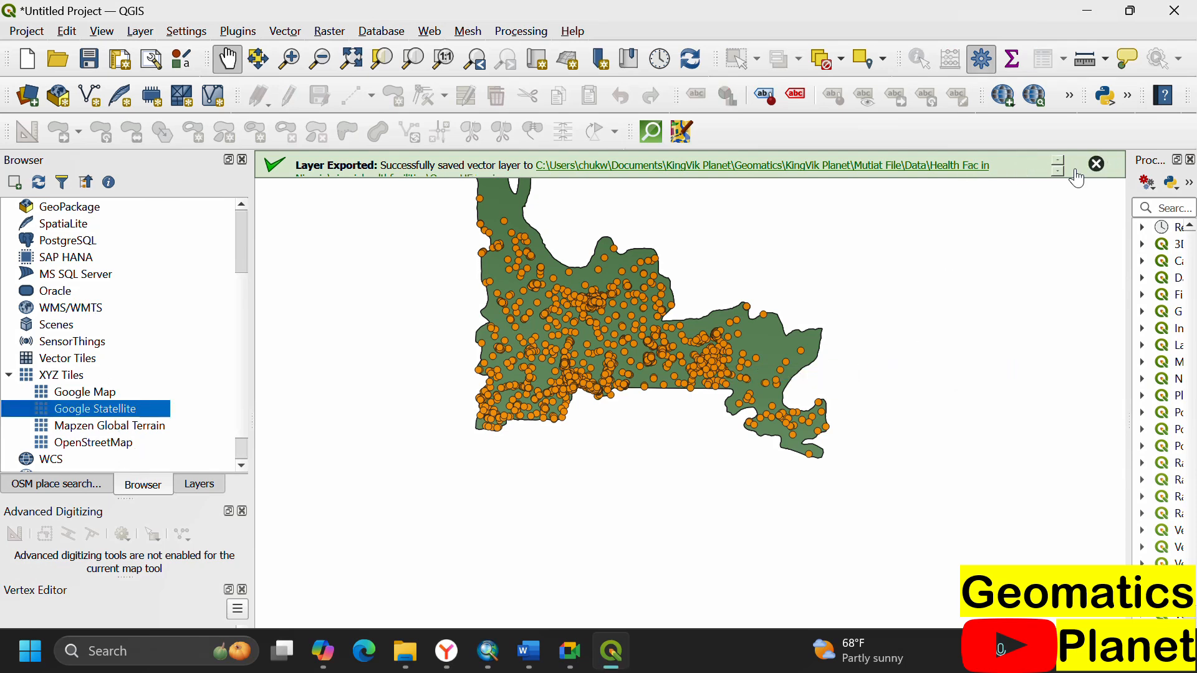
{"action": "left_click", "coordinate": [1097, 165]}
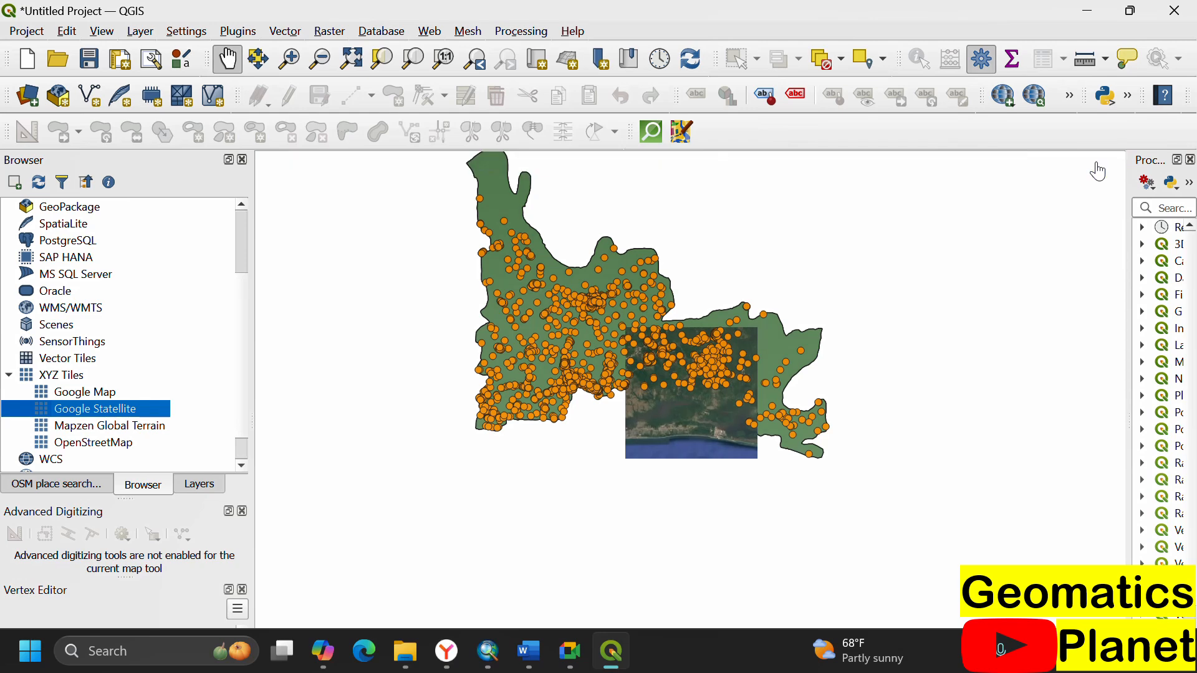
- Zoom and pan across a dense town to inspect facility points against individual buildings
{"action": "scroll", "coordinate": [700, 343], "scroll_direction": "up", "scroll_amount": 8}
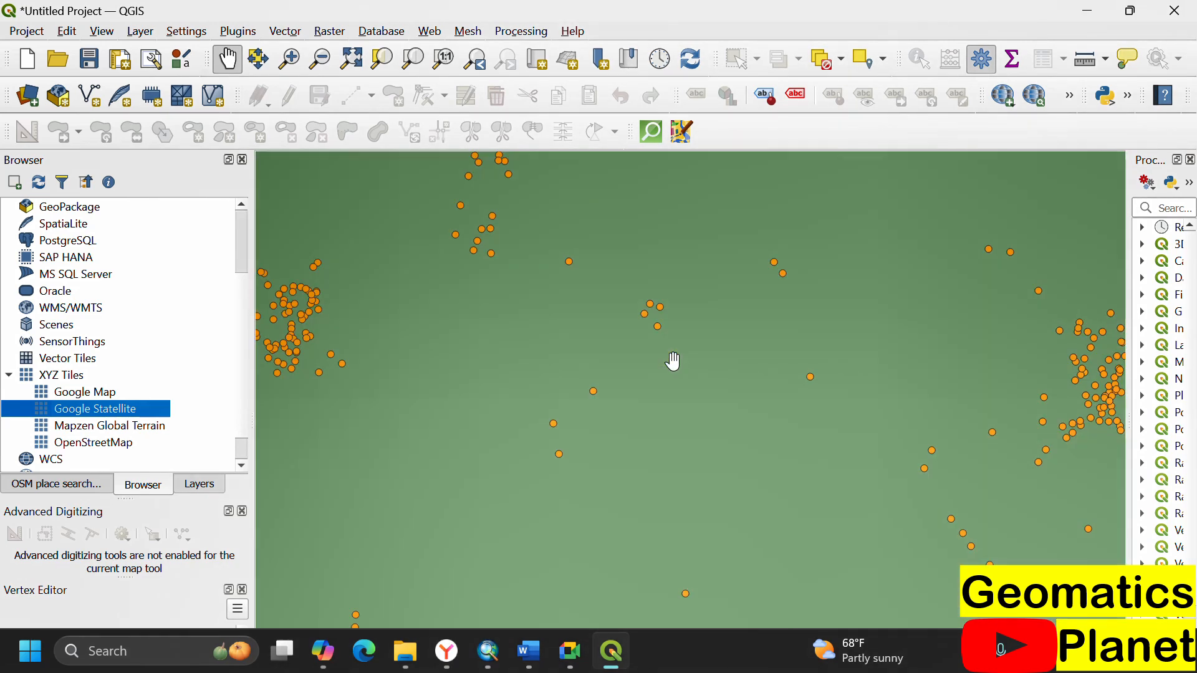
{"action": "scroll", "coordinate": [661, 289], "scroll_direction": "up", "scroll_amount": 8}
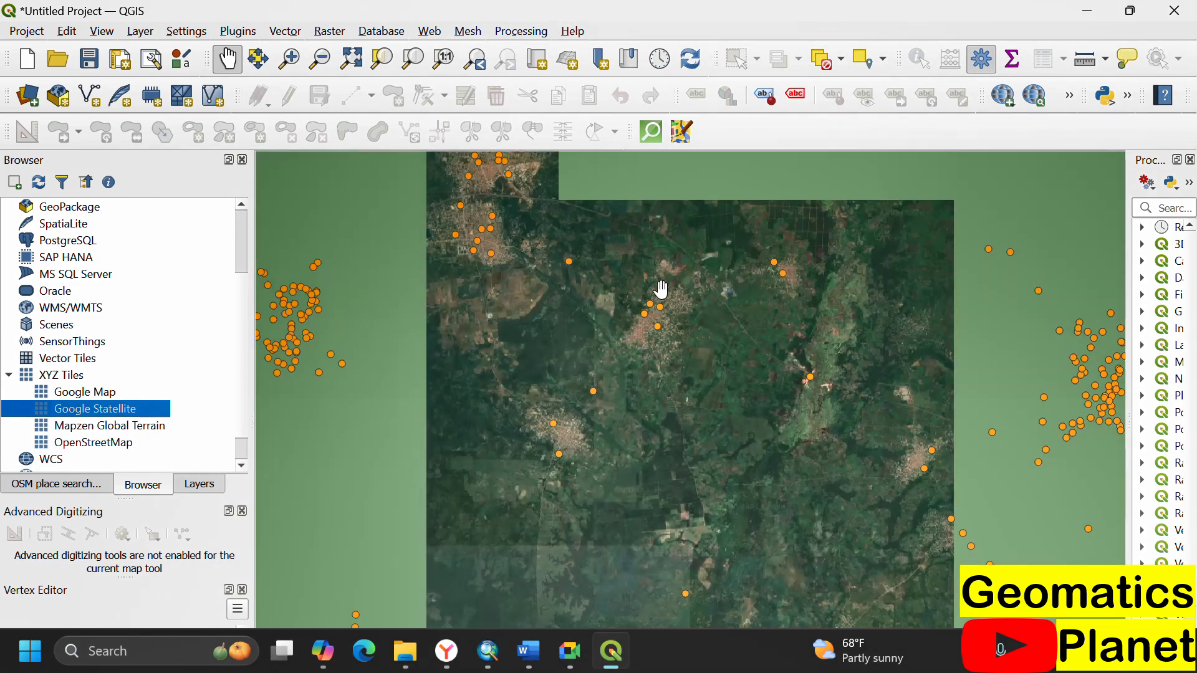
{"action": "scroll", "coordinate": [570, 350], "scroll_direction": "down", "scroll_amount": 8}
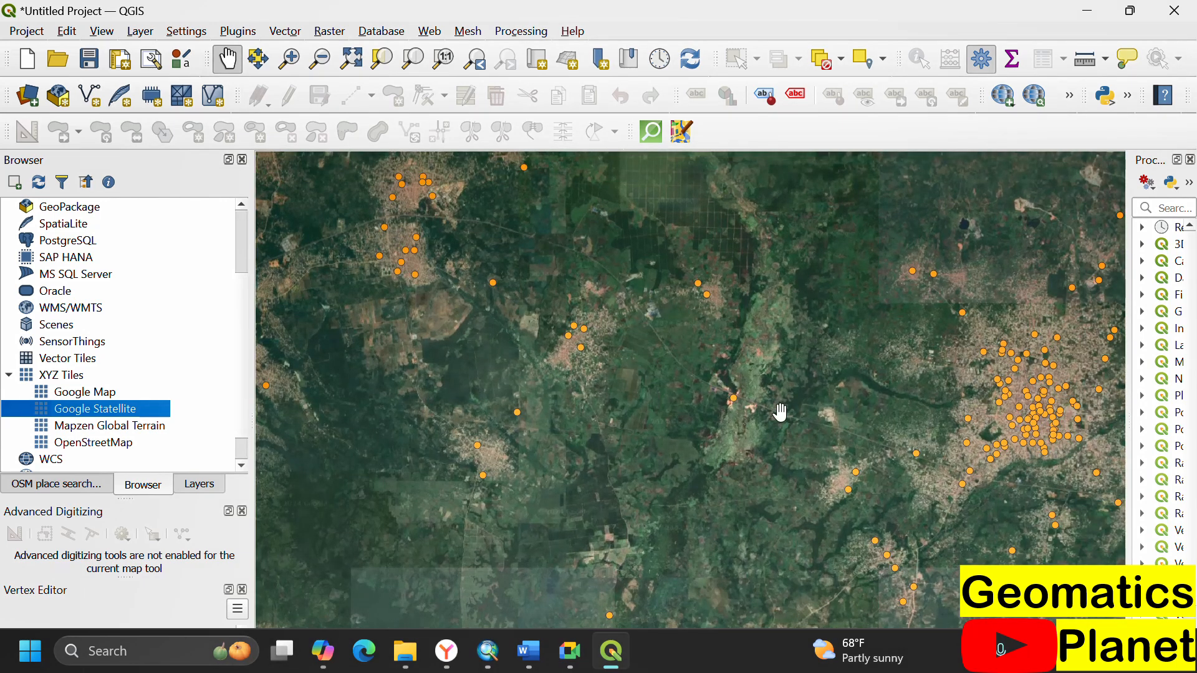
{"action": "scroll", "coordinate": [1070, 396], "scroll_direction": "up", "scroll_amount": 8}
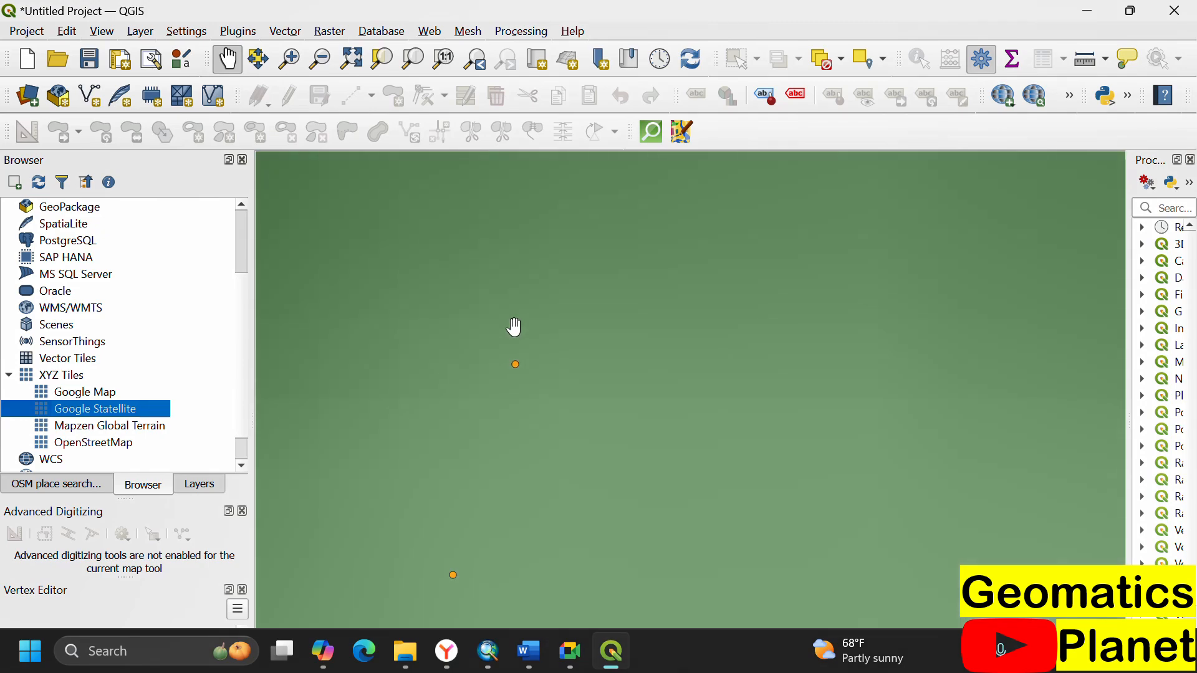
{"action": "scroll", "coordinate": [522, 368], "scroll_direction": "up", "scroll_amount": 1}
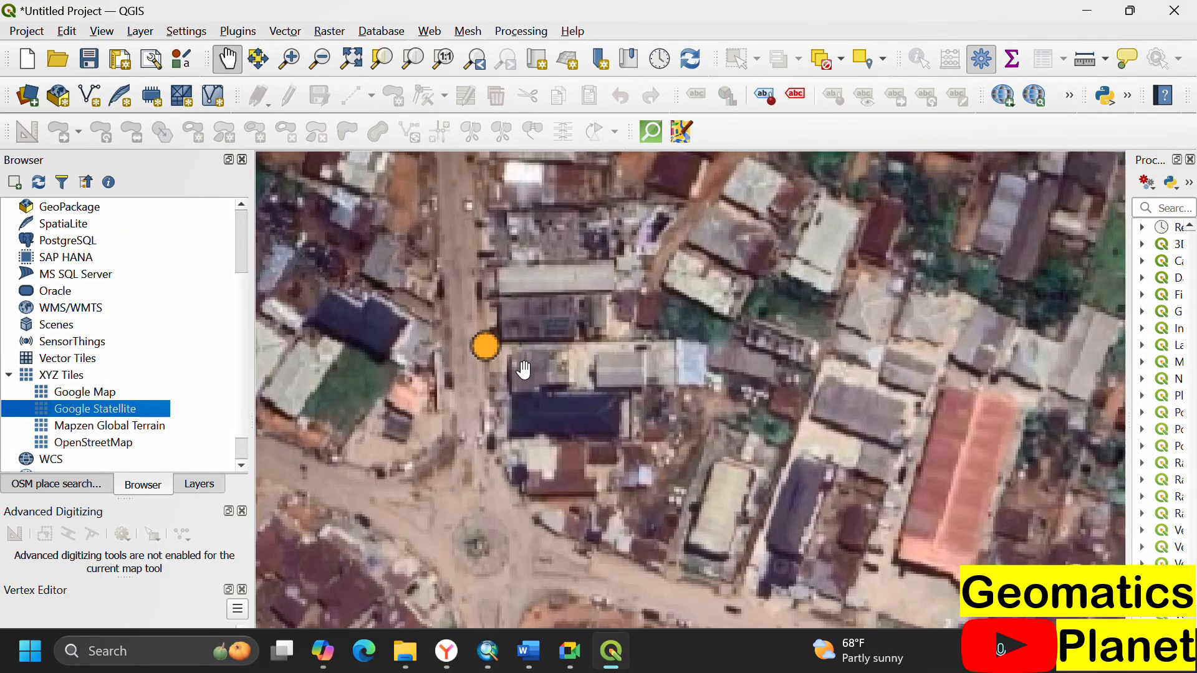
{"action": "scroll", "coordinate": [719, 366], "scroll_direction": "down", "scroll_amount": 3}
{"action": "scroll", "coordinate": [719, 366], "scroll_direction": "up", "scroll_amount": 4}
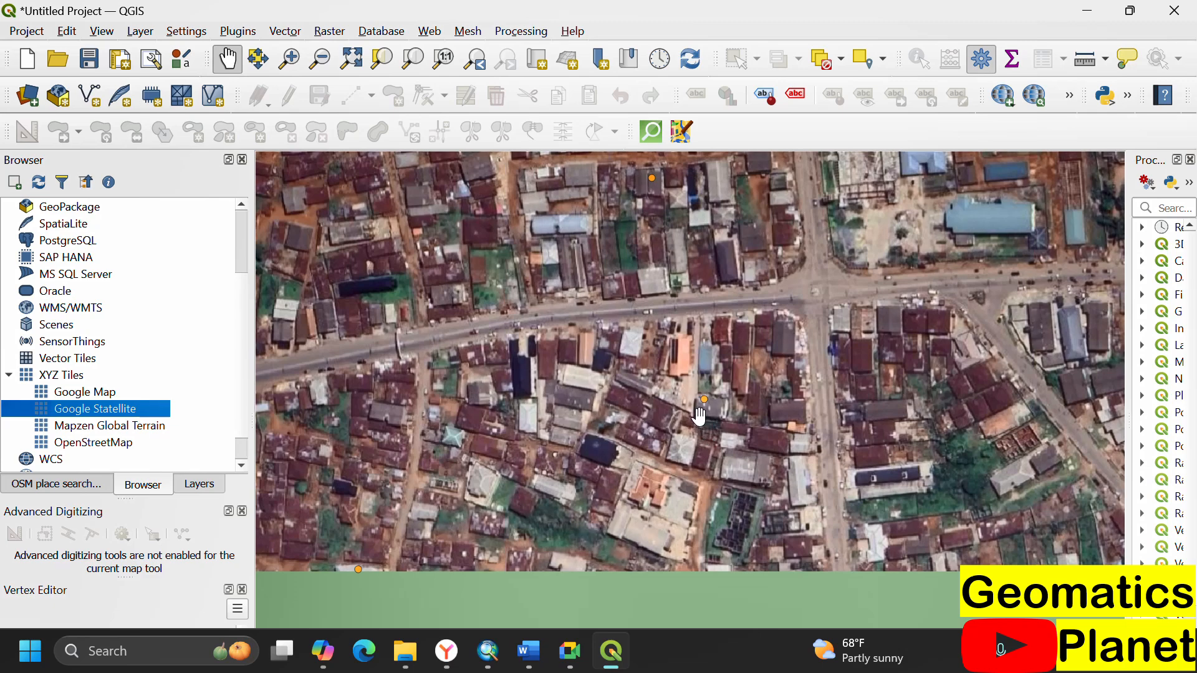
{"action": "left_click_drag", "start_coordinate": [630, 179], "coordinate": [731, 344]}
{"action": "left_click_drag", "start_coordinate": [383, 391], "coordinate": [1018, 397]}
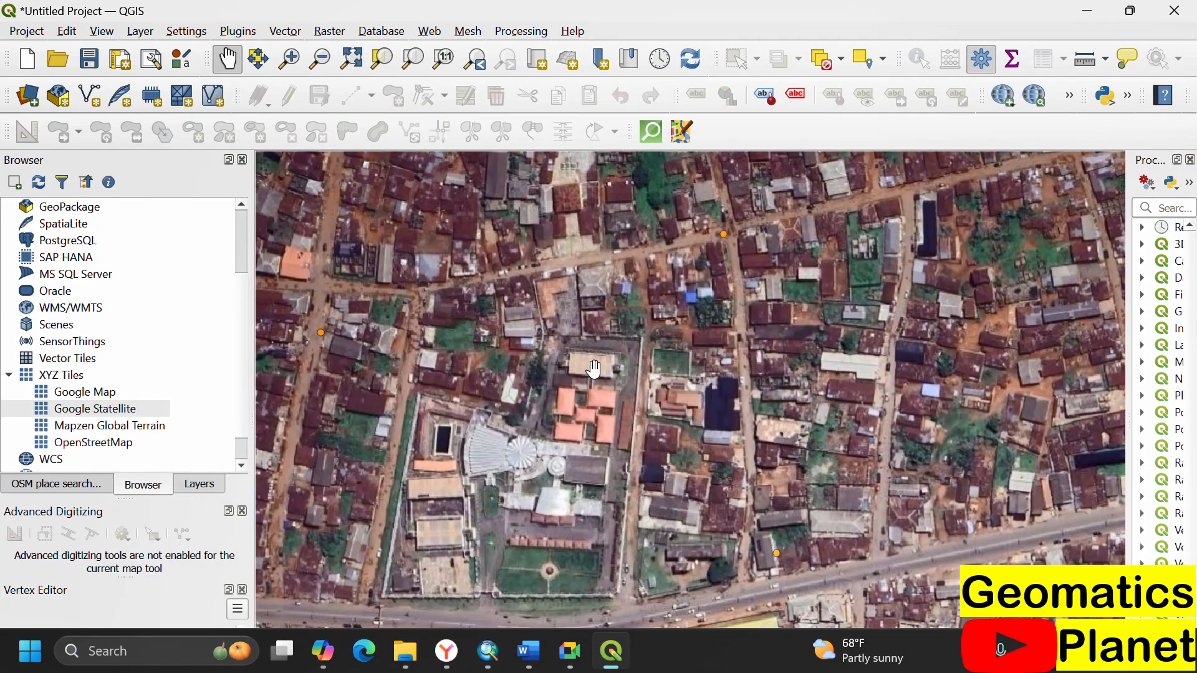
{"action": "scroll", "coordinate": [554, 437], "scroll_direction": "down", "scroll_amount": 2}
{"action": "left_click_drag", "start_coordinate": [554, 436], "coordinate": [954, 346]}
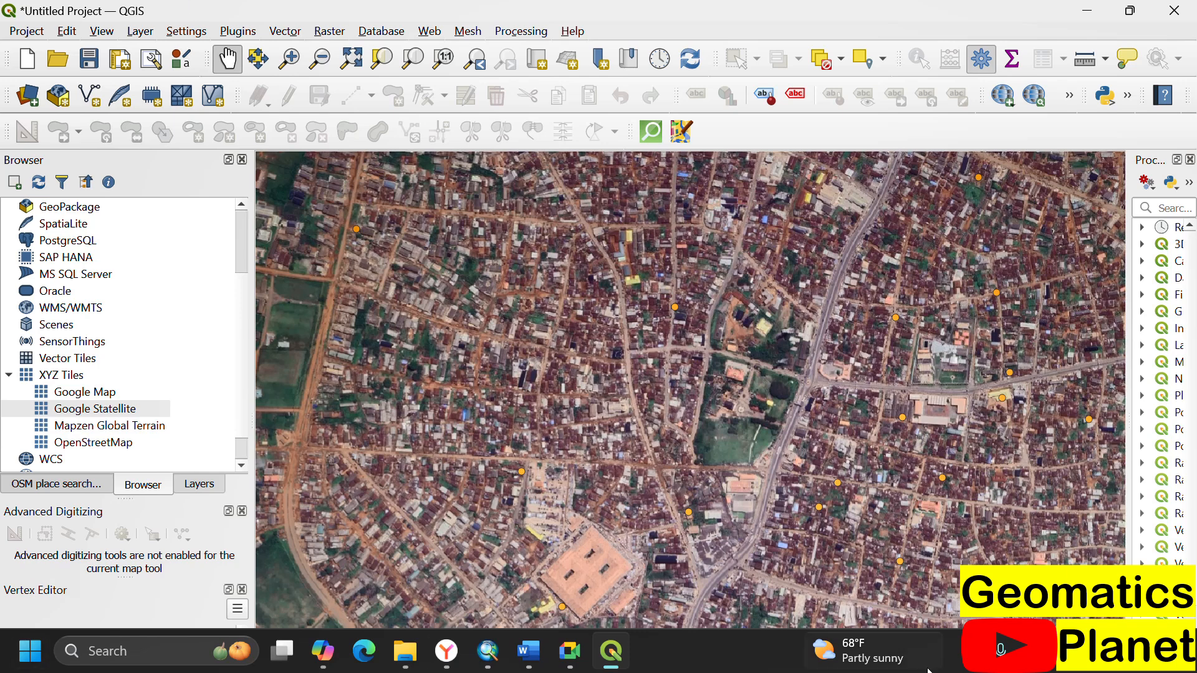
- In uMap's import panel, choose Ogun.geojson from the pasted data folder path
{"action": "left_click", "coordinate": [447, 651]}
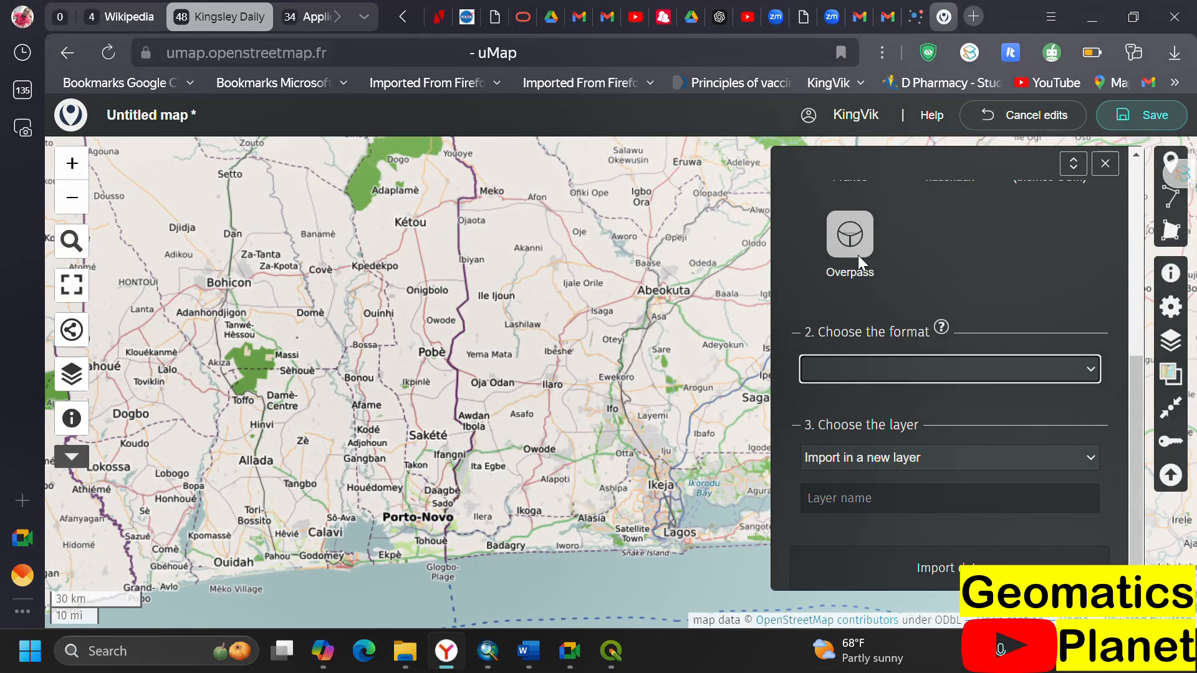
{"action": "scroll", "coordinate": [927, 301], "scroll_direction": "up", "scroll_amount": 5}
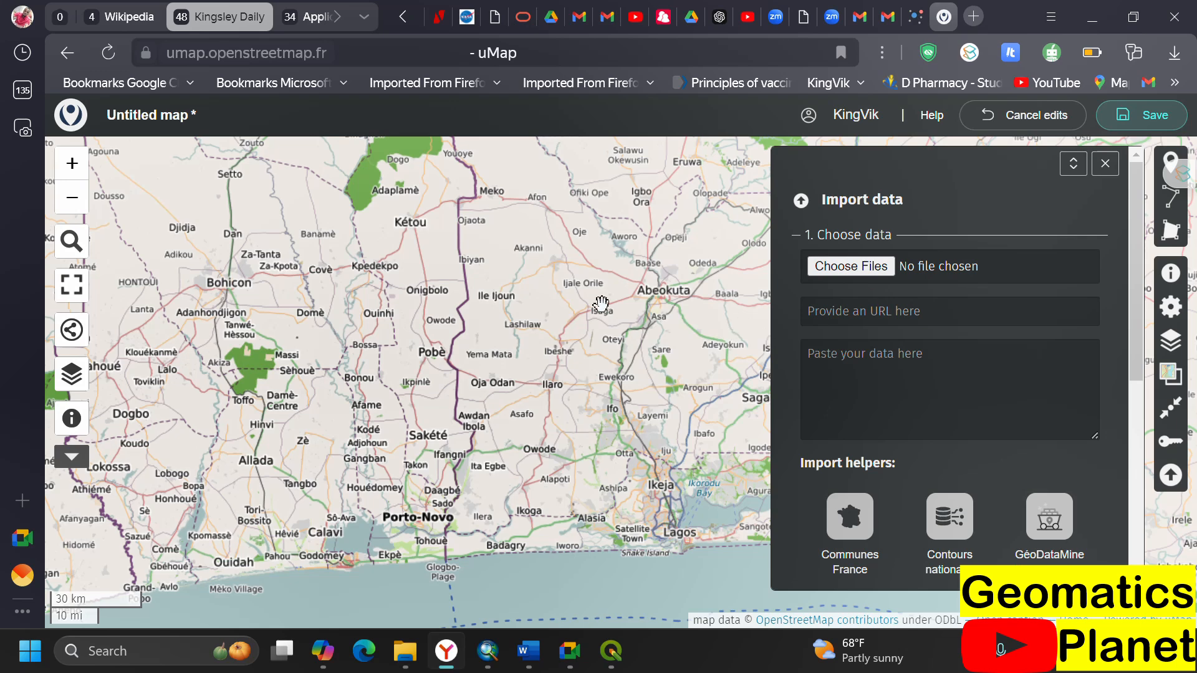
{"action": "left_click", "coordinate": [849, 266]}
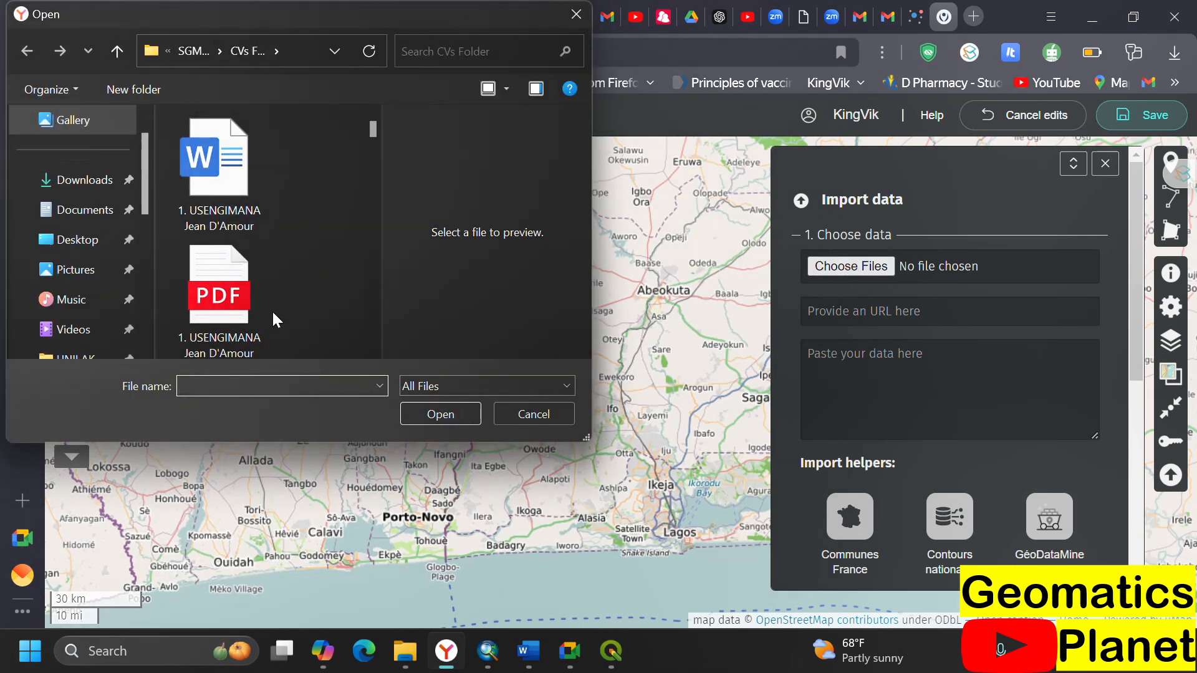
{"action": "key", "text": "super+v"}
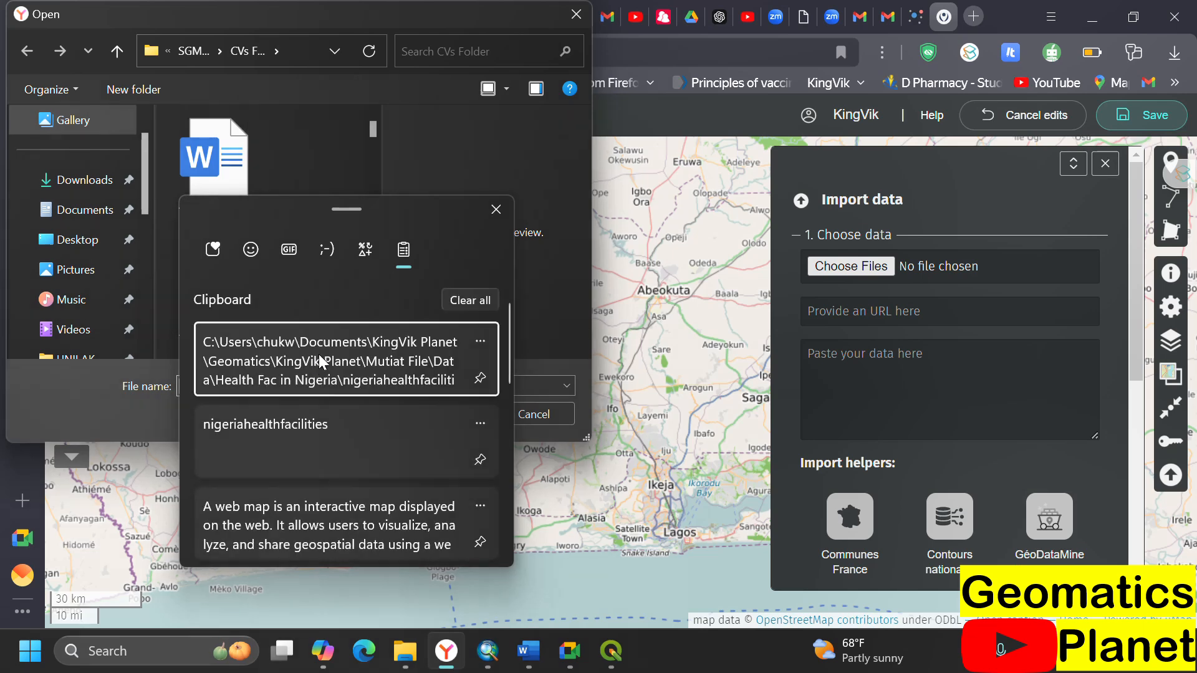
{"action": "left_click", "coordinate": [319, 342]}
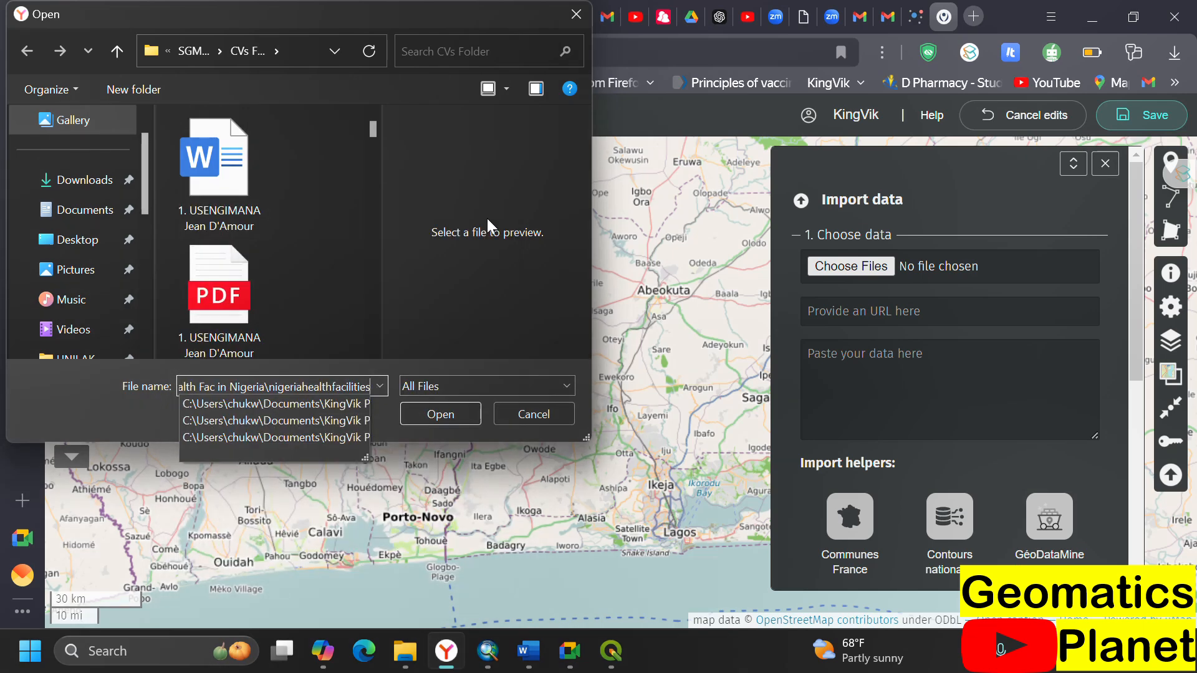
{"action": "left_click", "coordinate": [429, 413]}
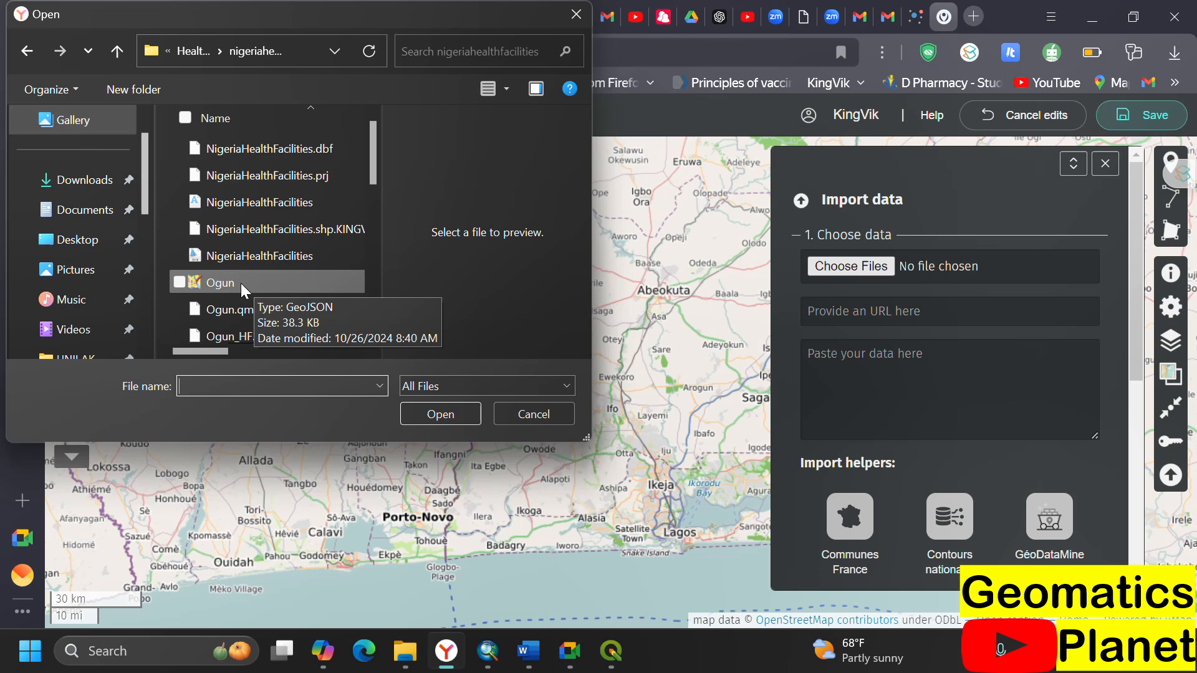
{"action": "left_click", "coordinate": [244, 283]}
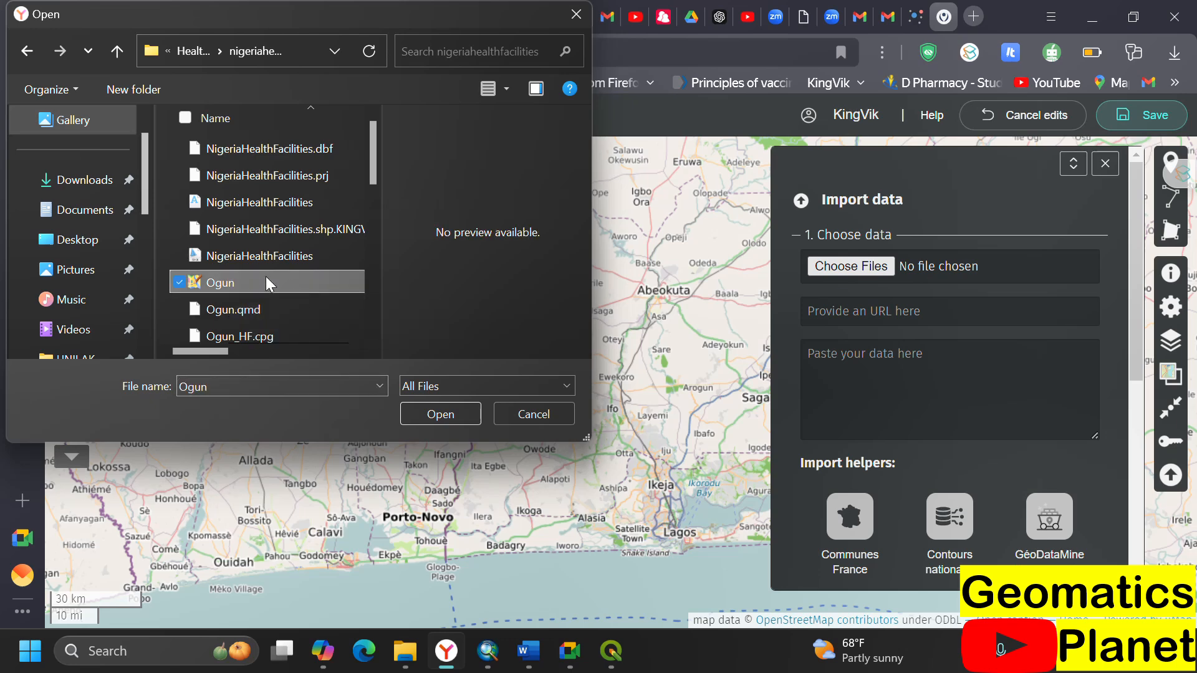
{"action": "left_click", "coordinate": [427, 414]}
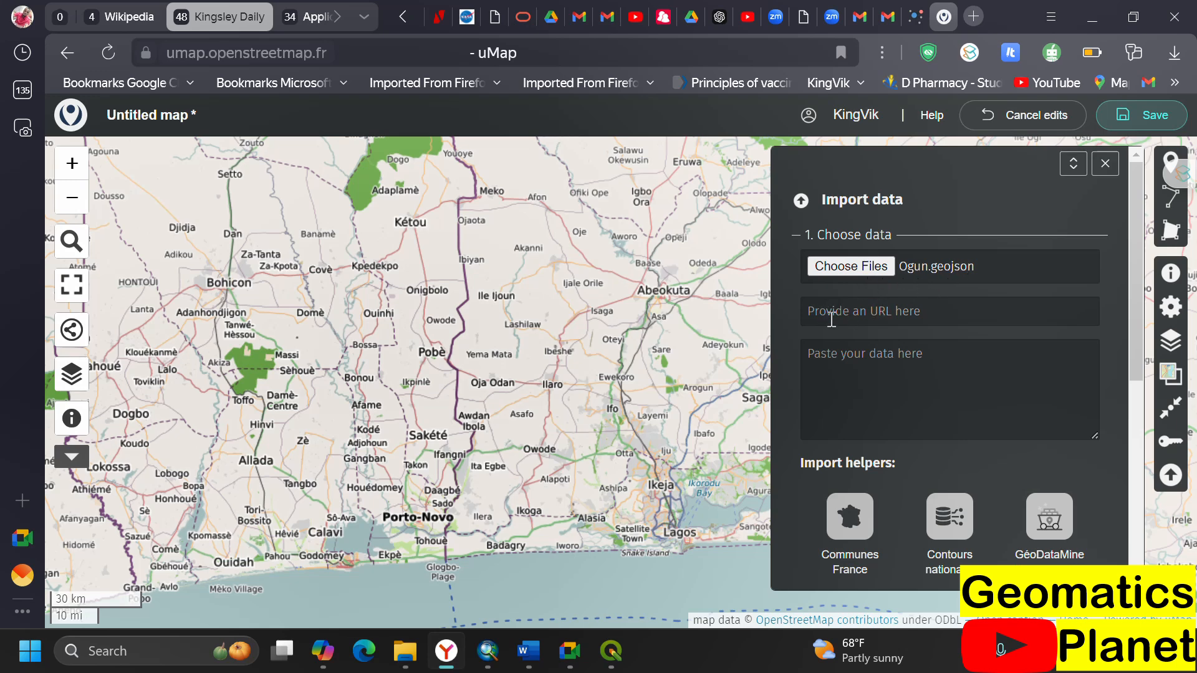
- Import it as a new layer named 'Ogun State'
{"action": "scroll", "coordinate": [831, 319], "scroll_direction": "down", "scroll_amount": 5}
{"action": "scroll", "coordinate": [879, 446], "scroll_direction": "down", "scroll_amount": 1}
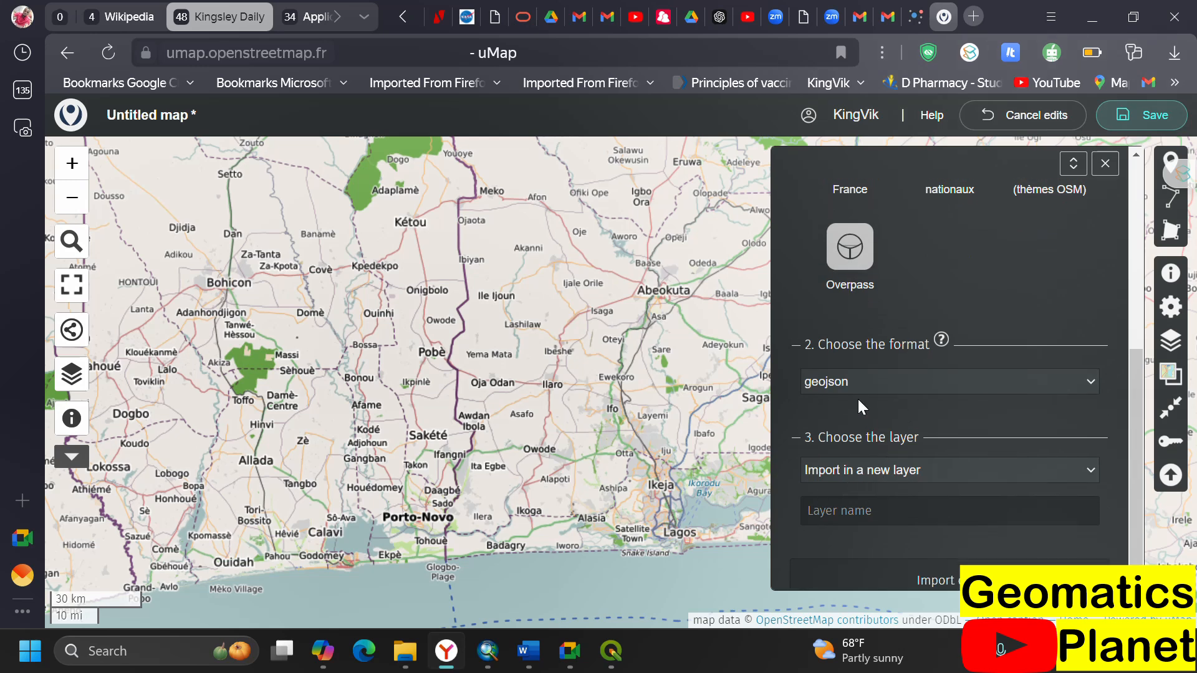
{"action": "scroll", "coordinate": [879, 456], "scroll_direction": "down", "scroll_amount": 1}
{"action": "left_click", "coordinate": [894, 502]}
{"action": "type", "text": "Ogun State"}
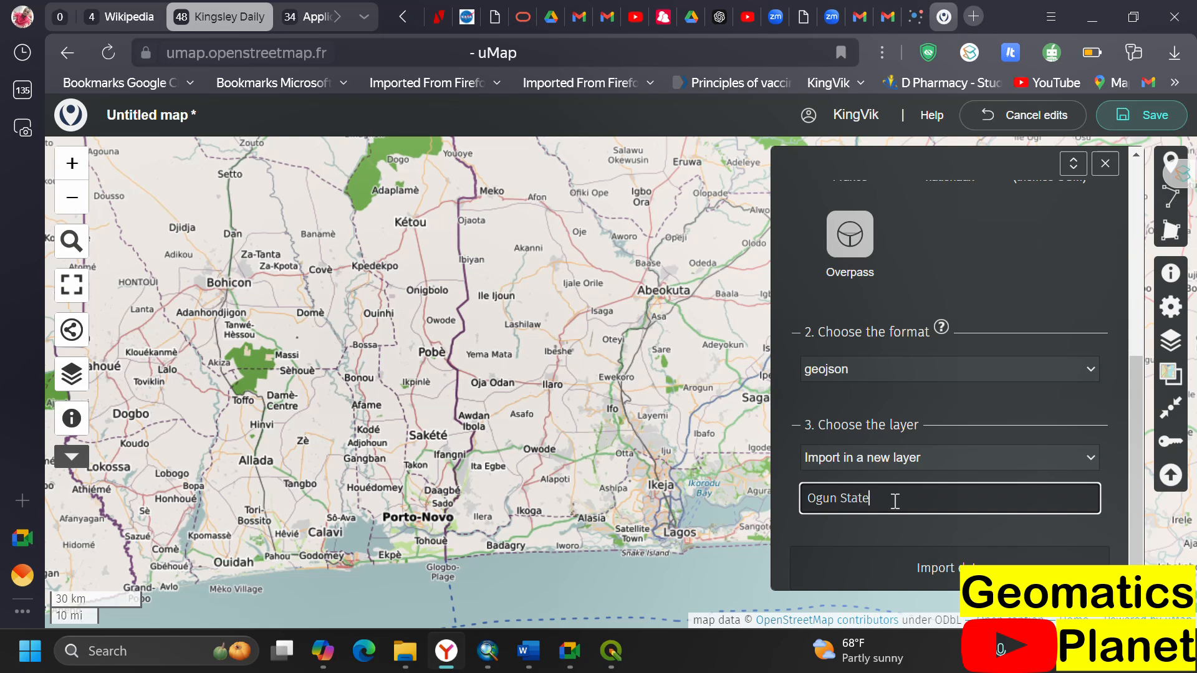
{"action": "left_click", "coordinate": [845, 570]}
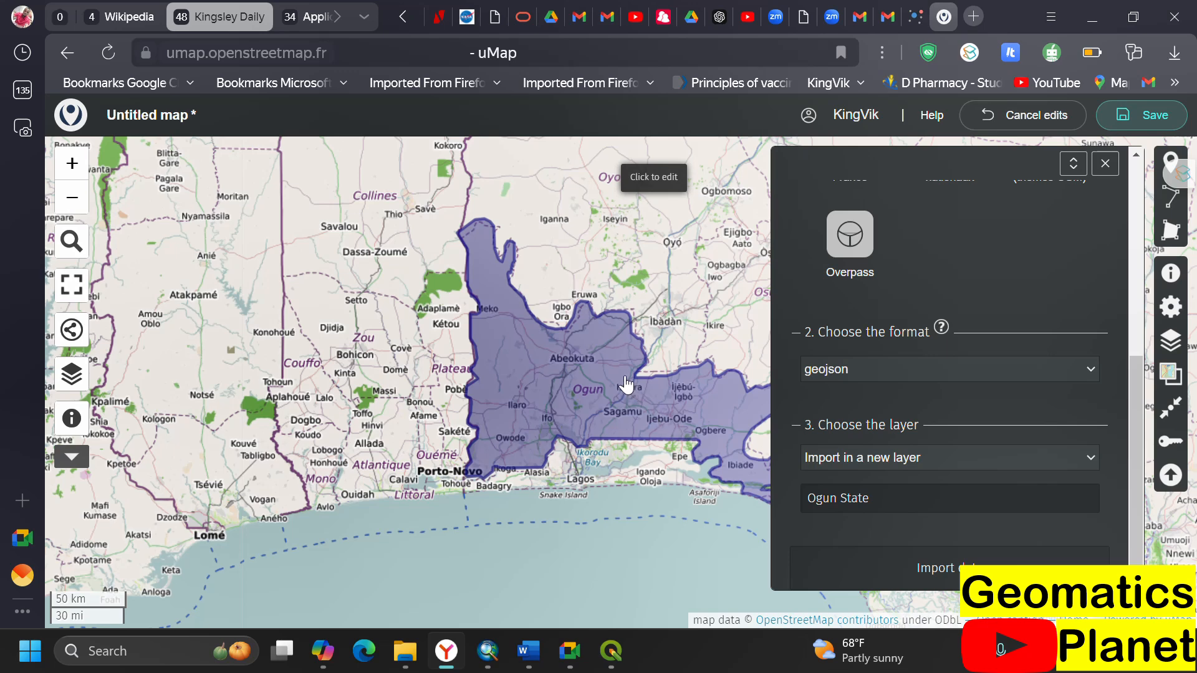
{"action": "scroll", "coordinate": [949, 299], "scroll_direction": "up", "scroll_amount": 5}
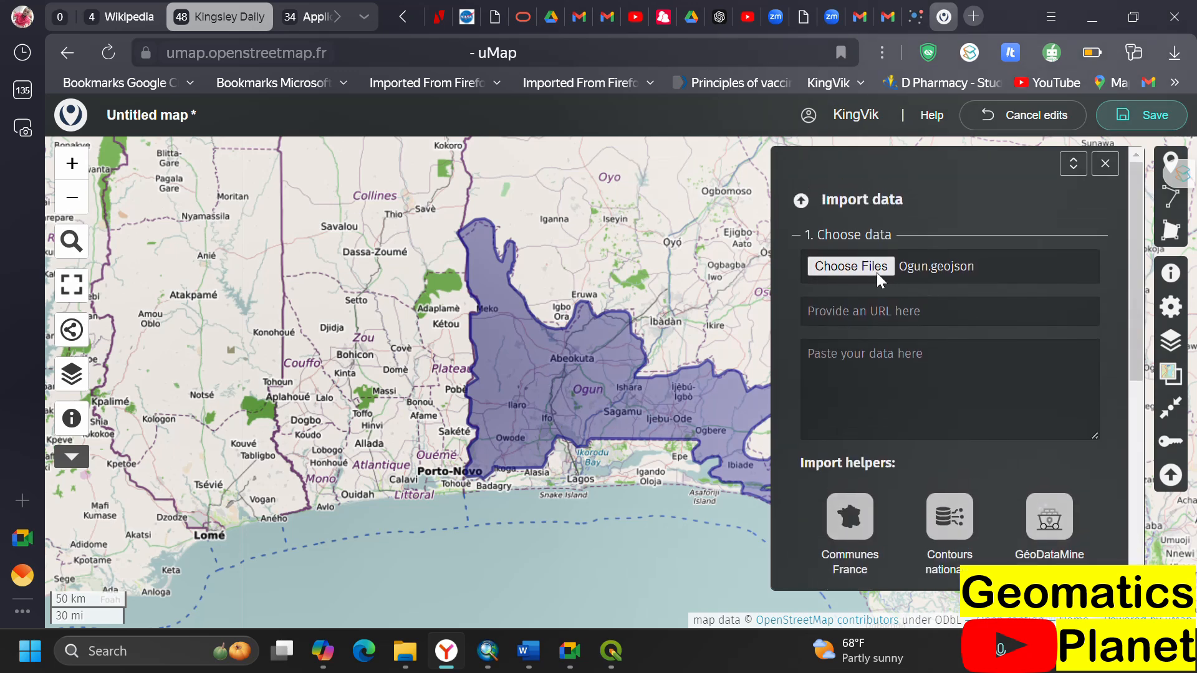
- Choose the Ogun_HF facilities GeoJSON file for import
{"action": "left_click", "coordinate": [851, 266]}
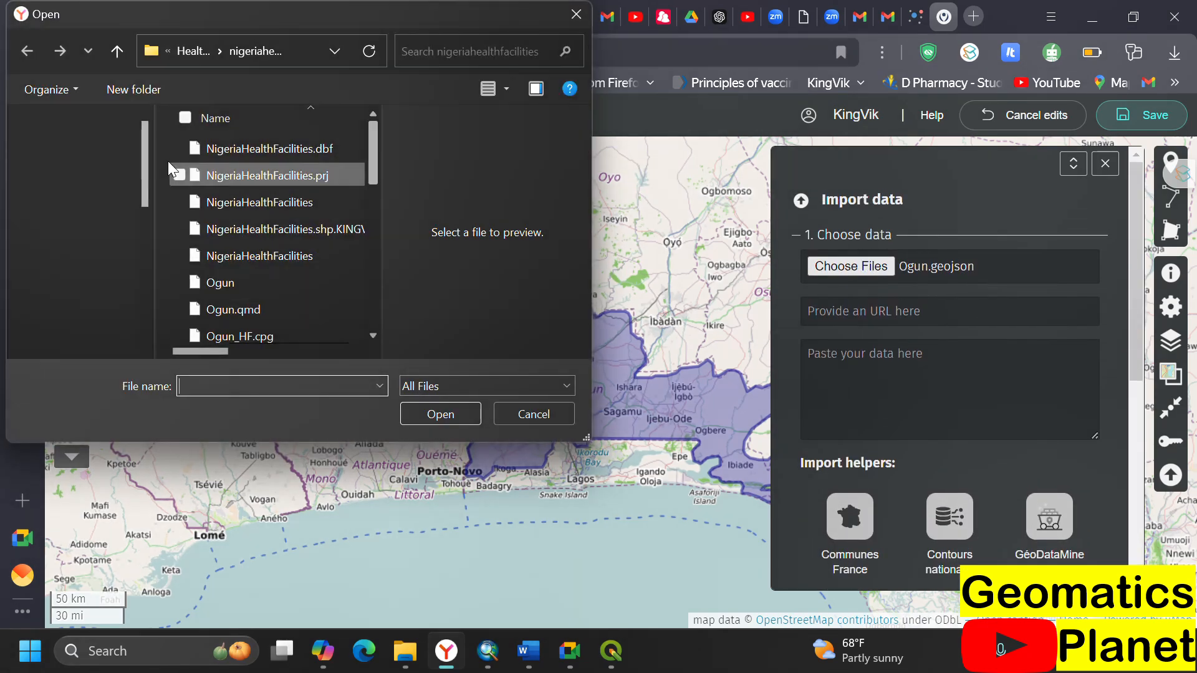
{"action": "left_click", "coordinate": [223, 167]}
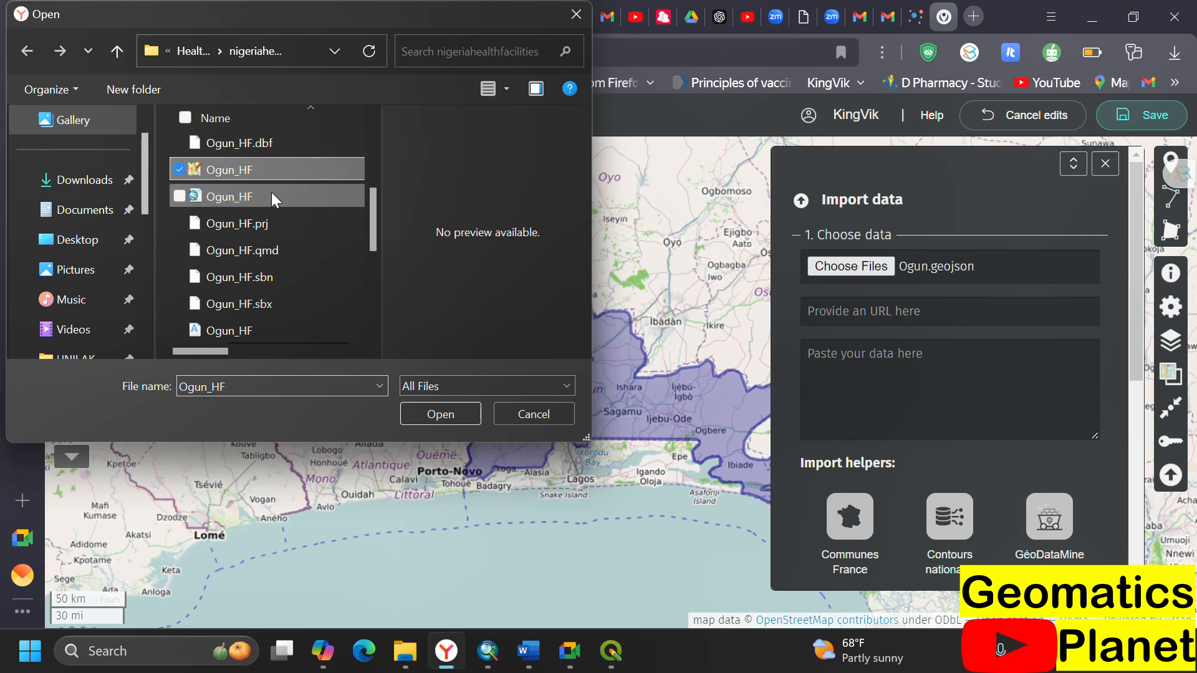
{"action": "left_click", "coordinate": [412, 414]}
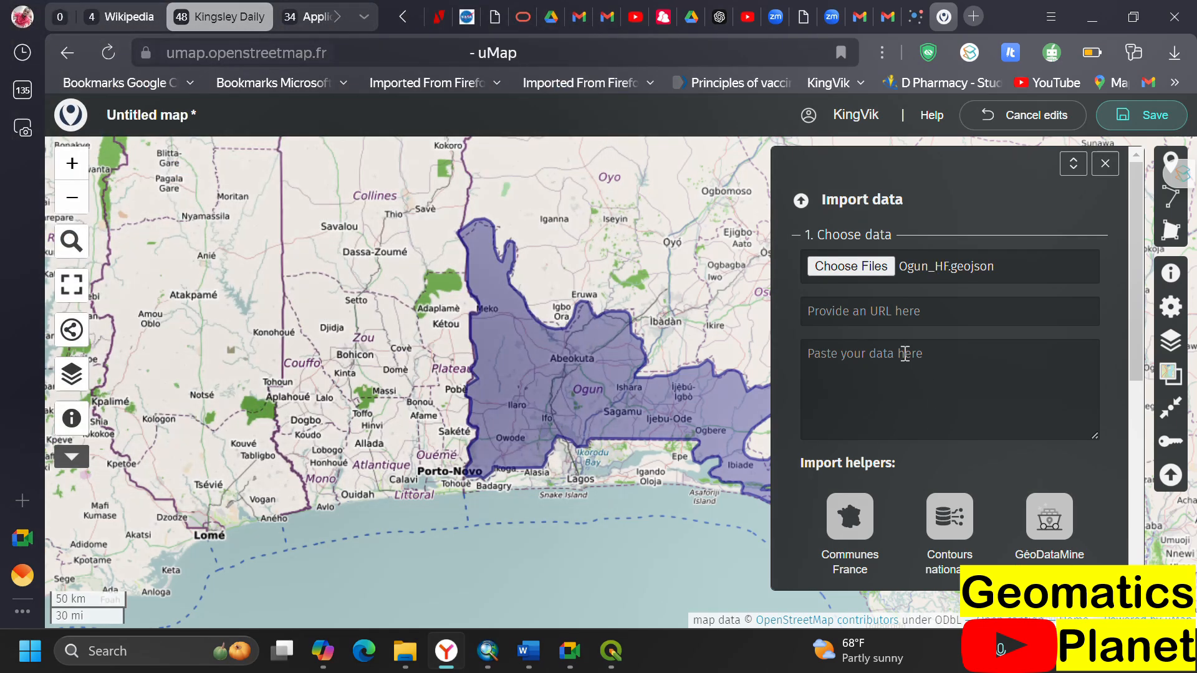
{"action": "scroll", "coordinate": [916, 382], "scroll_direction": "down", "scroll_amount": 6}
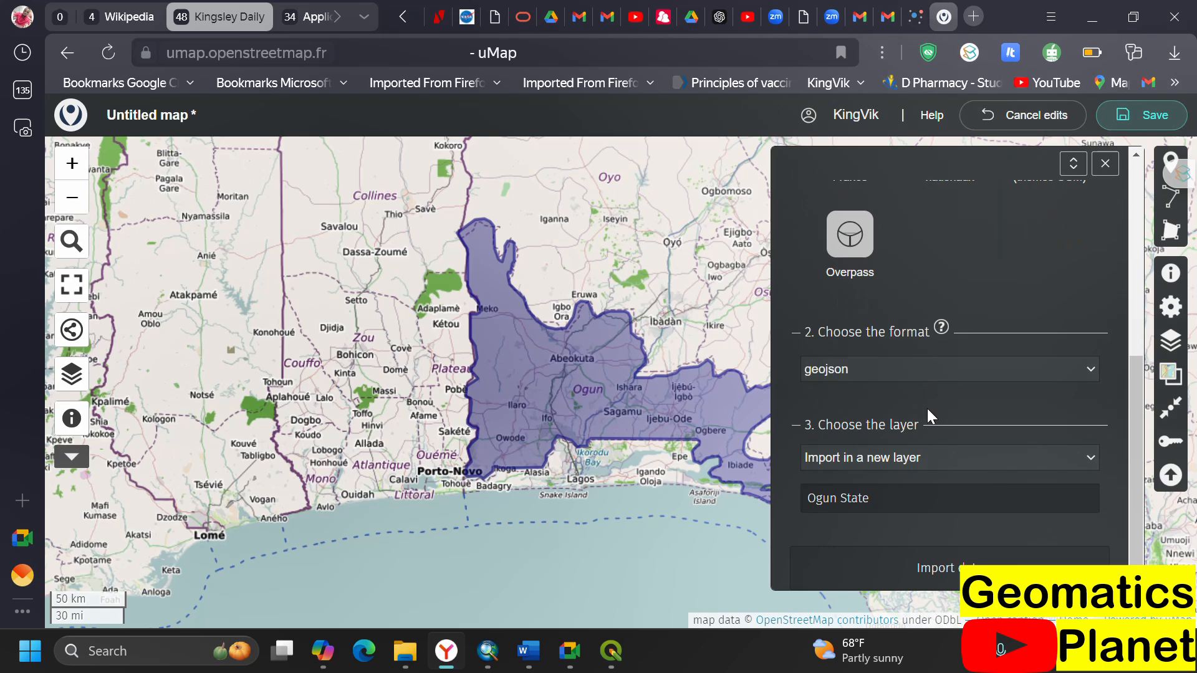
{"action": "scroll", "coordinate": [823, 371], "scroll_direction": "up", "scroll_amount": 1}
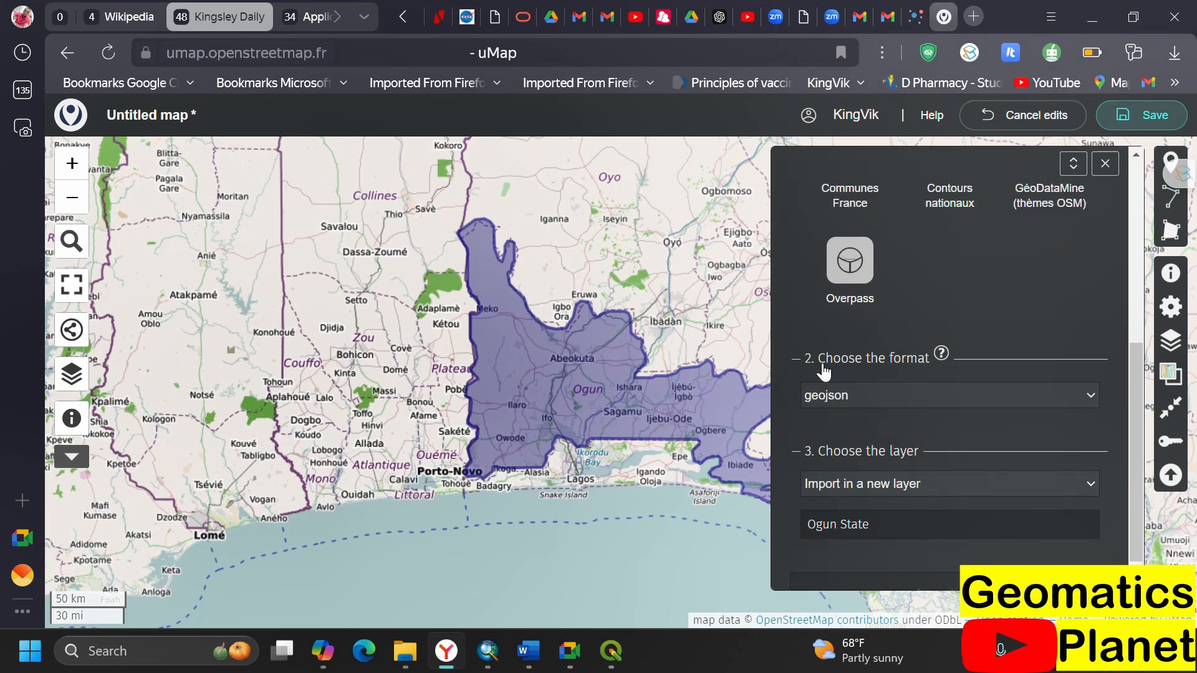
{"action": "scroll", "coordinate": [824, 371], "scroll_direction": "up", "scroll_amount": 5}
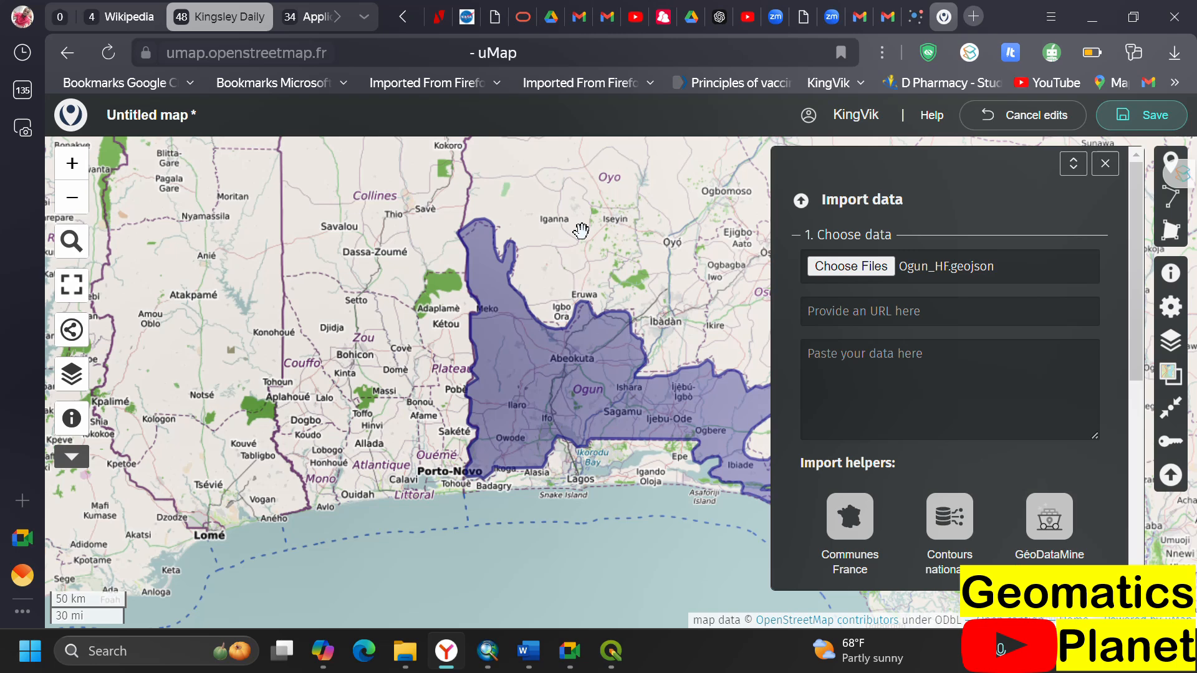
{"action": "scroll", "coordinate": [901, 411], "scroll_direction": "down", "scroll_amount": 6}
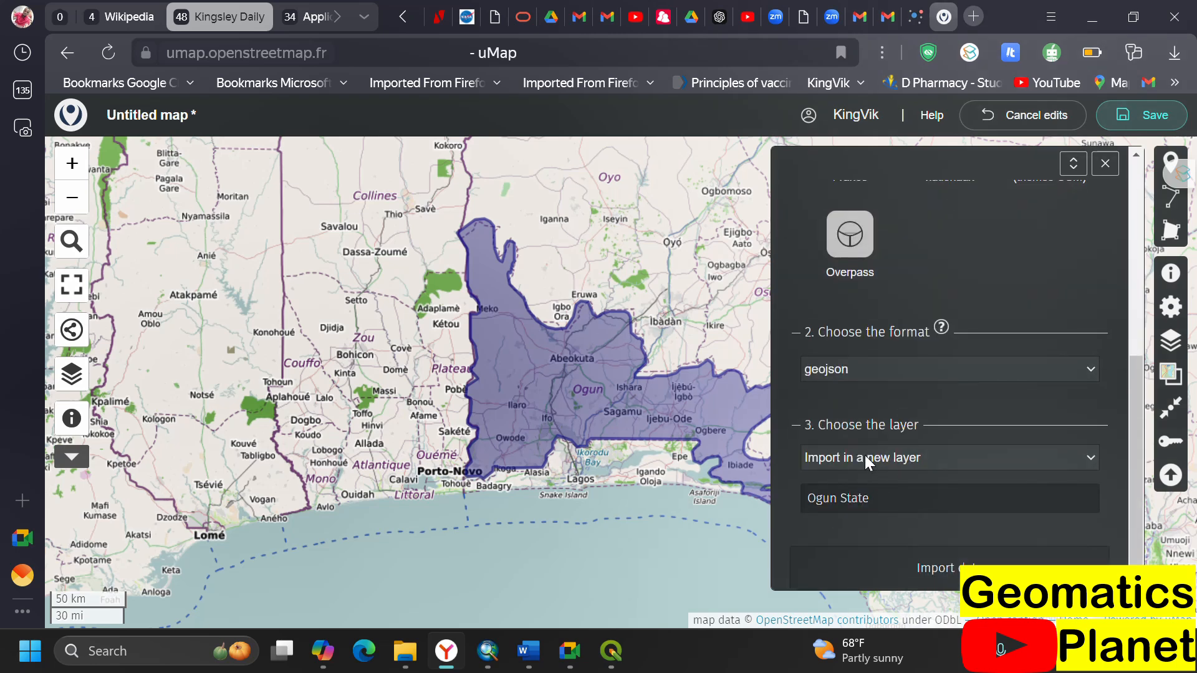
- Import it into a new layer named 'Ogun State Health Facilities'
{"action": "left_click", "coordinate": [870, 461]}
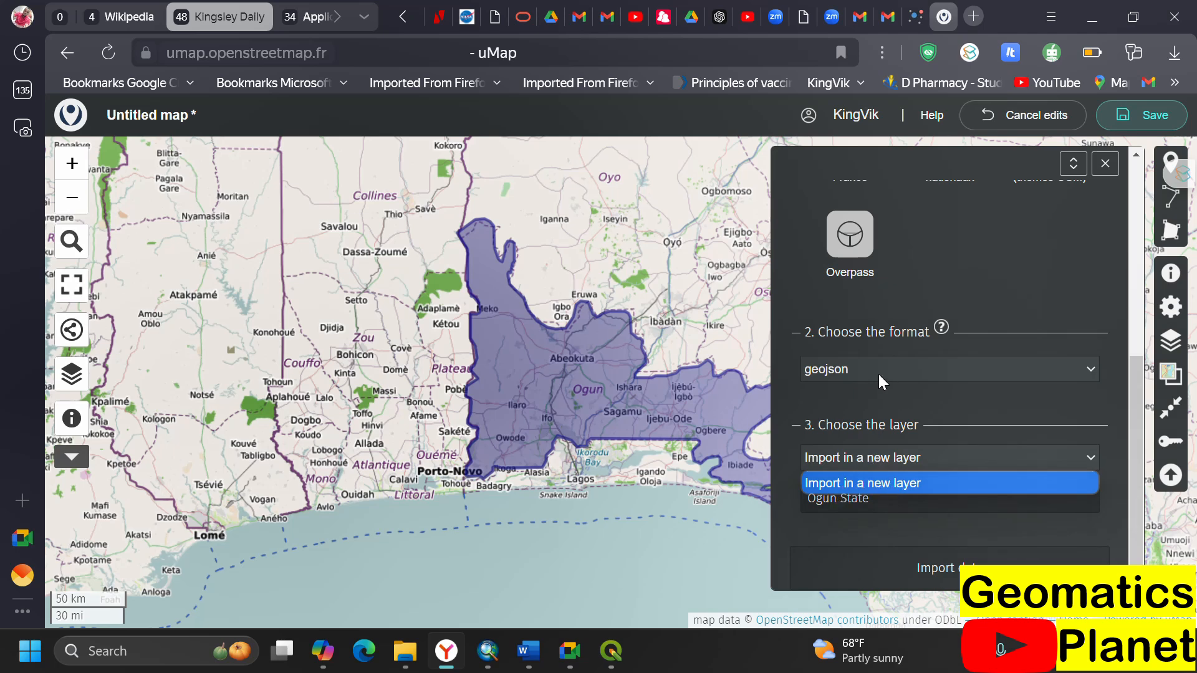
{"action": "left_click", "coordinate": [821, 457]}
{"action": "left_click", "coordinate": [902, 420]}
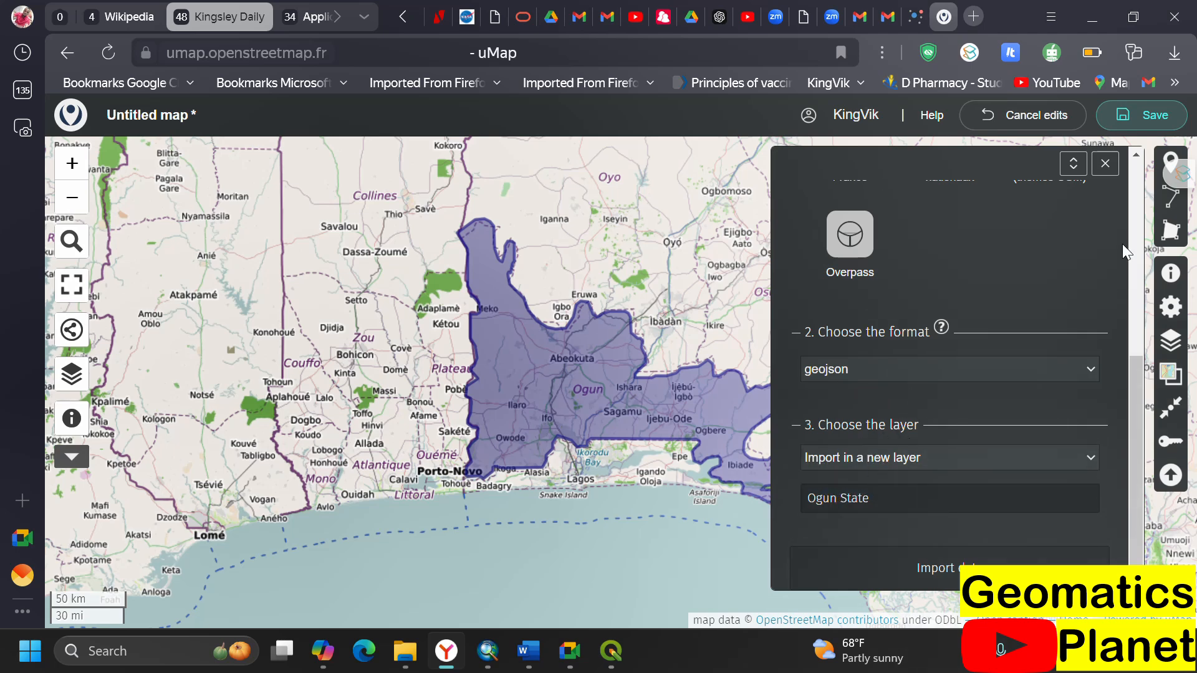
{"action": "left_click", "coordinate": [854, 461]}
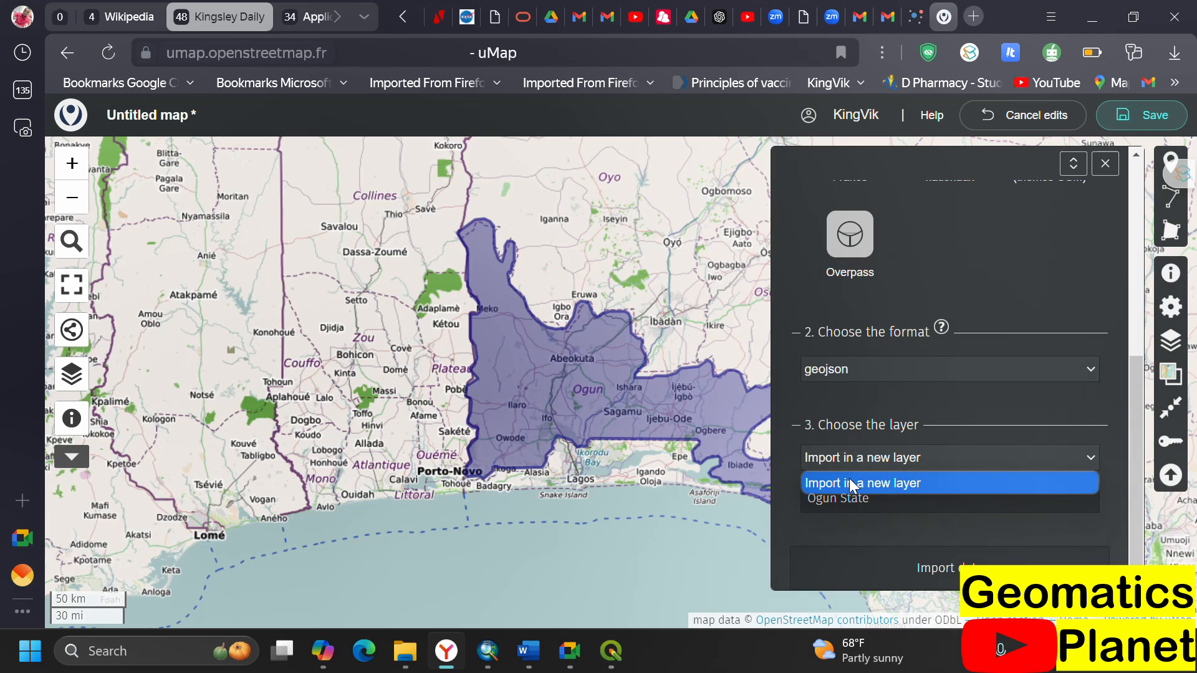
{"action": "left_click", "coordinate": [906, 507]}
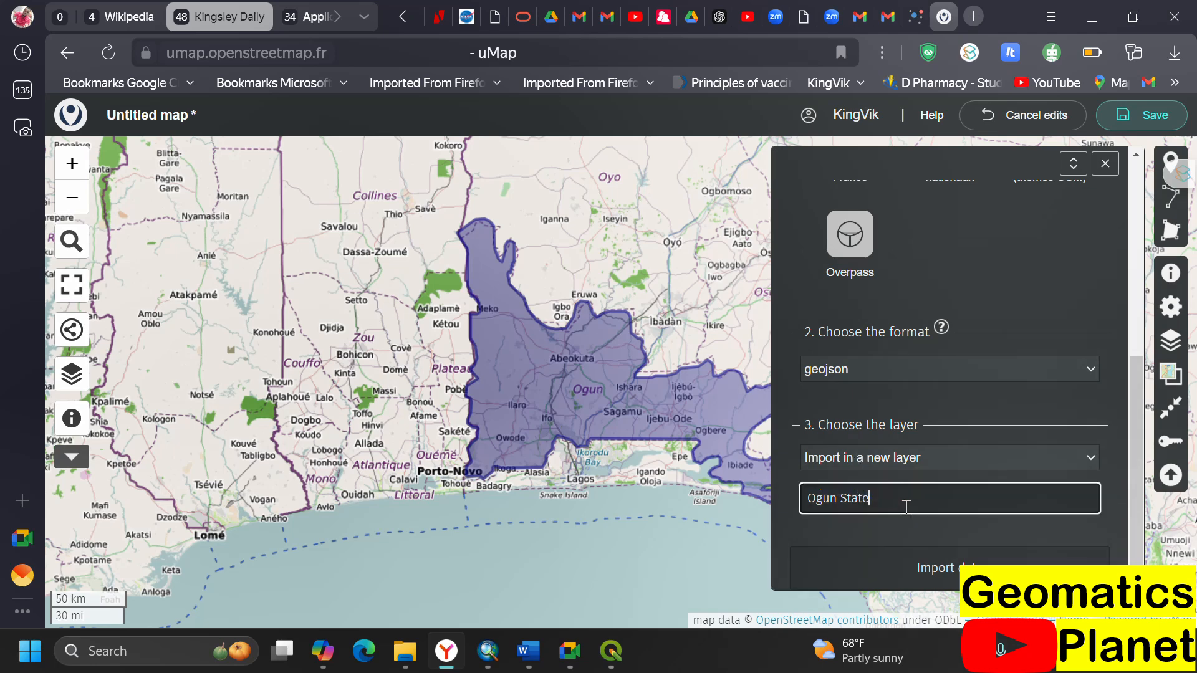
{"action": "left_click_drag", "start_coordinate": [911, 501], "coordinate": [882, 509]}
{"action": "left_click", "coordinate": [907, 567]}
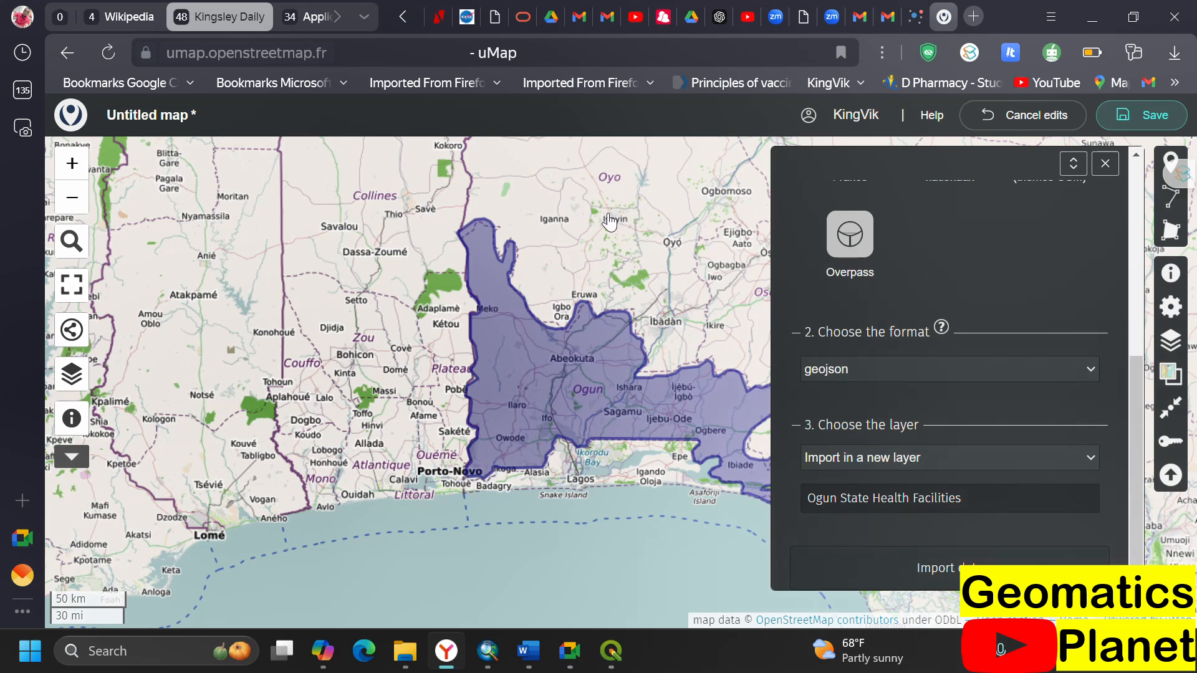
{"action": "scroll", "coordinate": [629, 386], "scroll_direction": "up", "scroll_amount": 1}
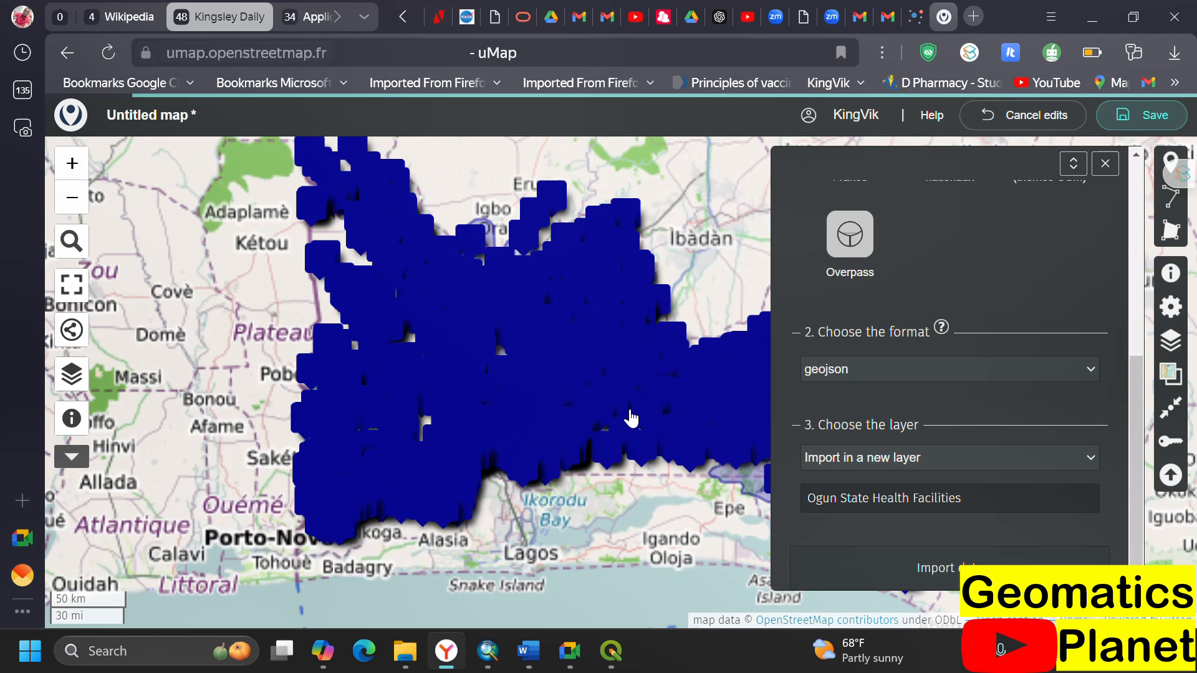
- Close the import panel and zoom around the facility markers over the Ogun boundary
{"action": "left_click", "coordinate": [1106, 163]}
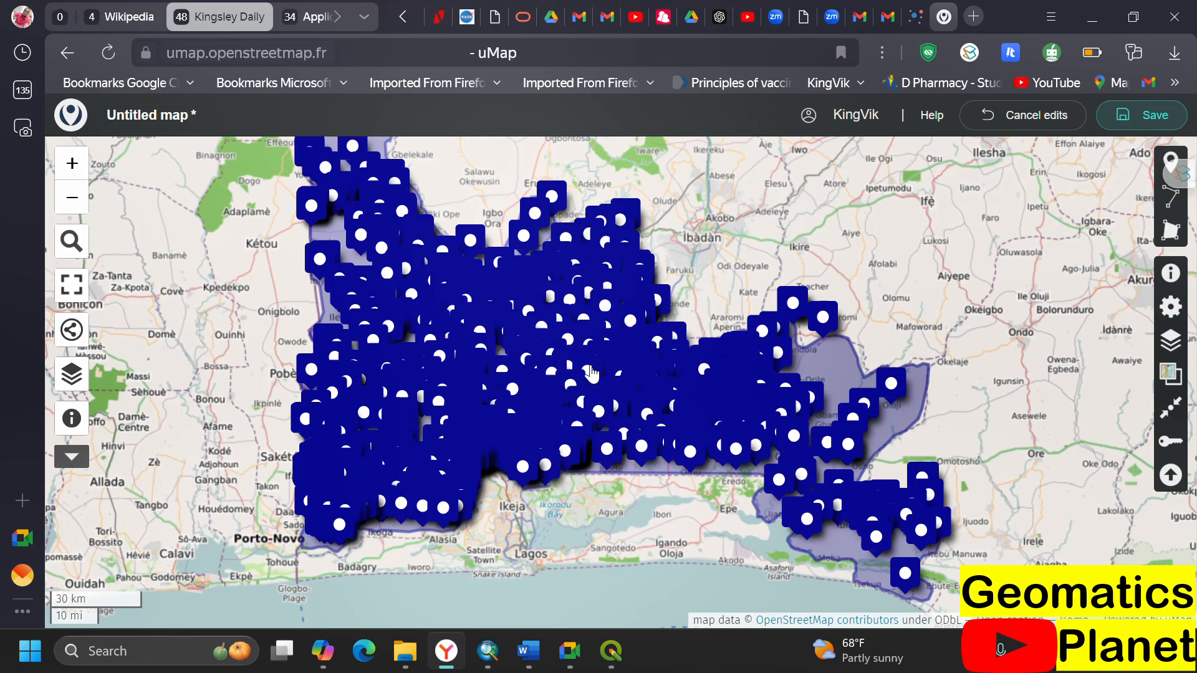
{"action": "scroll", "coordinate": [599, 408], "scroll_direction": "down", "scroll_amount": 1}
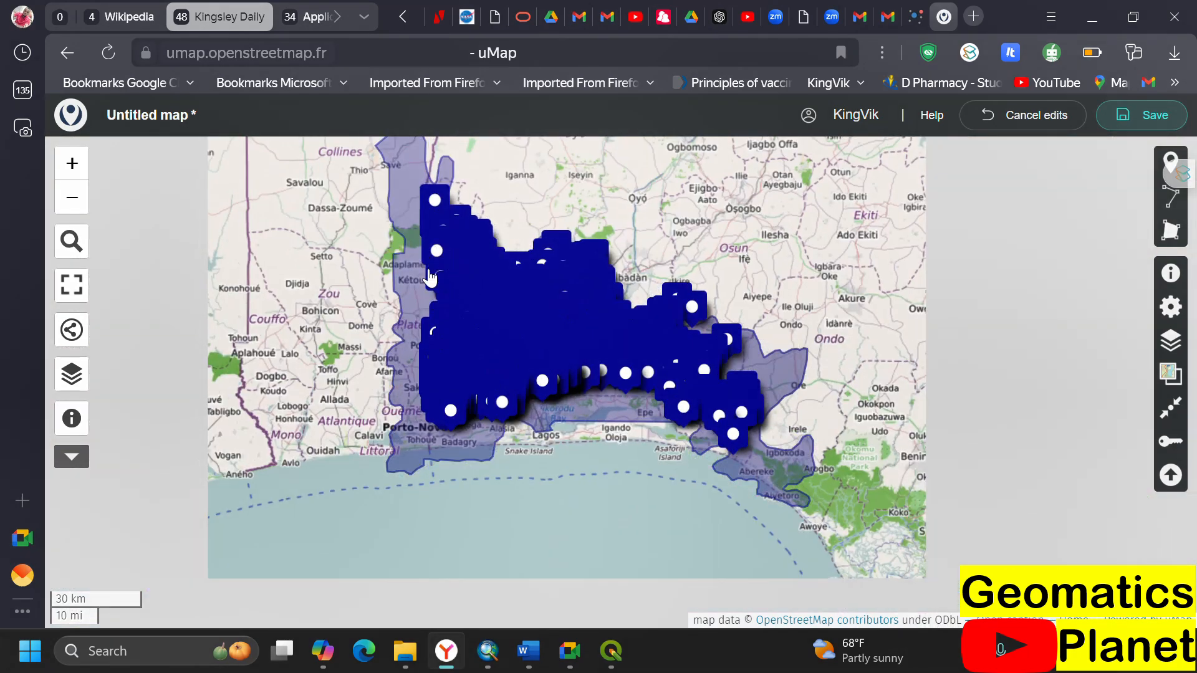
{"action": "scroll", "coordinate": [436, 277], "scroll_direction": "up", "scroll_amount": 1}
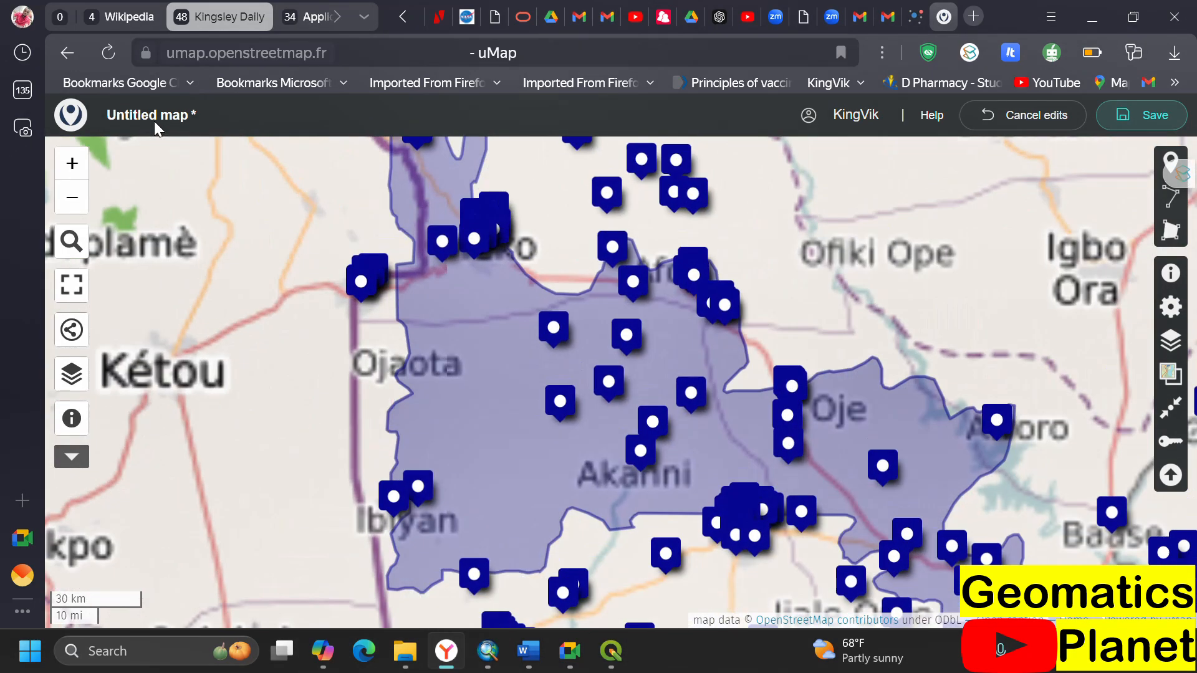
- Rename the map from 'Untitled map' to 'Ogun State Health Facilities'
{"action": "left_click", "coordinate": [155, 121]}
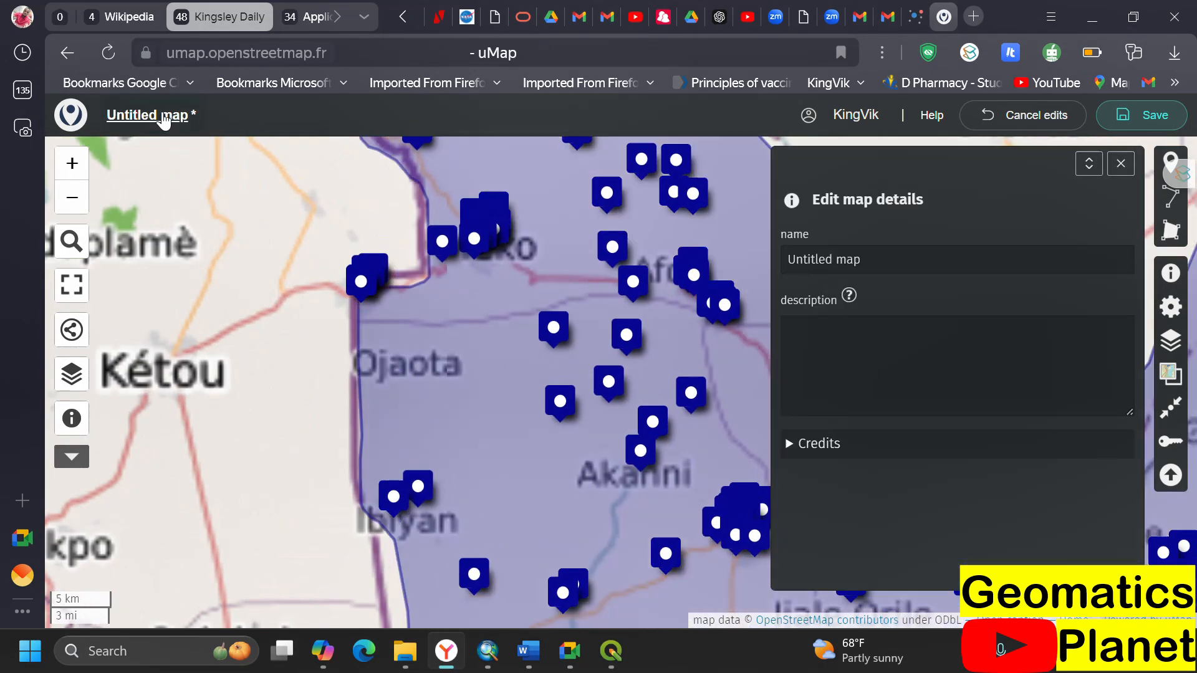
{"action": "left_click_drag", "start_coordinate": [940, 254], "coordinate": [647, 252]}
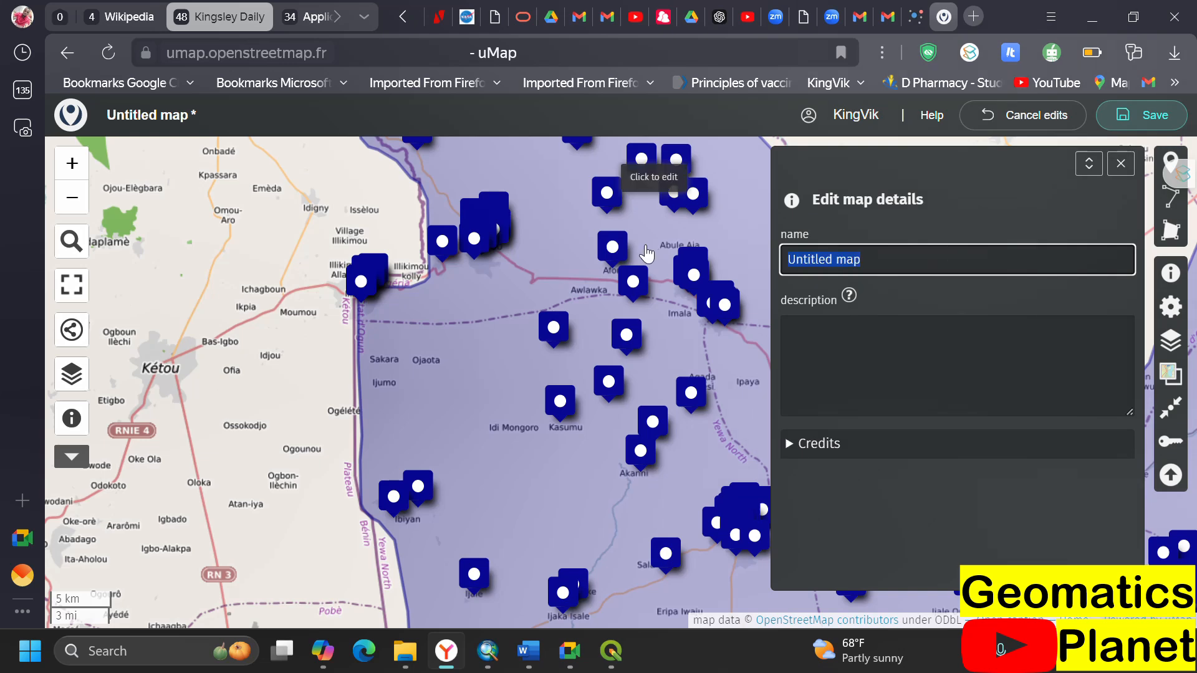
{"action": "type", "text": "Ogu"}
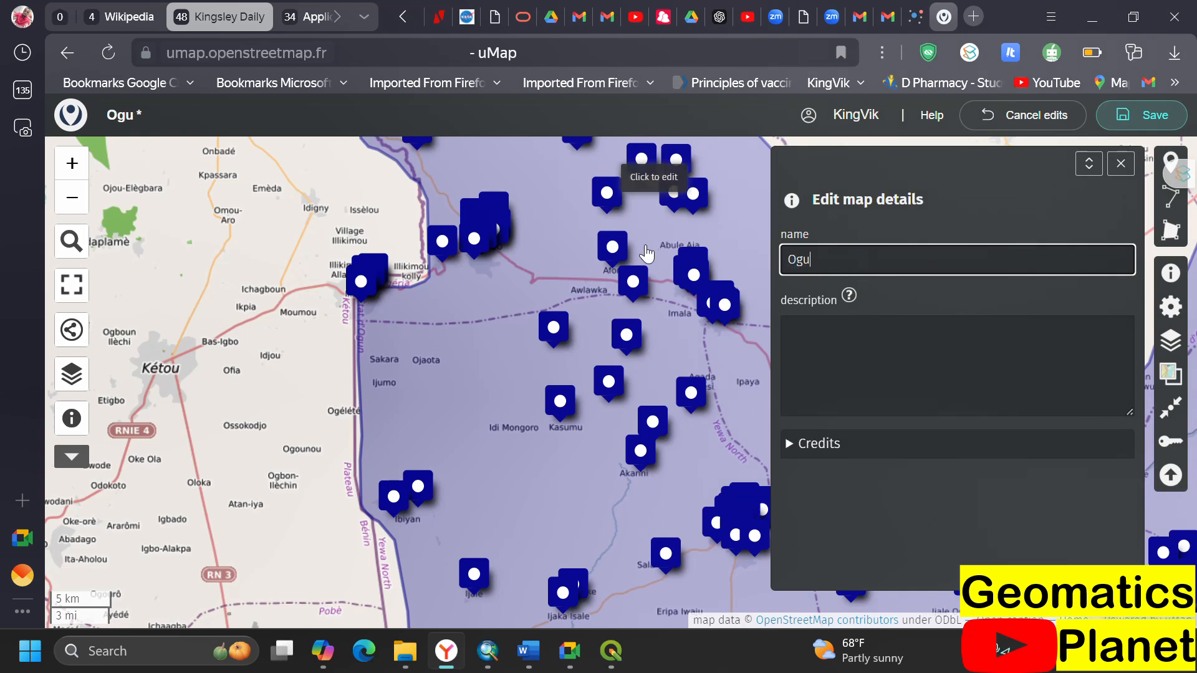
{"action": "type", "text": "n S"}
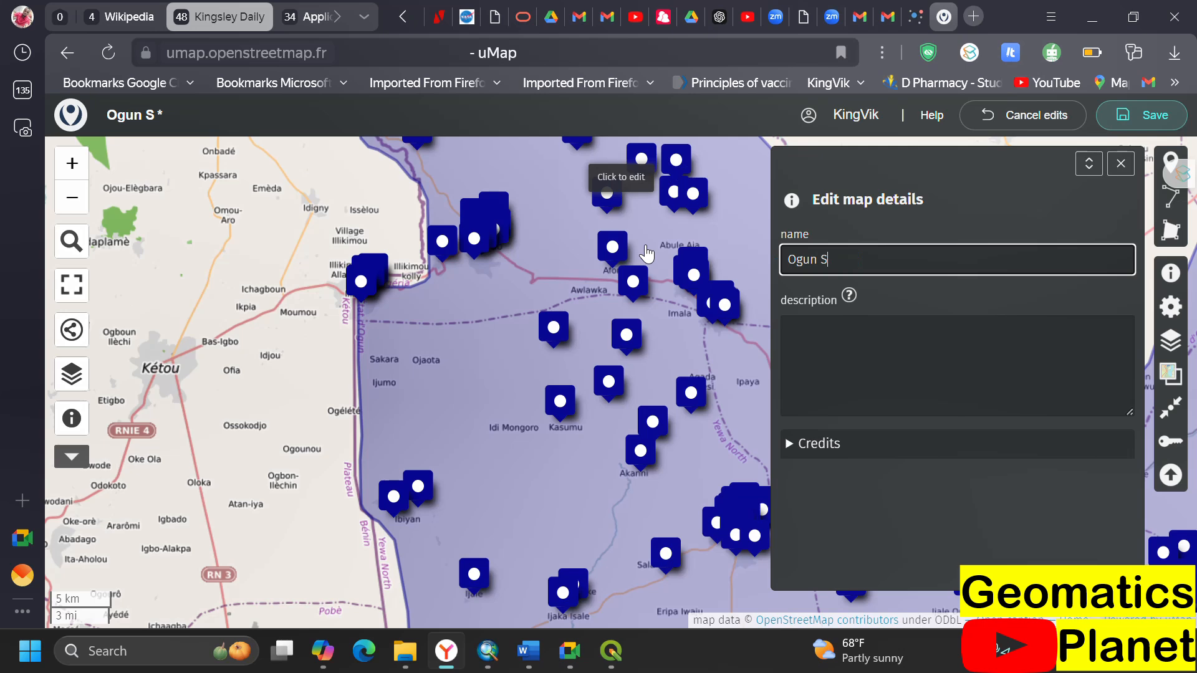
{"action": "type", "text": "ytate Hea"}
{"action": "type", "text": "lth "}
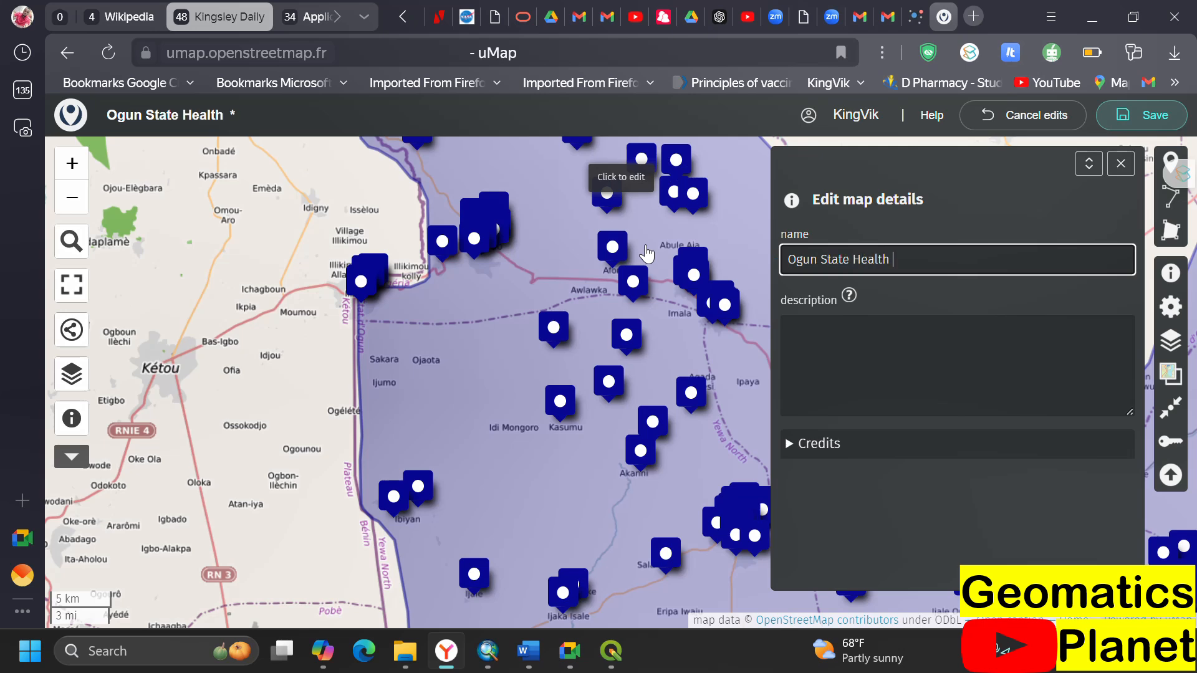
{"action": "type", "text": "Facilities"}
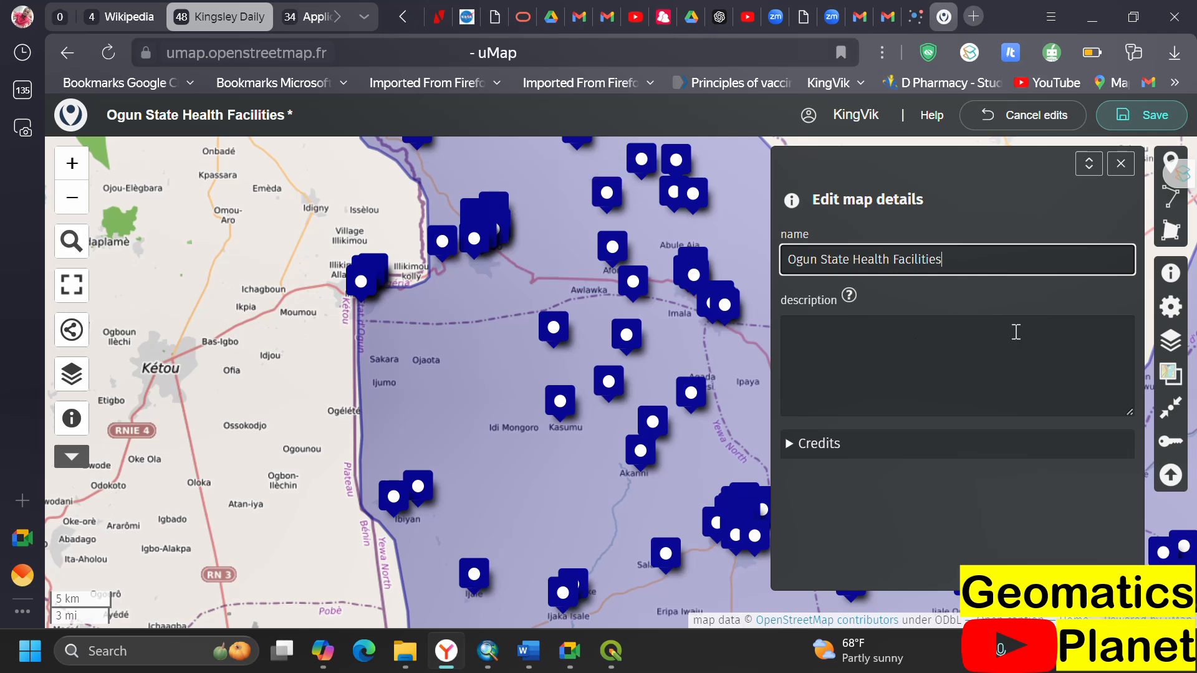
- Write a description beginning 'This Web Map' about Ogun State Health Facilities, ending 'Data: HDx'
{"action": "left_click", "coordinate": [872, 401]}
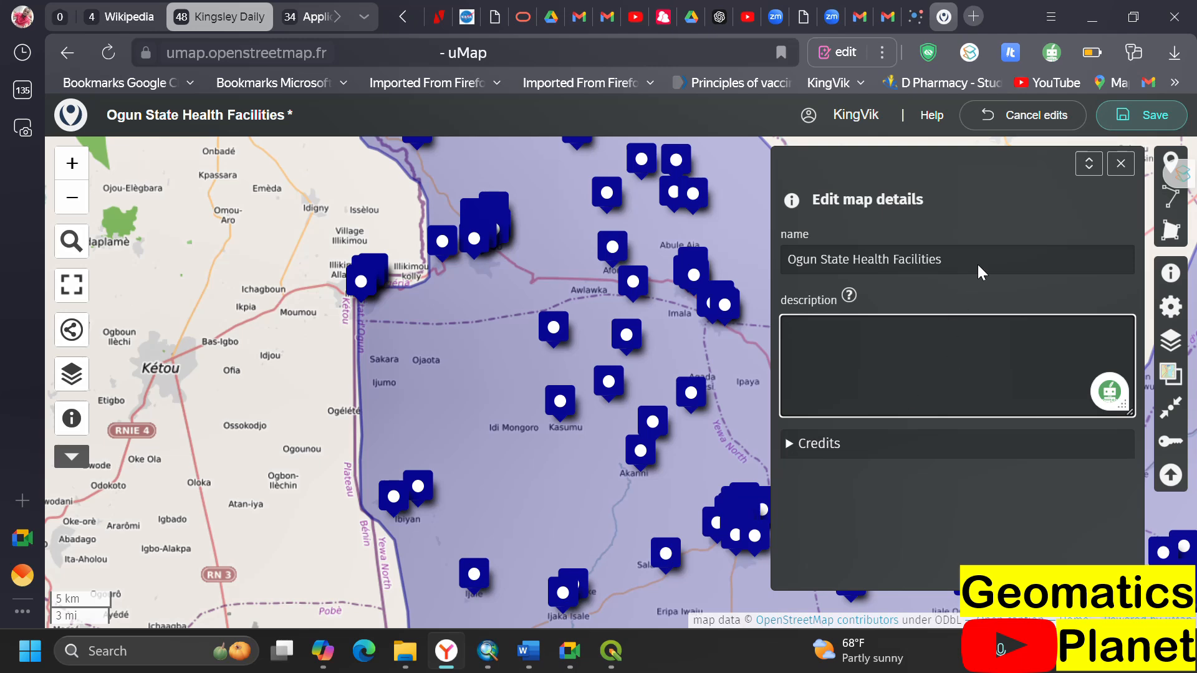
{"action": "left_click_drag", "start_coordinate": [978, 264], "coordinate": [692, 265]}
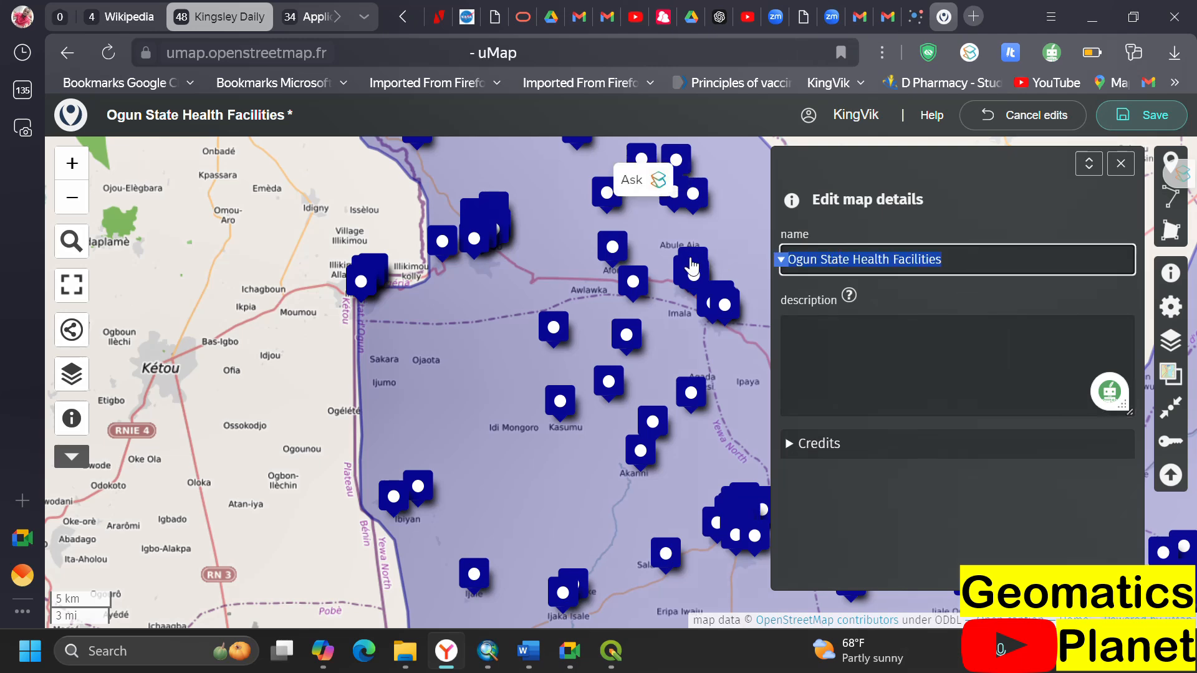
{"action": "left_click", "coordinate": [857, 356]}
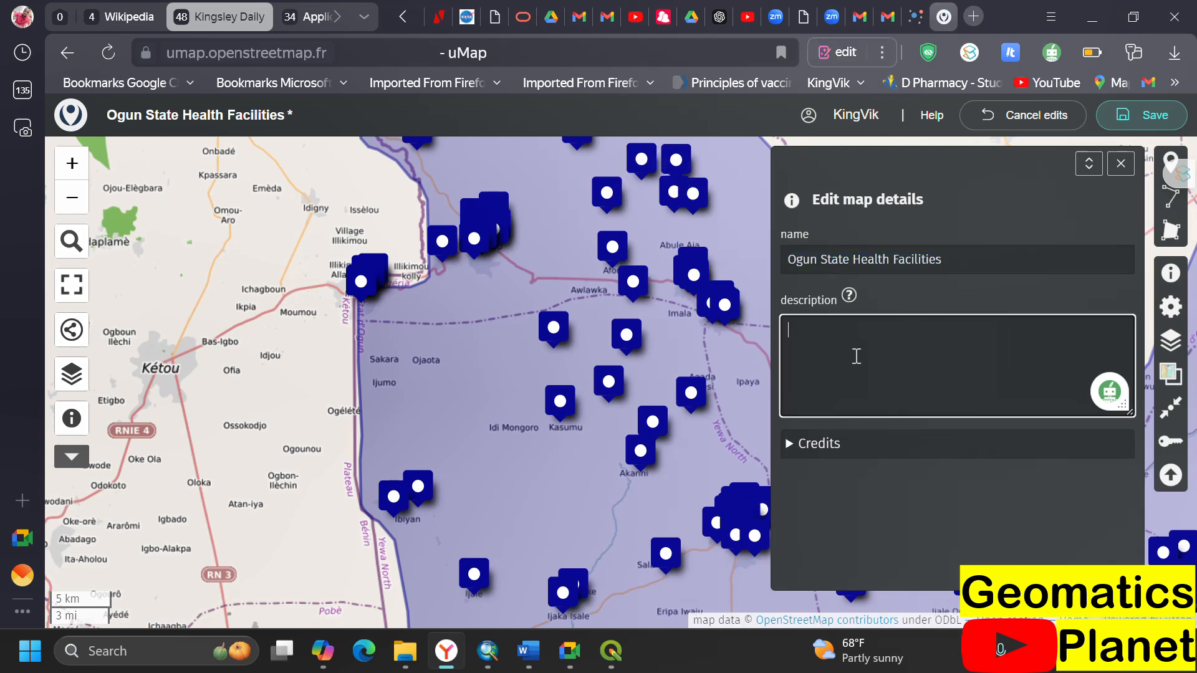
{"action": "type", "text": "This Web Map is created to show that"}
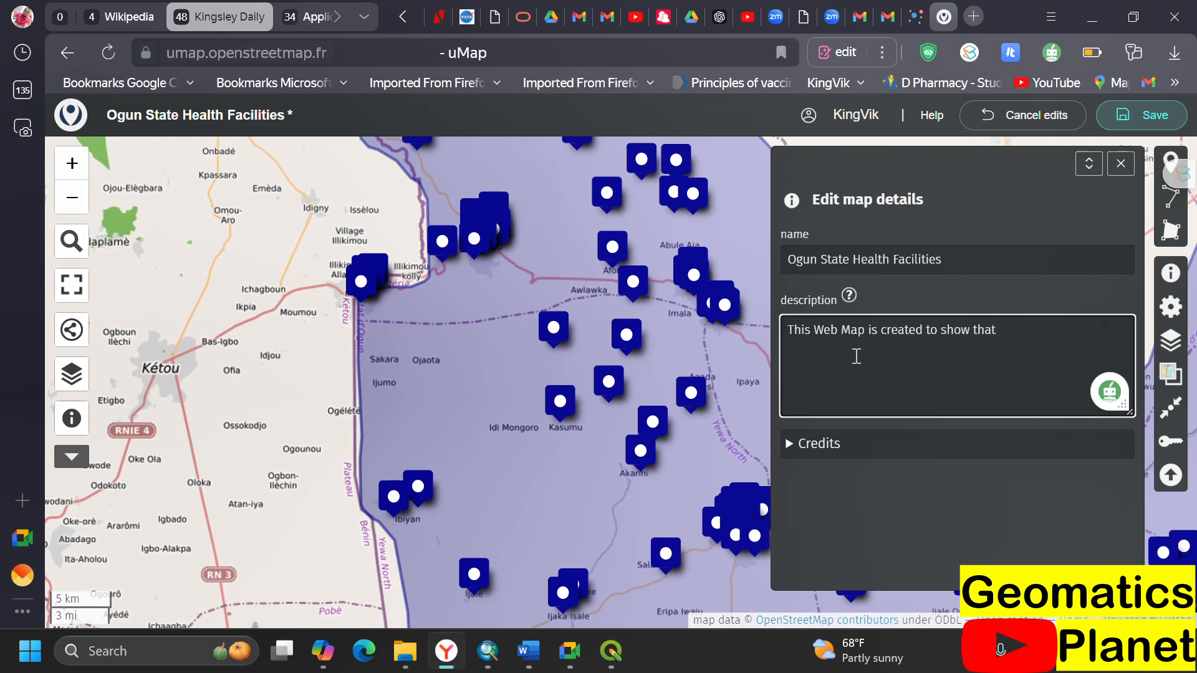
{"action": "type", "text": "Ogun State Health Facilities"}
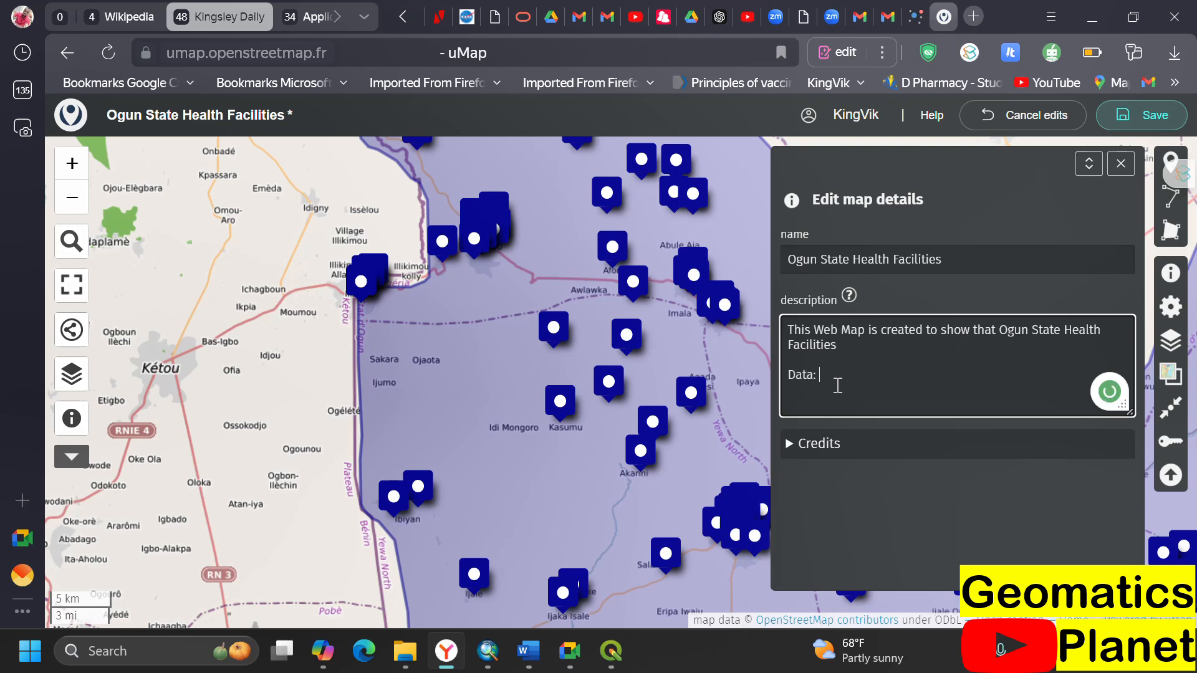
{"action": "type", "text": "x"}
- Expand Credits, enter 'OAU' as short credit, and check it in the map attribution
{"action": "left_click", "coordinate": [788, 443]}
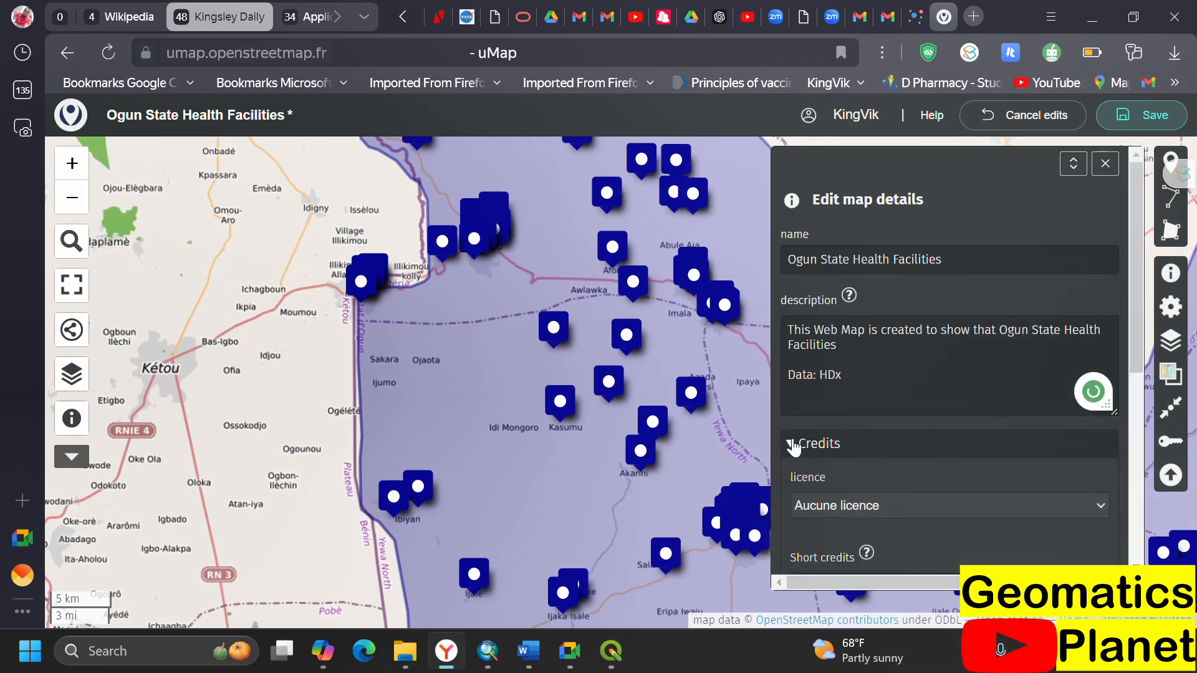
{"action": "scroll", "coordinate": [940, 346], "scroll_direction": "down", "scroll_amount": 3}
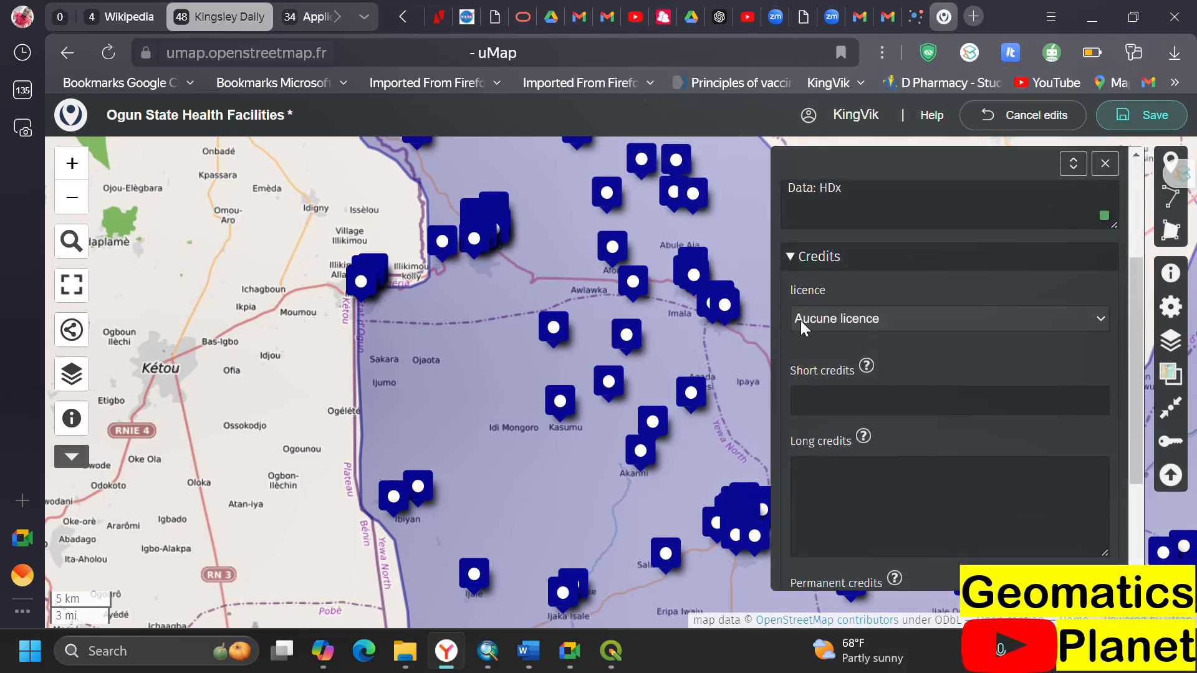
{"action": "scroll", "coordinate": [873, 436], "scroll_direction": "down", "scroll_amount": 3}
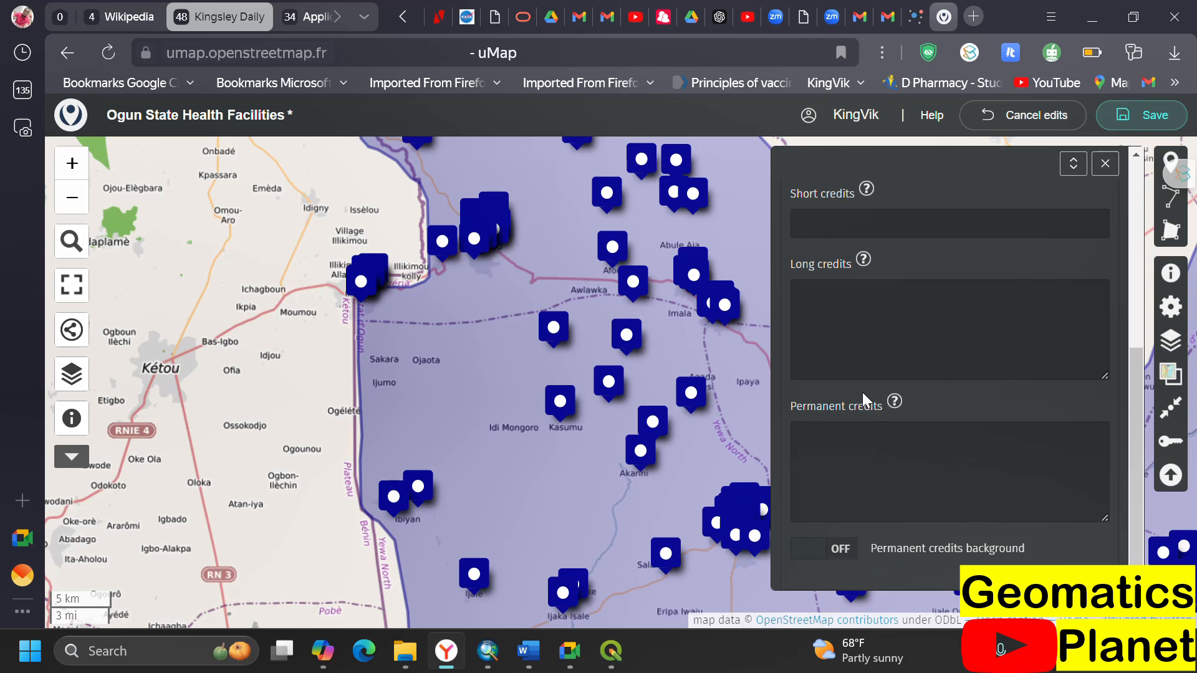
{"action": "scroll", "coordinate": [827, 282], "scroll_direction": "up", "scroll_amount": 2}
{"action": "left_click", "coordinate": [829, 322]}
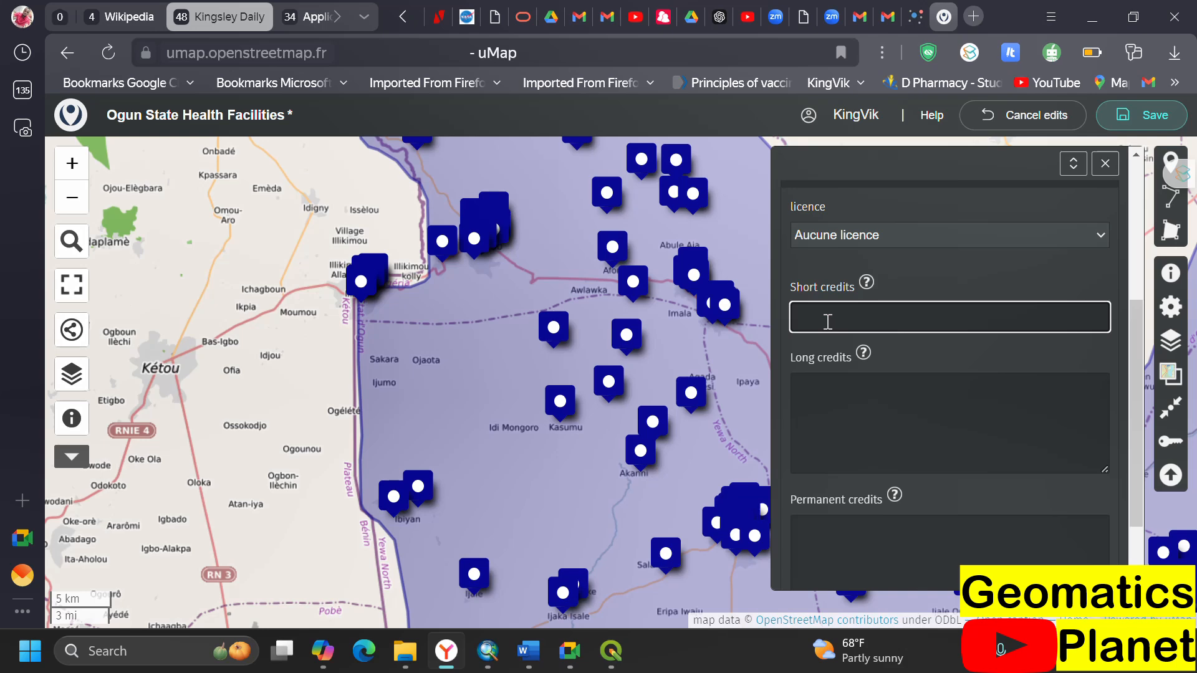
{"action": "type", "text": "O"}
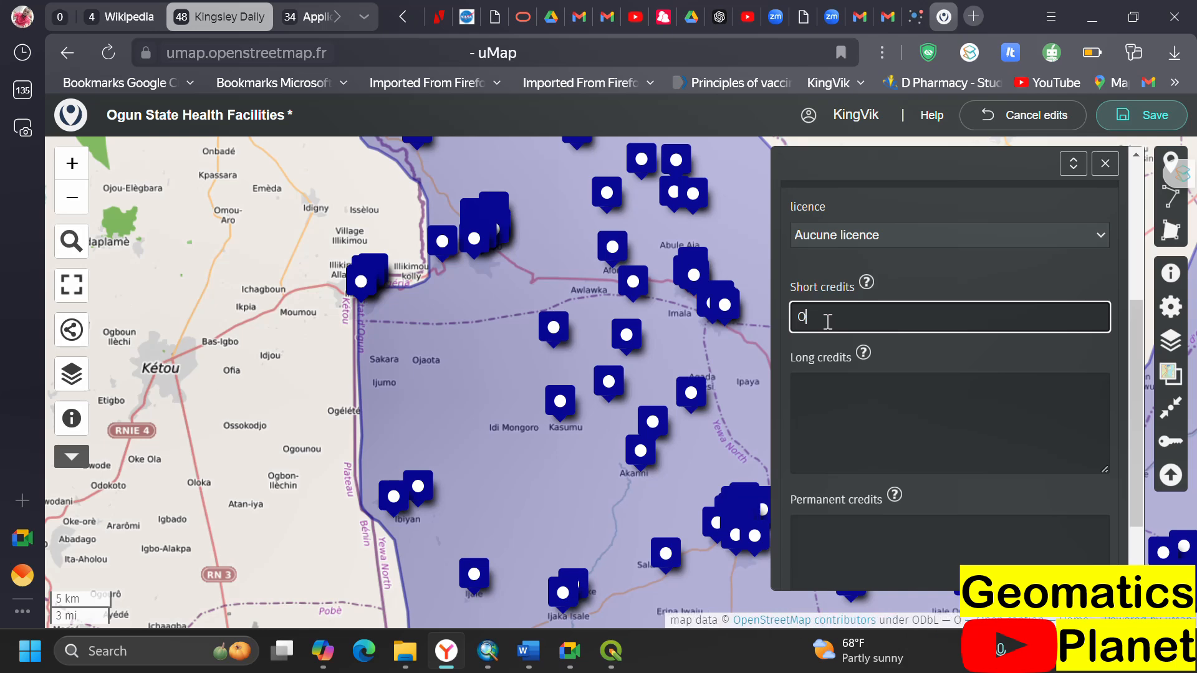
{"action": "type", "text": "AU"}
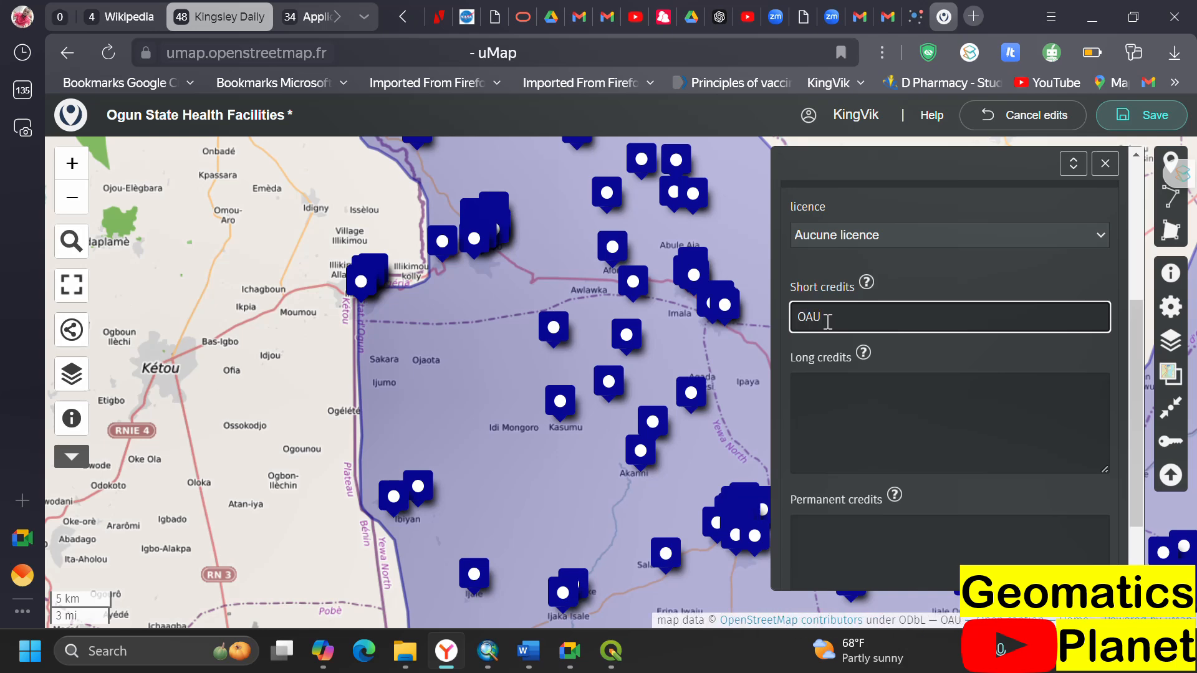
{"action": "left_click", "coordinate": [855, 428]}
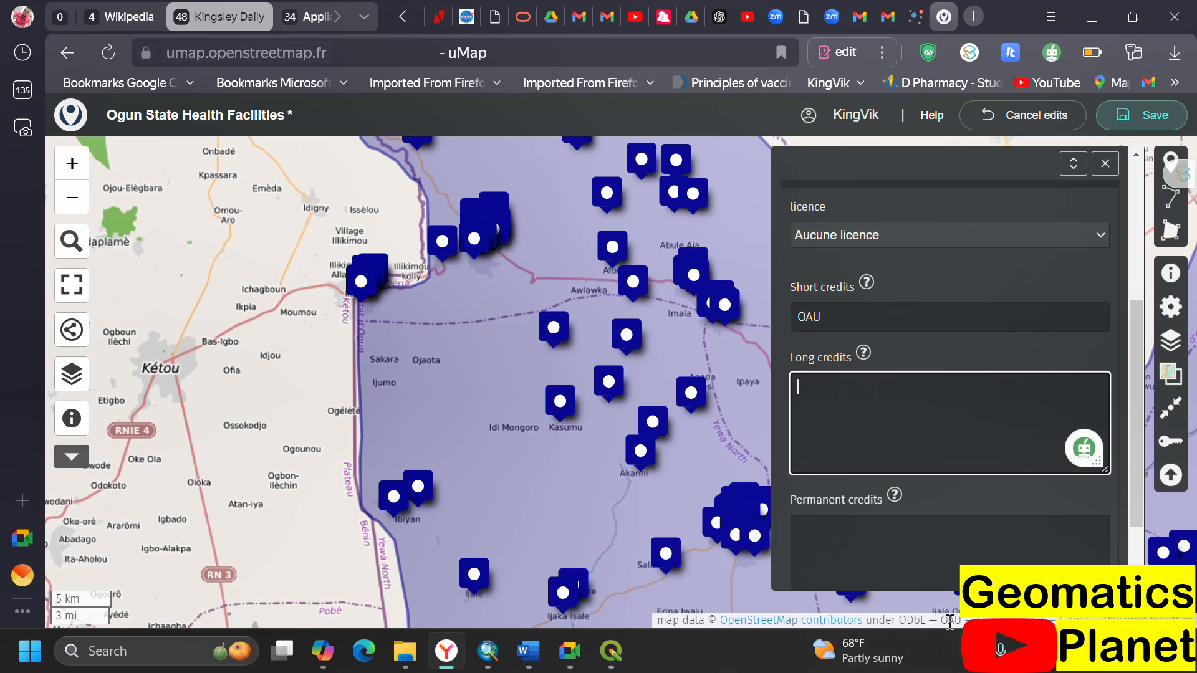
{"action": "left_click_drag", "start_coordinate": [944, 621], "coordinate": [964, 621]}
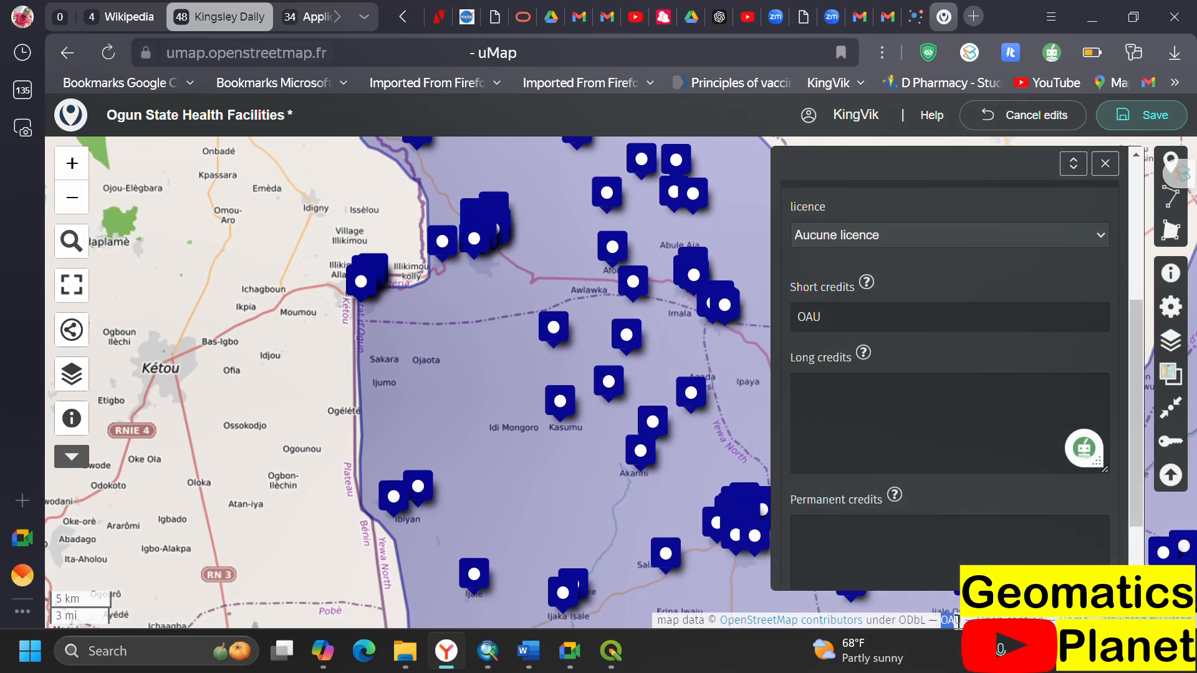
{"action": "left_click_drag", "start_coordinate": [957, 621], "coordinate": [964, 621]}
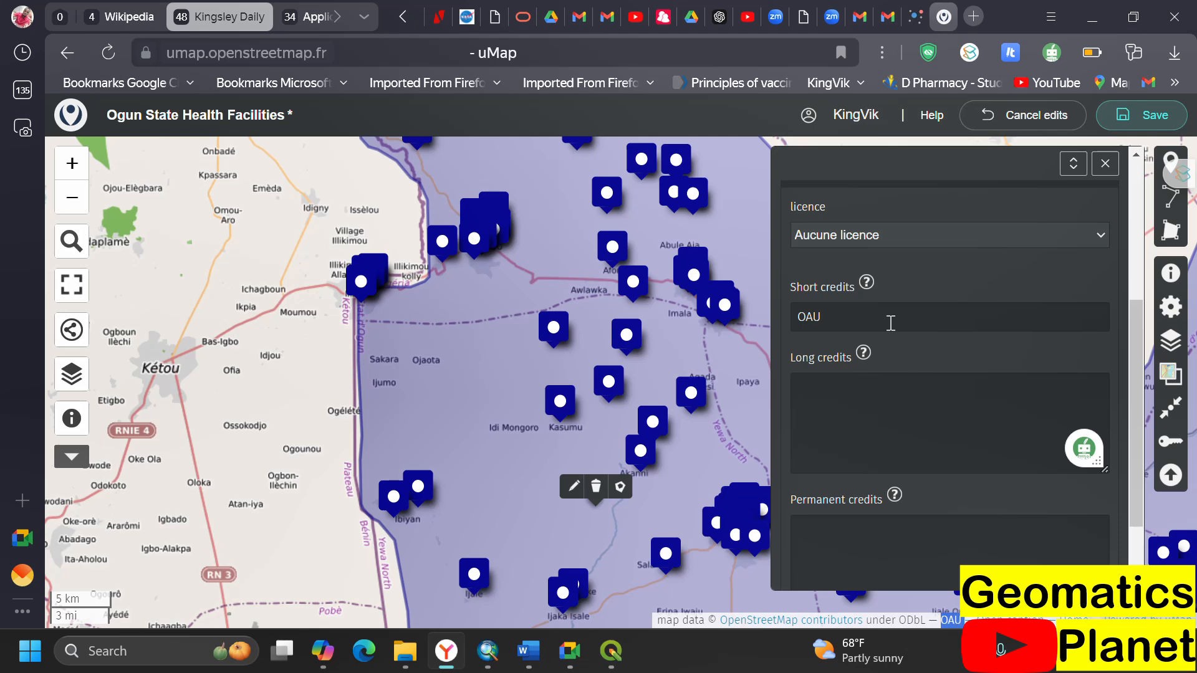
- Replace the short credit with the author's full name and review the remaining credit fields
{"action": "left_click_drag", "start_coordinate": [891, 323], "coordinate": [722, 323]}
{"action": "type", "text": "Kin"}
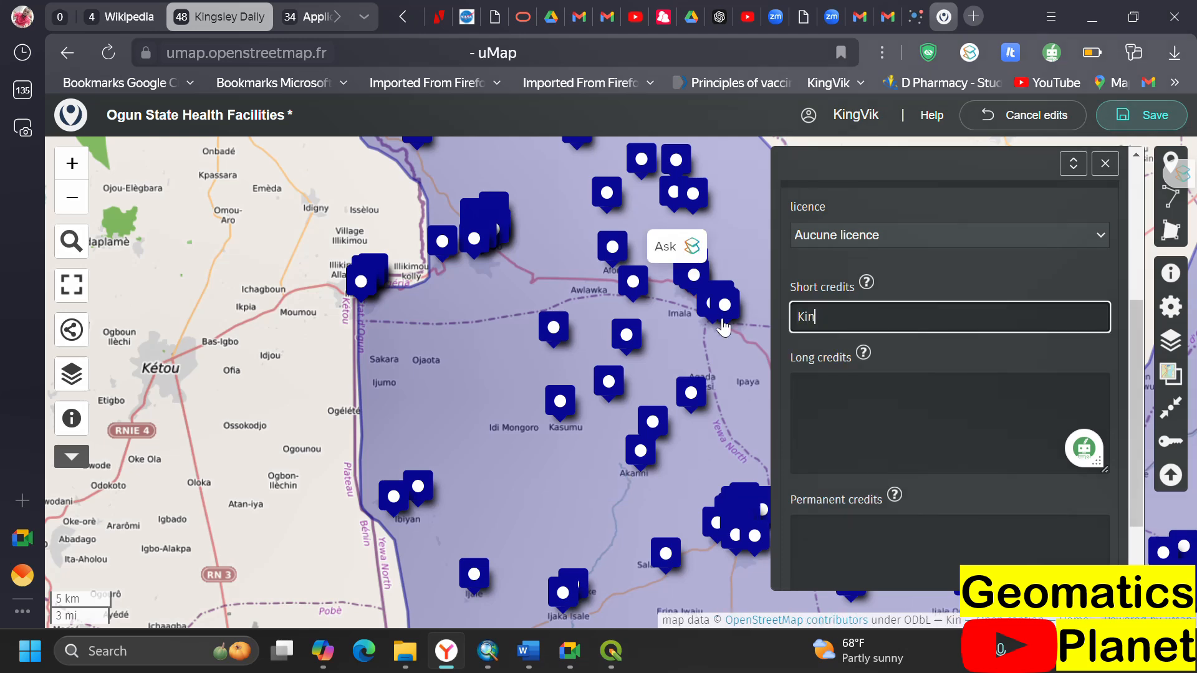
{"action": "type", "text": "gsley"}
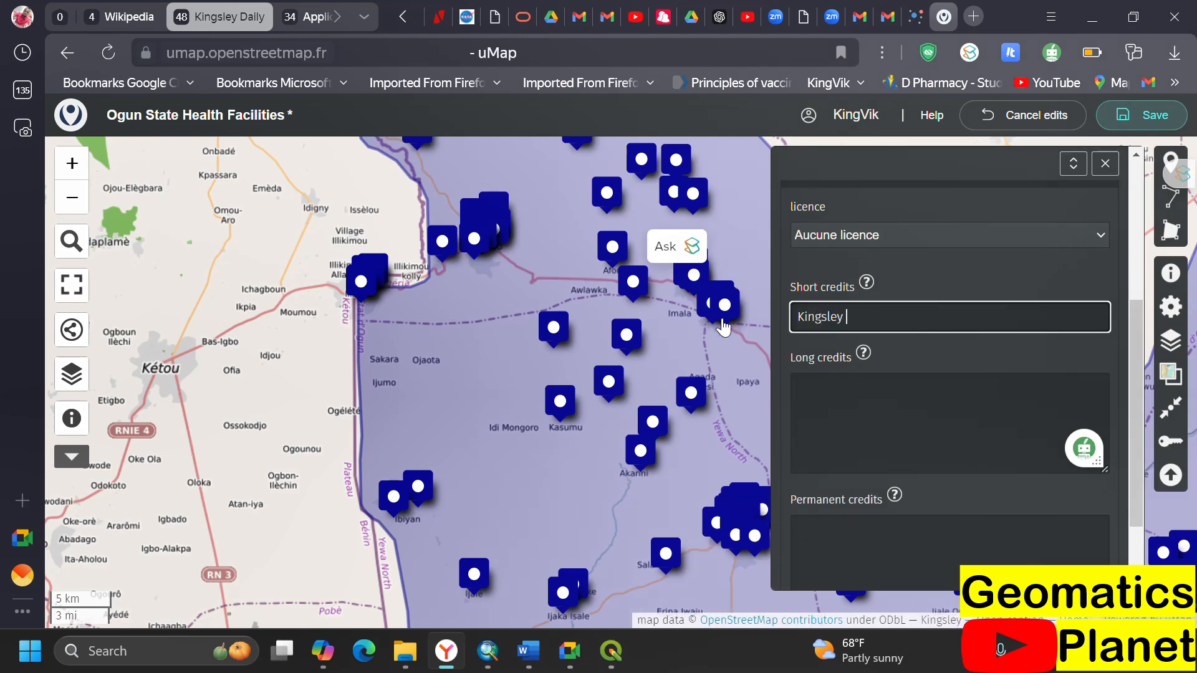
{"action": "type", "text": " Chika CHUKWU"}
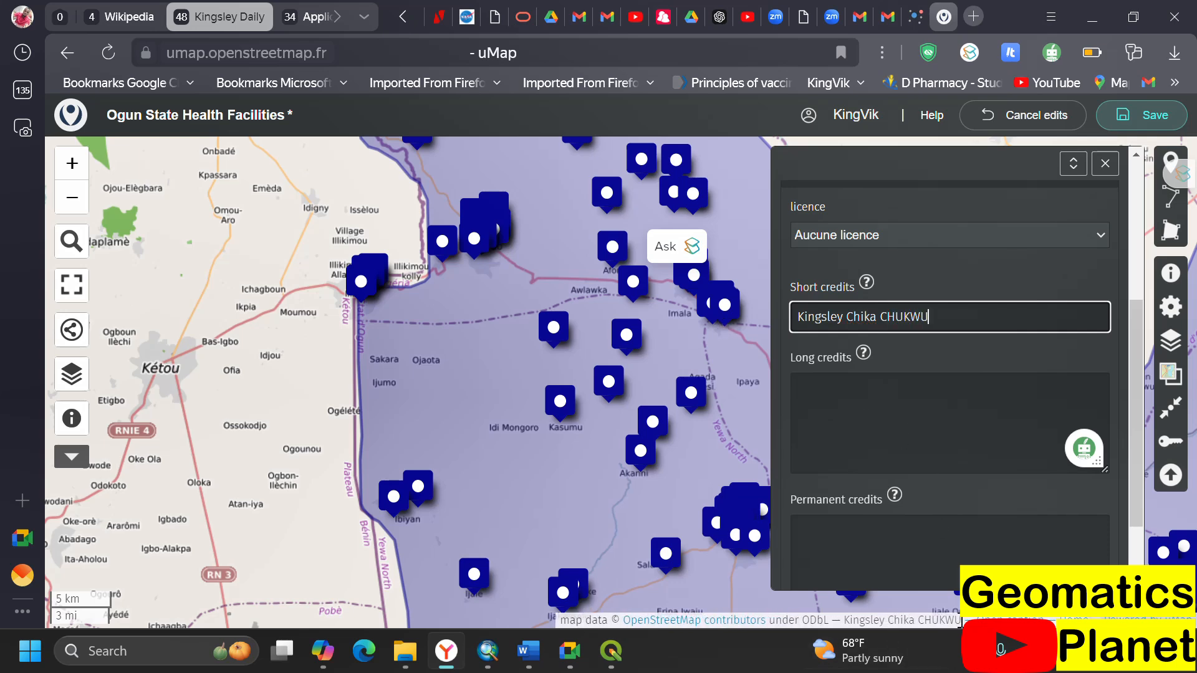
{"action": "left_click_drag", "start_coordinate": [961, 620], "coordinate": [843, 620]}
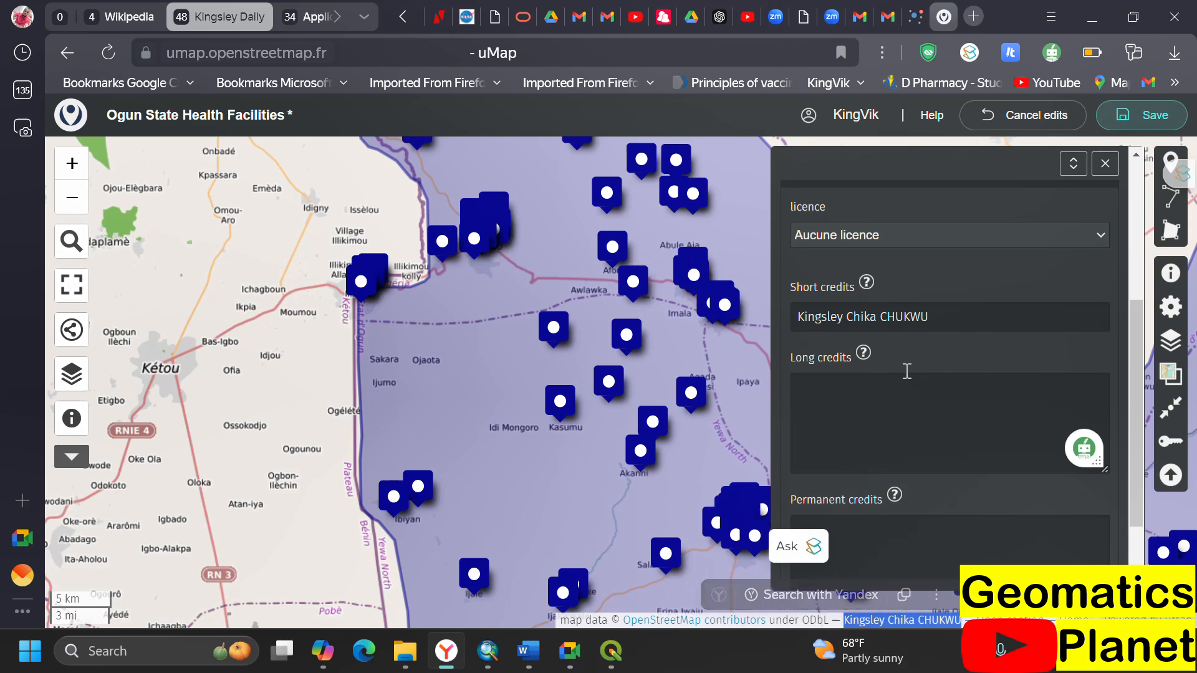
{"action": "left_click", "coordinate": [883, 433]}
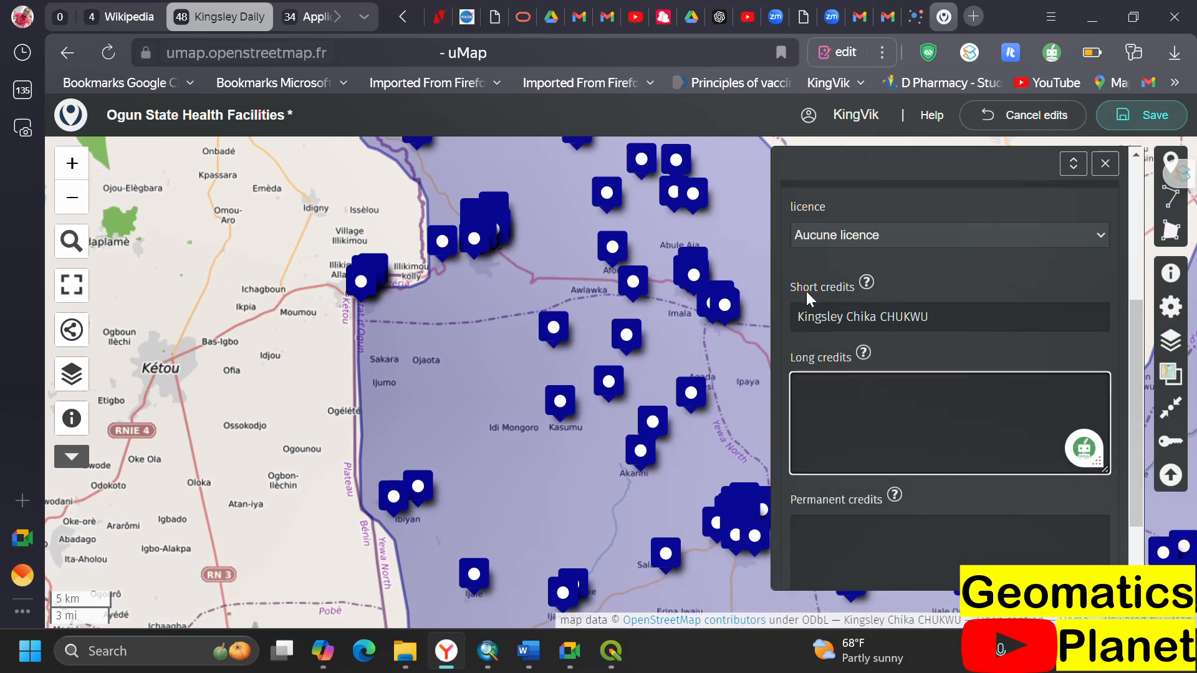
{"action": "left_click", "coordinate": [867, 283]}
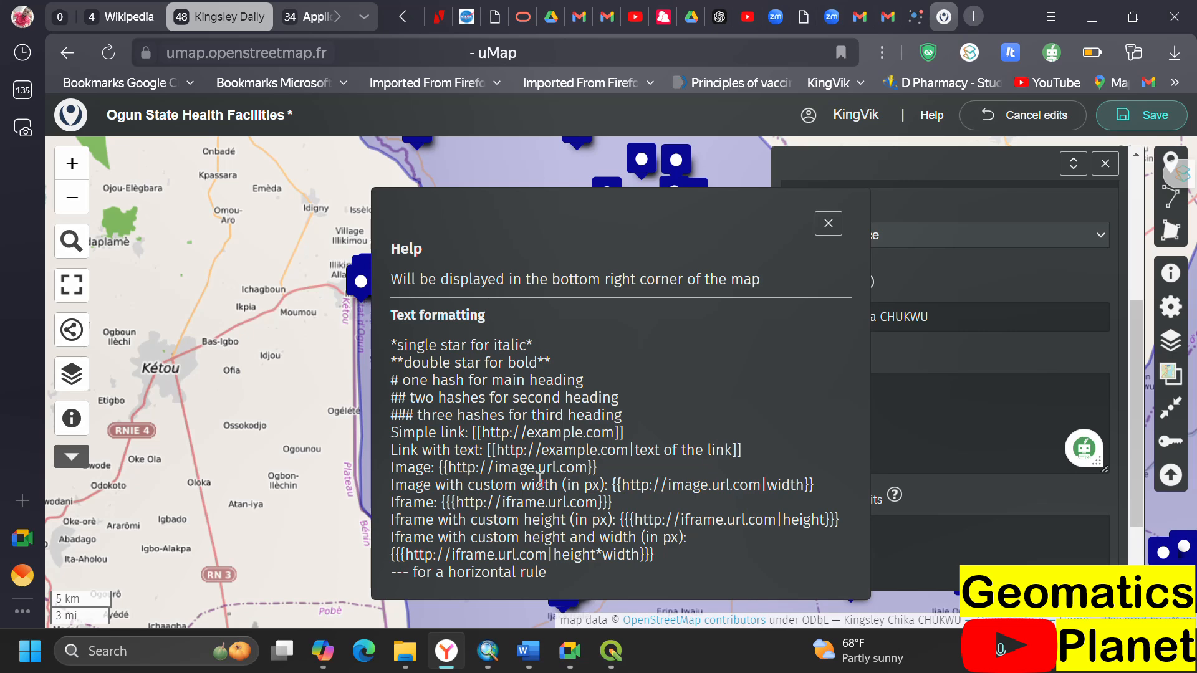
{"action": "left_click", "coordinate": [944, 432]}
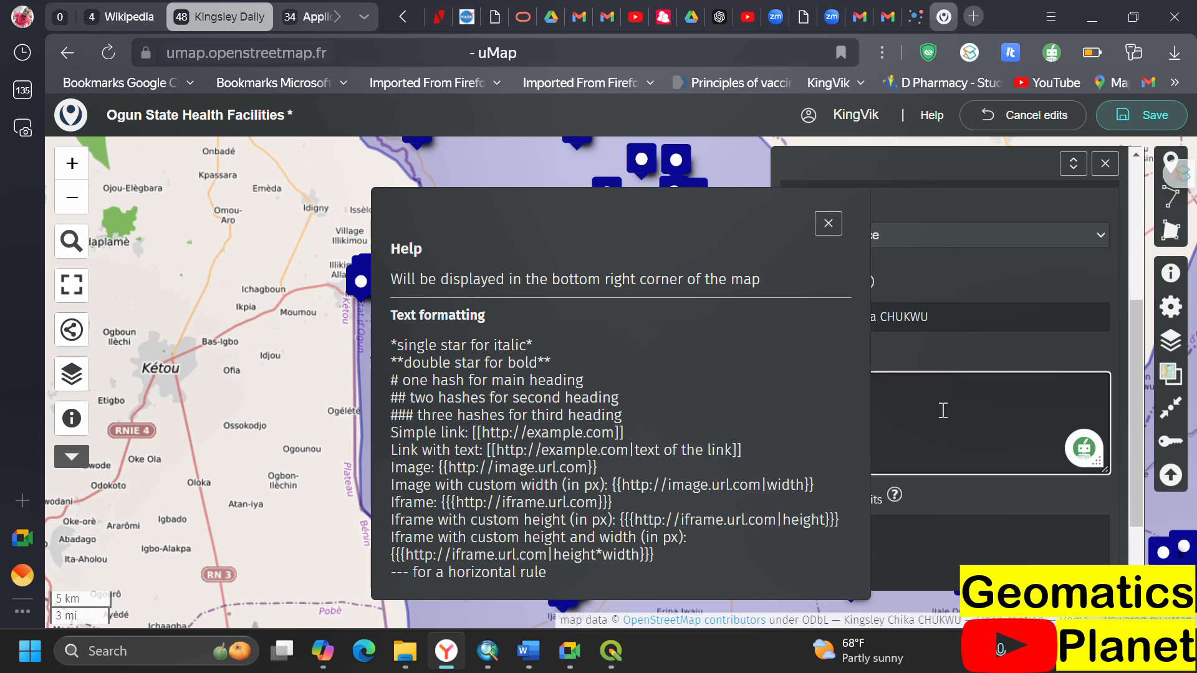
{"action": "left_click", "coordinate": [826, 225]}
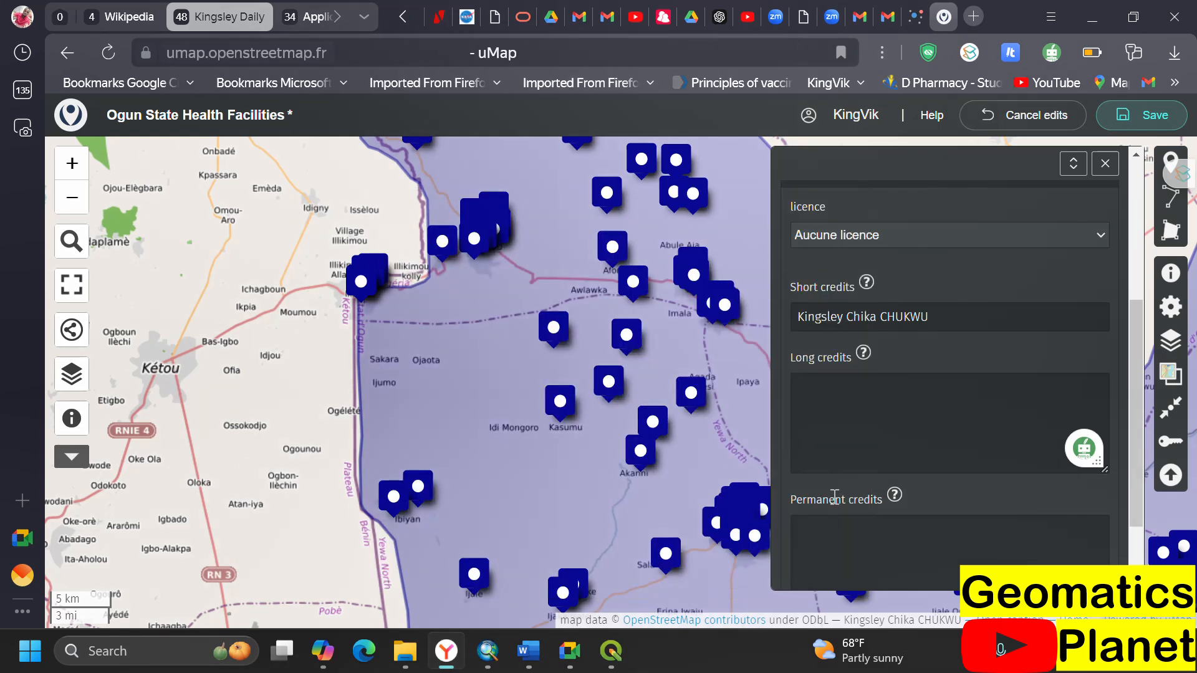
{"action": "scroll", "coordinate": [836, 493], "scroll_direction": "down", "scroll_amount": 2}
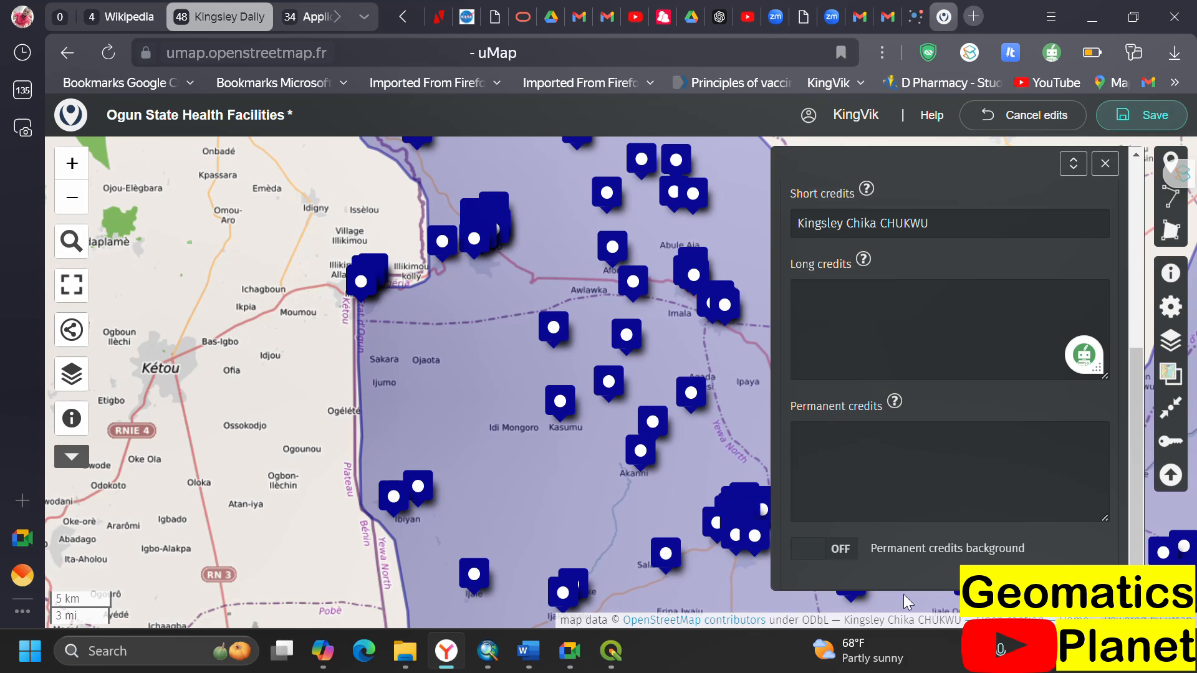
{"action": "scroll", "coordinate": [913, 441], "scroll_direction": "up", "scroll_amount": 4}
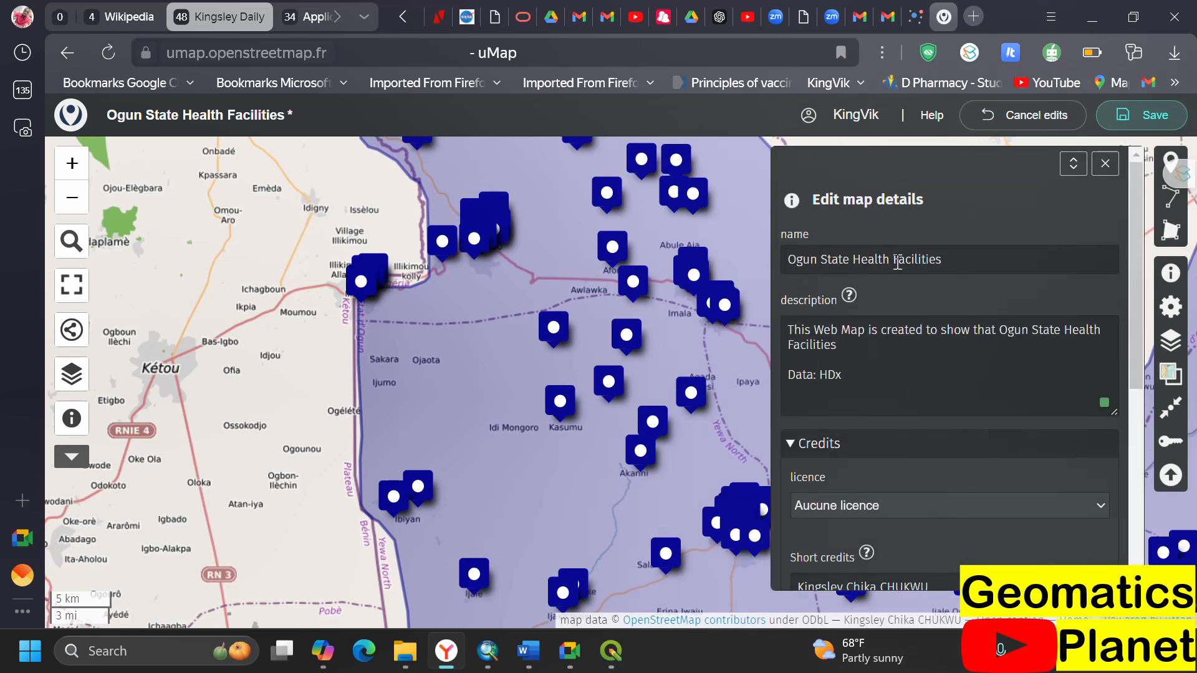
{"action": "scroll", "coordinate": [915, 391], "scroll_direction": "down", "scroll_amount": 5}
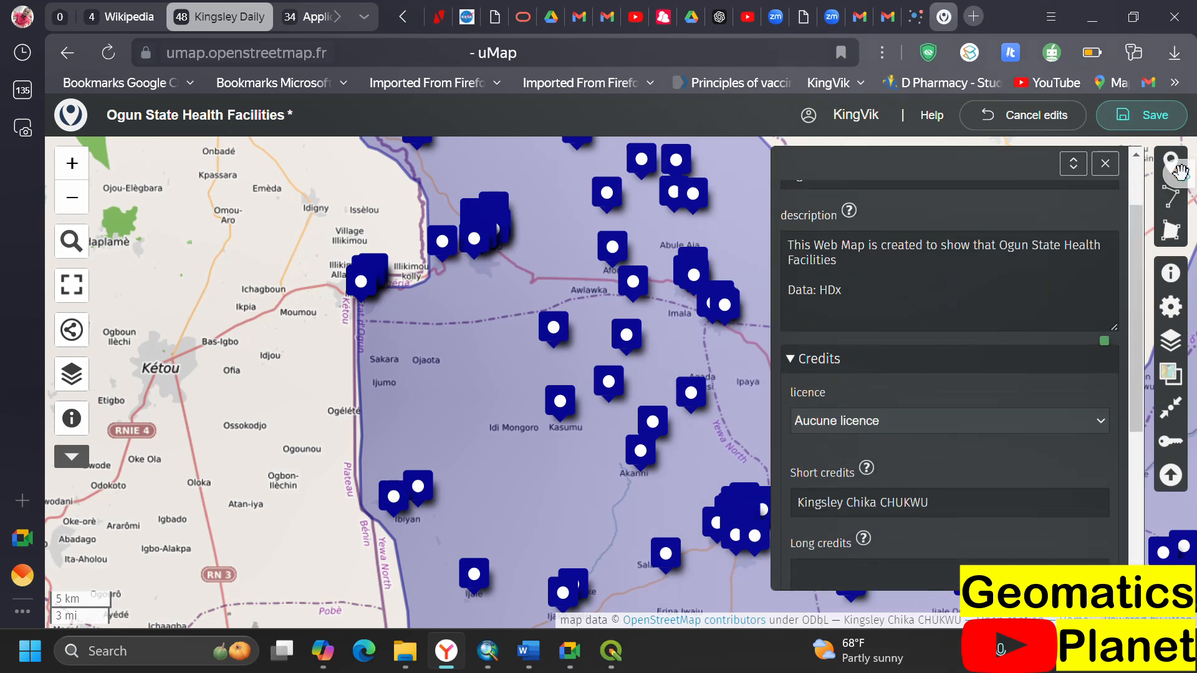
- Save the map and browse its Share and download panel with embed code and downloads
{"action": "left_click", "coordinate": [1133, 119]}
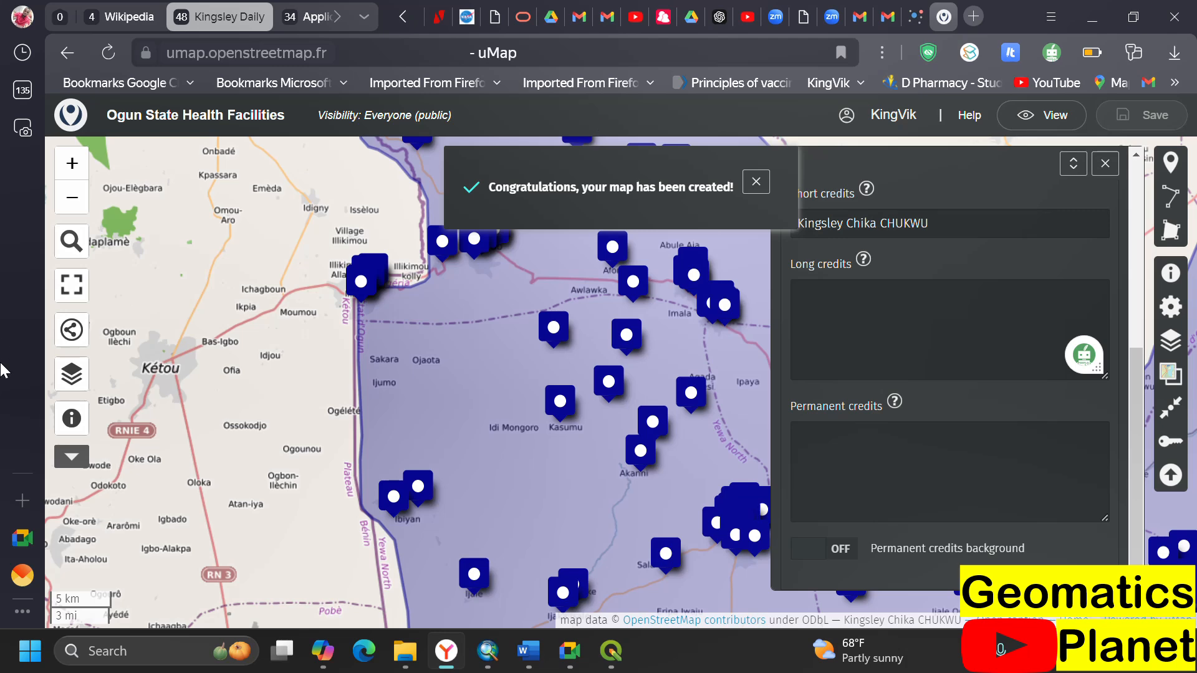
{"action": "left_click", "coordinate": [71, 330]}
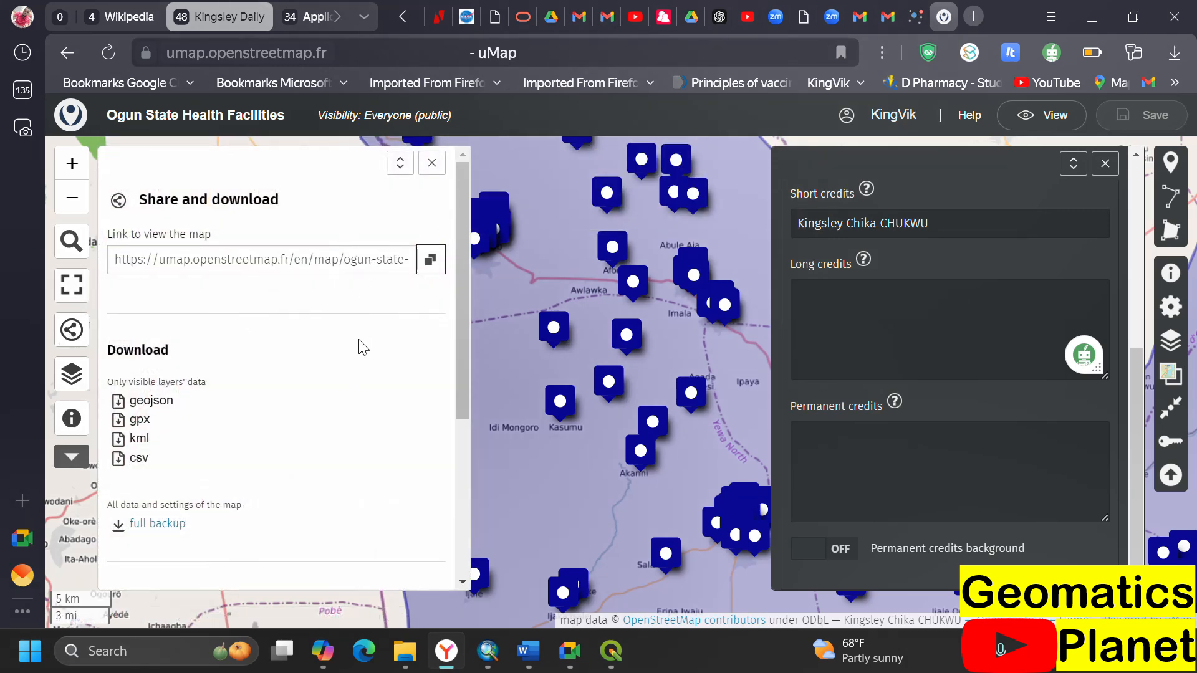
{"action": "scroll", "coordinate": [322, 404], "scroll_direction": "down", "scroll_amount": 3}
{"action": "scroll", "coordinate": [322, 404], "scroll_direction": "up", "scroll_amount": 3}
{"action": "scroll", "coordinate": [339, 327], "scroll_direction": "down", "scroll_amount": 4}
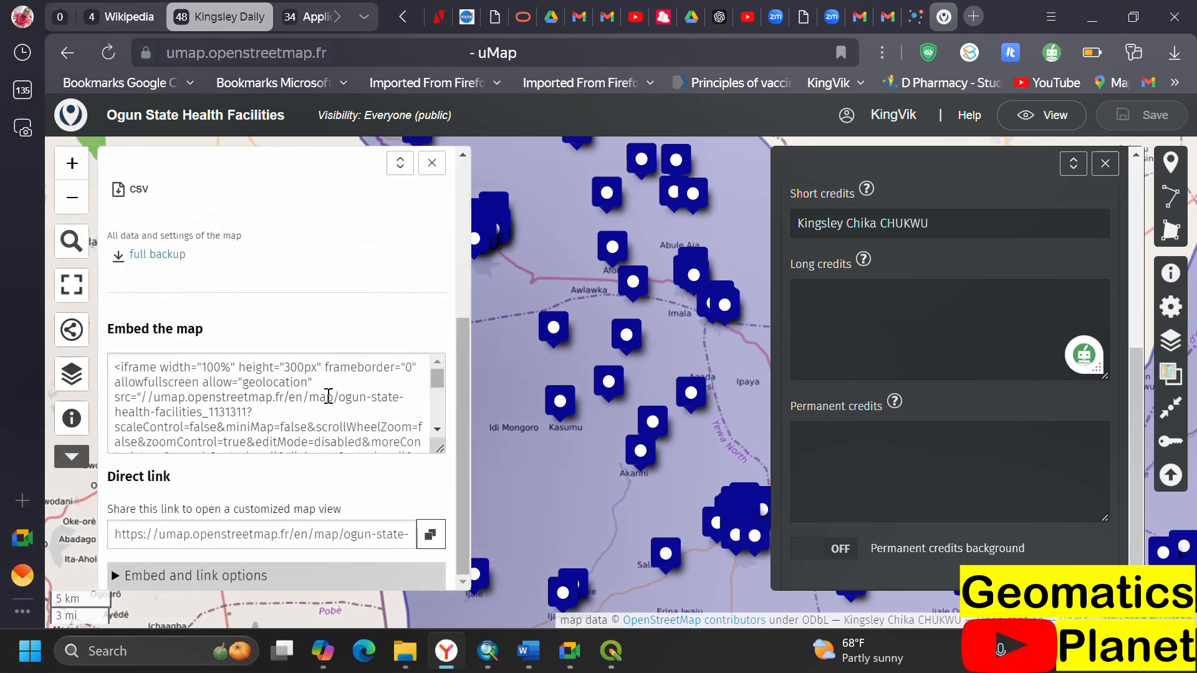
{"action": "scroll", "coordinate": [289, 414], "scroll_direction": "down", "scroll_amount": 2}
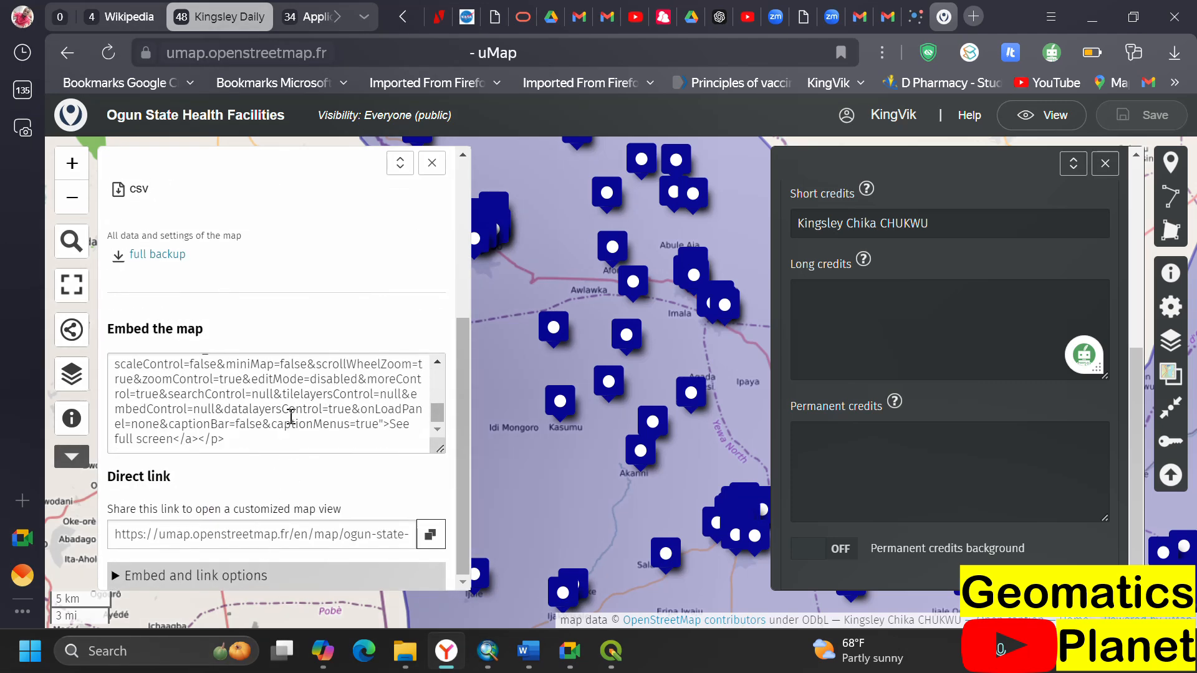
{"action": "scroll", "coordinate": [333, 302], "scroll_direction": "up", "scroll_amount": 5}
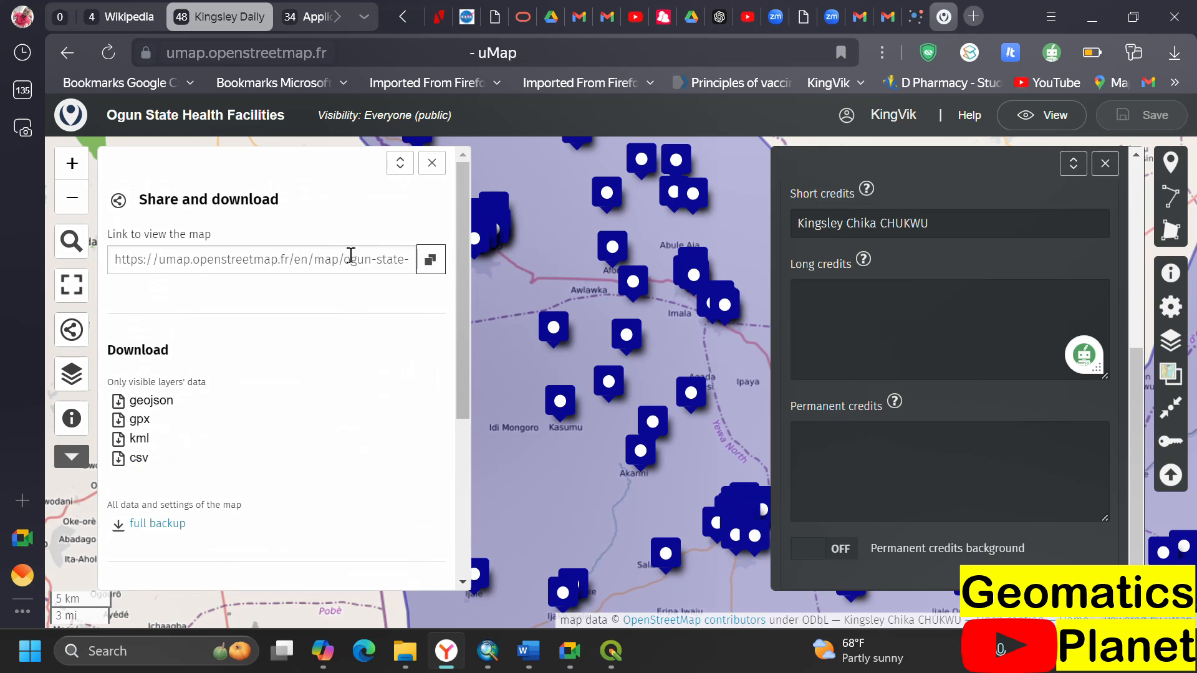
- Load the published map's copied link in a restored Microsoft Edge window
{"action": "left_click", "coordinate": [363, 659]}
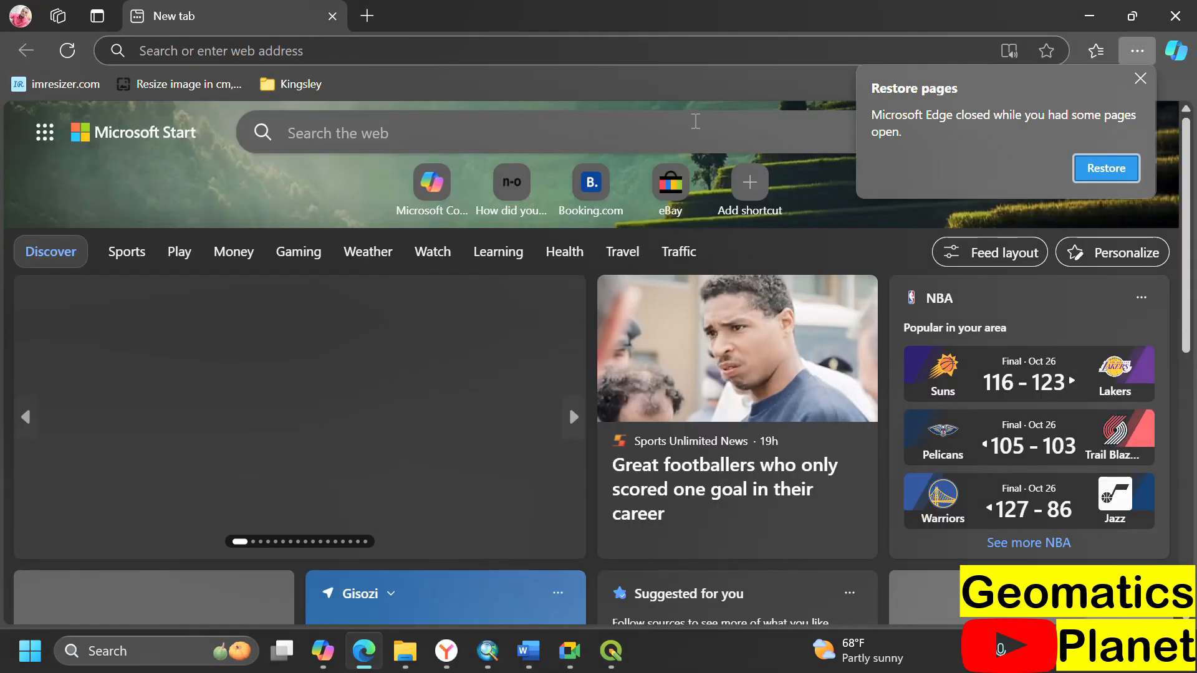
{"action": "left_click", "coordinate": [1106, 167]}
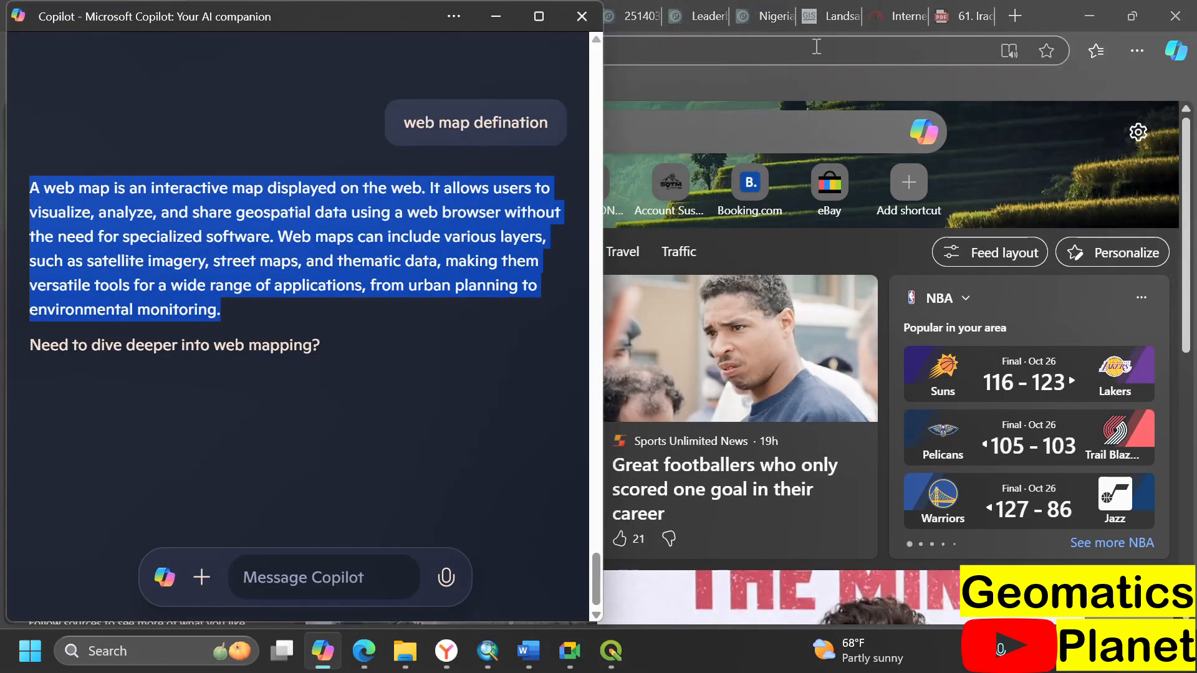
{"action": "left_click", "coordinate": [816, 46]}
{"action": "type", "text": "https://umap.openstreetmap.fr/en/map/ogun-state-health-facilities_1131311"}
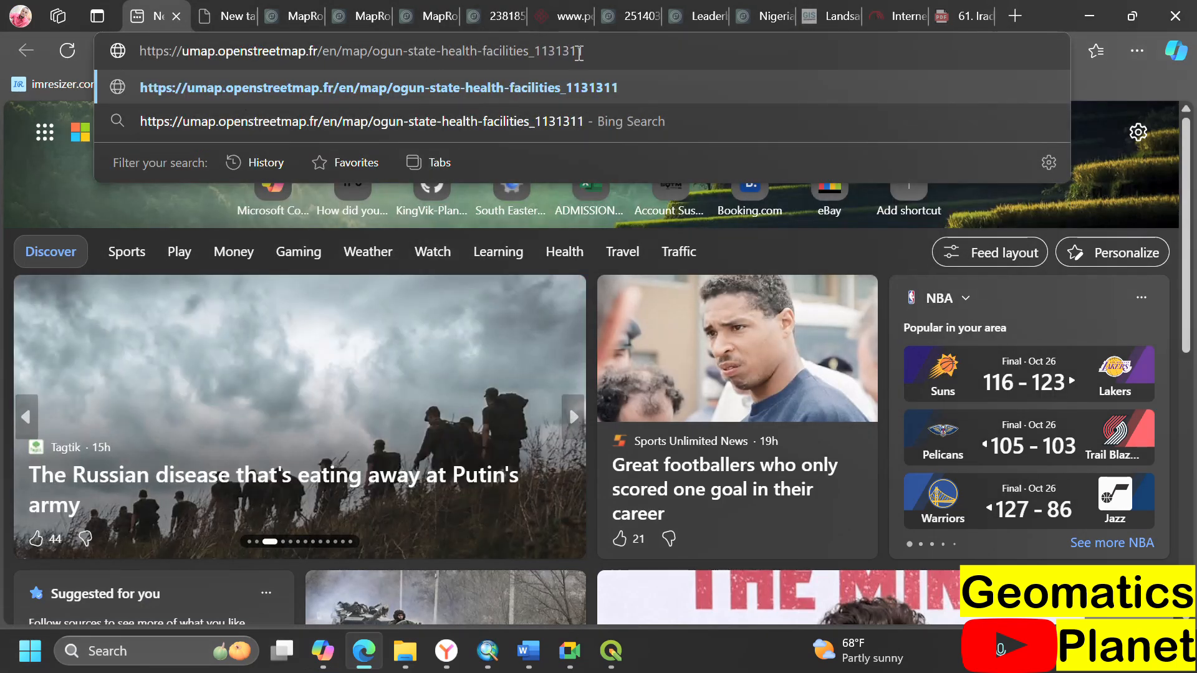
{"action": "key", "text": "Return"}
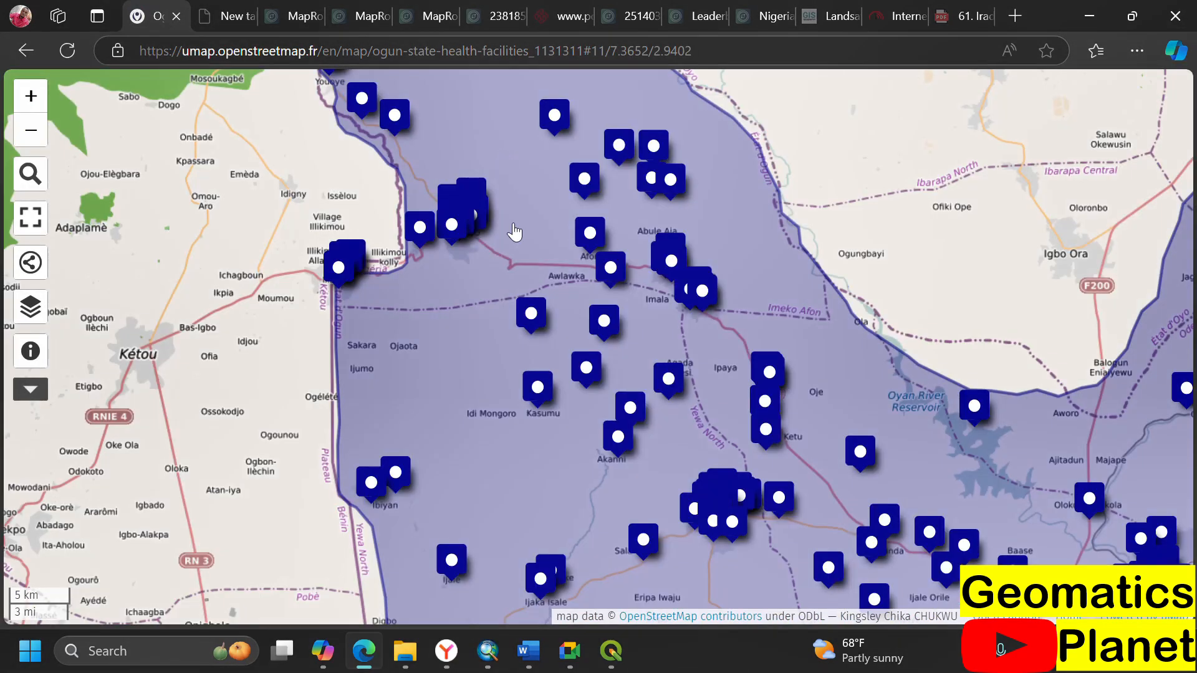
- Zoom in and show the Abule Titun Health Center facility popup
{"action": "scroll", "coordinate": [391, 310], "scroll_direction": "down", "scroll_amount": 1}
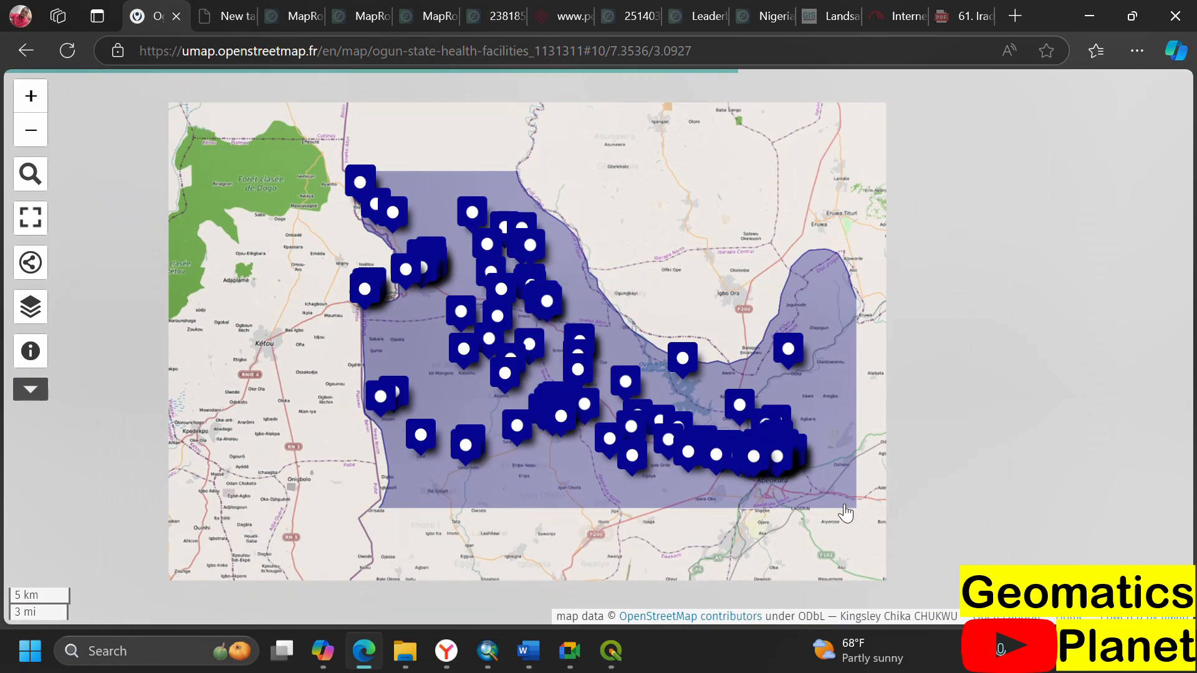
{"action": "scroll", "coordinate": [716, 406], "scroll_direction": "up", "scroll_amount": 2}
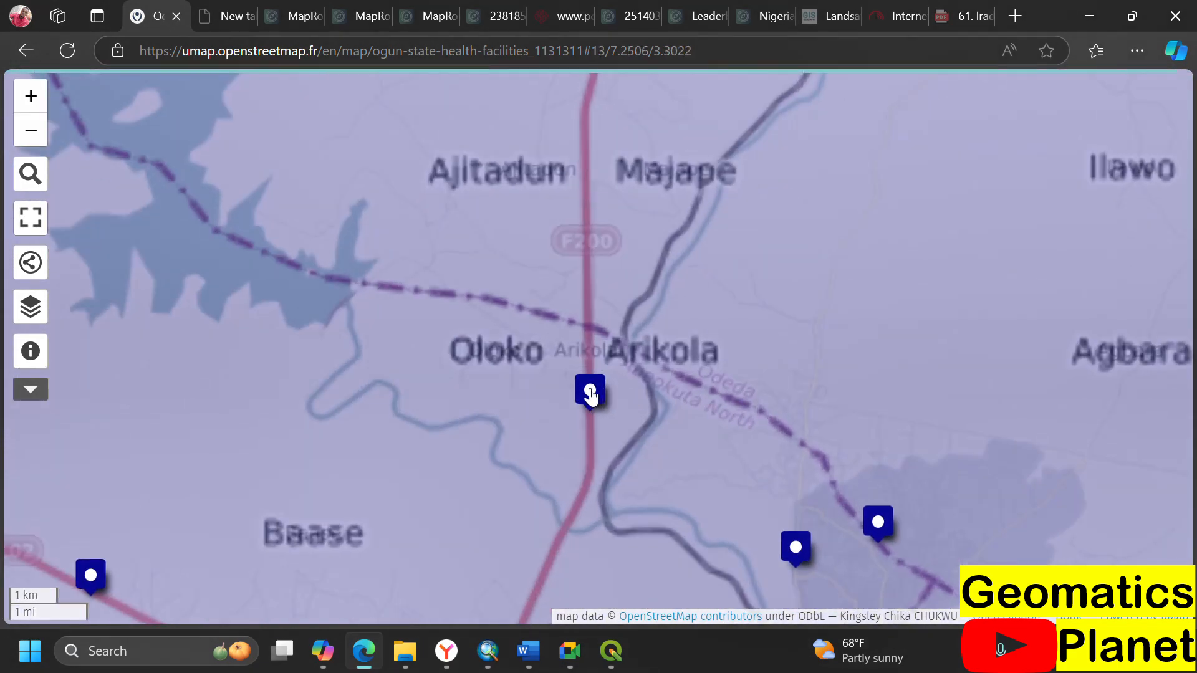
{"action": "left_click", "coordinate": [590, 394]}
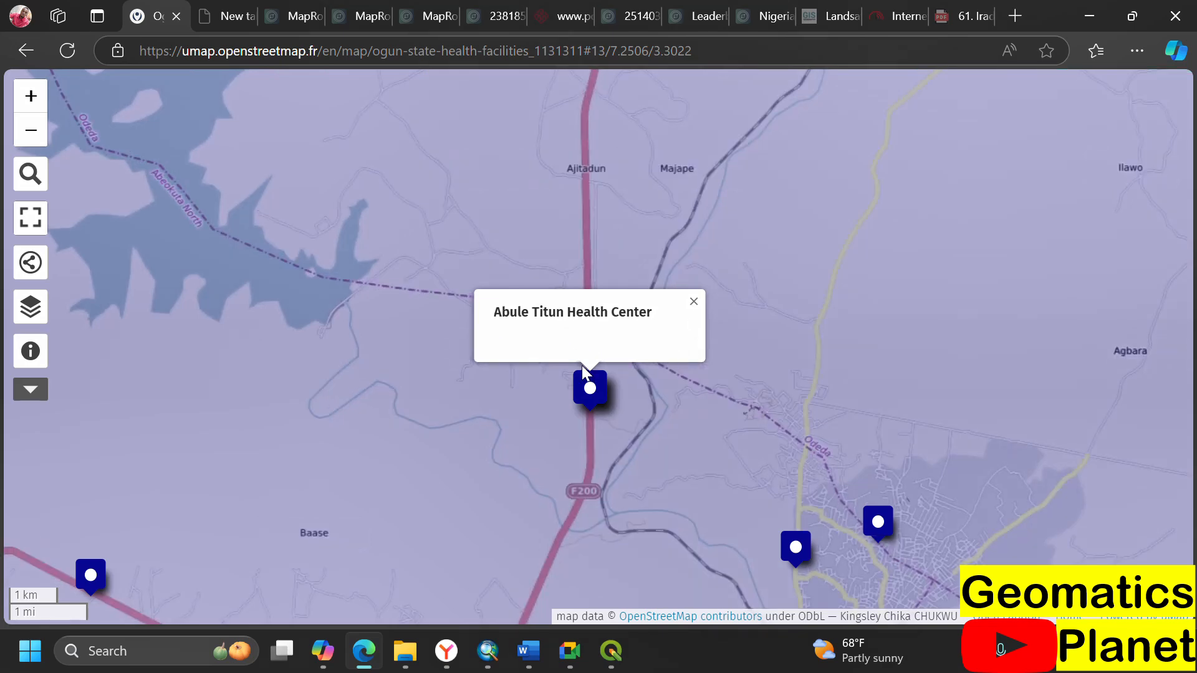
- Zoom out and list the data layers: Ogun State Health Facilities (1606) and Ogun State (1)
{"action": "scroll", "coordinate": [582, 374], "scroll_direction": "up", "scroll_amount": 1}
{"action": "scroll", "coordinate": [574, 343], "scroll_direction": "down", "scroll_amount": 1}
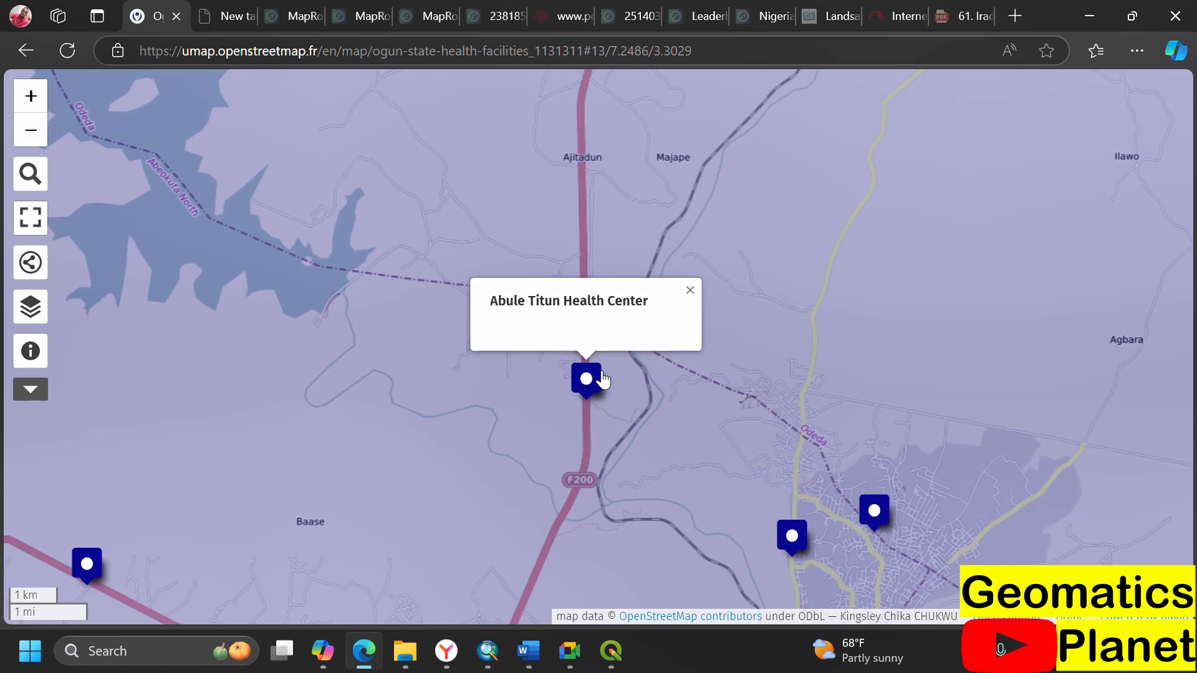
{"action": "scroll", "coordinate": [600, 381], "scroll_direction": "down", "scroll_amount": 3}
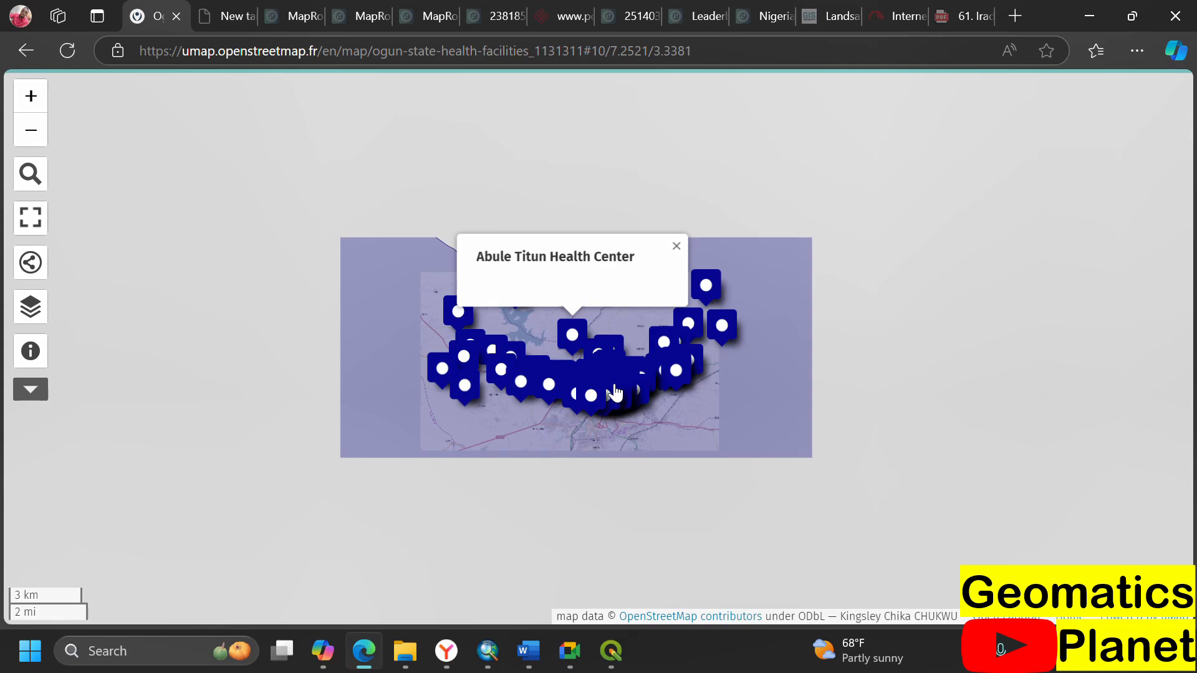
{"action": "scroll", "coordinate": [645, 358], "scroll_direction": "up", "scroll_amount": 3}
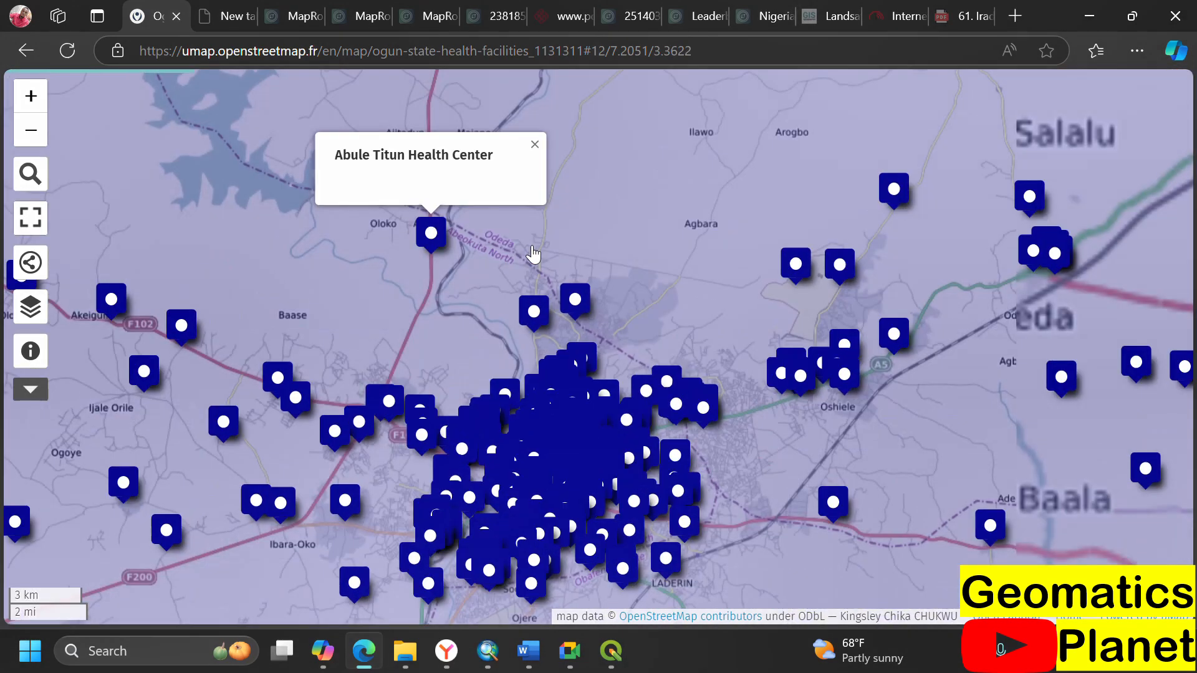
{"action": "scroll", "coordinate": [561, 262], "scroll_direction": "down", "scroll_amount": 2}
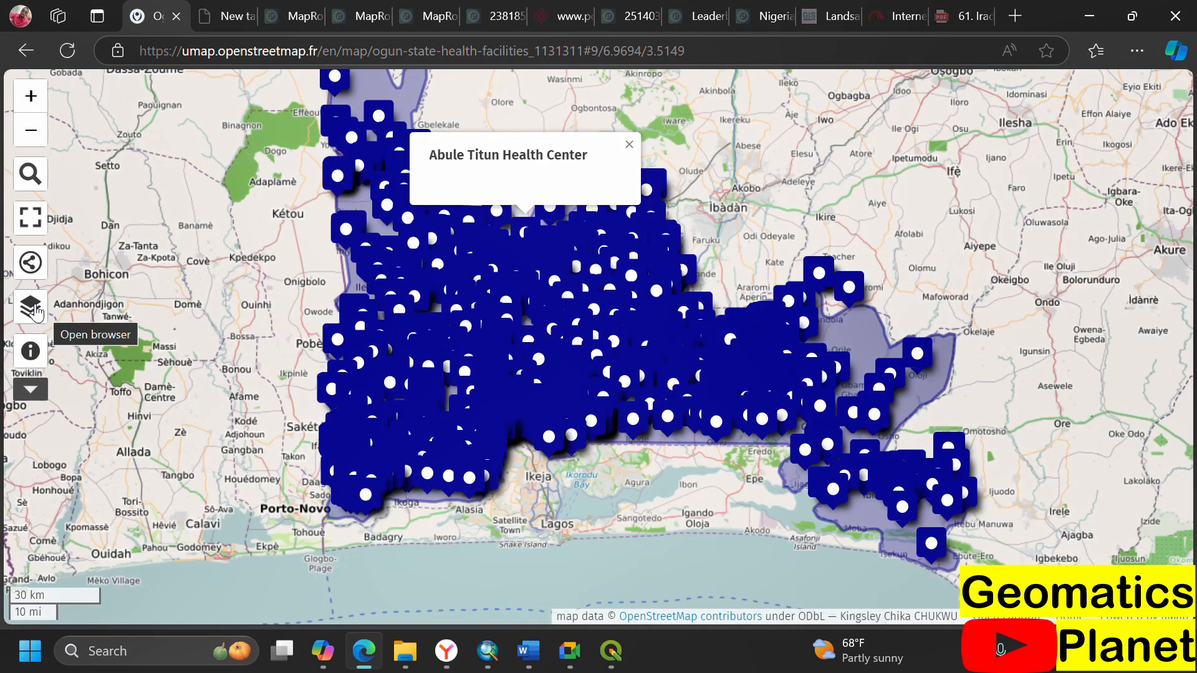
{"action": "left_click", "coordinate": [31, 306]}
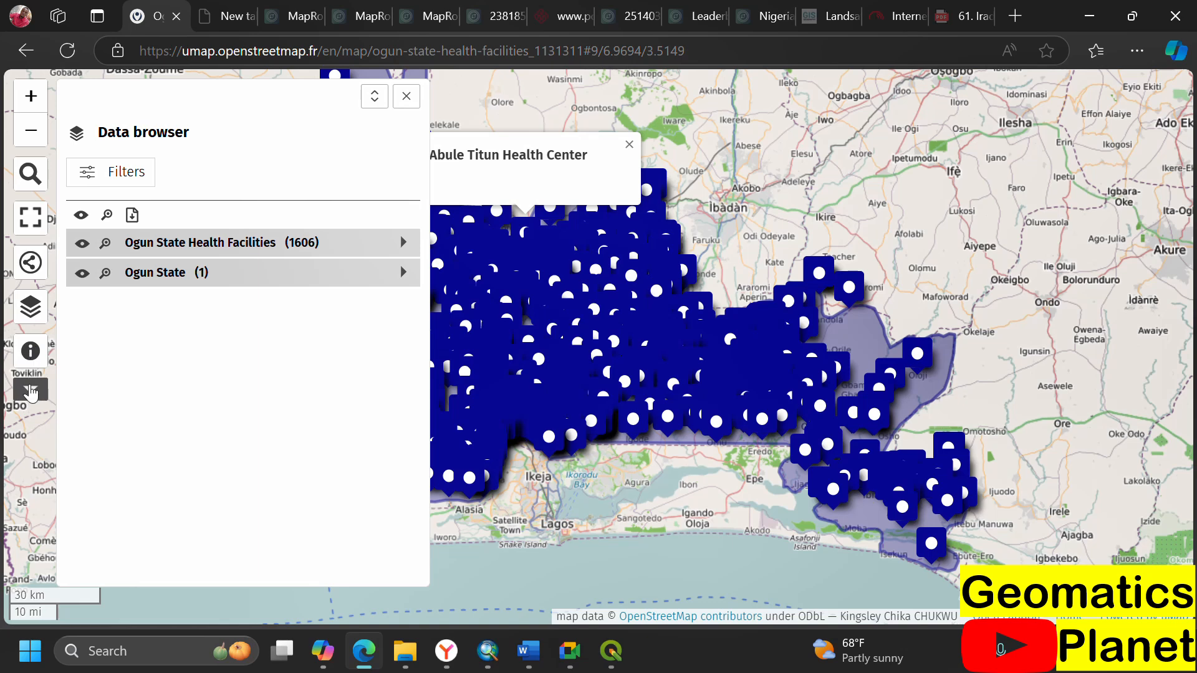
- Expand the left map toolbar and close the data layers browser
{"action": "left_click", "coordinate": [30, 392]}
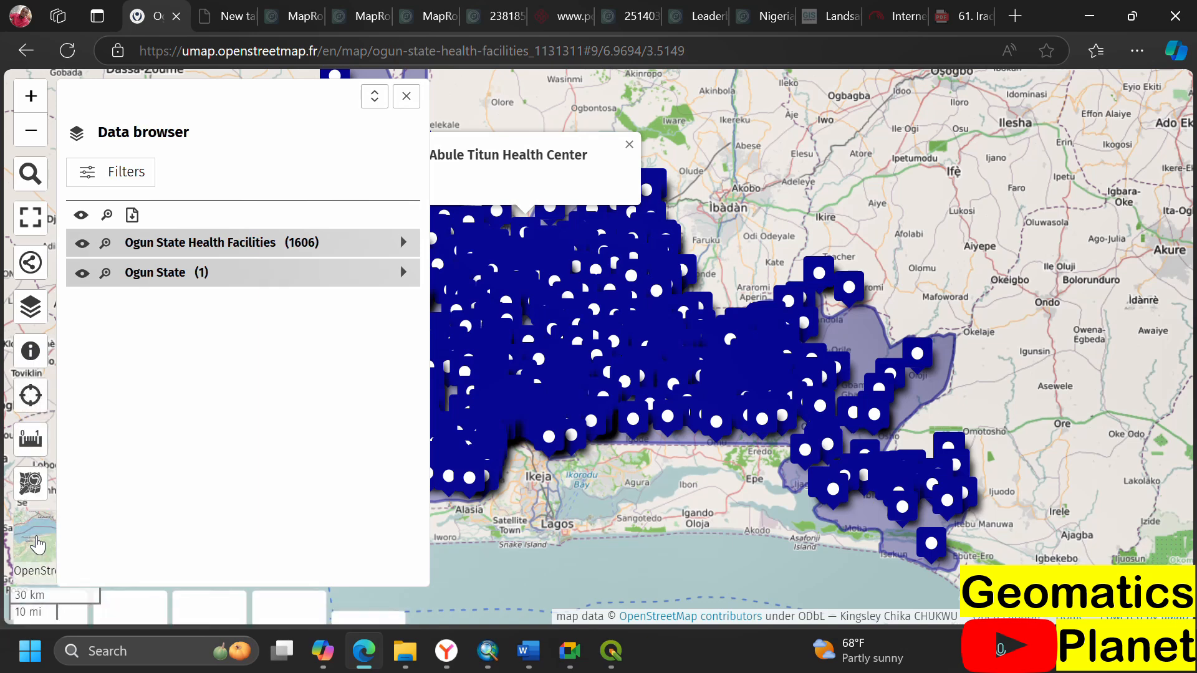
{"action": "left_click", "coordinate": [38, 545]}
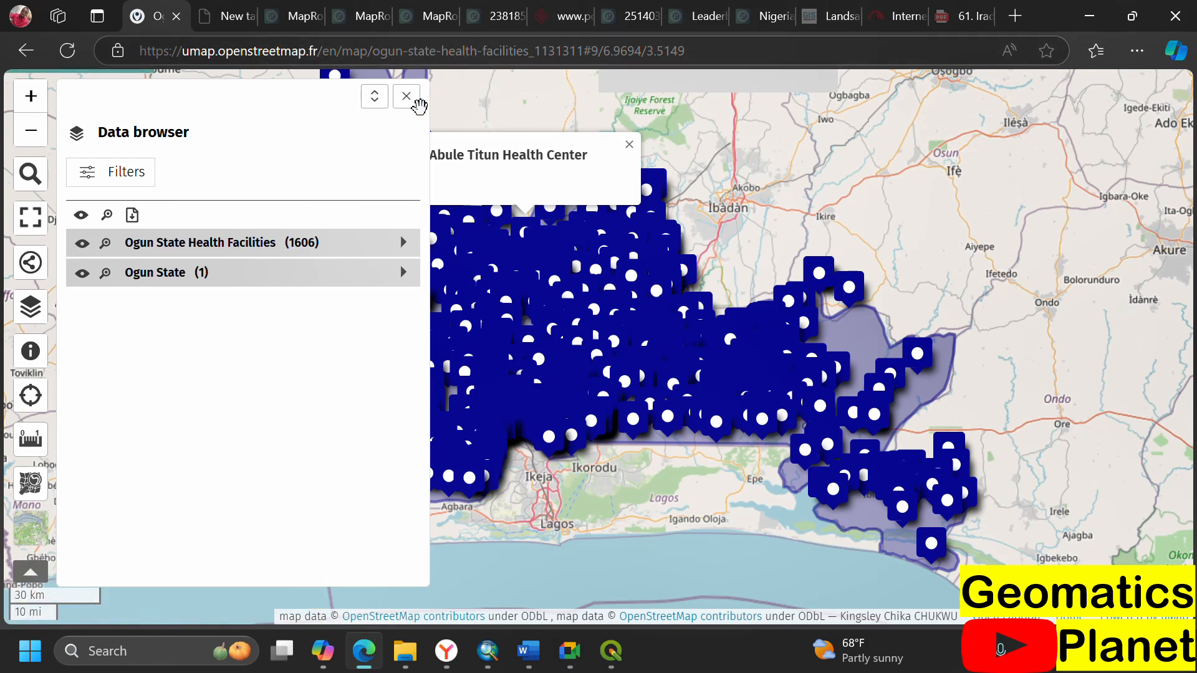
{"action": "left_click", "coordinate": [406, 98]}
- Try OSM-Fr, humanitarian OSM, OSM Dark Matter and OpenStreetMap backgrounds, settling on OpenTopoMap
{"action": "mouse_move", "coordinate": [23, 535]}
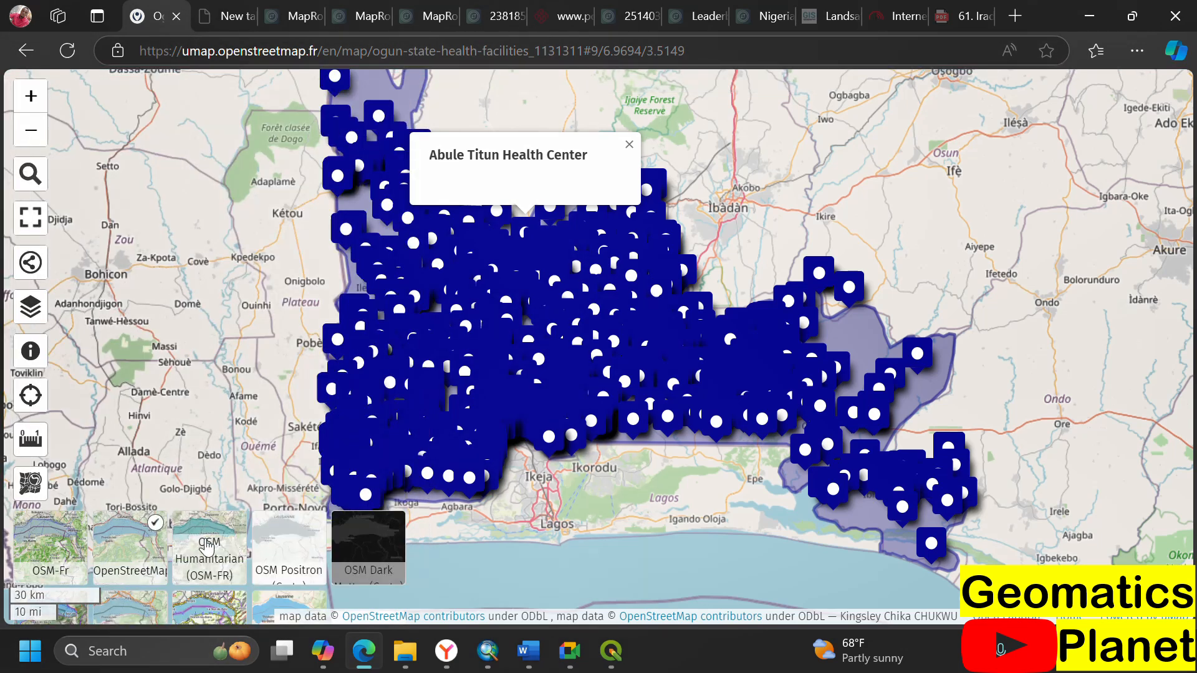
{"action": "left_click", "coordinate": [74, 565]}
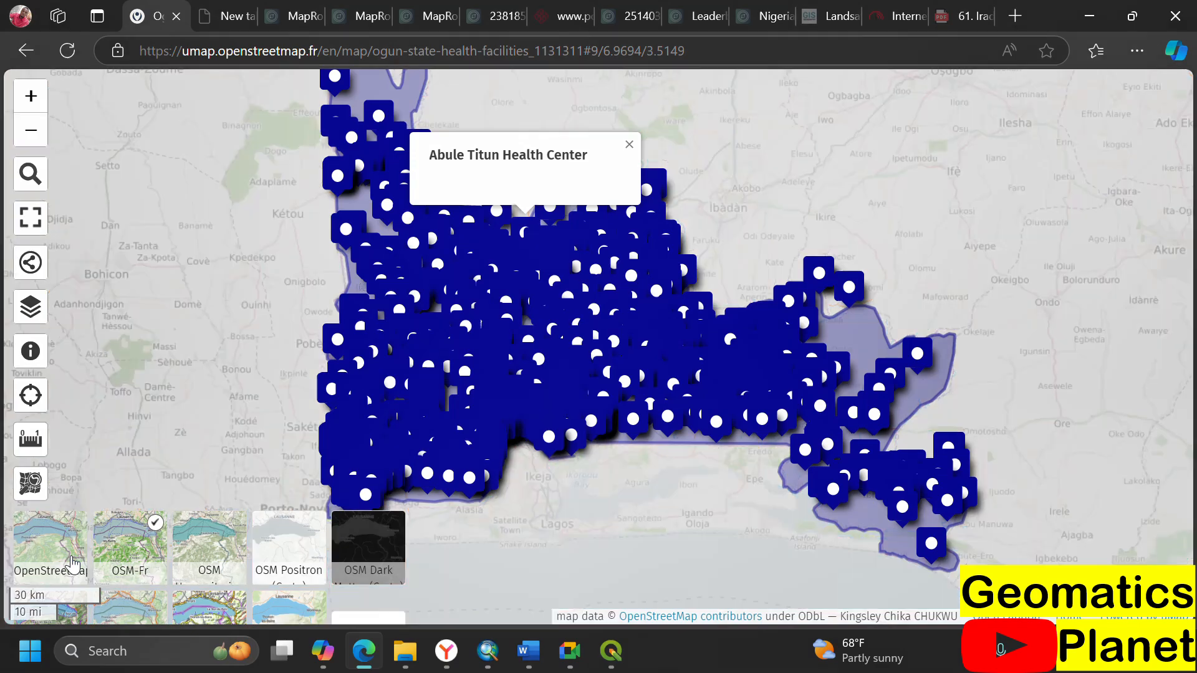
{"action": "left_click", "coordinate": [216, 529]}
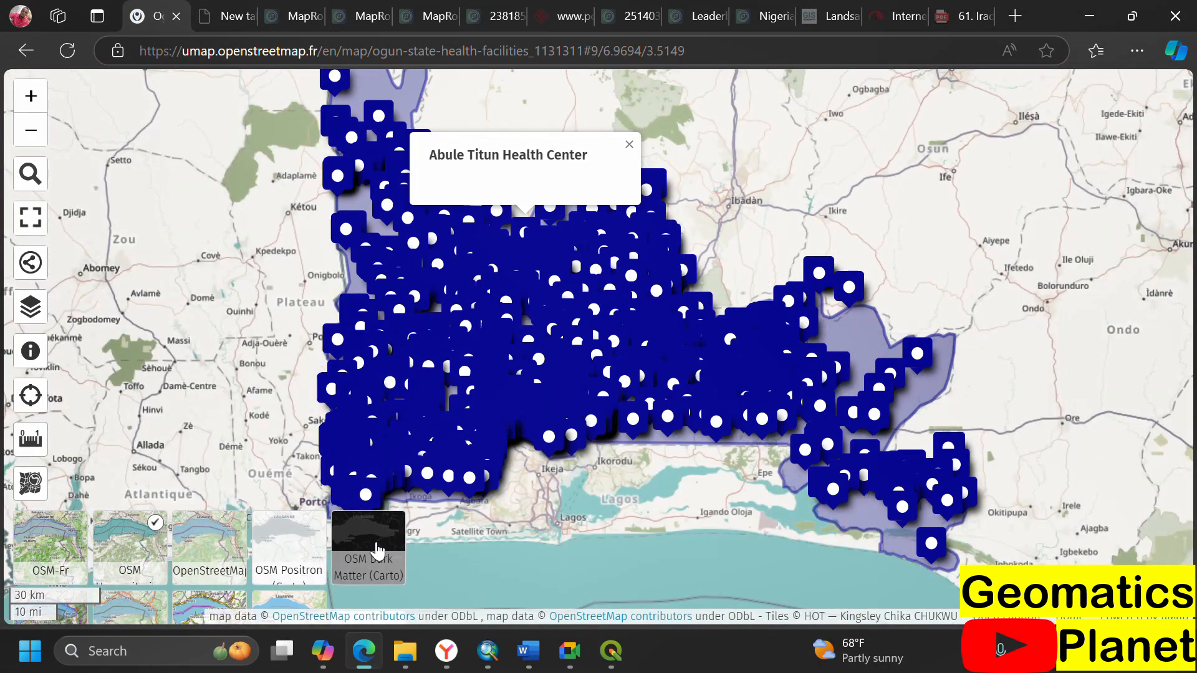
{"action": "left_click", "coordinate": [376, 550]}
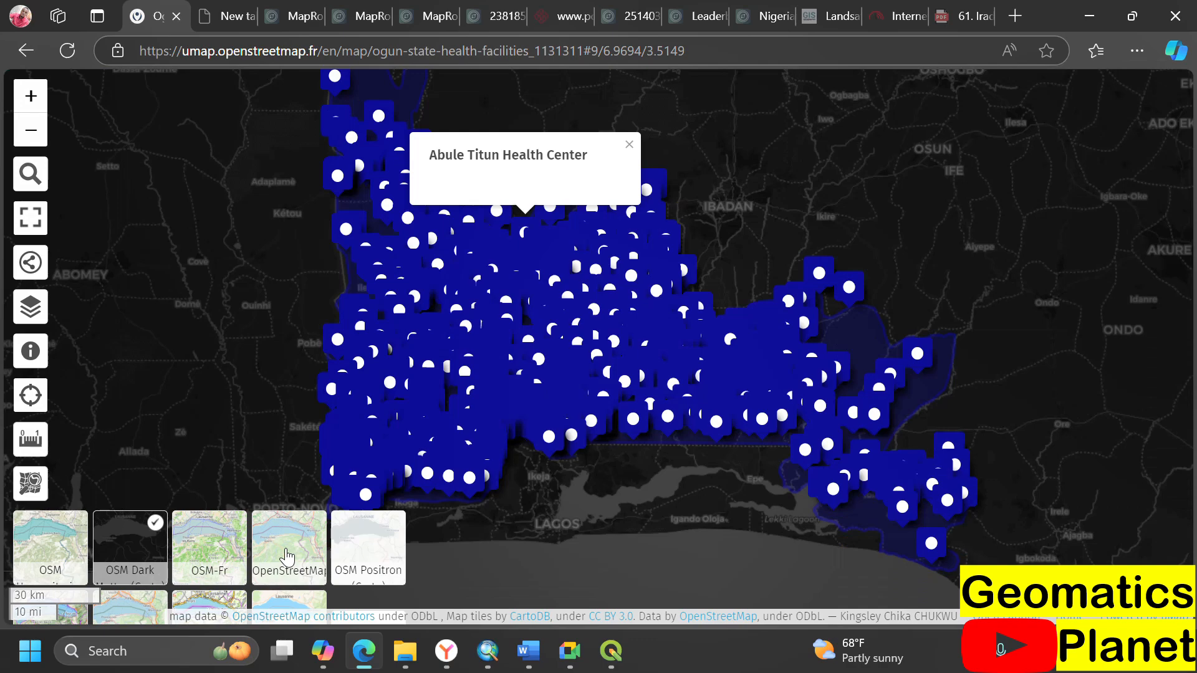
{"action": "left_click", "coordinate": [287, 555]}
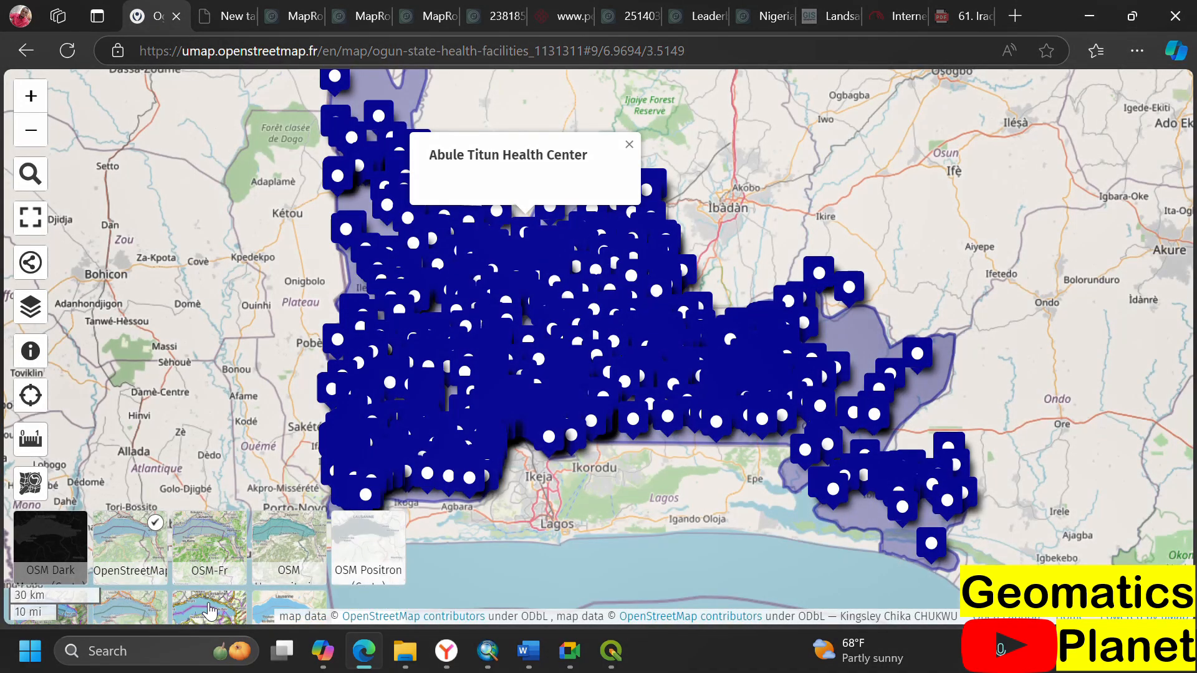
{"action": "left_click", "coordinate": [211, 610]}
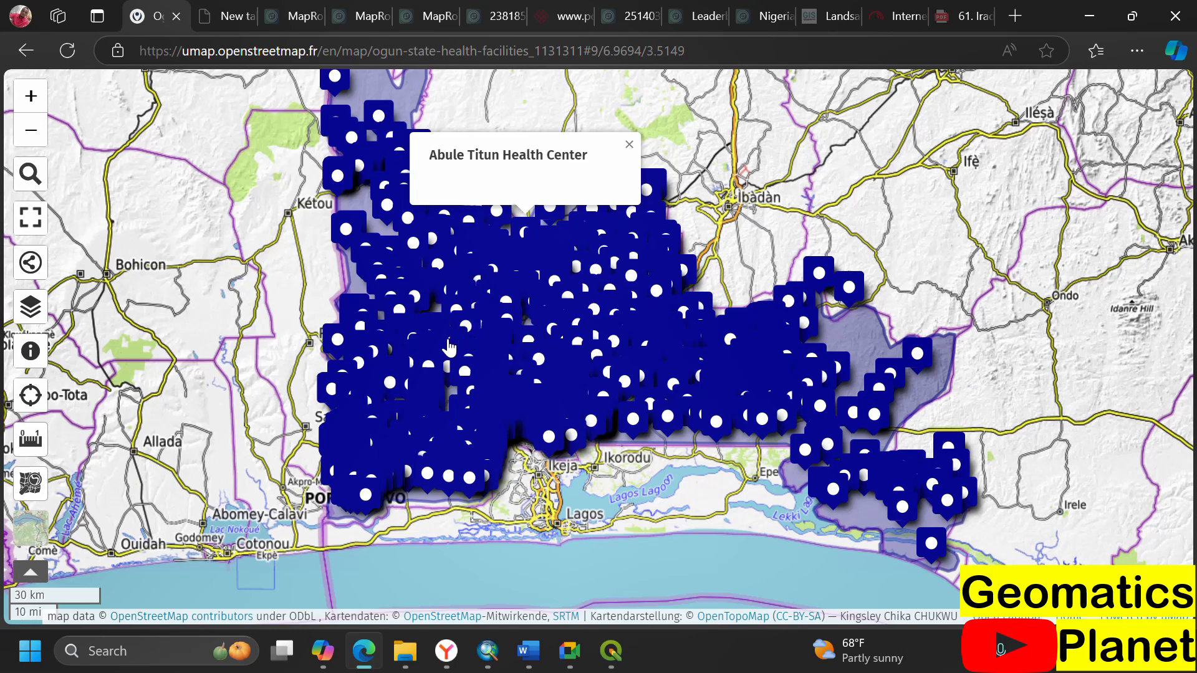
- Zoom into the public facilities map, reload the page, then zoom back out
{"action": "scroll", "coordinate": [438, 408], "scroll_direction": "up", "scroll_amount": 1}
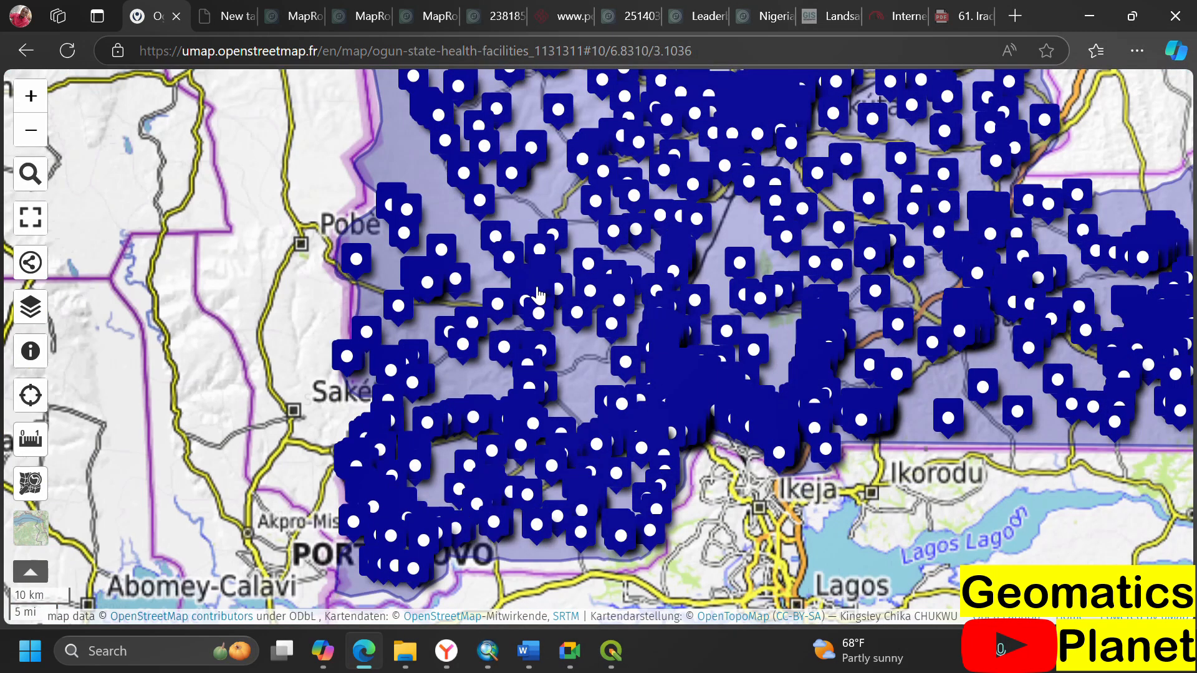
{"action": "scroll", "coordinate": [530, 304], "scroll_direction": "up", "scroll_amount": 2}
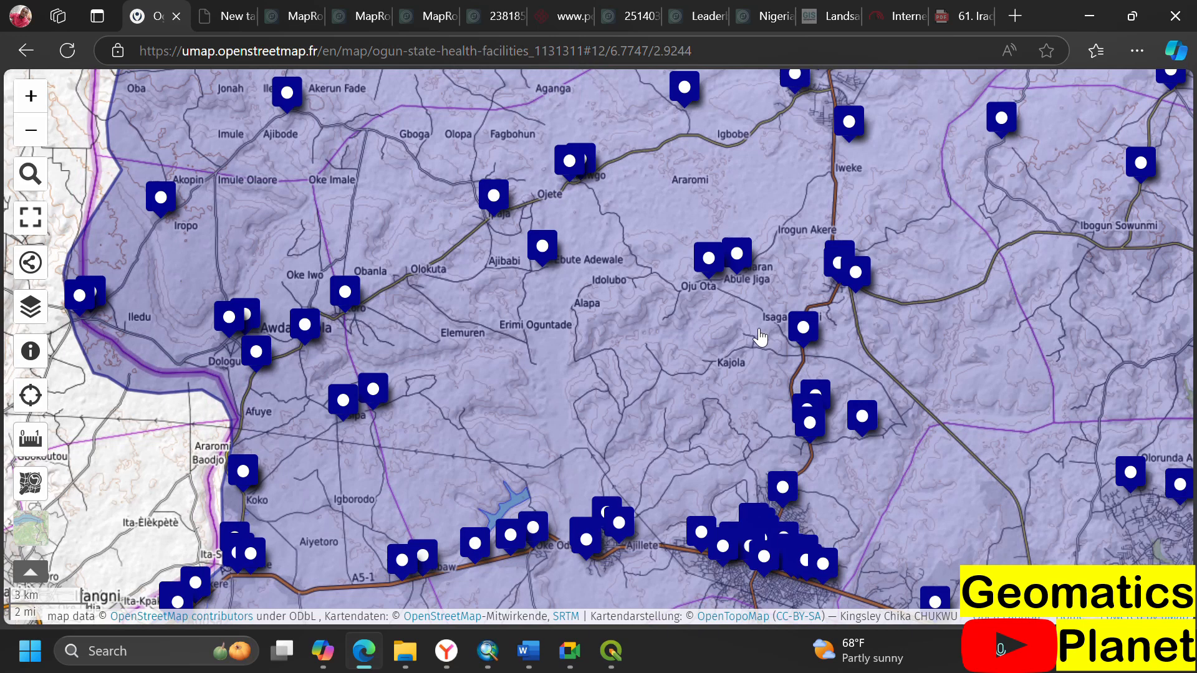
{"action": "scroll", "coordinate": [760, 337], "scroll_direction": "up", "scroll_amount": 1}
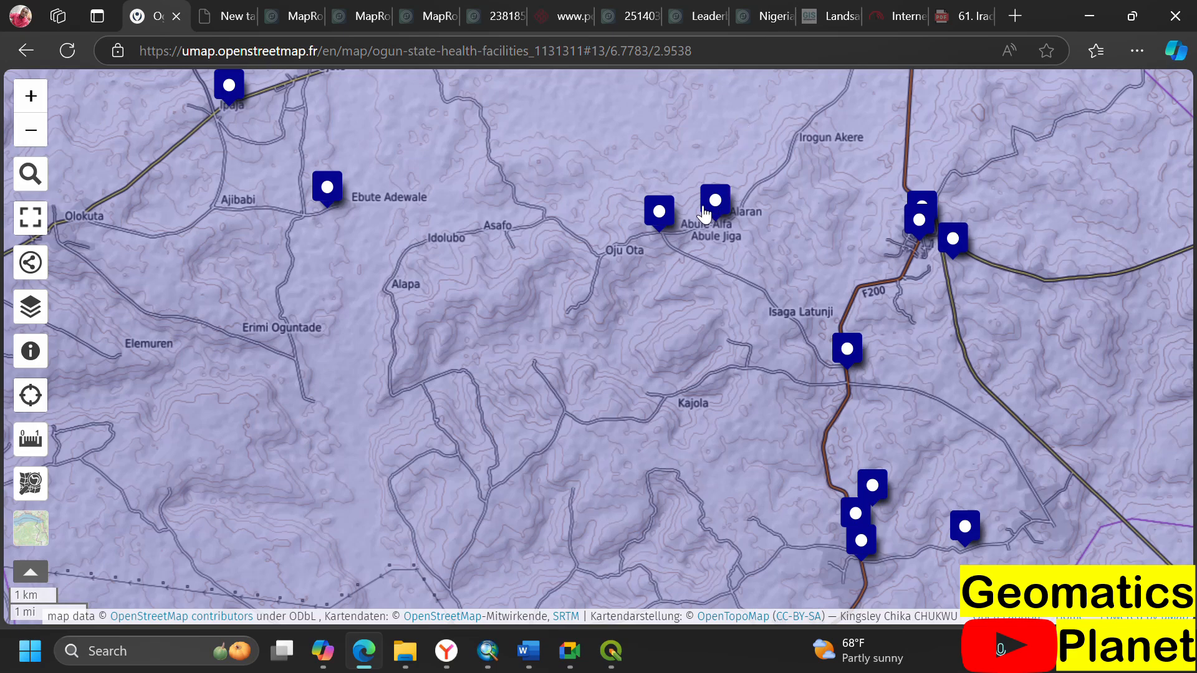
{"action": "left_click", "coordinate": [67, 51]}
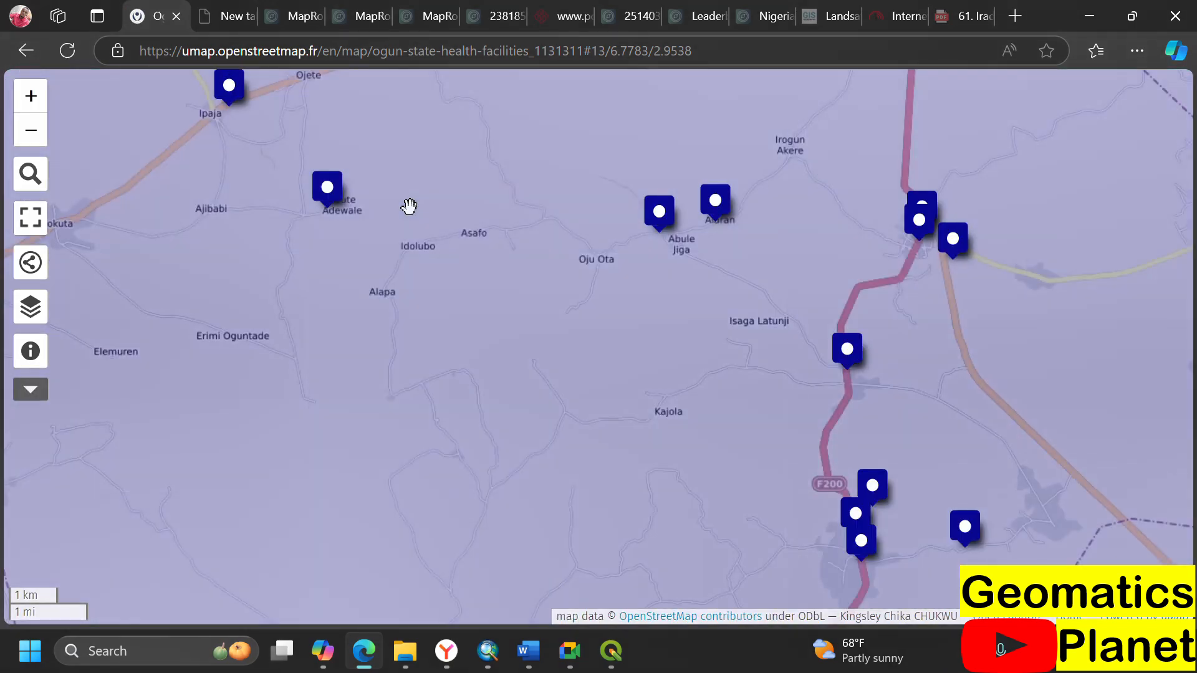
{"action": "scroll", "coordinate": [410, 214], "scroll_direction": "down", "scroll_amount": 1}
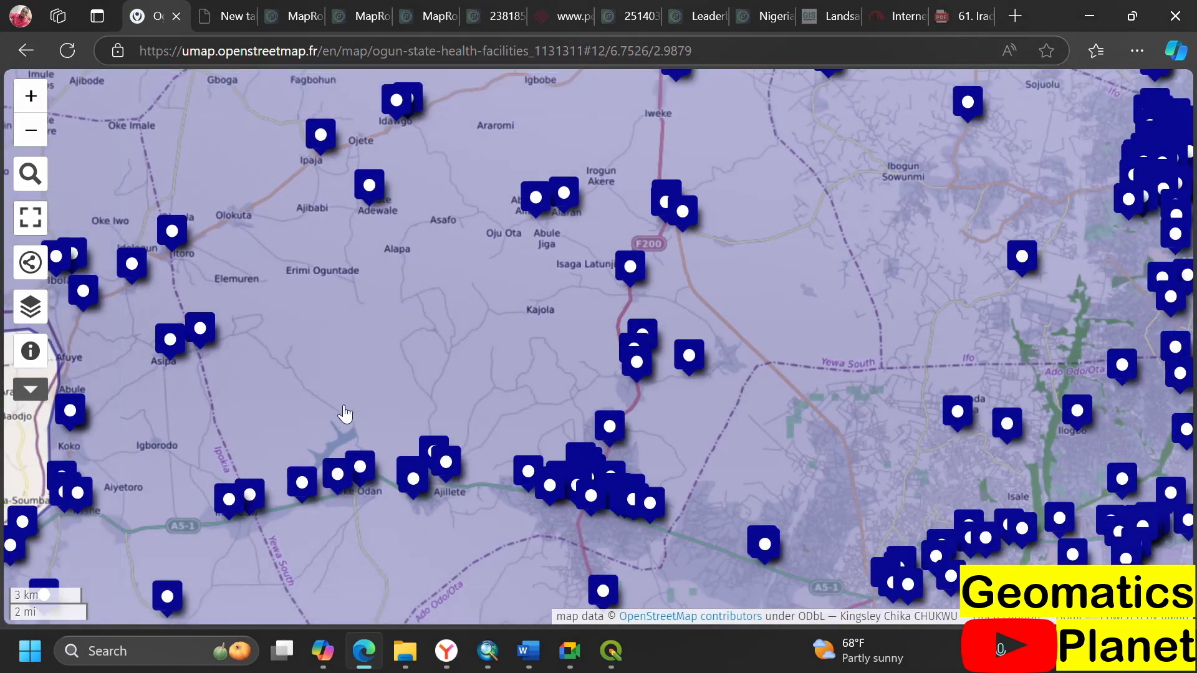
- View popups for facilities near Ajillete, Royal Medical Center, Ilobi and Irogun Health Center
{"action": "left_click", "coordinate": [437, 447]}
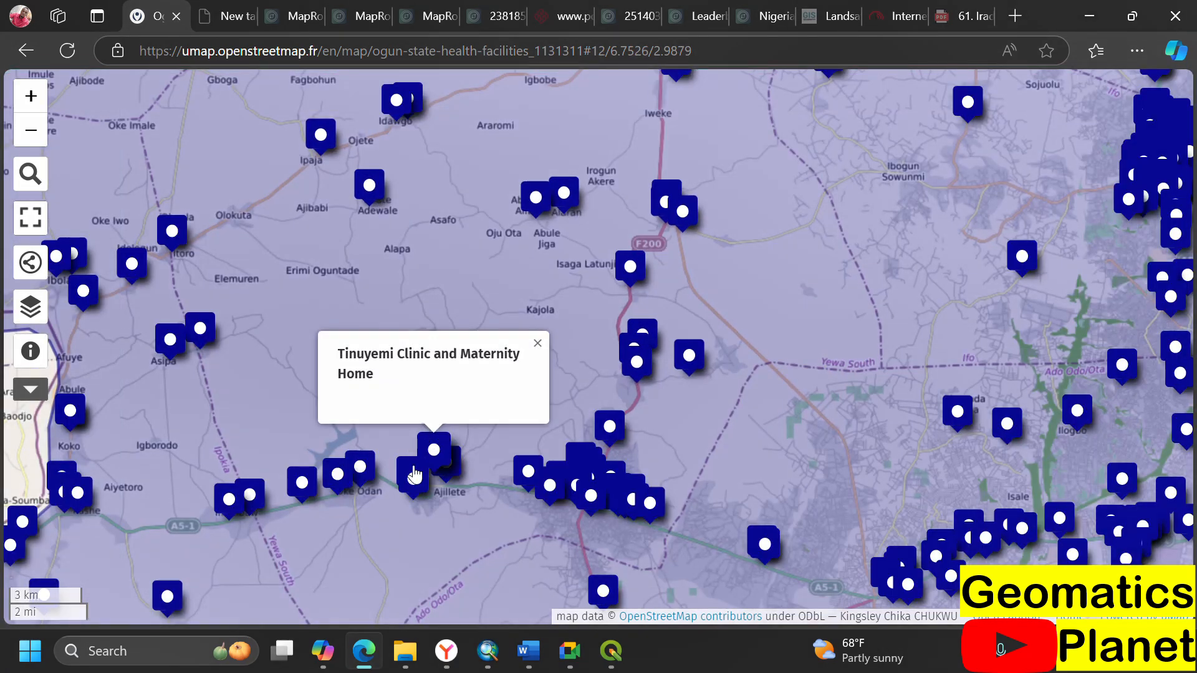
{"action": "left_click", "coordinate": [414, 475]}
{"action": "left_click", "coordinate": [614, 494]}
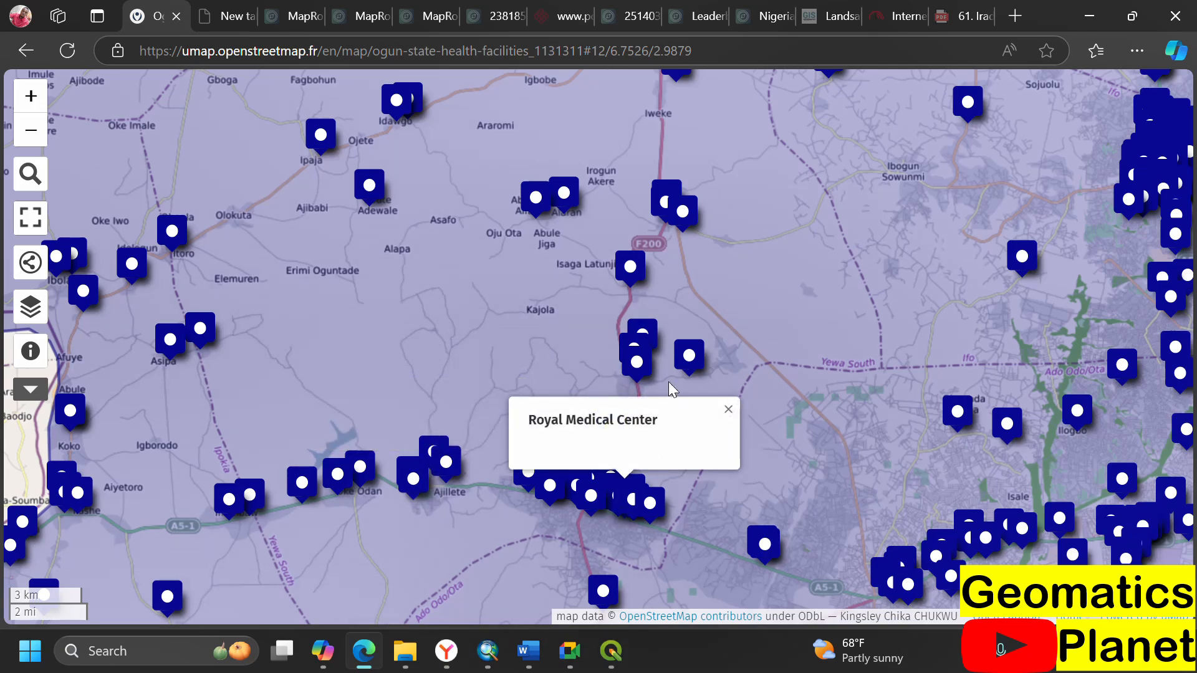
{"action": "left_click", "coordinate": [633, 356]}
{"action": "left_click", "coordinate": [565, 195]}
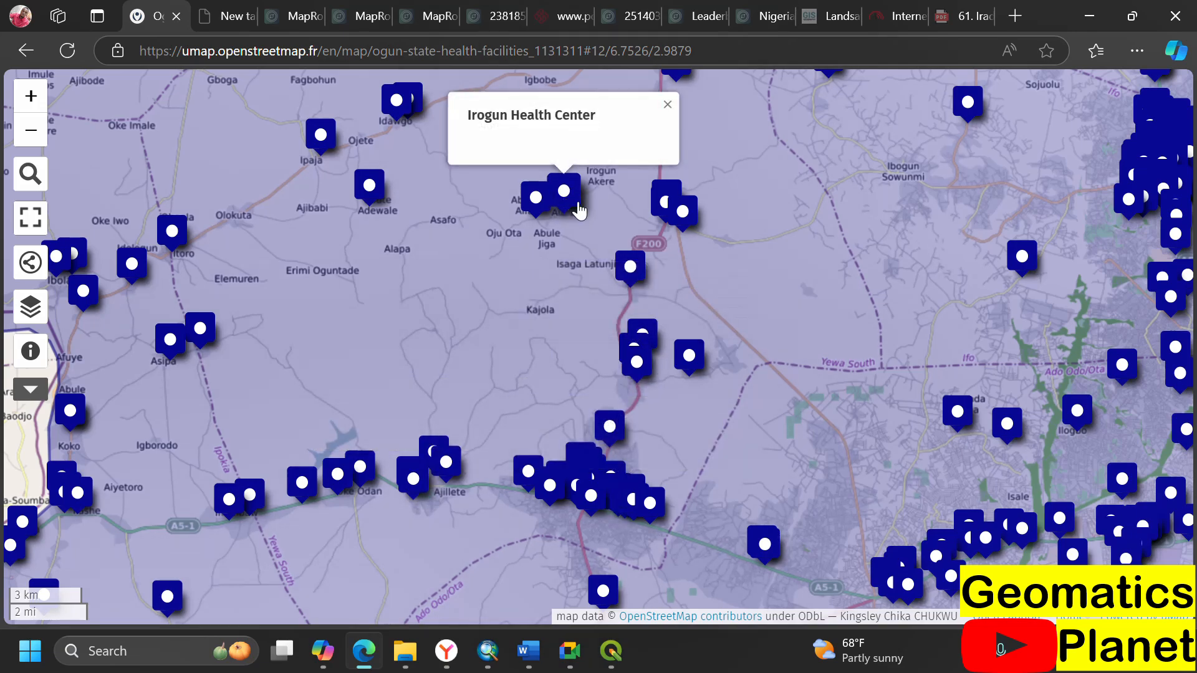
- Pan toward the Onigambari Reserve, view the Alapako Health Center popup, then return to the editor browser
{"action": "scroll", "coordinate": [579, 211], "scroll_direction": "down", "scroll_amount": 2}
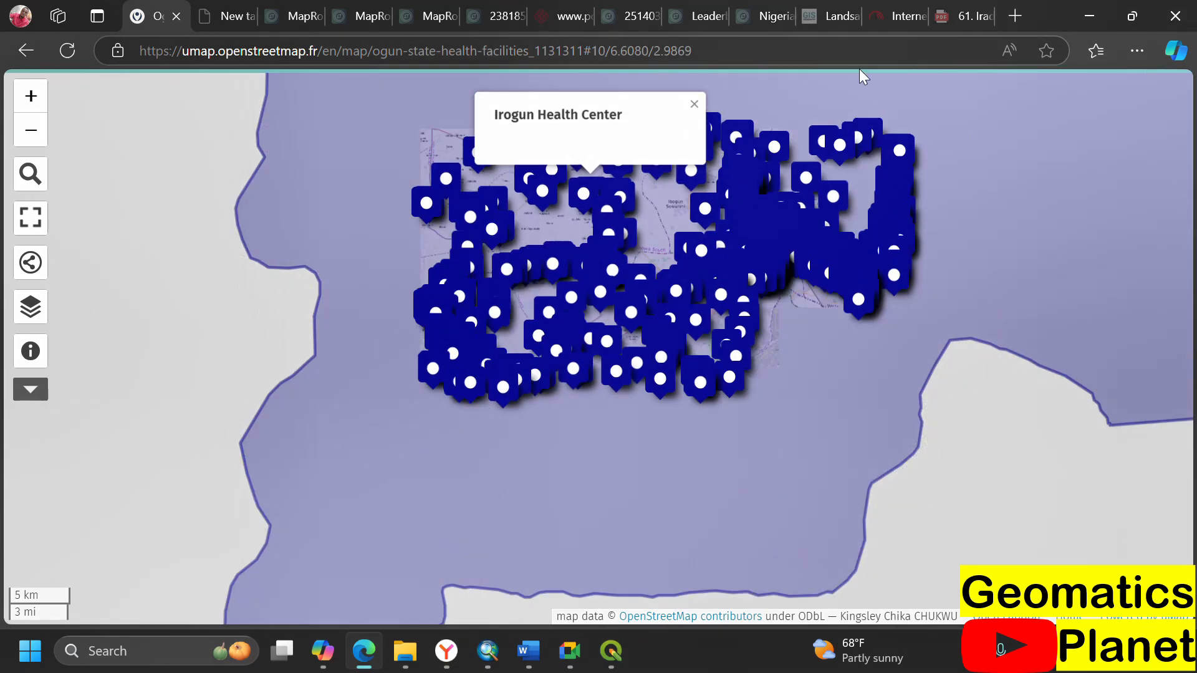
{"action": "scroll", "coordinate": [739, 406], "scroll_direction": "down", "scroll_amount": 1}
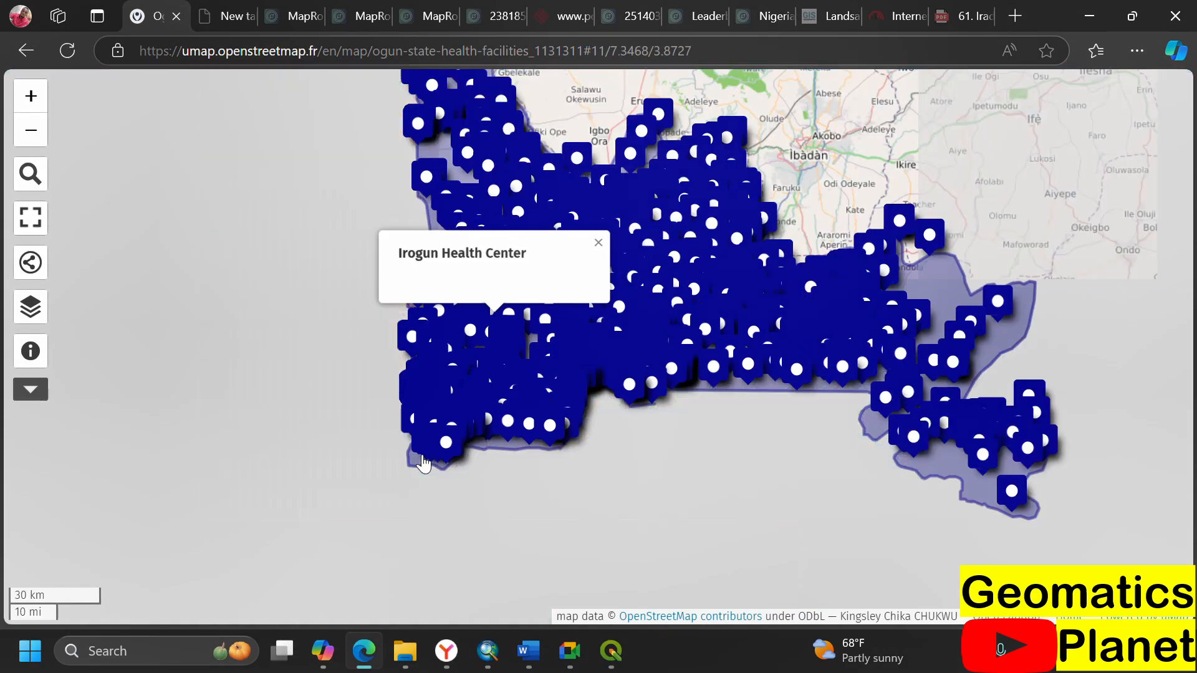
{"action": "scroll", "coordinate": [424, 463], "scroll_direction": "up", "scroll_amount": 3}
{"action": "scroll", "coordinate": [575, 326], "scroll_direction": "down", "scroll_amount": 1}
{"action": "left_click_drag", "start_coordinate": [428, 508], "coordinate": [711, 178]}
{"action": "left_click_drag", "start_coordinate": [774, 521], "coordinate": [616, 293]}
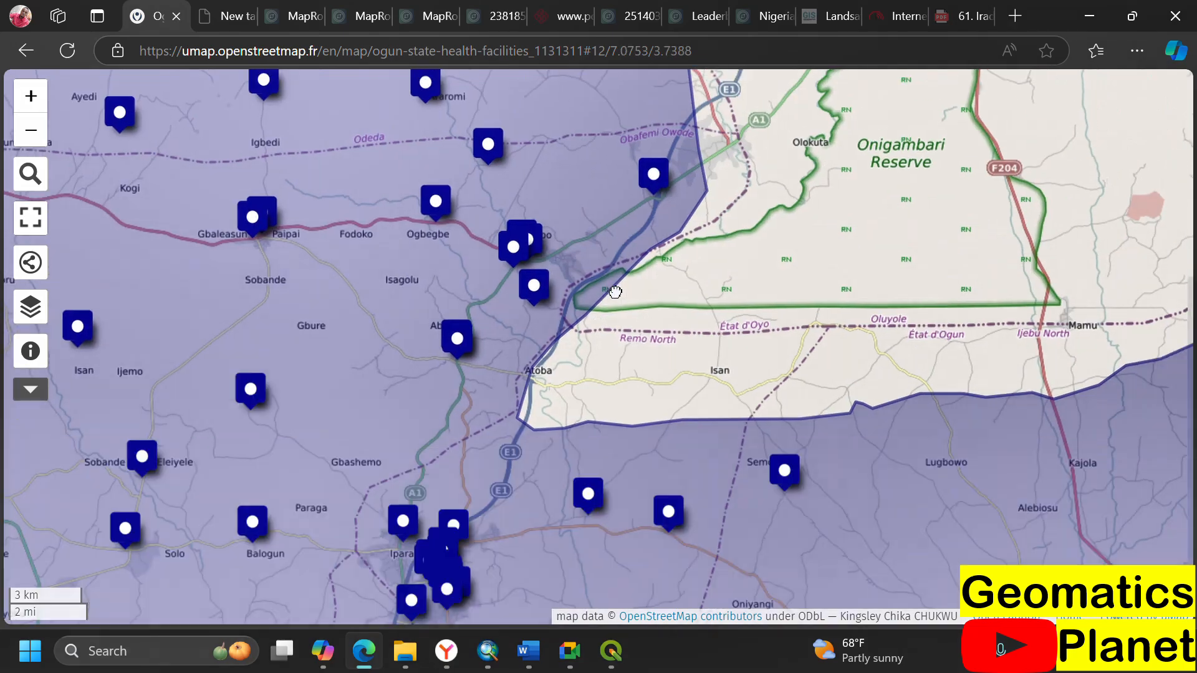
{"action": "scroll", "coordinate": [616, 293], "scroll_direction": "down", "scroll_amount": 1}
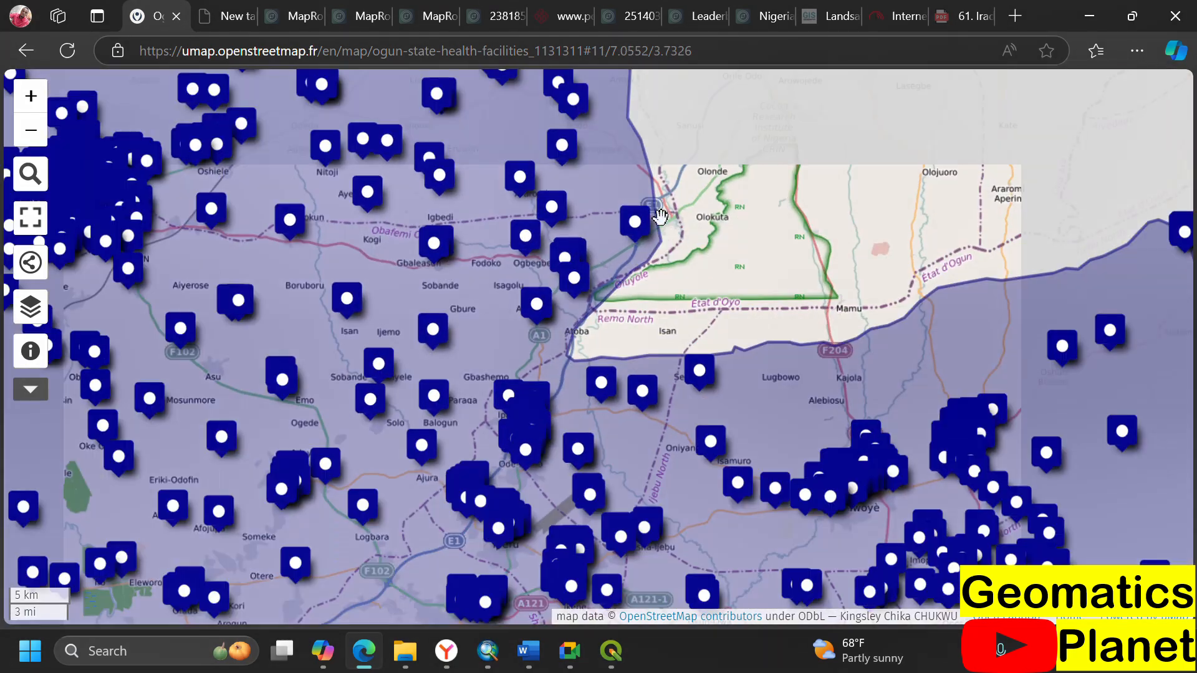
{"action": "scroll", "coordinate": [660, 217], "scroll_direction": "up", "scroll_amount": 2}
{"action": "left_click", "coordinate": [565, 272]}
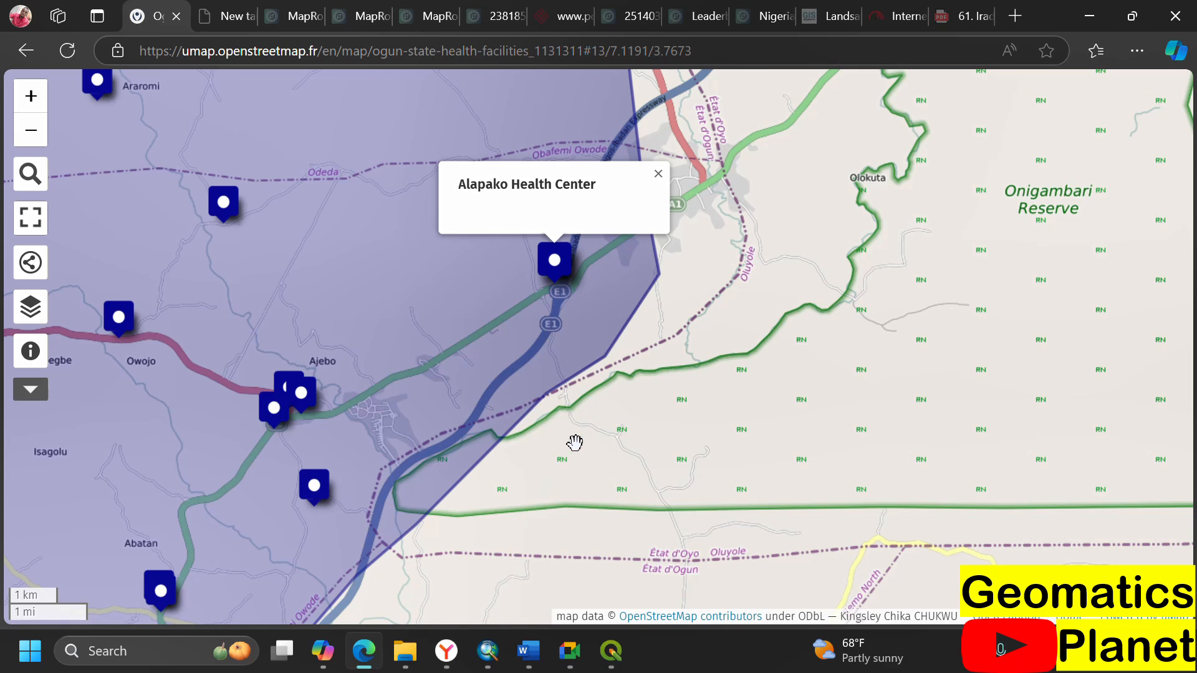
{"action": "left_click", "coordinate": [447, 651]}
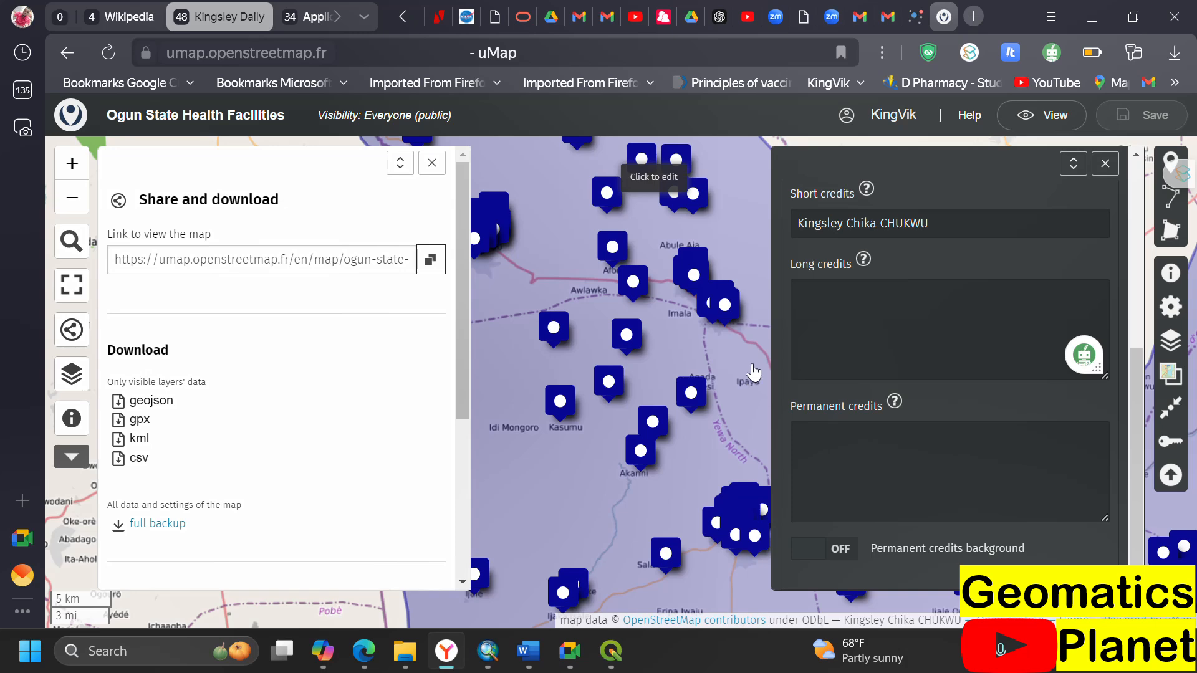
- Close the Share and download and credits panels, then zoom out to the whole state
{"action": "left_click", "coordinate": [432, 163]}
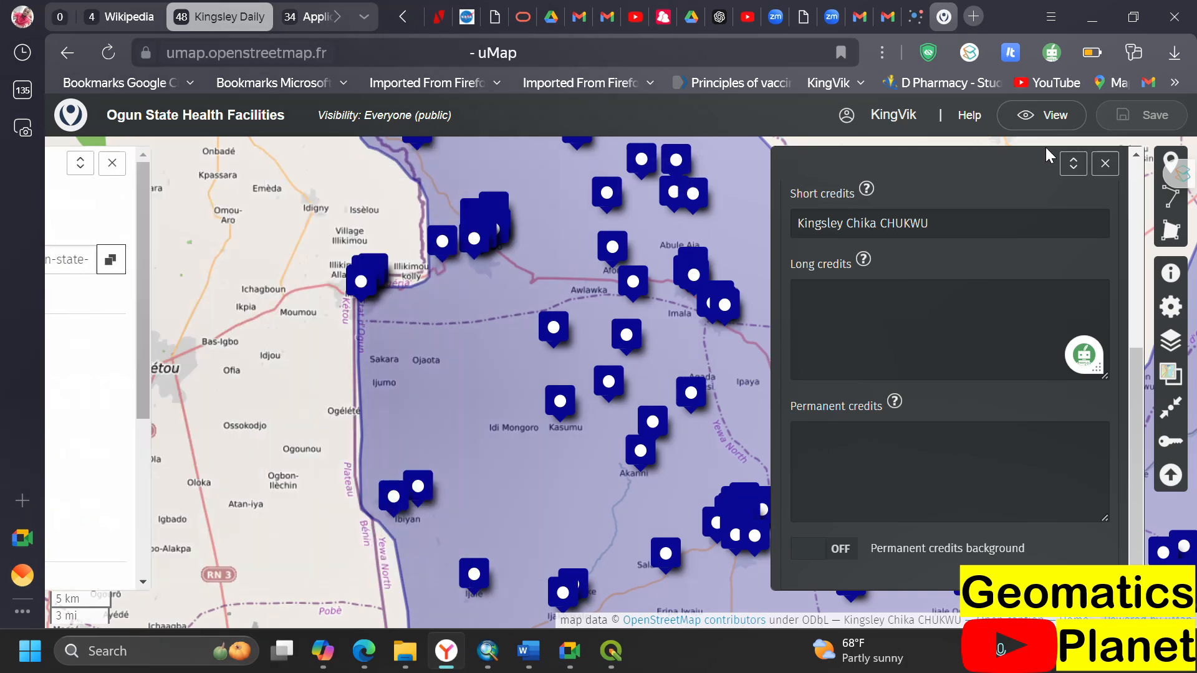
{"action": "left_click", "coordinate": [1106, 164]}
{"action": "scroll", "coordinate": [451, 386], "scroll_direction": "down", "scroll_amount": 1}
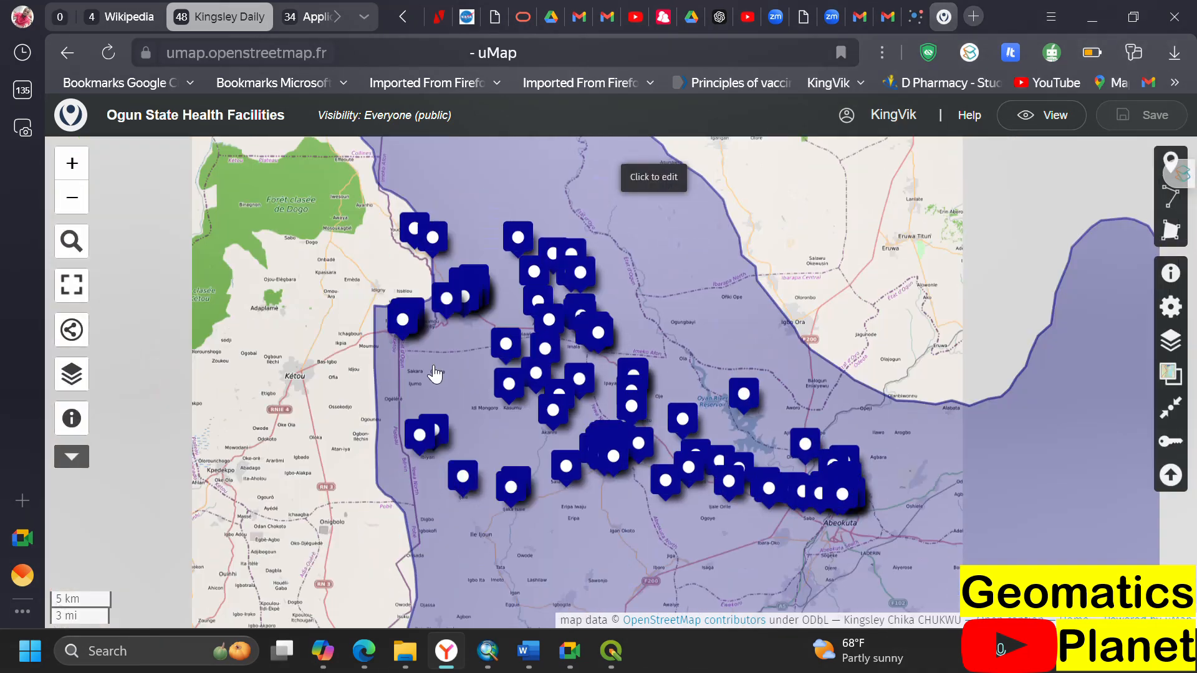
{"action": "scroll", "coordinate": [455, 332], "scroll_direction": "down", "scroll_amount": 1}
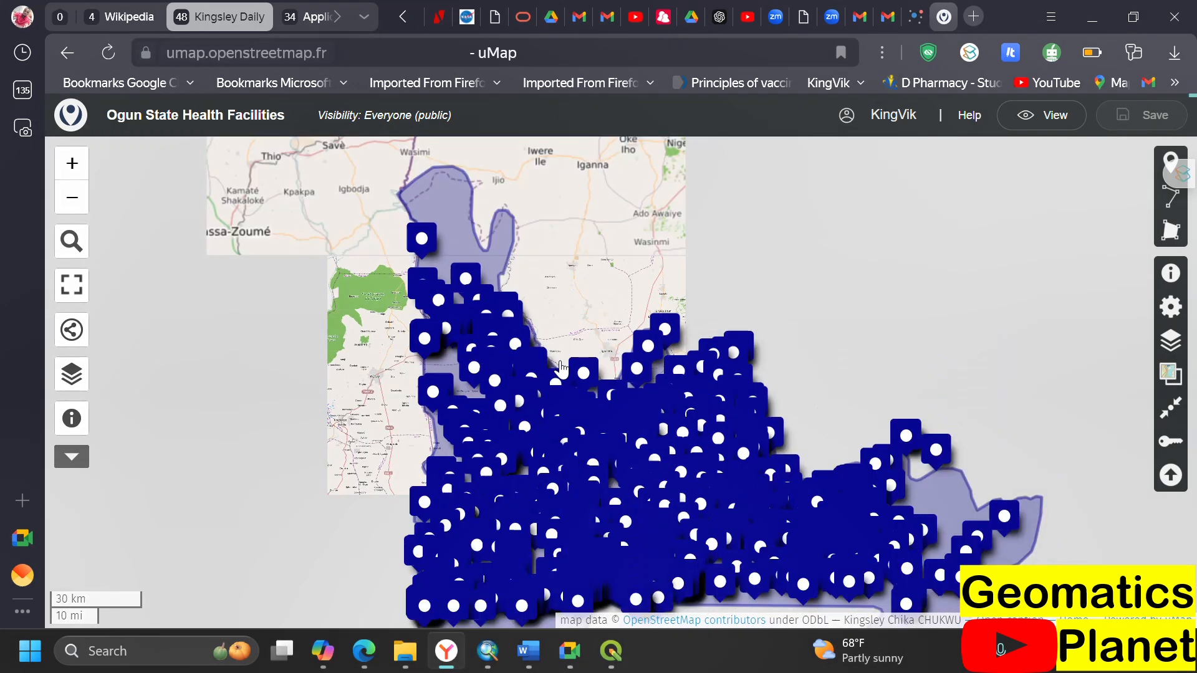
{"action": "scroll", "coordinate": [545, 222], "scroll_direction": "down", "scroll_amount": 1}
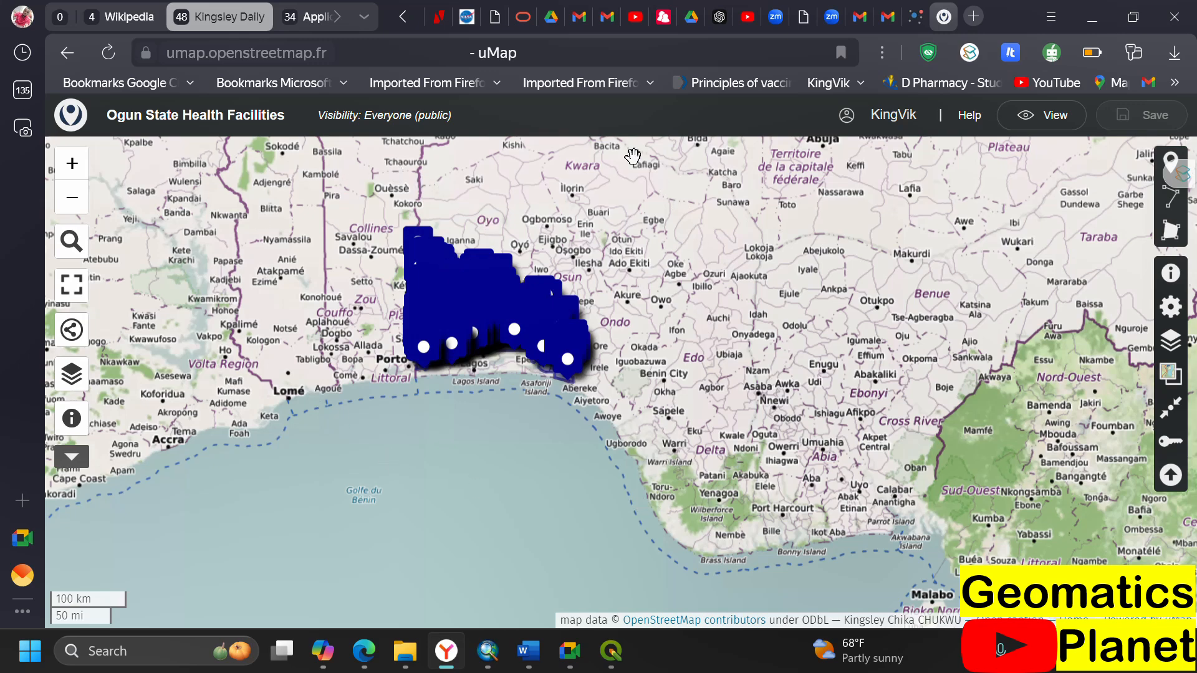
{"action": "scroll", "coordinate": [619, 157], "scroll_direction": "down", "scroll_amount": 3}
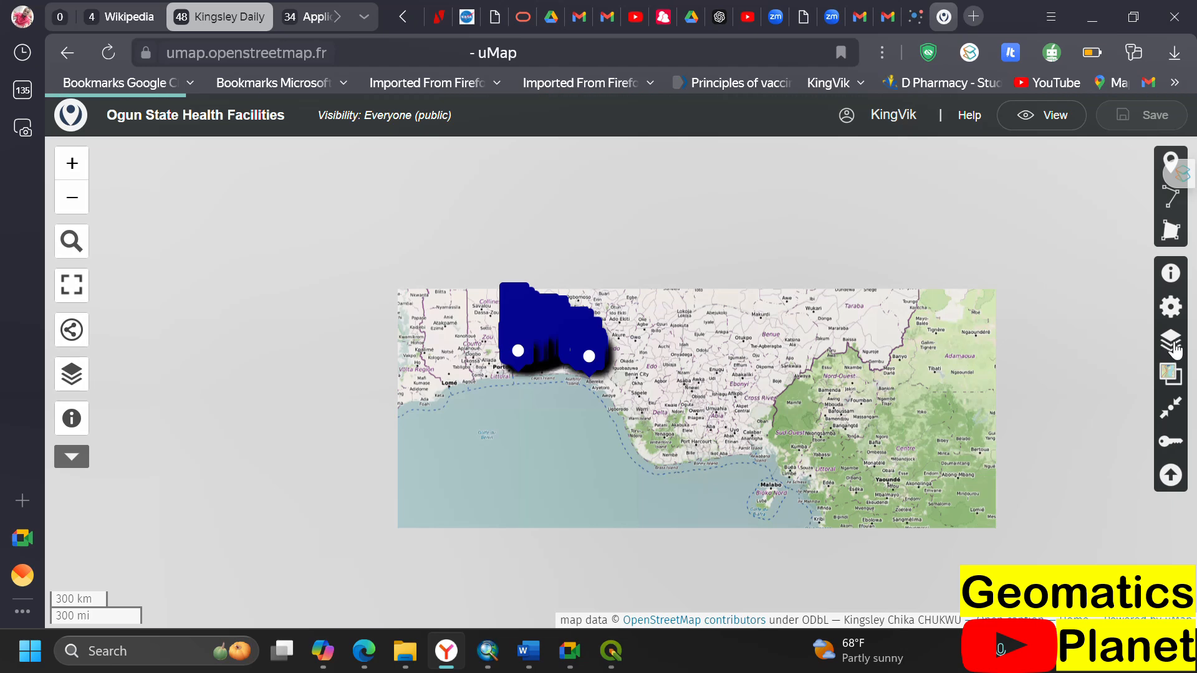
- In Manage layers, drag Ogun State Health Facilities above the Ogun State layer
{"action": "left_click", "coordinate": [1173, 343]}
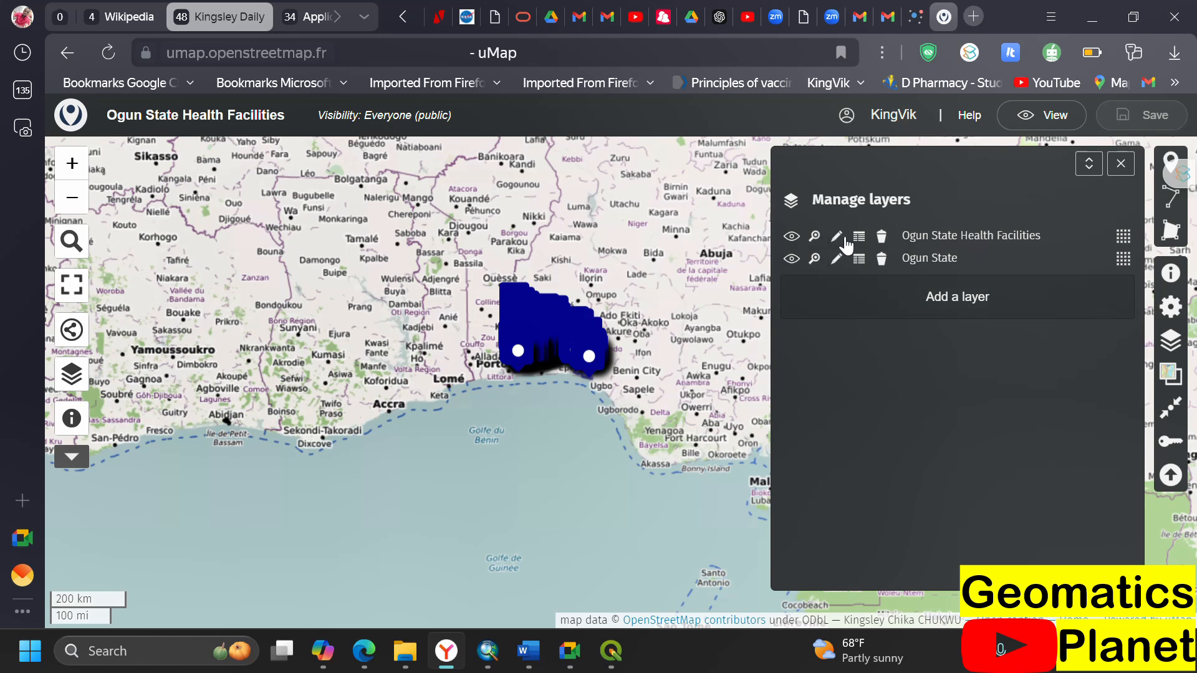
{"action": "mouse_move", "coordinate": [1124, 239]}
{"action": "left_mouse_down"}
{"action": "mouse_move", "coordinate": [1122, 269]}
{"action": "mouse_move", "coordinate": [1122, 235]}
{"action": "left_mouse_up"}
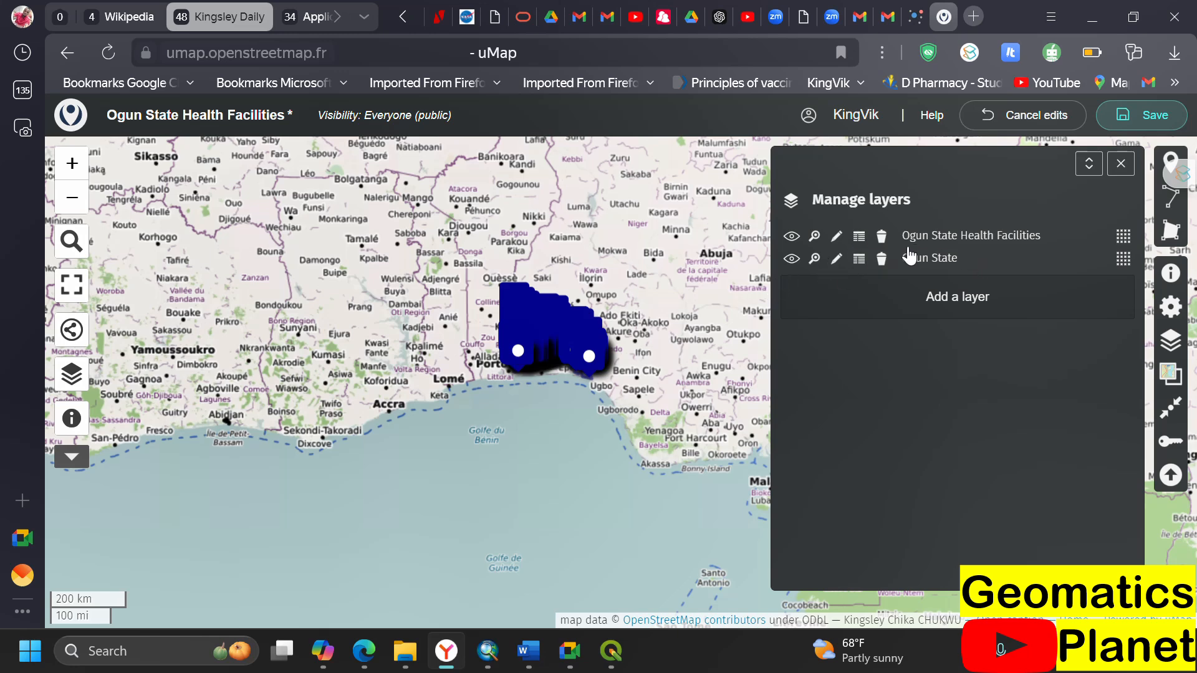
{"action": "left_click", "coordinate": [857, 237]}
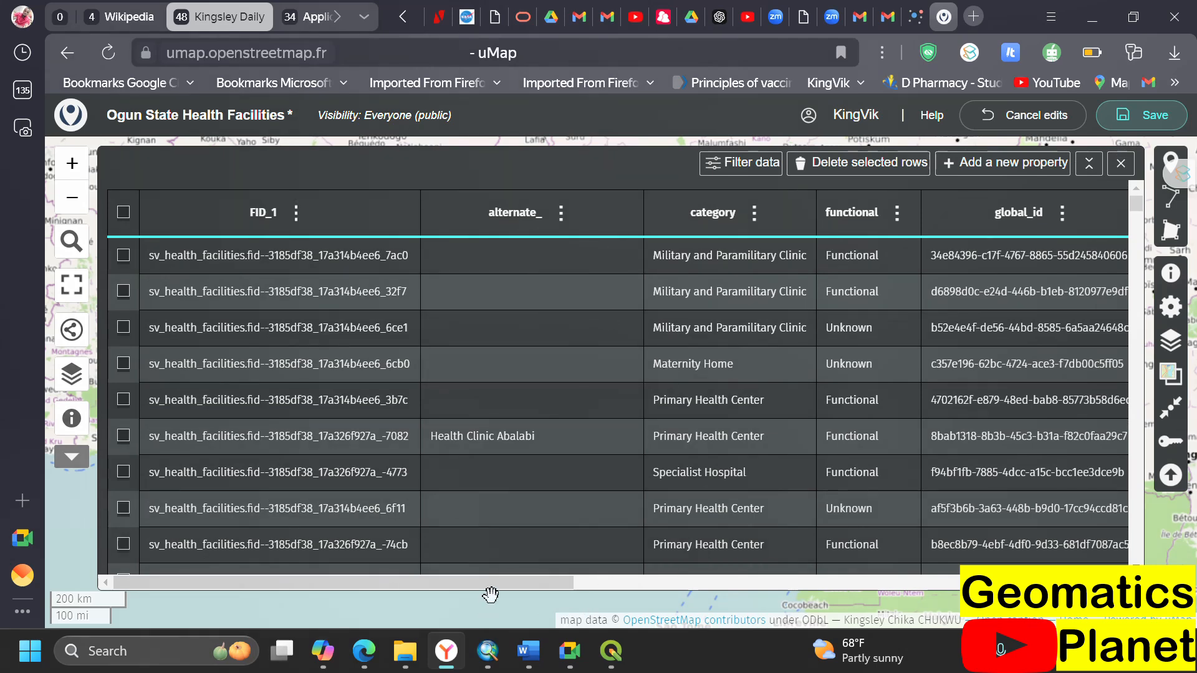
{"action": "left_click_drag", "start_coordinate": [511, 581], "coordinate": [1095, 569]}
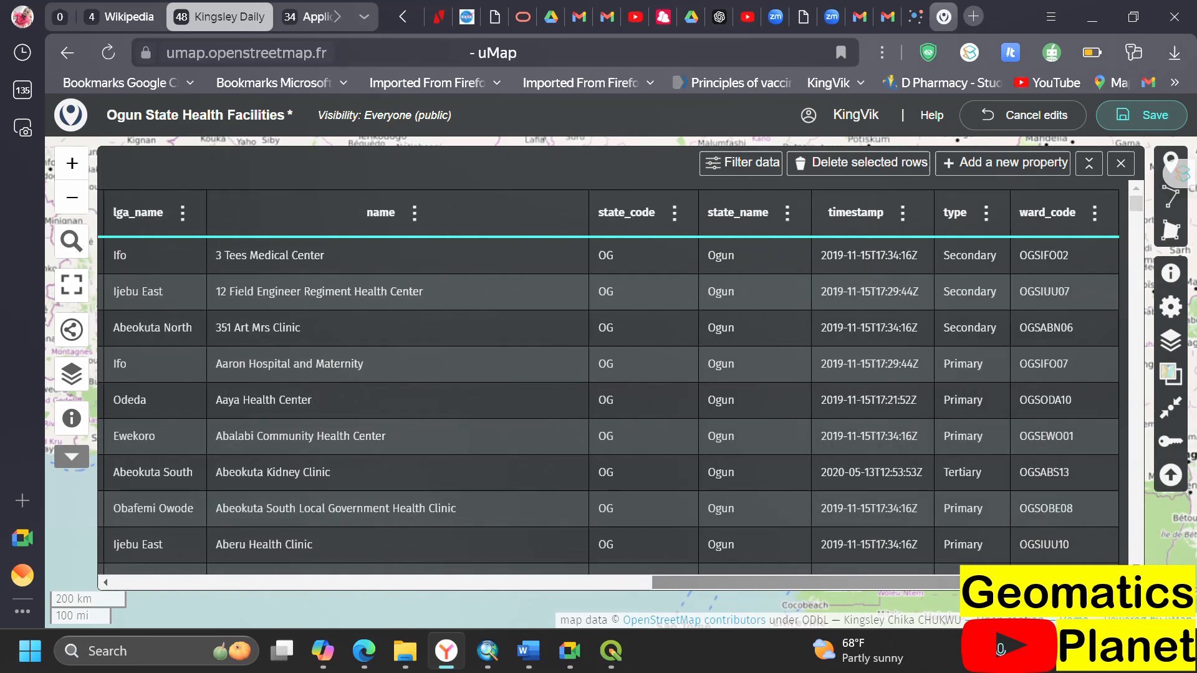
{"action": "left_click_drag", "start_coordinate": [1039, 583], "coordinate": [459, 571]}
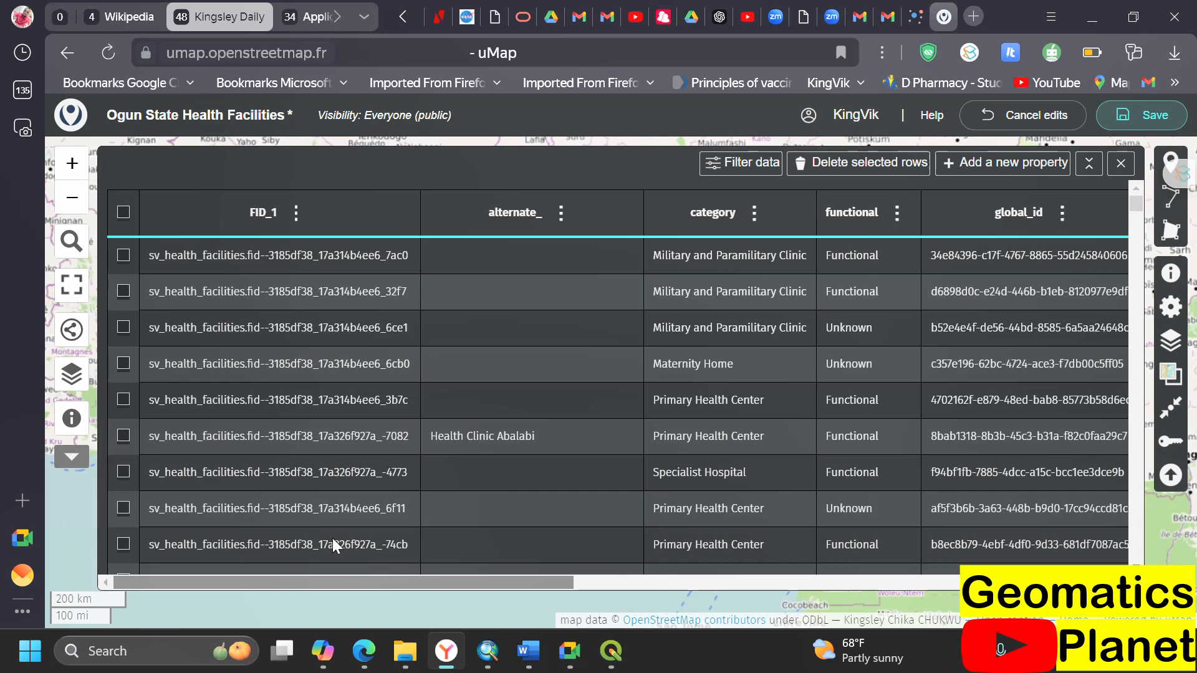
{"action": "scroll", "coordinate": [882, 538], "scroll_direction": "right", "scroll_amount": 15}
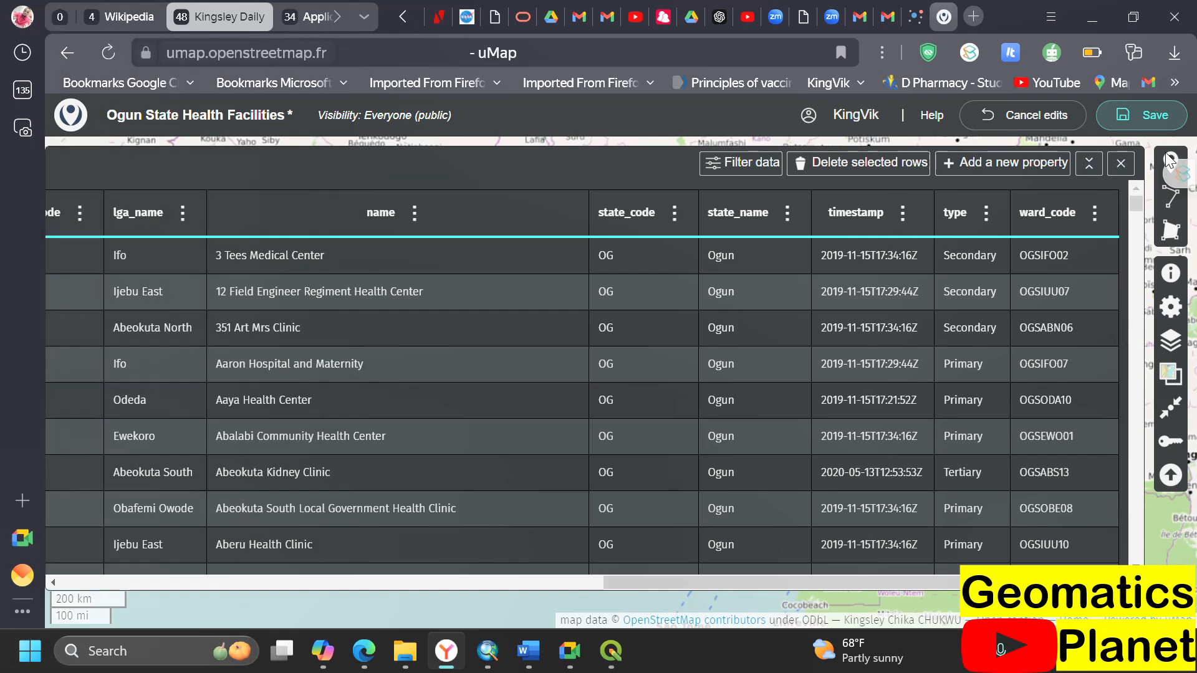
{"action": "left_click", "coordinate": [1122, 166]}
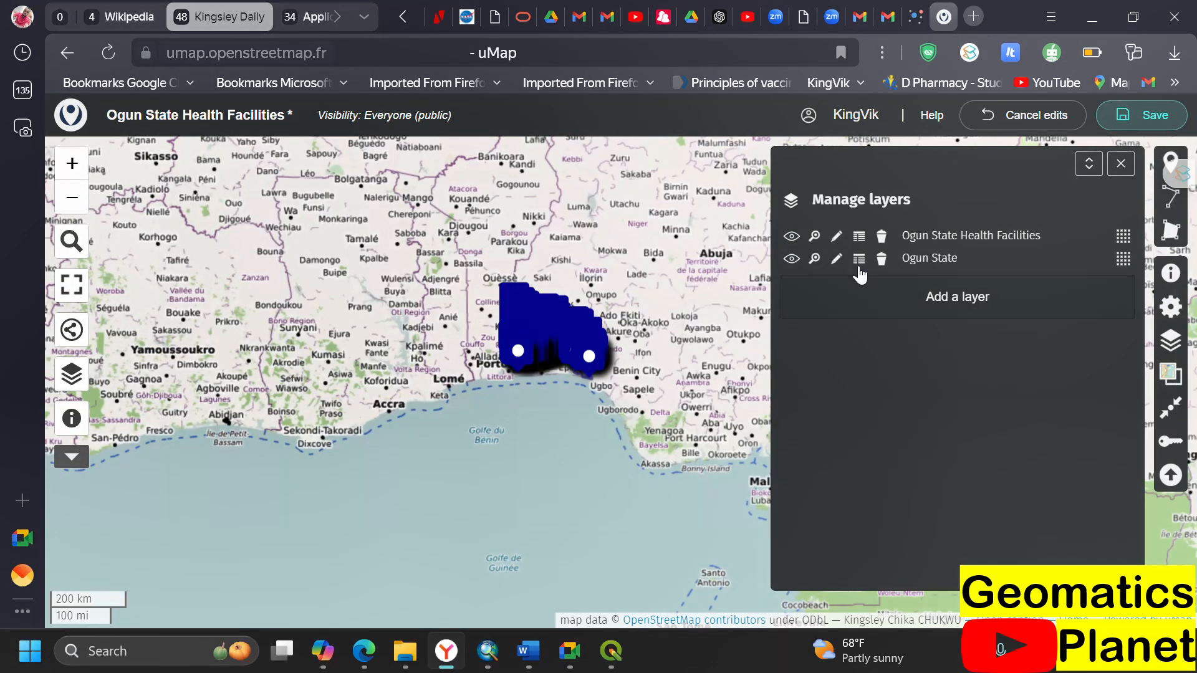
- Open the Ogun State Health Facilities layer settings and expand its Type of layer list, still Default
{"action": "left_click", "coordinate": [838, 240]}
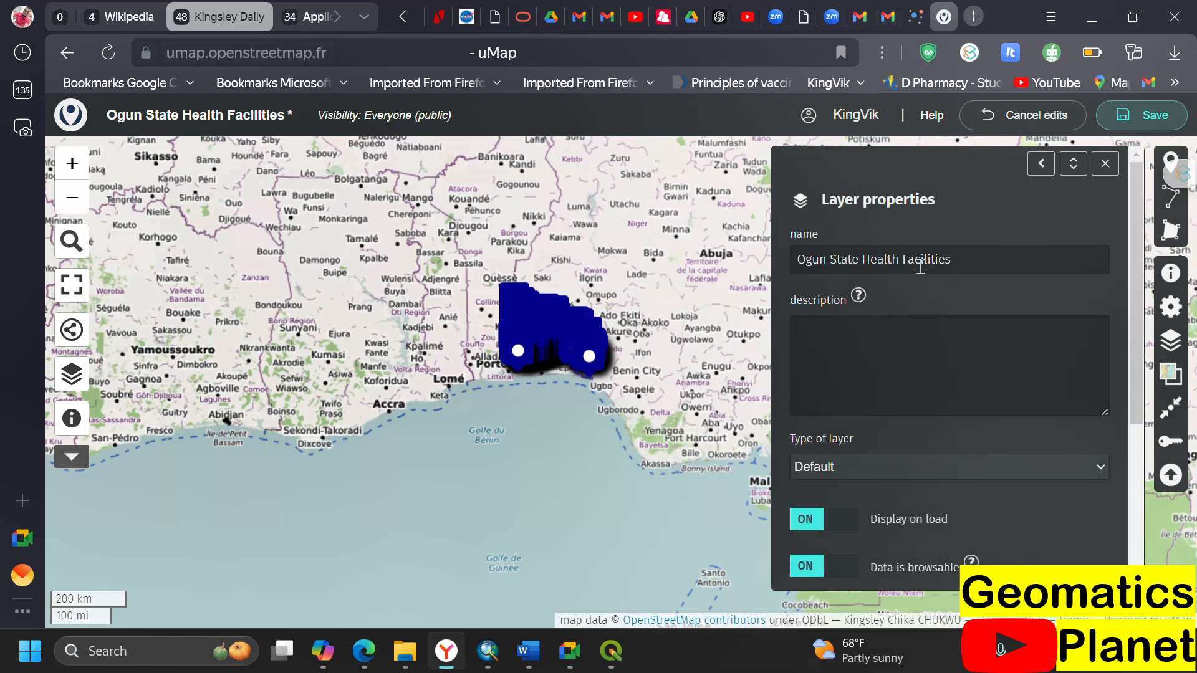
{"action": "scroll", "coordinate": [865, 374], "scroll_direction": "down", "scroll_amount": 3}
{"action": "left_click", "coordinate": [832, 275]}
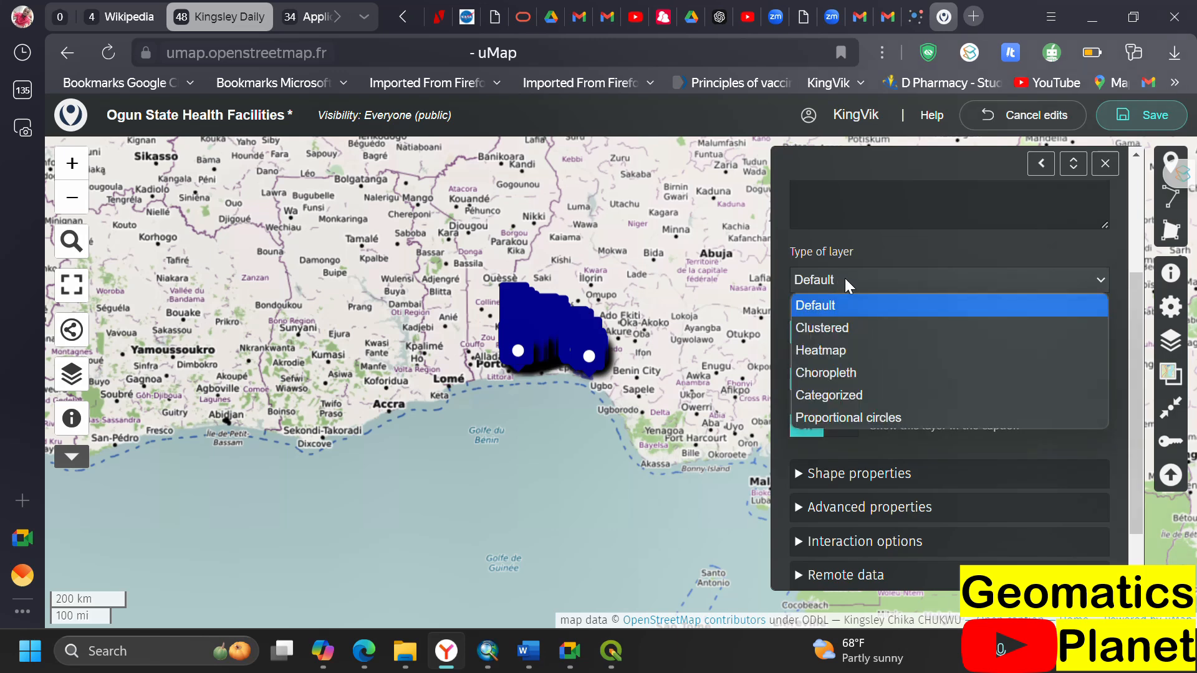
{"action": "left_click", "coordinate": [552, 353]}
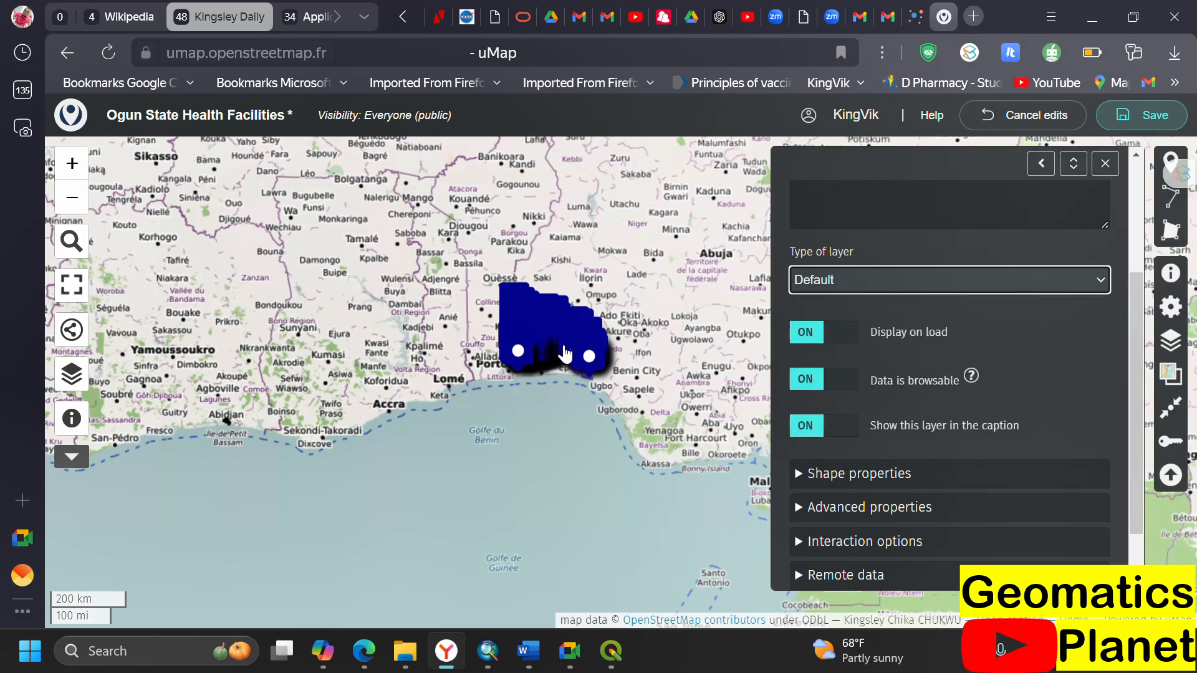
{"action": "scroll", "coordinate": [564, 353], "scroll_direction": "up", "scroll_amount": 2}
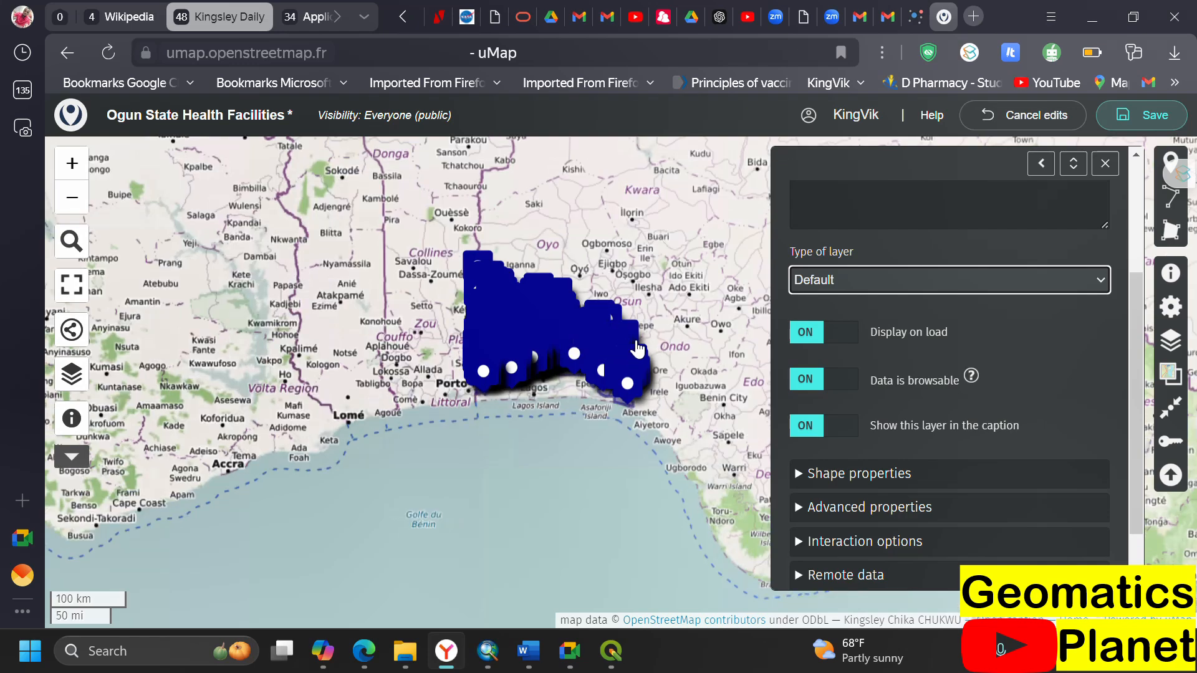
{"action": "scroll", "coordinate": [637, 349], "scroll_direction": "up", "scroll_amount": 3}
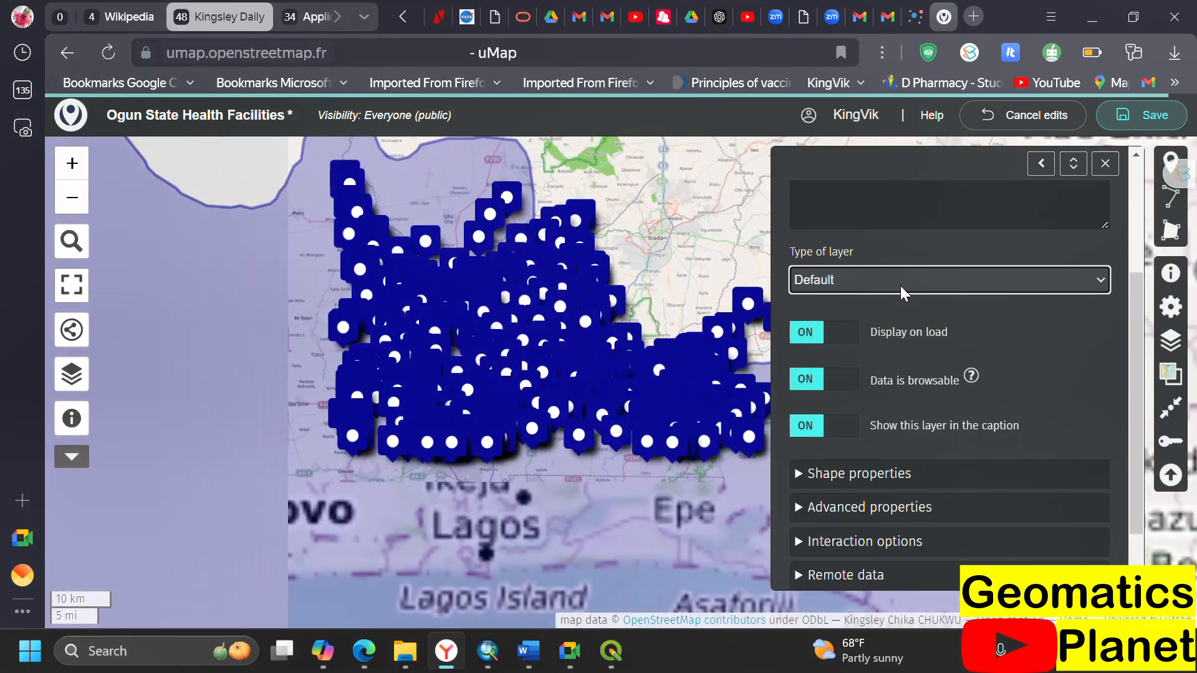
{"action": "left_click", "coordinate": [901, 286]}
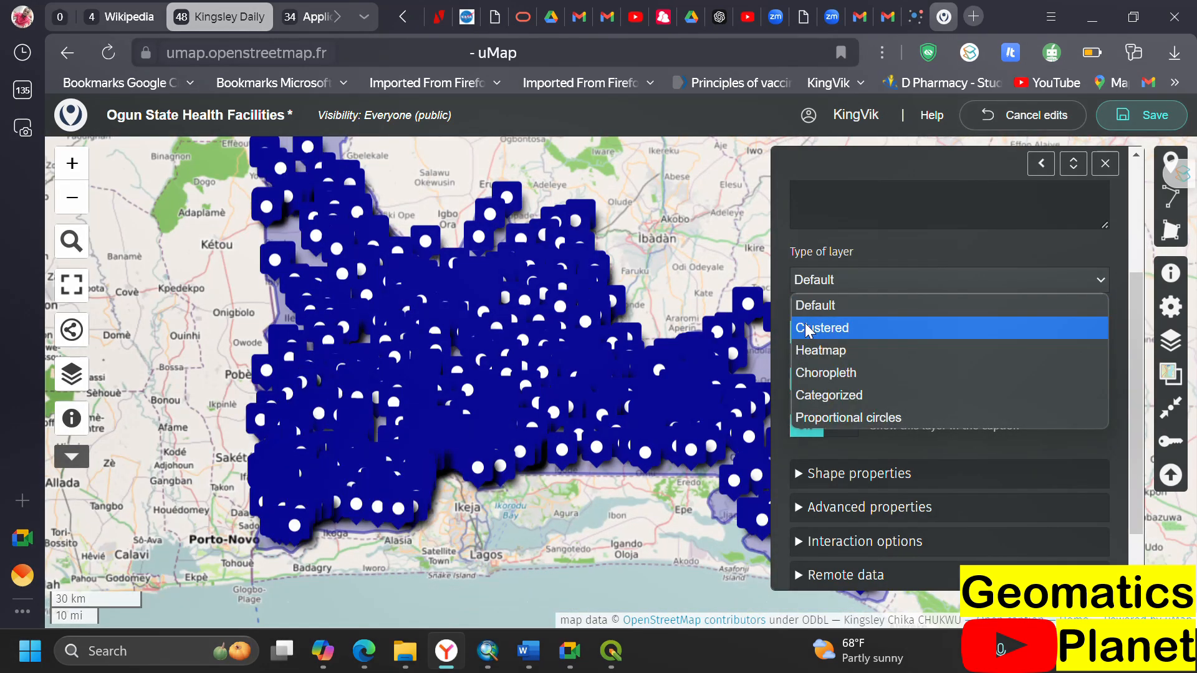
- Set the facilities layer to Clustered and zoom into the 280-facility cluster near Abeokuta
{"action": "left_click", "coordinate": [806, 330]}
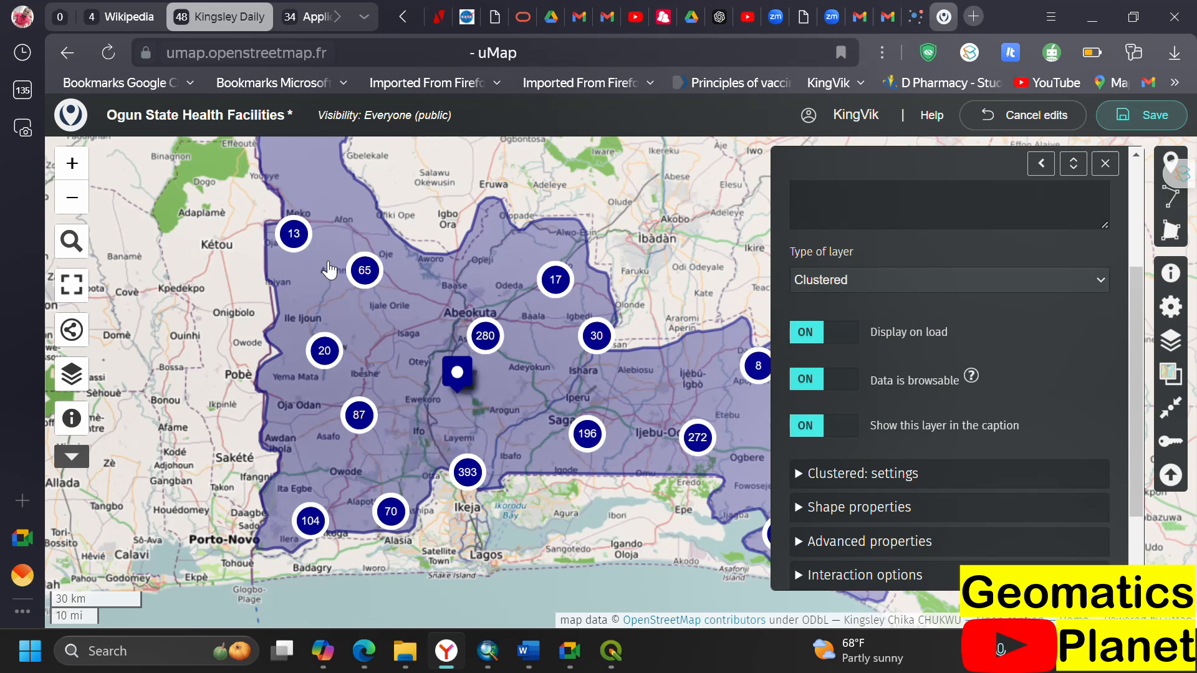
{"action": "left_click", "coordinate": [498, 350]}
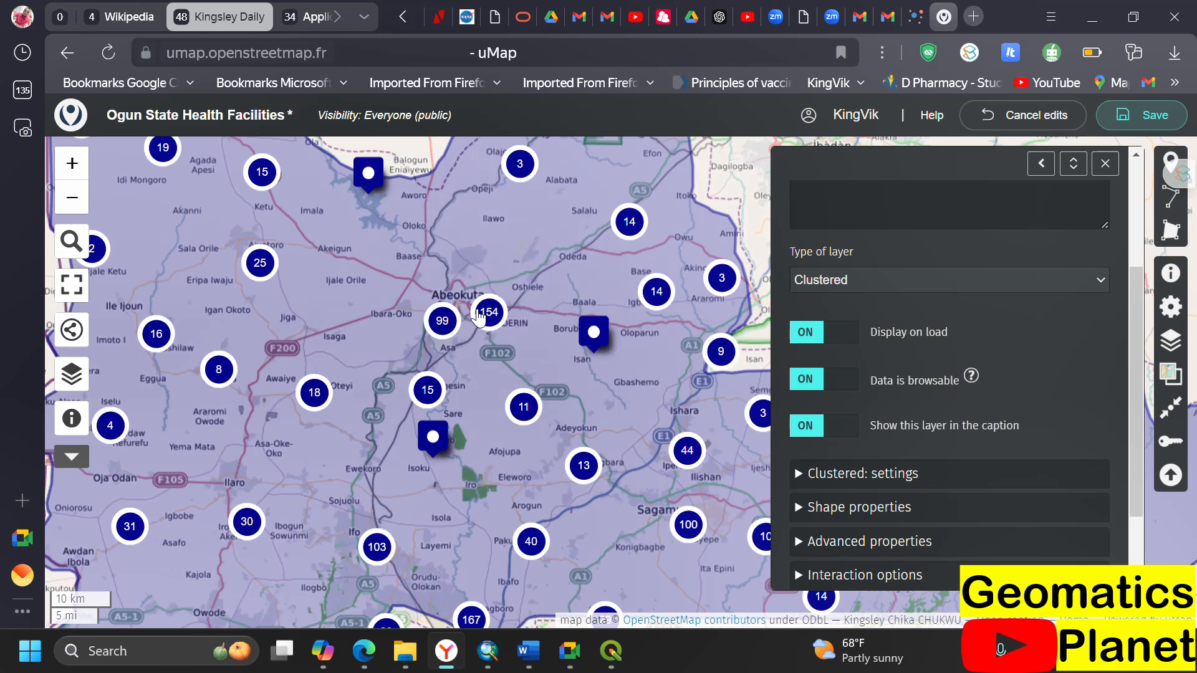
{"action": "scroll", "coordinate": [479, 316], "scroll_direction": "up", "scroll_amount": 1}
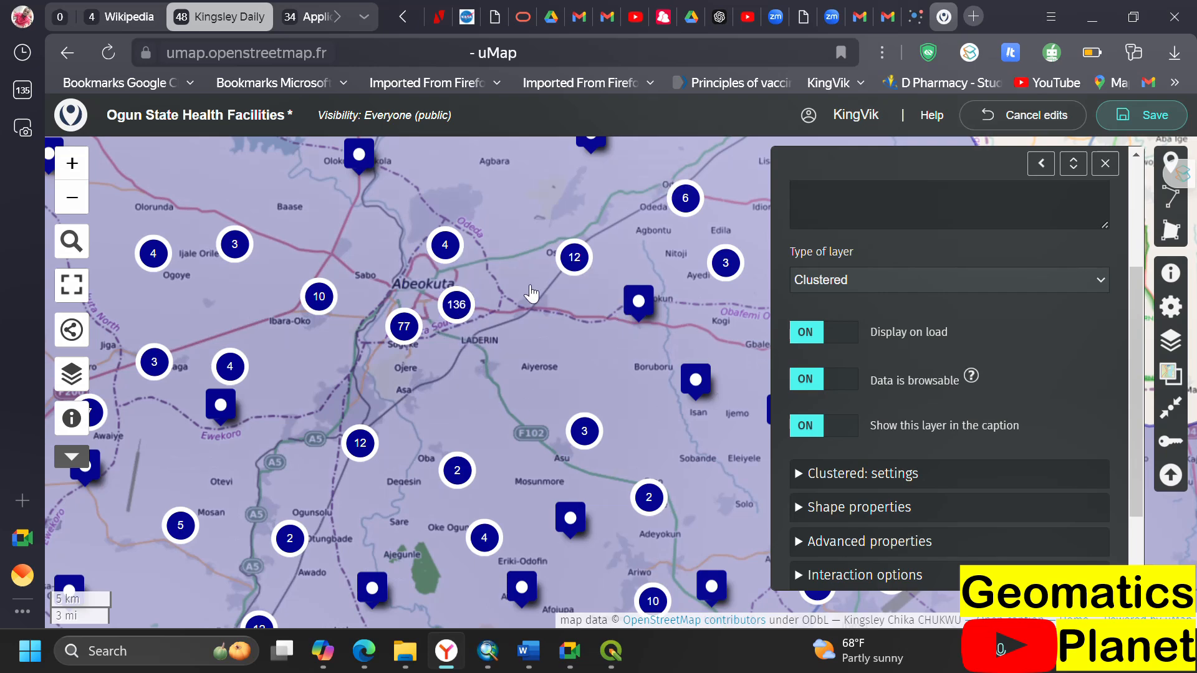
{"action": "scroll", "coordinate": [515, 382], "scroll_direction": "down", "scroll_amount": 1}
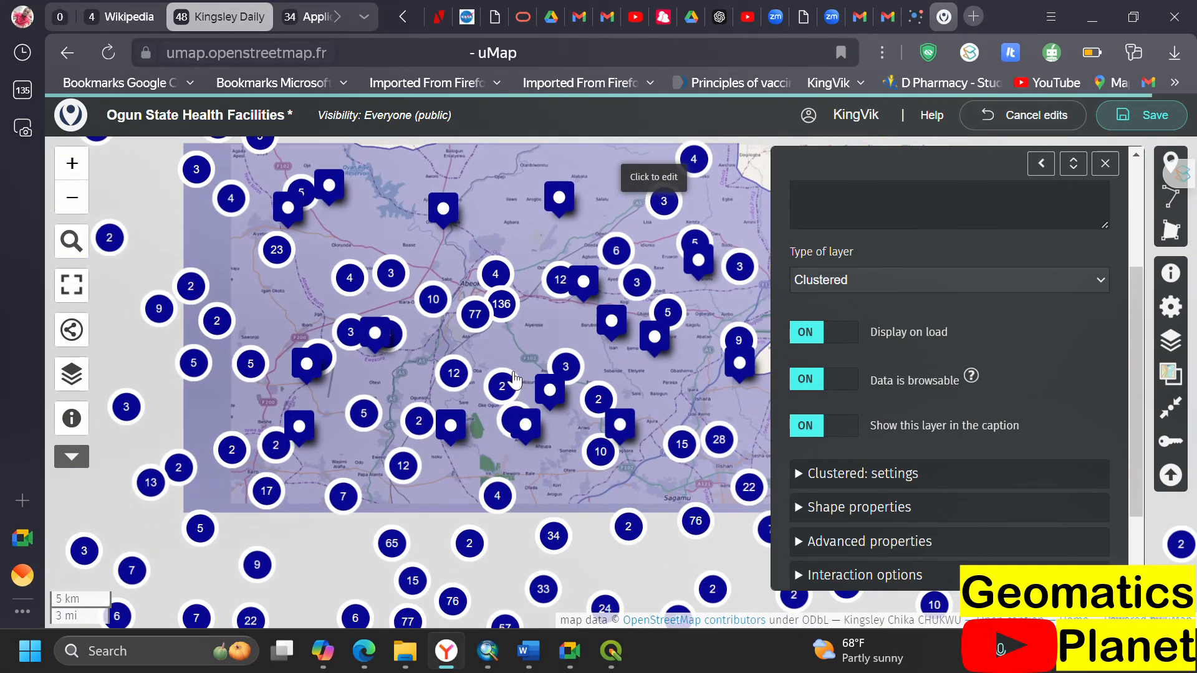
{"action": "scroll", "coordinate": [515, 381], "scroll_direction": "up", "scroll_amount": 1}
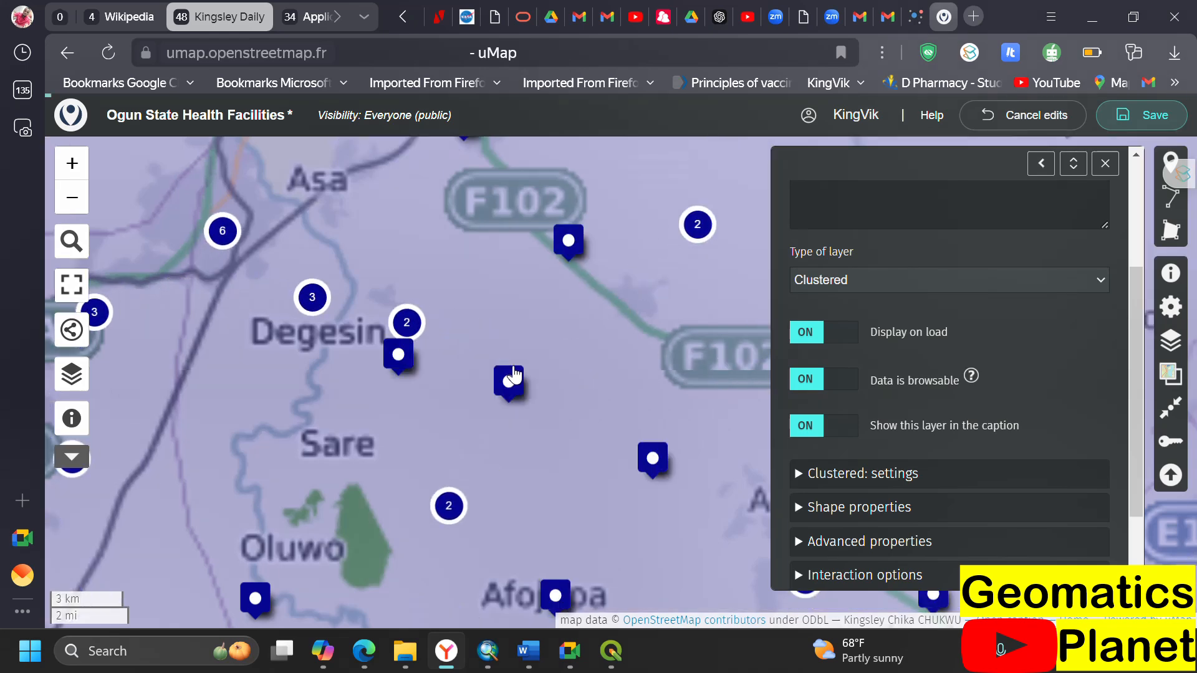
{"action": "scroll", "coordinate": [514, 373], "scroll_direction": "down", "scroll_amount": 2}
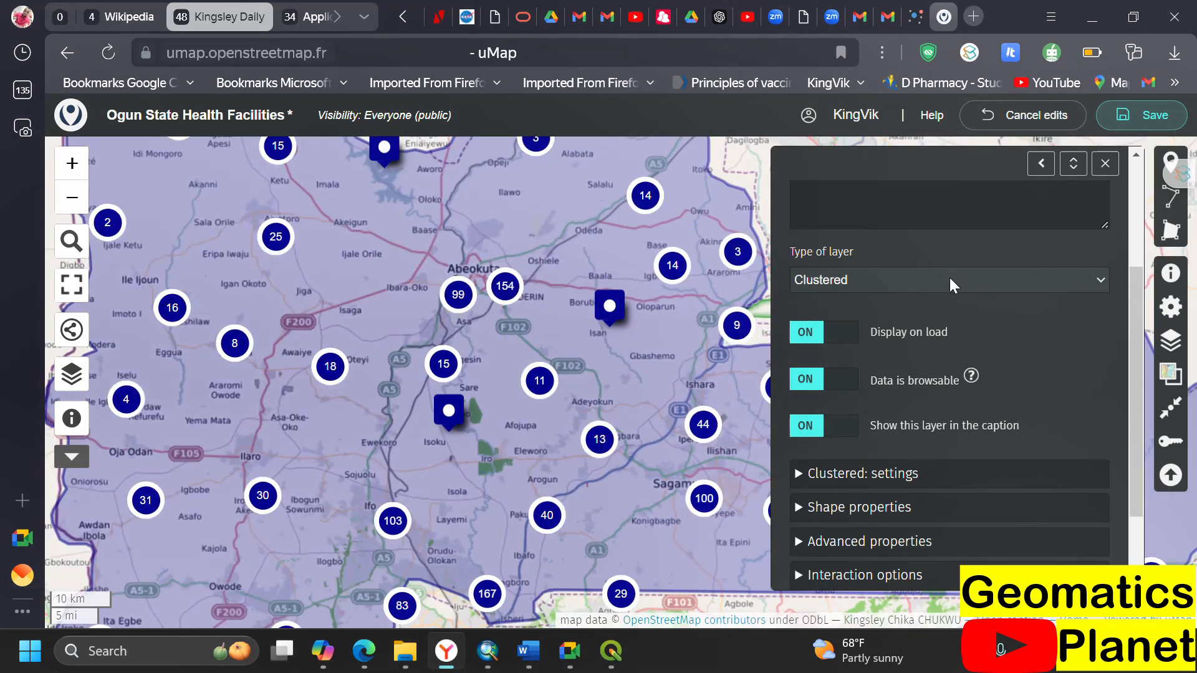
- Preview the facilities with the Default layer type, then switch back to Clustered
{"action": "left_click", "coordinate": [950, 278]}
{"action": "left_click", "coordinate": [930, 297]}
{"action": "left_click", "coordinate": [1018, 283]}
{"action": "left_click", "coordinate": [834, 304]}
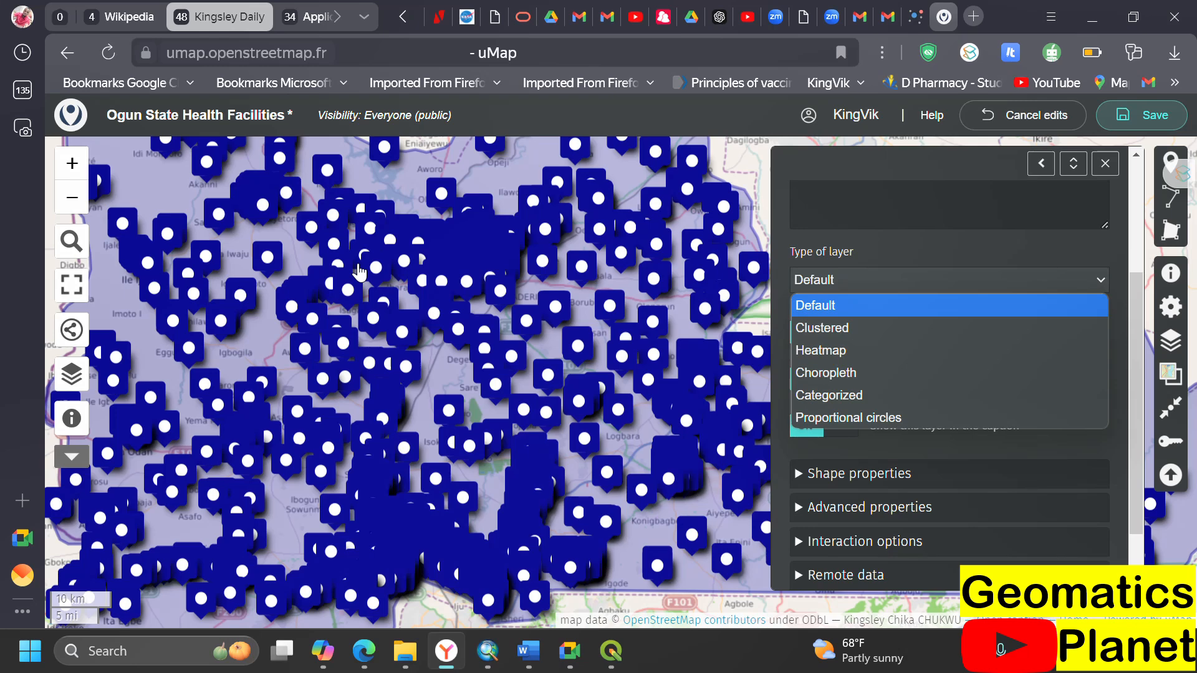
{"action": "left_click", "coordinate": [826, 329]}
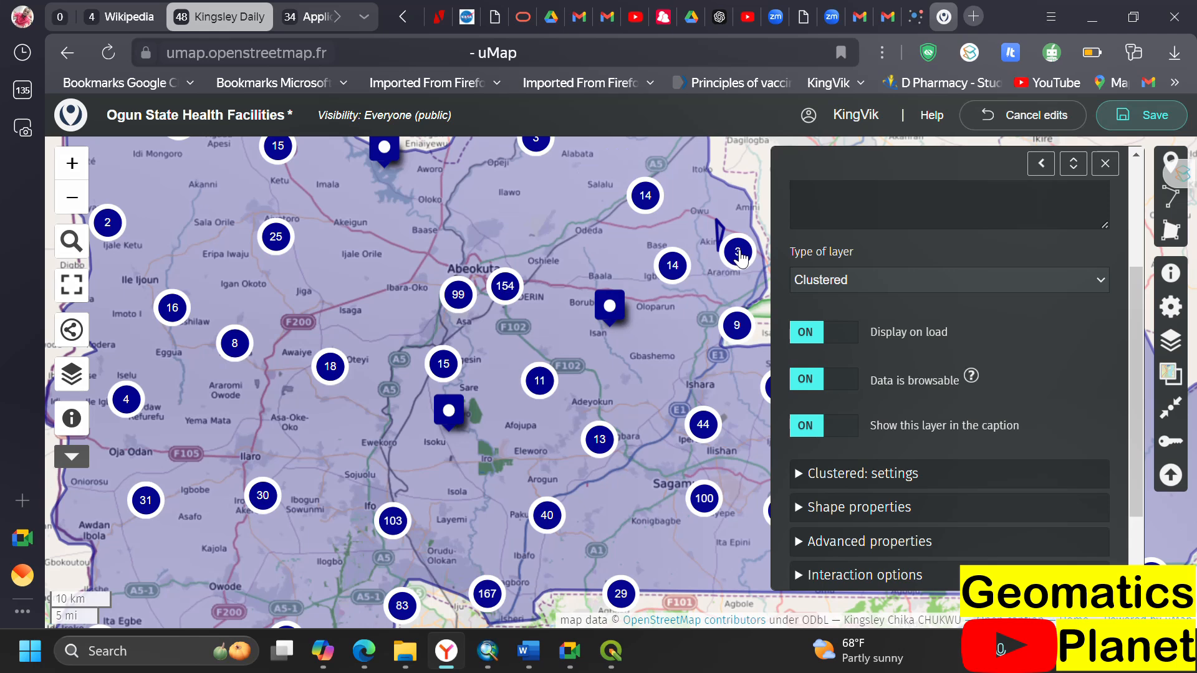
- Zoom into the small Araromi cluster, pan to the Owu and Bodo area, and reopen Type of layer
{"action": "scroll", "coordinate": [740, 255], "scroll_direction": "up", "scroll_amount": 1}
{"action": "left_click", "coordinate": [718, 238]}
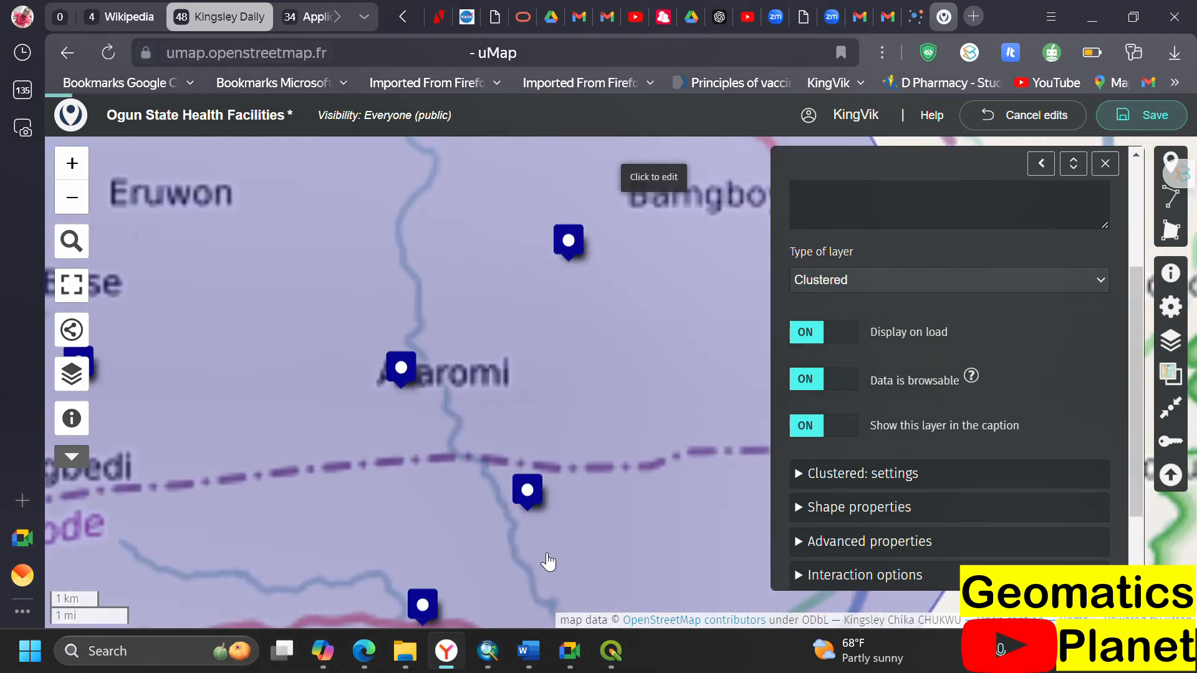
{"action": "left_click_drag", "start_coordinate": [574, 360], "coordinate": [547, 532]}
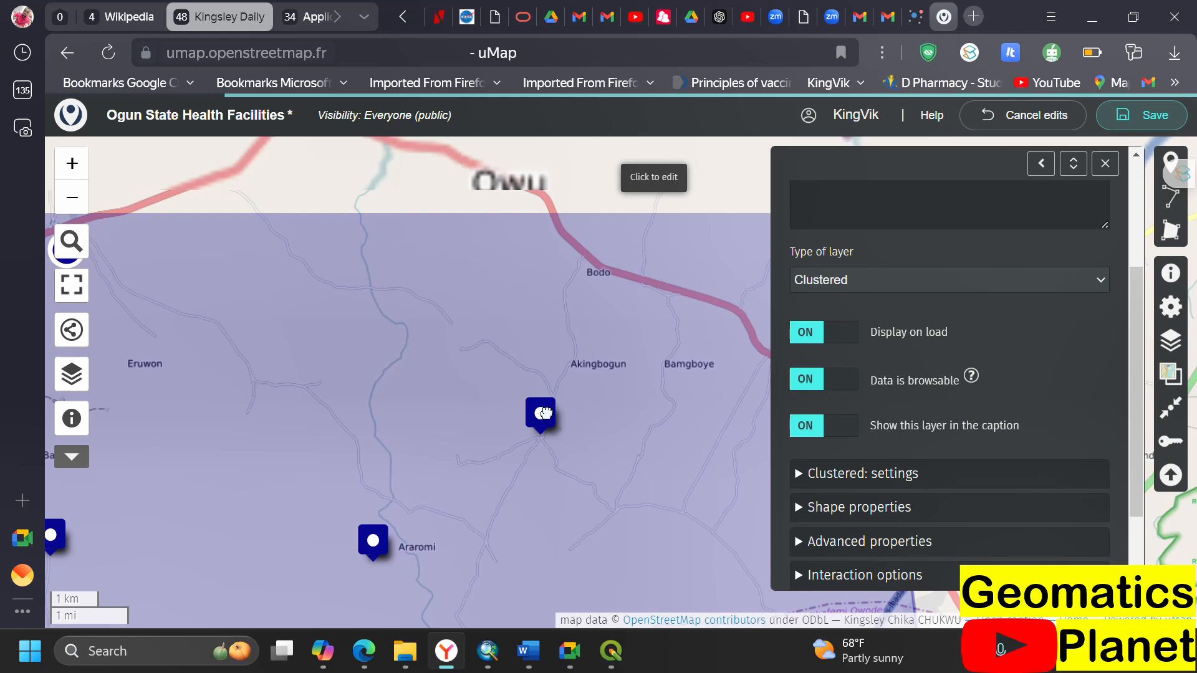
{"action": "left_click", "coordinate": [918, 282]}
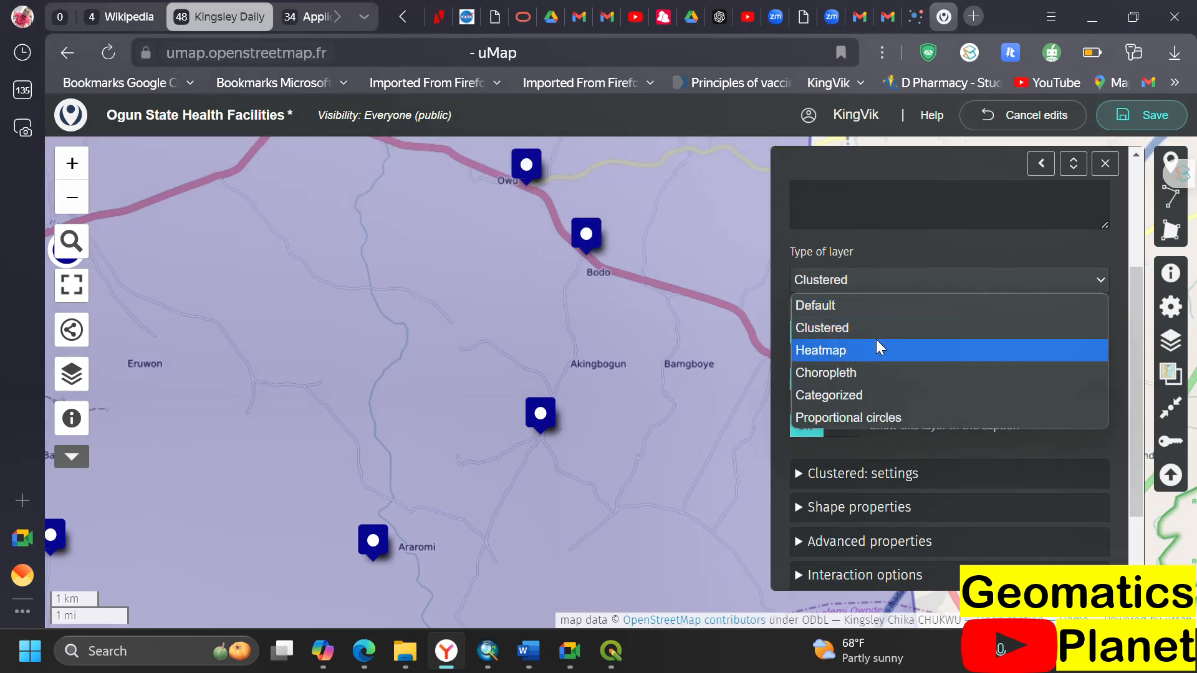
- Set the facilities layer type to Heatmap and centre all of Ogun State in view
{"action": "left_click", "coordinate": [854, 350]}
{"action": "scroll", "coordinate": [617, 344], "scroll_direction": "up", "scroll_amount": 3}
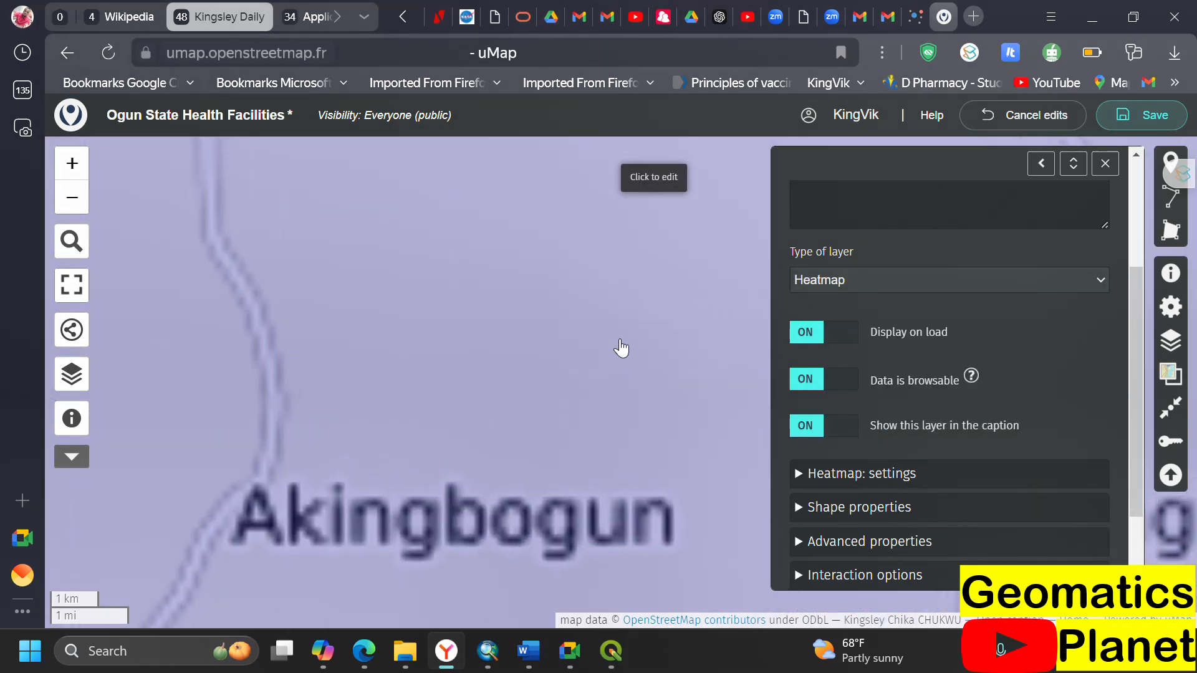
{"action": "scroll", "coordinate": [614, 344], "scroll_direction": "down", "scroll_amount": 3}
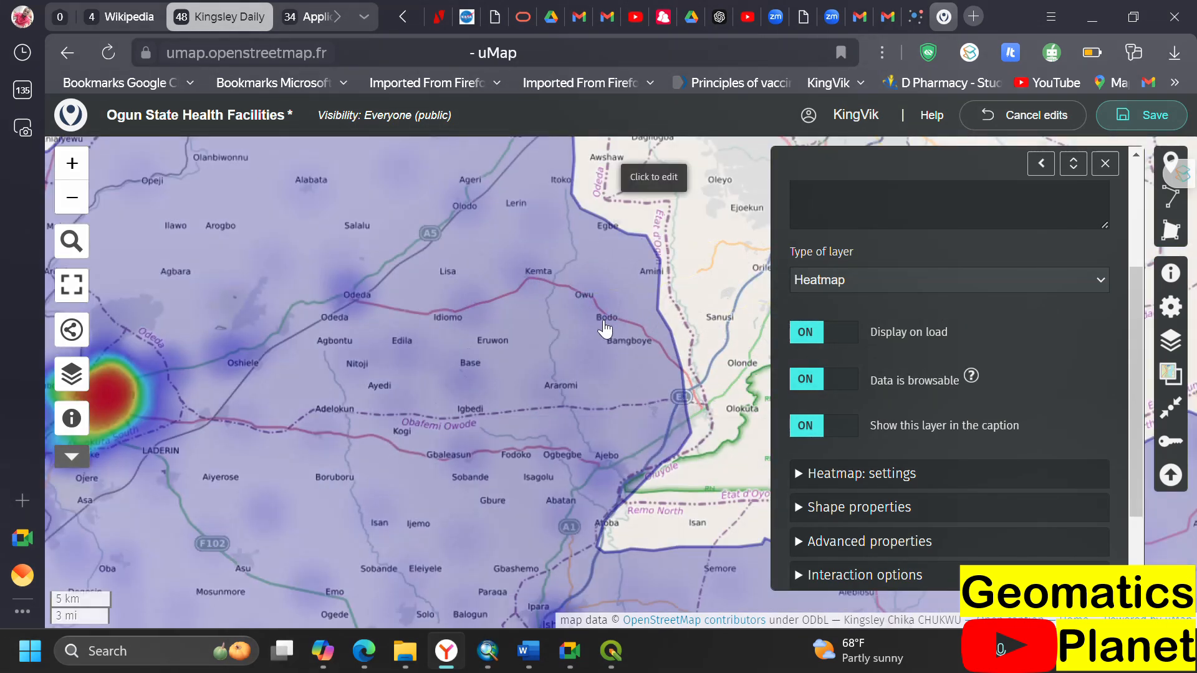
{"action": "scroll", "coordinate": [611, 320], "scroll_direction": "down", "scroll_amount": 2}
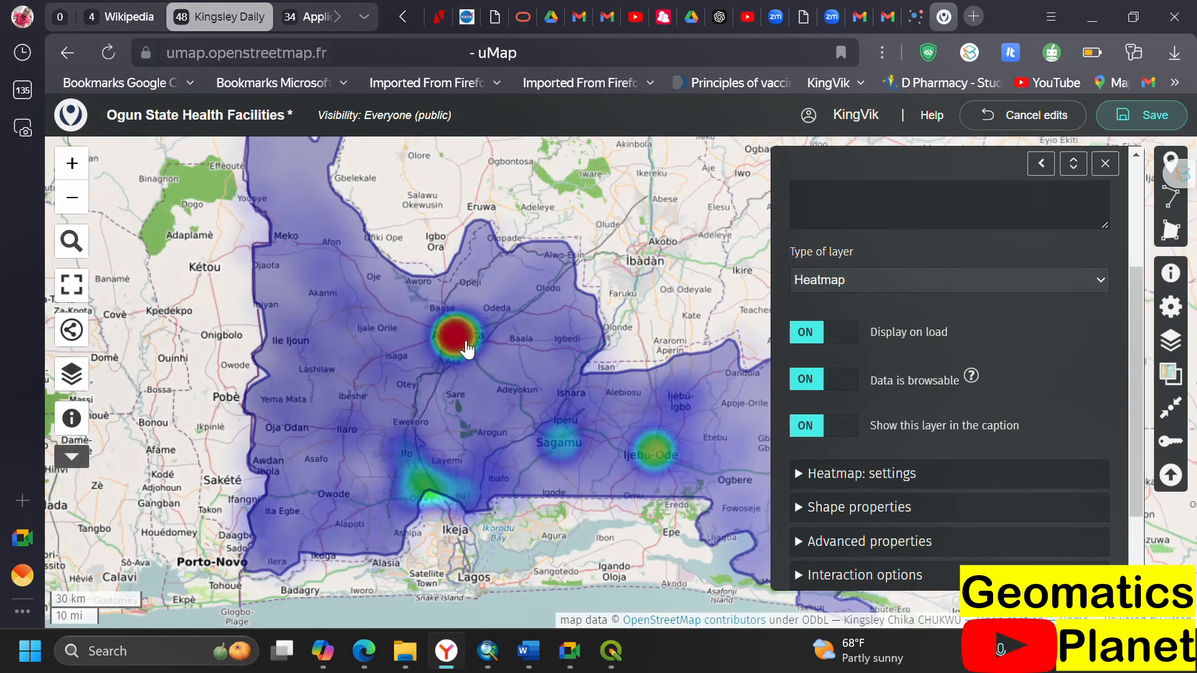
{"action": "left_click_drag", "start_coordinate": [523, 405], "coordinate": [459, 419]}
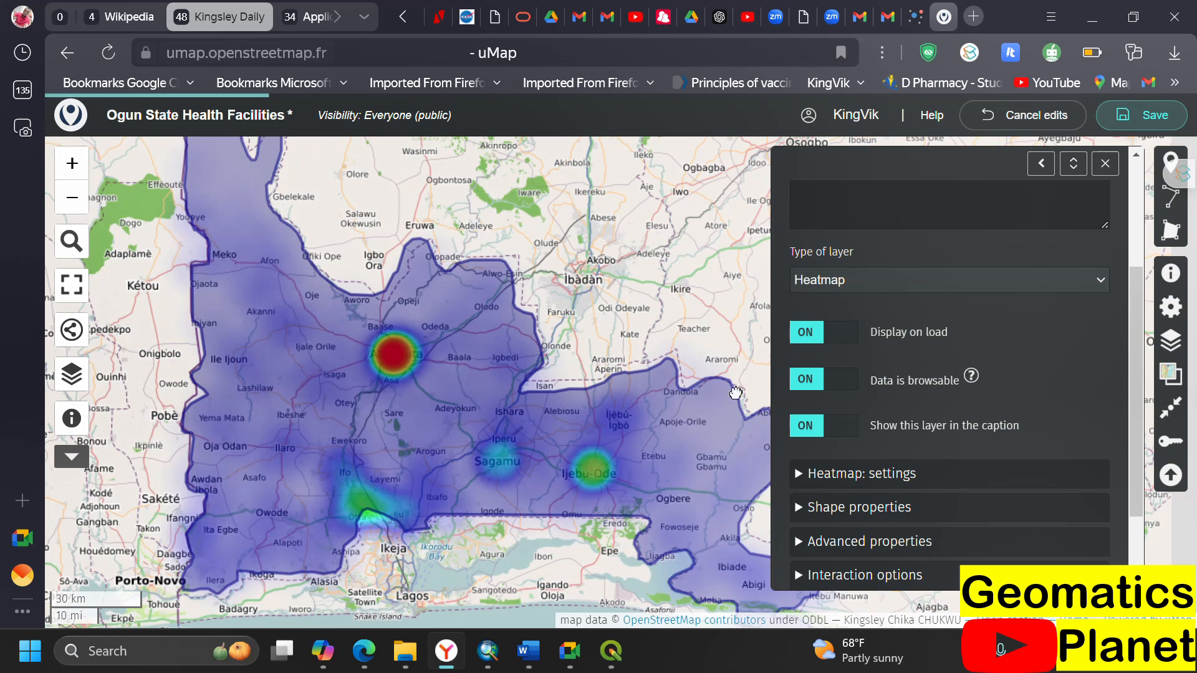
- Test the Choropleth layer type, reselect Heatmap, then bring ArcMap to the front
{"action": "left_click", "coordinate": [846, 286]}
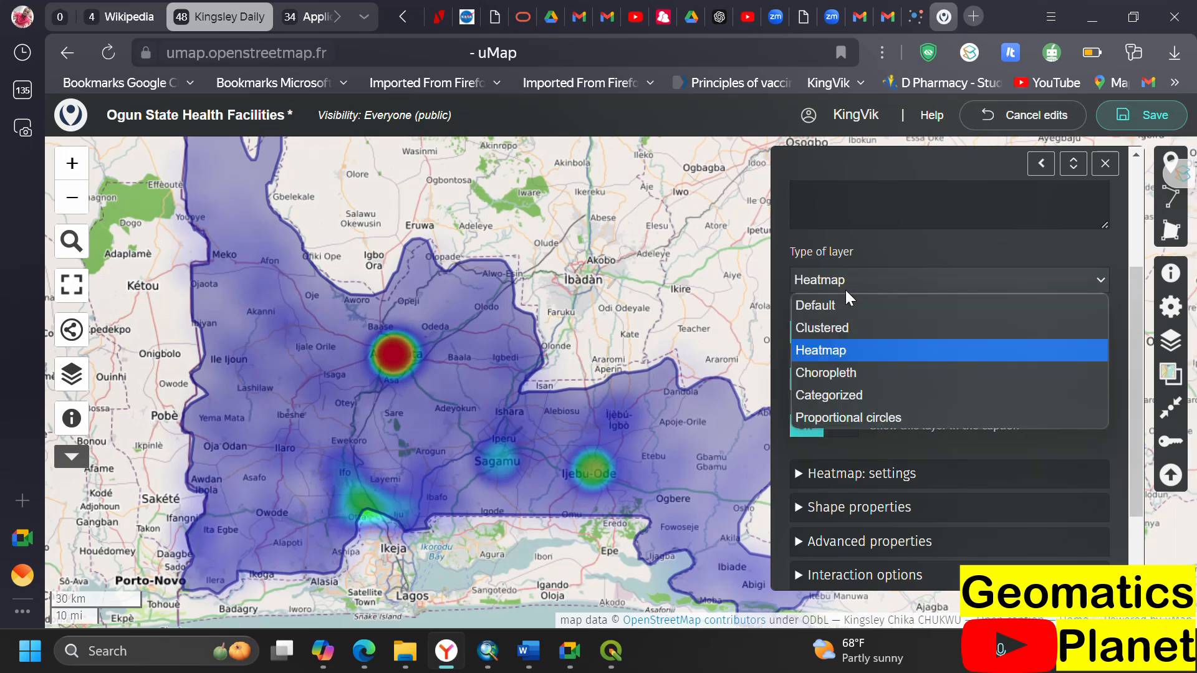
{"action": "key", "text": "Escape"}
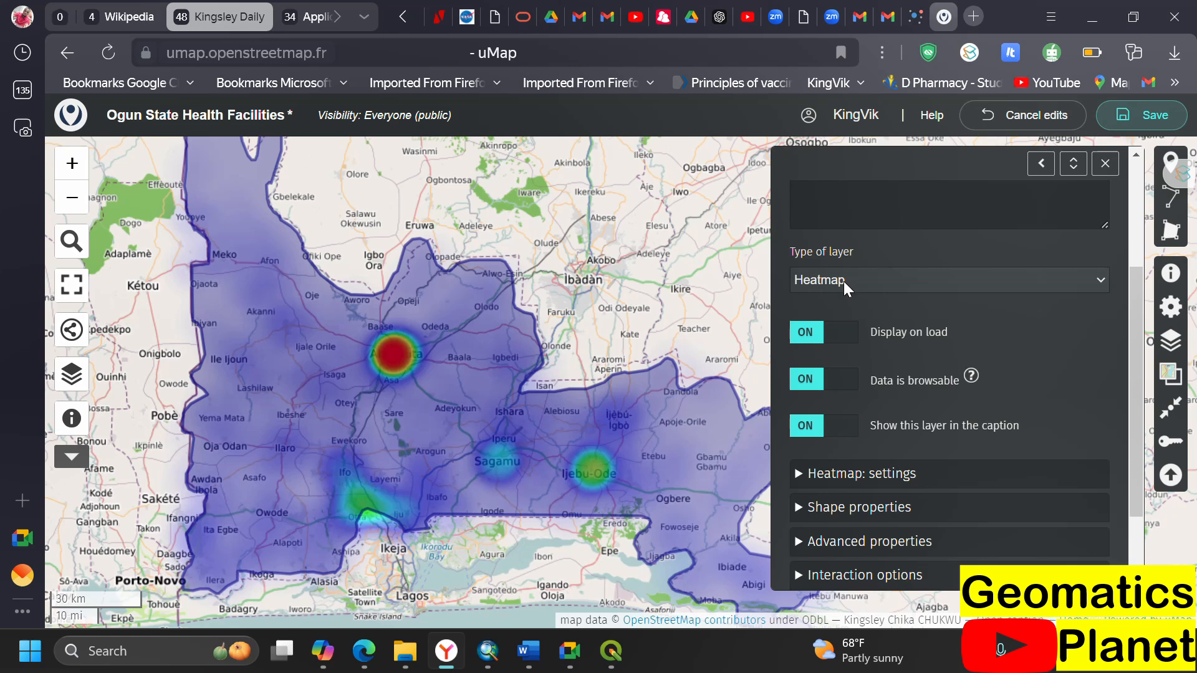
{"action": "key", "text": "Down"}
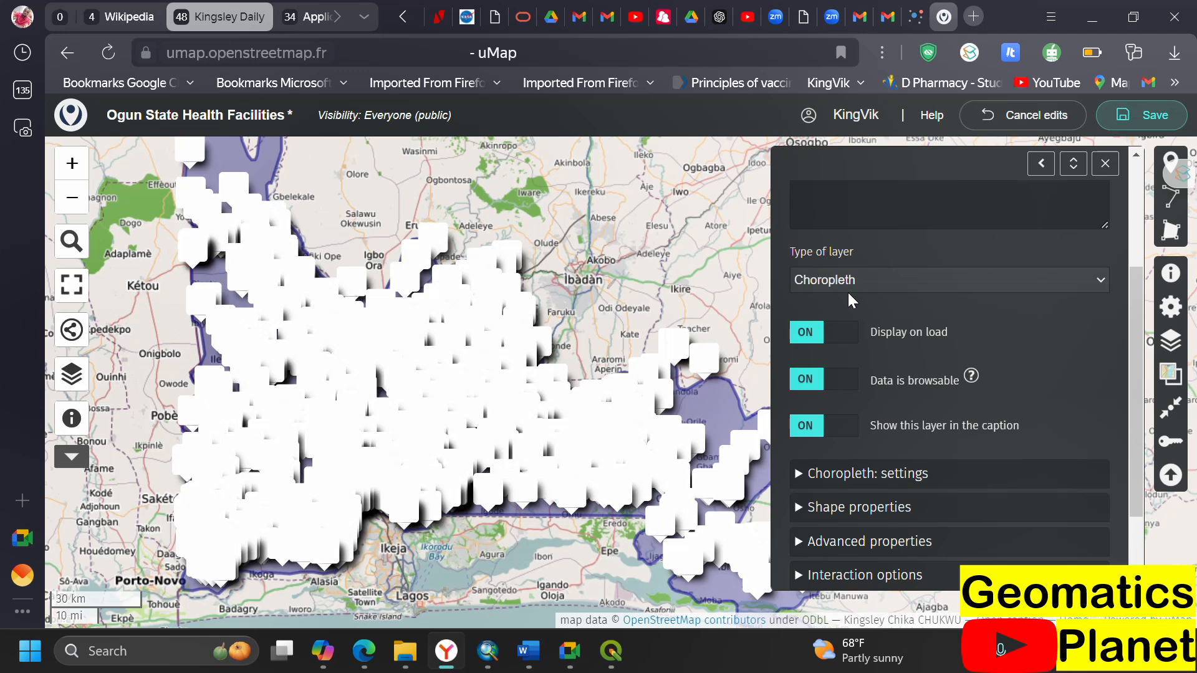
{"action": "left_click", "coordinate": [918, 280]}
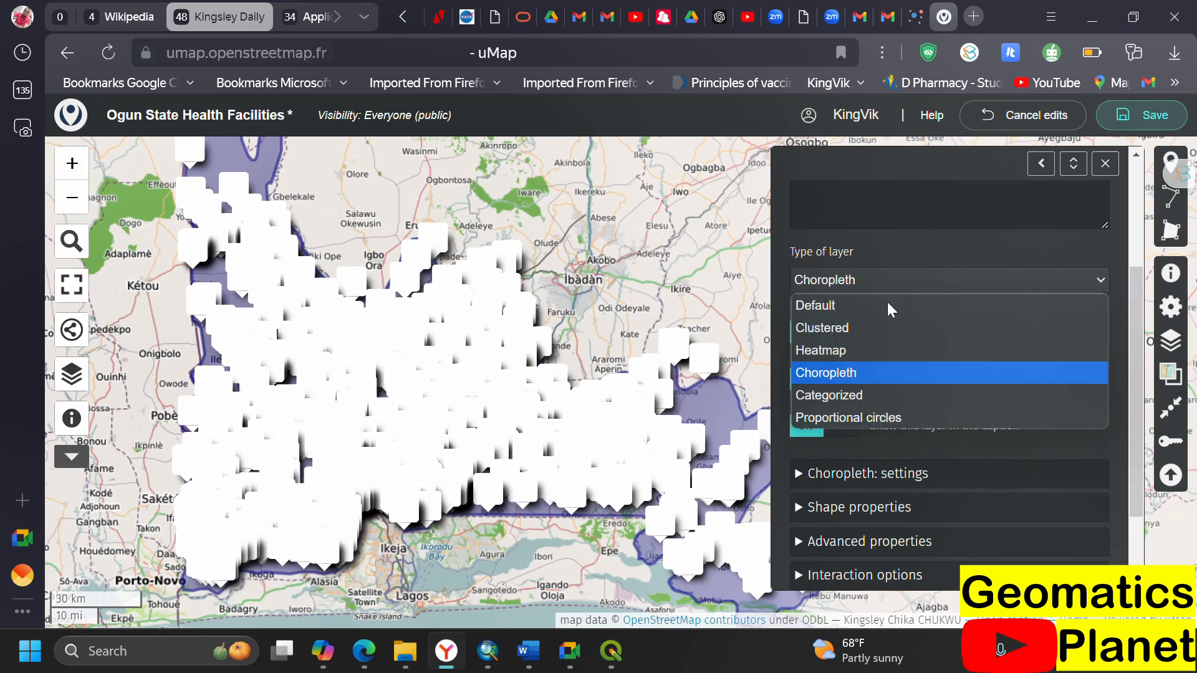
{"action": "left_click", "coordinate": [847, 342]}
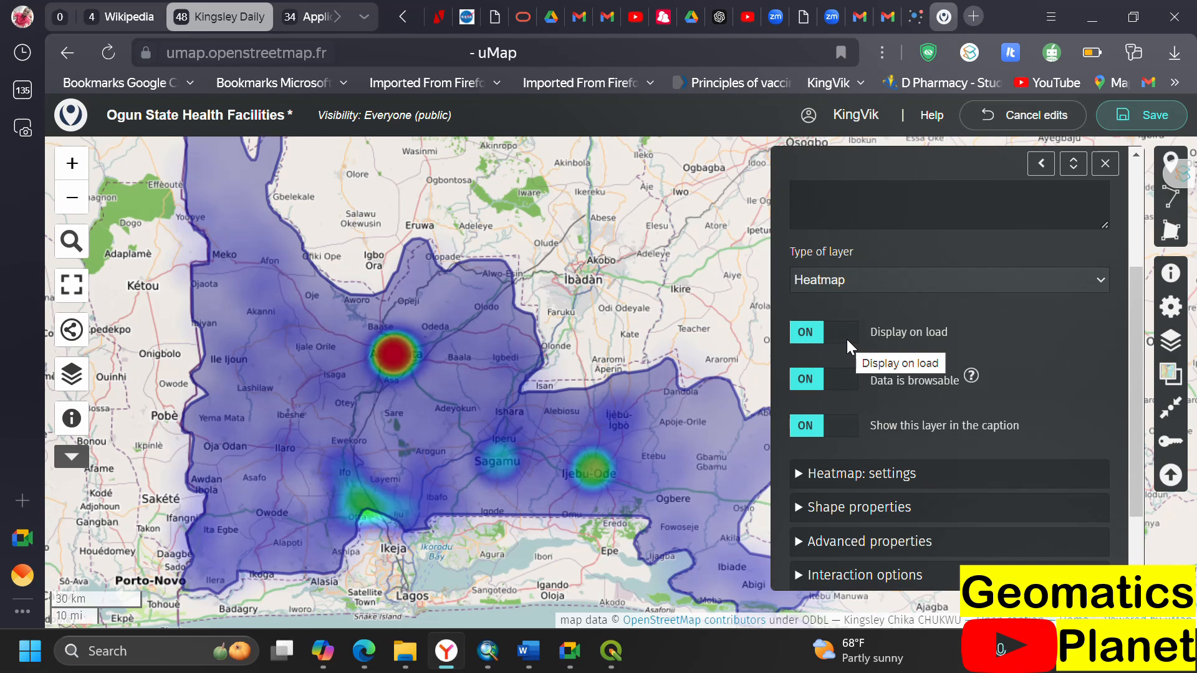
{"action": "left_click", "coordinate": [492, 657]}
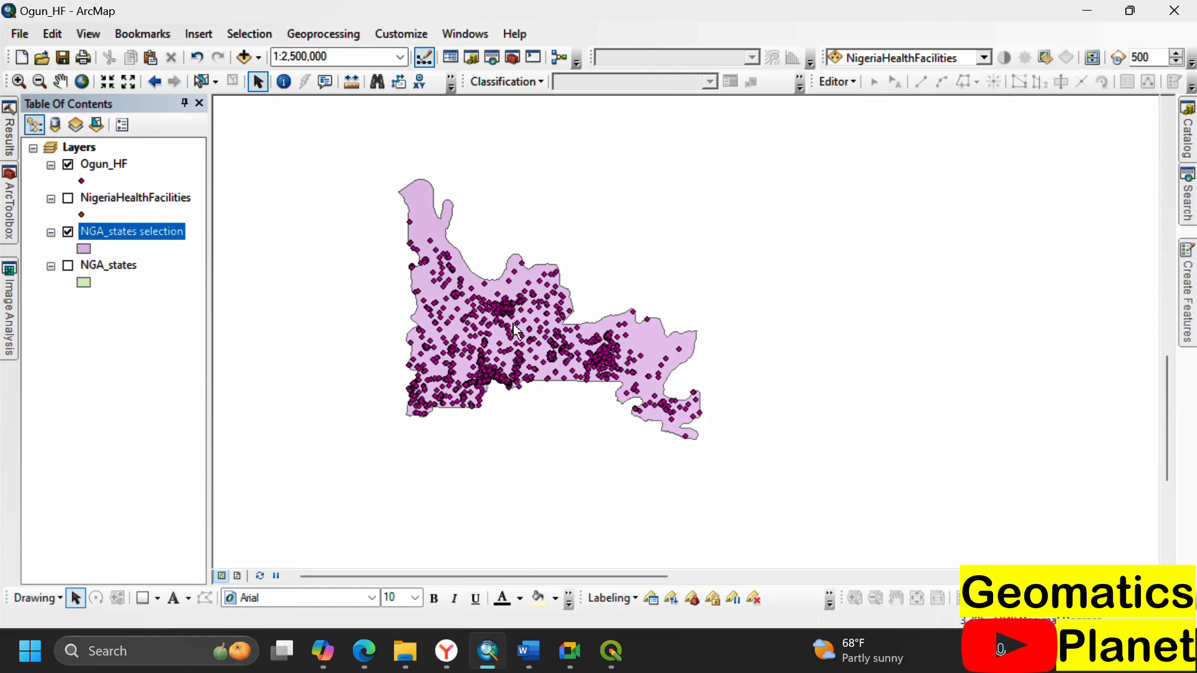
- Zoom the ArcMap view closer to the Ogun_HF facility points, toward 1:2,000,000
{"action": "scroll", "coordinate": [514, 323], "scroll_direction": "up", "scroll_amount": 1}
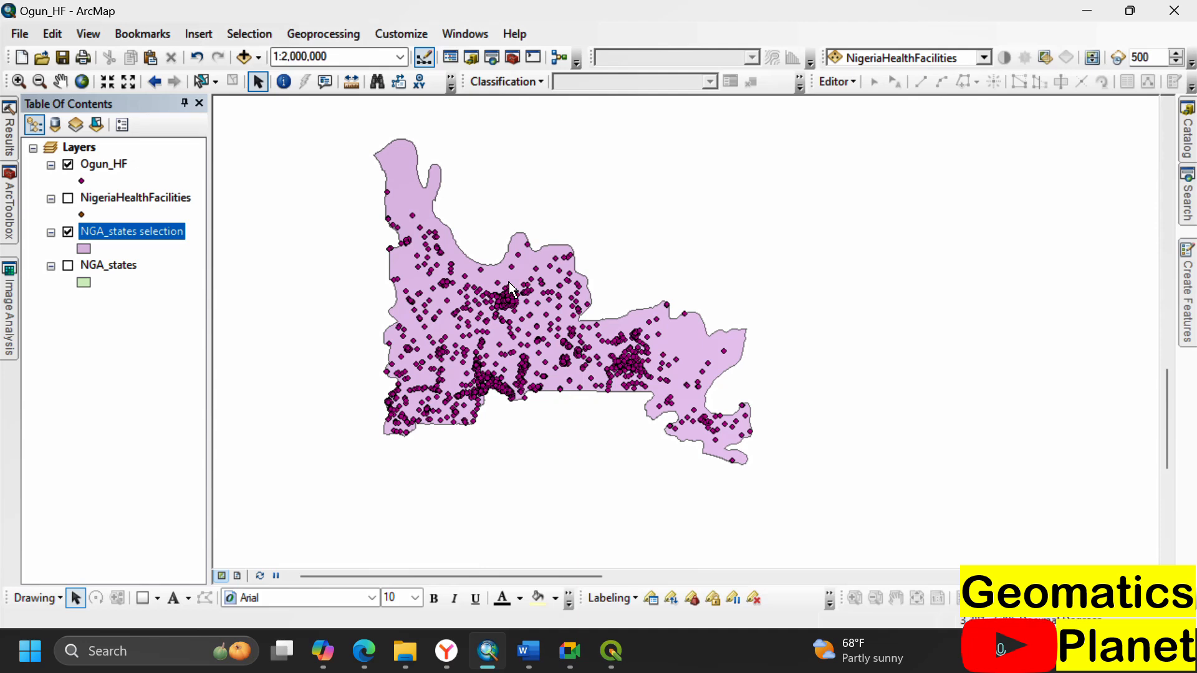
- Briefly zoom the published map in Edge, then return to the uMap editor showing the heatmap
{"action": "left_click", "coordinate": [366, 656]}
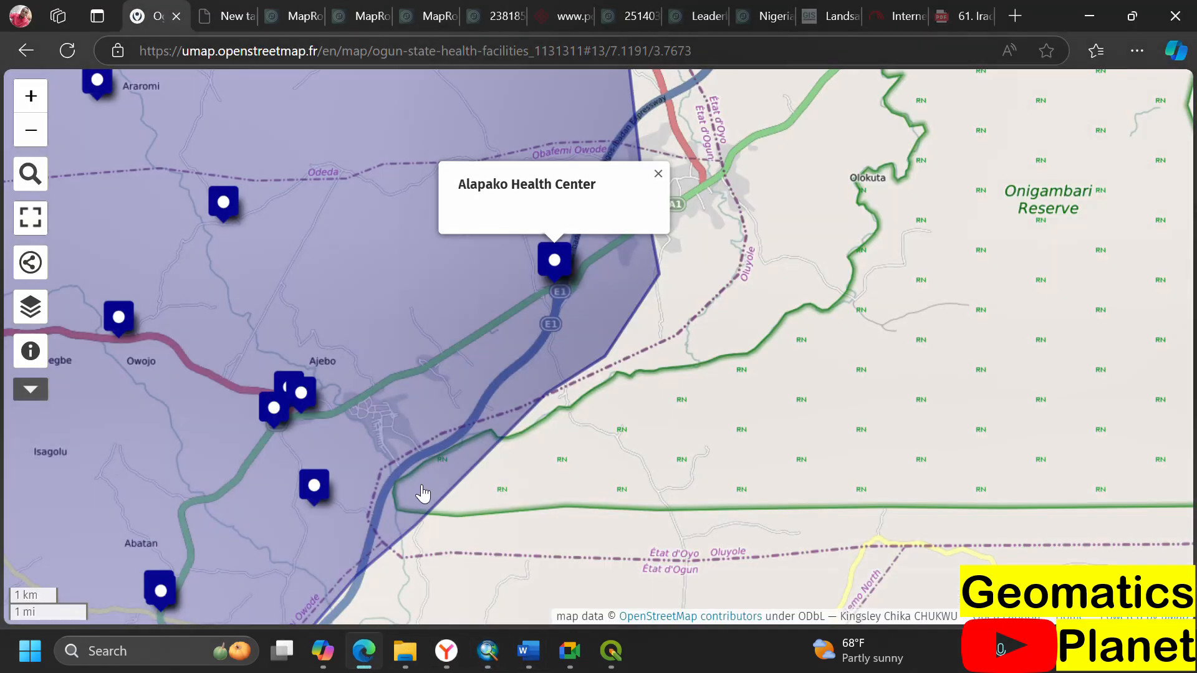
{"action": "scroll", "coordinate": [590, 471], "scroll_direction": "up", "scroll_amount": 1}
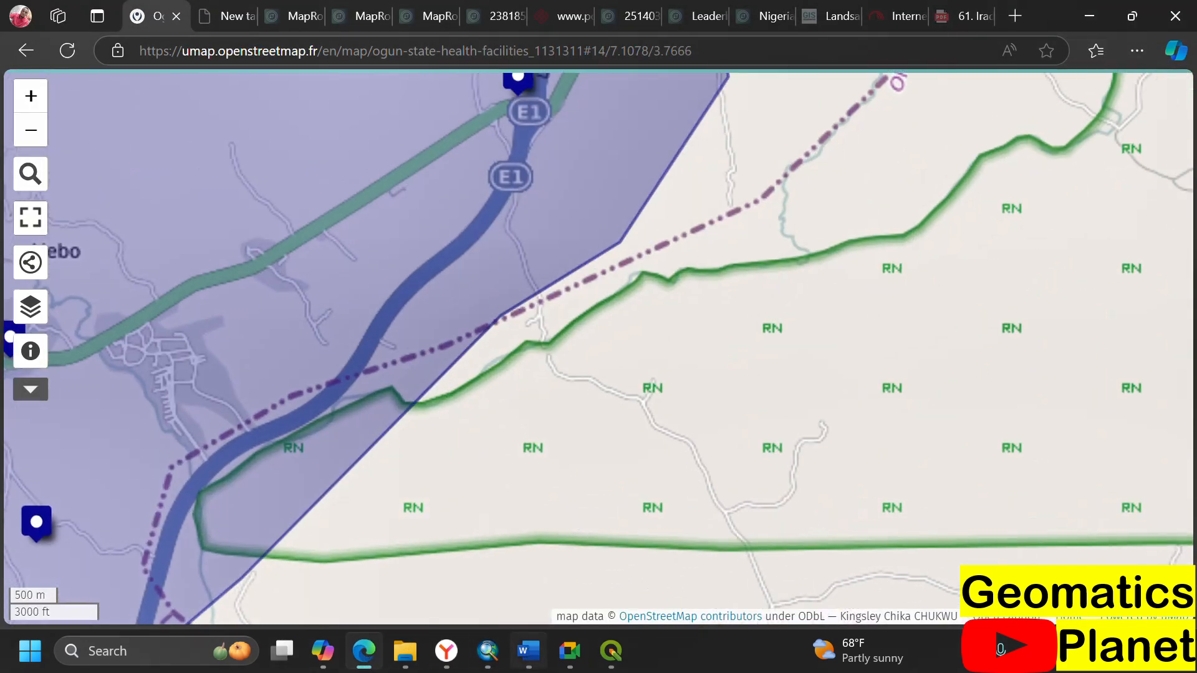
{"action": "left_click", "coordinate": [446, 651]}
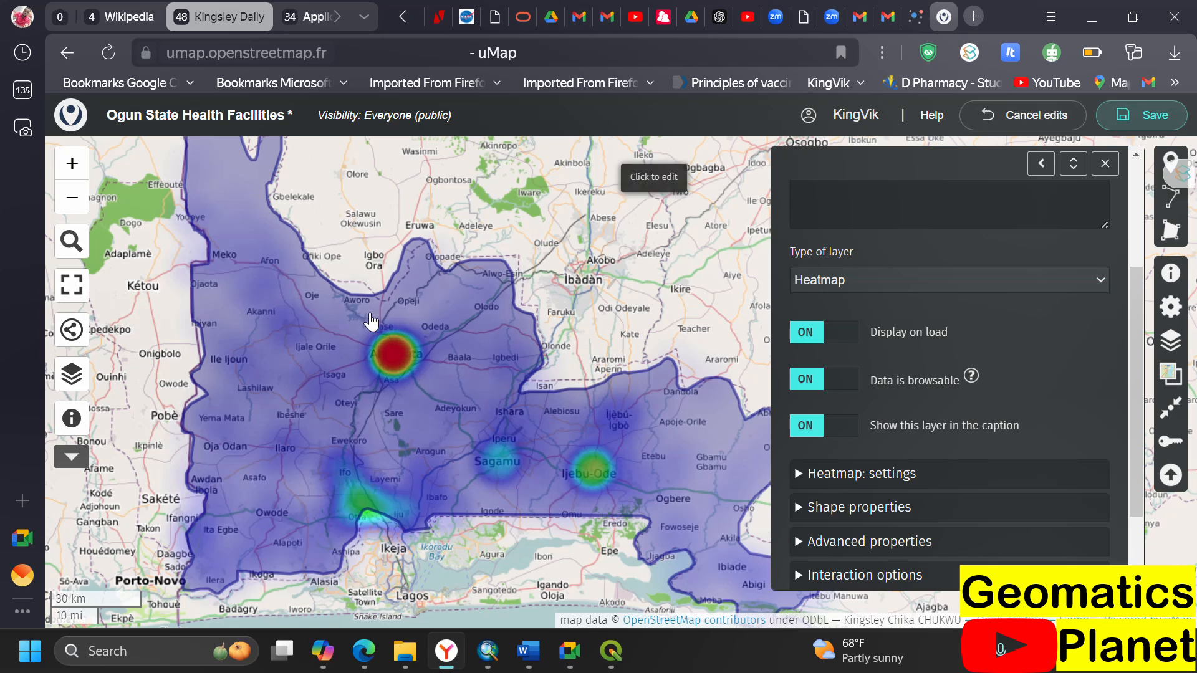
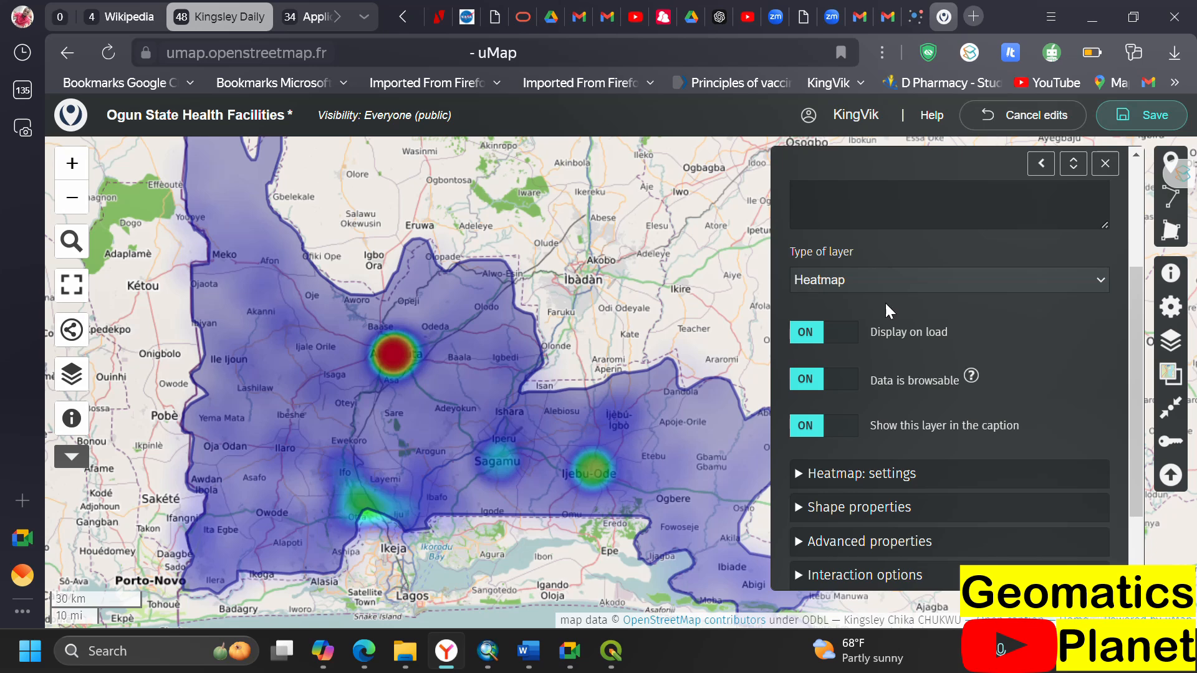
- Switch the uMap facilities layer type to Choropleth
{"action": "left_click", "coordinate": [908, 279]}
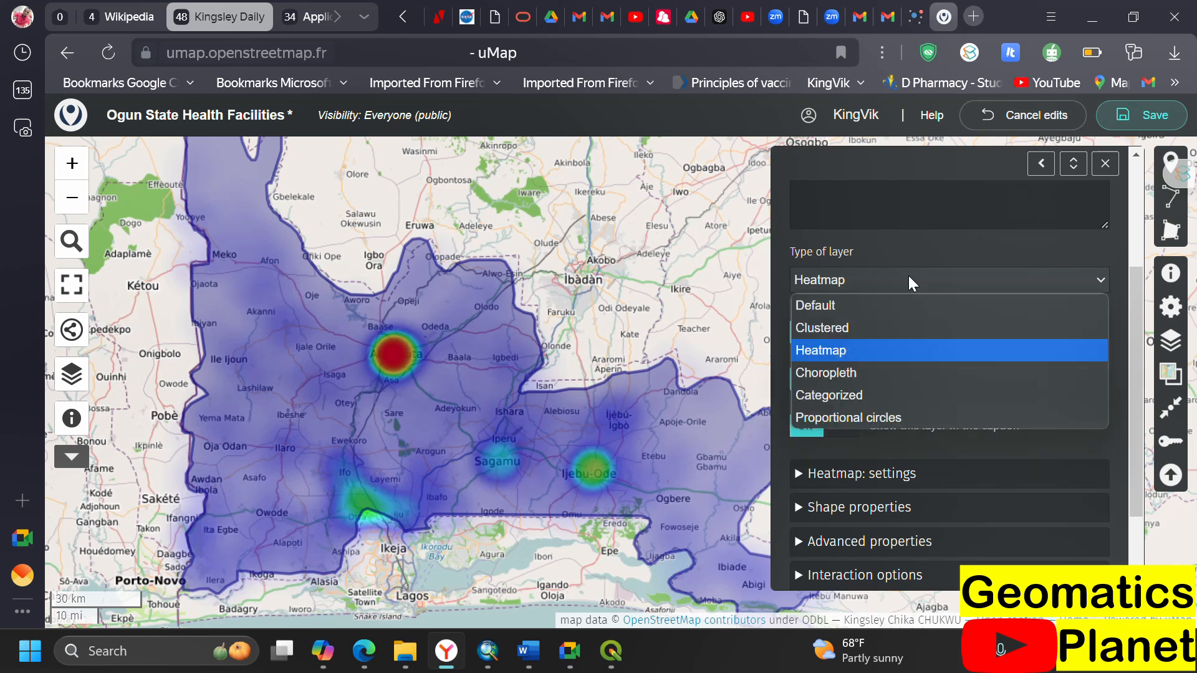
{"action": "left_click", "coordinate": [857, 378]}
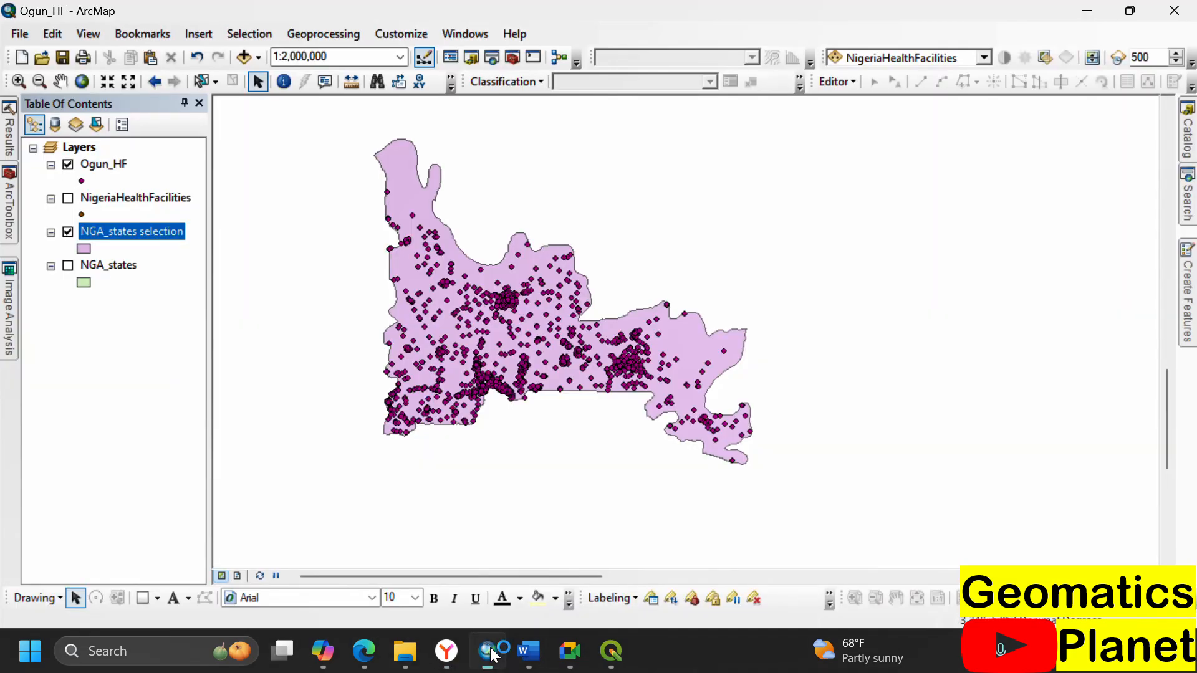
{"action": "left_click", "coordinate": [488, 651]}
- Open the Ogun_HF attribute table in ArcMap and inspect the Military clinic and Maternity Home records
{"action": "right_click", "coordinate": [122, 164]}
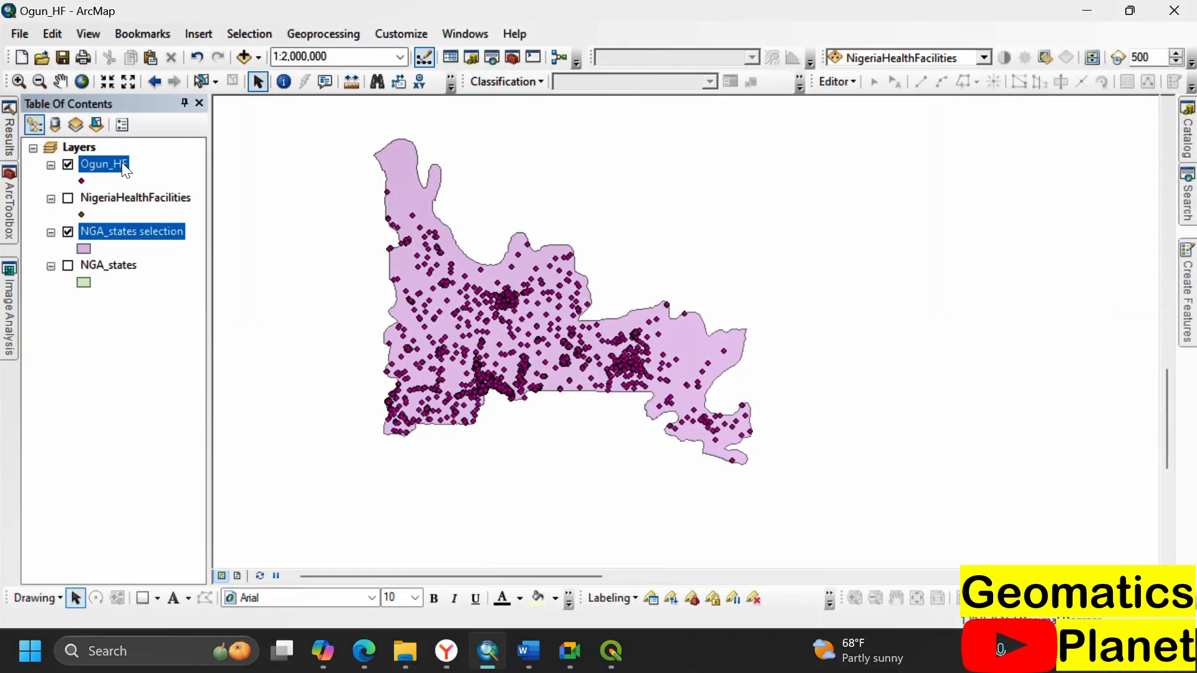
{"action": "left_click", "coordinate": [148, 222]}
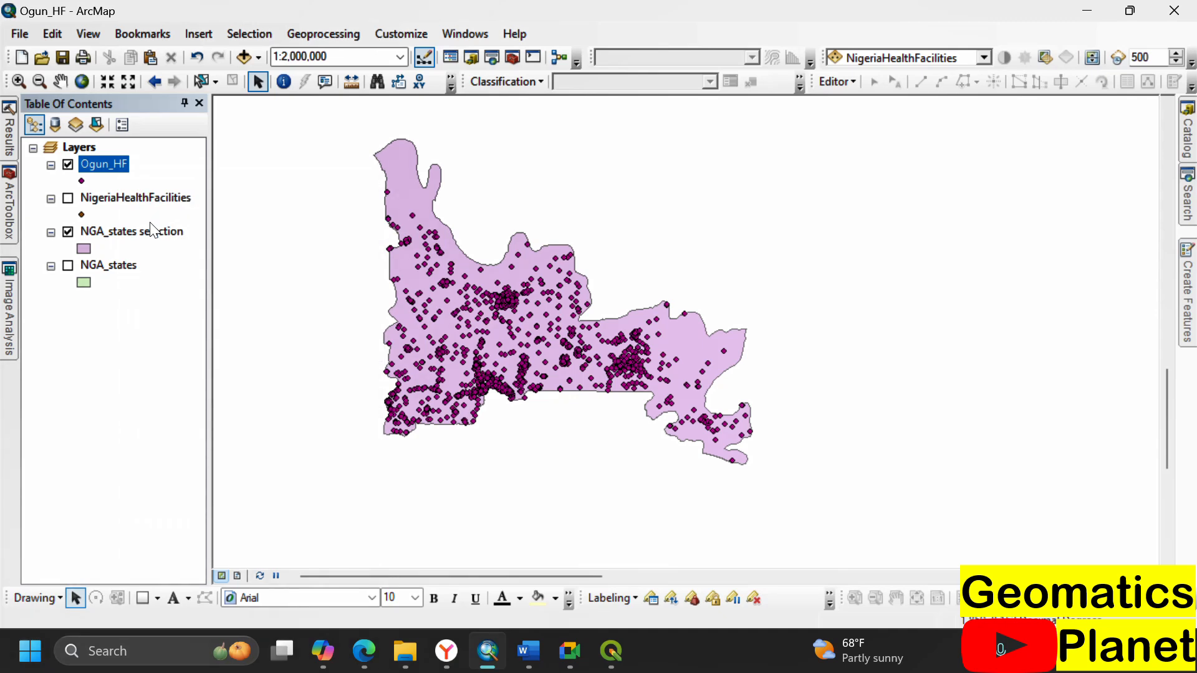
{"action": "left_click_drag", "start_coordinate": [455, 492], "coordinate": [686, 492]}
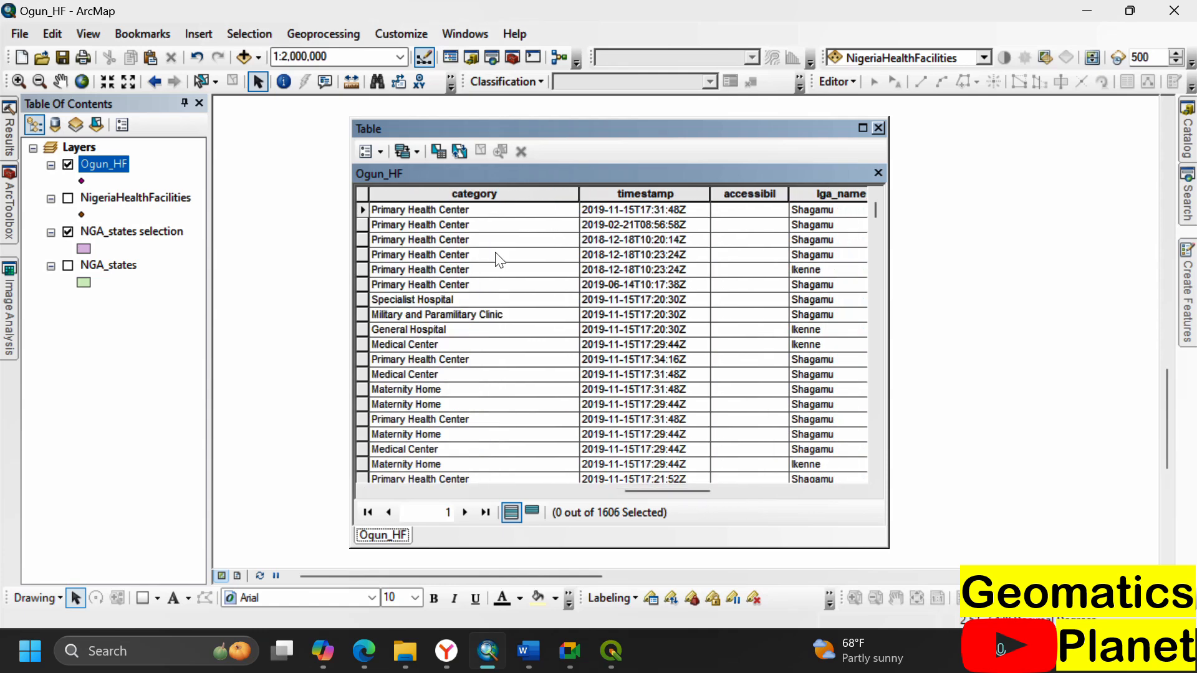
{"action": "left_click", "coordinate": [415, 210]}
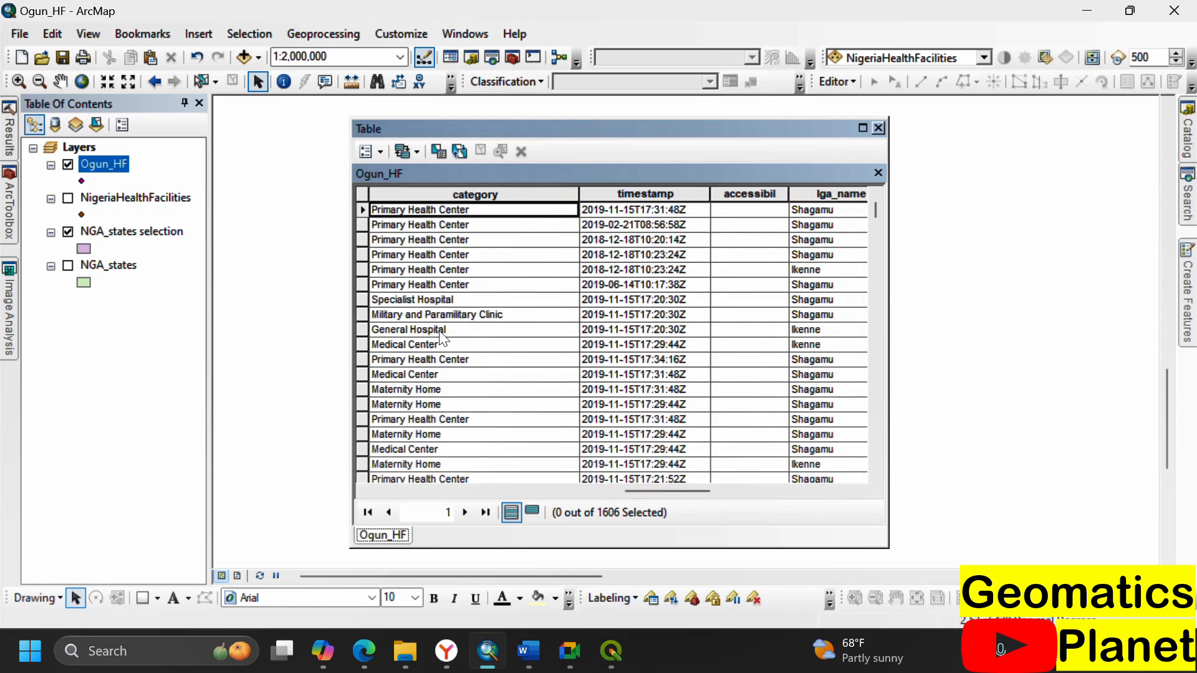
{"action": "left_click", "coordinate": [437, 314]}
{"action": "left_click", "coordinate": [448, 404]}
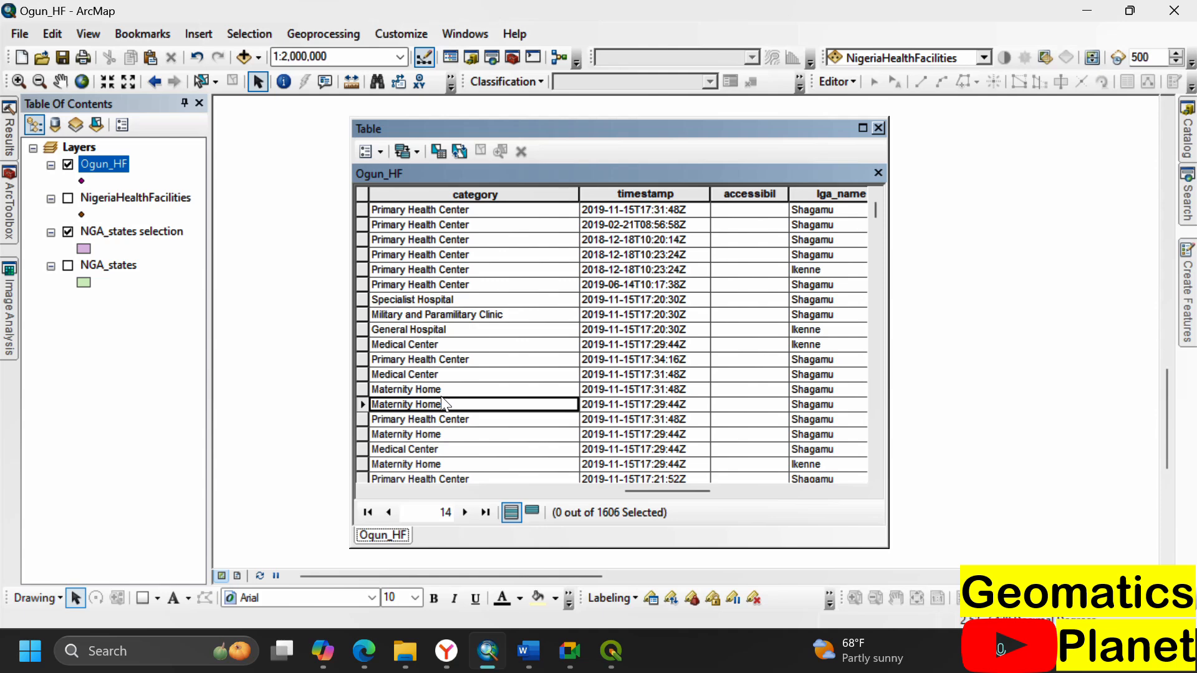
{"action": "left_click", "coordinate": [446, 651]}
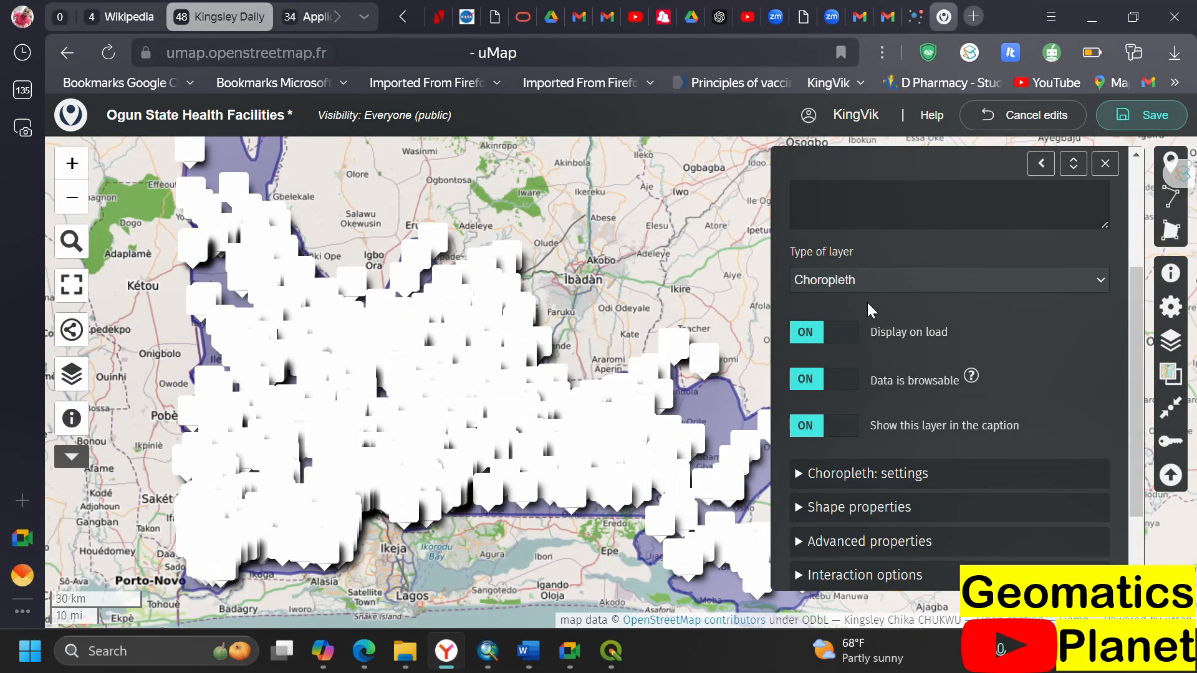
- Base the choropleth on the category field and give it the Oranges palette
{"action": "scroll", "coordinate": [837, 406], "scroll_direction": "down", "scroll_amount": 2}
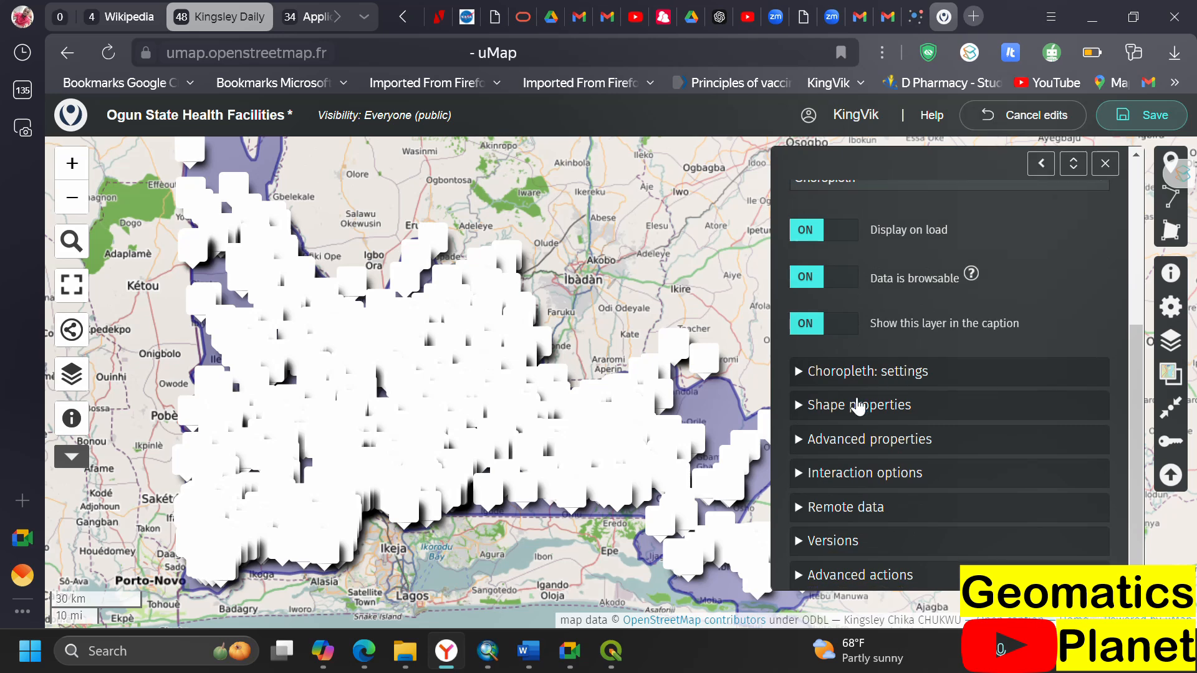
{"action": "left_click", "coordinate": [808, 373]}
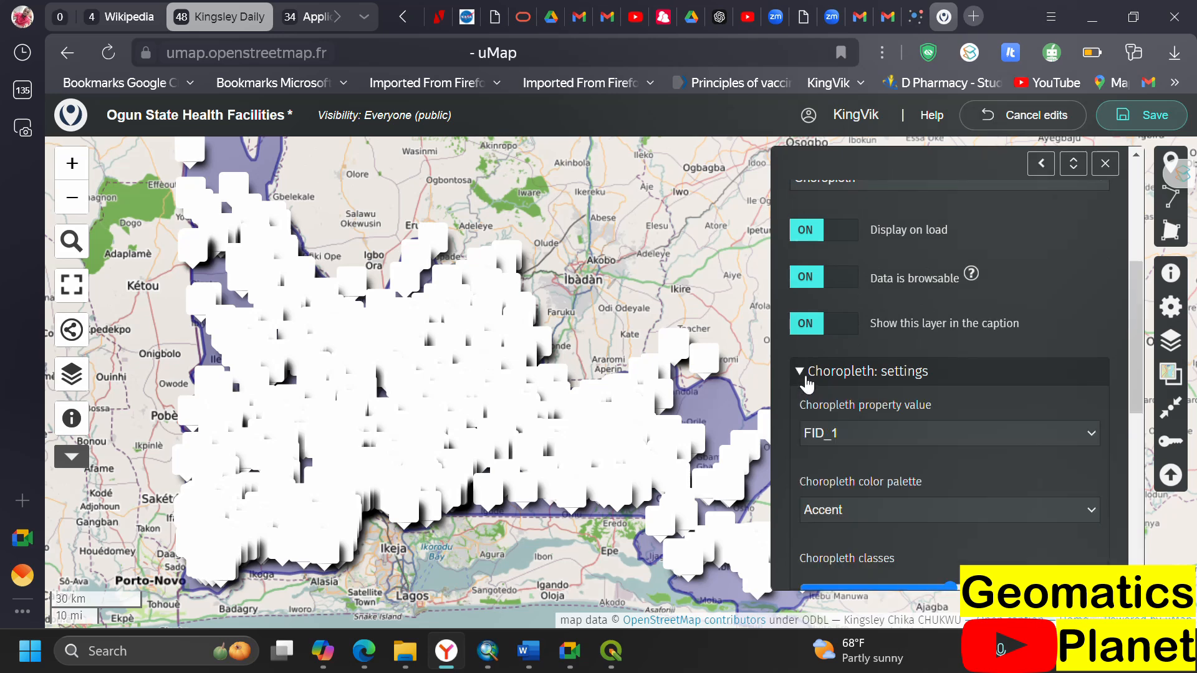
{"action": "left_click", "coordinate": [868, 433]}
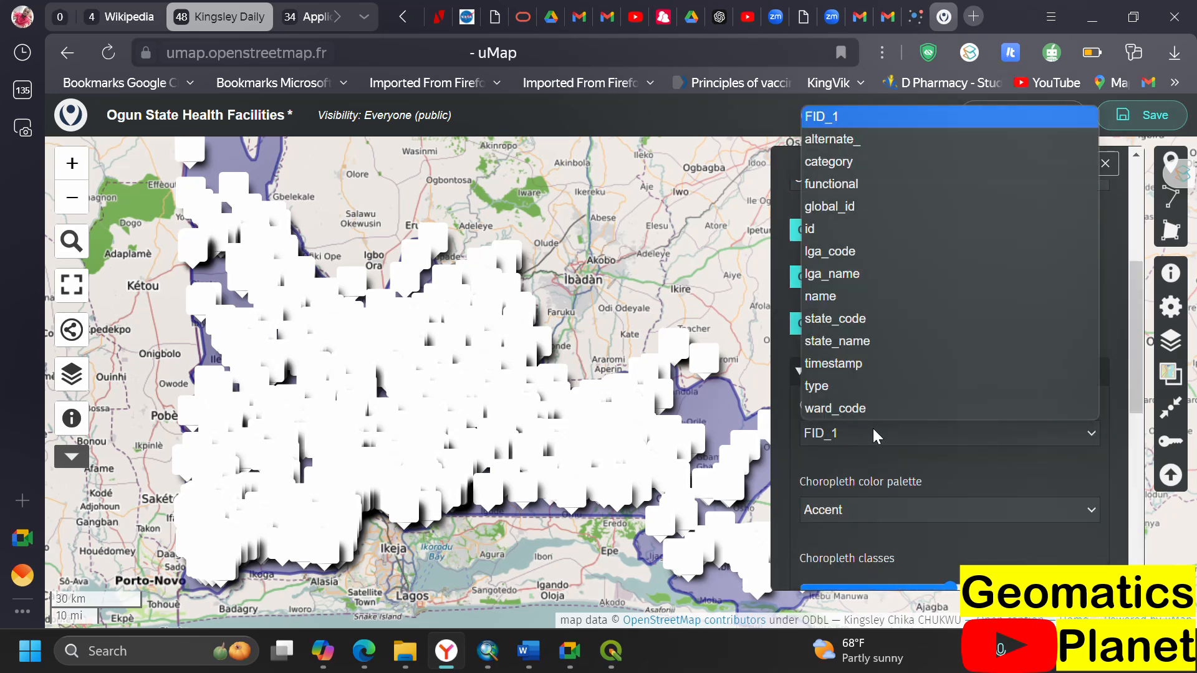
{"action": "left_click", "coordinate": [845, 165]}
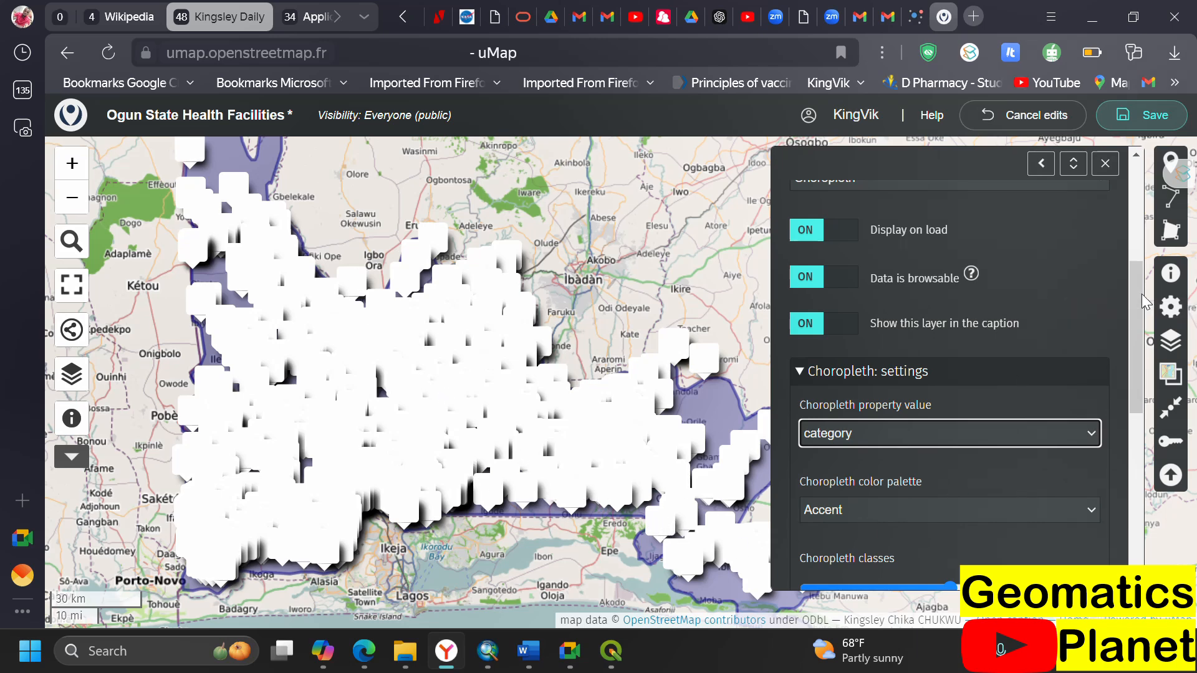
{"action": "left_click_drag", "start_coordinate": [1132, 298], "coordinate": [1130, 353]}
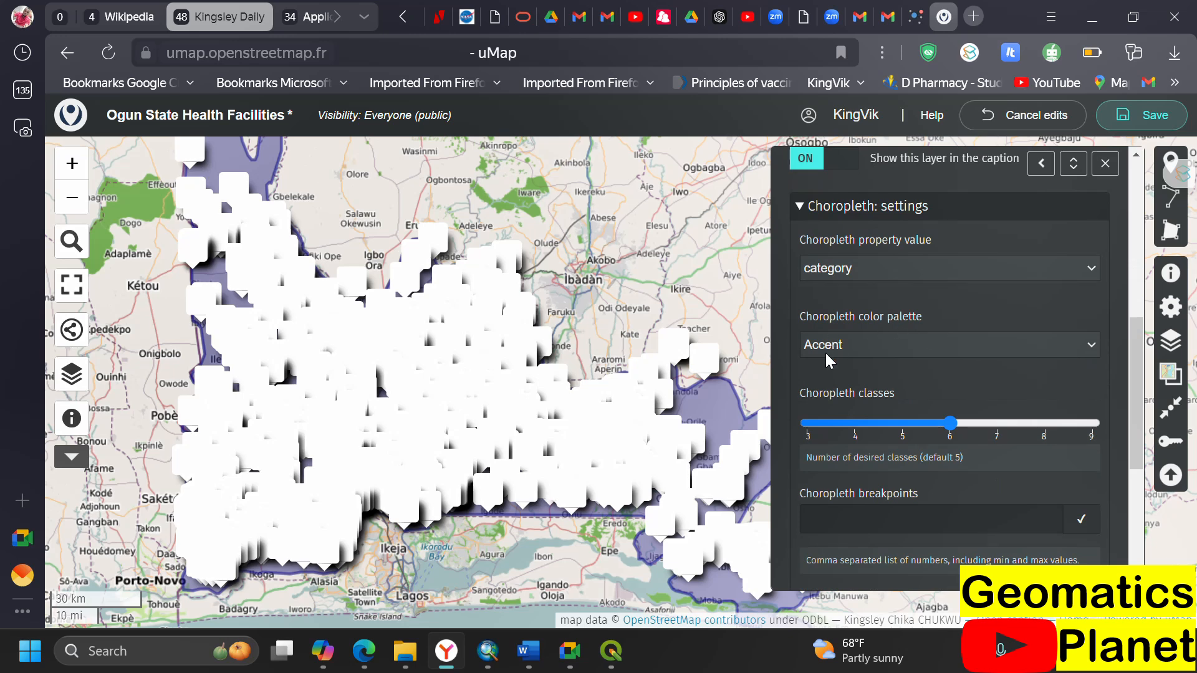
{"action": "left_click", "coordinate": [861, 346]}
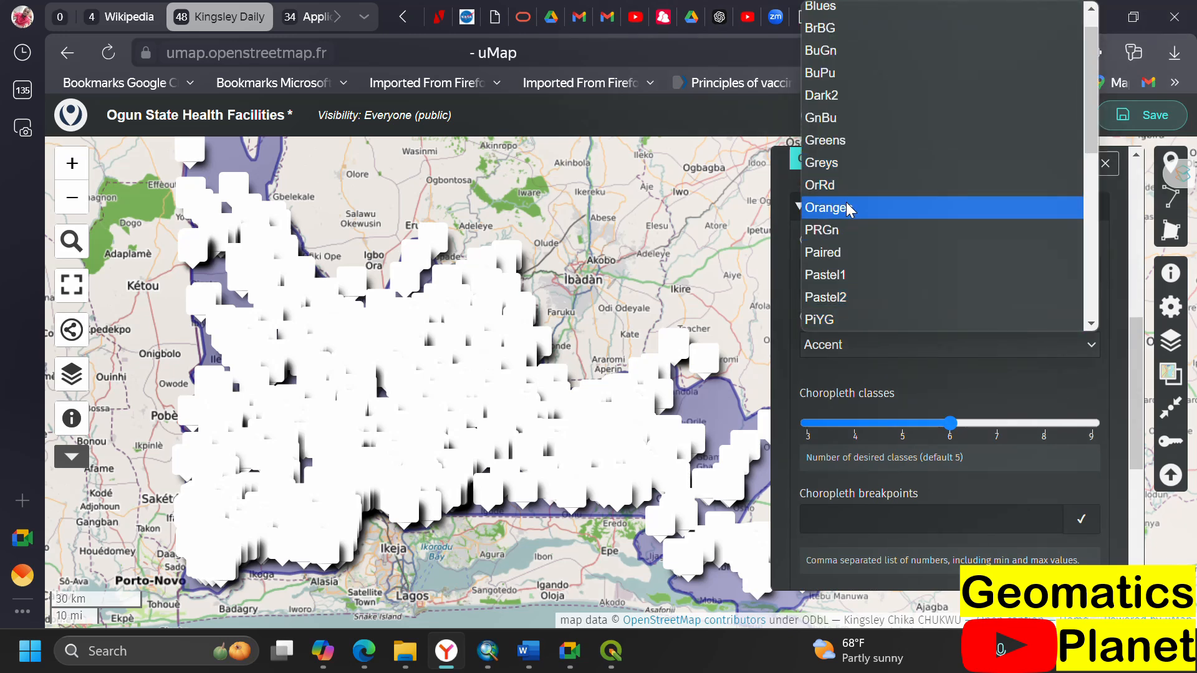
{"action": "left_click", "coordinate": [846, 207]}
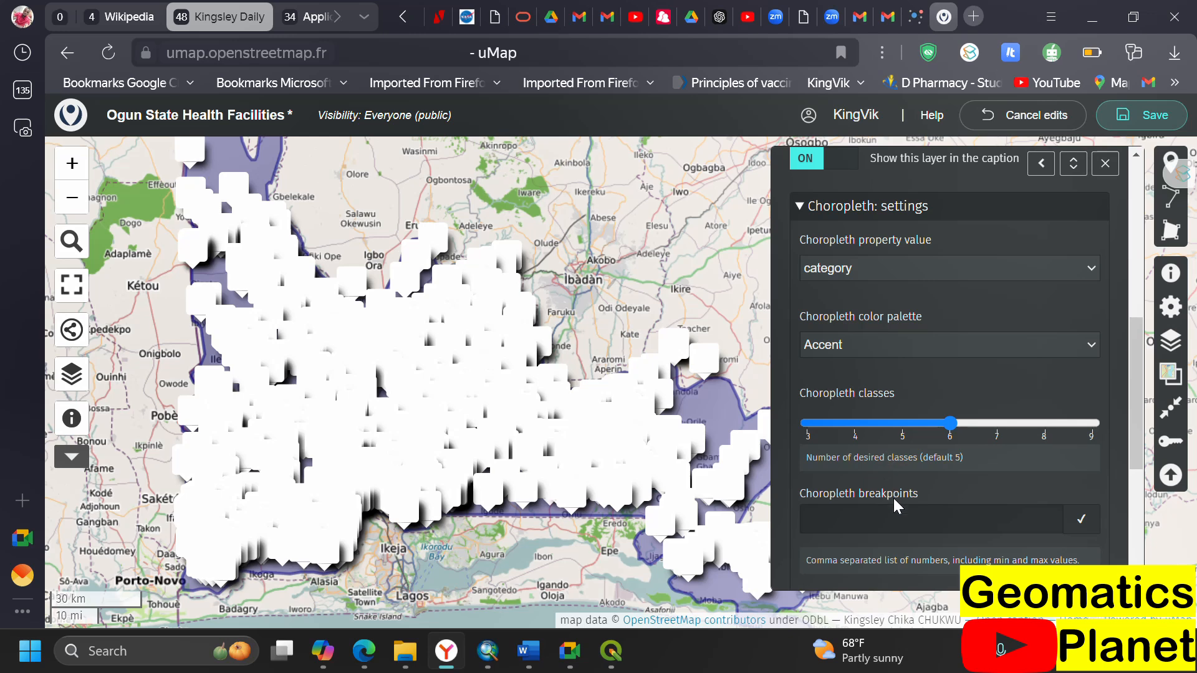
{"action": "scroll", "coordinate": [909, 512], "scroll_direction": "down", "scroll_amount": 3}
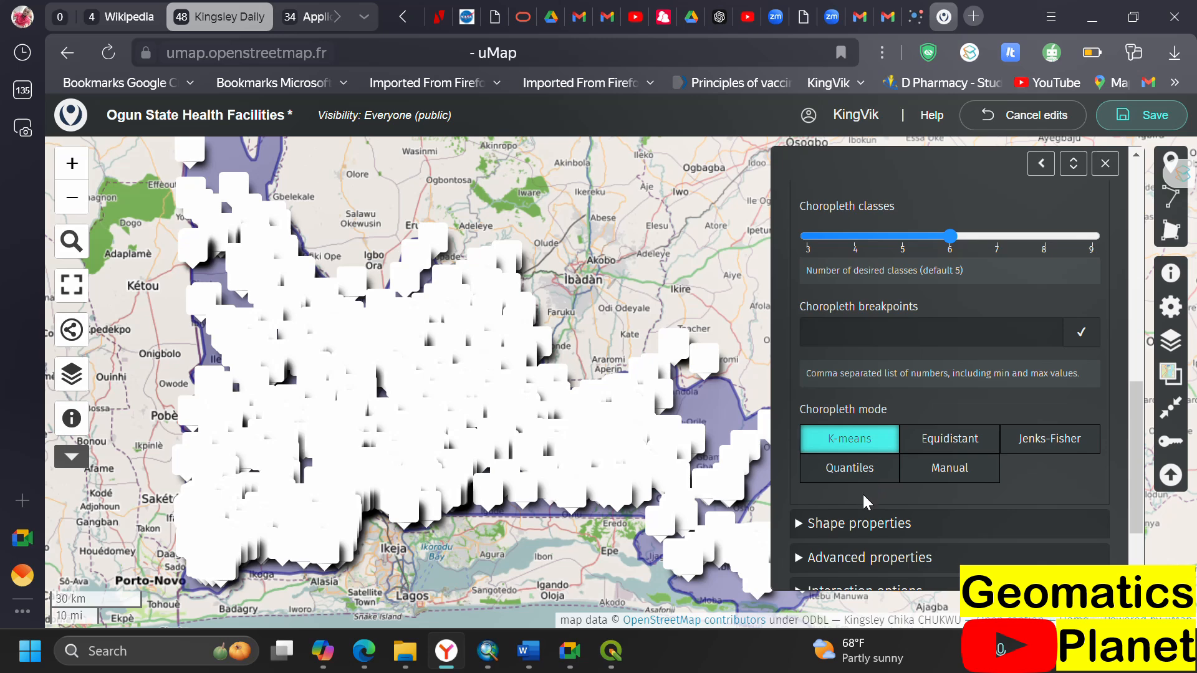
{"action": "left_click", "coordinate": [804, 530]}
{"action": "scroll", "coordinate": [833, 499], "scroll_direction": "down", "scroll_amount": 3}
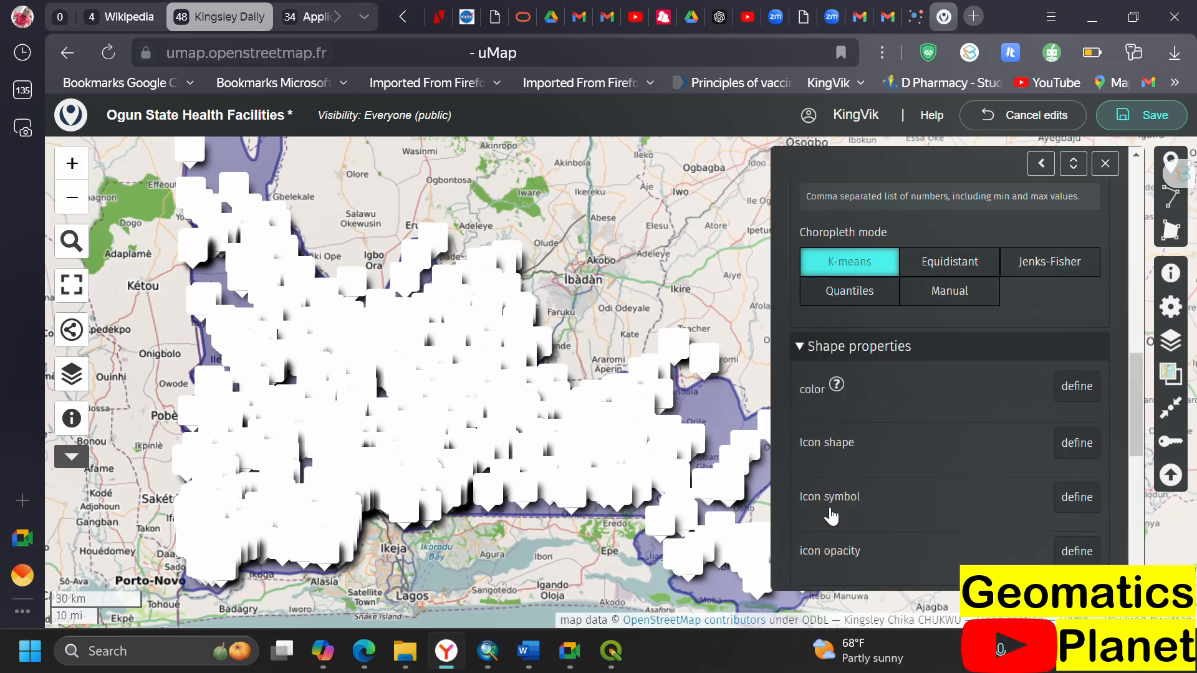
- Colour the markers Brown and, after trying Equidistant and Quantiles, set choropleth mode to Manual
{"action": "left_click", "coordinate": [1075, 380]}
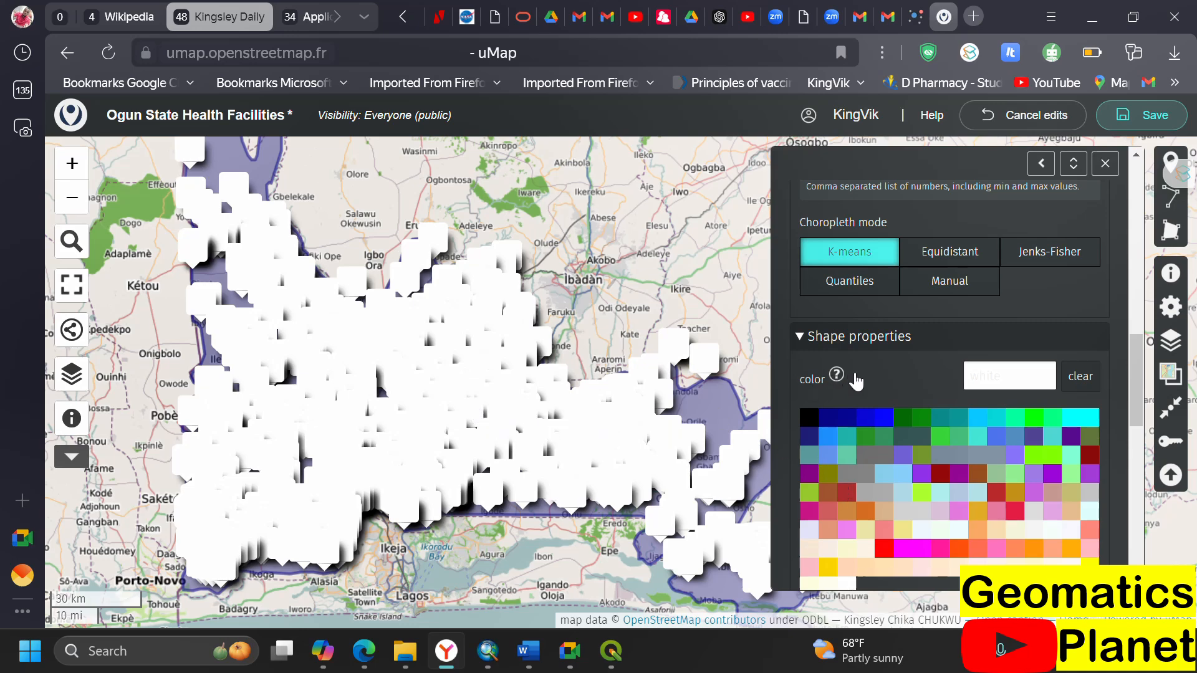
{"action": "scroll", "coordinate": [477, 408], "scroll_direction": "up", "scroll_amount": 1}
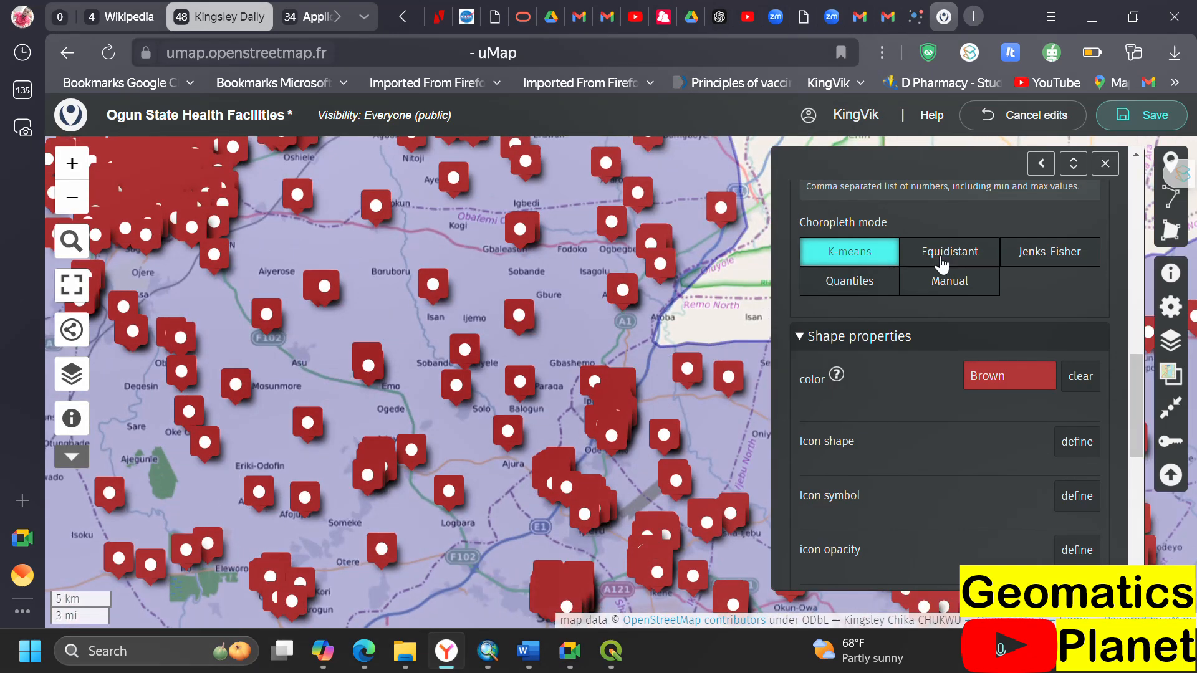
{"action": "left_click", "coordinate": [940, 262]}
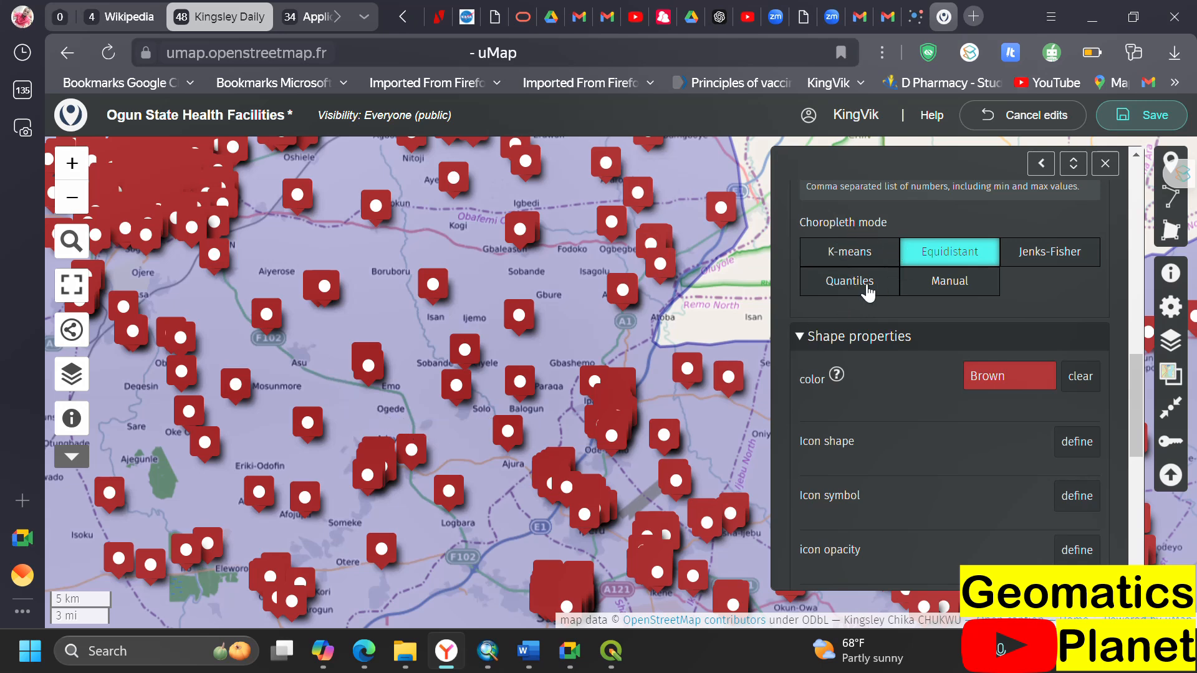
{"action": "left_click", "coordinate": [895, 294]}
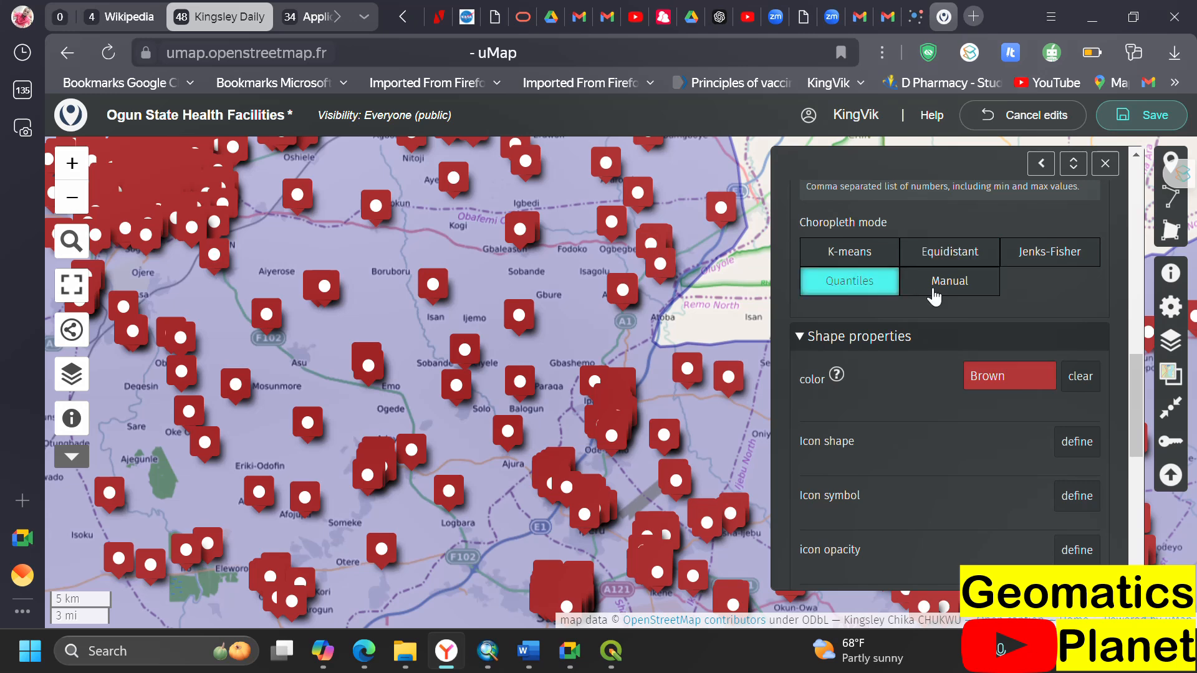
{"action": "left_click", "coordinate": [948, 290]}
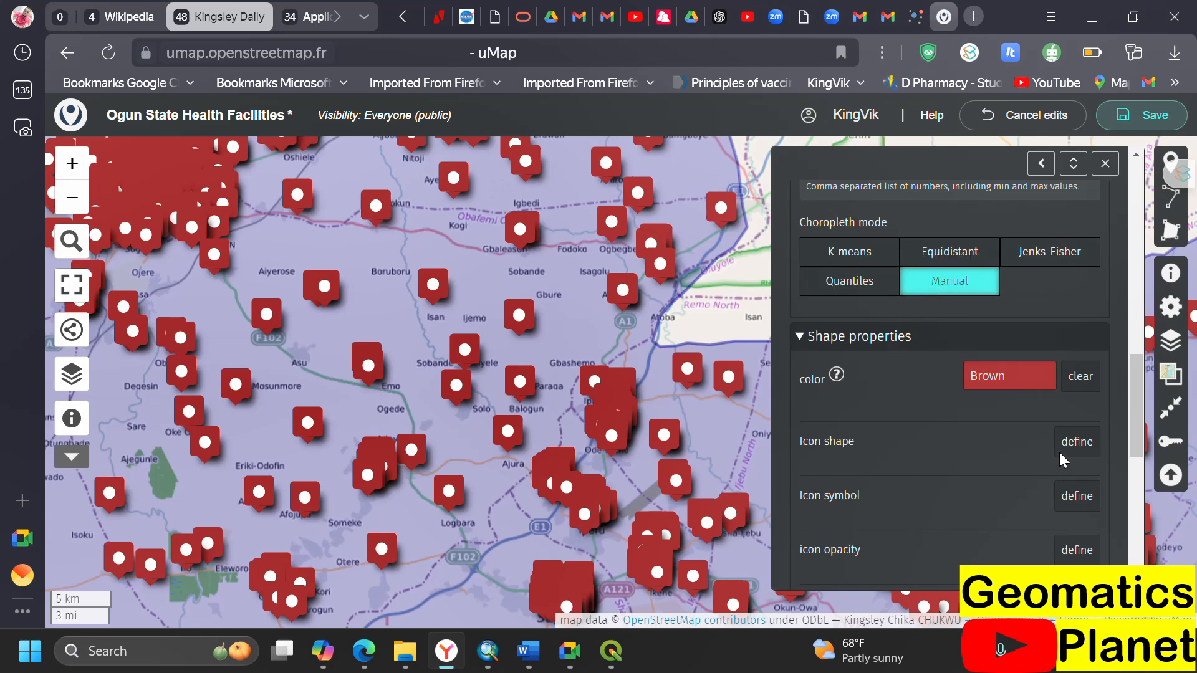
{"action": "scroll", "coordinate": [929, 358], "scroll_direction": "up", "scroll_amount": 8}
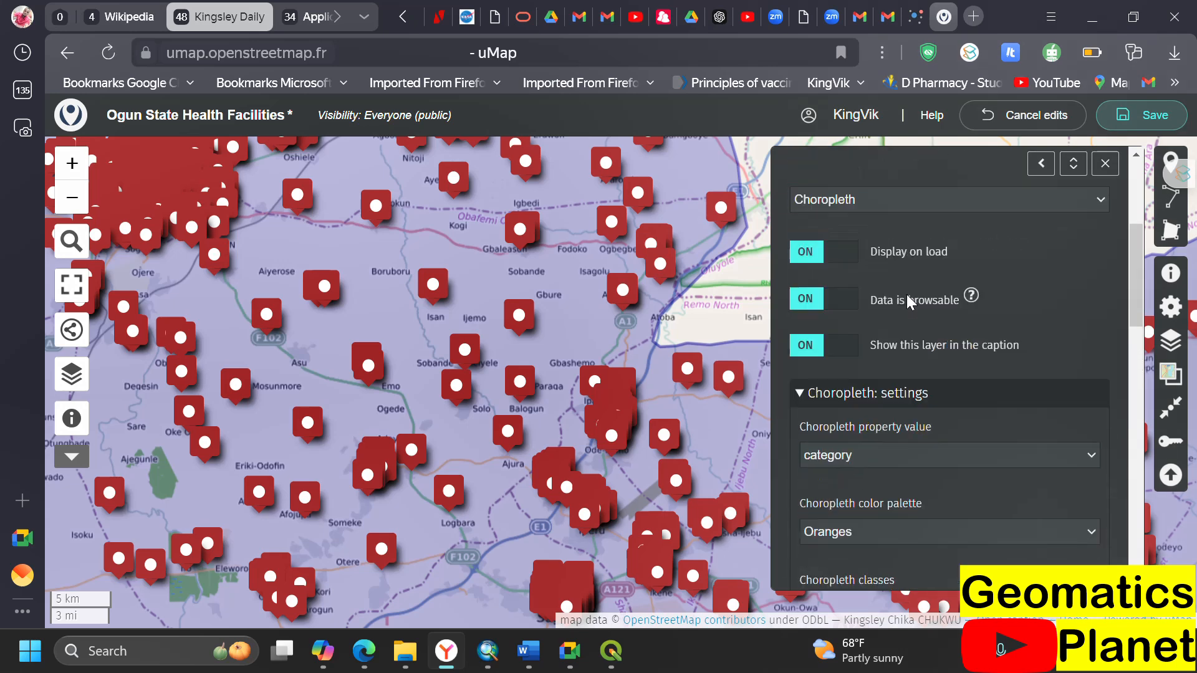
{"action": "left_click", "coordinate": [892, 200]}
{"action": "left_click", "coordinate": [866, 323]}
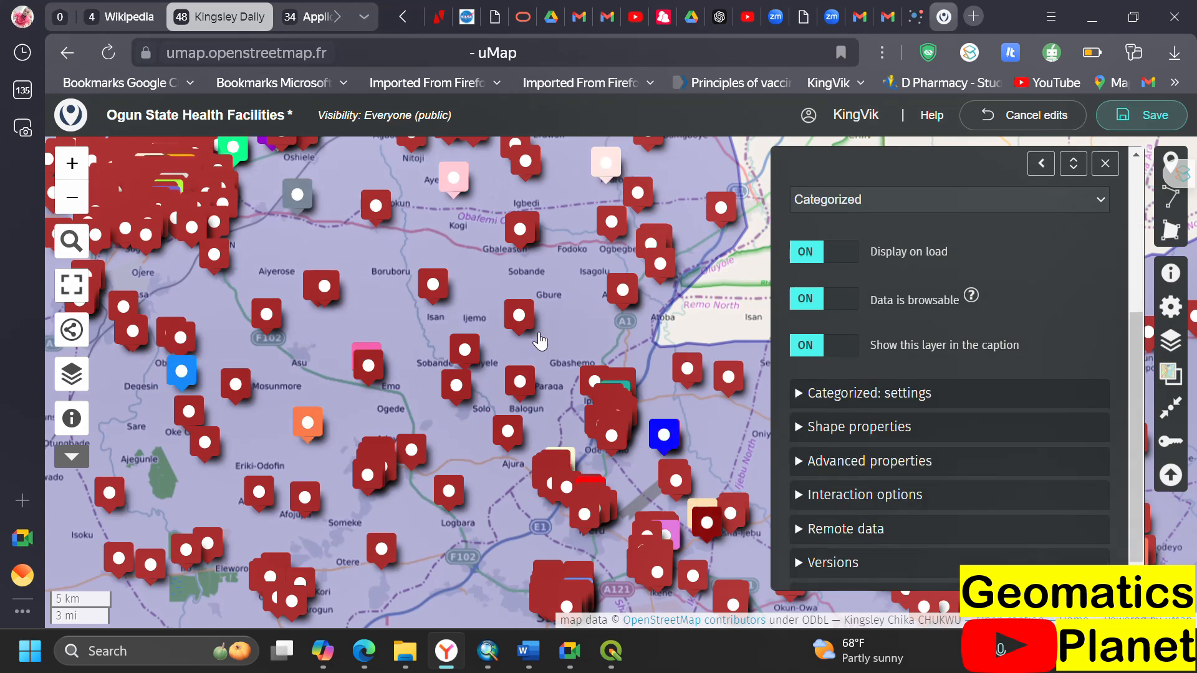
{"action": "scroll", "coordinate": [524, 367], "scroll_direction": "down", "scroll_amount": 3}
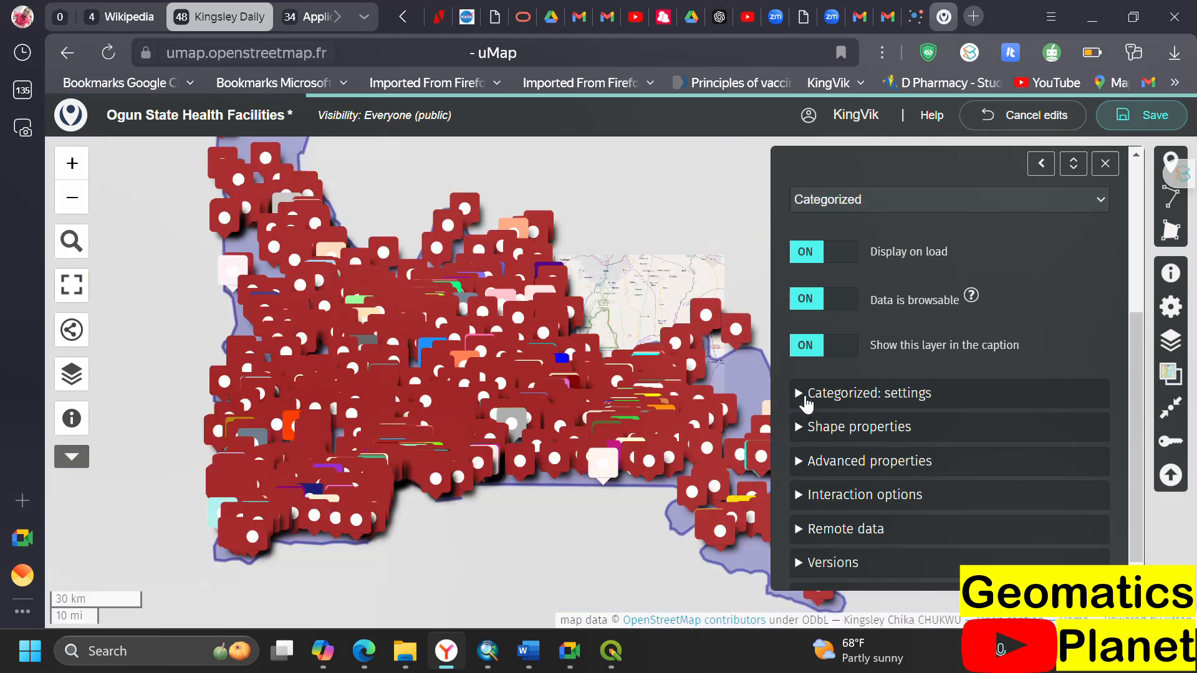
{"action": "left_click", "coordinate": [805, 397]}
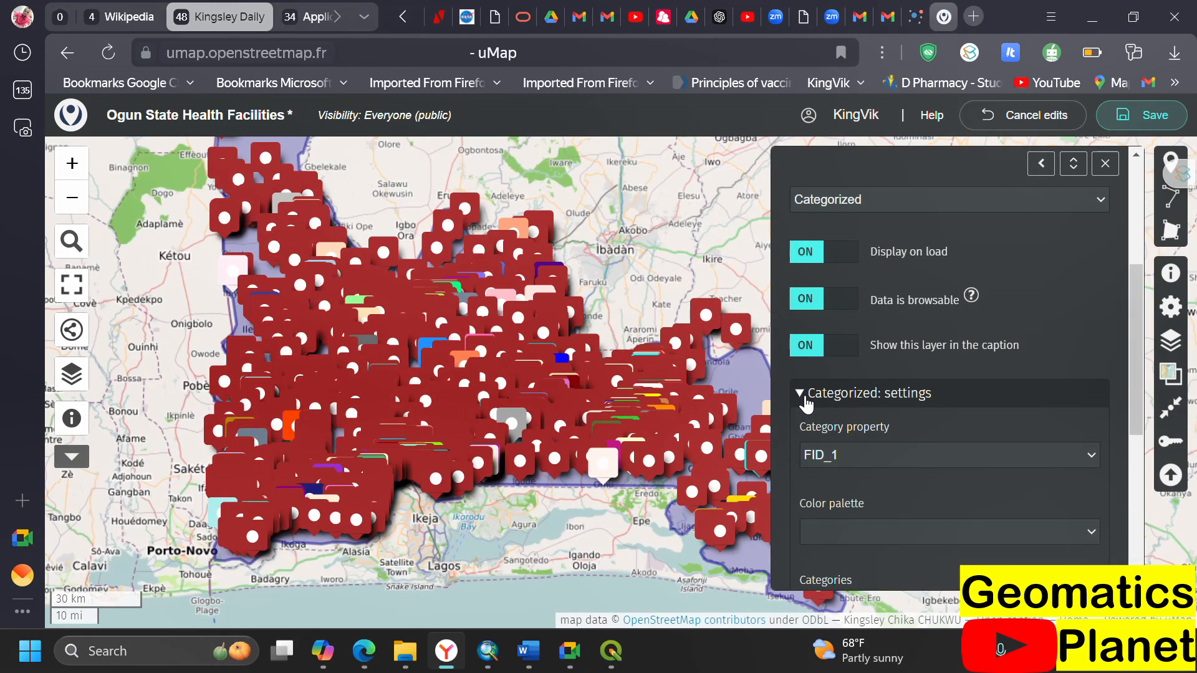
{"action": "left_click", "coordinate": [848, 461]}
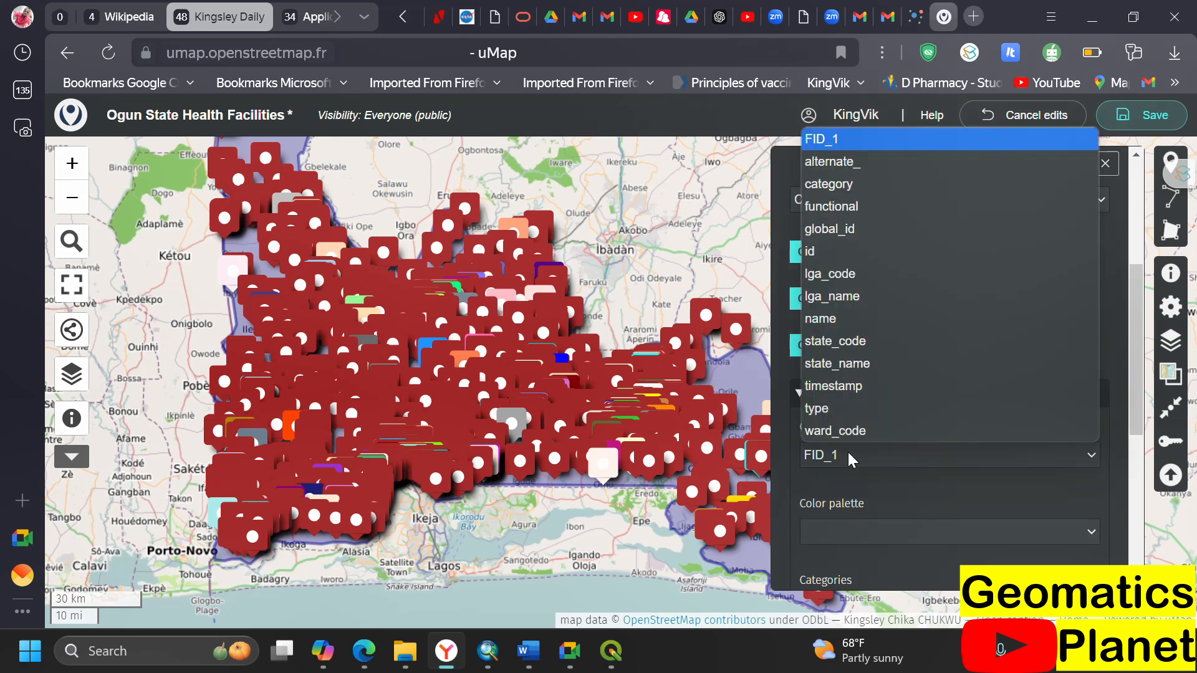
{"action": "left_click", "coordinate": [845, 189]}
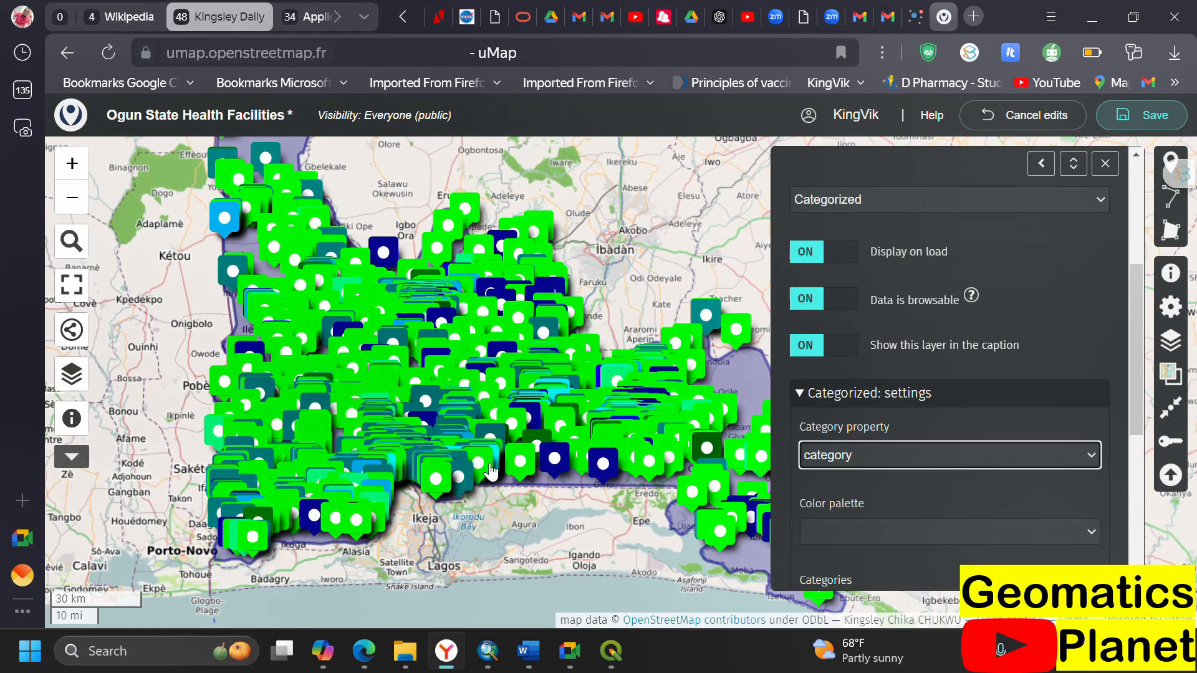
{"action": "scroll", "coordinate": [528, 469], "scroll_direction": "up", "scroll_amount": 1}
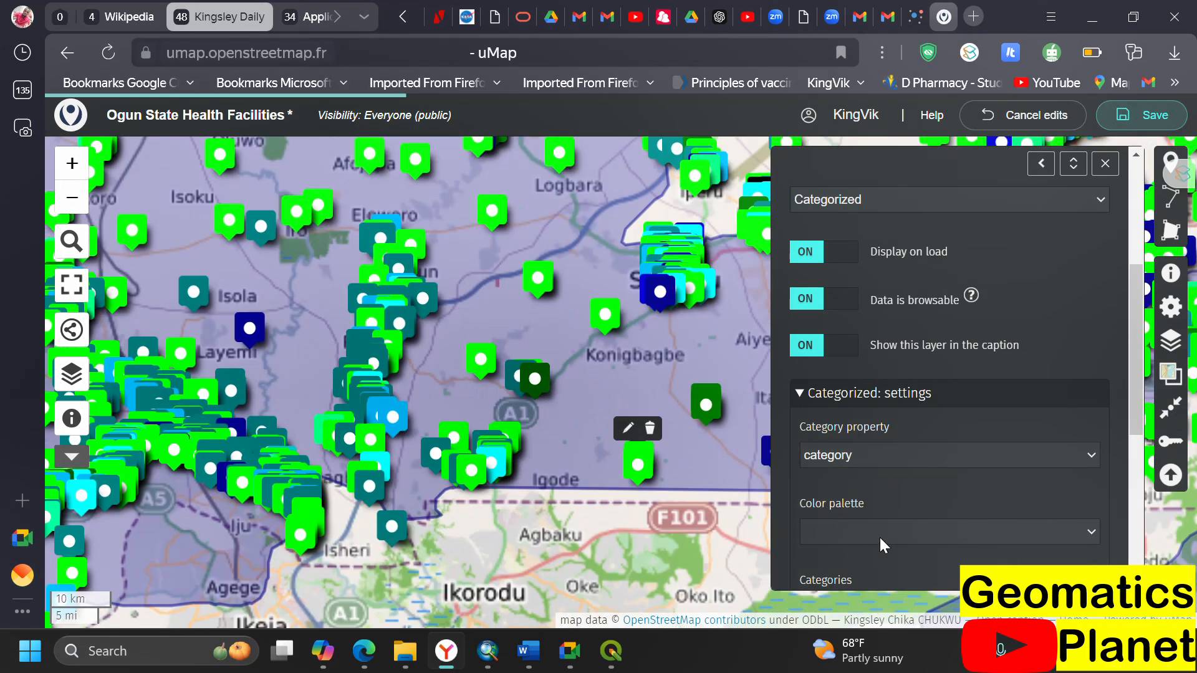
{"action": "left_click", "coordinate": [1068, 535]}
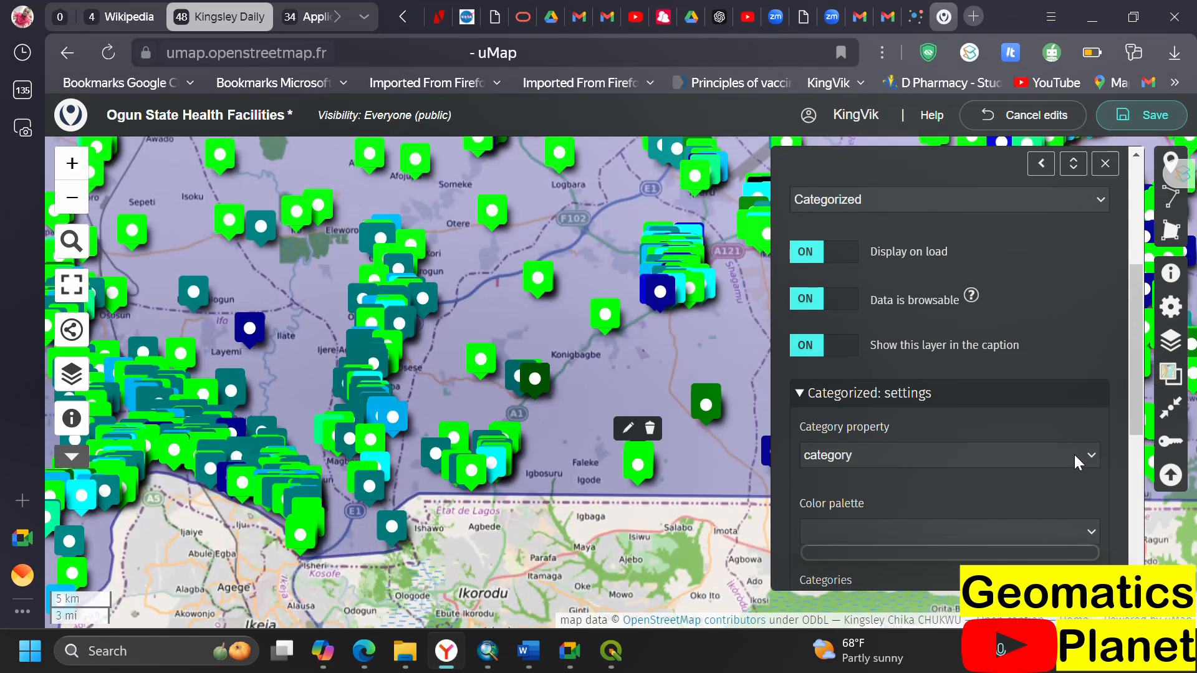
{"action": "left_click_drag", "start_coordinate": [1132, 350], "coordinate": [1127, 429]}
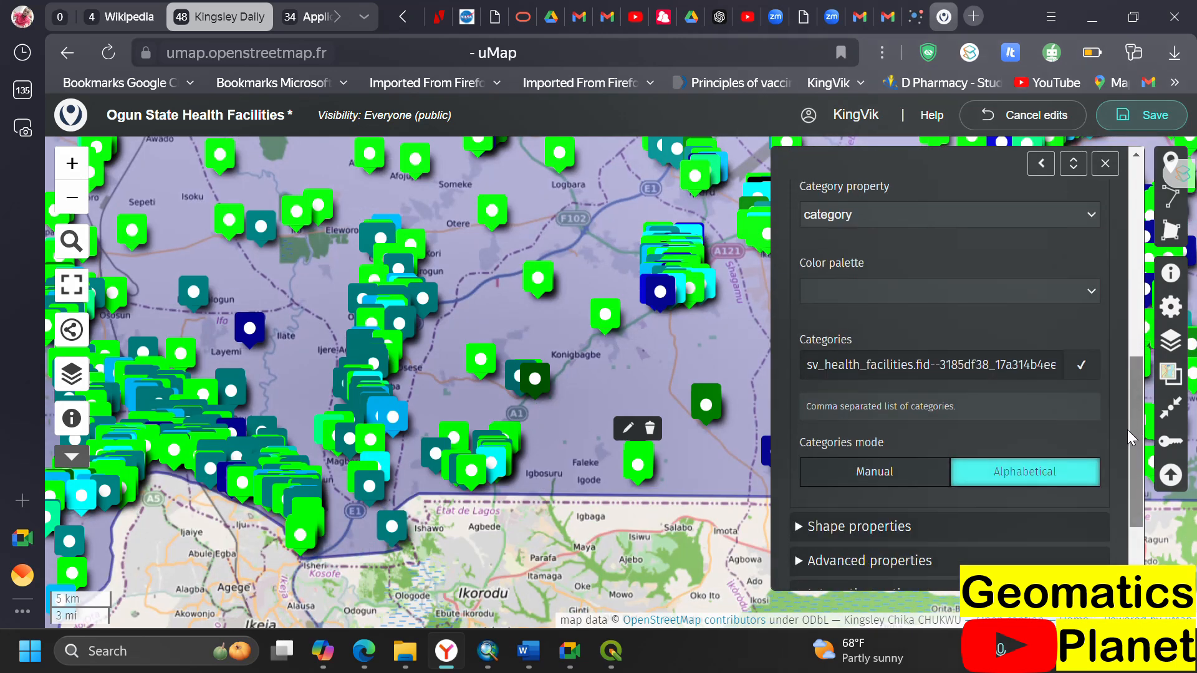
{"action": "left_click", "coordinate": [1057, 289]}
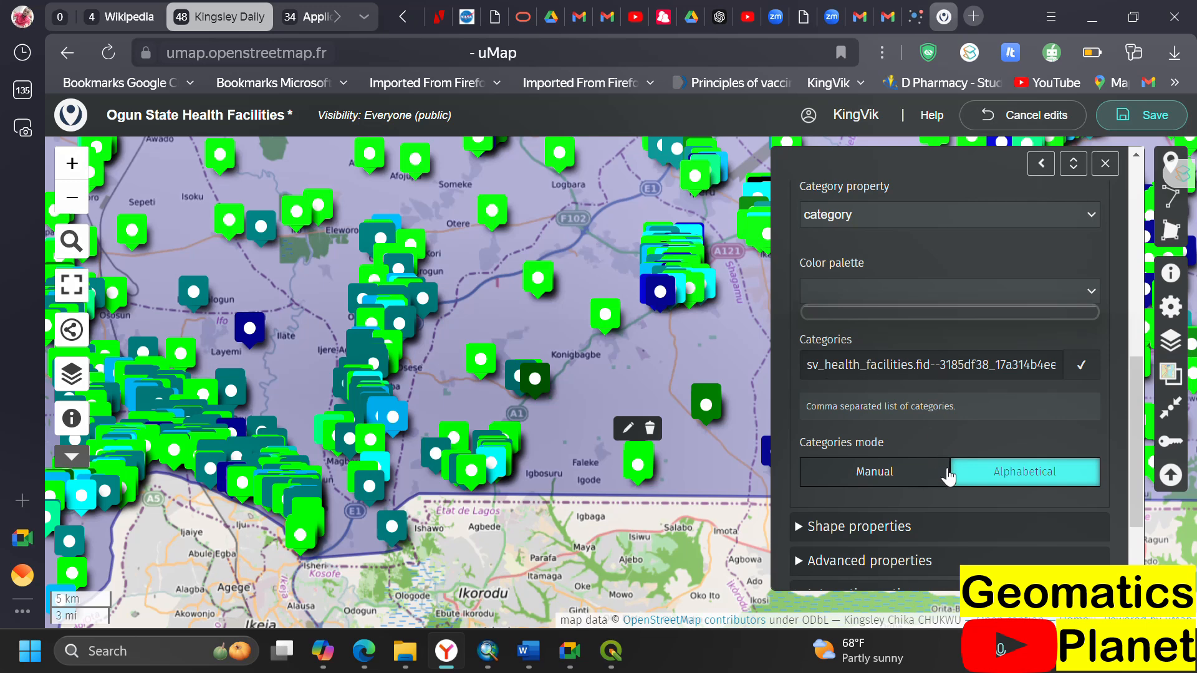
{"action": "scroll", "coordinate": [876, 424], "scroll_direction": "down", "scroll_amount": 2}
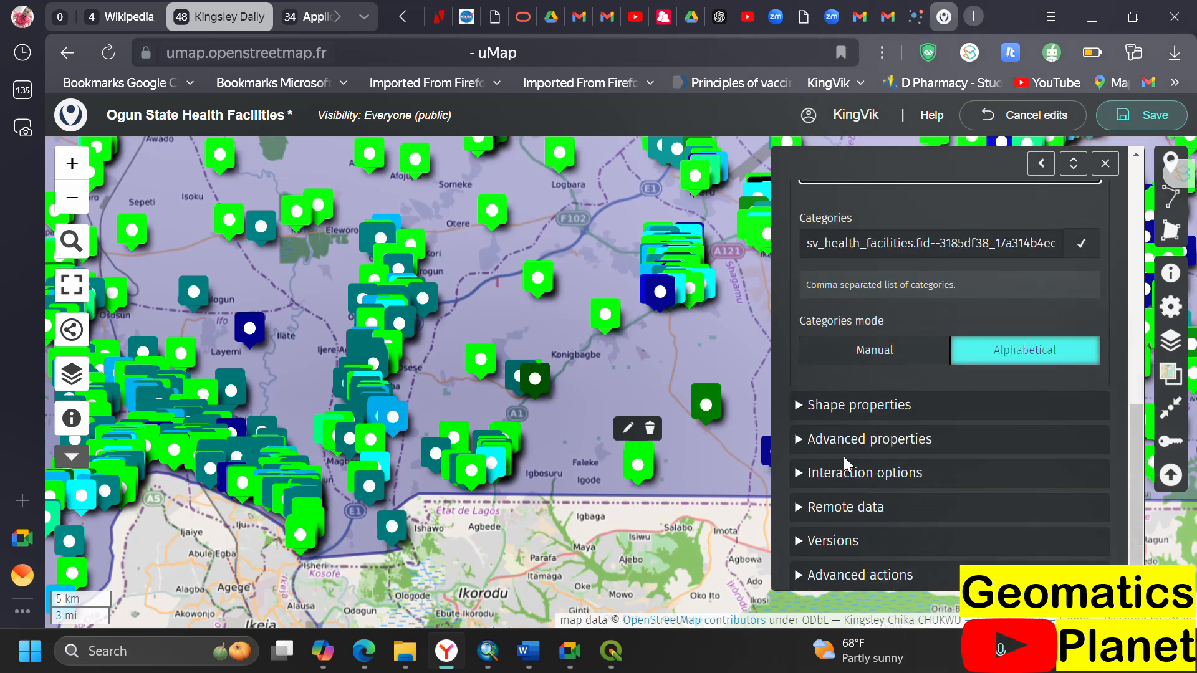
{"action": "left_click", "coordinate": [814, 477]}
{"action": "scroll", "coordinate": [887, 503], "scroll_direction": "up", "scroll_amount": 10}
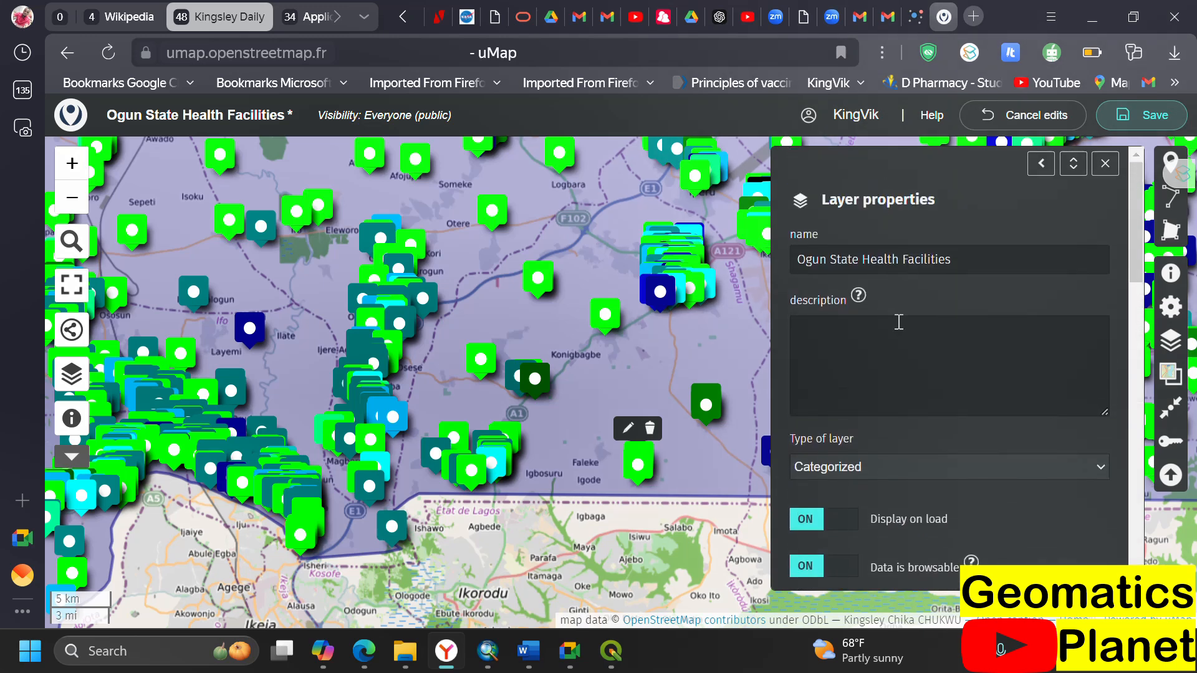
- Change the layer type to Proportional circles, sized by the id property
{"action": "left_click", "coordinate": [948, 477]}
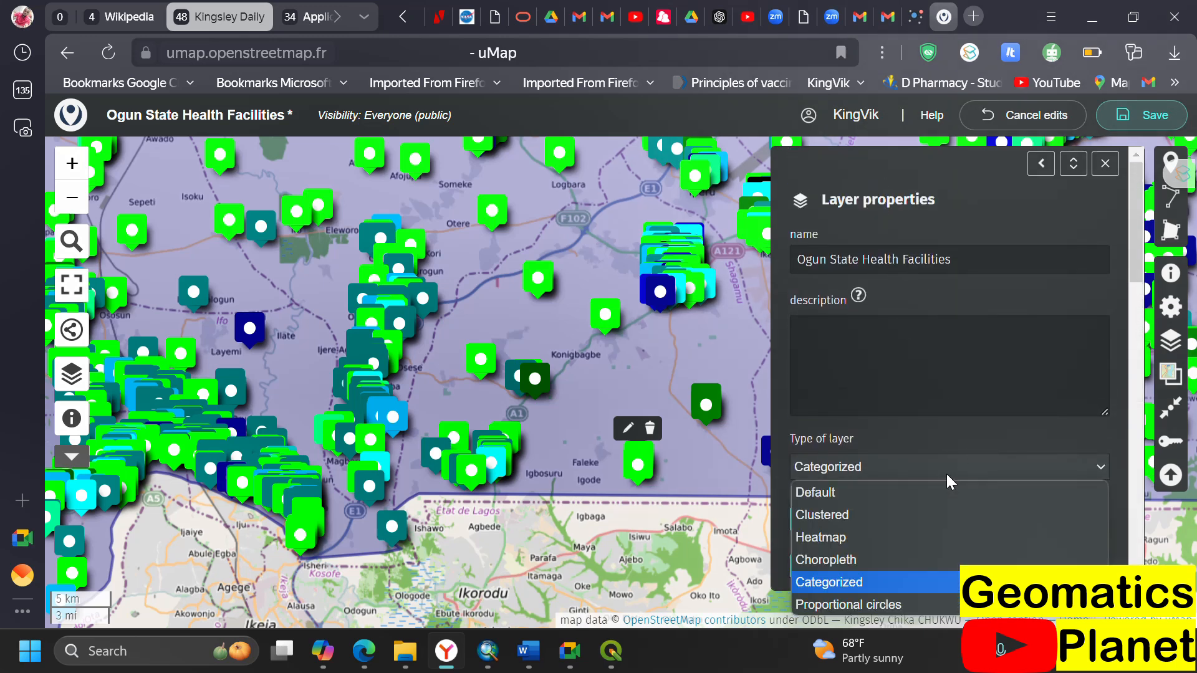
{"action": "left_click", "coordinate": [883, 589]}
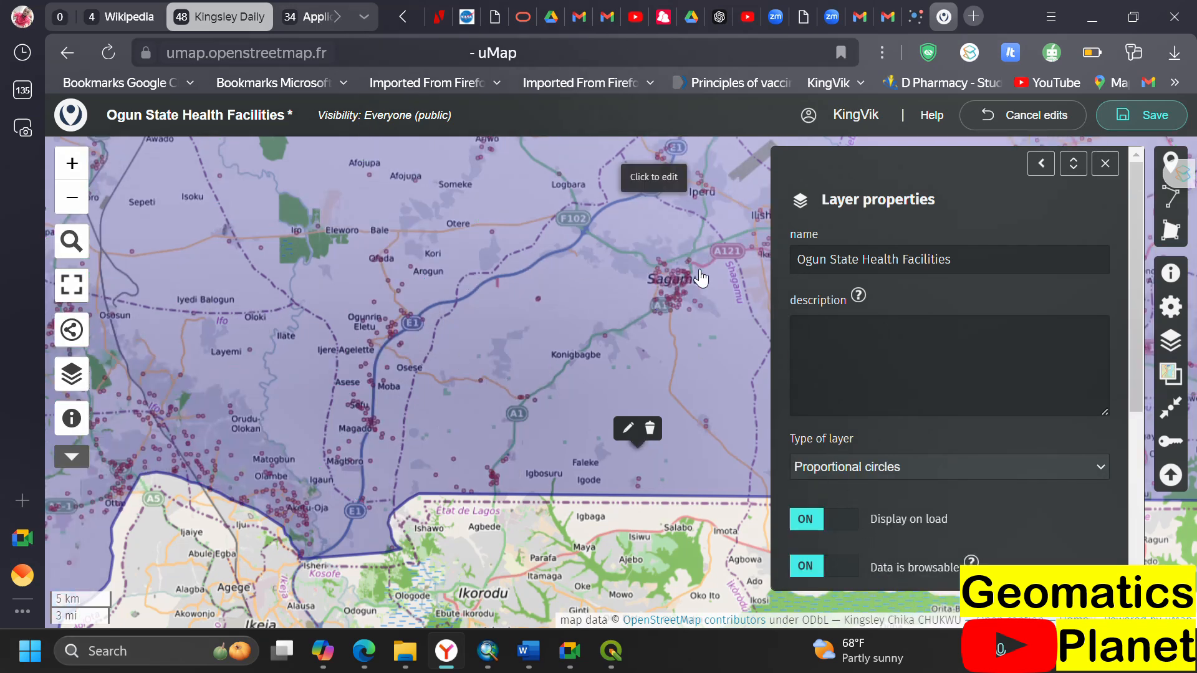
{"action": "scroll", "coordinate": [540, 432], "scroll_direction": "up", "scroll_amount": 1}
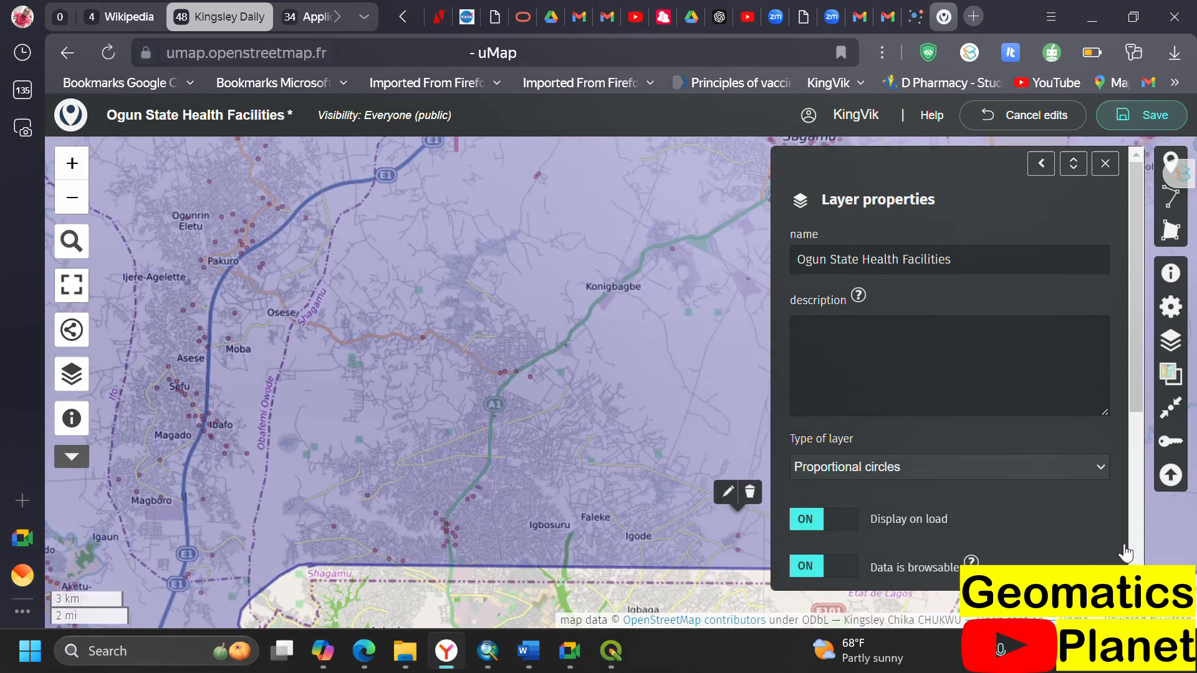
{"action": "scroll", "coordinate": [960, 477], "scroll_direction": "down", "scroll_amount": 3}
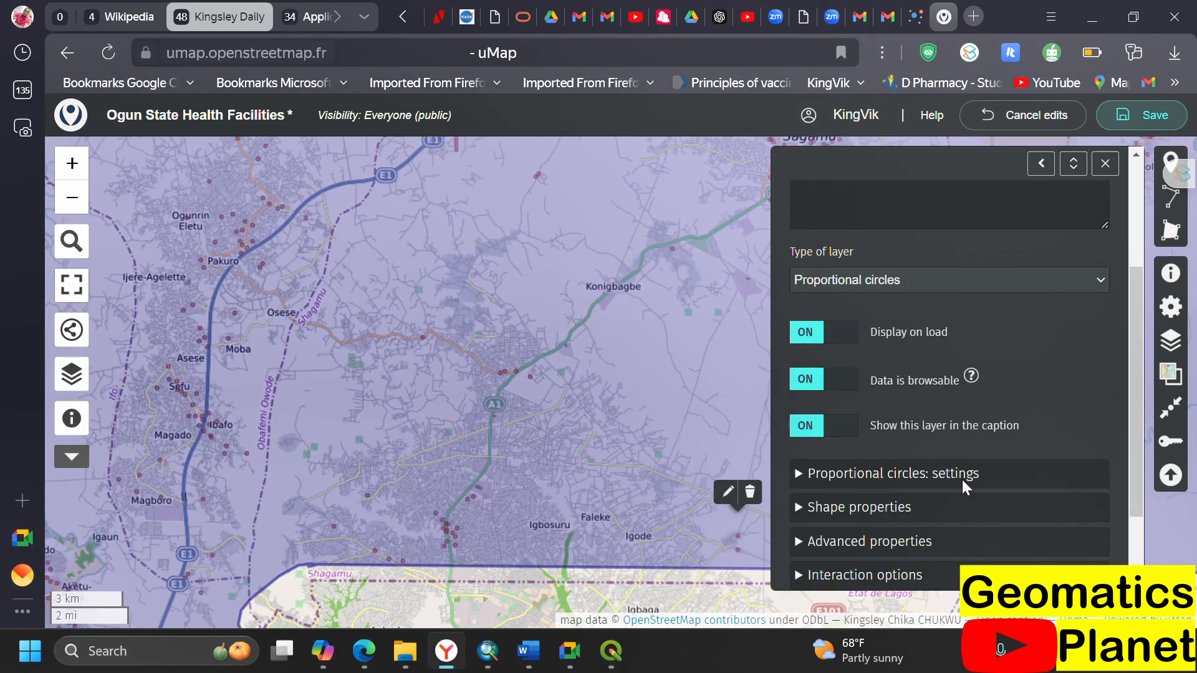
{"action": "left_click", "coordinate": [844, 479]}
{"action": "left_click", "coordinate": [879, 532]}
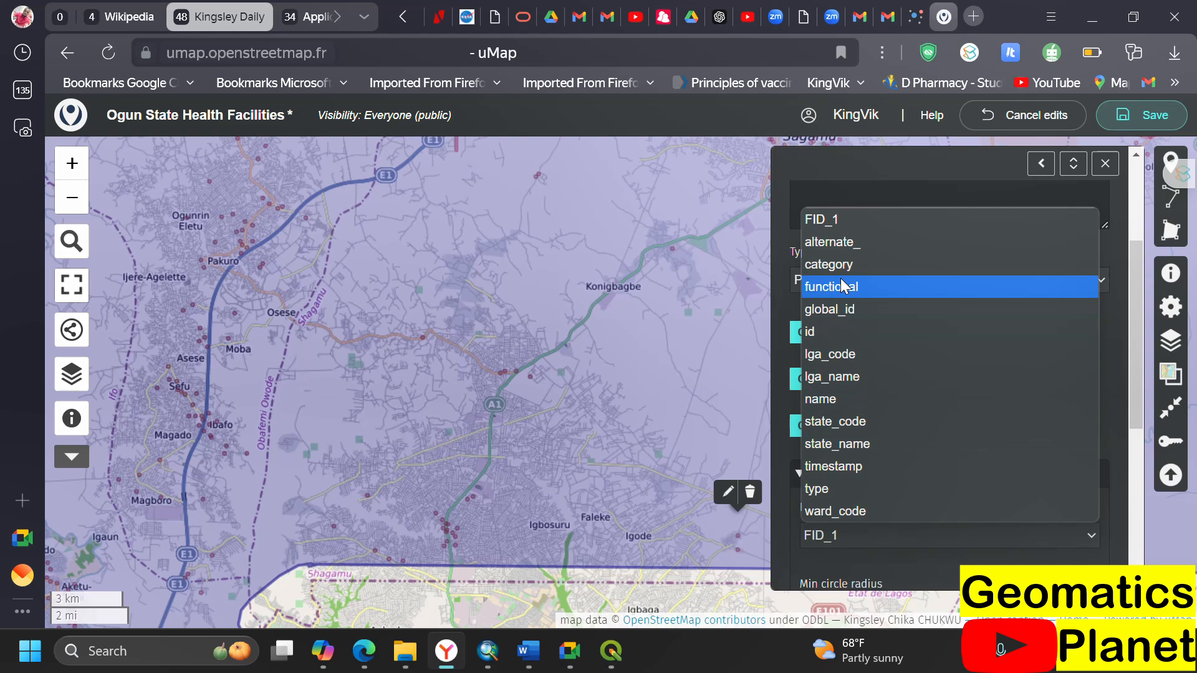
{"action": "left_click", "coordinate": [843, 339]}
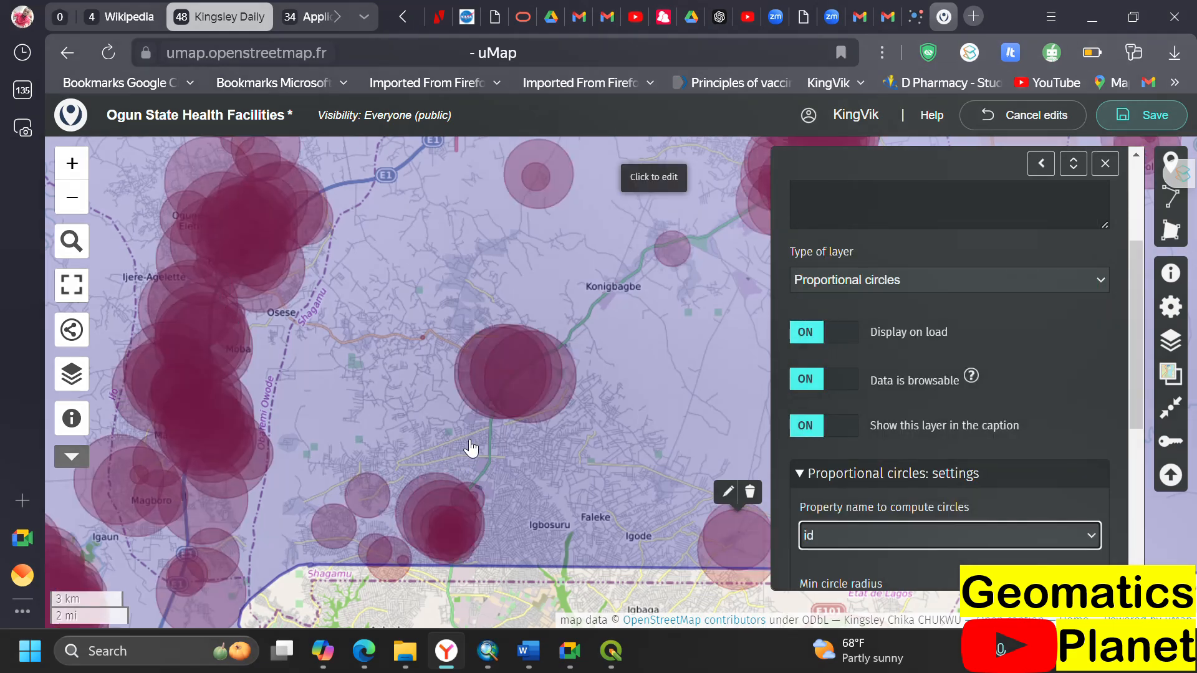
{"action": "scroll", "coordinate": [474, 299], "scroll_direction": "up", "scroll_amount": 3}
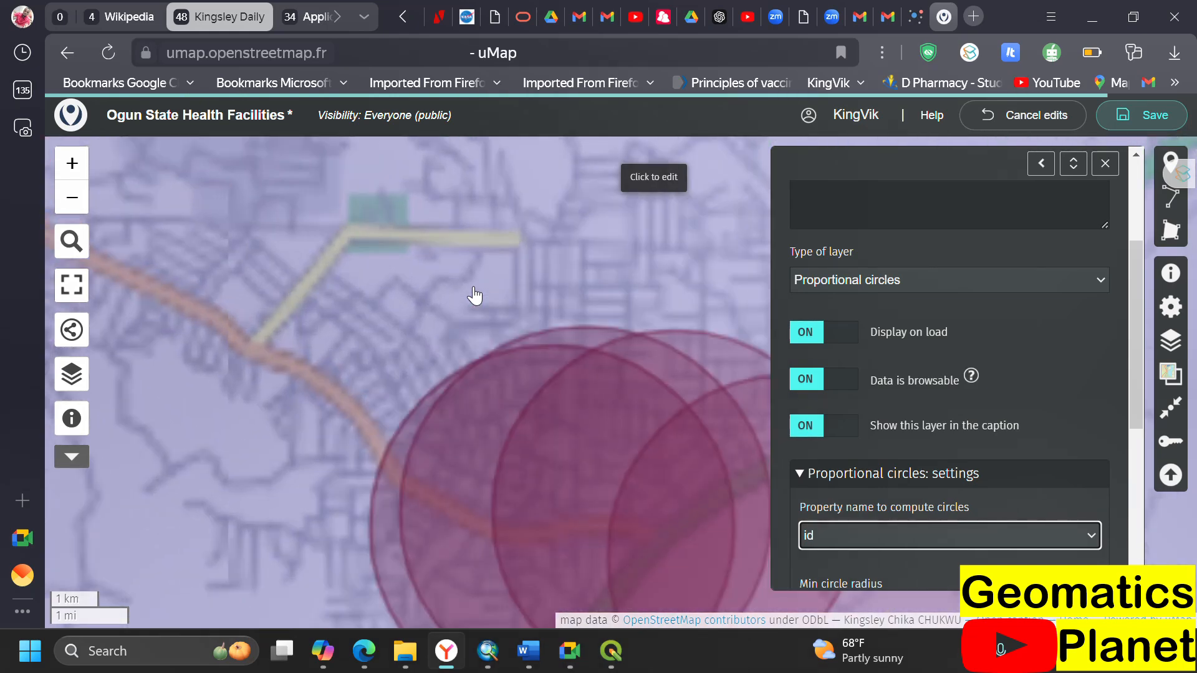
{"action": "scroll", "coordinate": [474, 296], "scroll_direction": "down", "scroll_amount": 3}
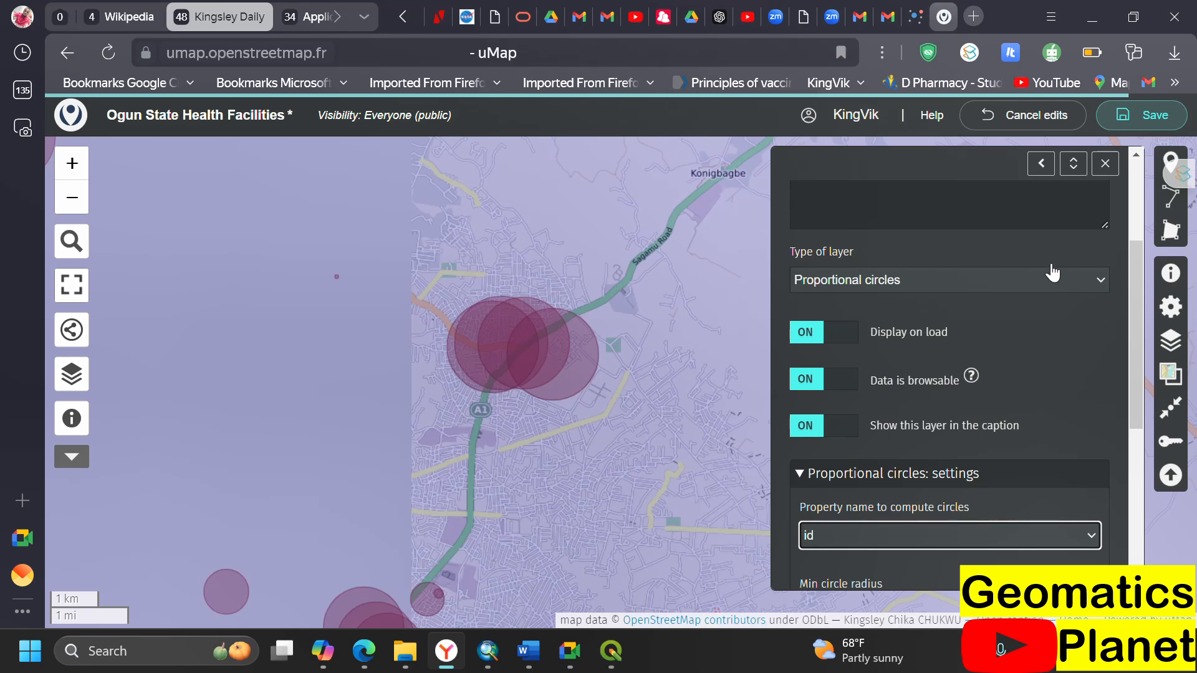
- Switch the layer type to Clustered and test it by zooming into the 4-facility cluster
{"action": "left_click", "coordinate": [968, 281]}
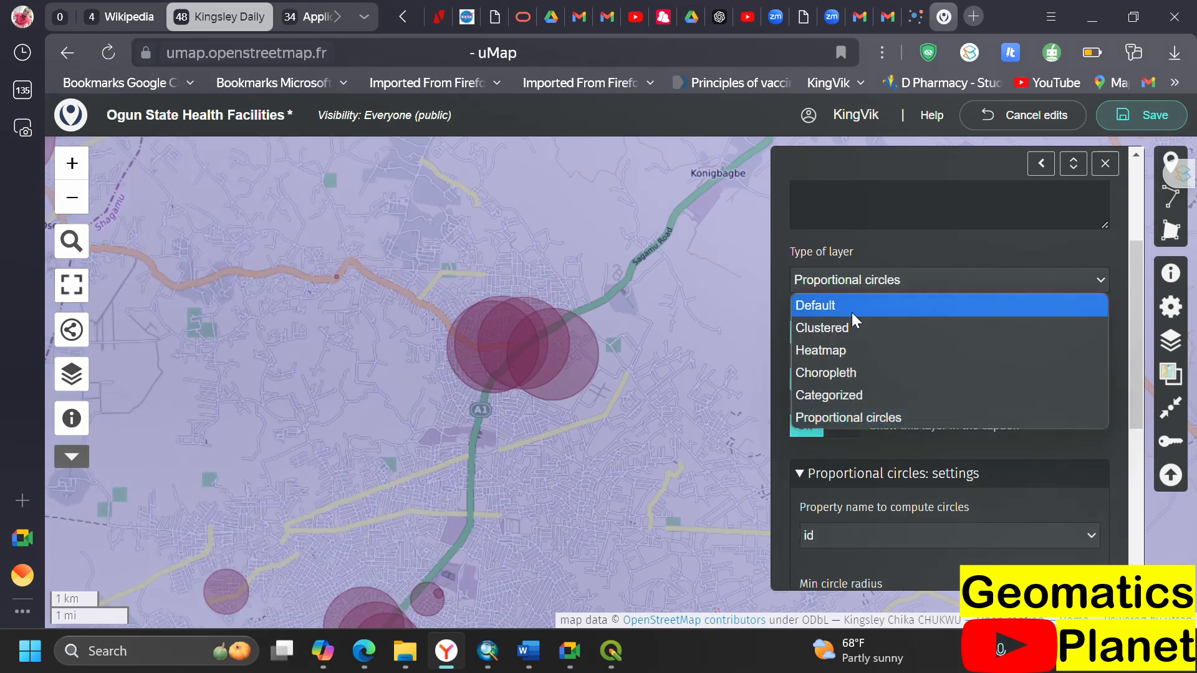
{"action": "left_click", "coordinate": [840, 328]}
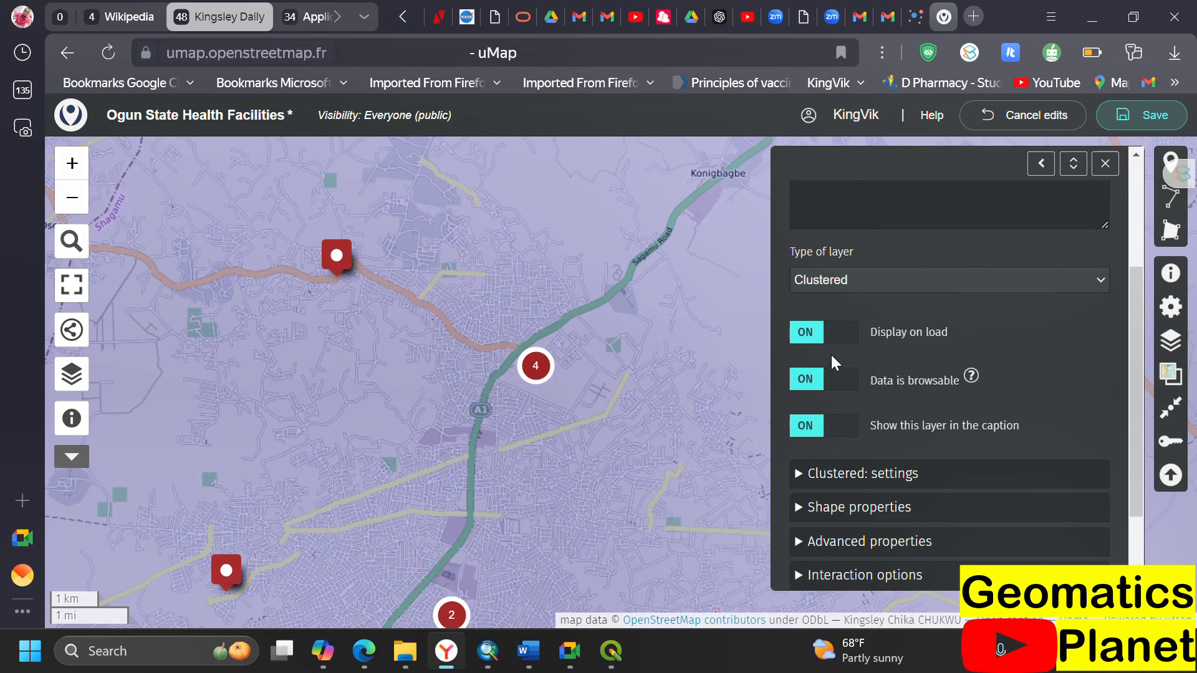
{"action": "left_click", "coordinate": [536, 366]}
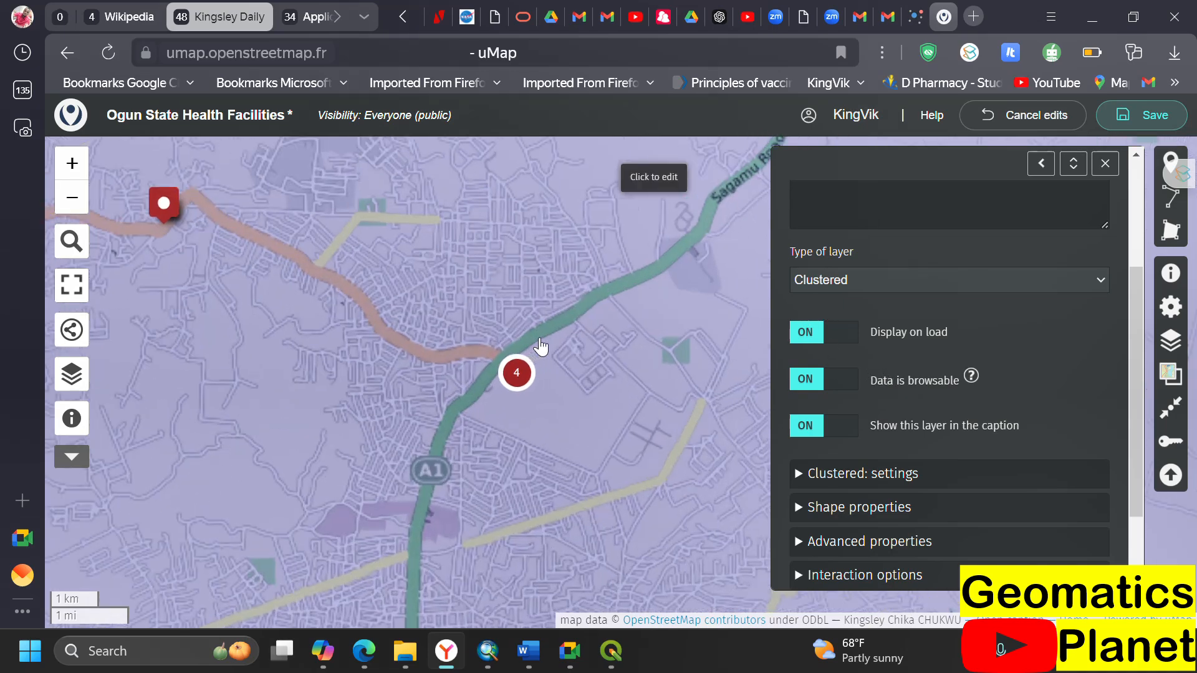
{"action": "scroll", "coordinate": [537, 334], "scroll_direction": "down", "scroll_amount": 3}
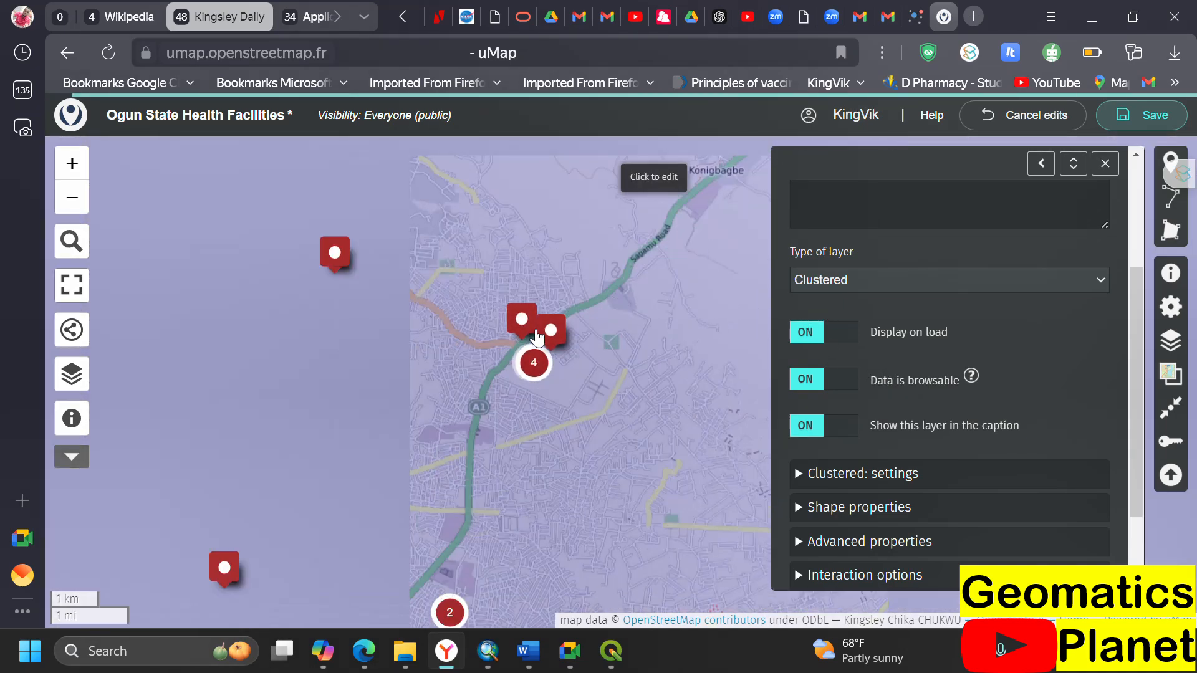
{"action": "scroll", "coordinate": [538, 335], "scroll_direction": "down", "scroll_amount": 2}
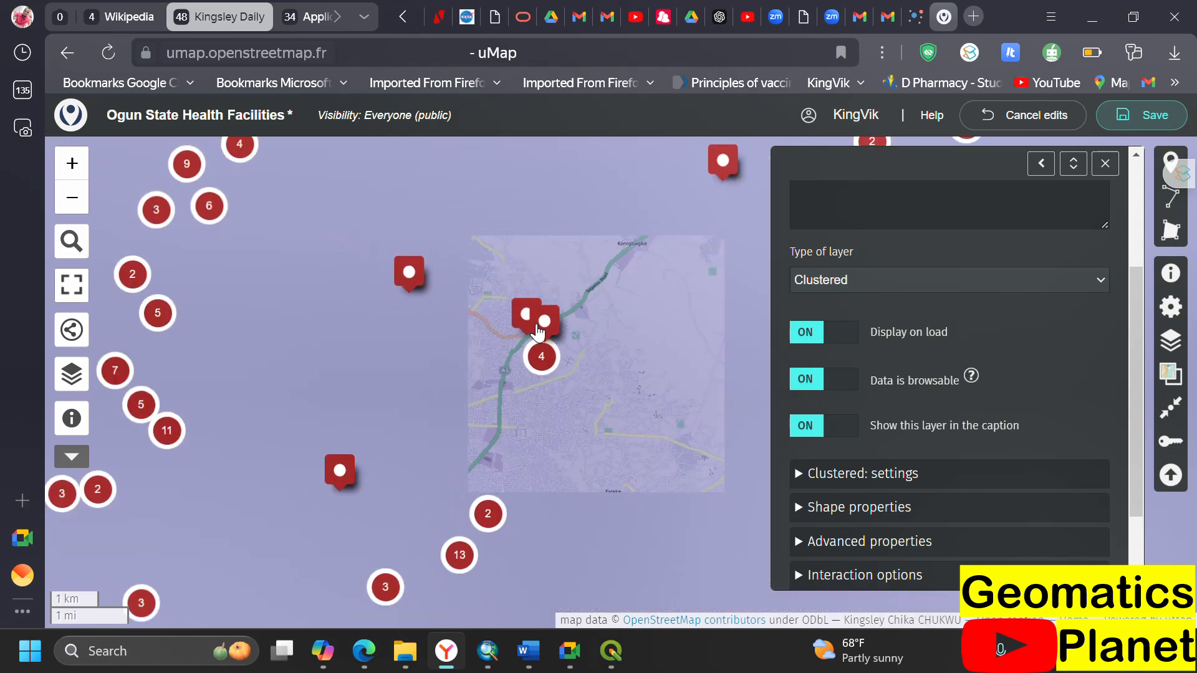
{"action": "scroll", "coordinate": [493, 358], "scroll_direction": "down", "scroll_amount": 2}
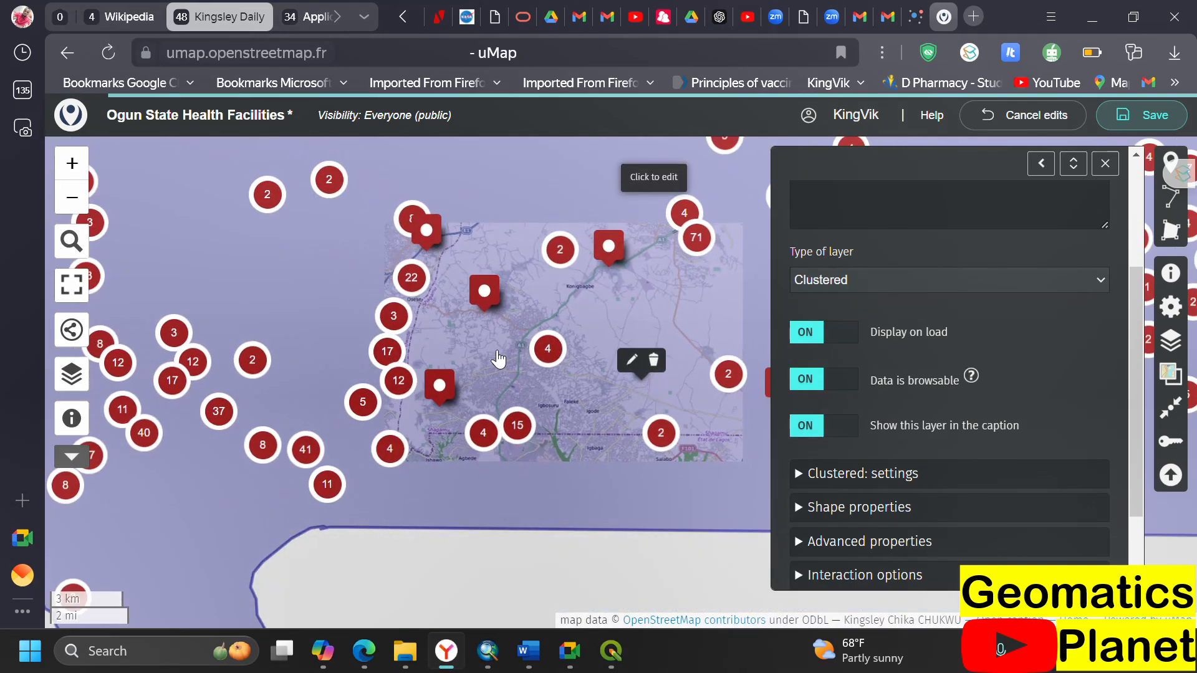
{"action": "scroll", "coordinate": [488, 427], "scroll_direction": "down", "scroll_amount": 1}
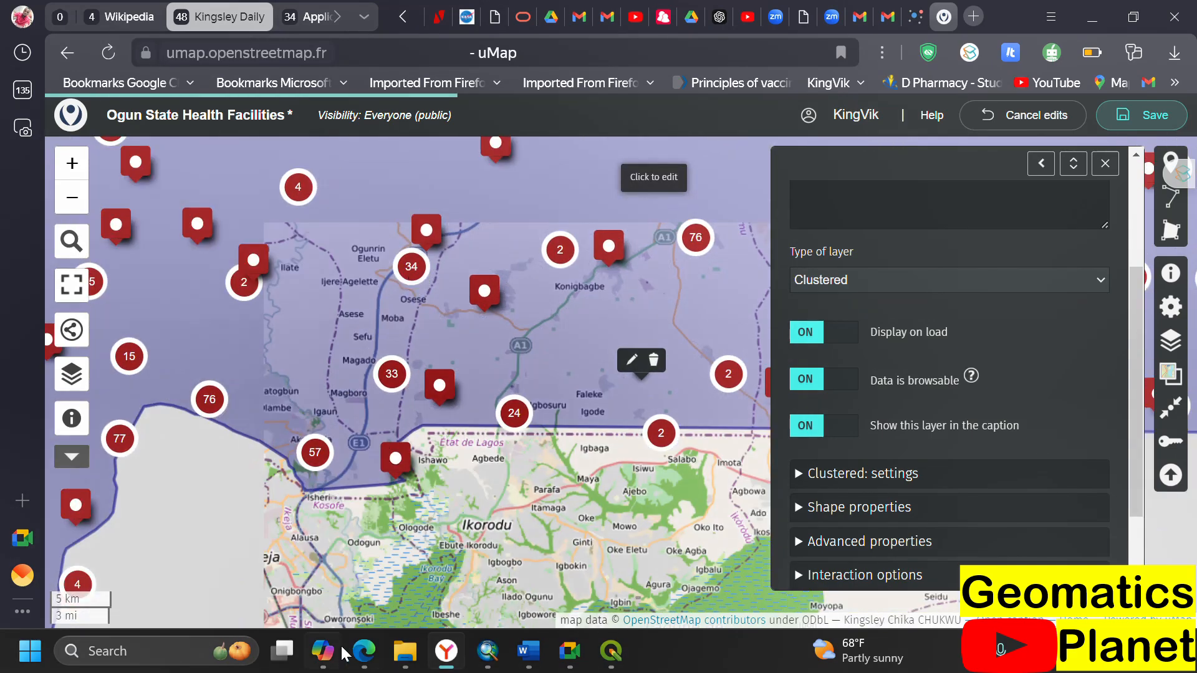
{"action": "left_click", "coordinate": [371, 657]}
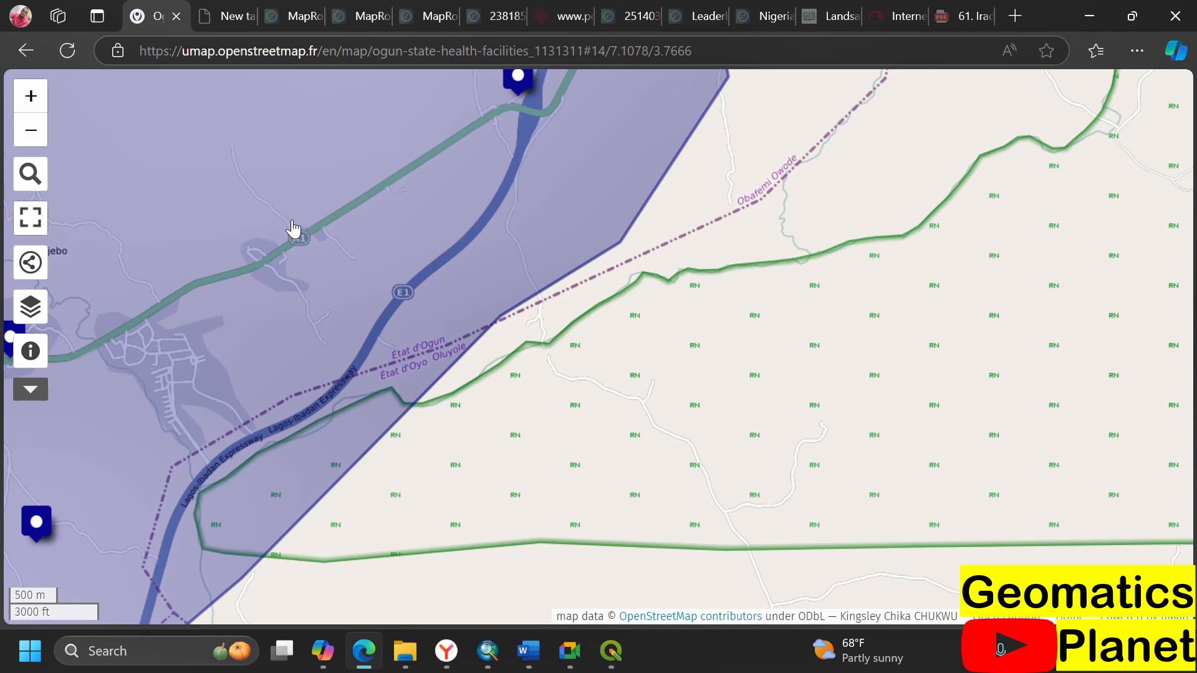
- Save in the editor, reload the public map and check the Alapako Health Center popup
{"action": "left_click", "coordinate": [67, 51]}
{"action": "left_click", "coordinate": [456, 656]}
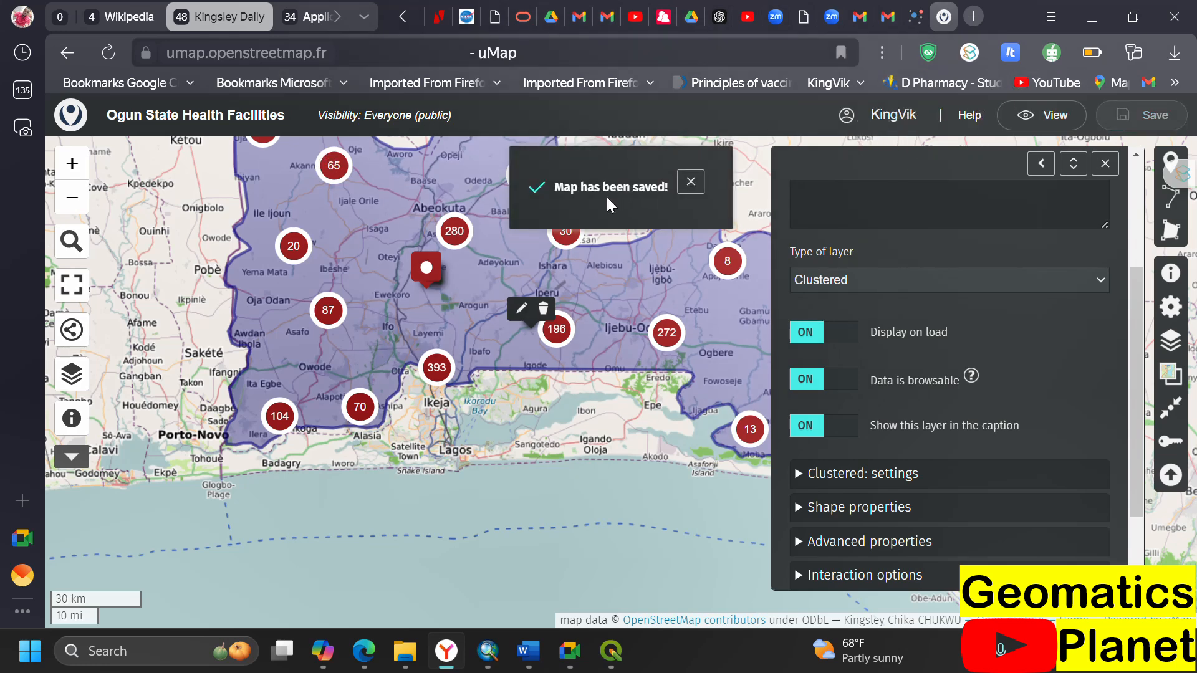
{"action": "left_click", "coordinate": [364, 651]}
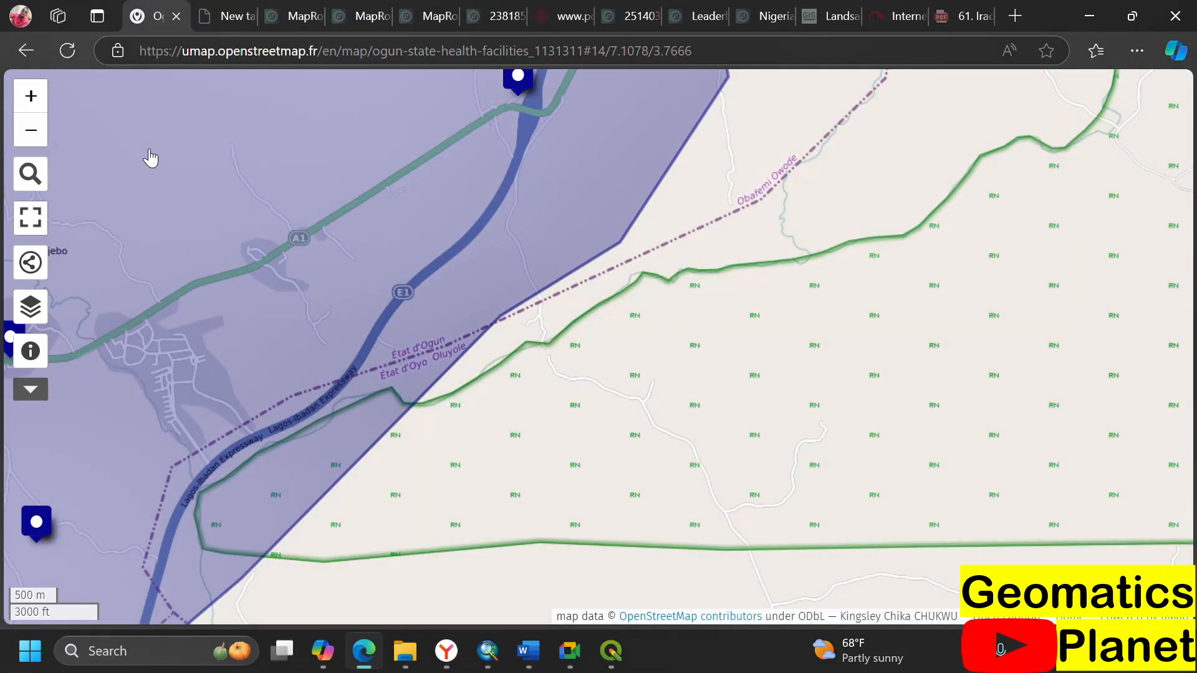
{"action": "left_click", "coordinate": [67, 51]}
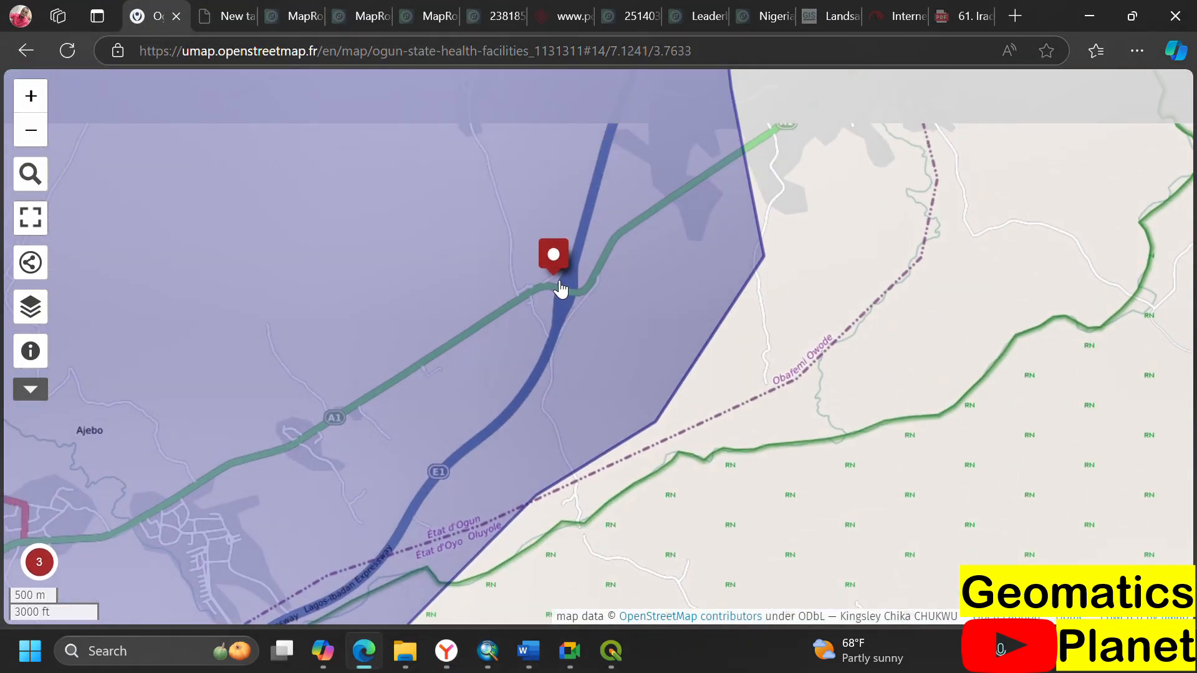
{"action": "left_click", "coordinate": [552, 255]}
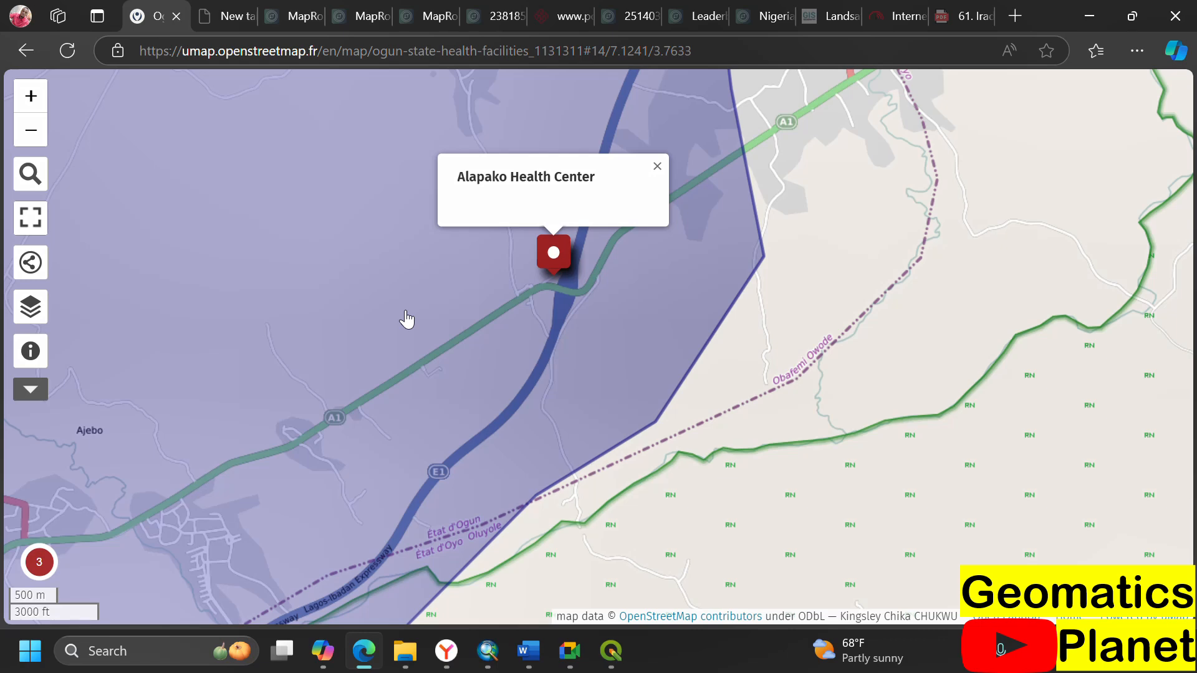
{"action": "left_click", "coordinate": [446, 651]}
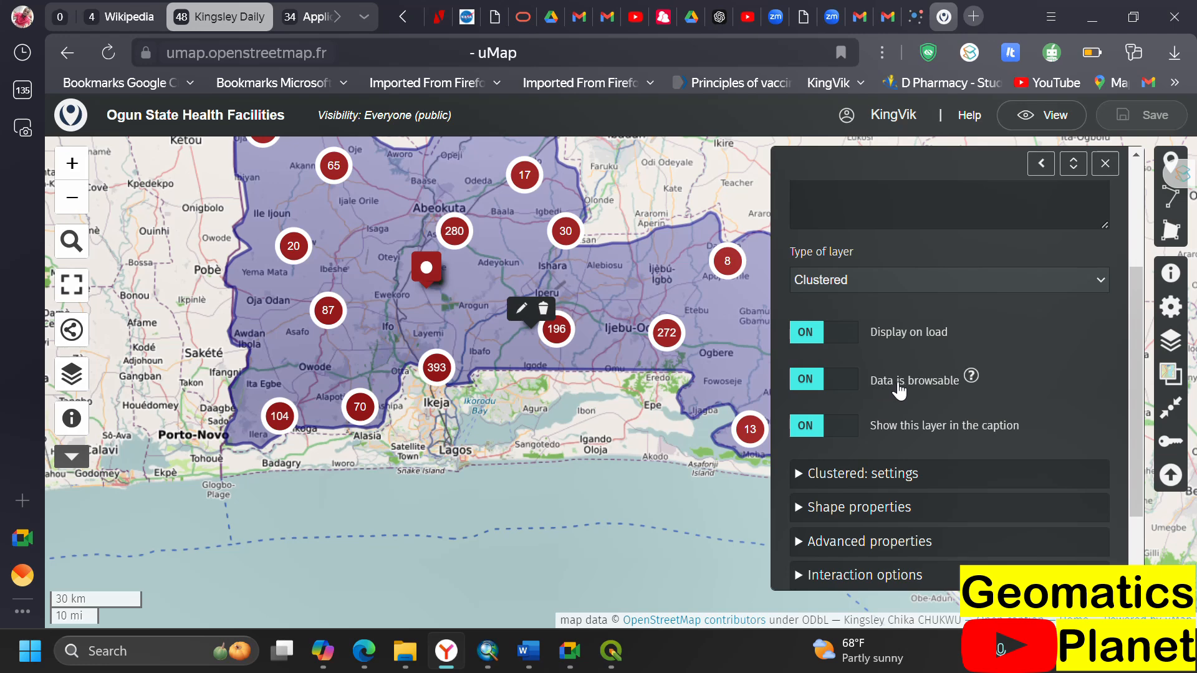
- Turn off data browsing, save, and check the live map's data browser and Alapako popup
{"action": "left_click", "coordinate": [827, 388]}
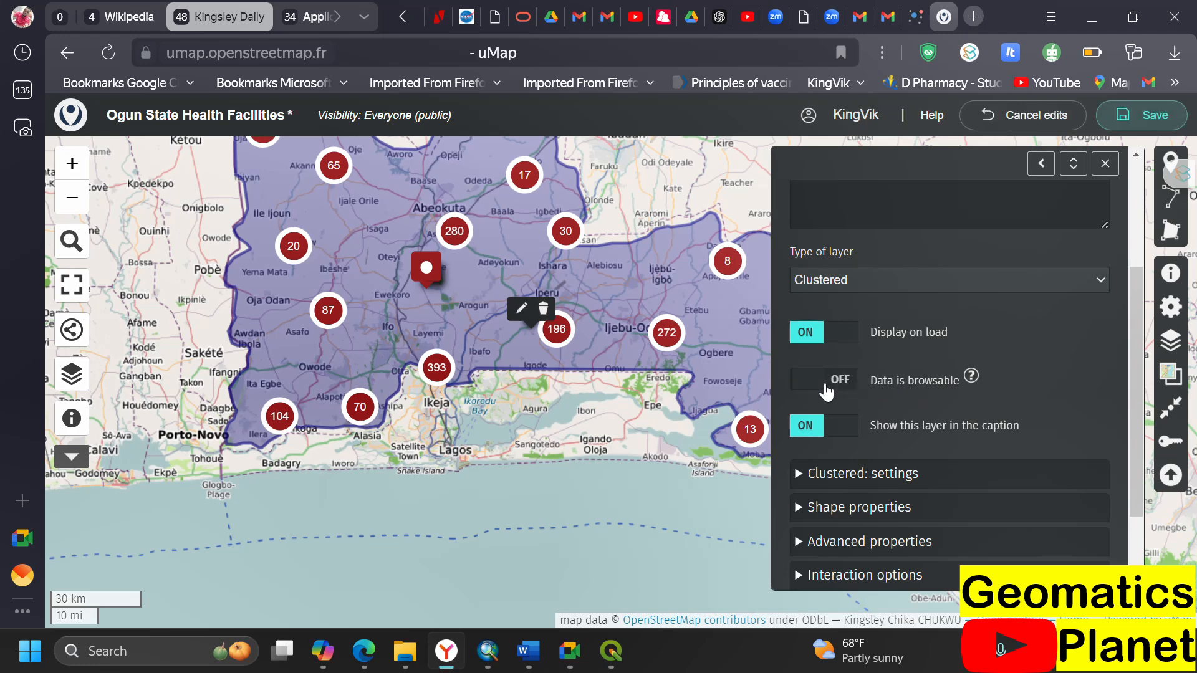
{"action": "left_click", "coordinate": [1151, 122]}
{"action": "left_click", "coordinate": [364, 651]}
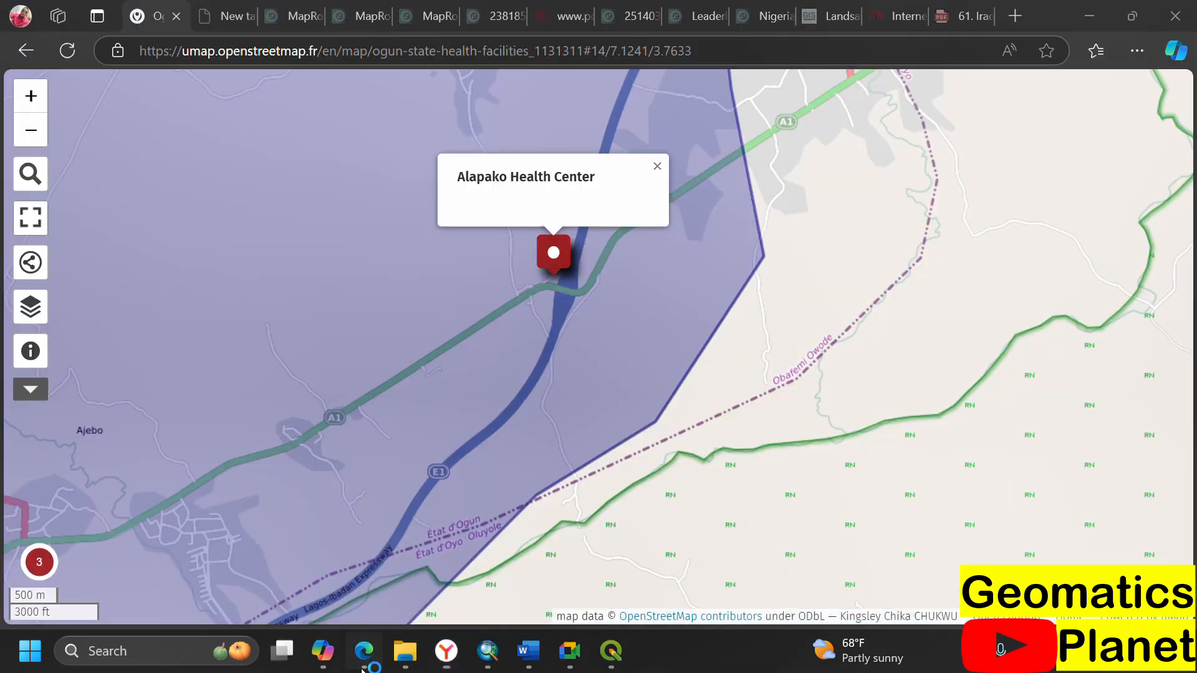
{"action": "left_click", "coordinate": [67, 51]}
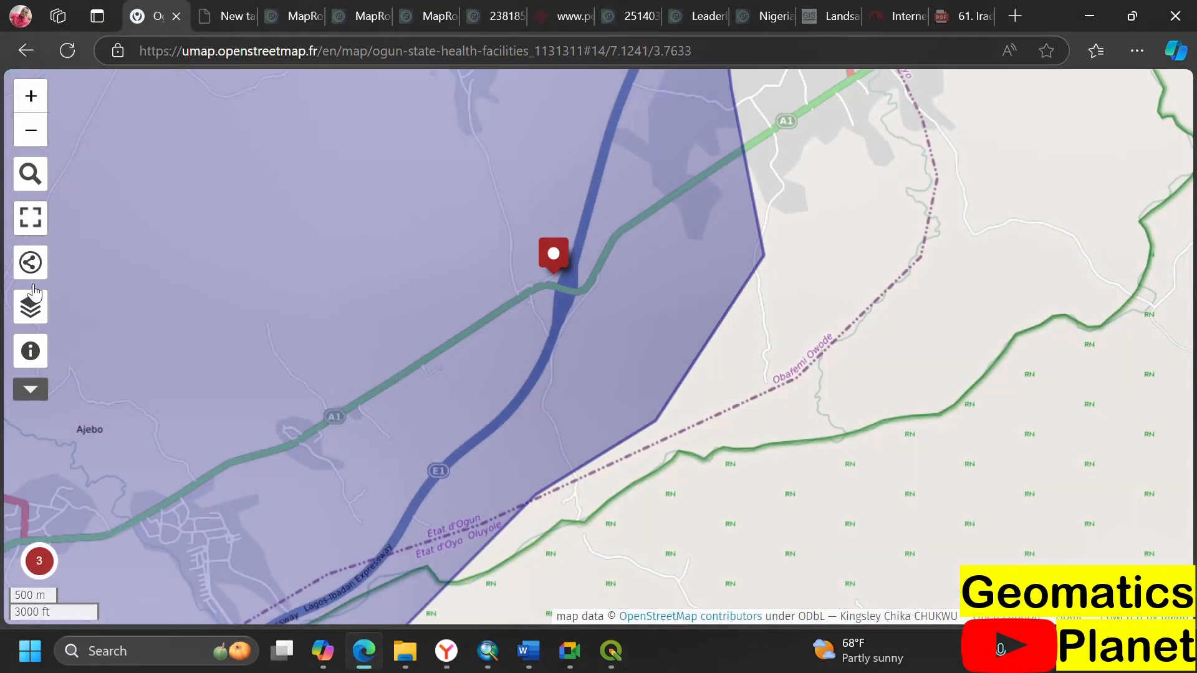
{"action": "left_click", "coordinate": [30, 307]}
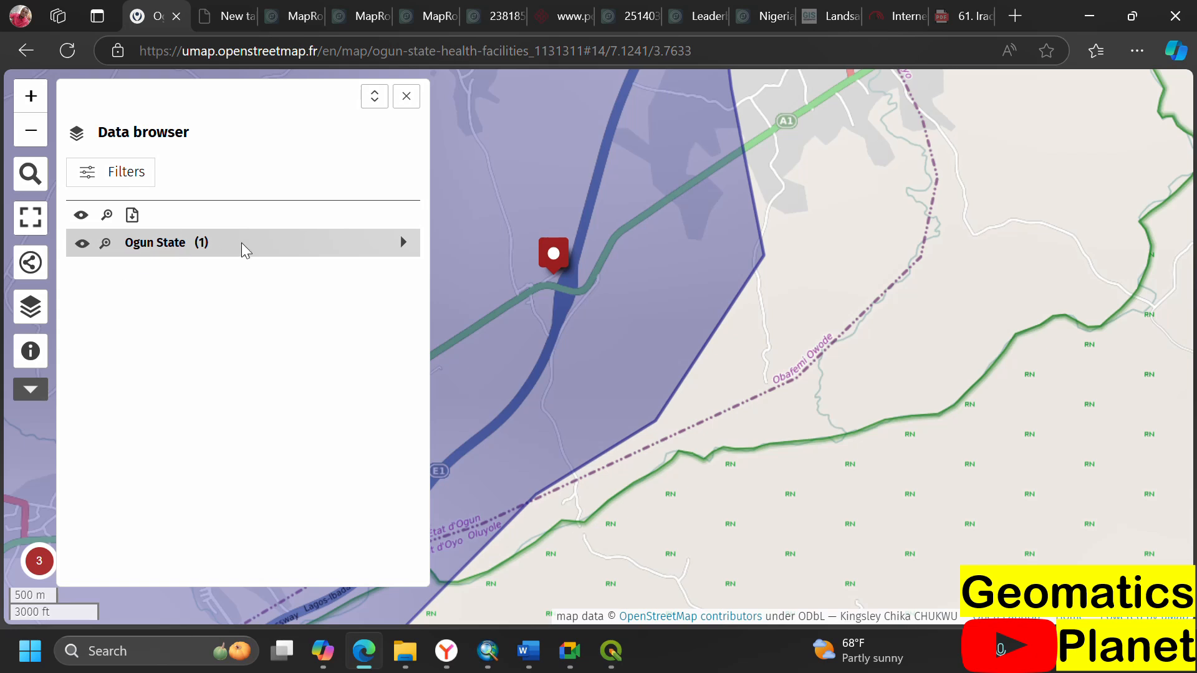
{"action": "left_click", "coordinate": [373, 246]}
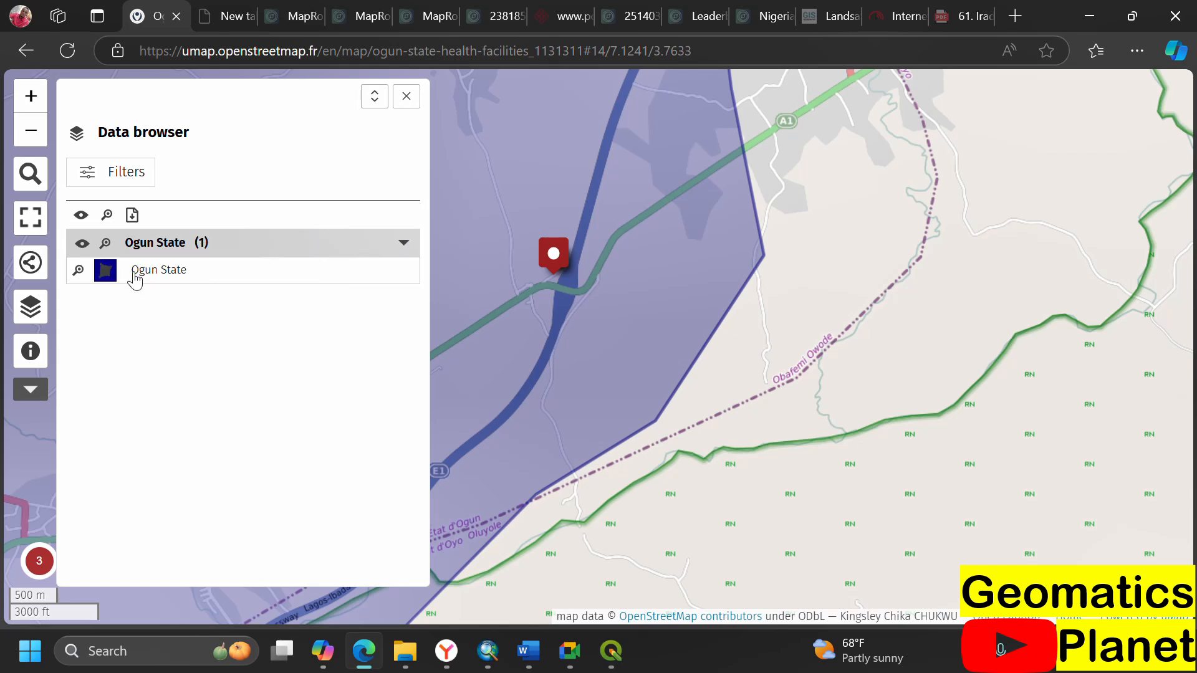
{"action": "left_click", "coordinate": [554, 254]}
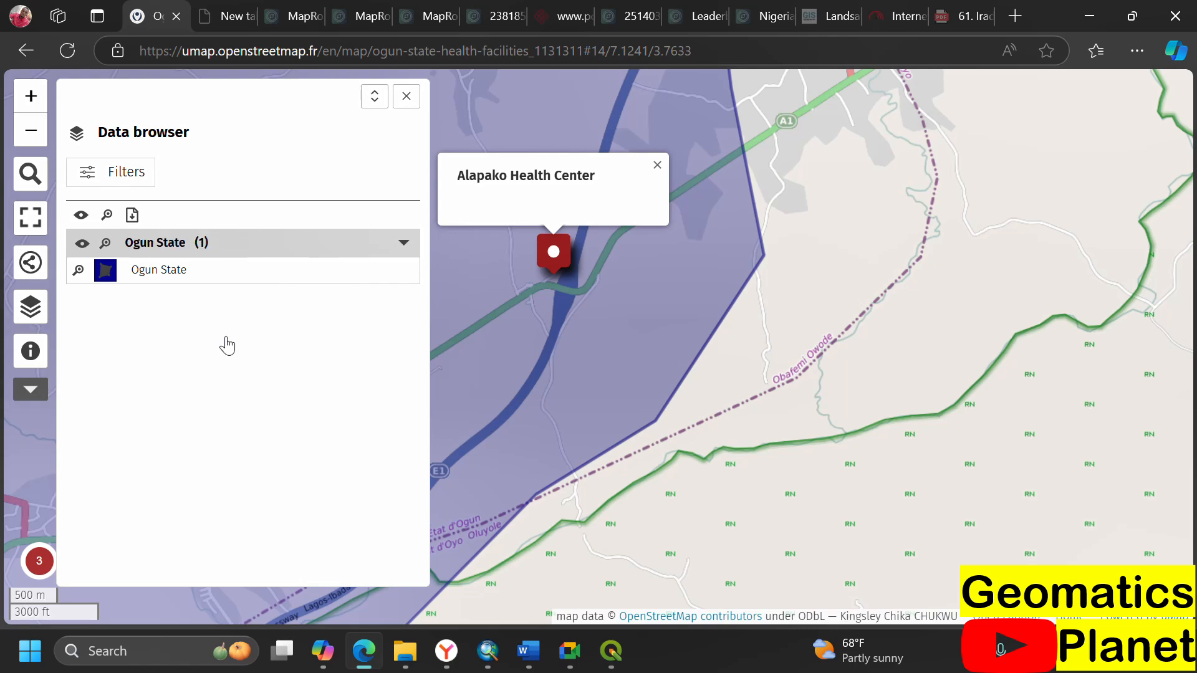
- Turn off 'Show this layer in the caption' for the facilities layer
{"action": "left_click", "coordinate": [447, 651]}
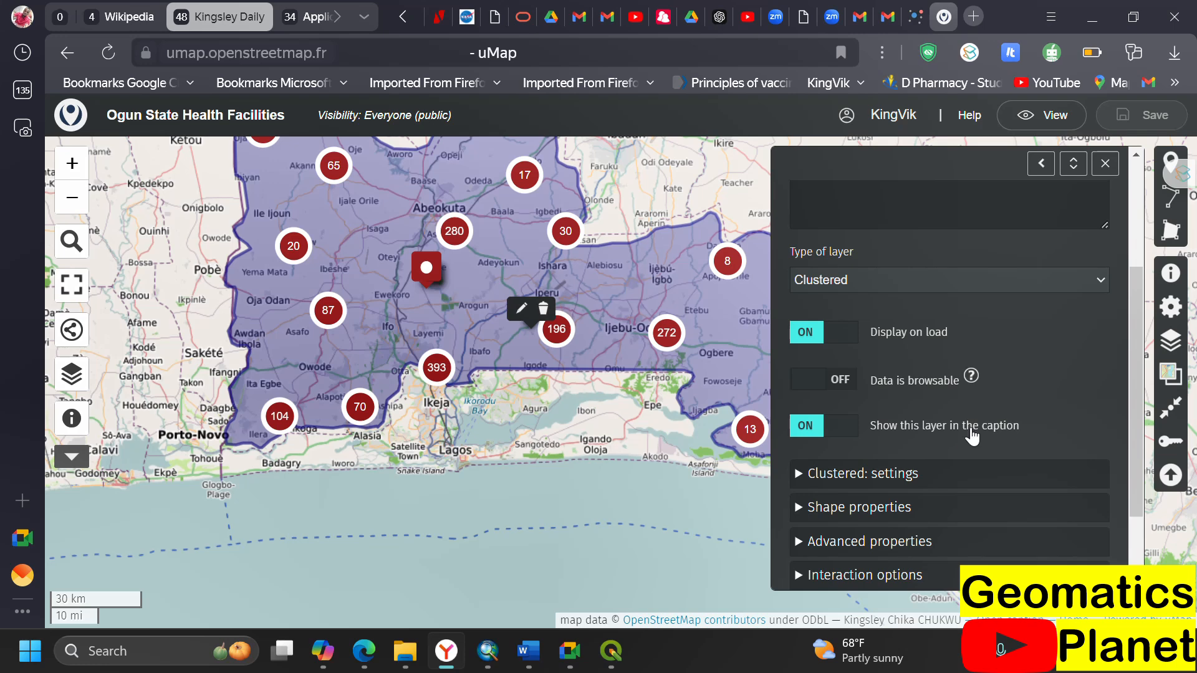
{"action": "left_click", "coordinate": [829, 430]}
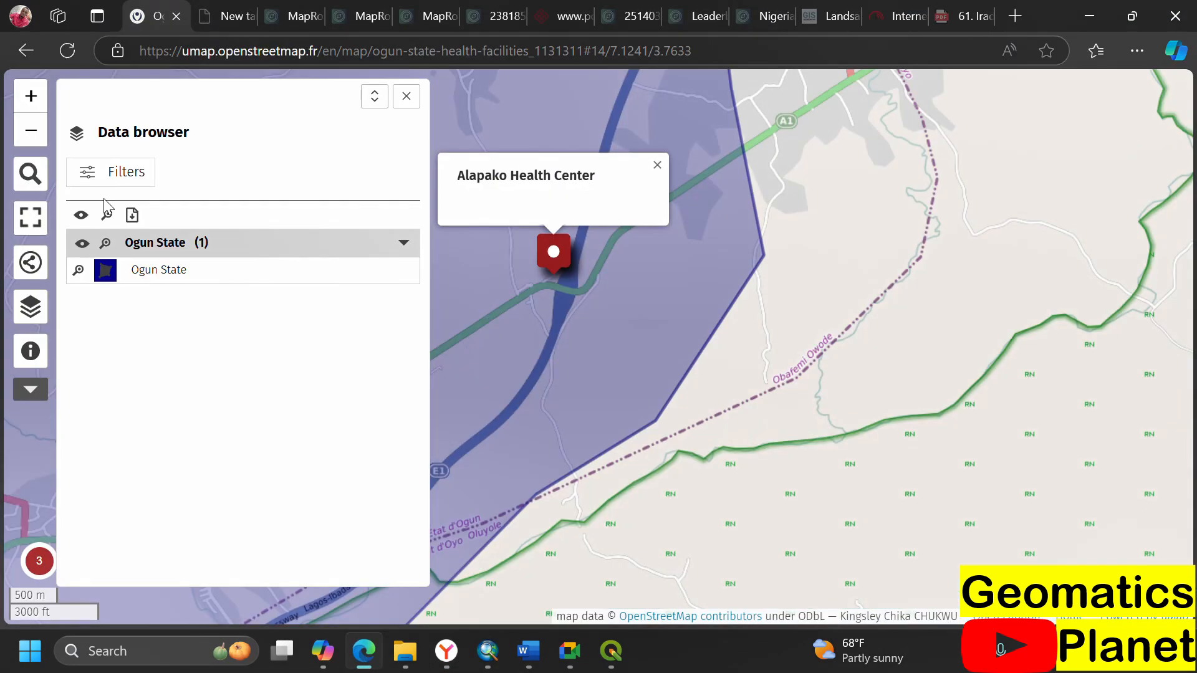
{"action": "left_click", "coordinate": [403, 243]}
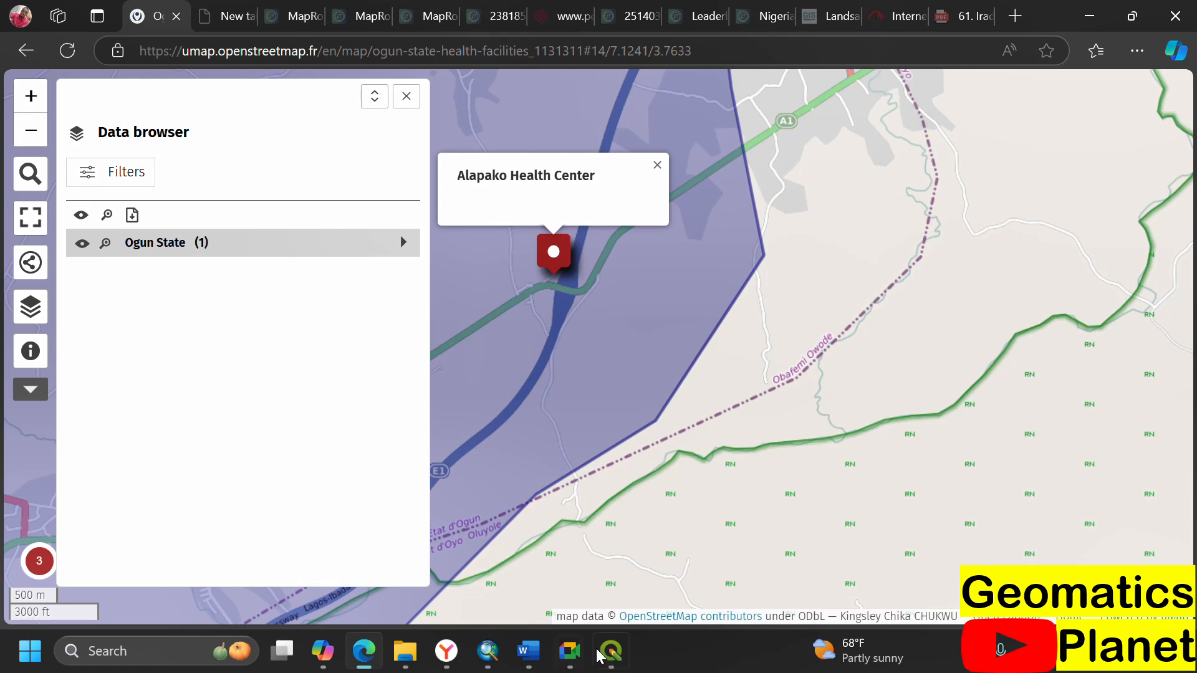
{"action": "left_click", "coordinate": [446, 651]}
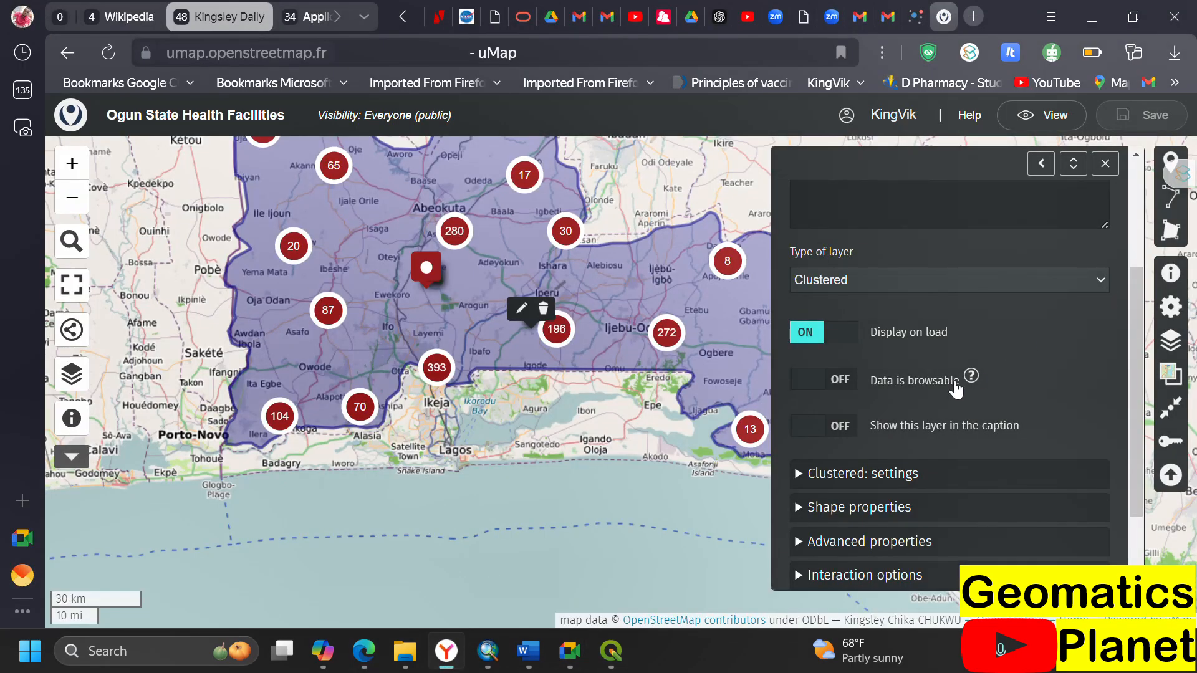
- Show the clustered layer in the caption again and read the browsable-data help
{"action": "left_click", "coordinate": [836, 430]}
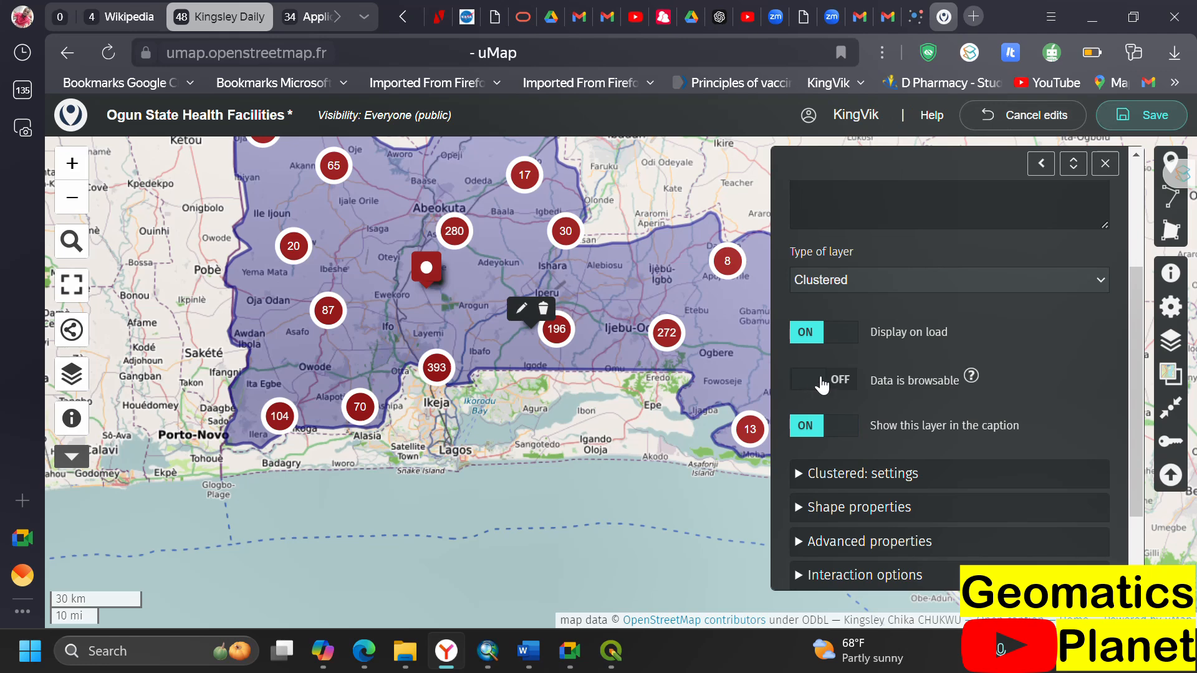
{"action": "left_click", "coordinate": [973, 378]}
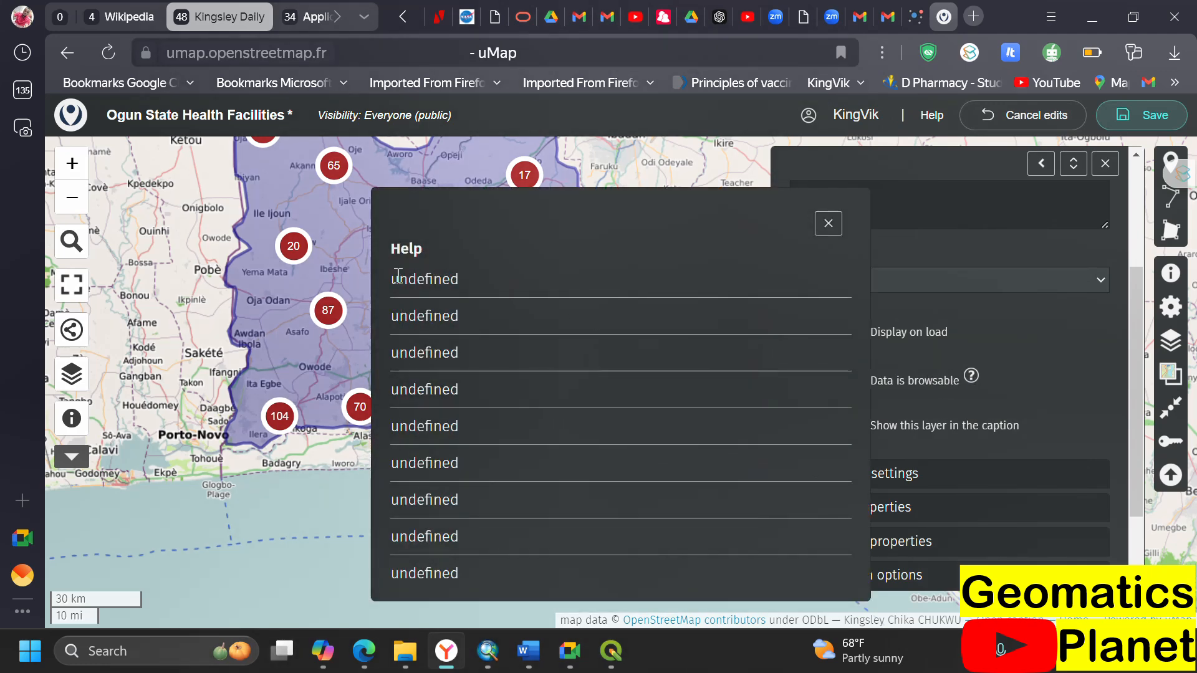
{"action": "left_click", "coordinate": [827, 223]}
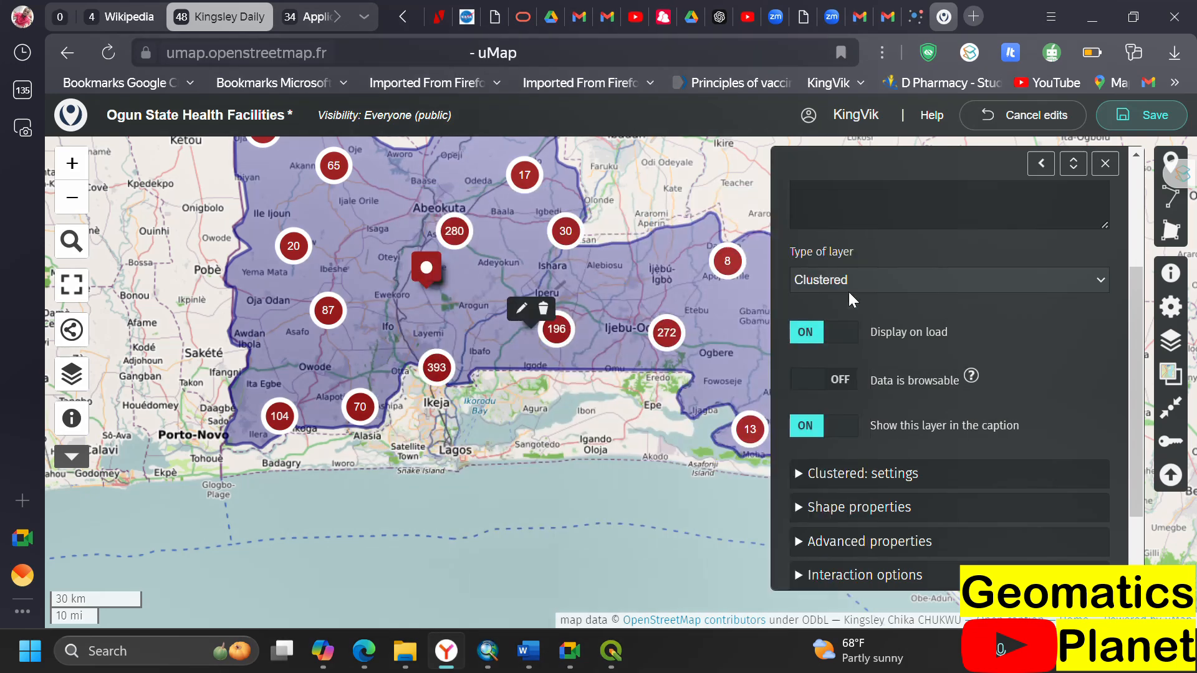
{"action": "scroll", "coordinate": [879, 424], "scroll_direction": "down", "scroll_amount": 2}
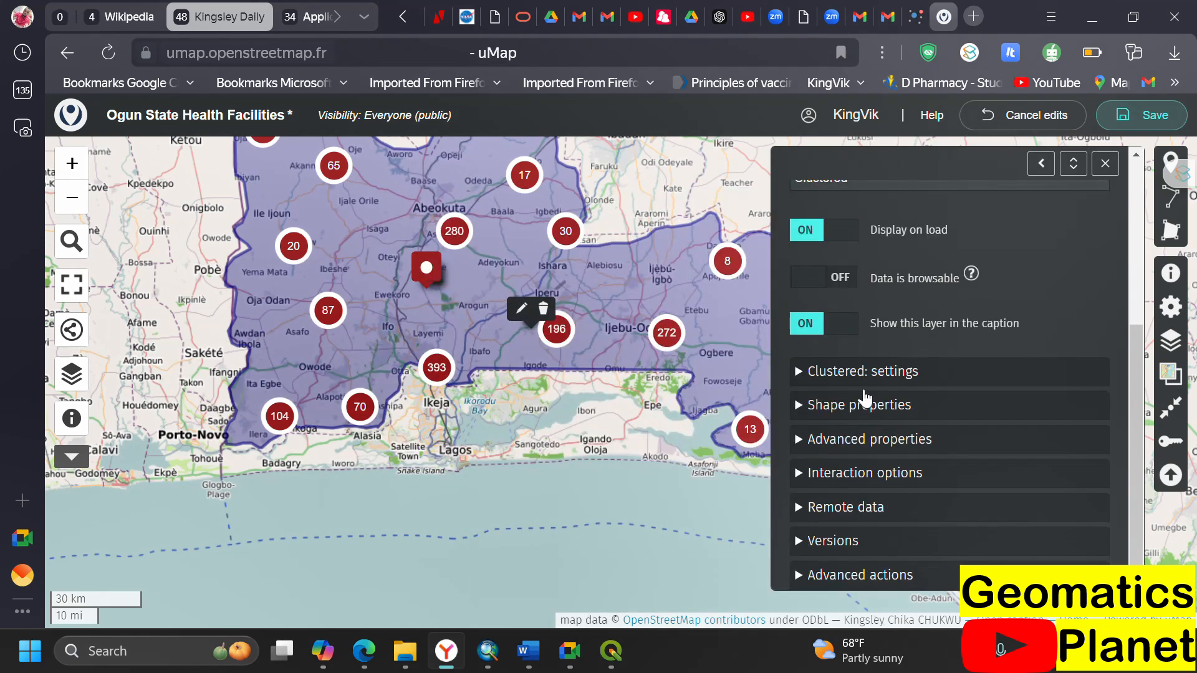
- Review the clustering radius and cluster label text colour settings
{"action": "left_click", "coordinate": [814, 373]}
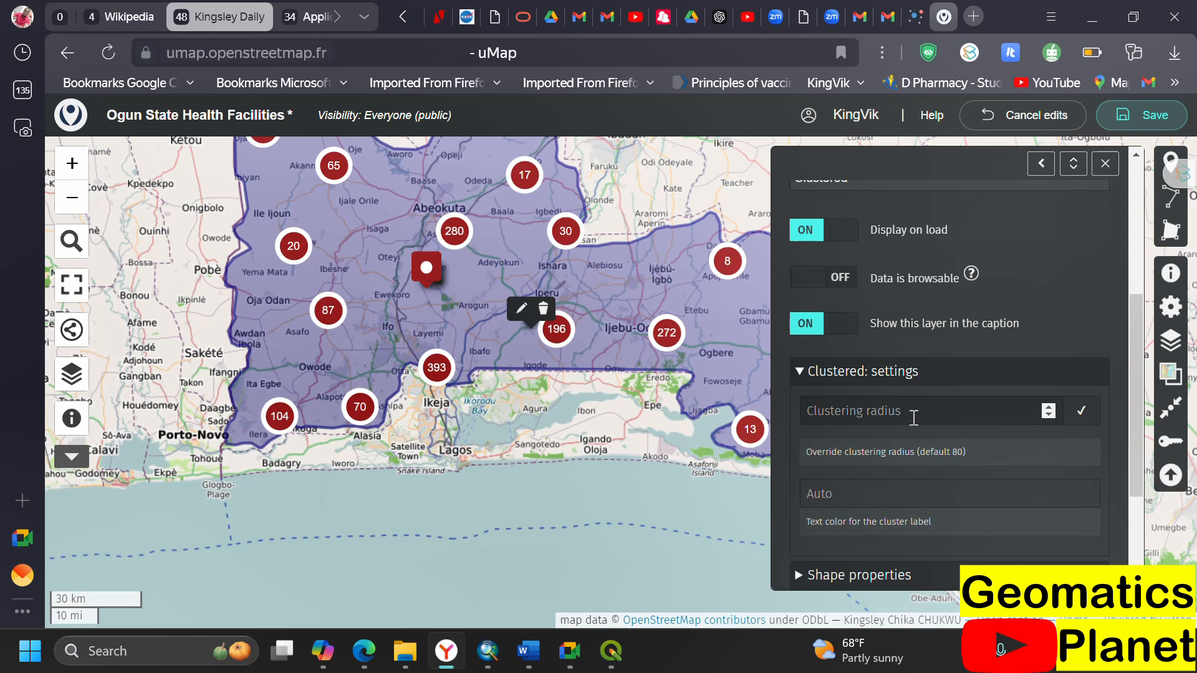
{"action": "left_click", "coordinate": [1003, 416]}
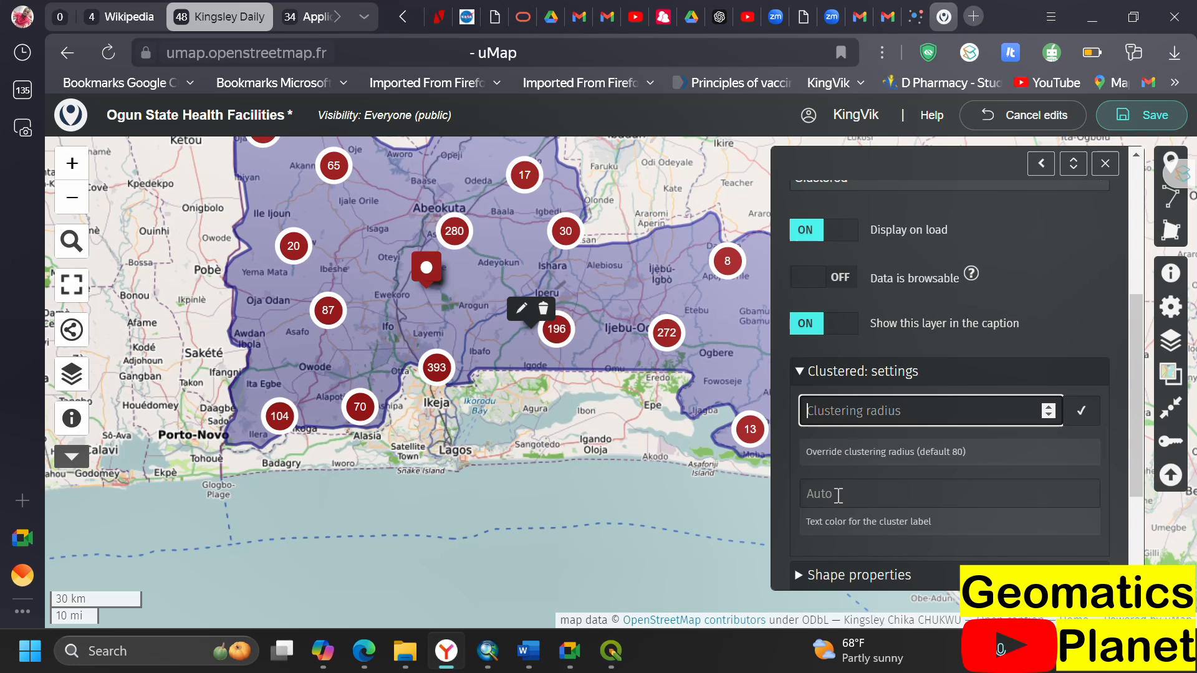
{"action": "scroll", "coordinate": [838, 495], "scroll_direction": "down", "scroll_amount": 3}
{"action": "left_click", "coordinate": [845, 320]}
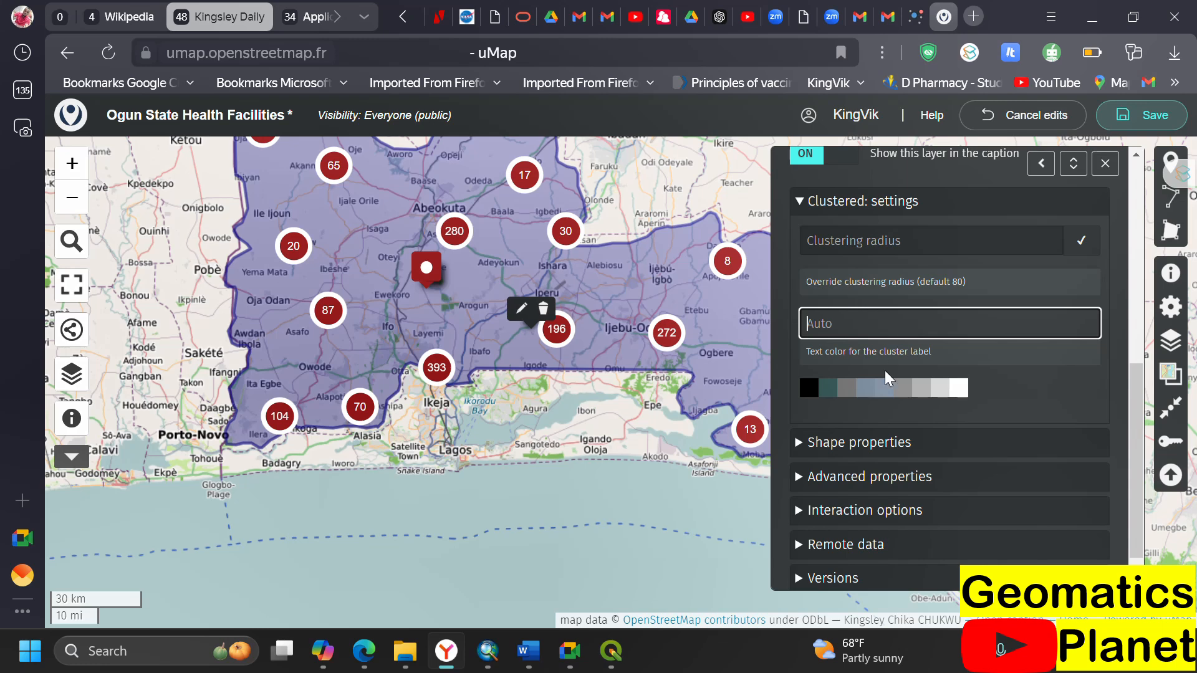
{"action": "scroll", "coordinate": [860, 399], "scroll_direction": "down", "scroll_amount": 1}
{"action": "left_click", "coordinate": [822, 406]}
- Try LightSeaGreen, MediumSlateBlue, Magenta and IndianRed, then set the marker colour to Red
{"action": "scroll", "coordinate": [867, 362], "scroll_direction": "down", "scroll_amount": 3}
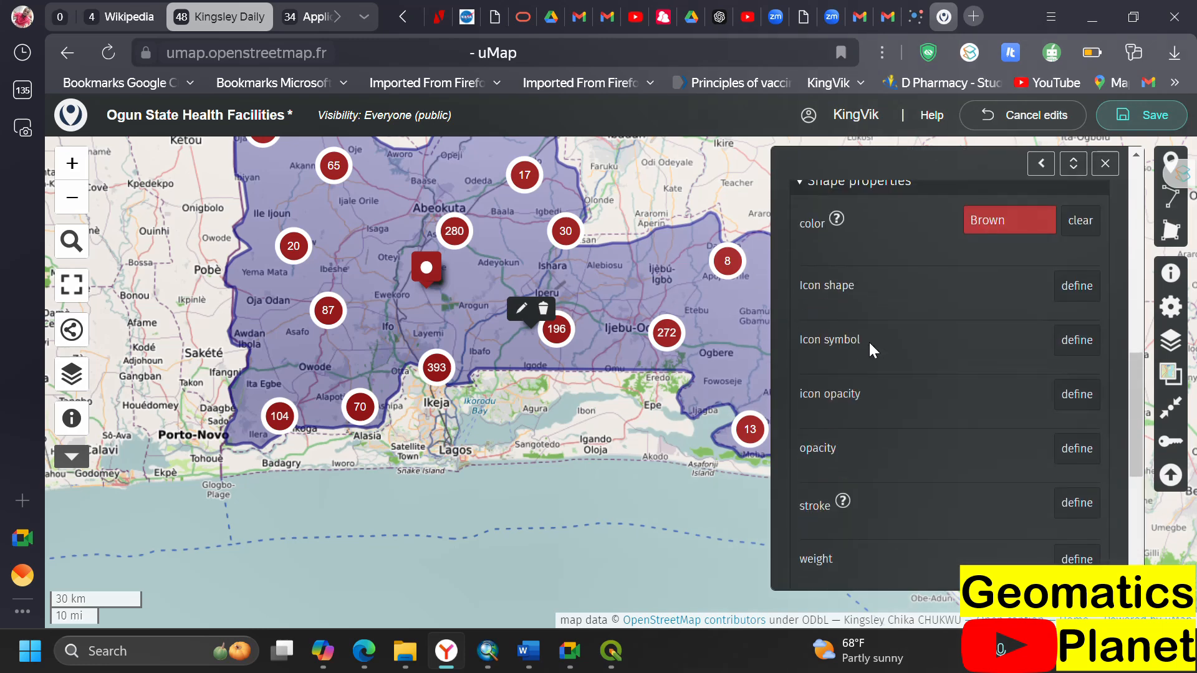
{"action": "left_click", "coordinate": [997, 221]}
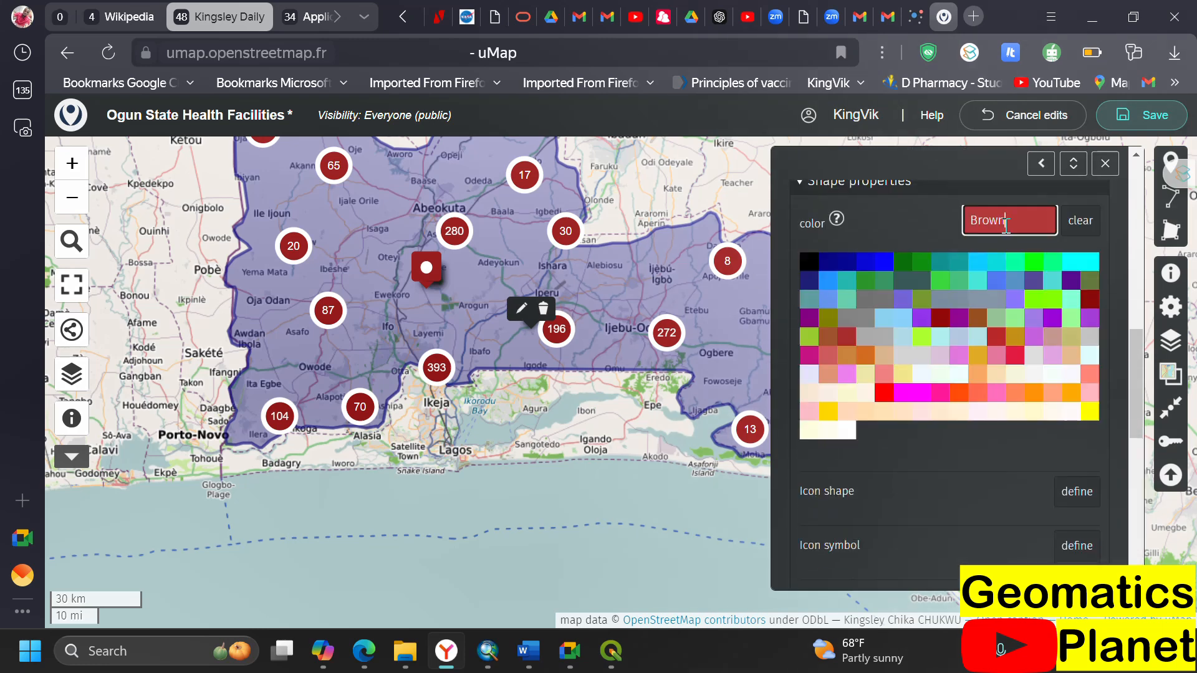
{"action": "left_click", "coordinate": [850, 282]}
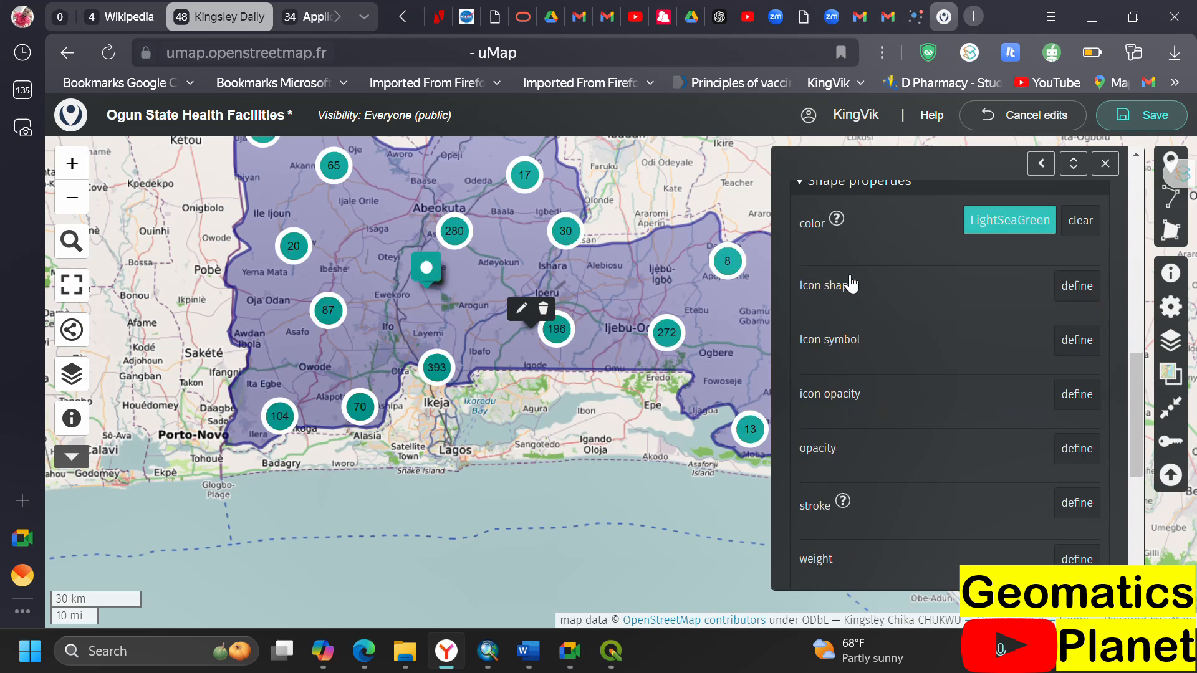
{"action": "left_click", "coordinate": [975, 222]}
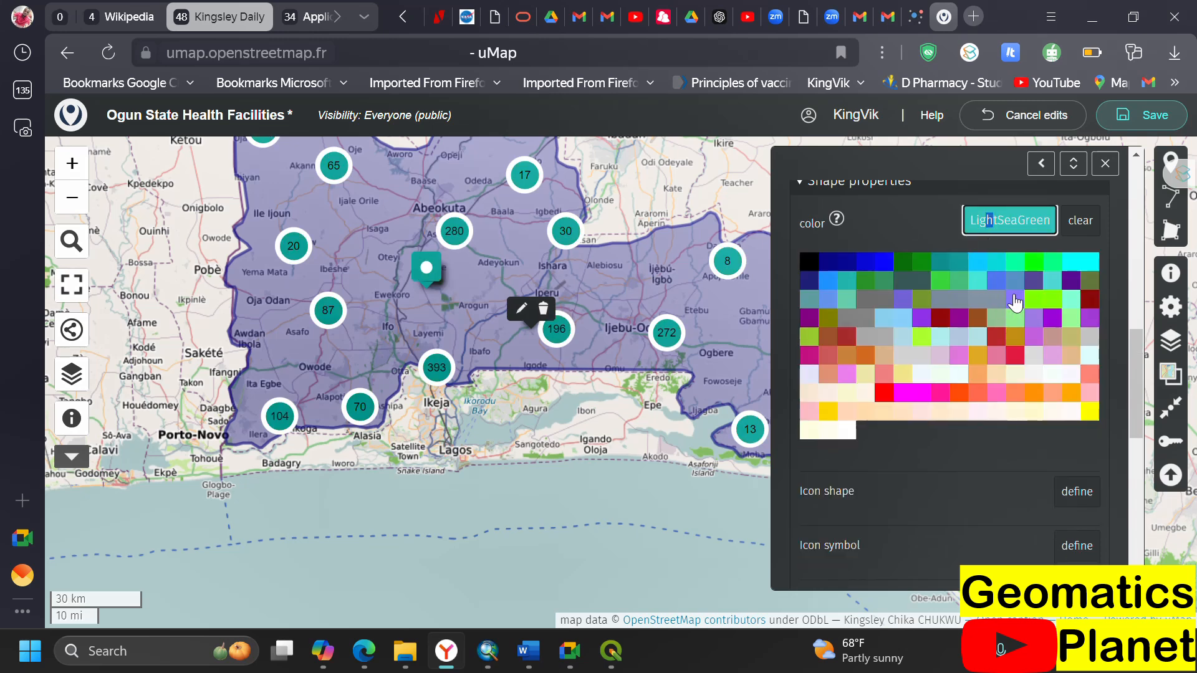
{"action": "left_click", "coordinate": [1013, 303]}
{"action": "left_click", "coordinate": [1003, 232]}
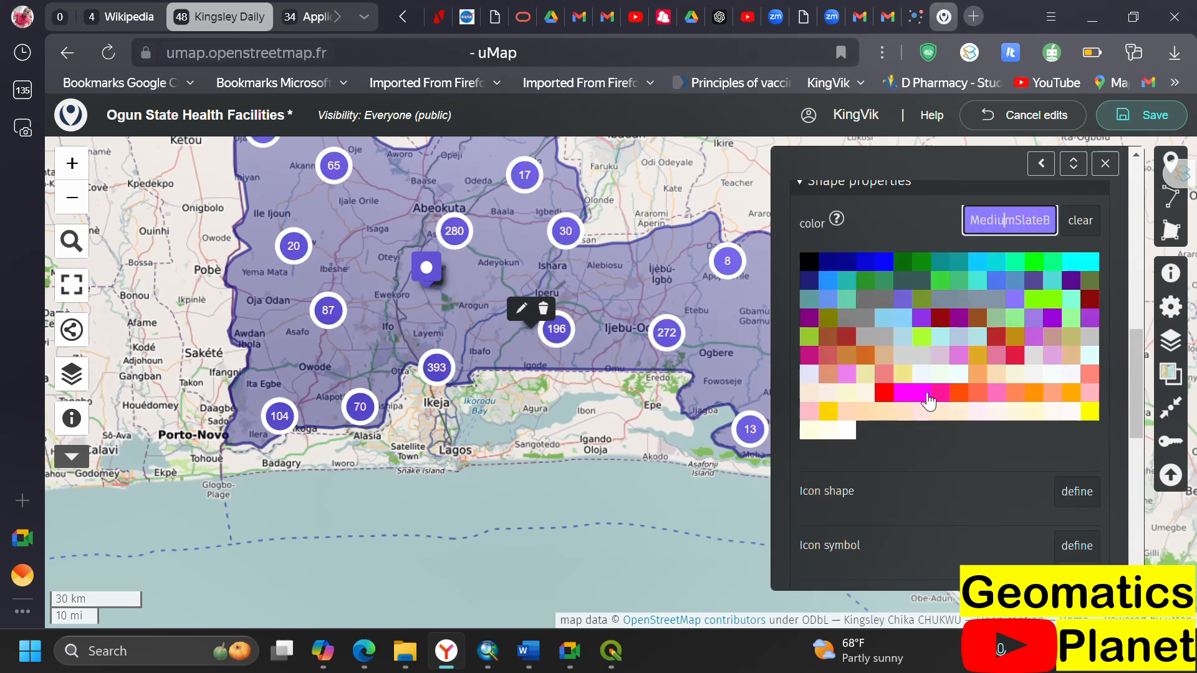
{"action": "left_click", "coordinate": [924, 394]}
{"action": "left_click", "coordinate": [1001, 230]}
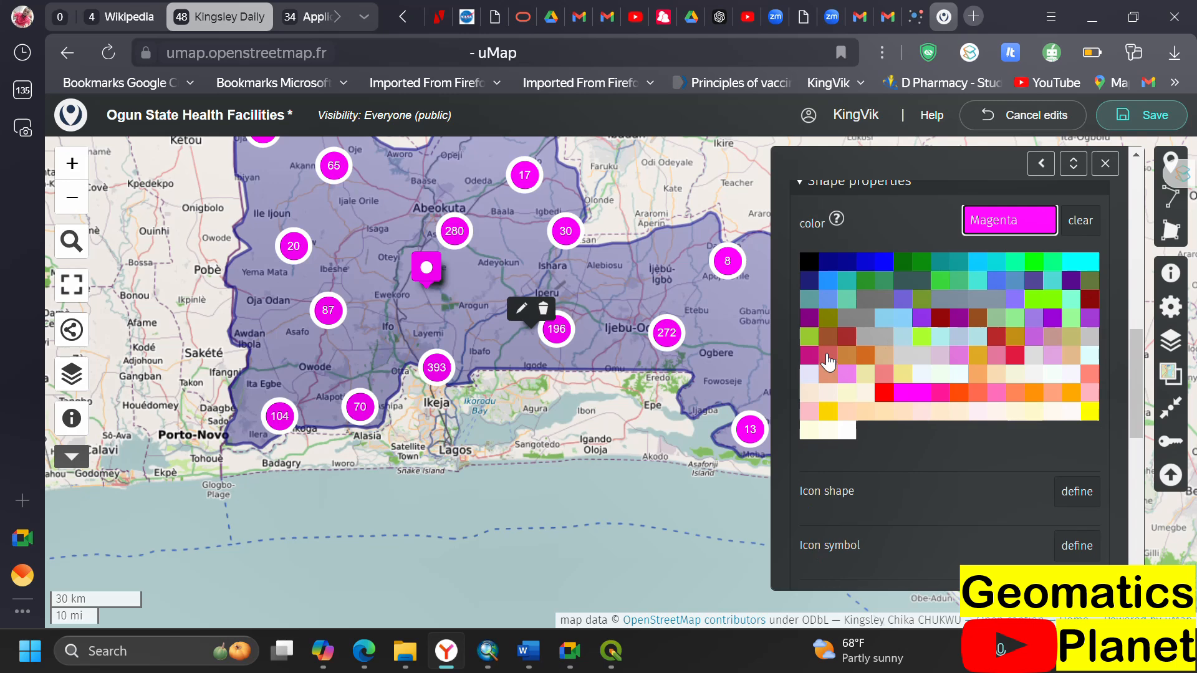
{"action": "left_click", "coordinate": [926, 309]}
{"action": "left_click", "coordinate": [1014, 225]}
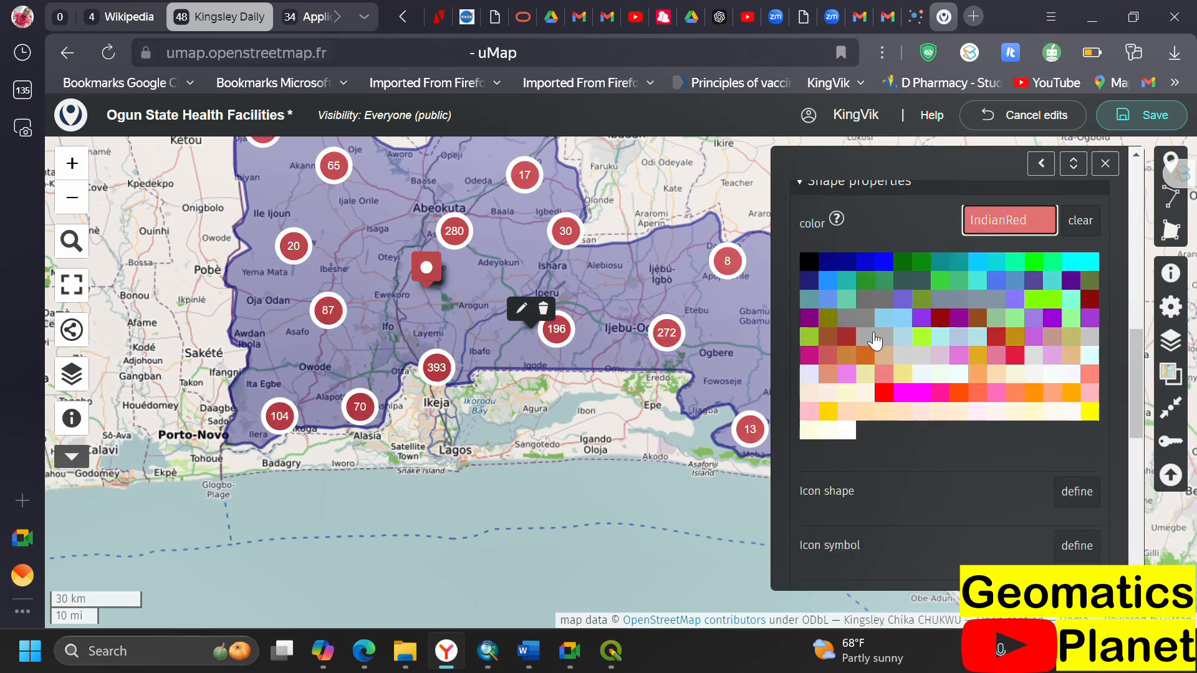
{"action": "left_click", "coordinate": [878, 393]}
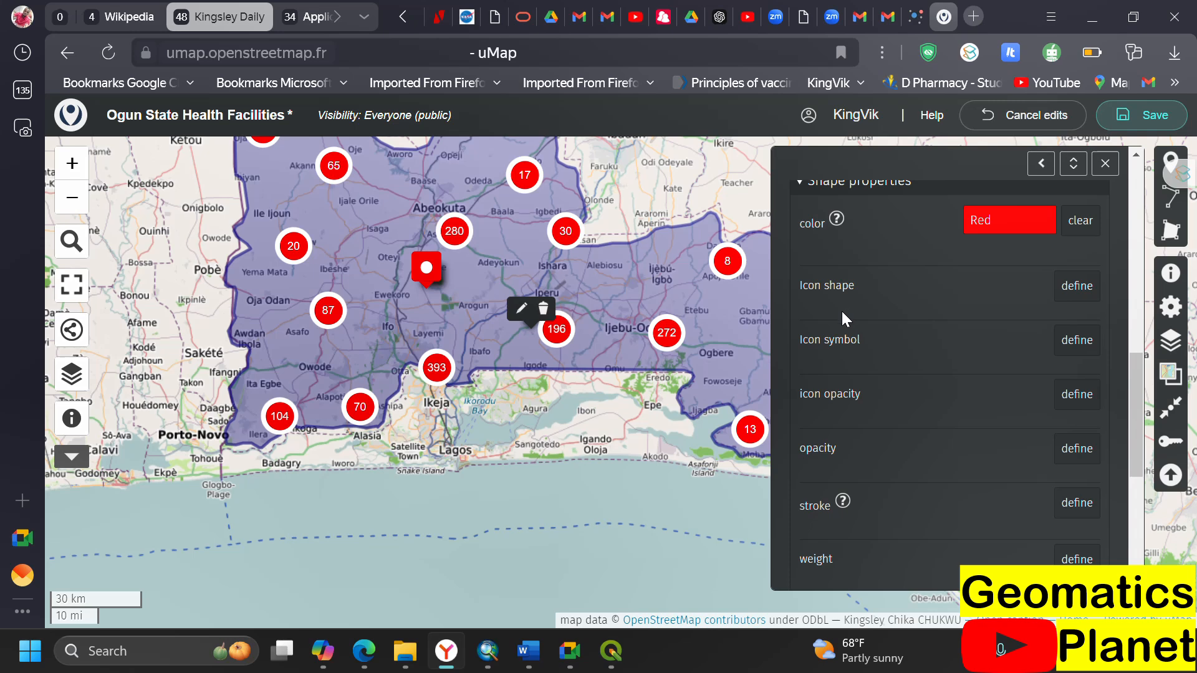
{"action": "scroll", "coordinate": [842, 312], "scroll_direction": "up", "scroll_amount": 8}
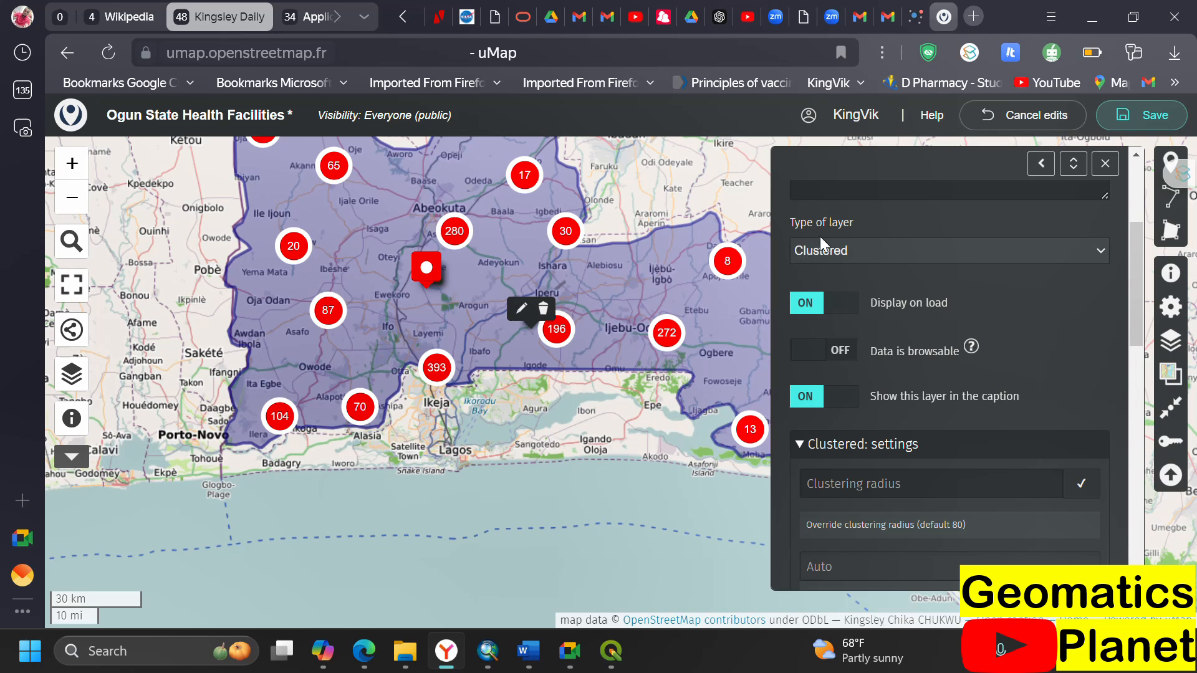
- Collapse the clustering settings and try Circle, Drop and Ball icon shapes for the markers
{"action": "scroll", "coordinate": [847, 282], "scroll_direction": "down", "scroll_amount": 3}
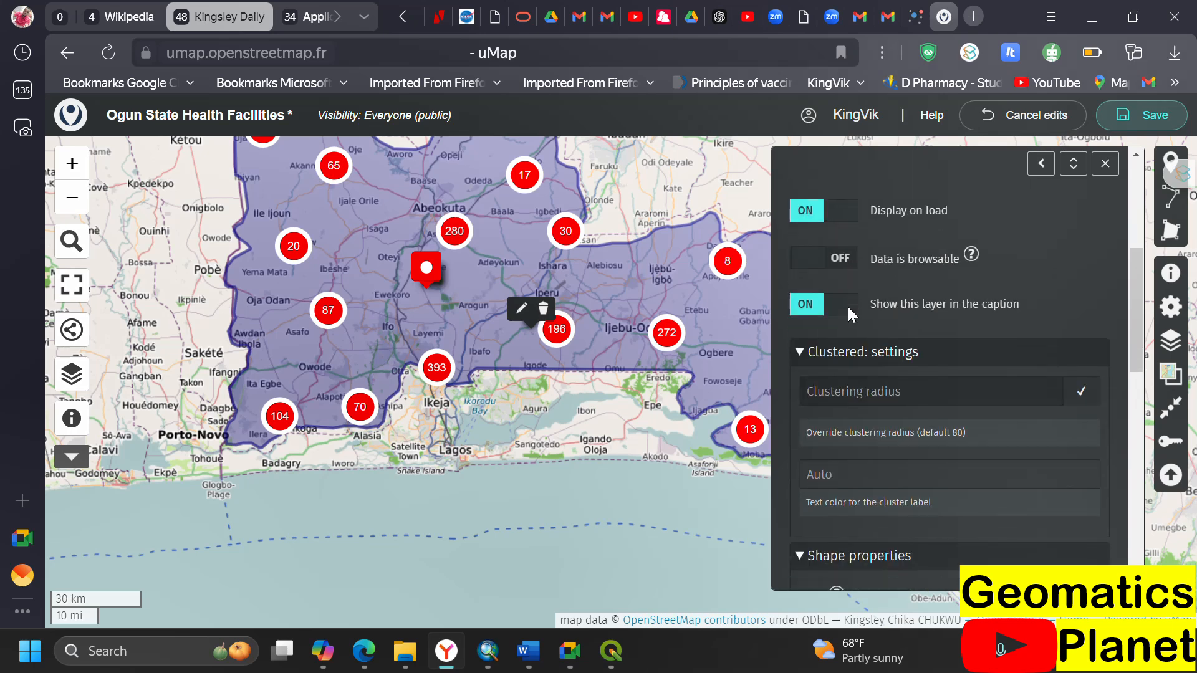
{"action": "scroll", "coordinate": [871, 365], "scroll_direction": "down", "scroll_amount": 3}
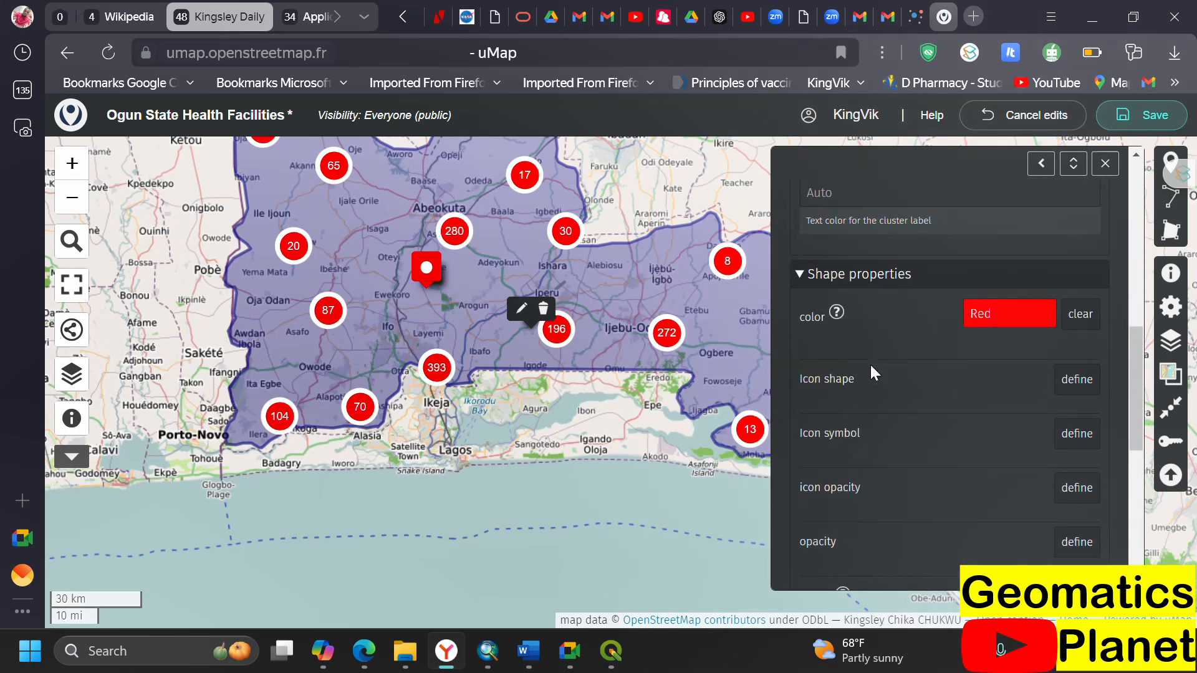
{"action": "scroll", "coordinate": [867, 361], "scroll_direction": "up", "scroll_amount": 3}
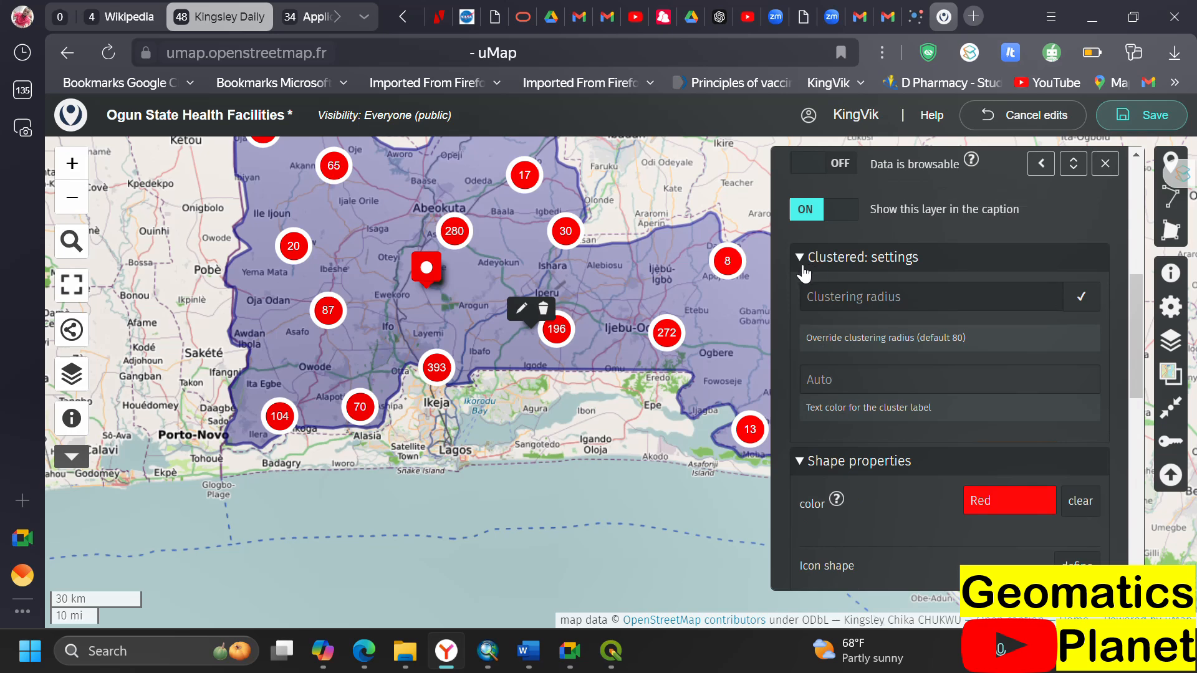
{"action": "left_click", "coordinate": [801, 265]}
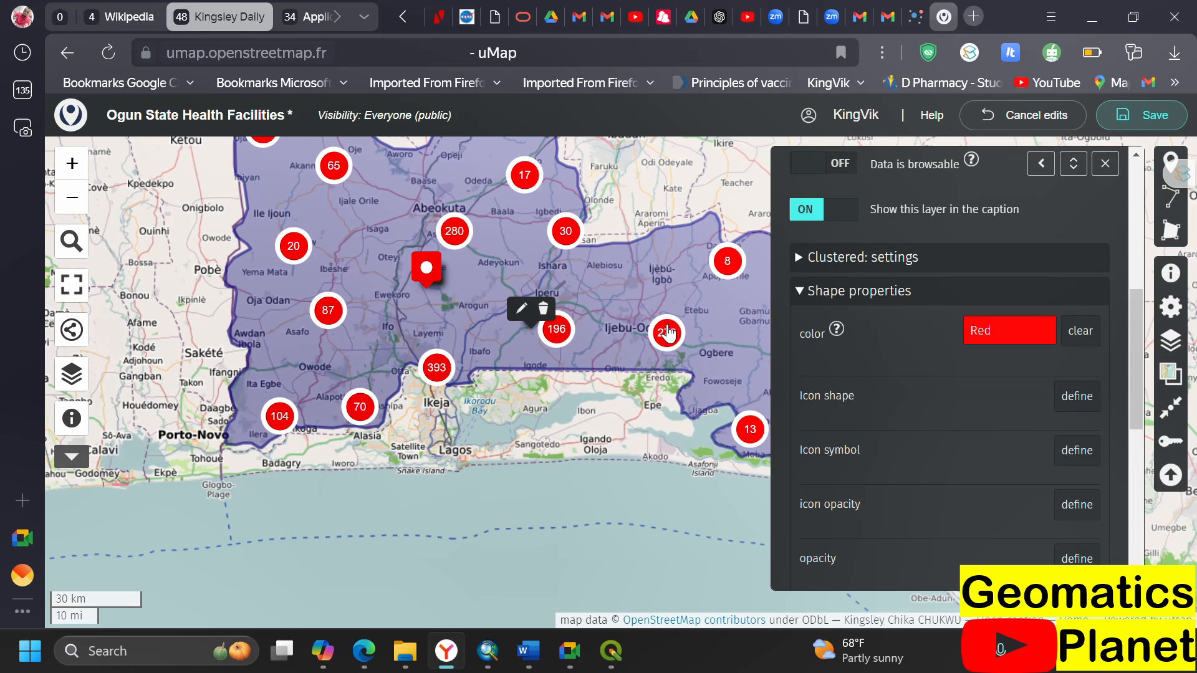
{"action": "mouse_move", "coordinate": [666, 332]}
{"action": "left_click", "coordinate": [1073, 396]}
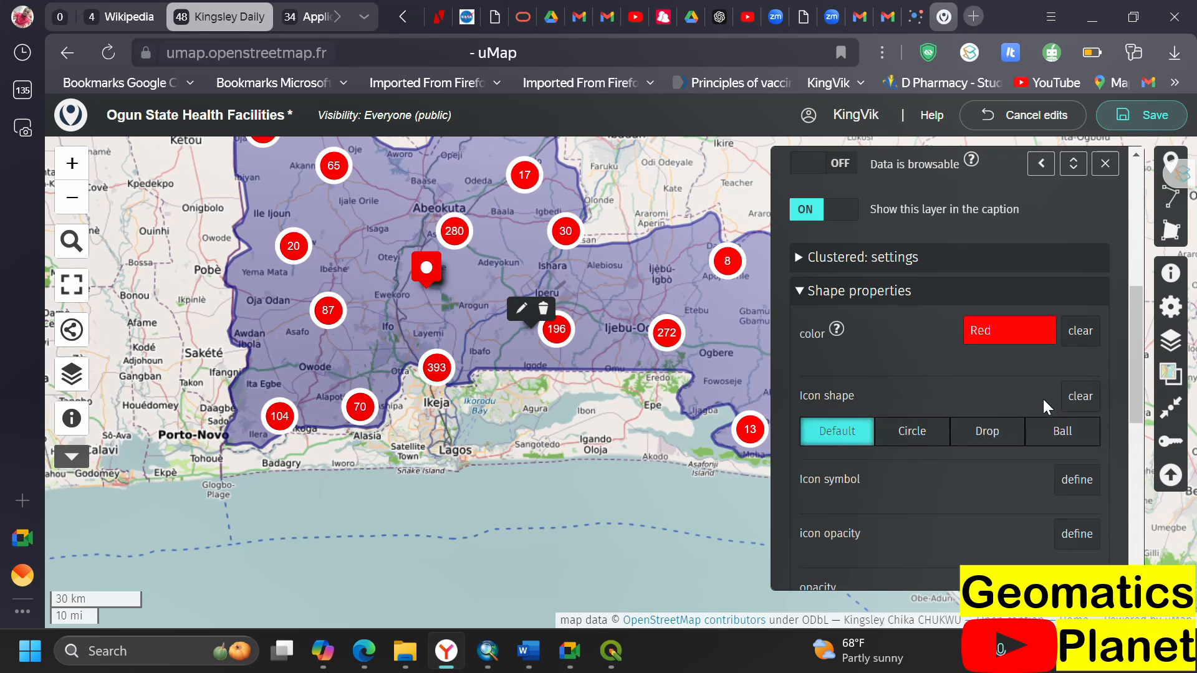
{"action": "left_click", "coordinate": [912, 442]}
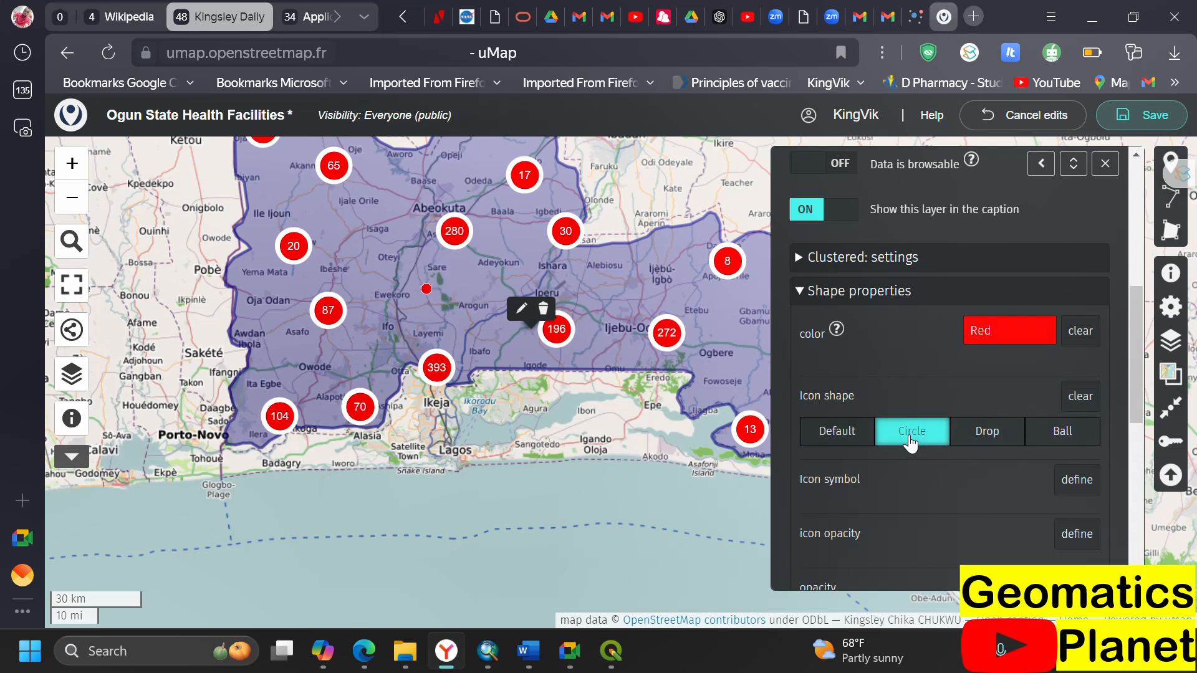
{"action": "left_click", "coordinate": [982, 438]}
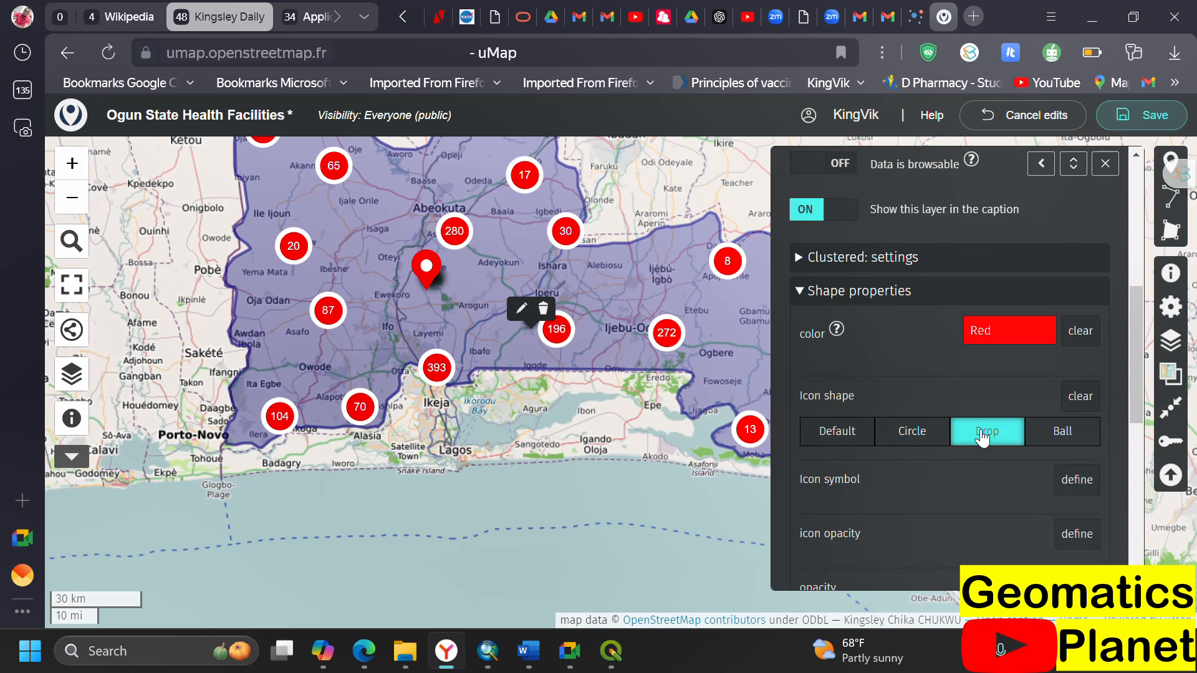
{"action": "left_click", "coordinate": [1063, 435]}
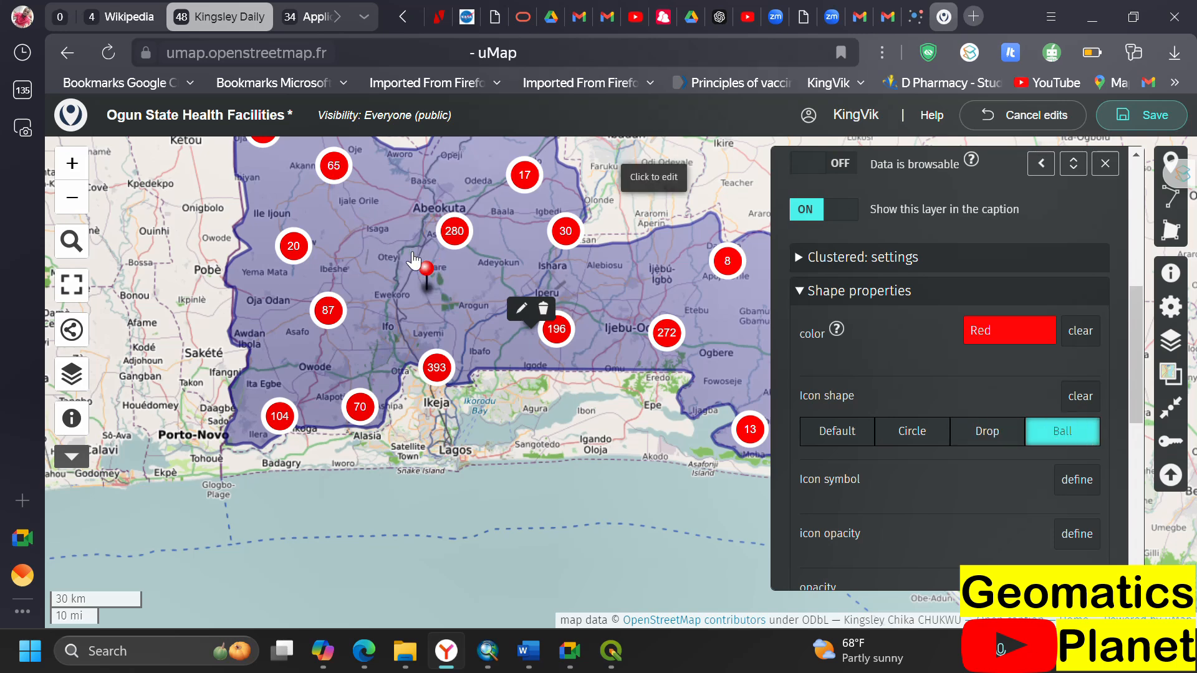
- Zoom the map into Abeokuta's clusters of 5 and 3 facilities
{"action": "scroll", "coordinate": [385, 249], "scroll_direction": "up", "scroll_amount": 2}
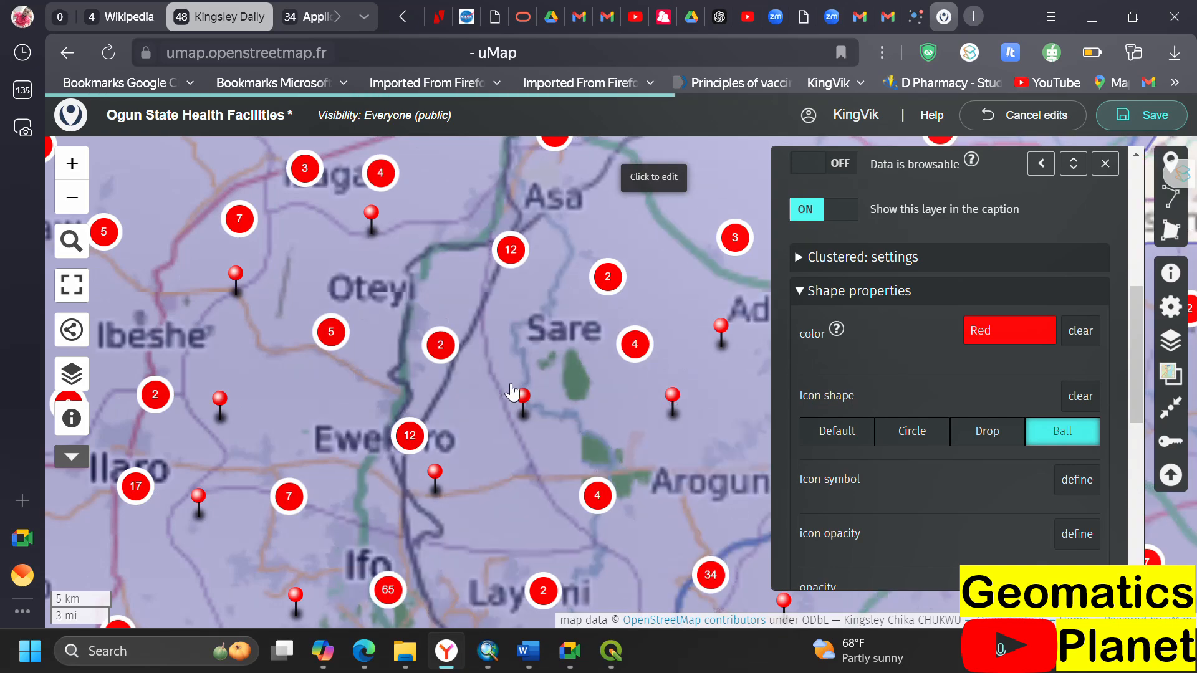
{"action": "scroll", "coordinate": [509, 490], "scroll_direction": "down", "scroll_amount": 1}
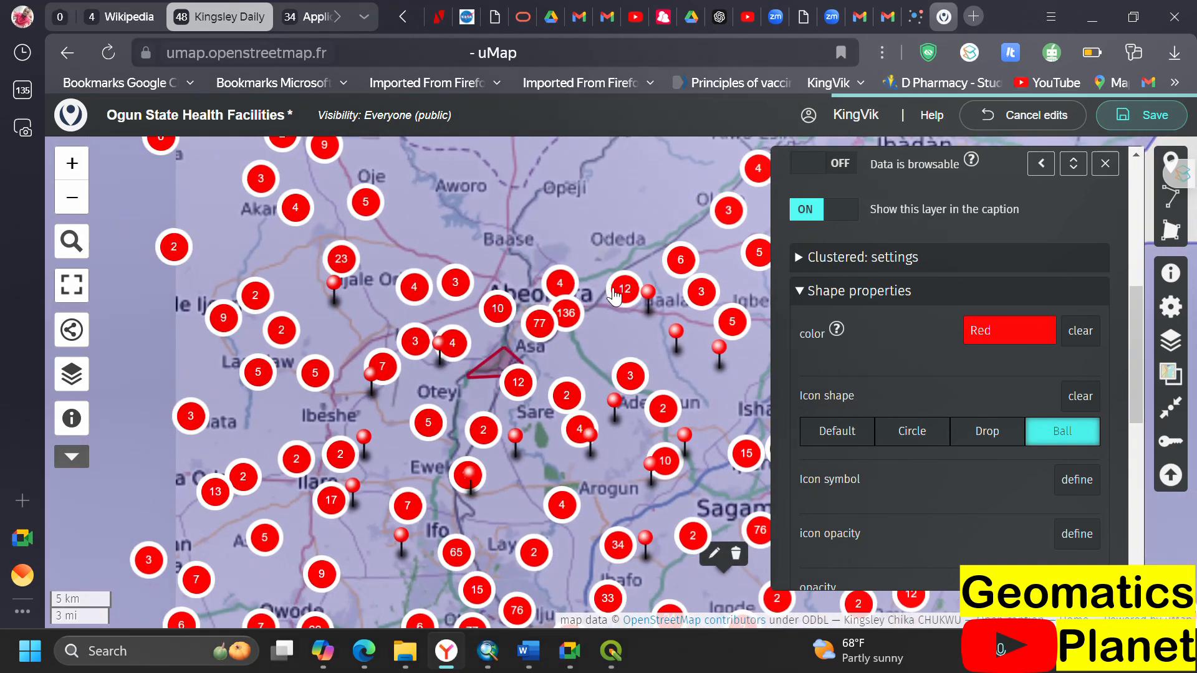
{"action": "scroll", "coordinate": [545, 311], "scroll_direction": "down", "scroll_amount": 1}
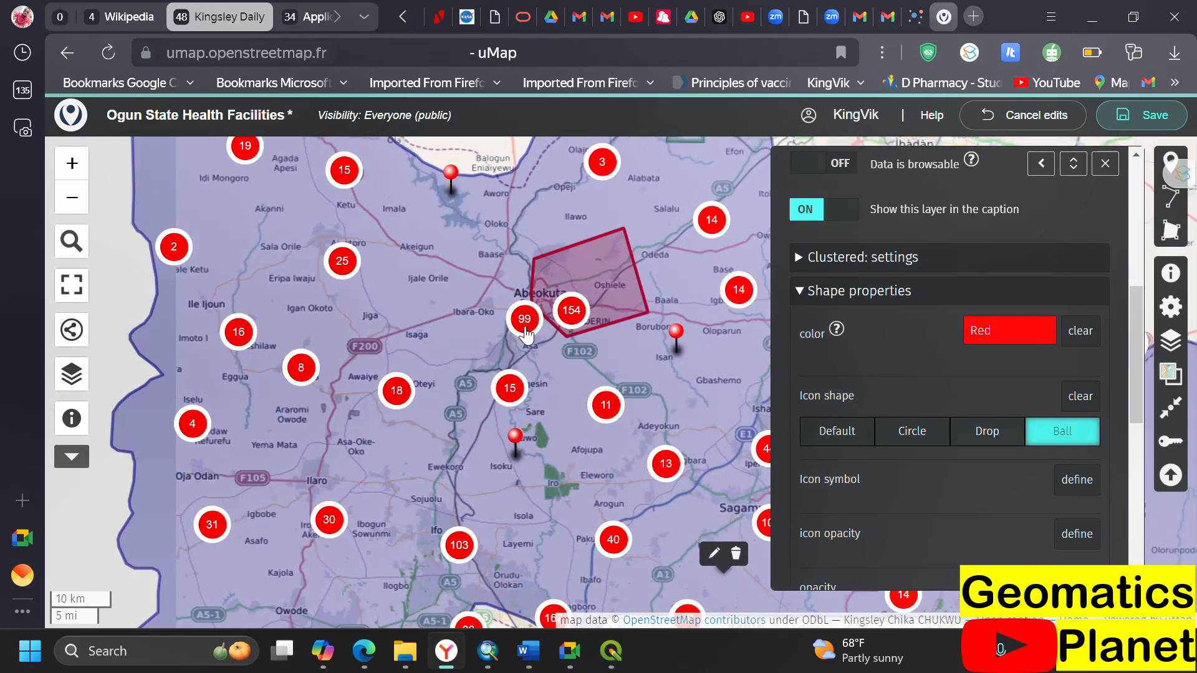
{"action": "left_click", "coordinate": [565, 315]}
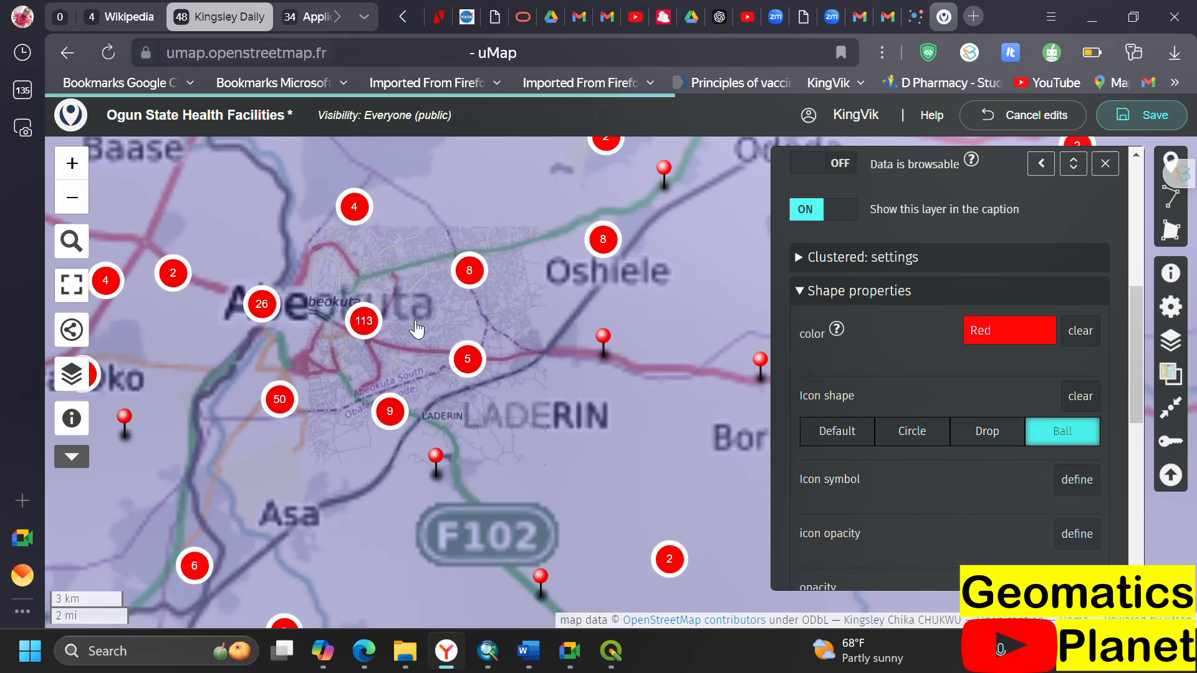
{"action": "left_click", "coordinate": [480, 376]}
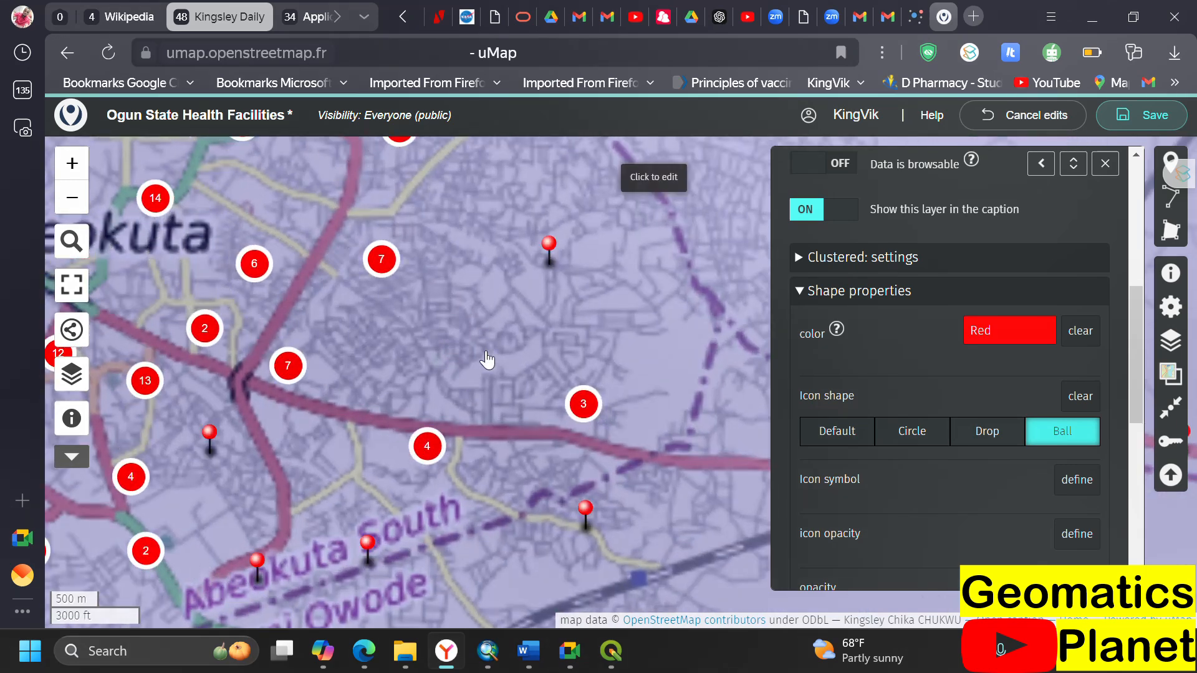
{"action": "left_click", "coordinate": [585, 404]}
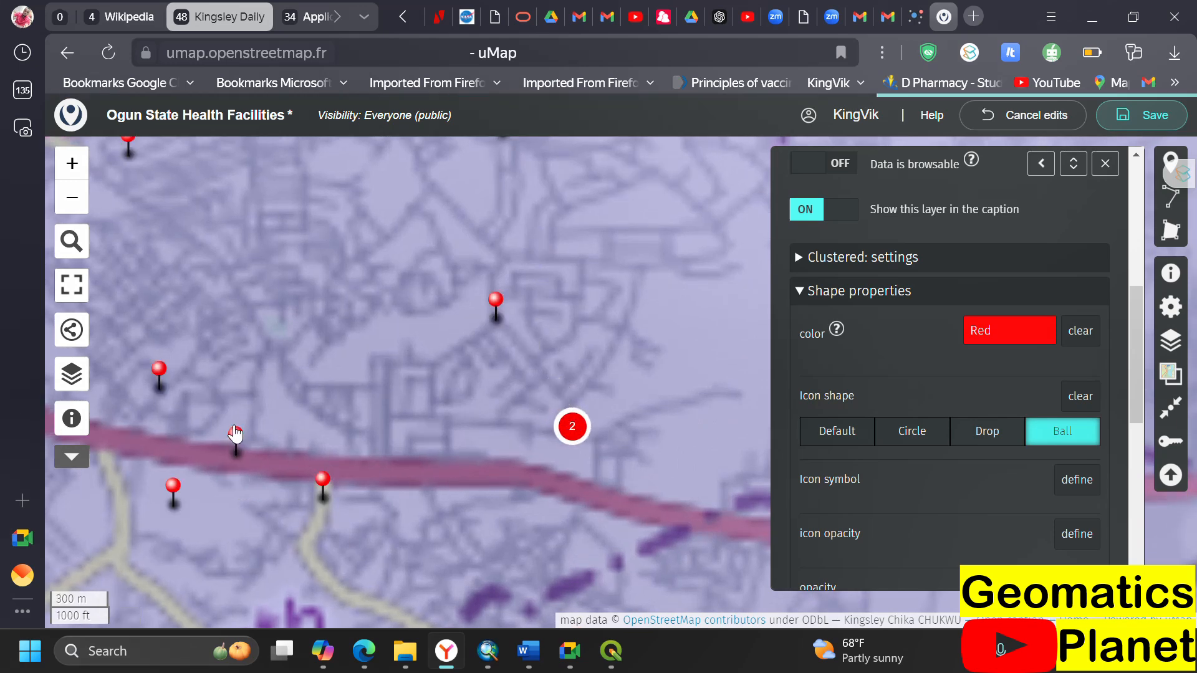
- Compare Circle, Drop and Ball again, then set the icon shape to Default
{"action": "left_click", "coordinate": [857, 438]}
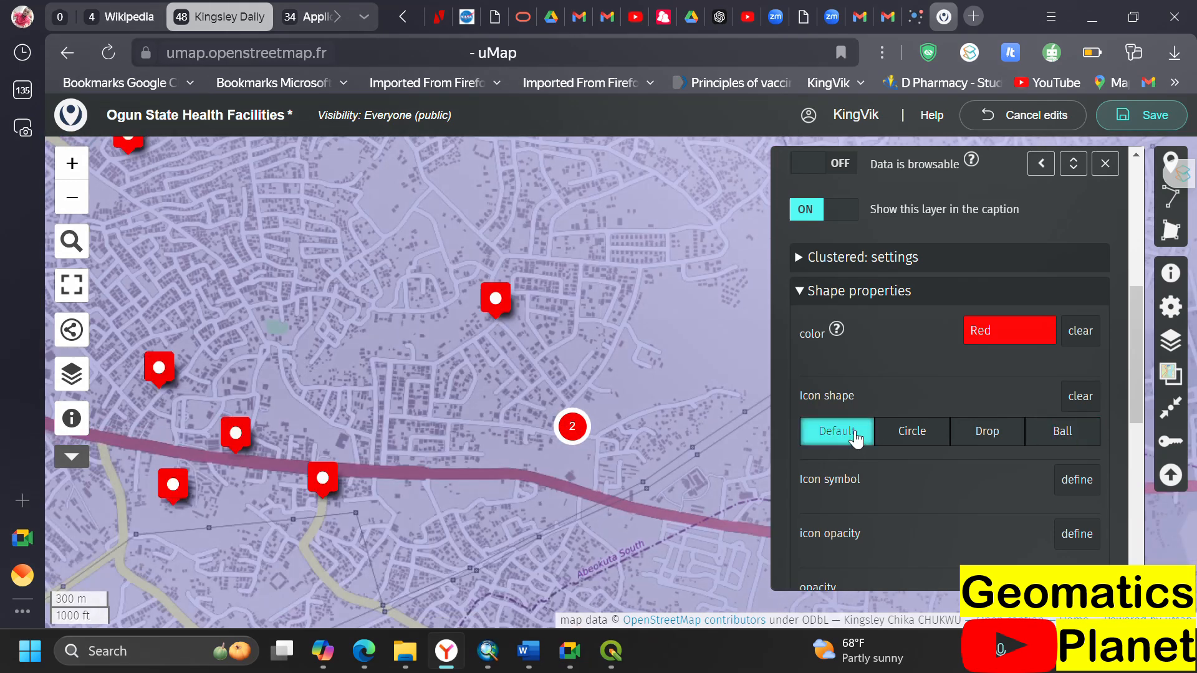
{"action": "left_click", "coordinate": [907, 440]}
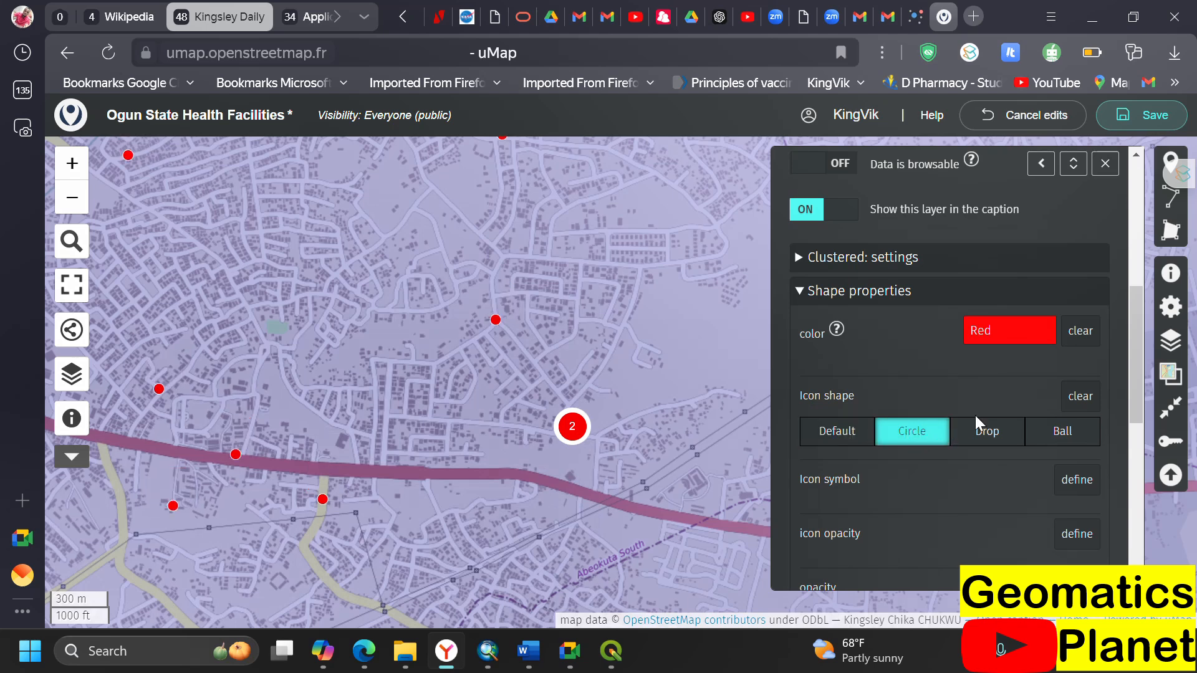
{"action": "left_click", "coordinate": [986, 435]}
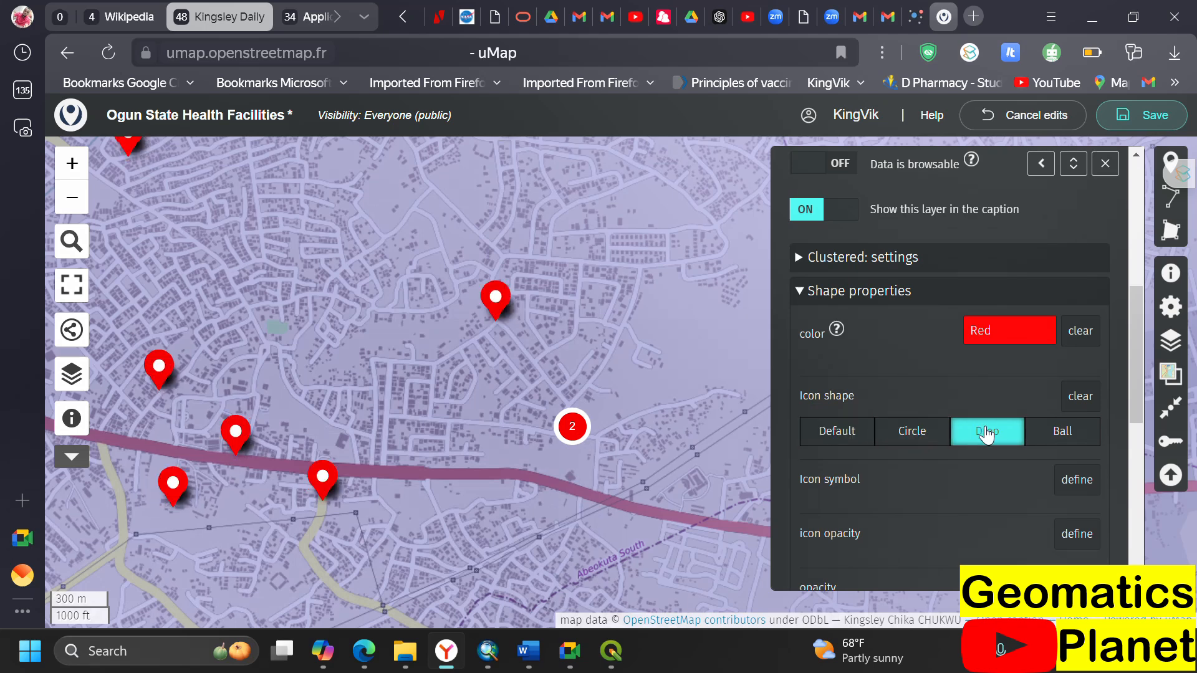
{"action": "left_click", "coordinate": [1054, 438]}
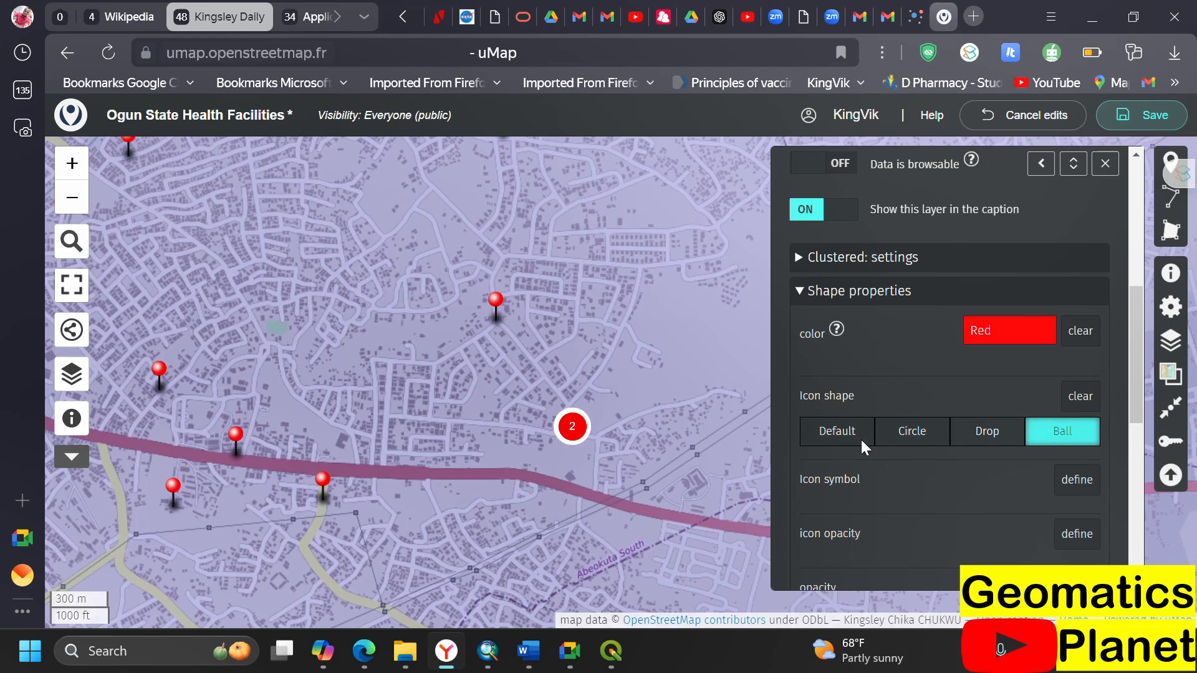
{"action": "left_click", "coordinate": [840, 441]}
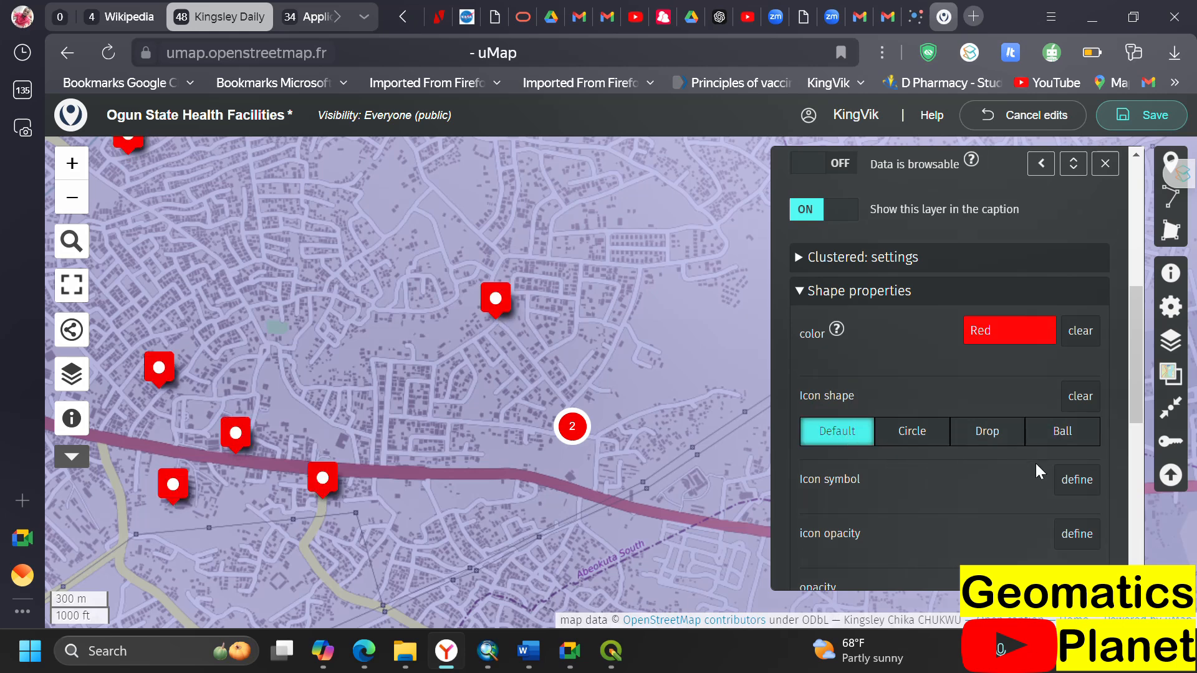
{"action": "left_click", "coordinate": [1072, 482]}
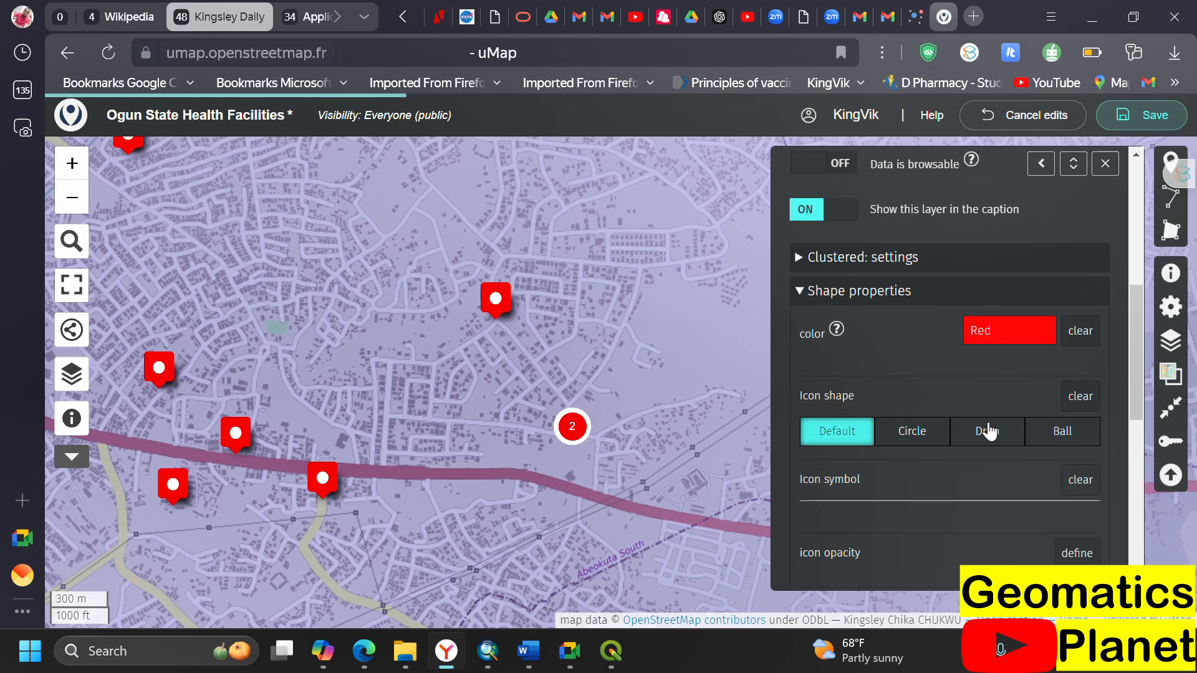
- Try the tooth, medical kit and medicine bottle health symbols, then settle on the white medical cross
{"action": "scroll", "coordinate": [895, 289], "scroll_direction": "down", "scroll_amount": 3}
{"action": "scroll", "coordinate": [919, 414], "scroll_direction": "down", "scroll_amount": 2}
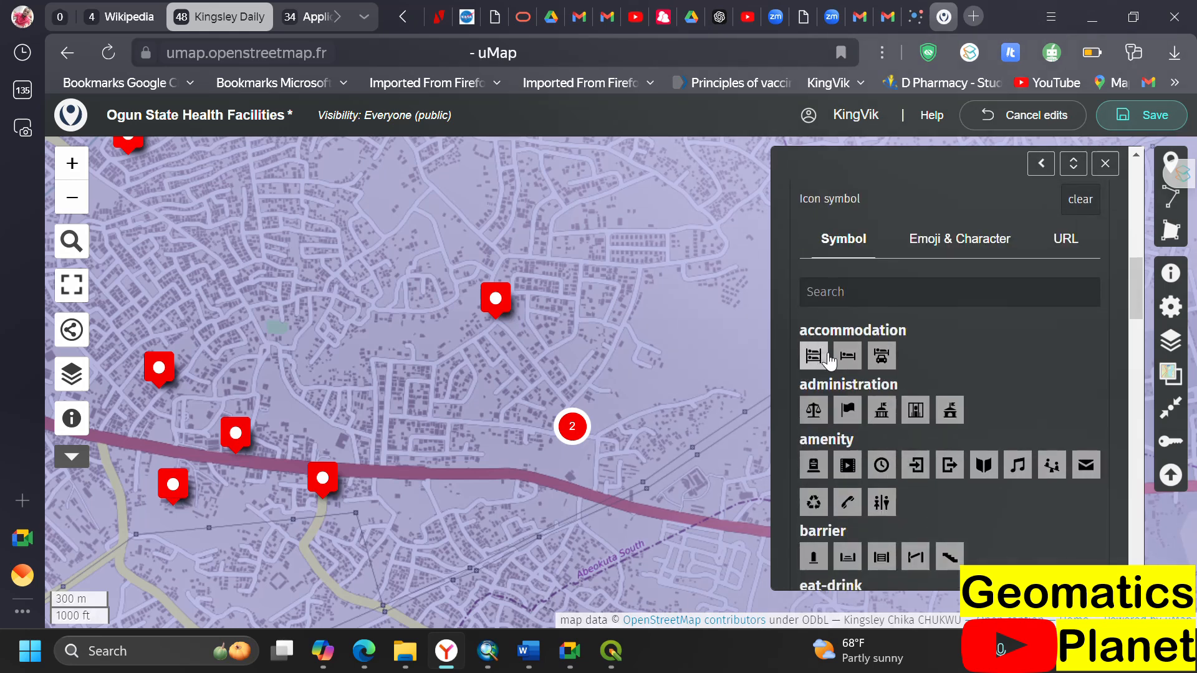
{"action": "scroll", "coordinate": [820, 429], "scroll_direction": "down", "scroll_amount": 3}
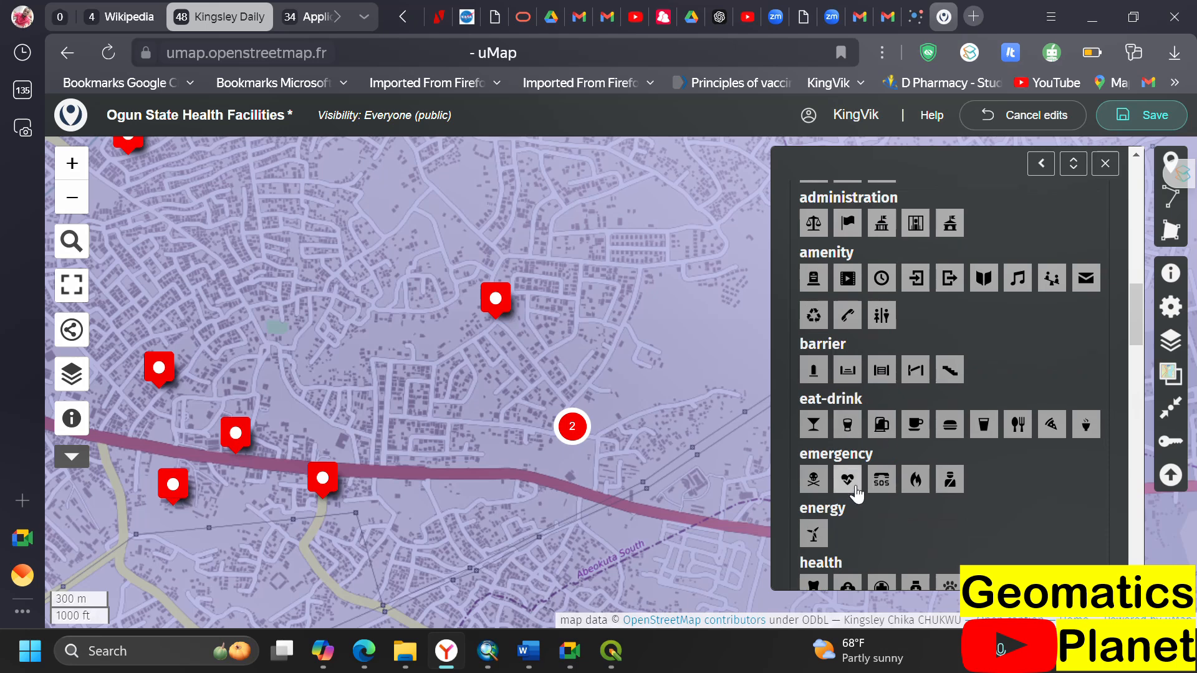
{"action": "scroll", "coordinate": [858, 455], "scroll_direction": "down", "scroll_amount": 8}
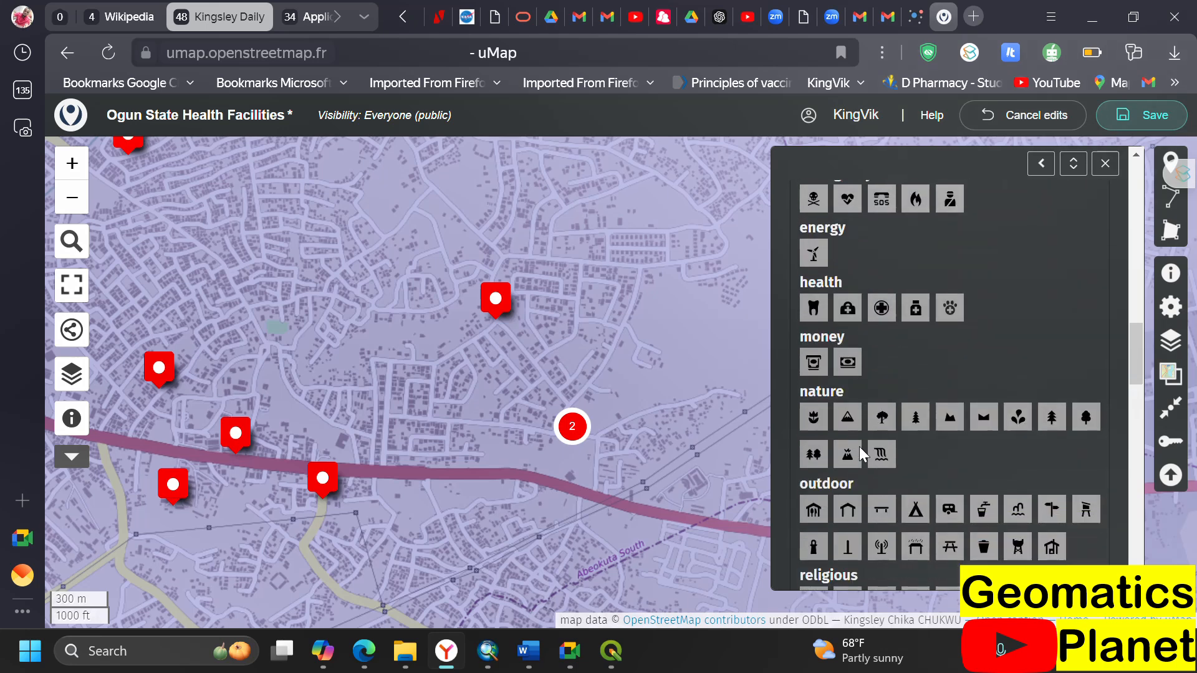
{"action": "scroll", "coordinate": [858, 452], "scroll_direction": "down", "scroll_amount": 6}
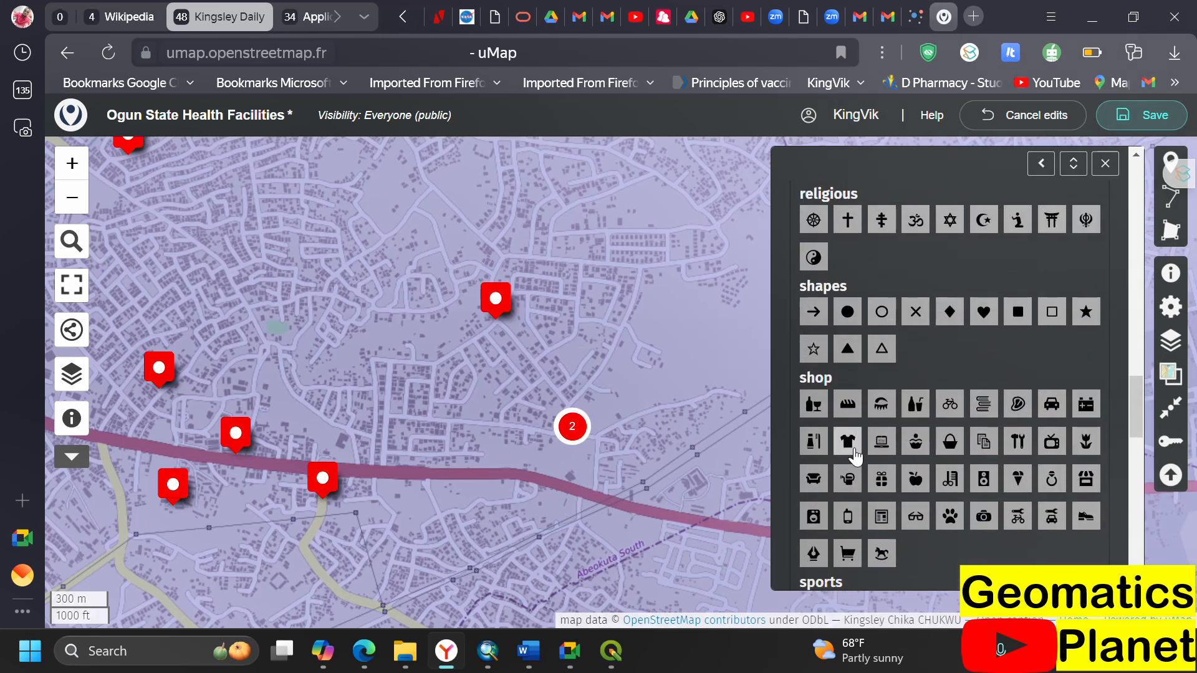
{"action": "scroll", "coordinate": [844, 435], "scroll_direction": "up", "scroll_amount": 13}
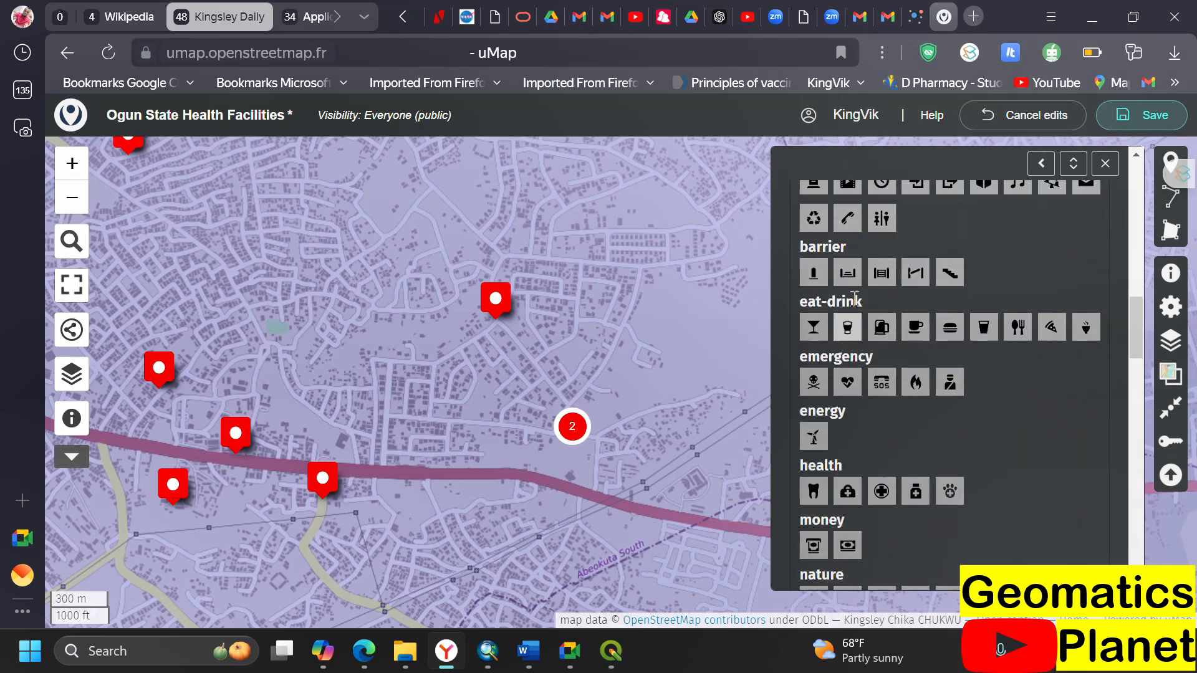
{"action": "left_click", "coordinate": [882, 495]}
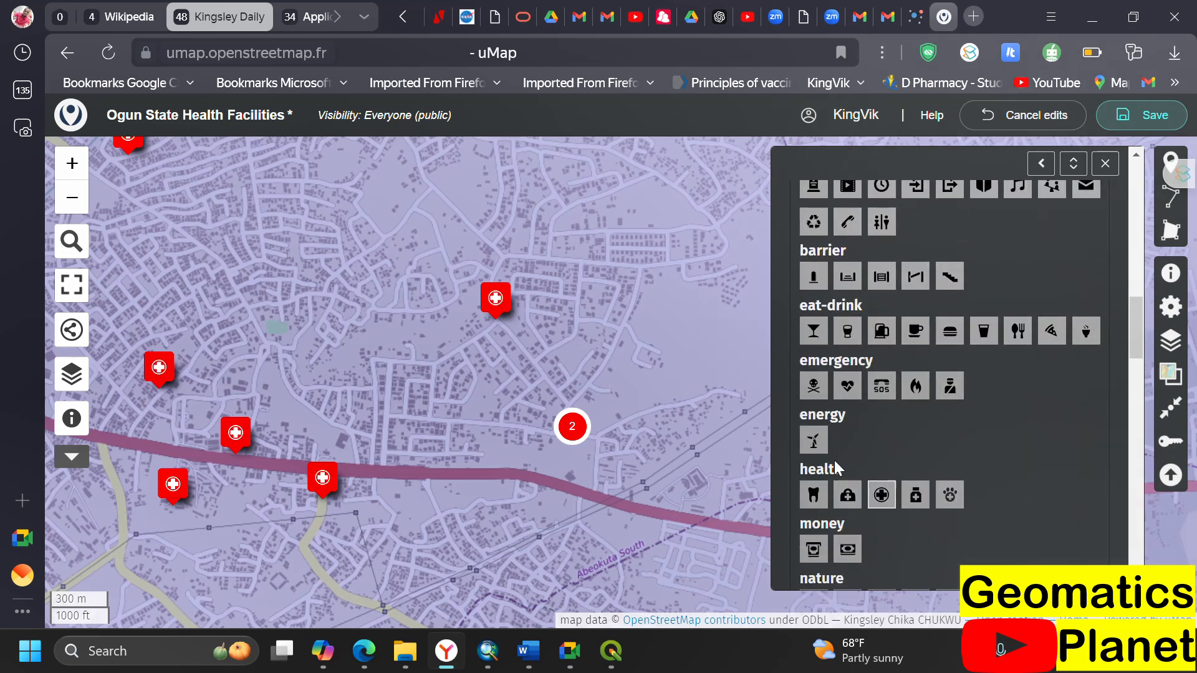
{"action": "left_click", "coordinate": [816, 498]}
{"action": "left_click", "coordinate": [847, 498]}
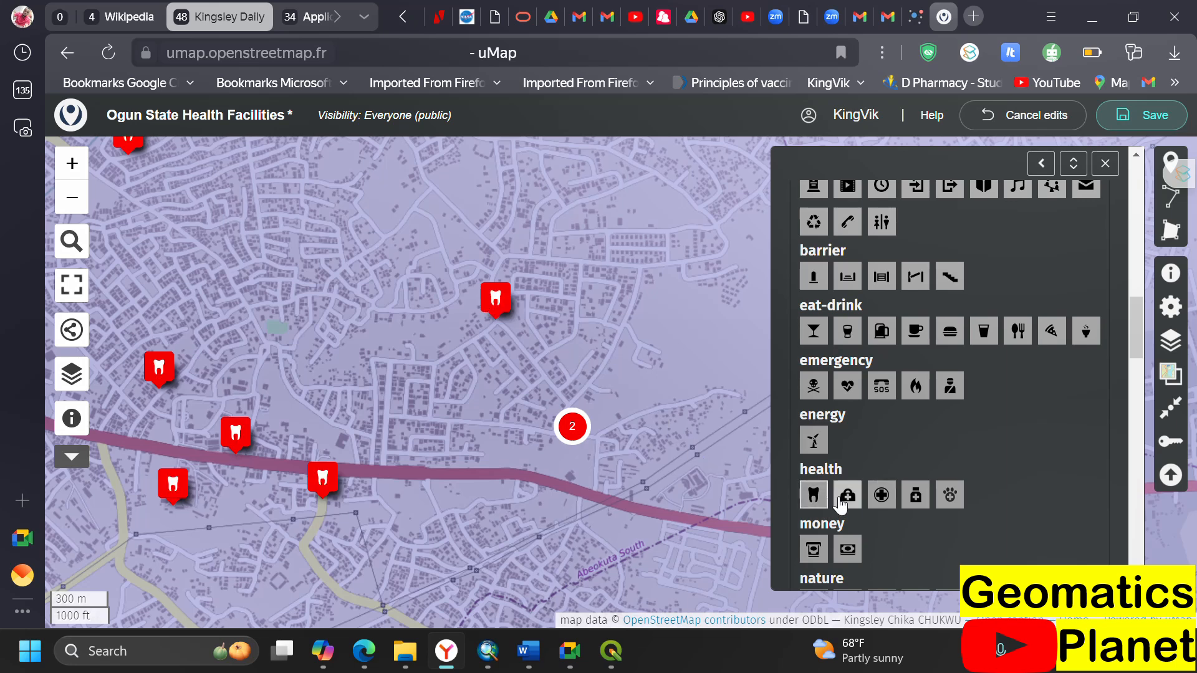
{"action": "left_click", "coordinate": [881, 497]}
{"action": "left_click", "coordinate": [917, 498]}
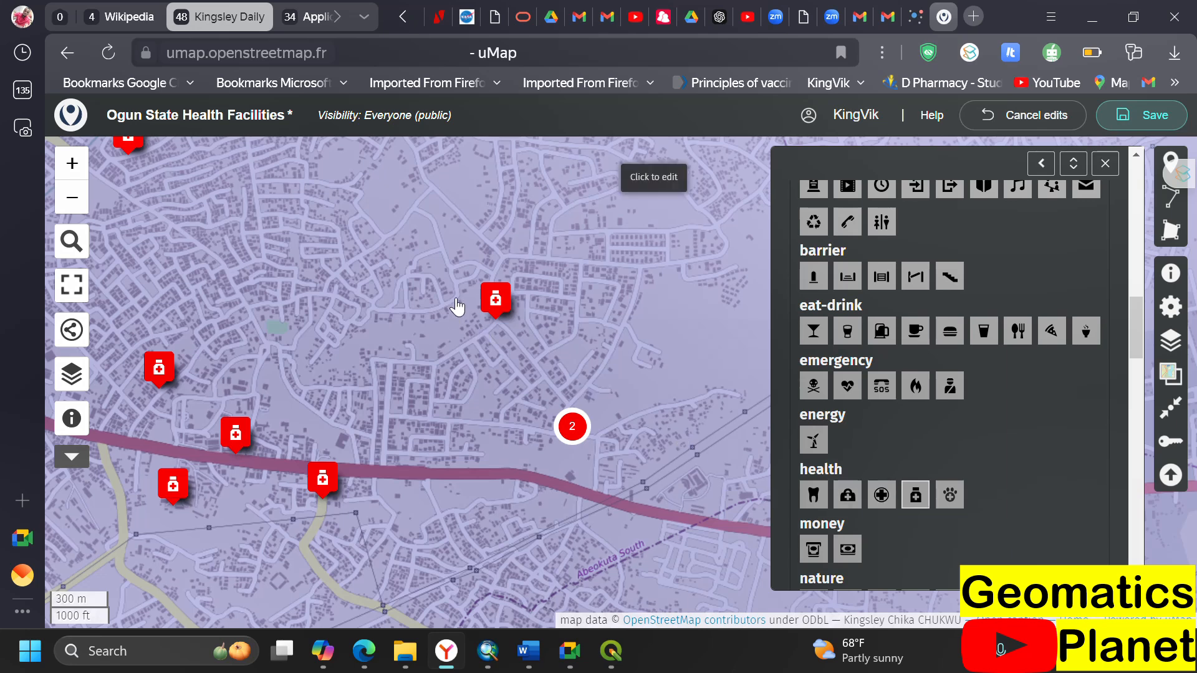
{"action": "left_click", "coordinate": [872, 505]}
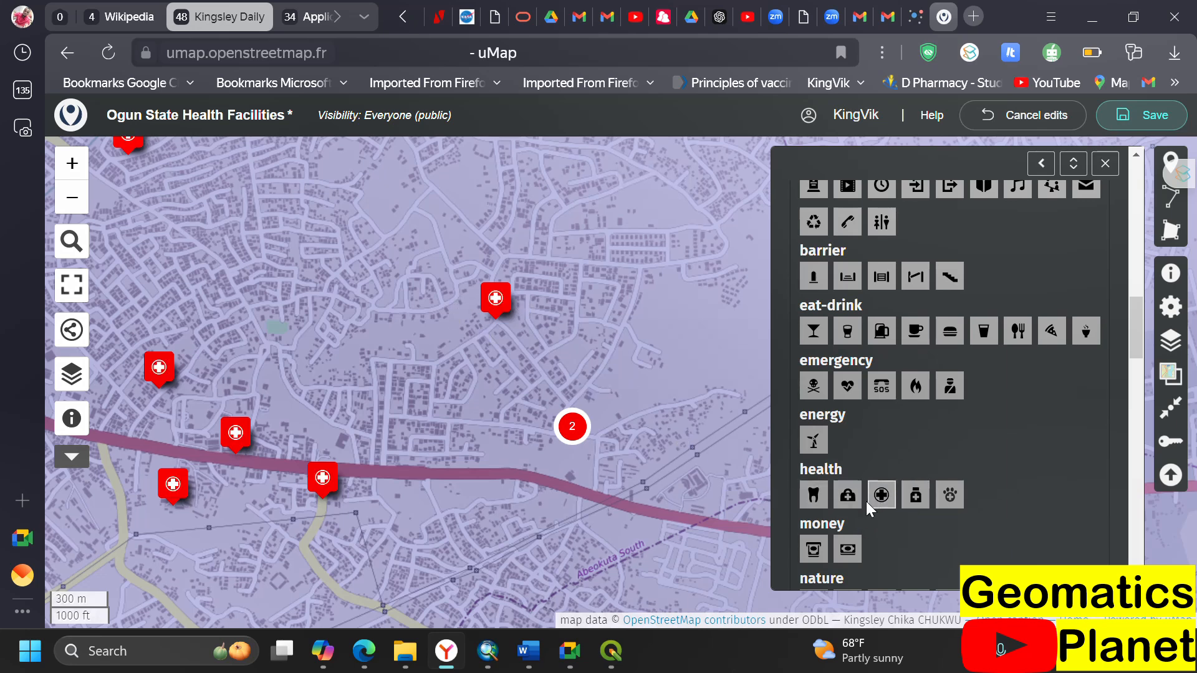
- Try banknote, scales, clock, car-with-key, parking P and fuel pump symbols on the markers
{"action": "left_click", "coordinate": [849, 552]}
{"action": "scroll", "coordinate": [814, 281], "scroll_direction": "up", "scroll_amount": 3}
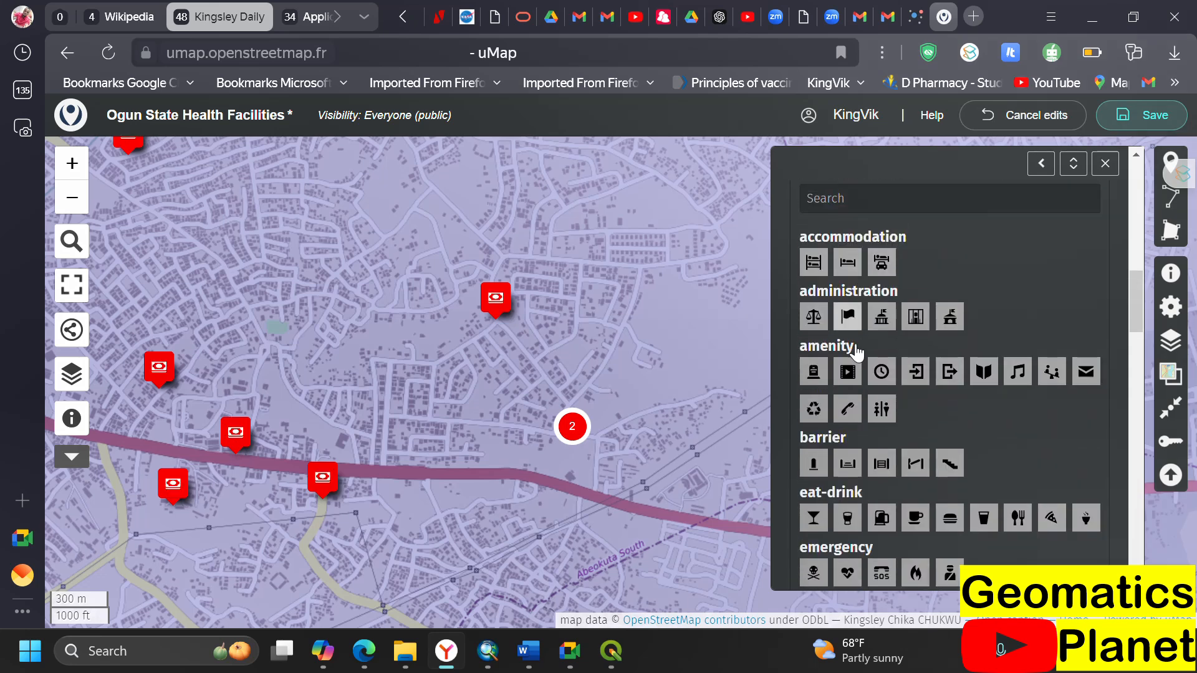
{"action": "left_click", "coordinate": [813, 315]}
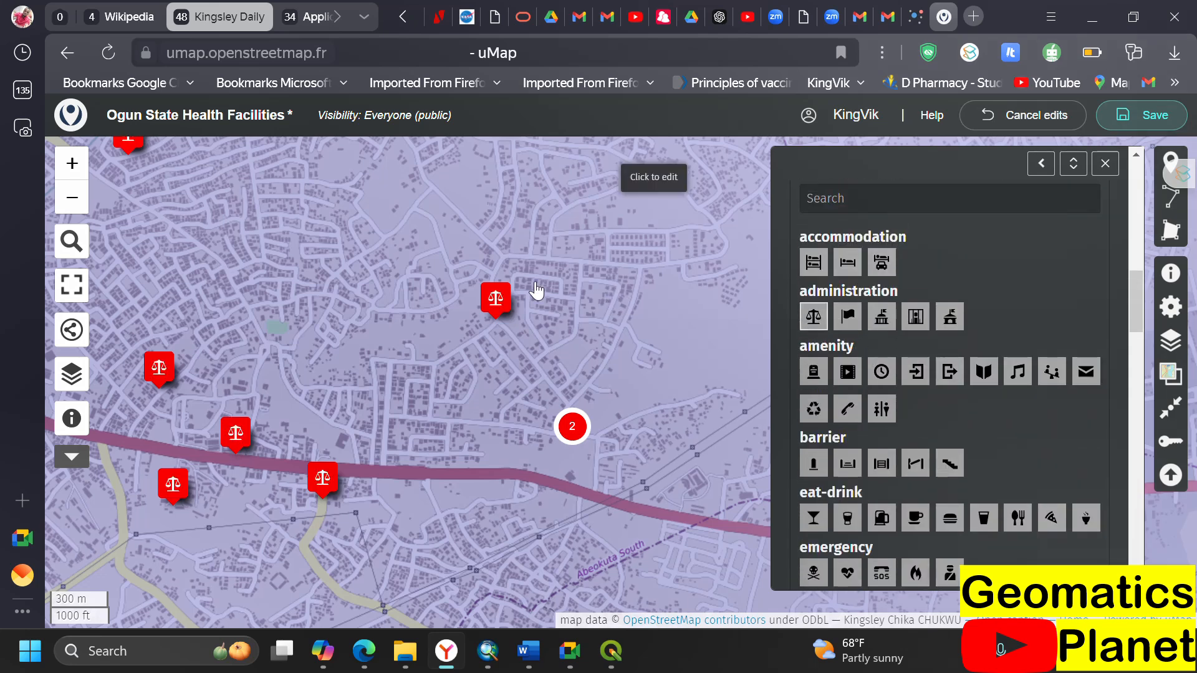
{"action": "left_click", "coordinate": [882, 371]}
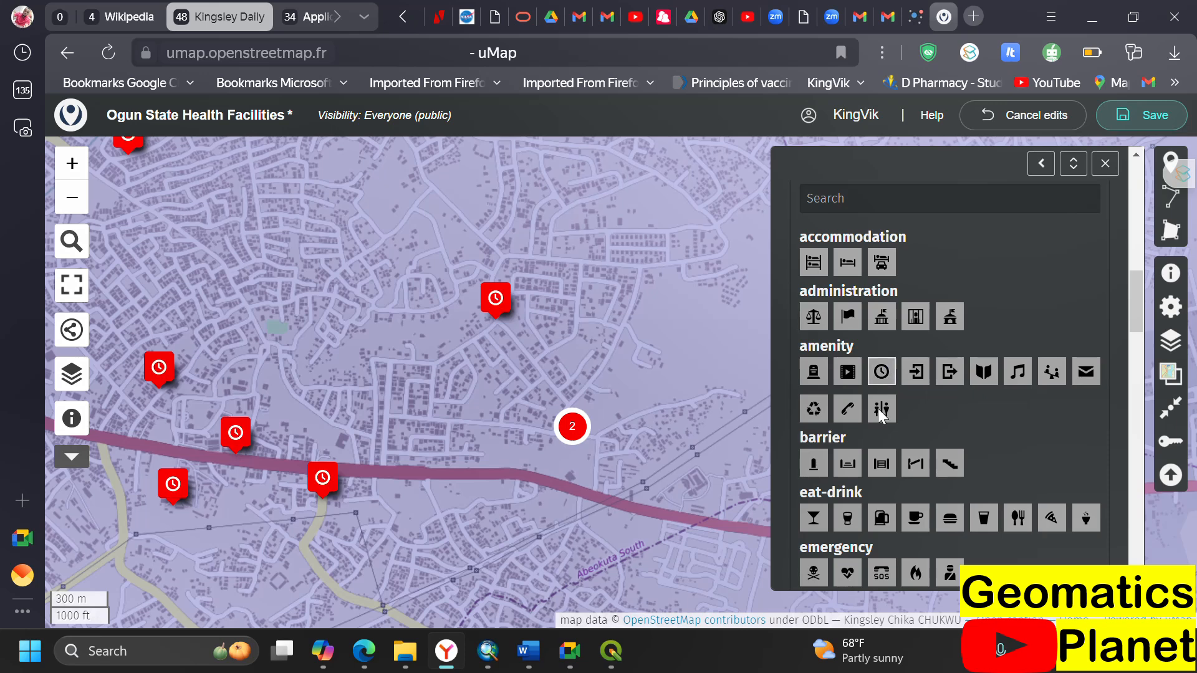
{"action": "scroll", "coordinate": [868, 465], "scroll_direction": "down", "scroll_amount": 15}
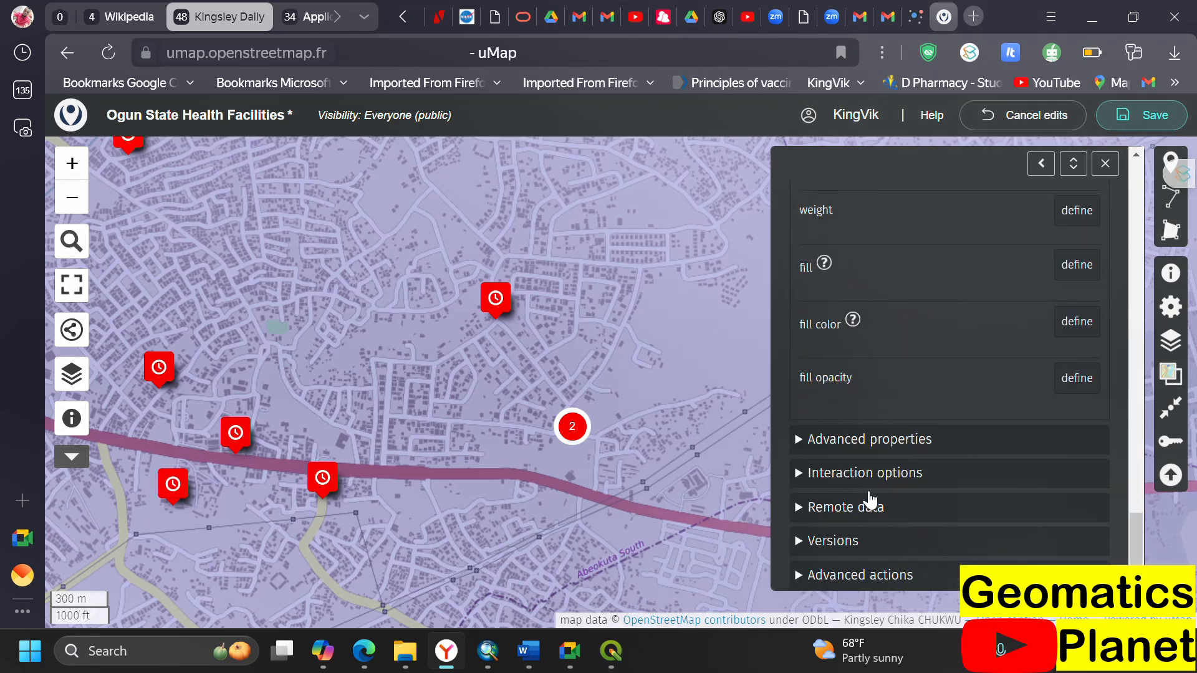
{"action": "scroll", "coordinate": [871, 442], "scroll_direction": "up", "scroll_amount": 5}
{"action": "left_click", "coordinate": [847, 336]}
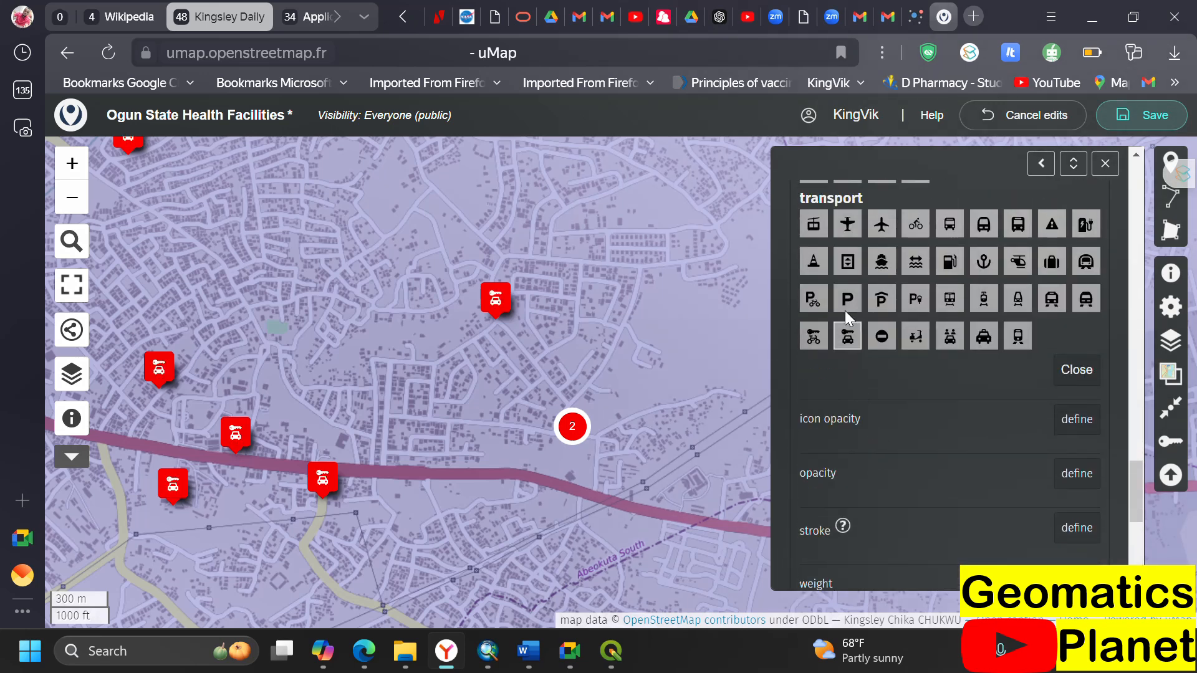
{"action": "left_click", "coordinate": [847, 302]}
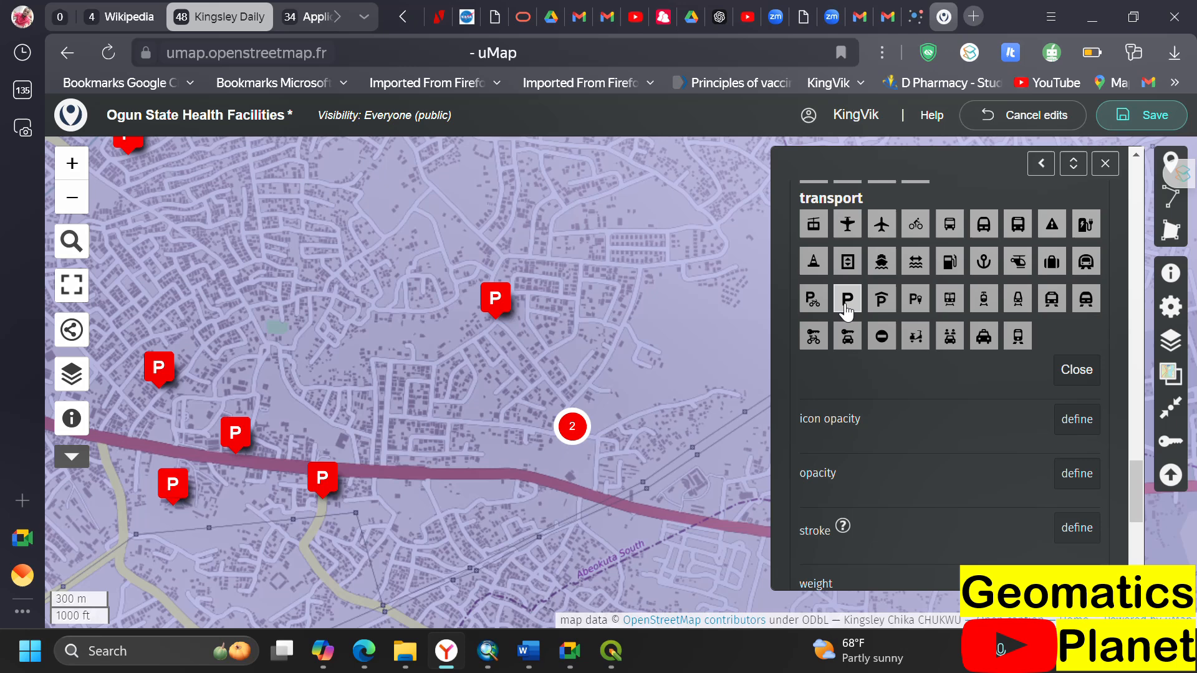
{"action": "left_click", "coordinate": [950, 265]}
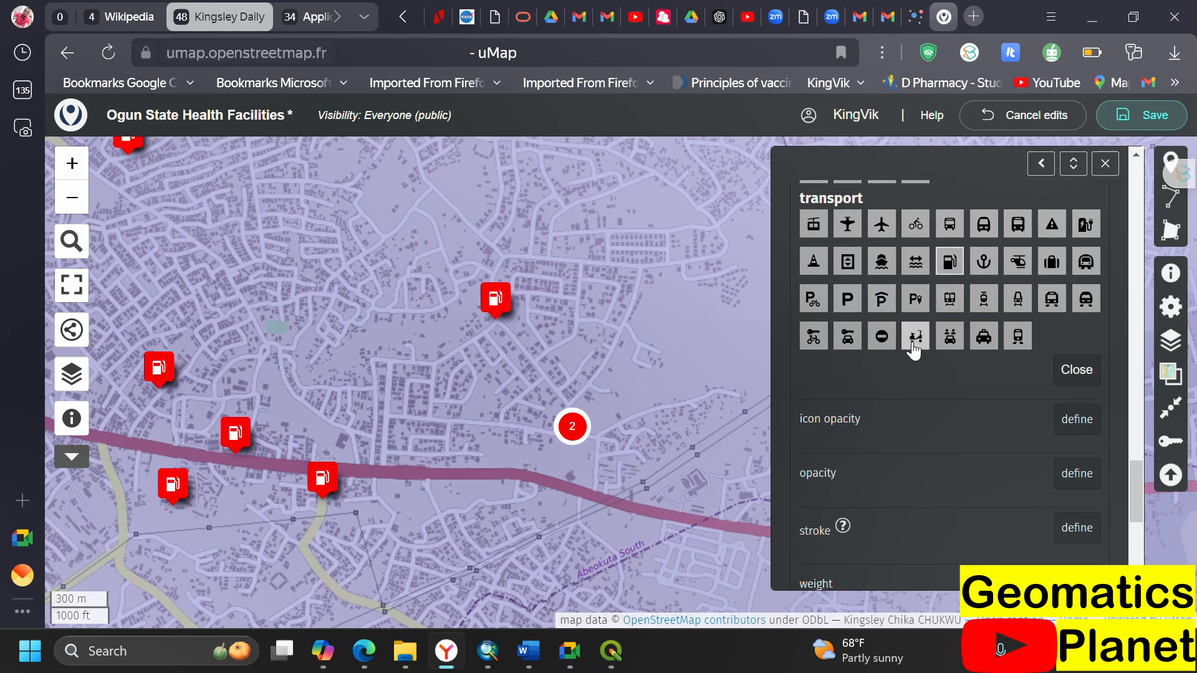
- Try the dharma wheel, star and crescent, Star of David and yin-yang, then restore the medical cross
{"action": "scroll", "coordinate": [907, 356], "scroll_direction": "up", "scroll_amount": 5}
{"action": "scroll", "coordinate": [899, 499], "scroll_direction": "up", "scroll_amount": 8}
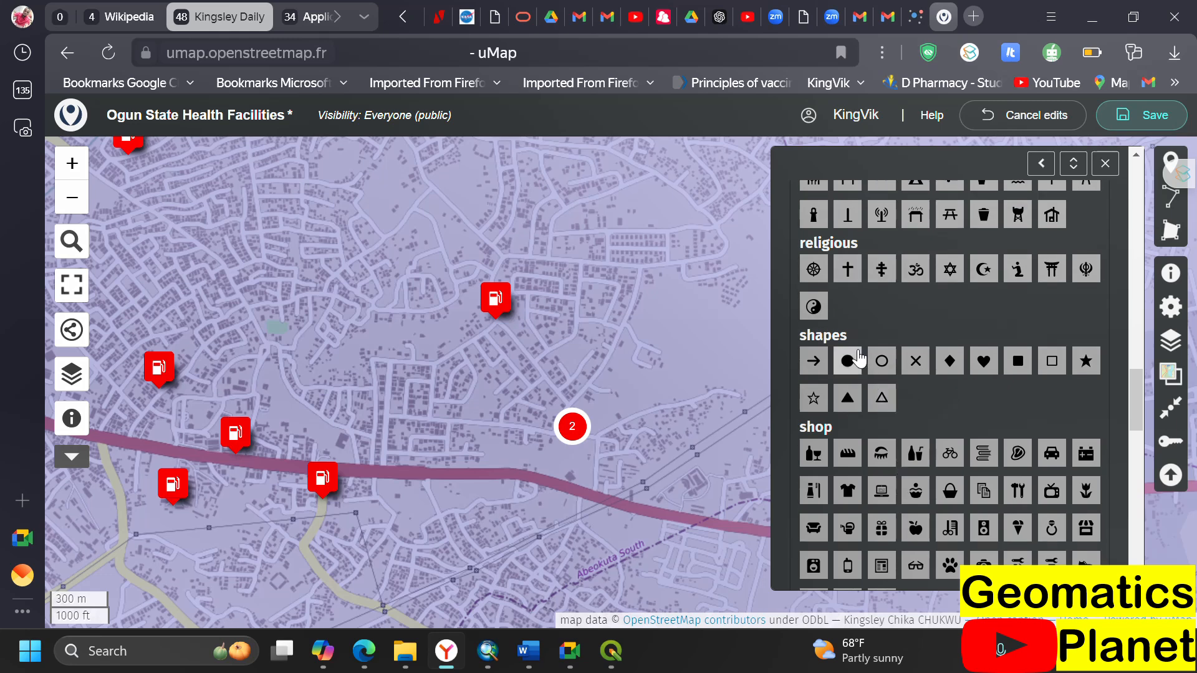
{"action": "scroll", "coordinate": [885, 406], "scroll_direction": "down", "scroll_amount": 4}
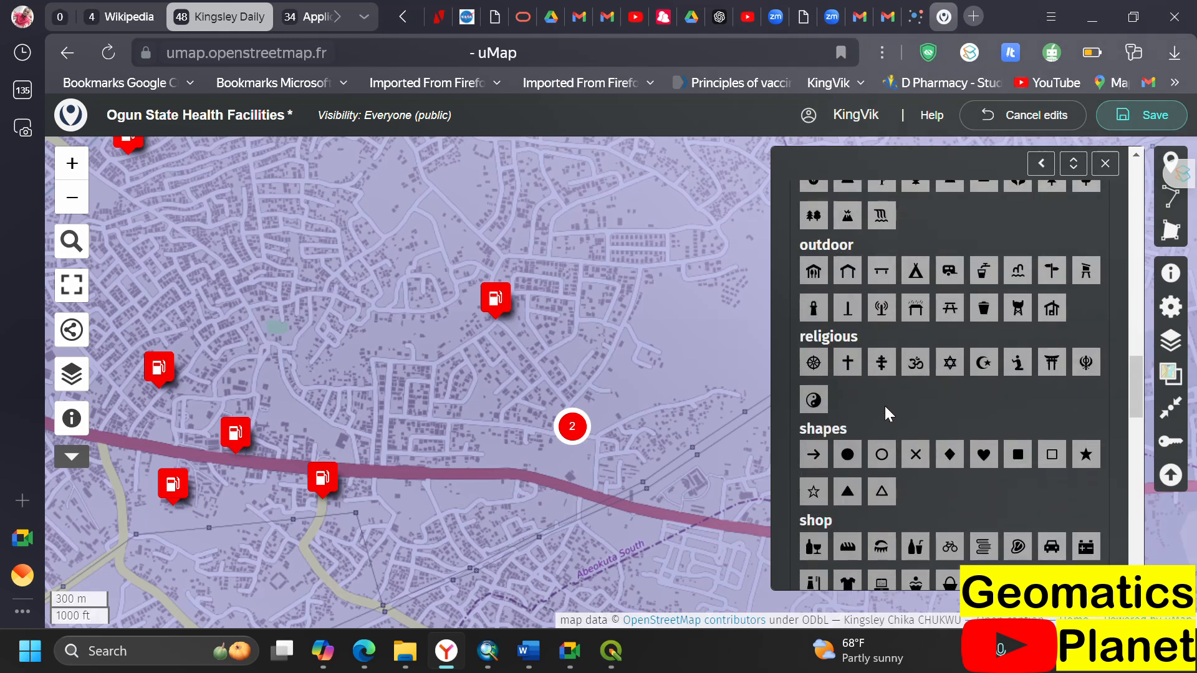
{"action": "left_click", "coordinate": [813, 363]}
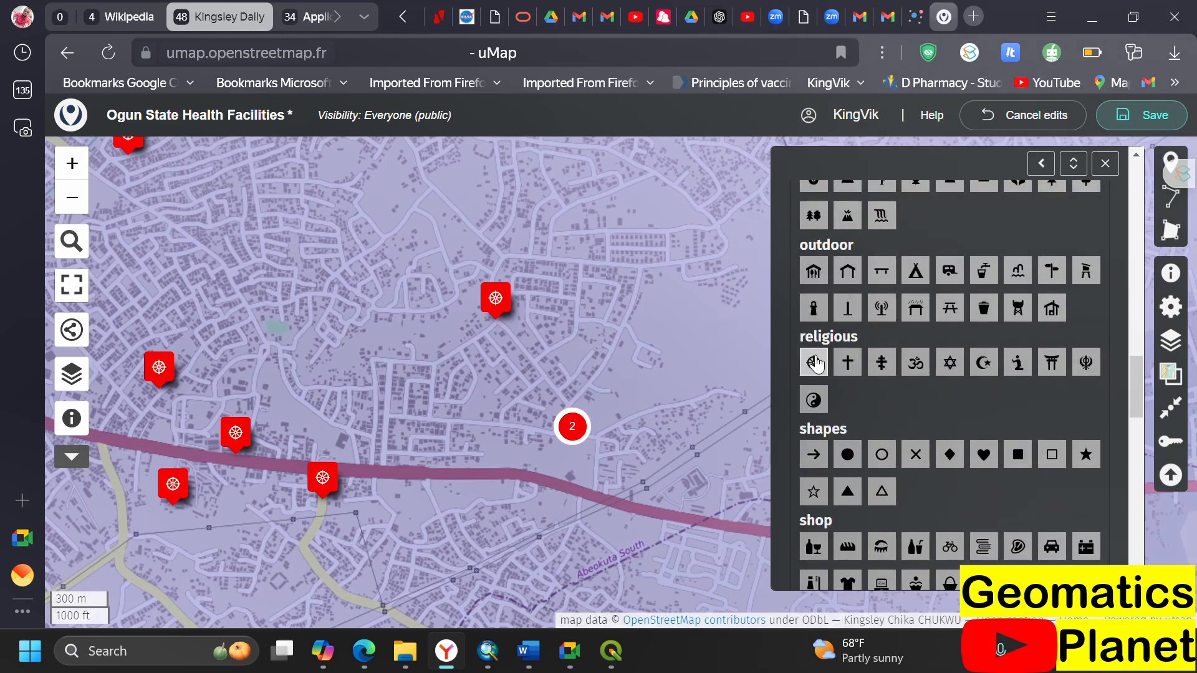
{"action": "left_click", "coordinate": [984, 366]}
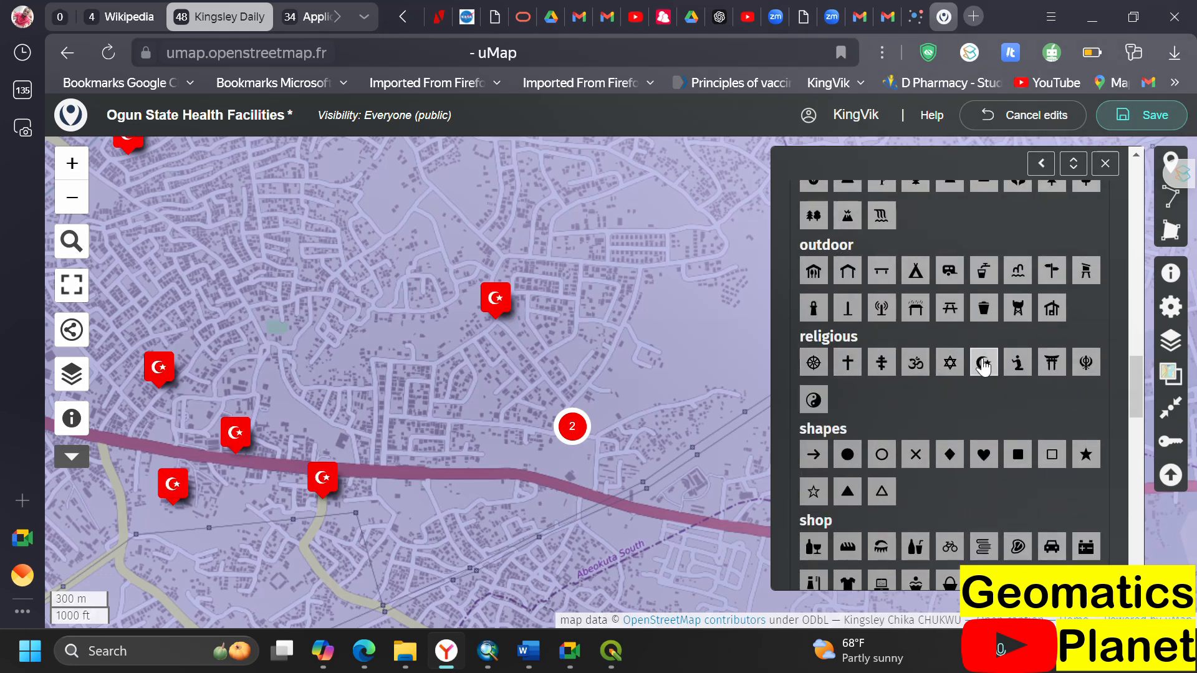
{"action": "left_click", "coordinate": [949, 367]}
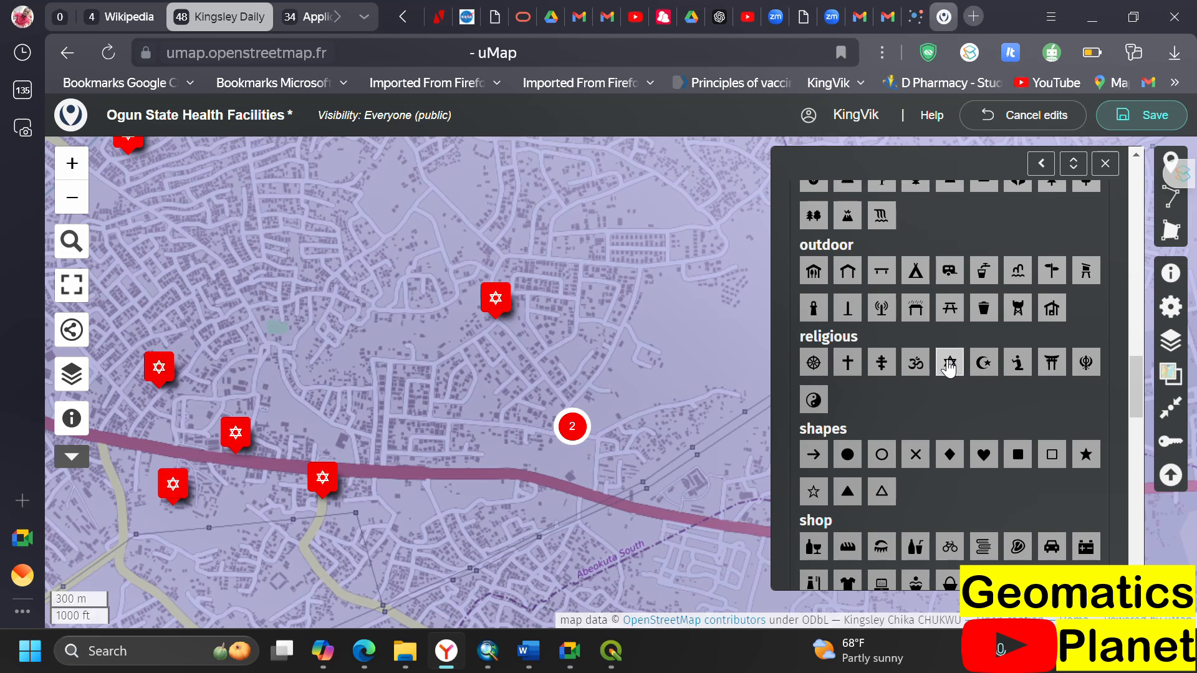
{"action": "left_click", "coordinate": [814, 401]}
{"action": "scroll", "coordinate": [814, 405], "scroll_direction": "up", "scroll_amount": 3}
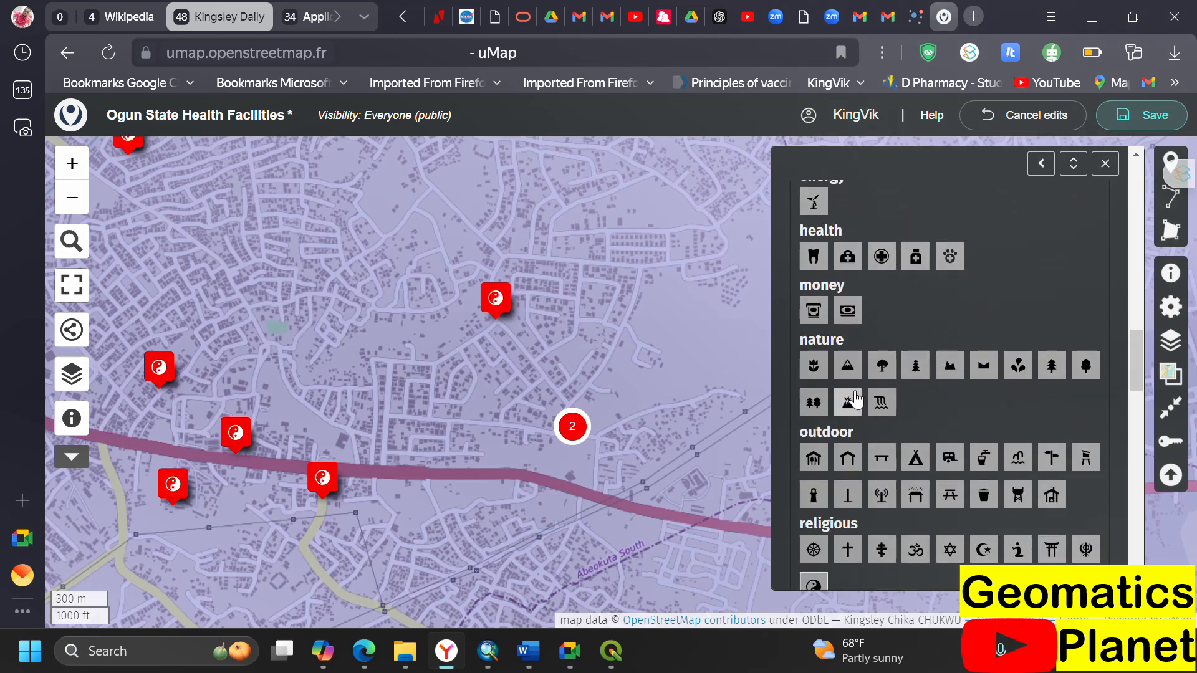
{"action": "left_click", "coordinate": [882, 259]}
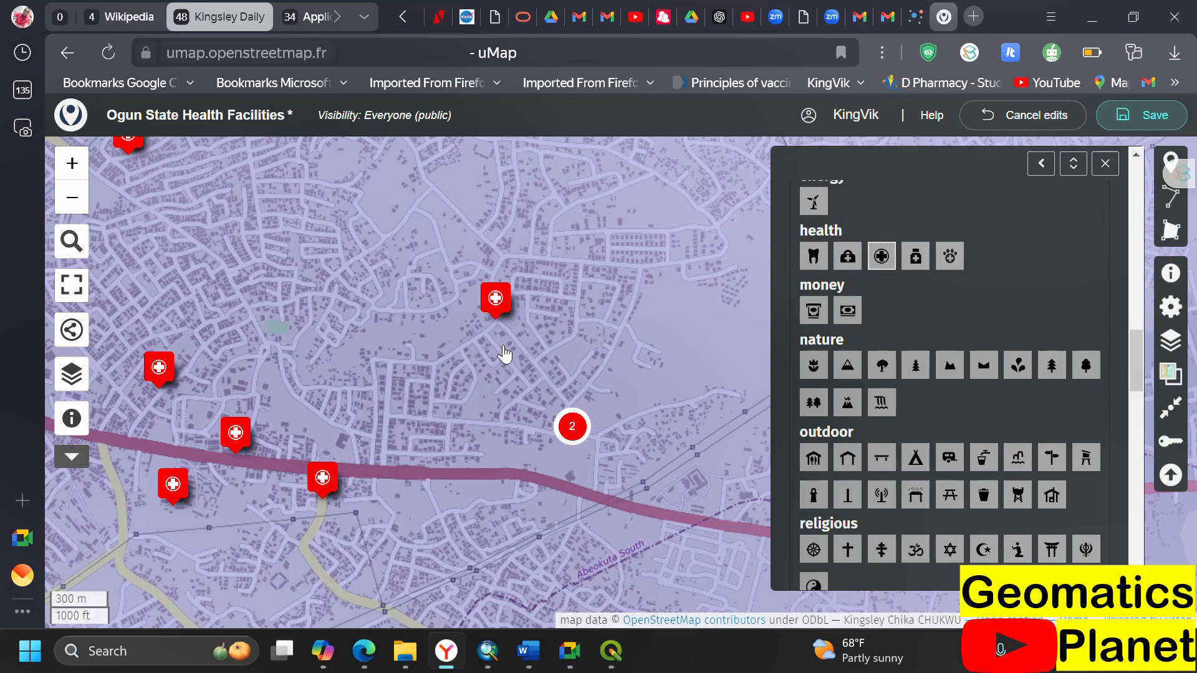
{"action": "scroll", "coordinate": [946, 437], "scroll_direction": "up", "scroll_amount": 10}
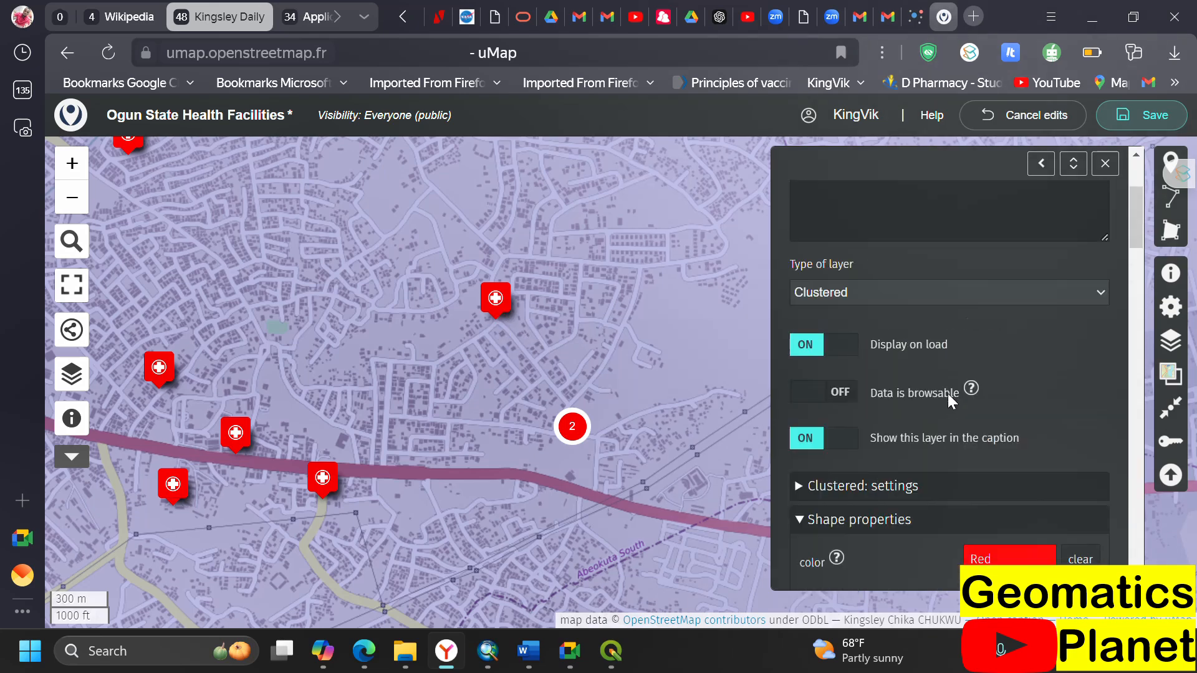
- Drop the cross symbol and open the image URL entry via the Emoji & Character and URL tabs
{"action": "scroll", "coordinate": [948, 395], "scroll_direction": "down", "scroll_amount": 4}
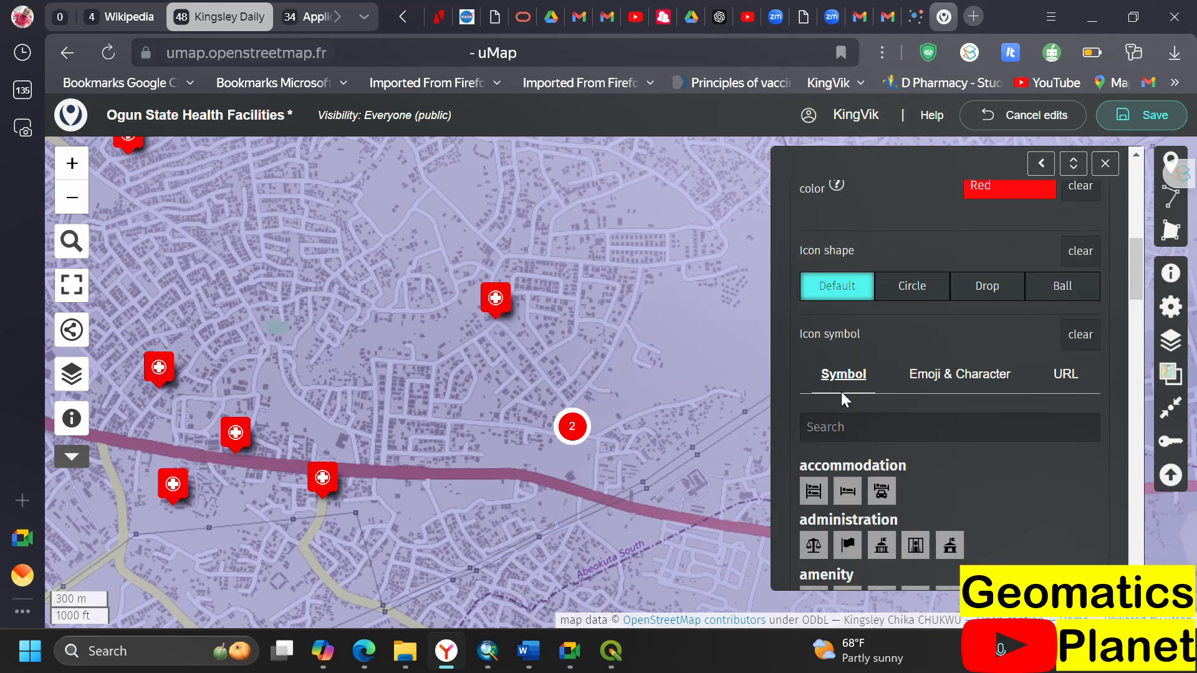
{"action": "left_click", "coordinate": [926, 378]}
{"action": "scroll", "coordinate": [975, 462], "scroll_direction": "down", "scroll_amount": 2}
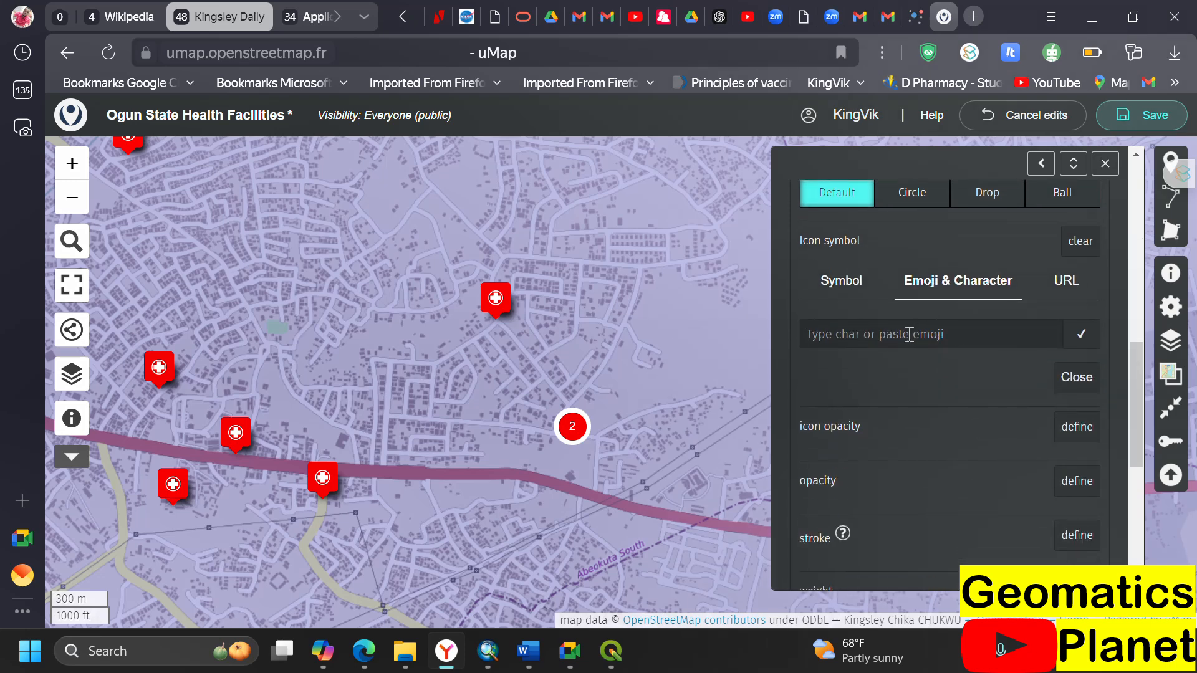
{"action": "left_click", "coordinate": [909, 335]}
{"action": "left_click", "coordinate": [1066, 281]}
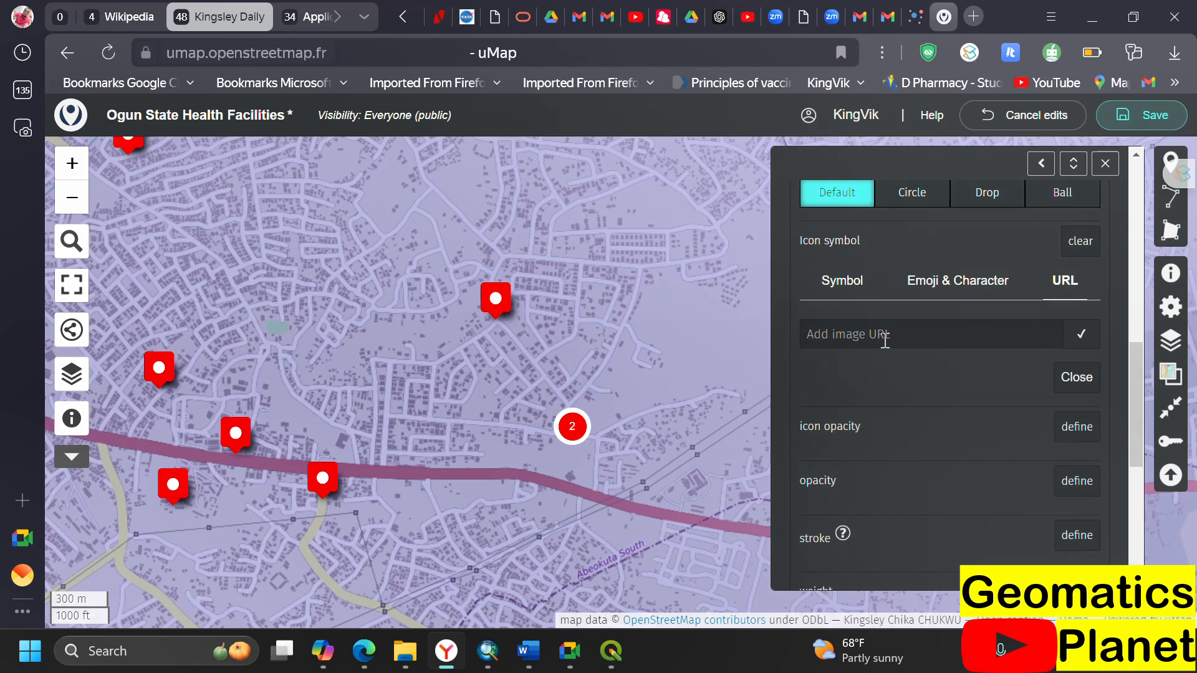
{"action": "left_click", "coordinate": [905, 336]}
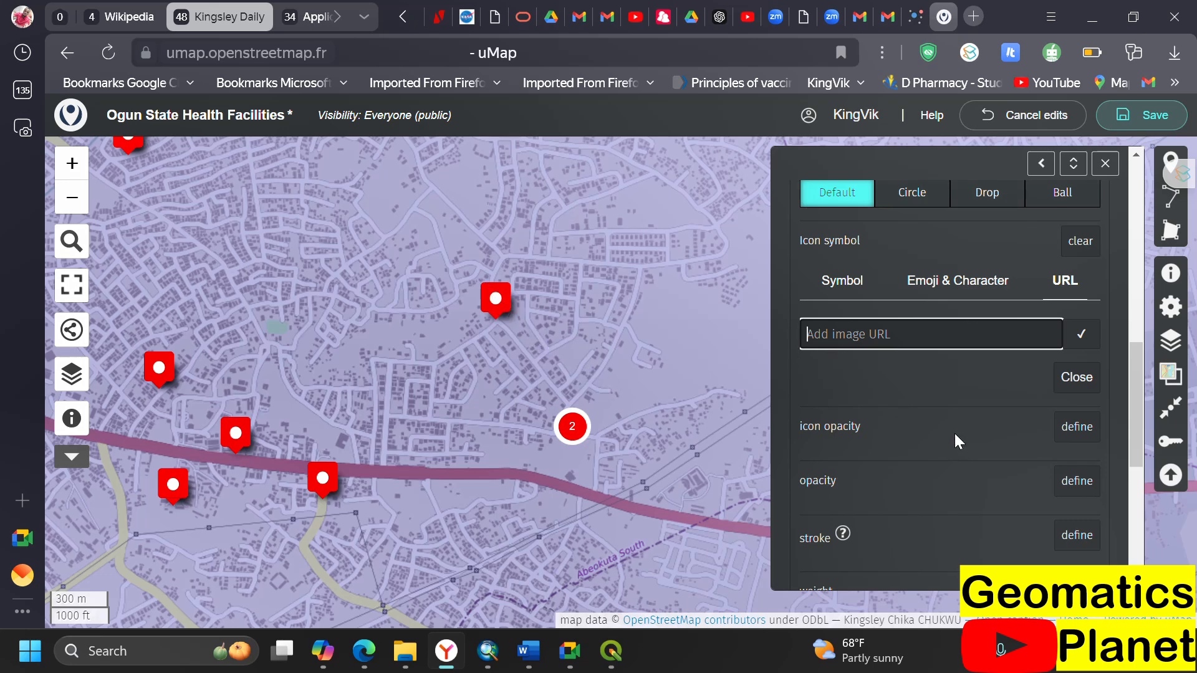
- Define icon opacity at 1.0 and shape opacity at about 0.3 for the layer
{"action": "scroll", "coordinate": [843, 439], "scroll_direction": "down", "scroll_amount": 2}
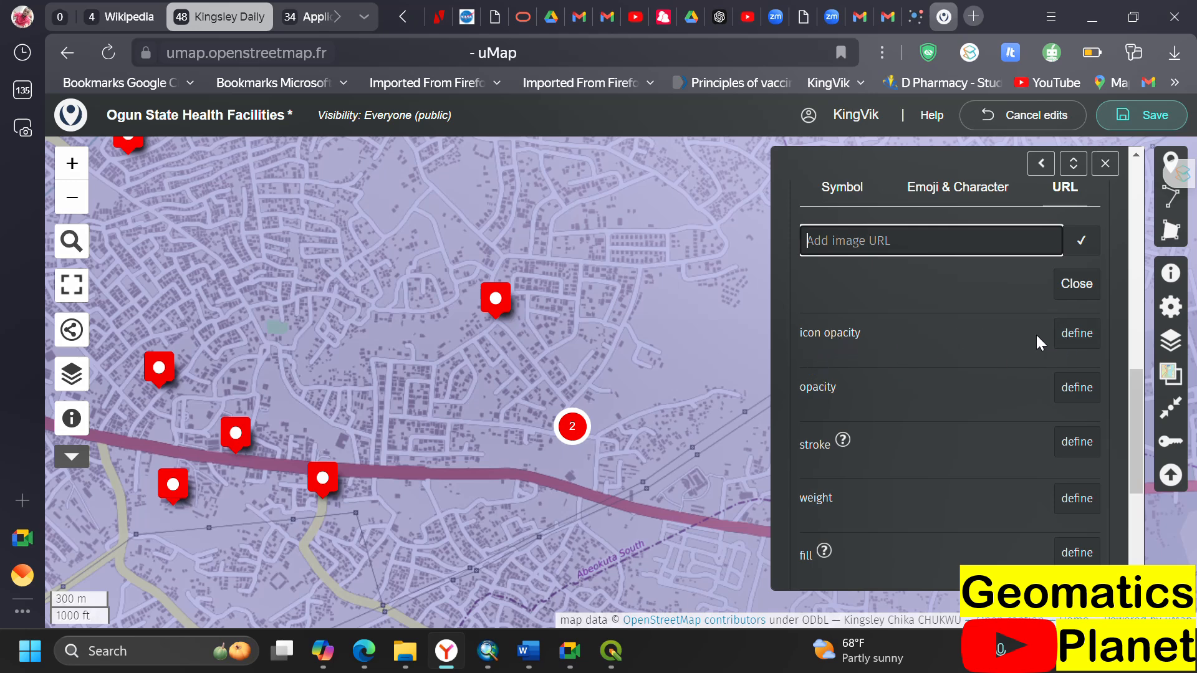
{"action": "left_click", "coordinate": [1076, 335]}
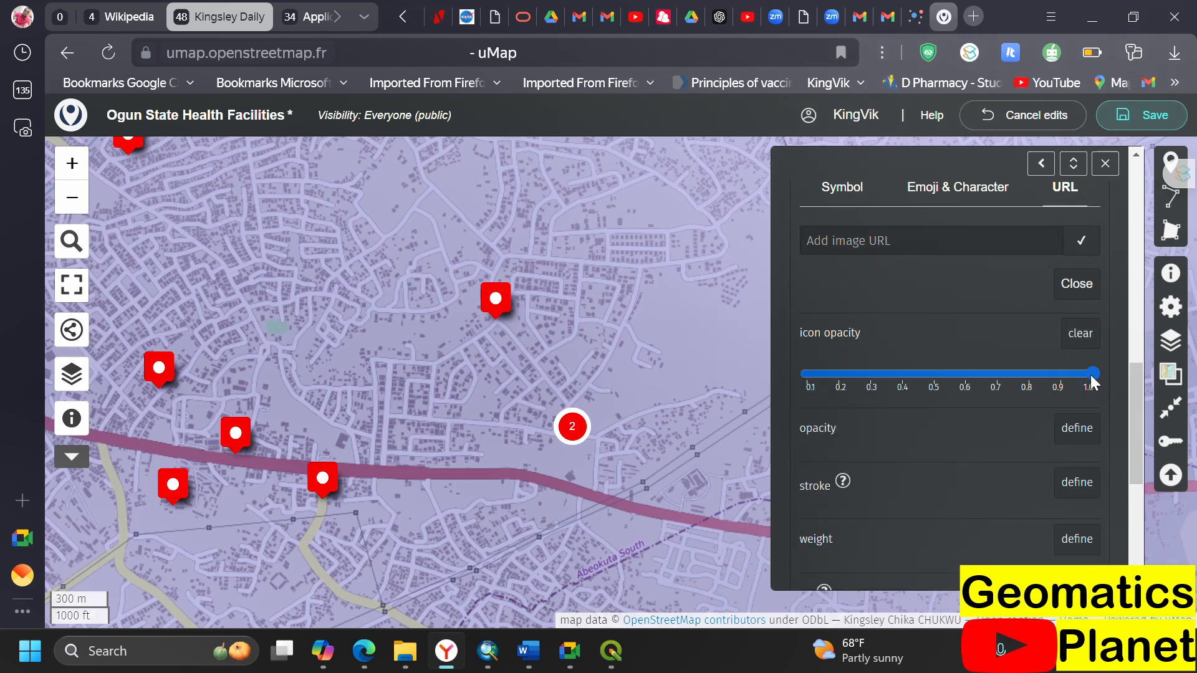
{"action": "left_click_drag", "start_coordinate": [1091, 375], "coordinate": [1061, 373]}
{"action": "left_click_drag", "start_coordinate": [956, 372], "coordinate": [1104, 365]}
{"action": "scroll", "coordinate": [952, 422], "scroll_direction": "down", "scroll_amount": 2}
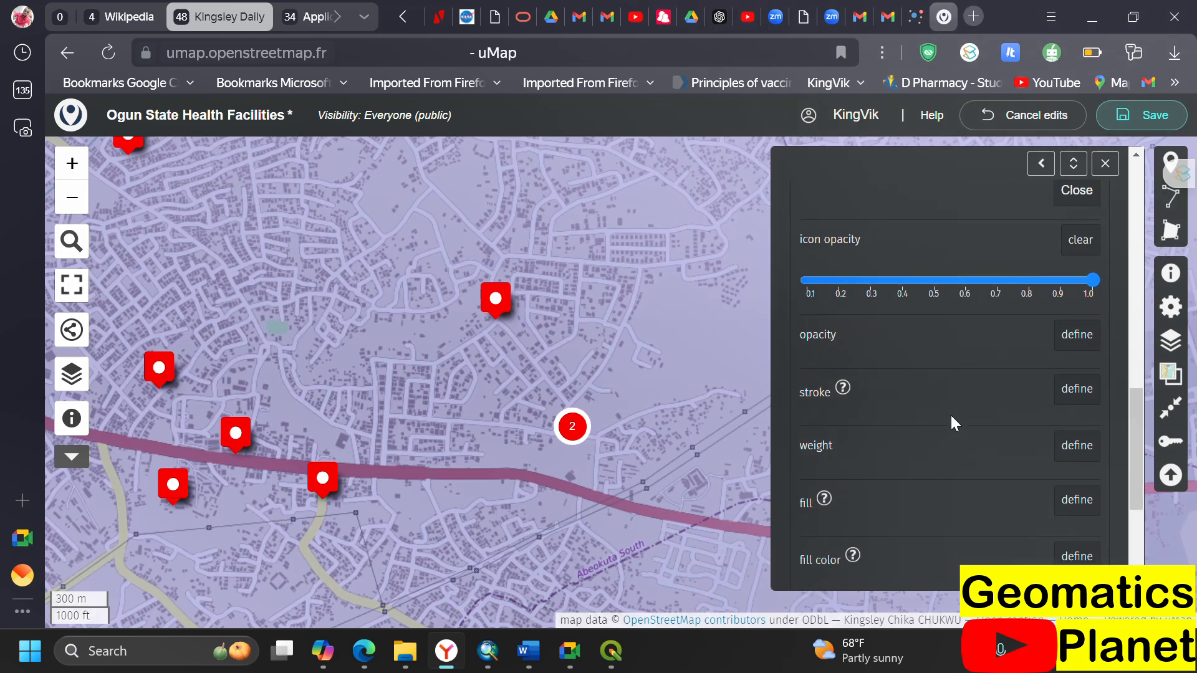
{"action": "left_click", "coordinate": [1073, 340]}
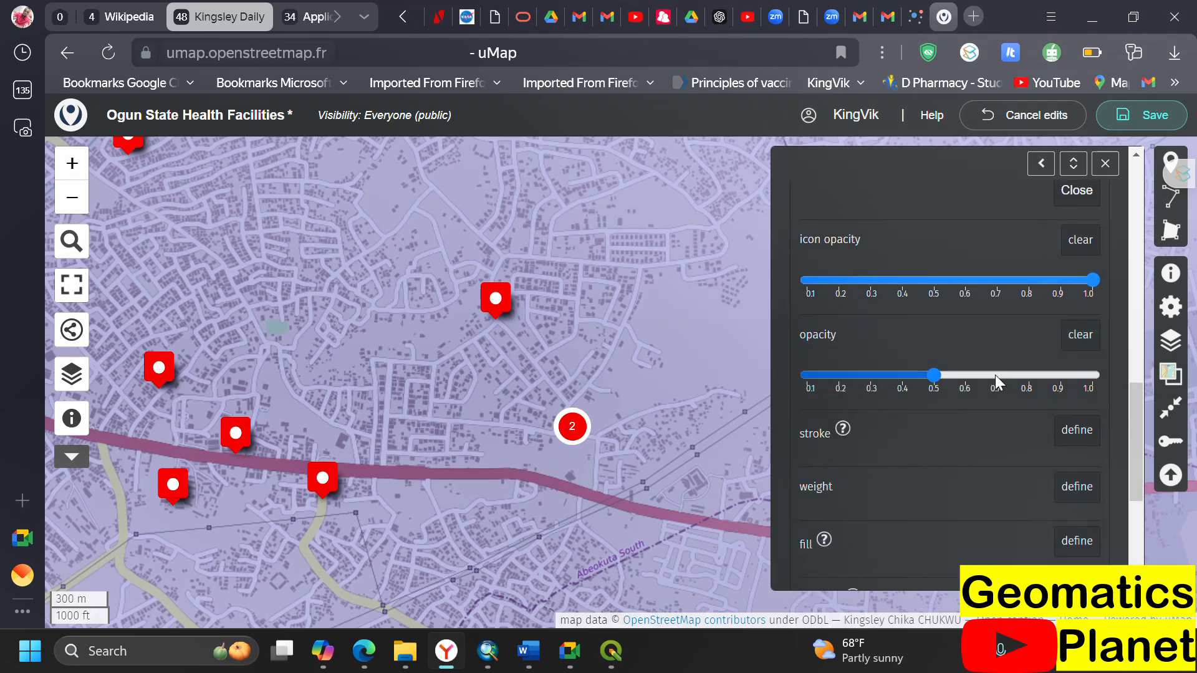
{"action": "left_click_drag", "start_coordinate": [937, 375], "coordinate": [867, 376]}
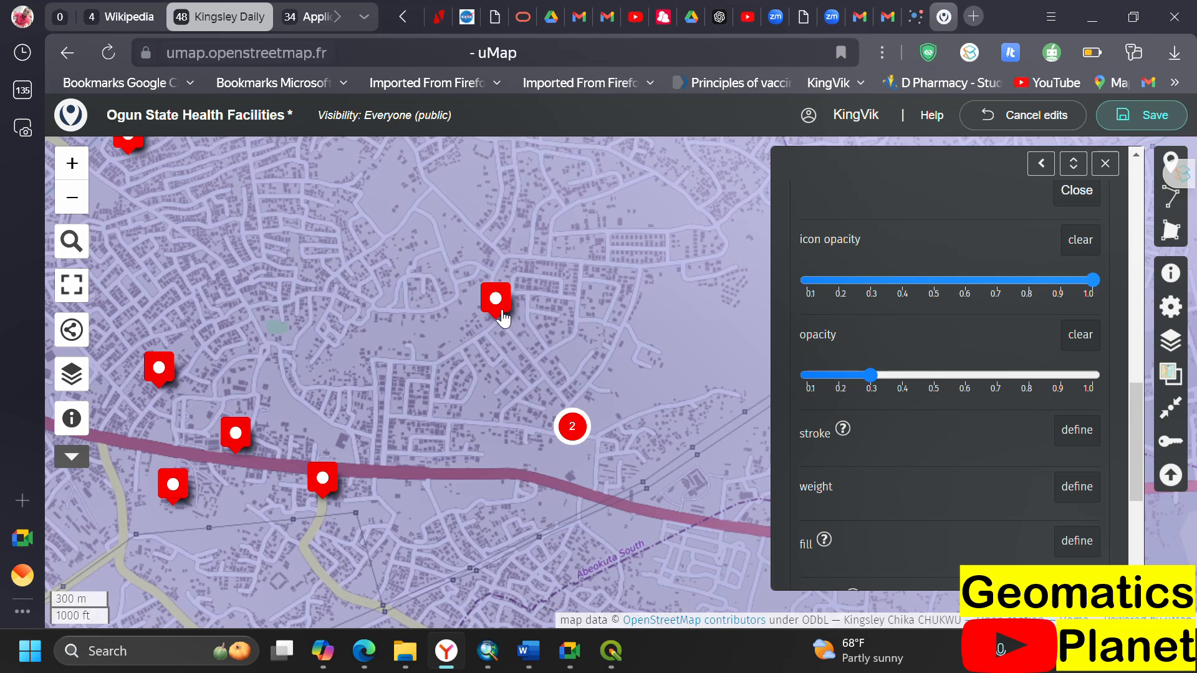
- Turn stroke on and define a thin custom stroke weight of about 2
{"action": "left_click", "coordinate": [1074, 431]}
{"action": "left_click", "coordinate": [1030, 435]}
{"action": "left_click", "coordinate": [1031, 435]}
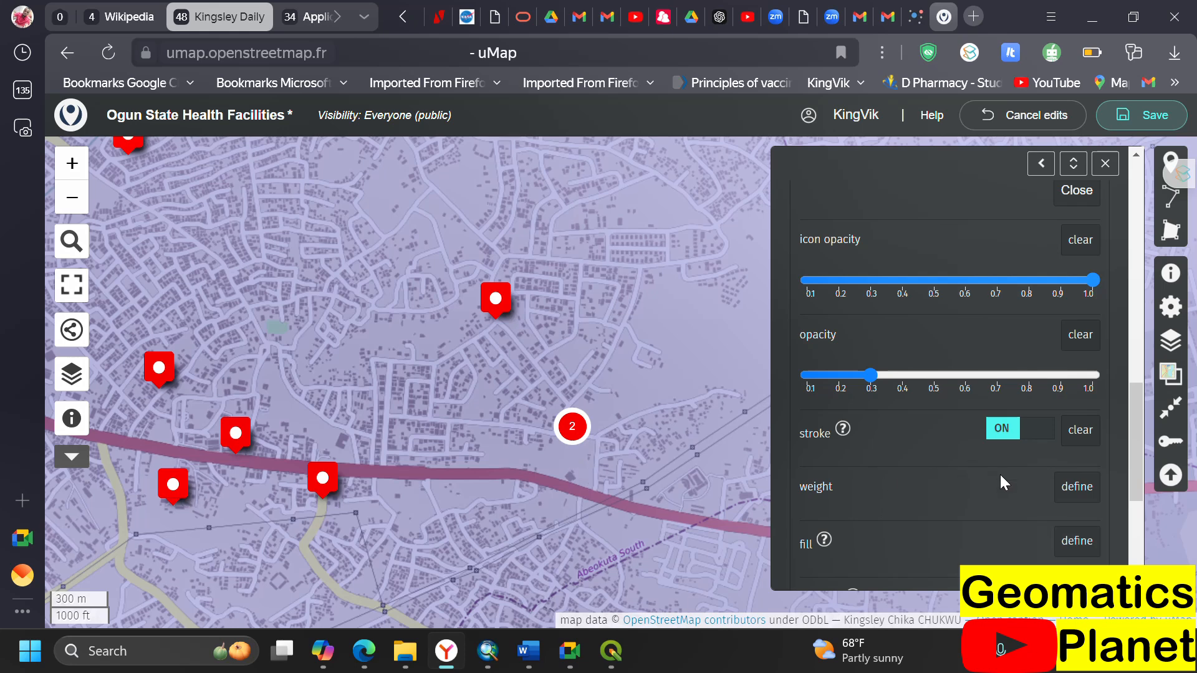
{"action": "left_click", "coordinate": [1071, 492]}
{"action": "scroll", "coordinate": [888, 511], "scroll_direction": "down", "scroll_amount": 3}
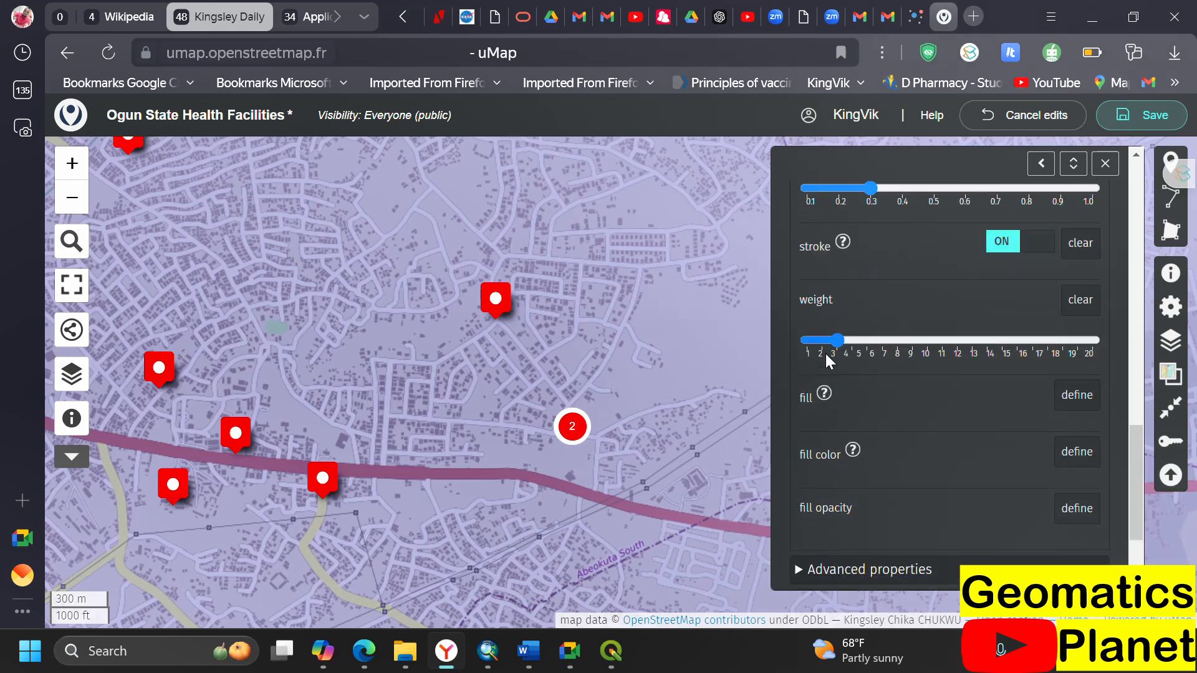
- Expand Advanced properties and define Simplify at 1.0, scrolling to the zoom and Label key rows
{"action": "scroll", "coordinate": [862, 449], "scroll_direction": "down", "scroll_amount": 2}
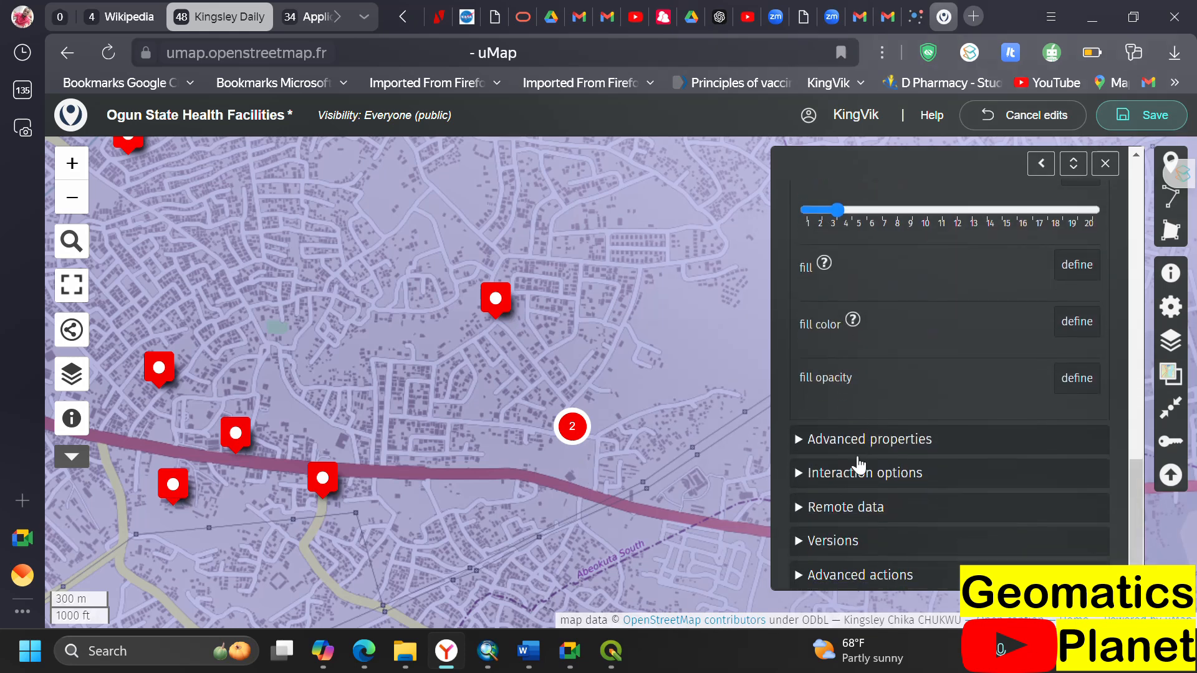
{"action": "left_click", "coordinate": [810, 443]}
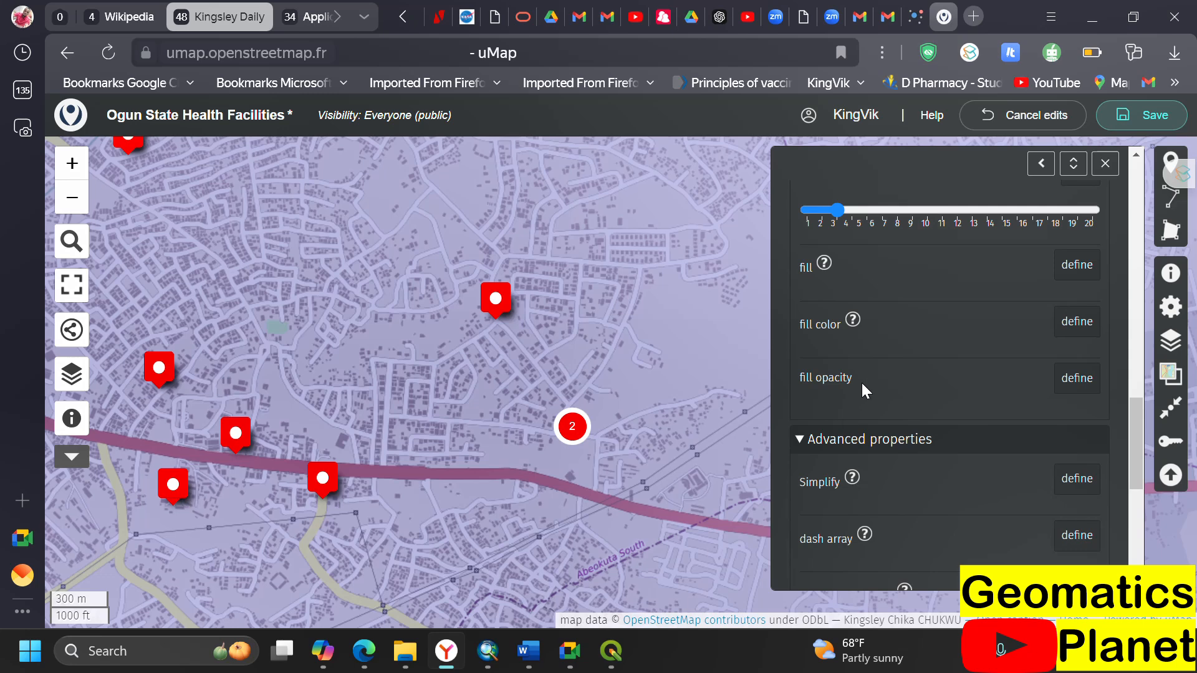
{"action": "scroll", "coordinate": [893, 414], "scroll_direction": "down", "scroll_amount": 5}
{"action": "scroll", "coordinate": [923, 434], "scroll_direction": "up", "scroll_amount": 3}
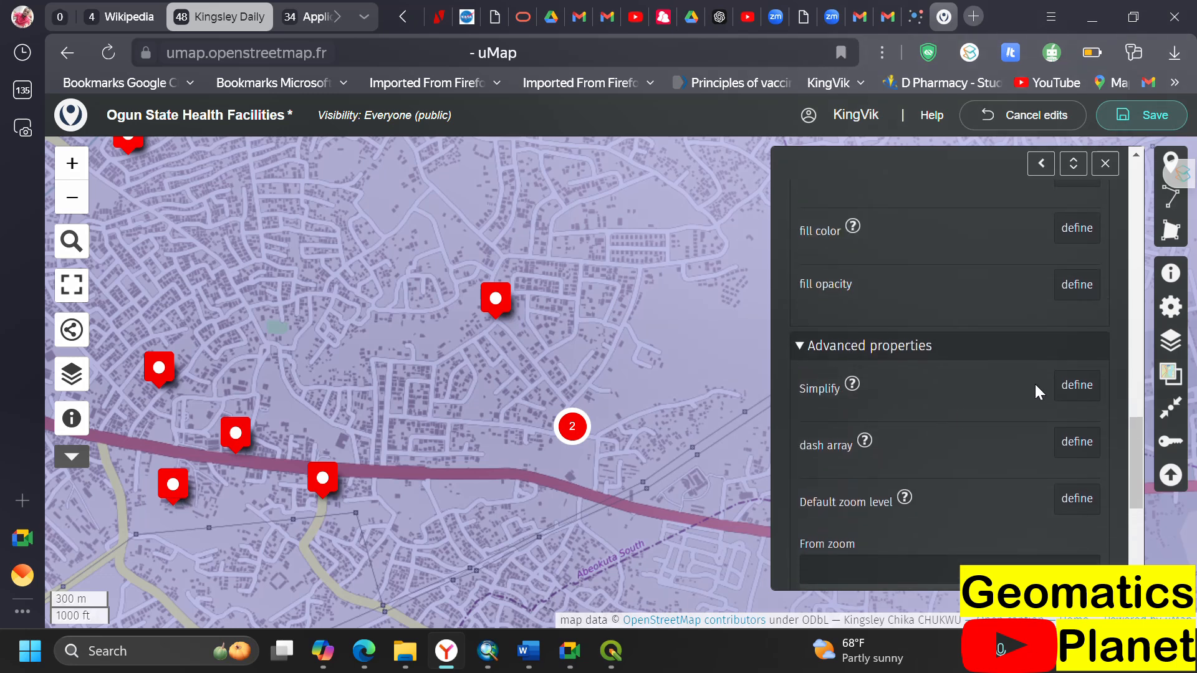
{"action": "left_click", "coordinate": [1068, 398]}
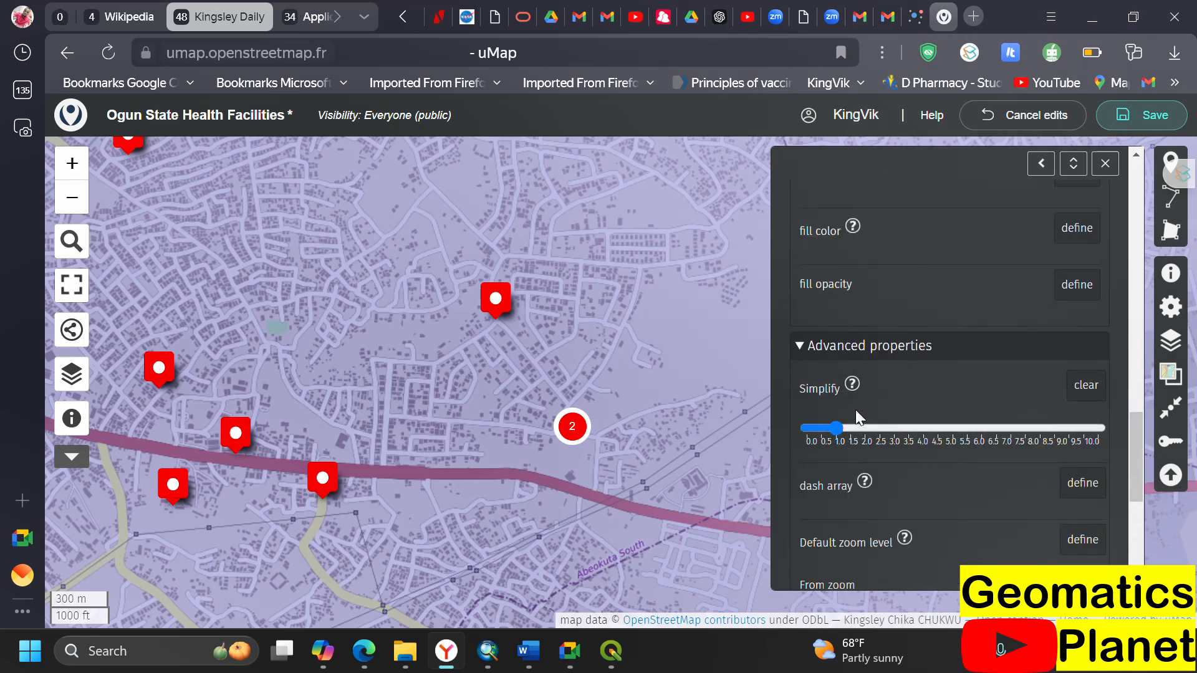
{"action": "scroll", "coordinate": [870, 402], "scroll_direction": "down", "scroll_amount": 4}
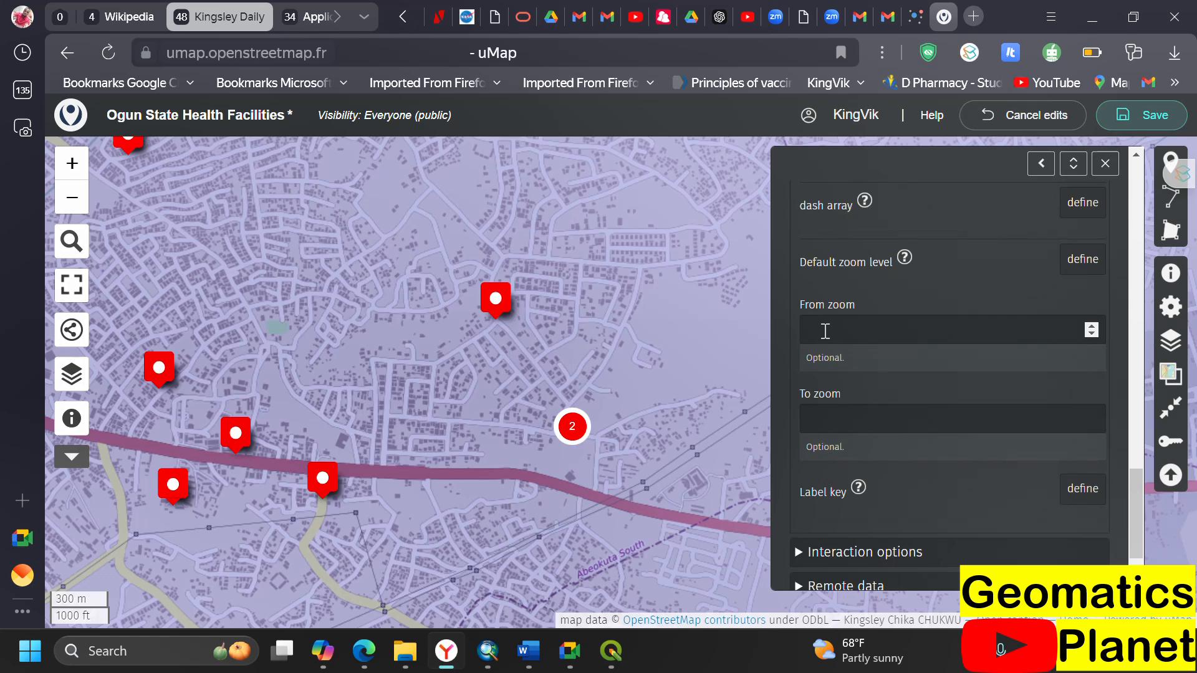
{"action": "scroll", "coordinate": [861, 493], "scroll_direction": "down", "scroll_amount": 1}
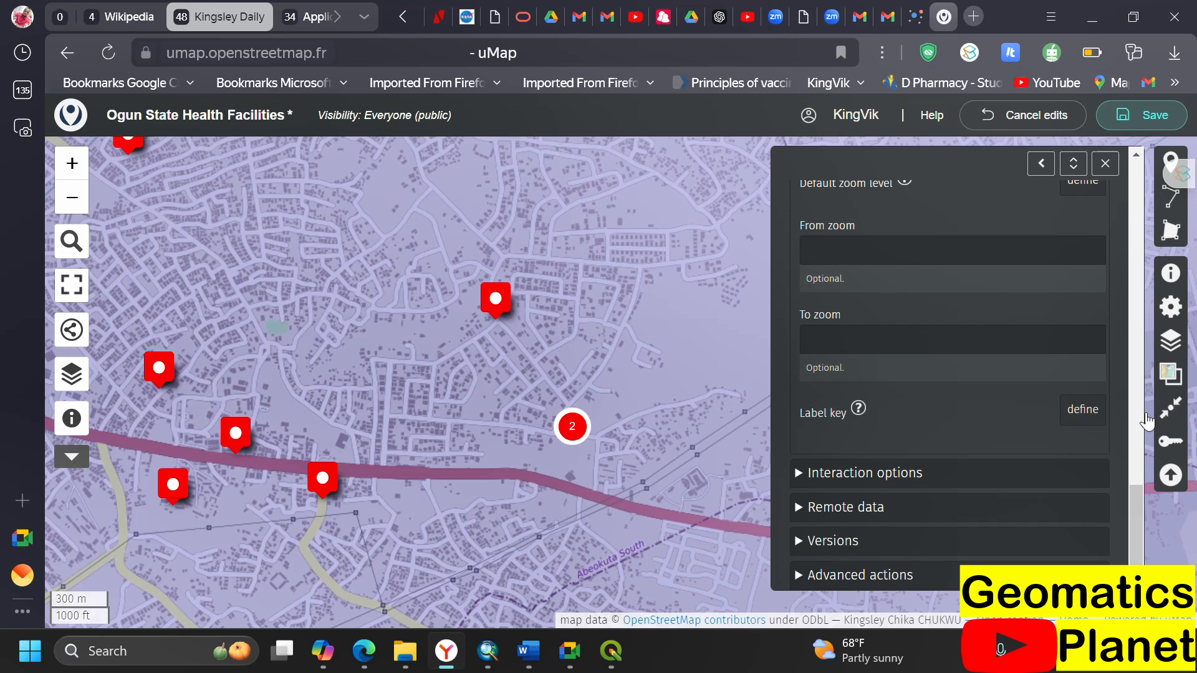
- Define a label key for the markers and open its help note
{"action": "left_click", "coordinate": [1092, 416]}
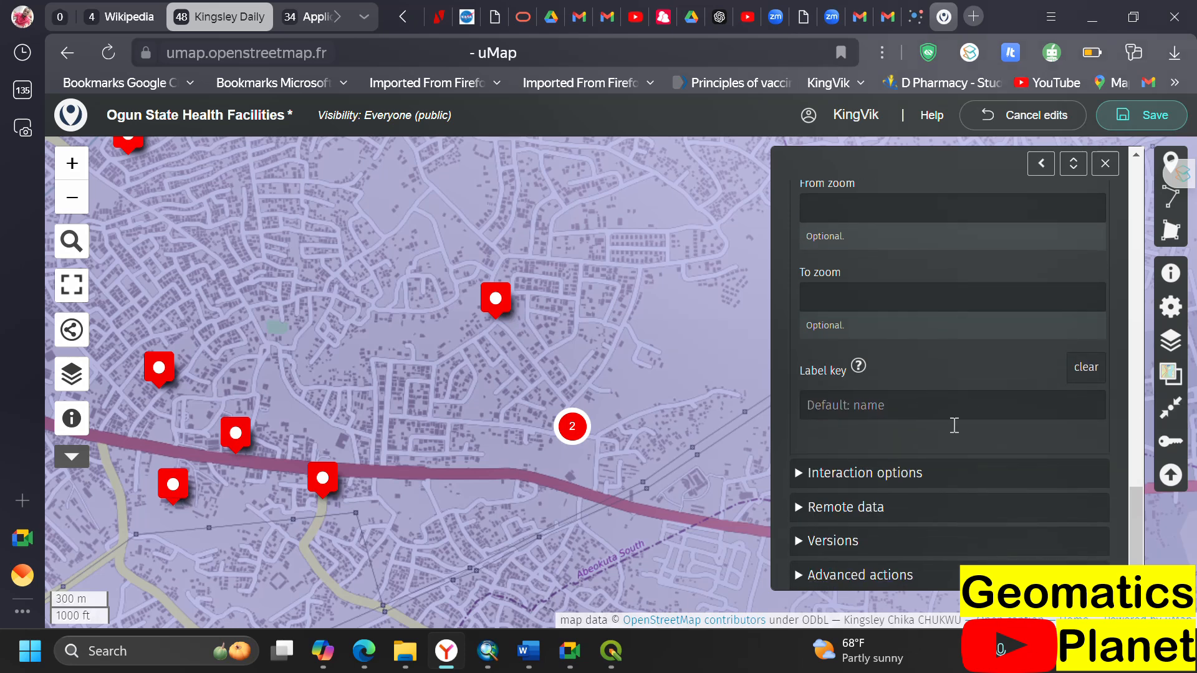
{"action": "left_click", "coordinate": [926, 408]}
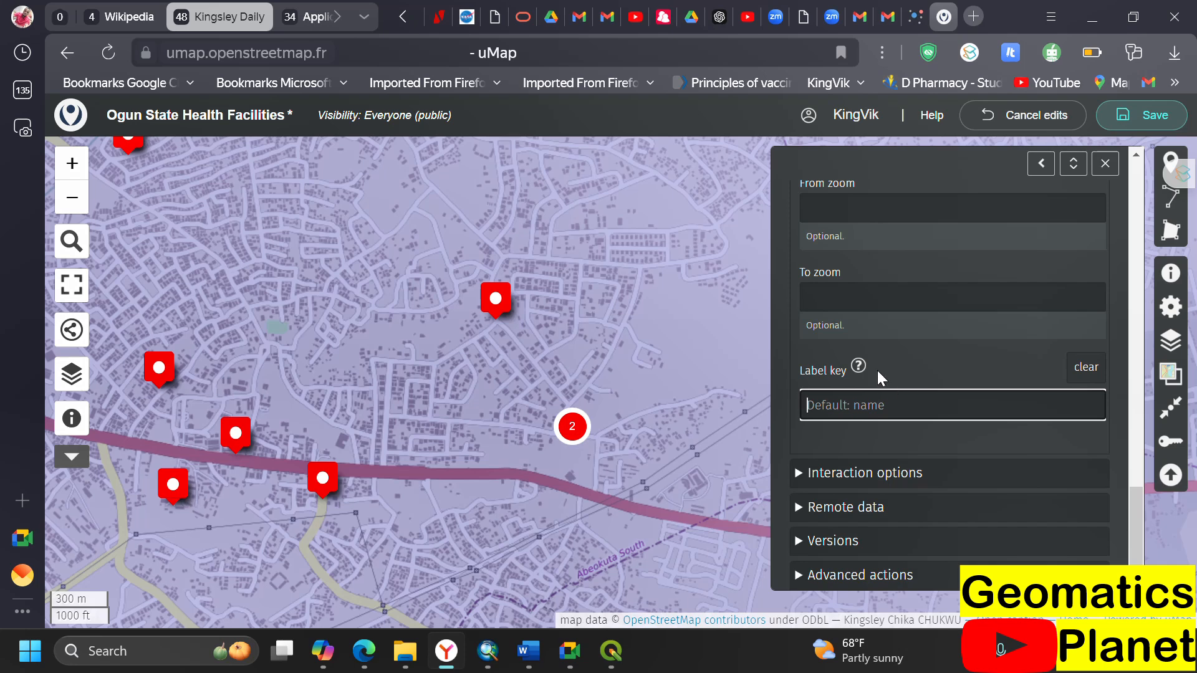
{"action": "left_click", "coordinate": [859, 366]}
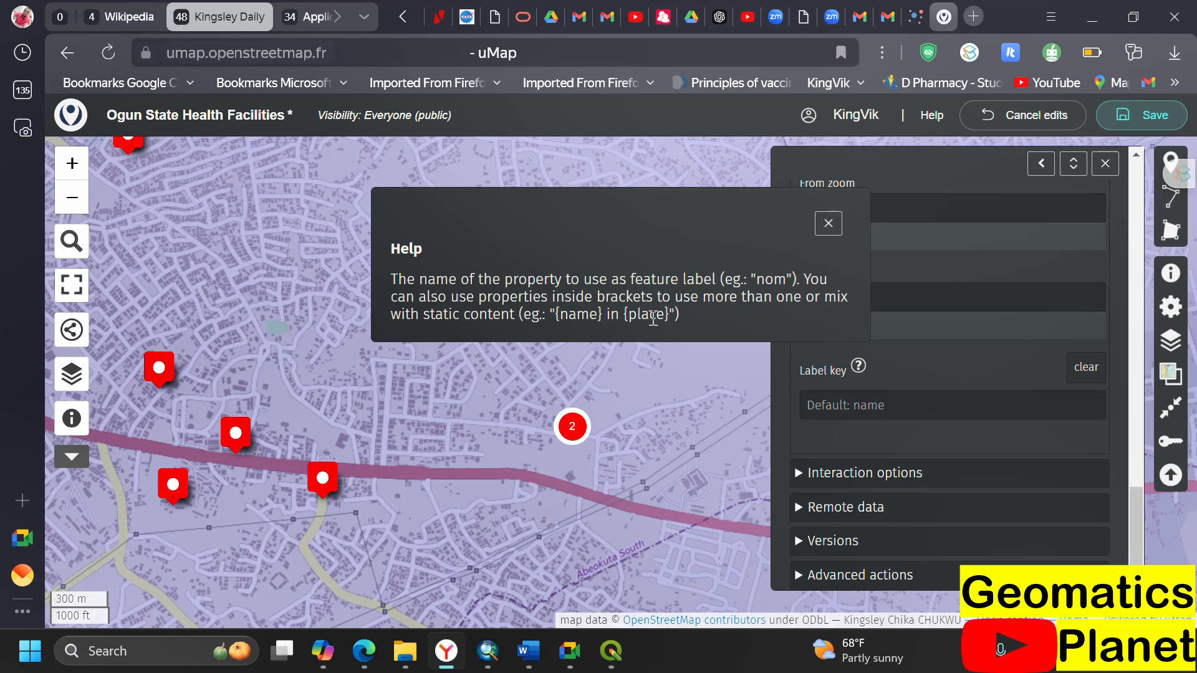
- Paste the help's example '{name} in {place}' into Label key, changing 'place' to 'category'
{"action": "left_click", "coordinate": [897, 408]}
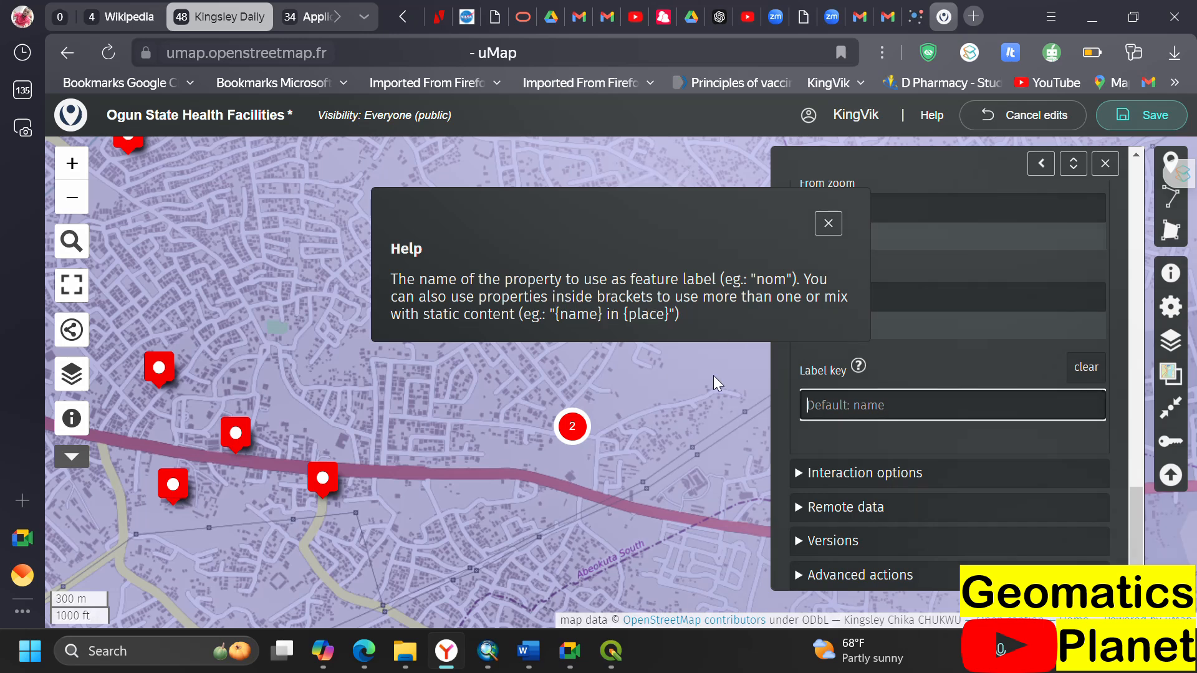
{"action": "left_click_drag", "start_coordinate": [556, 315], "coordinate": [645, 380]}
{"action": "key", "text": "ctrl+c"}
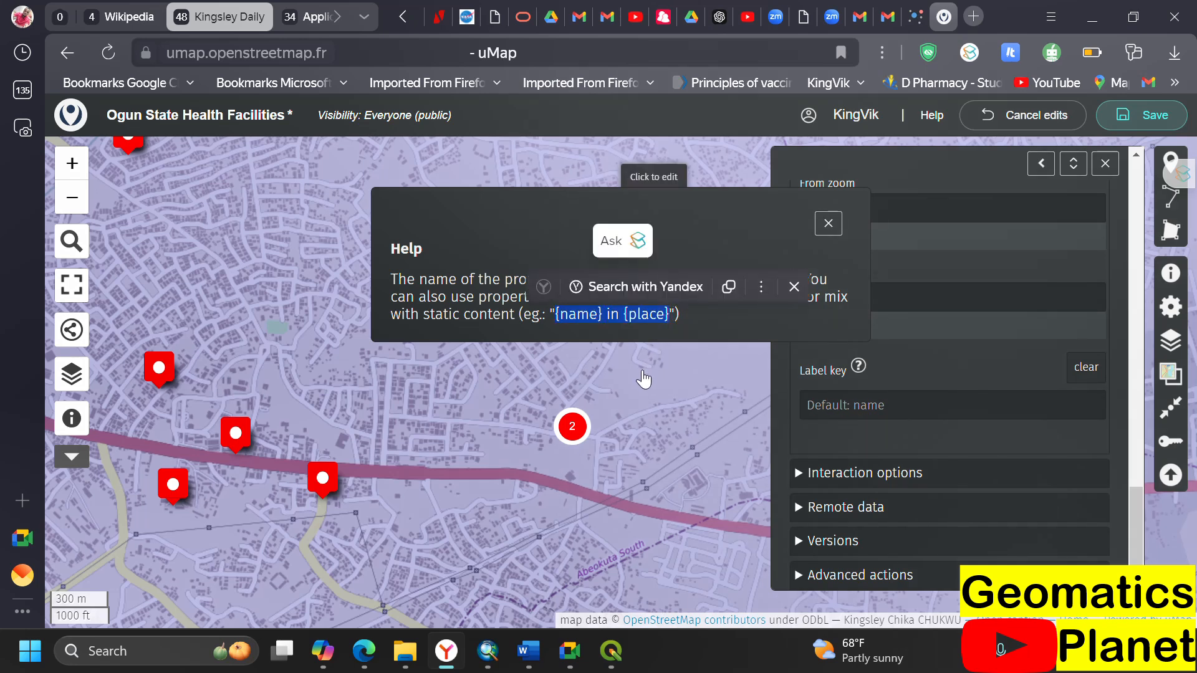
{"action": "left_click", "coordinate": [848, 405]}
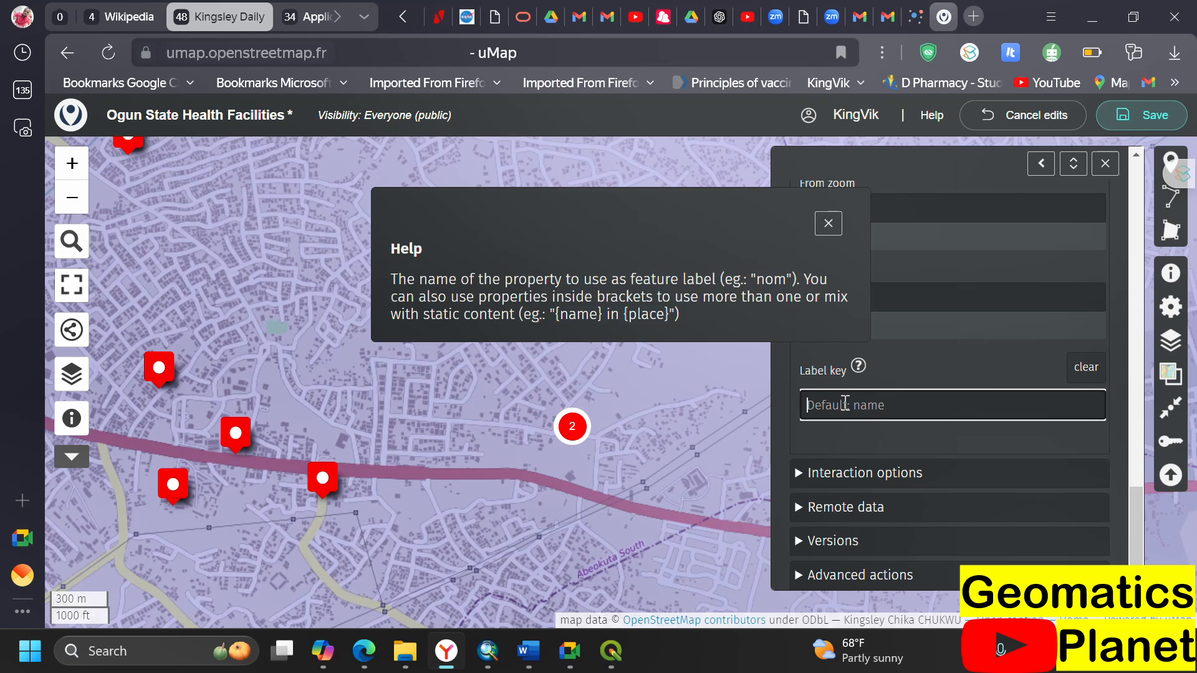
{"action": "key", "text": "ctrl+v"}
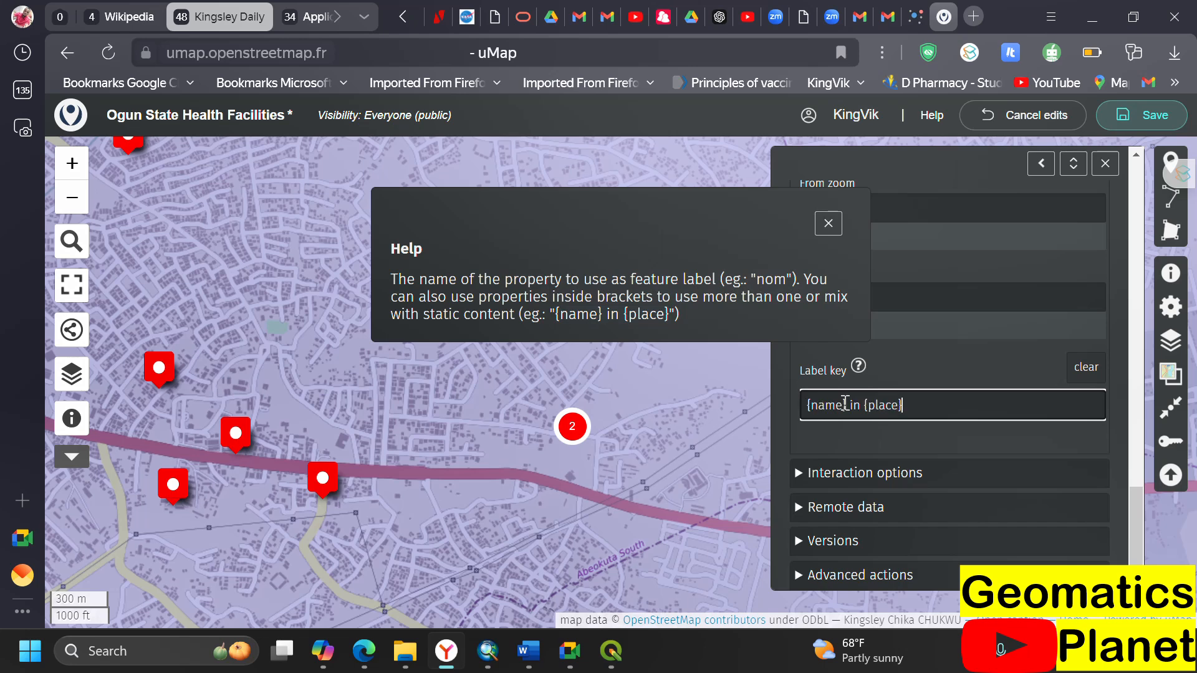
{"action": "double_click", "coordinate": [878, 407]}
{"action": "type", "text": "category"}
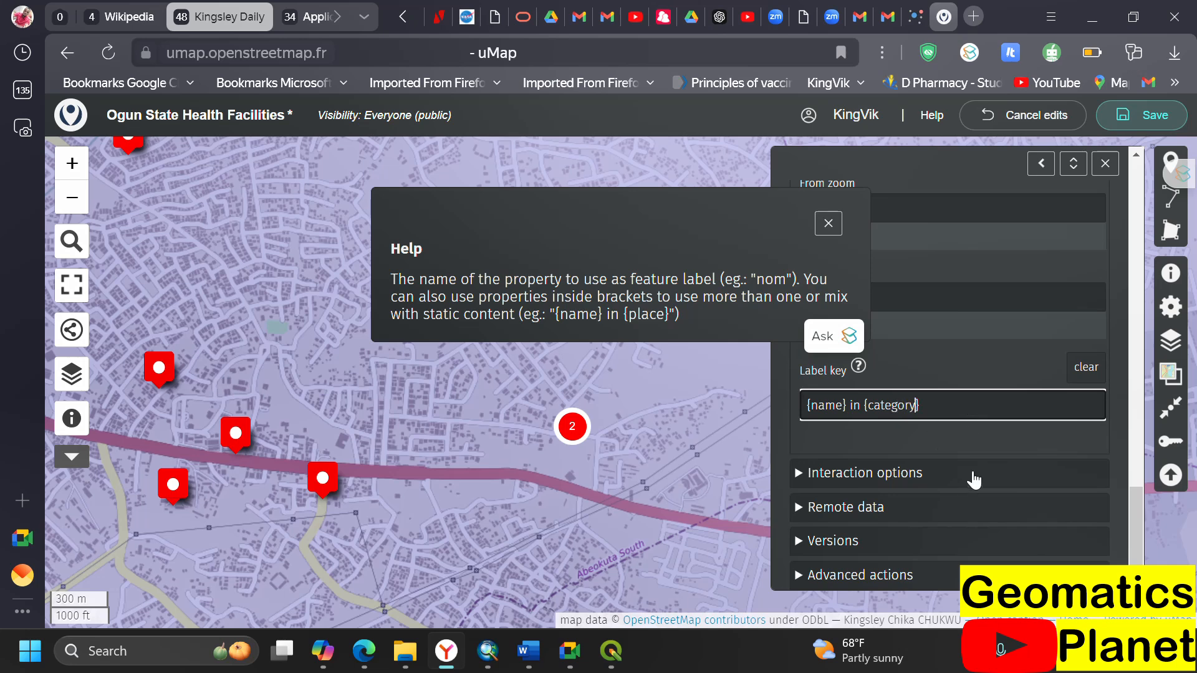
{"action": "left_click", "coordinate": [971, 297]}
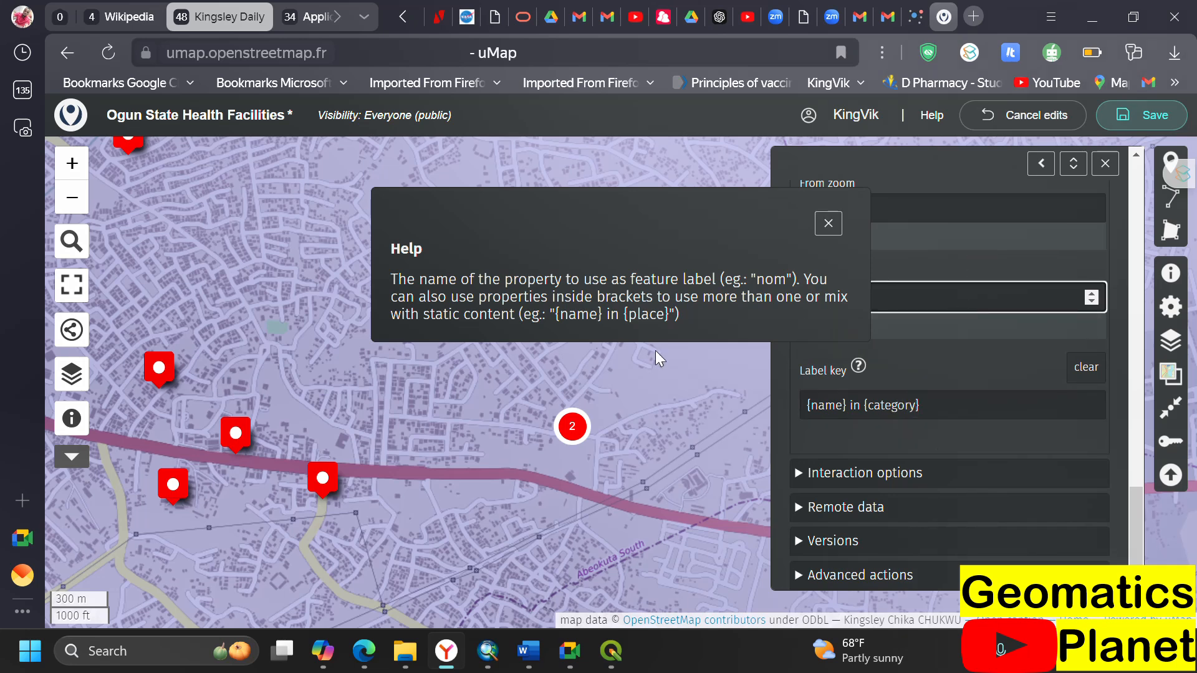
{"action": "left_click", "coordinate": [328, 484]}
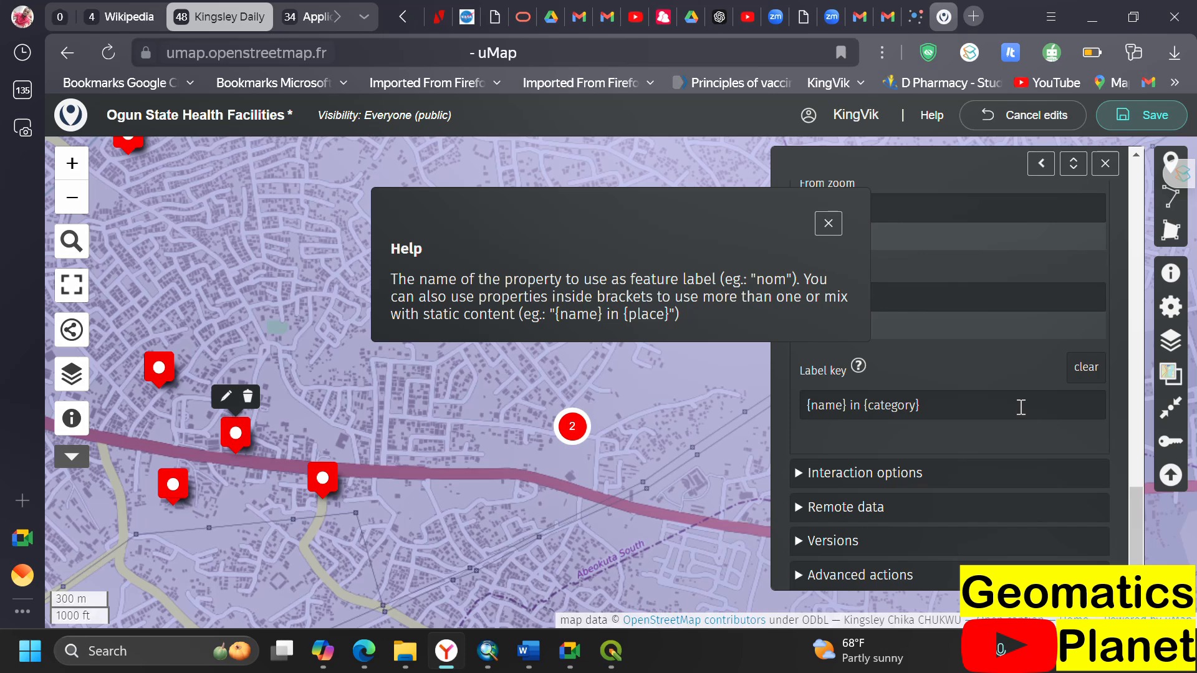
- Clear the label key and define a fresh empty one
{"action": "left_click", "coordinate": [1083, 370]}
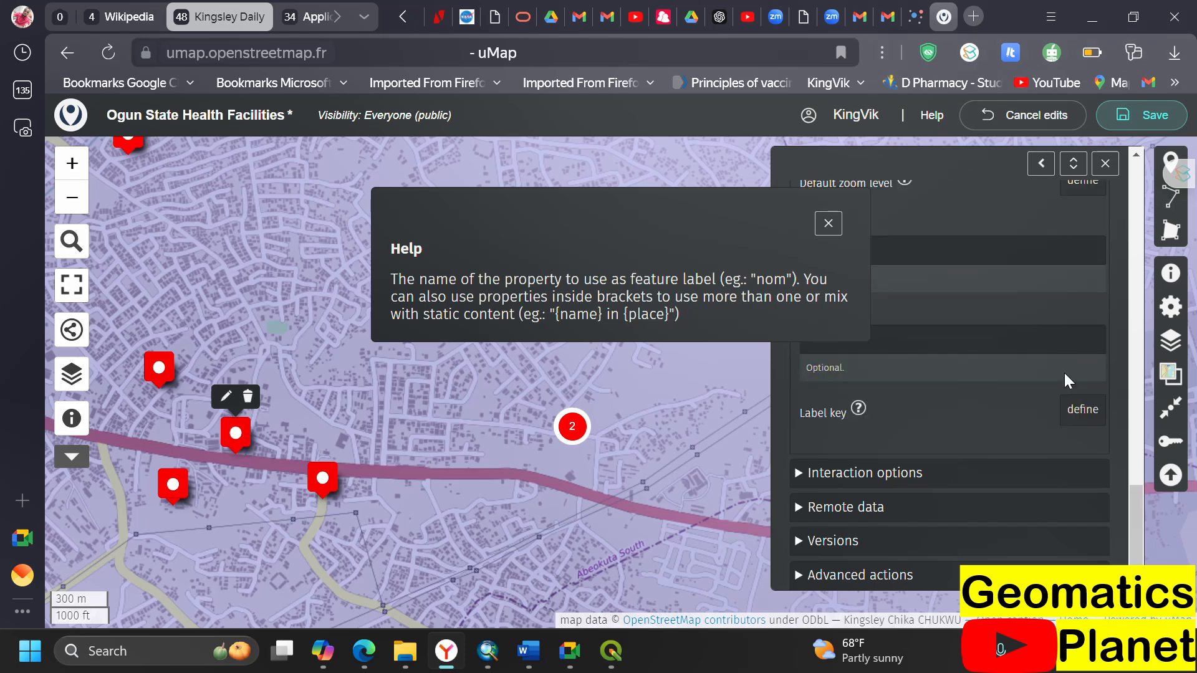
{"action": "scroll", "coordinate": [912, 425], "scroll_direction": "up", "scroll_amount": 2}
{"action": "scroll", "coordinate": [981, 467], "scroll_direction": "down", "scroll_amount": 3}
{"action": "left_click", "coordinate": [1083, 412]}
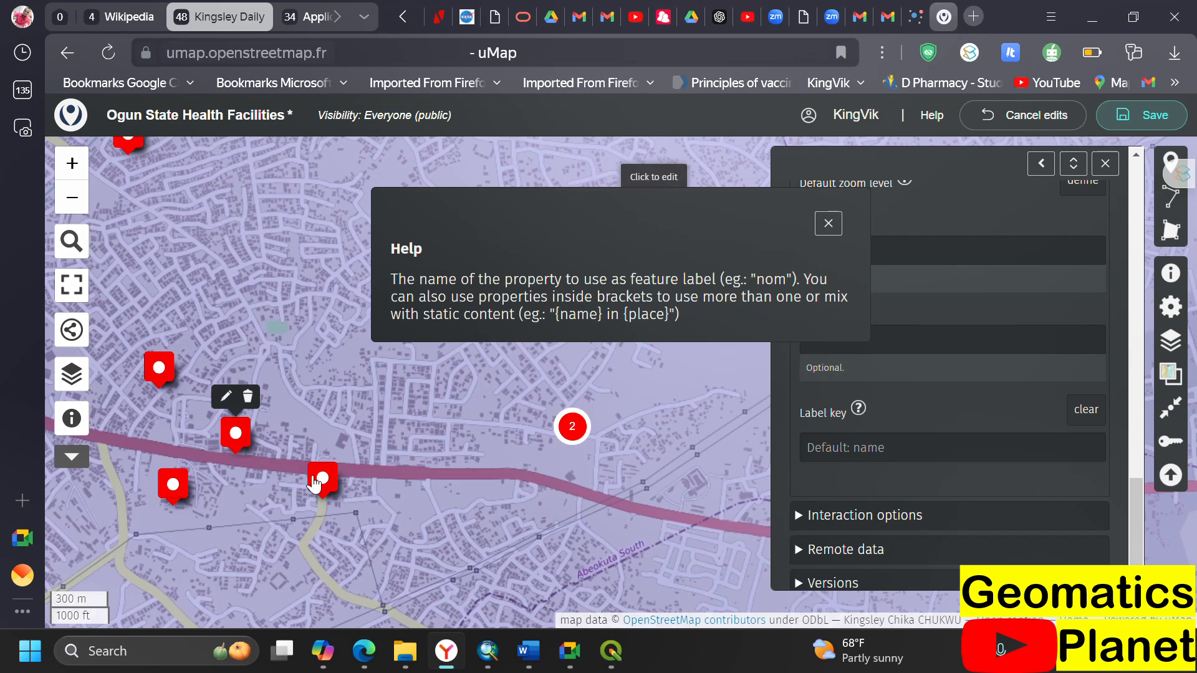
- Set the label key to '{name} in {category}', save the map, and bring up the public view
{"action": "mouse_move", "coordinate": [319, 483]}
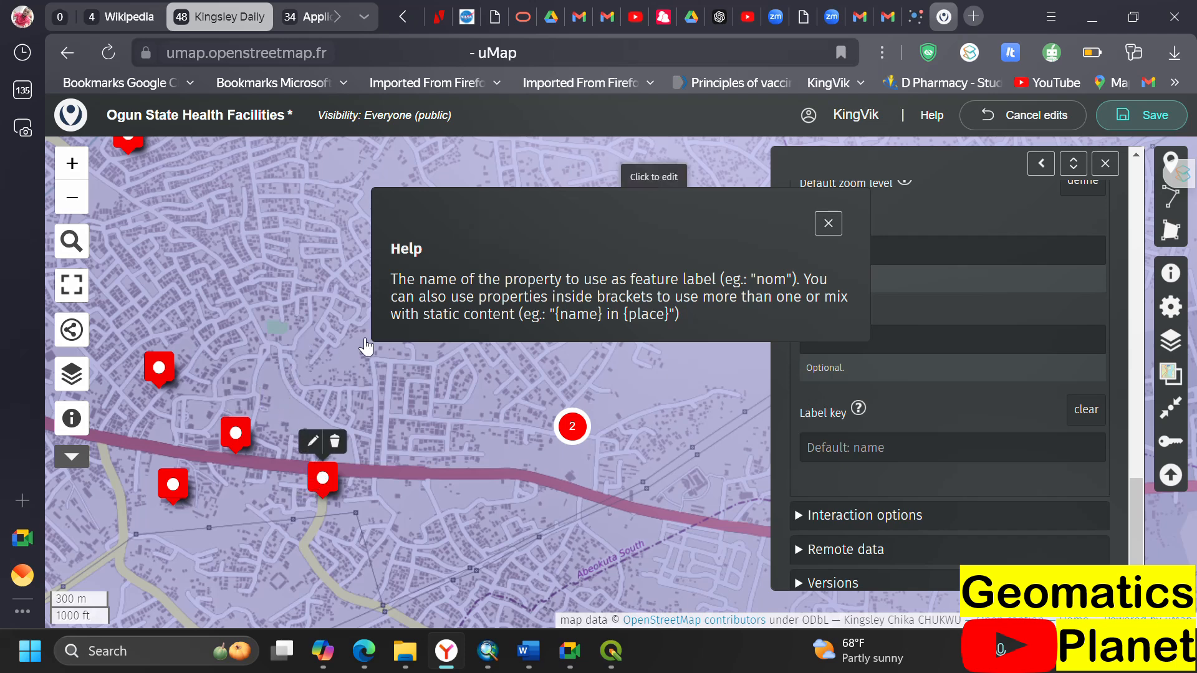
{"action": "left_click", "coordinate": [878, 447]}
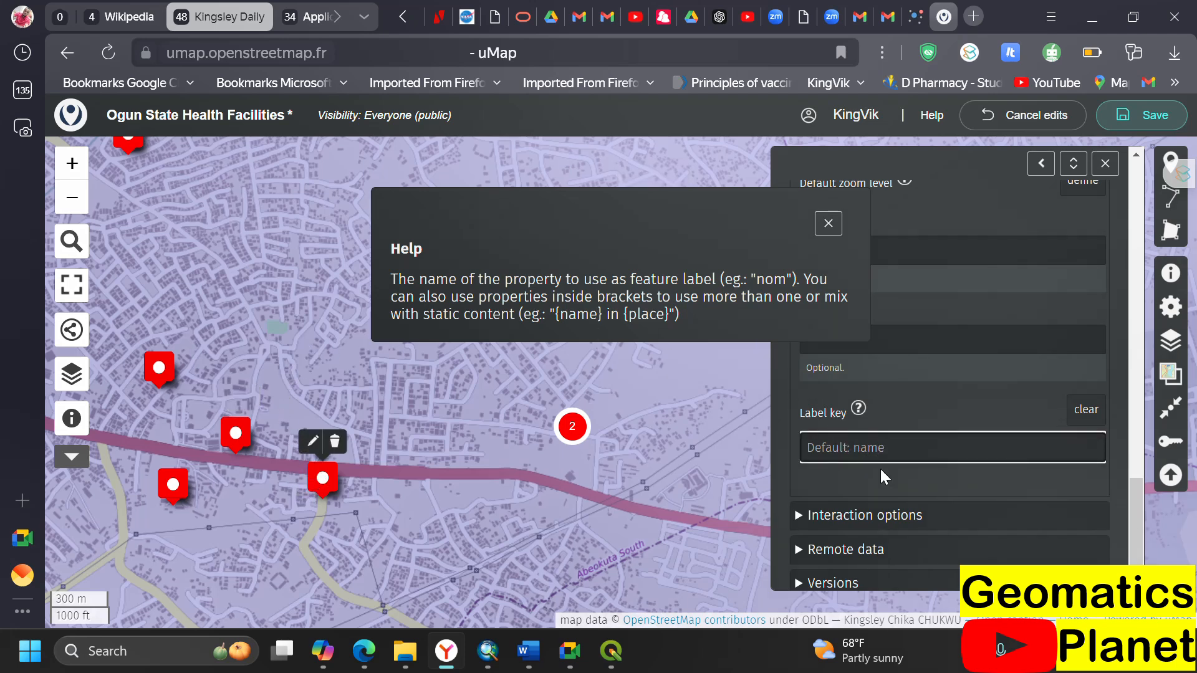
{"action": "key", "text": "ctrl+v"}
{"action": "double_click", "coordinate": [872, 458]}
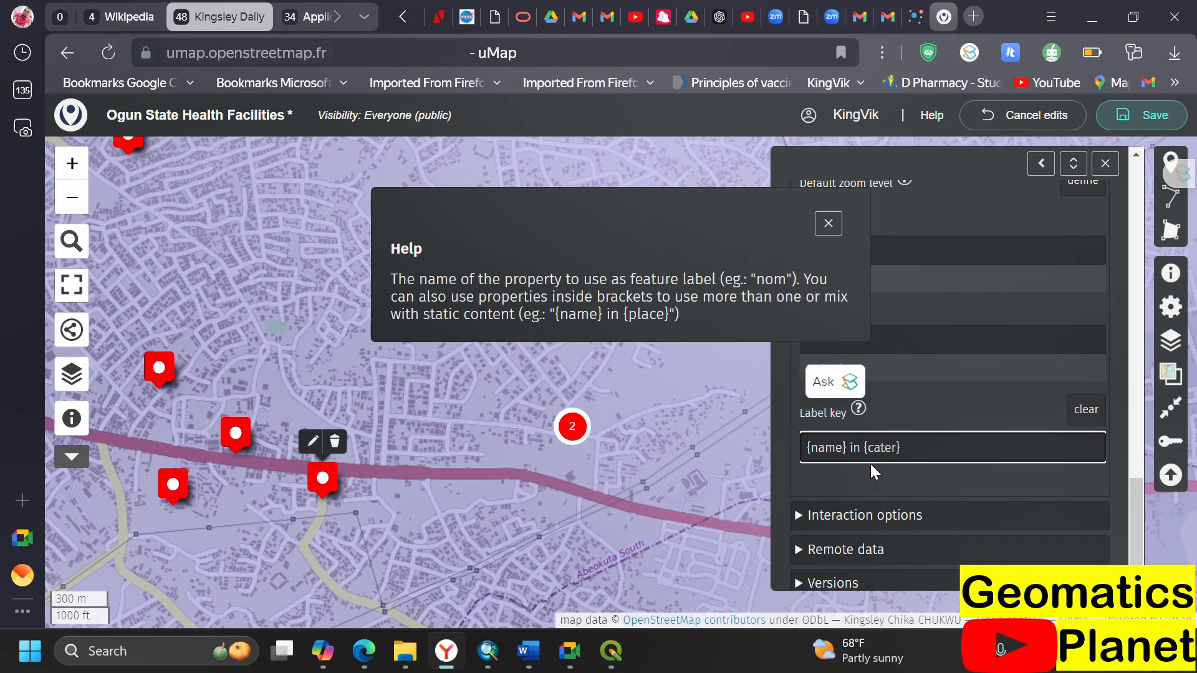
{"action": "type", "text": "category"}
{"action": "left_click", "coordinate": [1151, 114]}
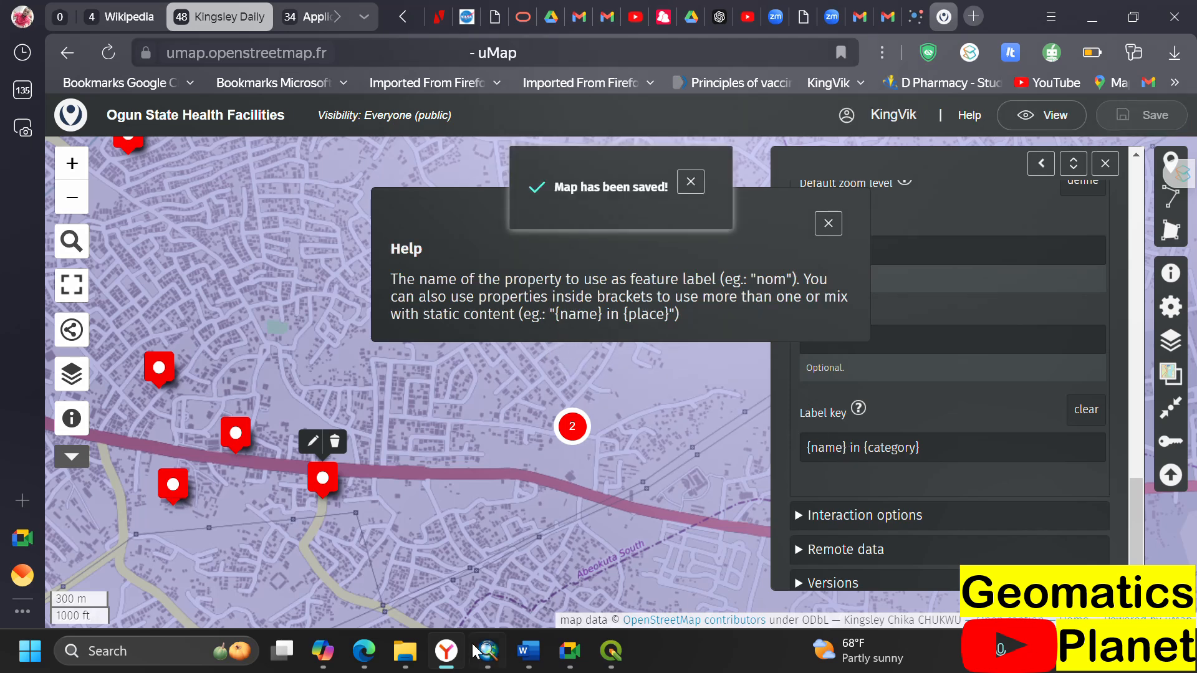
{"action": "left_click", "coordinate": [364, 651]}
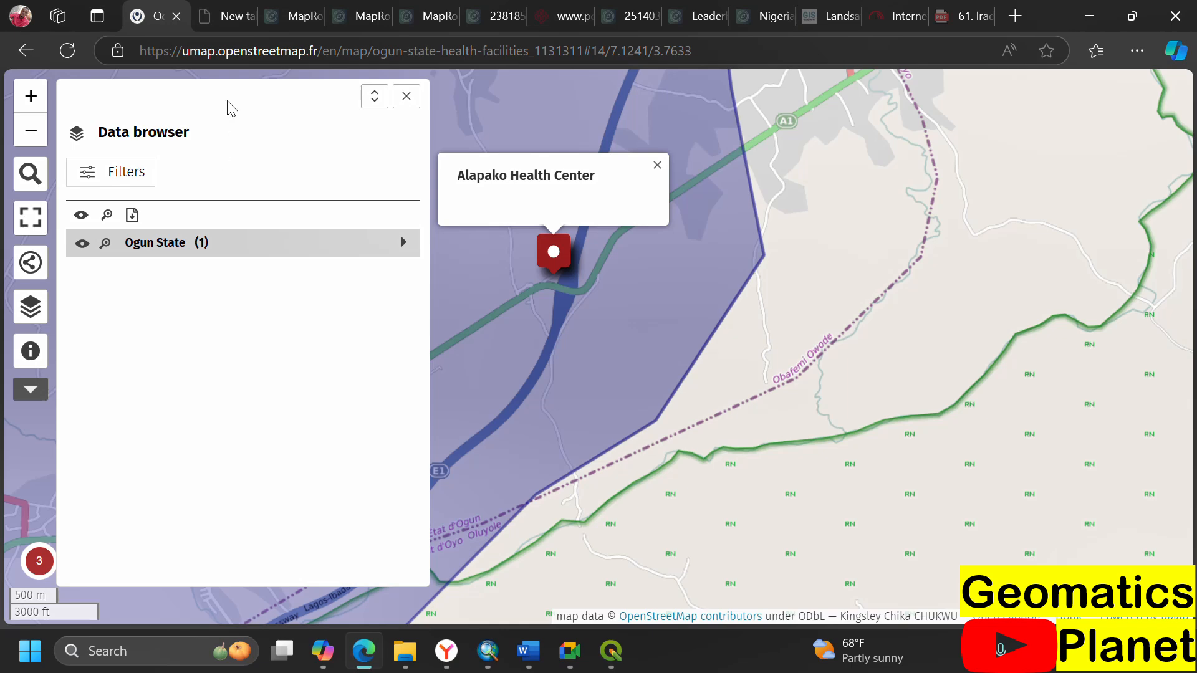
- Reload the public map, open Alapako Health Center's popup, and go back to the editor
{"action": "left_click", "coordinate": [67, 51]}
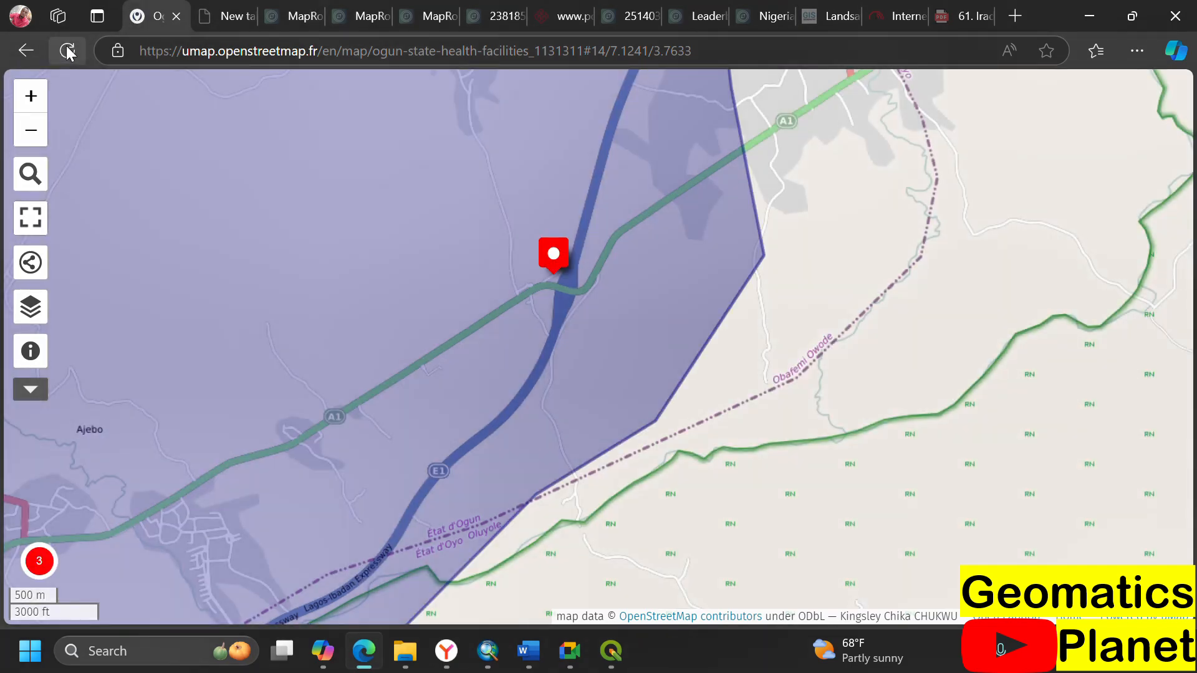
{"action": "left_click", "coordinate": [554, 254]}
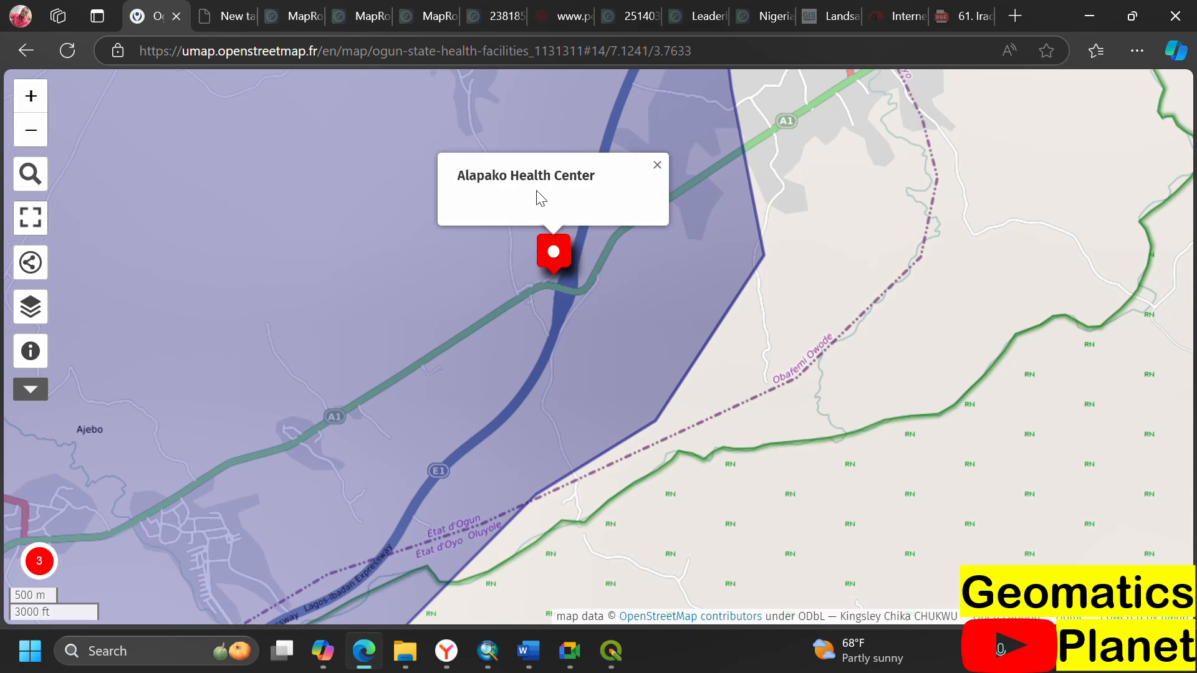
{"action": "left_click", "coordinate": [446, 652]}
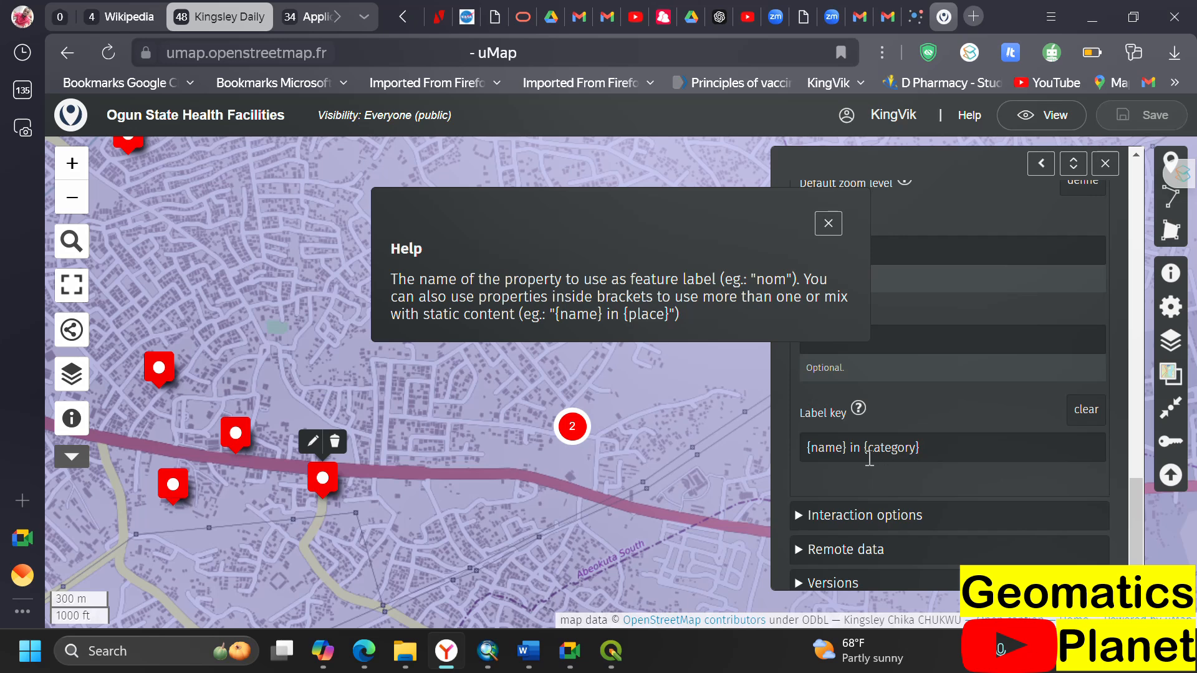
- Dismiss the help note and clear the custom label key
{"action": "left_click", "coordinate": [827, 226]}
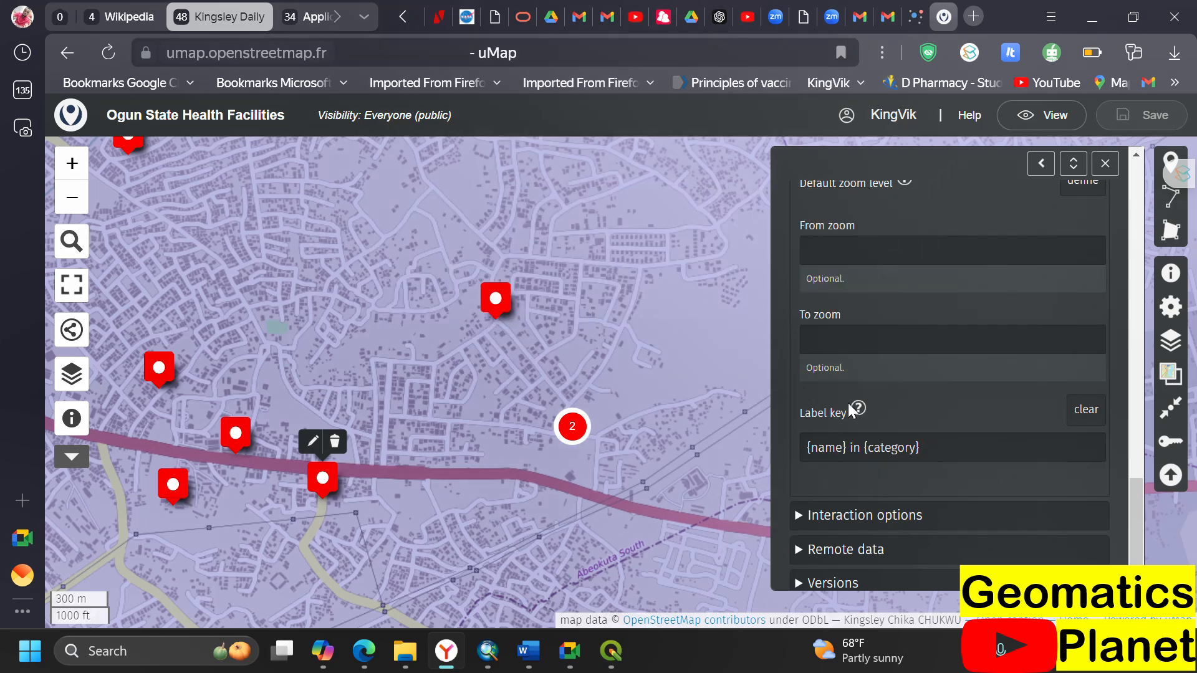
{"action": "scroll", "coordinate": [840, 420], "scroll_direction": "down", "scroll_amount": 1}
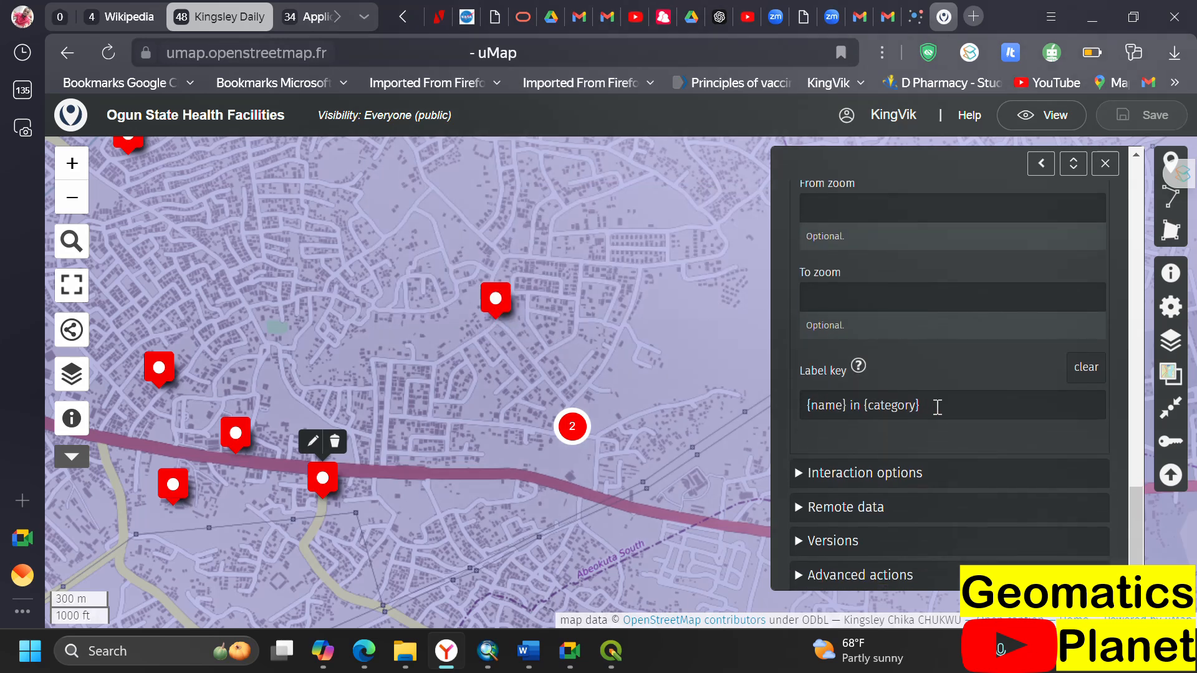
{"action": "left_click_drag", "start_coordinate": [937, 407], "coordinate": [821, 406]}
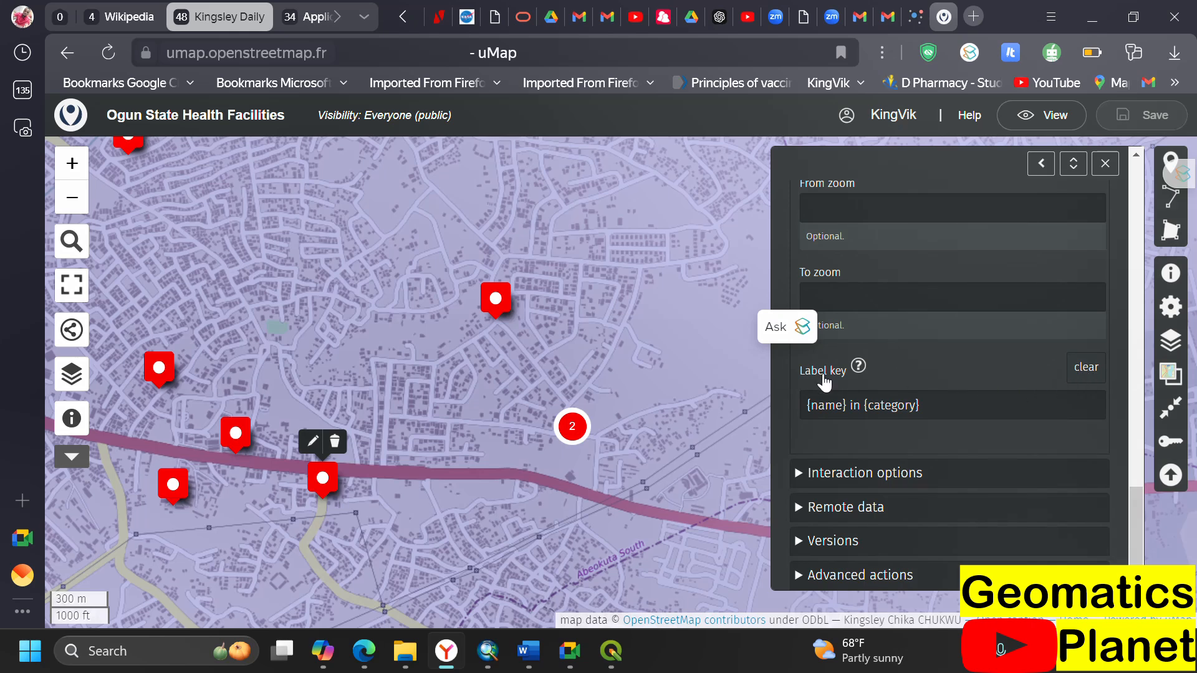
{"action": "left_click", "coordinate": [824, 376]}
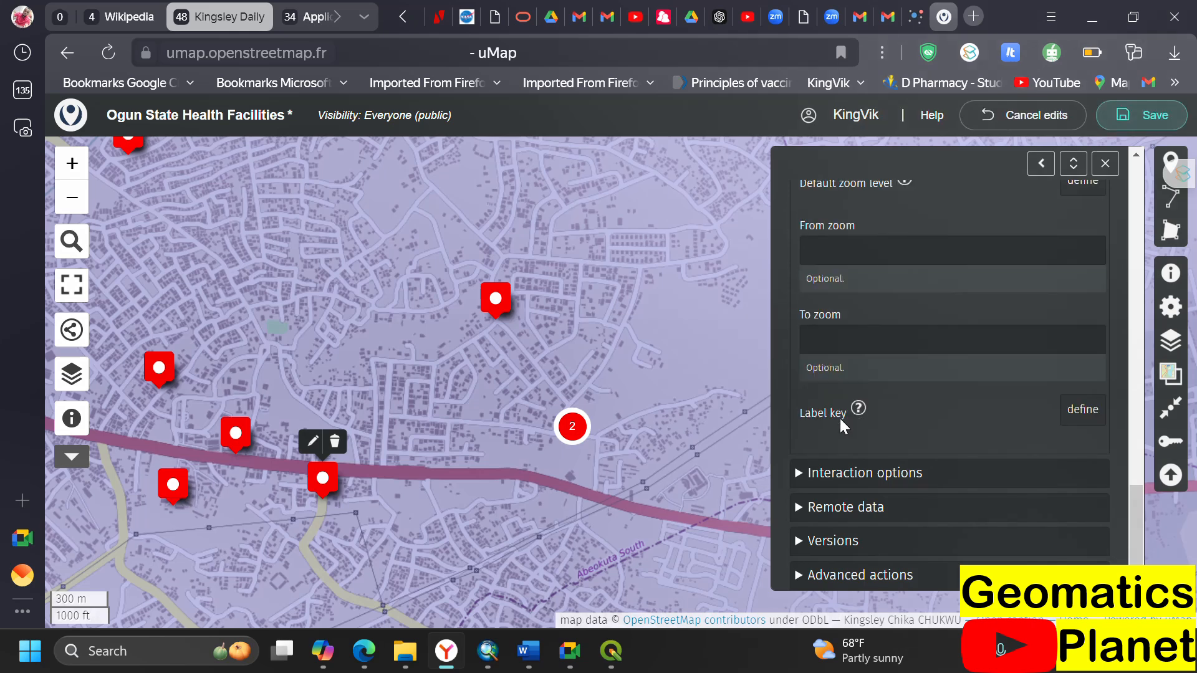
- Set Popup shape to Popup (large) under Interaction options and check a facility marker's popup
{"action": "left_click", "coordinate": [805, 475]}
{"action": "scroll", "coordinate": [846, 398], "scroll_direction": "down", "scroll_amount": 3}
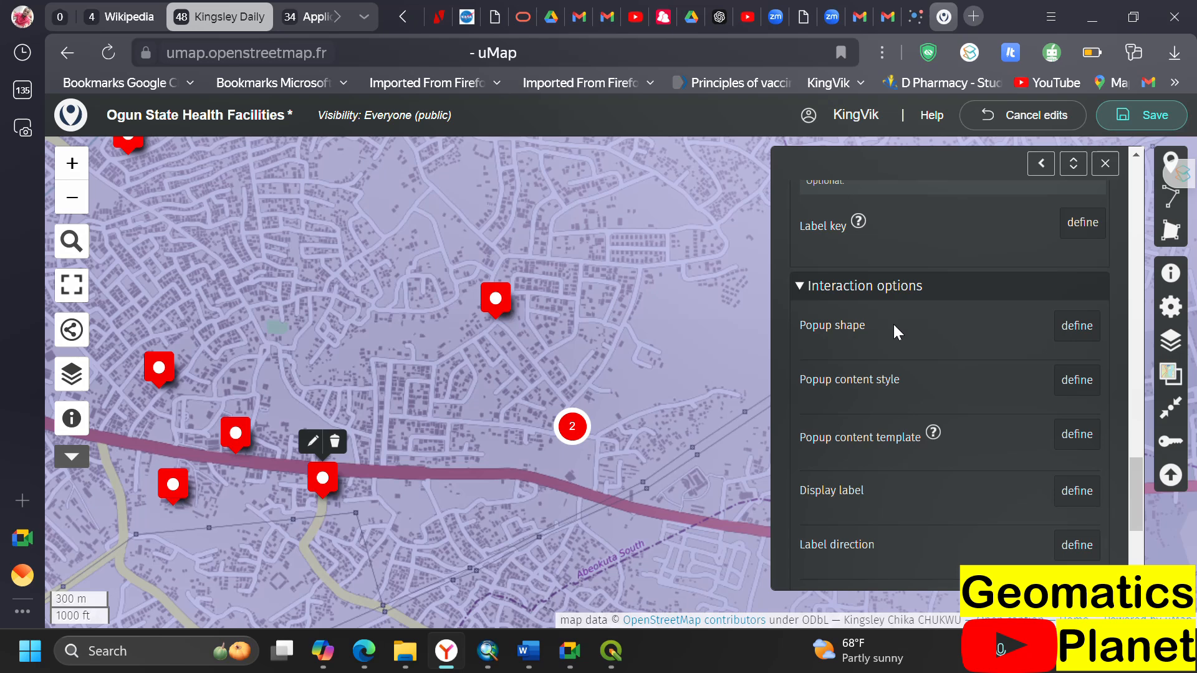
{"action": "left_click", "coordinate": [1054, 323]}
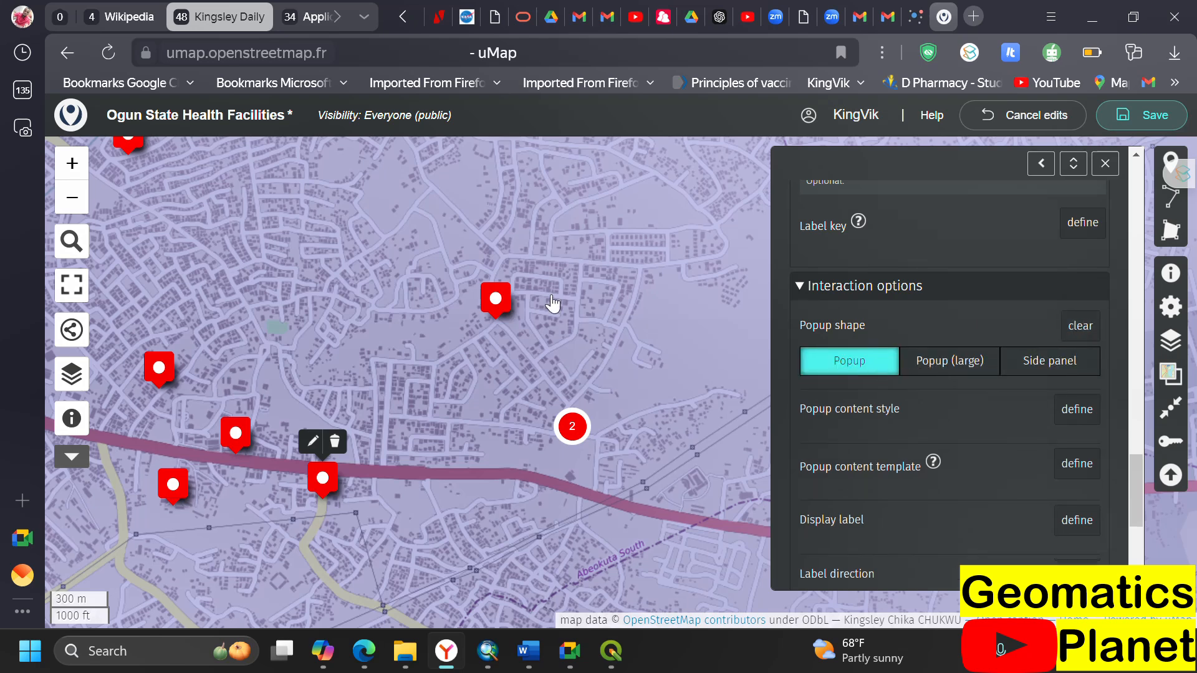
{"action": "mouse_move", "coordinate": [490, 294]}
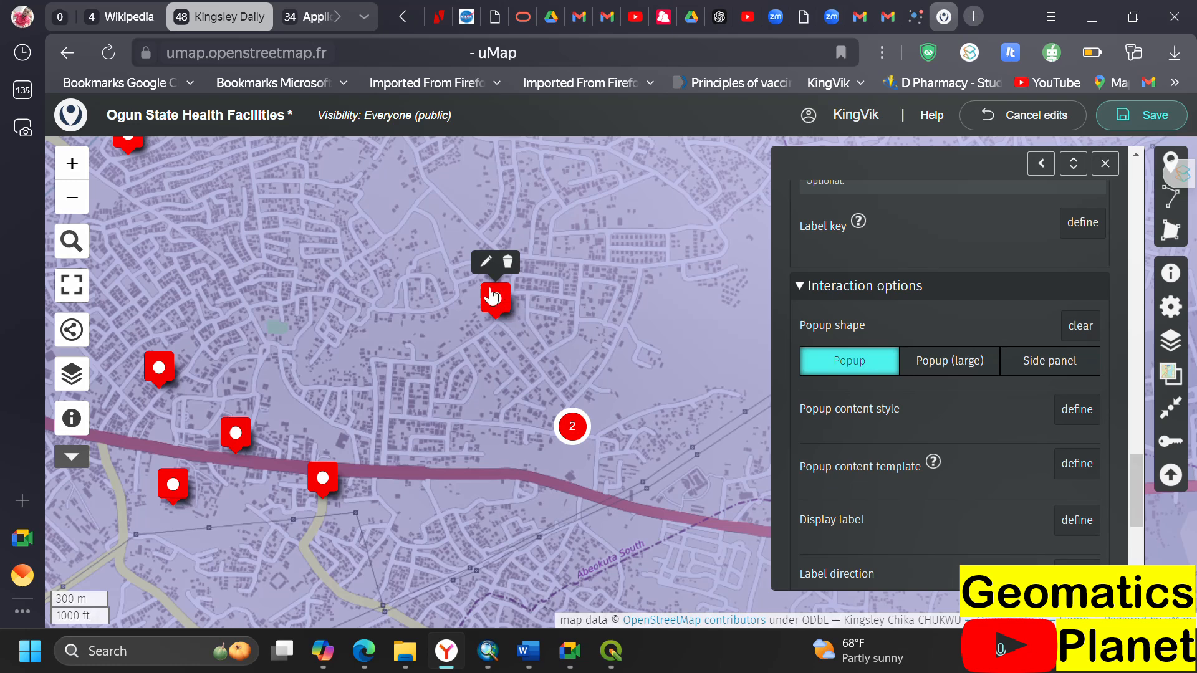
{"action": "left_click", "coordinate": [984, 367]}
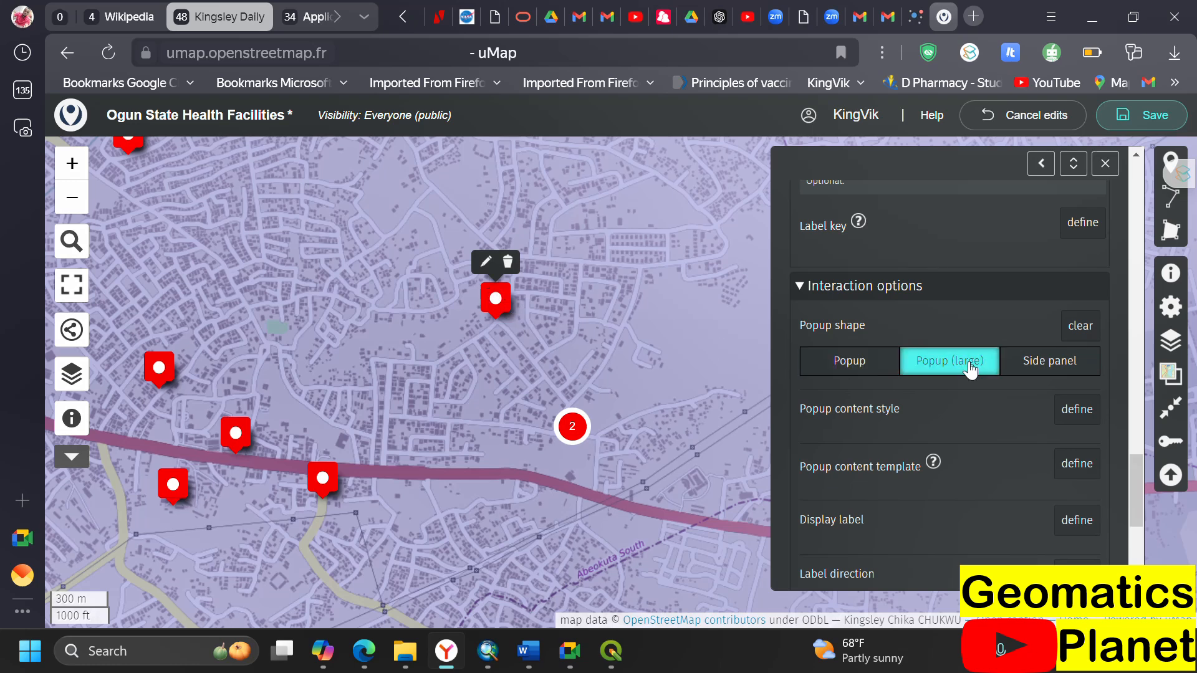
{"action": "left_click", "coordinate": [572, 431]}
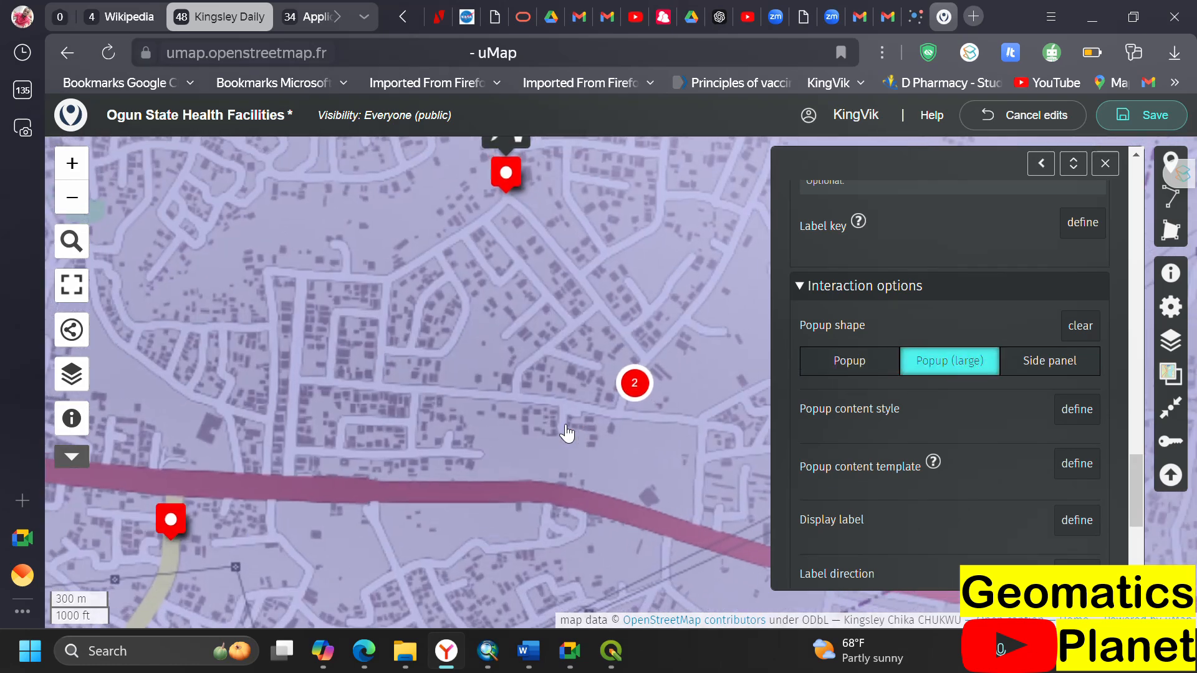
{"action": "left_click", "coordinate": [680, 321]}
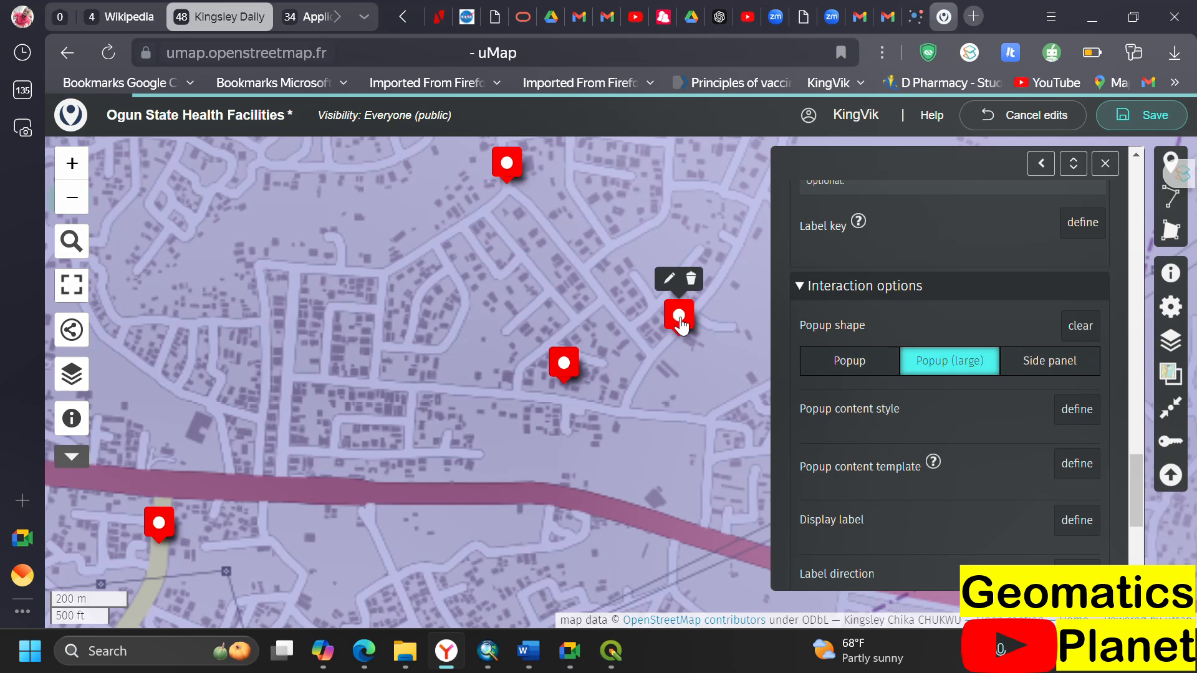
- Revert popups to the regular shape and compare Alapako Health Center's popup on the map
{"action": "left_click", "coordinate": [848, 362]}
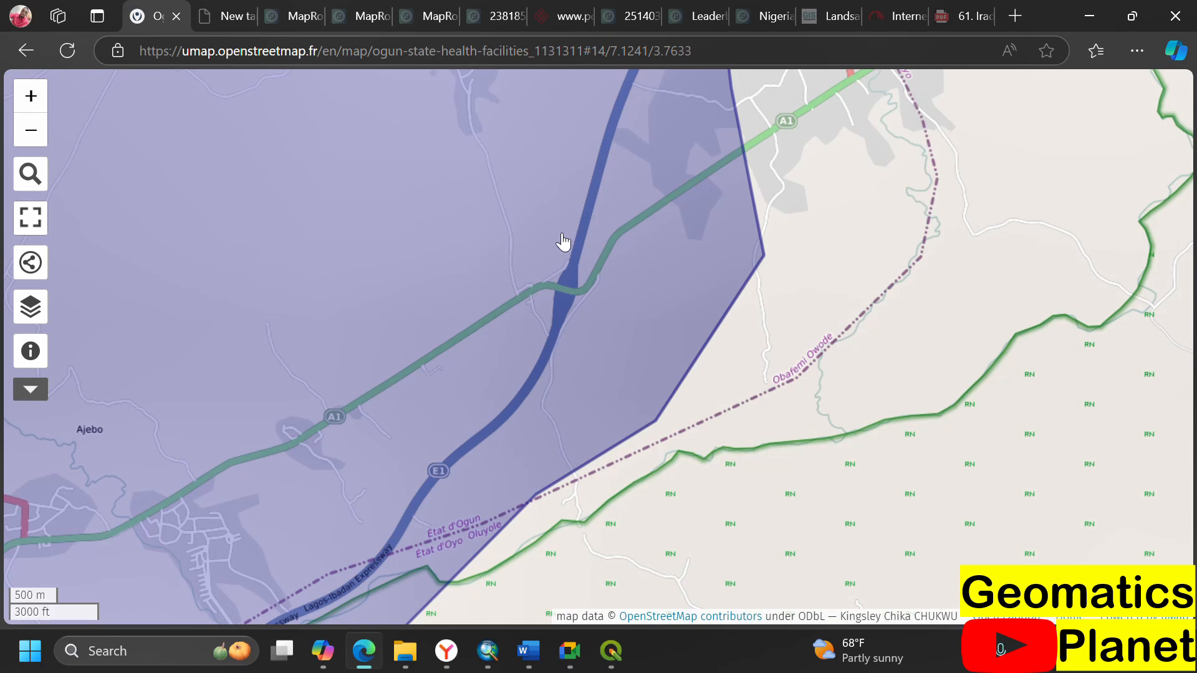
{"action": "left_click", "coordinate": [553, 254]}
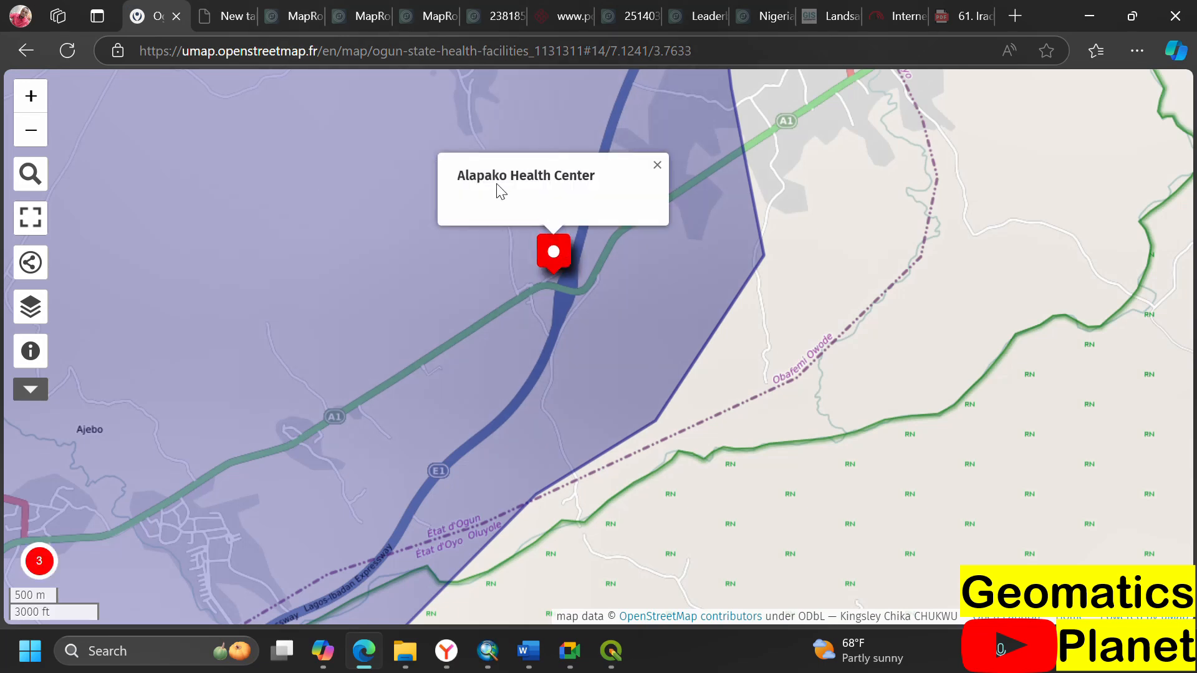
{"action": "left_click", "coordinate": [446, 655]}
- Reapply Popup (large), save, and confirm Alapako's wider popup on the reloaded public map
{"action": "left_click", "coordinate": [961, 365]}
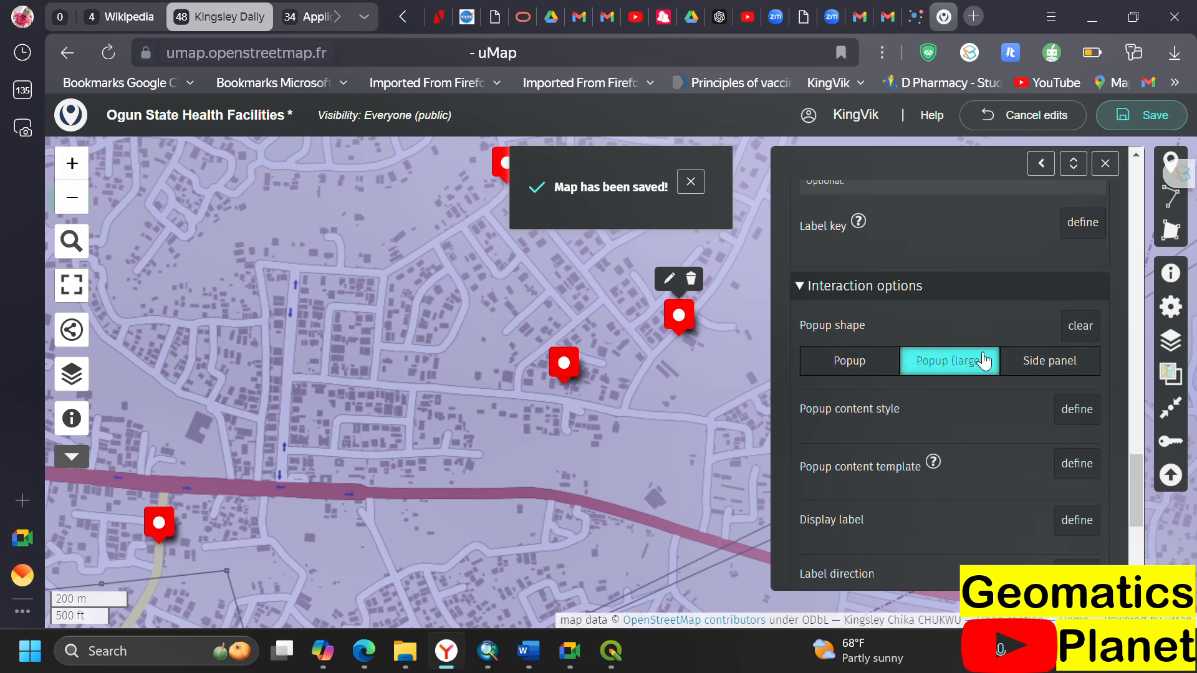
{"action": "left_click", "coordinate": [1120, 122]}
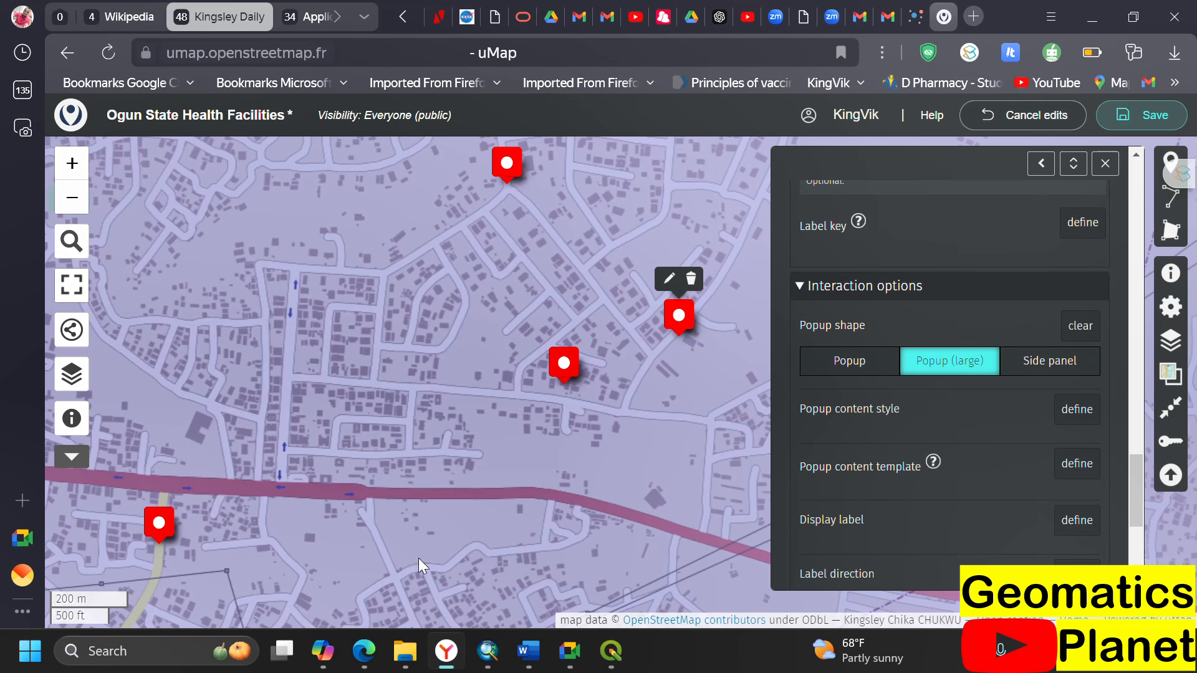
{"action": "left_click", "coordinate": [364, 651]}
{"action": "left_click", "coordinate": [58, 56]}
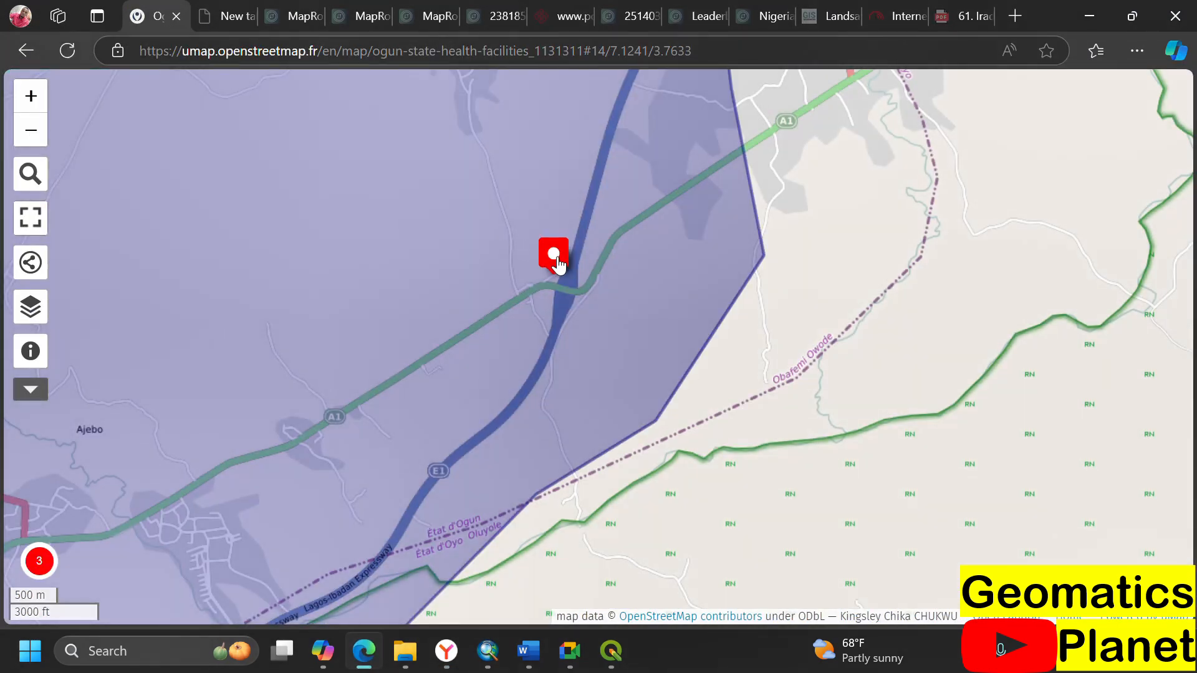
{"action": "left_click", "coordinate": [559, 260]}
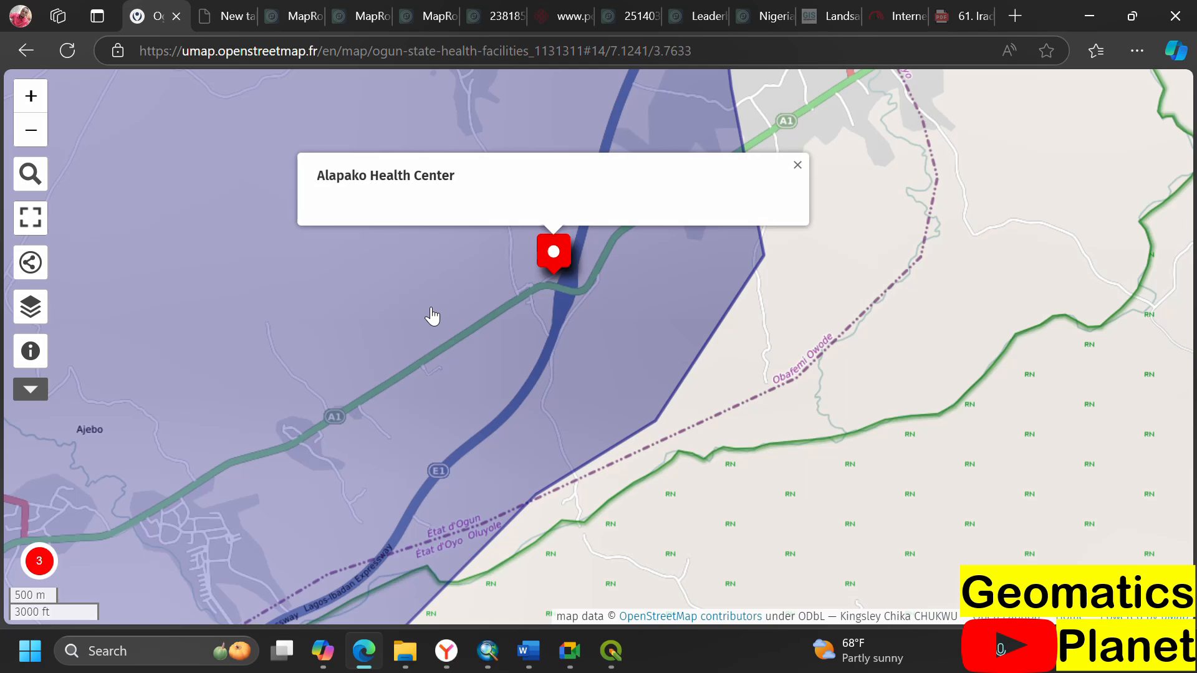
{"action": "left_click", "coordinate": [456, 656]}
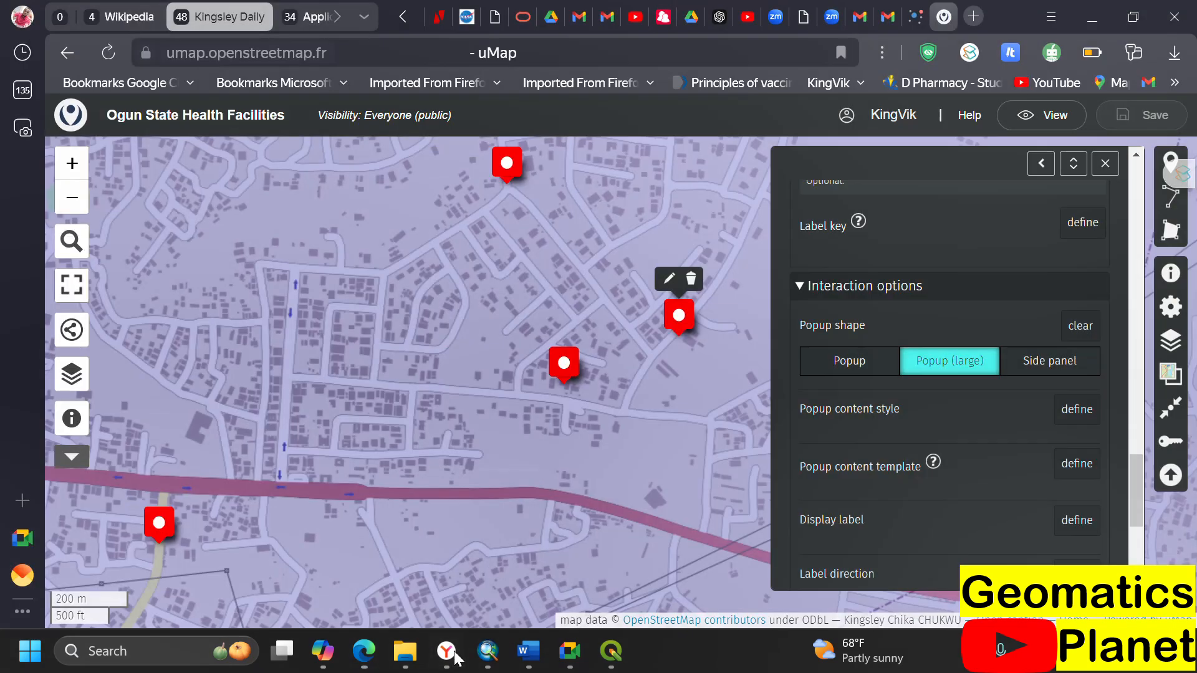
- Set Popup shape to Side panel, then confirm Alapako Health Center opens in a side panel on the reloaded map
{"action": "left_click", "coordinate": [1031, 363]}
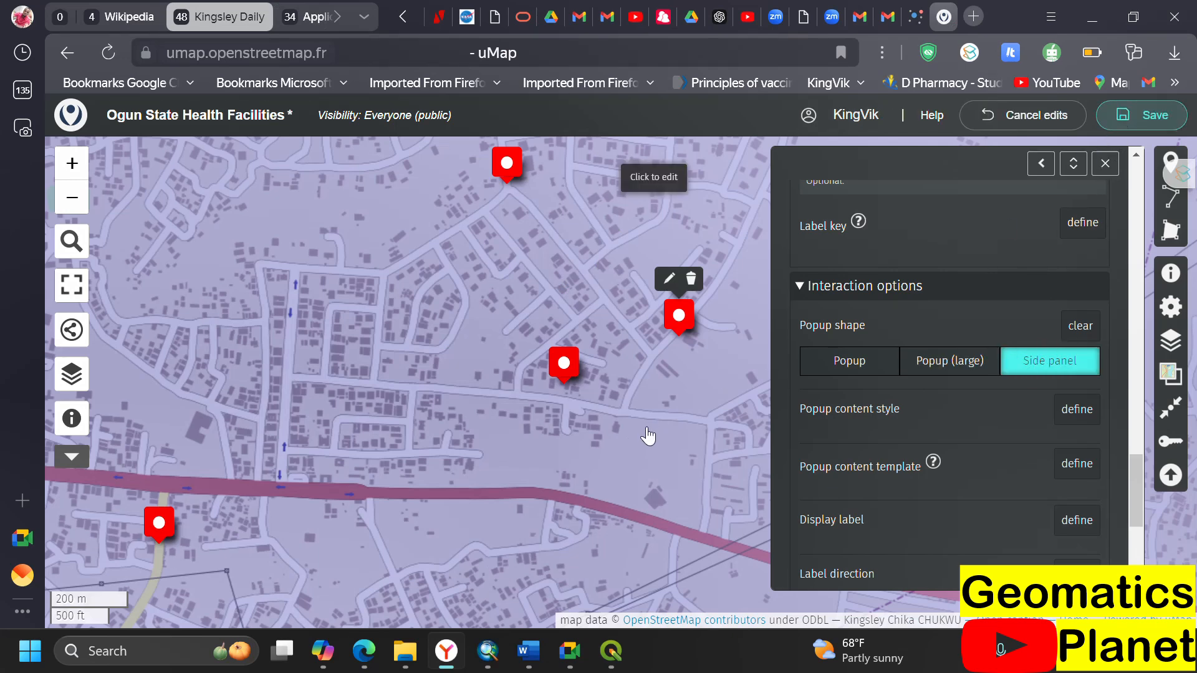
{"action": "left_click", "coordinate": [383, 651]}
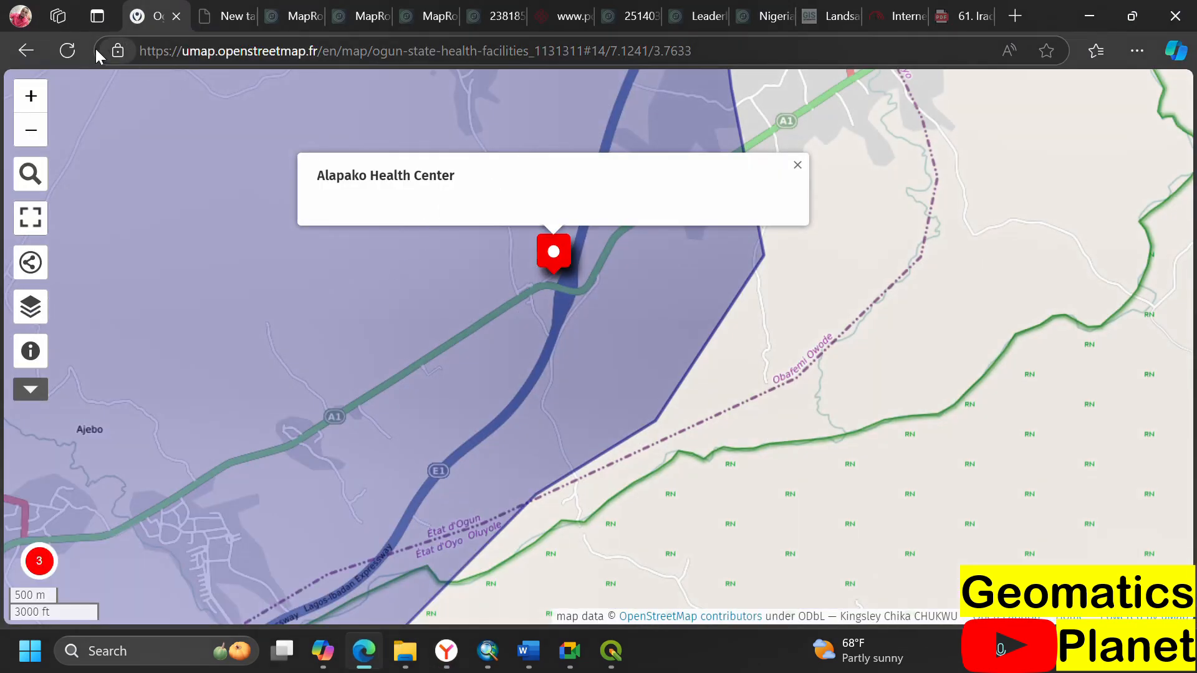
{"action": "left_click", "coordinate": [75, 52]}
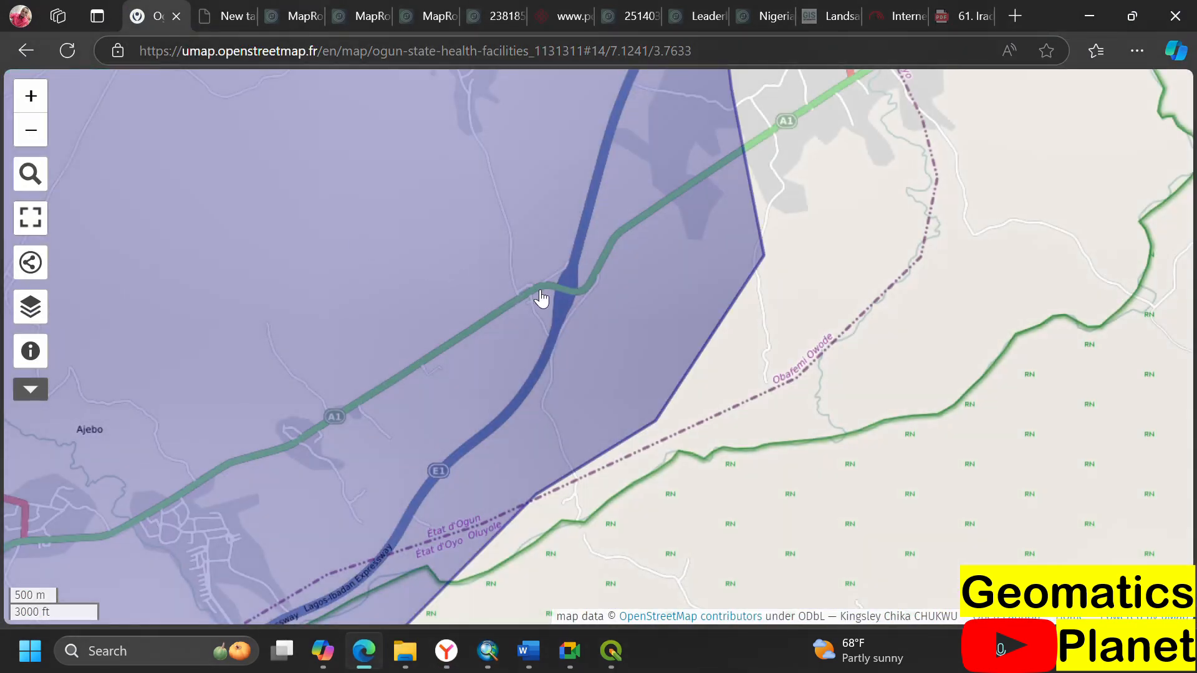
{"action": "left_click", "coordinate": [555, 254]}
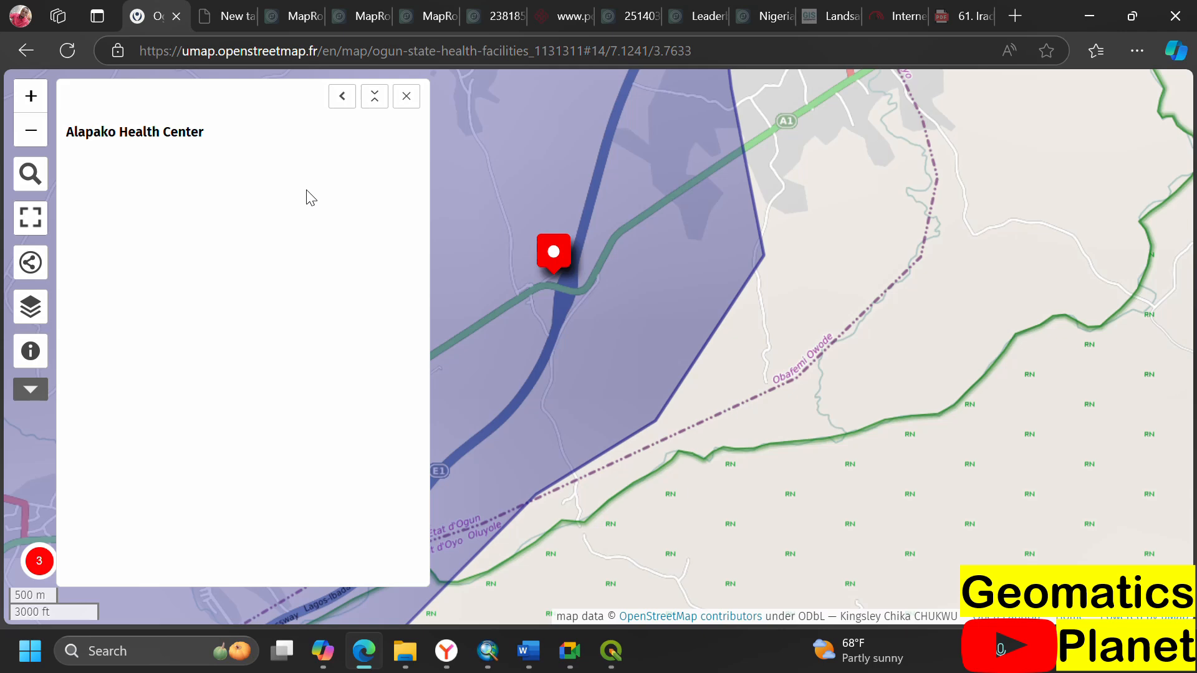
{"action": "left_click", "coordinate": [446, 651]}
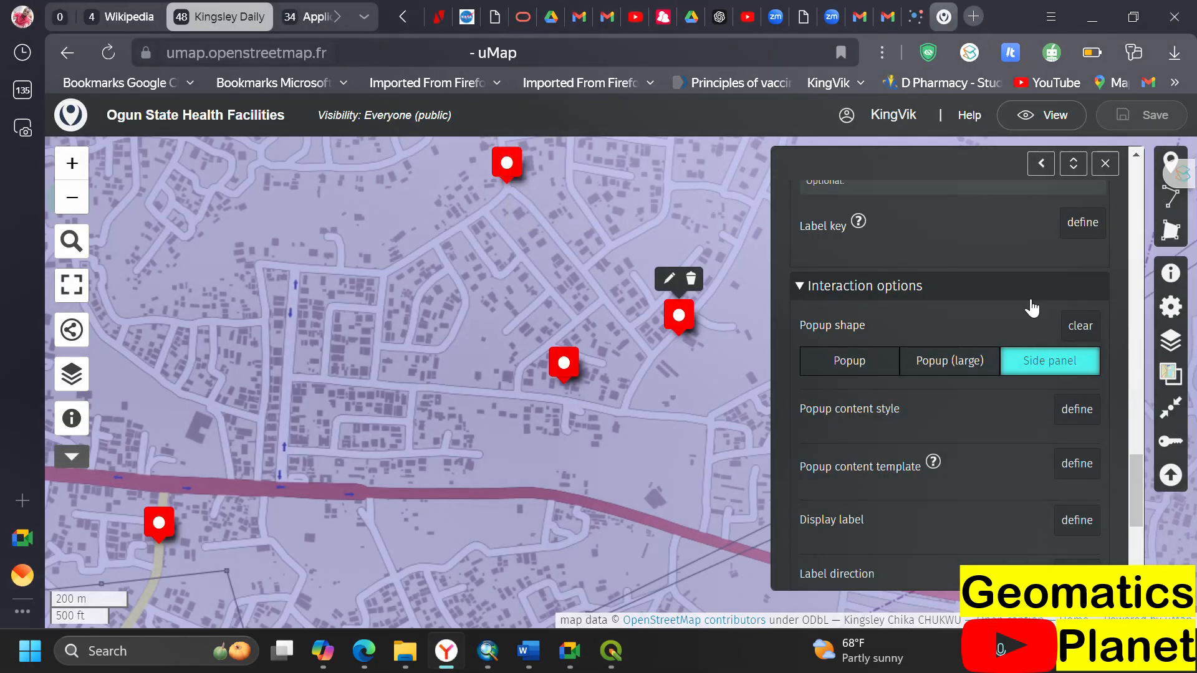
- Set the popup content style to Table and check Alapako Health Center's table on the reloaded public map
{"action": "left_click", "coordinate": [1069, 424]}
{"action": "left_click", "coordinate": [904, 454]}
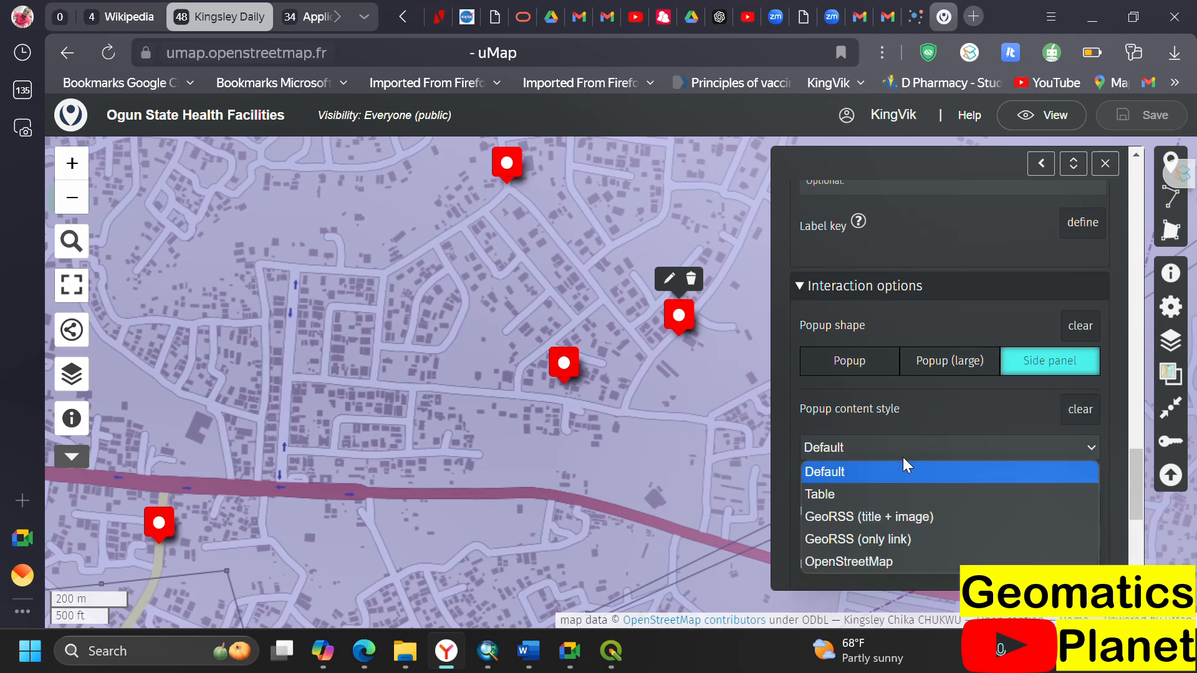
{"action": "left_click", "coordinate": [872, 496]}
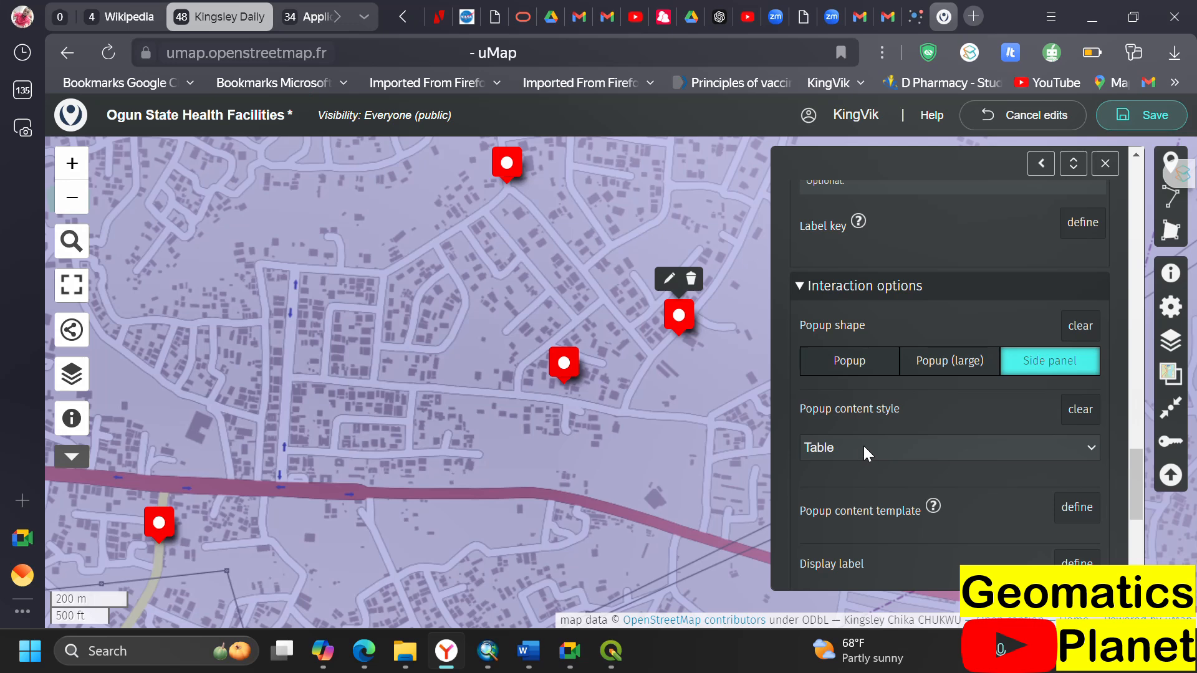
{"action": "left_click", "coordinate": [401, 550]}
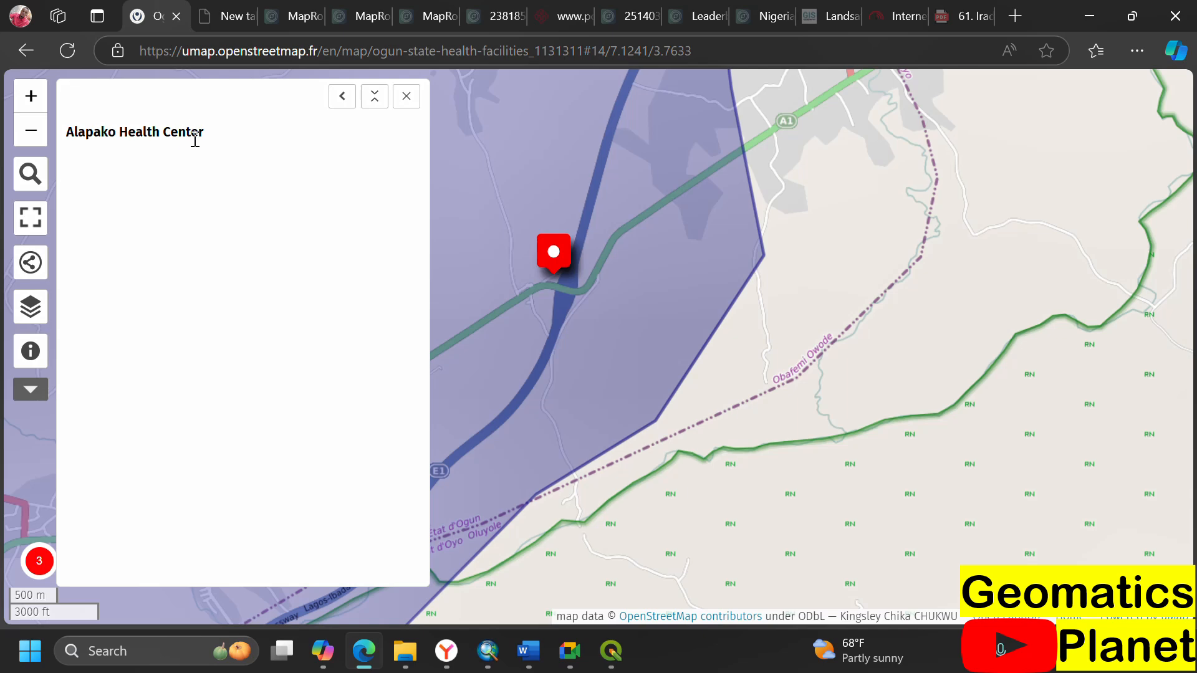
{"action": "left_click", "coordinate": [63, 38]}
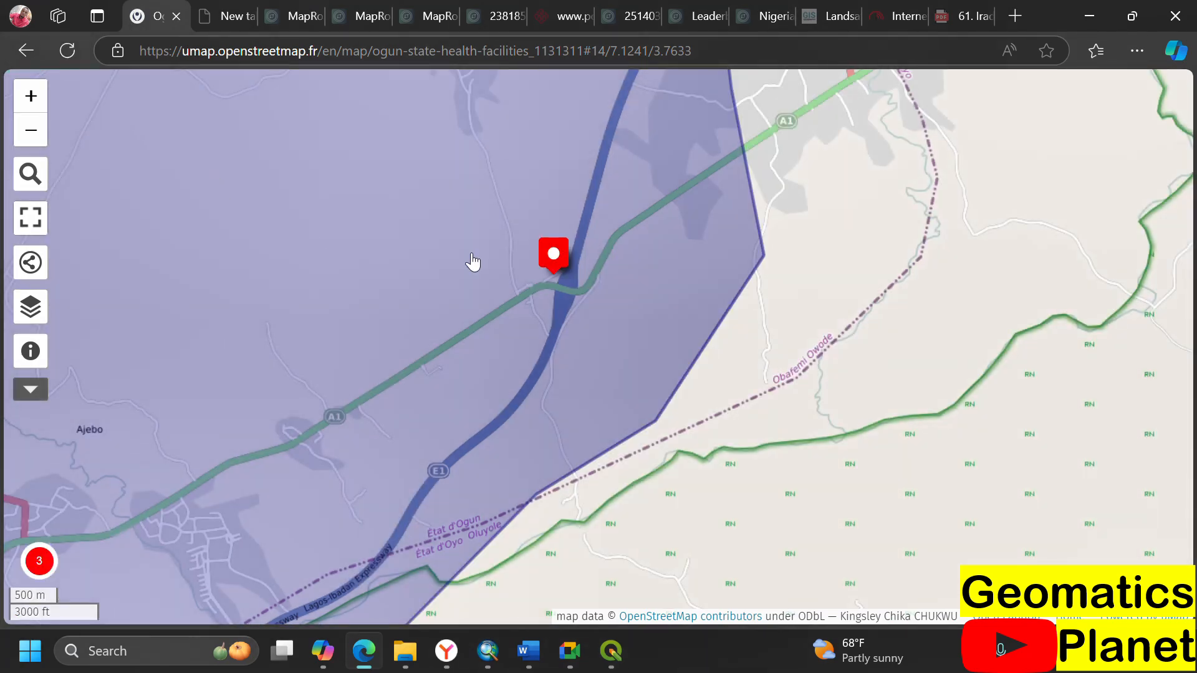
{"action": "left_click", "coordinate": [553, 252]}
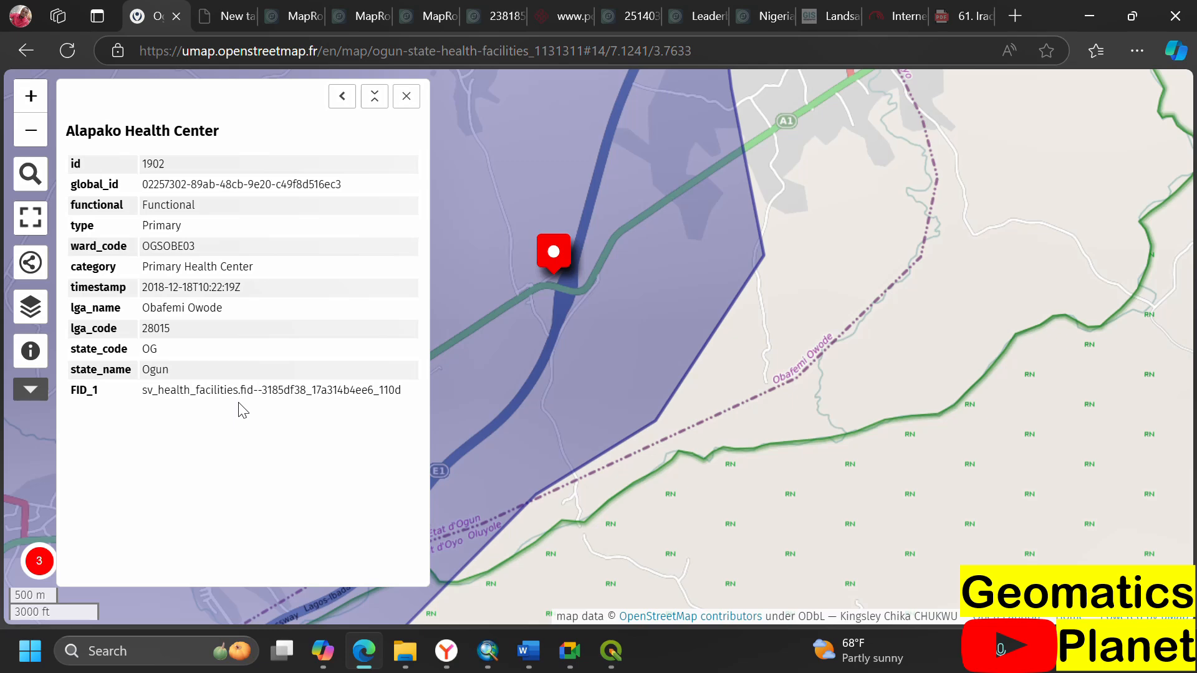
- Inspect the tables for Ibukun Oluwa Maternityhome and Sacred Heart Hospital, then return to the editor
{"action": "left_click", "coordinate": [39, 561]}
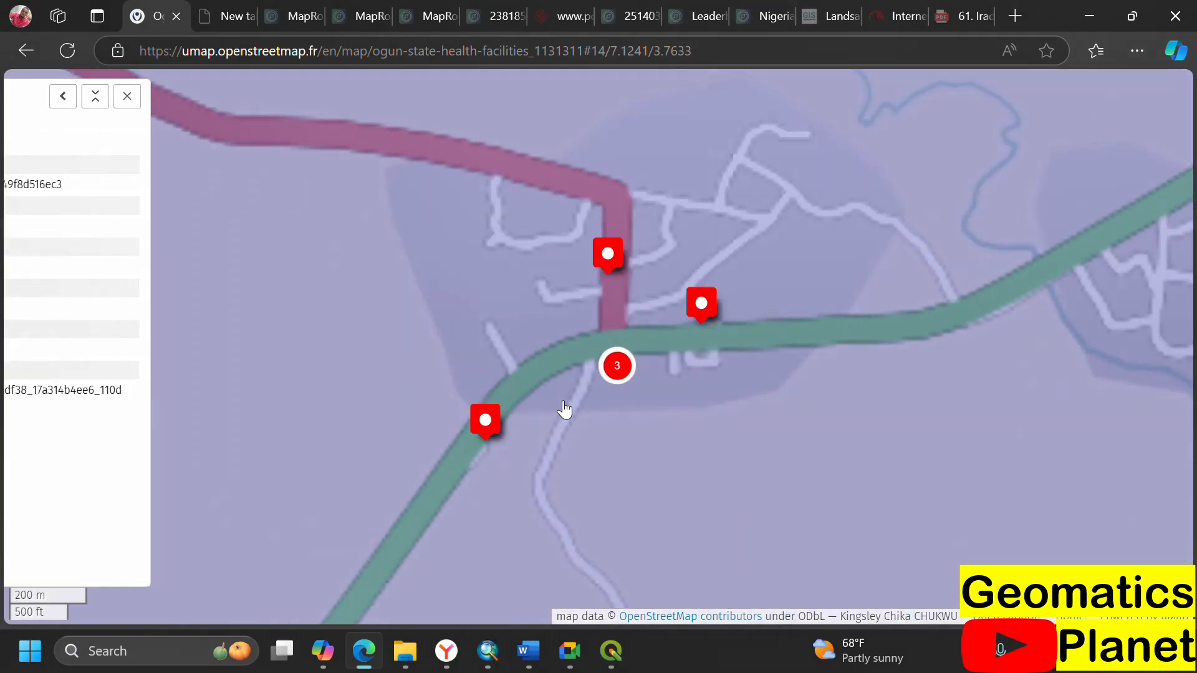
{"action": "left_click", "coordinate": [608, 255]}
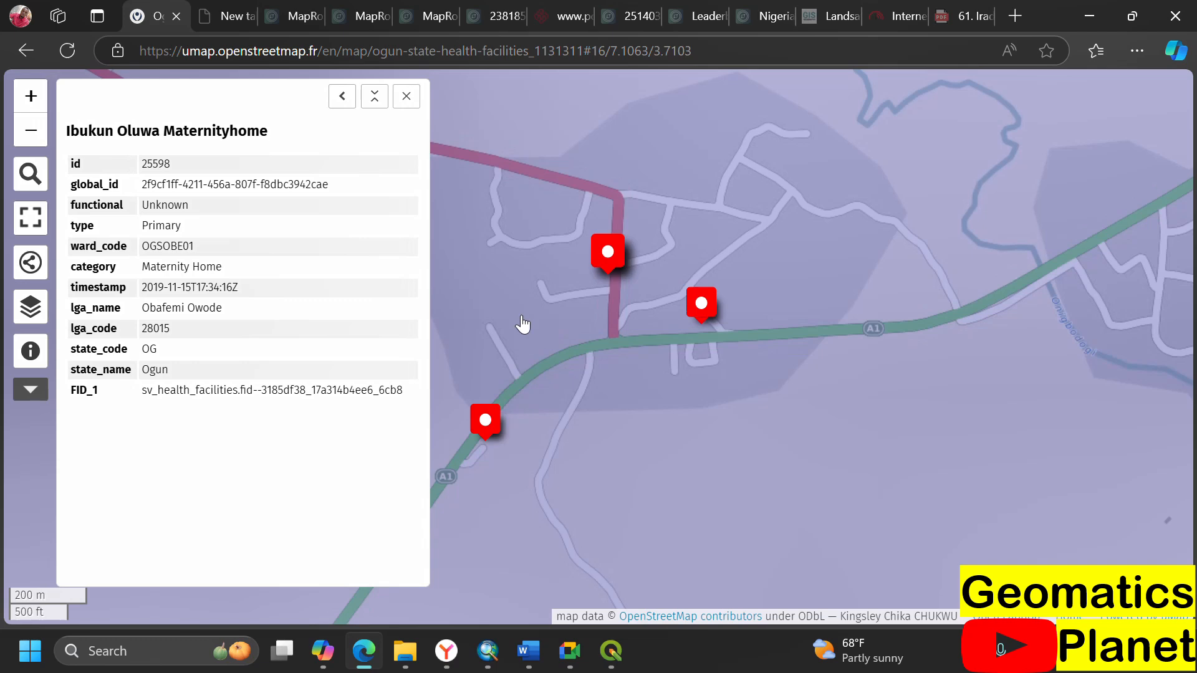
{"action": "left_click", "coordinate": [344, 98]}
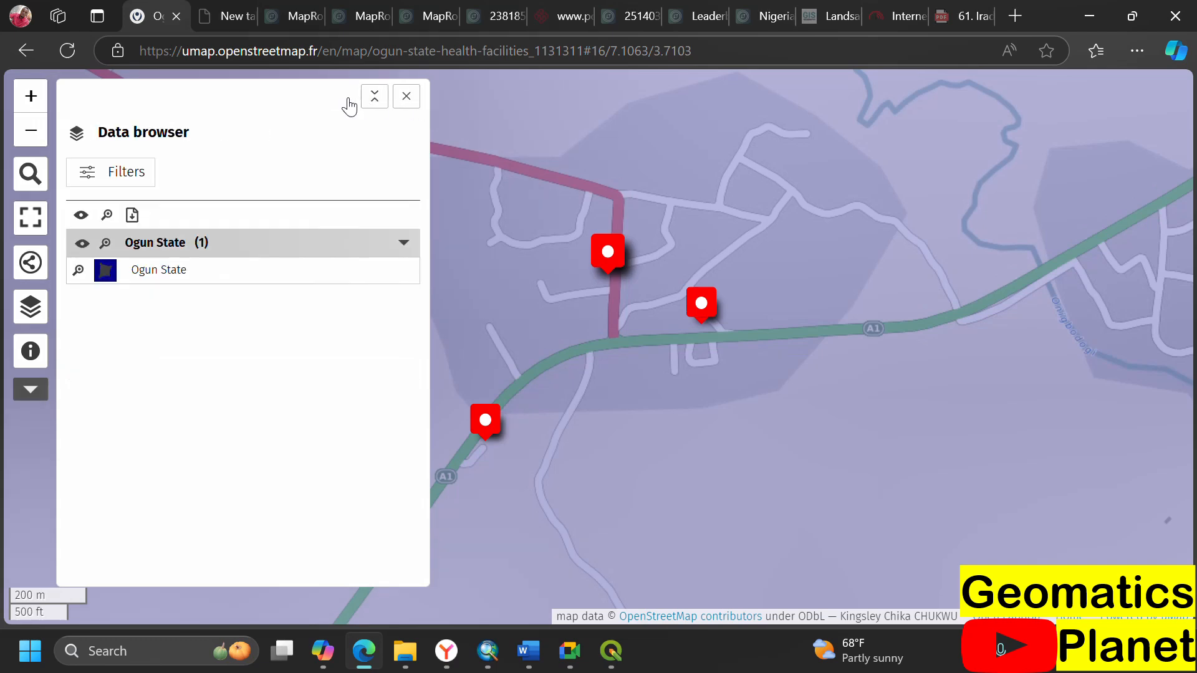
{"action": "left_click", "coordinate": [374, 105]}
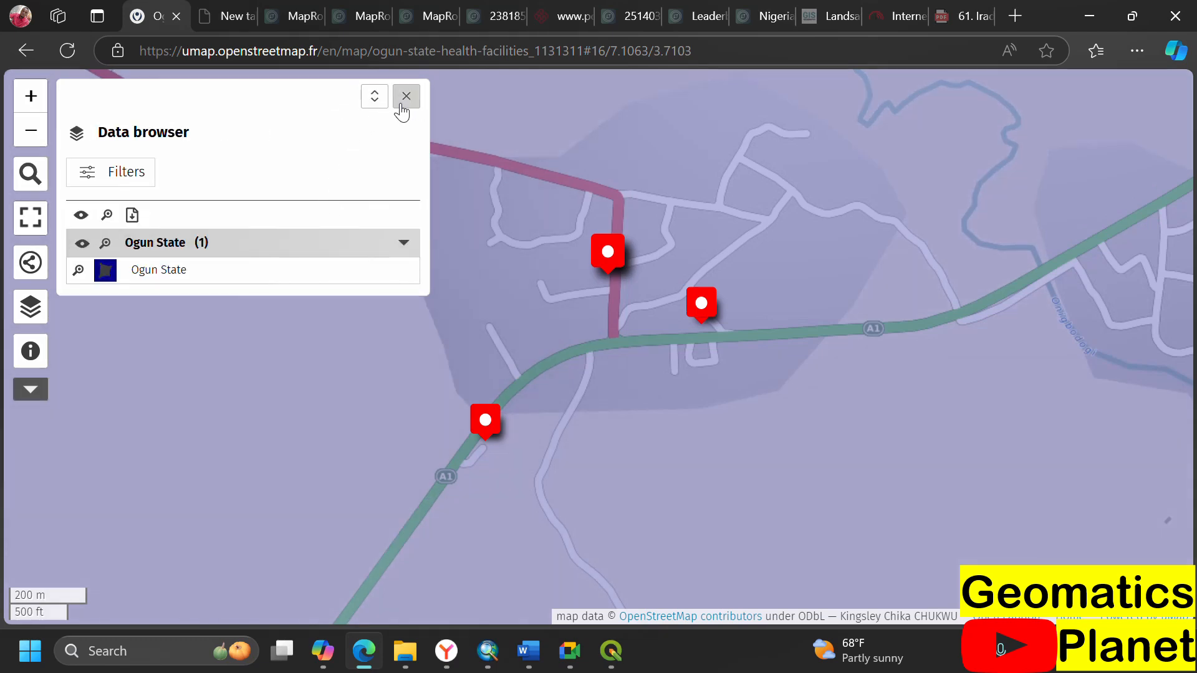
{"action": "left_click", "coordinate": [488, 424]}
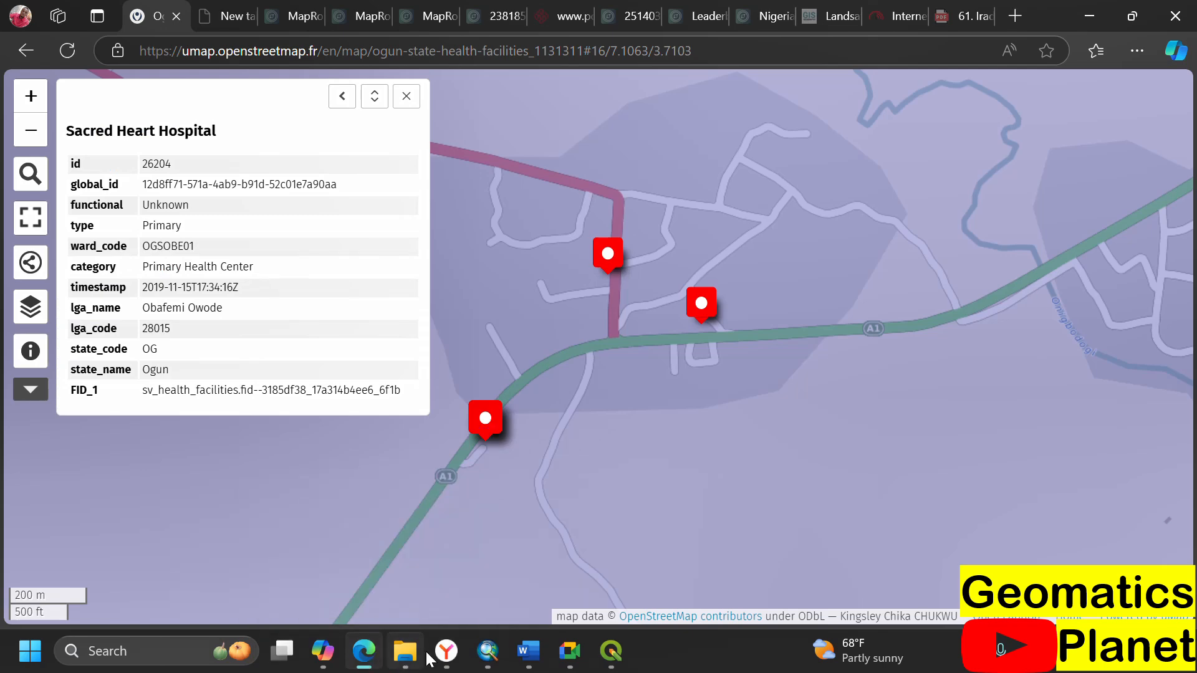
{"action": "left_click", "coordinate": [447, 651]}
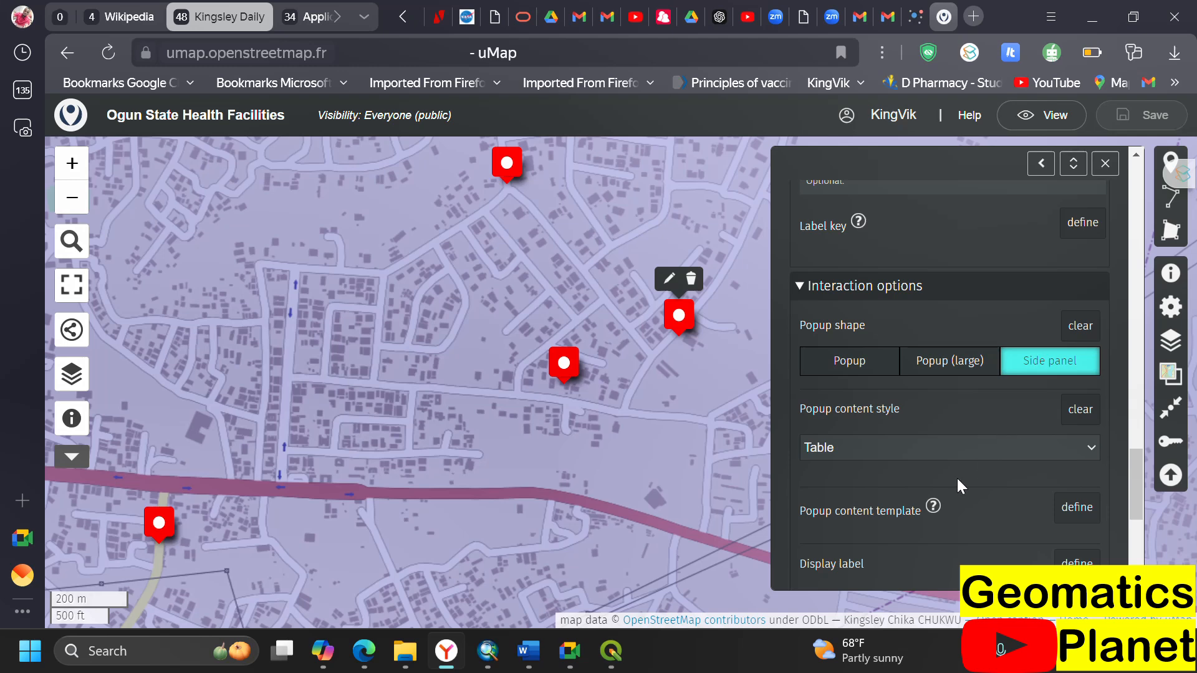
- Set the popup content style to GeoRSS (title + image), save, and check Ajebo Health Post's panel
{"action": "left_click", "coordinate": [974, 448]}
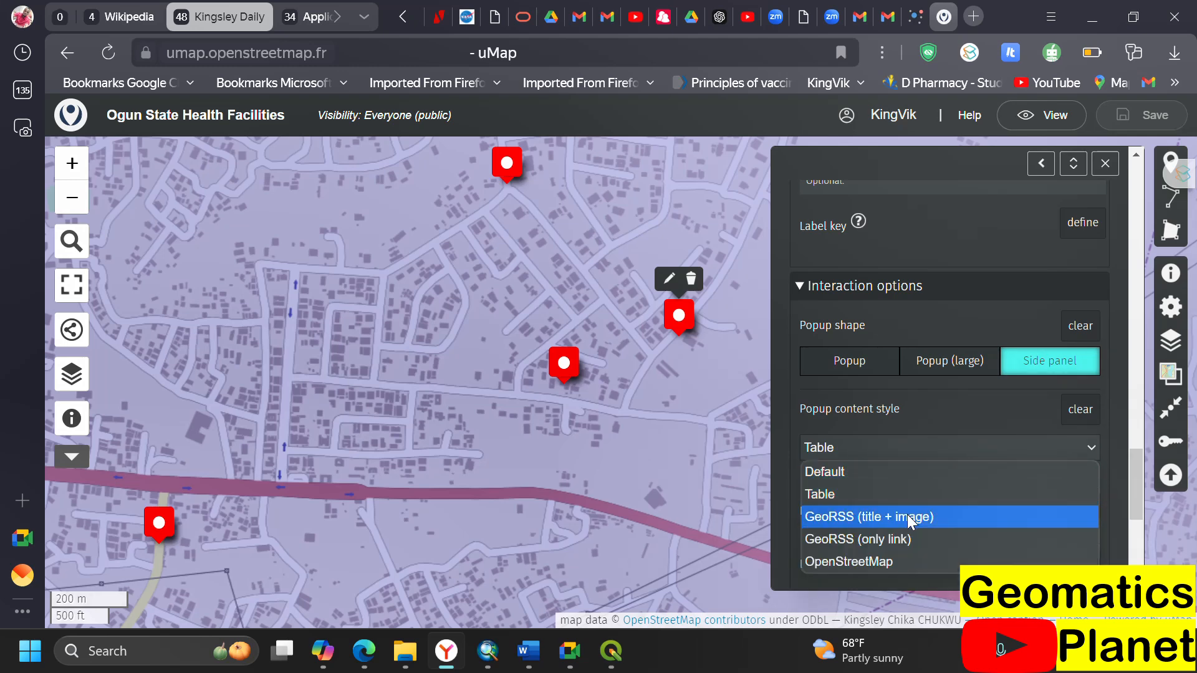
{"action": "left_click", "coordinate": [865, 517]}
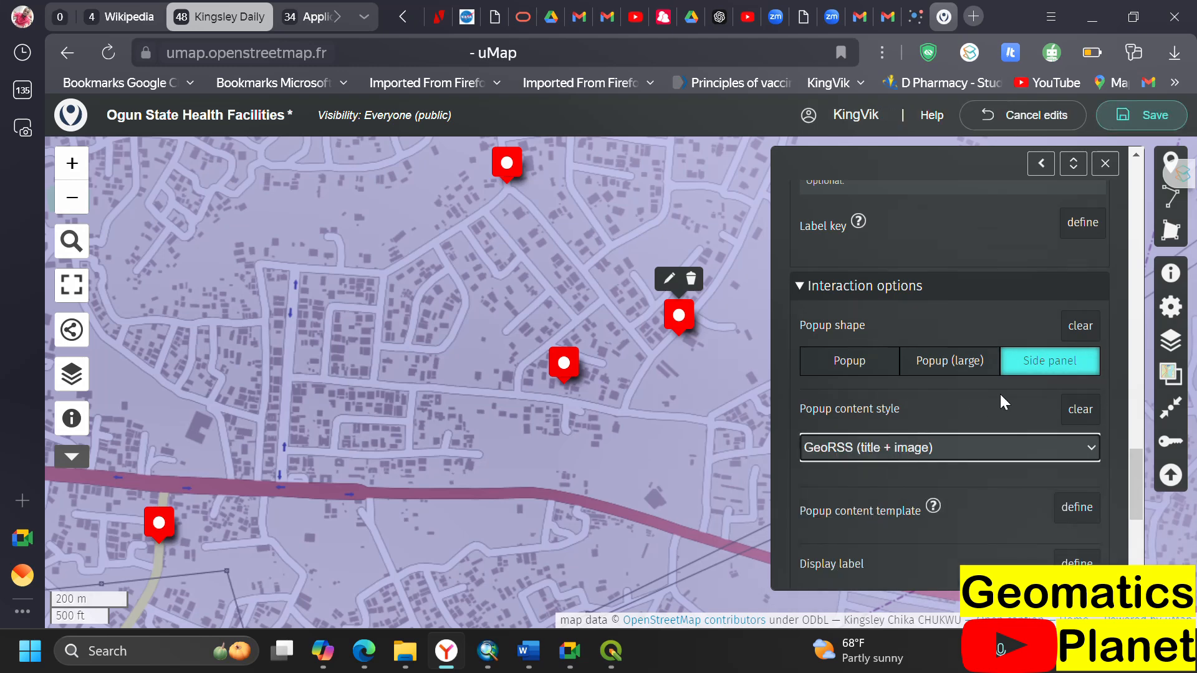
{"action": "left_click", "coordinate": [1118, 120]}
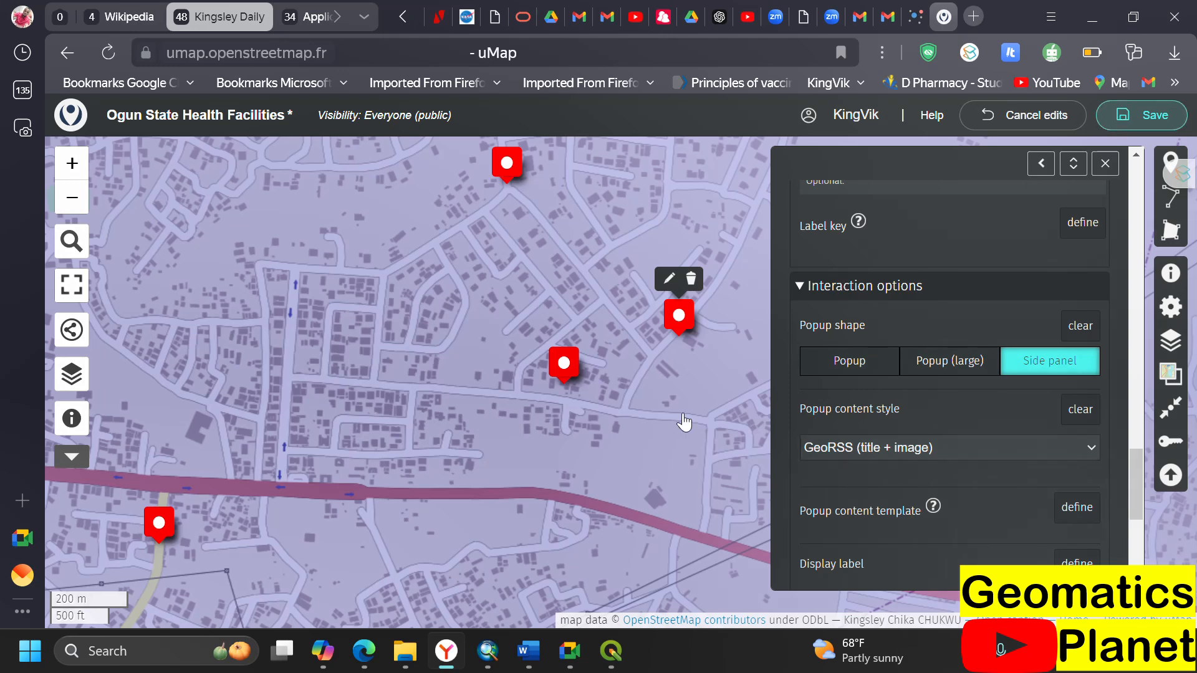
{"action": "left_click", "coordinate": [365, 652]}
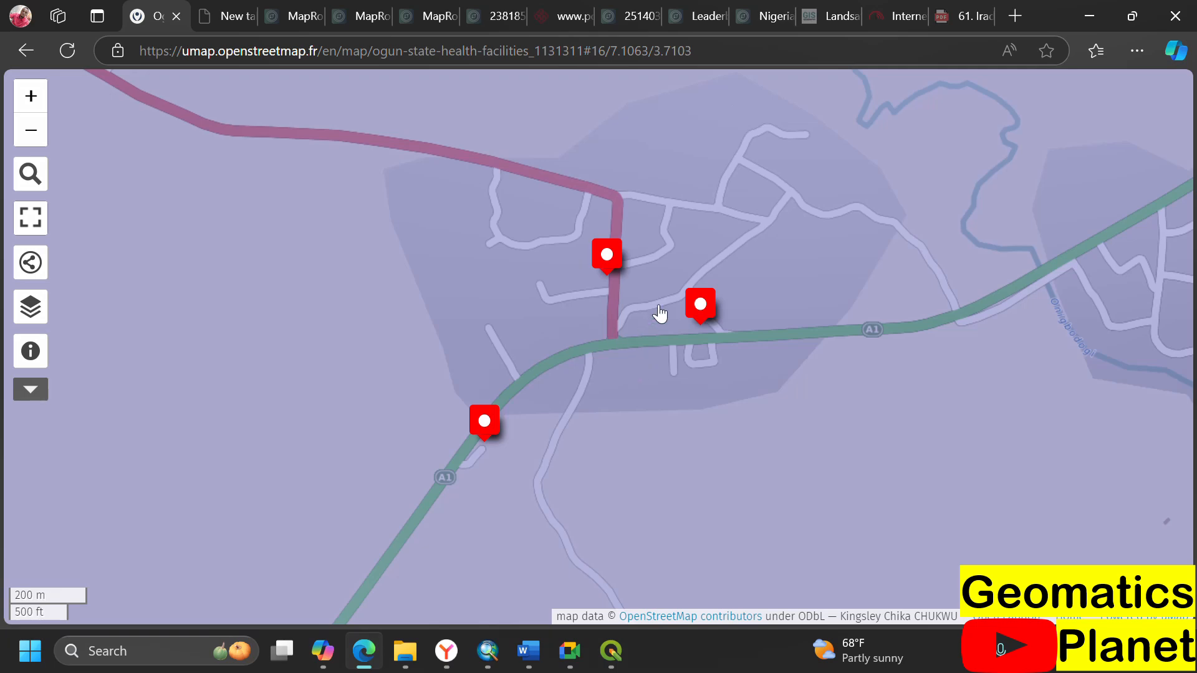
{"action": "left_click", "coordinate": [698, 303]}
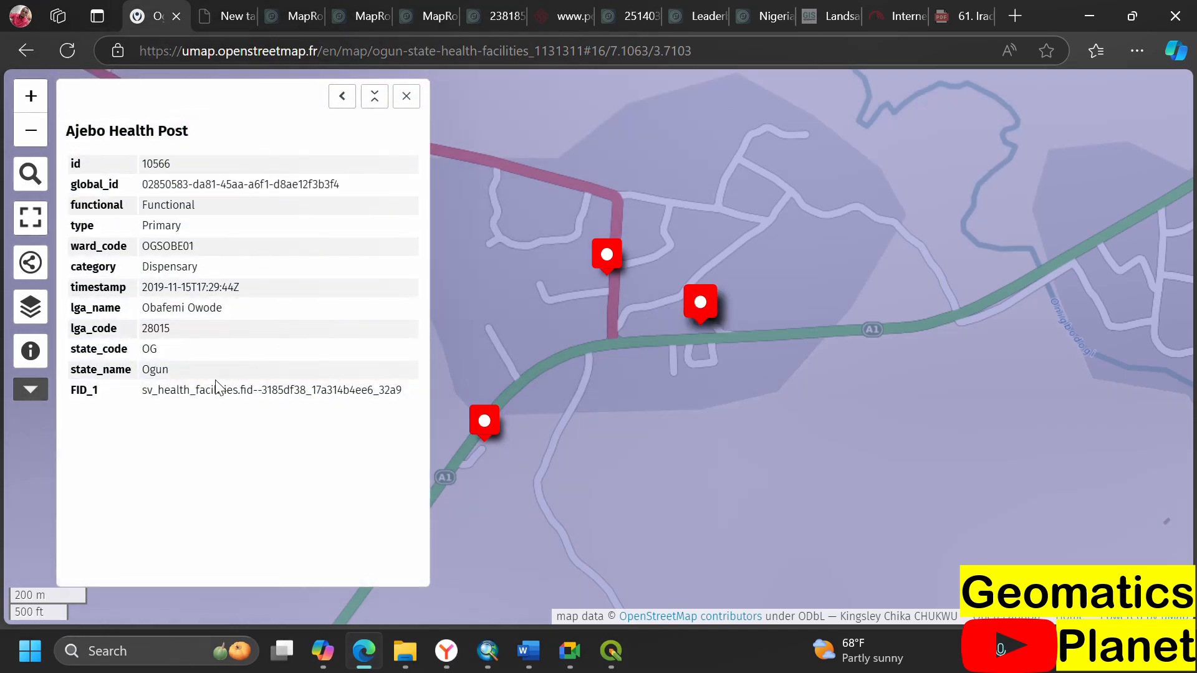
{"action": "left_click", "coordinate": [444, 663]}
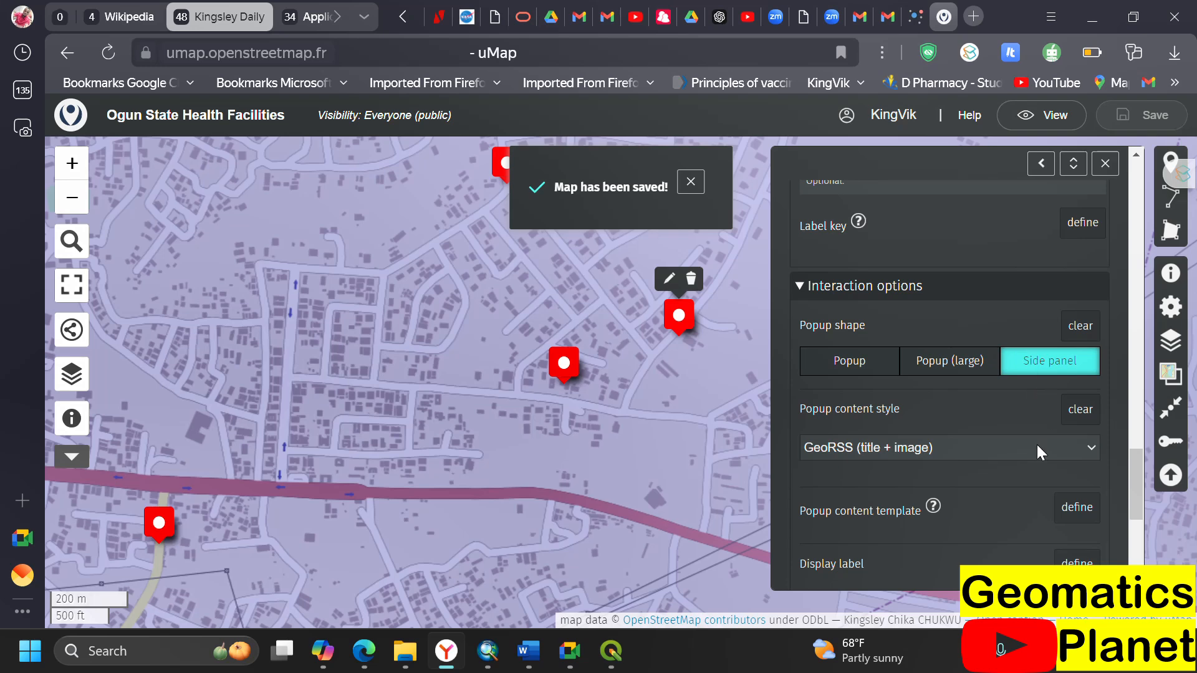
- Switch the content style to GeoRSS (only link), save, and check a clustered facility's side panel
{"action": "left_click", "coordinate": [1037, 447]}
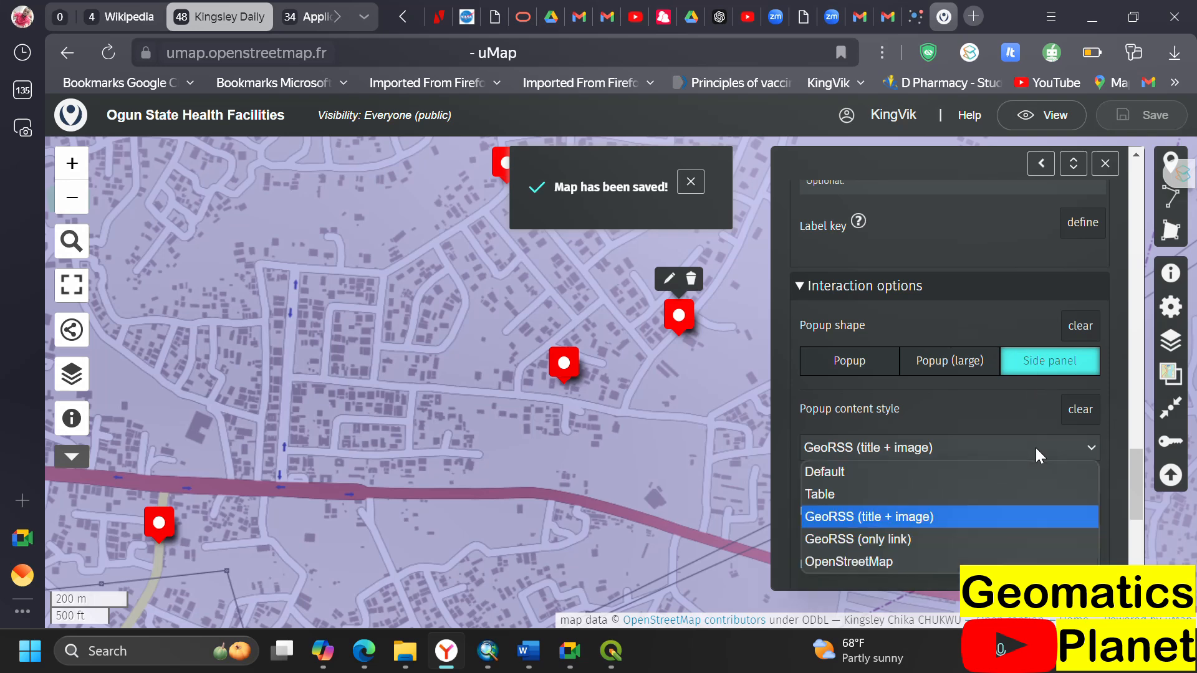
{"action": "left_click", "coordinate": [963, 540]}
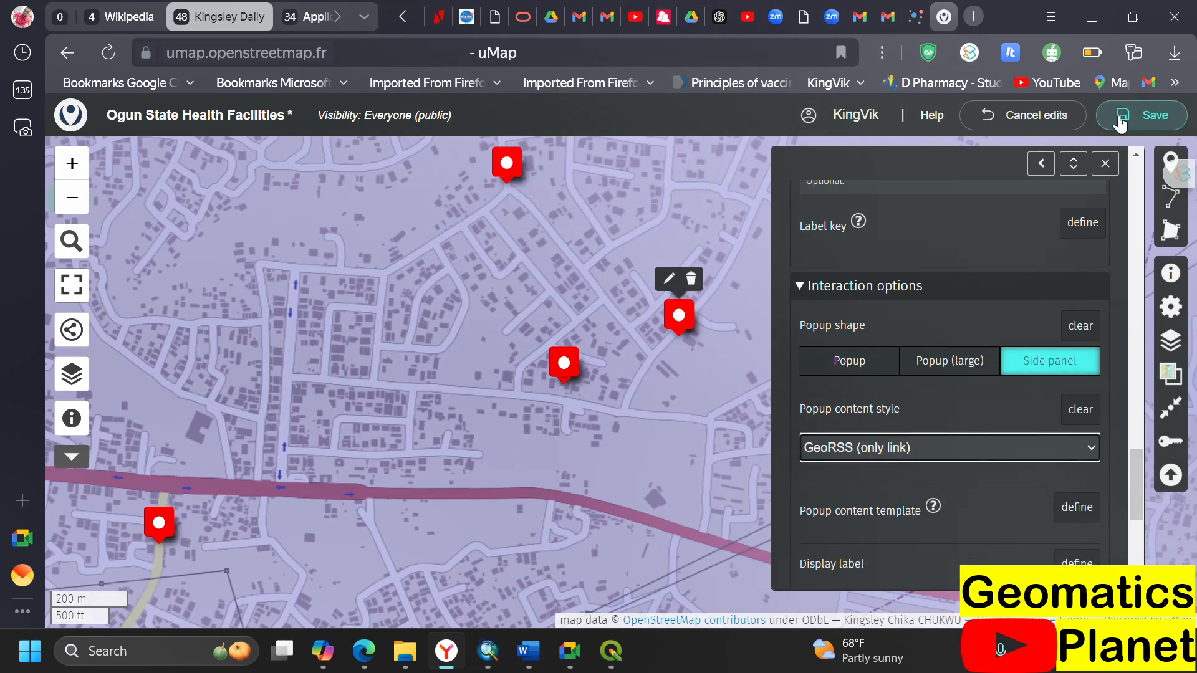
{"action": "left_click", "coordinate": [1120, 122]}
{"action": "left_click", "coordinate": [363, 651]}
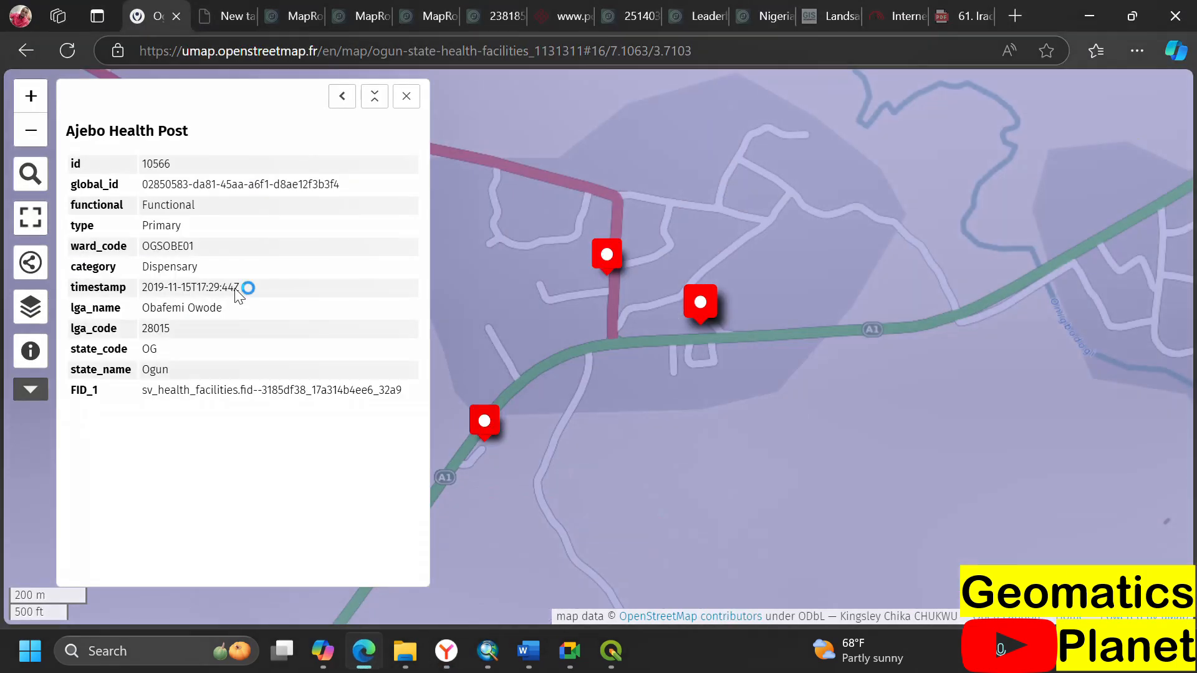
{"action": "left_click", "coordinate": [65, 51]}
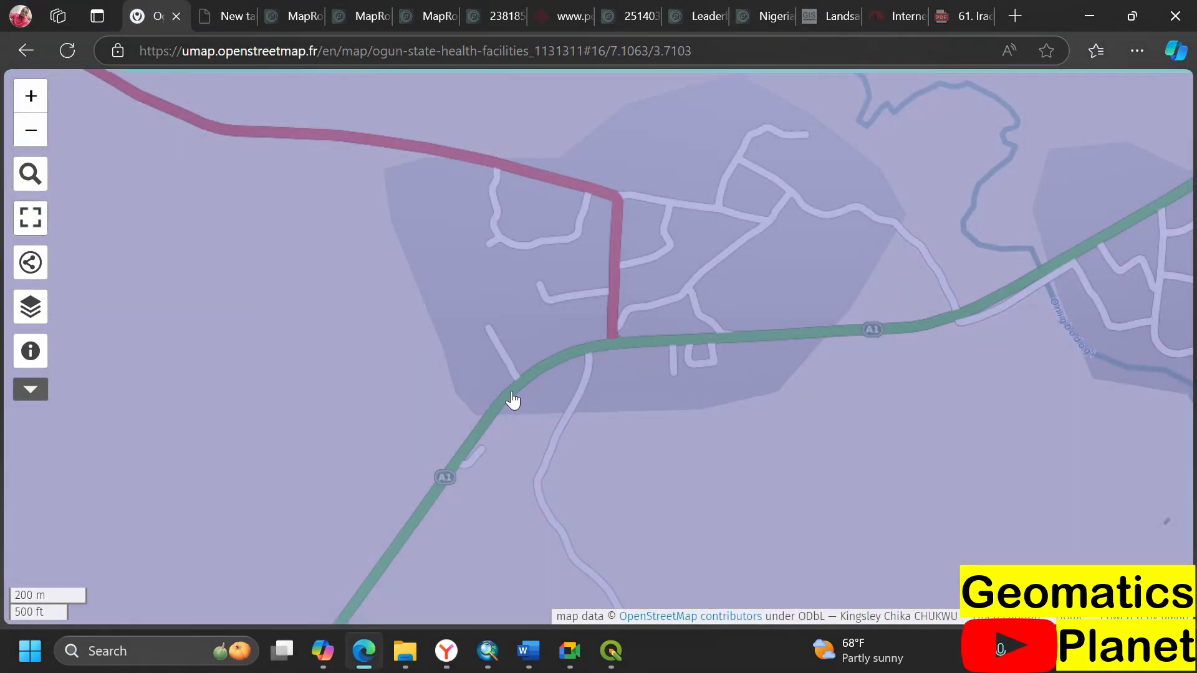
{"action": "scroll", "coordinate": [556, 347], "scroll_direction": "down", "scroll_amount": 2}
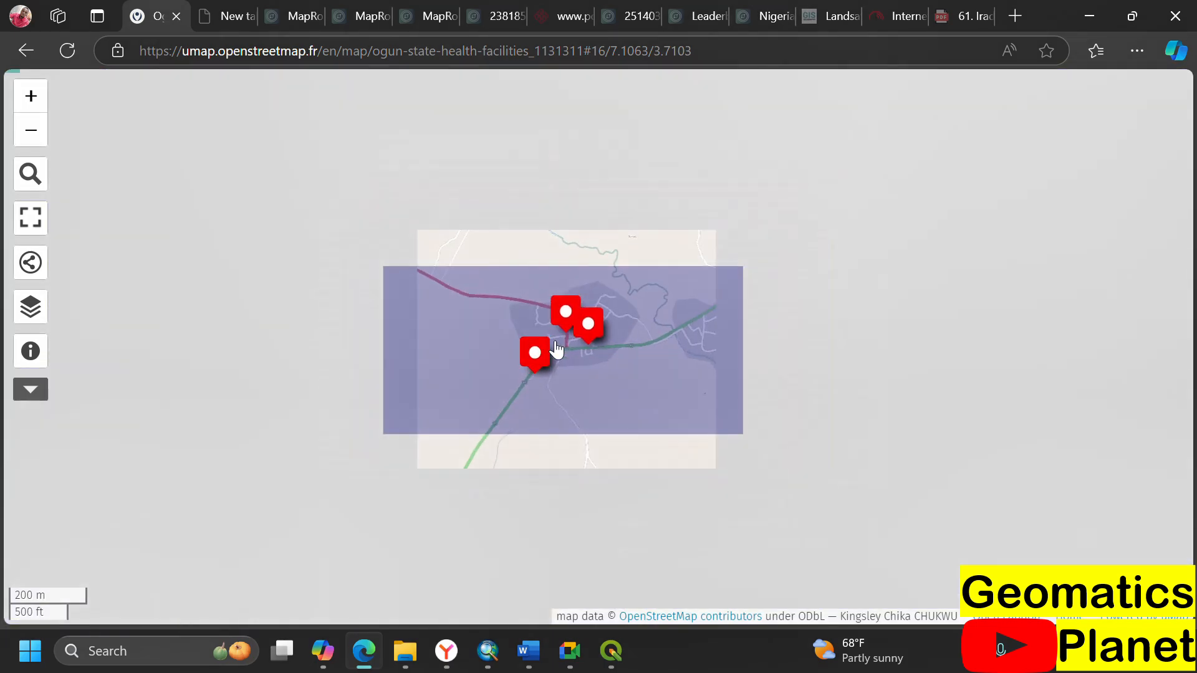
{"action": "left_click", "coordinate": [582, 371]}
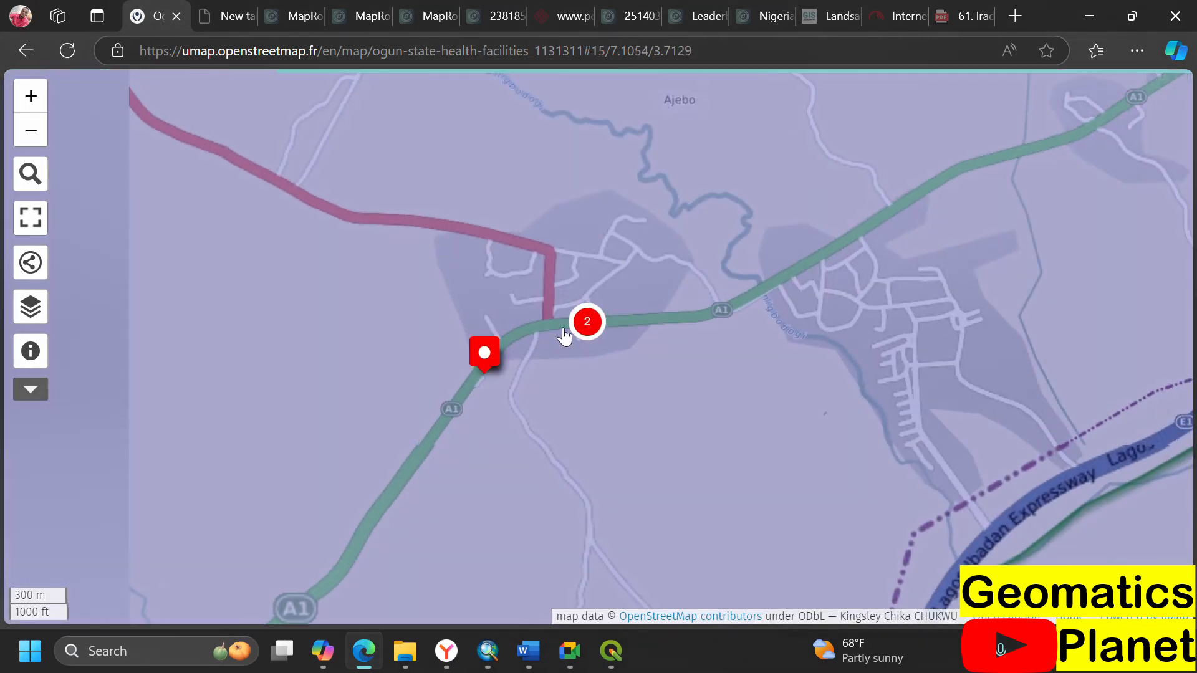
{"action": "left_click", "coordinate": [486, 353]}
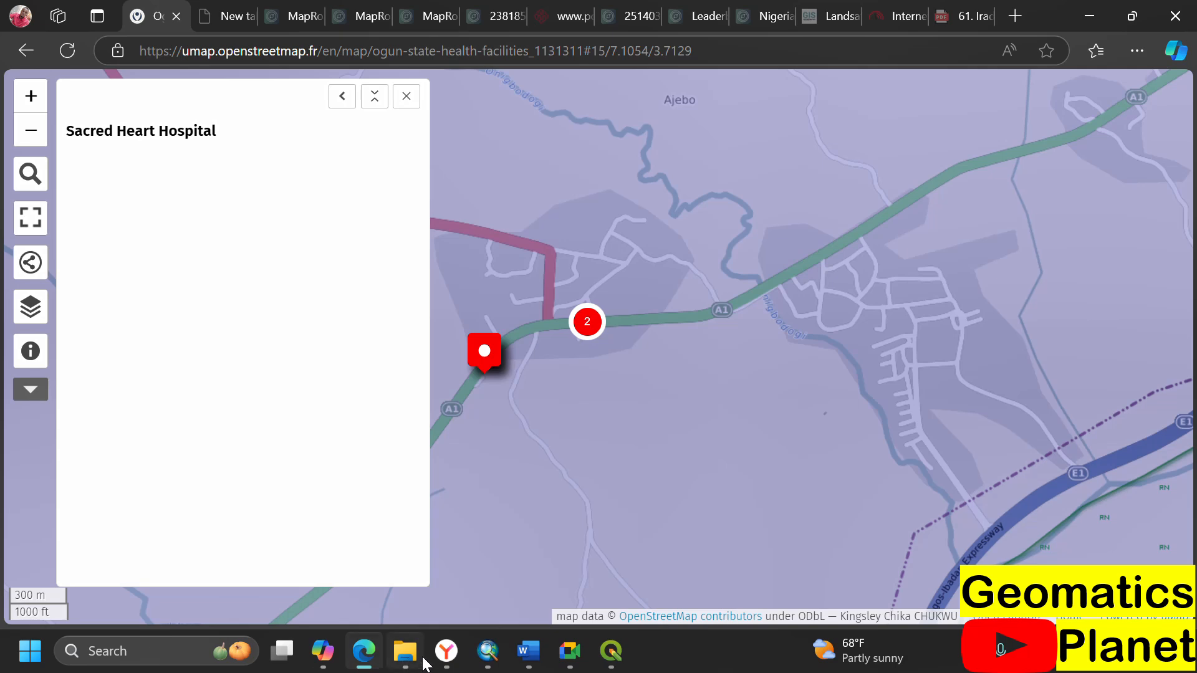
{"action": "left_click", "coordinate": [452, 652]}
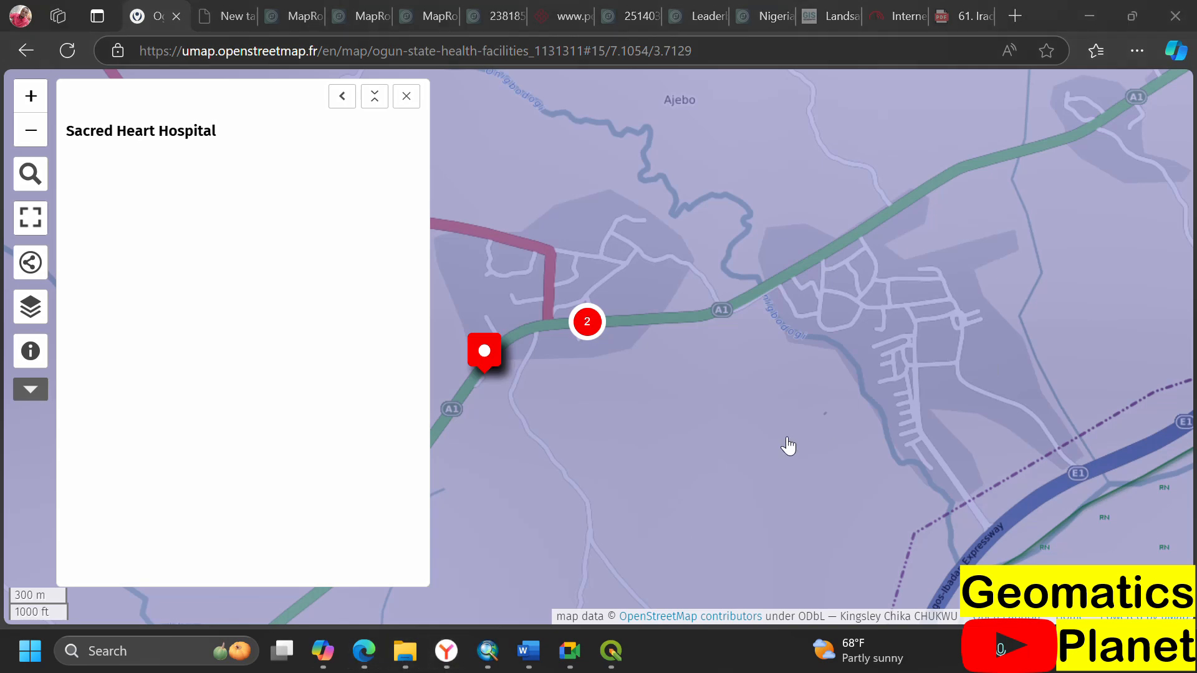
{"action": "left_click", "coordinate": [447, 651]}
- Restore GeoRSS (title + image), save, and check the Sacred Heart, Ibukun Oluwa and Ajebo side panels
{"action": "left_click", "coordinate": [1007, 448]}
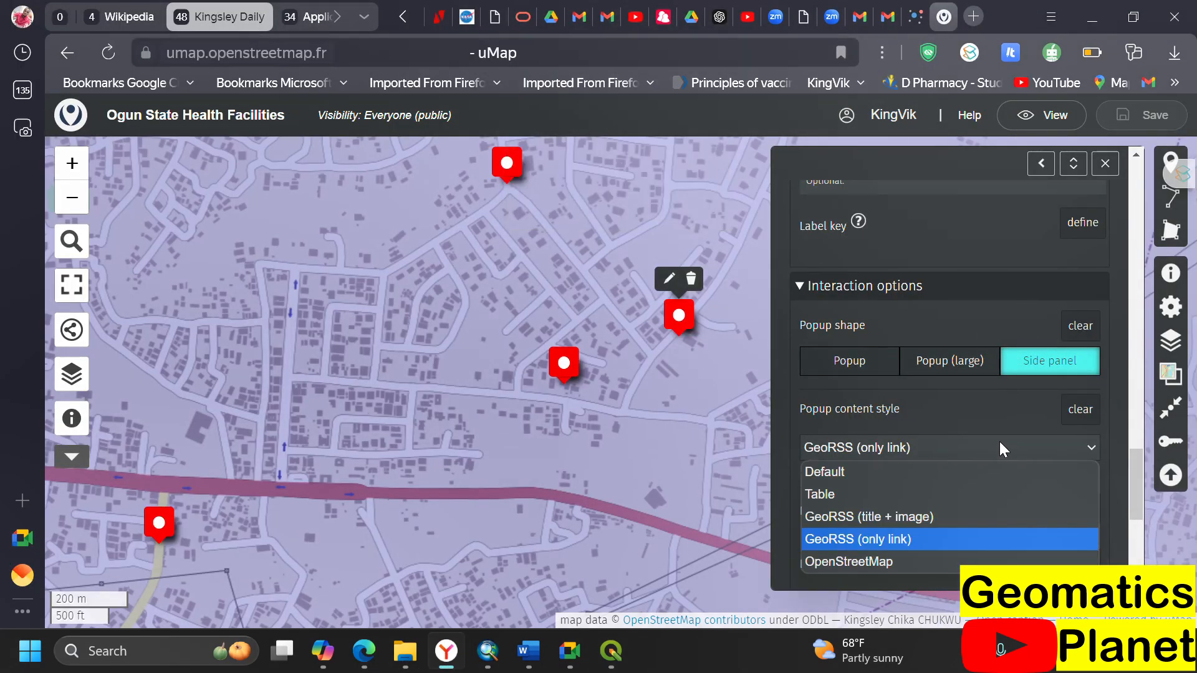
{"action": "left_click", "coordinate": [921, 517]}
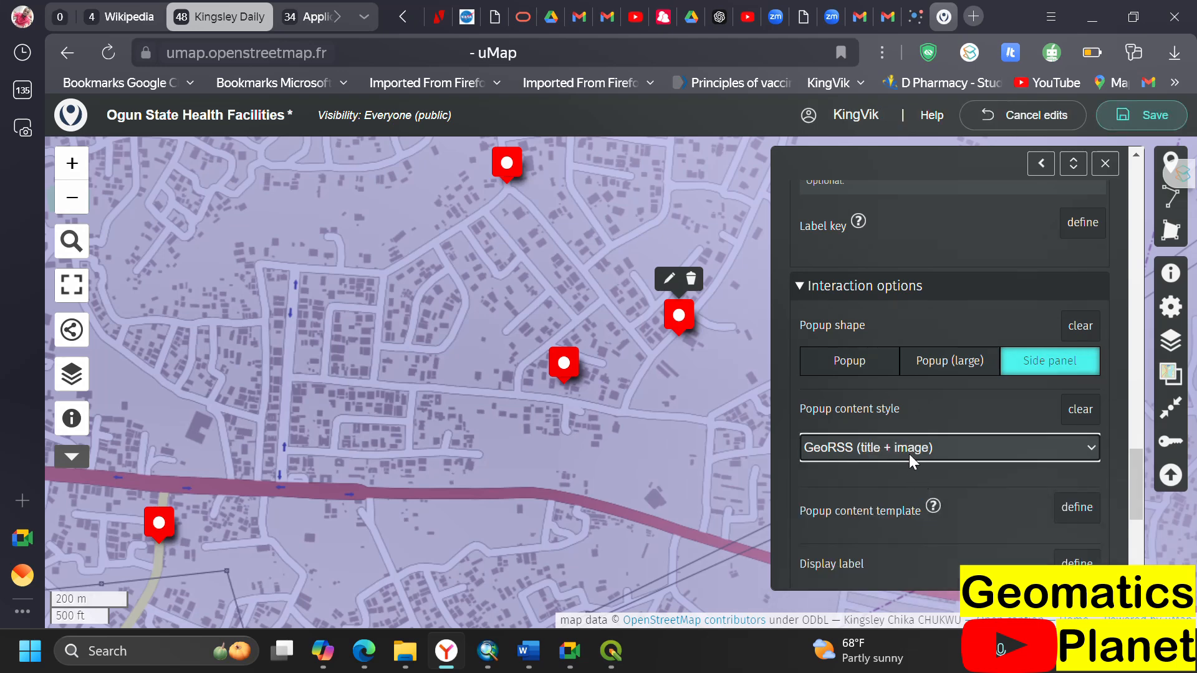
{"action": "left_click", "coordinate": [1116, 119]}
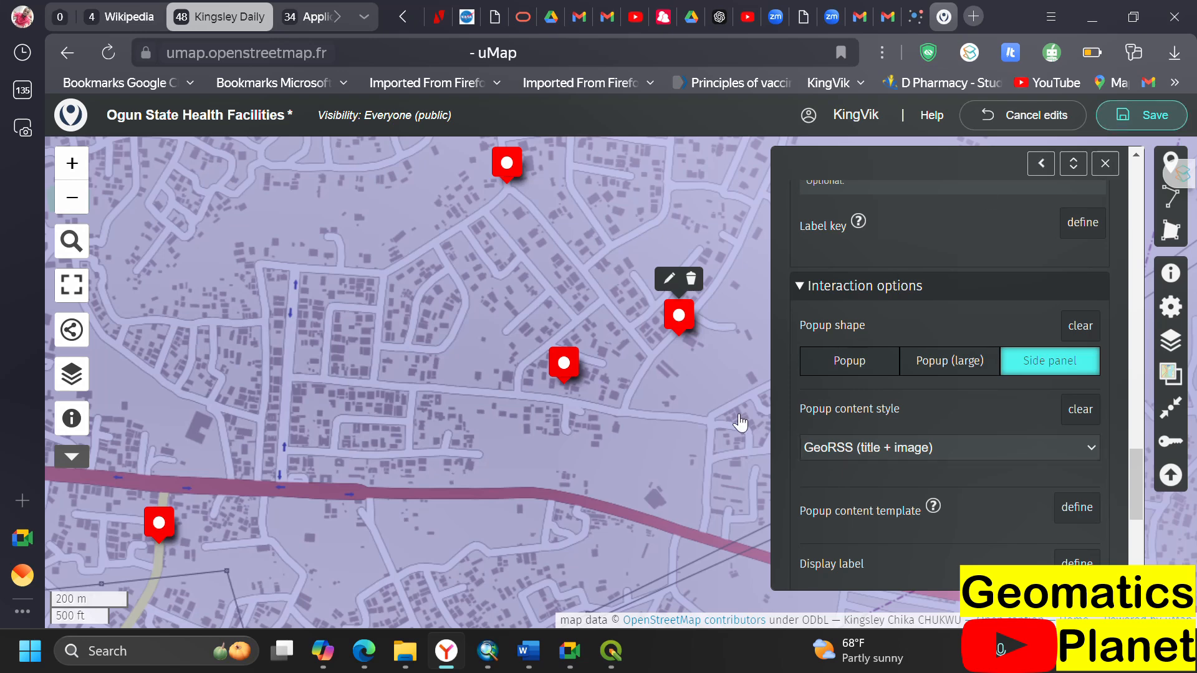
{"action": "left_click", "coordinate": [364, 651]}
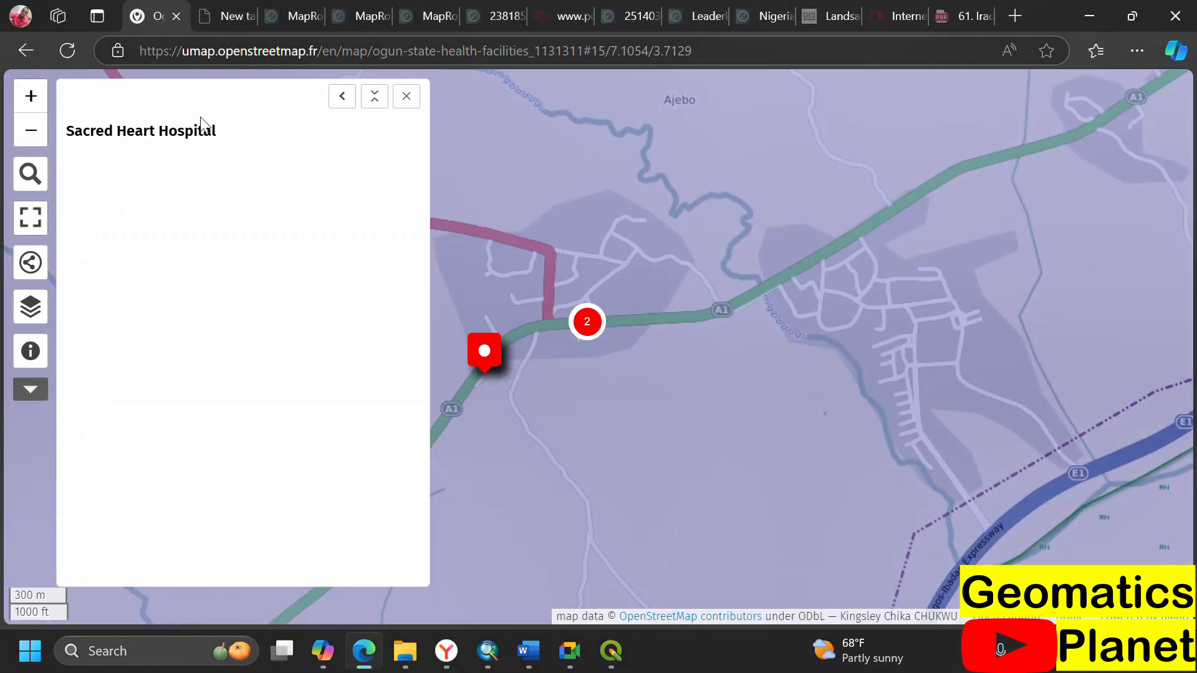
{"action": "left_click", "coordinate": [407, 97]}
{"action": "left_click", "coordinate": [66, 50]}
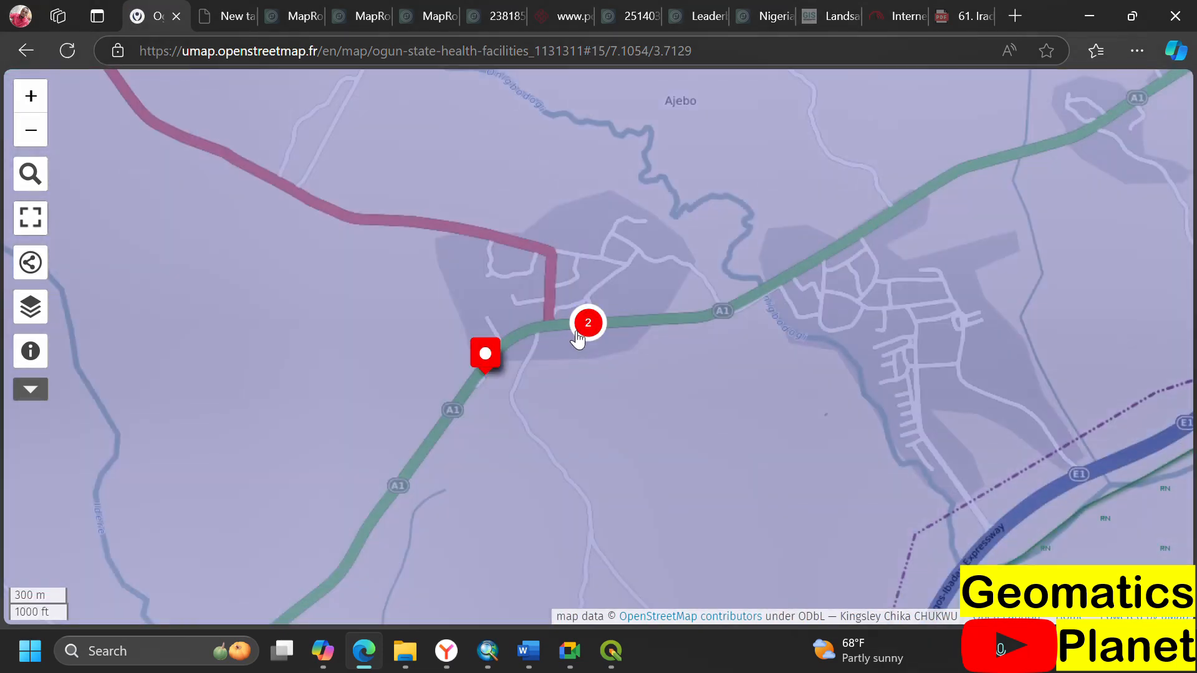
{"action": "left_click", "coordinate": [579, 340]}
{"action": "left_click", "coordinate": [432, 469]}
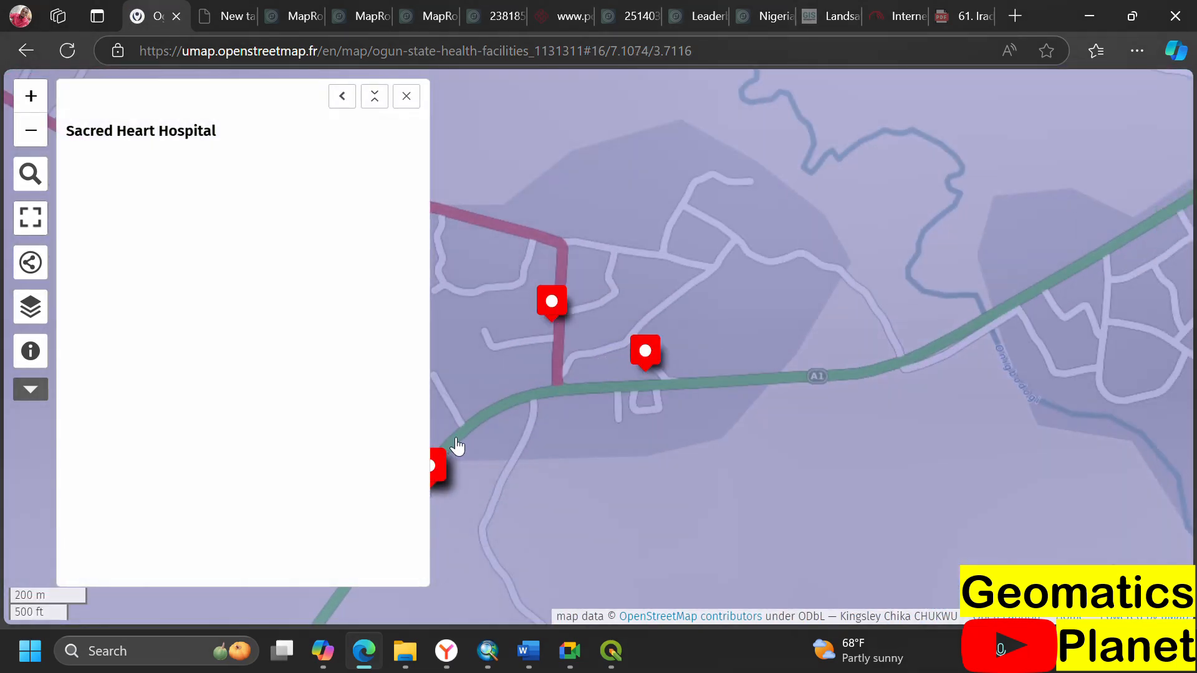
{"action": "left_click", "coordinate": [550, 302]}
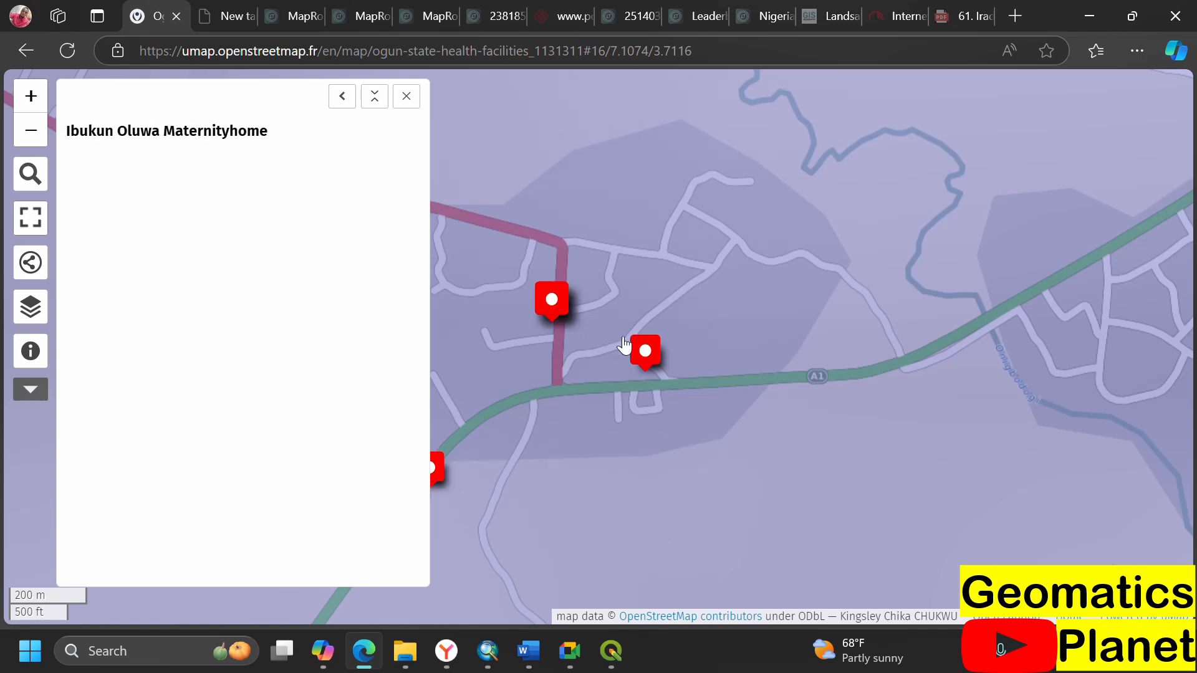
{"action": "left_click", "coordinate": [642, 349]}
{"action": "left_click", "coordinate": [448, 652]}
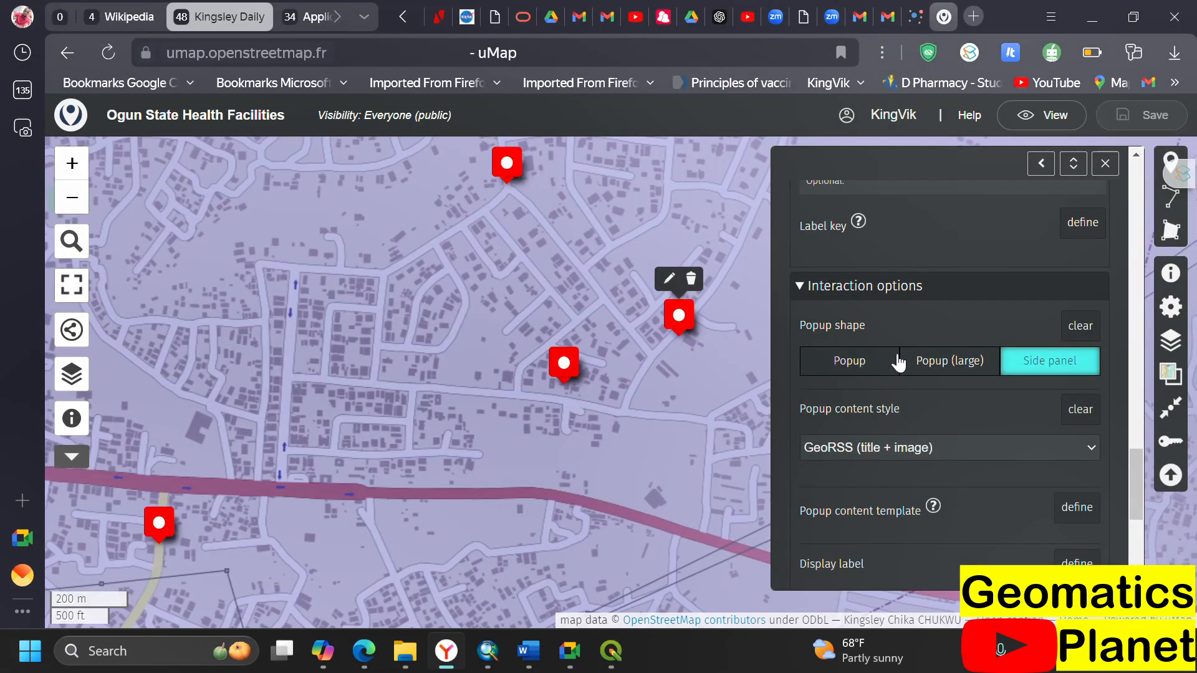
- Set the popup content style to Table and add the default '# {name} {description}' popup template
{"action": "left_click", "coordinate": [941, 445]}
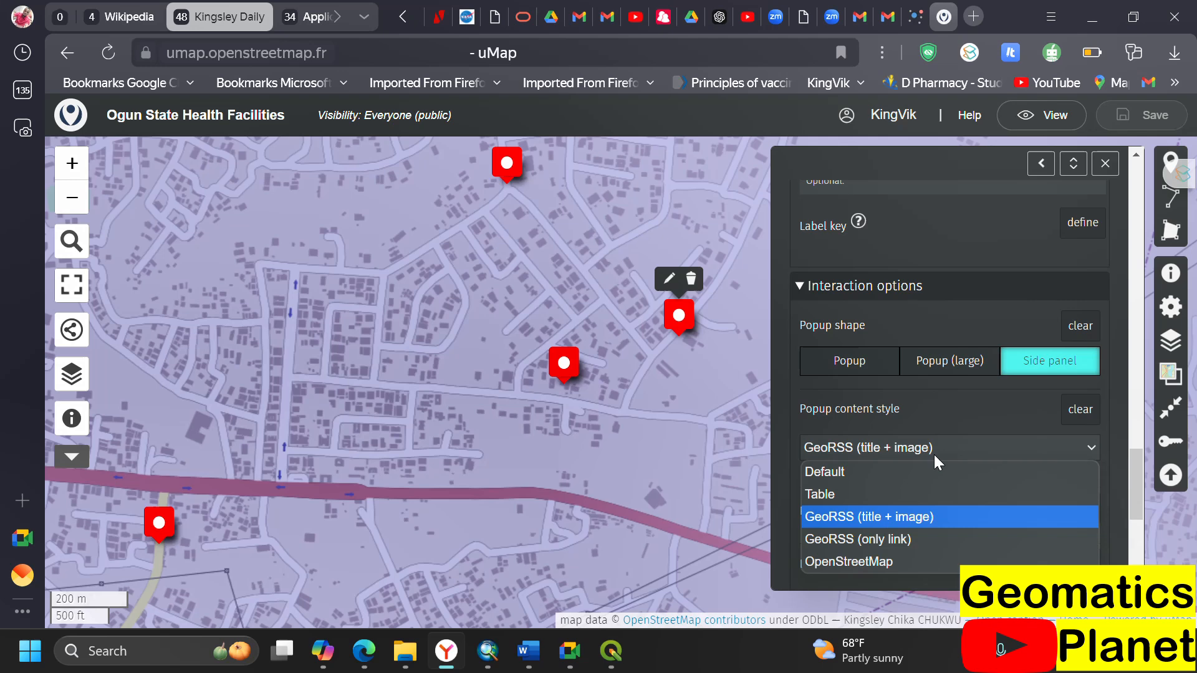
{"action": "left_click", "coordinate": [900, 492]}
{"action": "scroll", "coordinate": [840, 395], "scroll_direction": "down", "scroll_amount": 3}
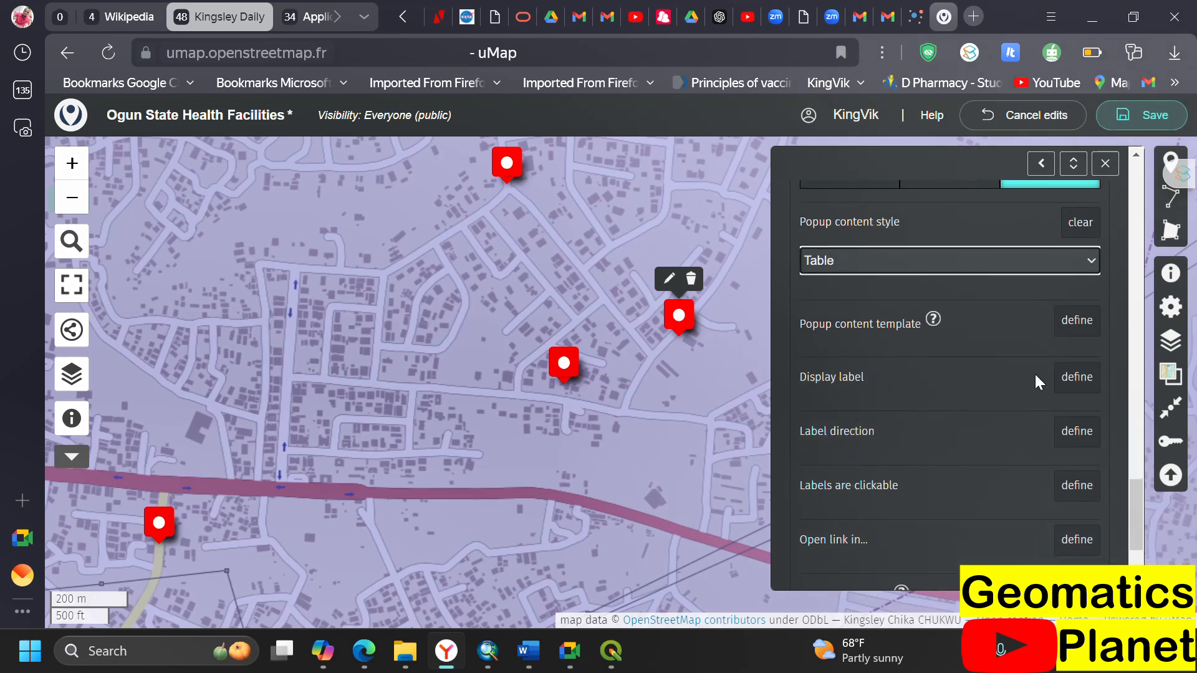
{"action": "left_click", "coordinate": [1062, 323]}
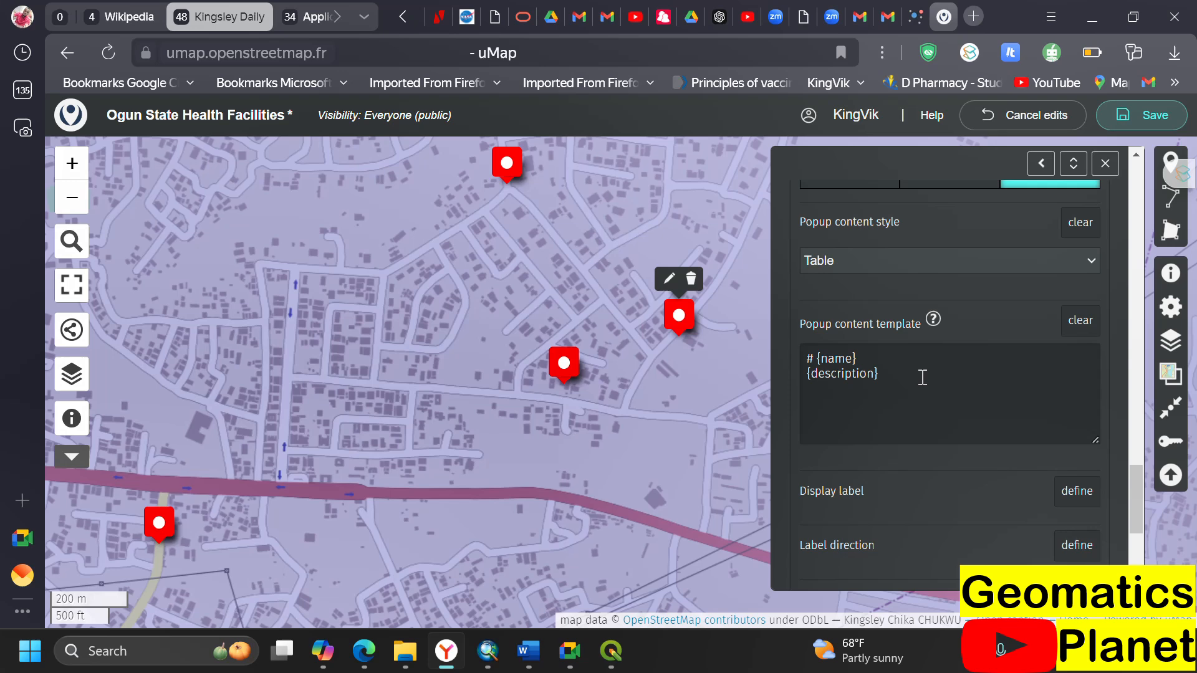
{"action": "left_click", "coordinate": [923, 377]}
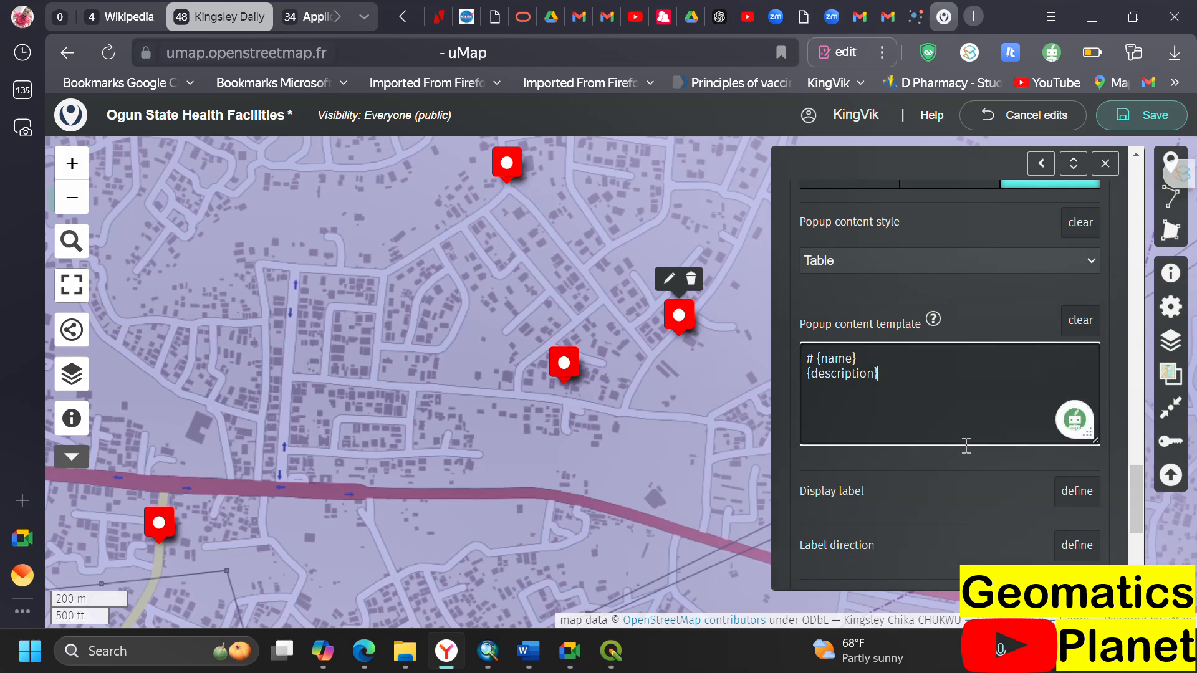
- Save the map and show the popup template help on dynamic properties
{"action": "scroll", "coordinate": [950, 390], "scroll_direction": "up", "scroll_amount": 2}
{"action": "scroll", "coordinate": [949, 390], "scroll_direction": "up", "scroll_amount": 1}
{"action": "scroll", "coordinate": [946, 393], "scroll_direction": "down", "scroll_amount": 3}
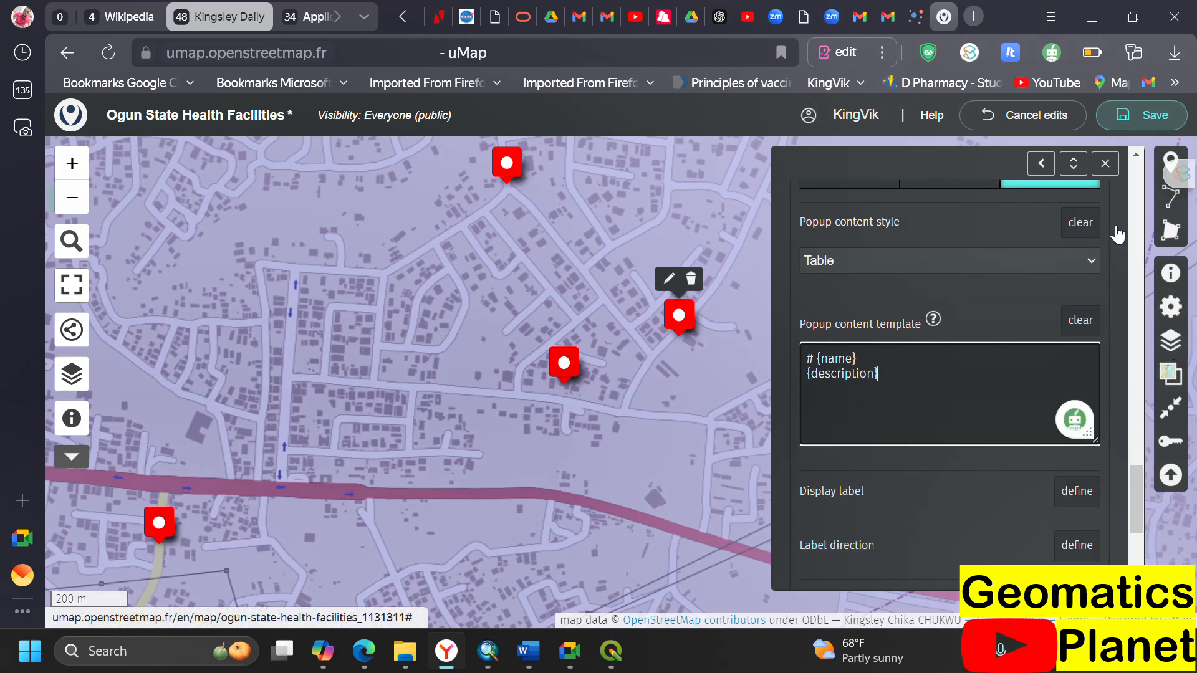
{"action": "left_click", "coordinate": [1125, 125]}
{"action": "left_click", "coordinate": [888, 370]}
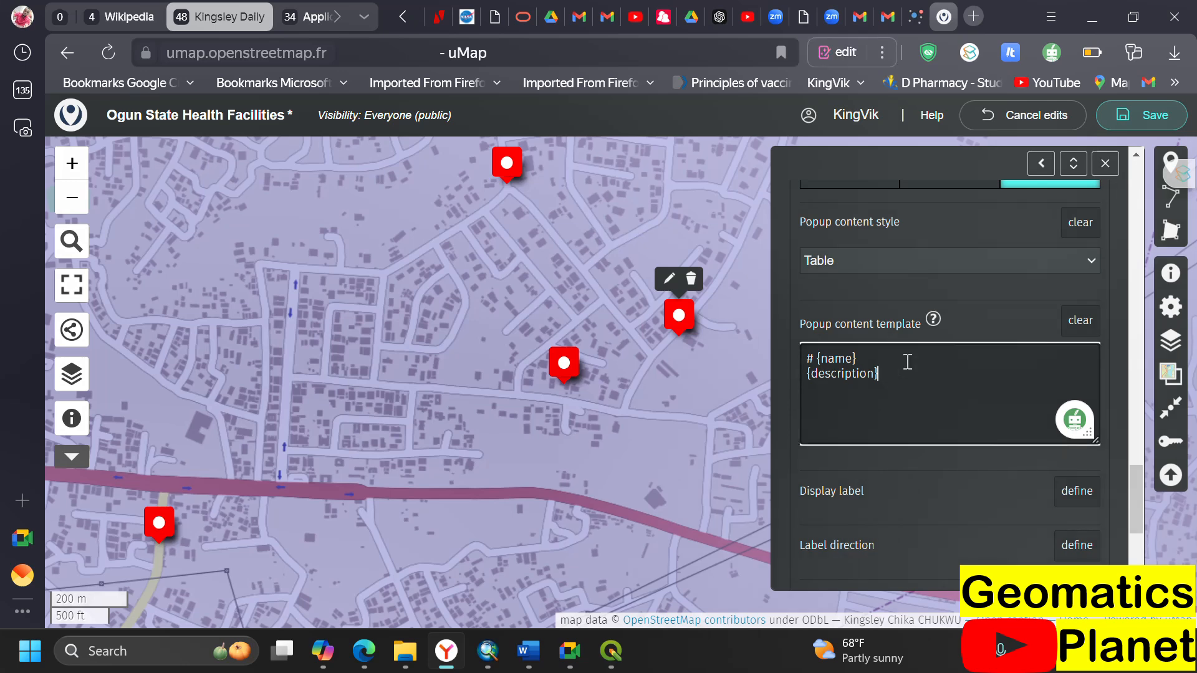
{"action": "left_click", "coordinate": [934, 320]}
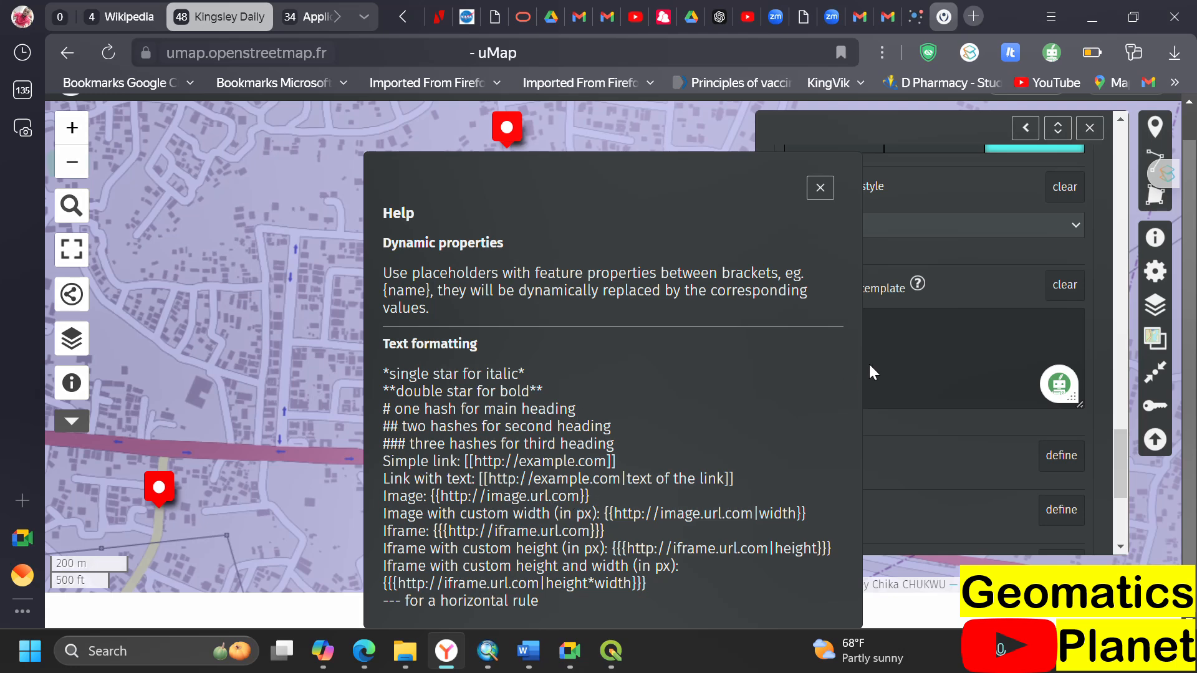
{"action": "left_click", "coordinate": [820, 188]}
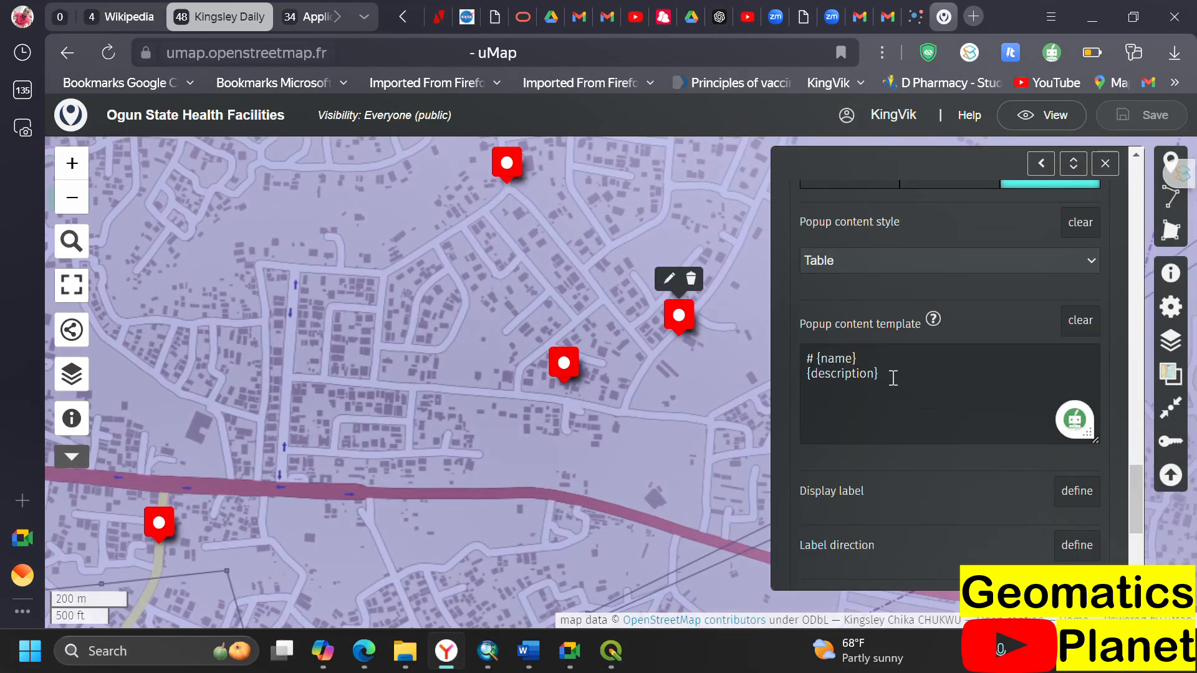
{"action": "left_click", "coordinate": [933, 320]}
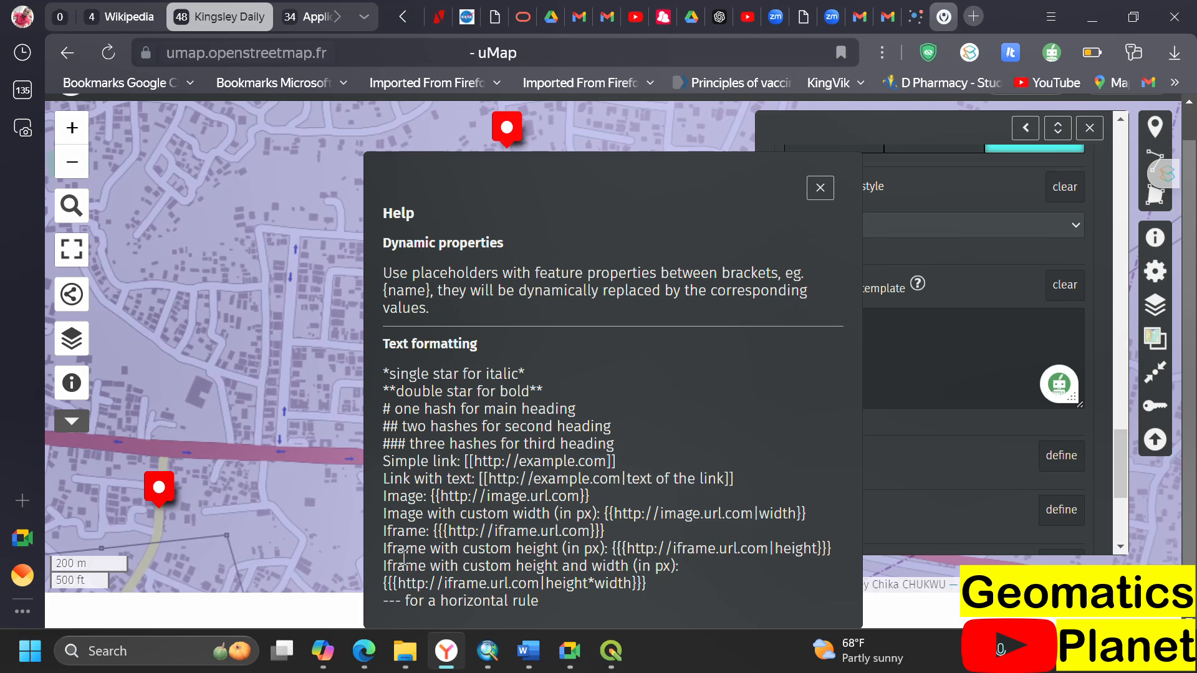
{"action": "left_click_drag", "start_coordinate": [385, 496], "coordinate": [518, 506]}
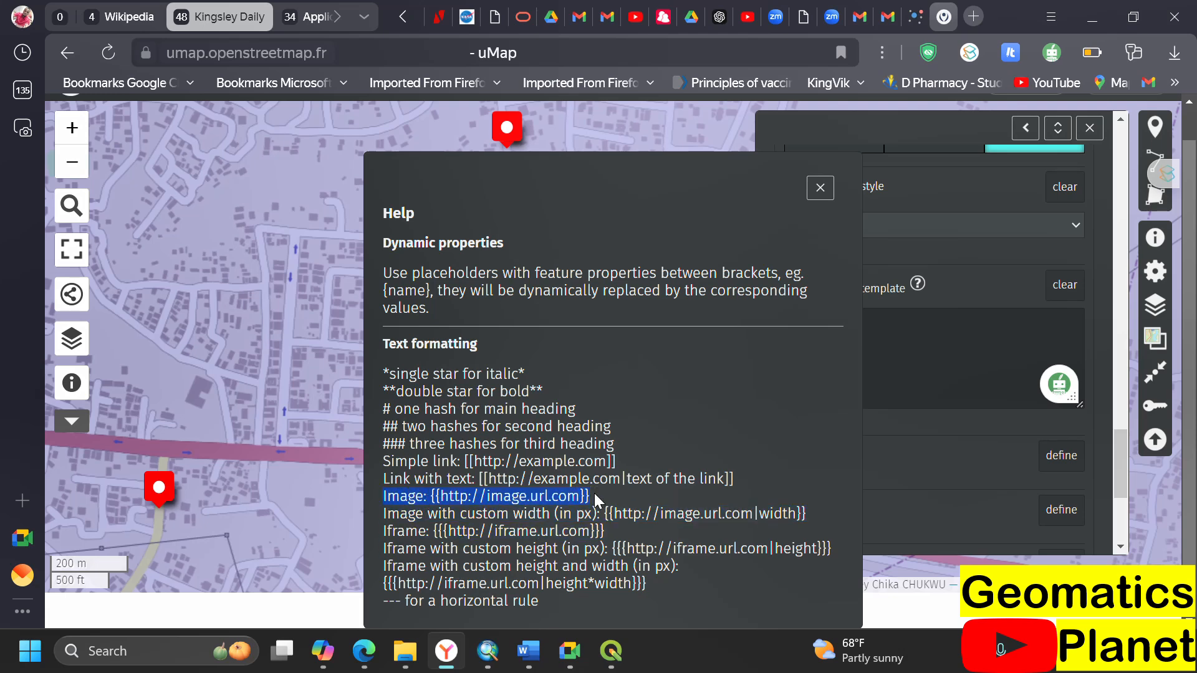
{"action": "left_click_drag", "start_coordinate": [594, 493], "coordinate": [598, 493]}
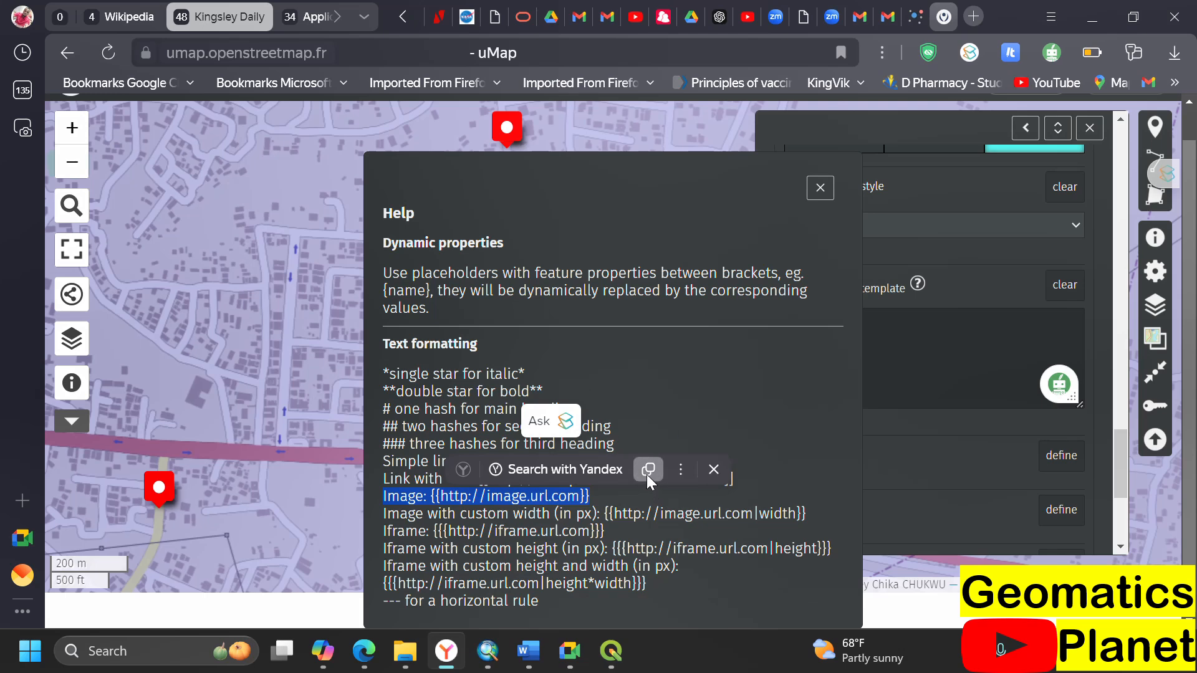
{"action": "left_click", "coordinate": [646, 474]}
{"action": "left_click", "coordinate": [921, 353]}
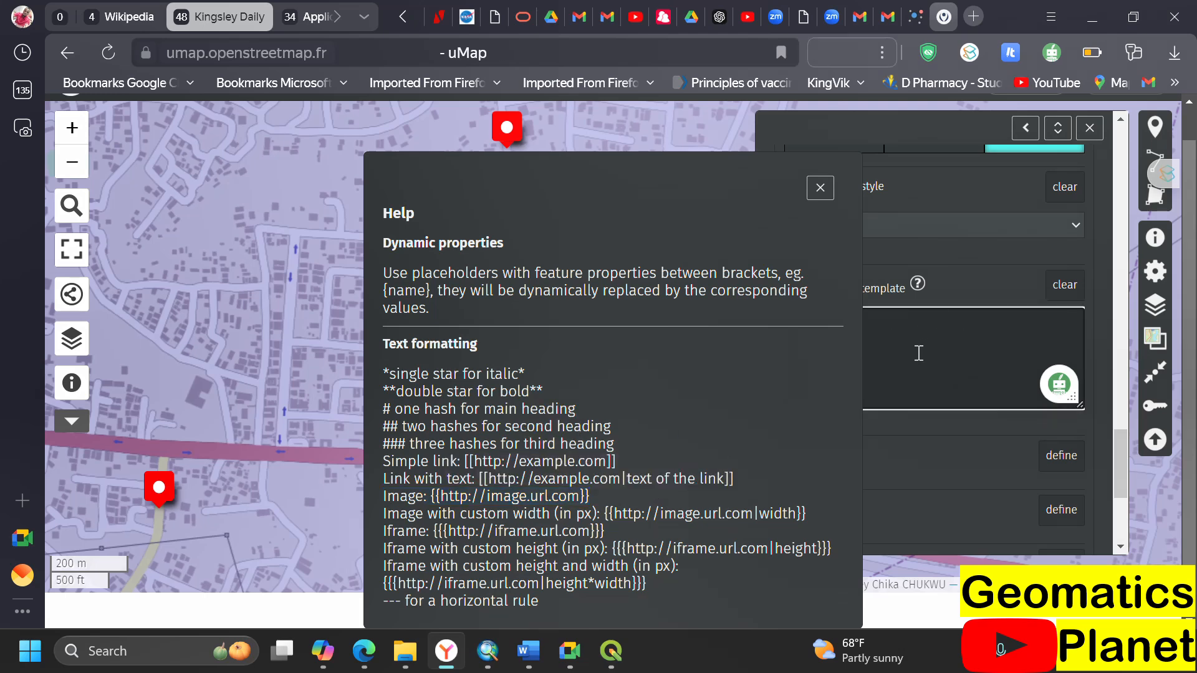
{"action": "left_click", "coordinate": [822, 195]}
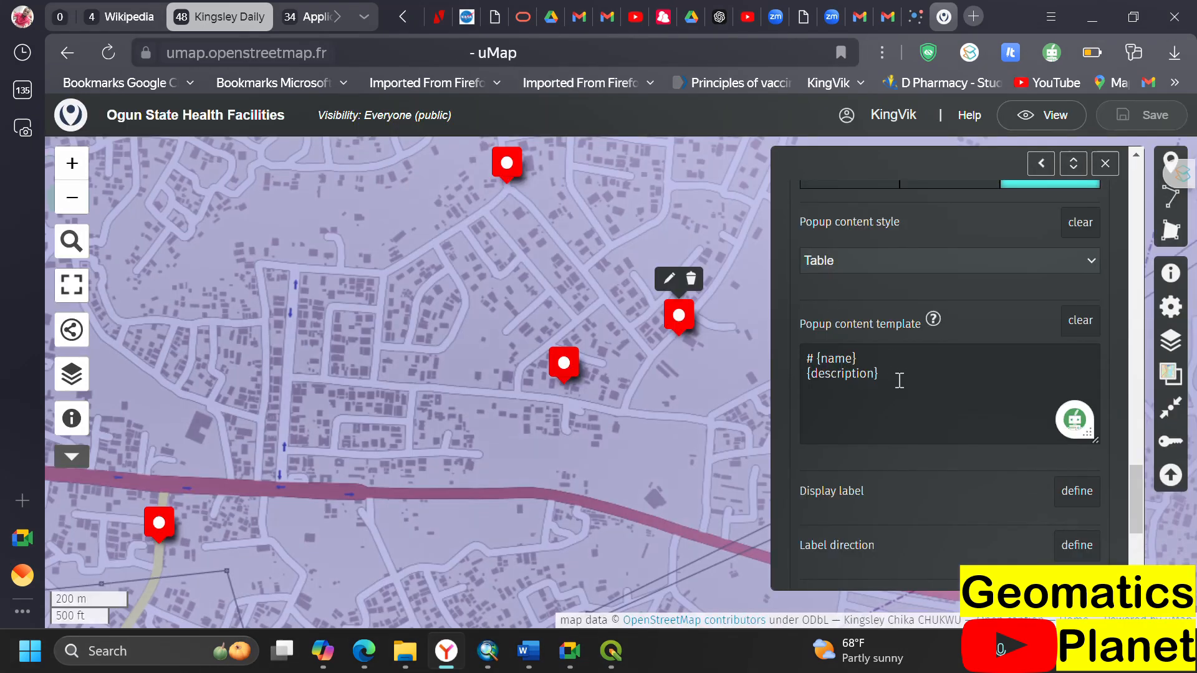
{"action": "left_click", "coordinate": [900, 381]}
- Add an {image} line under {description} in the popup template, then preview a facility popup on the published map
{"action": "key", "text": "ctrl+v"}
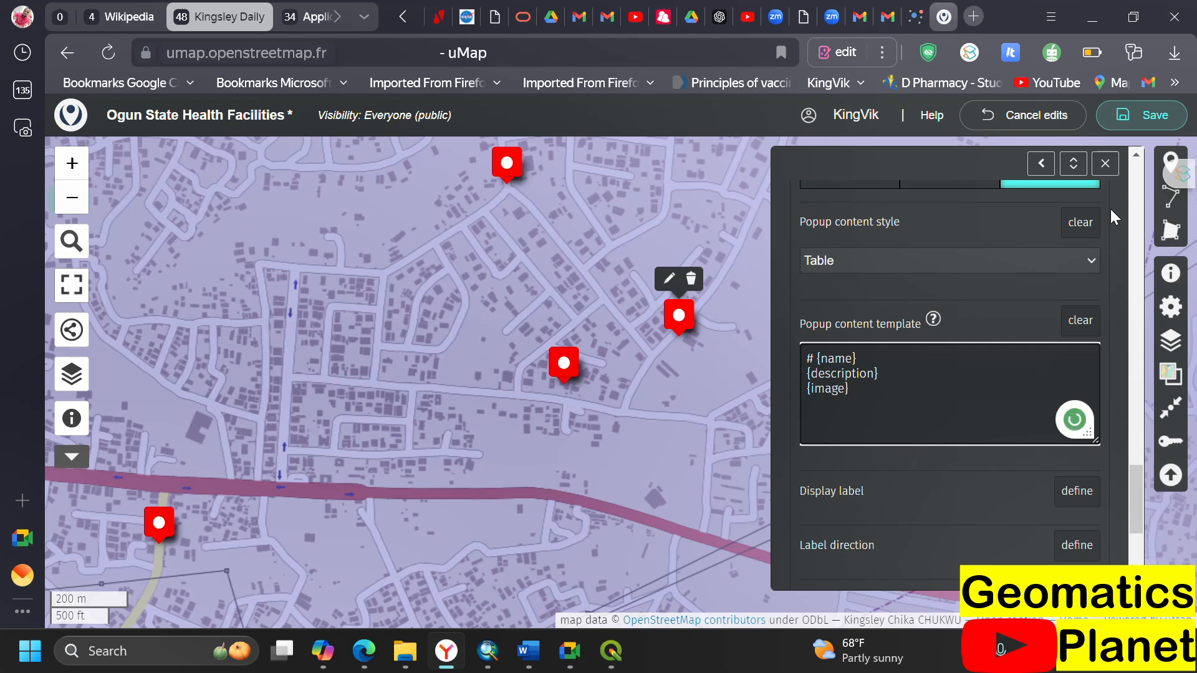
{"action": "left_click", "coordinate": [1136, 128]}
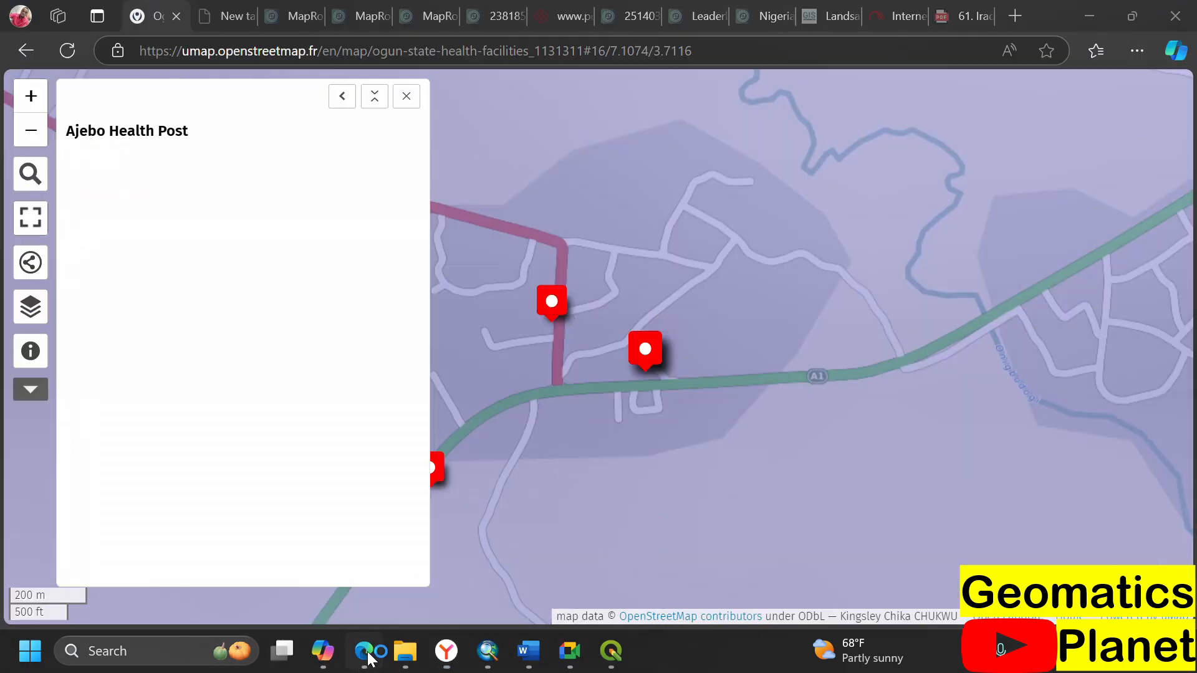
{"action": "left_click", "coordinate": [69, 49]}
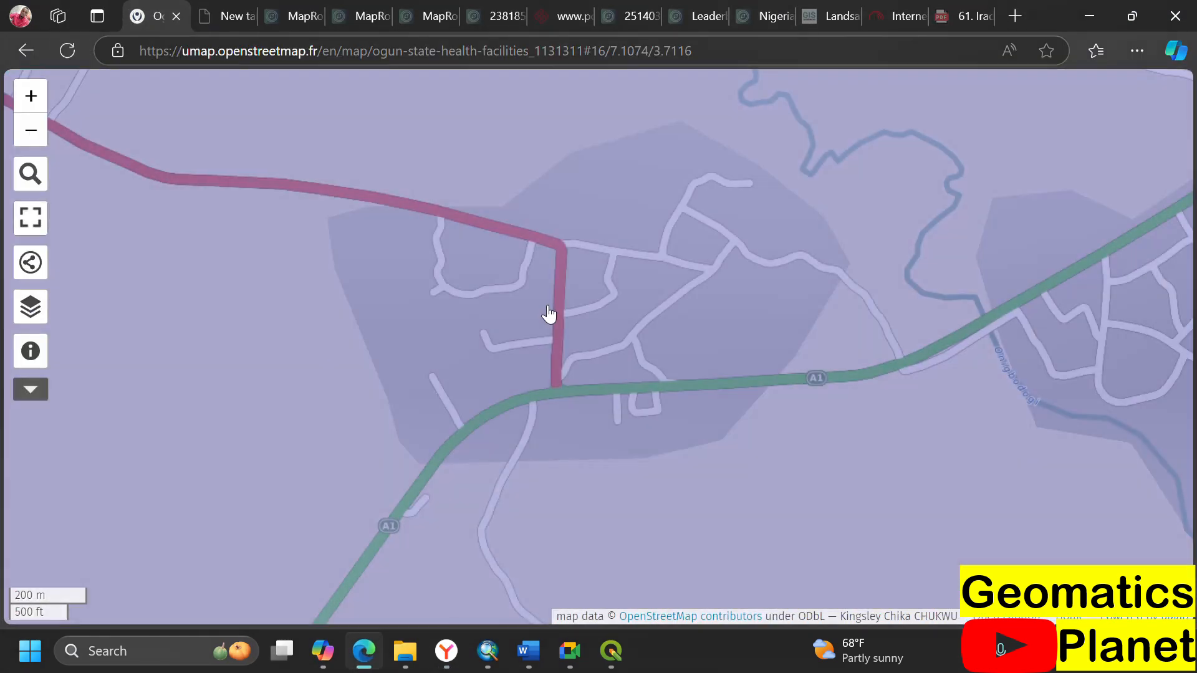
{"action": "left_click", "coordinate": [552, 304]}
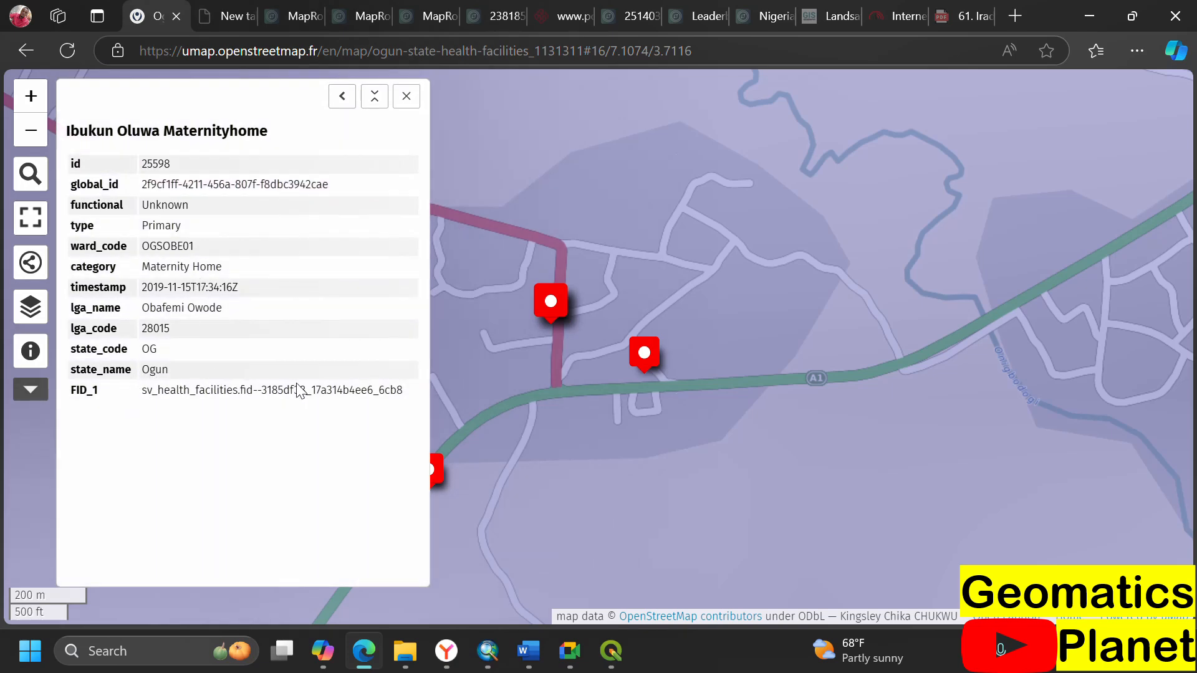
{"action": "left_click", "coordinate": [447, 651]}
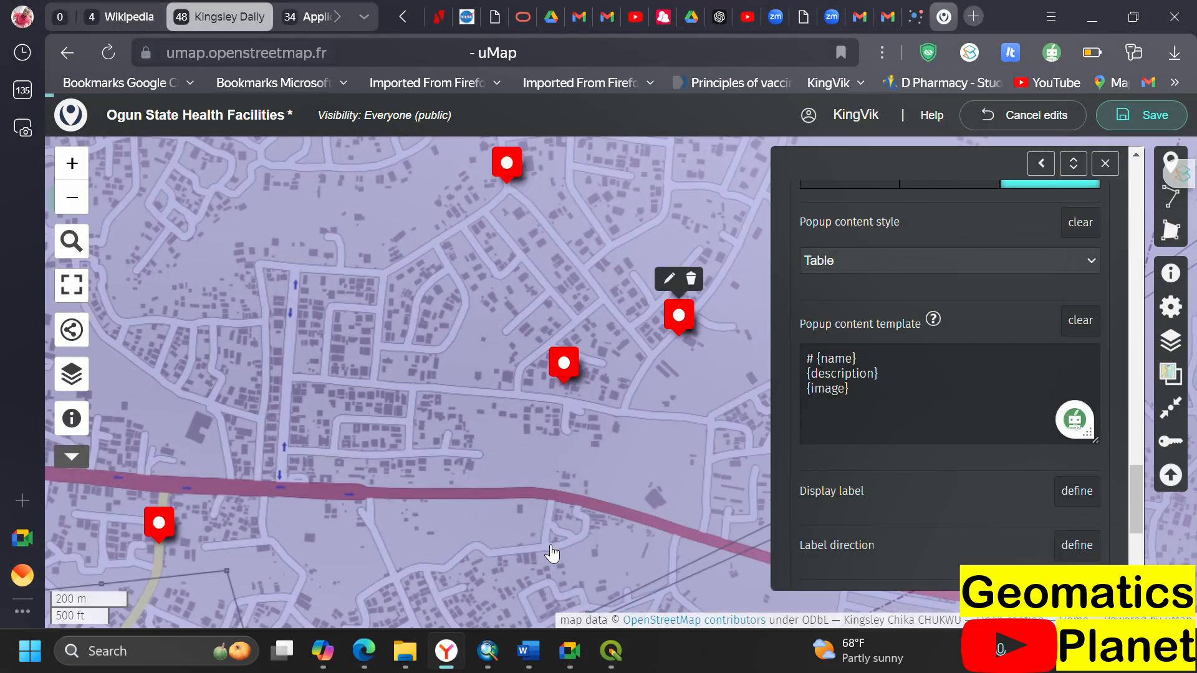
- Define the Display label option, trying always and never before choosing hover-only labels
{"action": "scroll", "coordinate": [881, 451], "scroll_direction": "down", "scroll_amount": 3}
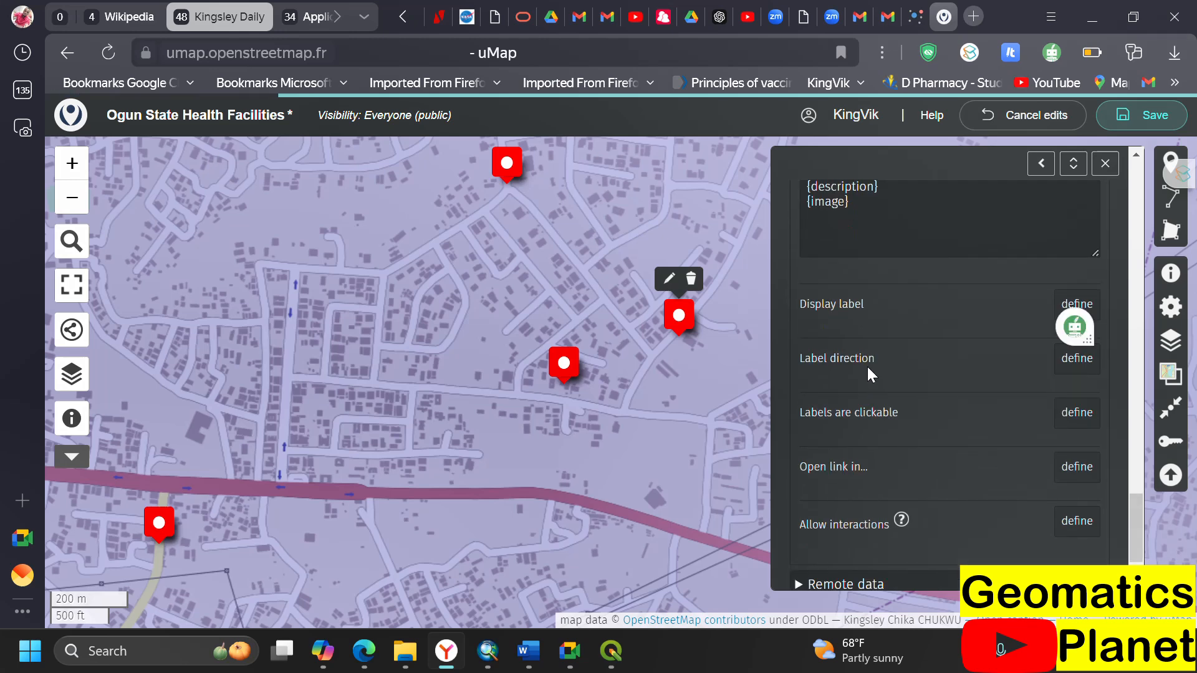
{"action": "left_click", "coordinate": [1065, 307]}
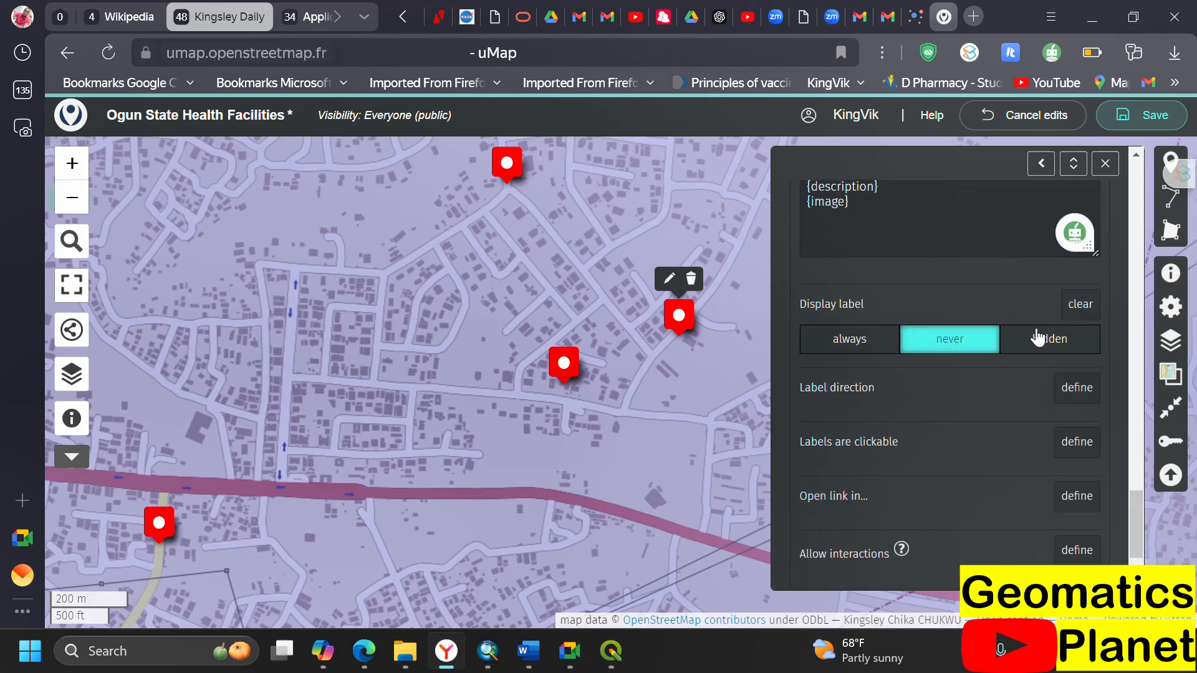
{"action": "left_click", "coordinate": [856, 345]}
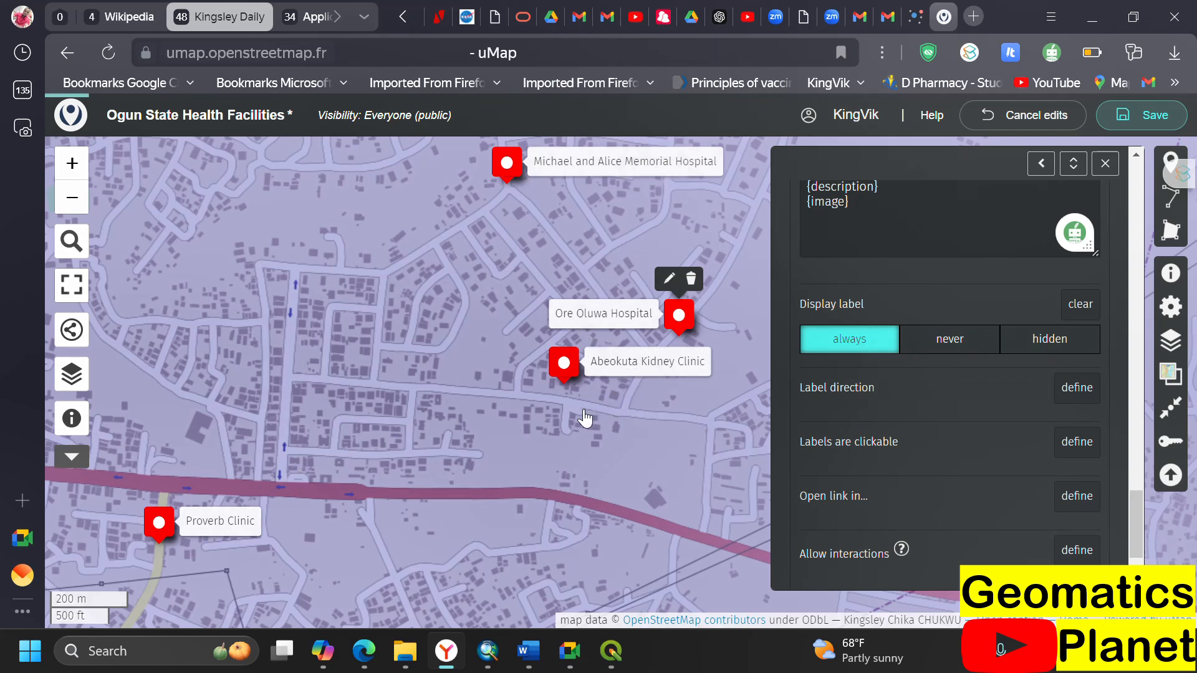
{"action": "scroll", "coordinate": [585, 382], "scroll_direction": "down", "scroll_amount": 1}
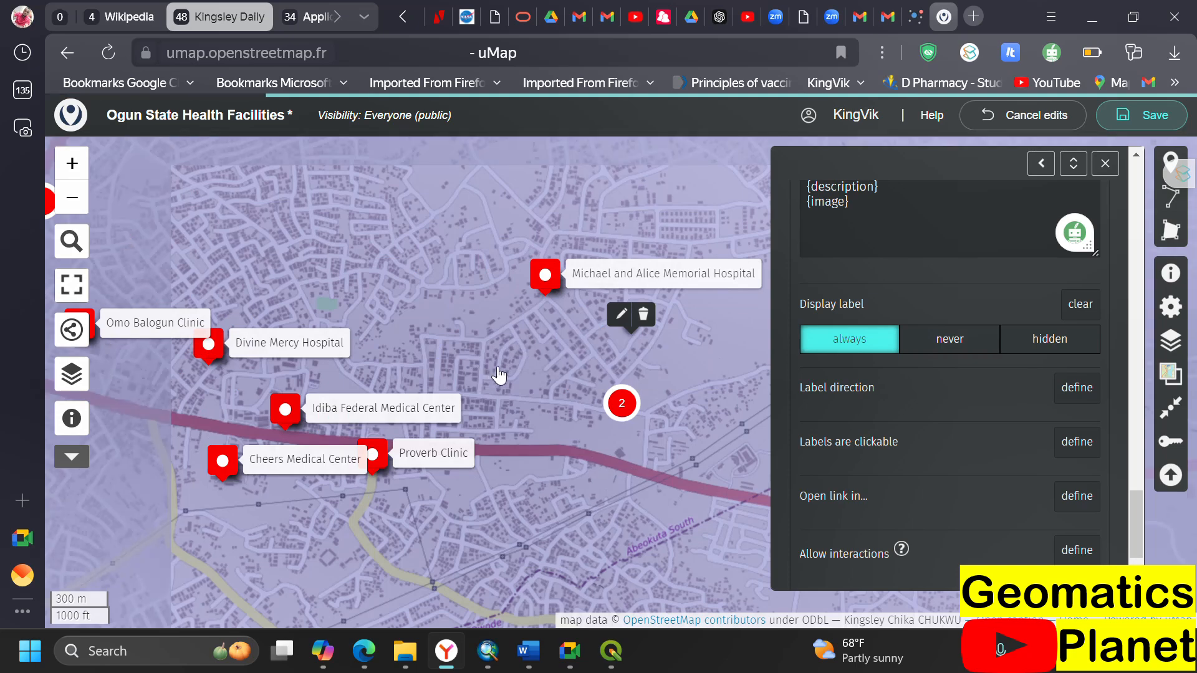
{"action": "scroll", "coordinate": [521, 359], "scroll_direction": "down", "scroll_amount": 2}
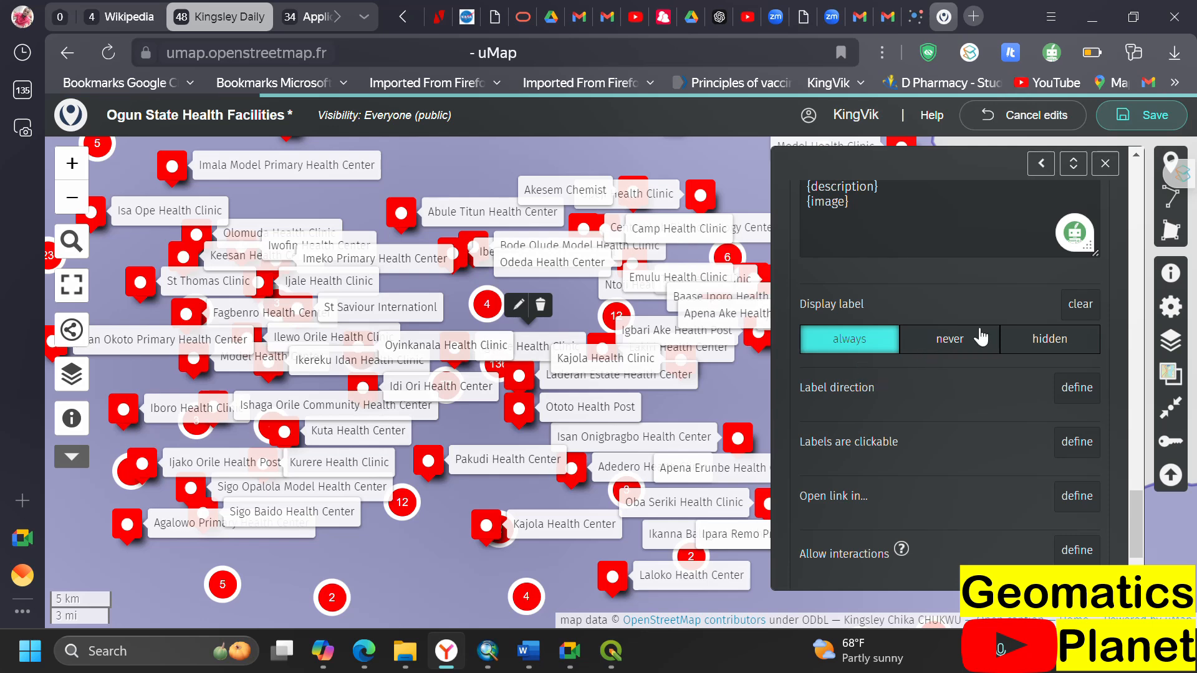
{"action": "left_click", "coordinate": [975, 350]}
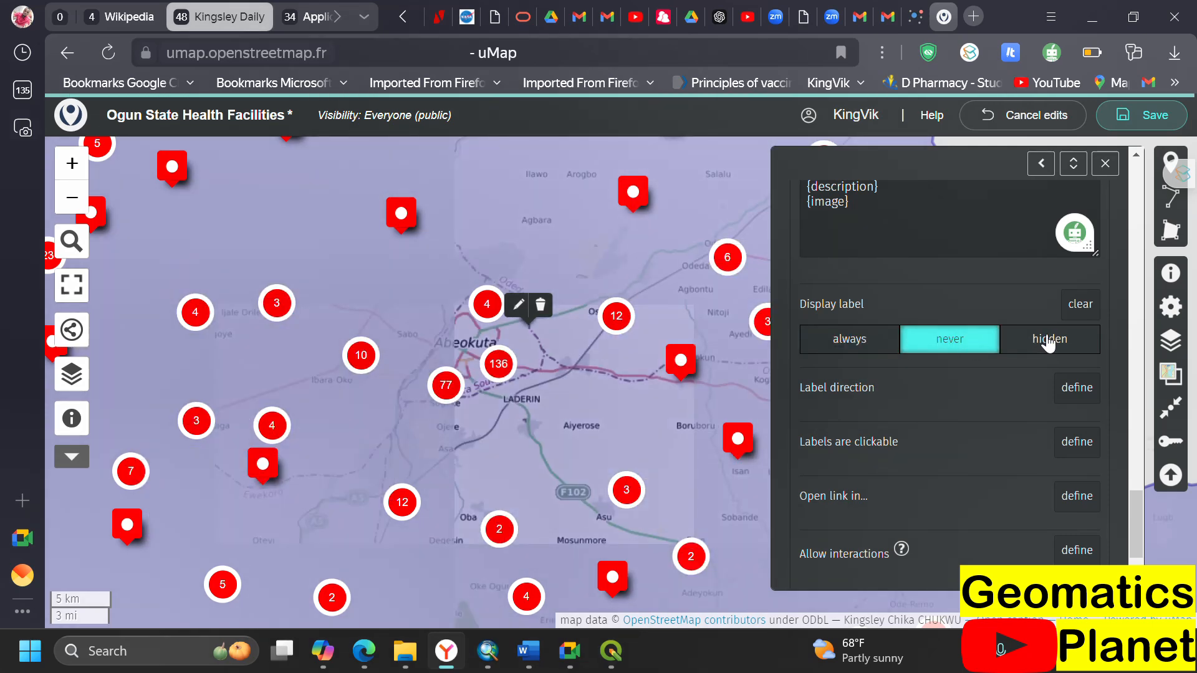
{"action": "left_click", "coordinate": [1046, 347]}
{"action": "mouse_move", "coordinate": [684, 361]}
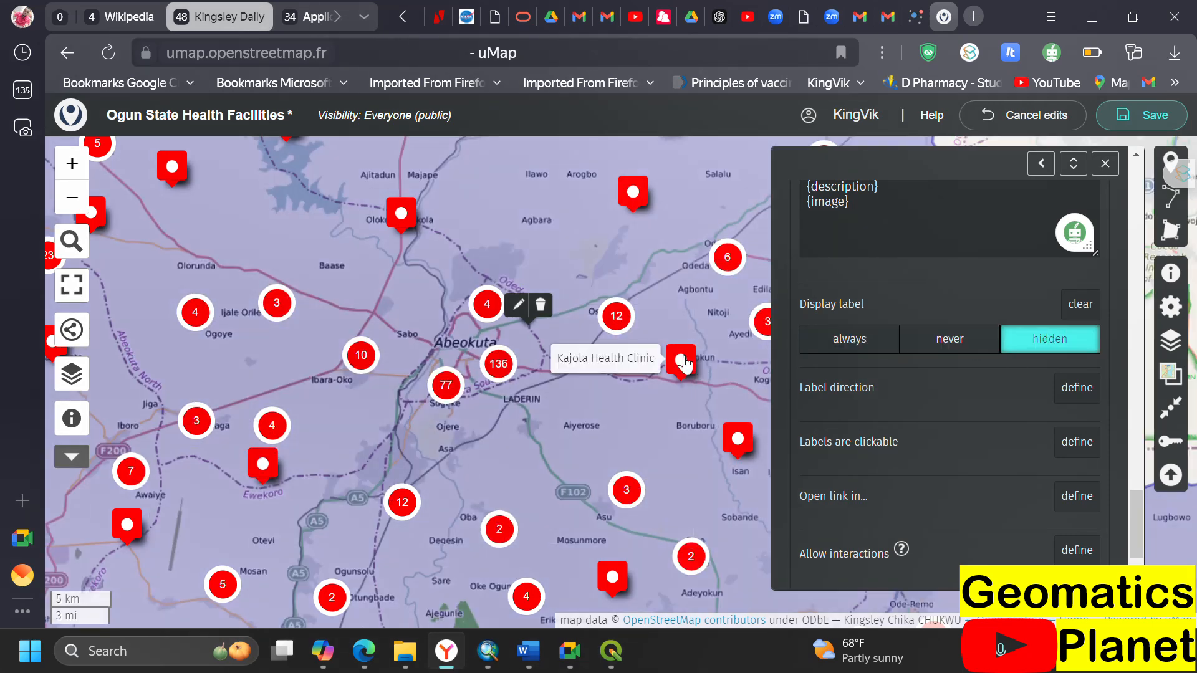
- Reapply the hover-only label setting, save the map, and check a facility on the published map
{"action": "key", "text": "ctrl+s"}
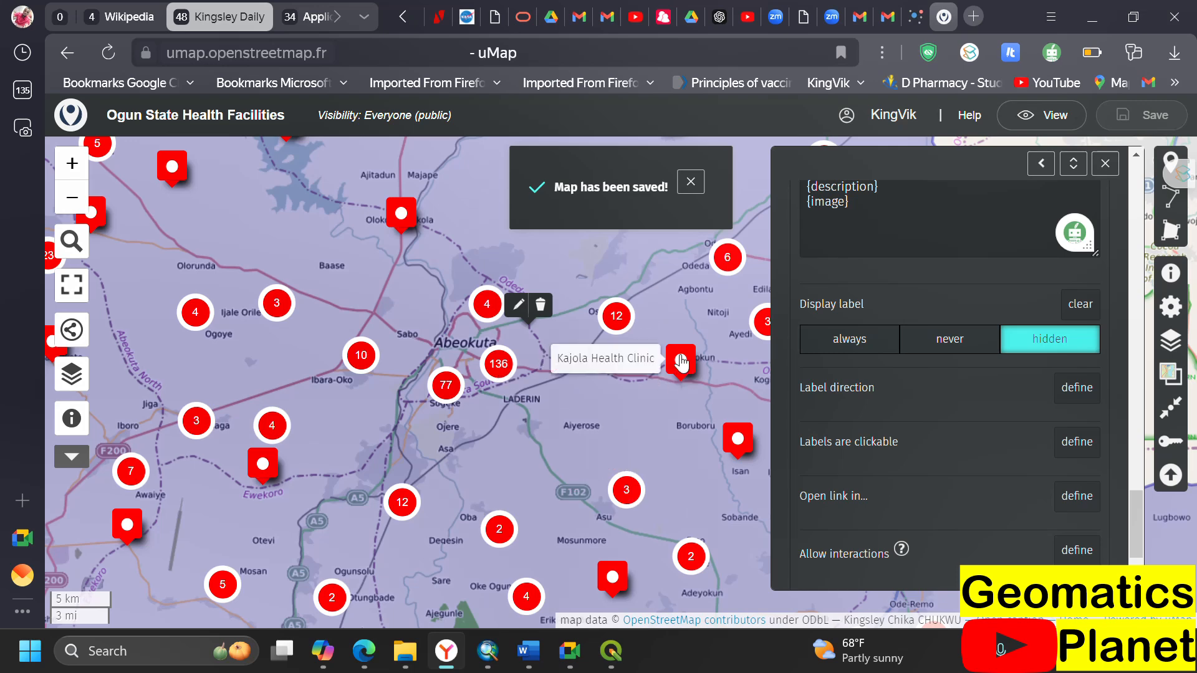
{"action": "left_click", "coordinate": [943, 342]}
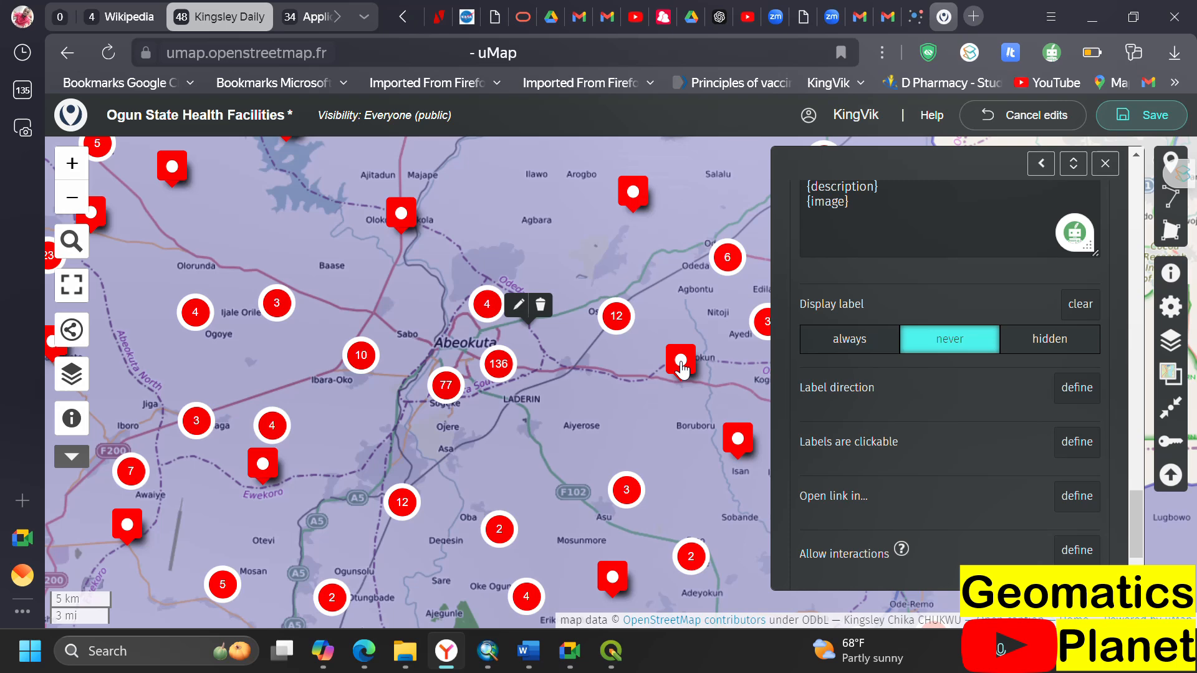
{"action": "left_click", "coordinate": [1066, 344]}
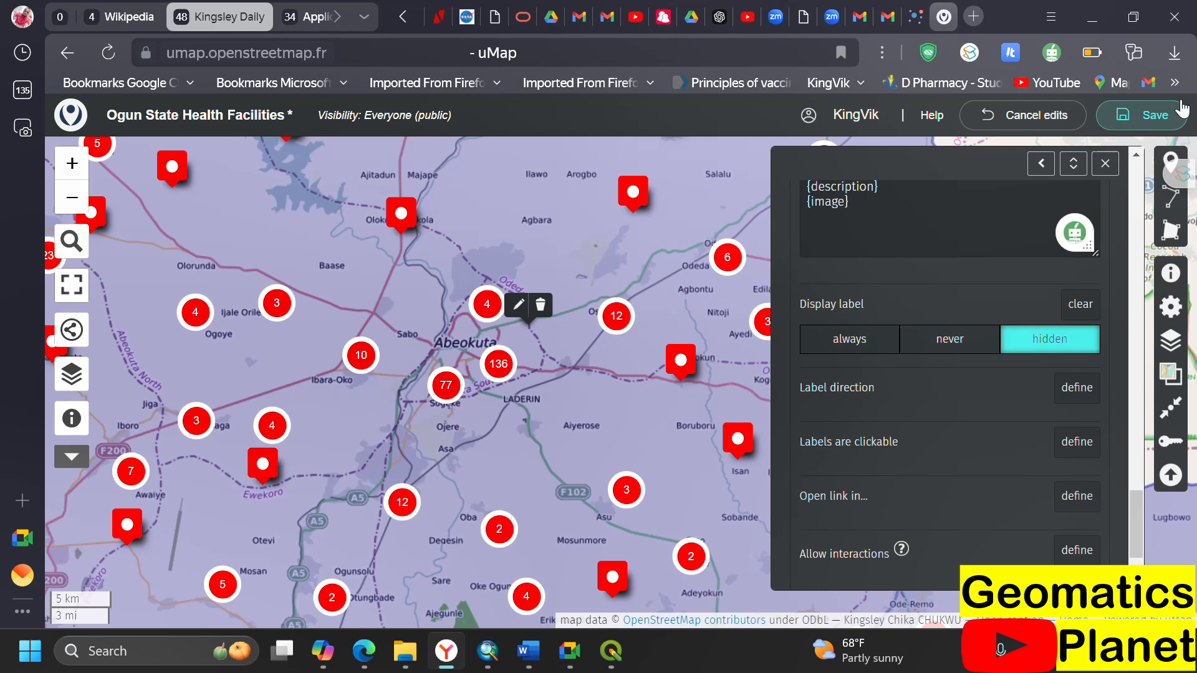
{"action": "left_click", "coordinate": [1158, 116]}
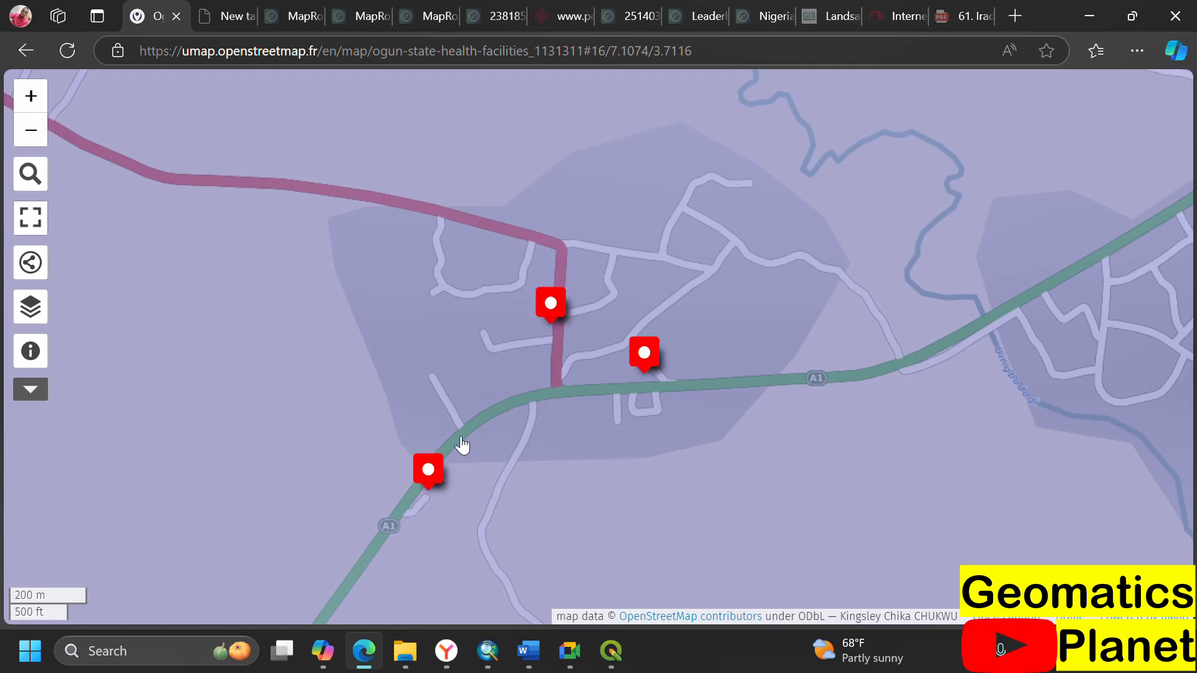
{"action": "left_click", "coordinate": [552, 306]}
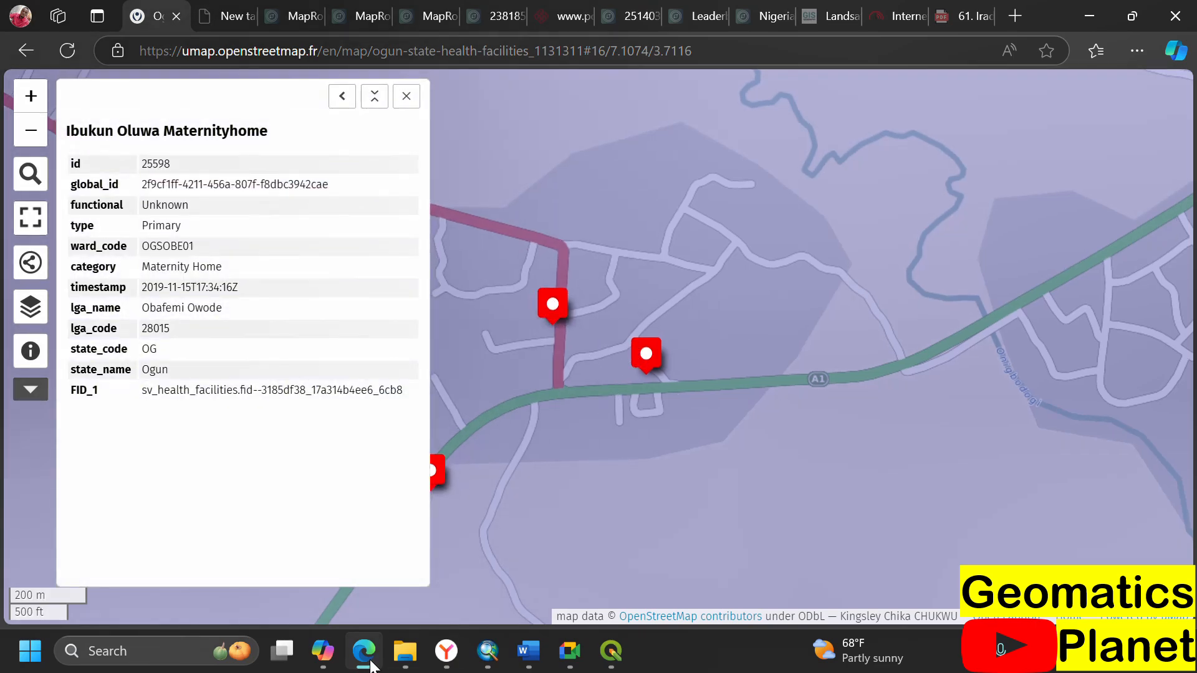
{"action": "left_click", "coordinate": [448, 652]}
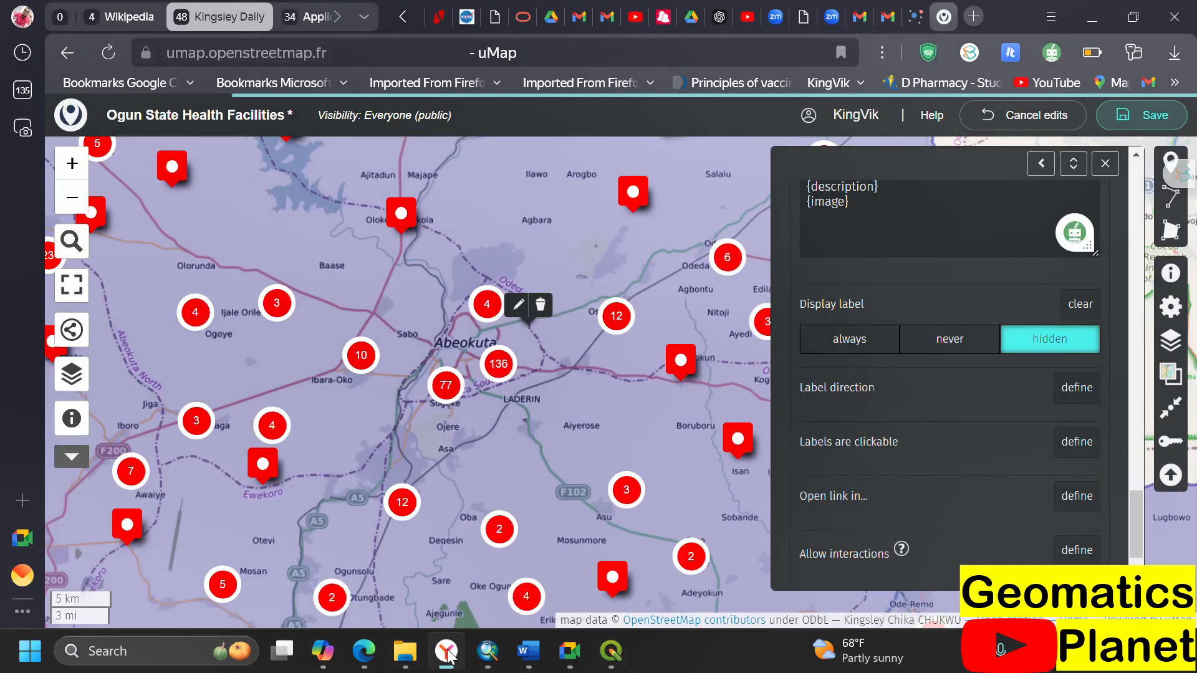
{"action": "mouse_move", "coordinate": [684, 370]}
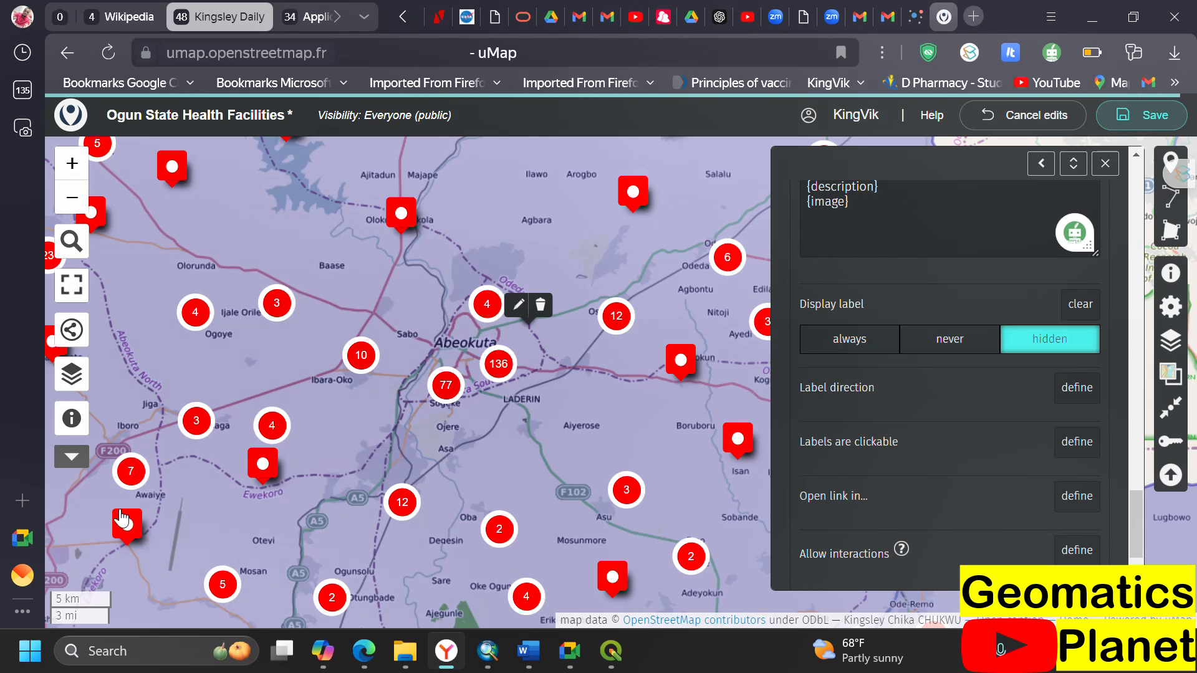
- Keep the label direction Automatic and set marker labels to not clickable
{"action": "left_click", "coordinate": [967, 349]}
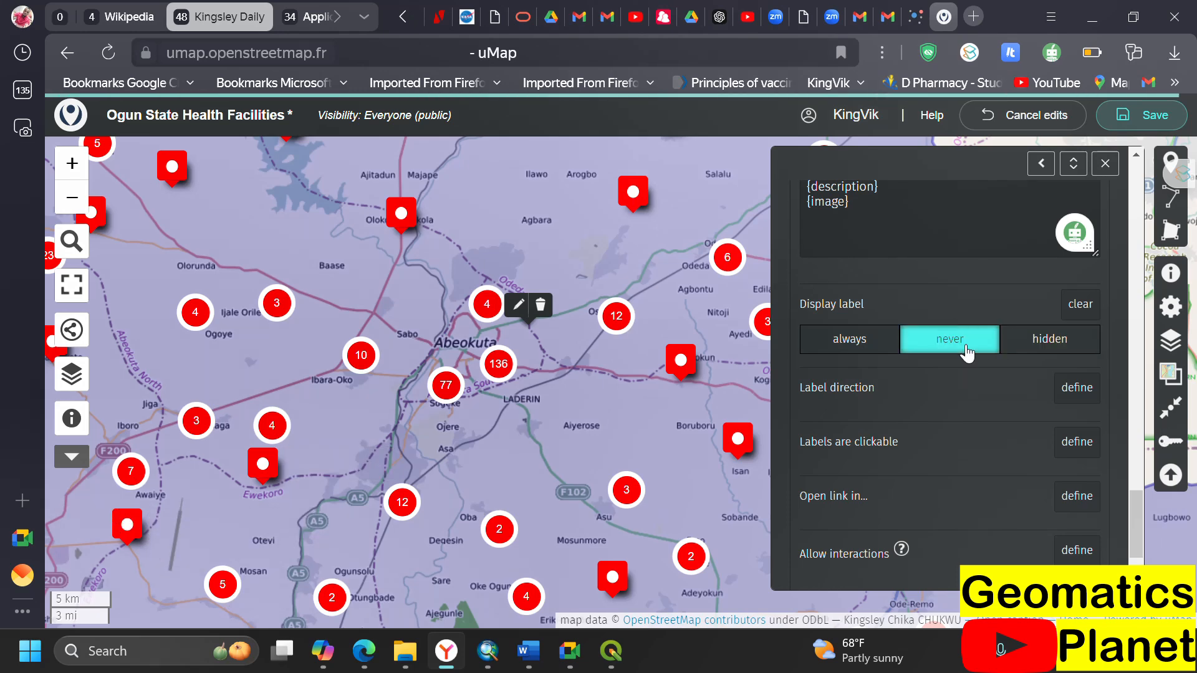
{"action": "left_click", "coordinate": [1077, 388]}
{"action": "left_click", "coordinate": [954, 428]}
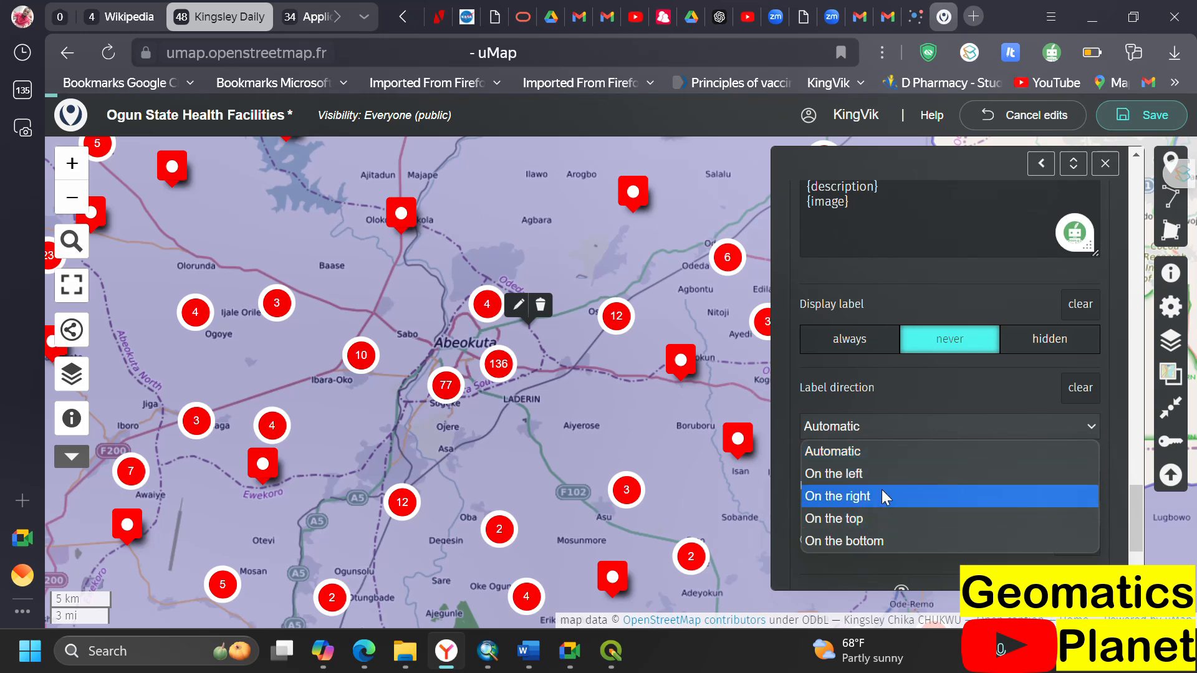
{"action": "left_click", "coordinate": [858, 269]}
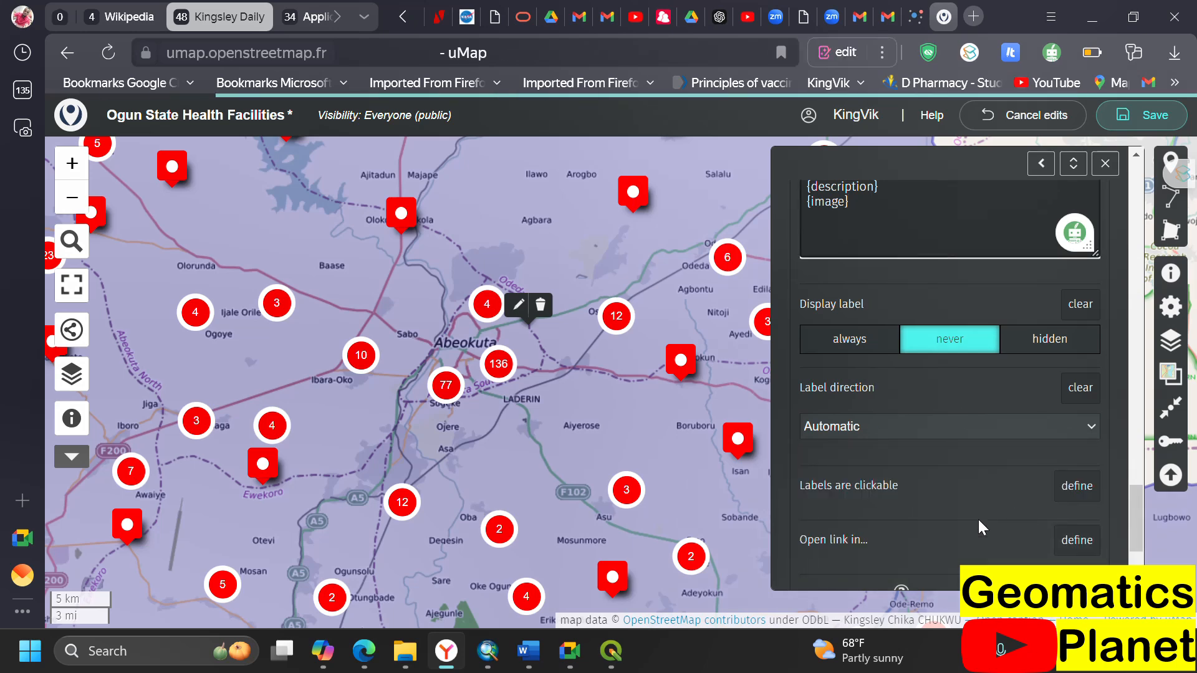
{"action": "scroll", "coordinate": [979, 518], "scroll_direction": "down", "scroll_amount": 2}
{"action": "left_click", "coordinate": [1067, 342]}
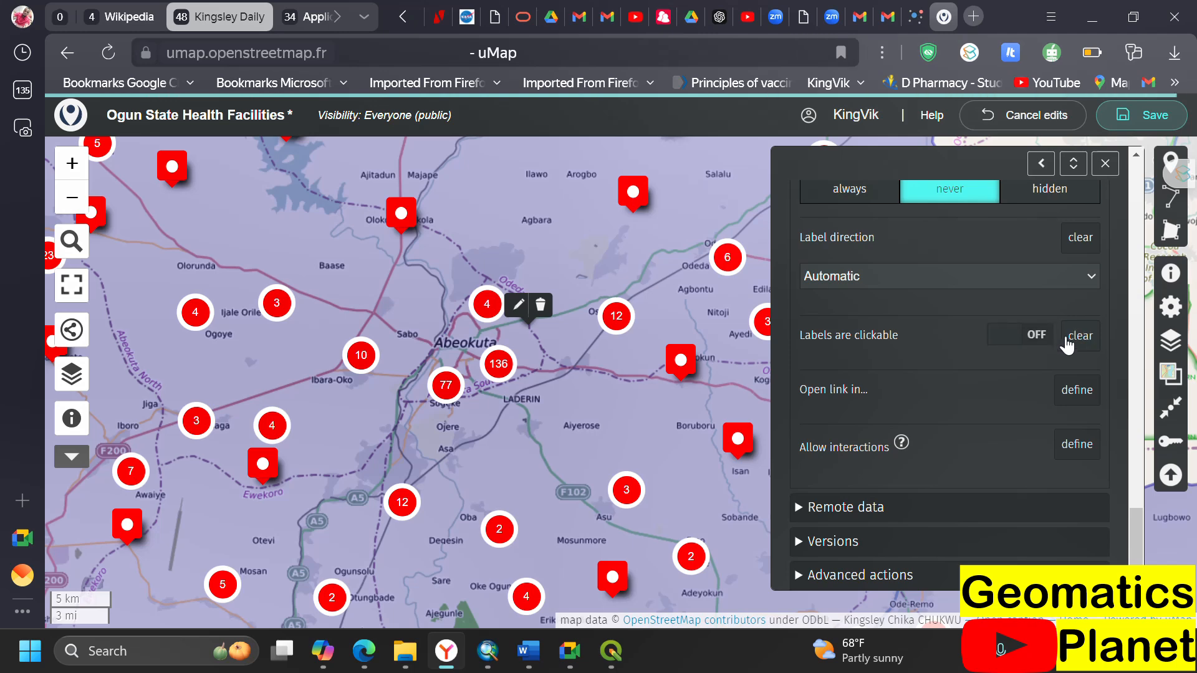
{"action": "left_click", "coordinate": [1005, 335]}
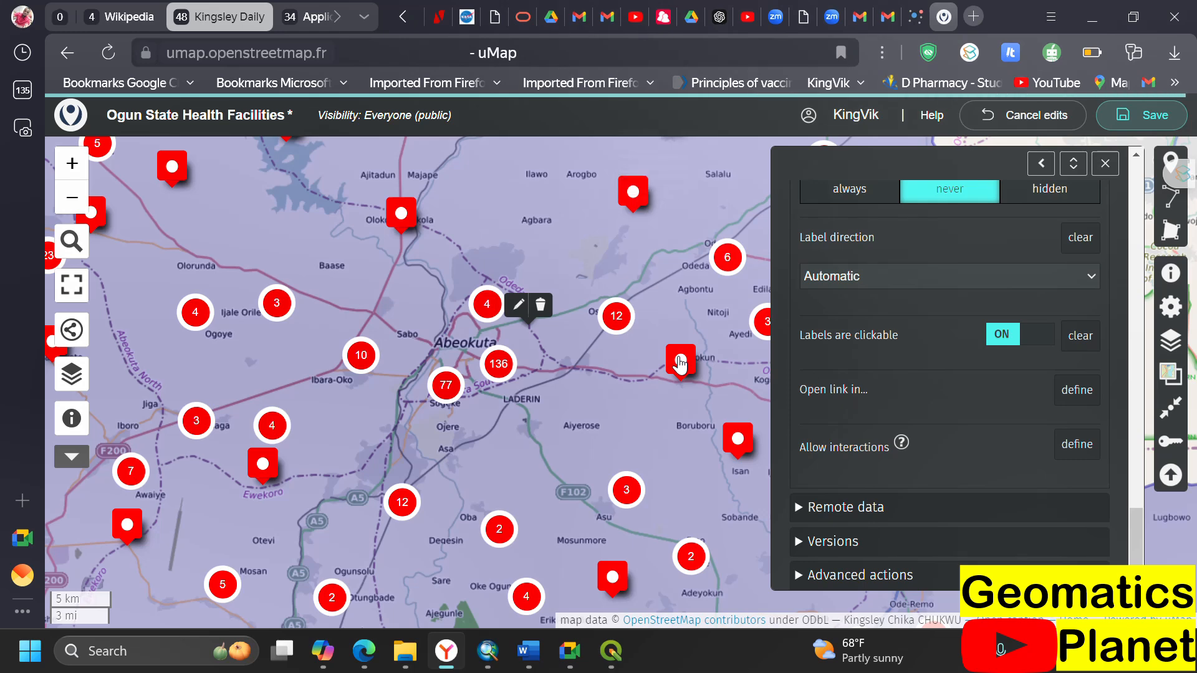
{"action": "left_click", "coordinate": [365, 648]}
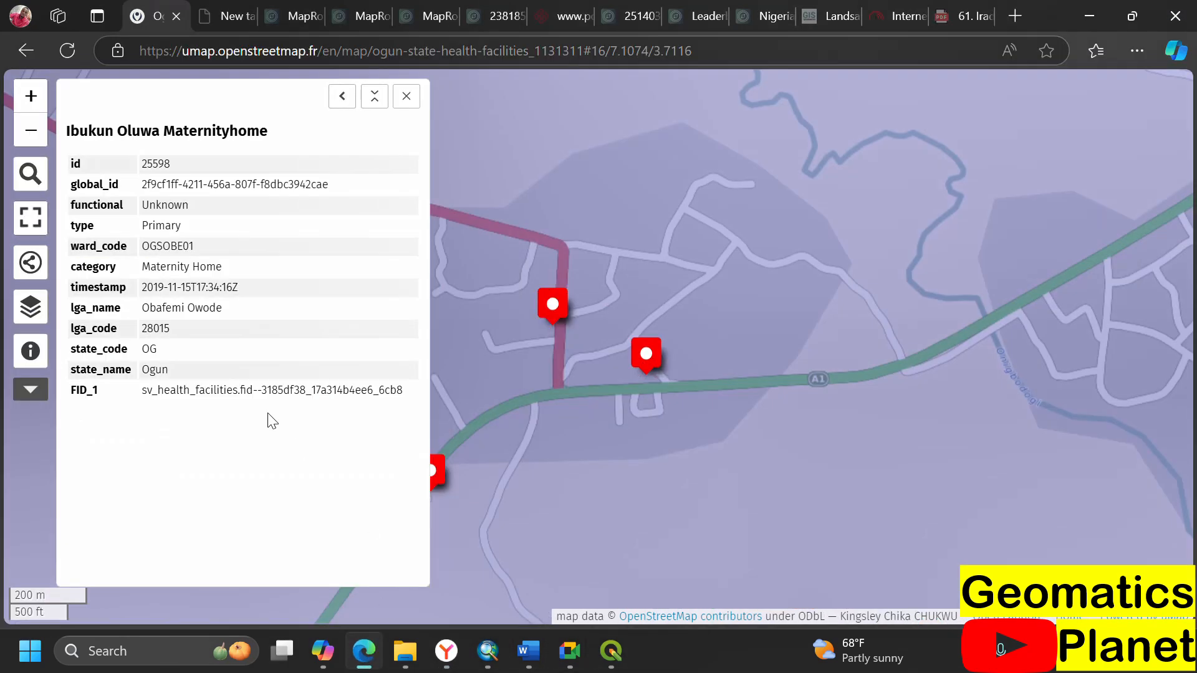
{"action": "left_click", "coordinate": [445, 651]}
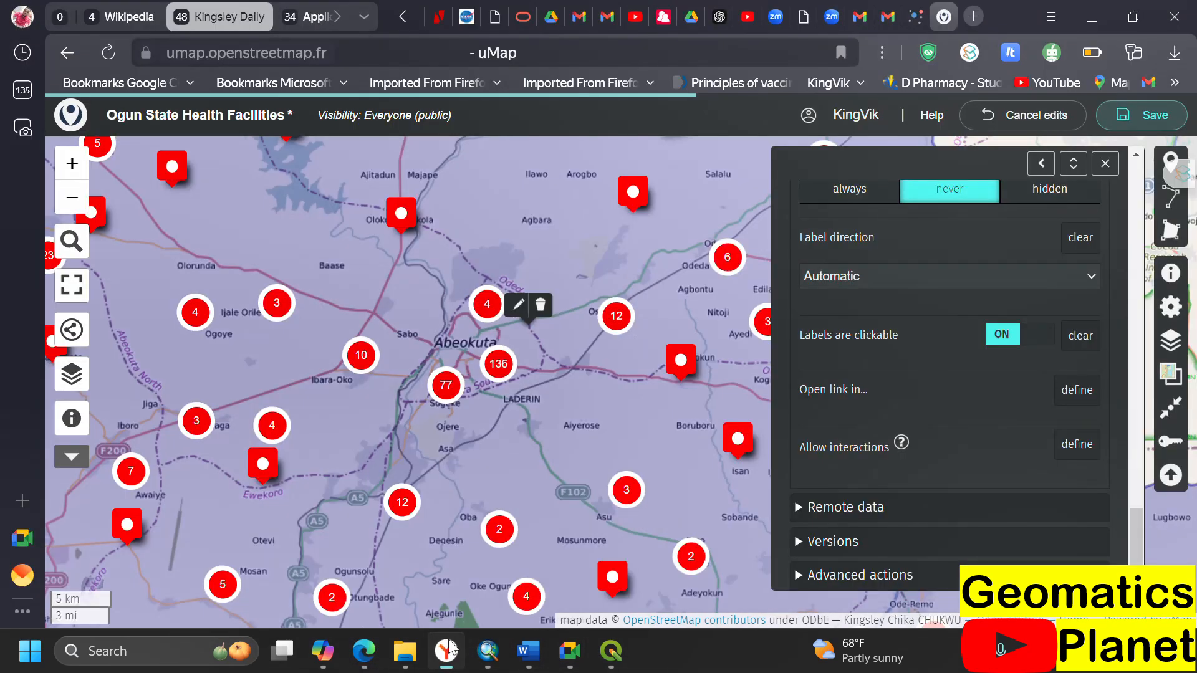
{"action": "left_click", "coordinate": [994, 340]}
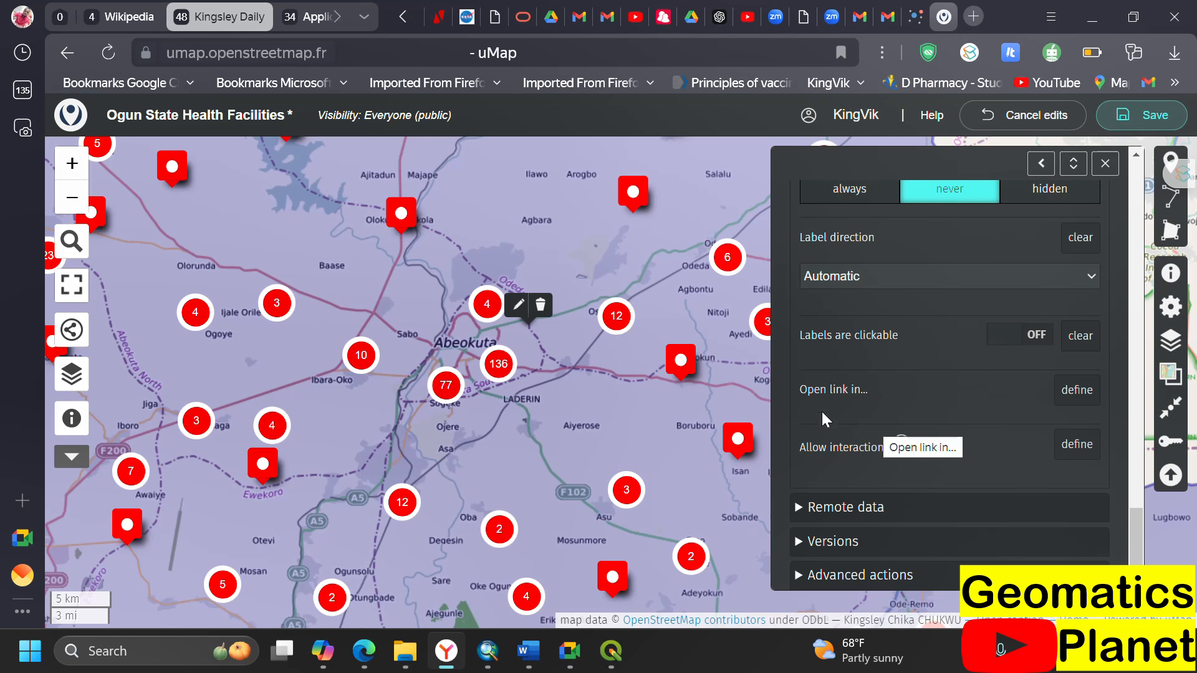
- Make links open in a new window and reset Allow interactions to default after testing it
{"action": "left_click", "coordinate": [1078, 391]}
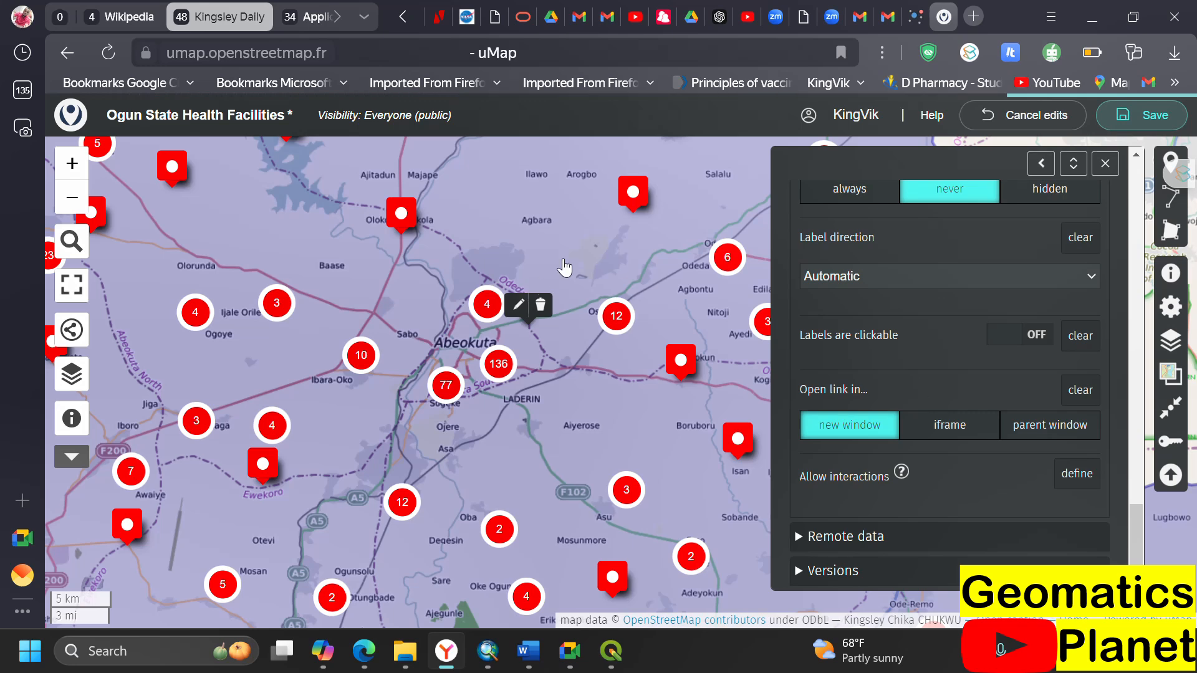
{"action": "mouse_move", "coordinate": [634, 196]}
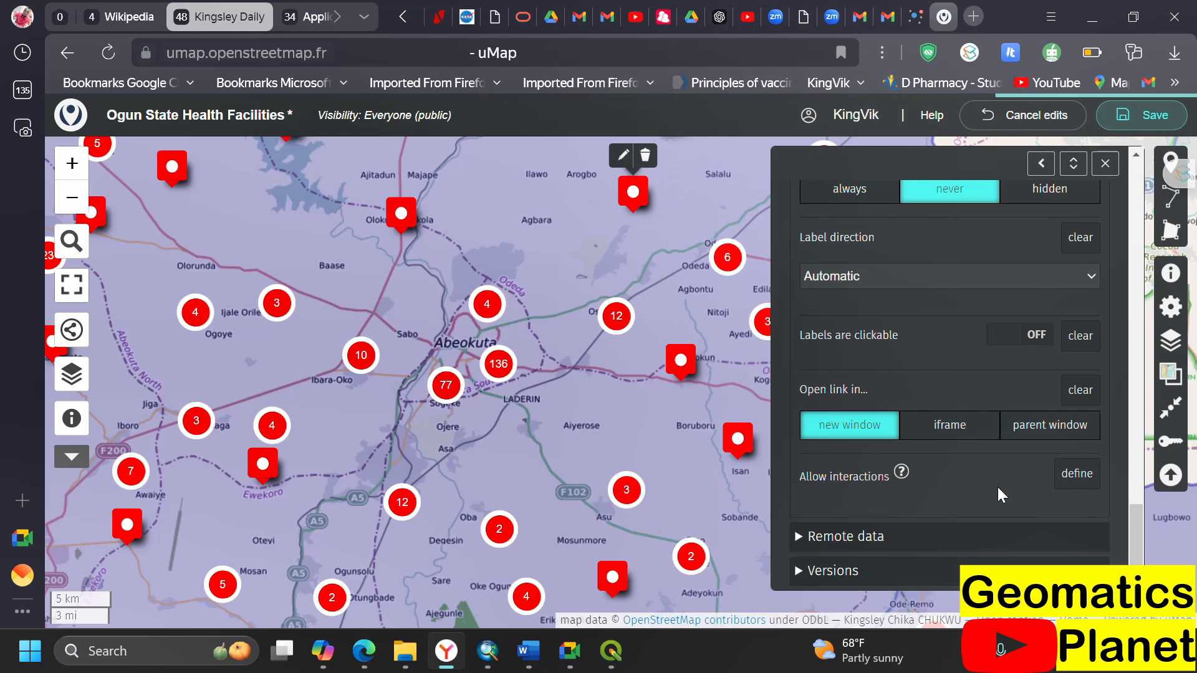
{"action": "left_click", "coordinate": [1063, 478]}
{"action": "scroll", "coordinate": [948, 356], "scroll_direction": "down", "scroll_amount": 1}
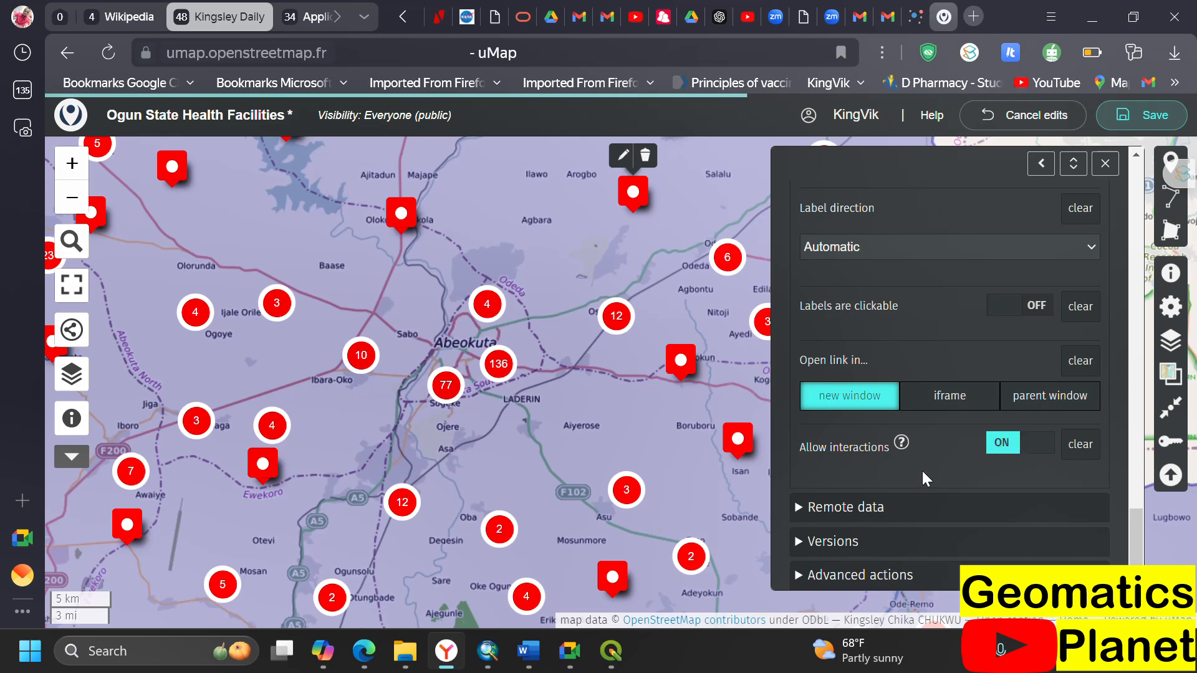
{"action": "left_click", "coordinate": [902, 443]}
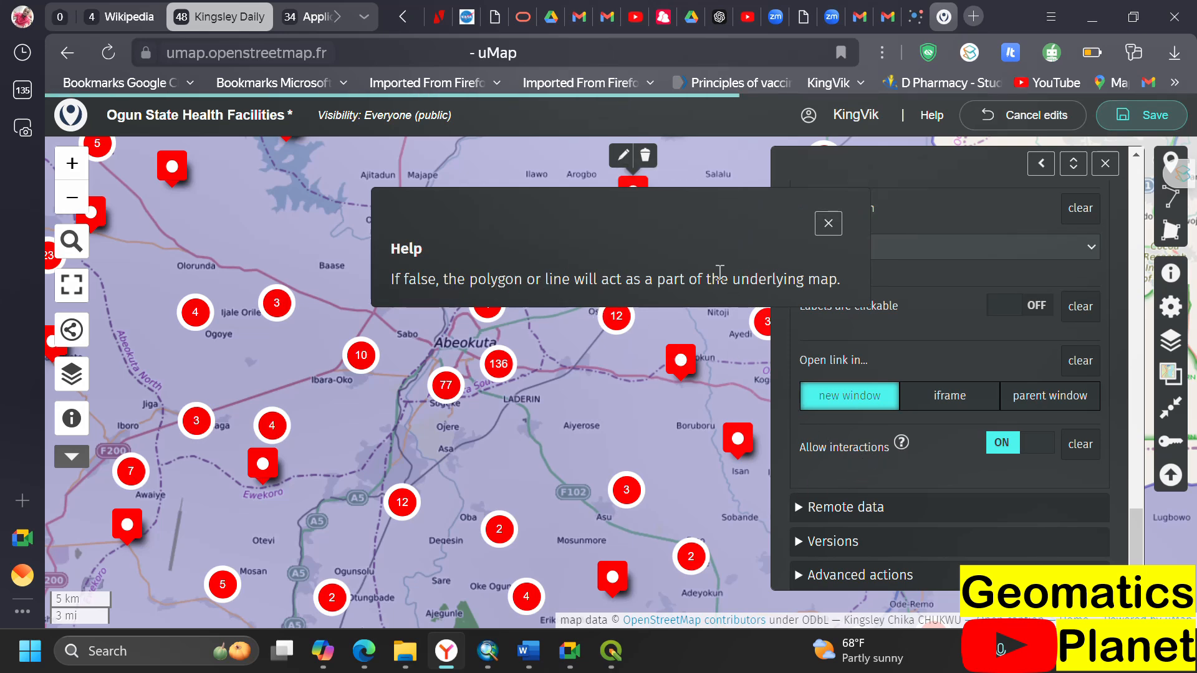
{"action": "left_click", "coordinate": [834, 233]}
{"action": "left_click", "coordinate": [1036, 445]}
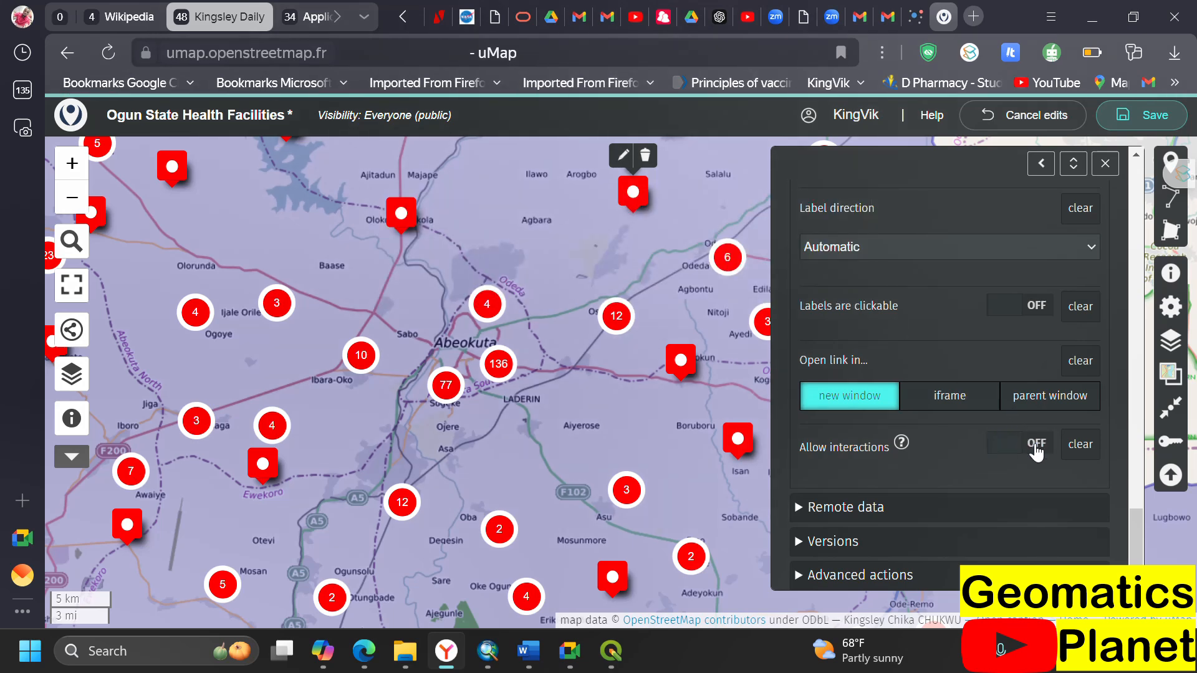
{"action": "left_click", "coordinate": [1035, 445]}
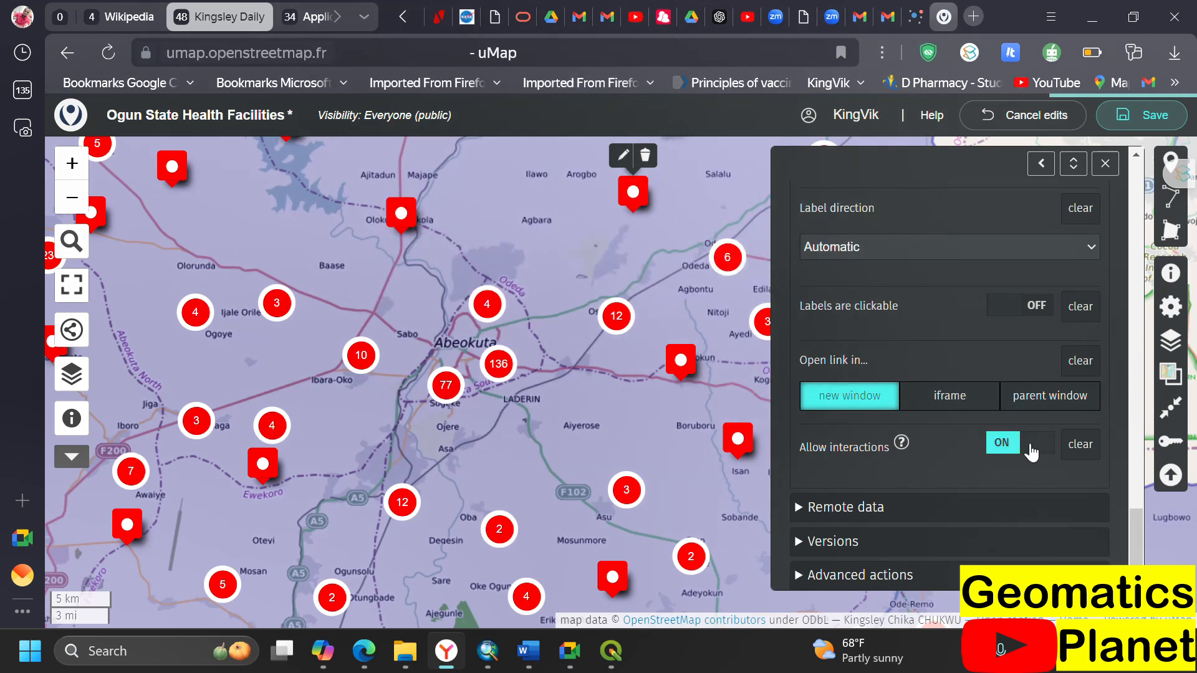
{"action": "left_click", "coordinate": [1074, 446]}
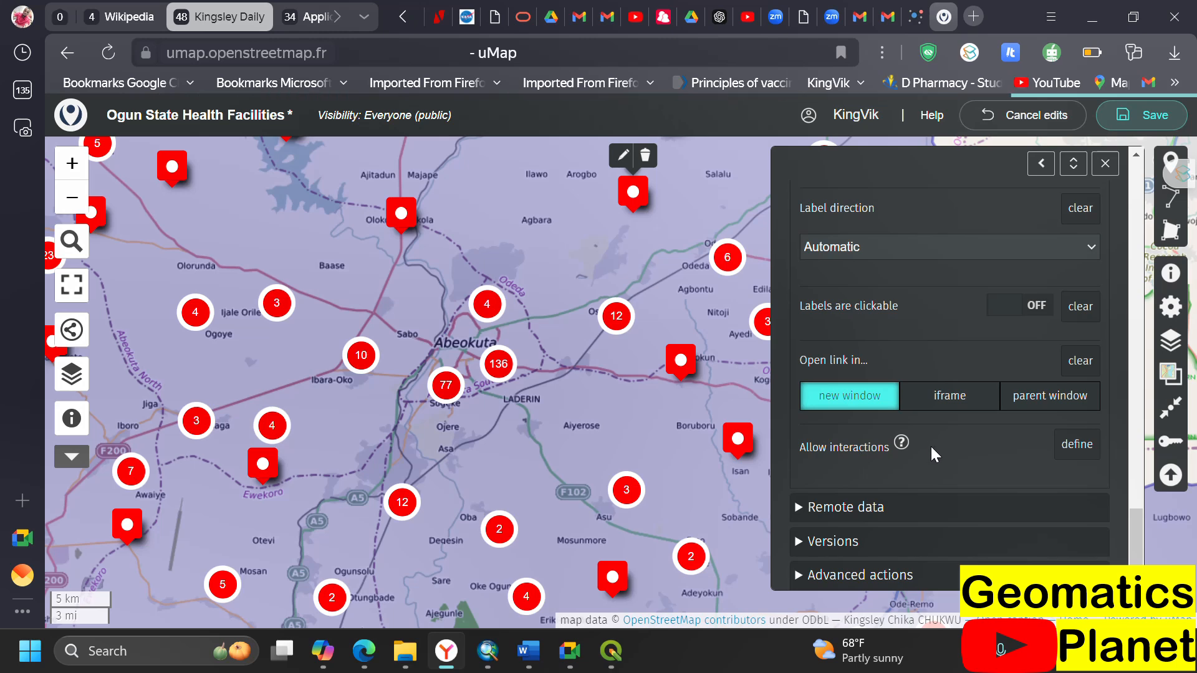
- Expand the Remote data settings and save the map
{"action": "left_click", "coordinate": [801, 508]}
{"action": "key", "text": "ctrl+s"}
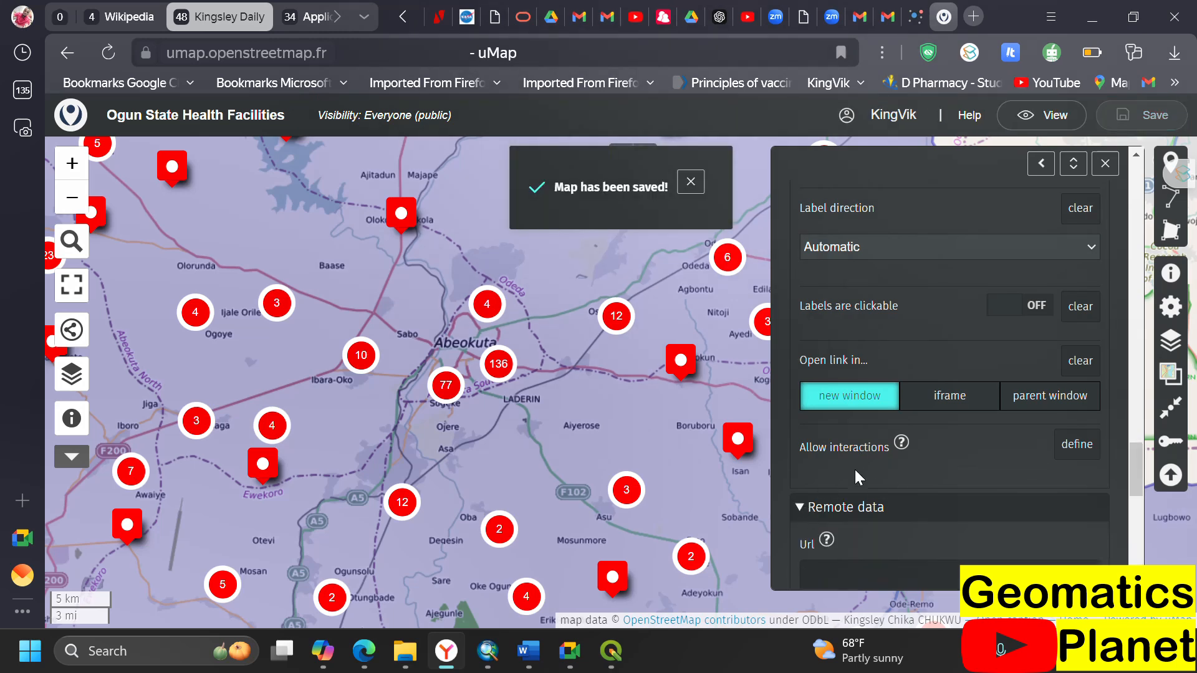
{"action": "scroll", "coordinate": [856, 472], "scroll_direction": "down", "scroll_amount": 3}
- Leave the Remote data Url and Format unset, then expand the Versions section
{"action": "left_click", "coordinate": [833, 378]}
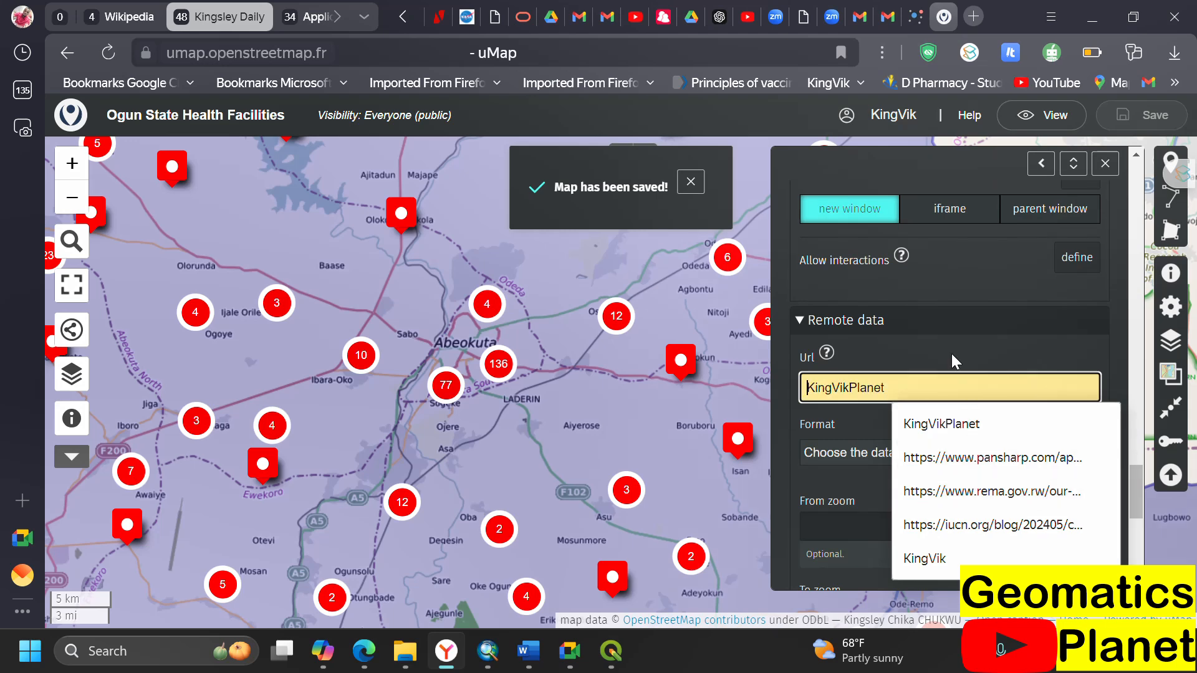
{"action": "left_click", "coordinate": [827, 353]}
{"action": "left_click", "coordinate": [857, 452]}
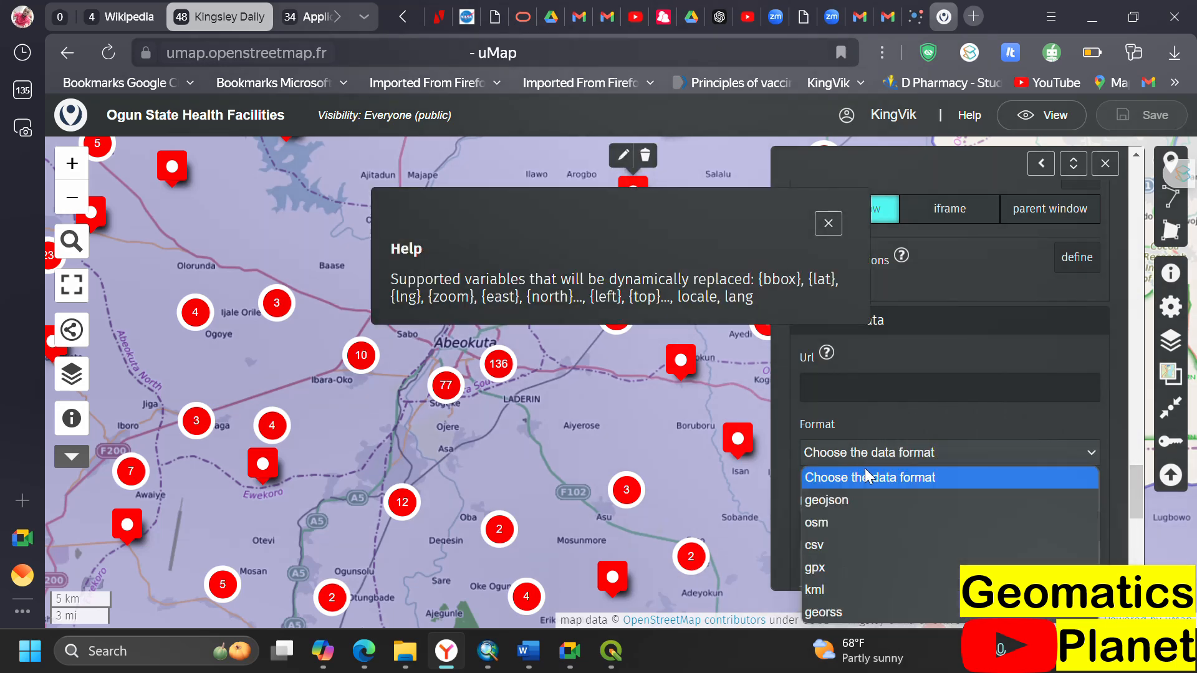
{"action": "left_click", "coordinate": [905, 383]}
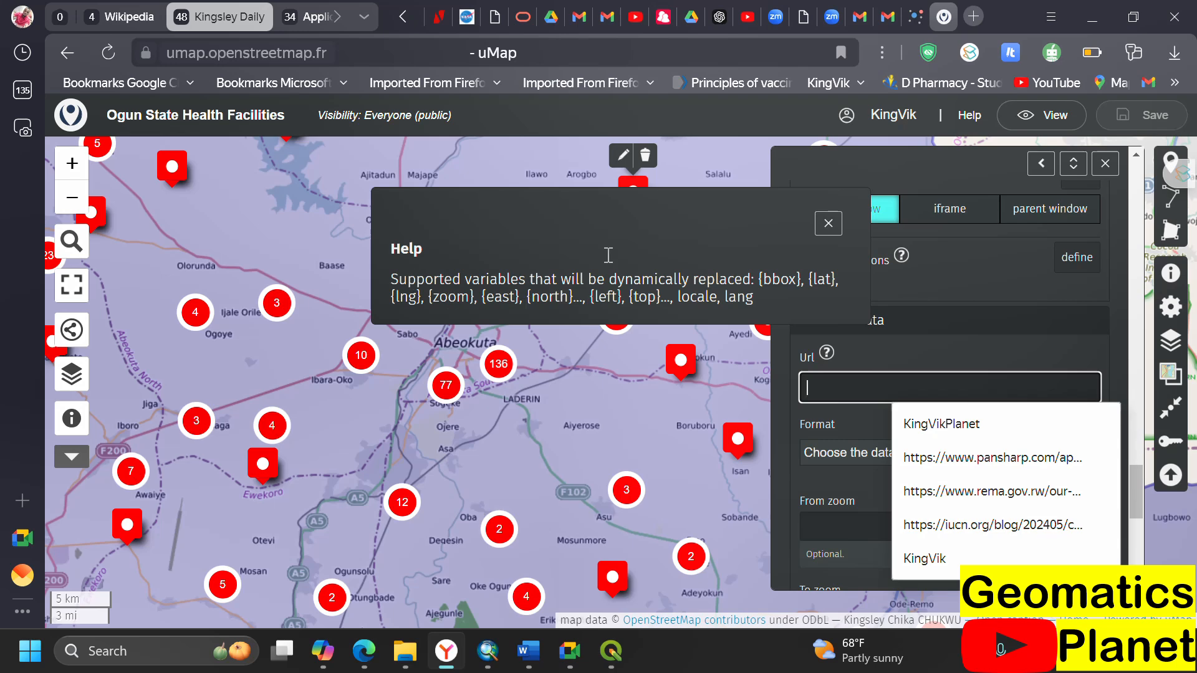
{"action": "left_click", "coordinate": [823, 228]}
{"action": "scroll", "coordinate": [833, 518], "scroll_direction": "down", "scroll_amount": 3}
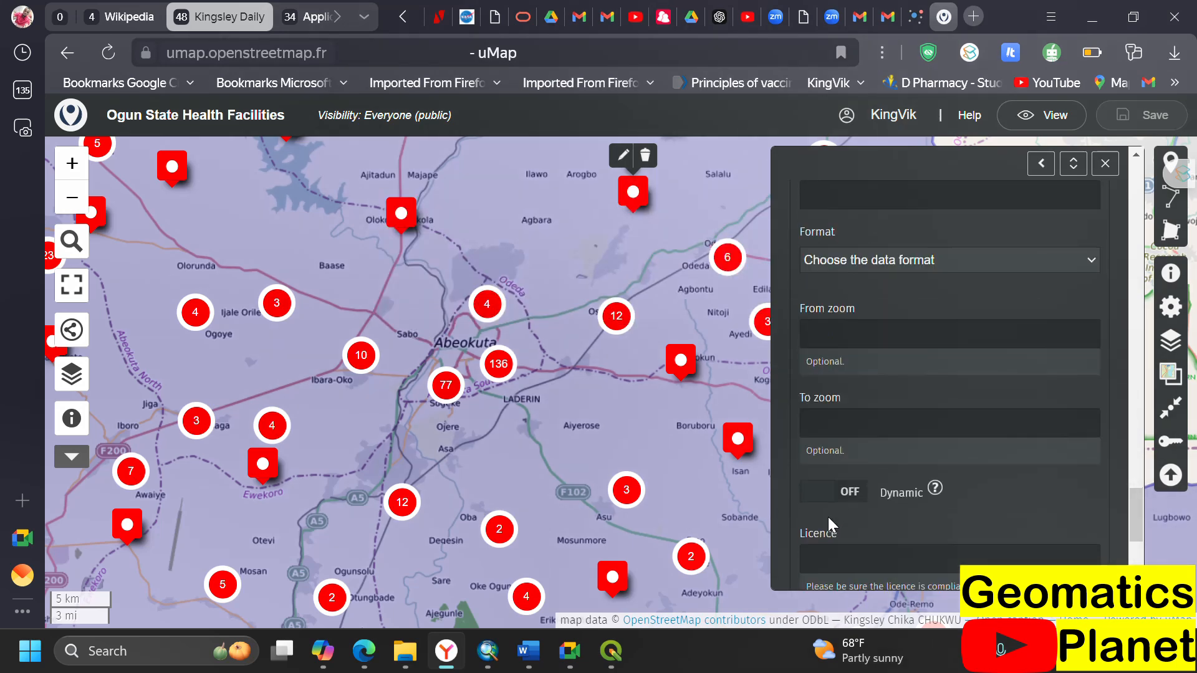
{"action": "scroll", "coordinate": [828, 518], "scroll_direction": "down", "scroll_amount": 1}
{"action": "scroll", "coordinate": [831, 379], "scroll_direction": "down", "scroll_amount": 1}
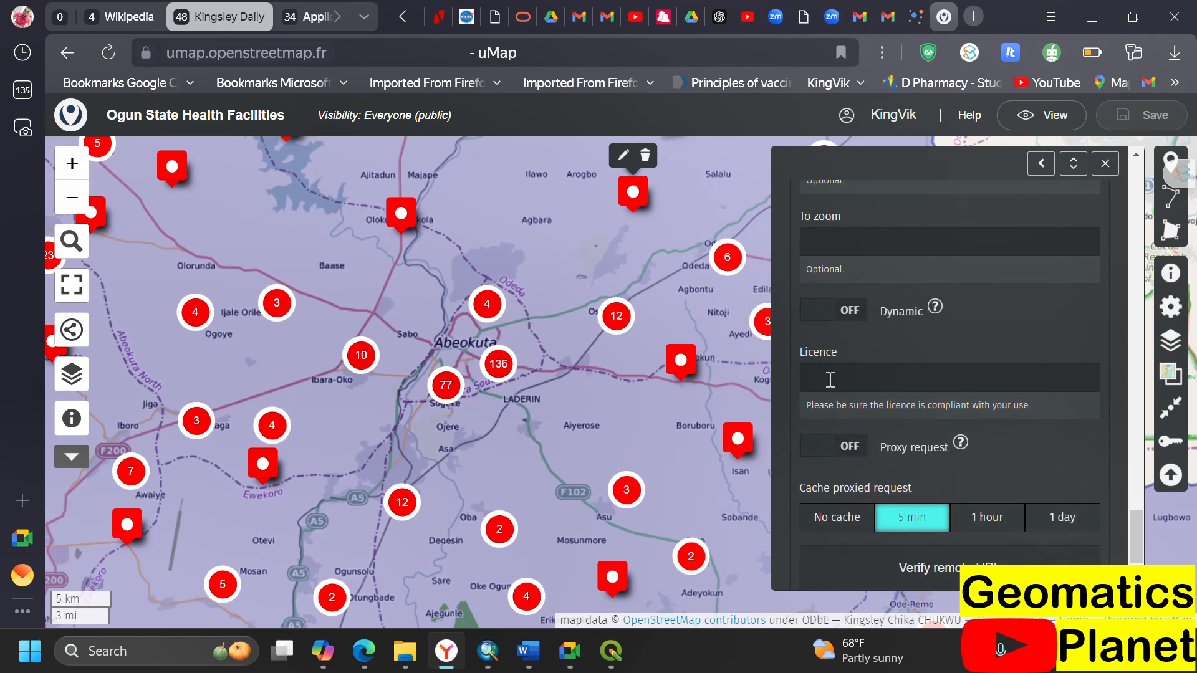
{"action": "scroll", "coordinate": [817, 486], "scroll_direction": "down", "scroll_amount": 1}
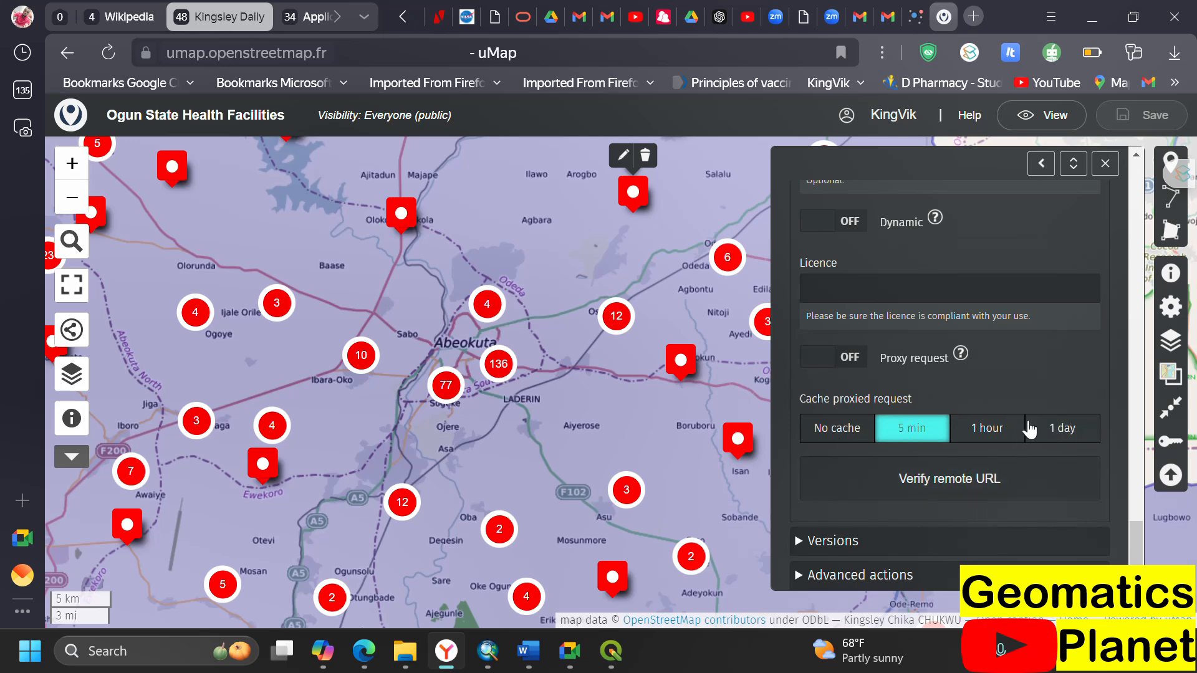
{"action": "left_click", "coordinate": [800, 542]}
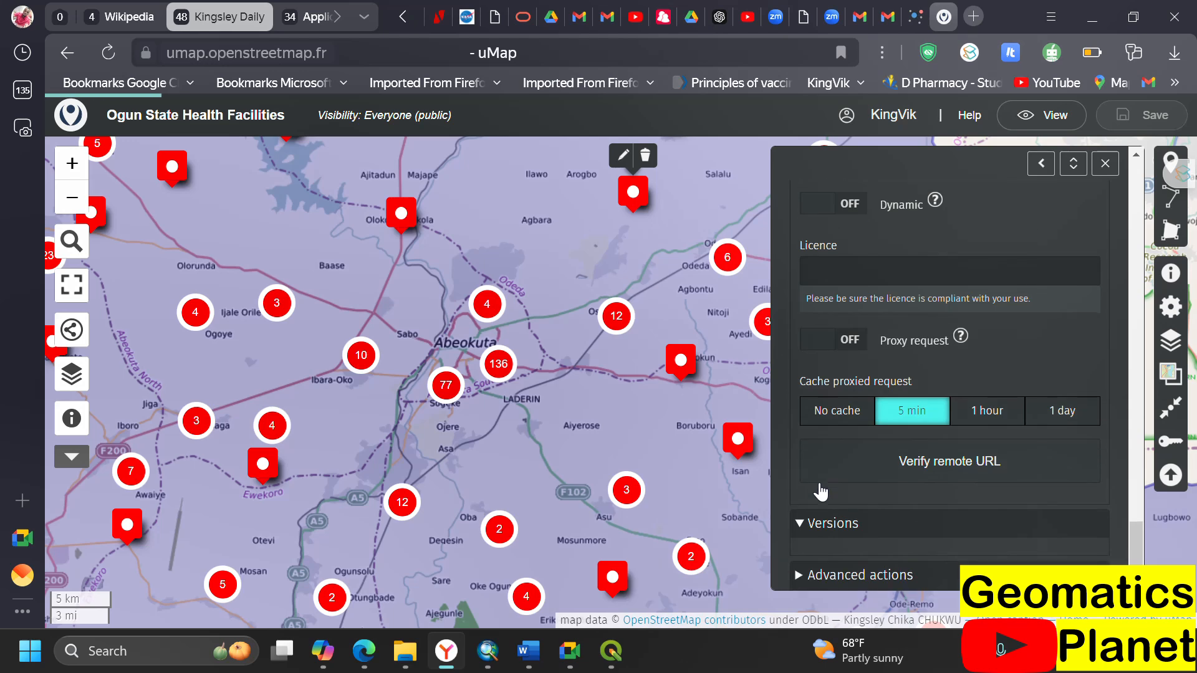
- Browse the saved versions, then expand Advanced actions showing Delete, Empty, Clone and Download
{"action": "scroll", "coordinate": [836, 508], "scroll_direction": "down", "scroll_amount": 1}
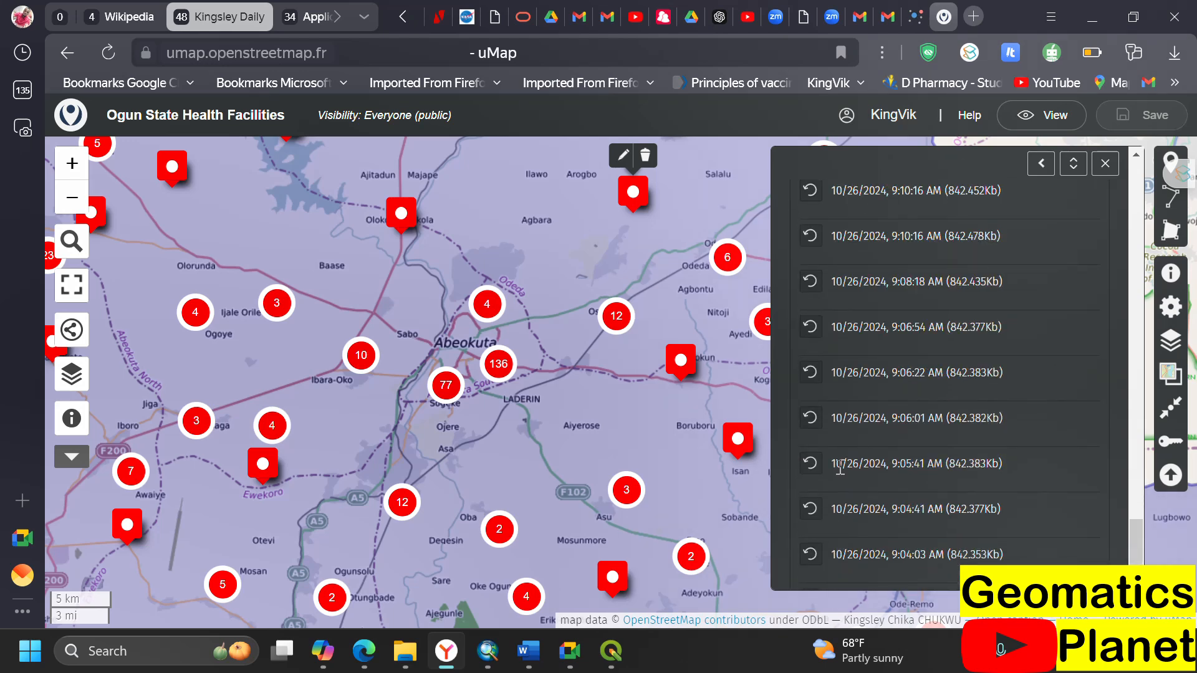
{"action": "scroll", "coordinate": [895, 352], "scroll_direction": "up", "scroll_amount": 3}
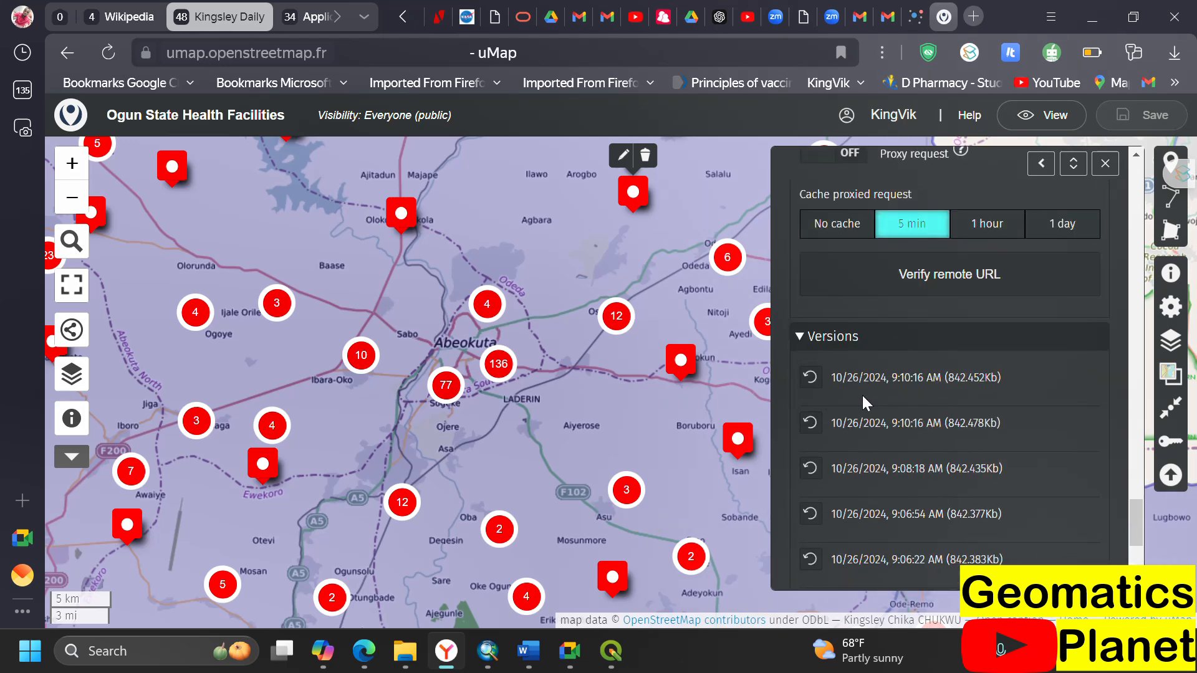
{"action": "scroll", "coordinate": [830, 448], "scroll_direction": "down", "scroll_amount": 4}
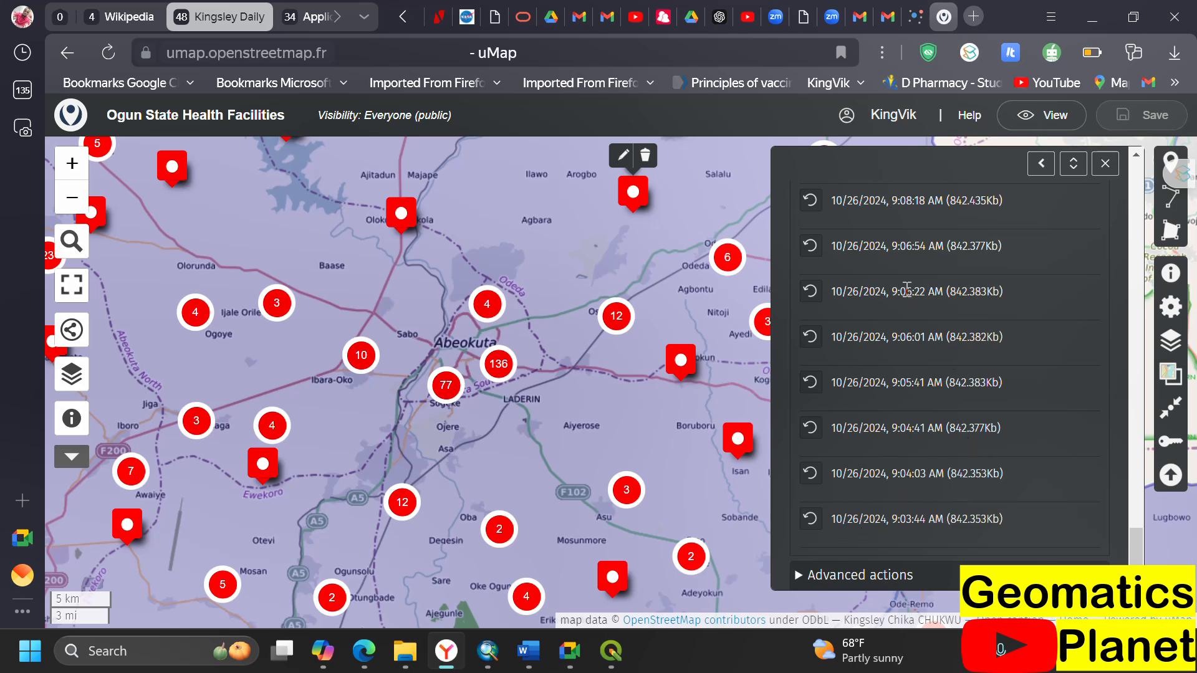
{"action": "scroll", "coordinate": [907, 296], "scroll_direction": "up", "scroll_amount": 5}
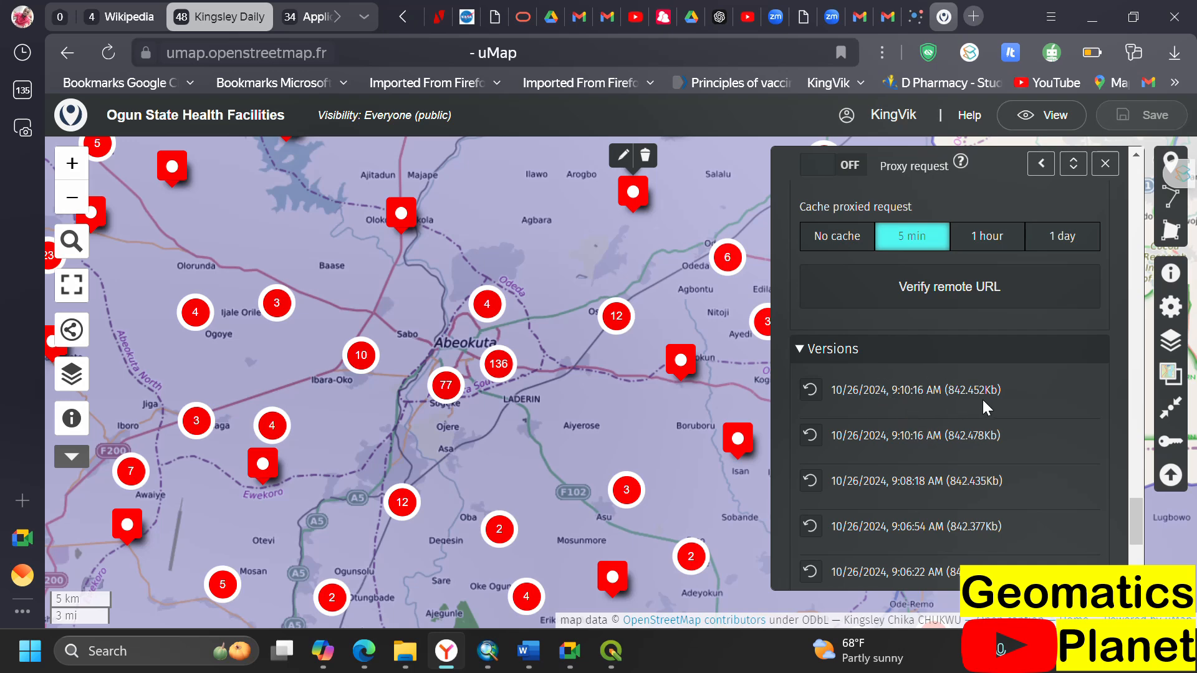
{"action": "scroll", "coordinate": [854, 477], "scroll_direction": "down", "scroll_amount": 5}
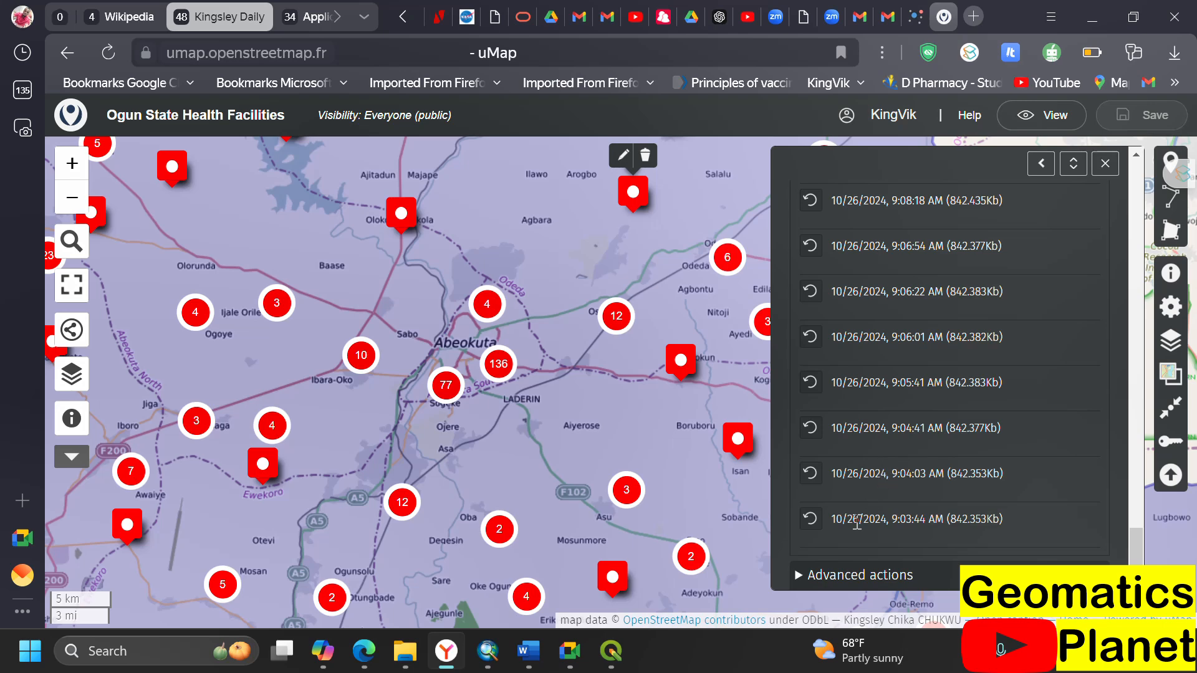
{"action": "left_click", "coordinate": [810, 578]}
{"action": "scroll", "coordinate": [906, 410], "scroll_direction": "down", "scroll_amount": 2}
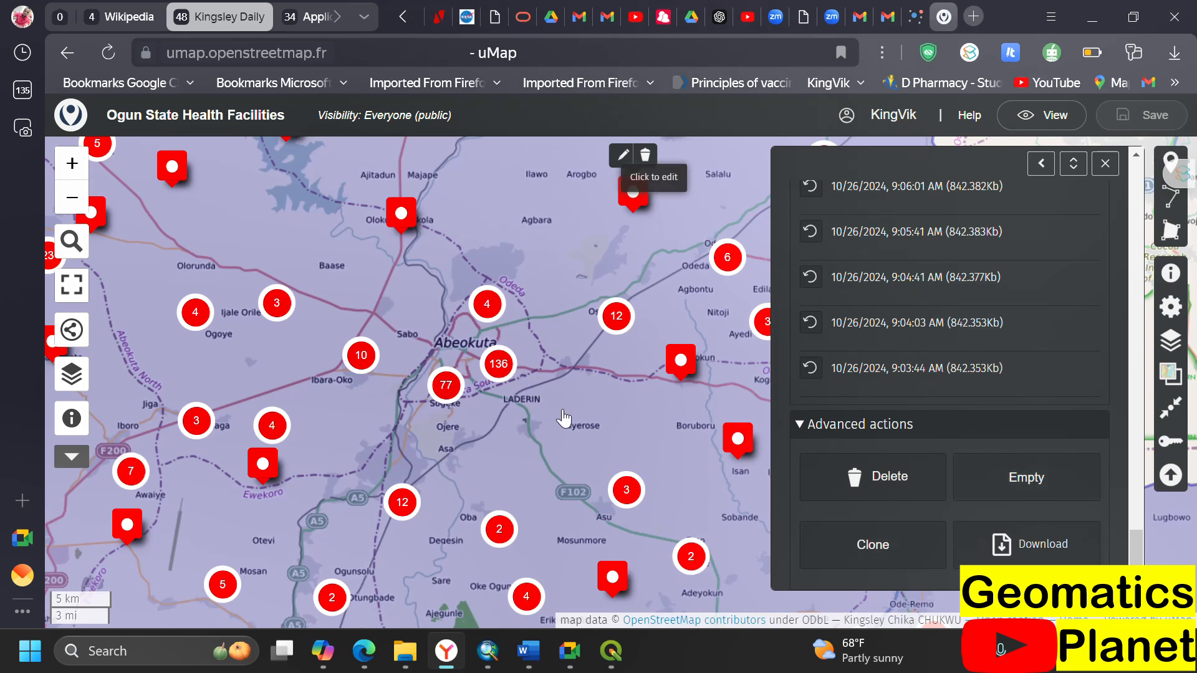
{"action": "scroll", "coordinate": [588, 331], "scroll_direction": "down", "scroll_amount": 1}
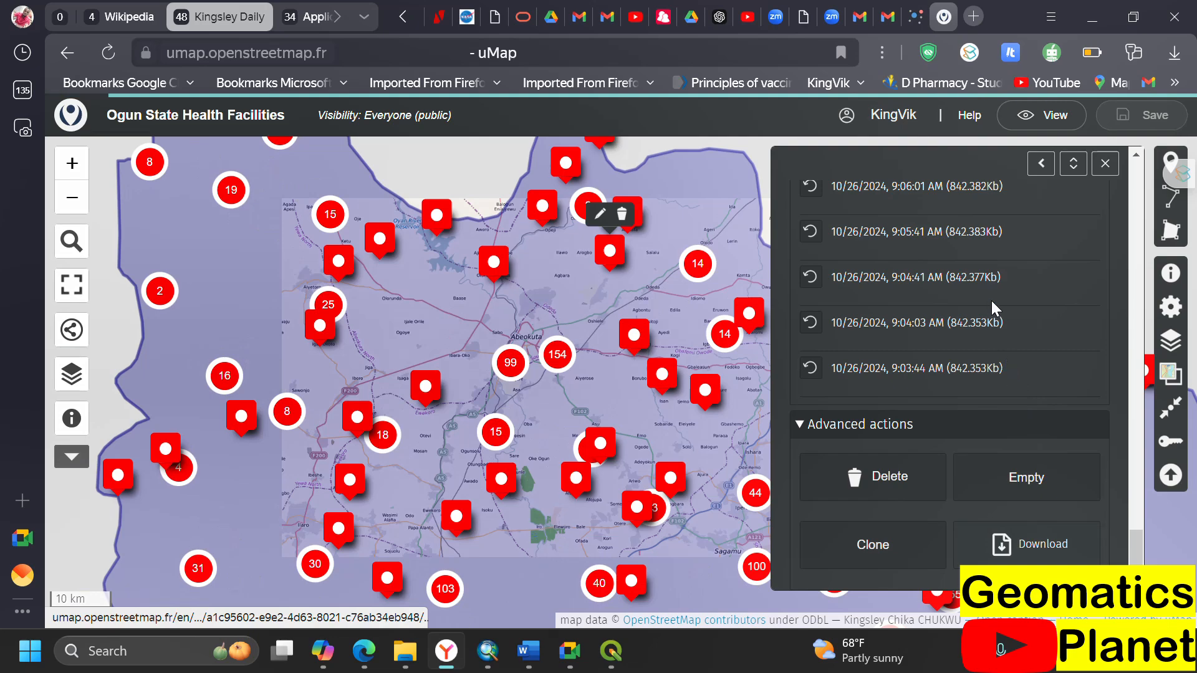
- Close the layer settings, zoom into the 87-facility cluster near Ilaro, and select a clinic marker
{"action": "scroll", "coordinate": [958, 304], "scroll_direction": "up", "scroll_amount": 8}
{"action": "left_click", "coordinate": [1101, 170]}
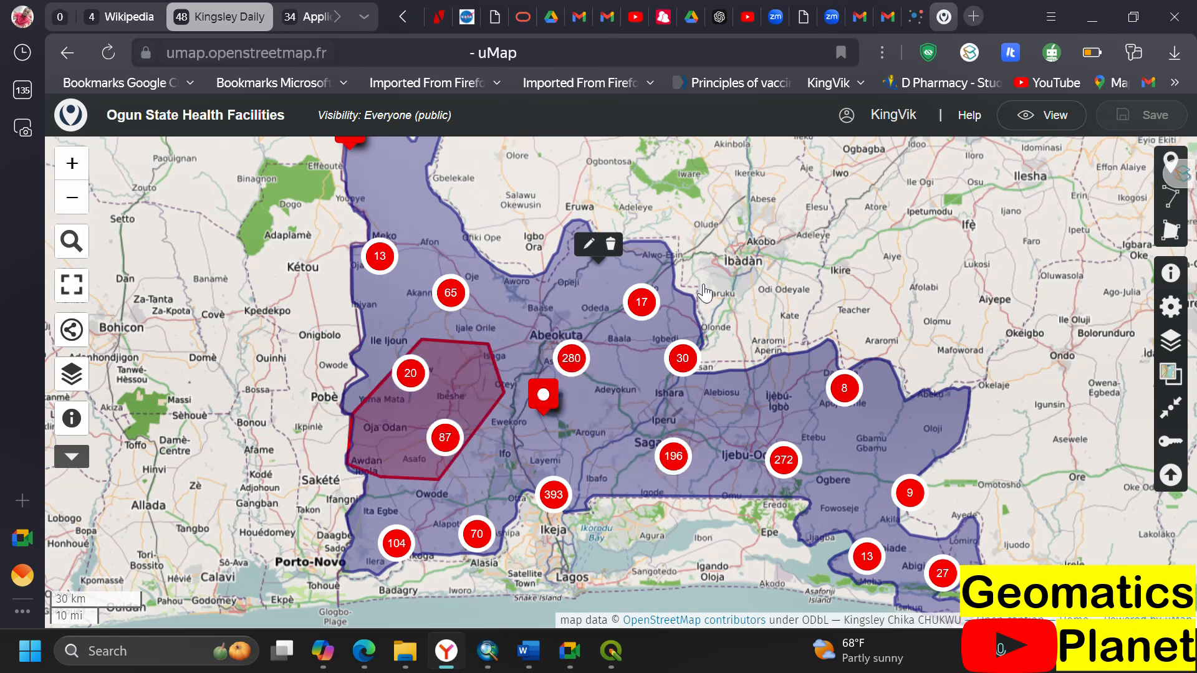
{"action": "left_click", "coordinate": [438, 440]}
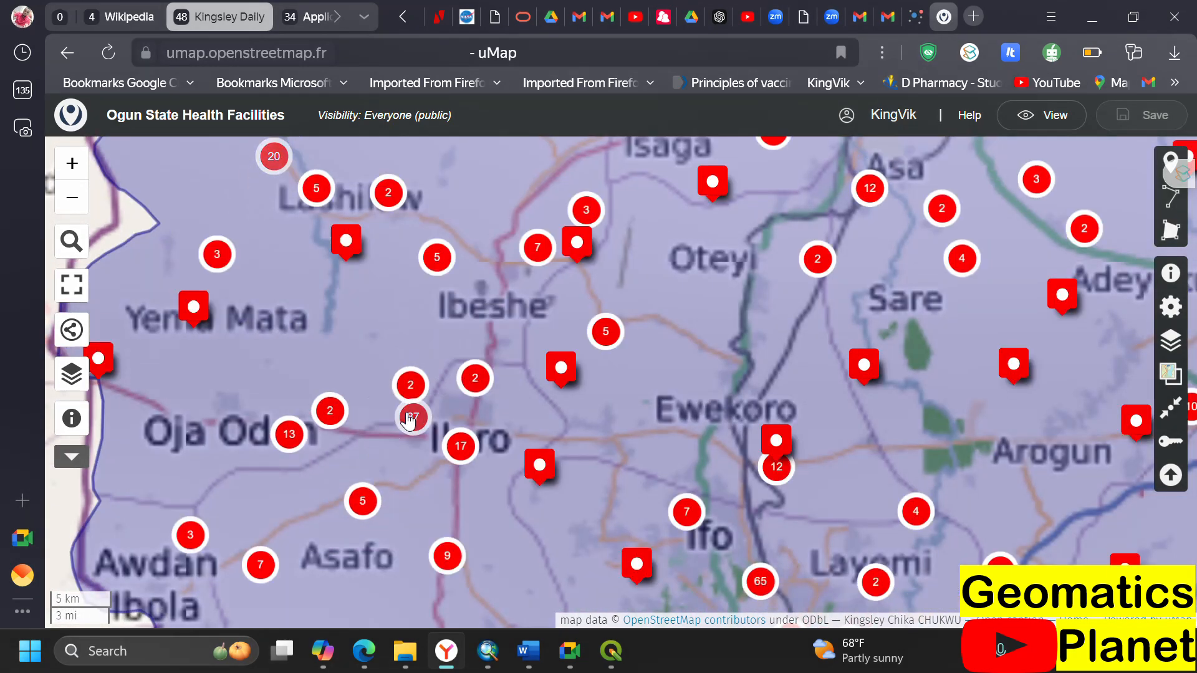
{"action": "left_click", "coordinate": [409, 376]}
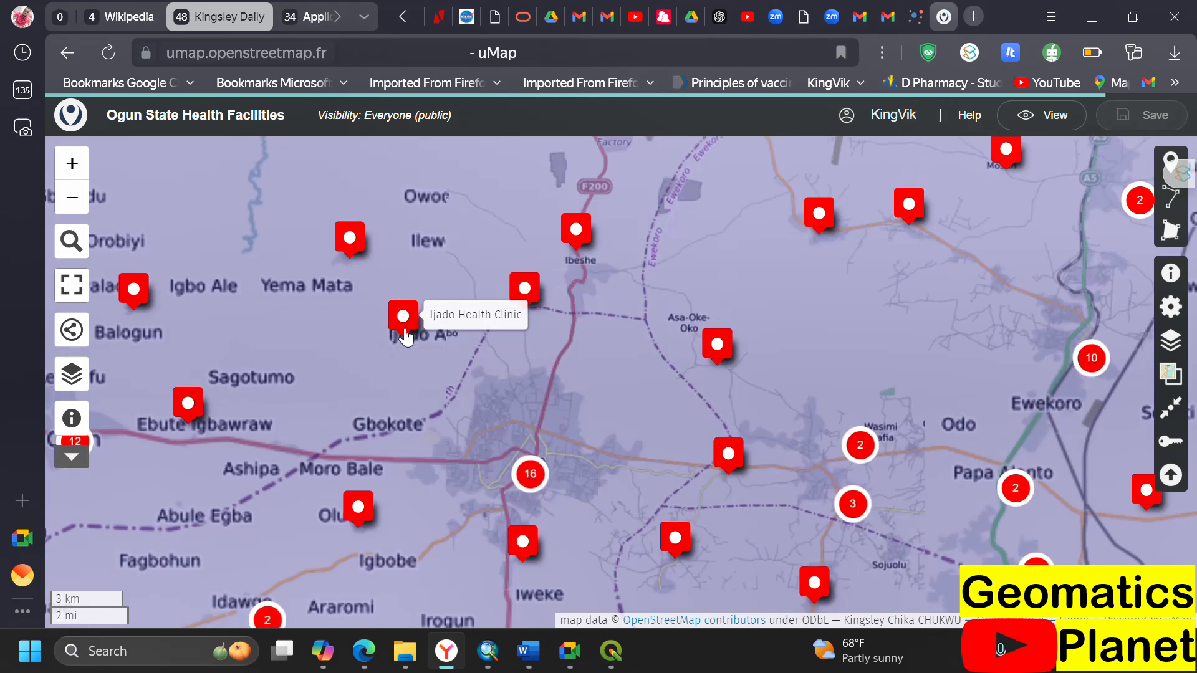
{"action": "scroll", "coordinate": [405, 321], "scroll_direction": "up", "scroll_amount": 5}
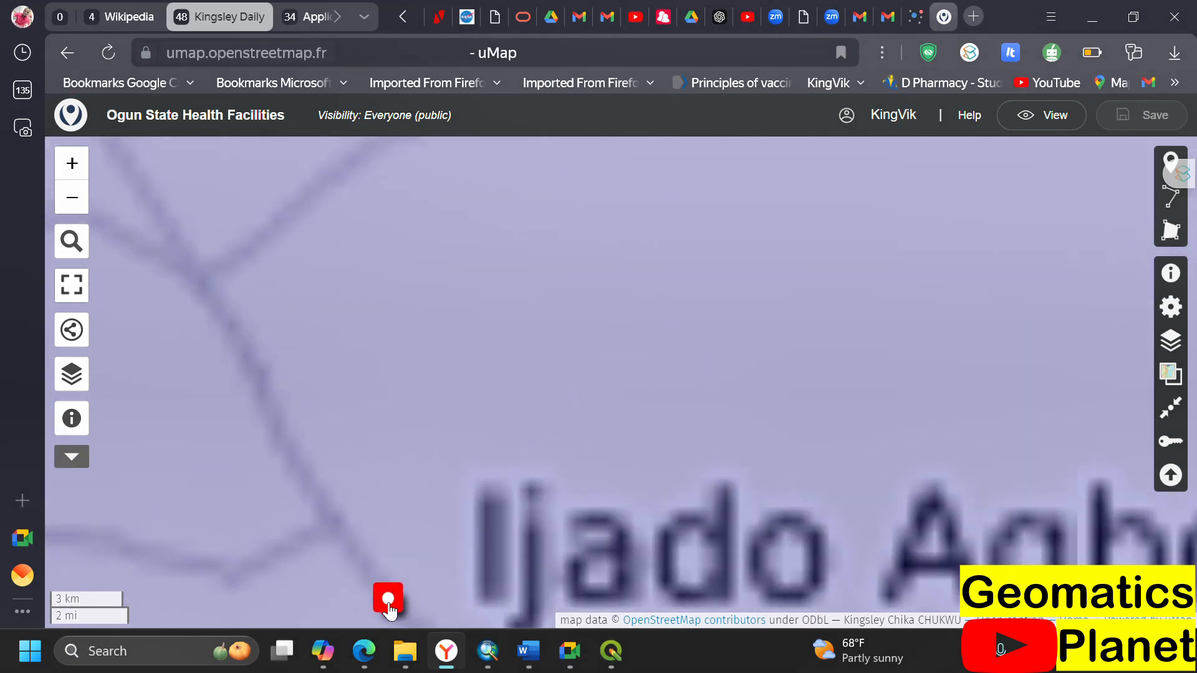
{"action": "left_click", "coordinate": [404, 591]}
{"action": "scroll", "coordinate": [411, 586], "scroll_direction": "up", "scroll_amount": 4}
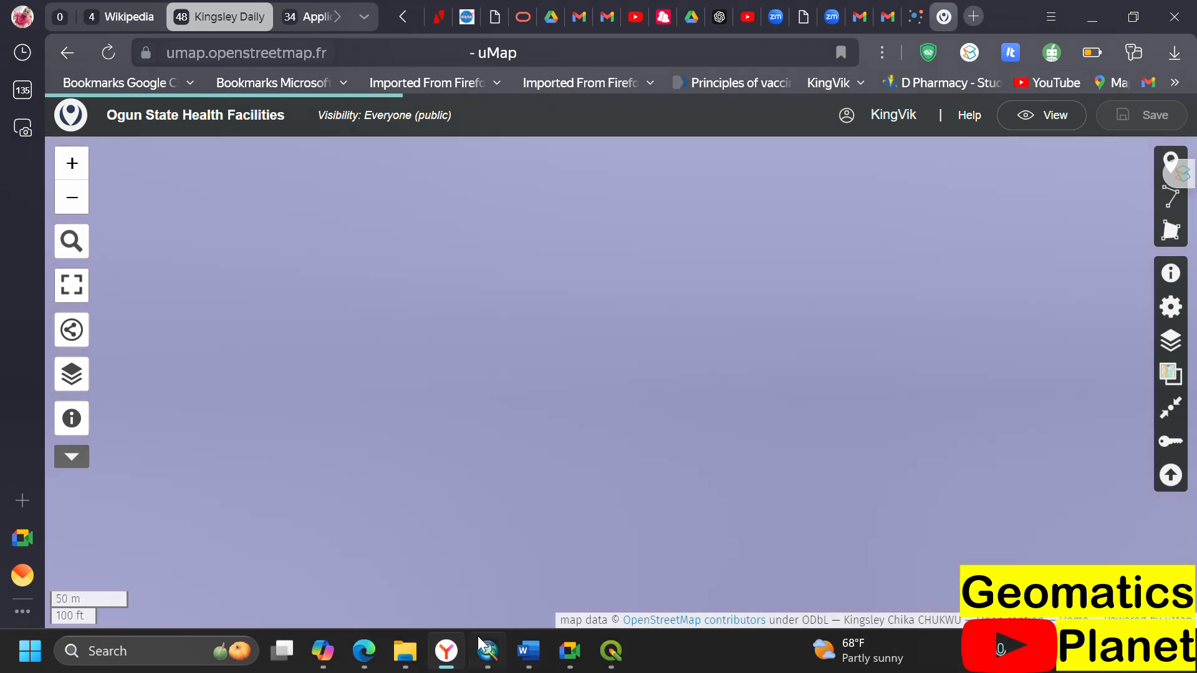
{"action": "left_click", "coordinate": [363, 652]}
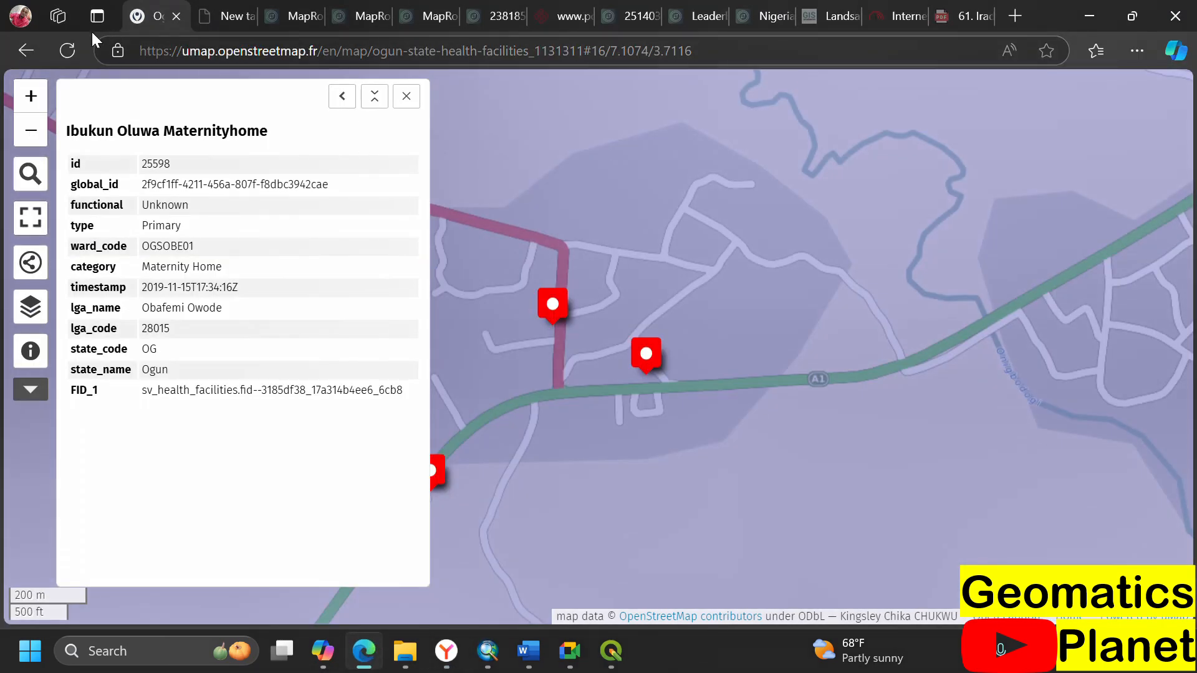
{"action": "left_click", "coordinate": [73, 53]}
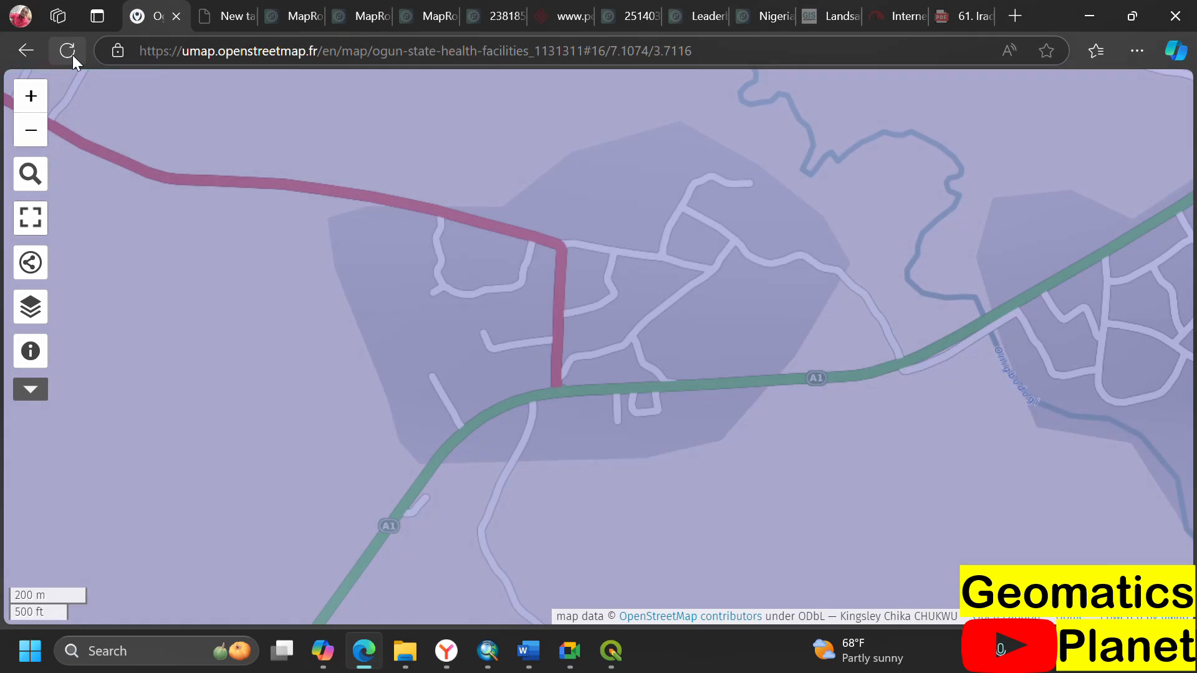
{"action": "left_click", "coordinate": [551, 303]}
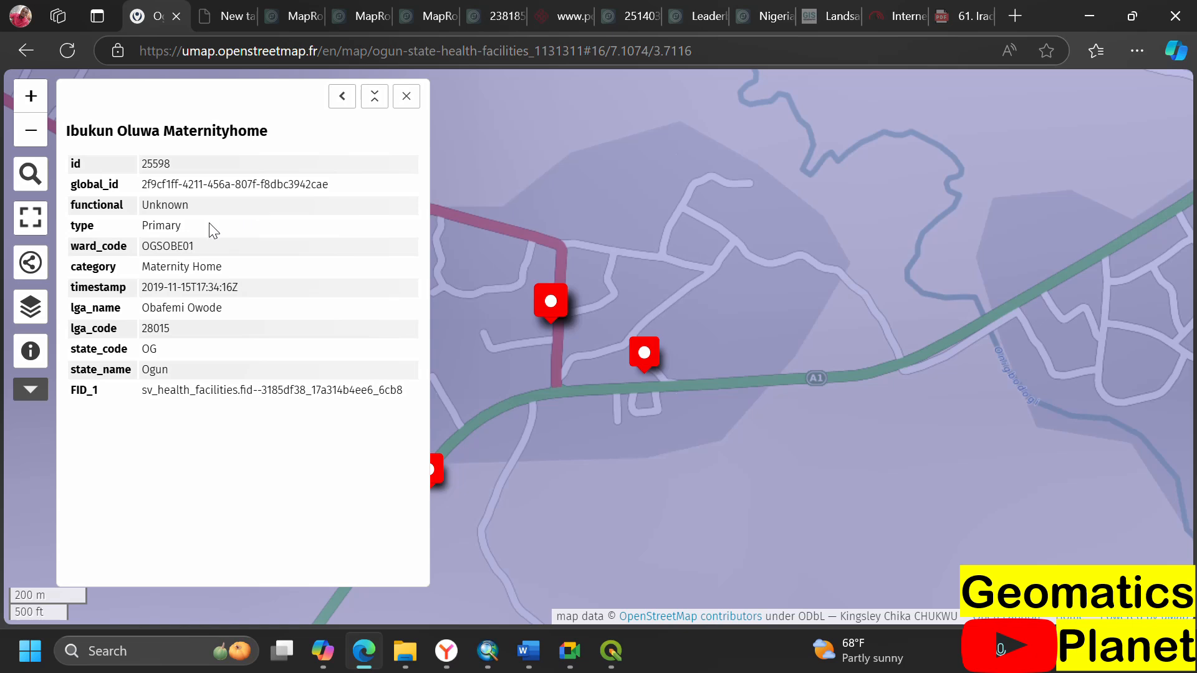
{"action": "left_click_drag", "start_coordinate": [215, 190], "coordinate": [366, 200]}
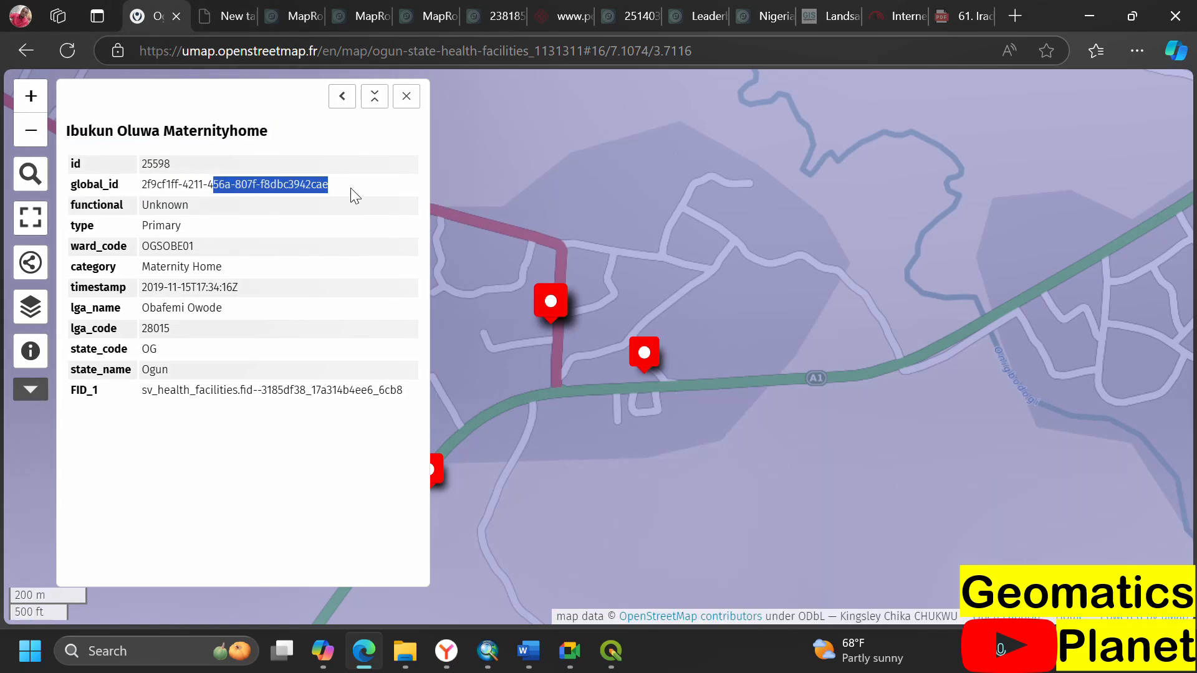
{"action": "left_click", "coordinate": [645, 357]}
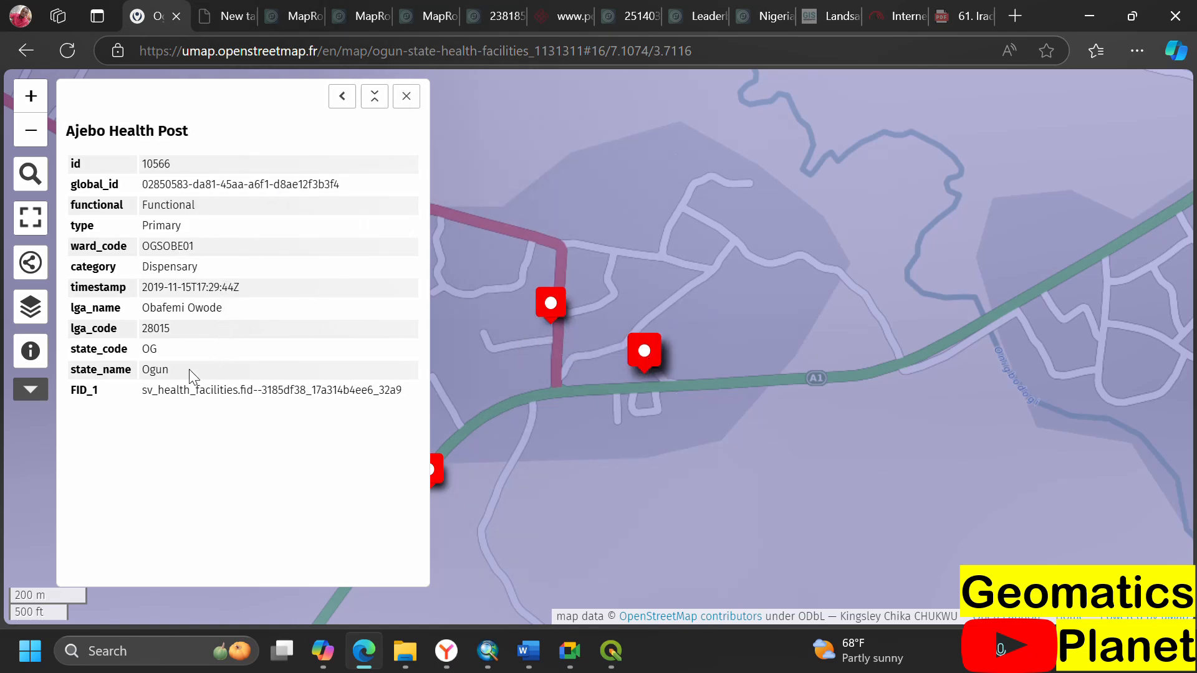
{"action": "left_click_drag", "start_coordinate": [224, 392], "coordinate": [378, 391]}
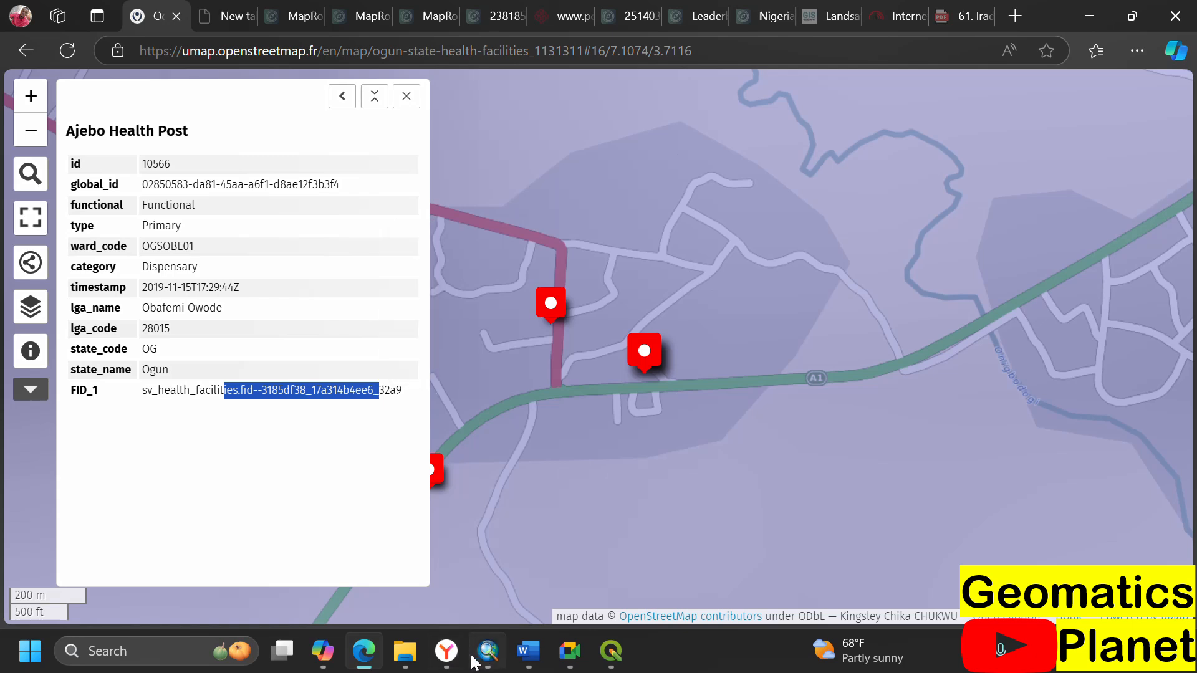
{"action": "left_click", "coordinate": [447, 652]}
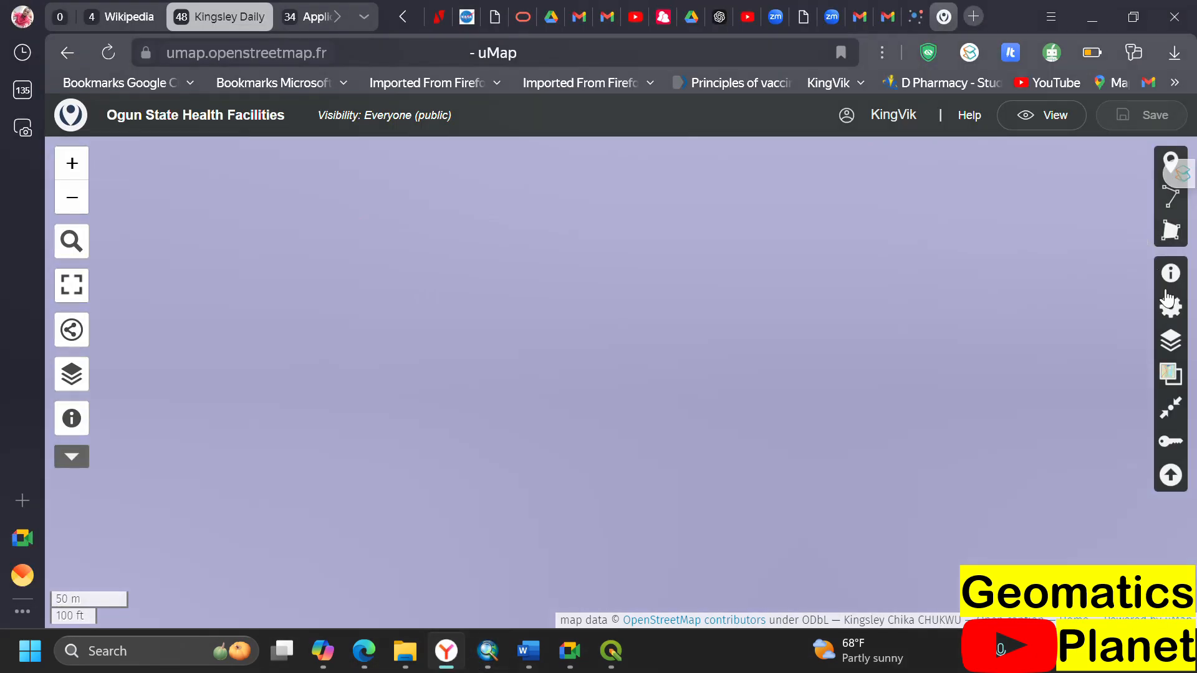
- Open the layer's data table and delete the global_id column from all features
{"action": "left_click", "coordinate": [1170, 344]}
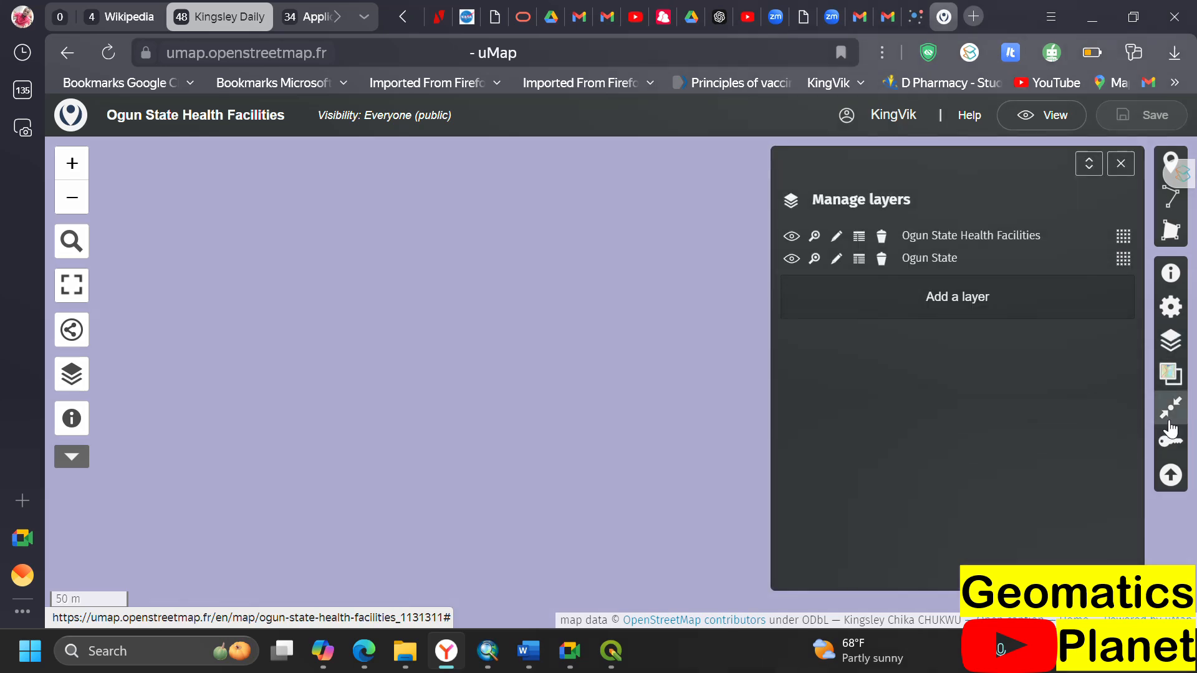
{"action": "left_click", "coordinate": [836, 236]}
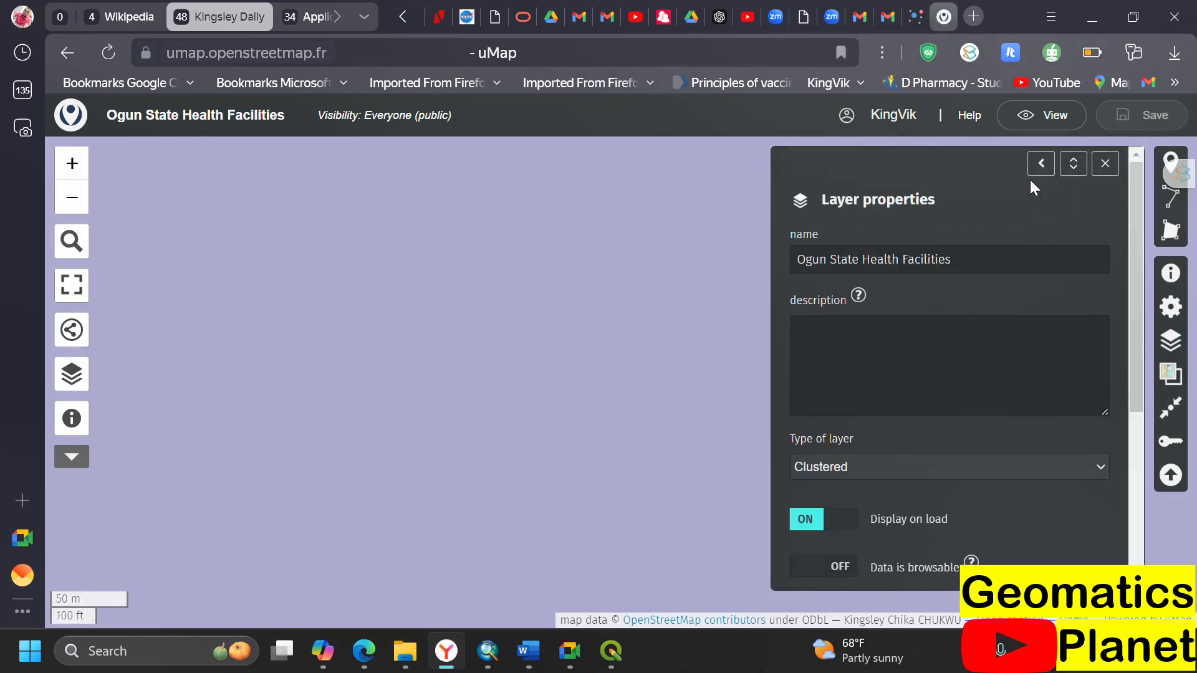
{"action": "left_click", "coordinate": [1106, 164]}
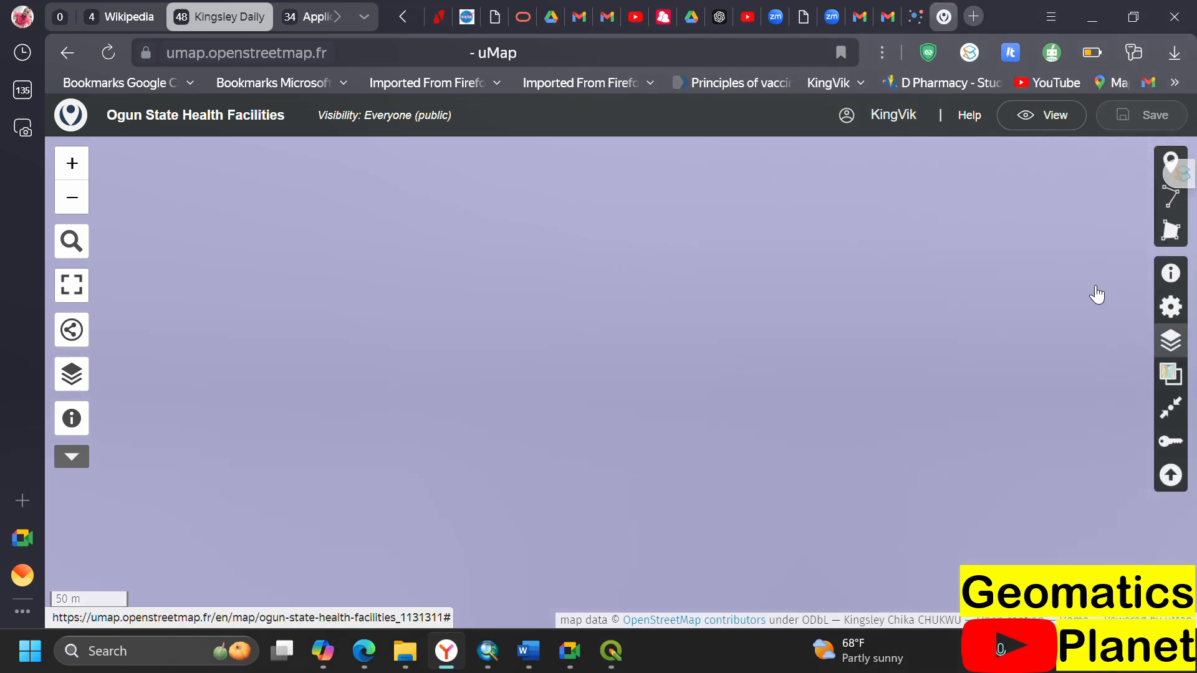
{"action": "left_click", "coordinate": [1171, 340]}
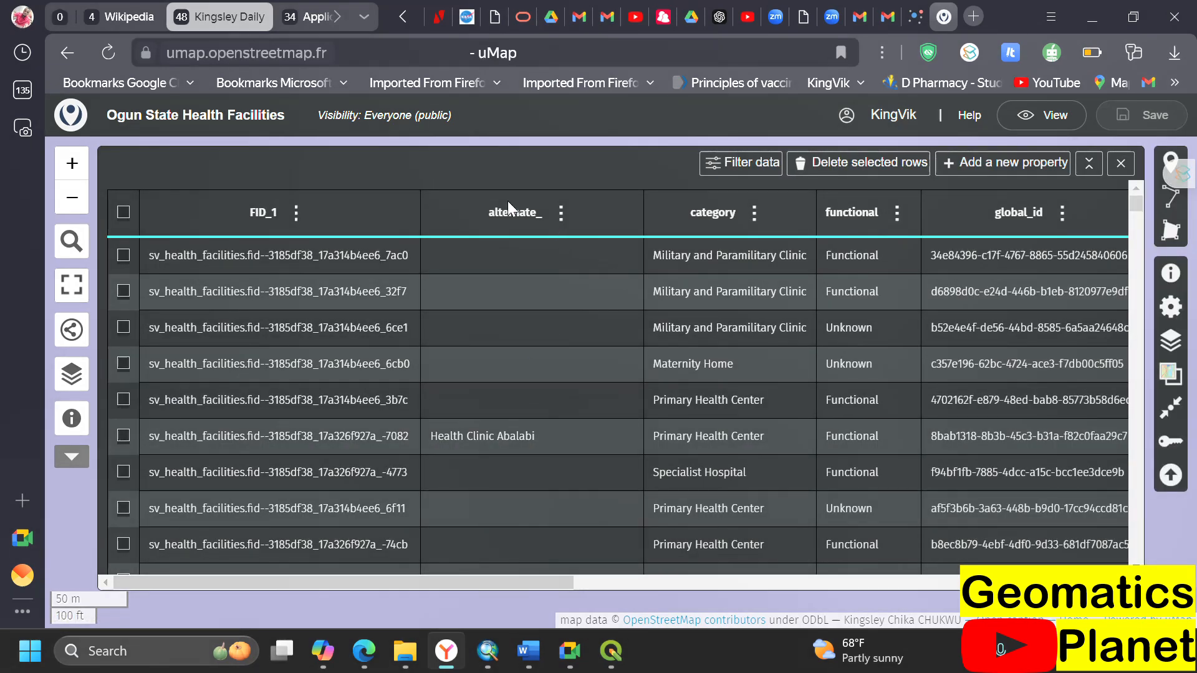
{"action": "scroll", "coordinate": [481, 368], "scroll_direction": "down", "scroll_amount": 5}
{"action": "scroll", "coordinate": [481, 368], "scroll_direction": "up", "scroll_amount": 5}
{"action": "left_click_drag", "start_coordinate": [500, 583], "coordinate": [647, 570]}
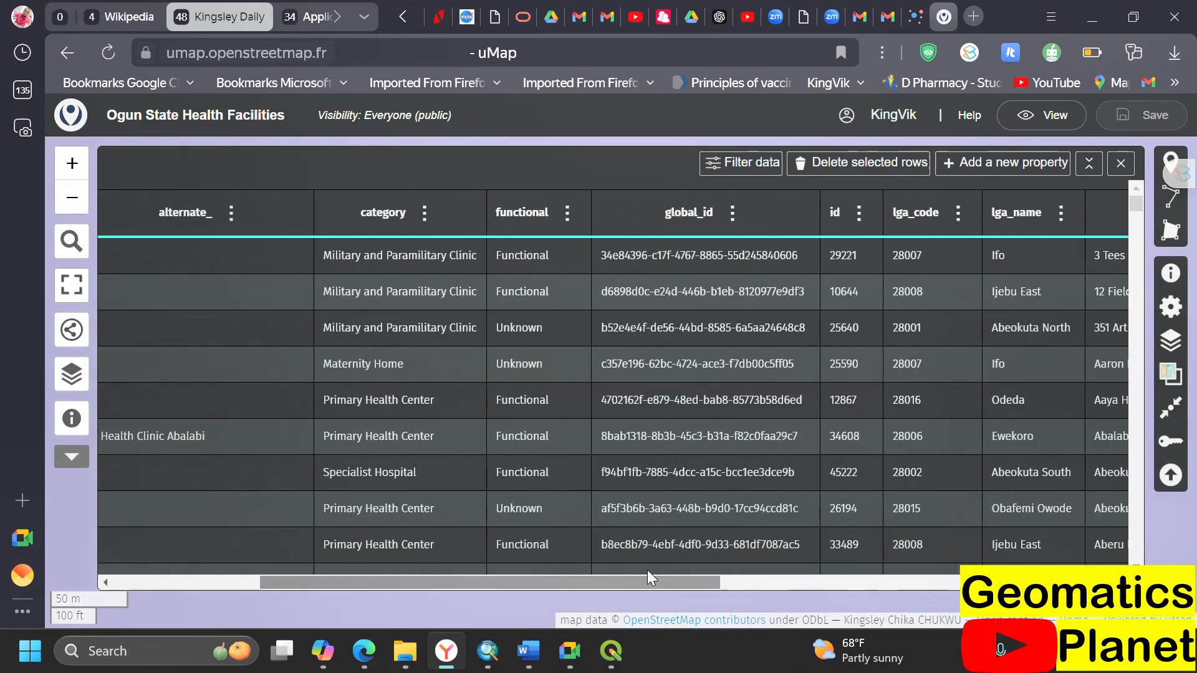
{"action": "left_click", "coordinate": [731, 213]}
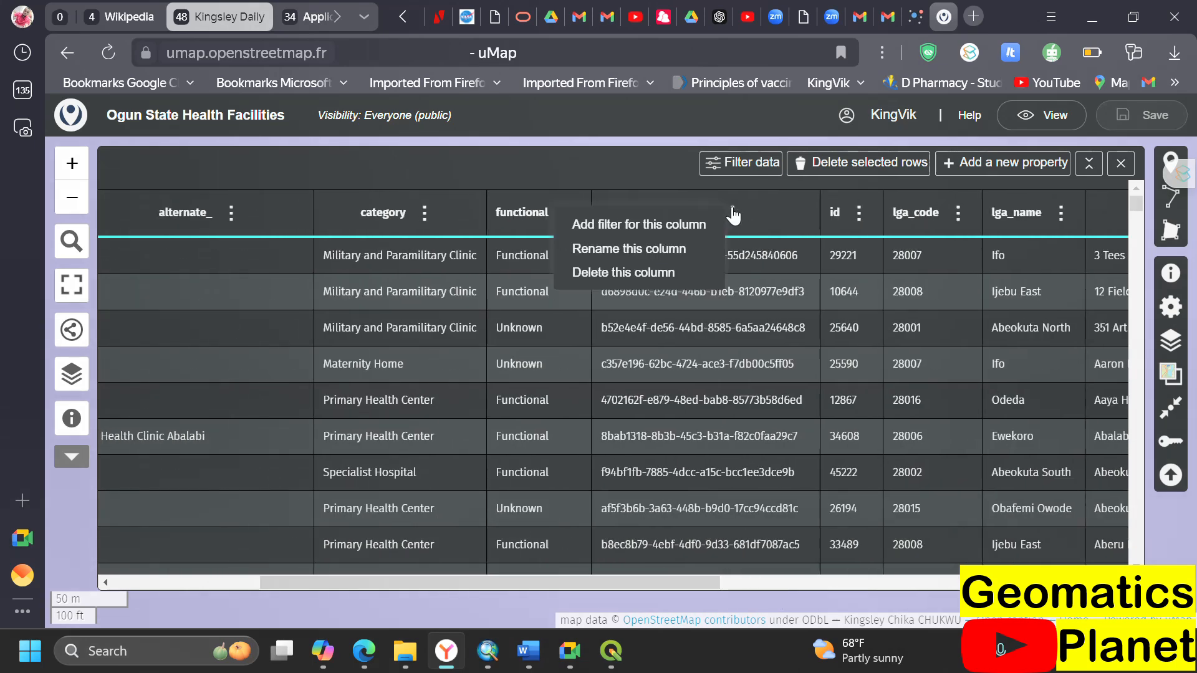
{"action": "left_click", "coordinate": [674, 270]}
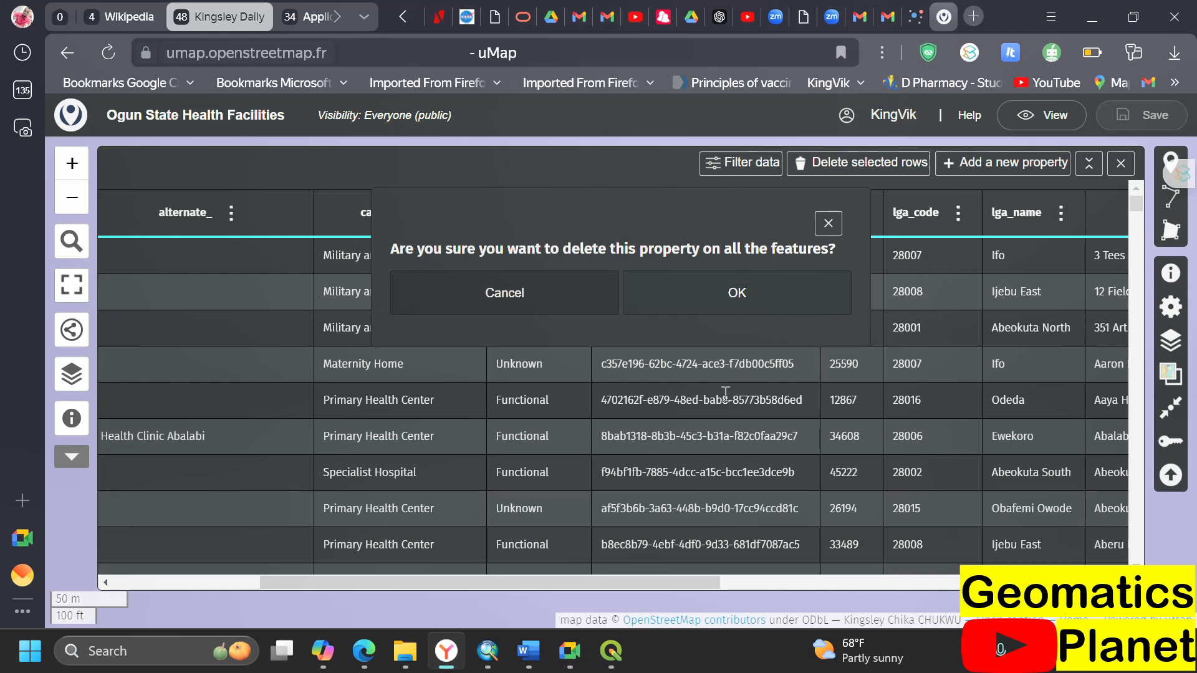
{"action": "left_click", "coordinate": [672, 285]}
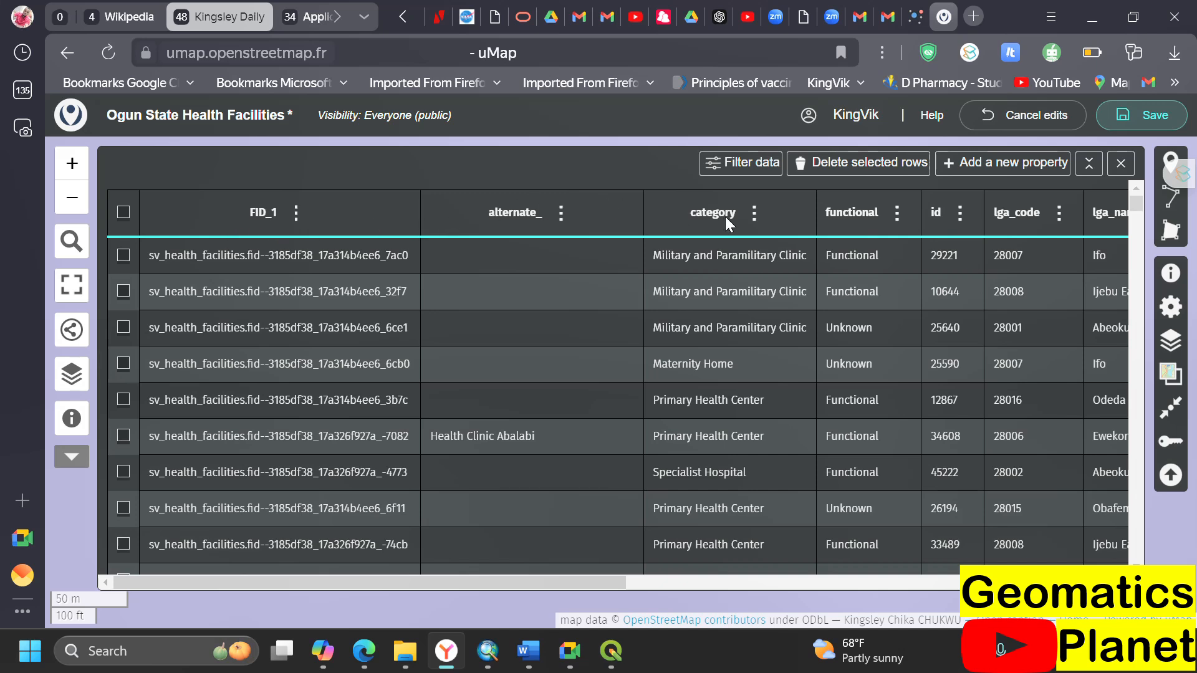
- Add an 'image' property to the data table, edit the first facility's image cell, and save
{"action": "left_click", "coordinate": [960, 164]}
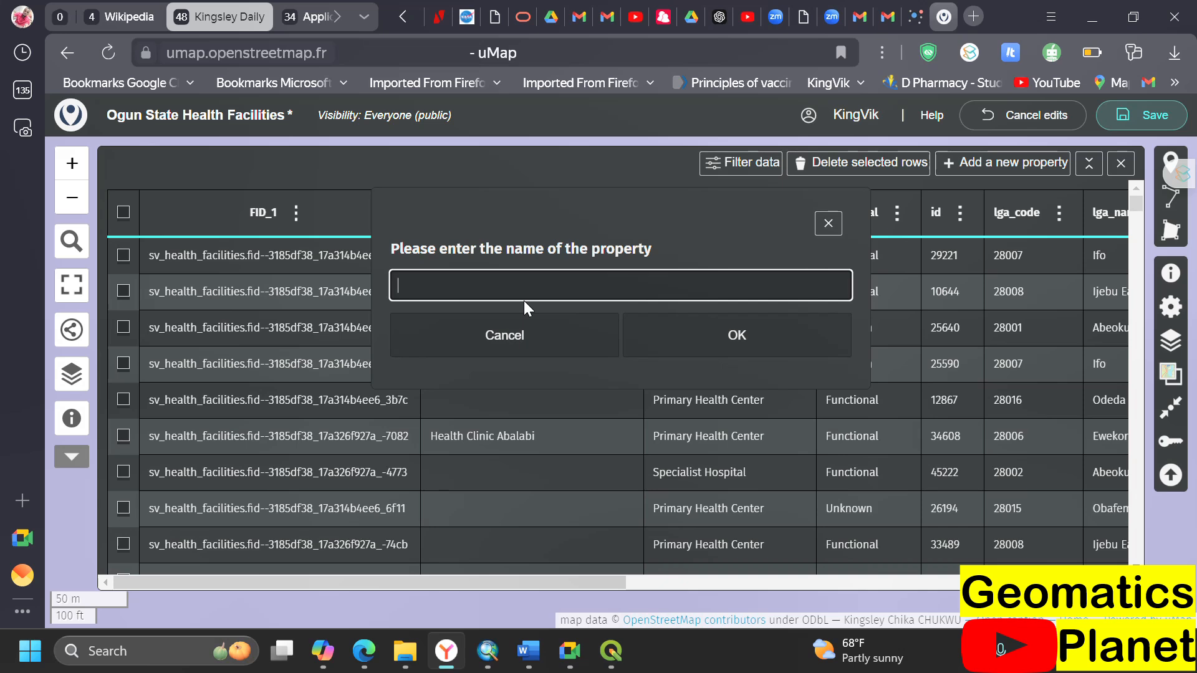
{"action": "type", "text": "image"}
{"action": "left_click", "coordinate": [694, 331]}
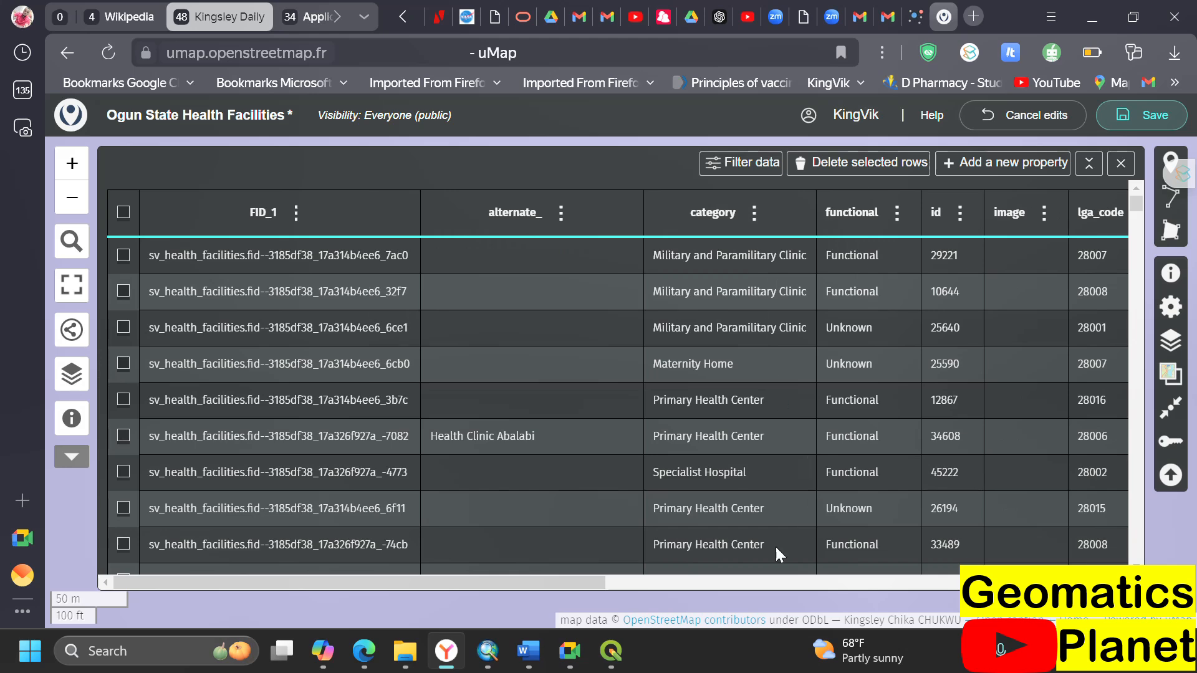
{"action": "left_click_drag", "start_coordinate": [553, 578], "coordinate": [1058, 567]}
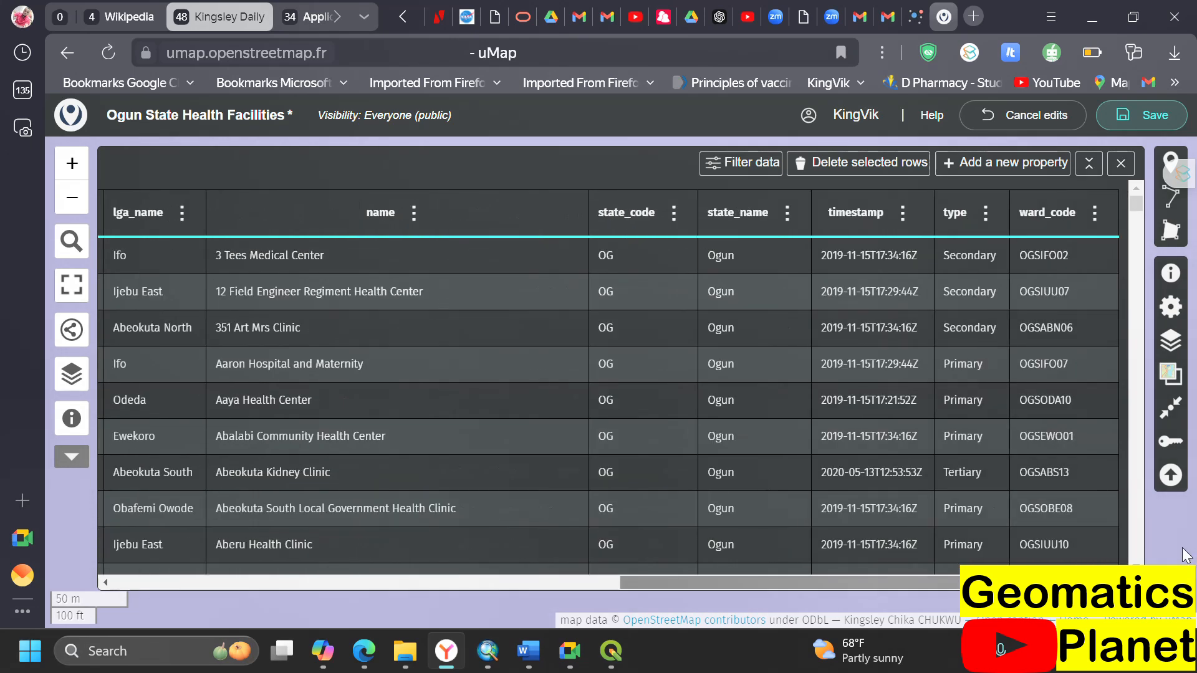
{"action": "left_click_drag", "start_coordinate": [1182, 553], "coordinate": [747, 575]}
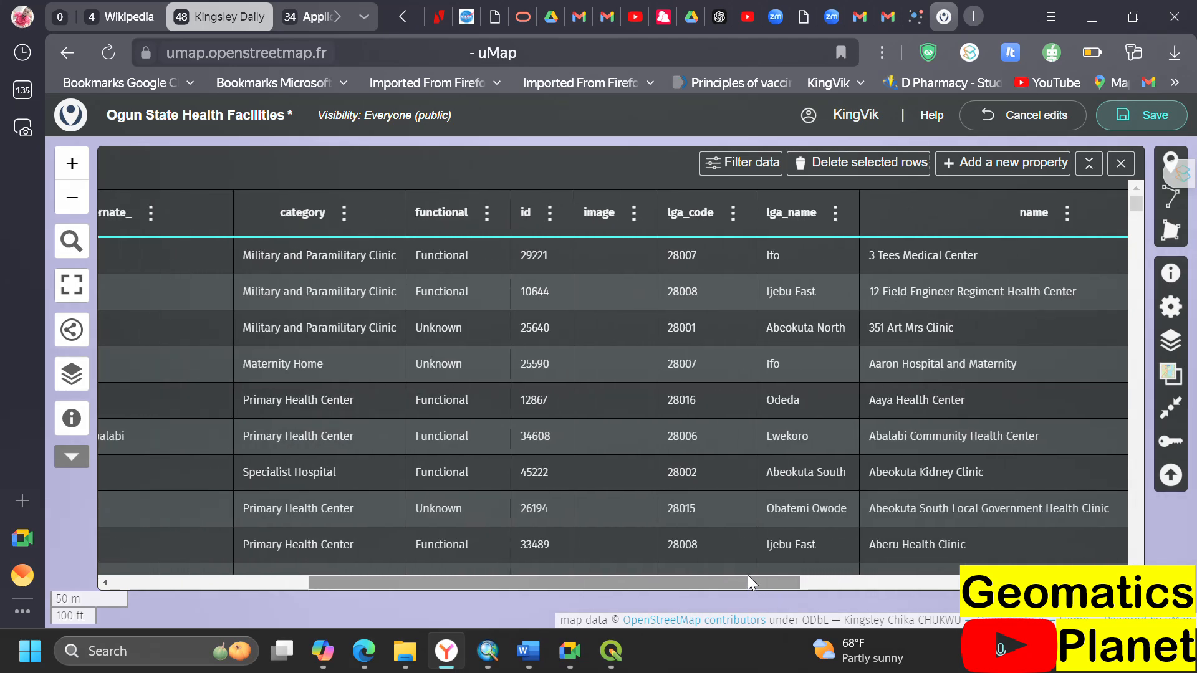
{"action": "left_click", "coordinate": [621, 261]}
{"action": "double_click", "coordinate": [620, 261]}
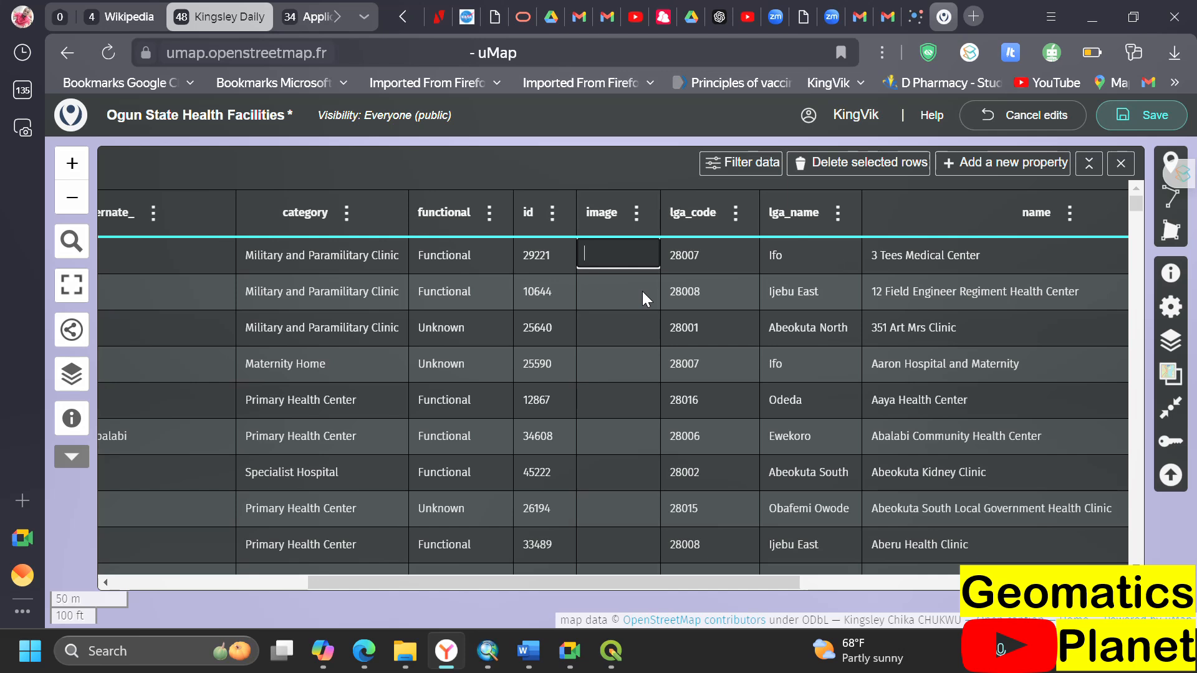
{"action": "left_click", "coordinate": [1132, 128]}
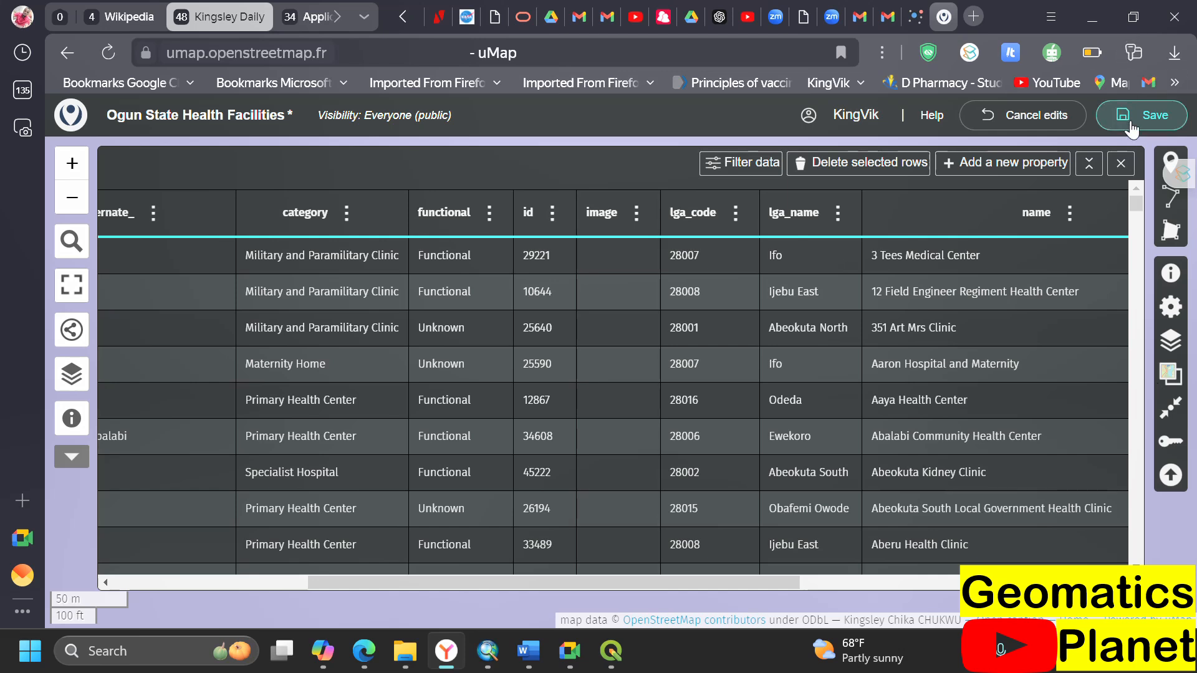
- Close the data table panel and then the Manage layers panel
{"action": "left_click", "coordinate": [1120, 168]}
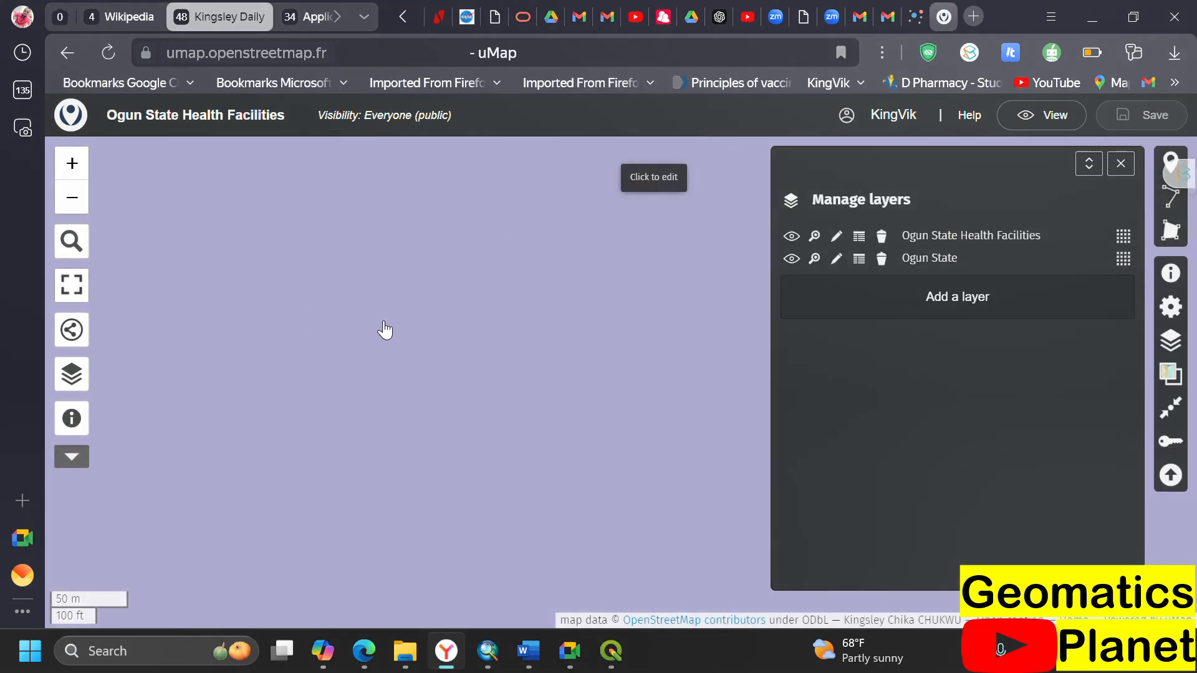
{"action": "left_click", "coordinate": [1114, 167]}
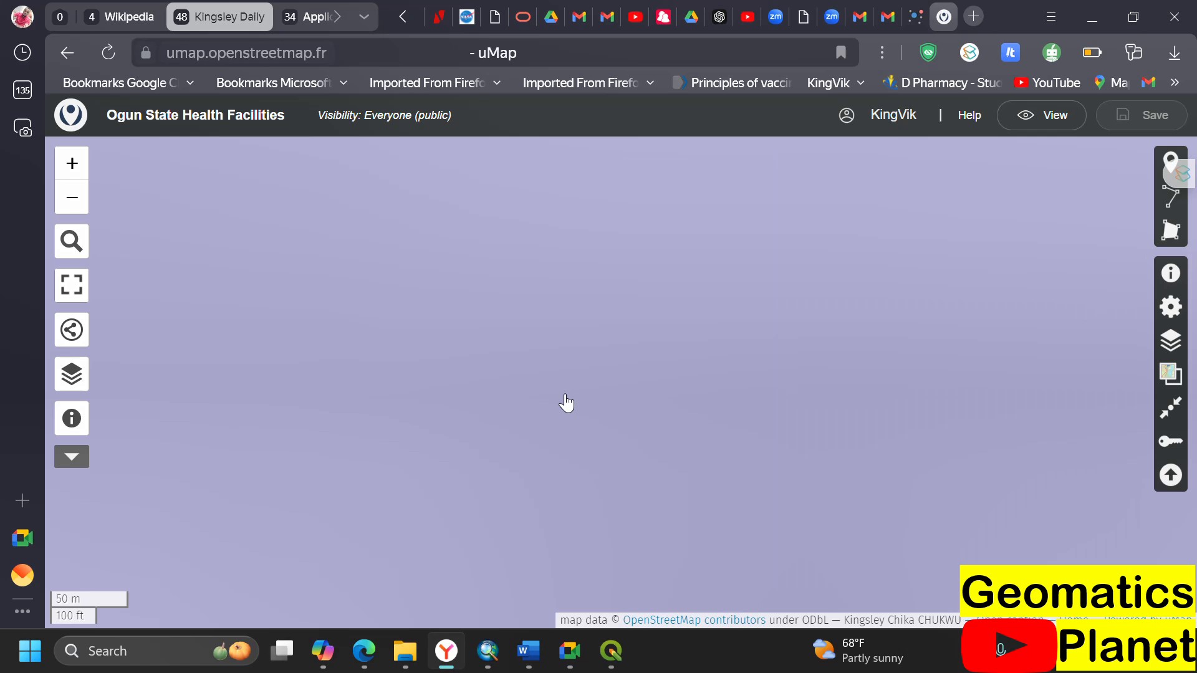
- Zoom into Ilaro and expand a cluster so individual health facility markers appear
{"action": "scroll", "coordinate": [590, 356], "scroll_direction": "down", "scroll_amount": 1}
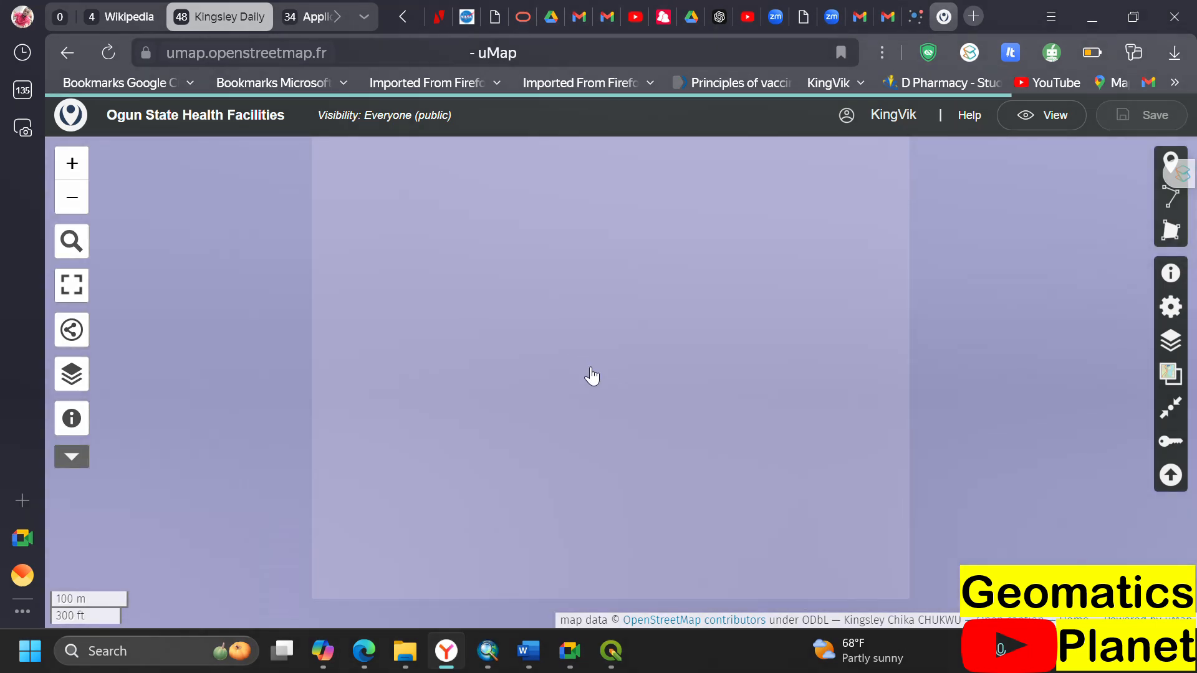
{"action": "scroll", "coordinate": [593, 376], "scroll_direction": "down", "scroll_amount": 2}
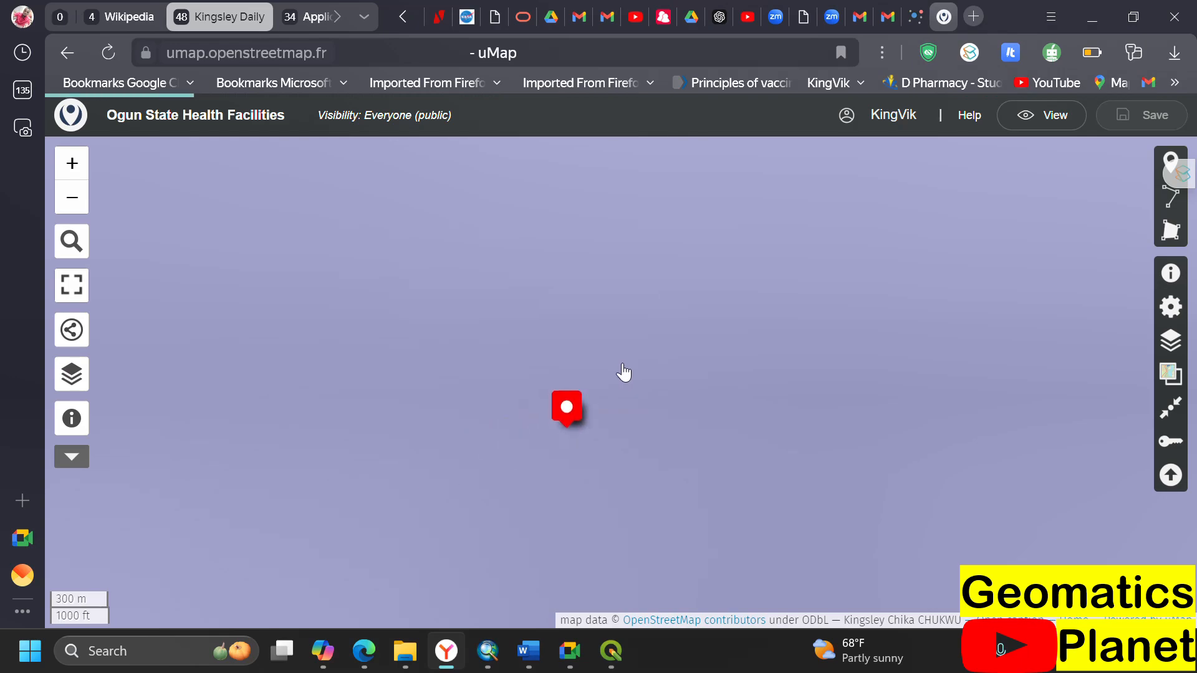
{"action": "scroll", "coordinate": [623, 375], "scroll_direction": "down", "scroll_amount": 4}
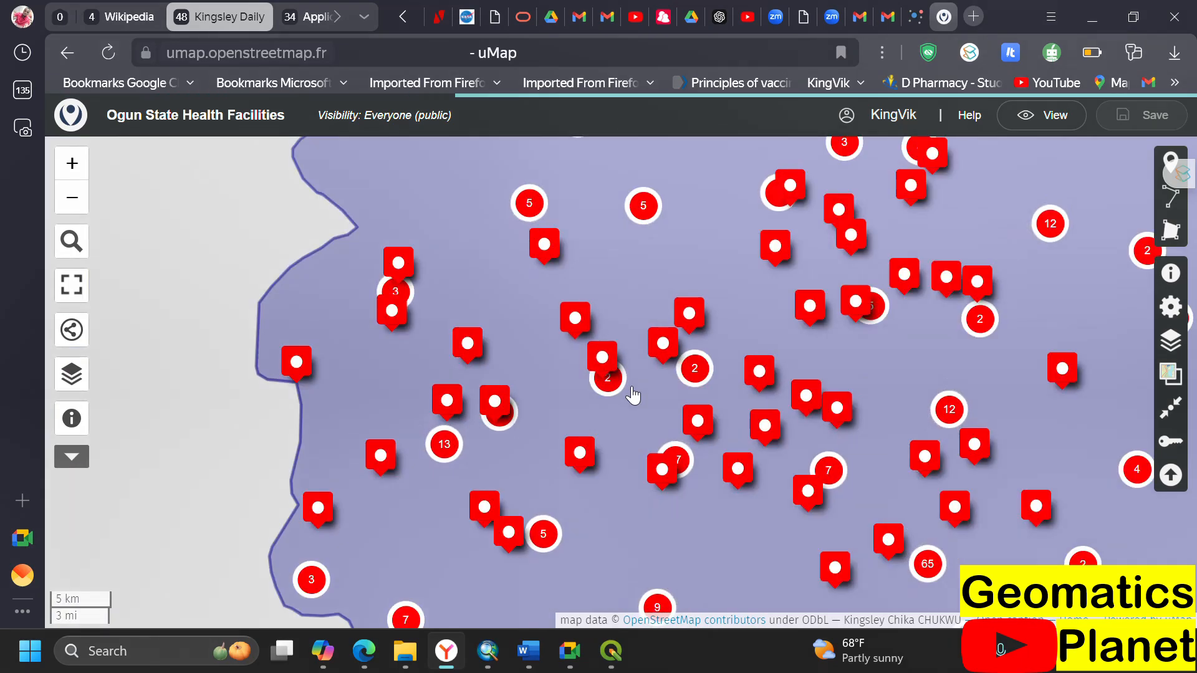
{"action": "scroll", "coordinate": [632, 395], "scroll_direction": "down", "scroll_amount": 1}
{"action": "scroll", "coordinate": [648, 362], "scroll_direction": "down", "scroll_amount": 2}
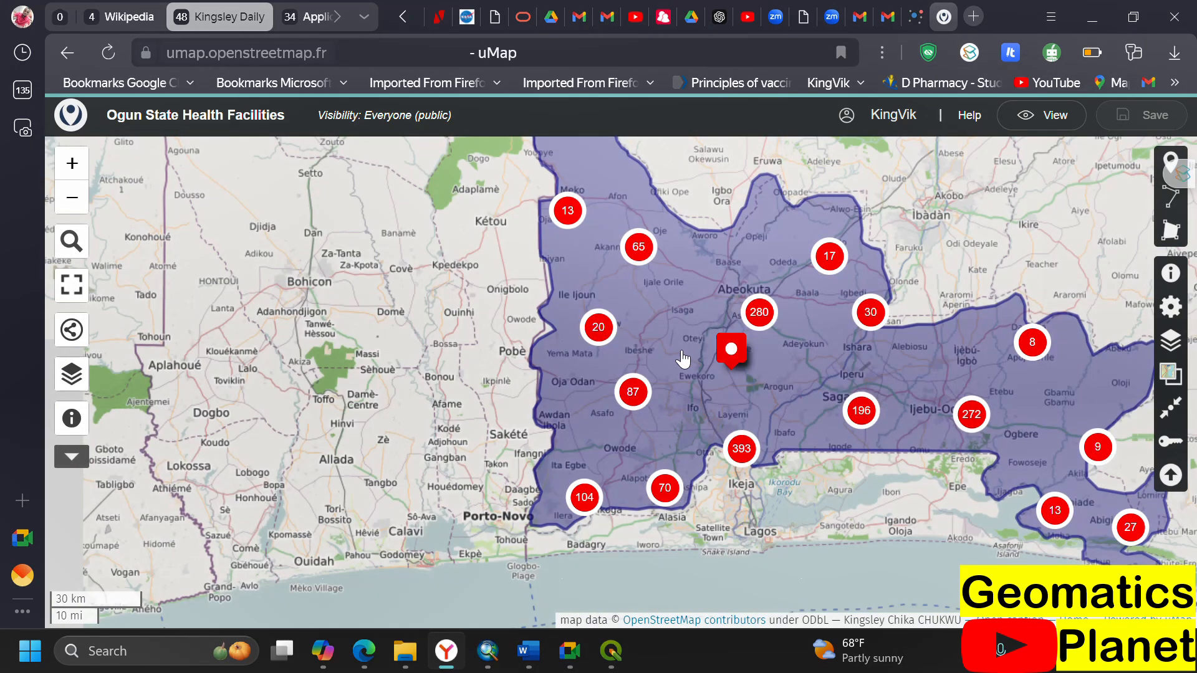
{"action": "scroll", "coordinate": [705, 349], "scroll_direction": "up", "scroll_amount": 1}
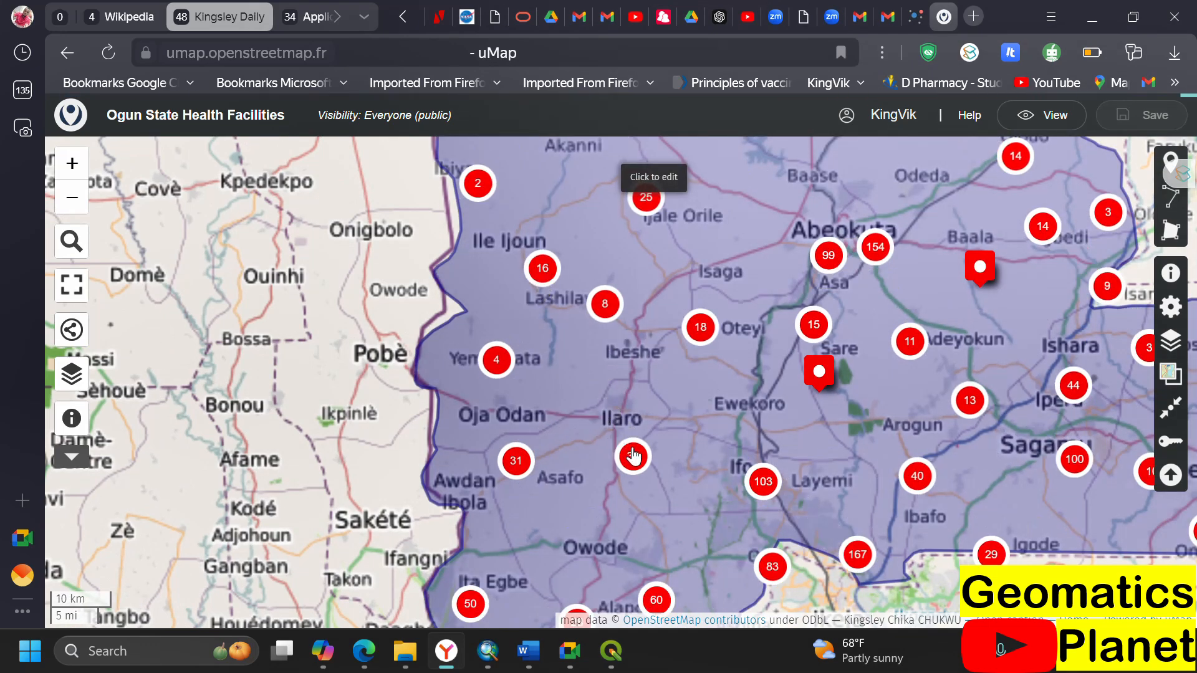
{"action": "left_click", "coordinate": [633, 457]}
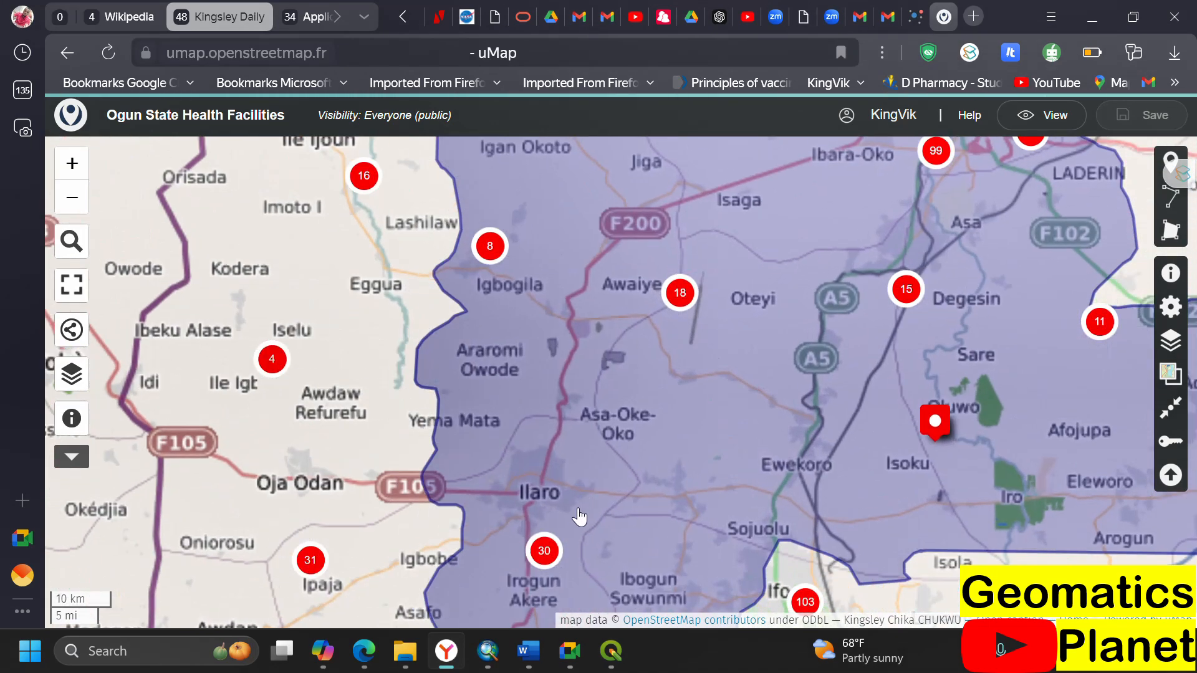
{"action": "scroll", "coordinate": [559, 530], "scroll_direction": "up", "scroll_amount": 2}
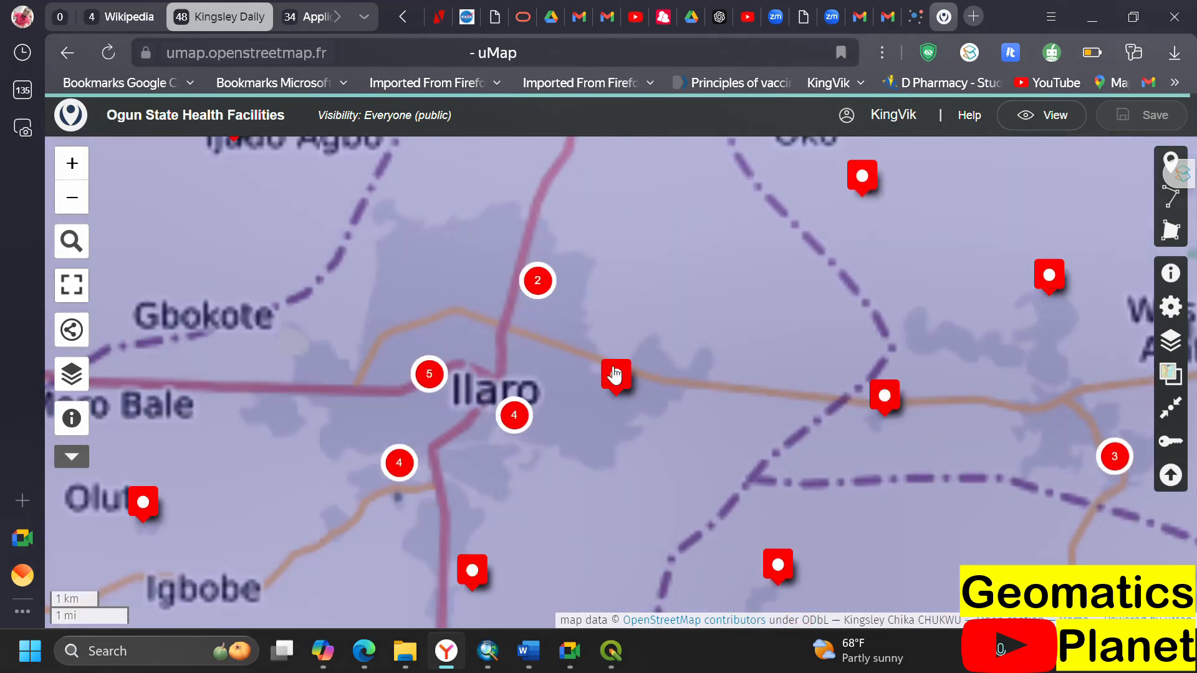
{"action": "scroll", "coordinate": [614, 374], "scroll_direction": "up", "scroll_amount": 2}
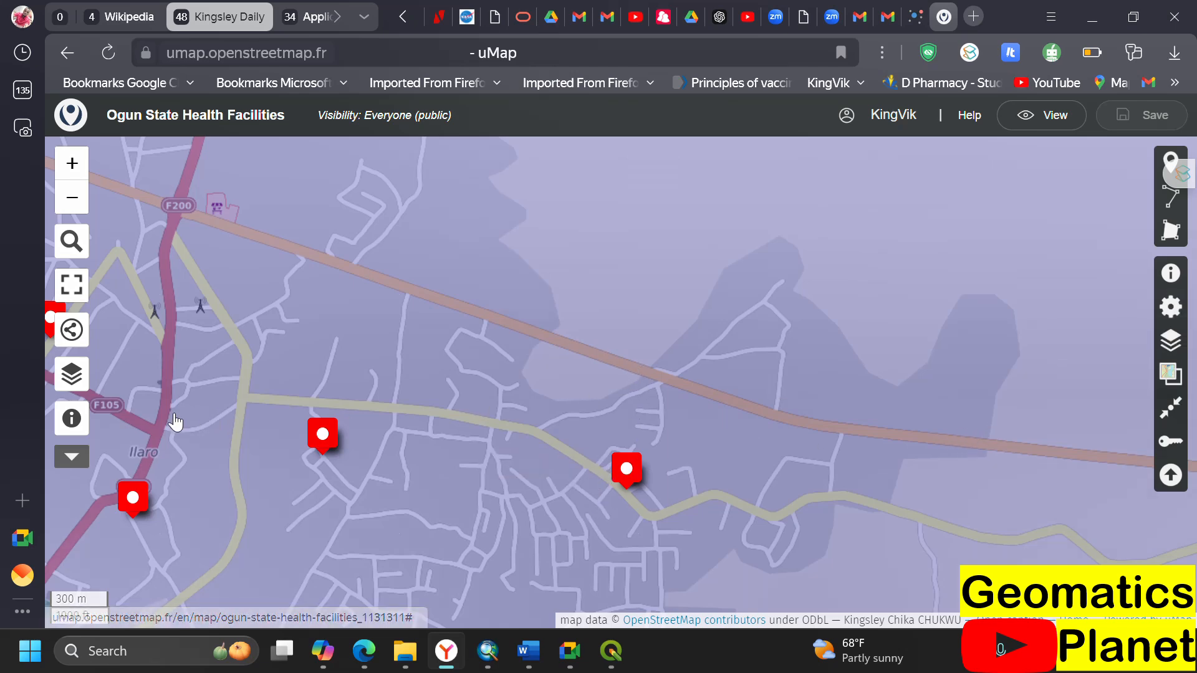
- With the ruler tool, measure a multi-point line and area across the Ilaro facilities
{"action": "left_click", "coordinate": [77, 461]}
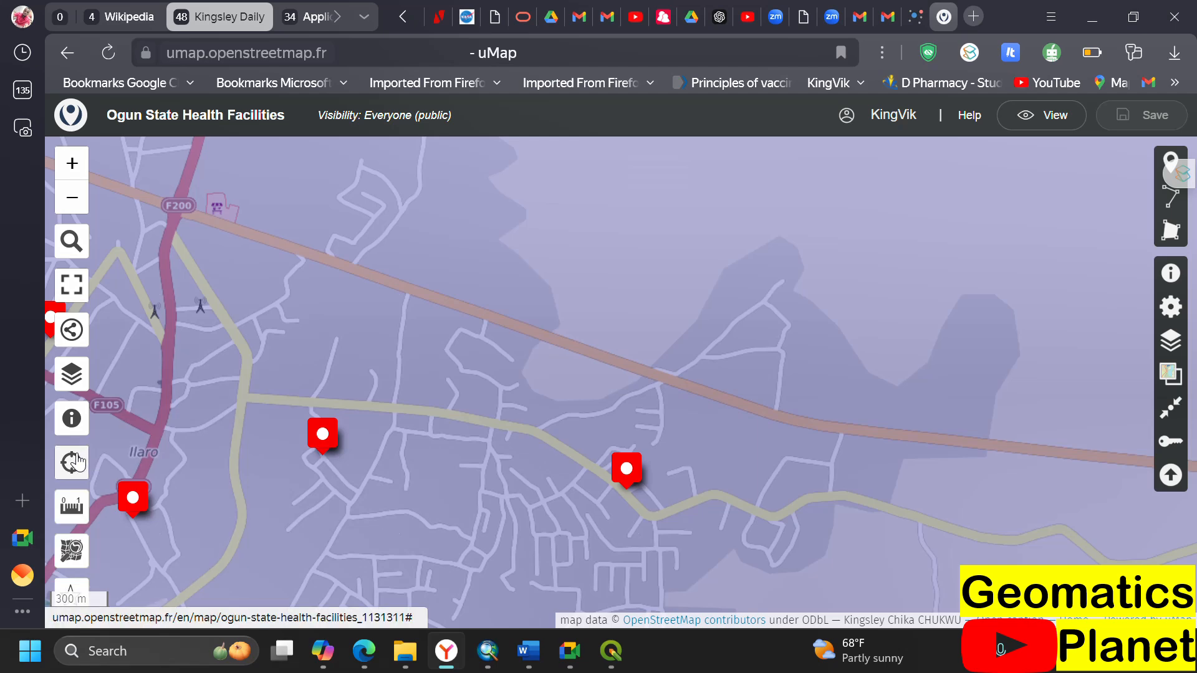
{"action": "left_click", "coordinate": [69, 507]}
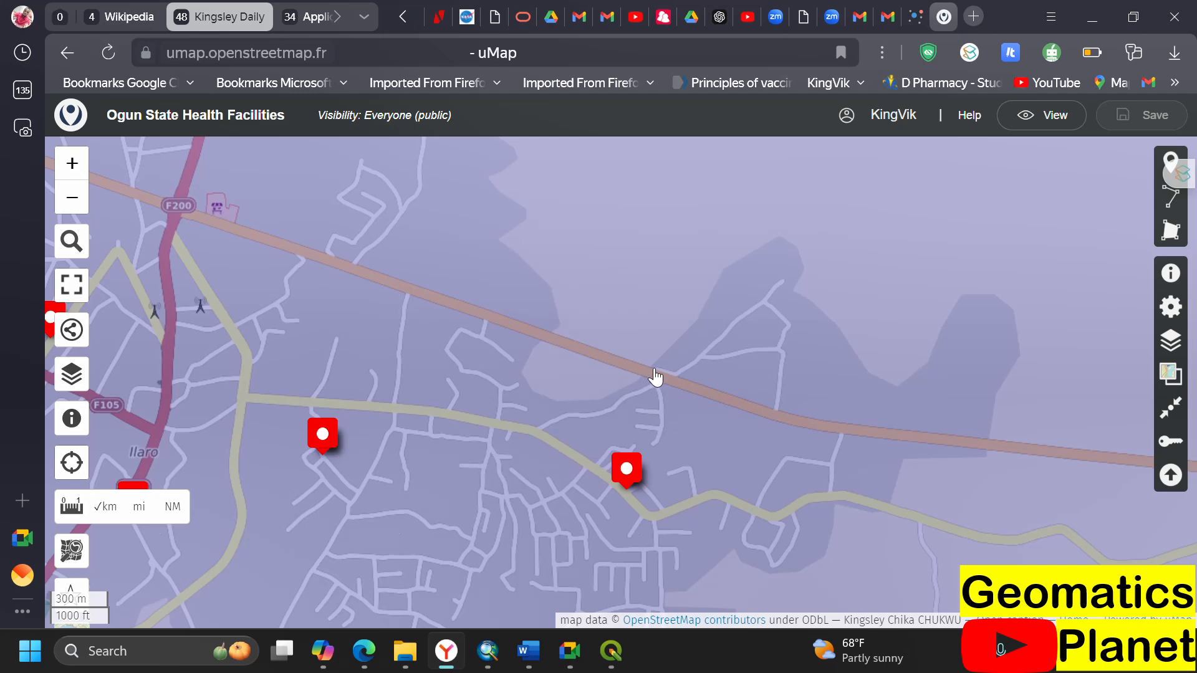
{"action": "left_click", "coordinate": [626, 468]}
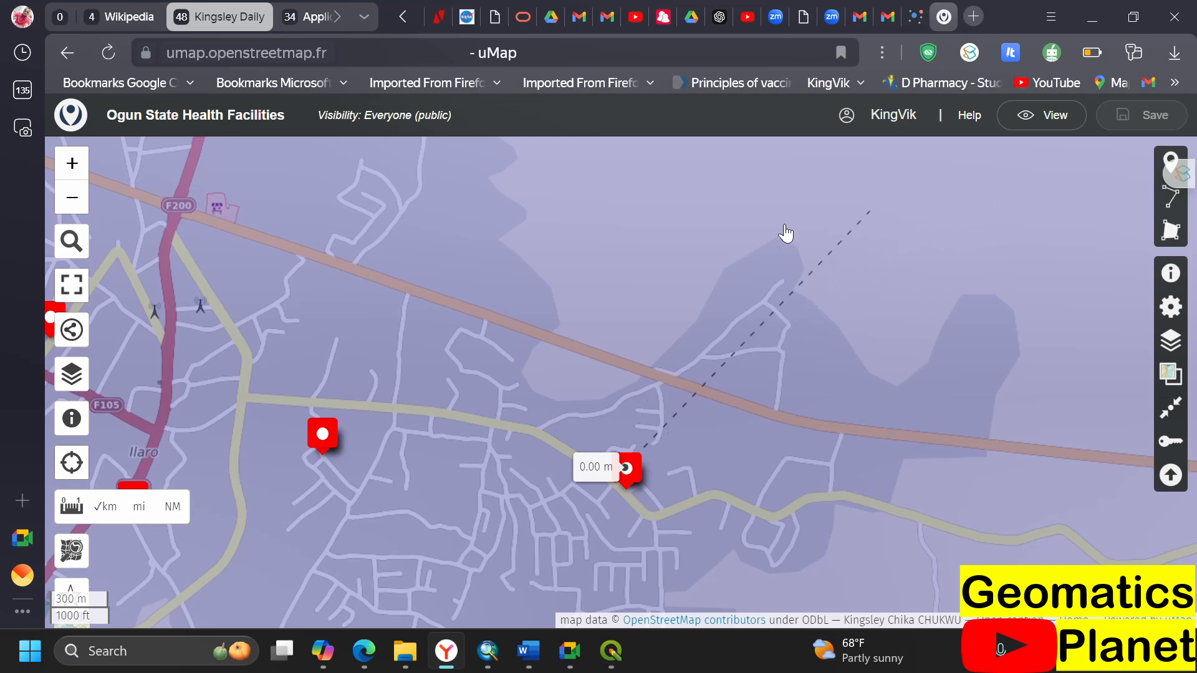
{"action": "left_click", "coordinate": [734, 229]}
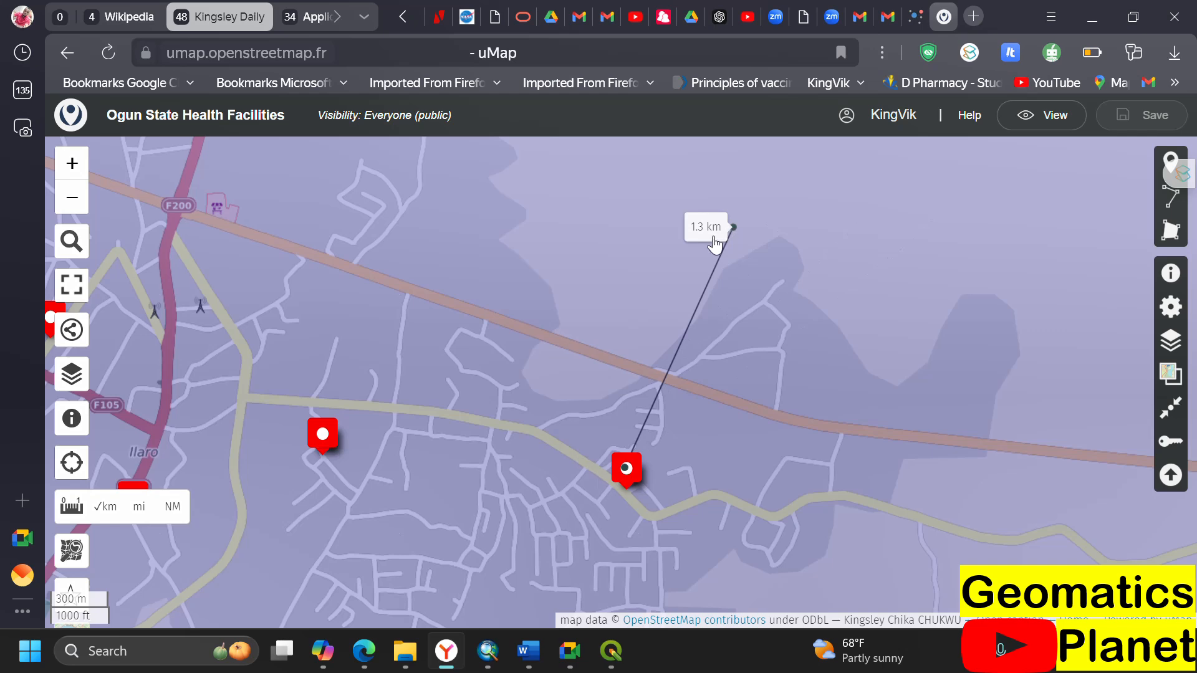
{"action": "left_click", "coordinate": [328, 429]}
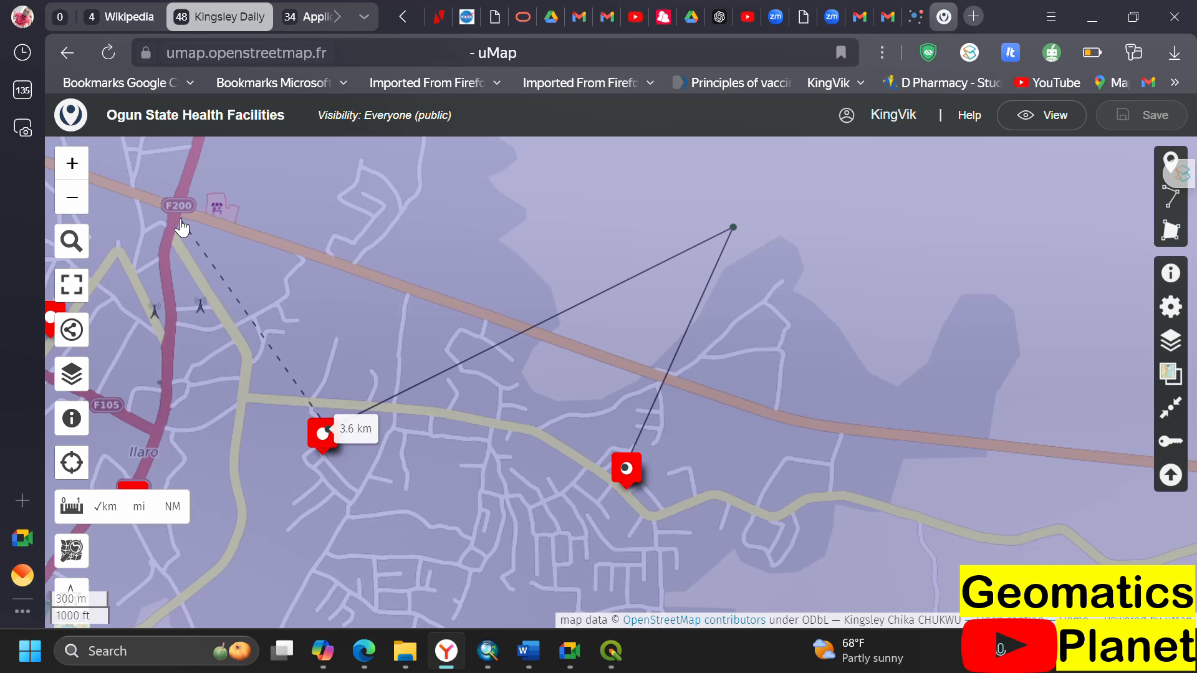
{"action": "left_click", "coordinate": [685, 416]}
{"action": "left_click", "coordinate": [730, 370]}
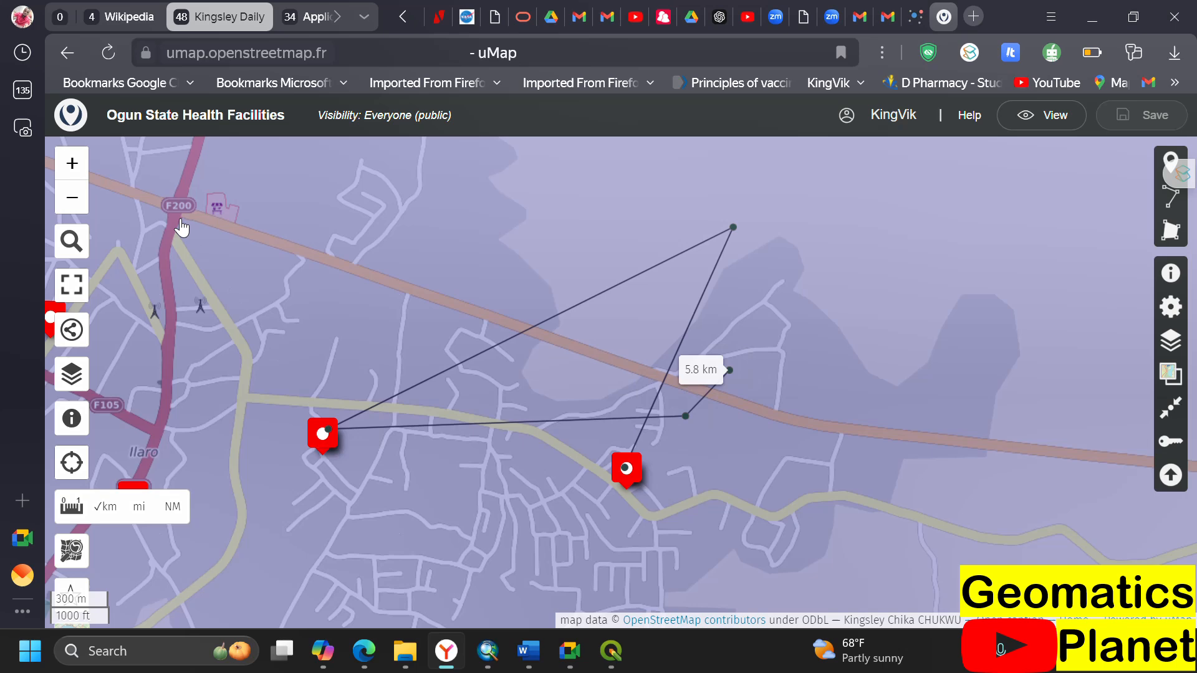
{"action": "left_click", "coordinate": [782, 526]}
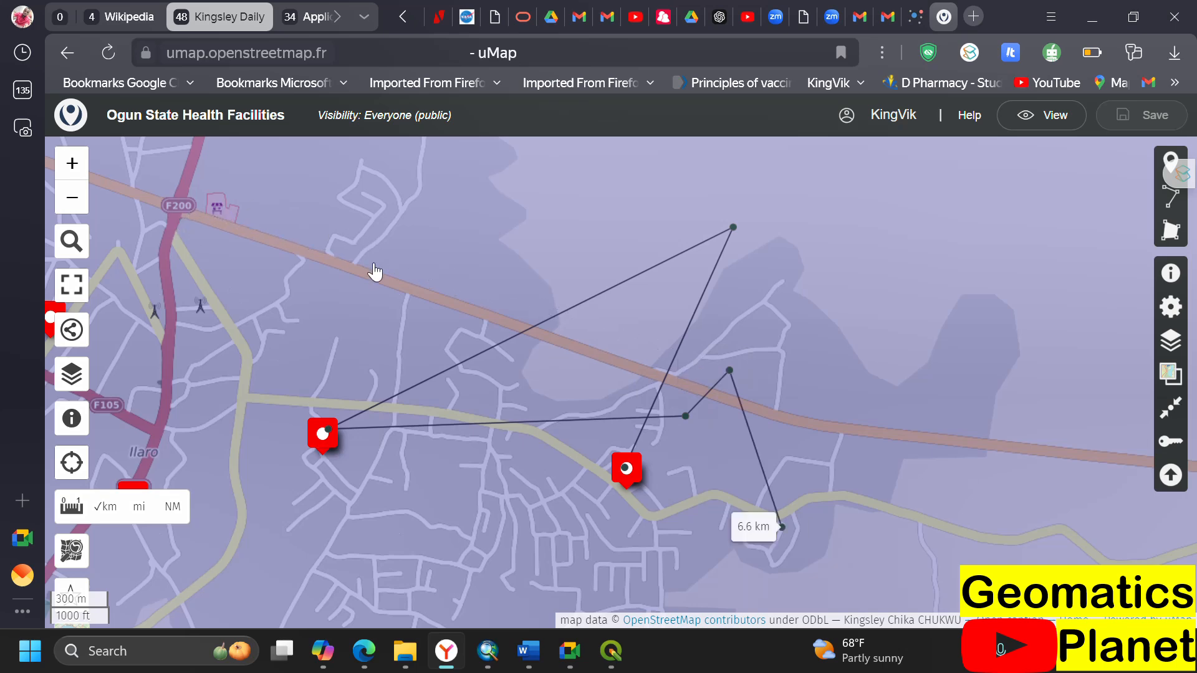
{"action": "left_click", "coordinate": [978, 302]}
{"action": "left_click", "coordinate": [532, 221]}
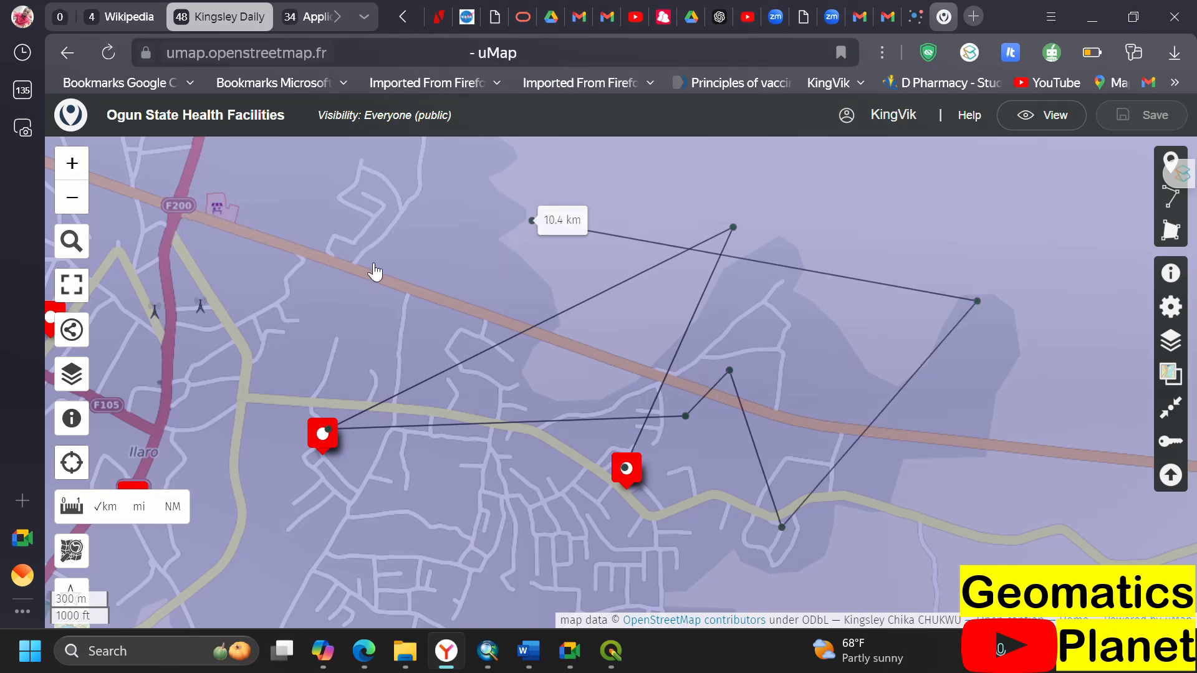
{"action": "left_click", "coordinate": [494, 550]}
{"action": "left_click", "coordinate": [330, 248]}
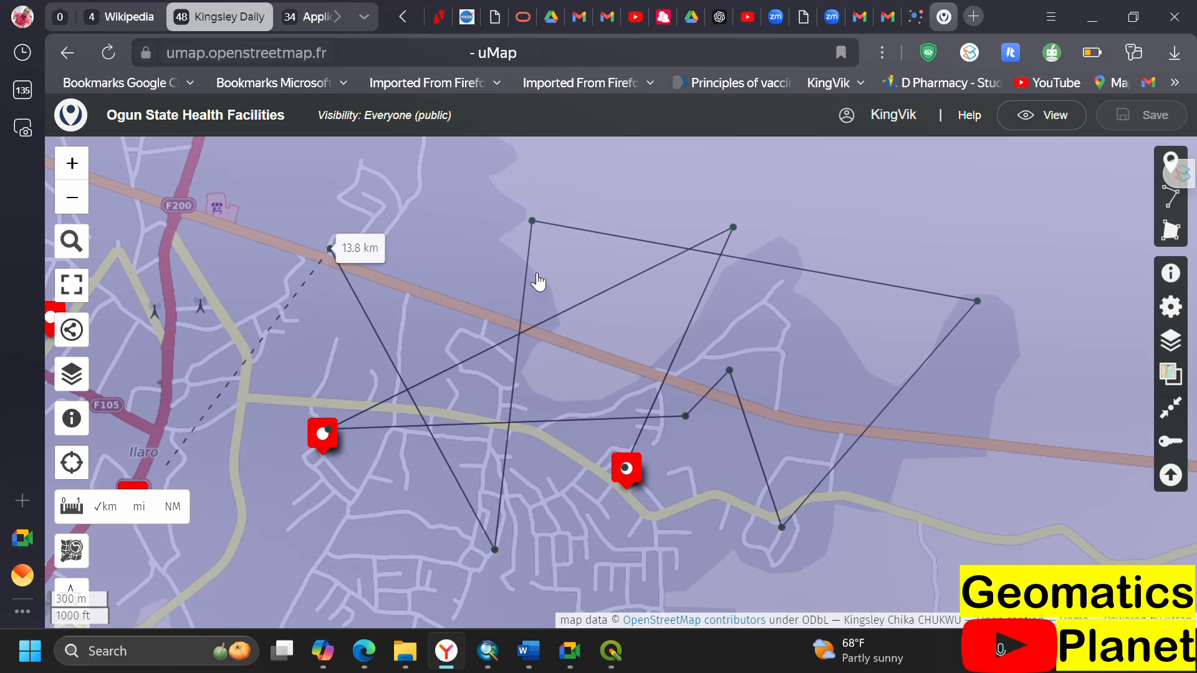
- Compare the measurement in miles and nautical miles, edit its points, then return to kilometres
{"action": "left_click", "coordinate": [141, 507]}
{"action": "left_click", "coordinate": [174, 508]}
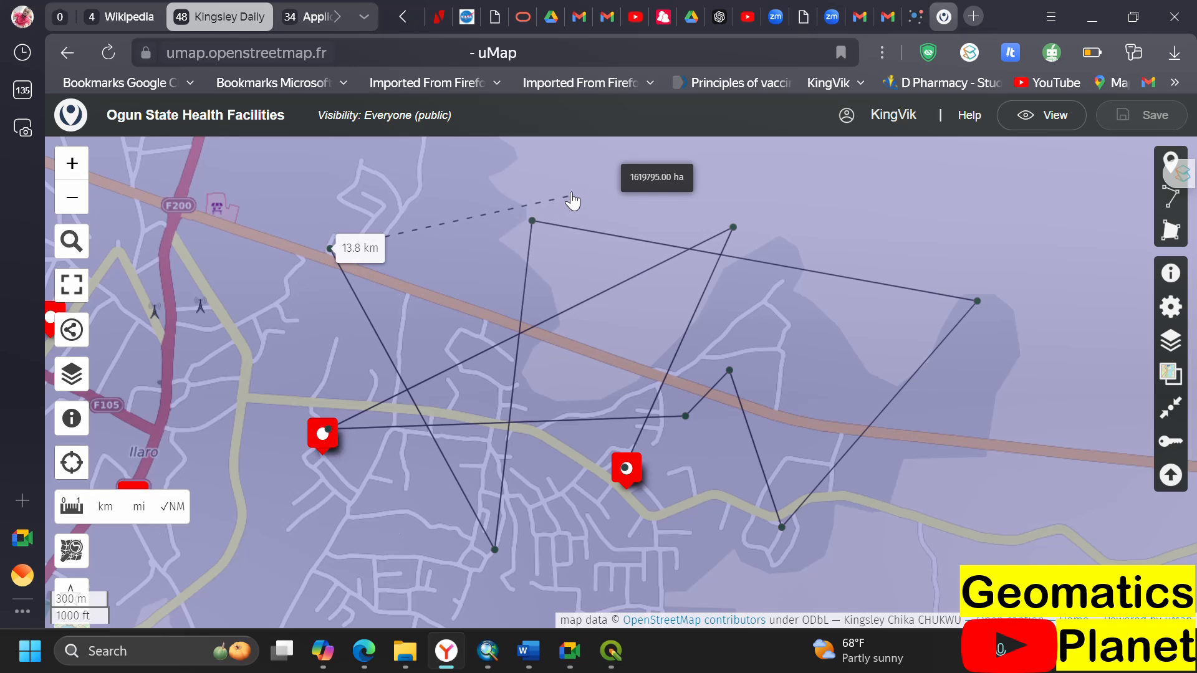
{"action": "left_click", "coordinate": [532, 222]}
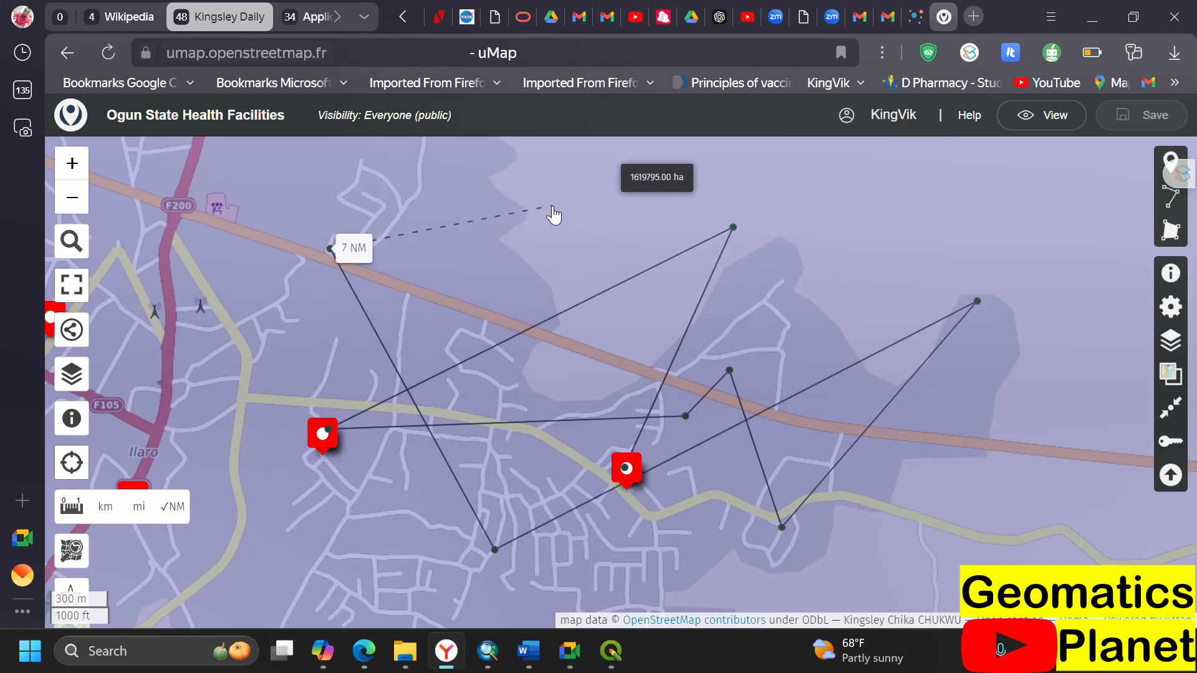
{"action": "left_click", "coordinate": [977, 303]}
{"action": "left_click", "coordinate": [738, 227]}
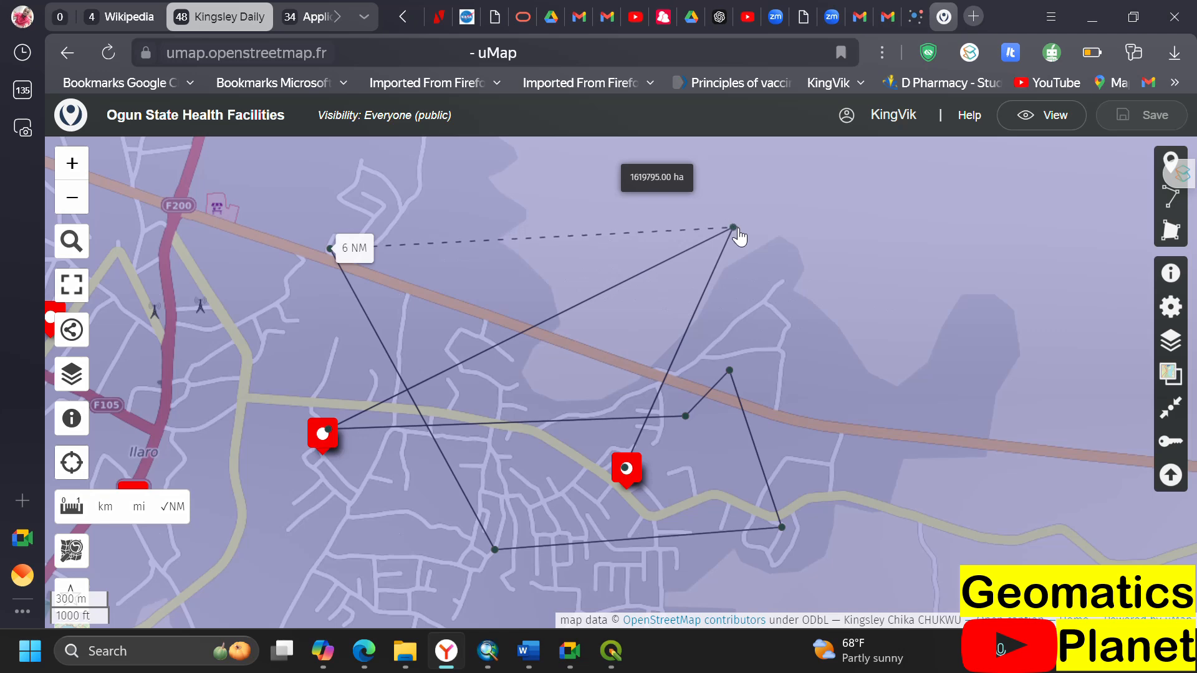
{"action": "left_click", "coordinate": [730, 372]}
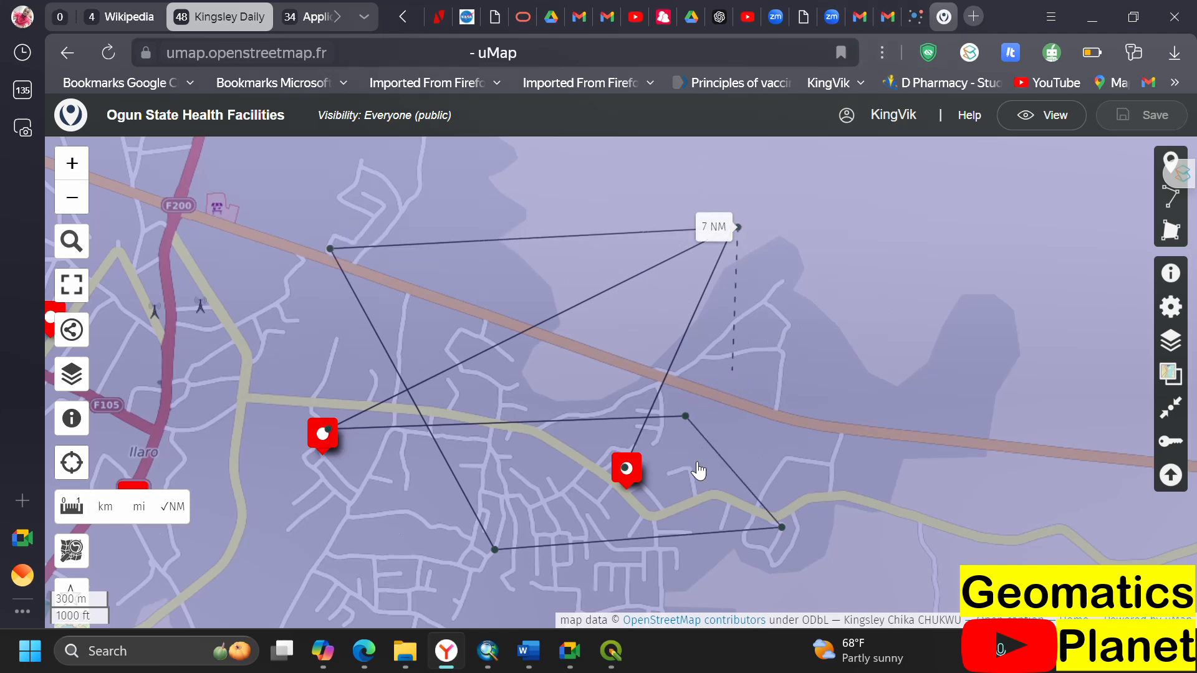
{"action": "left_click", "coordinate": [106, 507]}
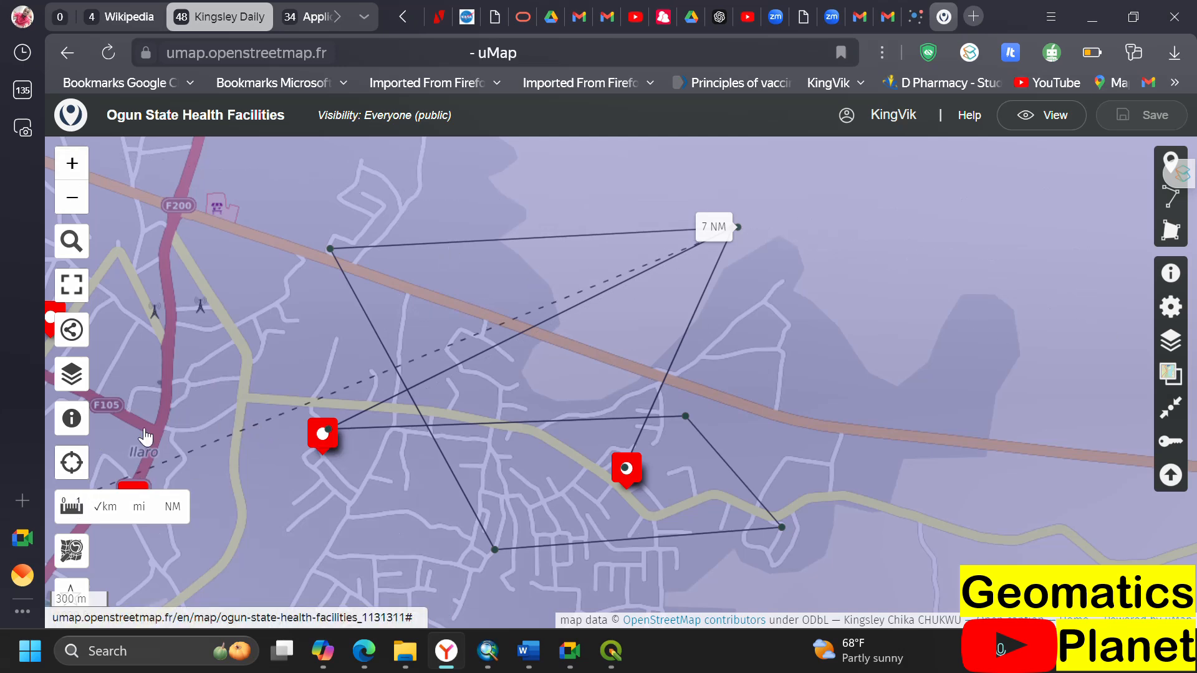
- Clear the measurement, then open and close the map's advanced properties
{"action": "left_click", "coordinate": [71, 507]}
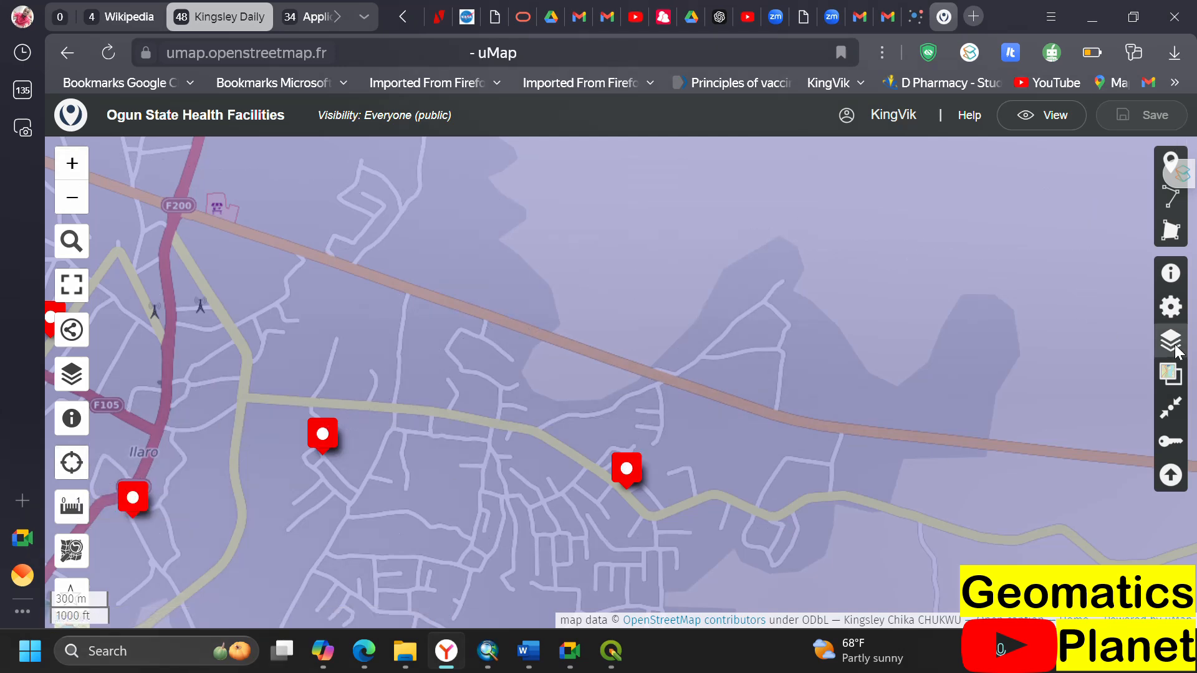
{"action": "scroll", "coordinate": [658, 369], "scroll_direction": "down", "scroll_amount": 1}
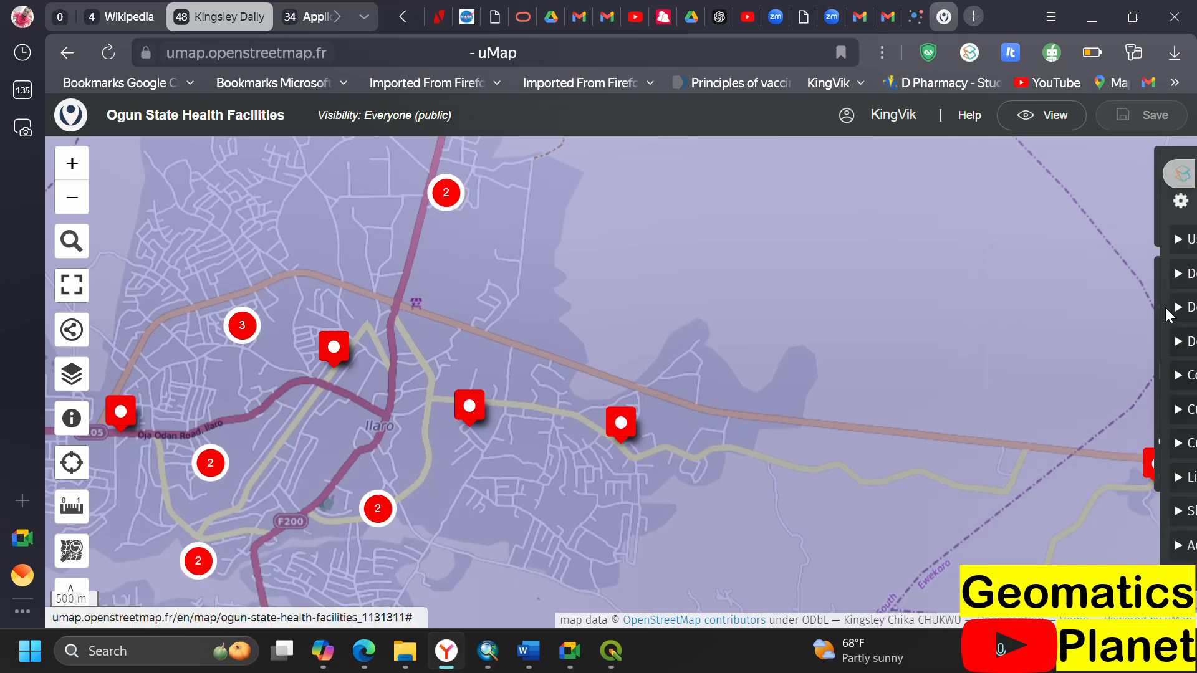
{"action": "left_click", "coordinate": [1168, 307]}
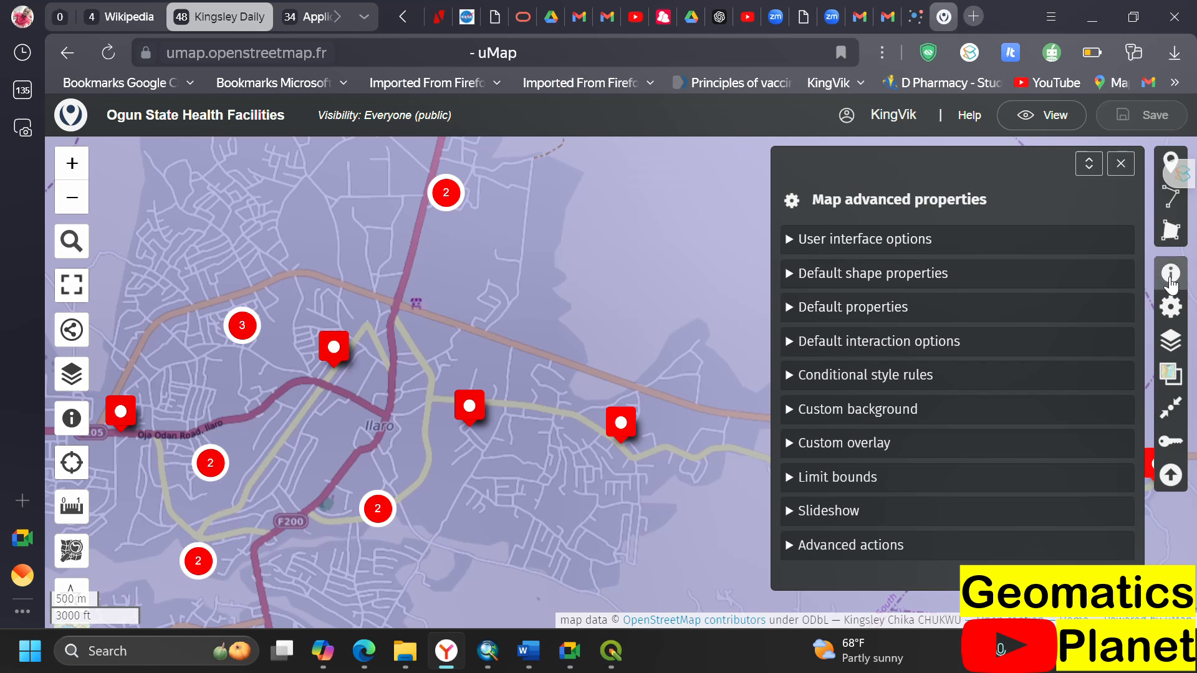
{"action": "left_click", "coordinate": [1120, 163]}
- Open the health facilities data table and select facility 29221's empty image cell
{"action": "left_click", "coordinate": [1171, 341]}
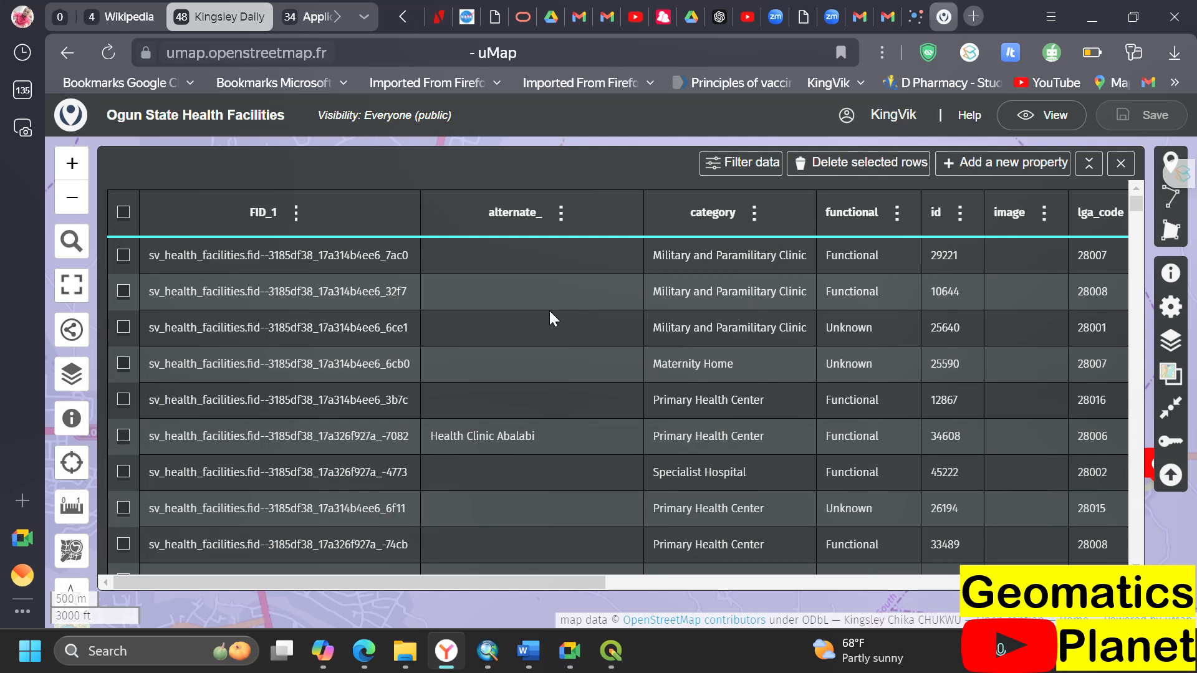
{"action": "left_click_drag", "start_coordinate": [540, 584], "coordinate": [752, 536]}
{"action": "left_click", "coordinate": [562, 262]}
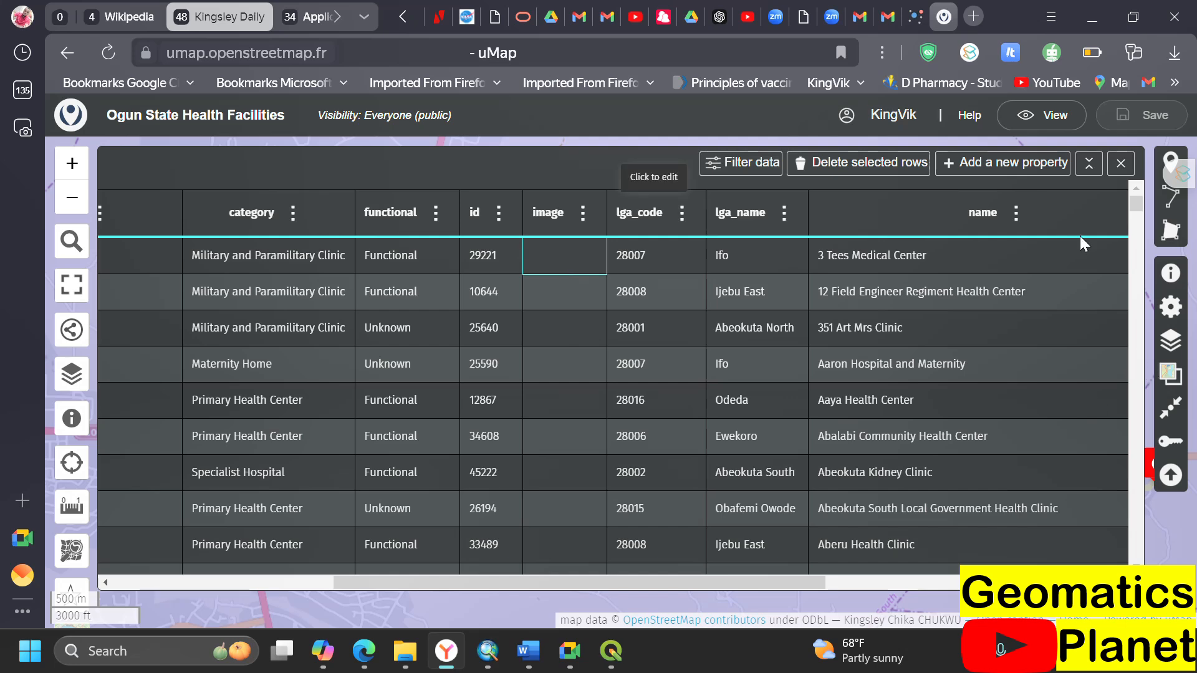
- Search Google for the trainer's name in a new tab
{"action": "left_click", "coordinate": [979, 19]}
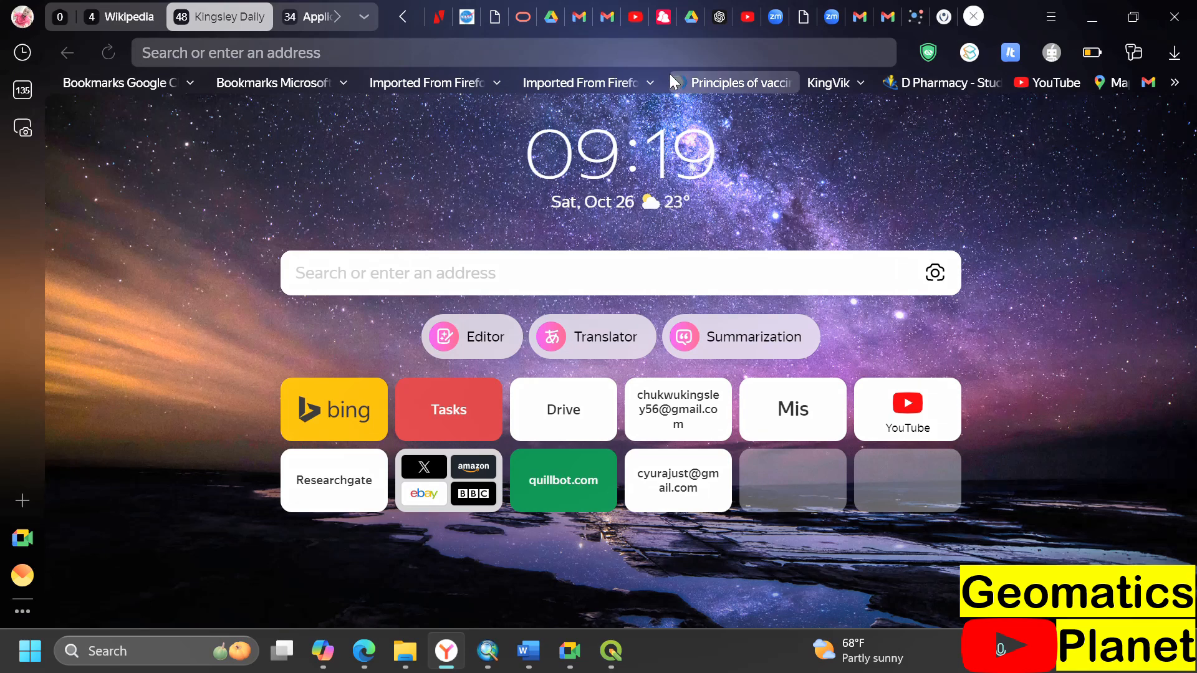
{"action": "type", "text": "King"}
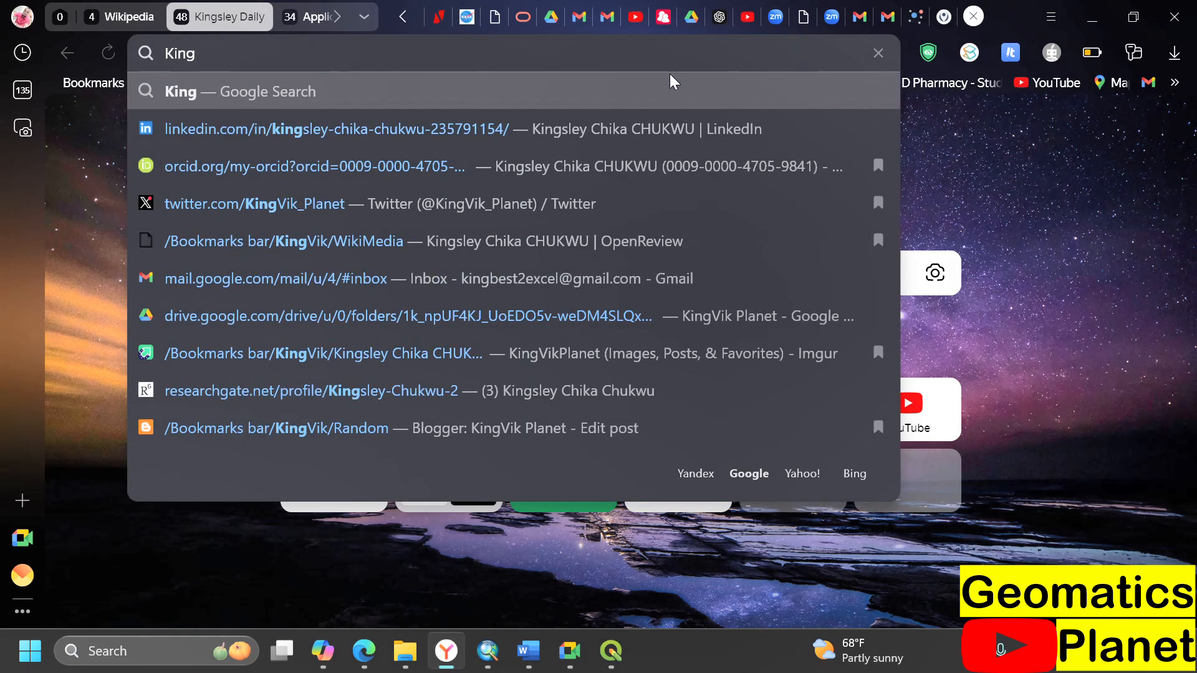
{"action": "type", "text": "sley Chu"}
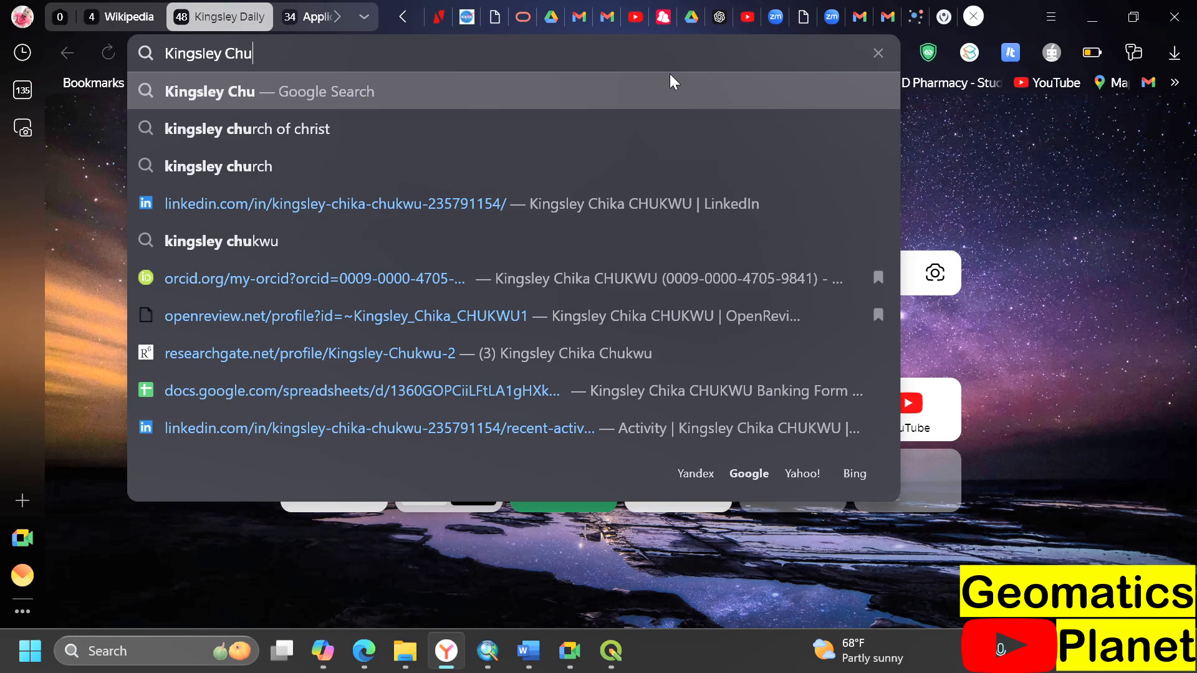
{"action": "key", "text": "BackSpace"}
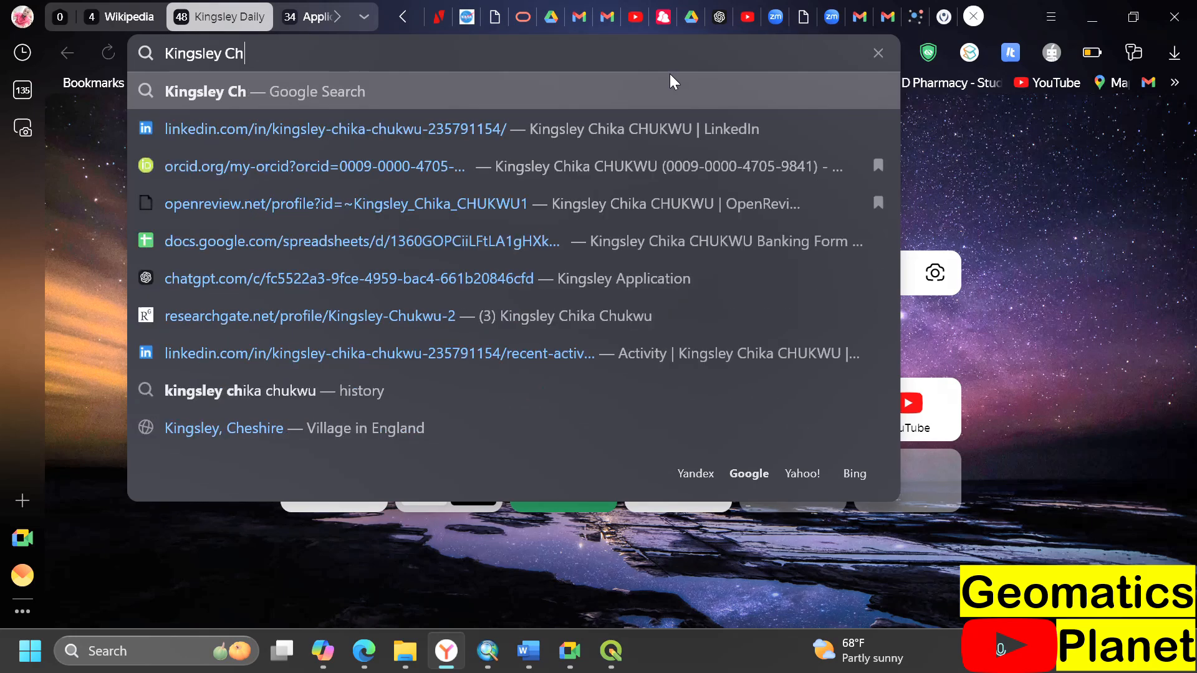
{"action": "type", "text": "ika CHUKWU"}
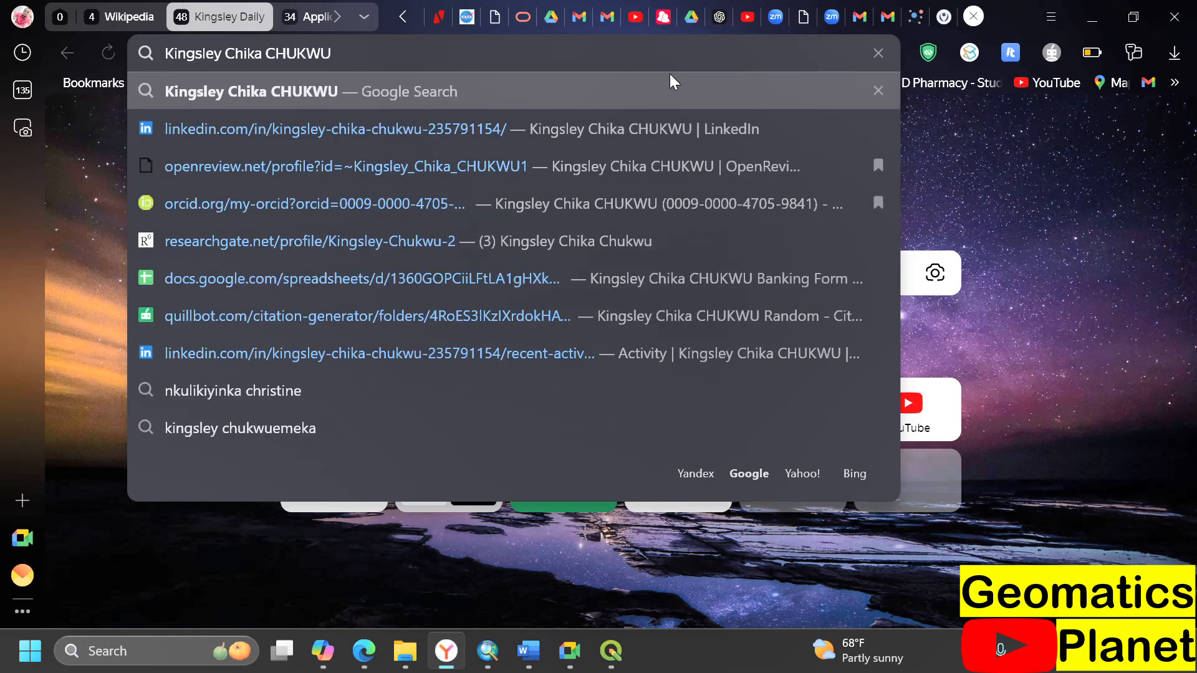
{"action": "key", "text": "Return"}
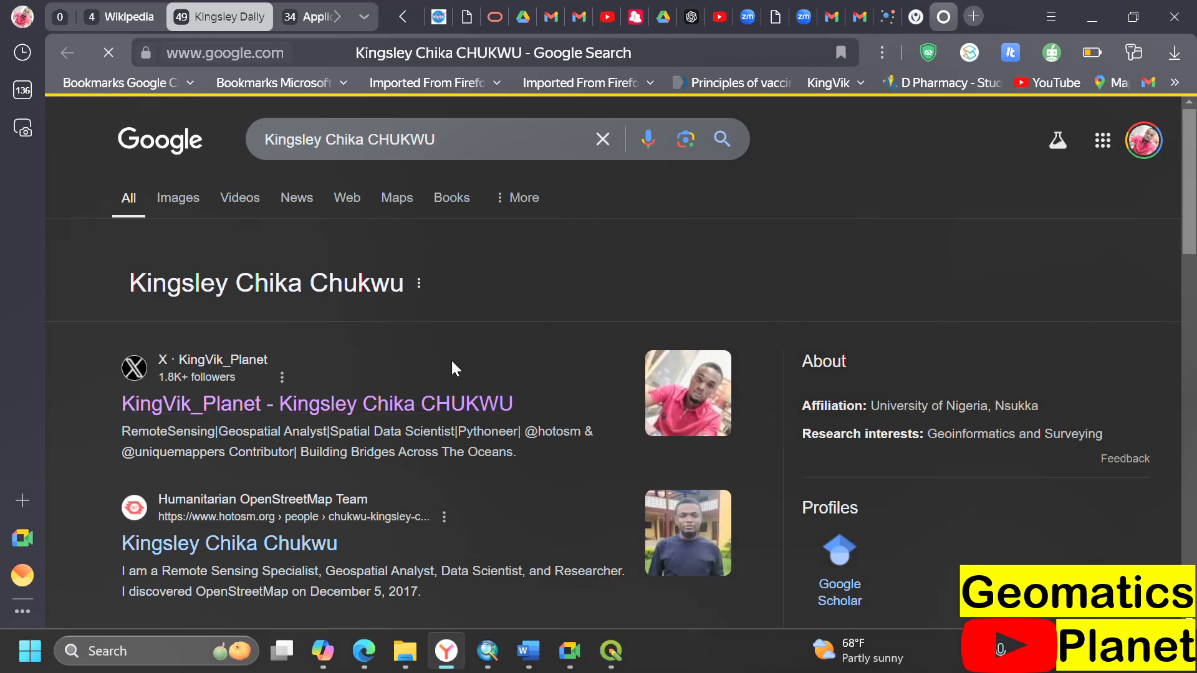
{"action": "scroll", "coordinate": [437, 368], "scroll_direction": "down", "scroll_amount": 4}
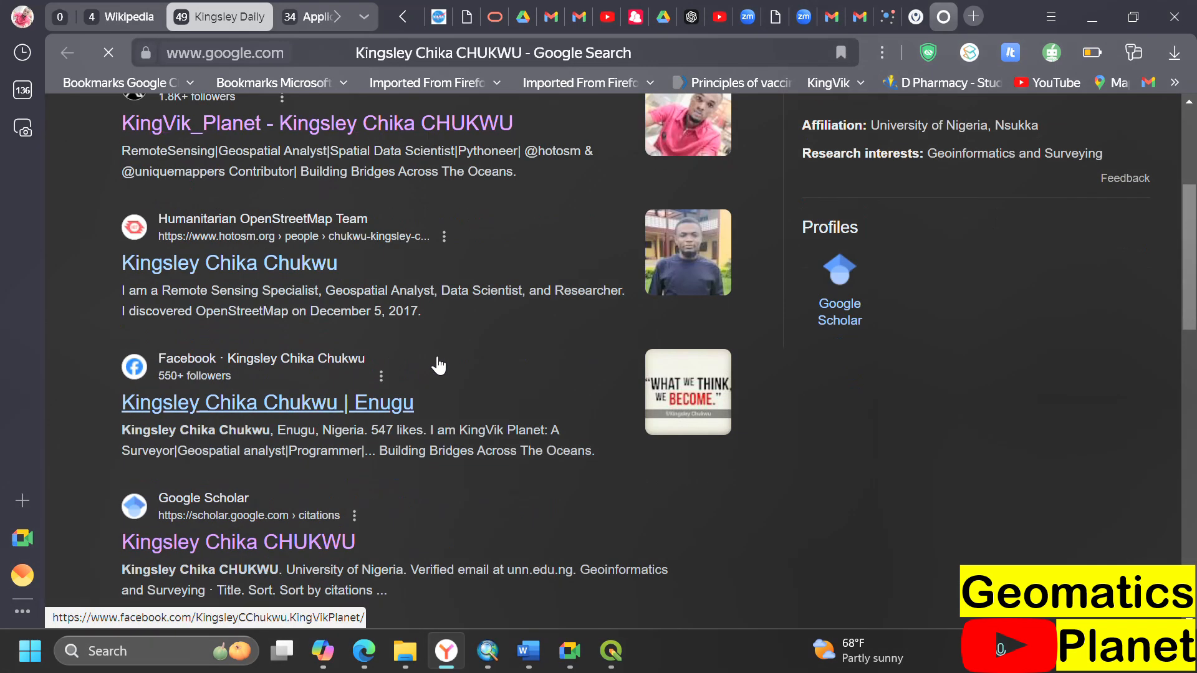
{"action": "scroll", "coordinate": [438, 361], "scroll_direction": "down", "scroll_amount": 5}
{"action": "scroll", "coordinate": [400, 321], "scroll_direction": "up", "scroll_amount": 10}
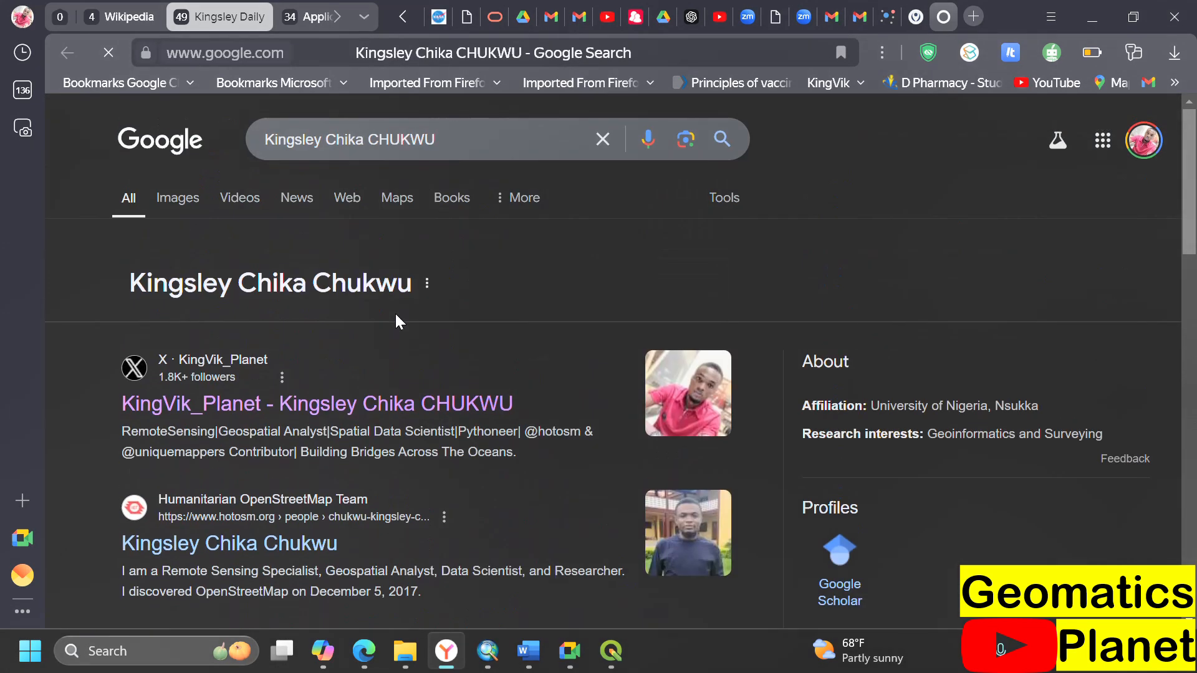
- Browse the image results for that name, previewing a group photo
{"action": "left_click", "coordinate": [179, 211]}
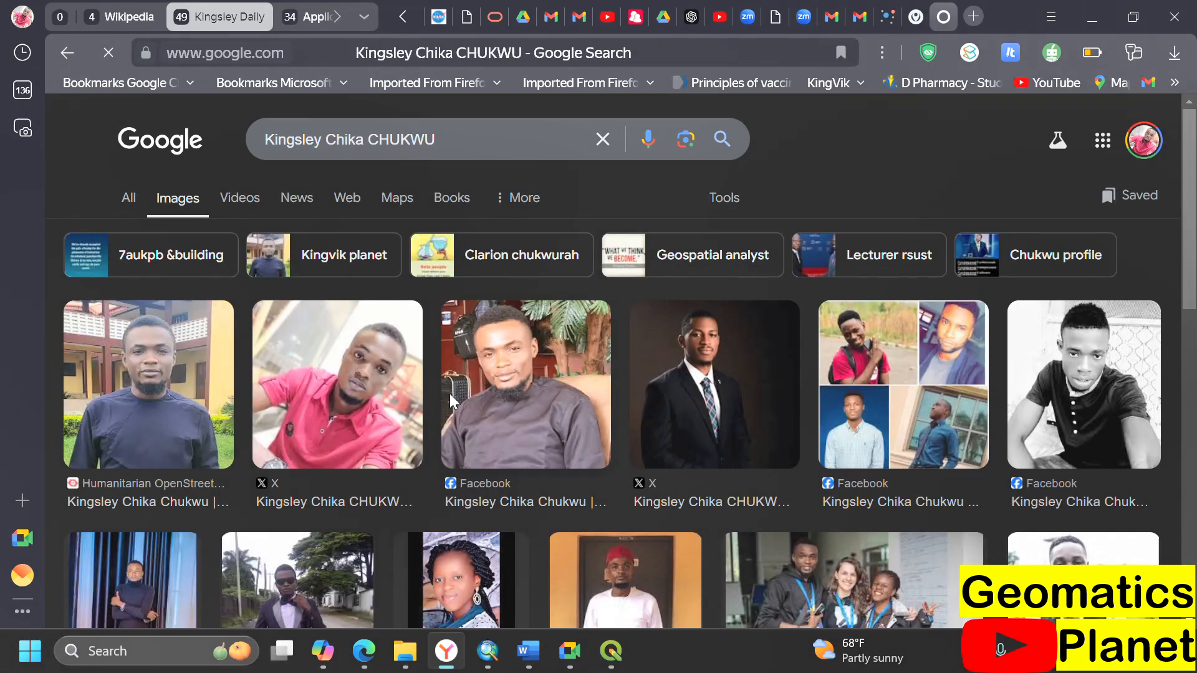
{"action": "scroll", "coordinate": [498, 437], "scroll_direction": "down", "scroll_amount": 3}
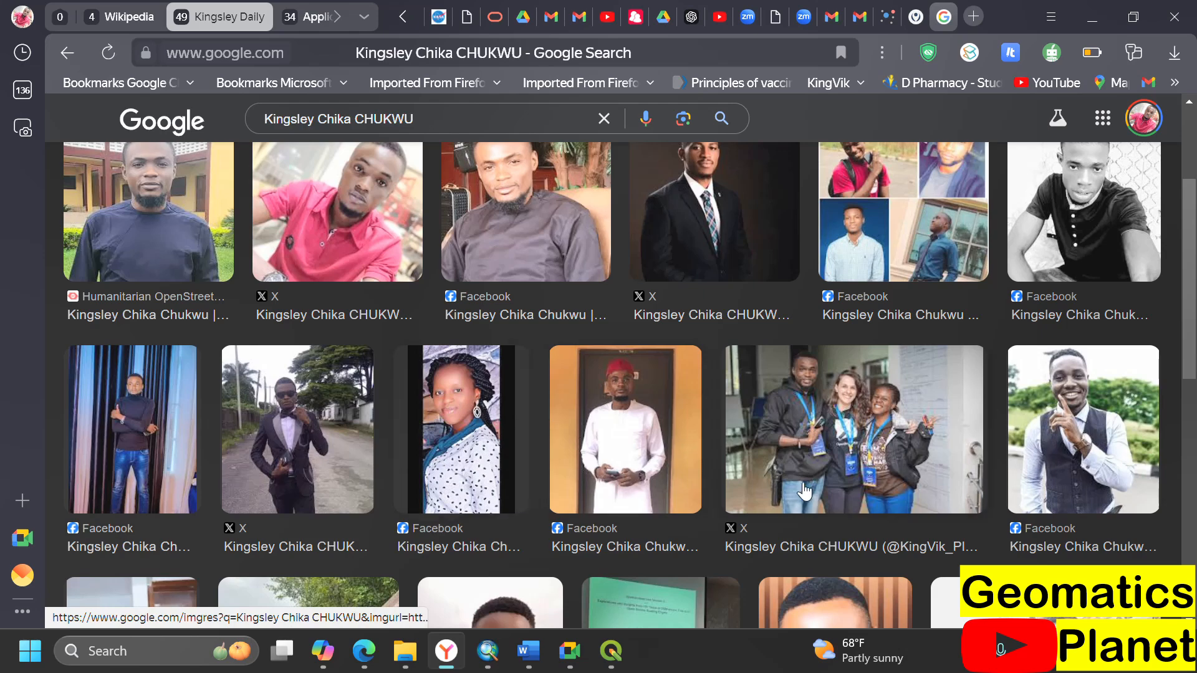
{"action": "left_click", "coordinate": [818, 455]}
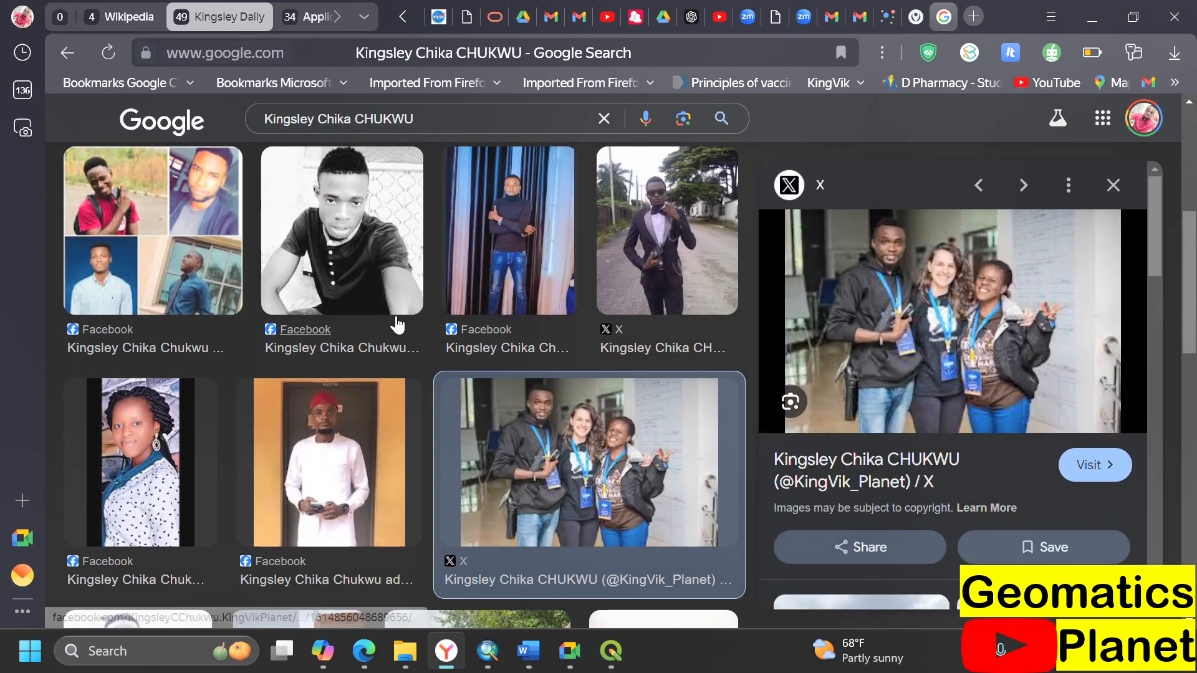
{"action": "scroll", "coordinate": [215, 267], "scroll_direction": "up", "scroll_amount": 1}
{"action": "scroll", "coordinate": [214, 267], "scroll_direction": "up", "scroll_amount": 3}
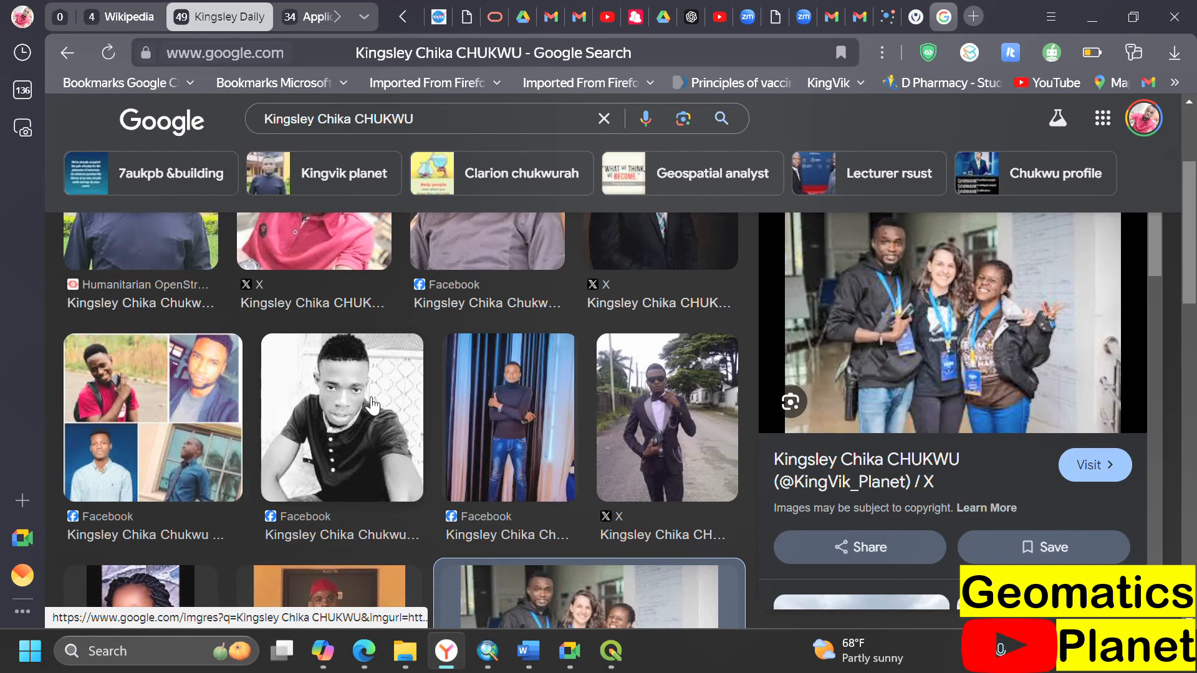
{"action": "scroll", "coordinate": [502, 429], "scroll_direction": "up", "scroll_amount": 2}
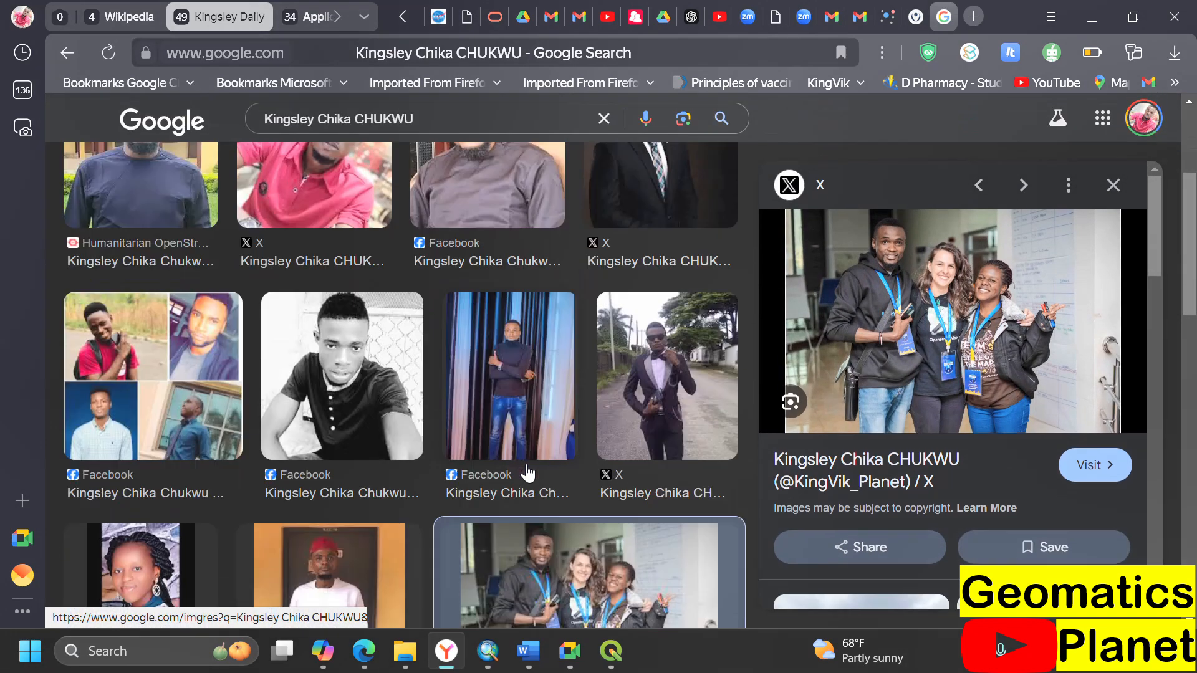
{"action": "scroll", "coordinate": [521, 464], "scroll_direction": "down", "scroll_amount": 4}
{"action": "scroll", "coordinate": [486, 372], "scroll_direction": "down", "scroll_amount": 3}
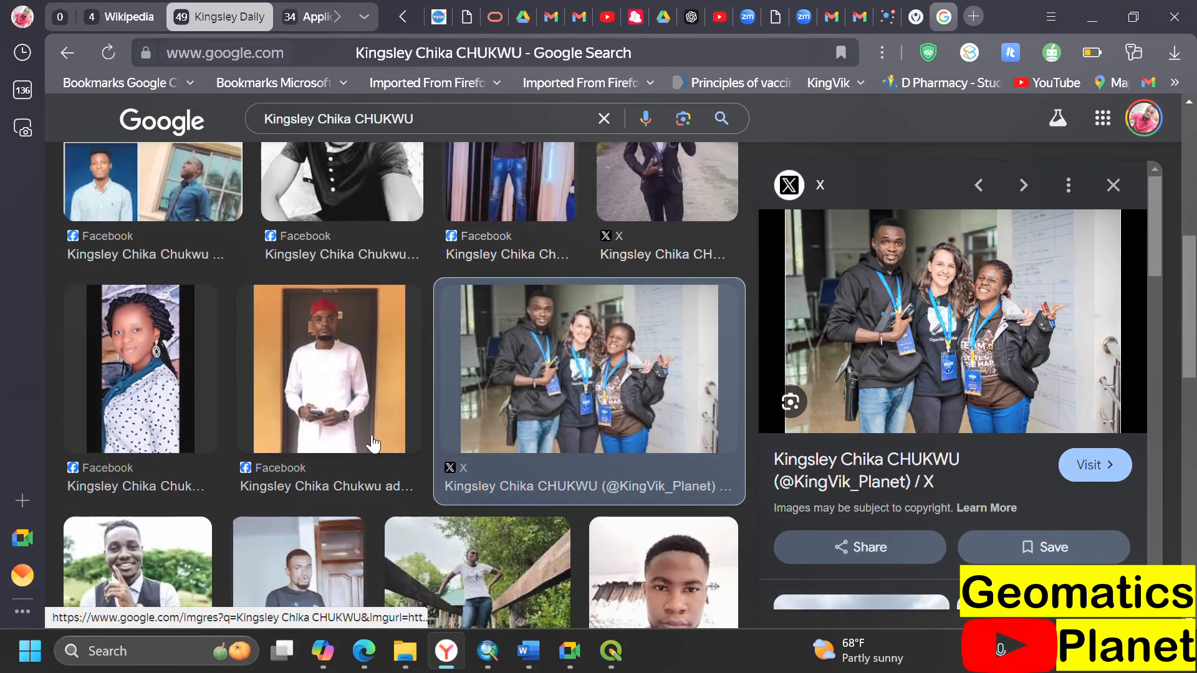
{"action": "scroll", "coordinate": [373, 444], "scroll_direction": "down", "scroll_amount": 8}
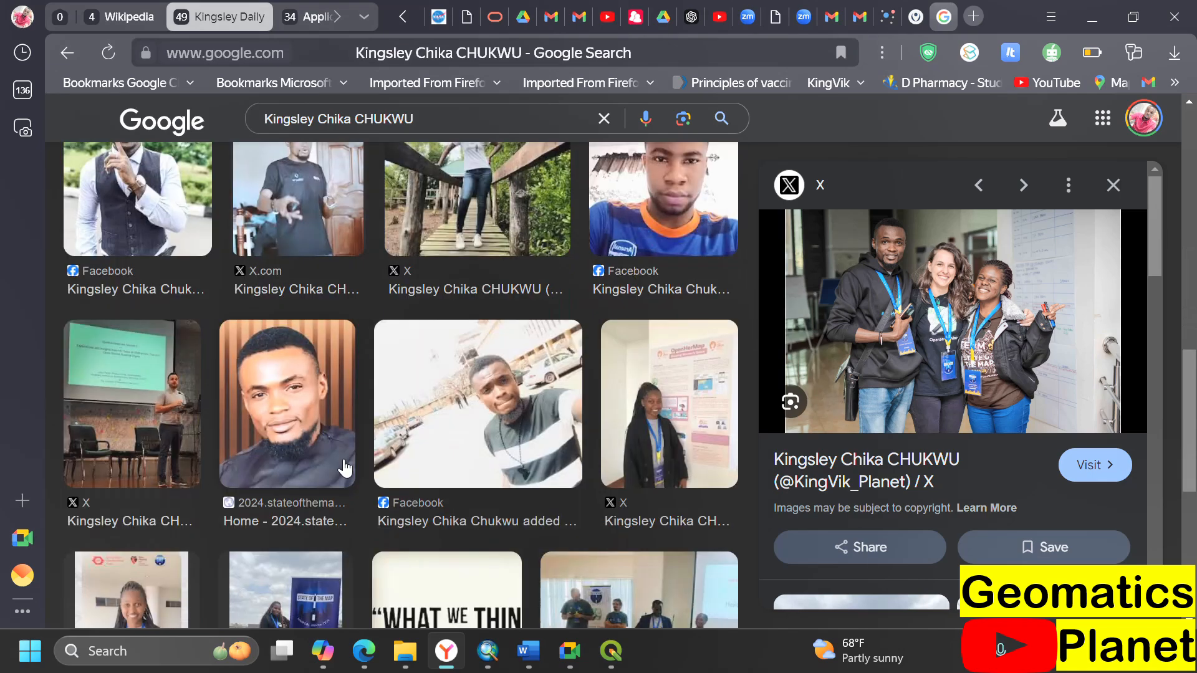
{"action": "scroll", "coordinate": [344, 468], "scroll_direction": "down", "scroll_amount": 1}
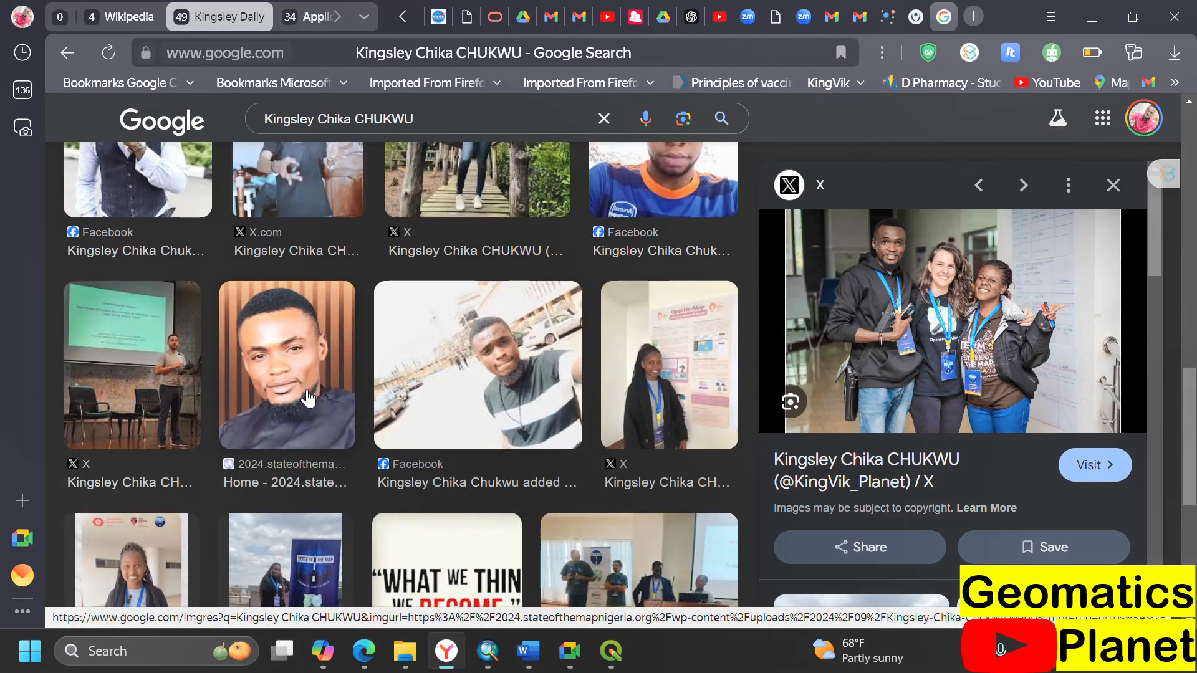
{"action": "scroll", "coordinate": [308, 397], "scroll_direction": "up", "scroll_amount": 10}
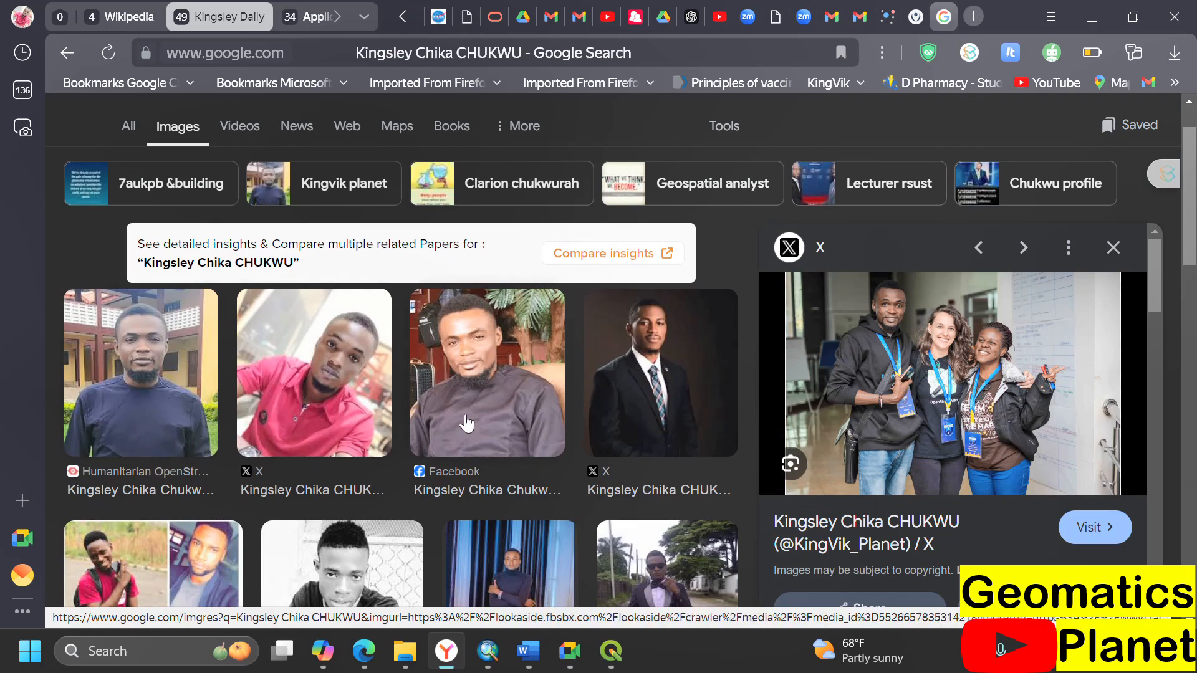
{"action": "scroll", "coordinate": [160, 362], "scroll_direction": "down", "scroll_amount": 8}
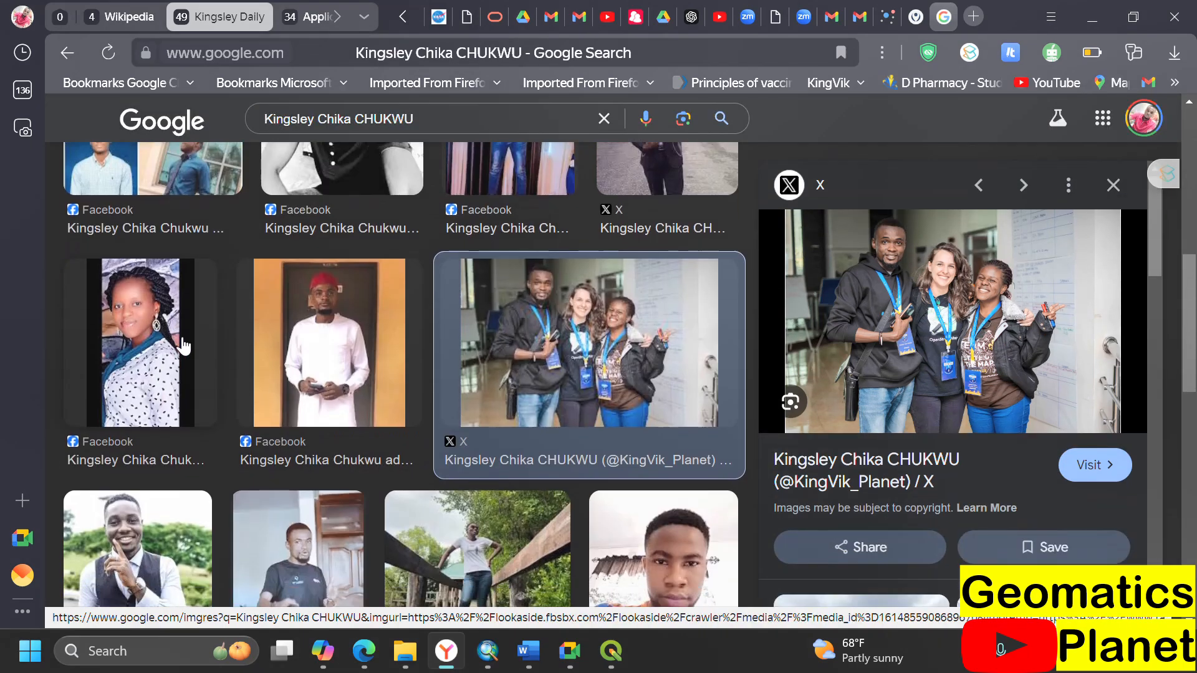
- Copy the link address of the 2024.stateofthemapnigeria.org portrait preview
{"action": "left_click", "coordinate": [302, 434]}
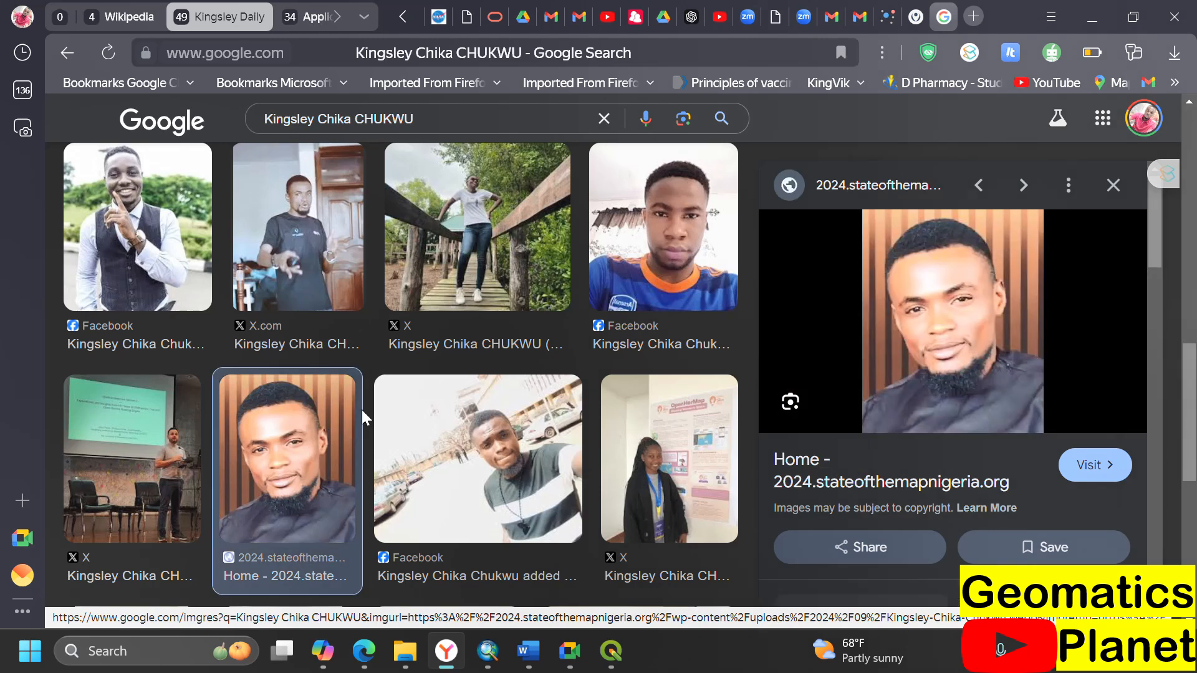
{"action": "right_click", "coordinate": [944, 307]}
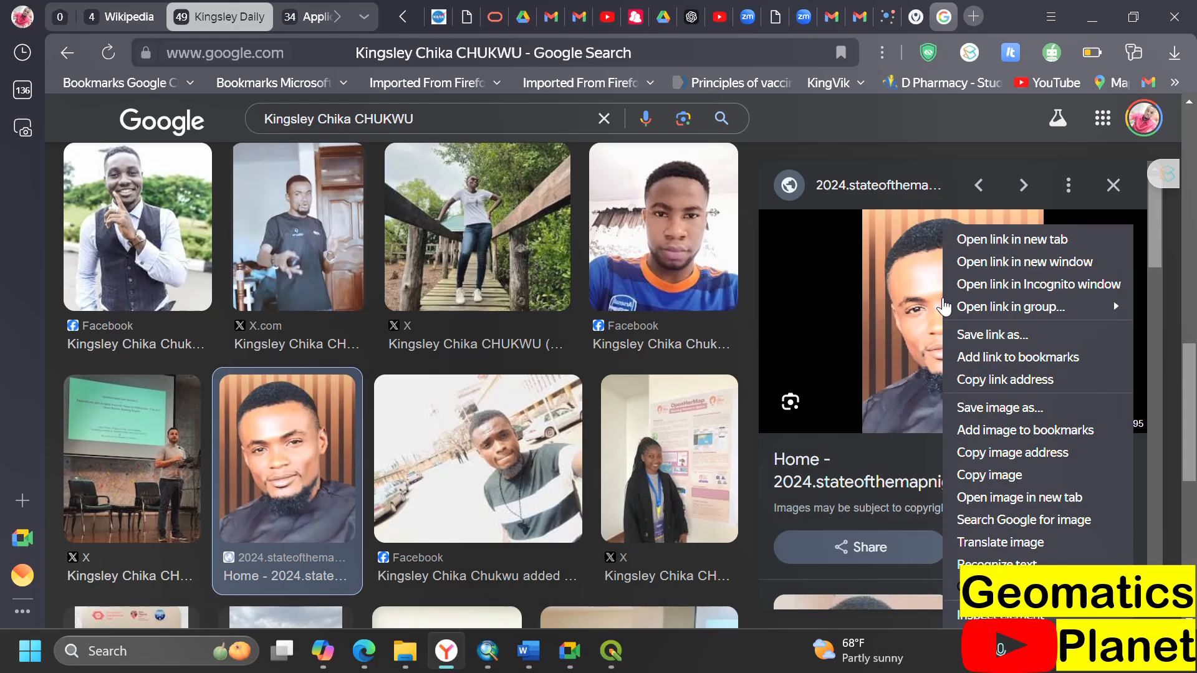
{"action": "mouse_move", "coordinate": [948, 302]}
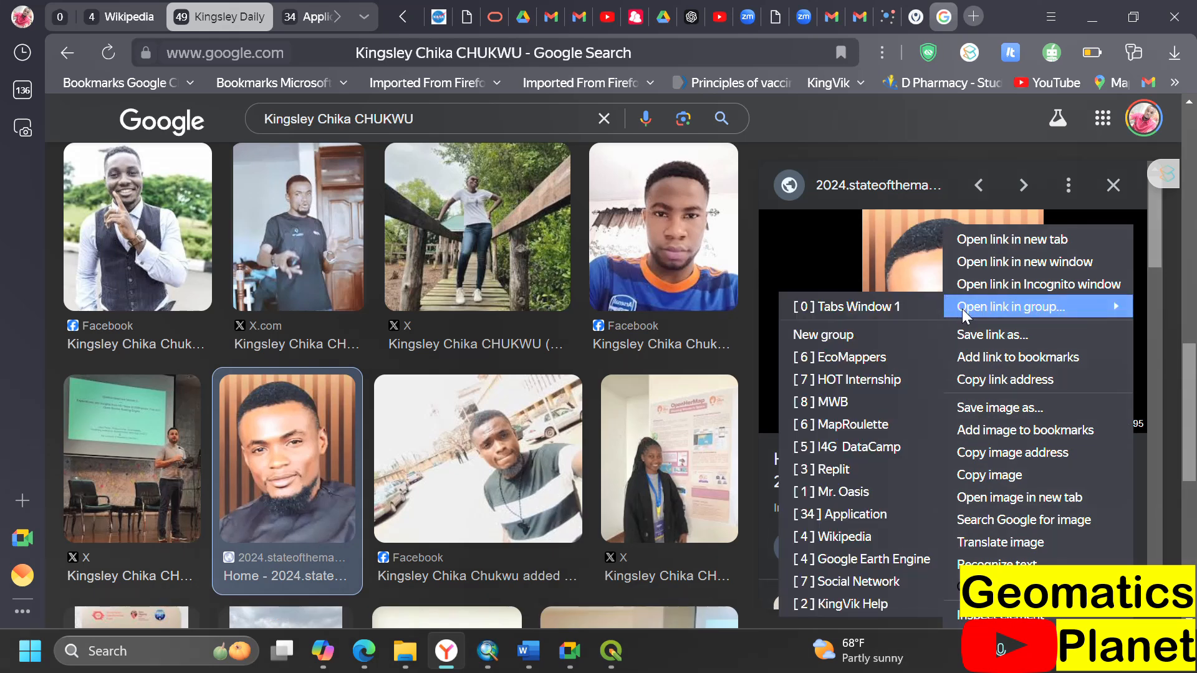
{"action": "left_click", "coordinate": [1001, 380]}
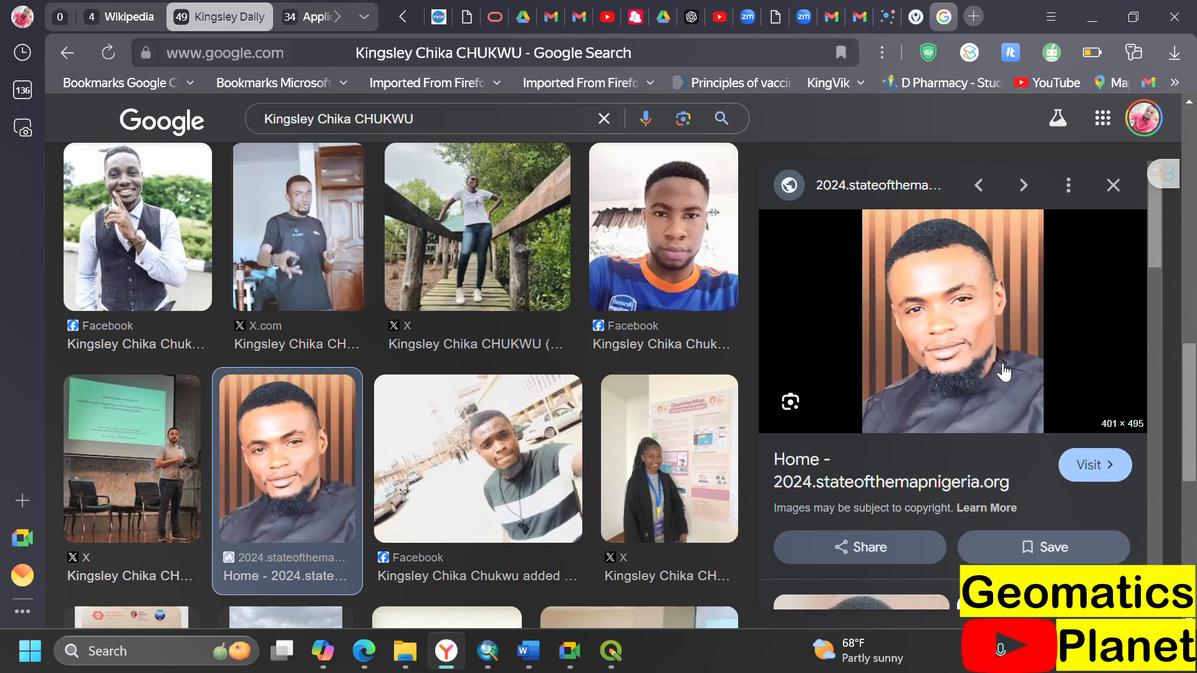
- Paste the copied photo link into facility 29221's image cell and save the map
{"action": "left_click", "coordinate": [914, 16]}
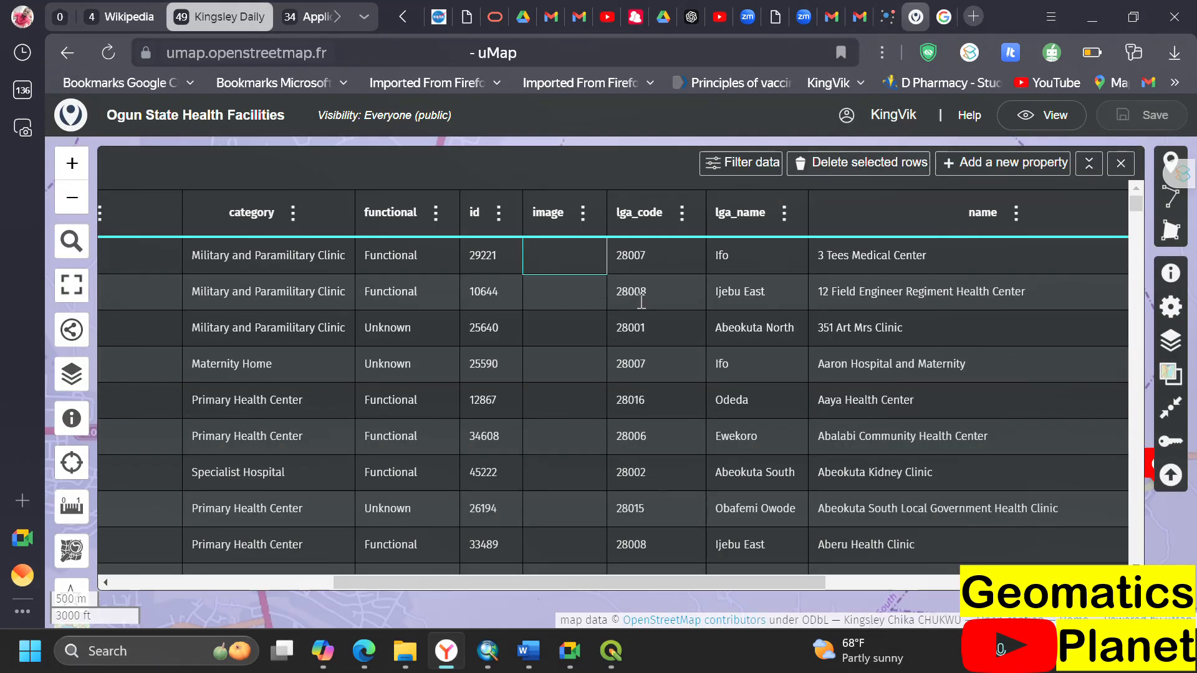
{"action": "double_click", "coordinate": [564, 254]}
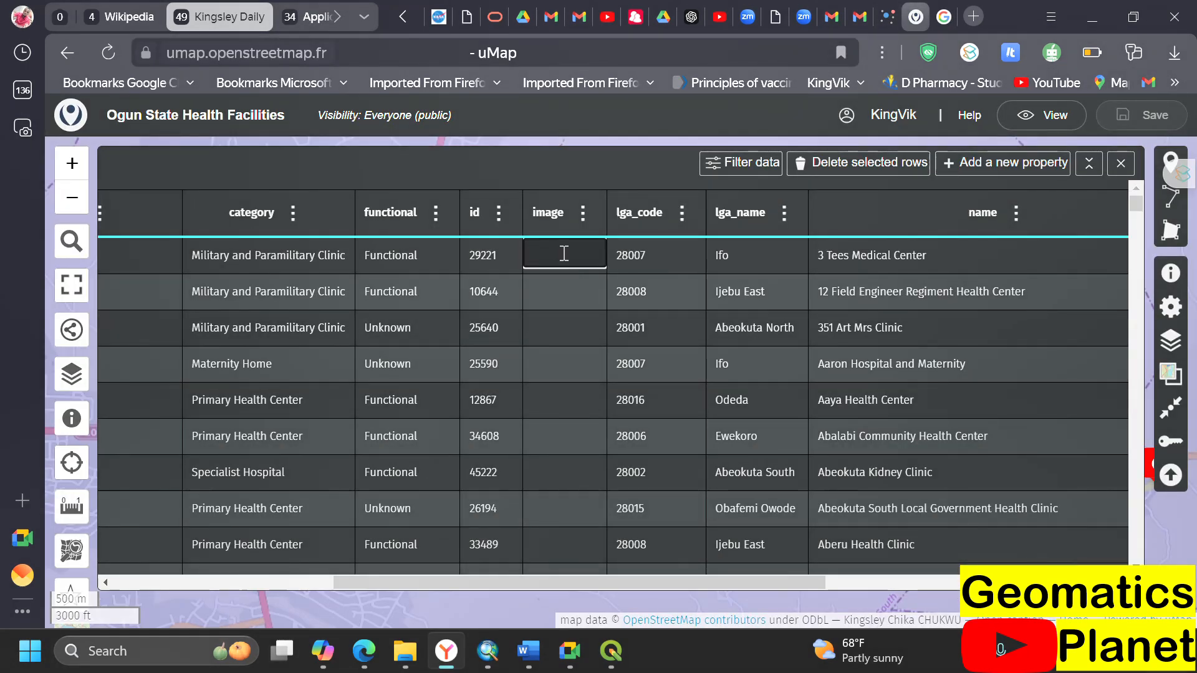
{"action": "key", "text": "ctrl+v"}
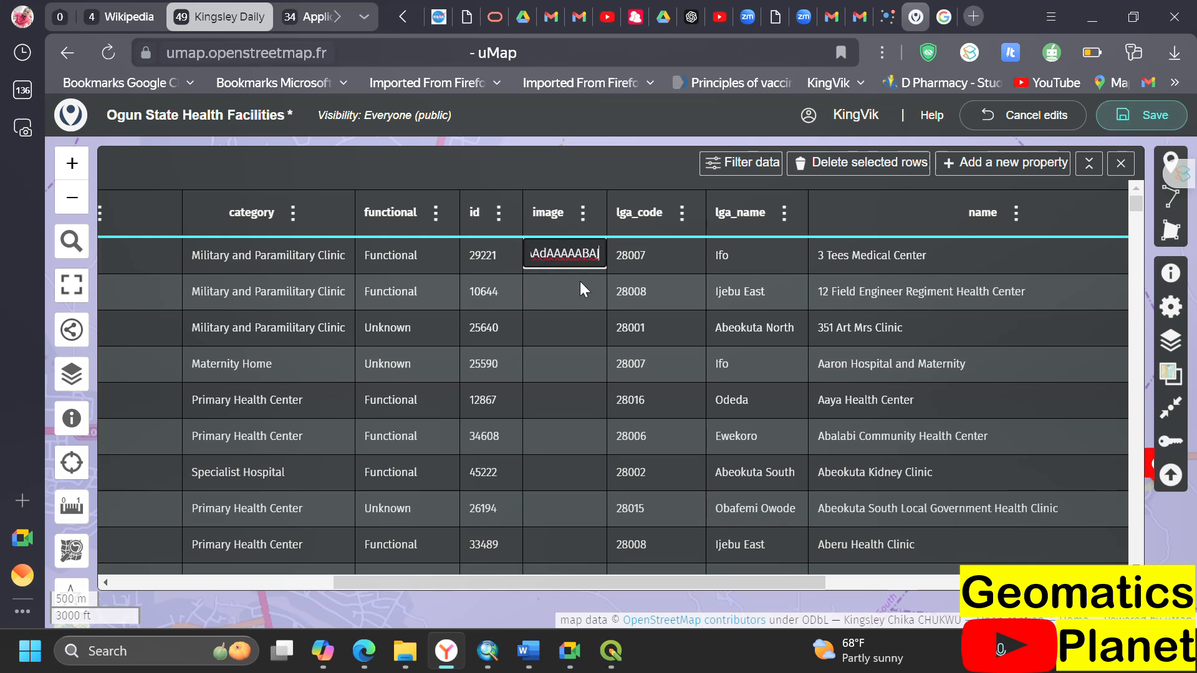
{"action": "key", "text": "Left"}
{"action": "key", "text": "Left"}
{"action": "key", "text": "Left"}
{"action": "key", "text": "Left"}
{"action": "key", "text": "Left"}
{"action": "key", "text": "Left"}
{"action": "key", "text": "Left"}
{"action": "key", "text": "Left"}
{"action": "key", "text": "Left"}
{"action": "key", "text": "Left"}
{"action": "key", "text": "Left"}
{"action": "key", "text": "Left"}
{"action": "key", "text": "Left"}
{"action": "key", "text": "Left"}
{"action": "key", "text": "Left"}
{"action": "key", "text": "Left"}
{"action": "key", "text": "Left"}
{"action": "key", "text": "Left"}
{"action": "key", "text": "Left"}
{"action": "key", "text": "Left"}
{"action": "key", "text": "Left"}
{"action": "key", "text": "Left"}
{"action": "key", "text": "Left"}
{"action": "key", "text": "Left"}
{"action": "key", "text": "Left"}
{"action": "key", "text": "Left"}
{"action": "key", "text": "Left"}
{"action": "key", "text": "Left"}
{"action": "key", "text": "Left"}
{"action": "key", "text": "Left"}
{"action": "key", "text": "Left"}
{"action": "key", "text": "Left"}
{"action": "key", "text": "Left"}
{"action": "key", "text": "Left"}
{"action": "key", "text": "Left"}
{"action": "key", "text": "Left"}
{"action": "key", "text": "Left"}
{"action": "key", "text": "Left"}
{"action": "key", "text": "Left"}
{"action": "key", "text": "Left"}
{"action": "key", "text": "Left"}
{"action": "key", "text": "Left"}
{"action": "key", "text": "Left"}
{"action": "key", "text": "Left"}
{"action": "key", "text": "Left"}
{"action": "key", "text": "Left"}
{"action": "key", "text": "Left"}
{"action": "key", "text": "Left"}
{"action": "key", "text": "Left"}
{"action": "key", "text": "Left"}
{"action": "key", "text": "Left"}
{"action": "key", "text": "Left"}
{"action": "key", "text": "Left"}
{"action": "key", "text": "Left"}
{"action": "key", "text": "Left"}
{"action": "key", "text": "Left"}
{"action": "key", "text": "Left"}
{"action": "key", "text": "Left"}
{"action": "key", "text": "Left"}
{"action": "key", "text": "Left"}
{"action": "key", "text": "Home"}
{"action": "left_click", "coordinate": [1136, 125]}
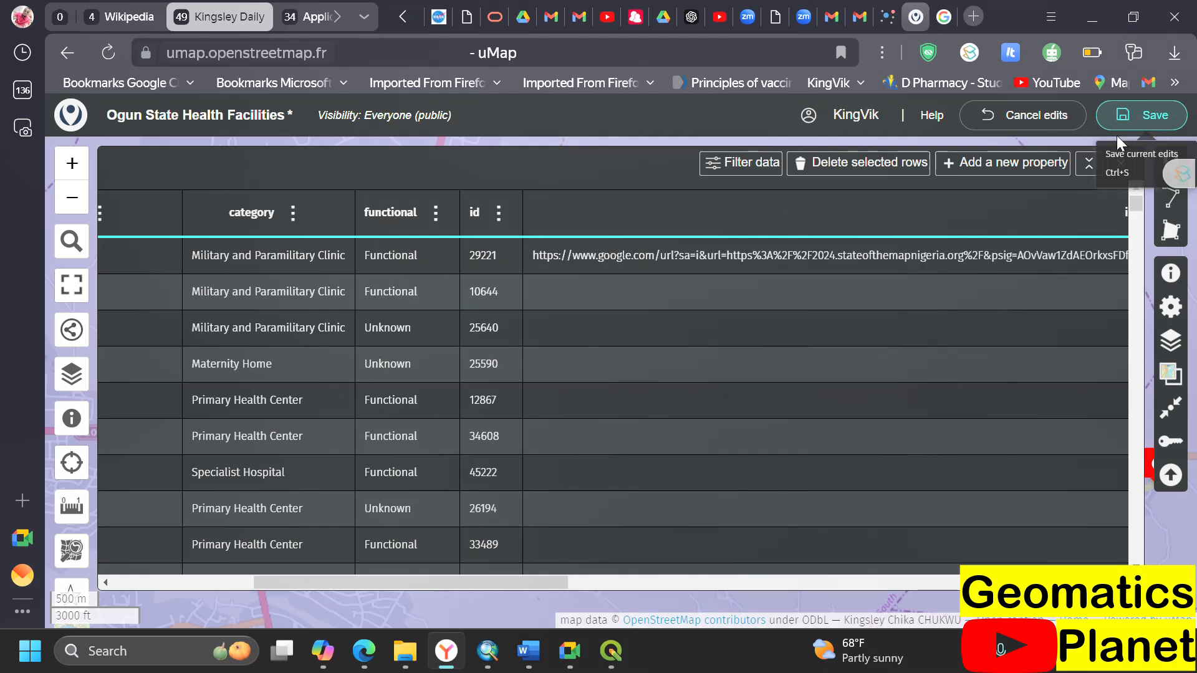
{"action": "left_click_drag", "start_coordinate": [560, 574], "coordinate": [780, 559]}
{"action": "scroll", "coordinate": [807, 541], "scroll_direction": "left", "scroll_amount": 6}
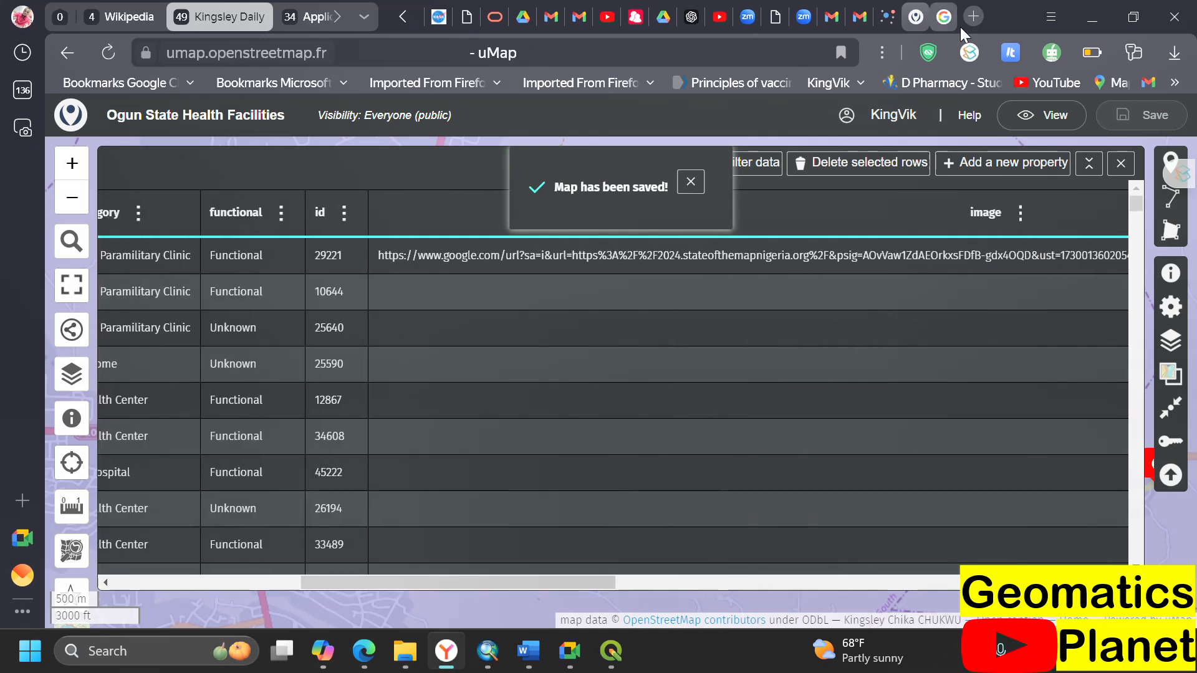
{"action": "left_click", "coordinate": [973, 17]}
- Load the State of the Map Nigeria page from the pasted link and open the portrait image alone
{"action": "key", "text": "ctrl+v"}
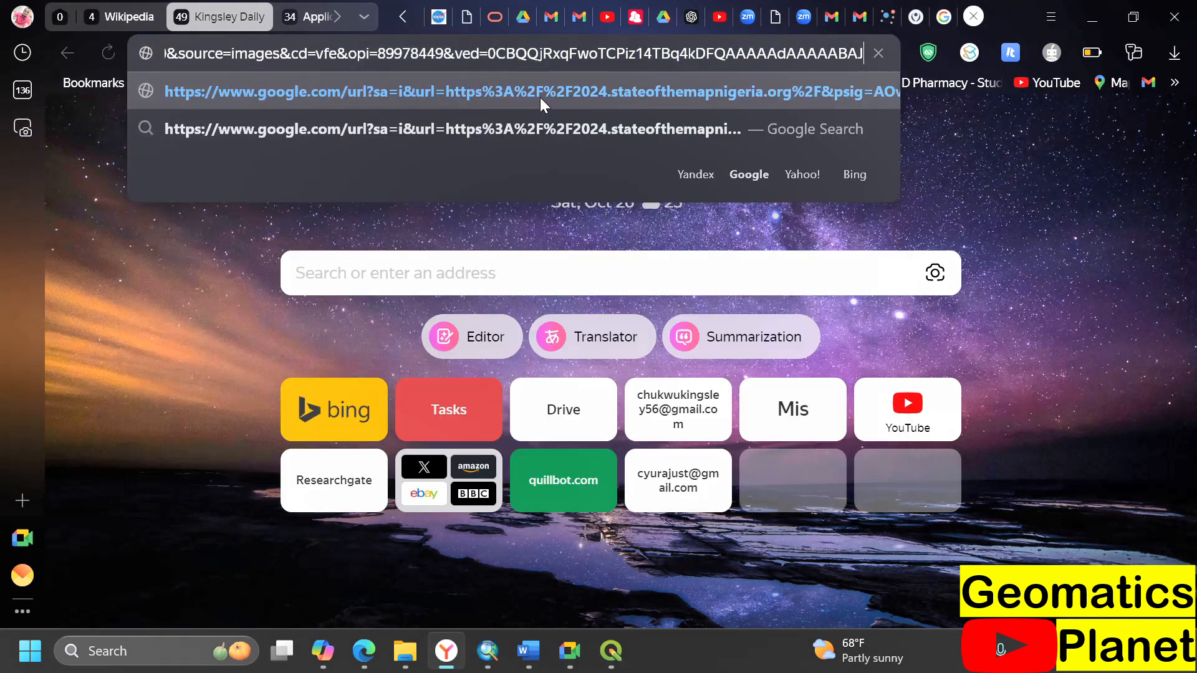
{"action": "key", "text": "Return"}
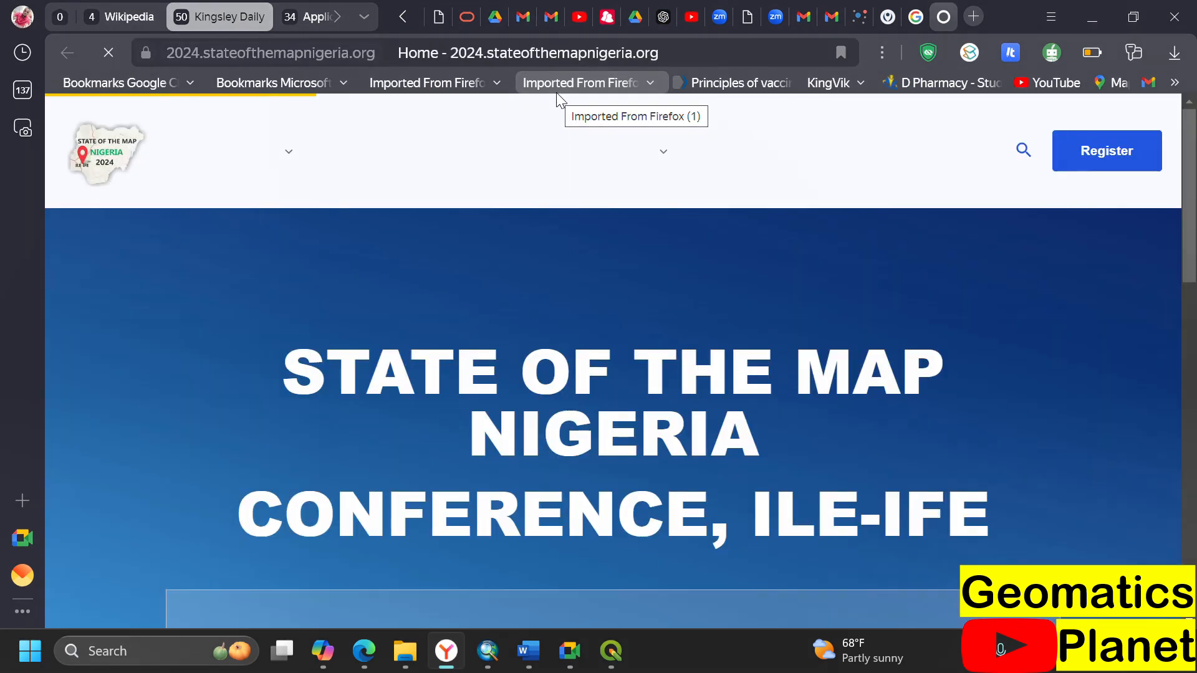
{"action": "scroll", "coordinate": [510, 369], "scroll_direction": "down", "scroll_amount": 15}
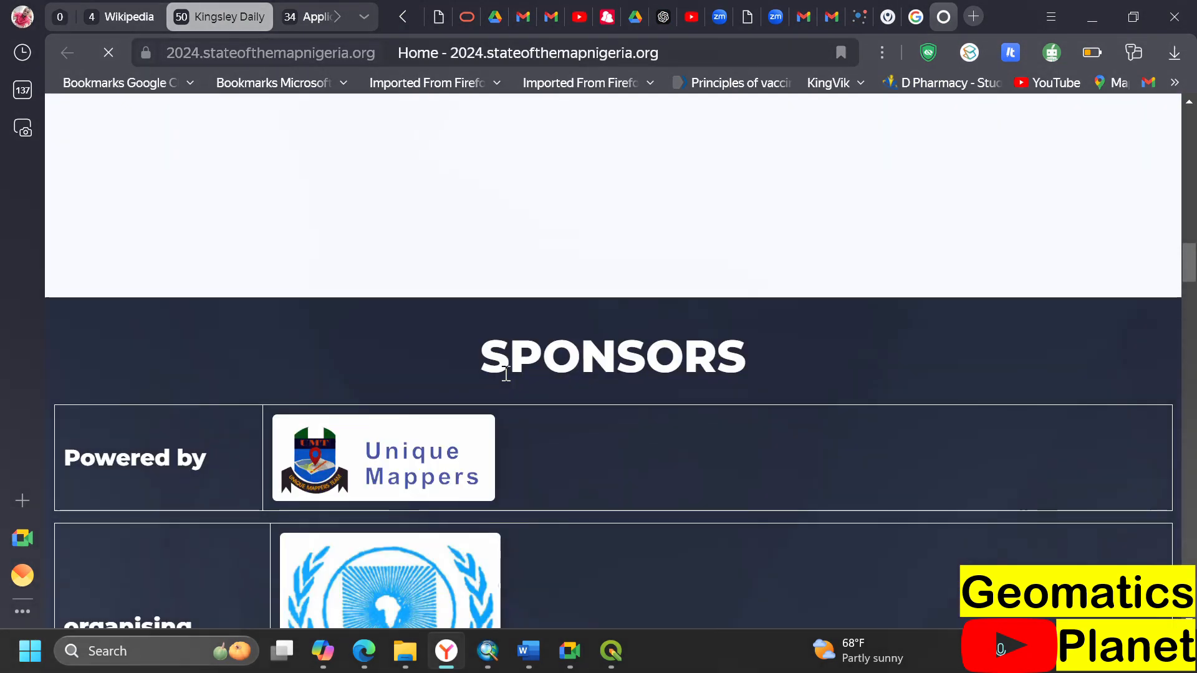
{"action": "scroll", "coordinate": [510, 370], "scroll_direction": "down", "scroll_amount": 20}
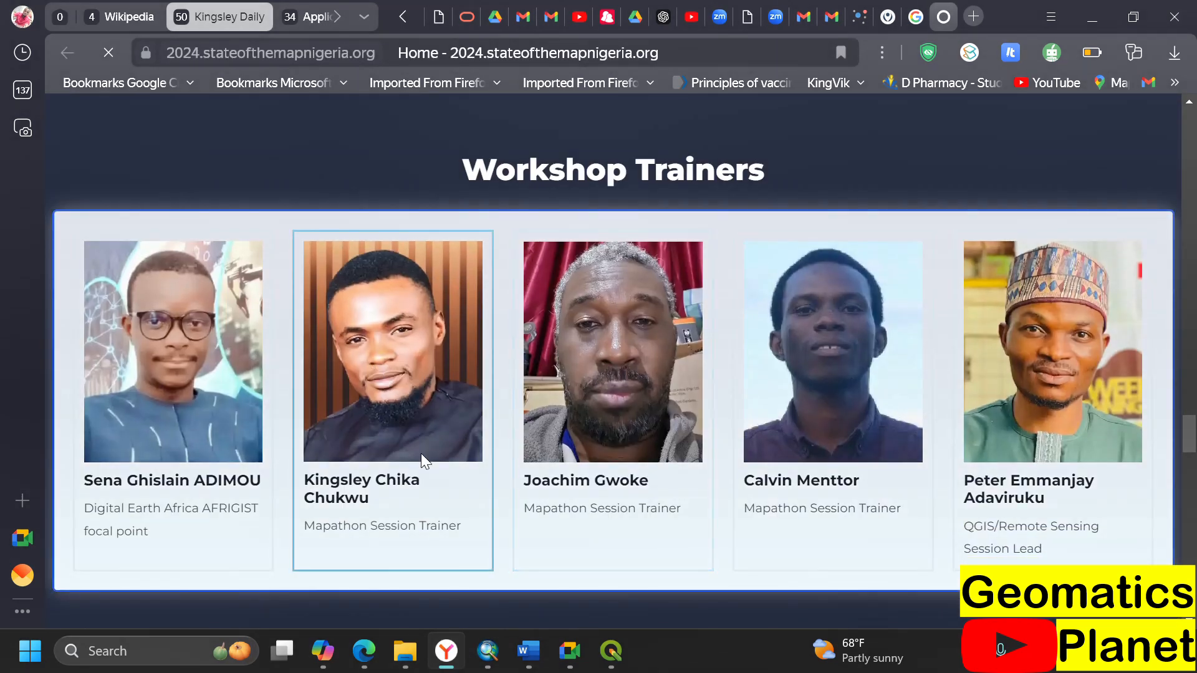
{"action": "right_click", "coordinate": [384, 349]}
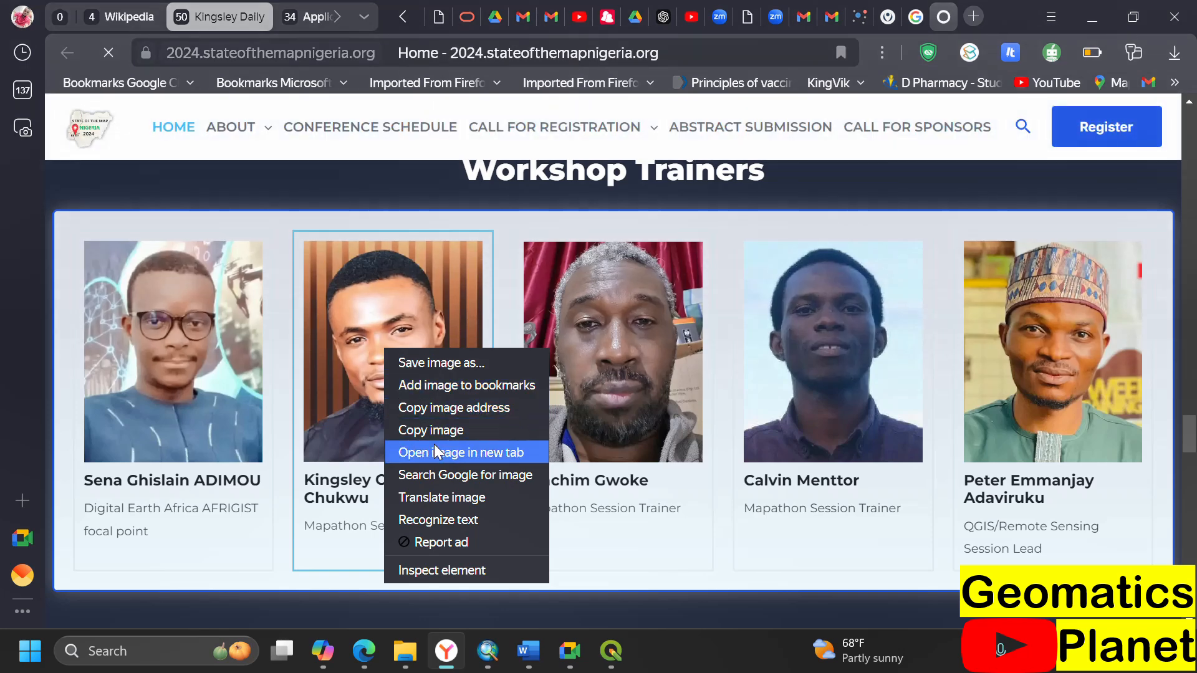
{"action": "left_click", "coordinate": [434, 446]}
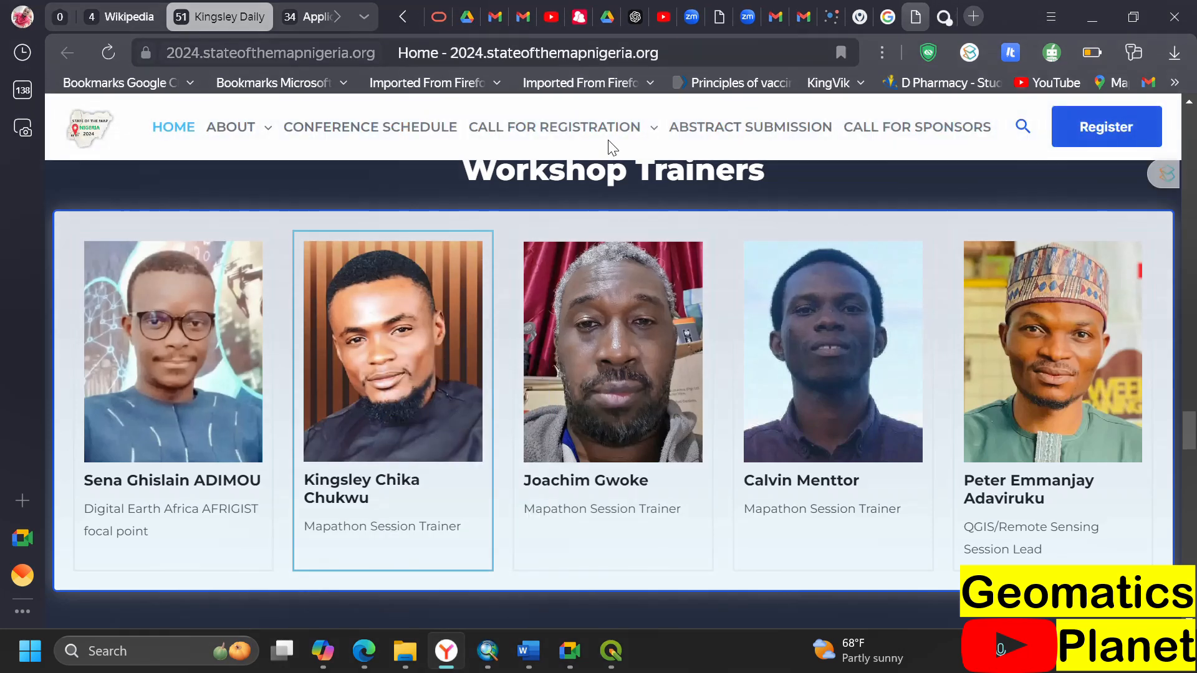
- Copy the portrait image's direct .webp web address from the address bar
{"action": "left_click", "coordinate": [943, 17]}
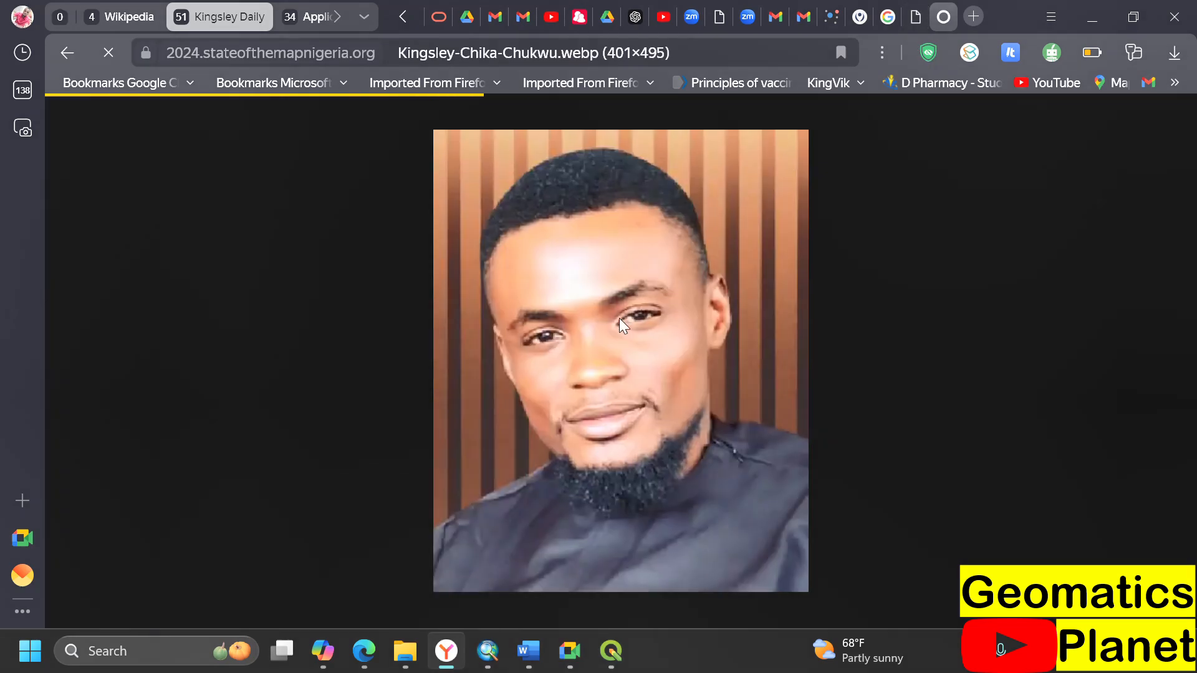
{"action": "left_click", "coordinate": [642, 63]}
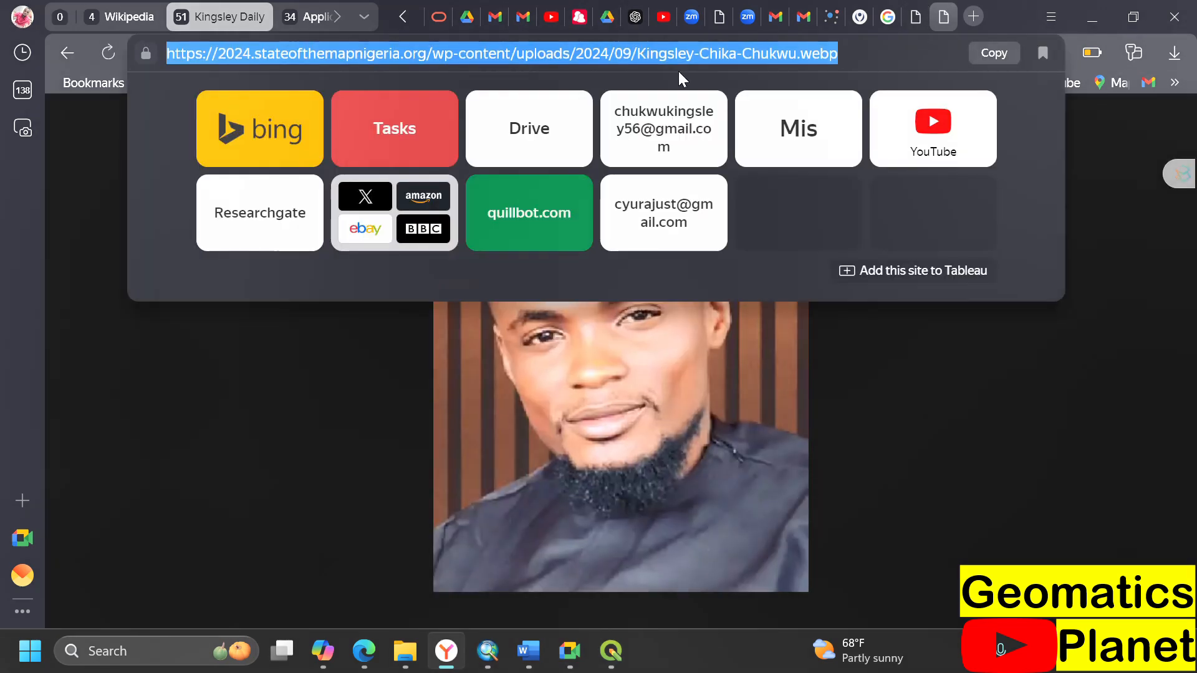
{"action": "left_click", "coordinate": [977, 54]}
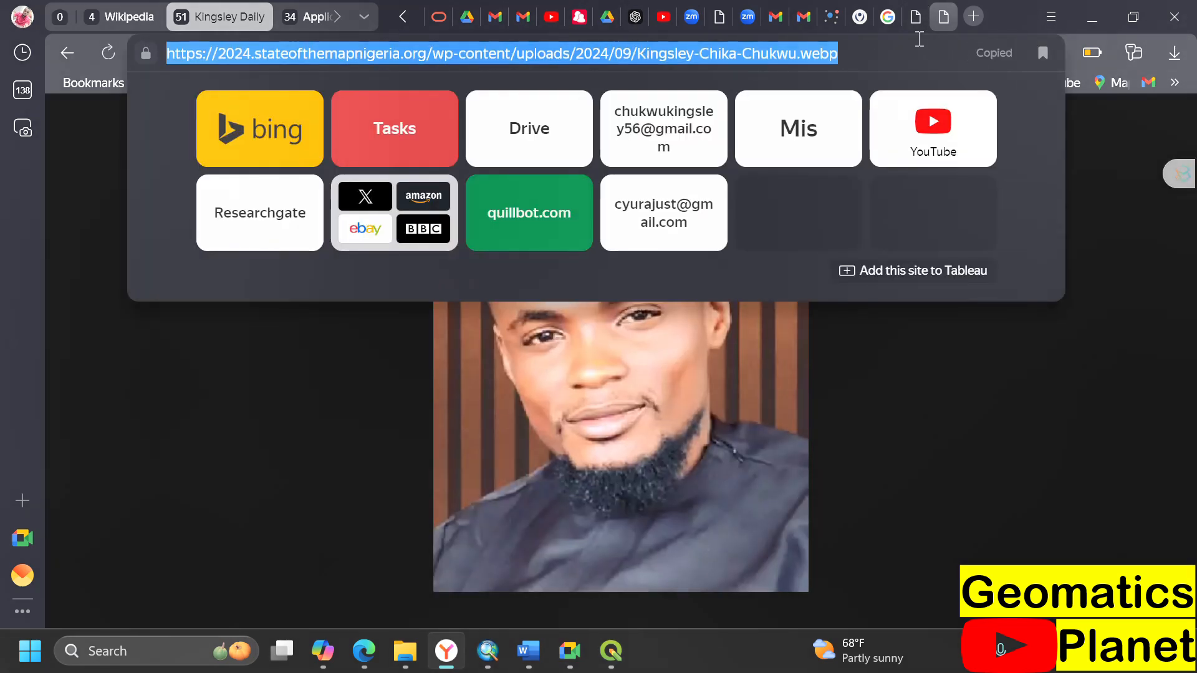
{"action": "left_click", "coordinate": [881, 23]}
- Try selecting the old image link in the first facility's row of the data table
{"action": "left_click", "coordinate": [860, 17]}
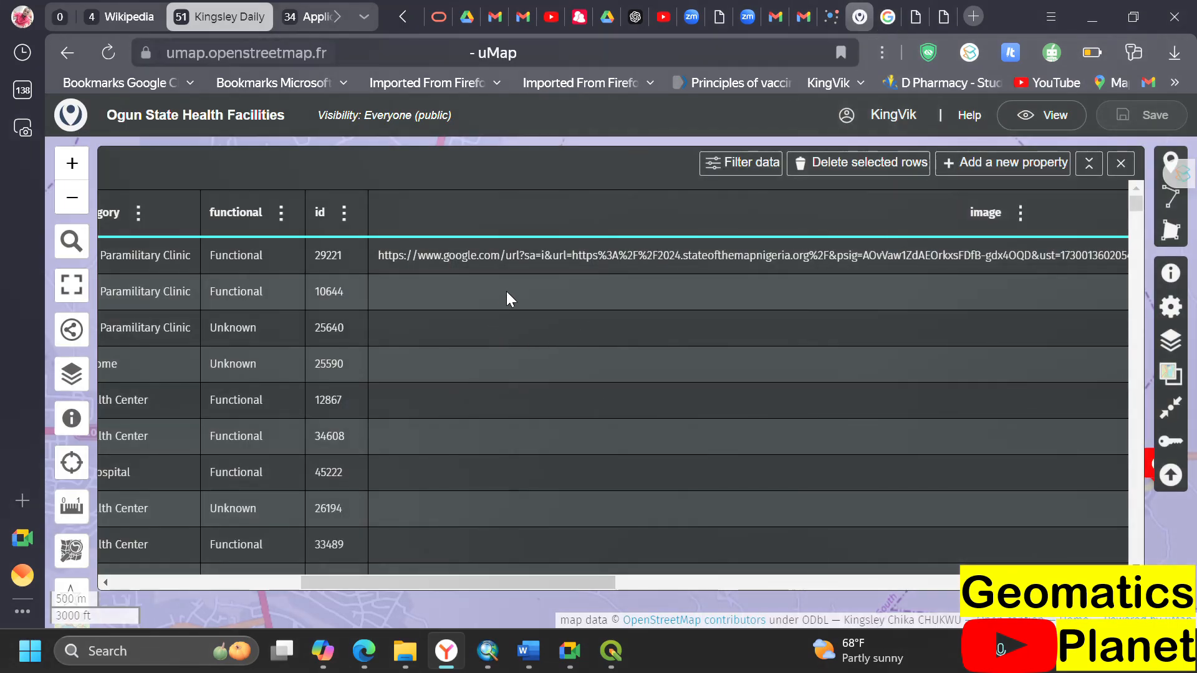
{"action": "left_click", "coordinate": [507, 254]}
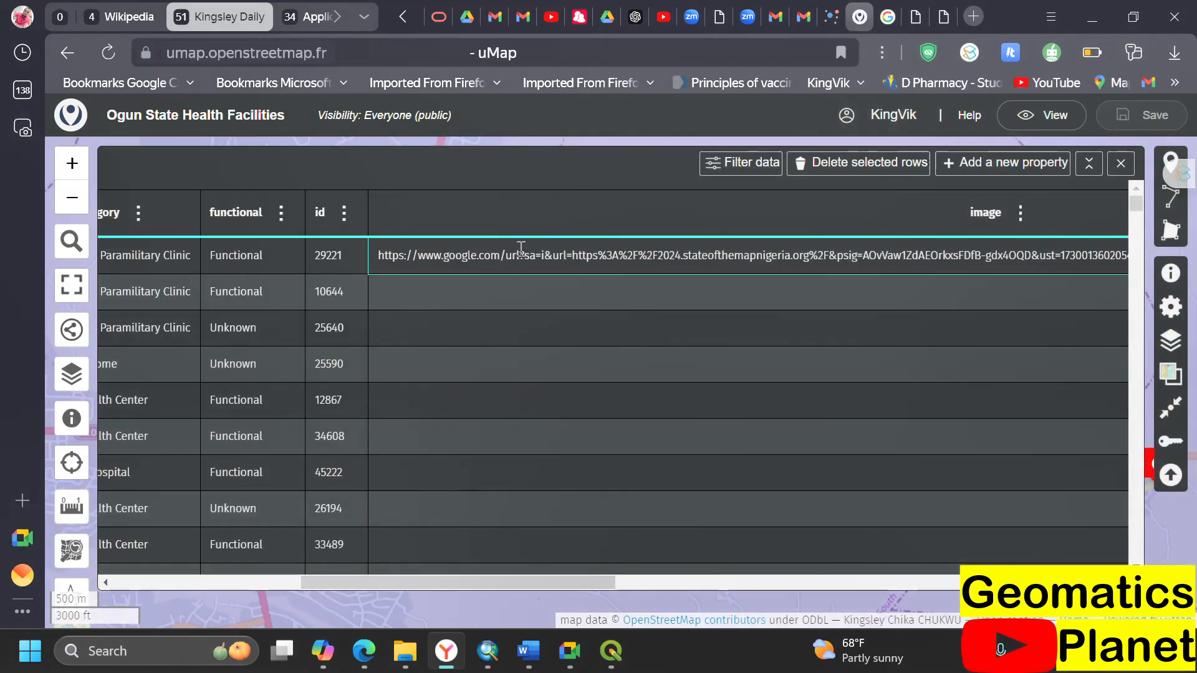
{"action": "key", "text": "ctrl+a"}
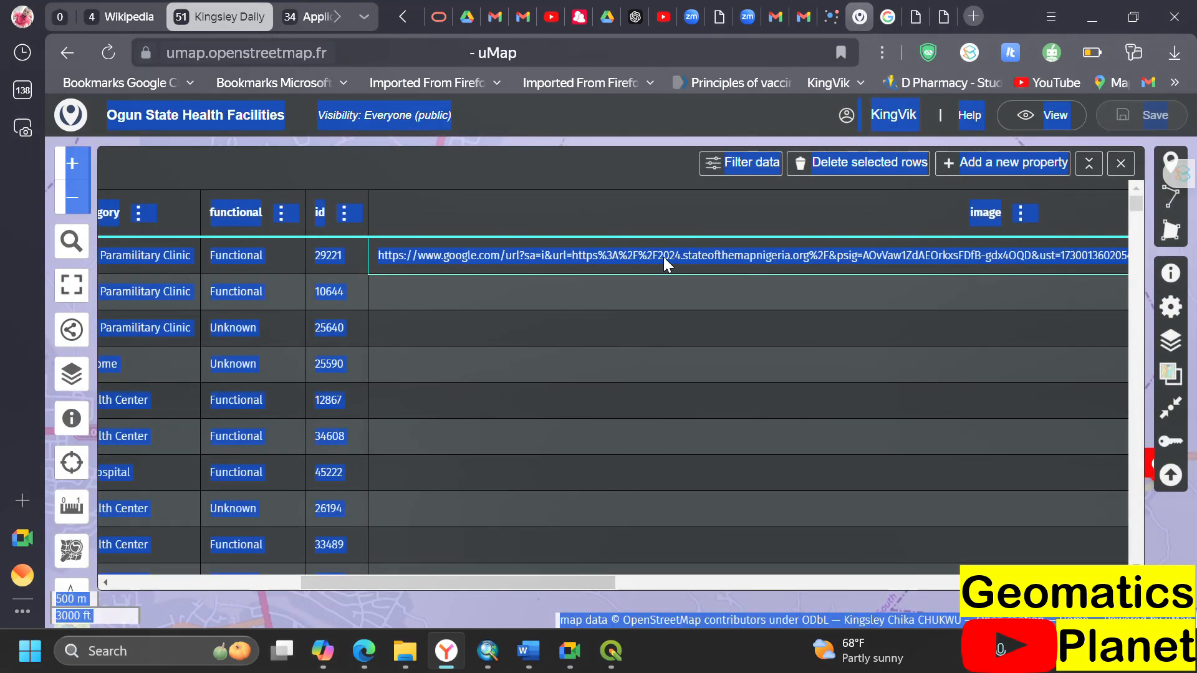
{"action": "left_click", "coordinate": [664, 256]}
{"action": "double_click", "coordinate": [664, 256]}
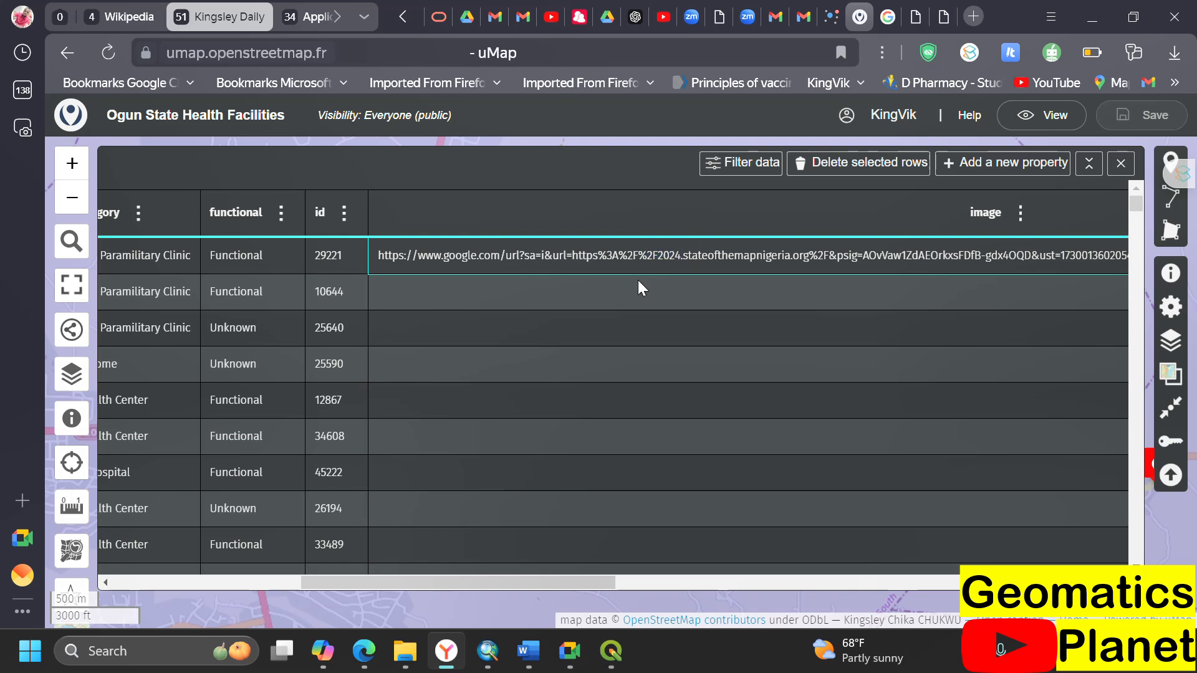
{"action": "left_click_drag", "start_coordinate": [636, 254], "coordinate": [478, 249]}
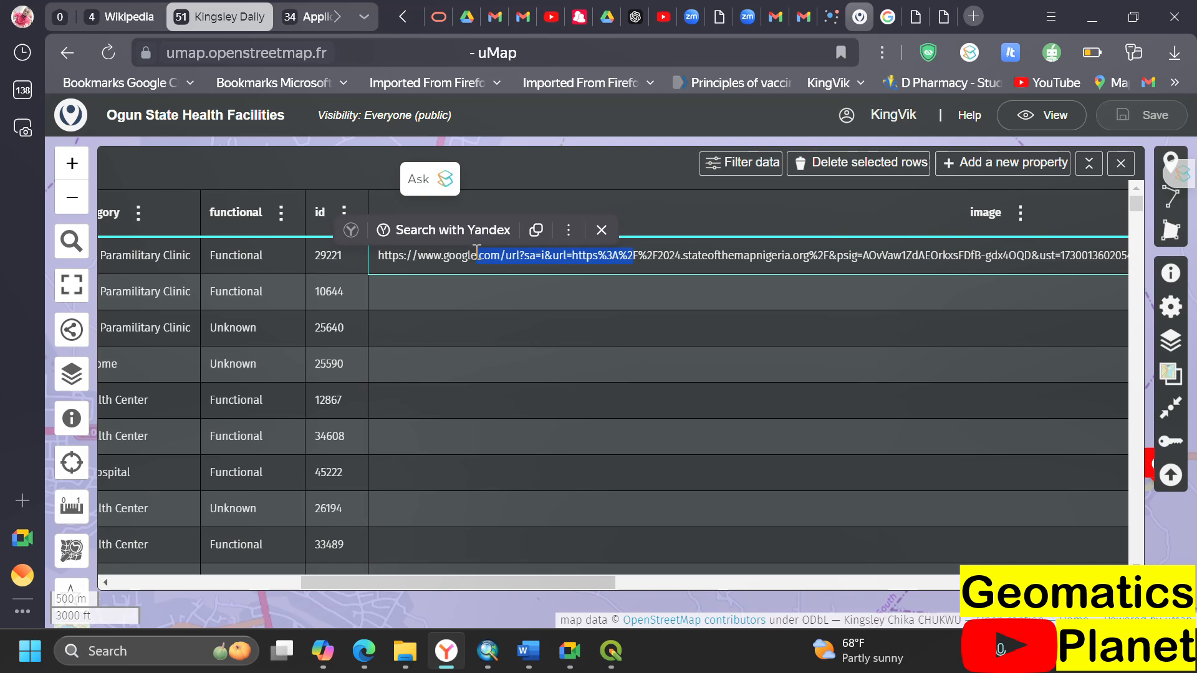
{"action": "left_click", "coordinate": [549, 302]}
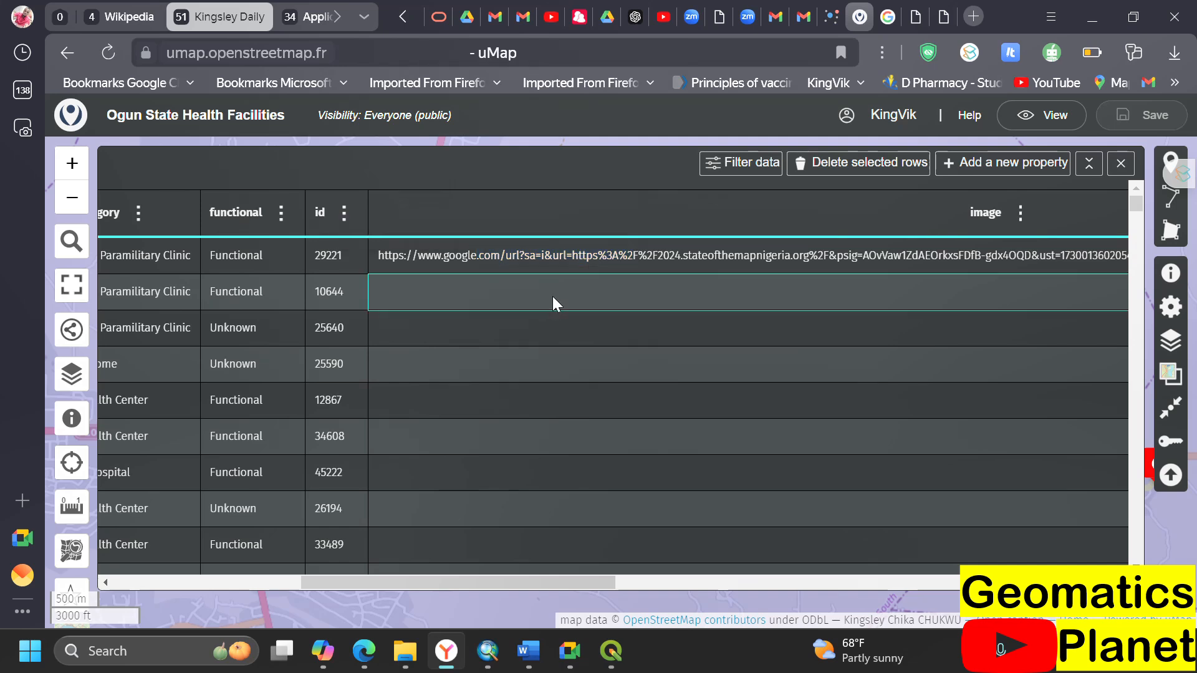
{"action": "left_click_drag", "start_coordinate": [603, 584], "coordinate": [839, 541]}
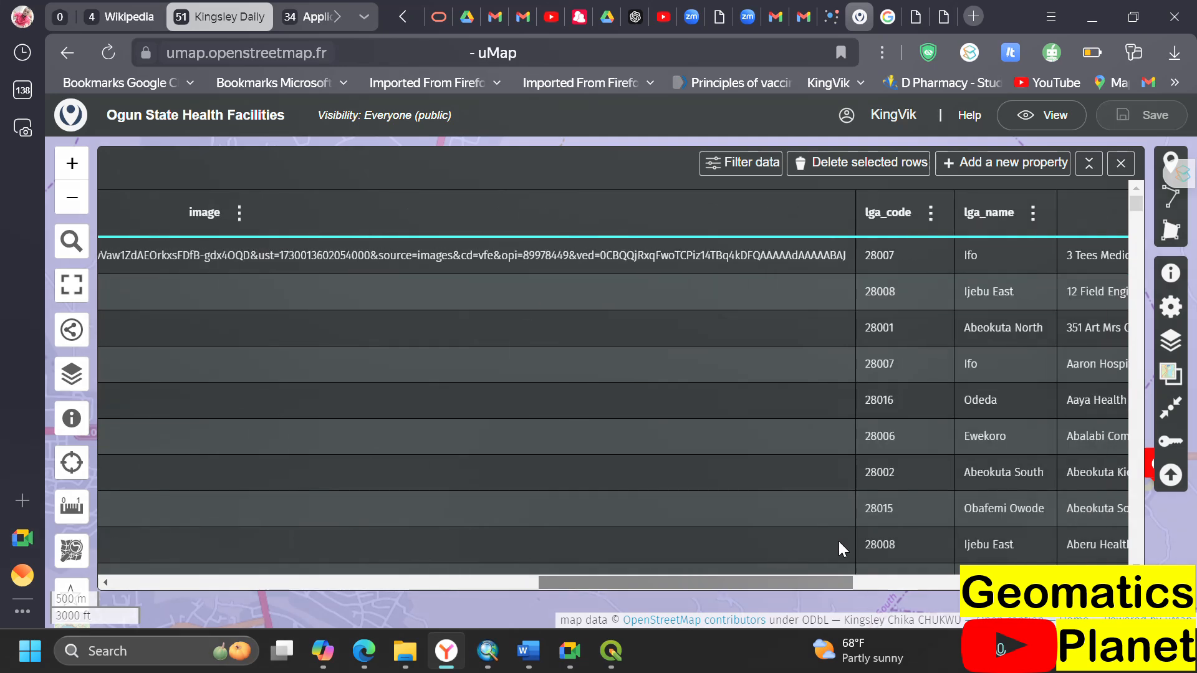
- Replace 3 Tees Medical Center's image link with the direct portrait address and save the map
{"action": "double_click", "coordinate": [640, 255]}
{"action": "key", "text": "BackSpace"}
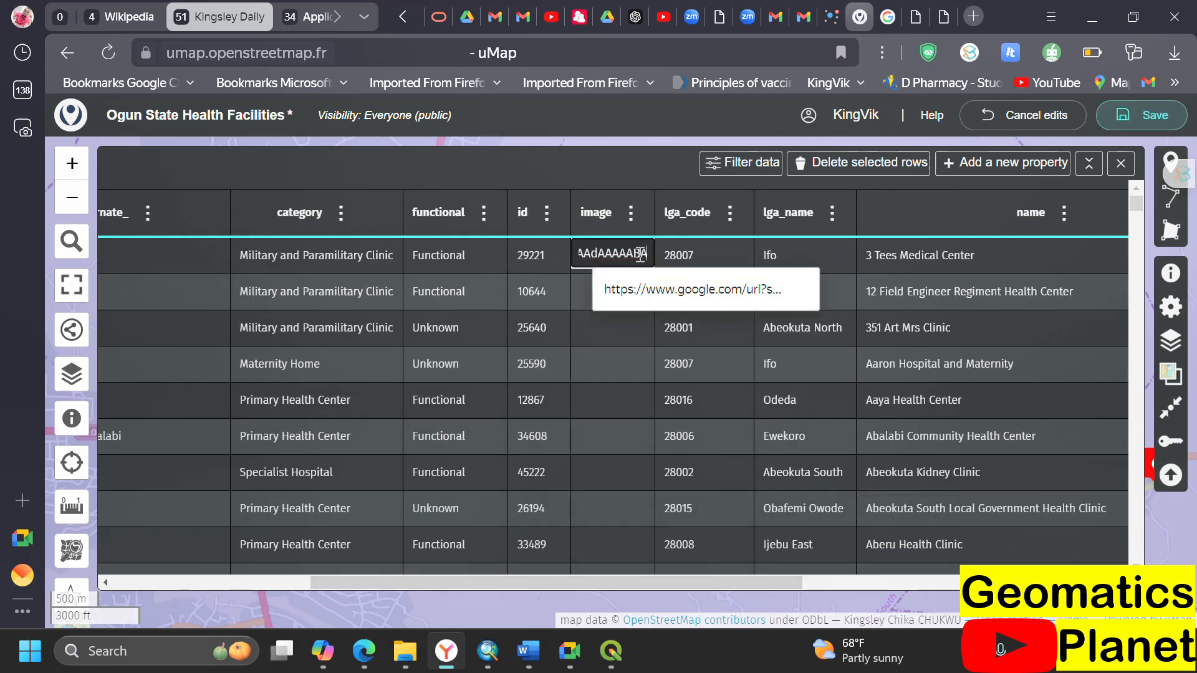
{"action": "double_click", "coordinate": [640, 255]}
{"action": "key", "text": "ctrl+v"}
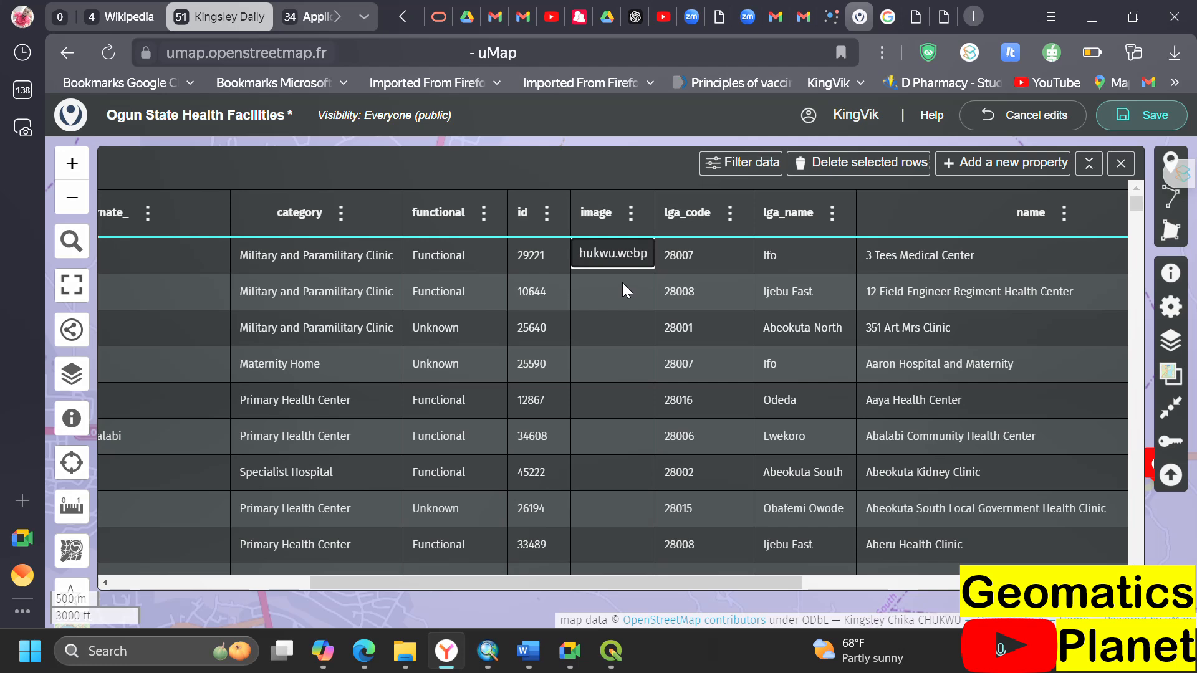
{"action": "left_click", "coordinate": [624, 286]}
{"action": "left_click", "coordinate": [660, 262]}
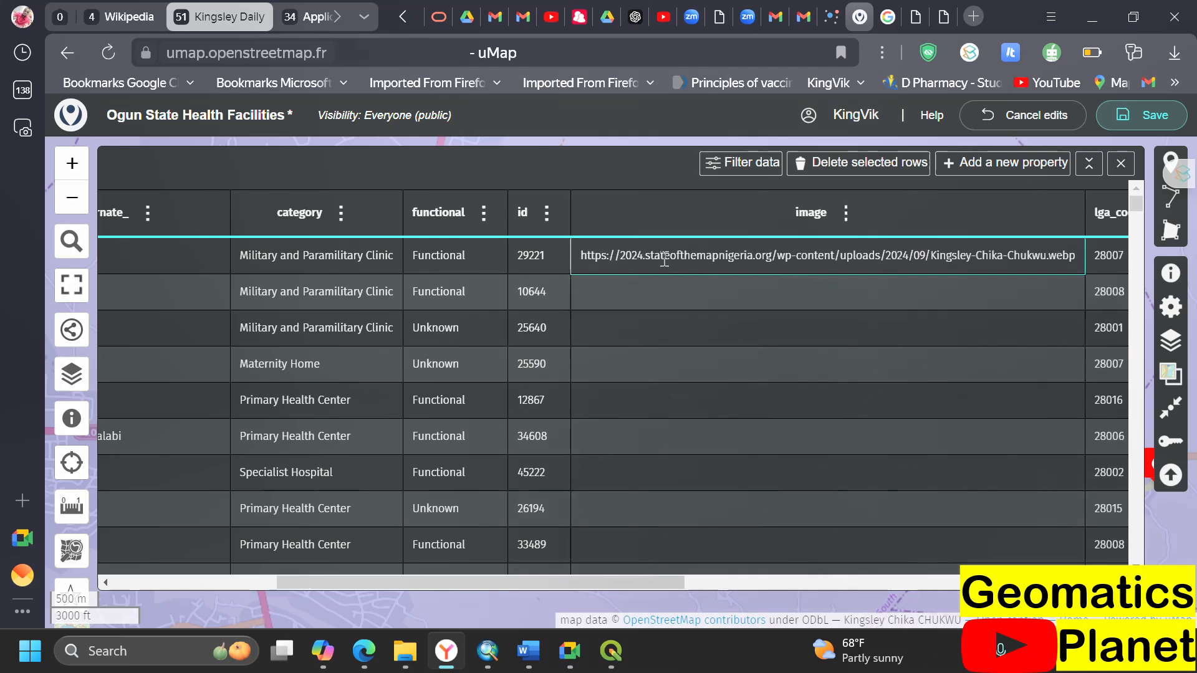
{"action": "left_click_drag", "start_coordinate": [649, 570], "coordinate": [562, 570]}
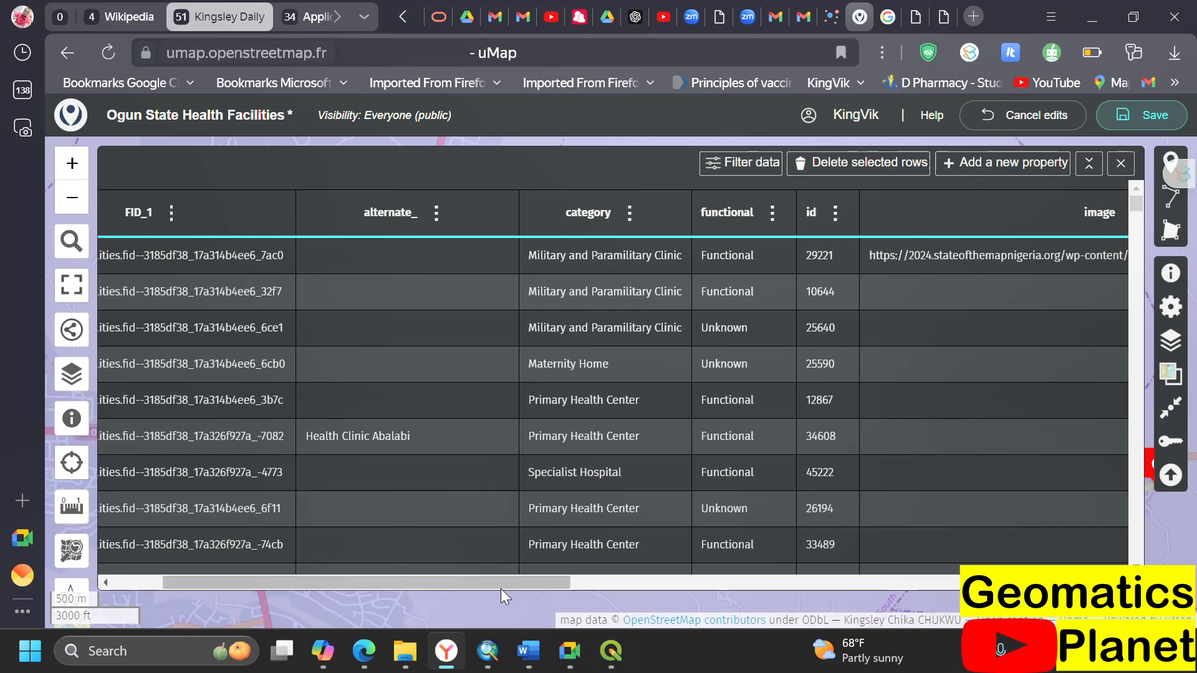
{"action": "left_click_drag", "start_coordinate": [500, 588], "coordinate": [844, 565]}
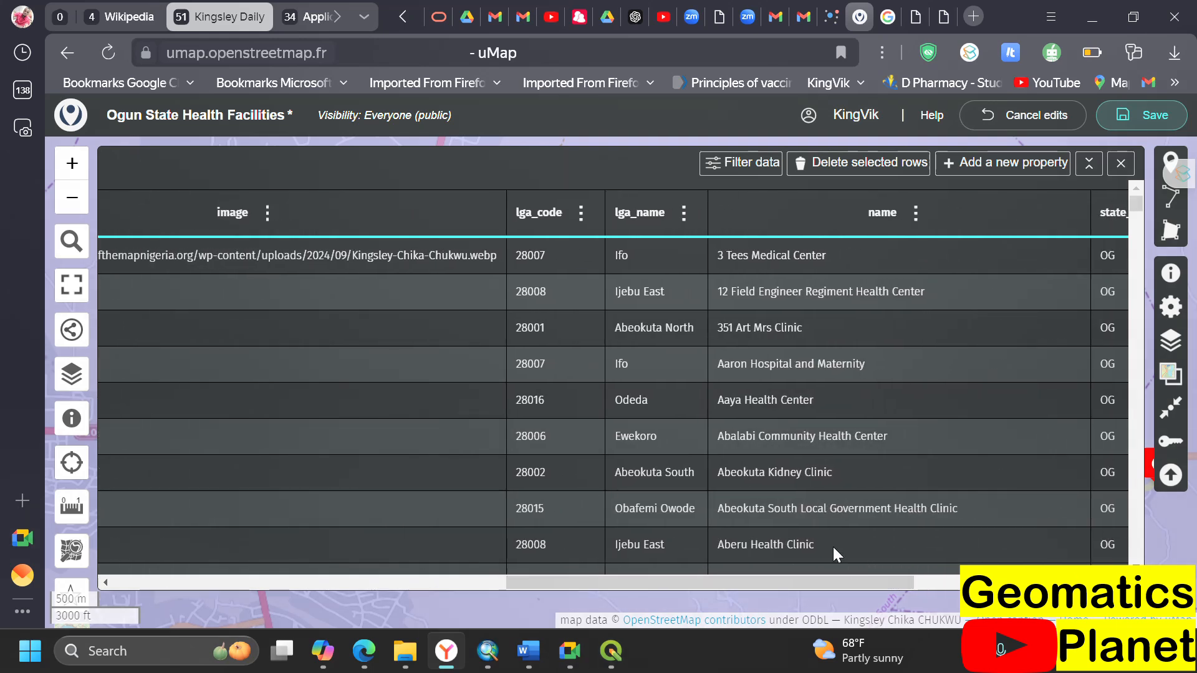
{"action": "left_click", "coordinate": [1150, 115]}
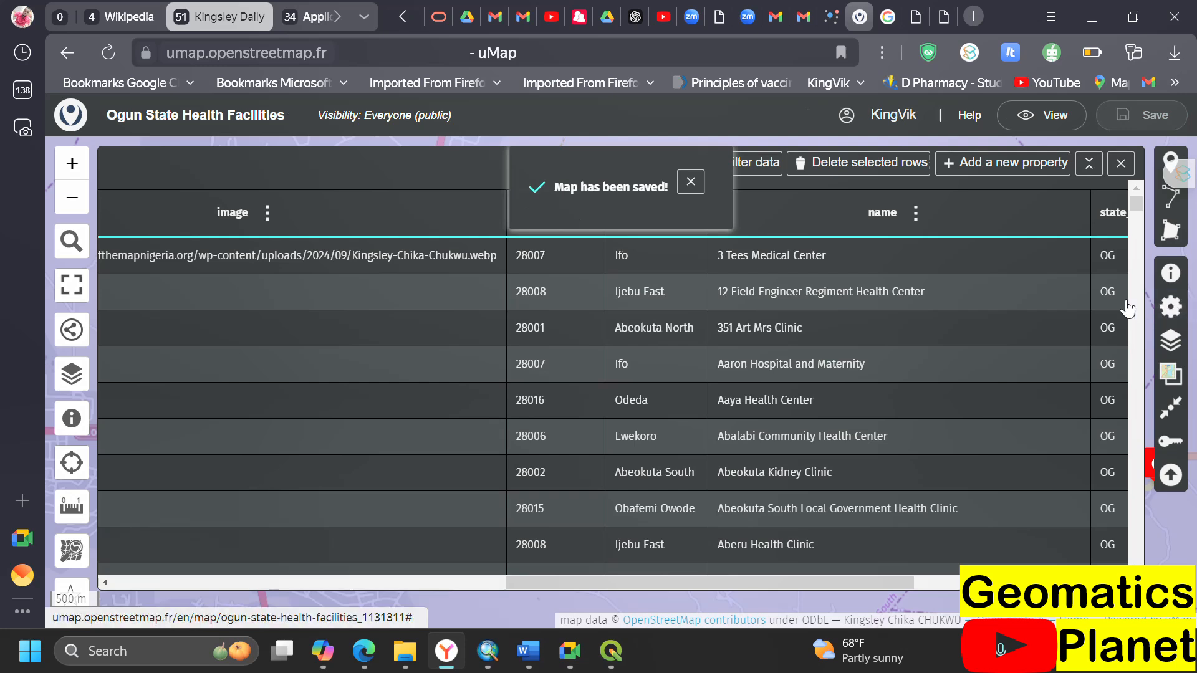
- Open the map's advanced properties and expand, then collapse, the User interface options
{"action": "left_click", "coordinate": [1172, 308]}
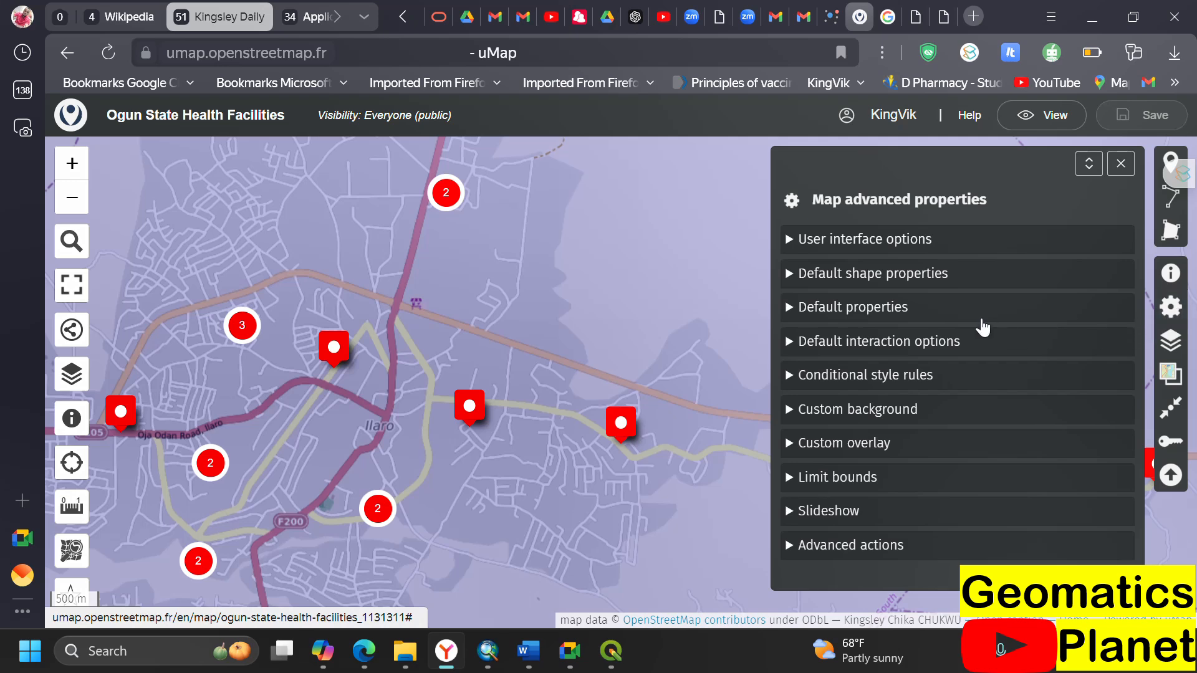
{"action": "left_click", "coordinate": [791, 243]}
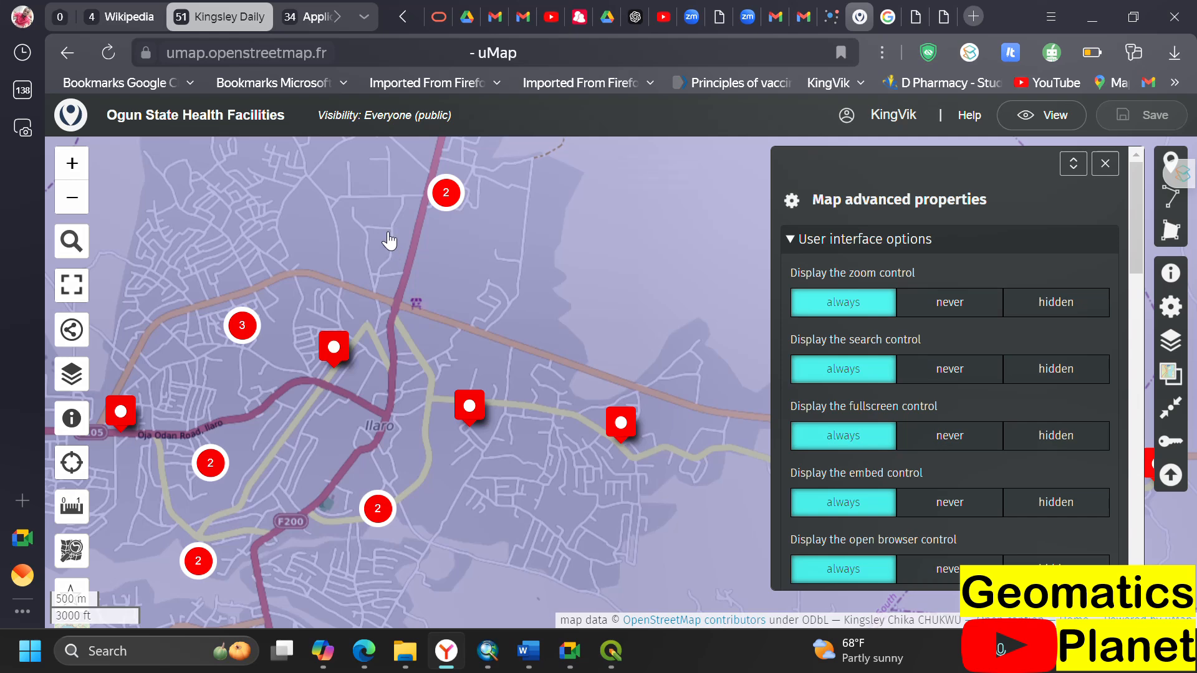
{"action": "scroll", "coordinate": [994, 341], "scroll_direction": "down", "scroll_amount": 6}
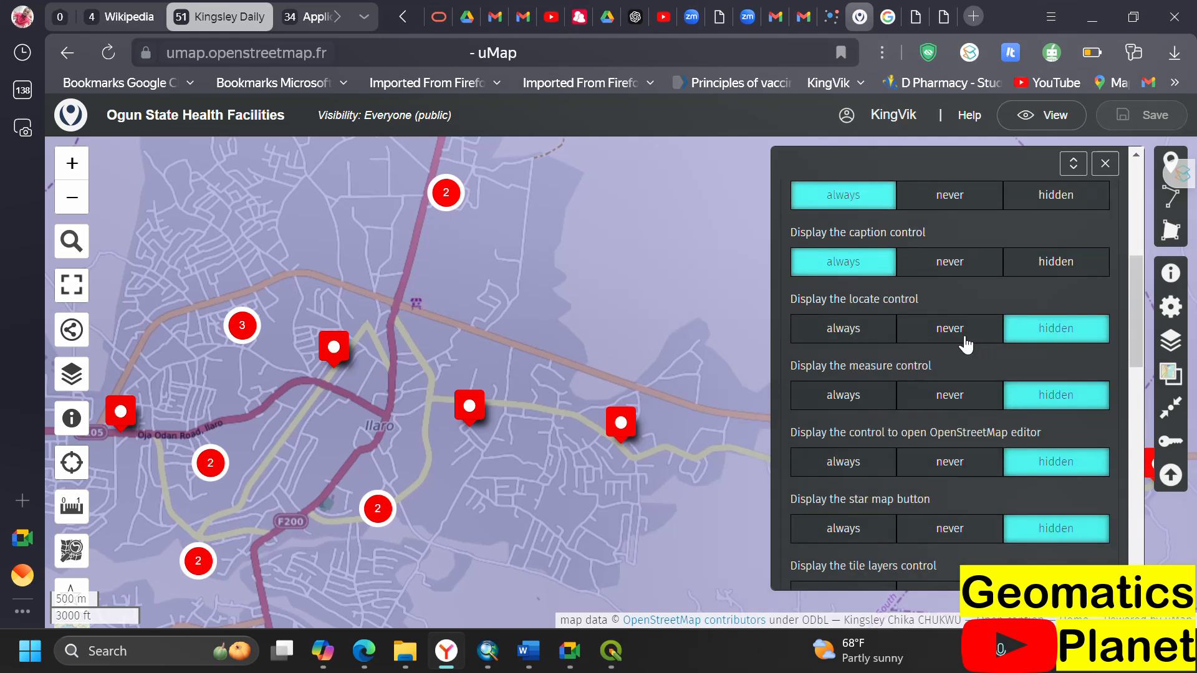
{"action": "scroll", "coordinate": [973, 336], "scroll_direction": "up", "scroll_amount": 6}
{"action": "left_click", "coordinate": [795, 241]}
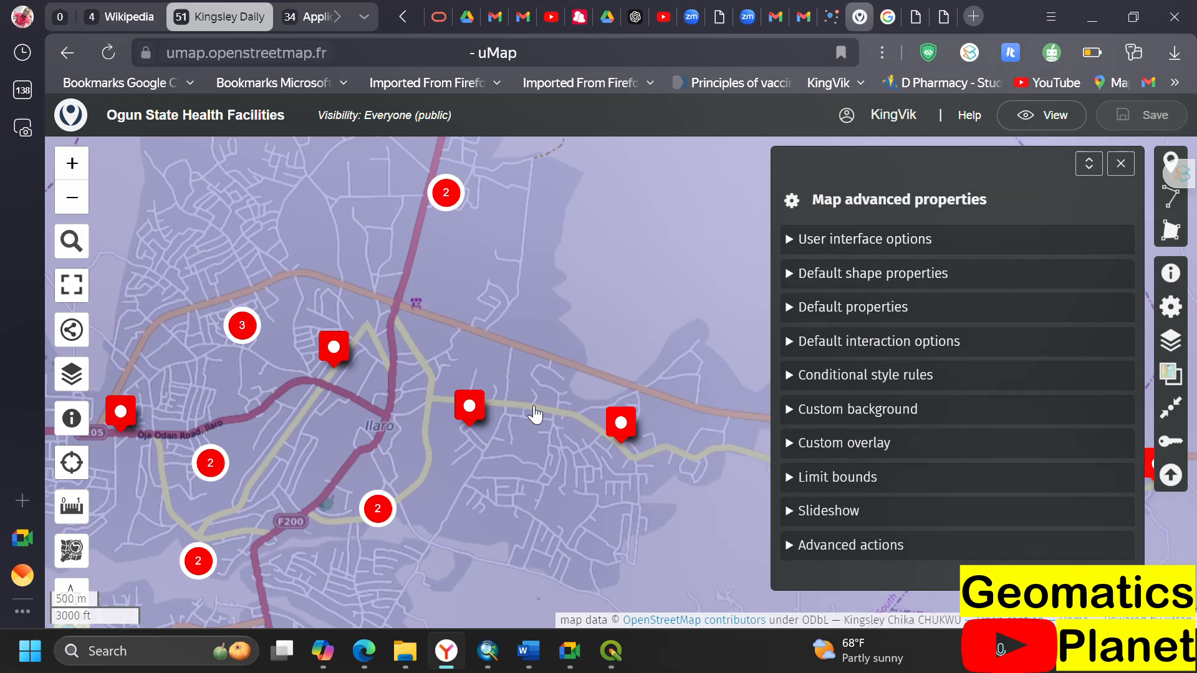
- Set the default shape colour to DodgerBlue after trying Blue and Crimson
{"action": "left_click", "coordinate": [792, 274]}
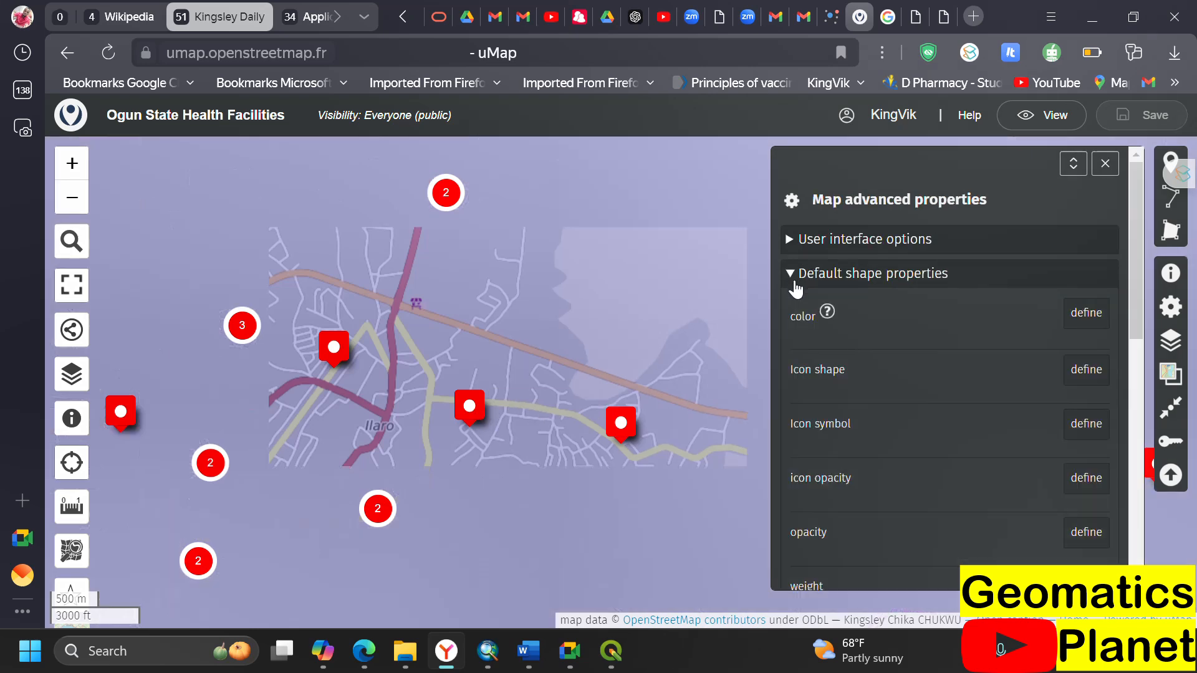
{"action": "left_click", "coordinate": [1084, 315]}
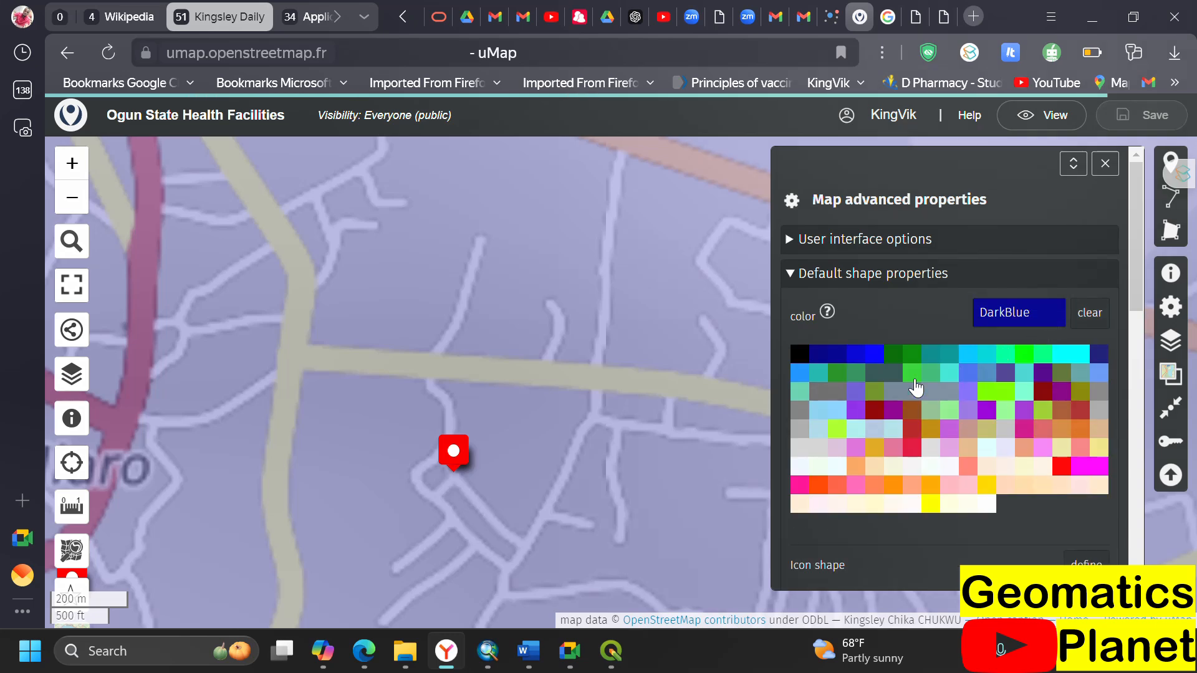
{"action": "left_click", "coordinate": [873, 356]}
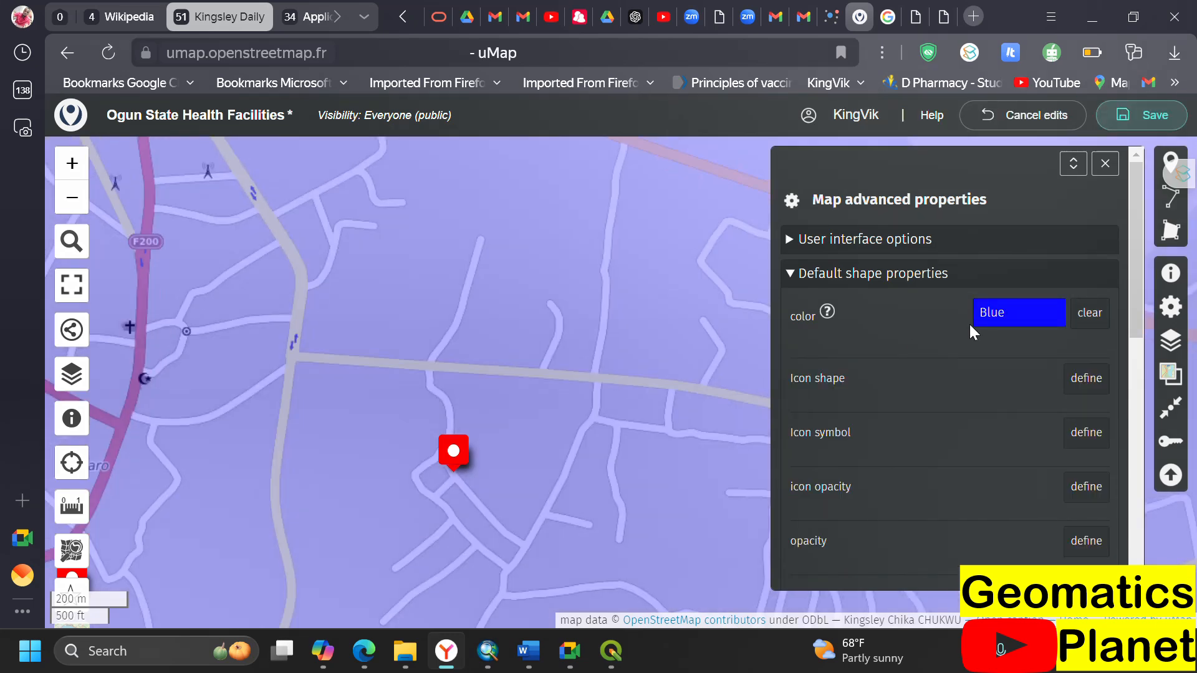
{"action": "left_click", "coordinate": [1038, 313]}
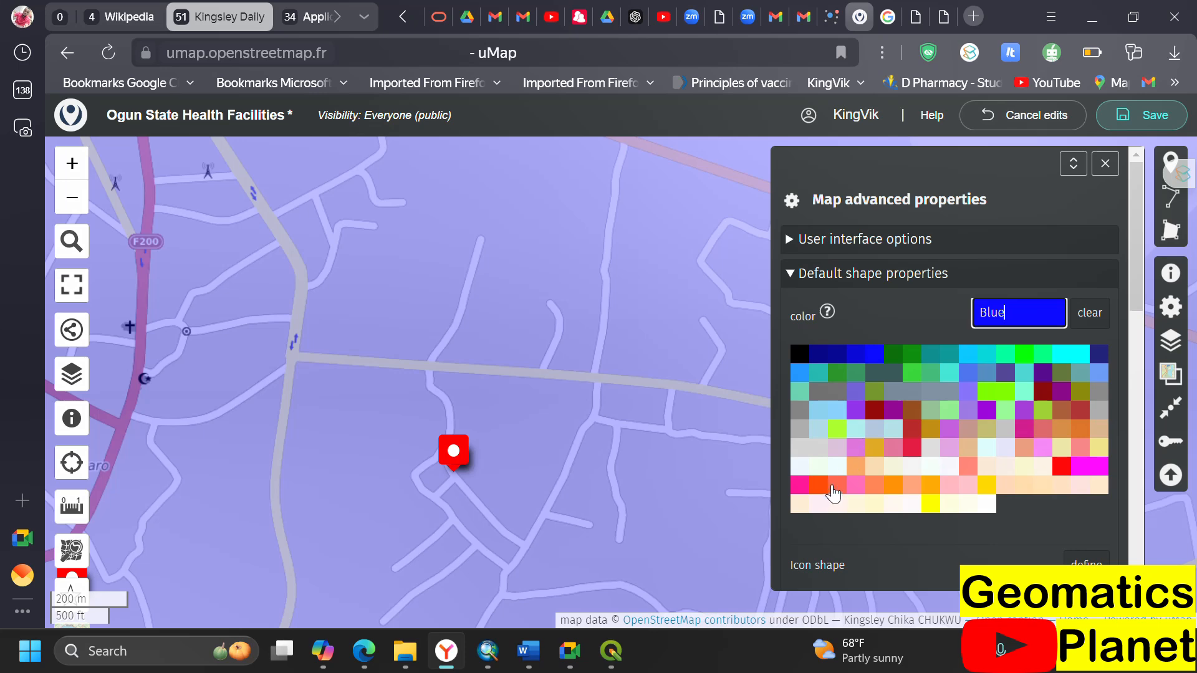
{"action": "left_click", "coordinate": [912, 449]}
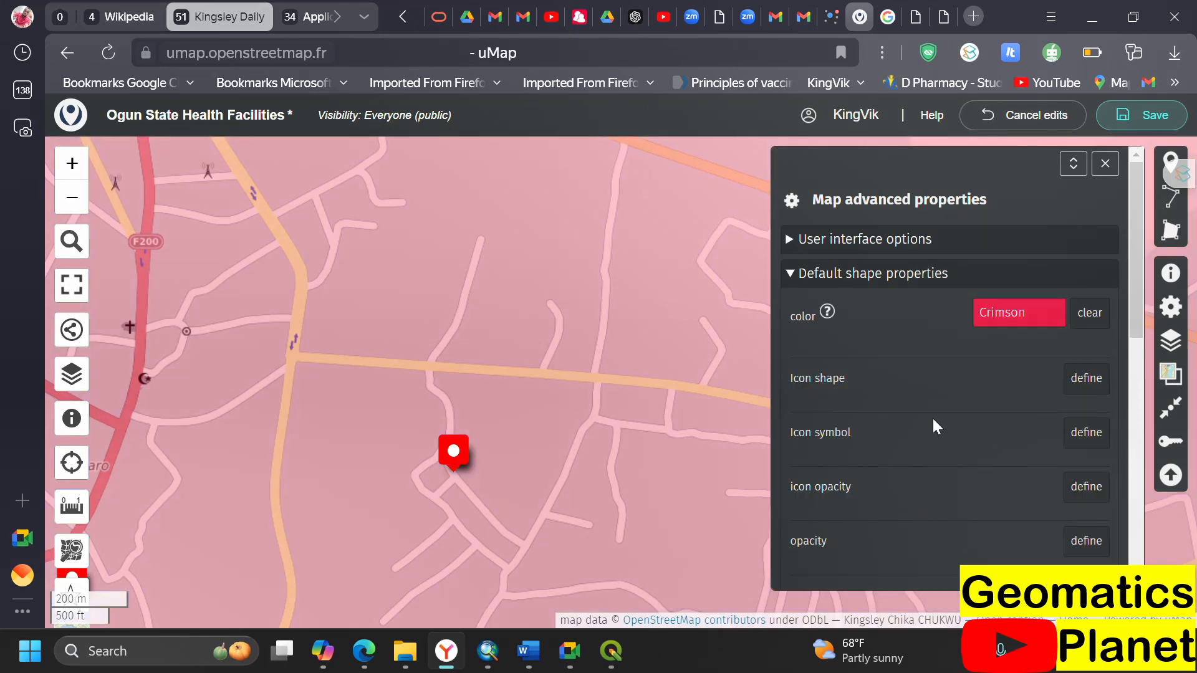
{"action": "scroll", "coordinate": [465, 361], "scroll_direction": "down", "scroll_amount": 4}
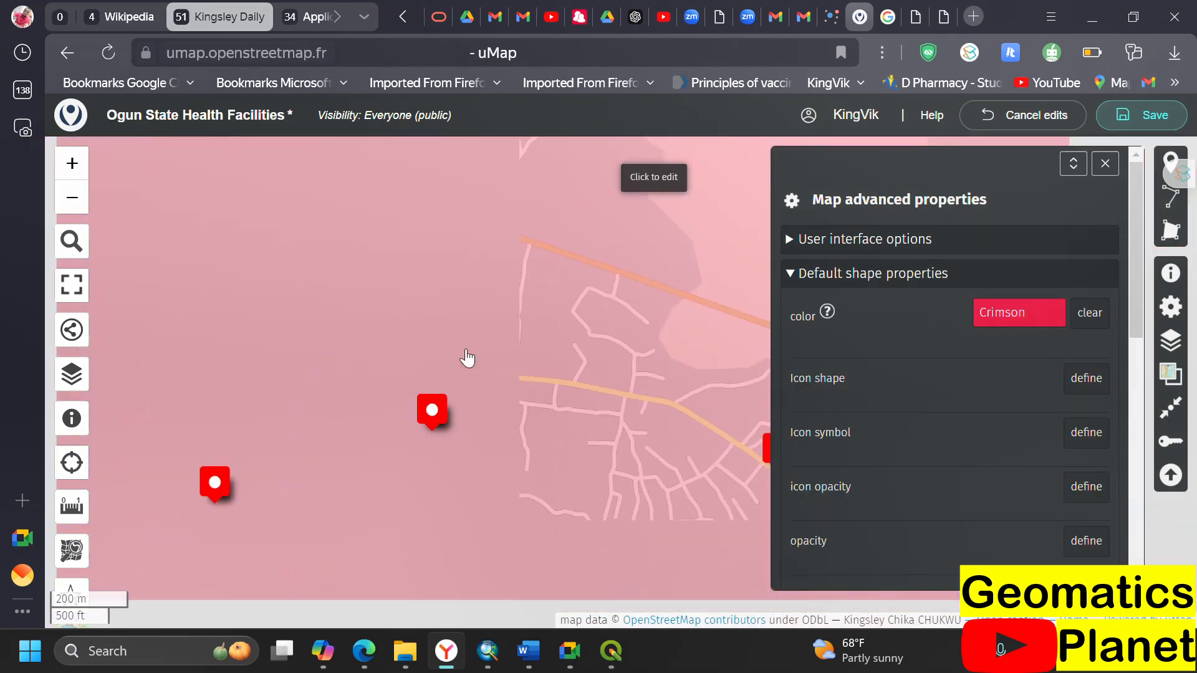
{"action": "scroll", "coordinate": [493, 355], "scroll_direction": "up", "scroll_amount": 4}
{"action": "scroll", "coordinate": [514, 366], "scroll_direction": "down", "scroll_amount": 2}
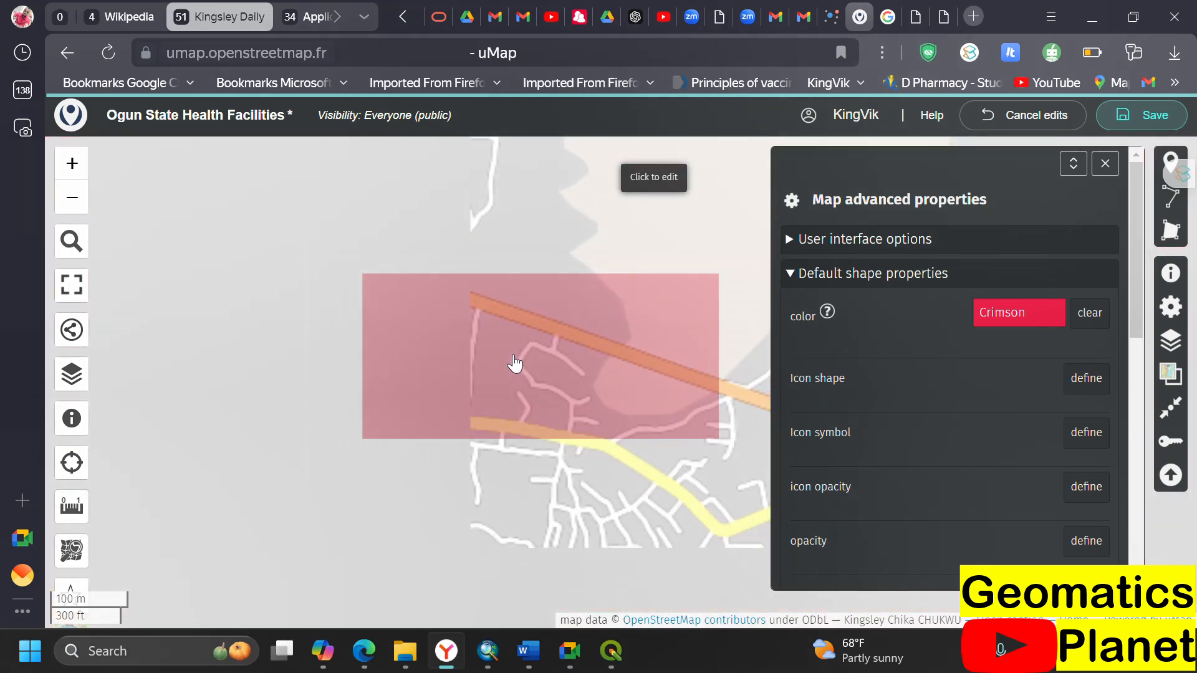
{"action": "scroll", "coordinate": [512, 361], "scroll_direction": "down", "scroll_amount": 4}
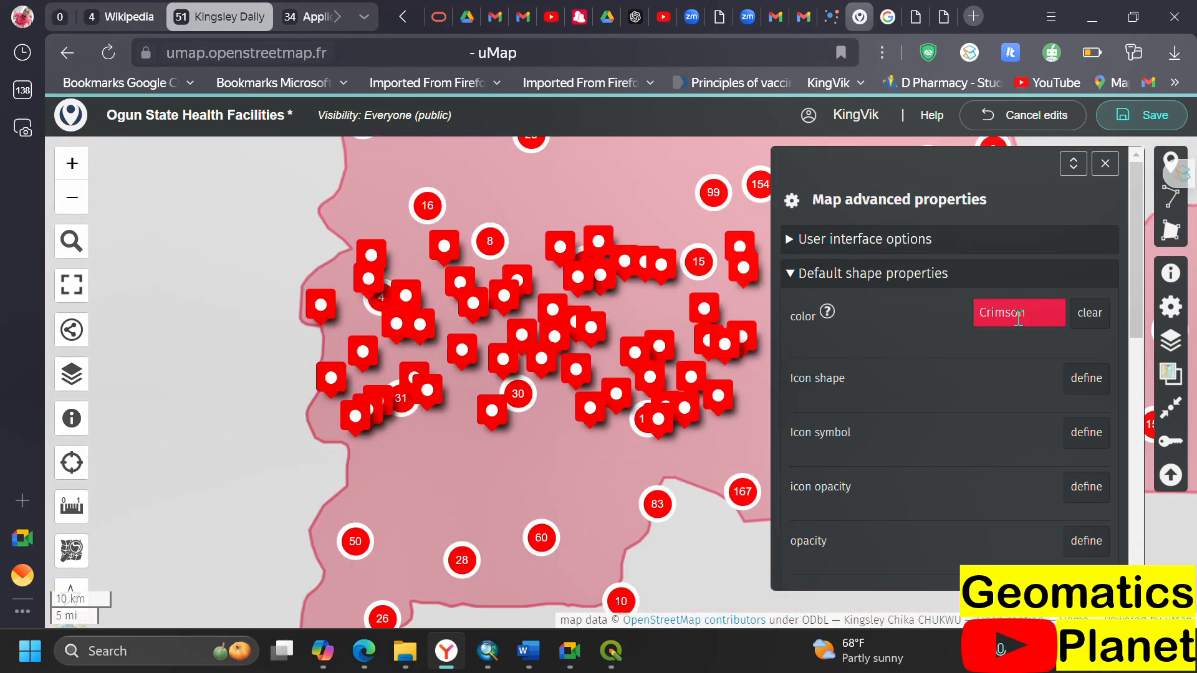
{"action": "left_click", "coordinate": [1027, 316]}
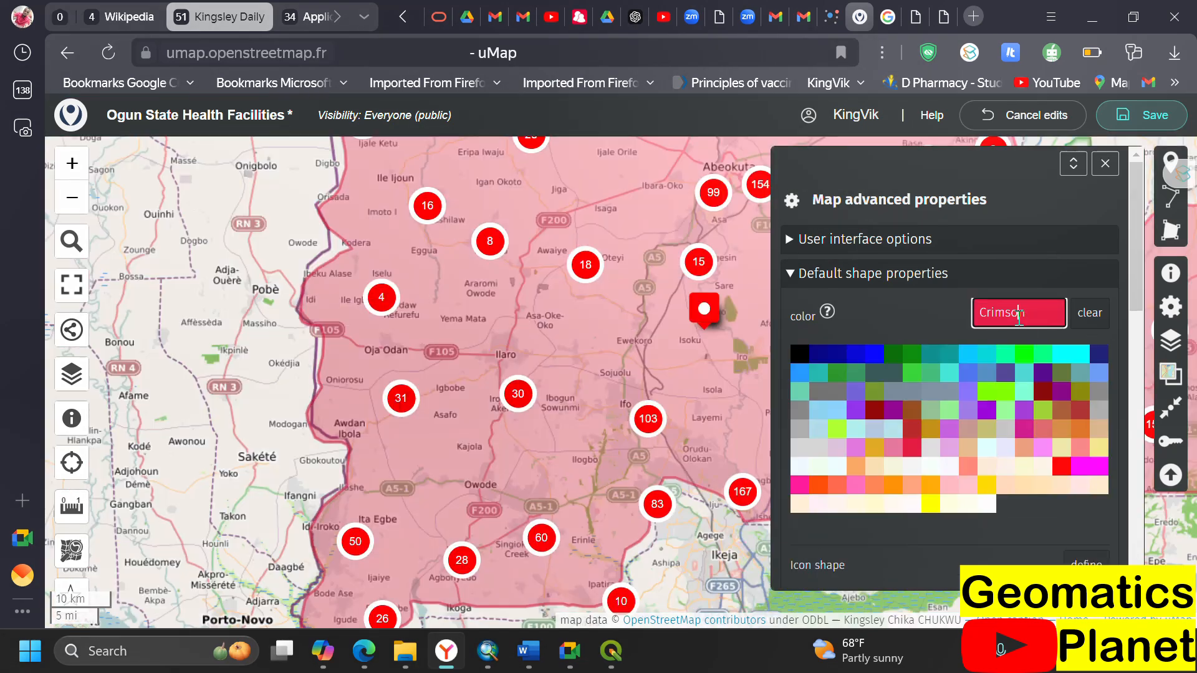
{"action": "left_click", "coordinate": [802, 372]}
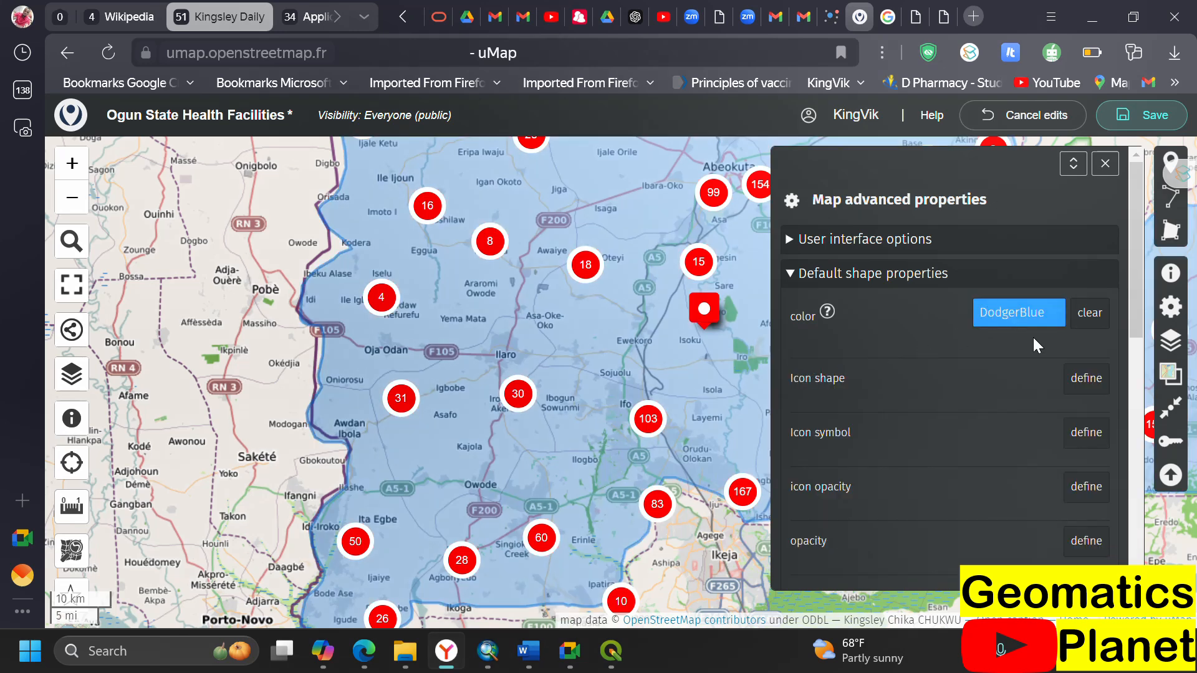
{"action": "left_click", "coordinate": [1086, 379]}
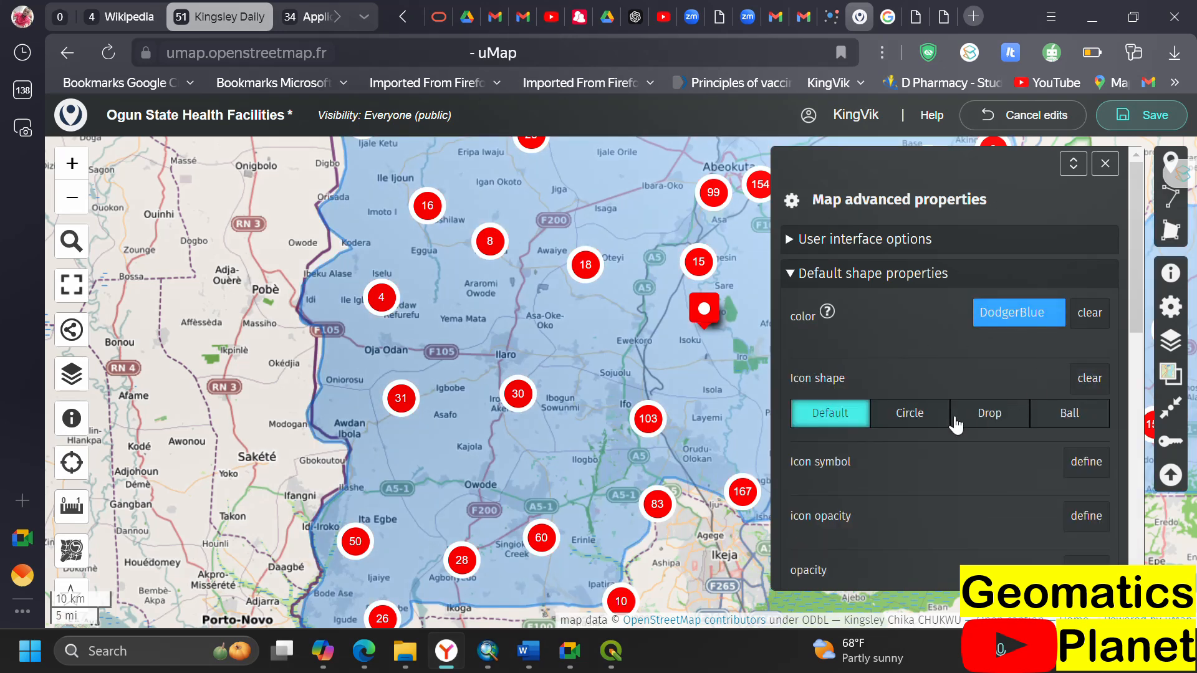
- Choose the medical cross as the default icon symbol for the facility markers
{"action": "left_click", "coordinate": [1074, 464]}
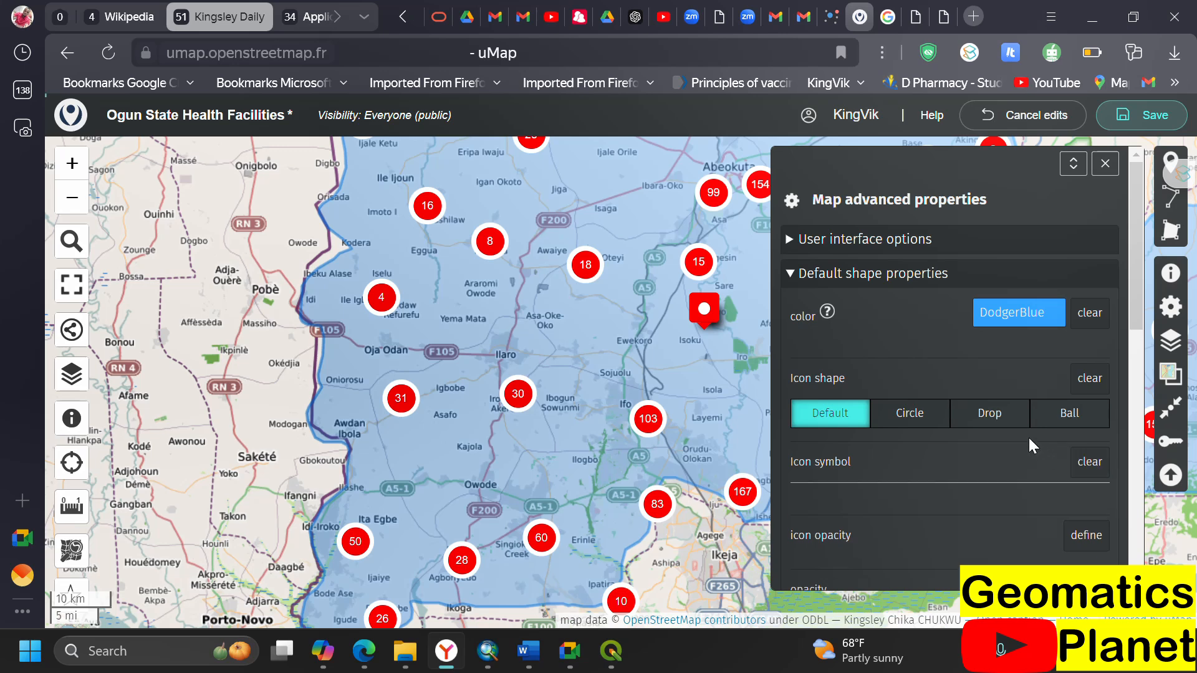
{"action": "scroll", "coordinate": [905, 461], "scroll_direction": "down", "scroll_amount": 3}
{"action": "scroll", "coordinate": [873, 412], "scroll_direction": "down", "scroll_amount": 5}
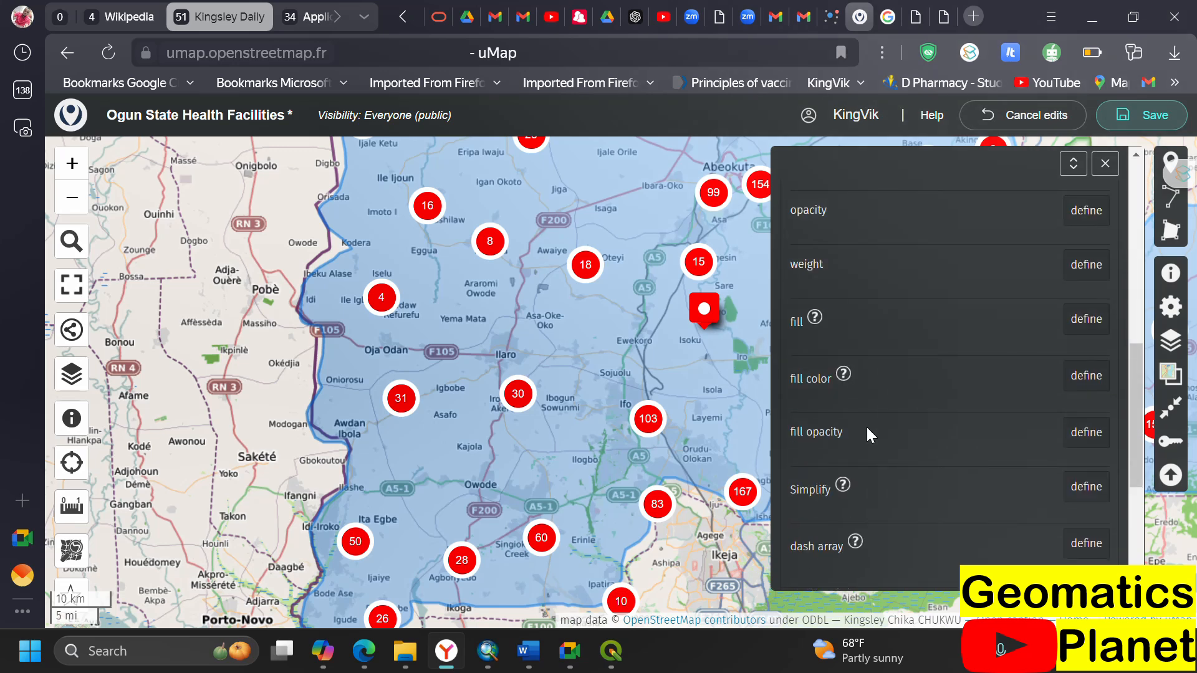
{"action": "scroll", "coordinate": [903, 379], "scroll_direction": "up", "scroll_amount": 5}
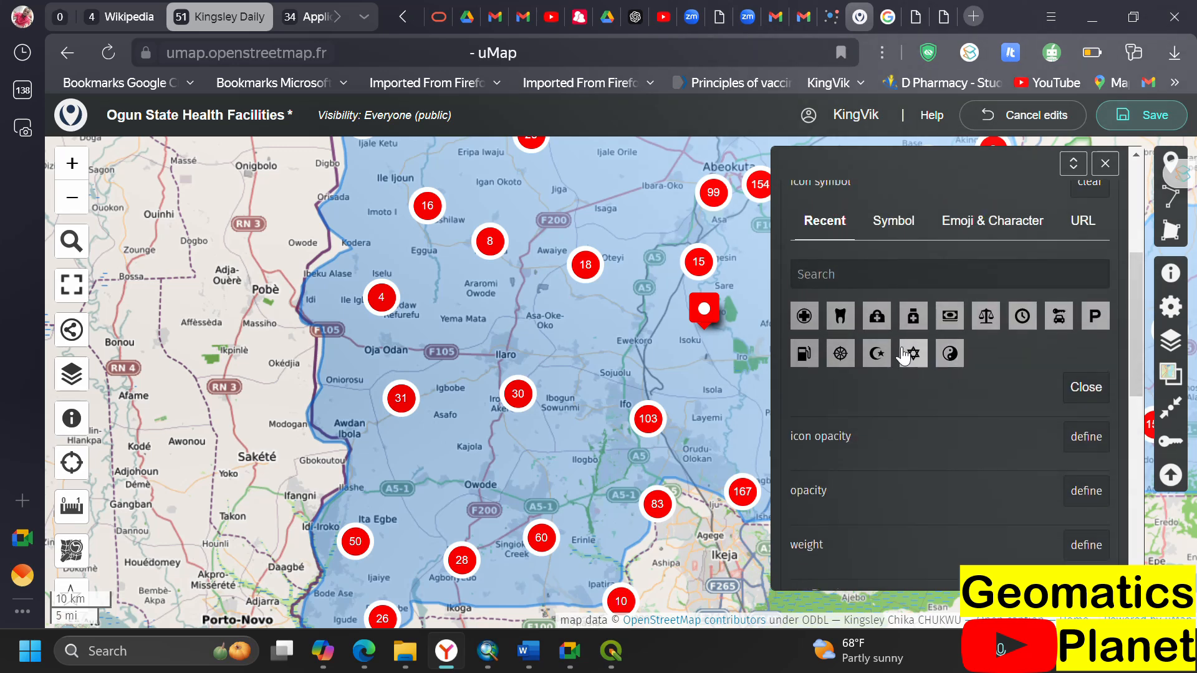
{"action": "left_click", "coordinate": [804, 318]}
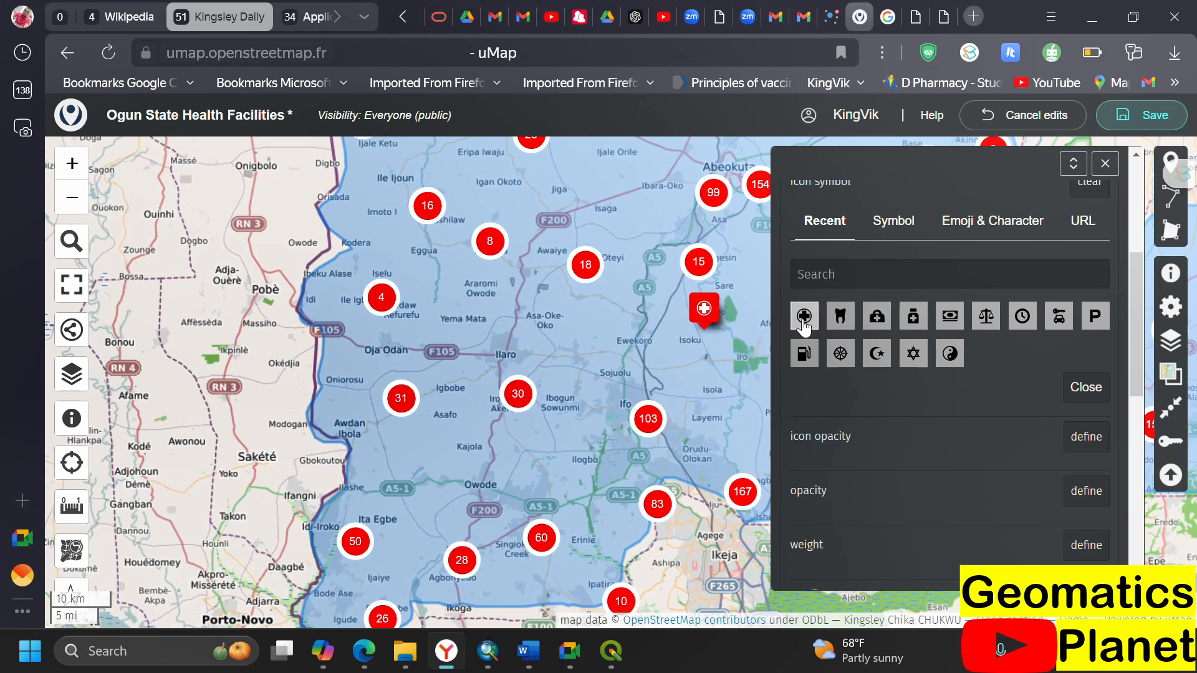
{"action": "scroll", "coordinate": [707, 310], "scroll_direction": "up", "scroll_amount": 2}
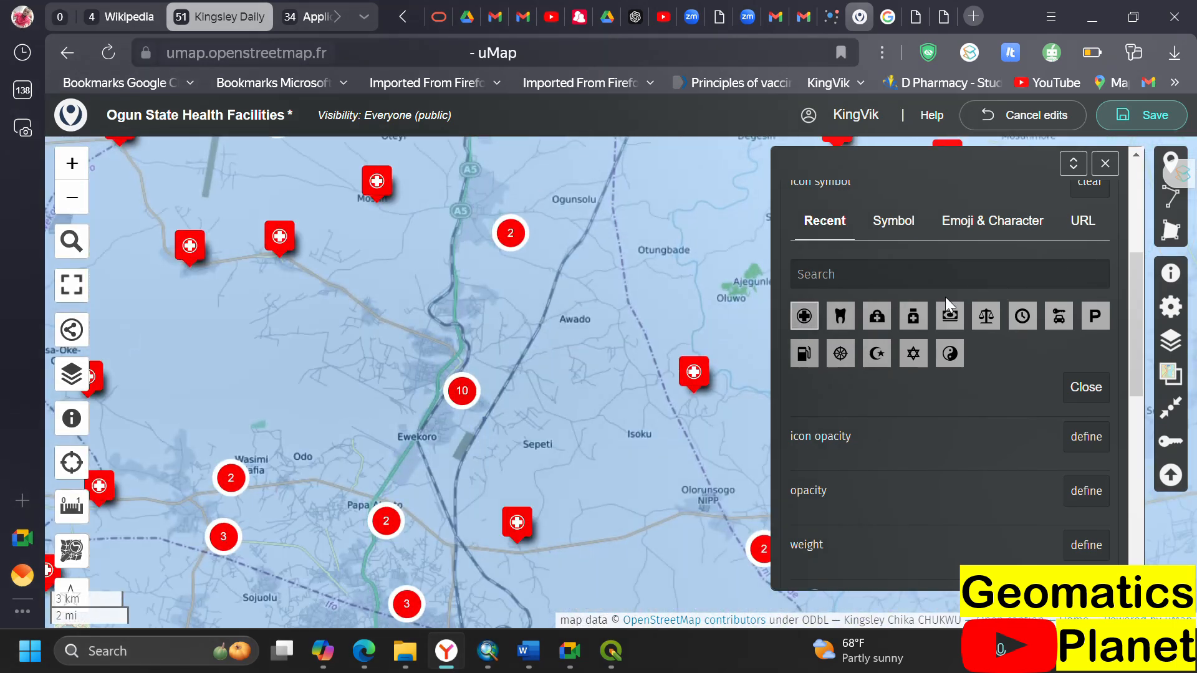
{"action": "scroll", "coordinate": [997, 461], "scroll_direction": "down", "scroll_amount": 10}
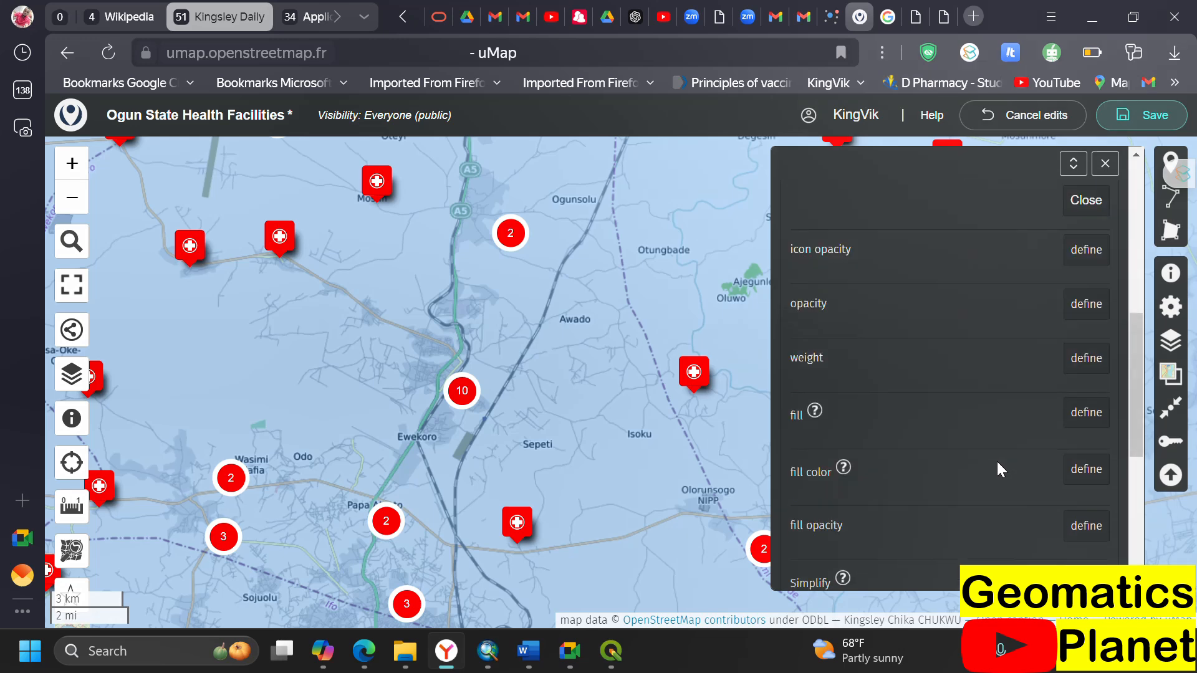
- Turn on animated transitions in the default map properties, add a label key, and save the map
{"action": "left_click", "coordinate": [797, 338]}
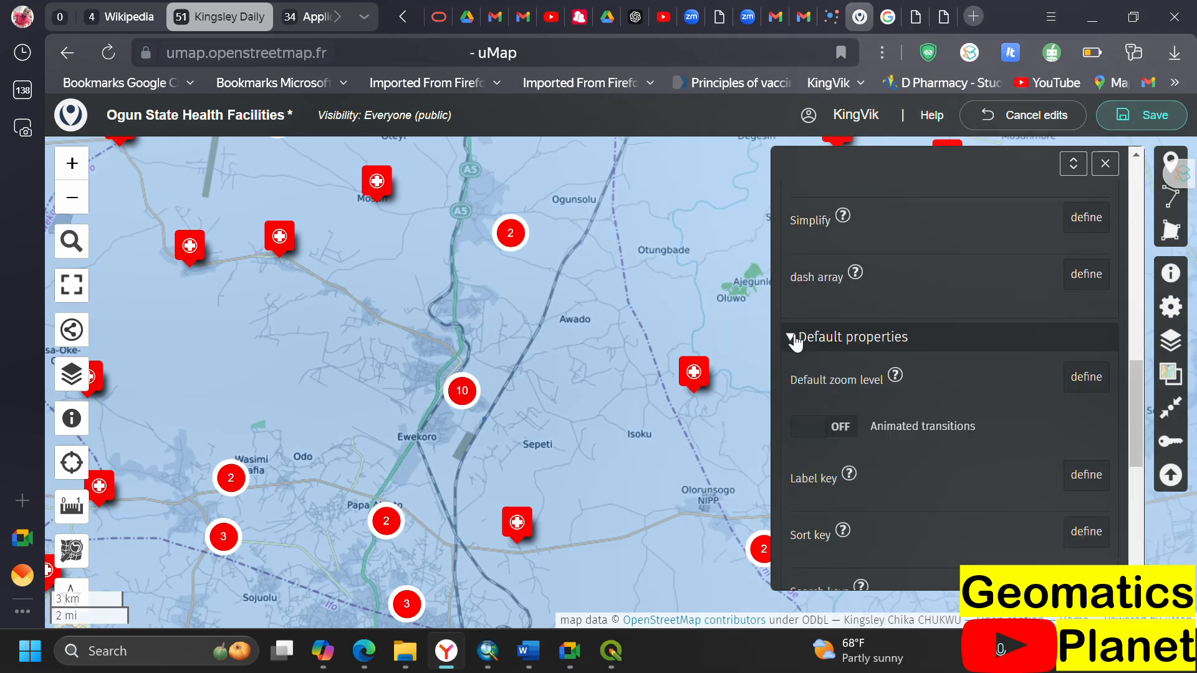
{"action": "left_click", "coordinate": [827, 436]}
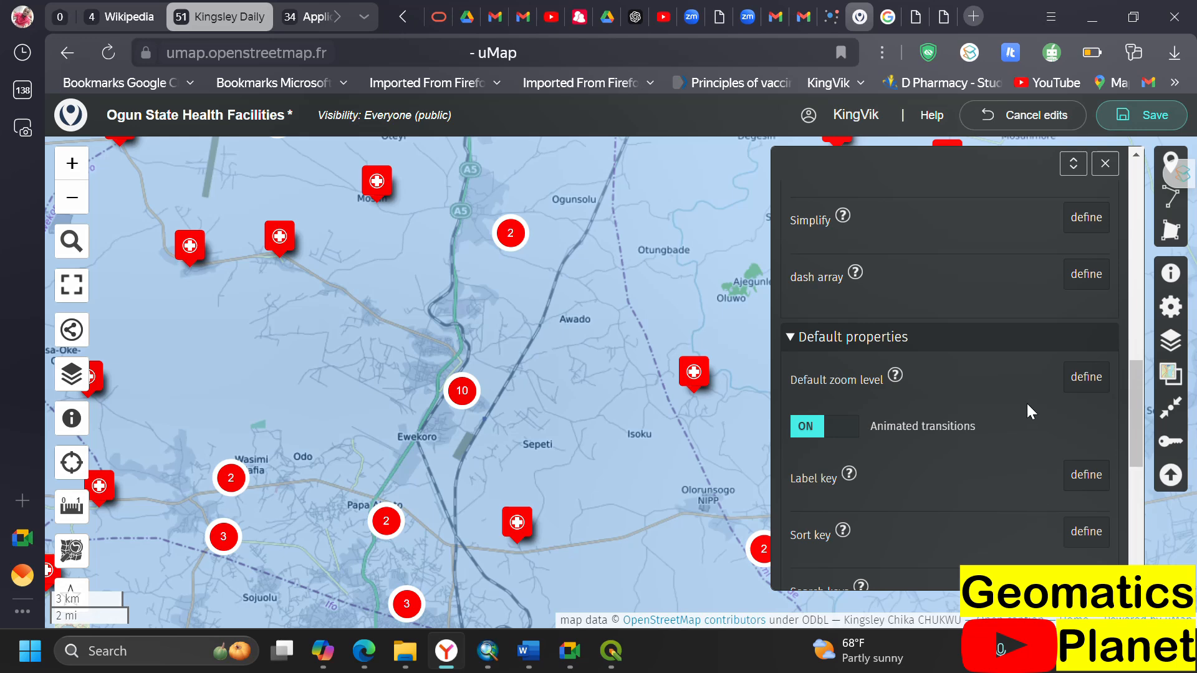
{"action": "scroll", "coordinate": [948, 437], "scroll_direction": "down", "scroll_amount": 2}
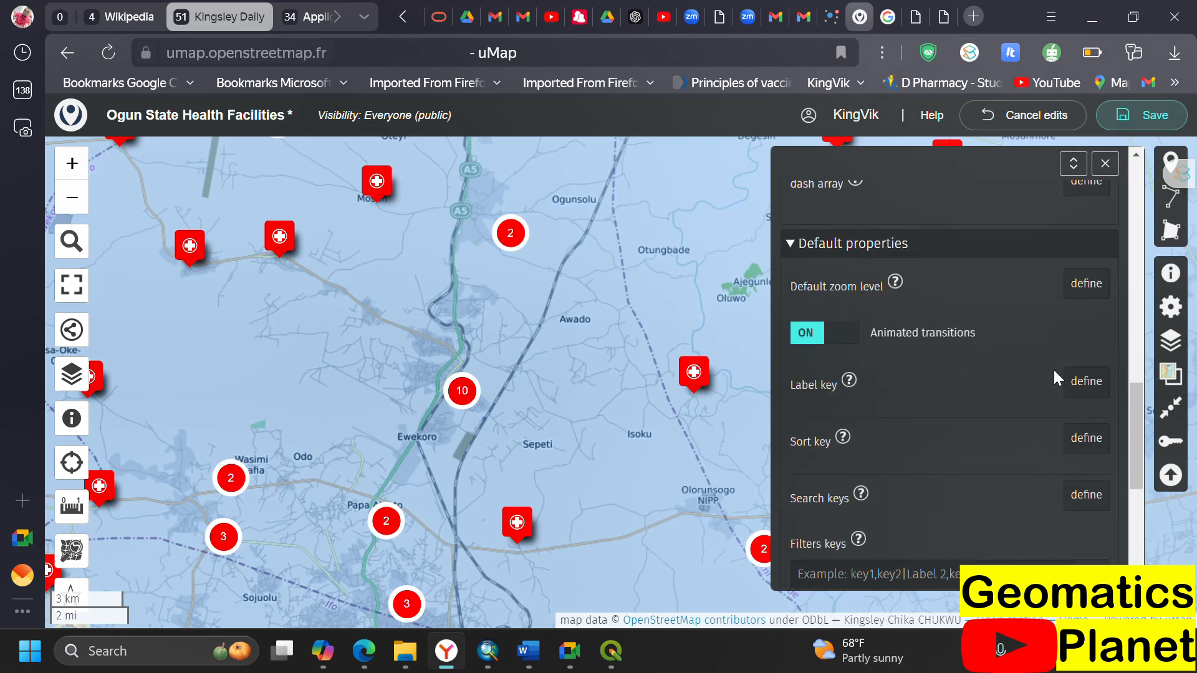
{"action": "left_click", "coordinate": [1077, 385]}
{"action": "scroll", "coordinate": [931, 435], "scroll_direction": "down", "scroll_amount": 3}
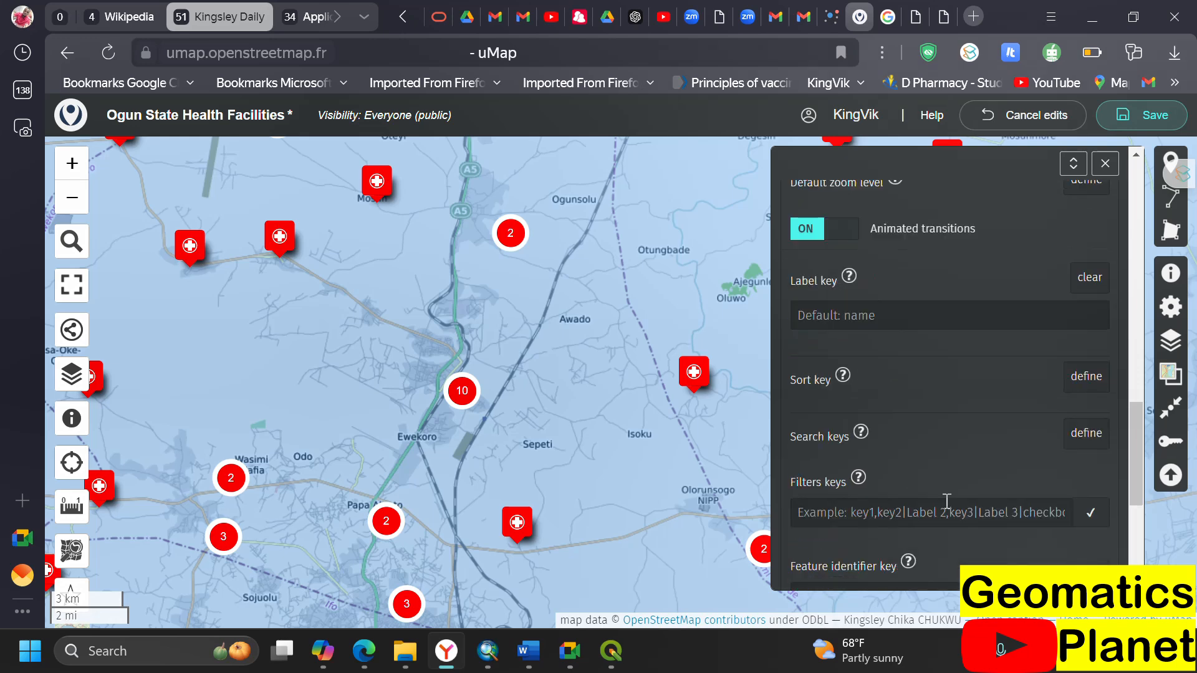
{"action": "scroll", "coordinate": [873, 437], "scroll_direction": "down", "scroll_amount": 3}
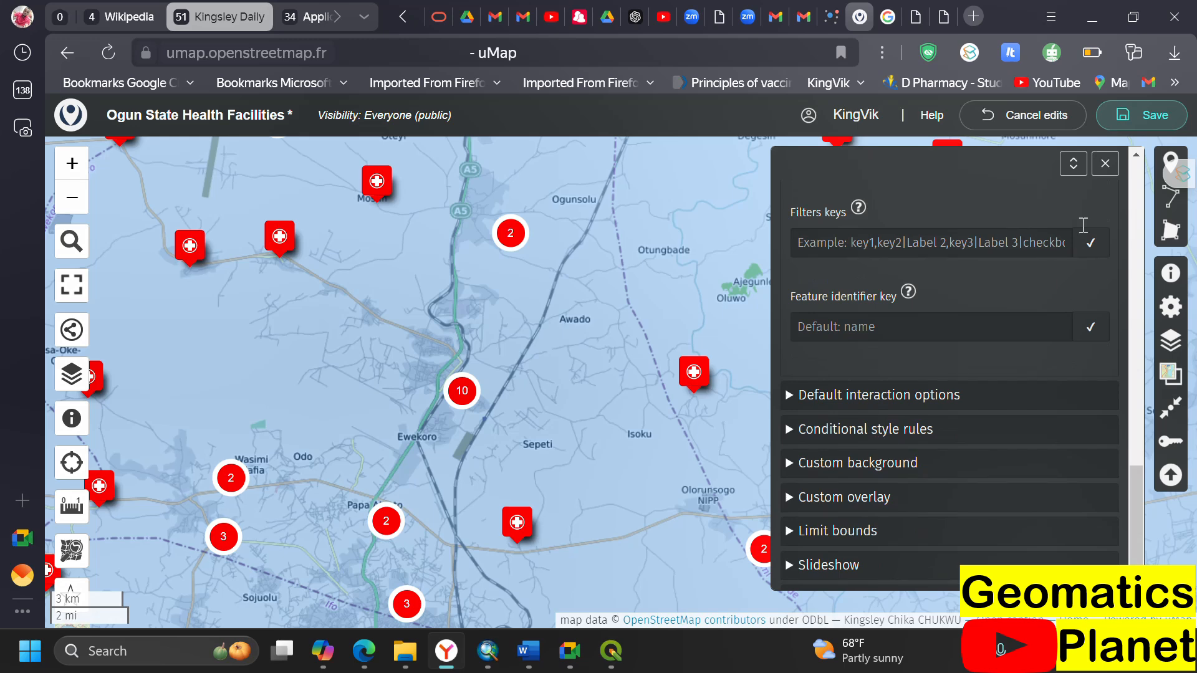
{"action": "left_click", "coordinate": [1124, 122]}
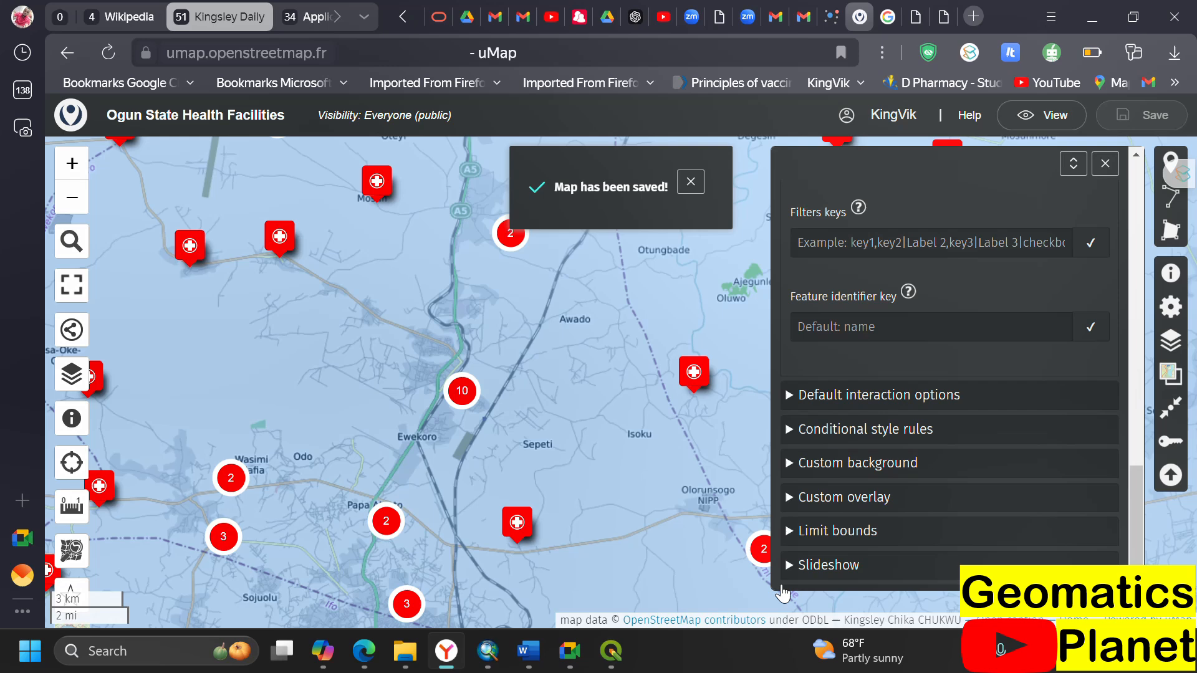
- Switch animated transitions back off
{"action": "scroll", "coordinate": [933, 367], "scroll_direction": "up", "scroll_amount": 8}
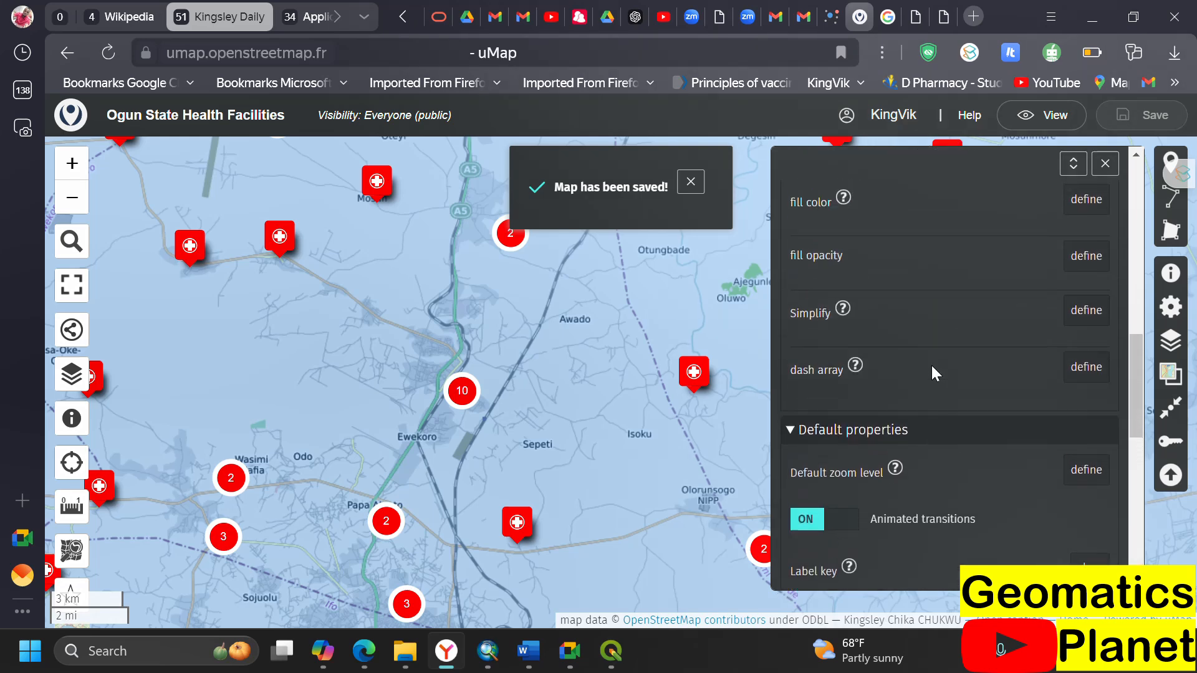
{"action": "scroll", "coordinate": [873, 474], "scroll_direction": "down", "scroll_amount": 6}
{"action": "scroll", "coordinate": [870, 321], "scroll_direction": "up", "scroll_amount": 3}
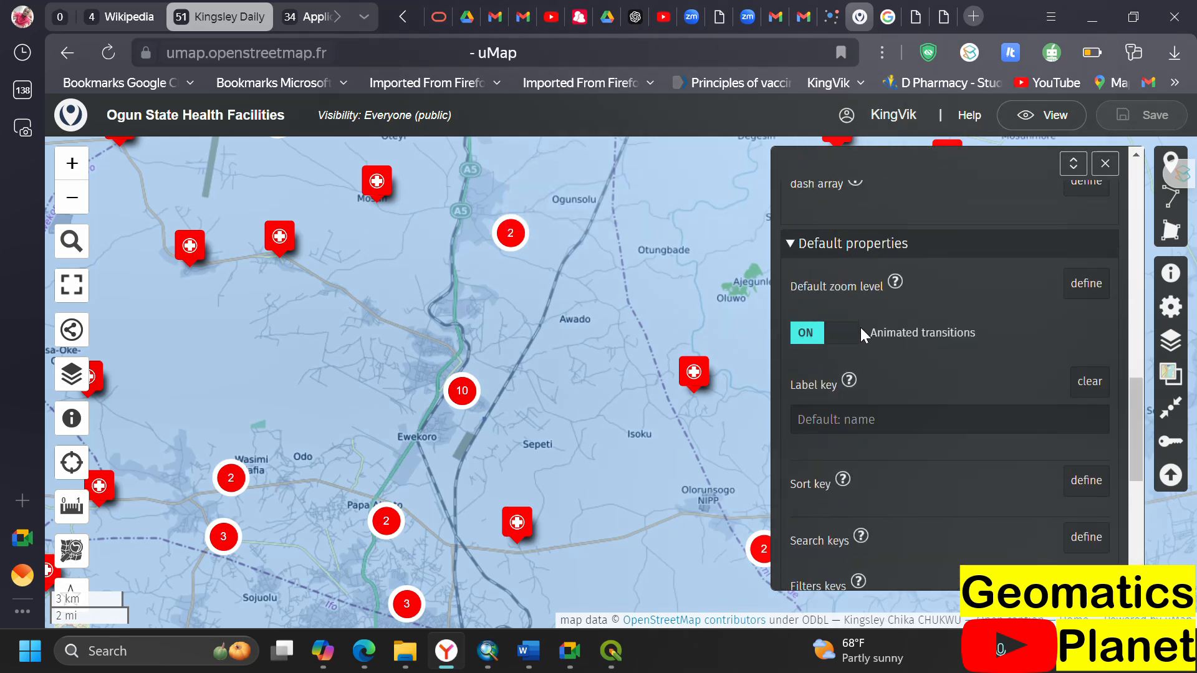
{"action": "scroll", "coordinate": [843, 400], "scroll_direction": "down", "scroll_amount": 3}
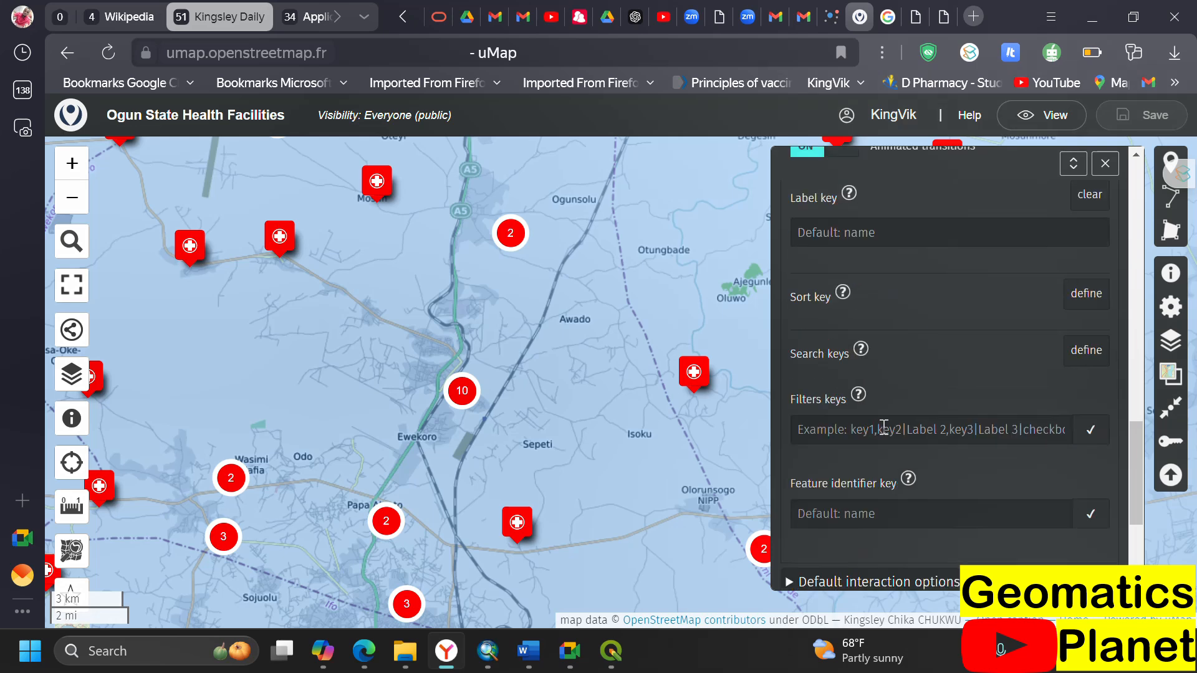
{"action": "scroll", "coordinate": [903, 420], "scroll_direction": "up", "scroll_amount": 3}
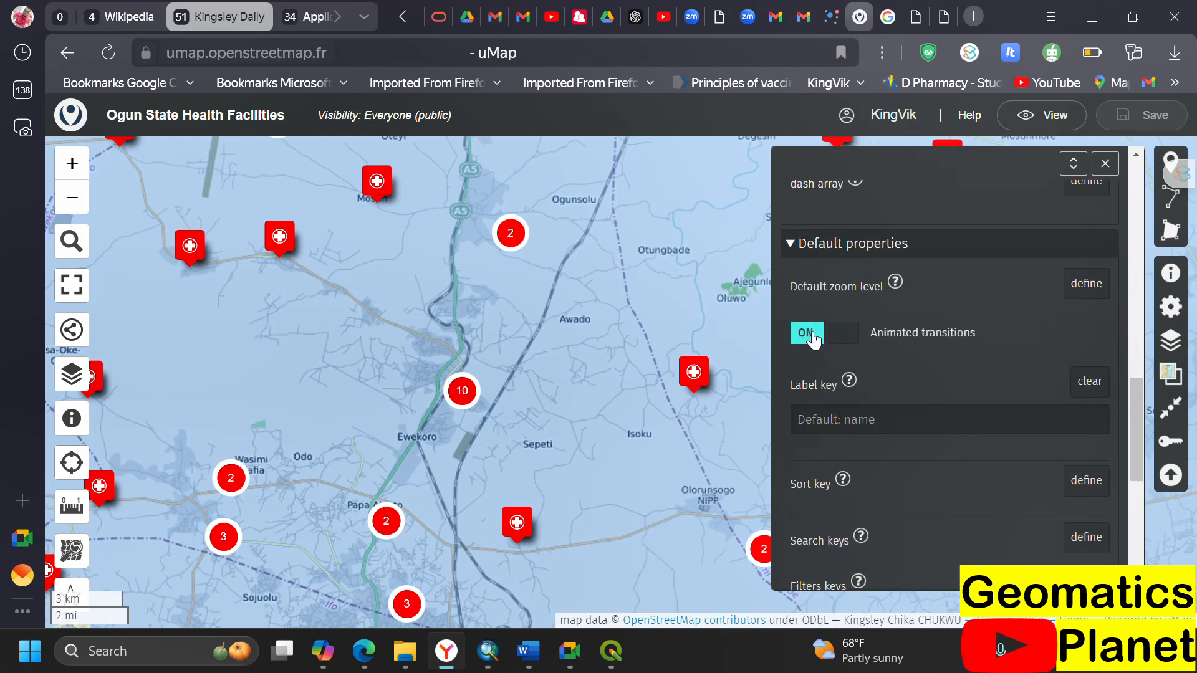
{"action": "left_click", "coordinate": [843, 340]}
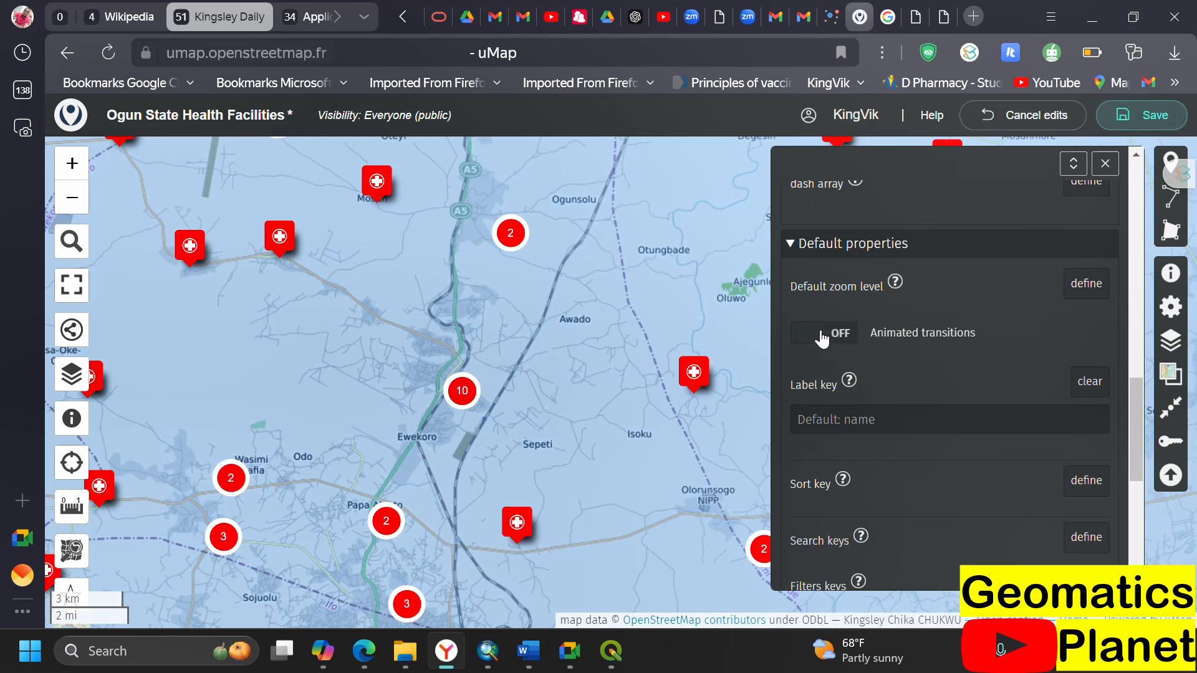
{"action": "scroll", "coordinate": [893, 358], "scroll_direction": "down", "scroll_amount": 3}
{"action": "scroll", "coordinate": [892, 358], "scroll_direction": "down", "scroll_amount": 3}
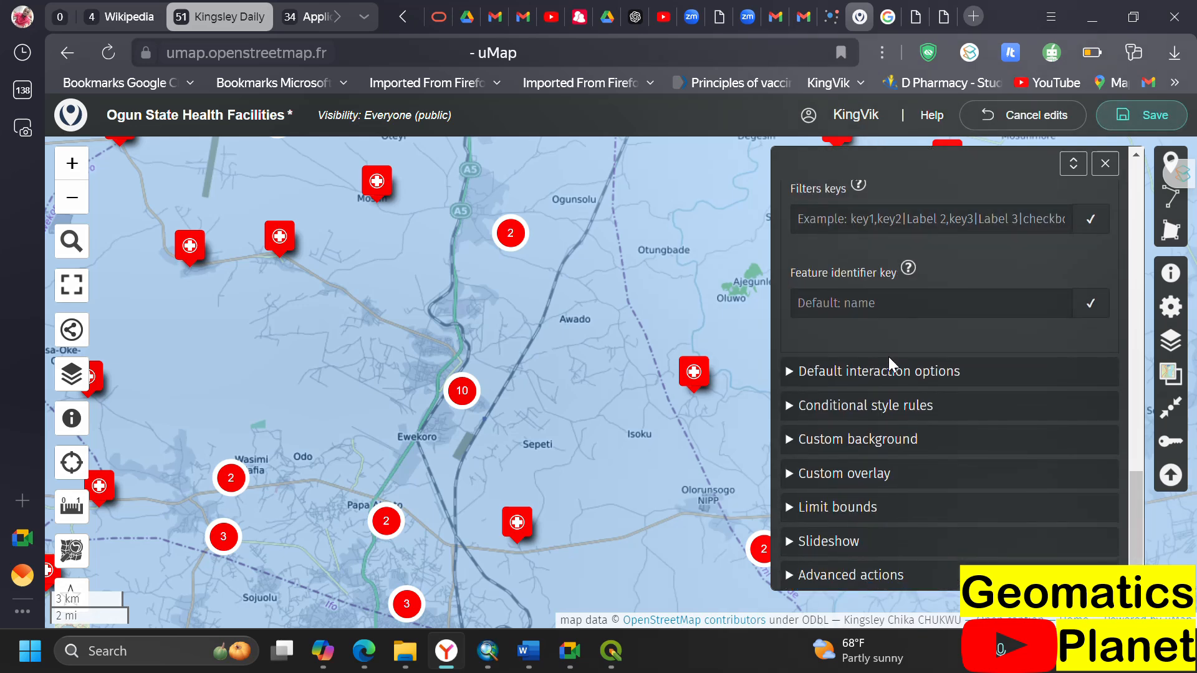
- Set the default popup shape to Popup and expand the conditional style rules
{"action": "left_click", "coordinate": [918, 374]}
{"action": "scroll", "coordinate": [921, 375], "scroll_direction": "down", "scroll_amount": 3}
{"action": "scroll", "coordinate": [873, 331], "scroll_direction": "up", "scroll_amount": 1}
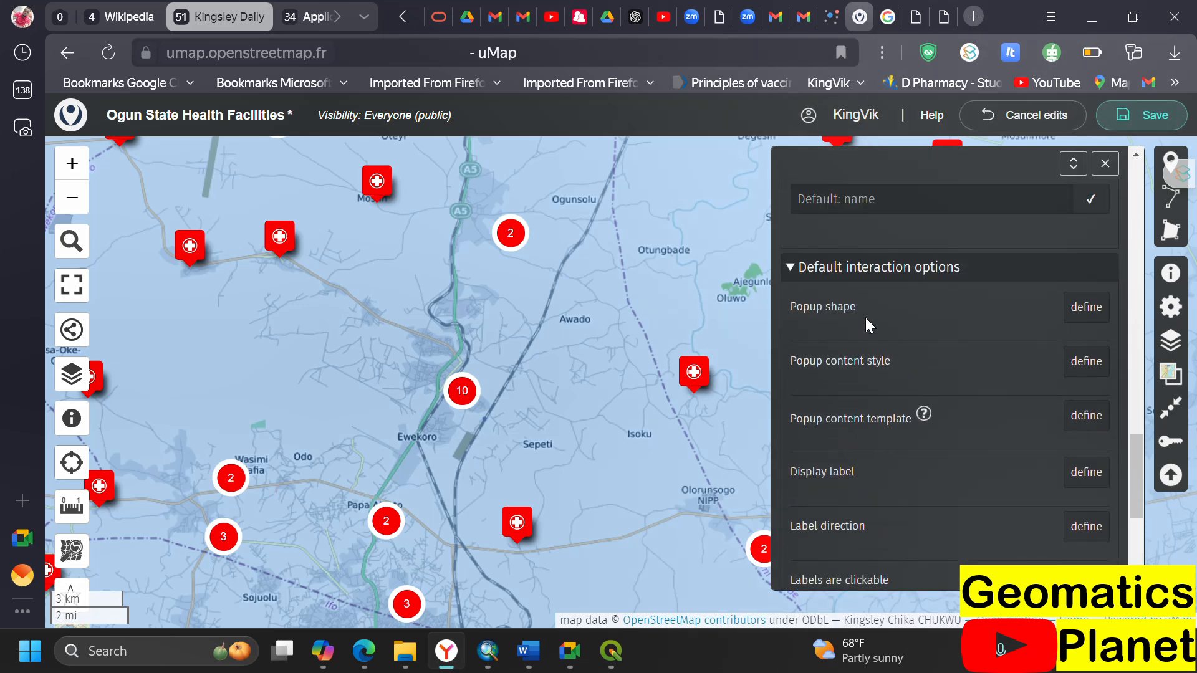
{"action": "left_click", "coordinate": [1068, 329]}
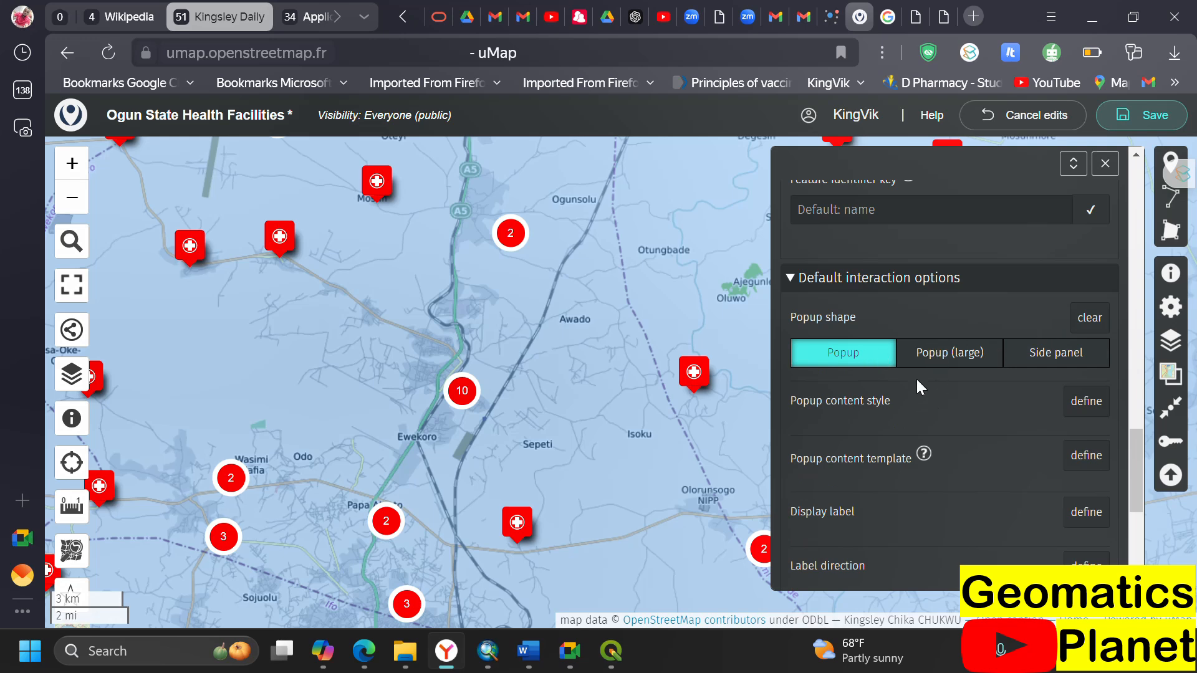
{"action": "scroll", "coordinate": [916, 379], "scroll_direction": "down", "scroll_amount": 4}
{"action": "left_click", "coordinate": [896, 455]}
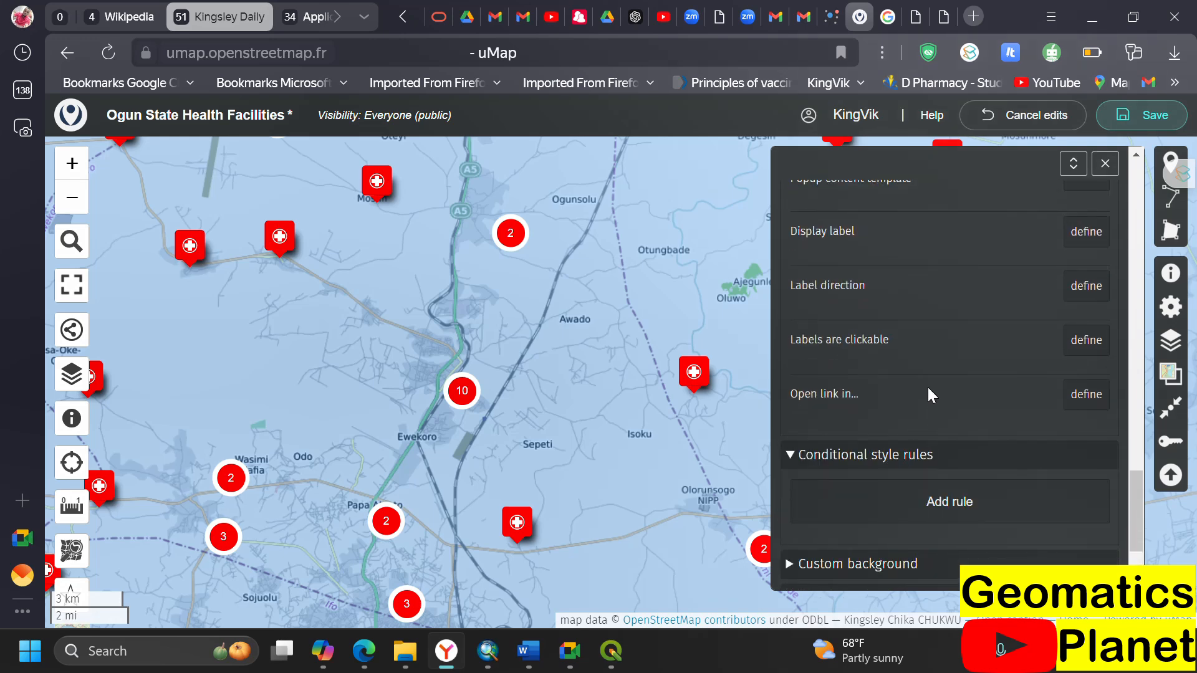
{"action": "scroll", "coordinate": [932, 393], "scroll_direction": "down", "scroll_amount": 2}
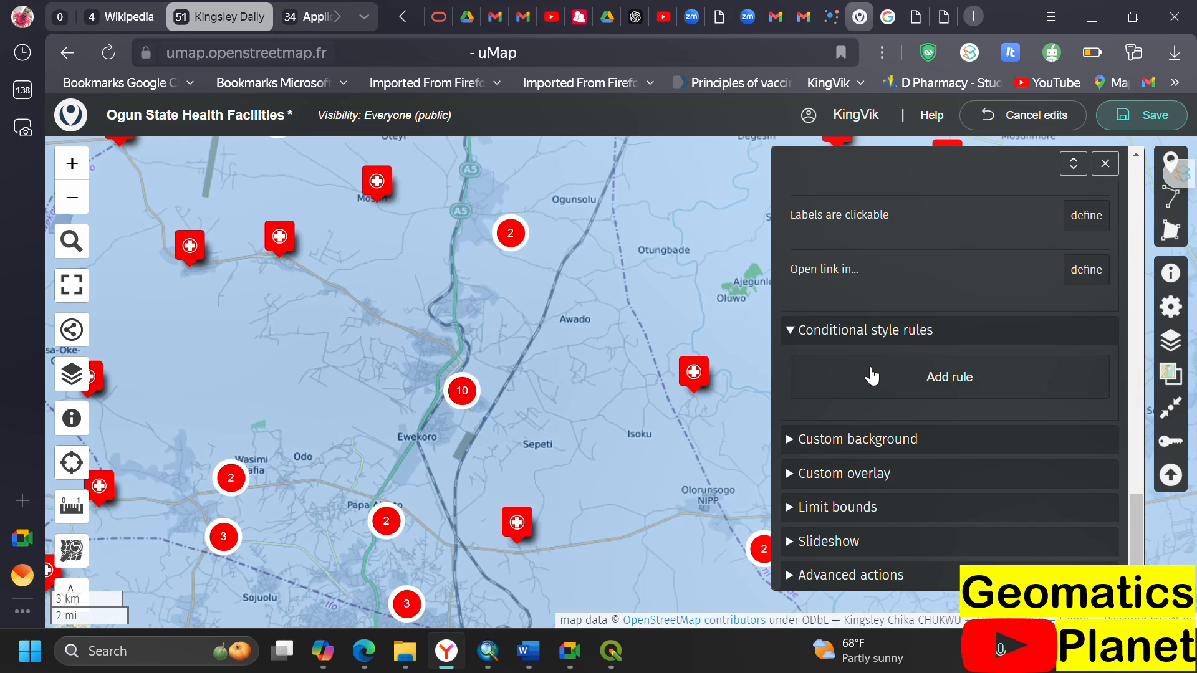
- Open the custom background settings and clear the autofilled display name
{"action": "left_click", "coordinate": [817, 450]}
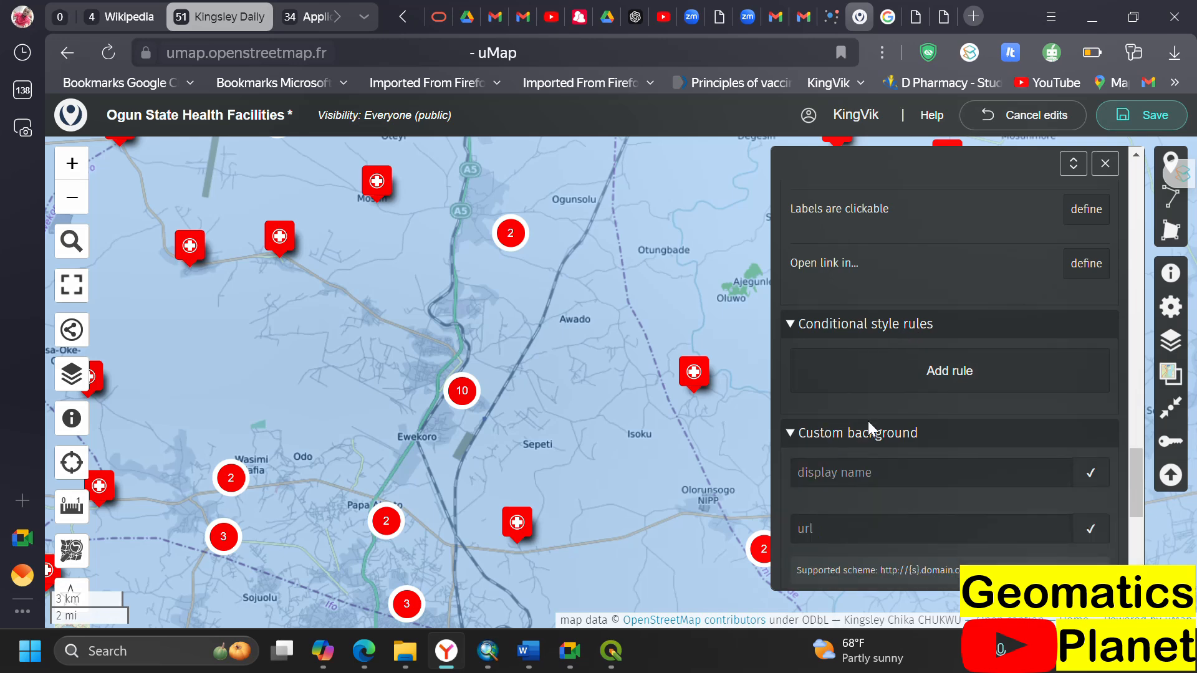
{"action": "scroll", "coordinate": [873, 412], "scroll_direction": "down", "scroll_amount": 3}
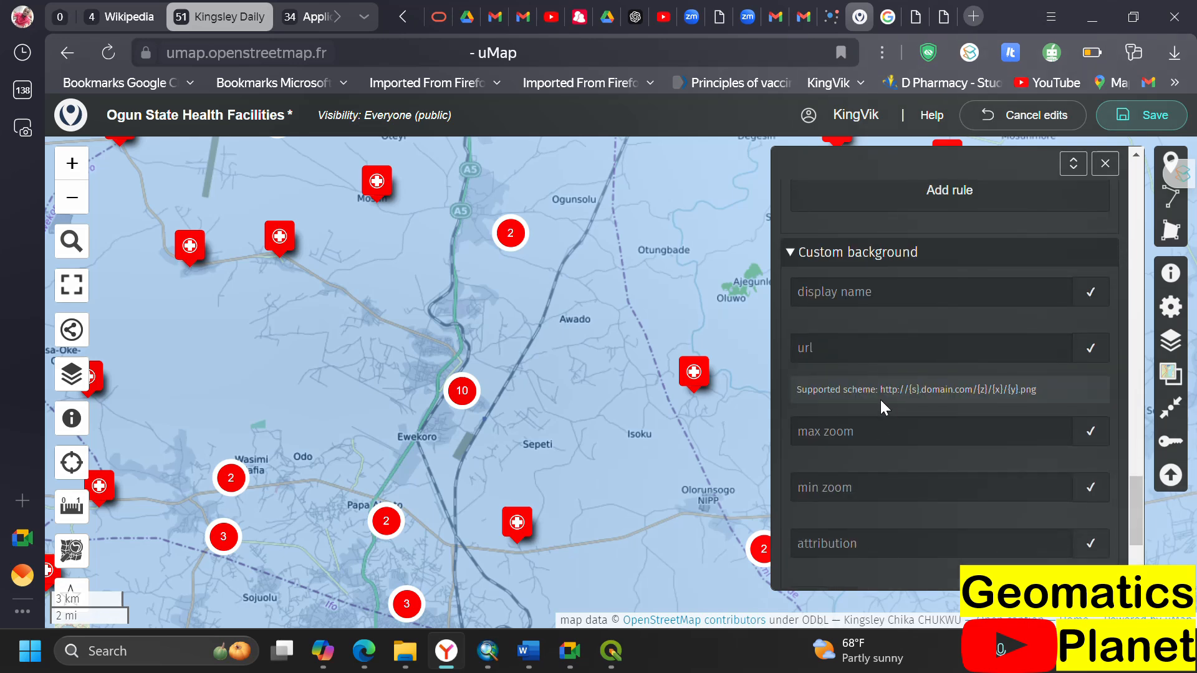
{"action": "left_click", "coordinate": [872, 293]}
{"action": "left_click", "coordinate": [936, 359]}
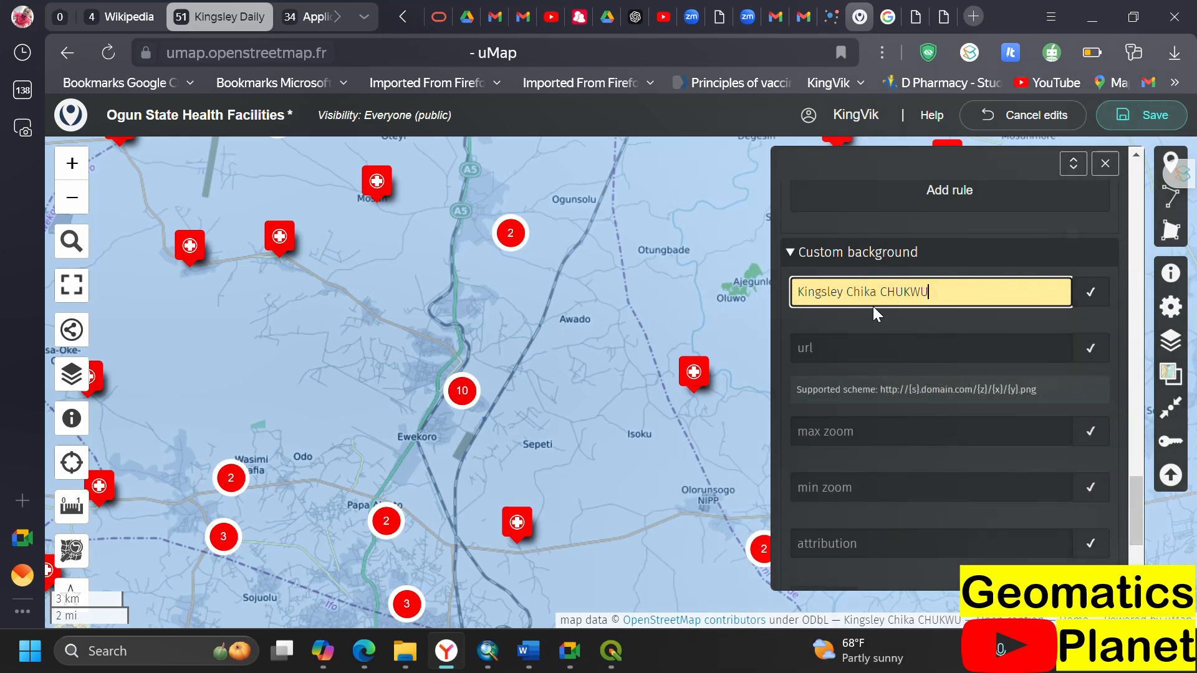
{"action": "key", "text": "BackSpace"}
{"action": "key", "text": "BackSpace"}
{"action": "key", "text": "BackSpace"}
{"action": "key", "text": "BackSpace"}
{"action": "key", "text": "BackSpace"}
{"action": "key", "text": "BackSpace"}
{"action": "key", "text": "BackSpace"}
{"action": "key", "text": "BackSpace"}
{"action": "key", "text": "BackSpace"}
{"action": "key", "text": "BackSpace"}
{"action": "key", "text": "BackSpace"}
{"action": "key", "text": "BackSpace"}
{"action": "key", "text": "BackSpace"}
{"action": "key", "text": "BackSpace"}
{"action": "key", "text": "BackSpace"}
{"action": "key", "text": "BackSpace"}
{"action": "key", "text": "BackSpace"}
{"action": "key", "text": "BackSpace"}
{"action": "key", "text": "BackSpace"}
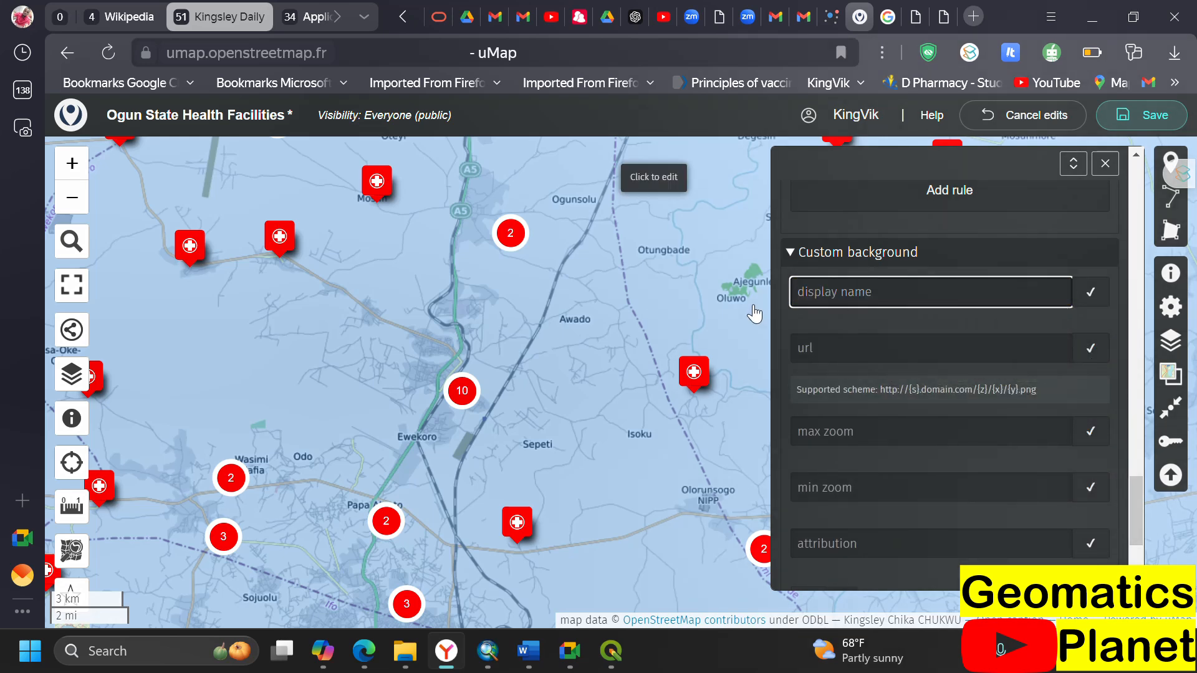
{"action": "scroll", "coordinate": [807, 394], "scroll_direction": "down", "scroll_amount": 3}
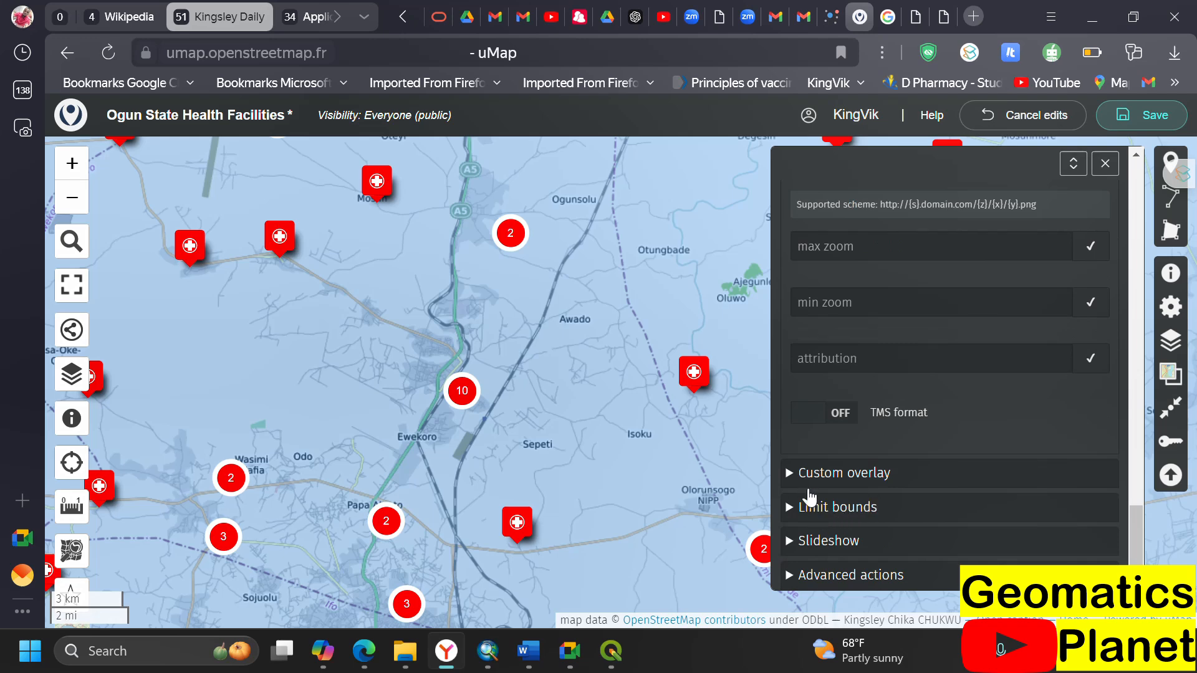
- Center the view on Ogun State, use it as the limit bounds, and save
{"action": "left_click", "coordinate": [787, 508]}
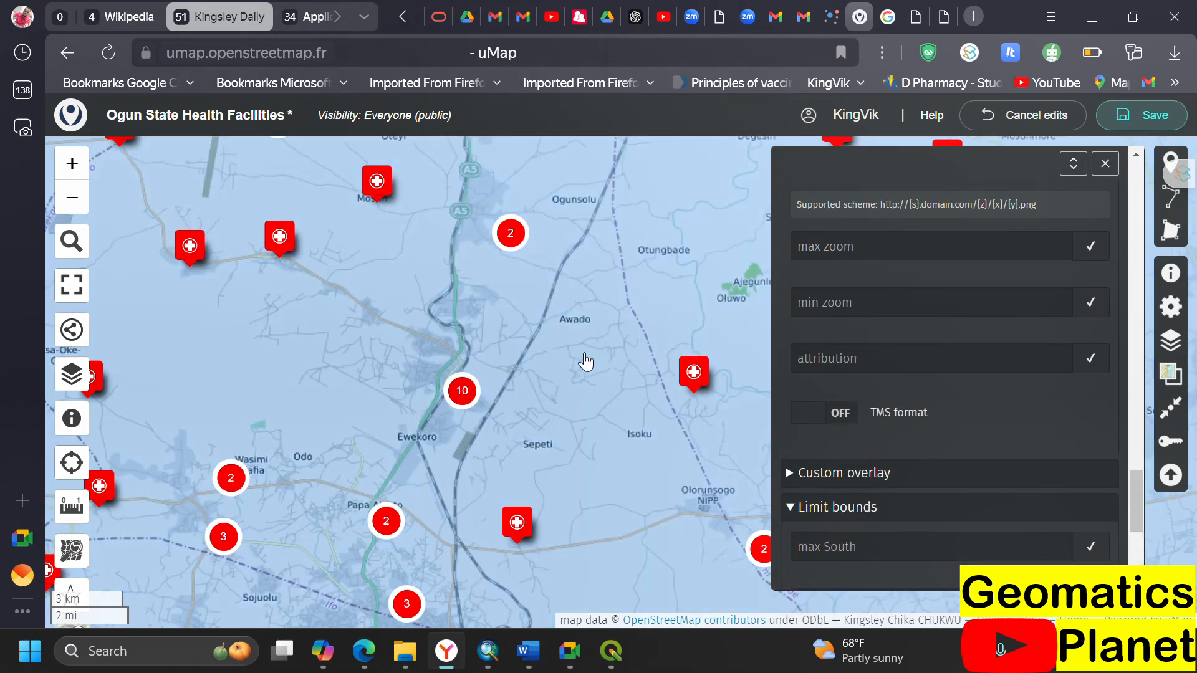
{"action": "scroll", "coordinate": [585, 361], "scroll_direction": "down", "scroll_amount": 3}
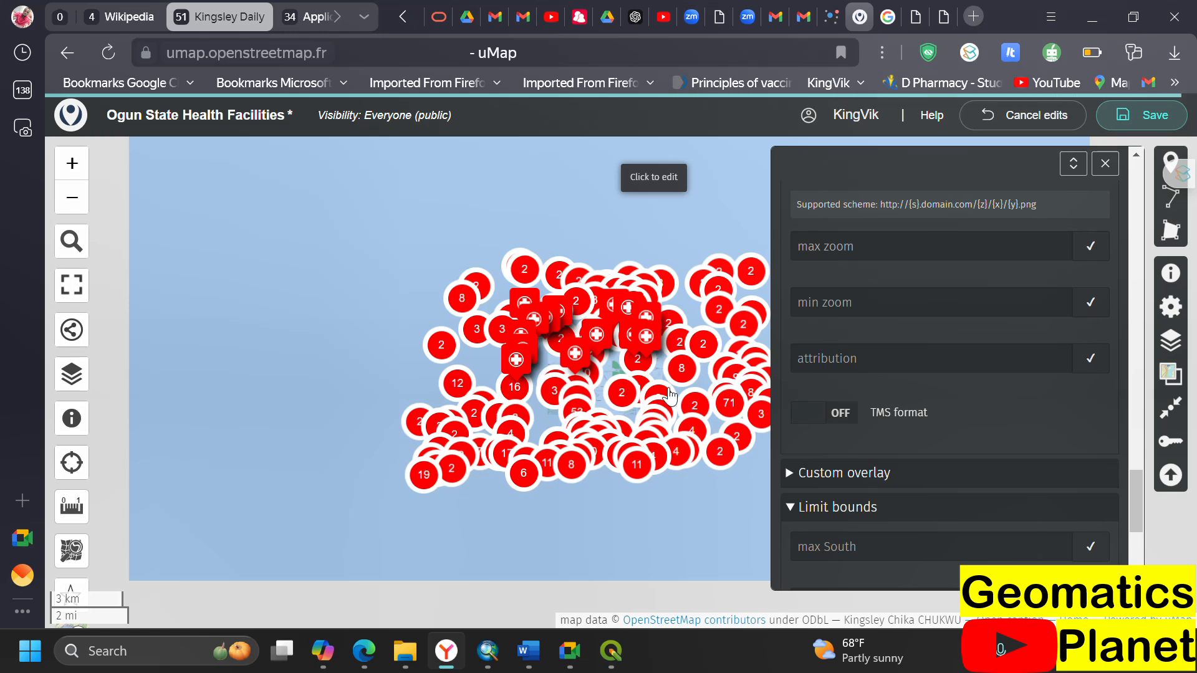
{"action": "scroll", "coordinate": [497, 535], "scroll_direction": "down", "scroll_amount": 2}
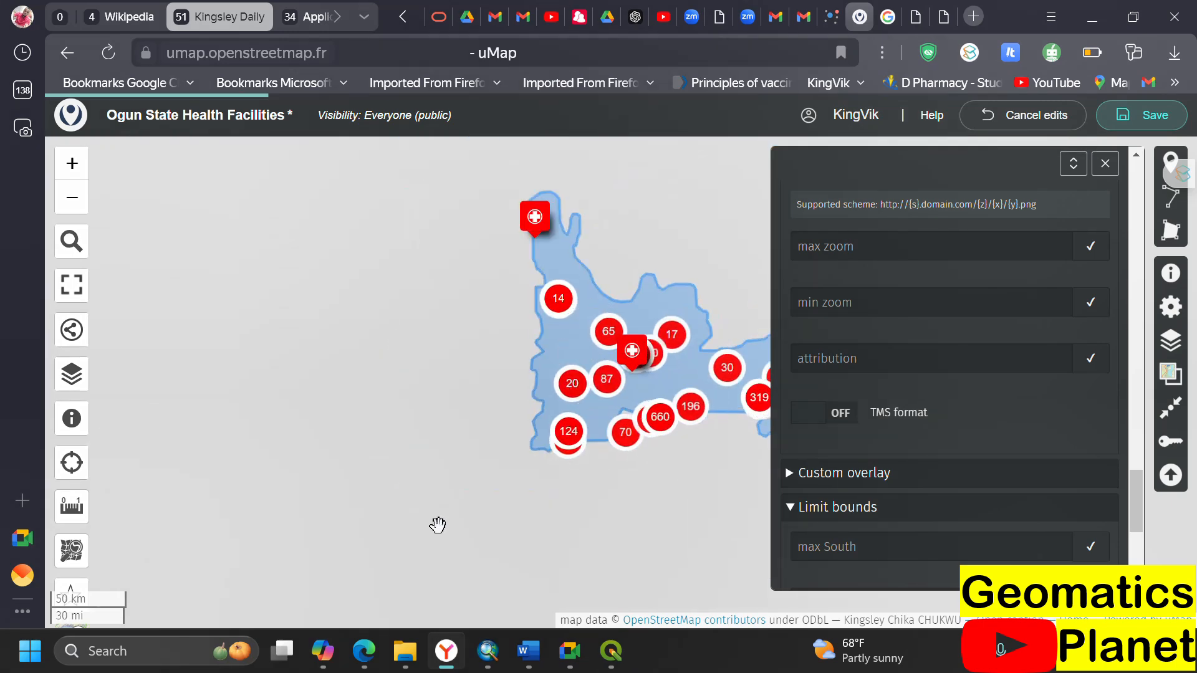
{"action": "left_click_drag", "start_coordinate": [599, 444], "coordinate": [404, 436]}
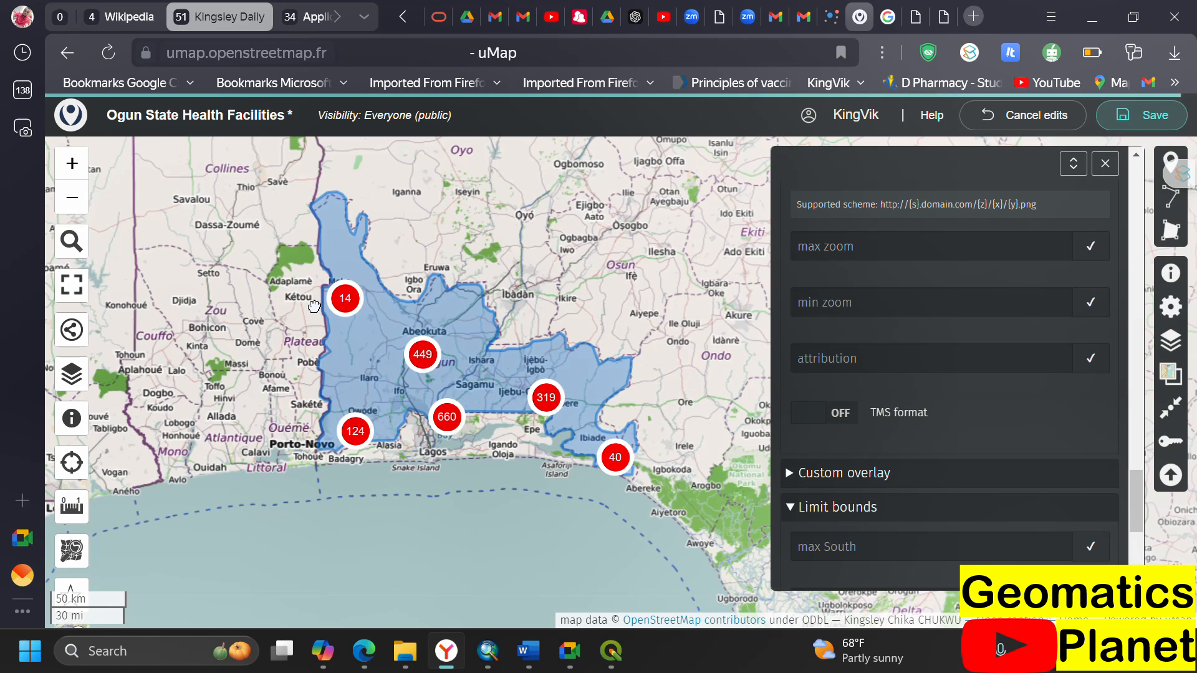
{"action": "scroll", "coordinate": [1032, 508], "scroll_direction": "down", "scroll_amount": 3}
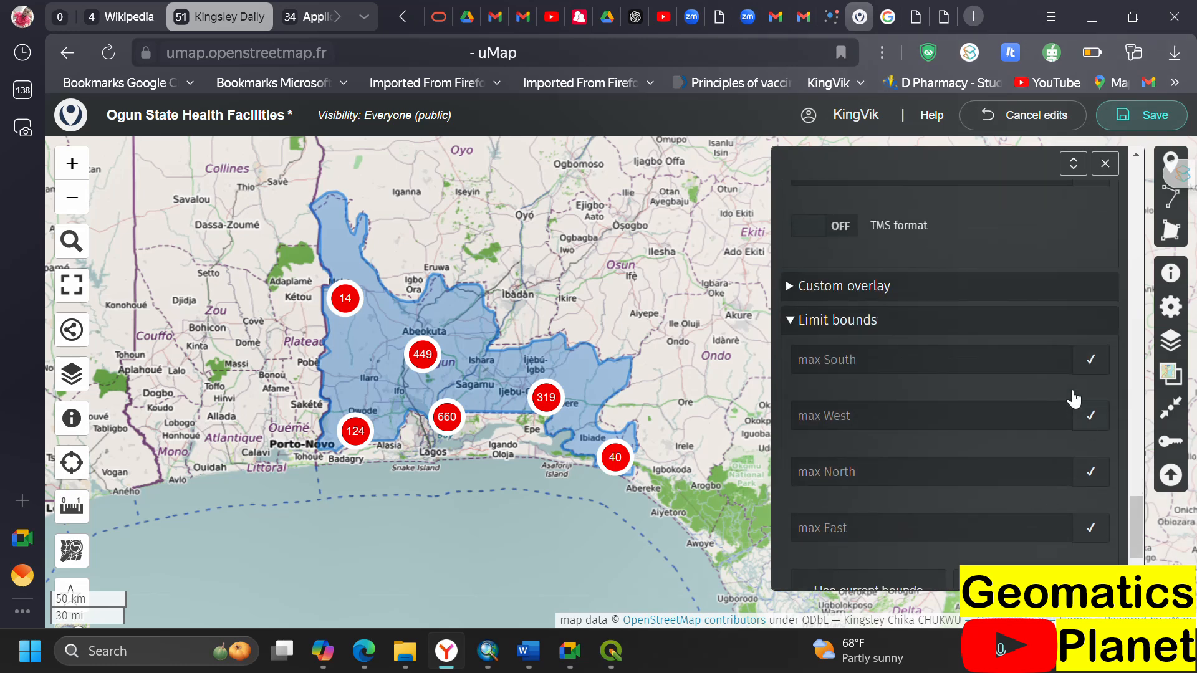
{"action": "scroll", "coordinate": [1016, 387], "scroll_direction": "down", "scroll_amount": 2}
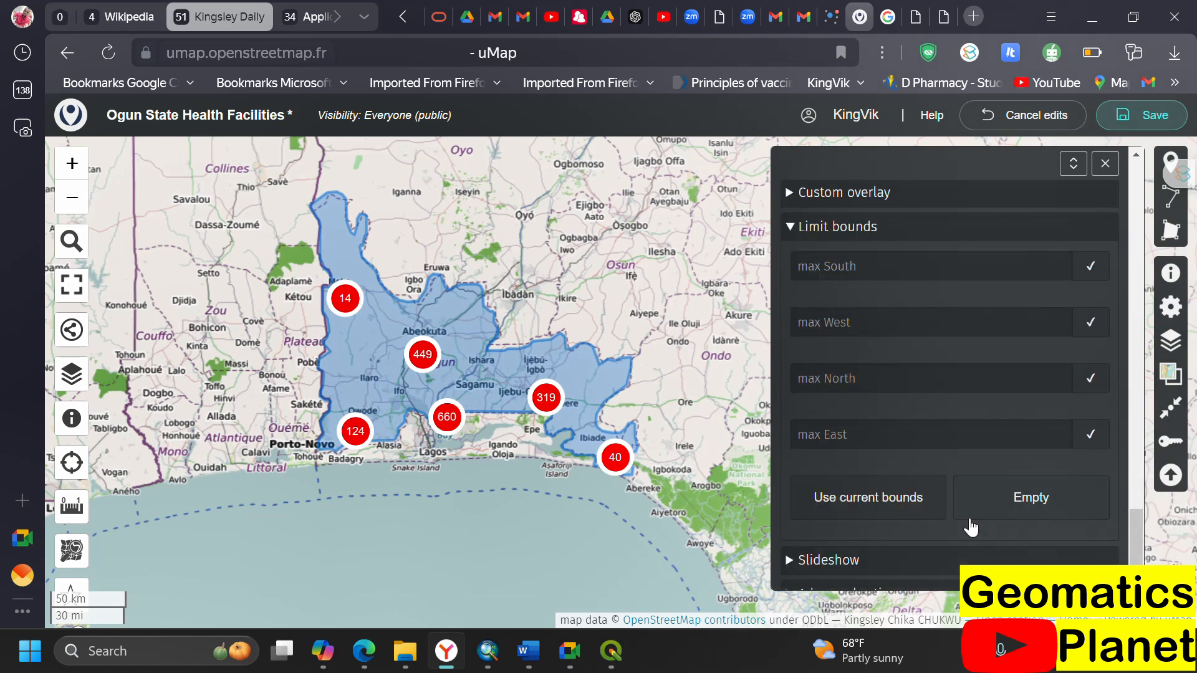
{"action": "left_click", "coordinate": [872, 516]}
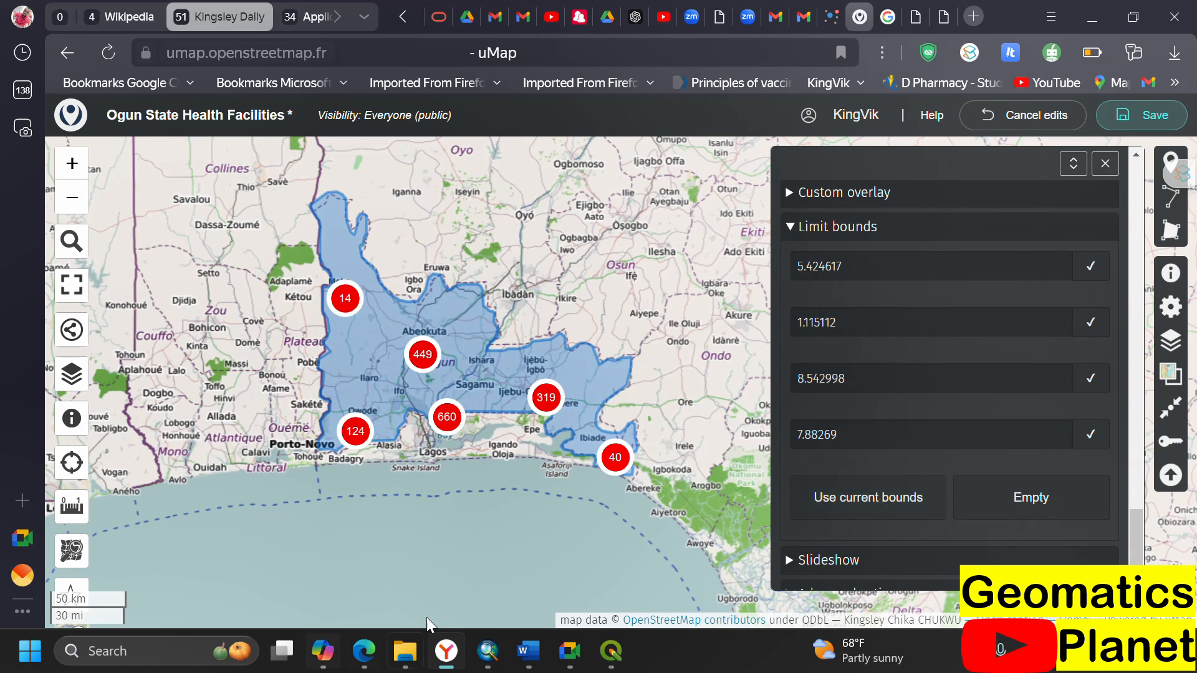
{"action": "left_click", "coordinate": [1115, 127]}
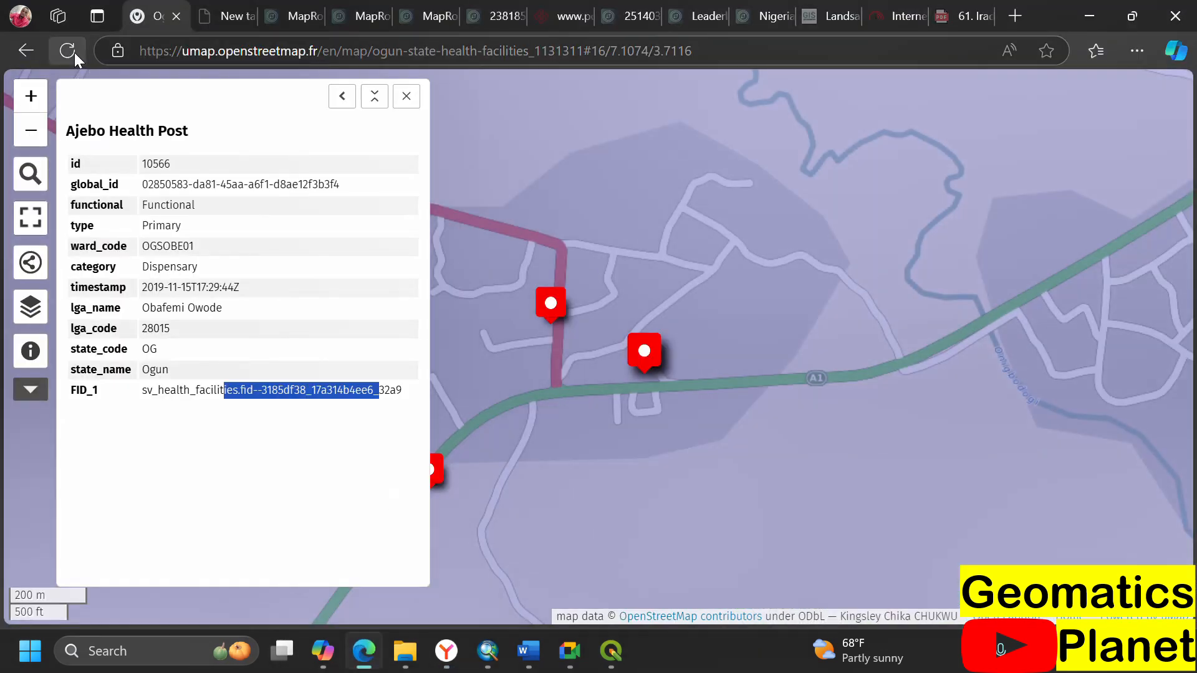
- Reload the published map, confirm panning away snaps back inside Ogun State, then return to the editor
{"action": "left_click", "coordinate": [74, 53]}
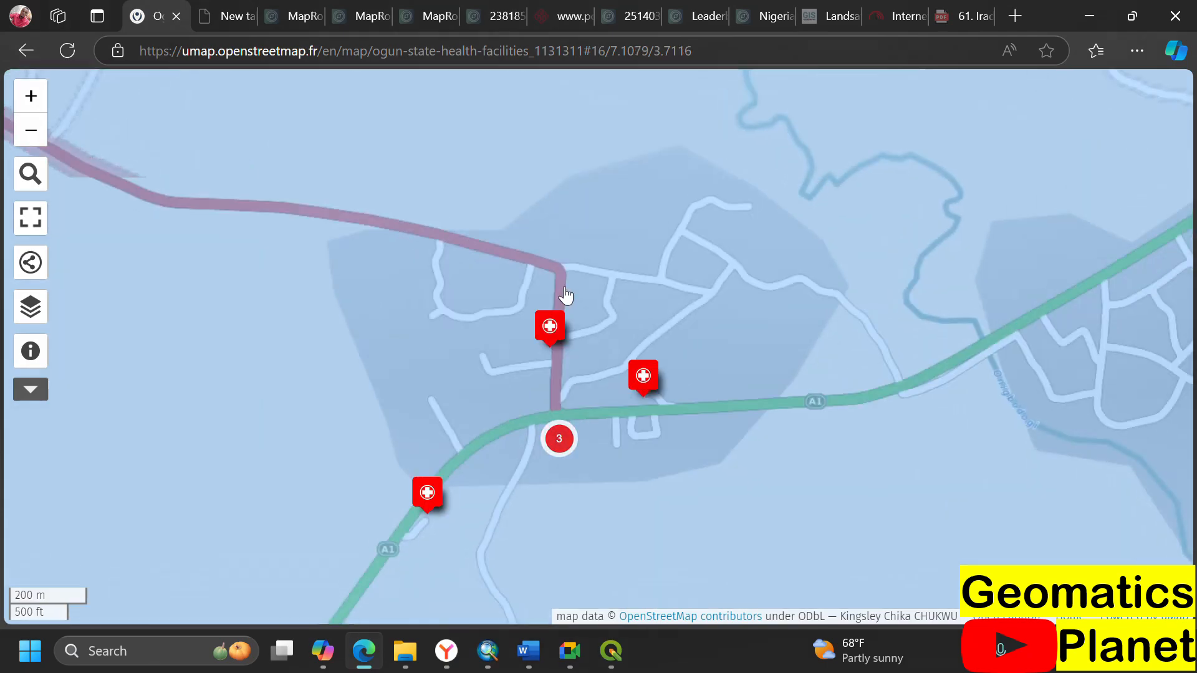
{"action": "scroll", "coordinate": [566, 295], "scroll_direction": "up", "scroll_amount": 2}
{"action": "scroll", "coordinate": [567, 290], "scroll_direction": "down", "scroll_amount": 4}
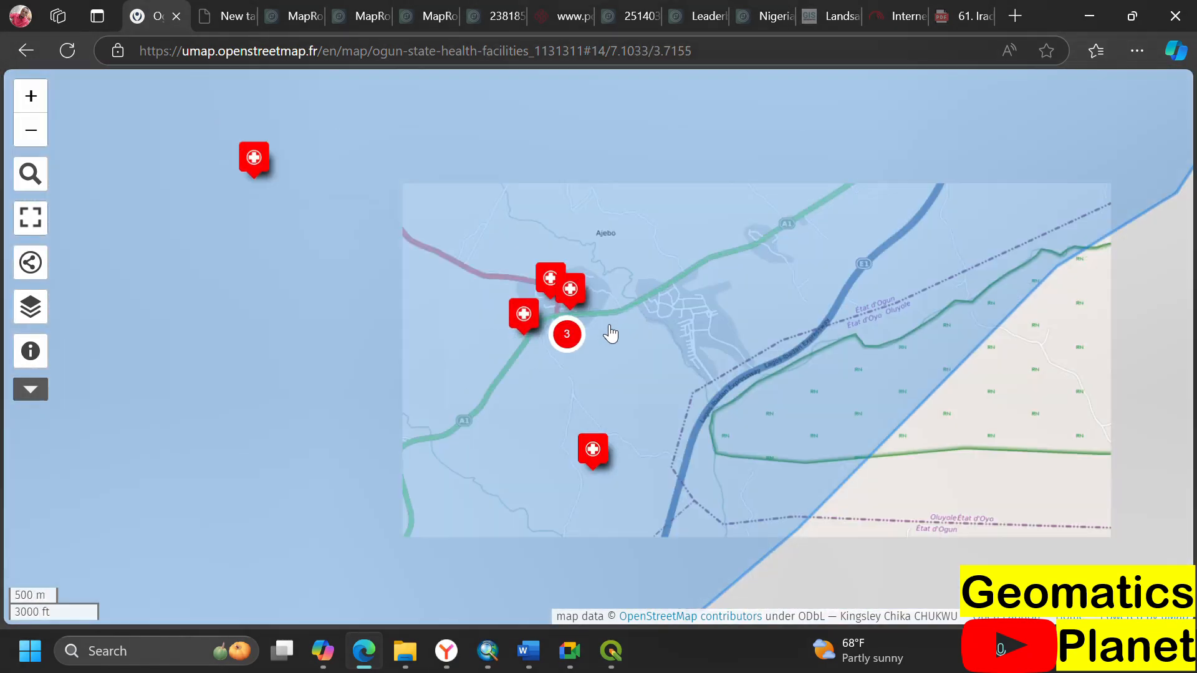
{"action": "scroll", "coordinate": [610, 335], "scroll_direction": "down", "scroll_amount": 6}
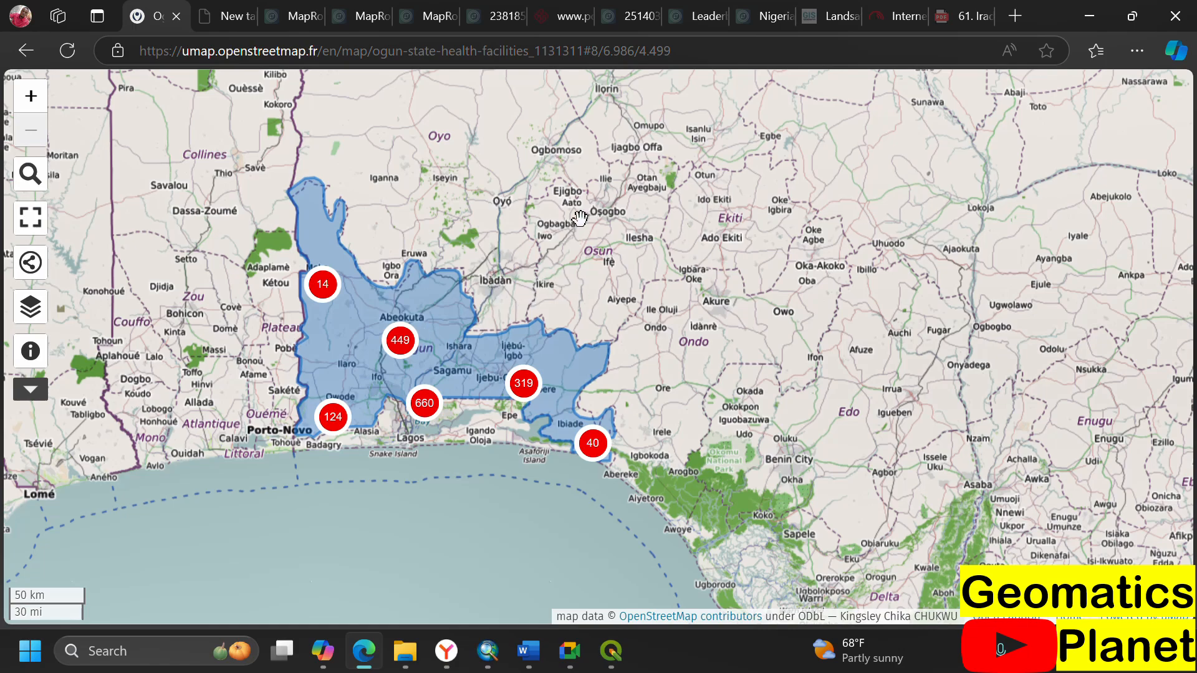
{"action": "left_click_drag", "start_coordinate": [579, 219], "coordinate": [808, 493]}
{"action": "left_click_drag", "start_coordinate": [610, 233], "coordinate": [1196, 638]}
{"action": "left_click_drag", "start_coordinate": [66, 88], "coordinate": [1196, 552]}
{"action": "scroll", "coordinate": [384, 276], "scroll_direction": "up", "scroll_amount": 1}
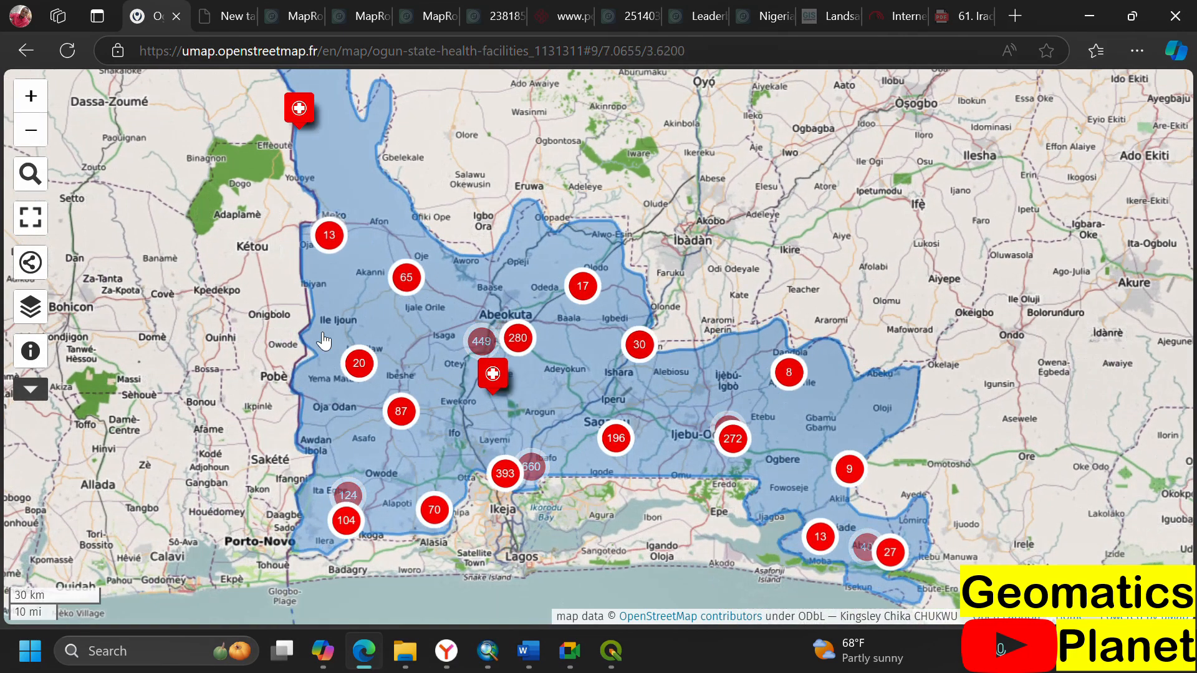
{"action": "left_click", "coordinate": [458, 662]}
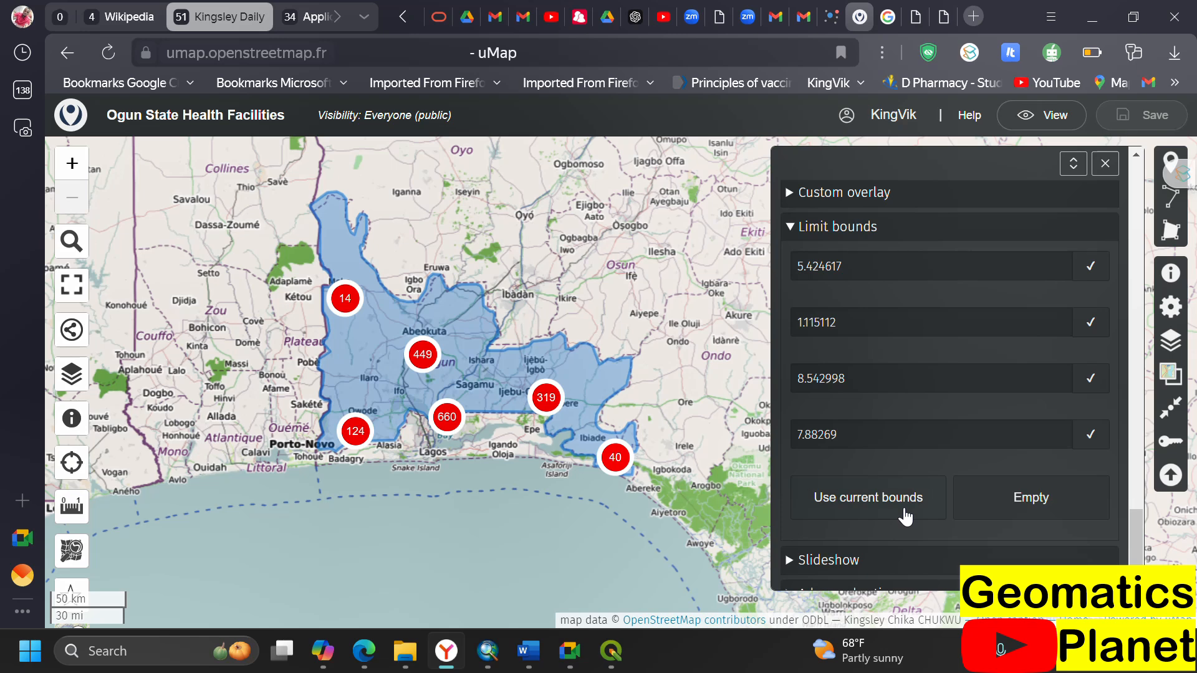
- Empty the limit bounds, then reload the published map and pan freely toward Cape Verde
{"action": "left_click", "coordinate": [985, 504]}
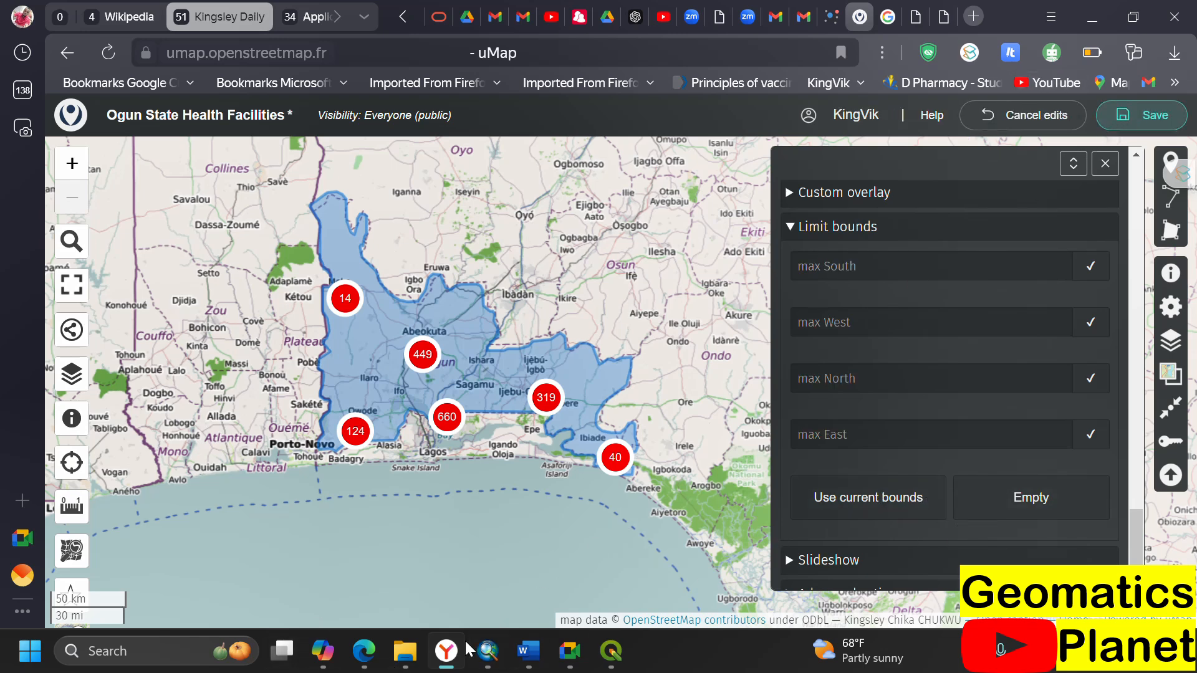
{"action": "left_click", "coordinate": [365, 652]}
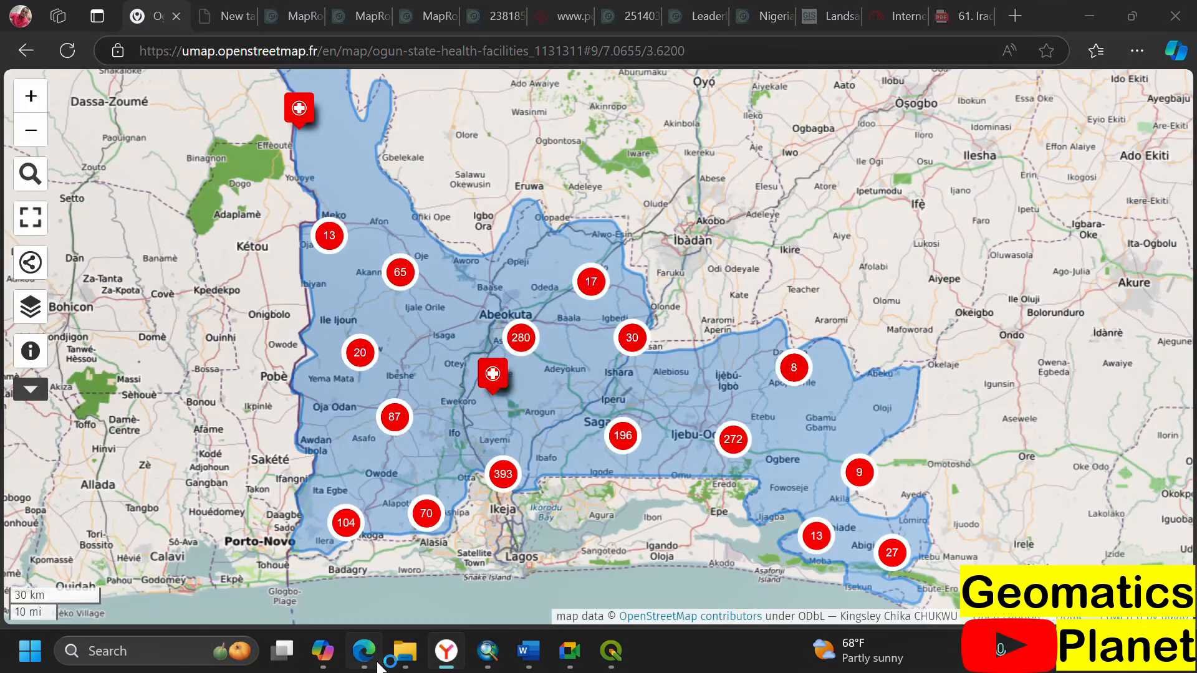
{"action": "left_click", "coordinate": [67, 58]}
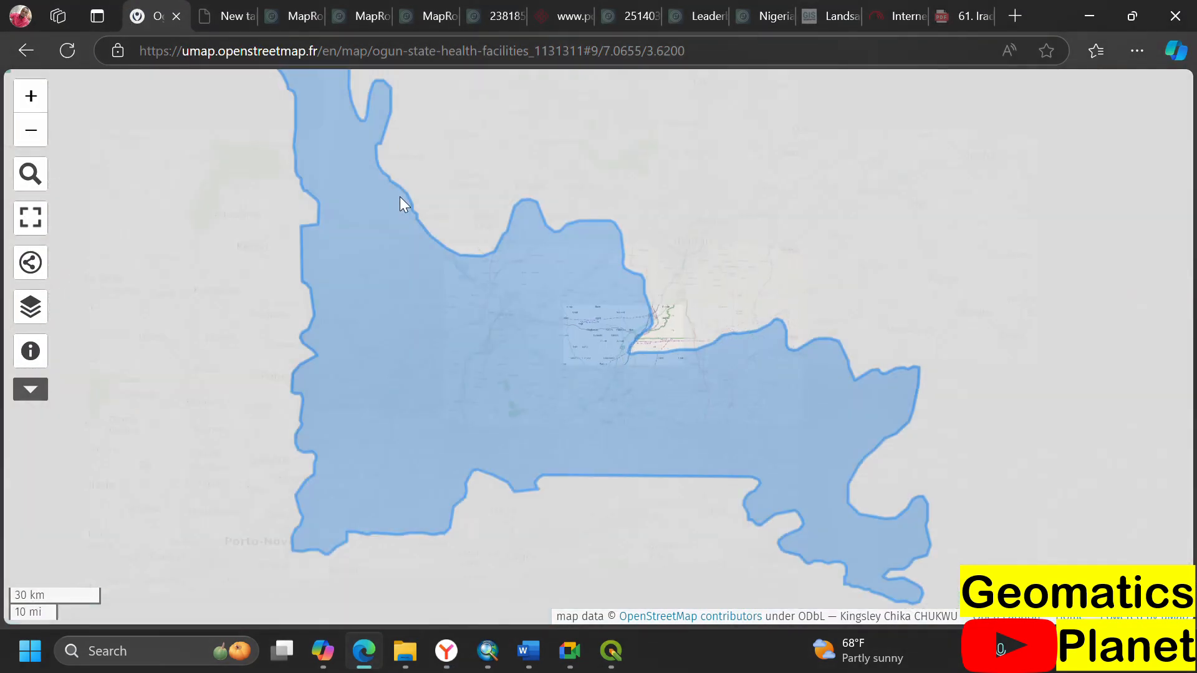
{"action": "scroll", "coordinate": [819, 312], "scroll_direction": "down", "scroll_amount": 4}
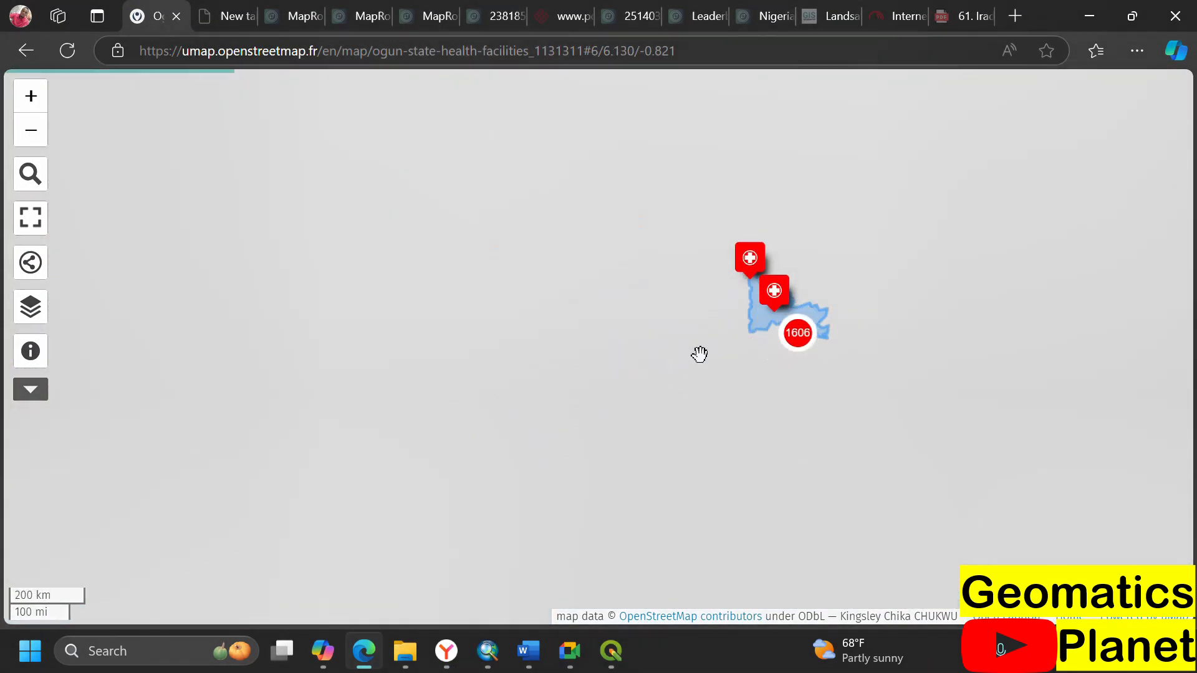
{"action": "left_click_drag", "start_coordinate": [846, 251], "coordinate": [1169, 441]}
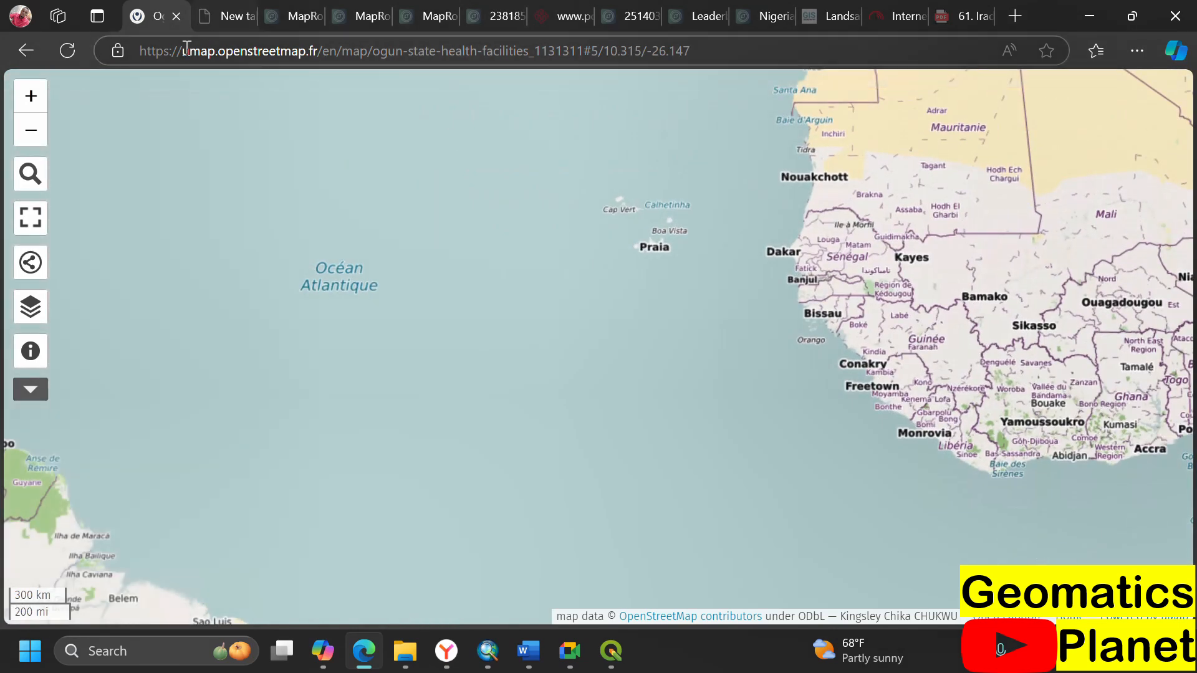
{"action": "left_click", "coordinate": [456, 665]}
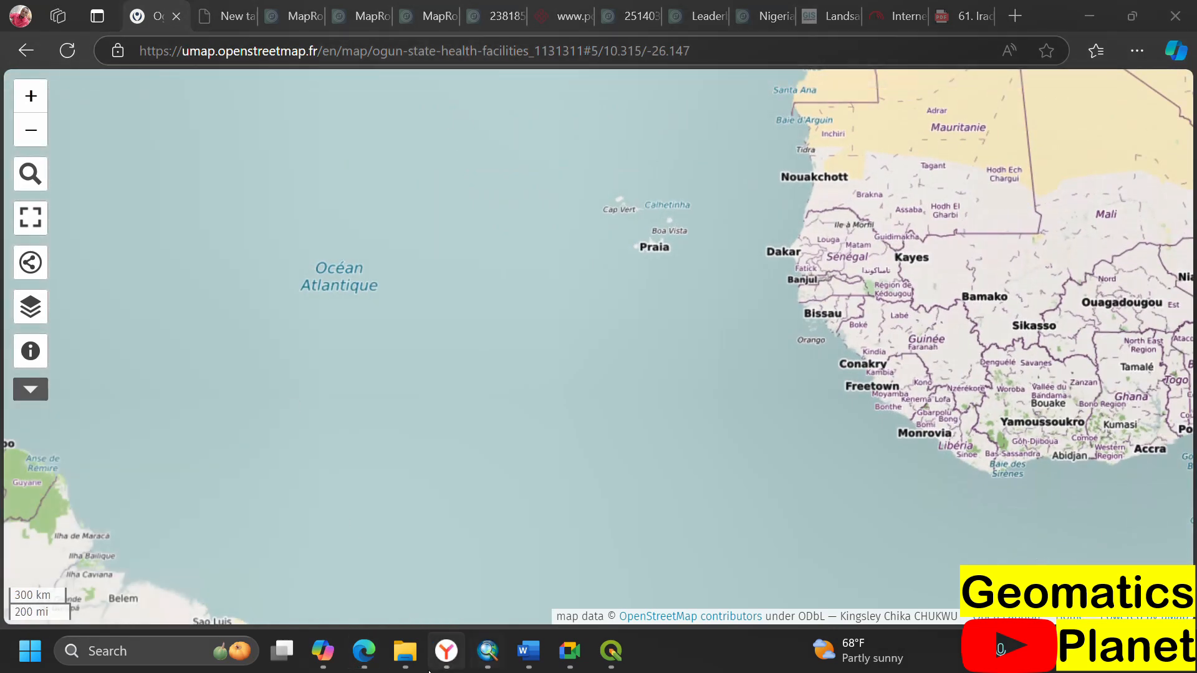
{"action": "left_click", "coordinate": [453, 643]}
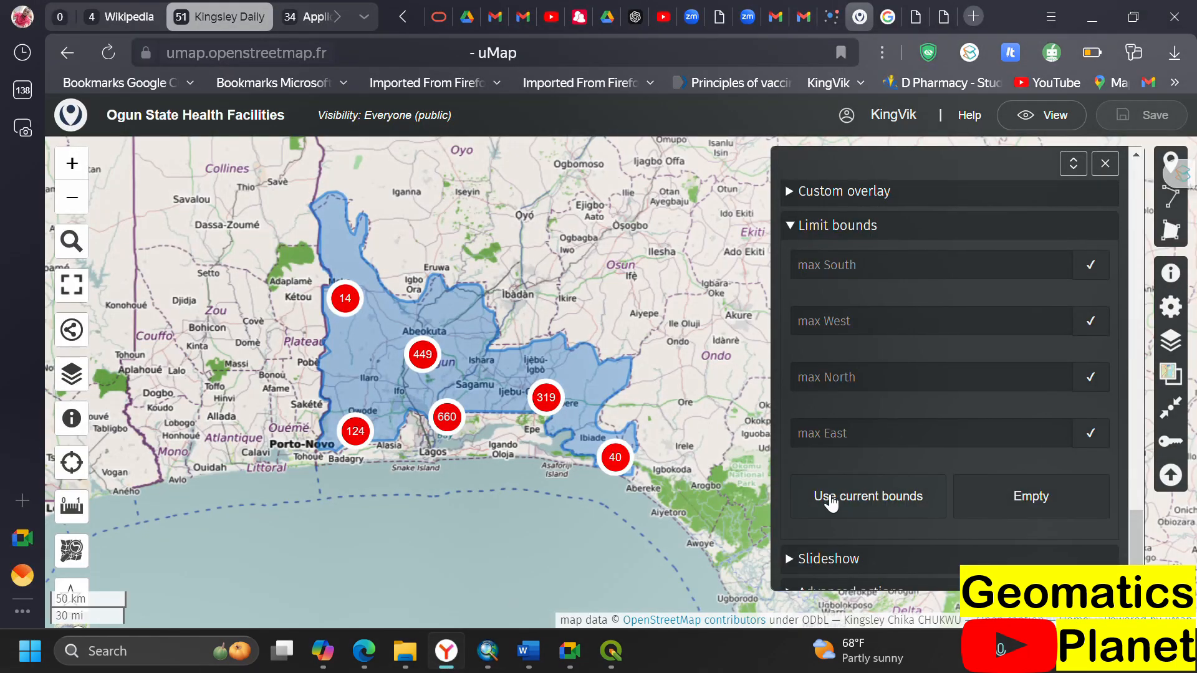
- Activate slideshow mode with a 2-second delay
{"action": "scroll", "coordinate": [830, 498], "scroll_direction": "down", "scroll_amount": 1}
{"action": "left_click", "coordinate": [808, 543]}
{"action": "scroll", "coordinate": [835, 431], "scroll_direction": "down", "scroll_amount": 4}
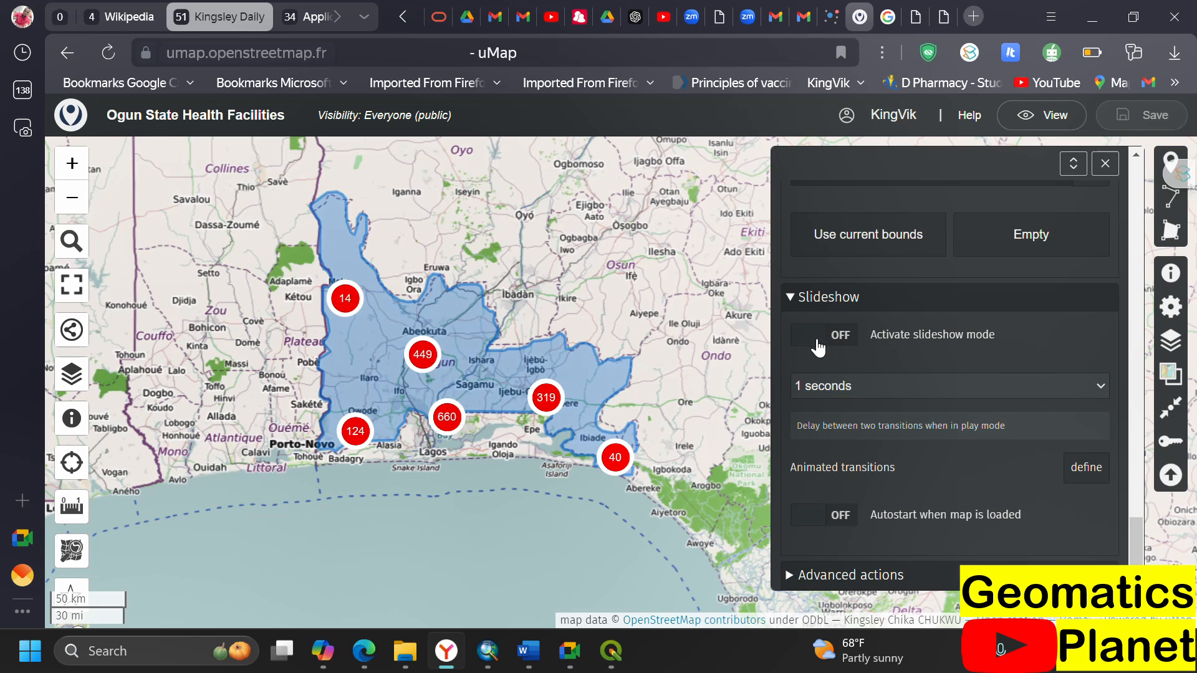
{"action": "left_click", "coordinate": [819, 348]}
{"action": "left_click", "coordinate": [814, 347]}
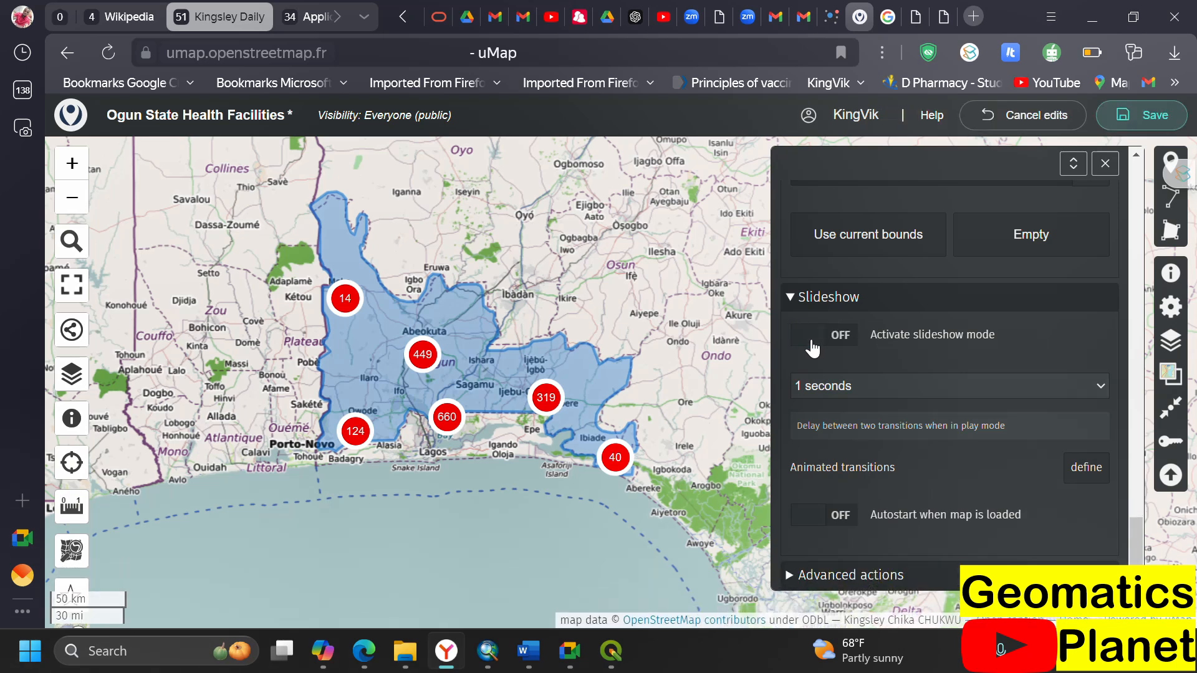
{"action": "left_click", "coordinate": [819, 354]}
{"action": "left_click", "coordinate": [818, 386]}
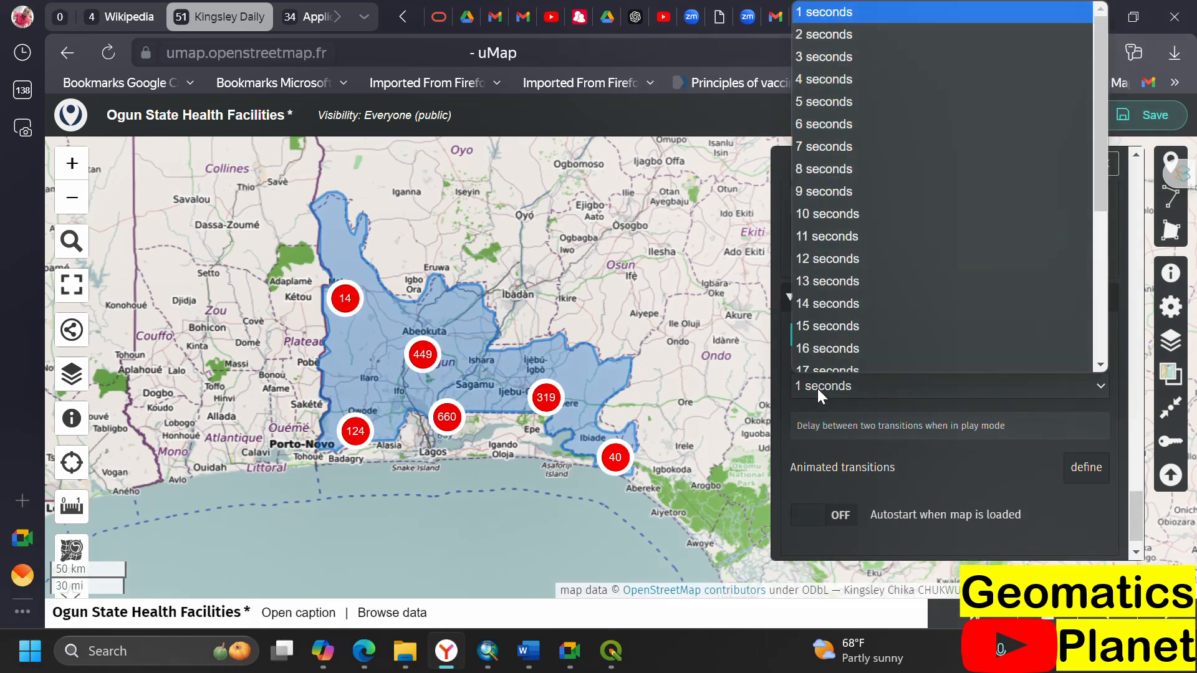
{"action": "left_click", "coordinate": [831, 30]}
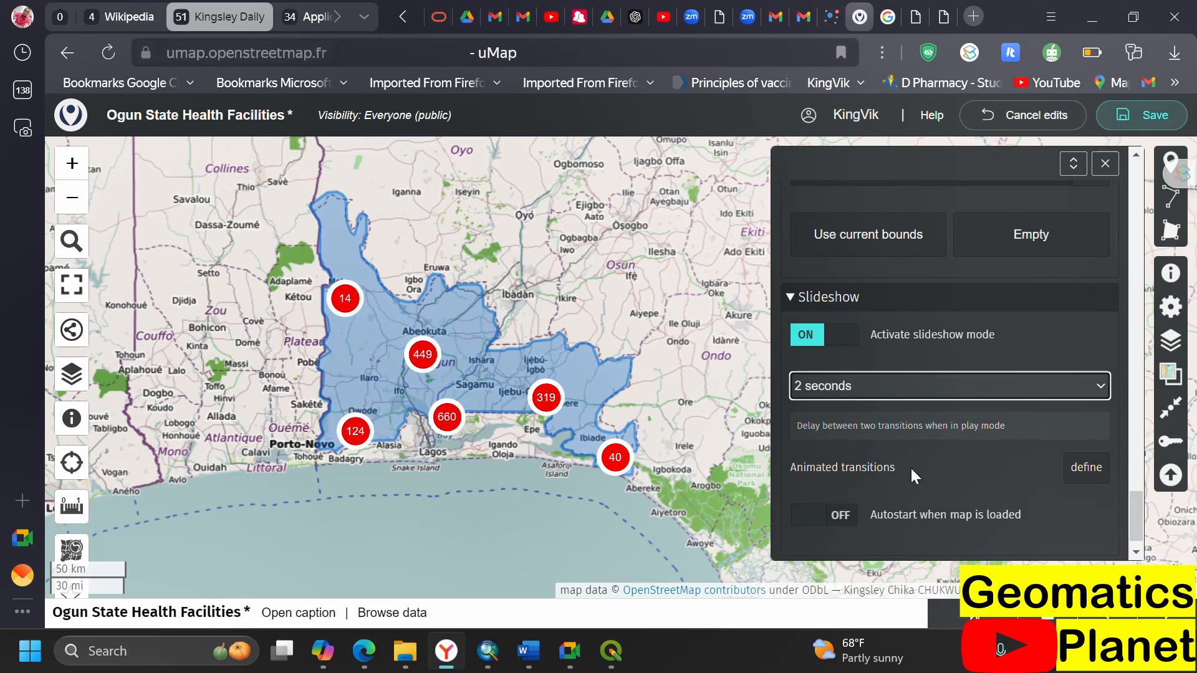
- Turn on slideshow animated transitions and autostart, save, and reload the published map
{"action": "left_click", "coordinate": [1081, 475]}
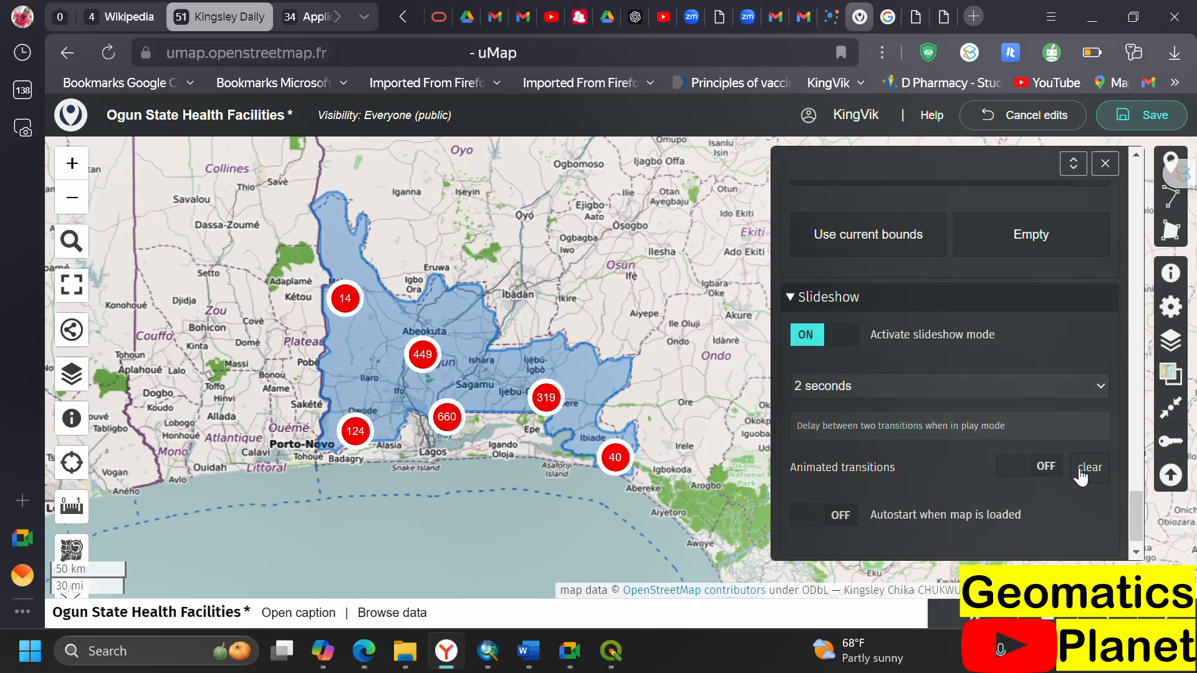
{"action": "left_click", "coordinate": [1029, 474]}
{"action": "scroll", "coordinate": [893, 497], "scroll_direction": "down", "scroll_amount": 1}
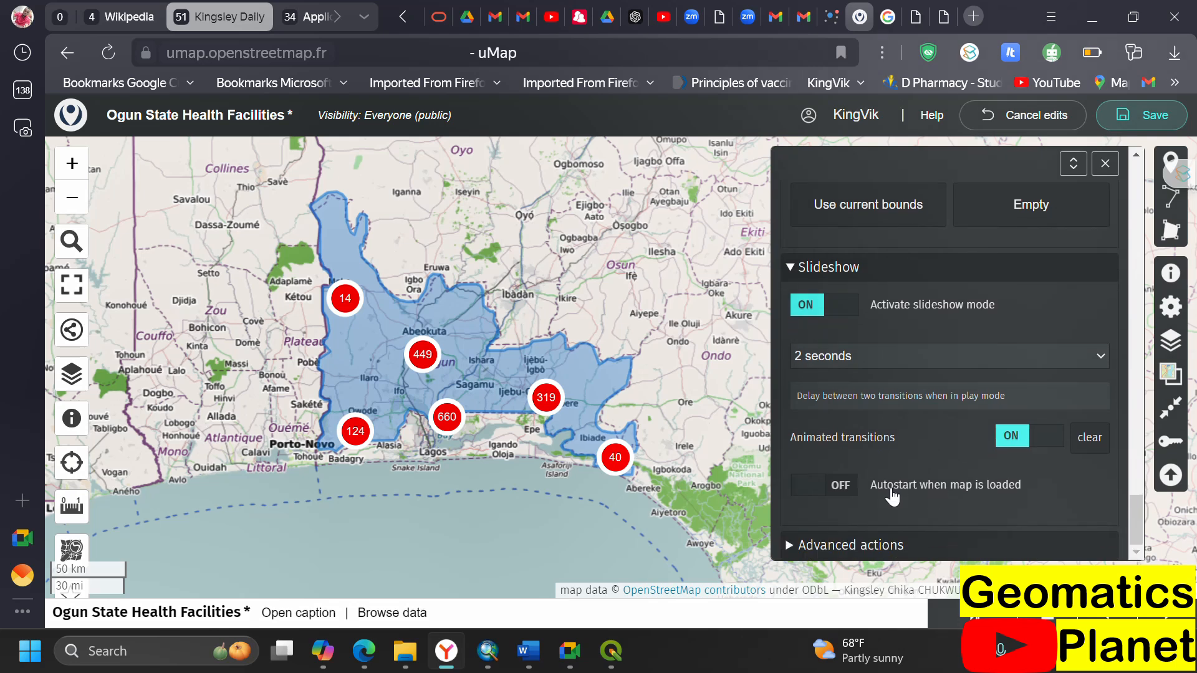
{"action": "left_click", "coordinate": [823, 492]}
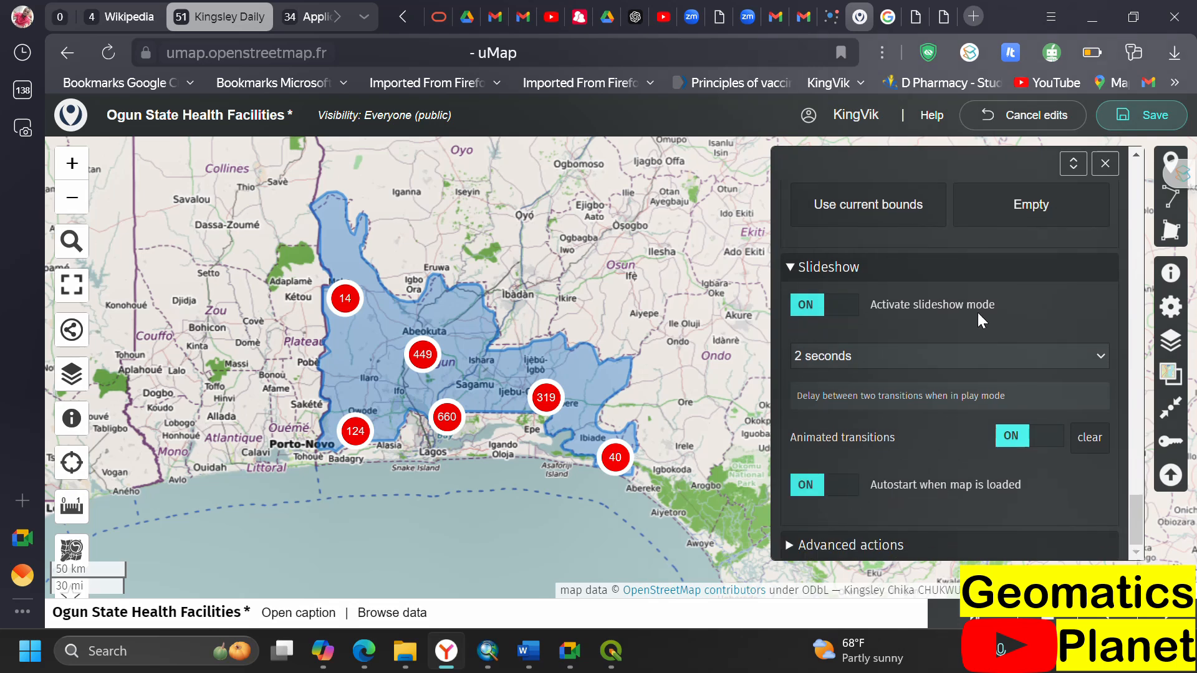
{"action": "left_click", "coordinate": [1106, 129]}
{"action": "mouse_move", "coordinate": [364, 660]}
{"action": "left_click", "coordinate": [436, 582]}
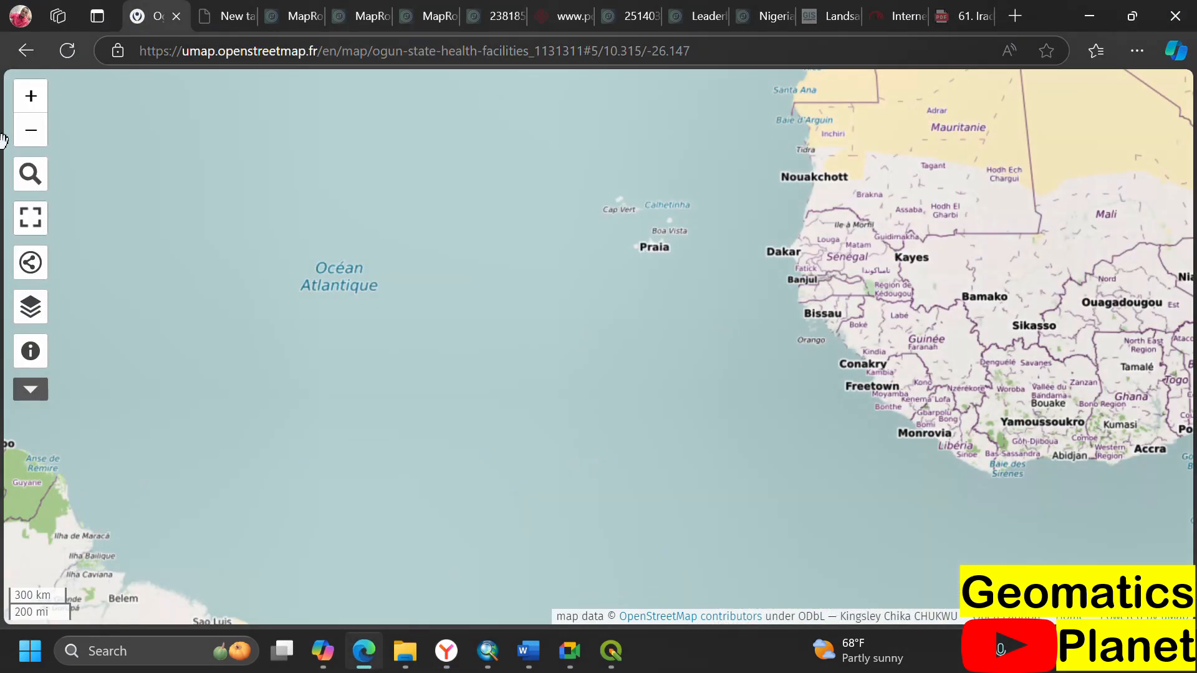
{"action": "left_click", "coordinate": [68, 50]}
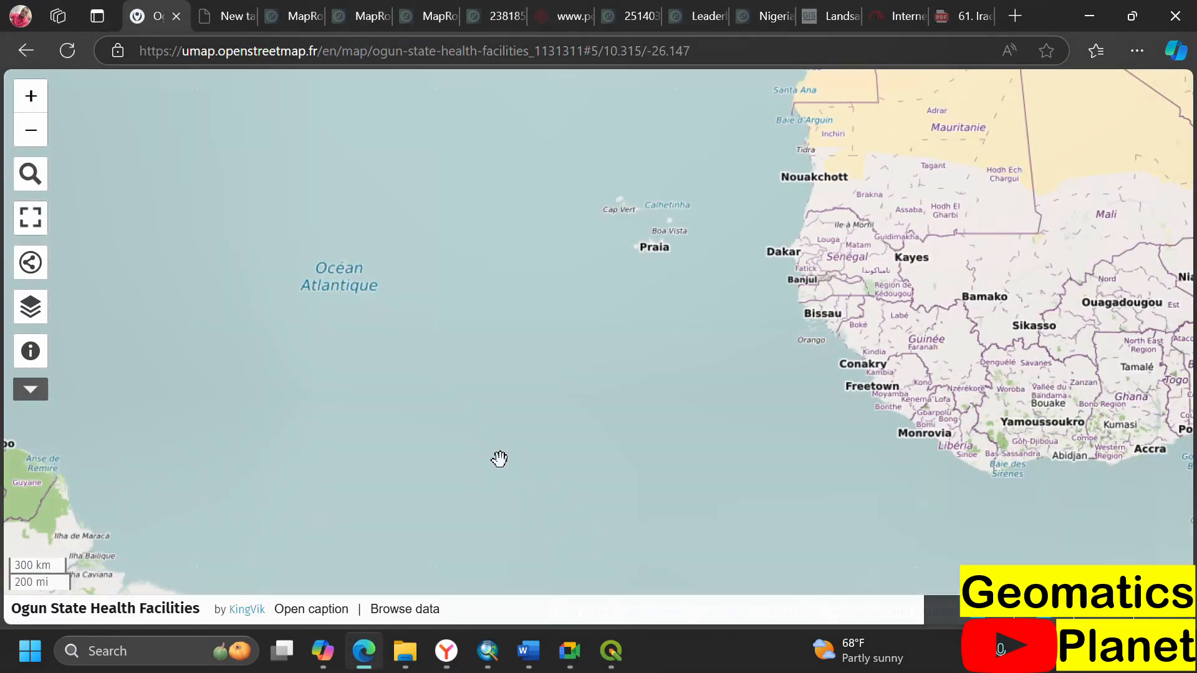
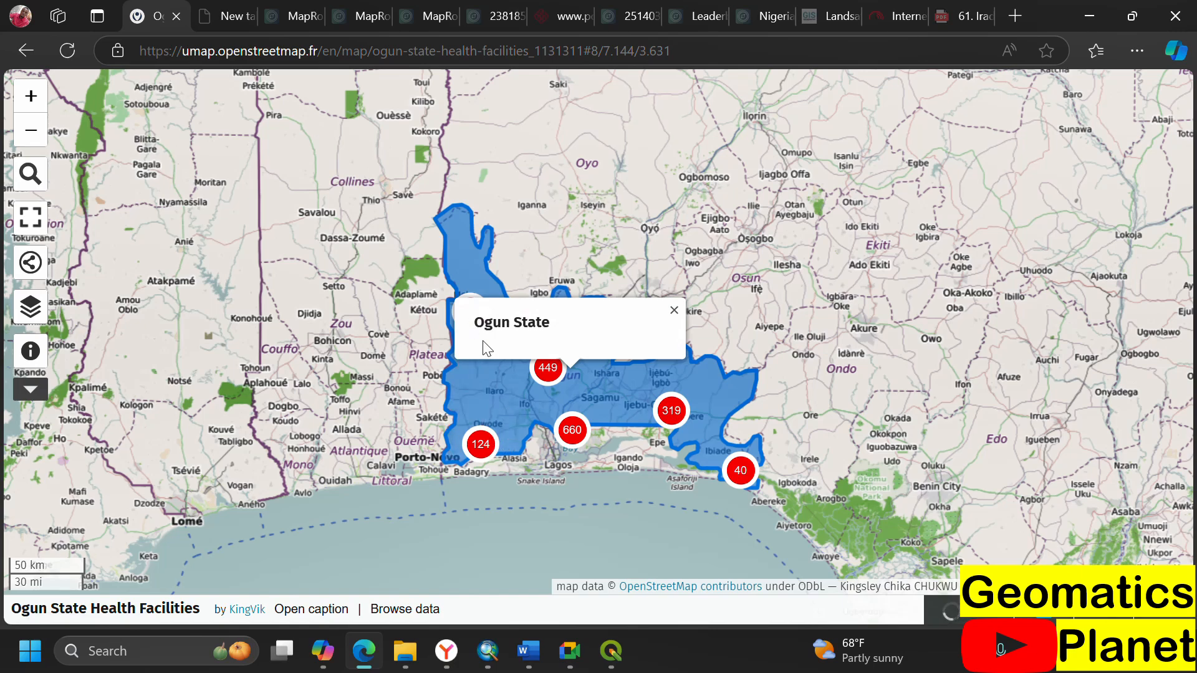
- Zoom in and out on the published map's facility clusters, then go back to the editing page
{"action": "scroll", "coordinate": [549, 362], "scroll_direction": "up", "scroll_amount": 4}
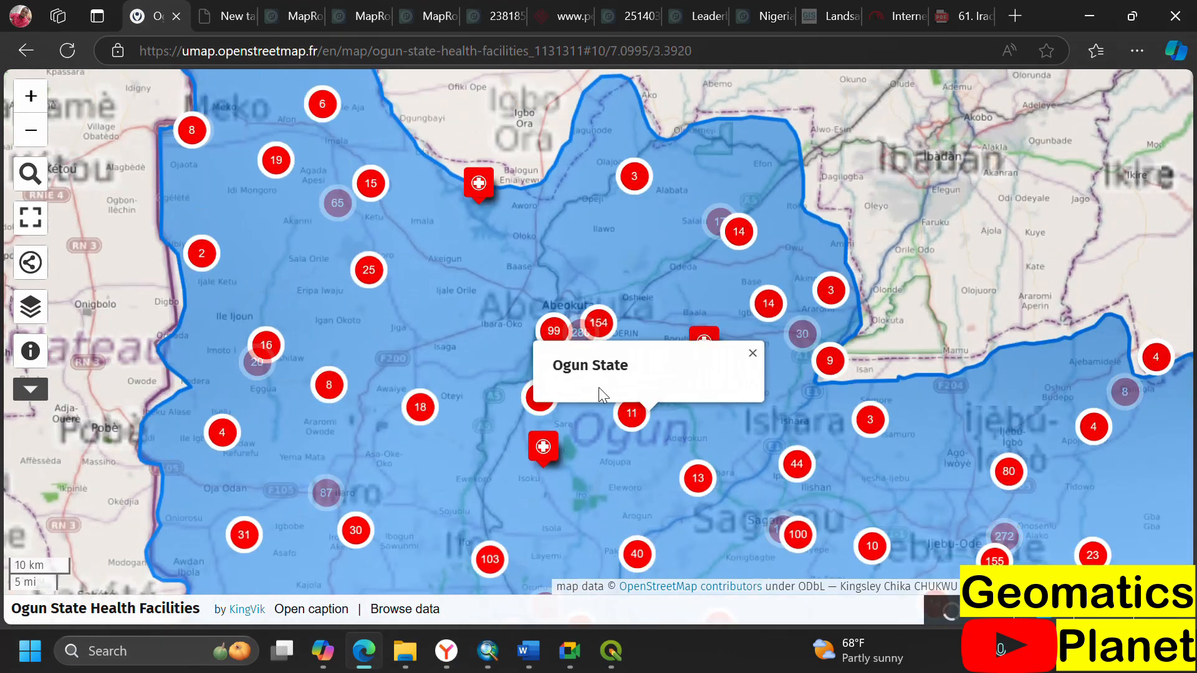
{"action": "scroll", "coordinate": [549, 436], "scroll_direction": "up", "scroll_amount": 2}
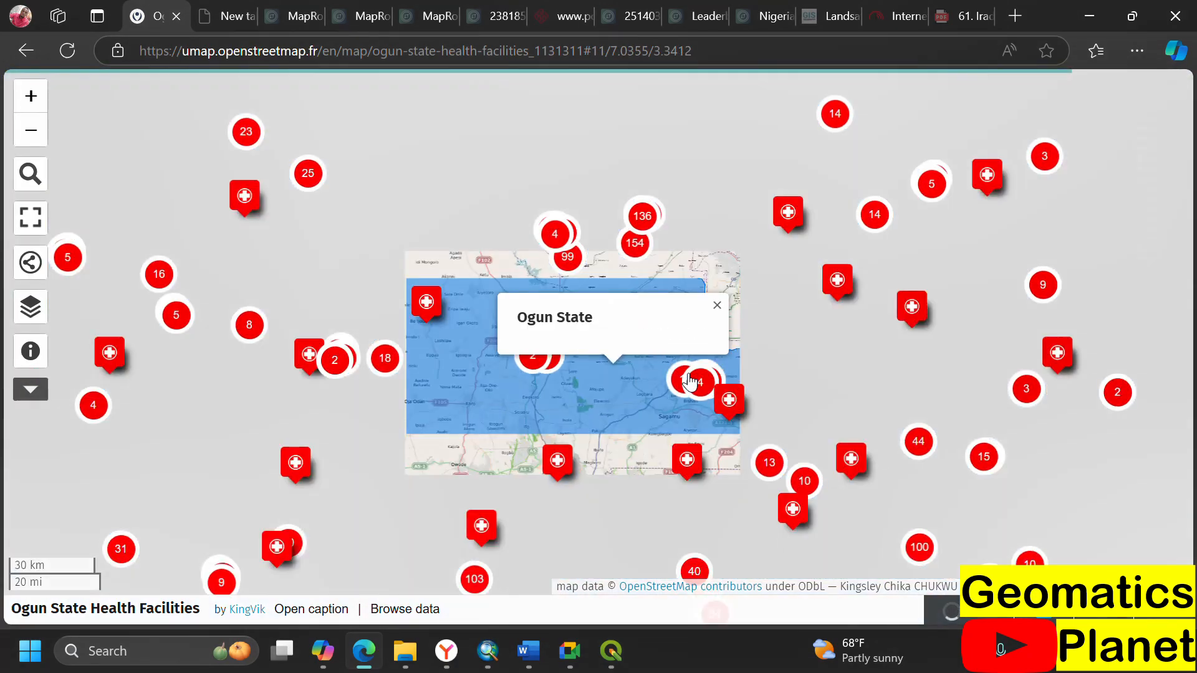
{"action": "scroll", "coordinate": [773, 387], "scroll_direction": "down", "scroll_amount": 3}
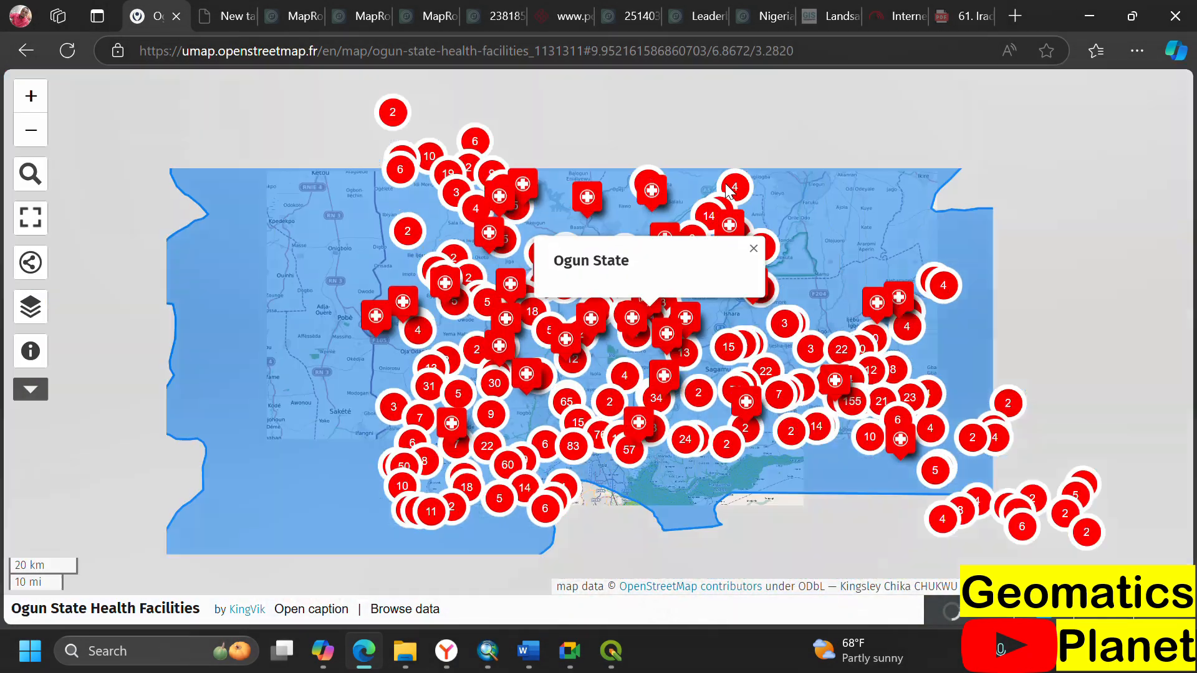
{"action": "scroll", "coordinate": [542, 381], "scroll_direction": "down", "scroll_amount": 5}
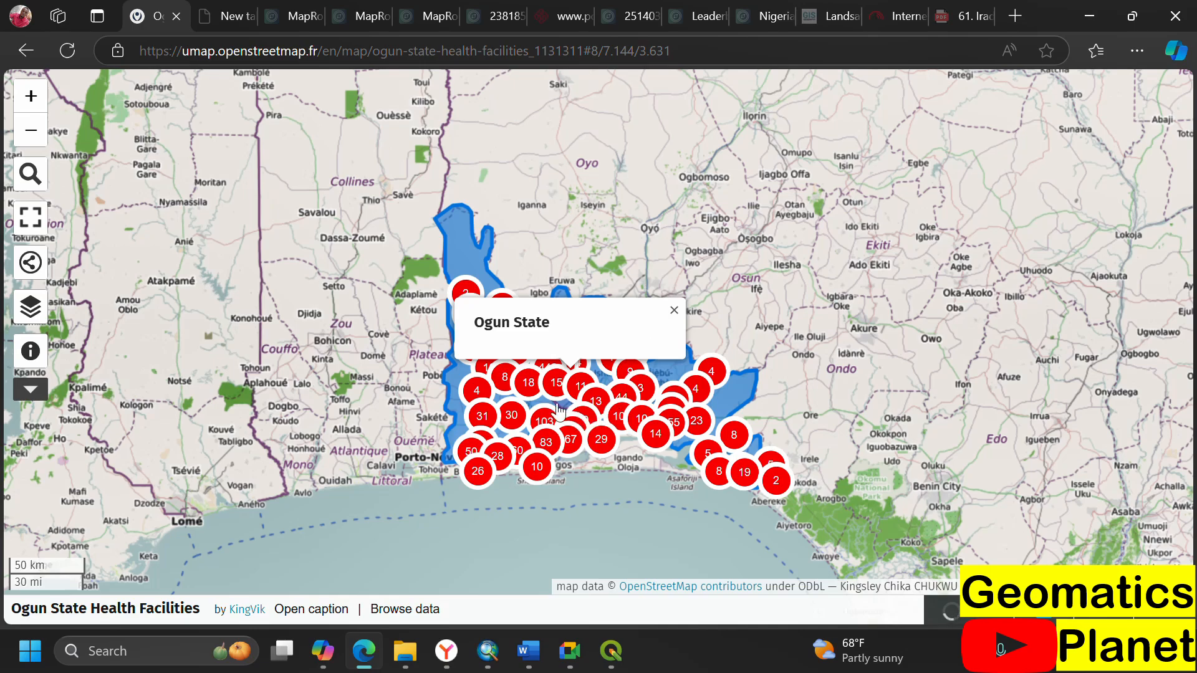
{"action": "scroll", "coordinate": [552, 398], "scroll_direction": "up", "scroll_amount": 3}
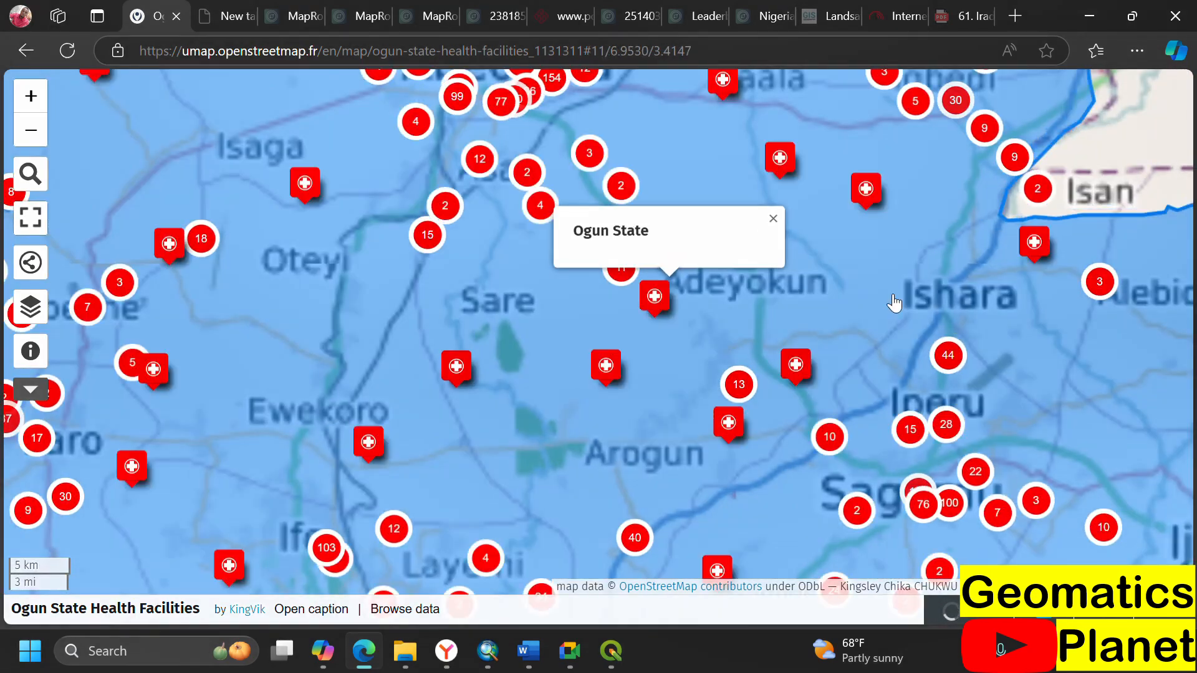
{"action": "scroll", "coordinate": [760, 260], "scroll_direction": "up", "scroll_amount": 2}
{"action": "scroll", "coordinate": [595, 350], "scroll_direction": "down", "scroll_amount": 6}
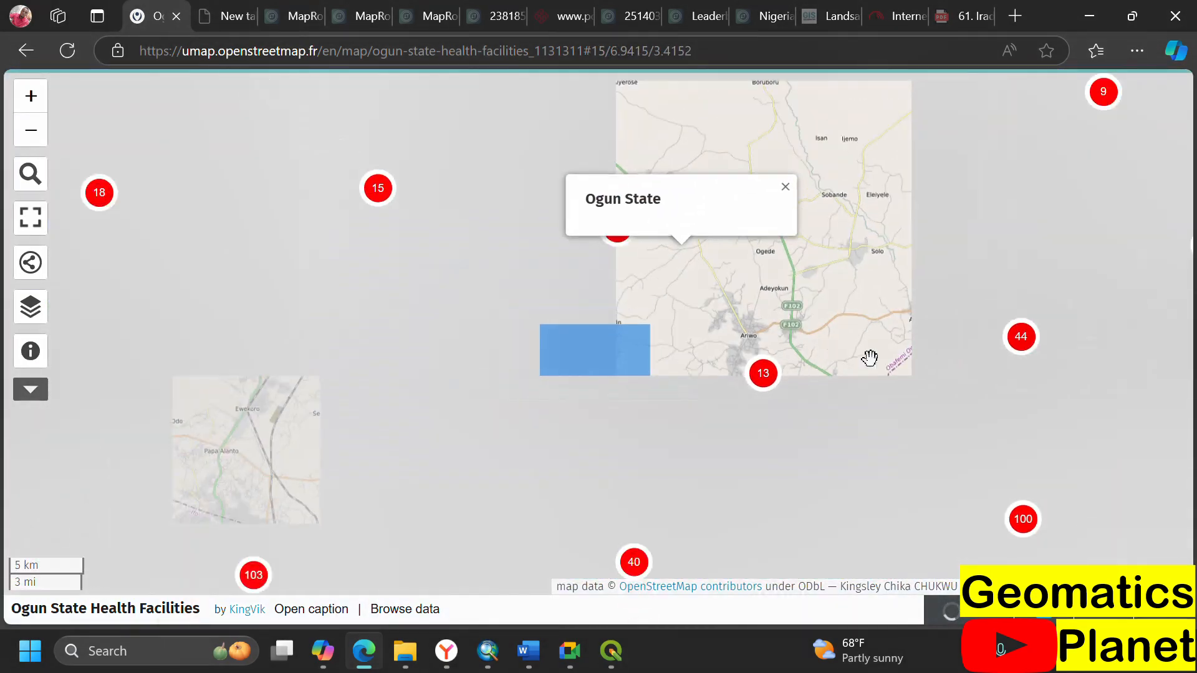
{"action": "scroll", "coordinate": [643, 387], "scroll_direction": "down", "scroll_amount": 2}
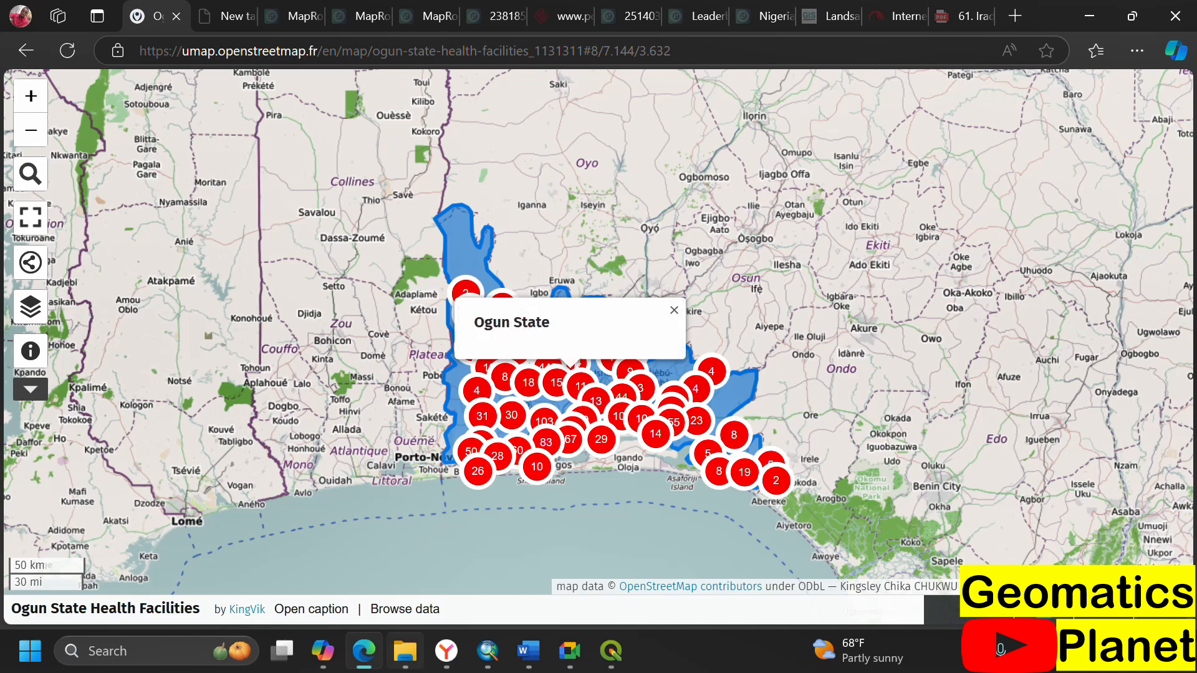
{"action": "left_click", "coordinate": [446, 662]}
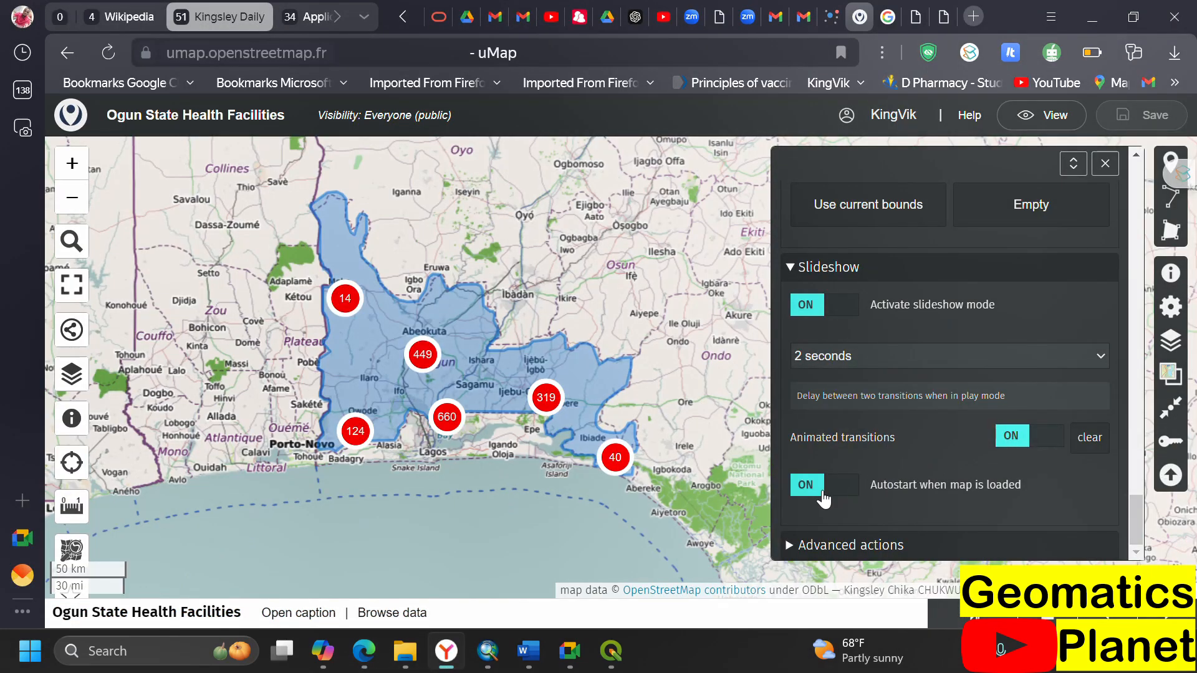
- Turn off slideshow autostart, set the delay to 1 second, and save the map
{"action": "left_click", "coordinate": [825, 497]}
{"action": "scroll", "coordinate": [905, 325], "scroll_direction": "up", "scroll_amount": 3}
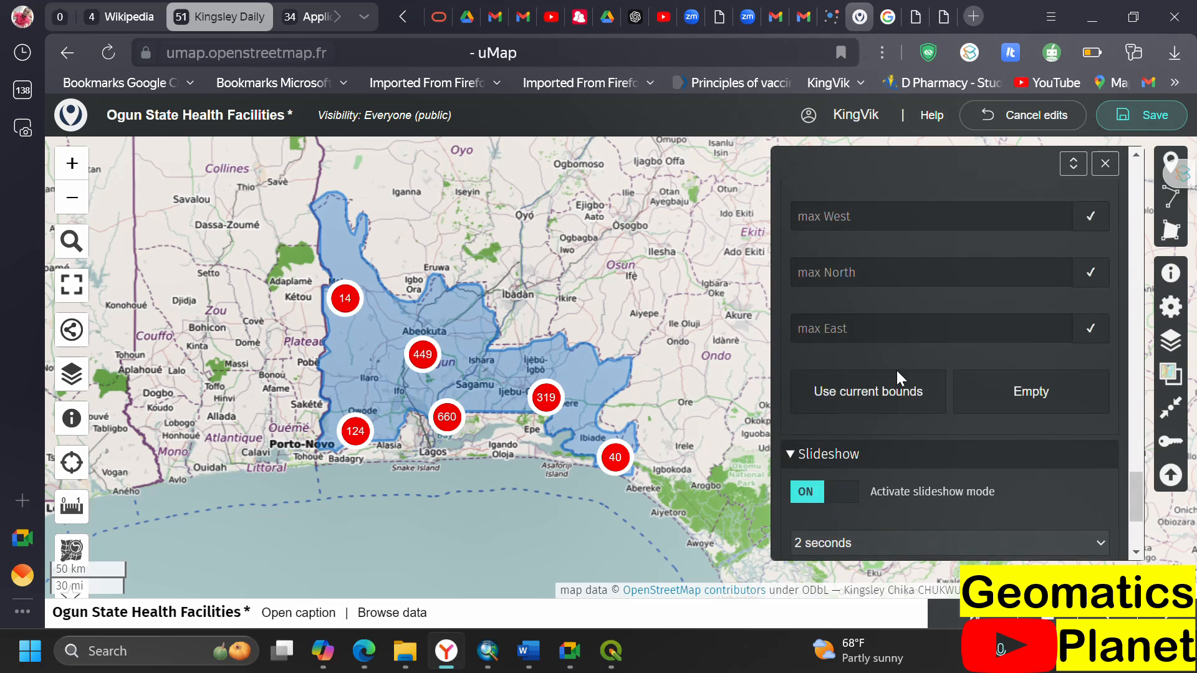
{"action": "scroll", "coordinate": [898, 372], "scroll_direction": "down", "scroll_amount": 3}
{"action": "left_click", "coordinate": [956, 356]}
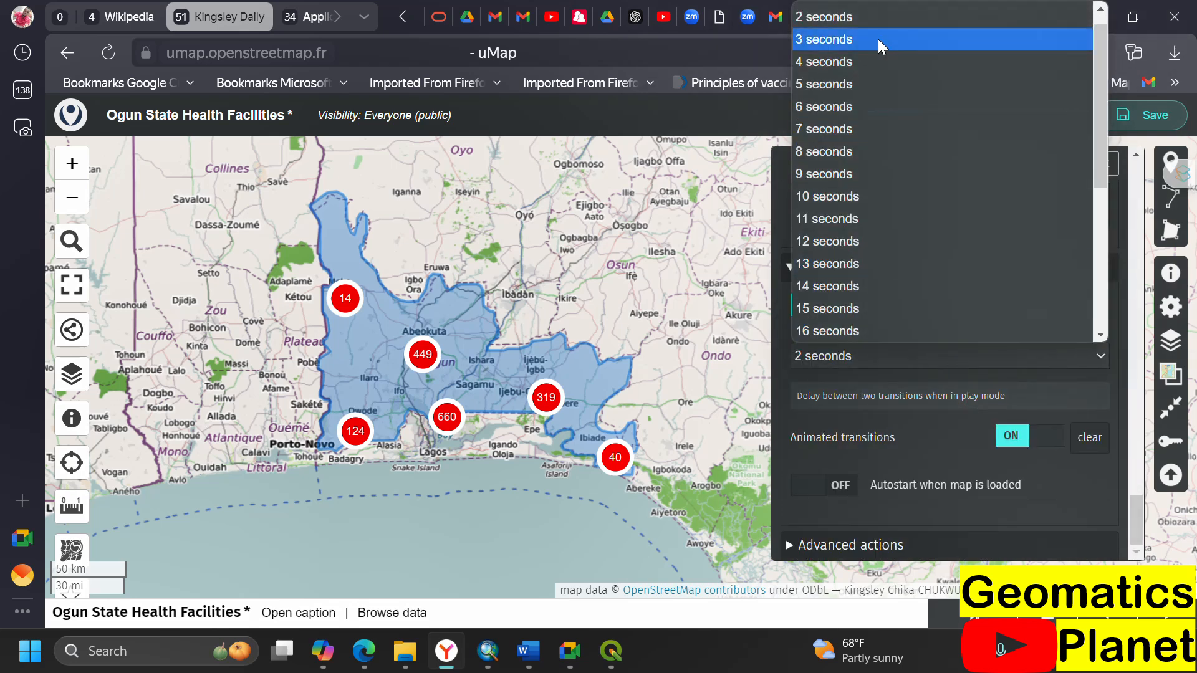
{"action": "left_click", "coordinate": [832, 18]}
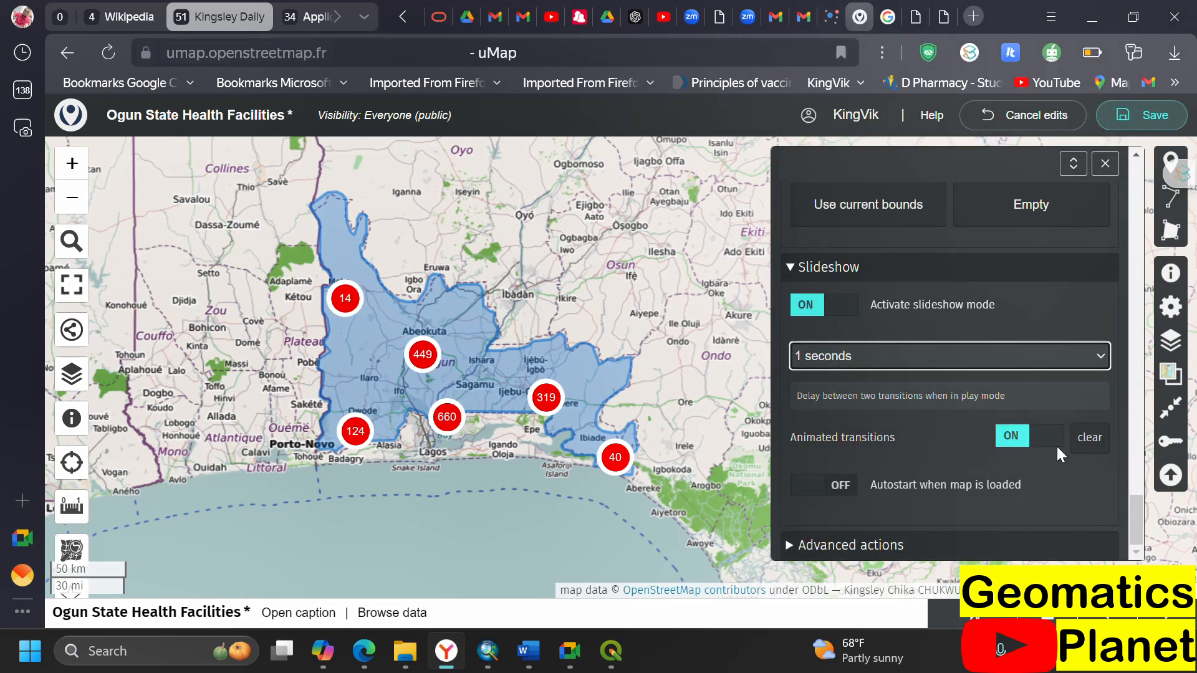
{"action": "left_click", "coordinate": [1123, 115]}
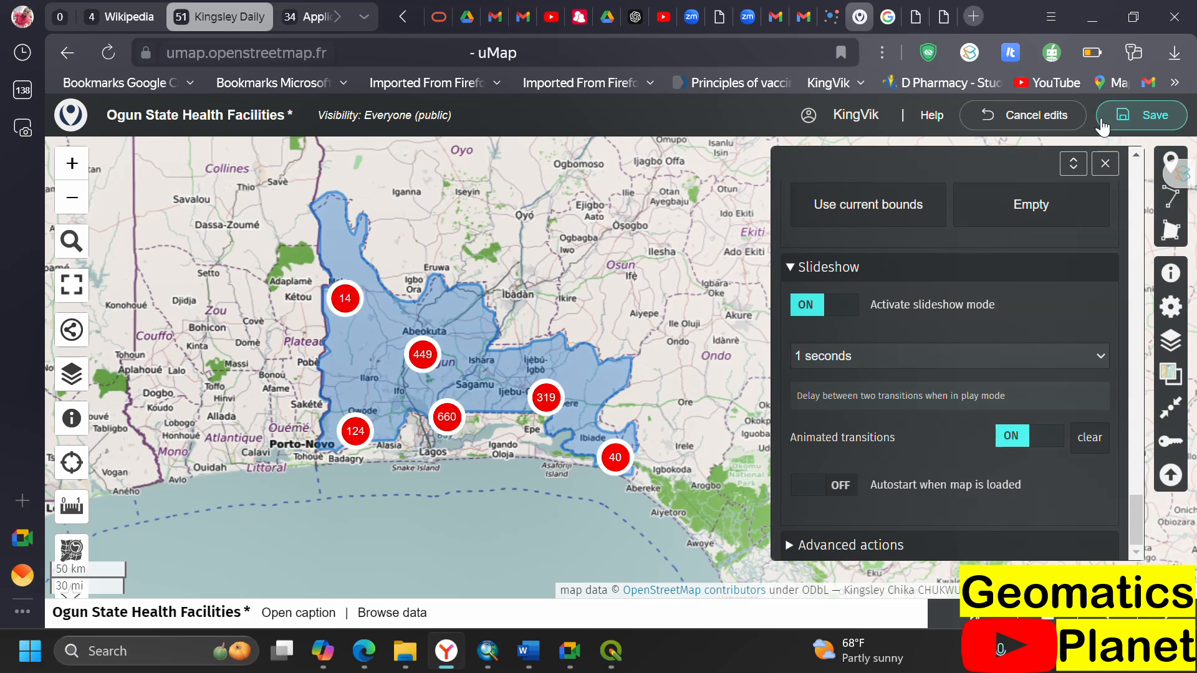
- Reload the published map and step the slideshow forward four features from the Ogun State popup
{"action": "left_click", "coordinate": [367, 650]}
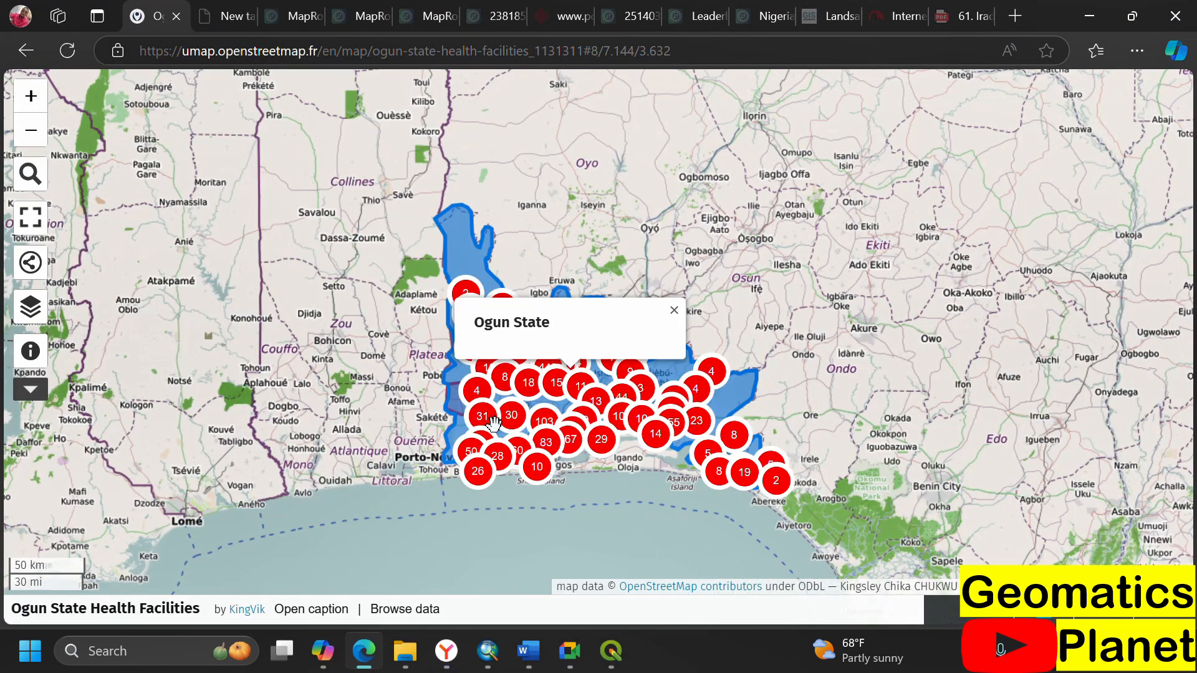
{"action": "left_click", "coordinate": [65, 53]}
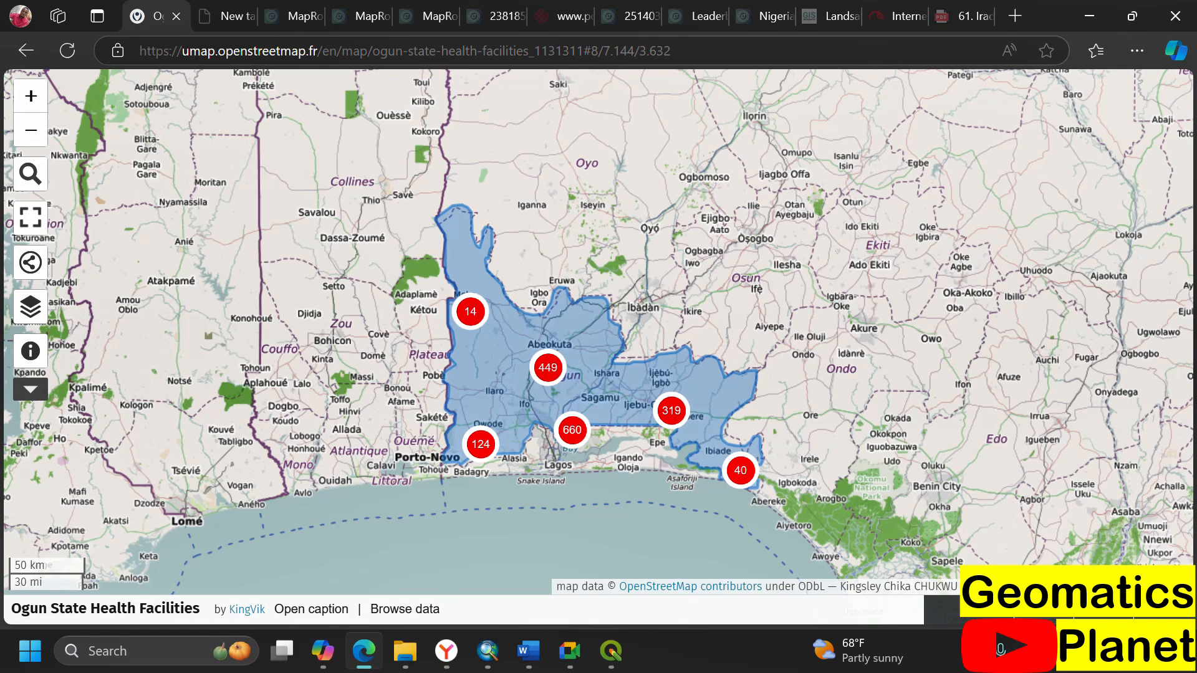
{"action": "left_click", "coordinate": [540, 422]}
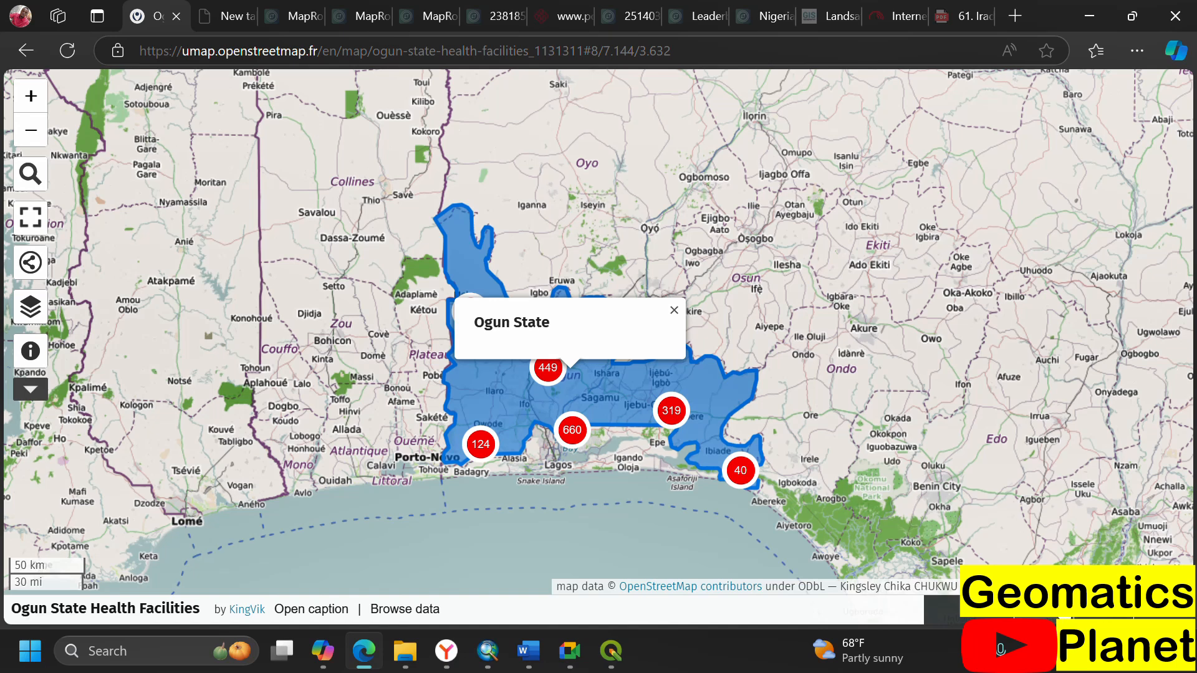
{"action": "left_click", "coordinate": [1169, 615]}
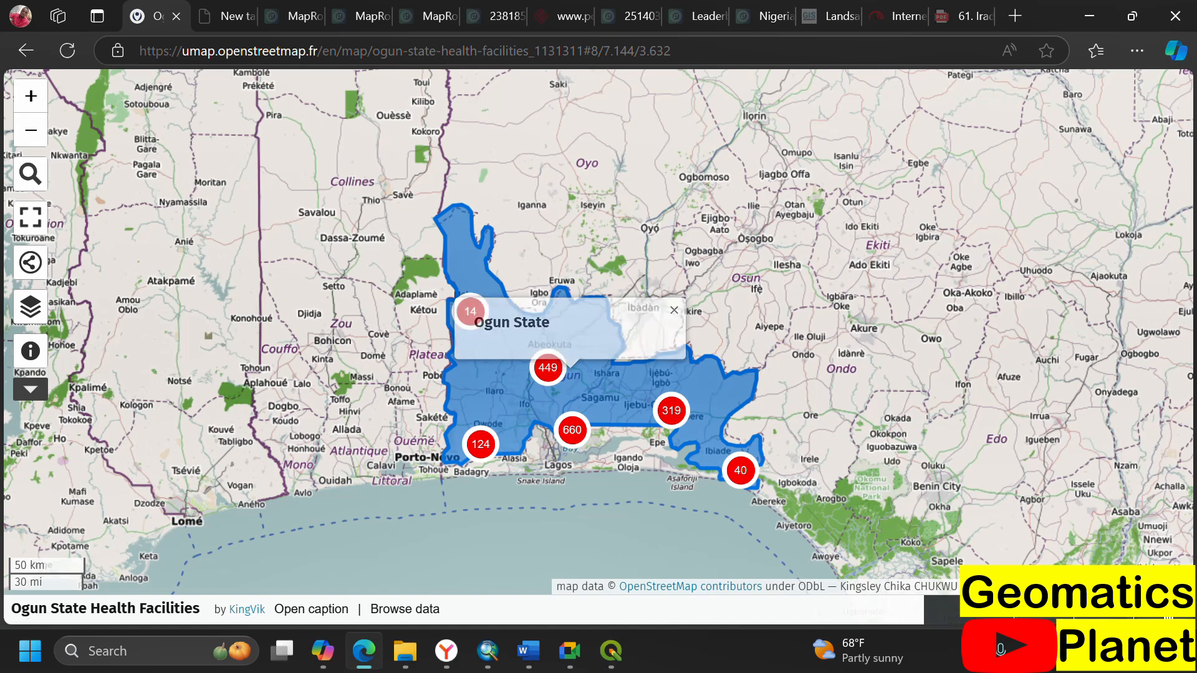
{"action": "left_click", "coordinate": [1166, 615]}
{"action": "left_click", "coordinate": [1165, 615]}
{"action": "left_click", "coordinate": [1163, 615]}
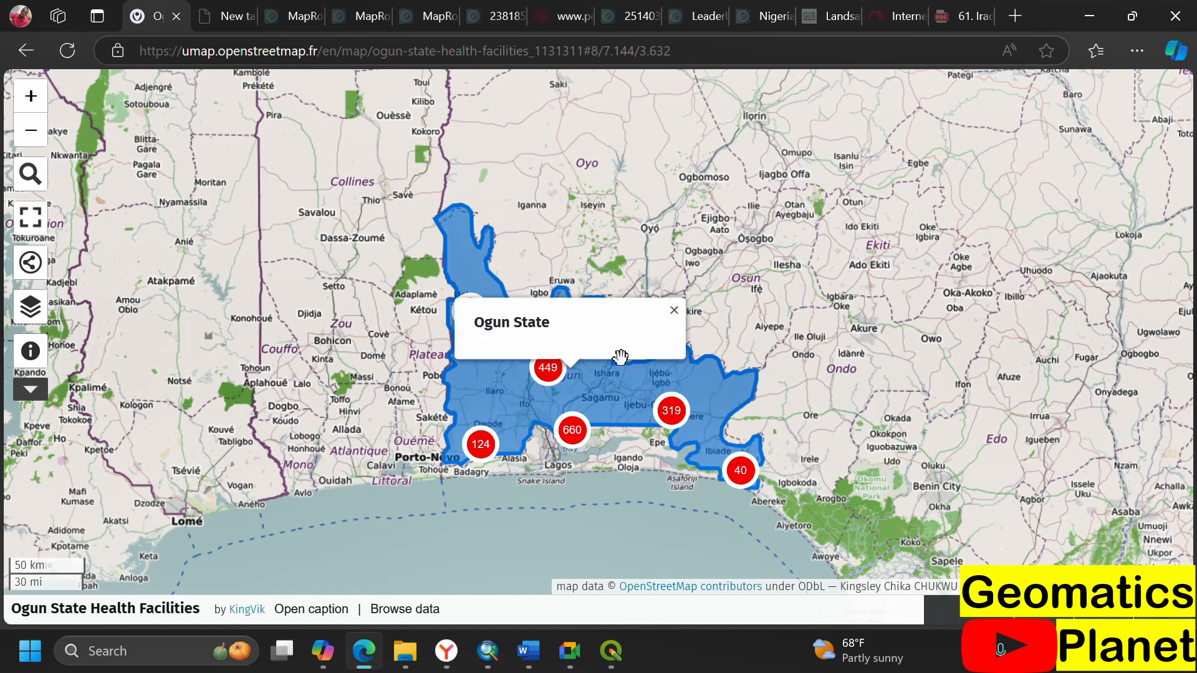
{"action": "left_click", "coordinate": [446, 655]}
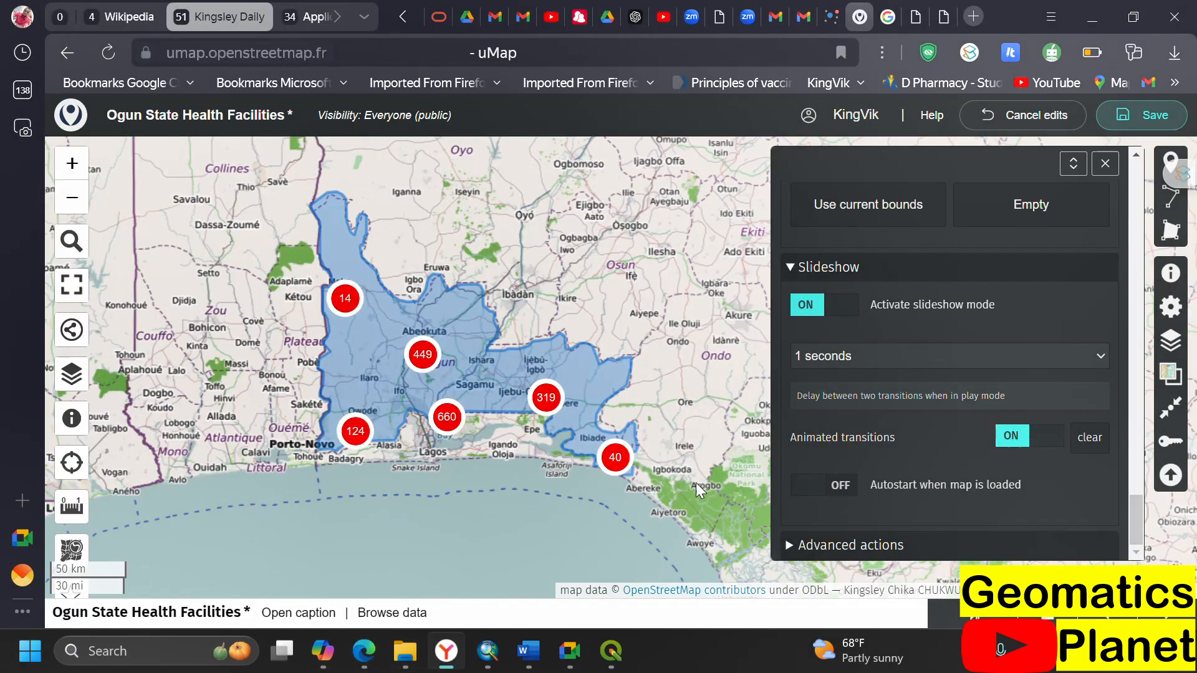
- Deactivate slideshow mode and fold away the slideshow settings
{"action": "left_click", "coordinate": [831, 309]}
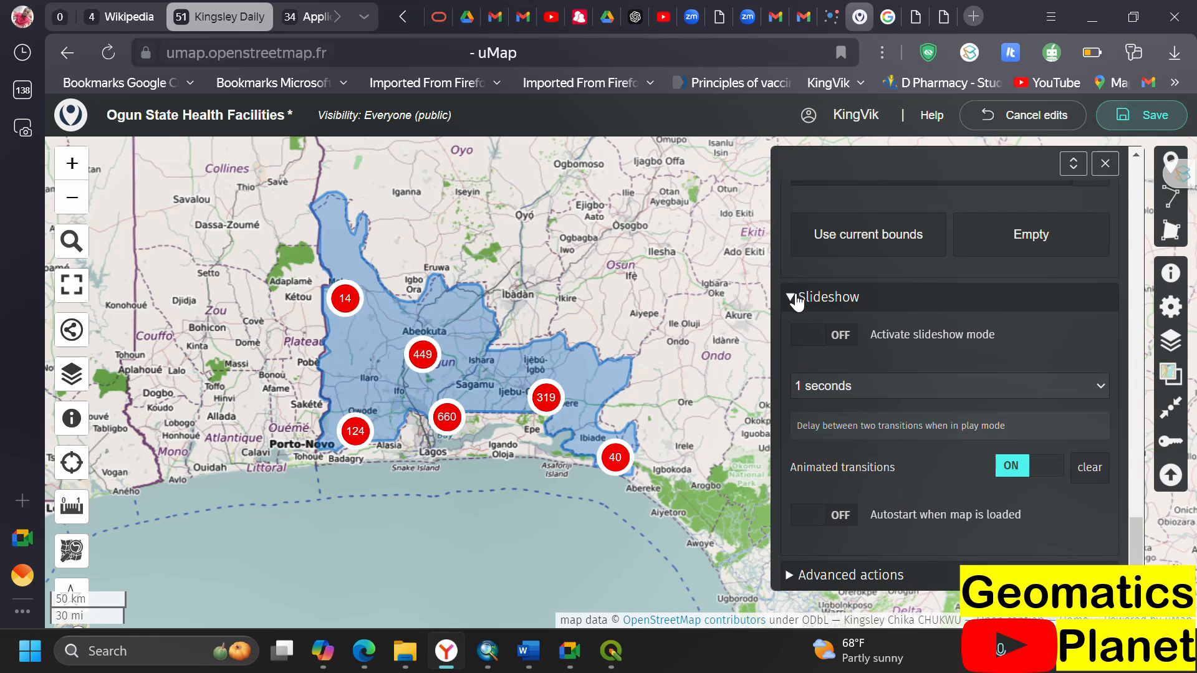
{"action": "left_click", "coordinate": [799, 297]}
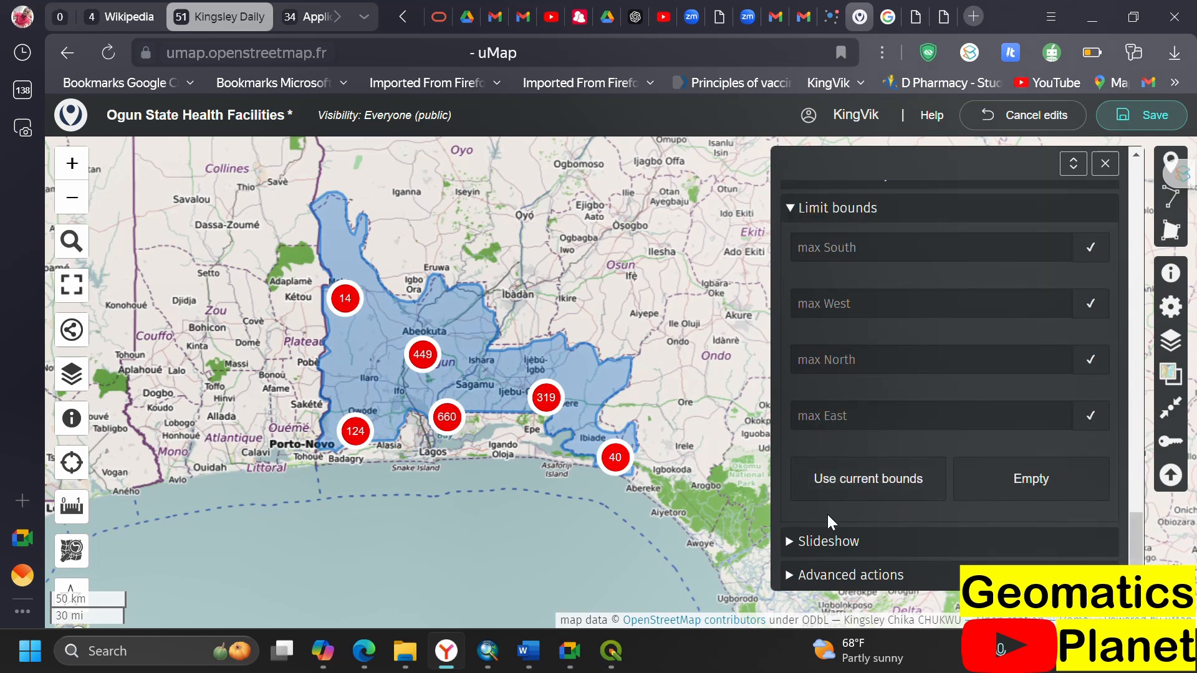
{"action": "left_click", "coordinate": [814, 583]}
{"action": "scroll", "coordinate": [808, 499], "scroll_direction": "down", "scroll_amount": 4}
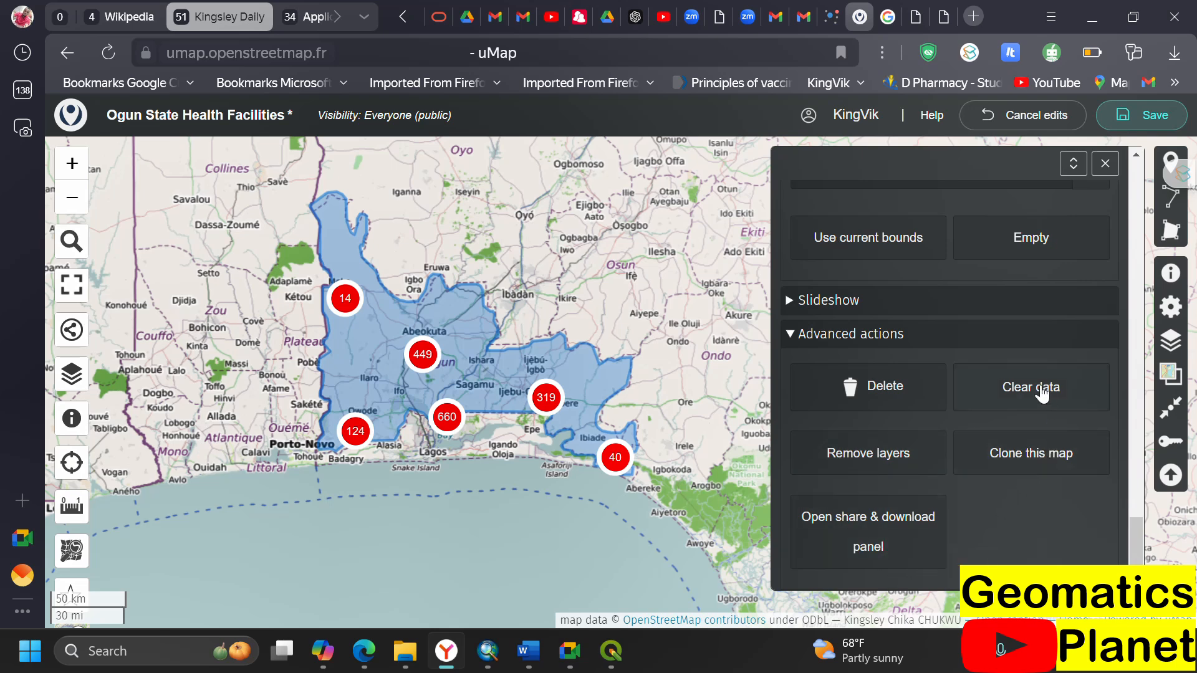
{"action": "scroll", "coordinate": [902, 449], "scroll_direction": "up", "scroll_amount": 7}
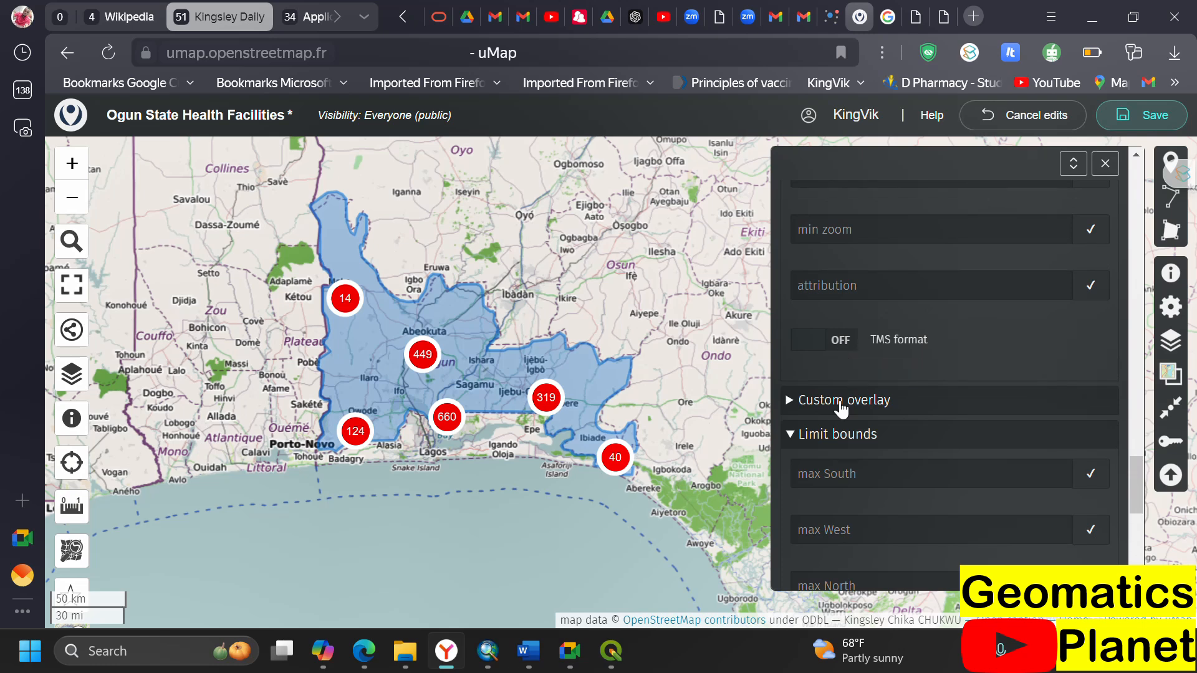
{"action": "scroll", "coordinate": [852, 367], "scroll_direction": "up", "scroll_amount": 6}
{"action": "scroll", "coordinate": [870, 340], "scroll_direction": "up", "scroll_amount": 6}
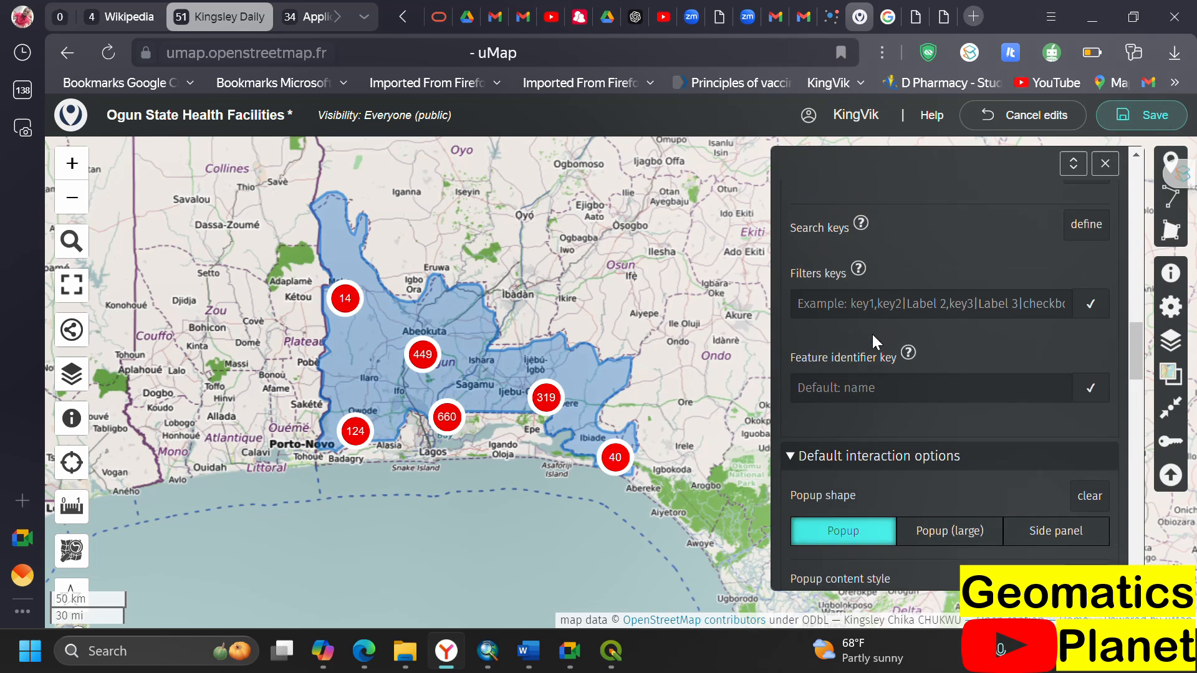
{"action": "scroll", "coordinate": [881, 346], "scroll_direction": "up", "scroll_amount": 6}
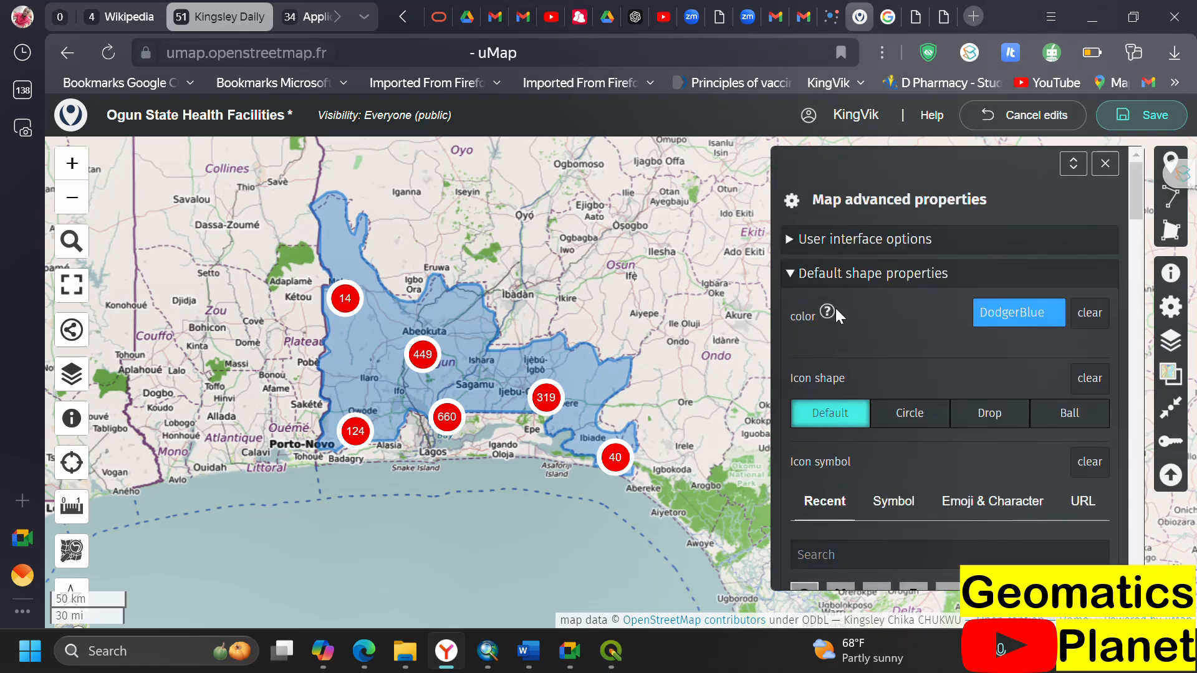
- Collapse the shape, properties, interaction, conditional style, background, bounds and advanced actions sections
{"action": "left_click", "coordinate": [790, 273]}
{"action": "left_click", "coordinate": [792, 308]}
{"action": "left_click", "coordinate": [793, 343]}
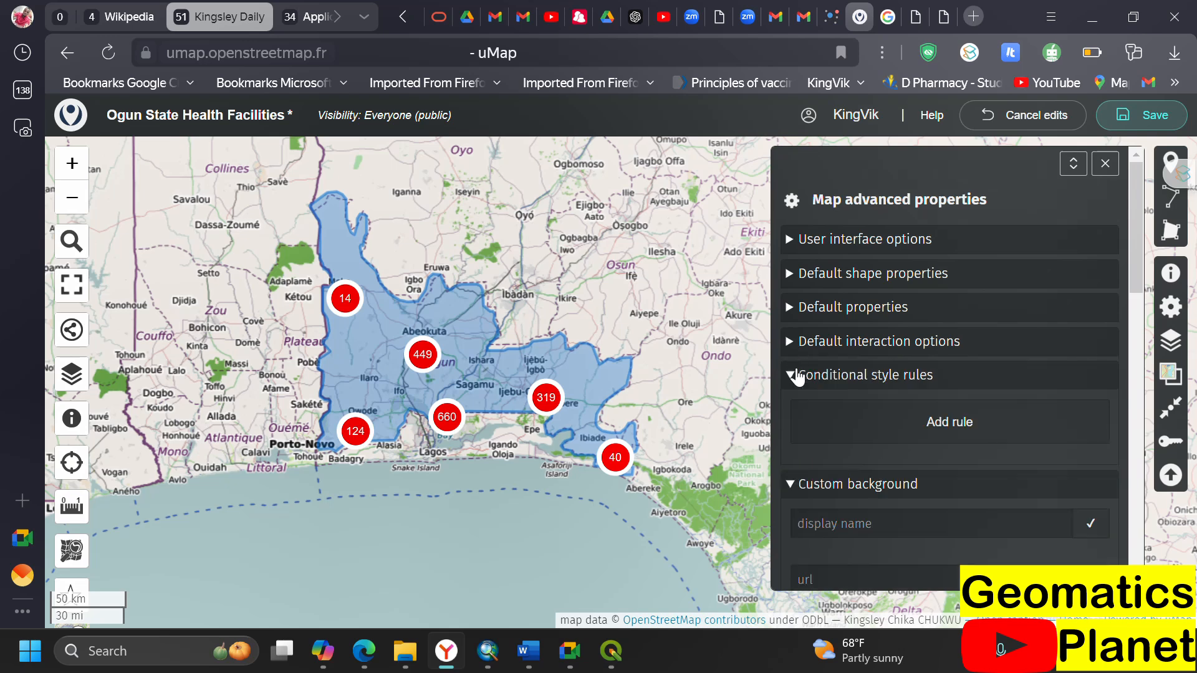
{"action": "left_click", "coordinate": [793, 375]}
{"action": "left_click", "coordinate": [792, 407]}
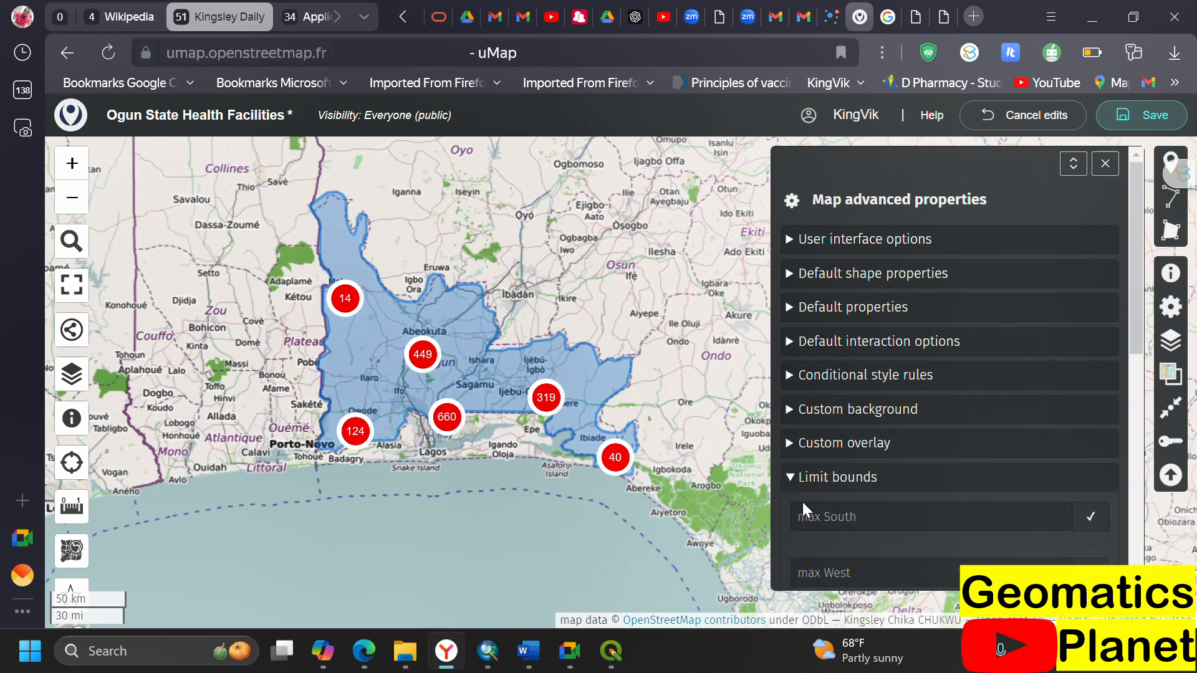
{"action": "left_click", "coordinate": [790, 478]}
{"action": "scroll", "coordinate": [798, 424], "scroll_direction": "down", "scroll_amount": 2}
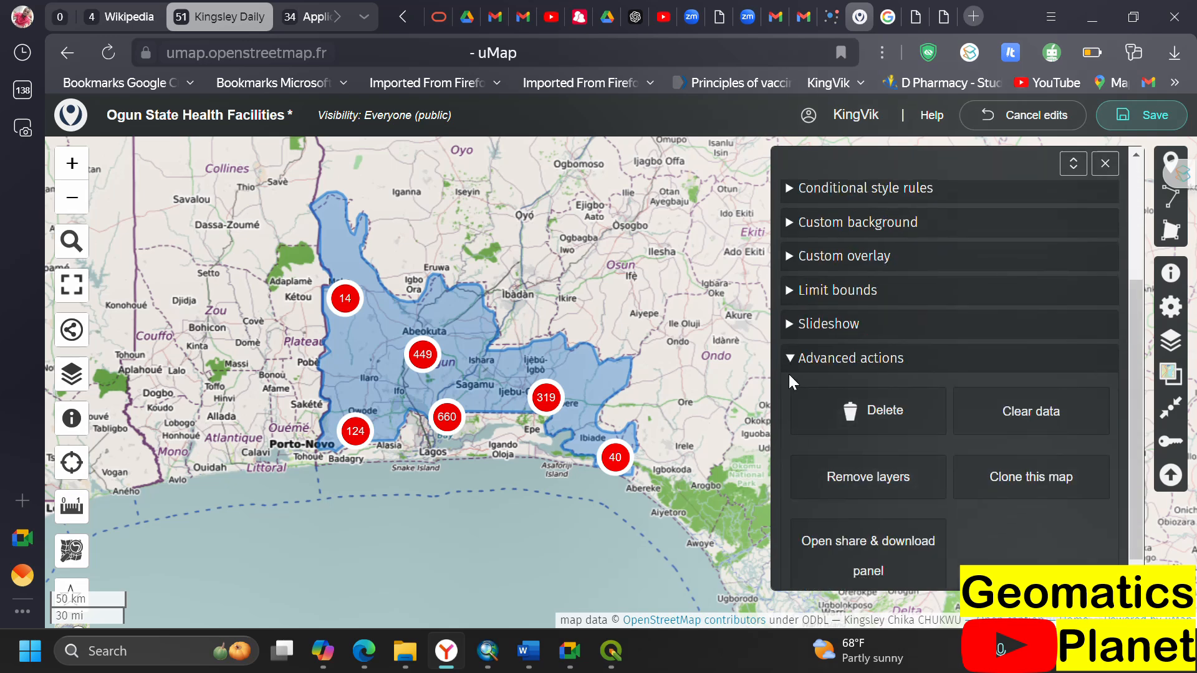
{"action": "left_click", "coordinate": [789, 360]}
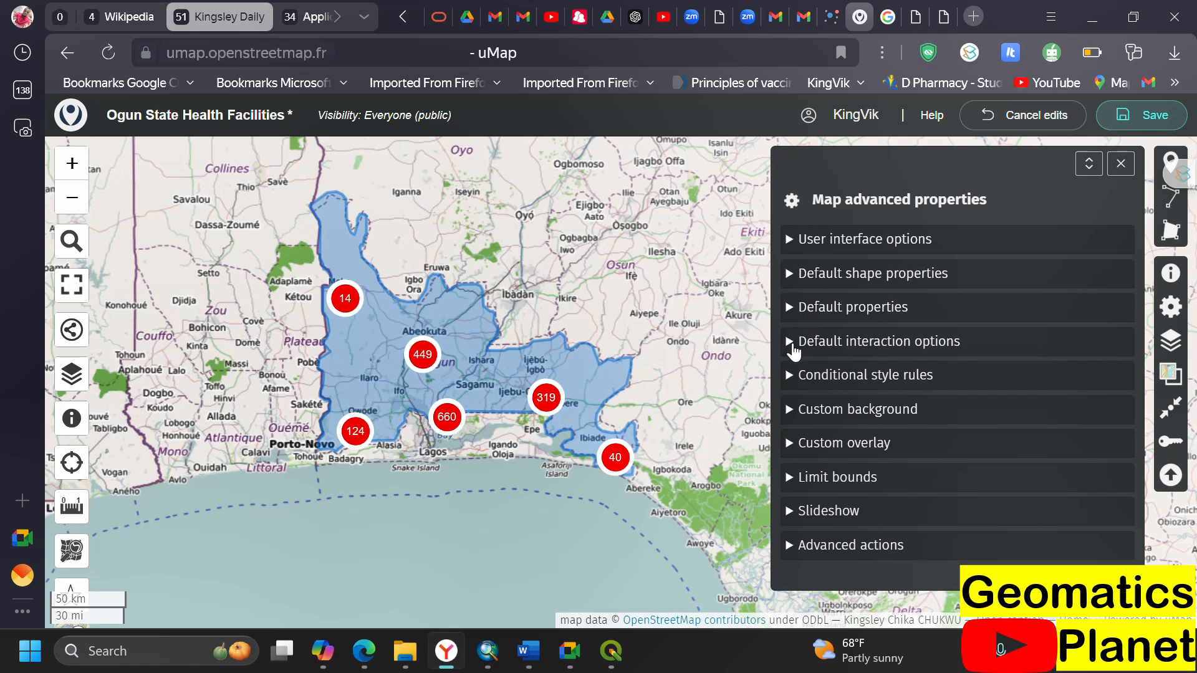
- Add {image} as a third line of the popup template after # {name} and {description}
{"action": "left_click", "coordinate": [790, 341]}
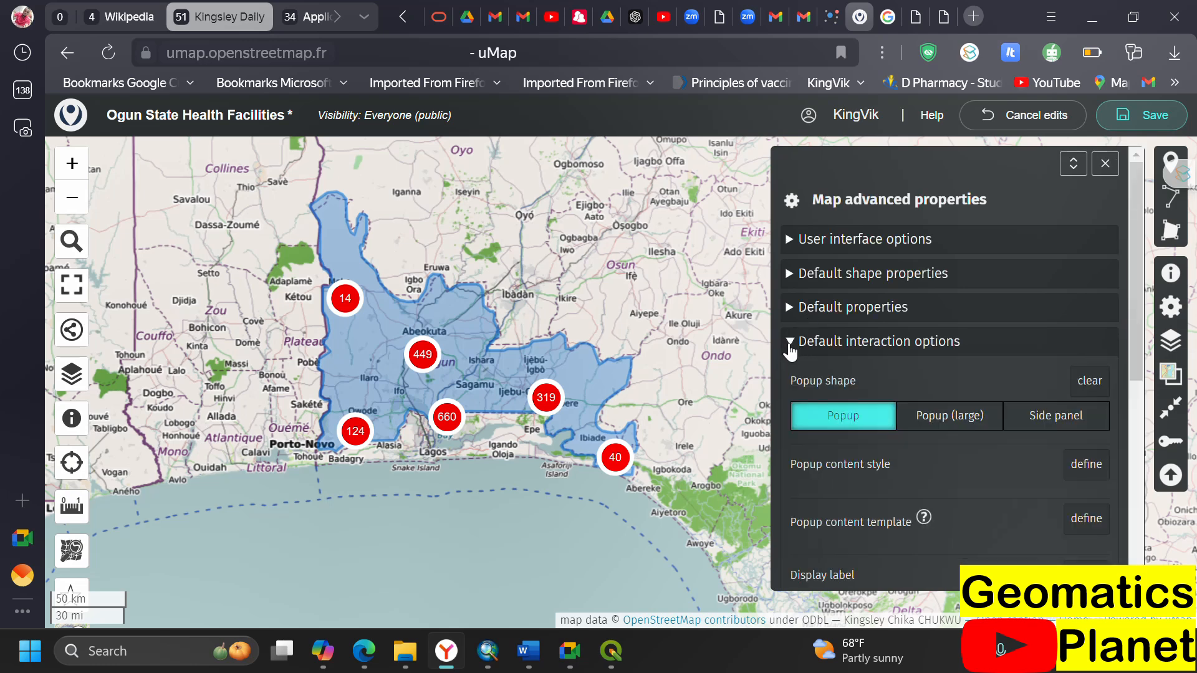
{"action": "scroll", "coordinate": [880, 414], "scroll_direction": "down", "scroll_amount": 4}
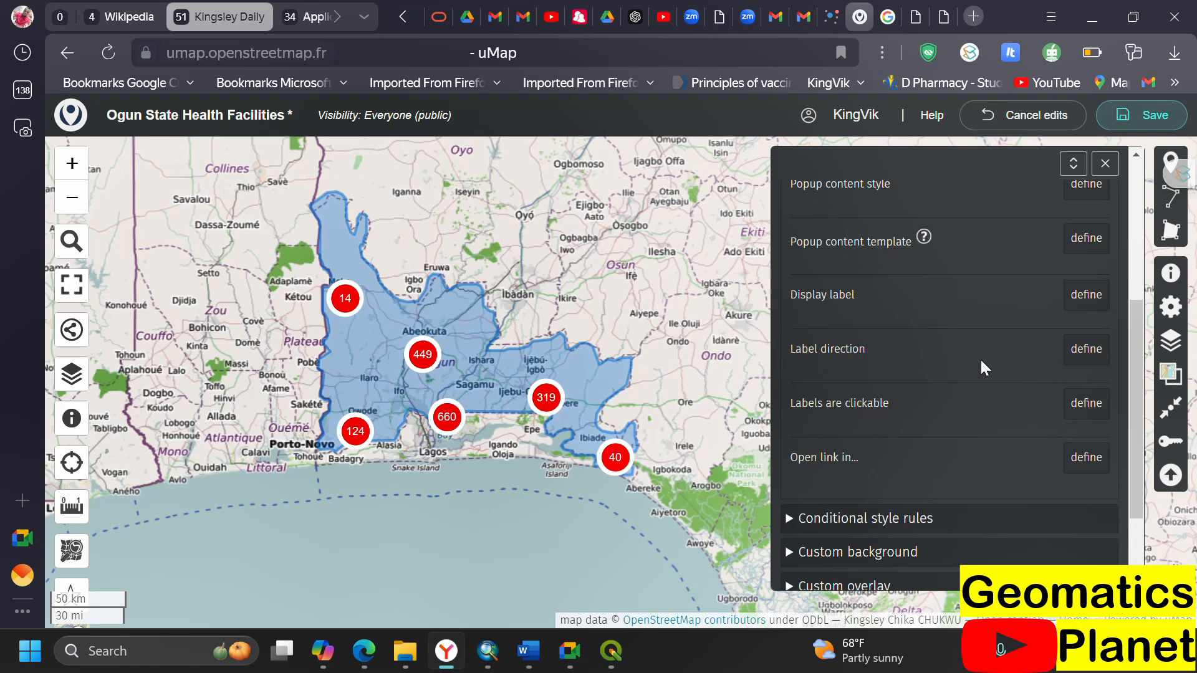
{"action": "scroll", "coordinate": [946, 399], "scroll_direction": "up", "scroll_amount": 2}
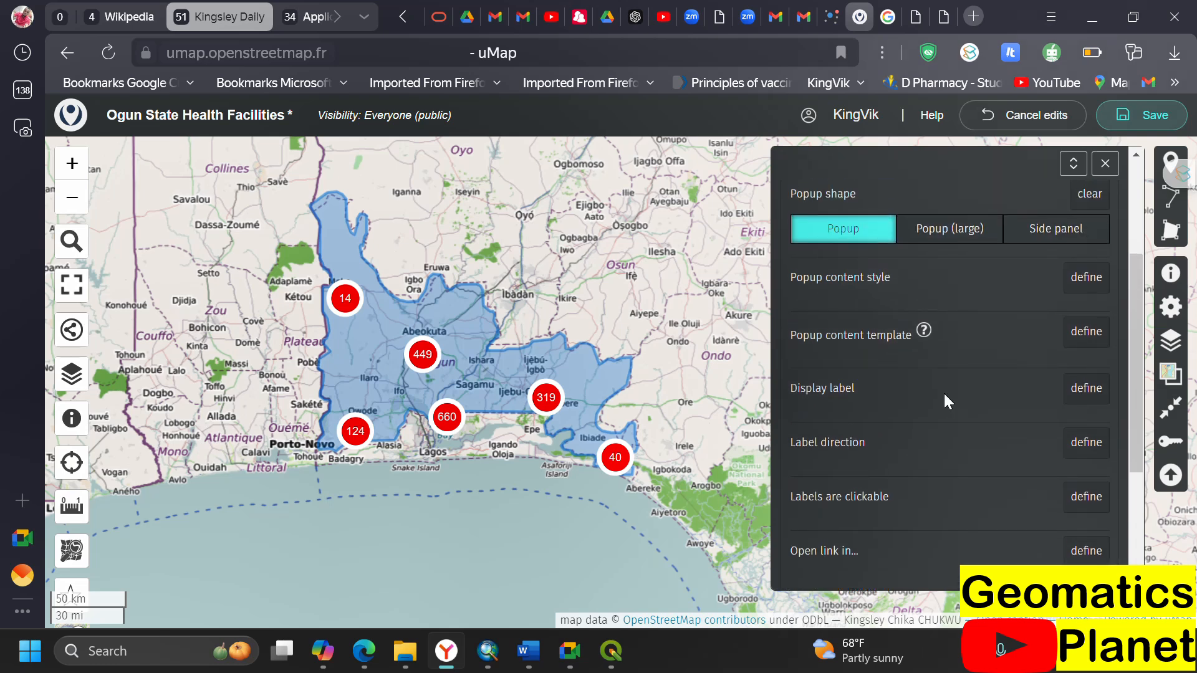
{"action": "left_click", "coordinate": [1082, 340]}
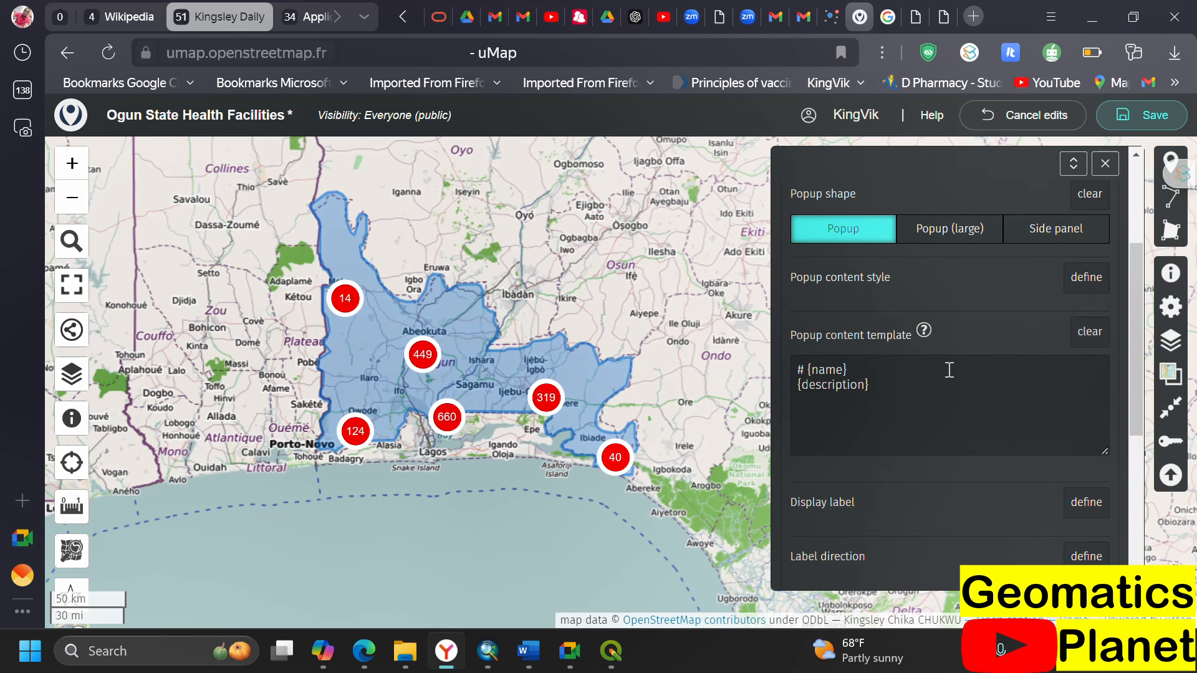
{"action": "left_click", "coordinate": [887, 385]}
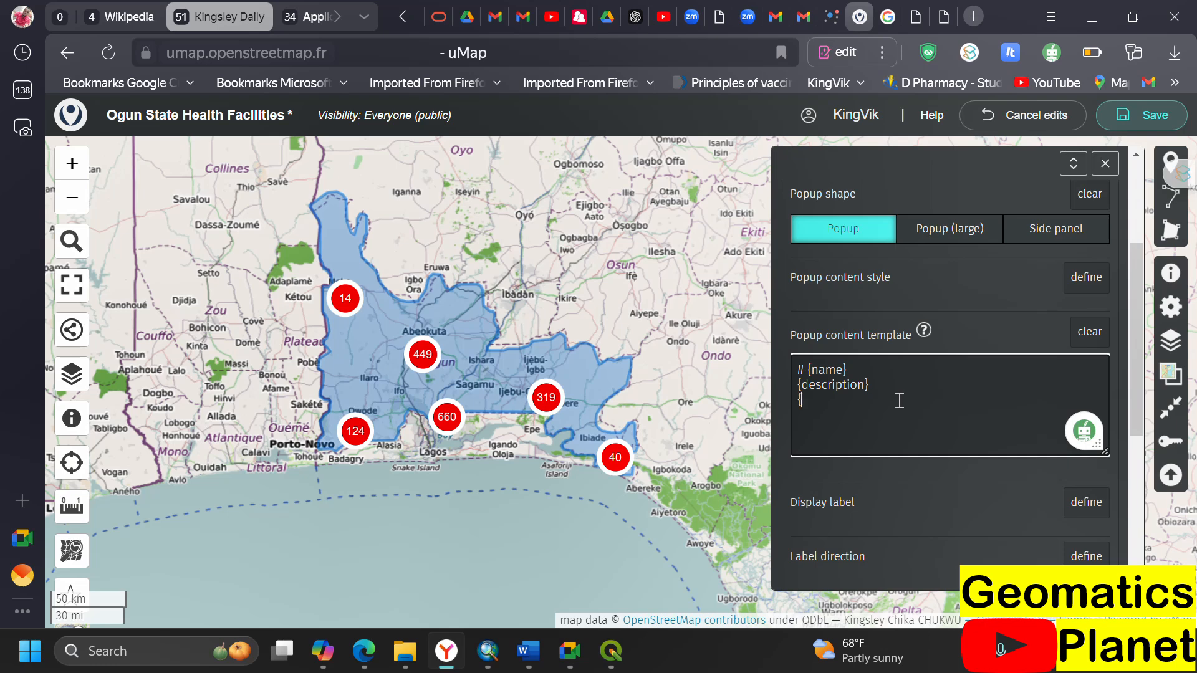
{"action": "type", "text": "{image}}"}
{"action": "left_click", "coordinate": [907, 316]}
{"action": "left_click", "coordinate": [924, 330]}
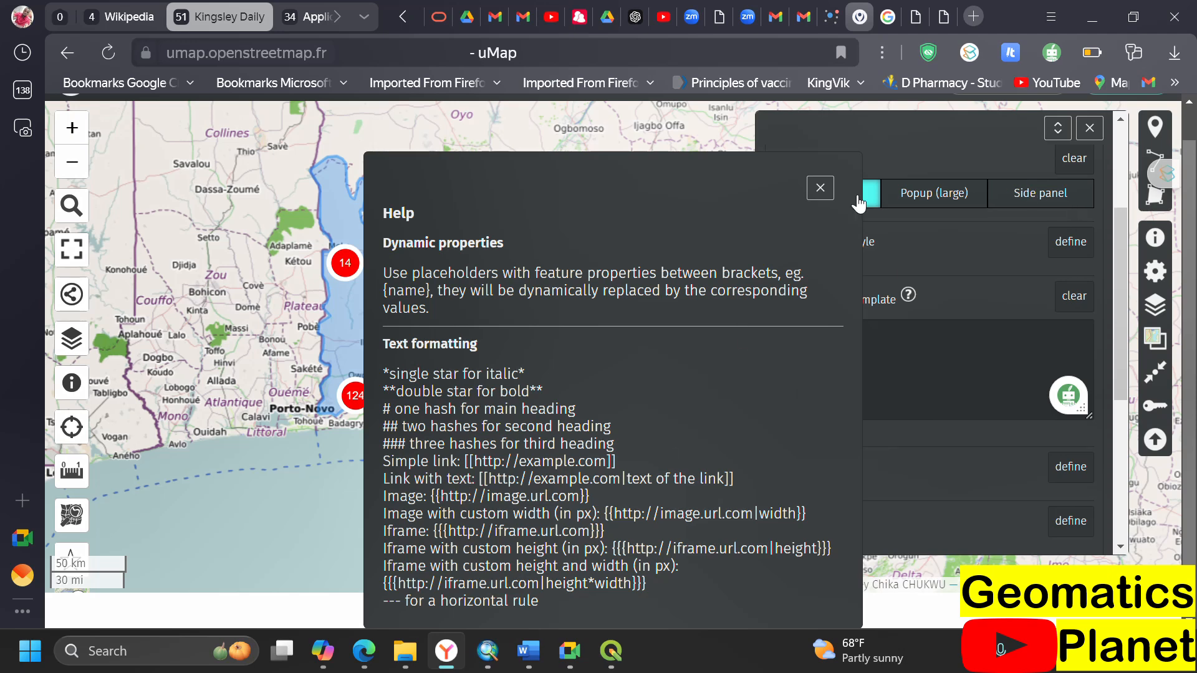
{"action": "left_click", "coordinate": [820, 188]}
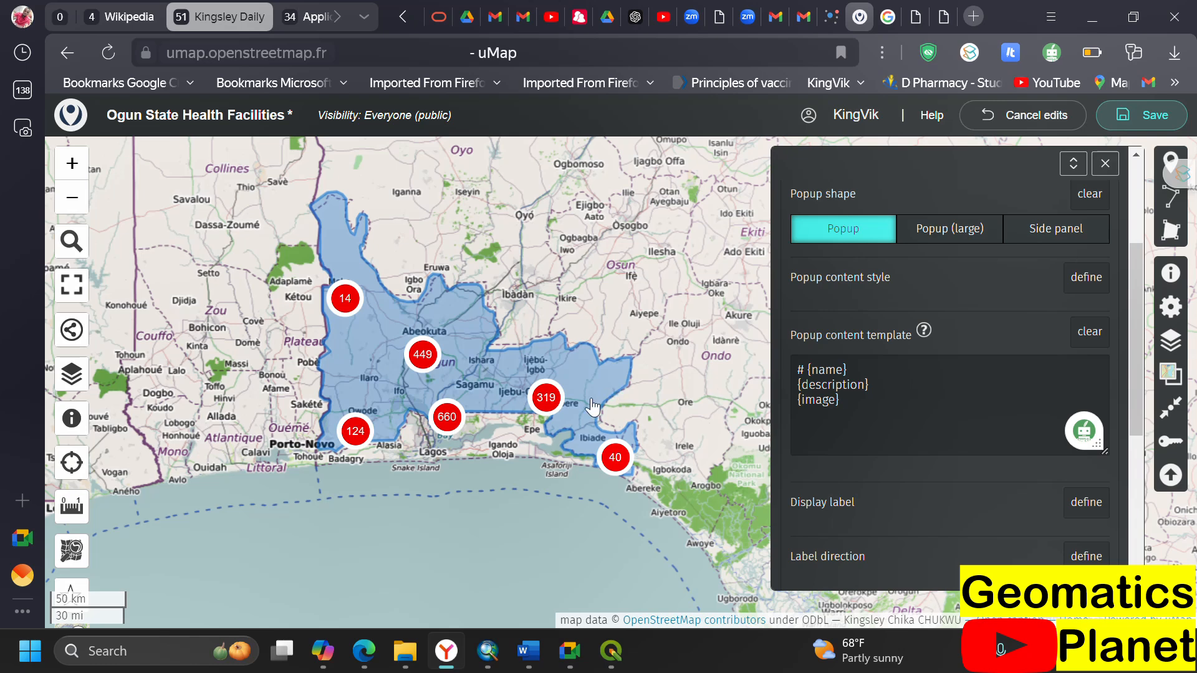
{"action": "scroll", "coordinate": [569, 406], "scroll_direction": "up", "scroll_amount": 4}
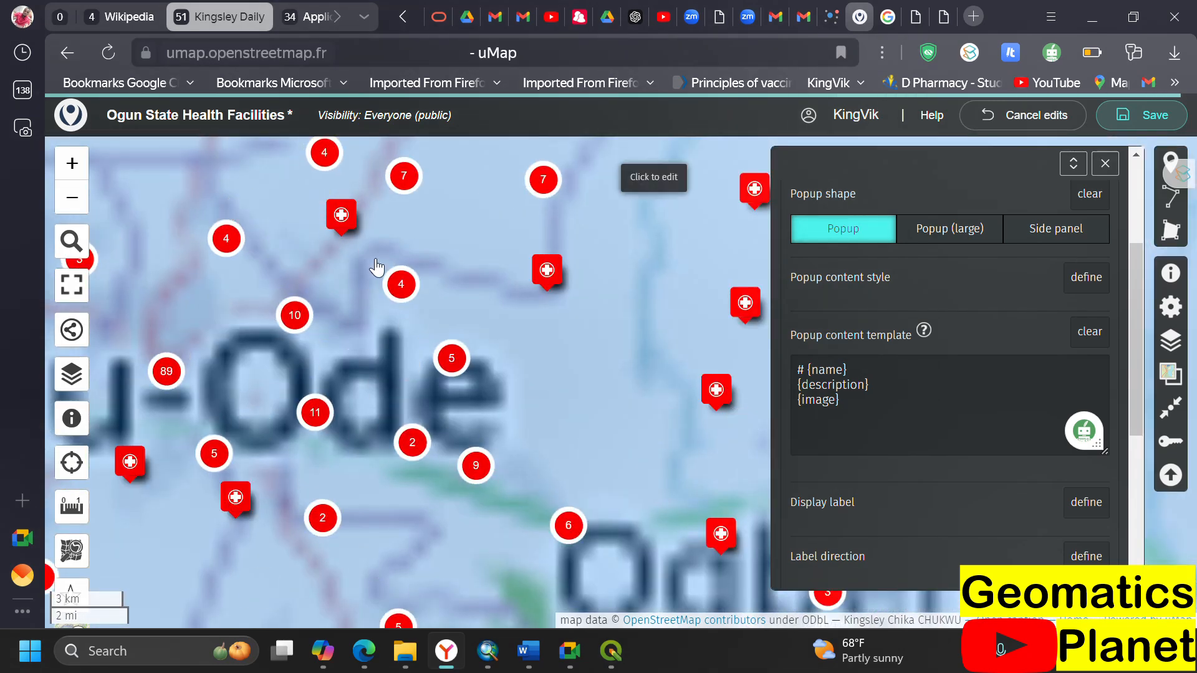
- Zoom into a facility cluster to inspect individual markers, then save the map
{"action": "left_click", "coordinate": [401, 282]}
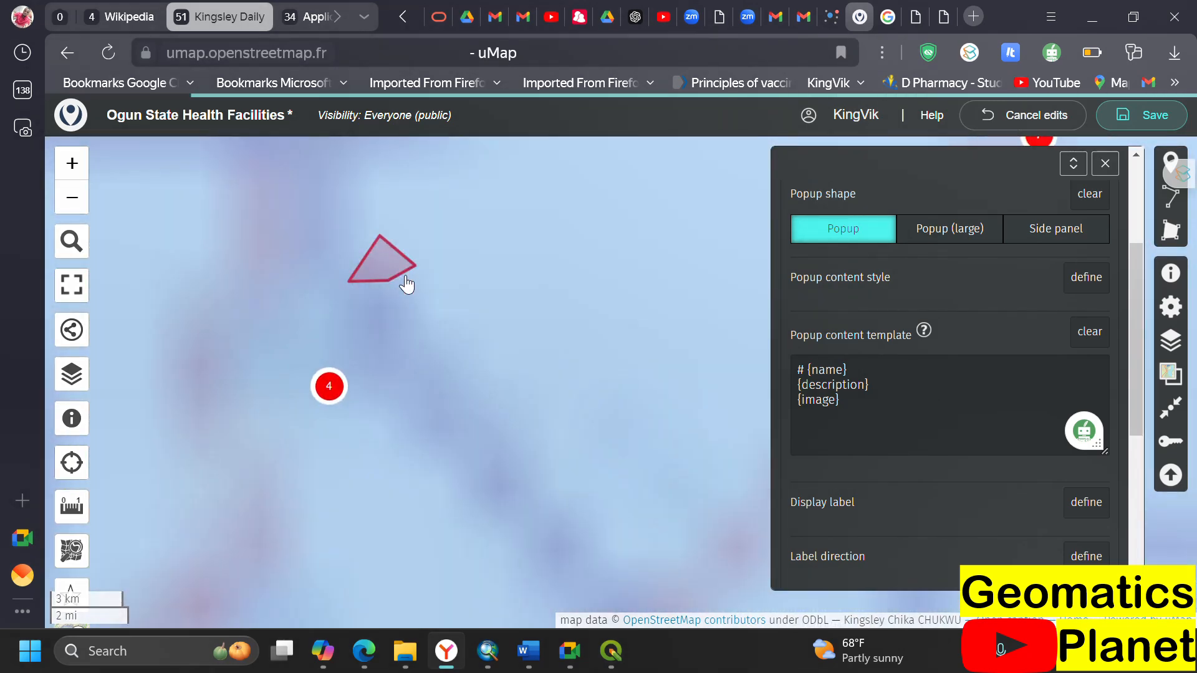
{"action": "left_click", "coordinate": [329, 388]}
{"action": "mouse_move", "coordinate": [486, 404]}
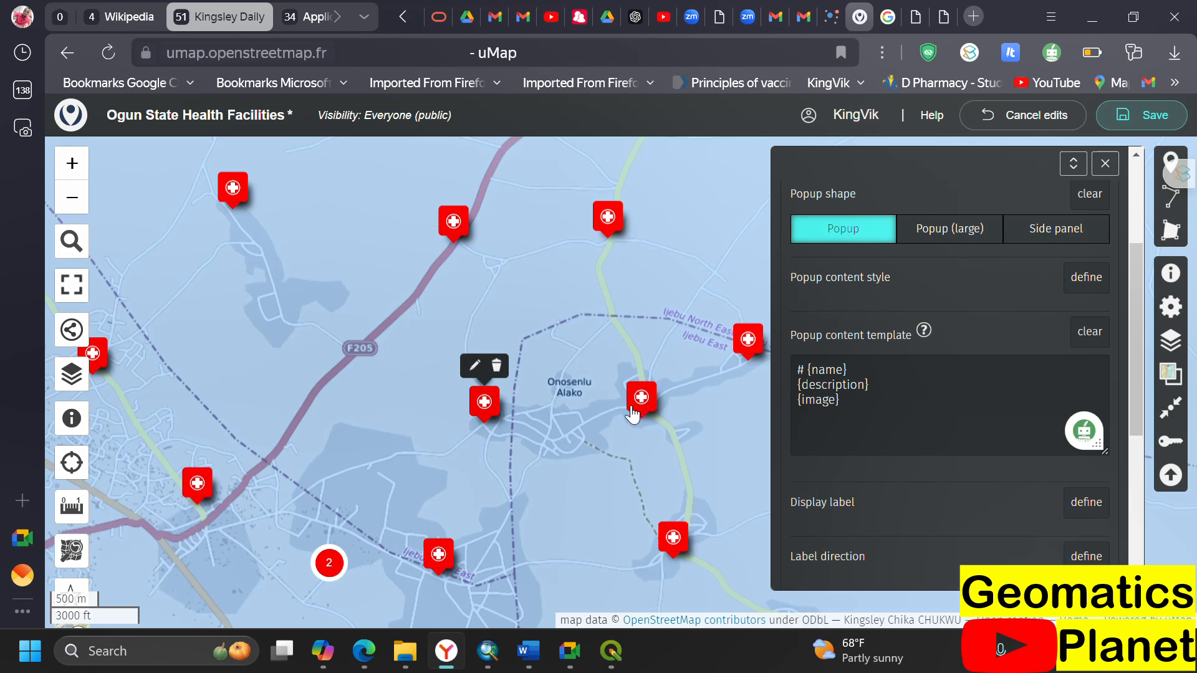
{"action": "mouse_move", "coordinate": [643, 403]}
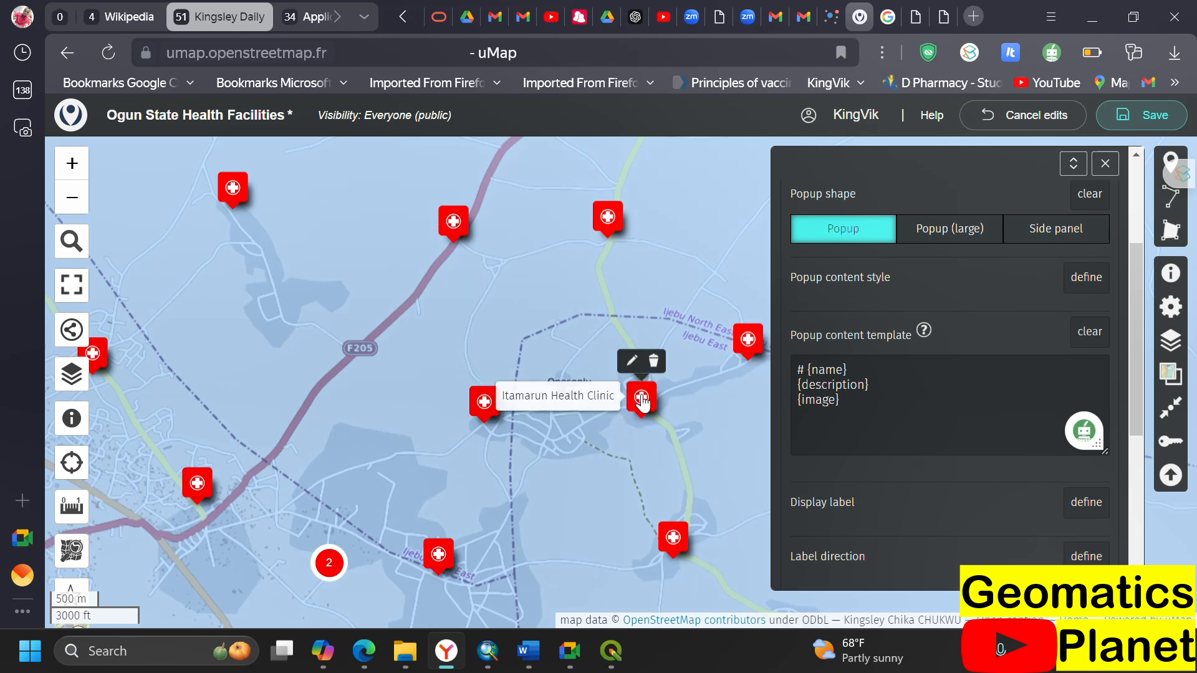
{"action": "left_click", "coordinate": [1126, 122]}
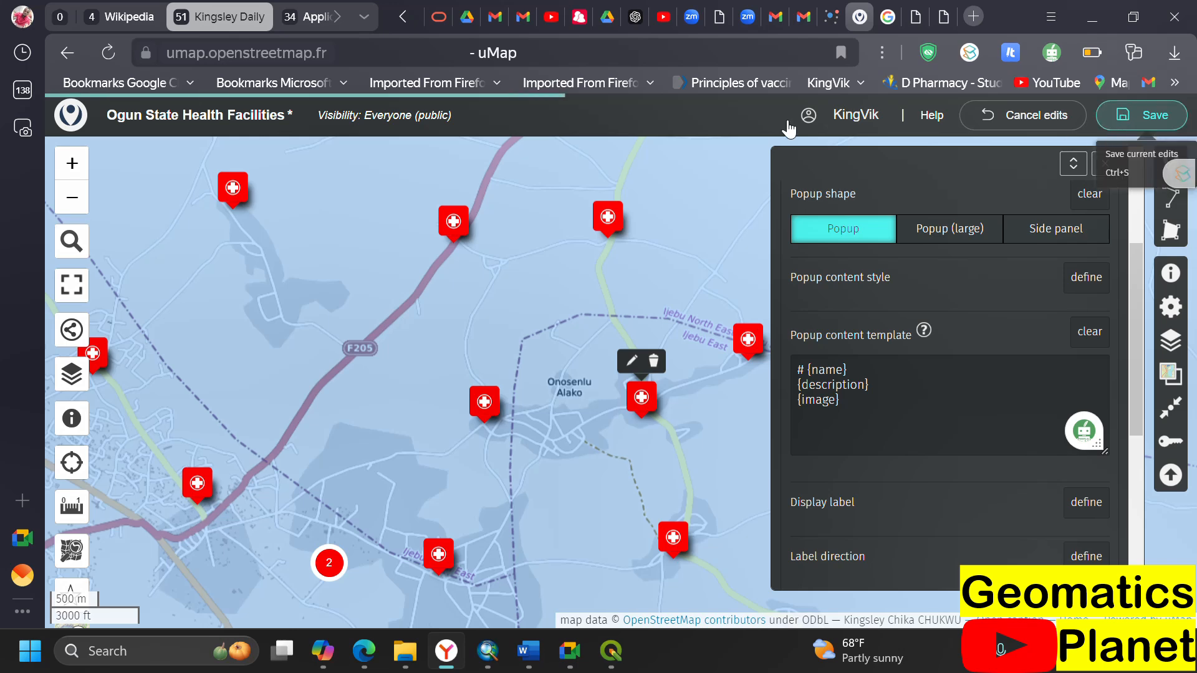
{"action": "left_click", "coordinate": [81, 249]}
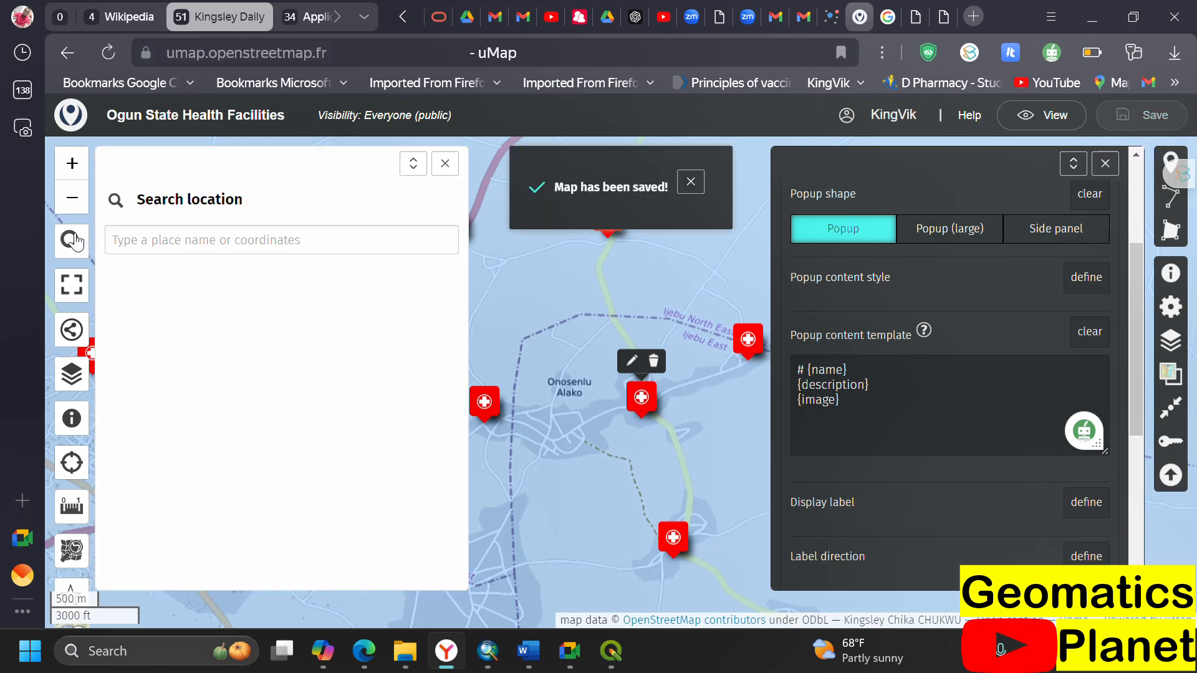
- Search 'Ogun', zoom to Ogun State, and list its feature in the data browser
{"action": "left_click", "coordinate": [185, 243]}
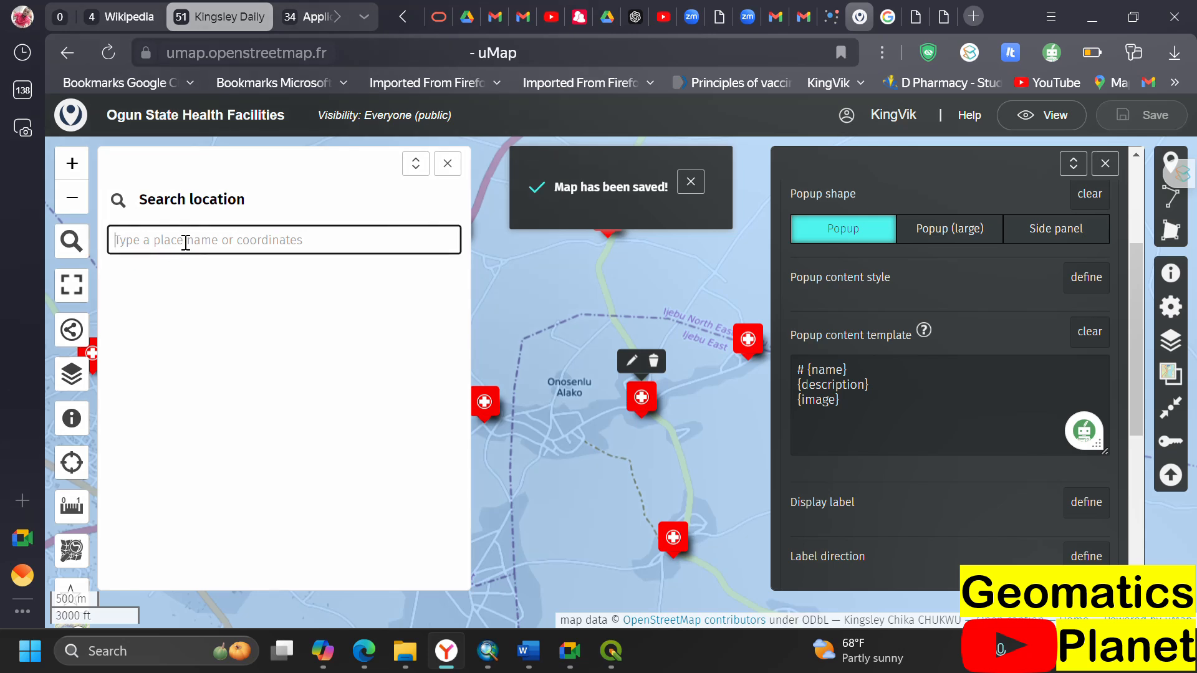
{"action": "type", "text": "Ogun"}
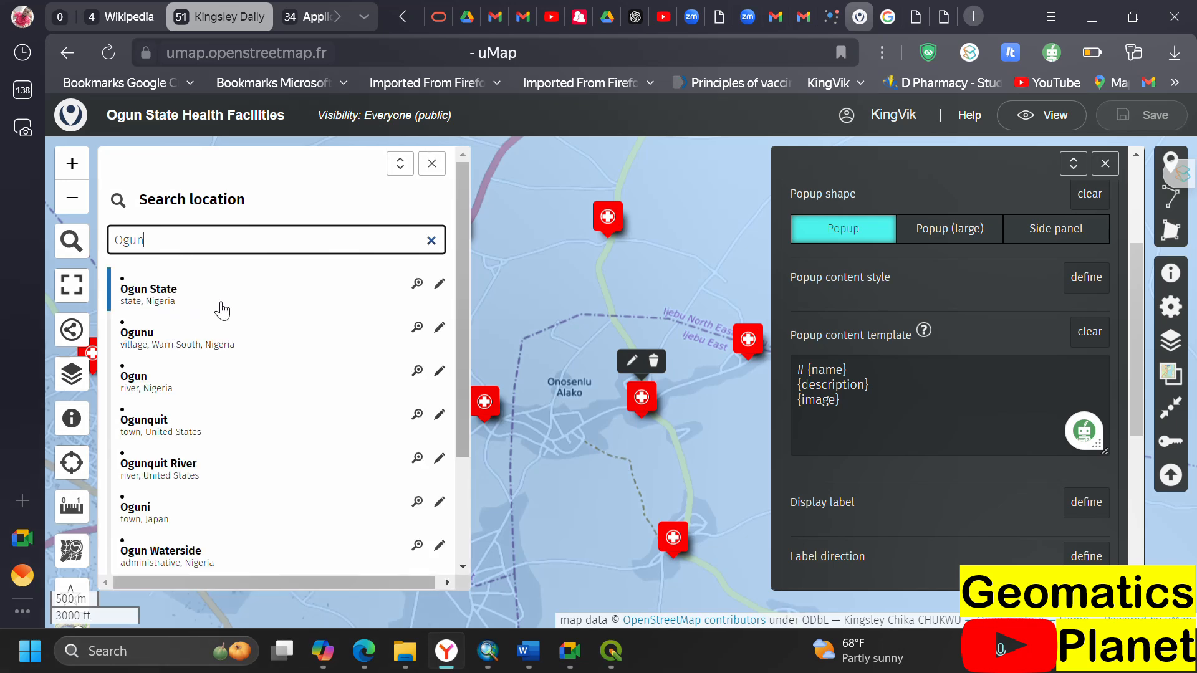
{"action": "left_click", "coordinate": [416, 286]}
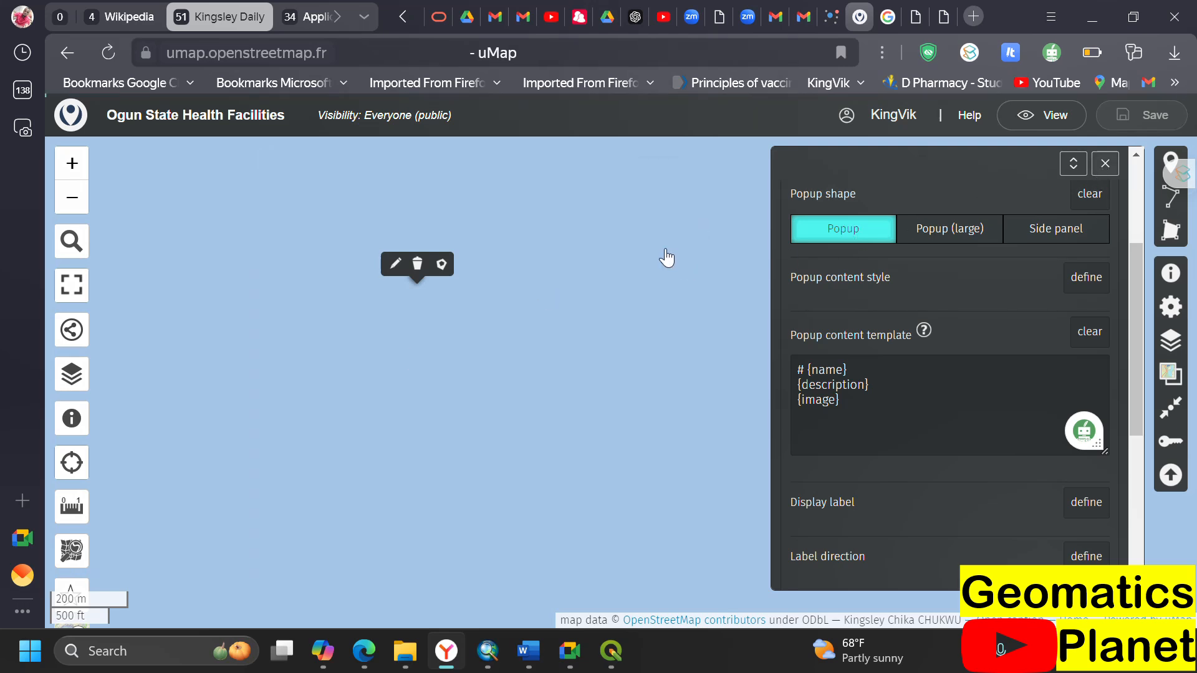
{"action": "scroll", "coordinate": [622, 381], "scroll_direction": "down", "scroll_amount": 2}
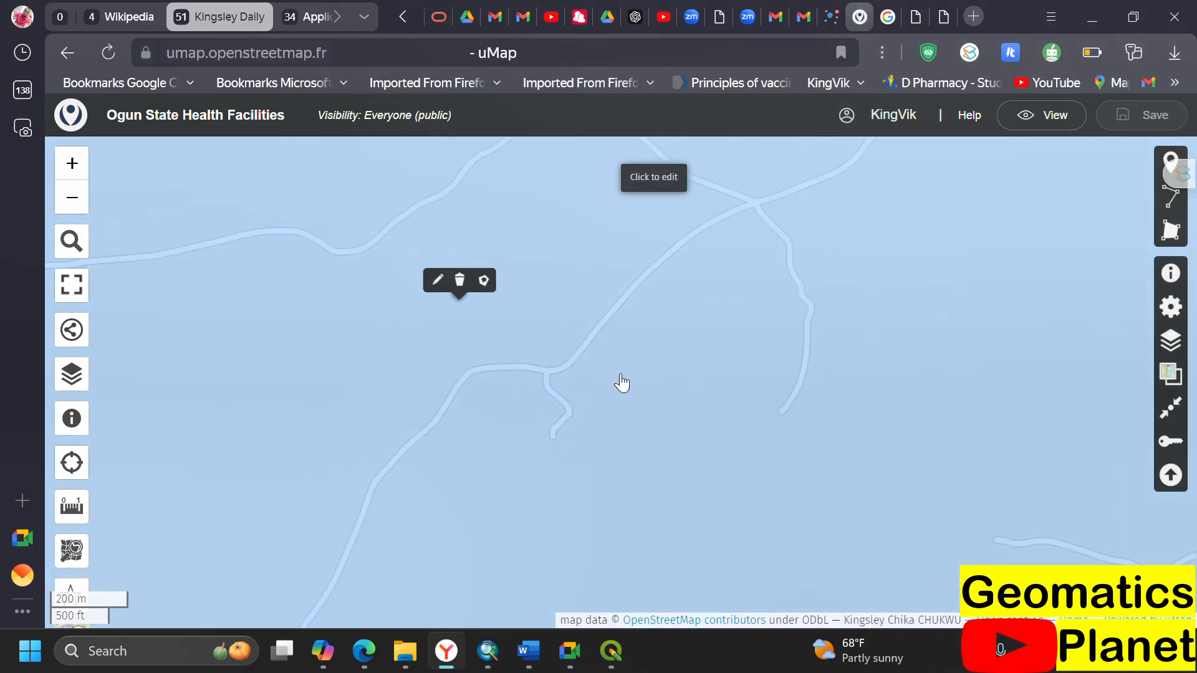
{"action": "scroll", "coordinate": [622, 381], "scroll_direction": "down", "scroll_amount": 3}
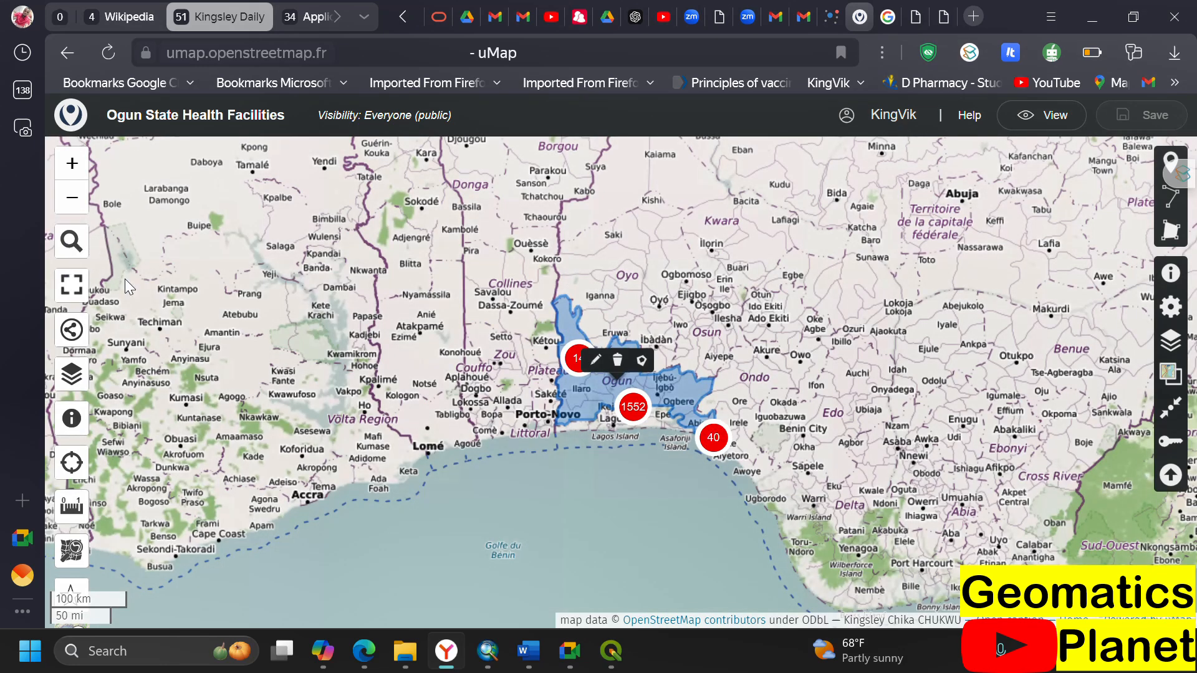
{"action": "left_click", "coordinate": [71, 374]}
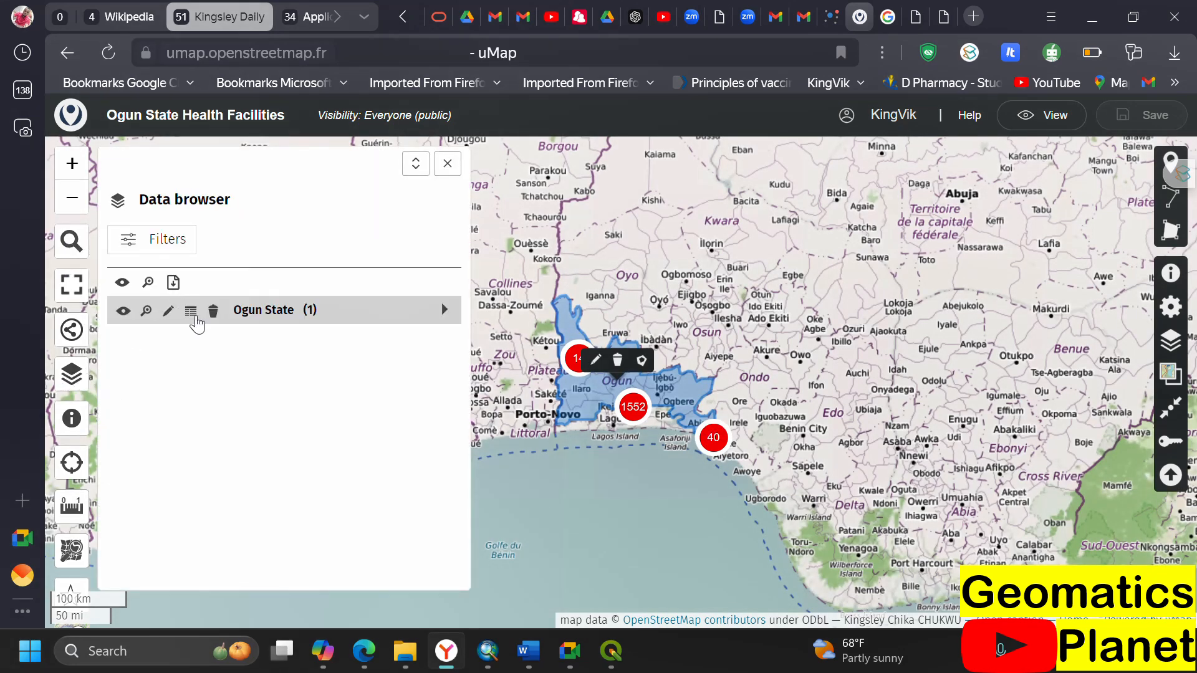
{"action": "left_click", "coordinate": [442, 308]}
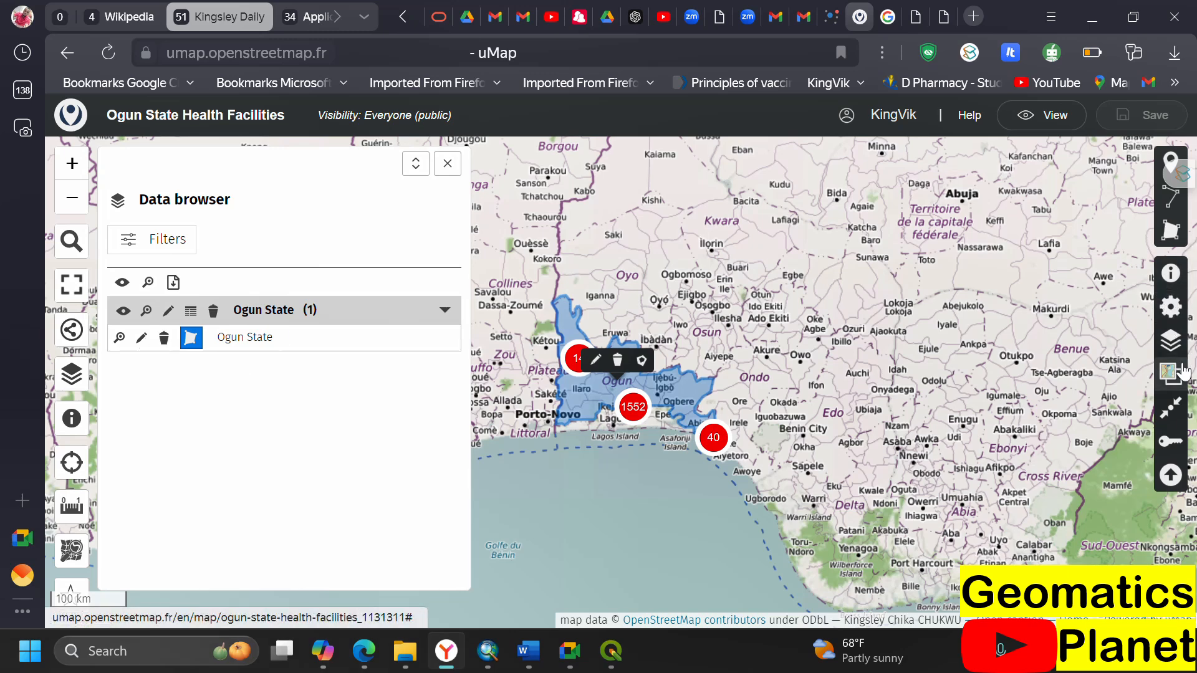
- Turn on 'Data is browsable' for the Ogun State Health Facilities layer
{"action": "left_click", "coordinate": [1167, 476]}
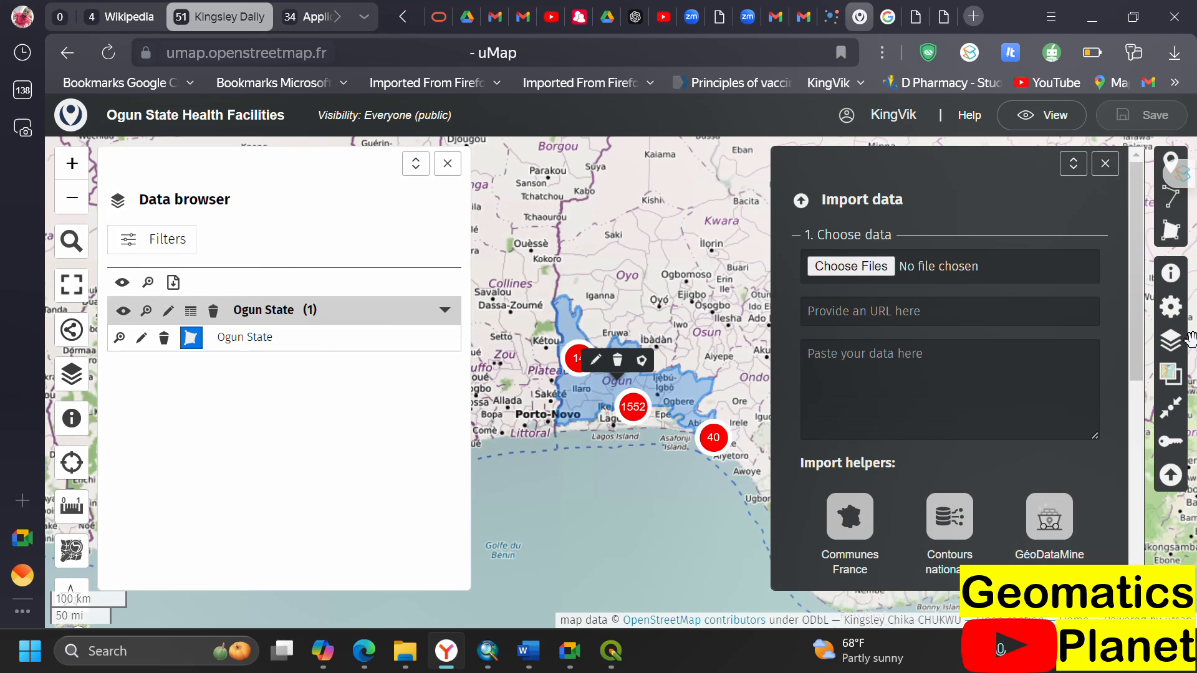
{"action": "left_click", "coordinate": [1172, 340]}
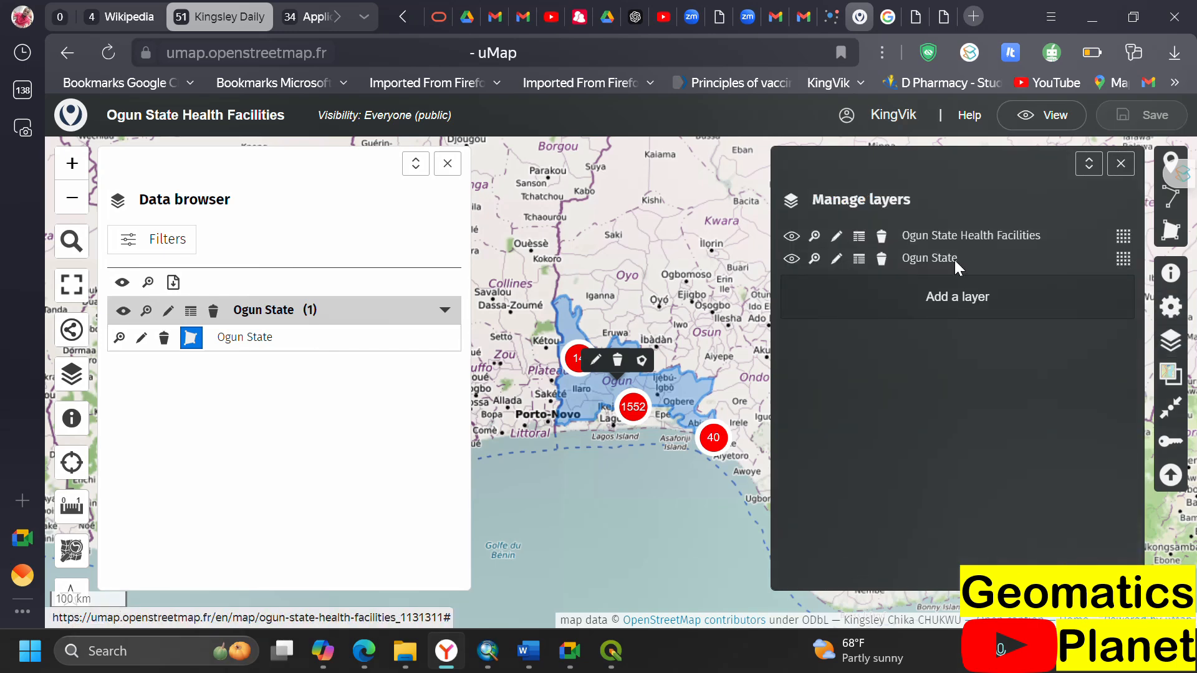
{"action": "left_click", "coordinate": [838, 237]}
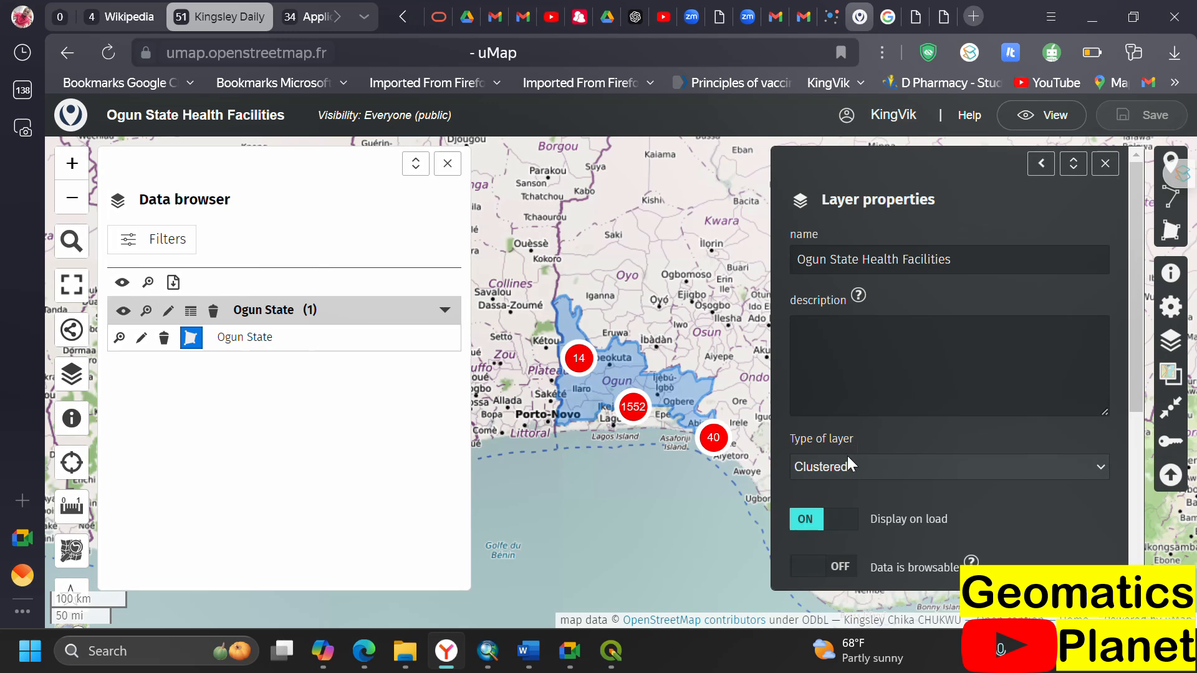
{"action": "scroll", "coordinate": [835, 540], "scroll_direction": "down", "scroll_amount": 3}
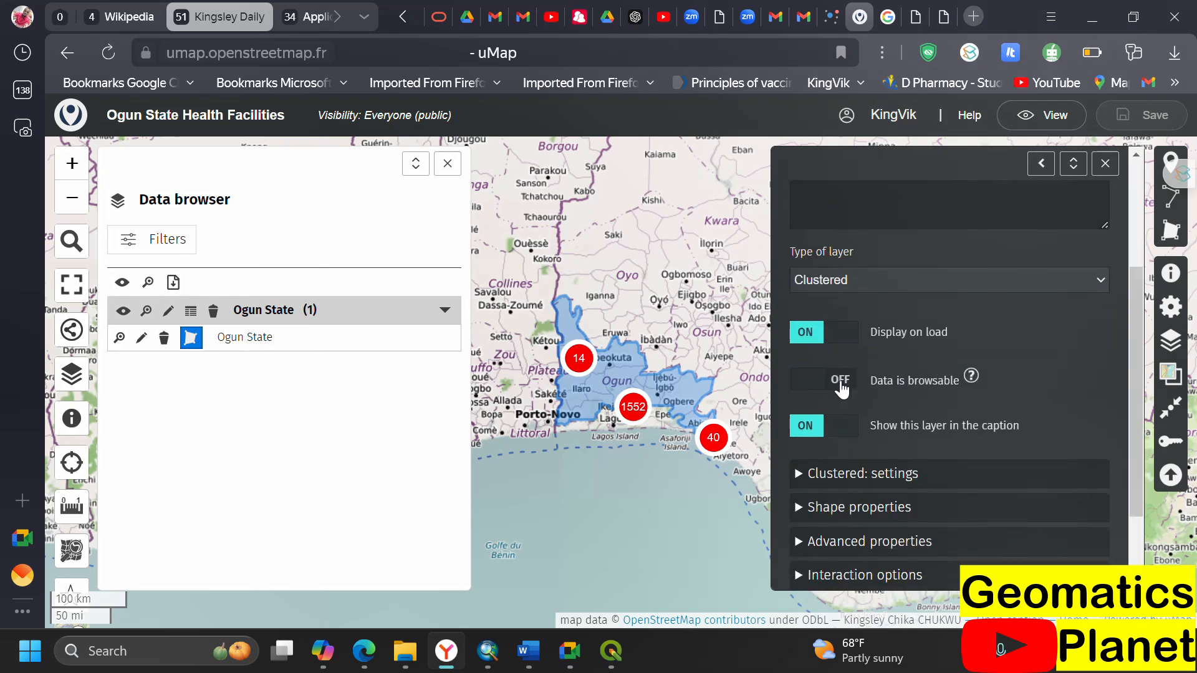
{"action": "left_click", "coordinate": [820, 382]}
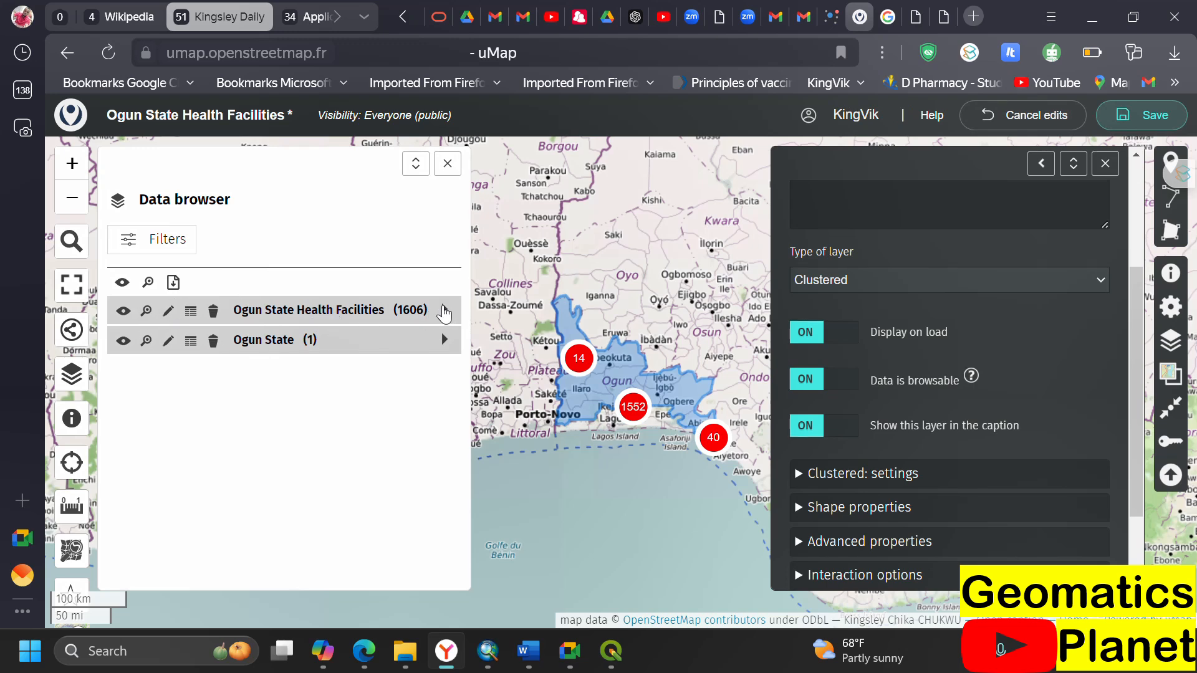
- Zoom to 3 Tees Medical Center from the data browser and open its popup's image link
{"action": "left_click", "coordinate": [444, 310]}
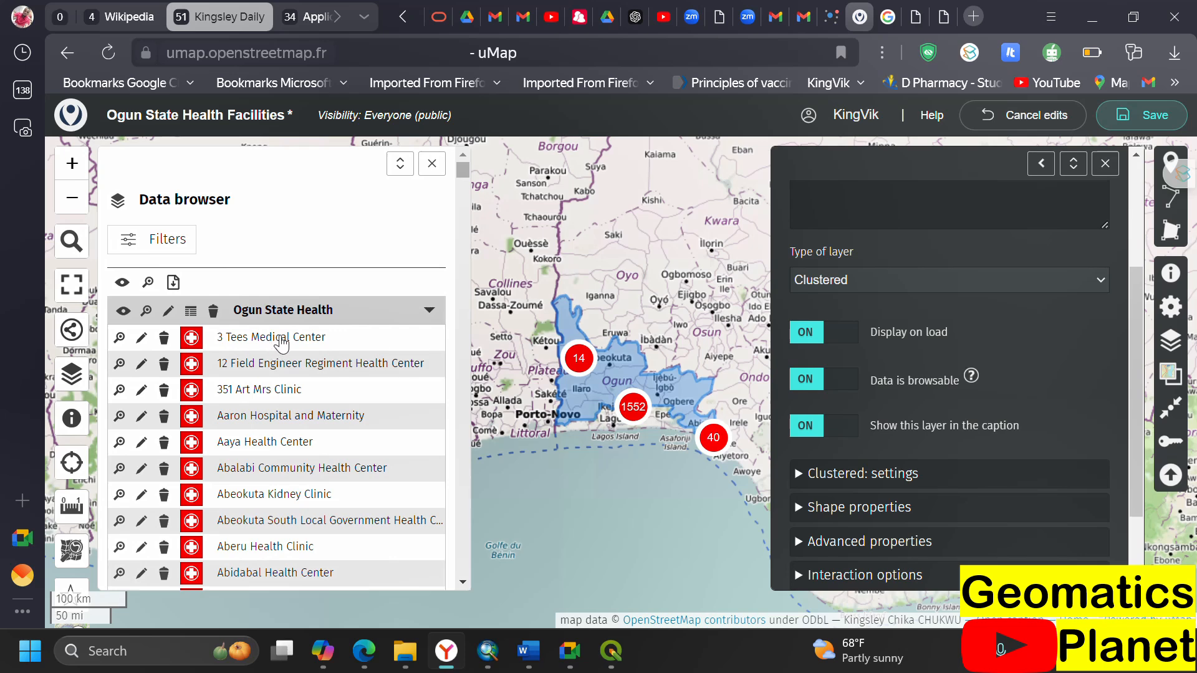
{"action": "left_click", "coordinate": [1106, 165]}
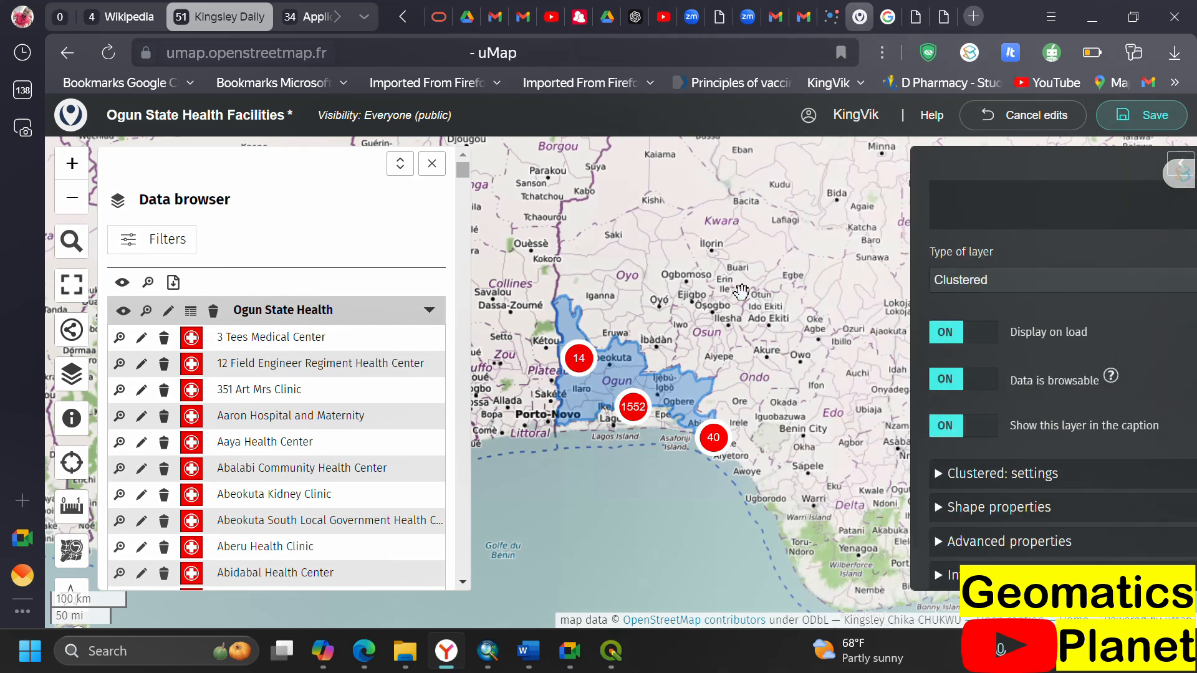
{"action": "left_click", "coordinate": [120, 339]}
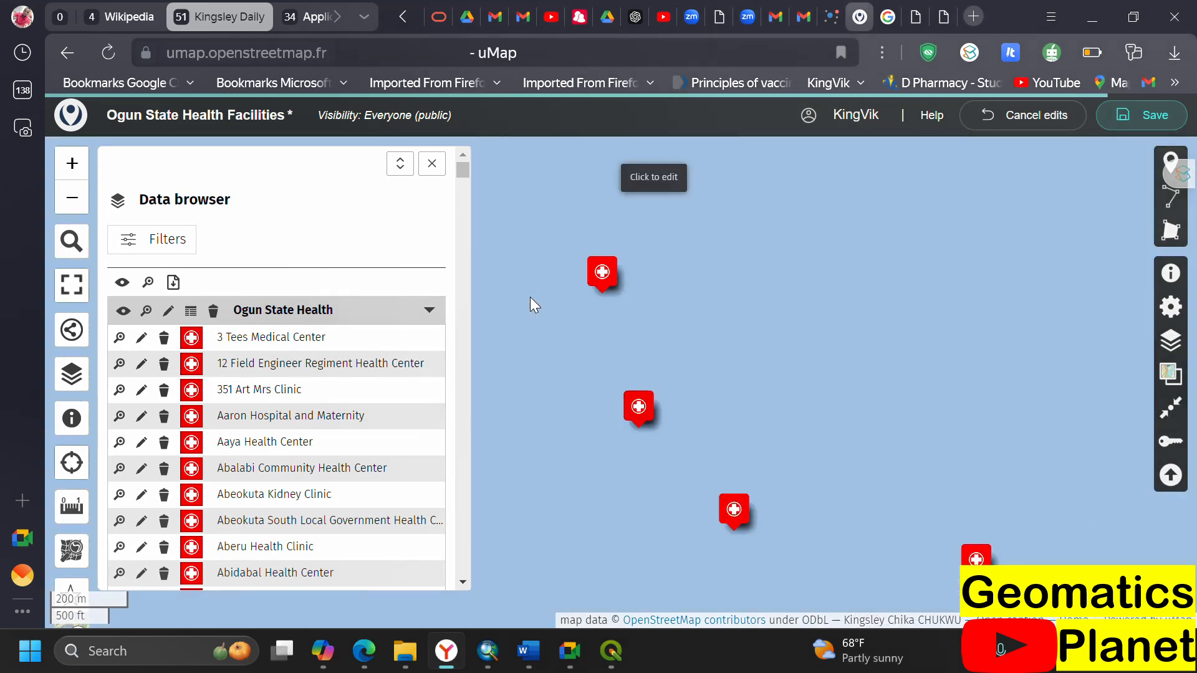
{"action": "left_click", "coordinate": [603, 272]}
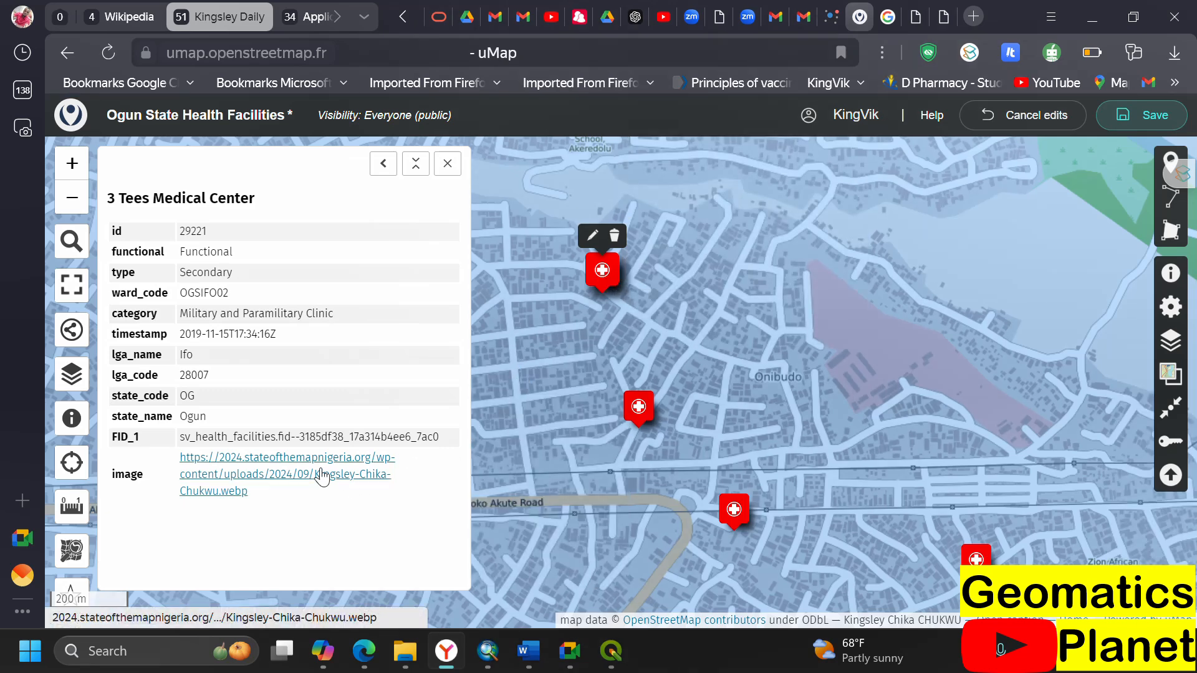
{"action": "left_click", "coordinate": [267, 475]}
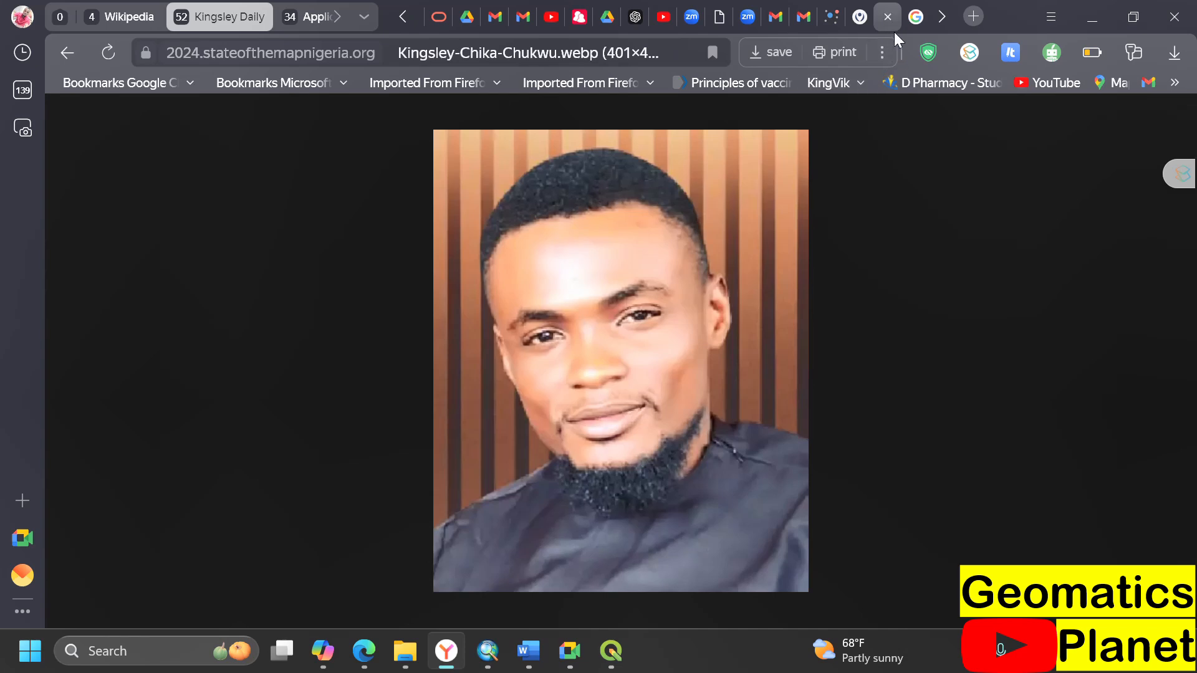
{"action": "left_click", "coordinate": [888, 17]}
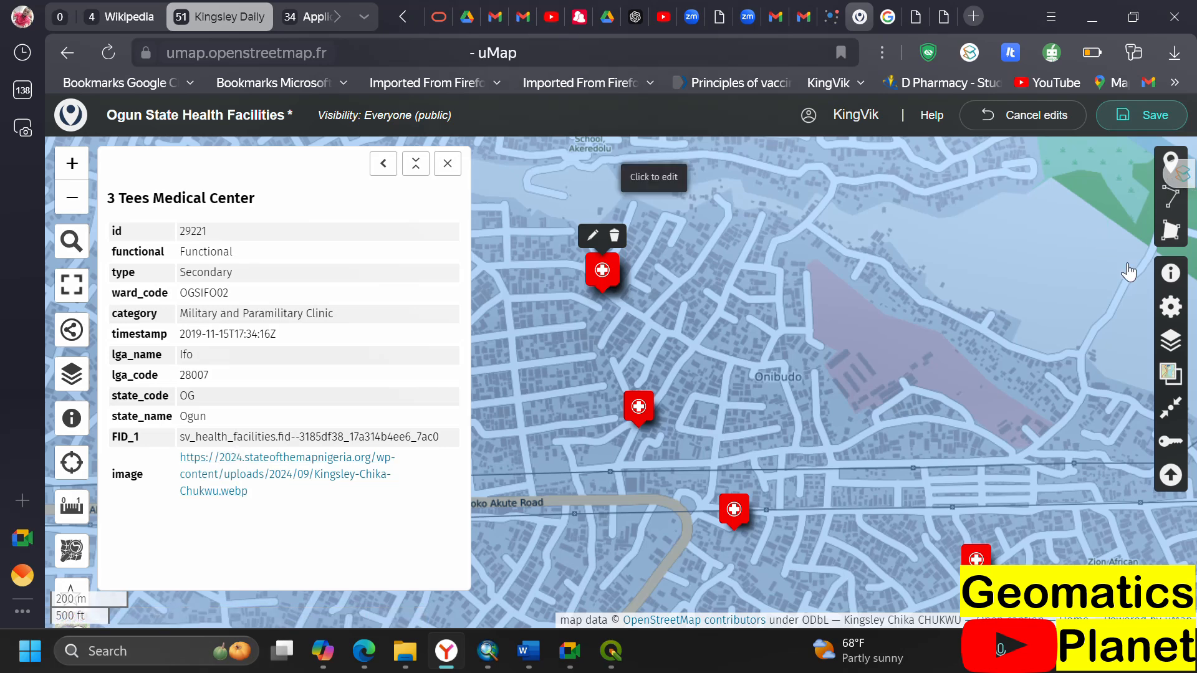
{"action": "left_click", "coordinate": [1171, 340]}
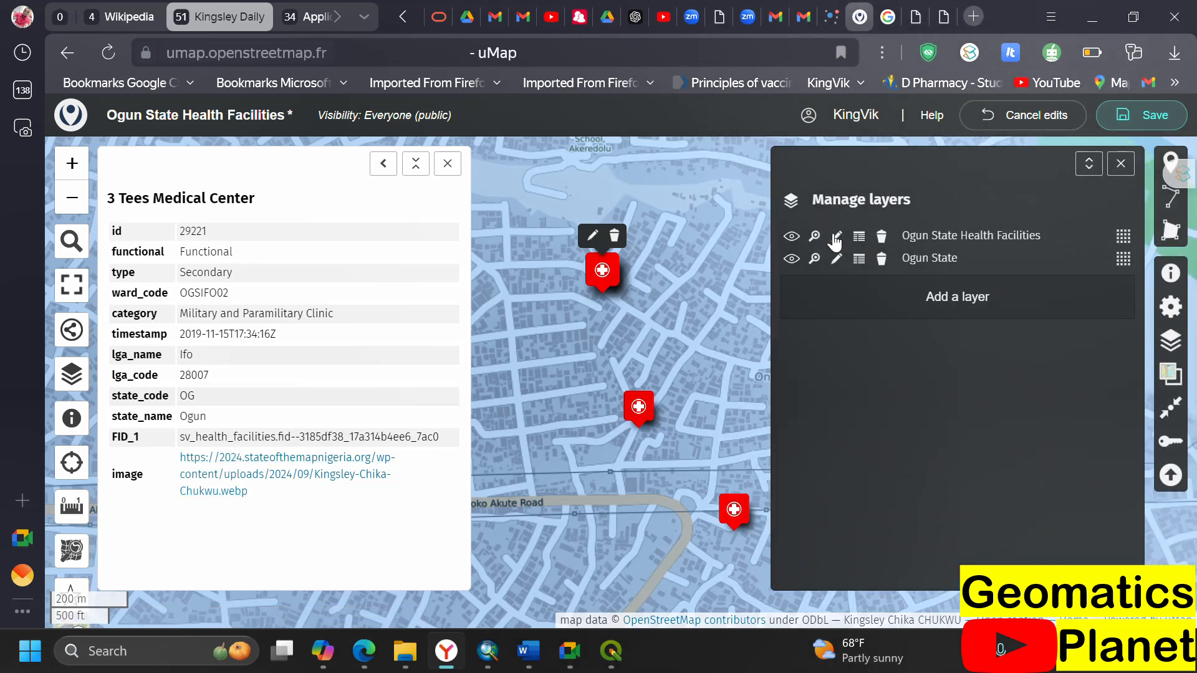
- Set the health facilities layer's popup content style to Default and save the map
{"action": "left_click", "coordinate": [837, 240]}
{"action": "scroll", "coordinate": [885, 374], "scroll_direction": "down", "scroll_amount": 5}
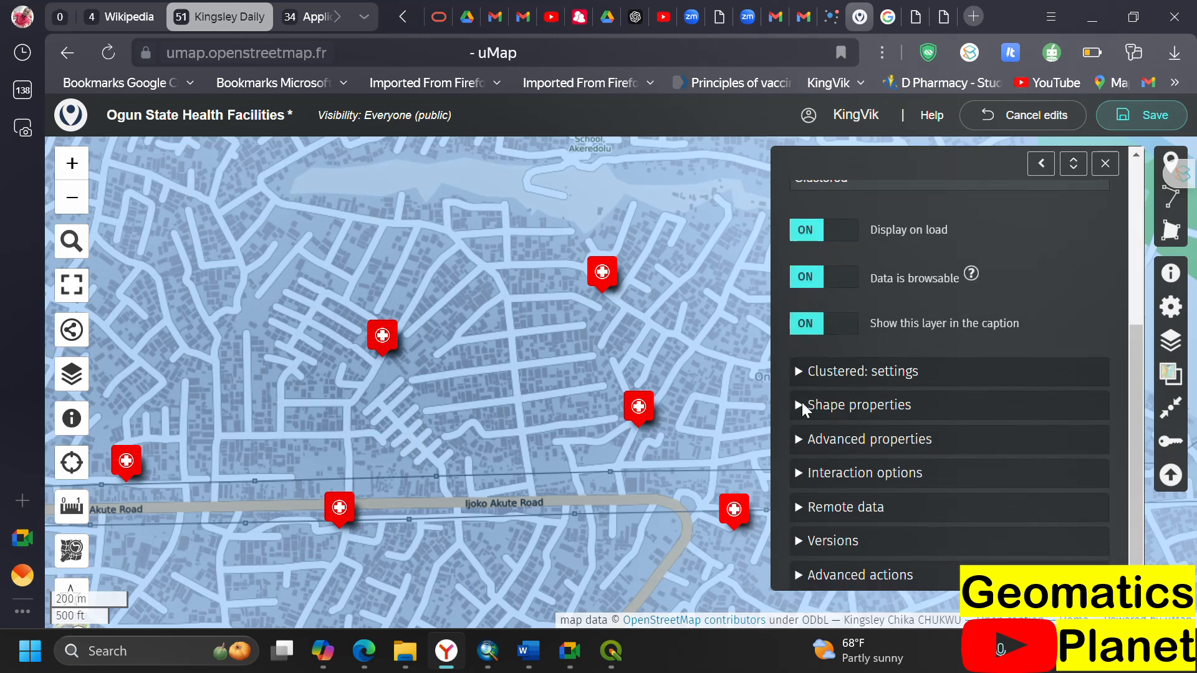
{"action": "left_click", "coordinate": [814, 473]}
{"action": "scroll", "coordinate": [830, 449], "scroll_direction": "down", "scroll_amount": 4}
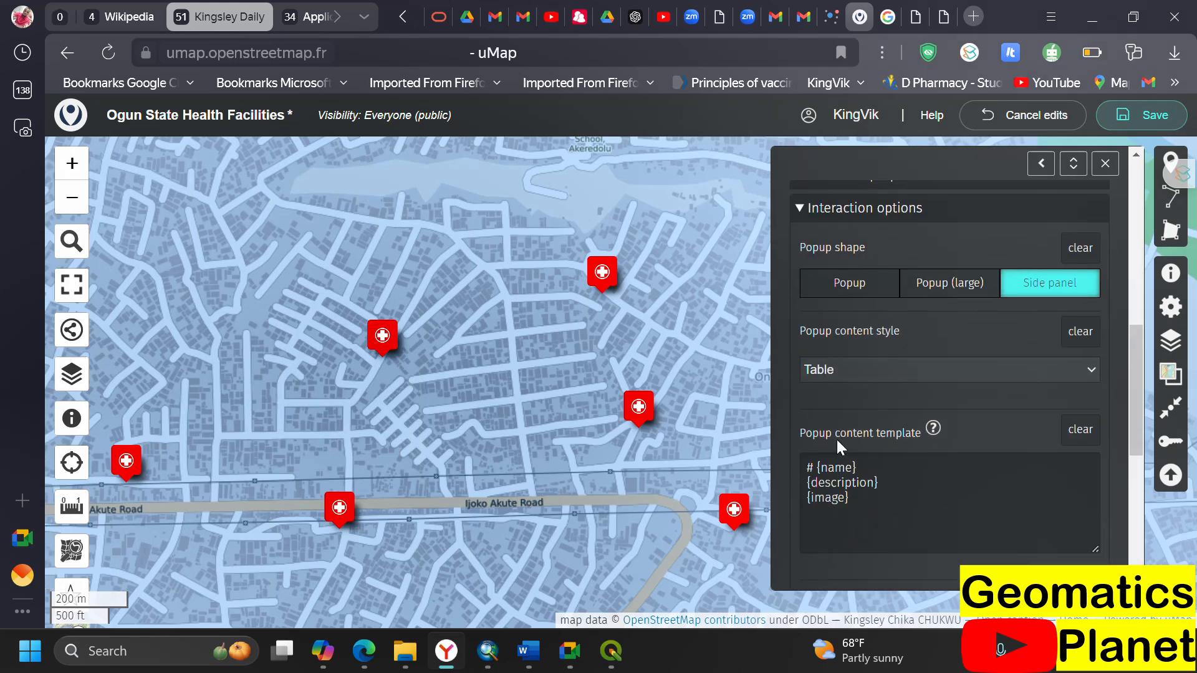
{"action": "scroll", "coordinate": [854, 430], "scroll_direction": "down", "scroll_amount": 1}
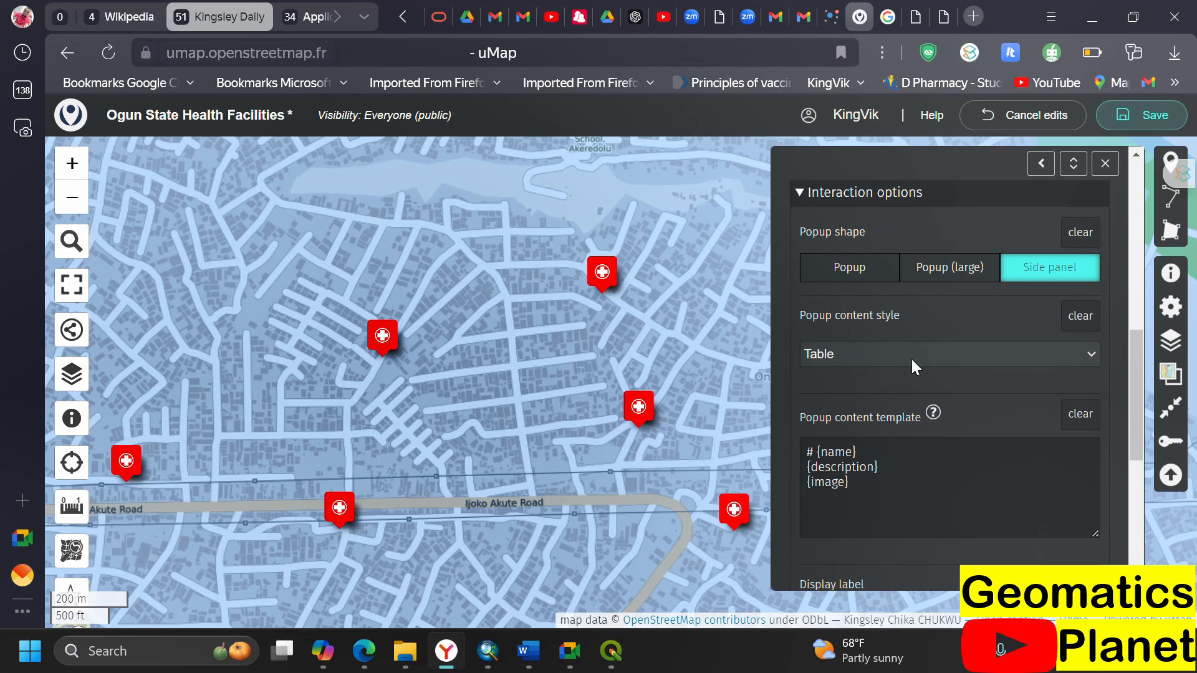
{"action": "left_click", "coordinate": [865, 354]}
{"action": "left_click", "coordinate": [858, 375]}
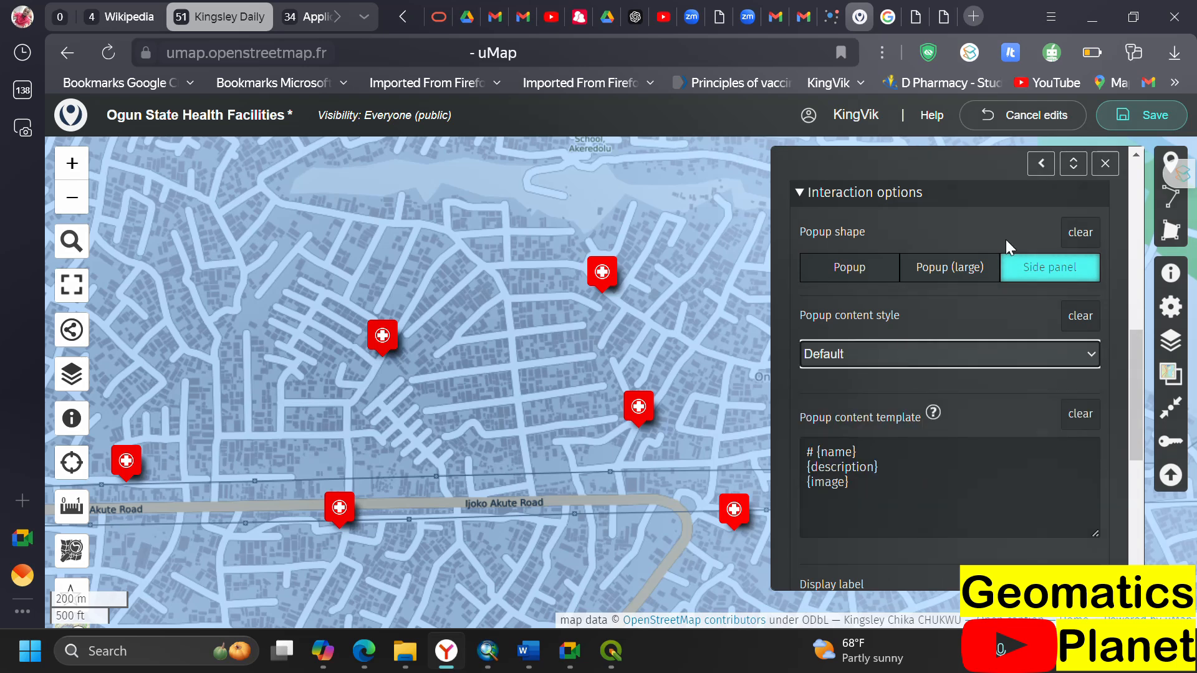
{"action": "left_click", "coordinate": [1155, 119]}
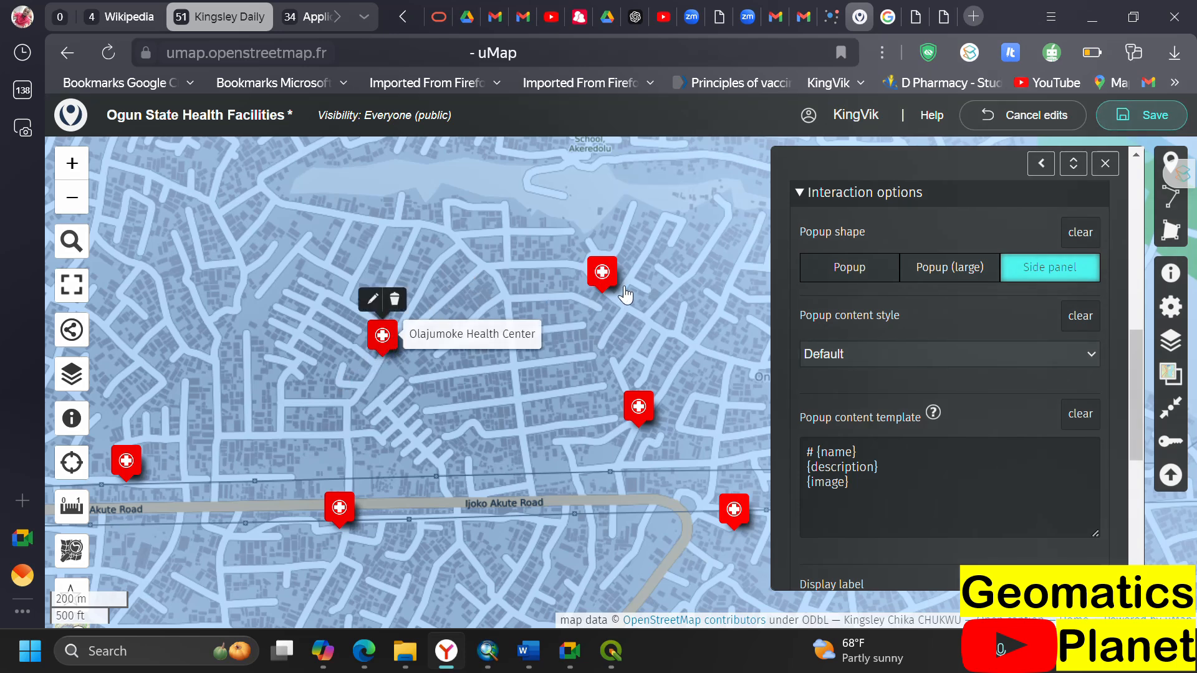
{"action": "mouse_move", "coordinate": [603, 277]}
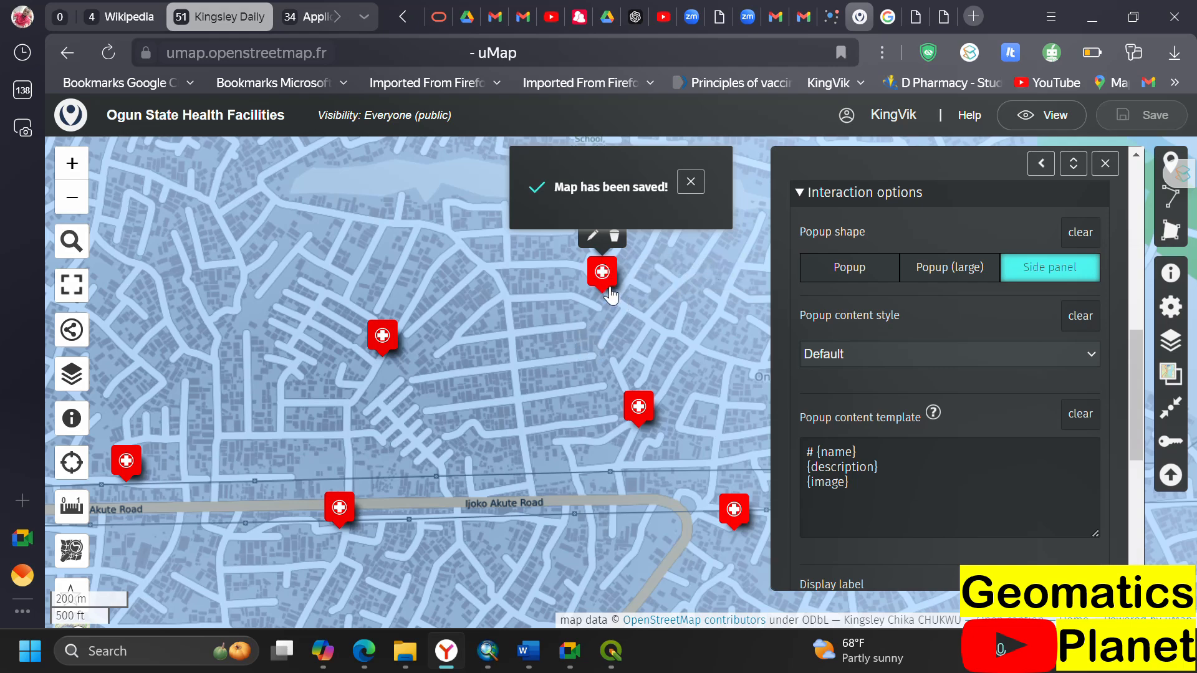
{"action": "left_click", "coordinate": [368, 665]}
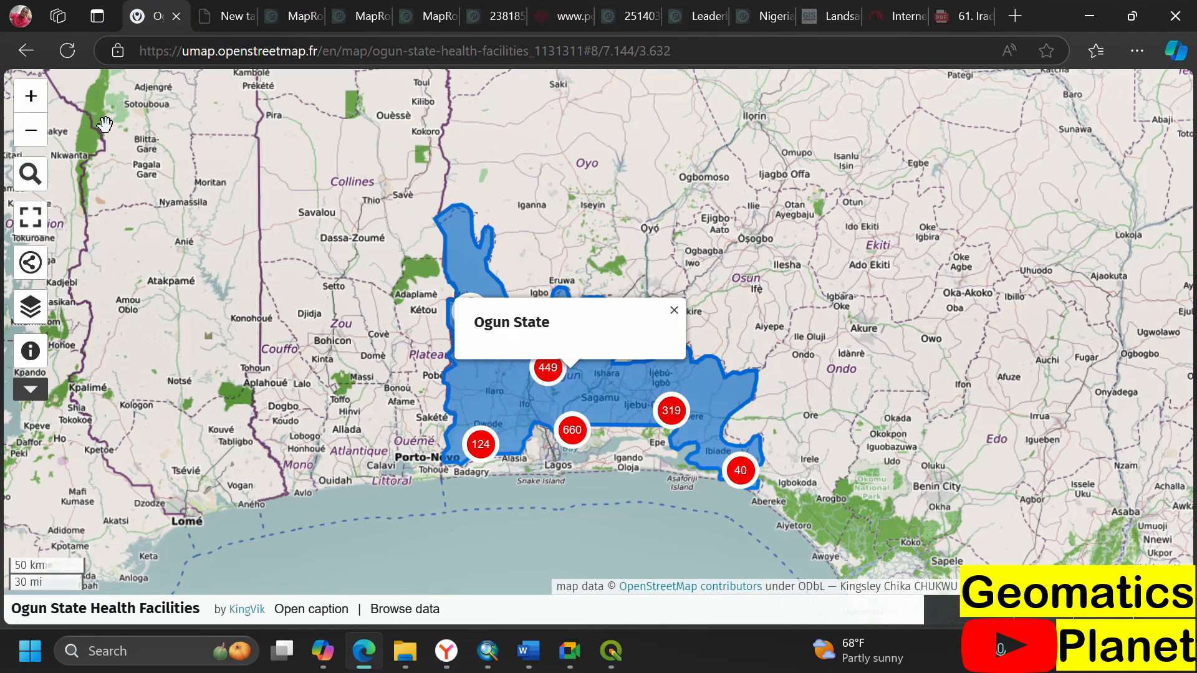
{"action": "left_click", "coordinate": [67, 51]}
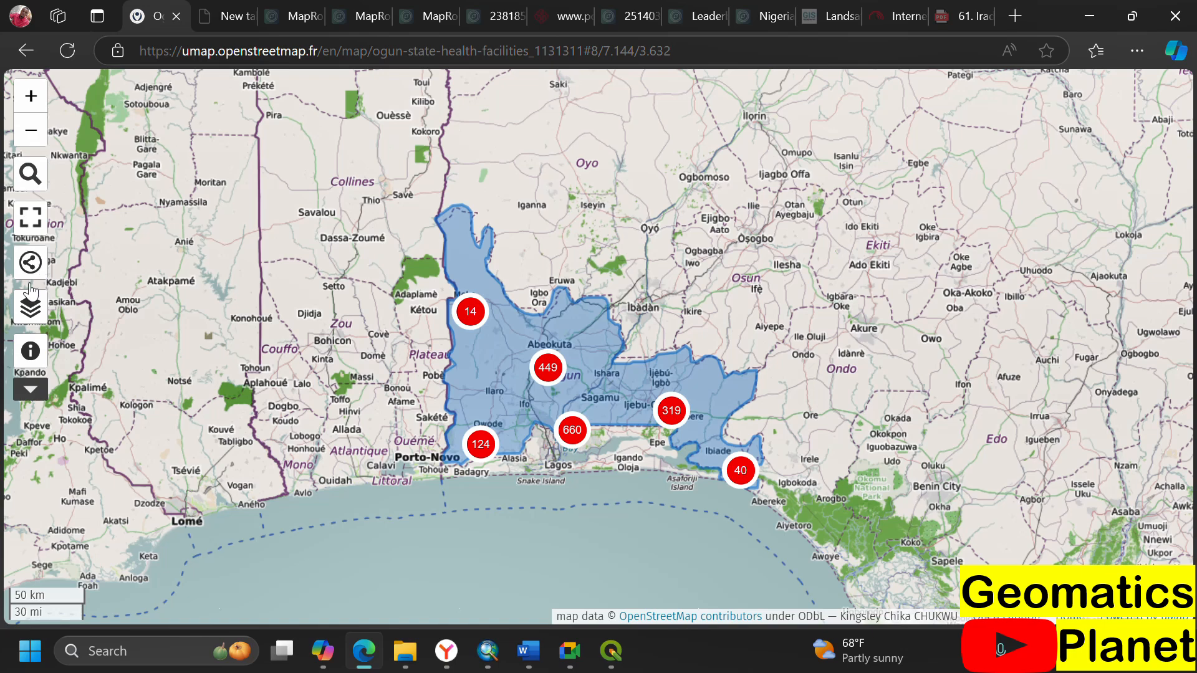
{"action": "left_click", "coordinate": [29, 307]}
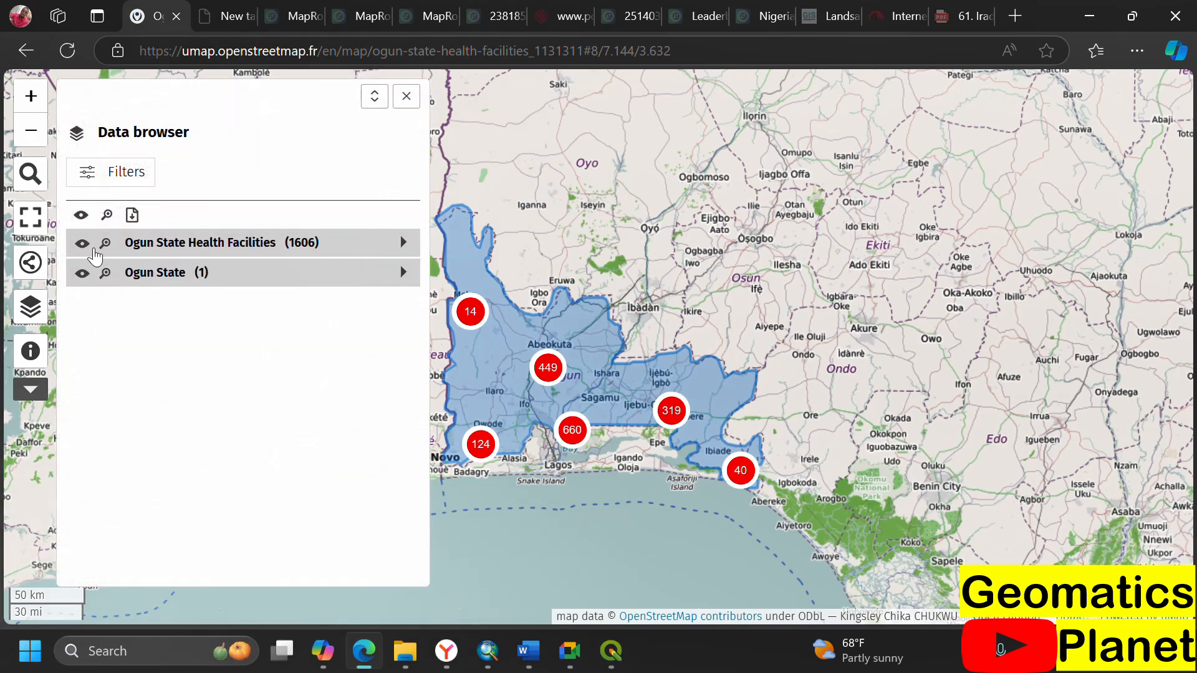
{"action": "left_click", "coordinate": [402, 242]}
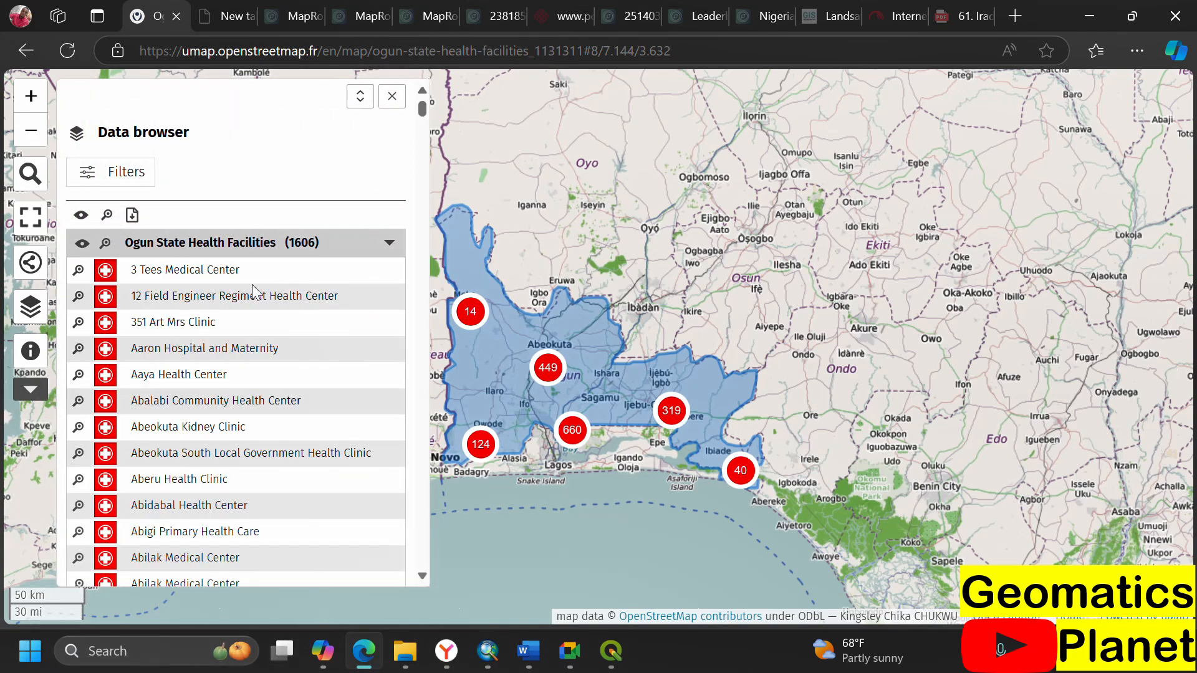
{"action": "left_click", "coordinate": [77, 271]}
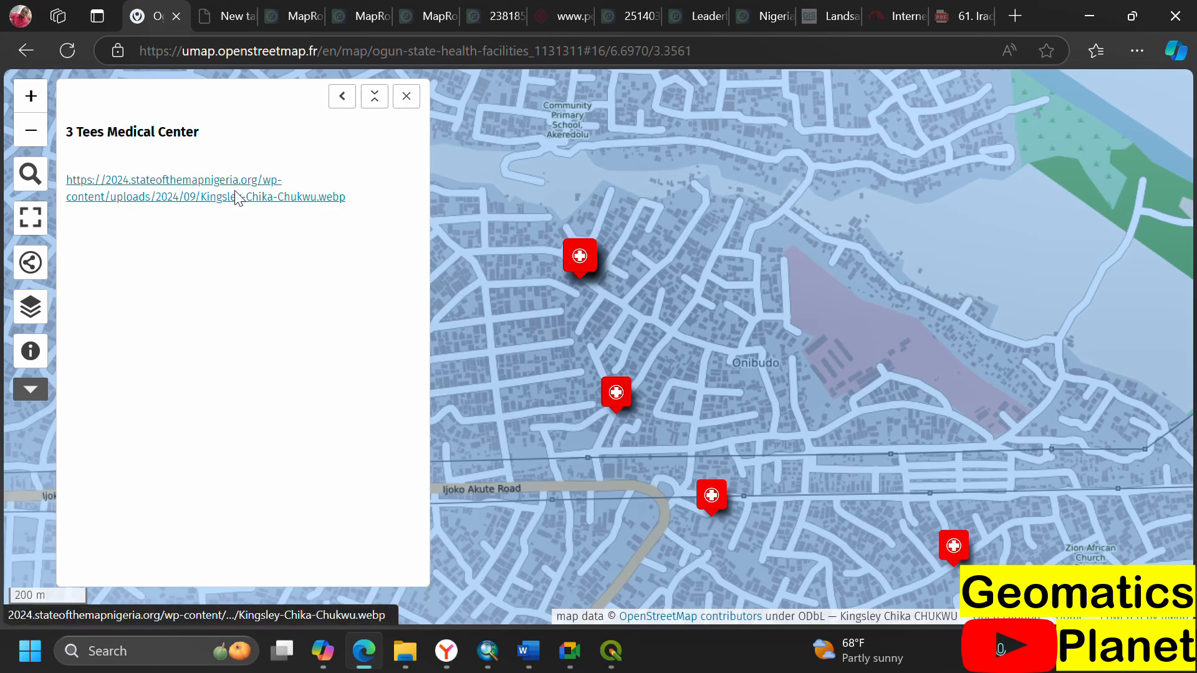
{"action": "left_click", "coordinate": [456, 658]}
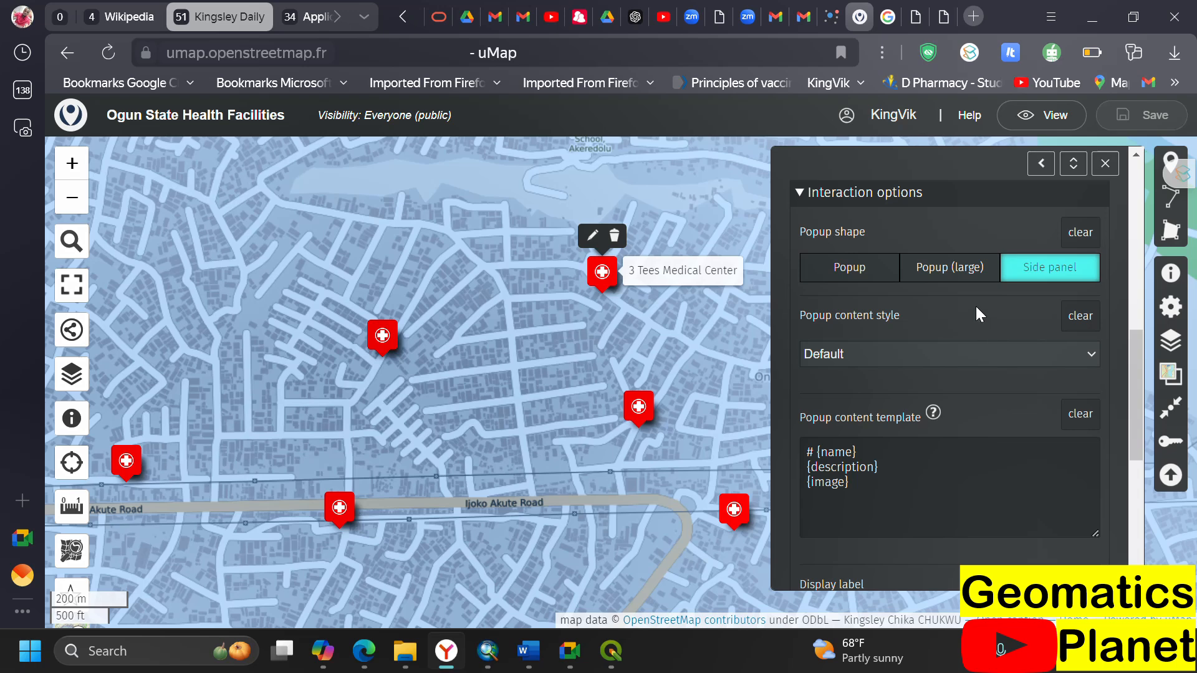
- Set the popup content style to Table, save, and check 3 Tees Medical Center's popup
{"action": "scroll", "coordinate": [945, 300], "scroll_direction": "up", "scroll_amount": 2}
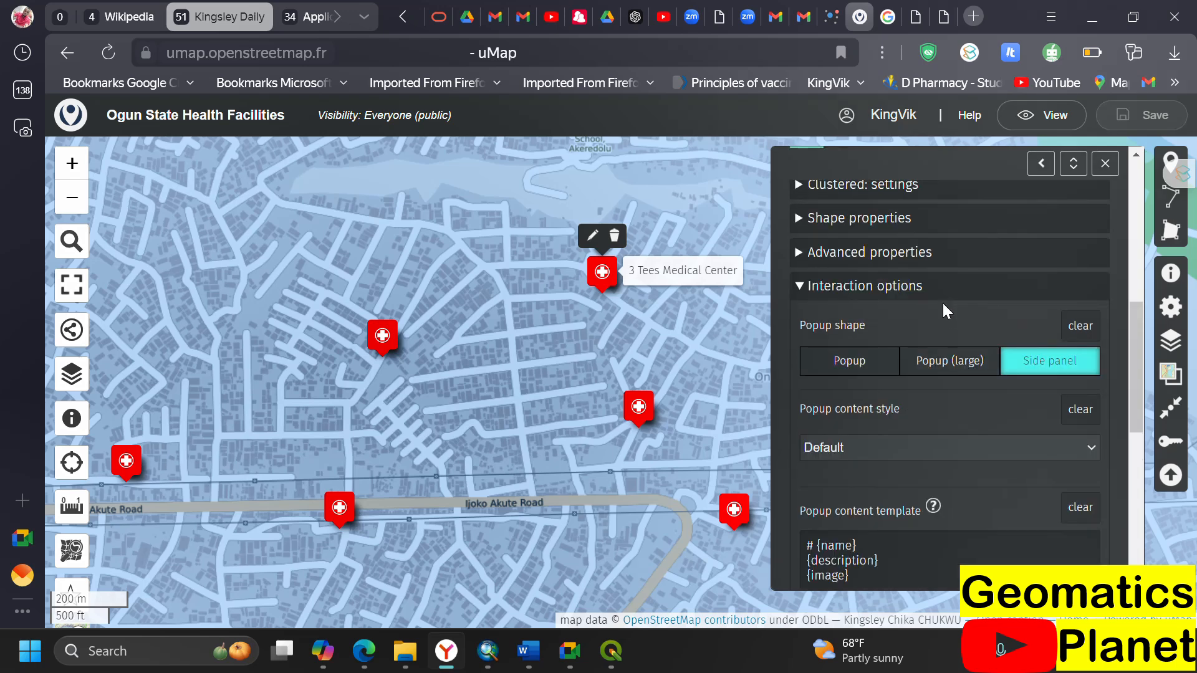
{"action": "left_click", "coordinate": [911, 448]}
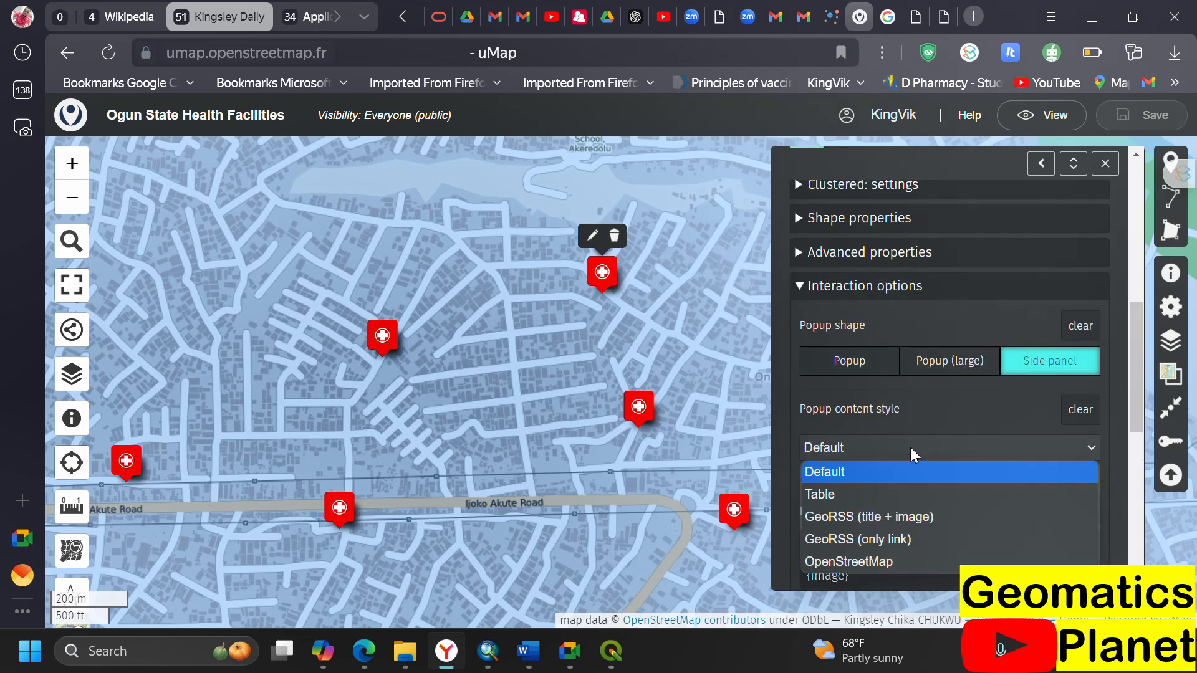
{"action": "left_click", "coordinate": [881, 493]}
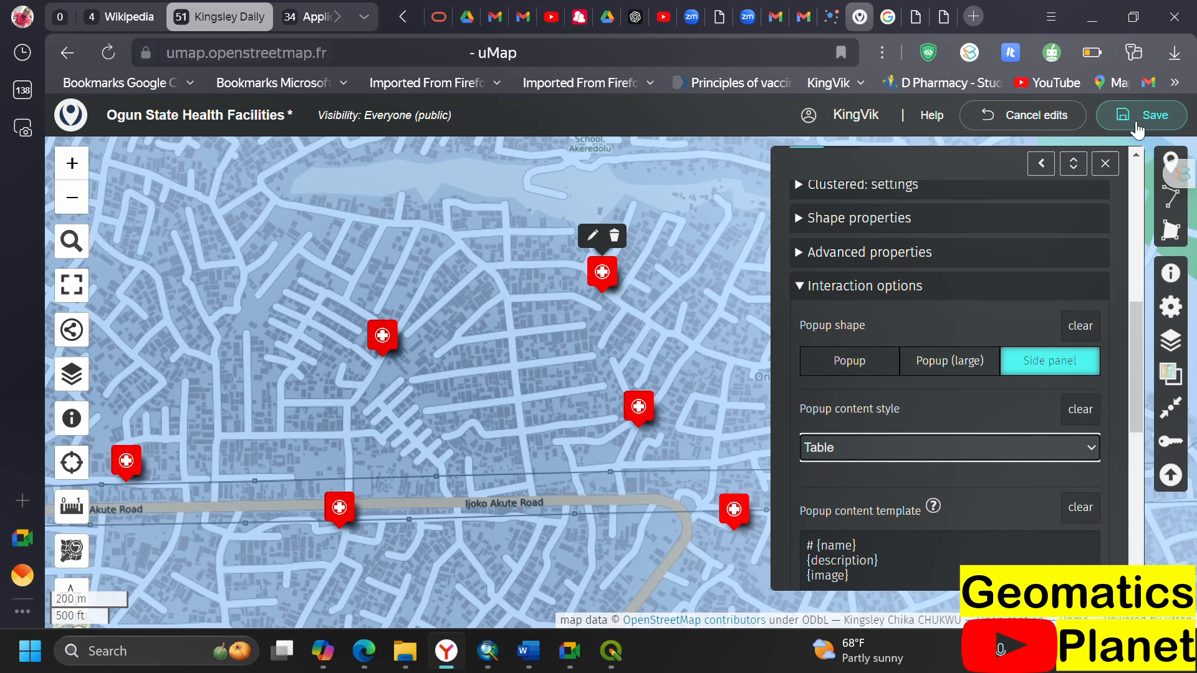
{"action": "left_click", "coordinate": [1137, 124]}
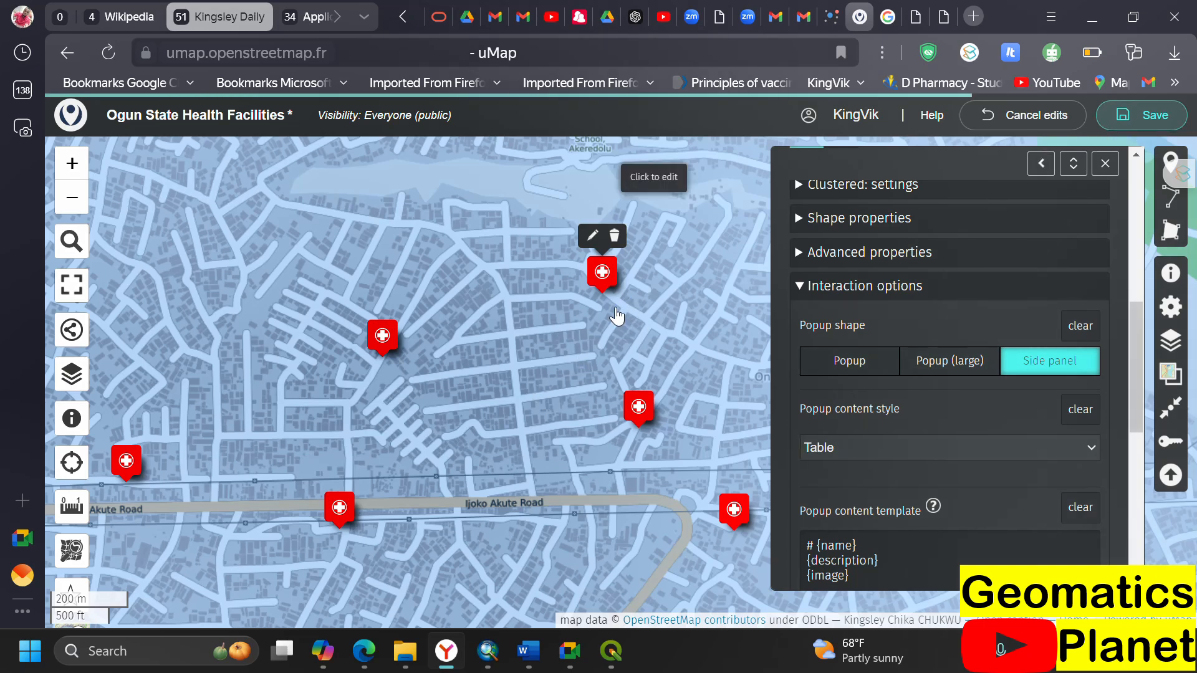
{"action": "left_click", "coordinate": [364, 651]}
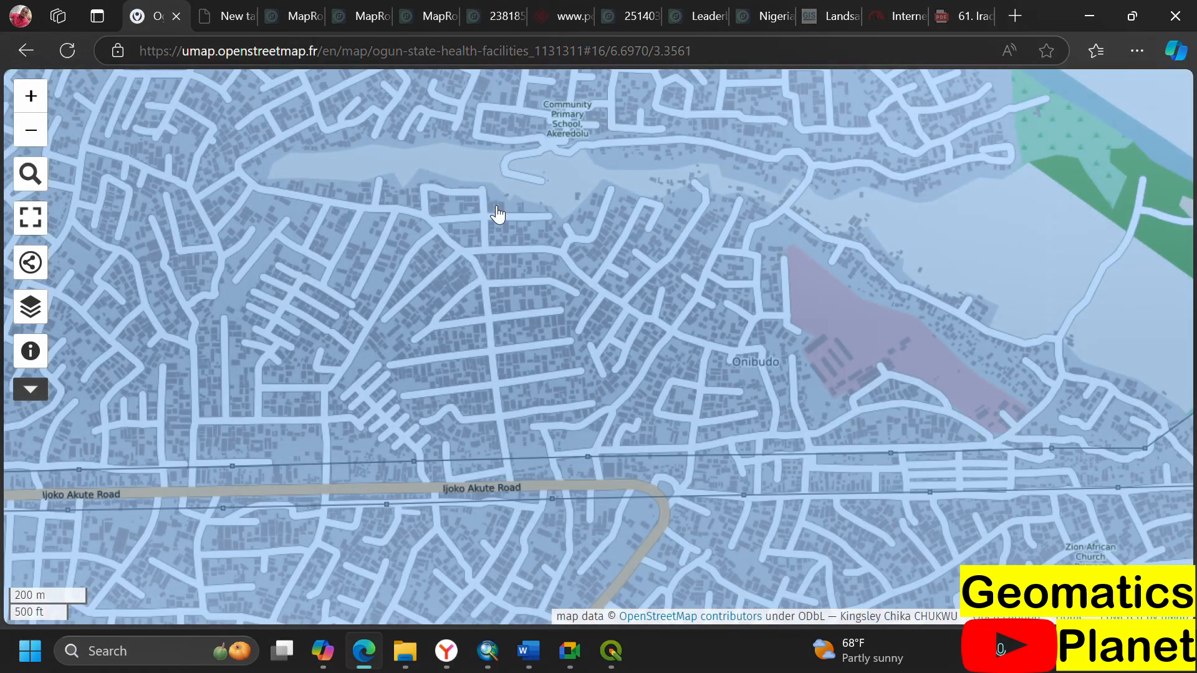
{"action": "left_click", "coordinate": [580, 257]}
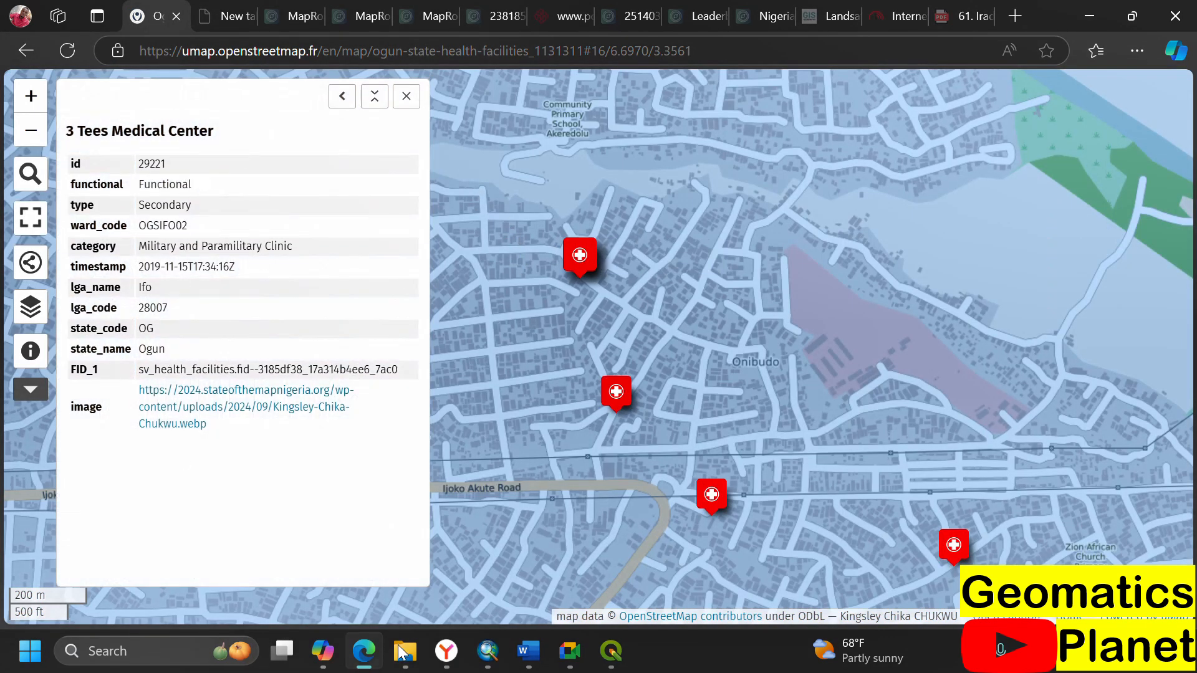
{"action": "left_click", "coordinate": [446, 651]}
- Switch the popup style to GeoRSS (title + image), save, and preview popups on the reloaded map
{"action": "key", "text": "ctrl+s"}
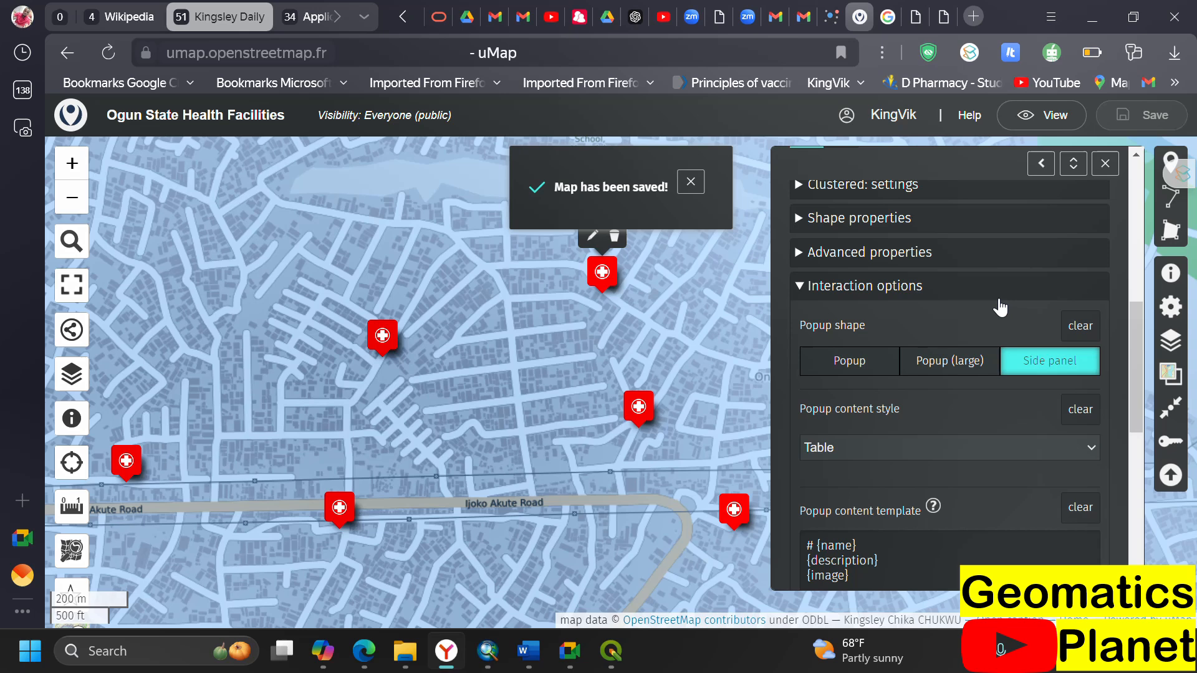
{"action": "left_click", "coordinate": [967, 447]}
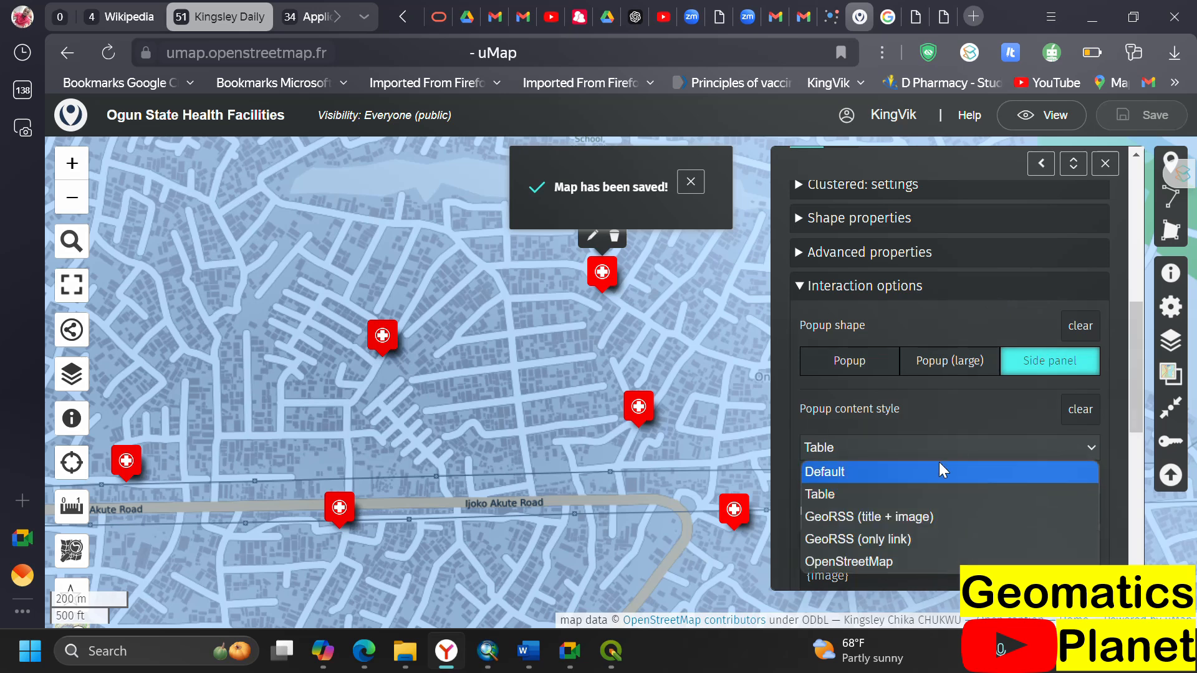
{"action": "left_click", "coordinate": [885, 520]}
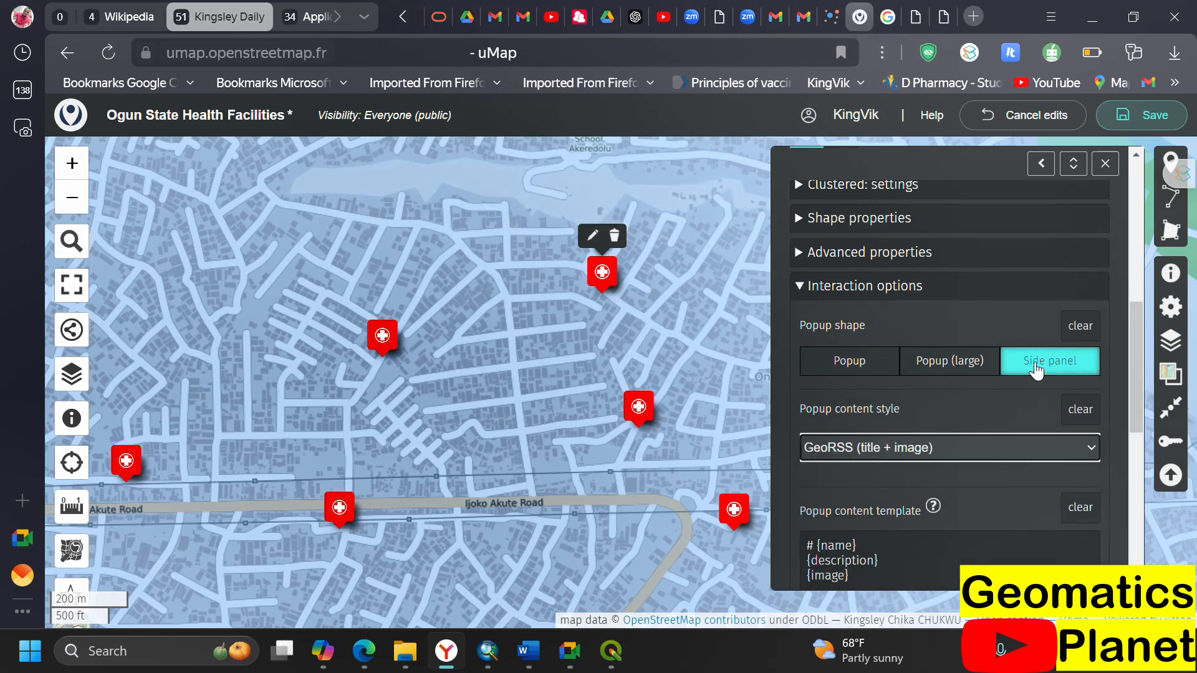
{"action": "left_click", "coordinate": [1117, 126]}
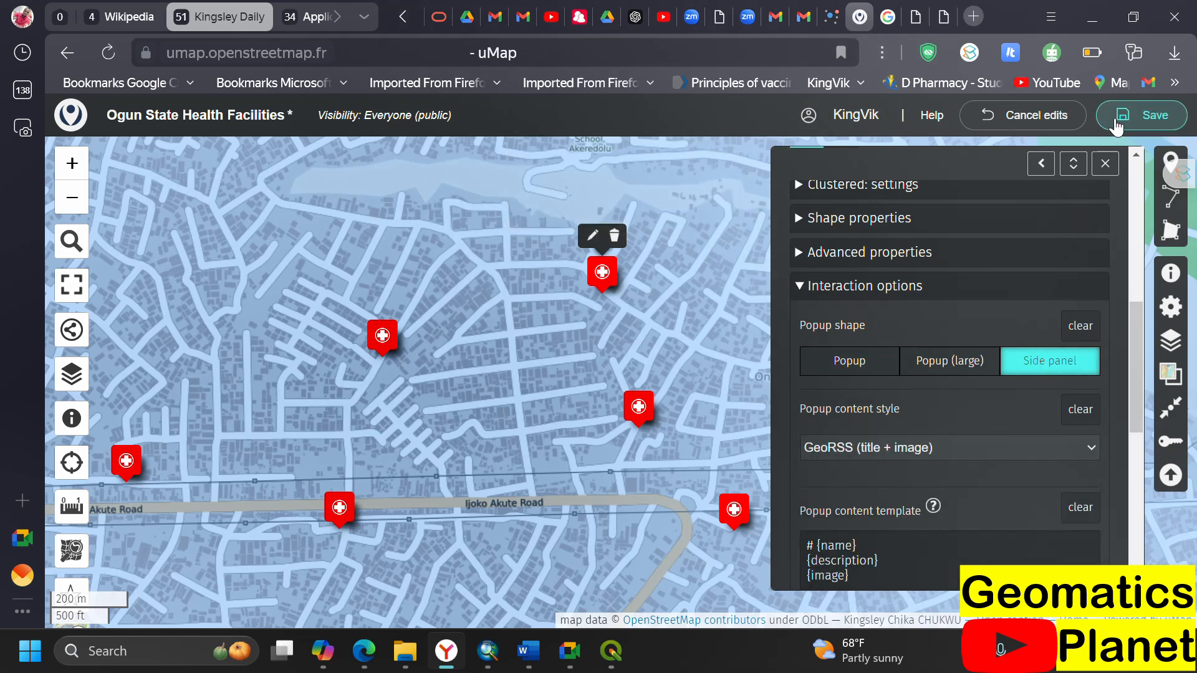
{"action": "left_click", "coordinate": [359, 667]}
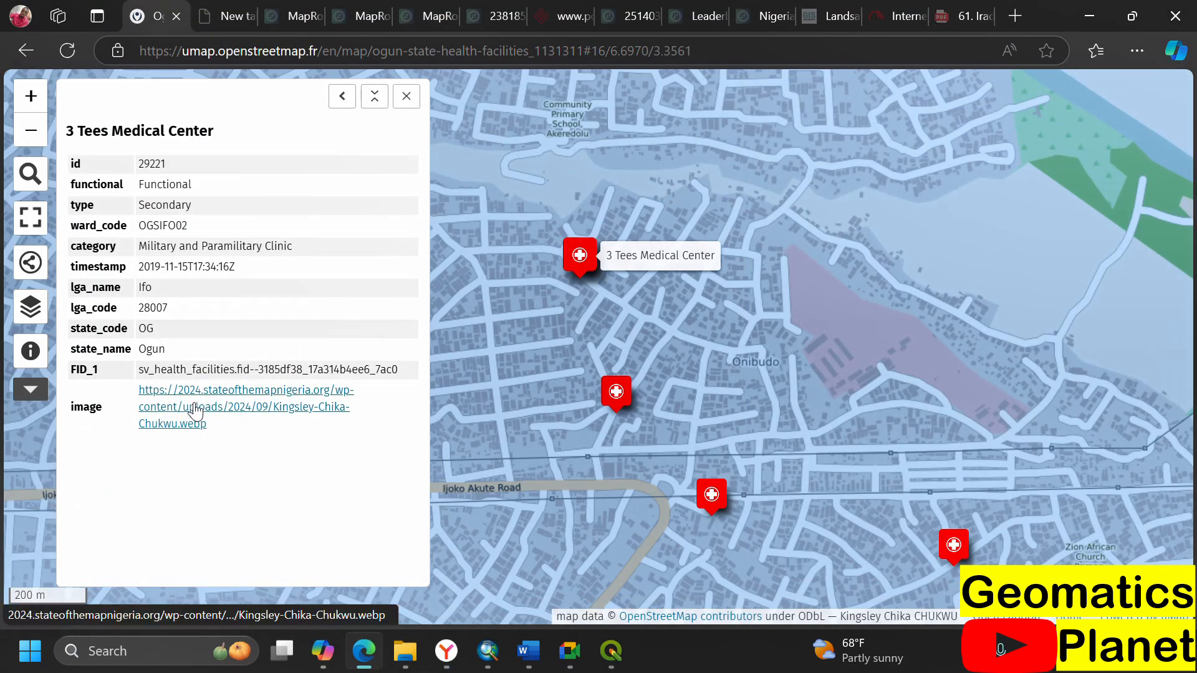
{"action": "left_click", "coordinate": [65, 50]}
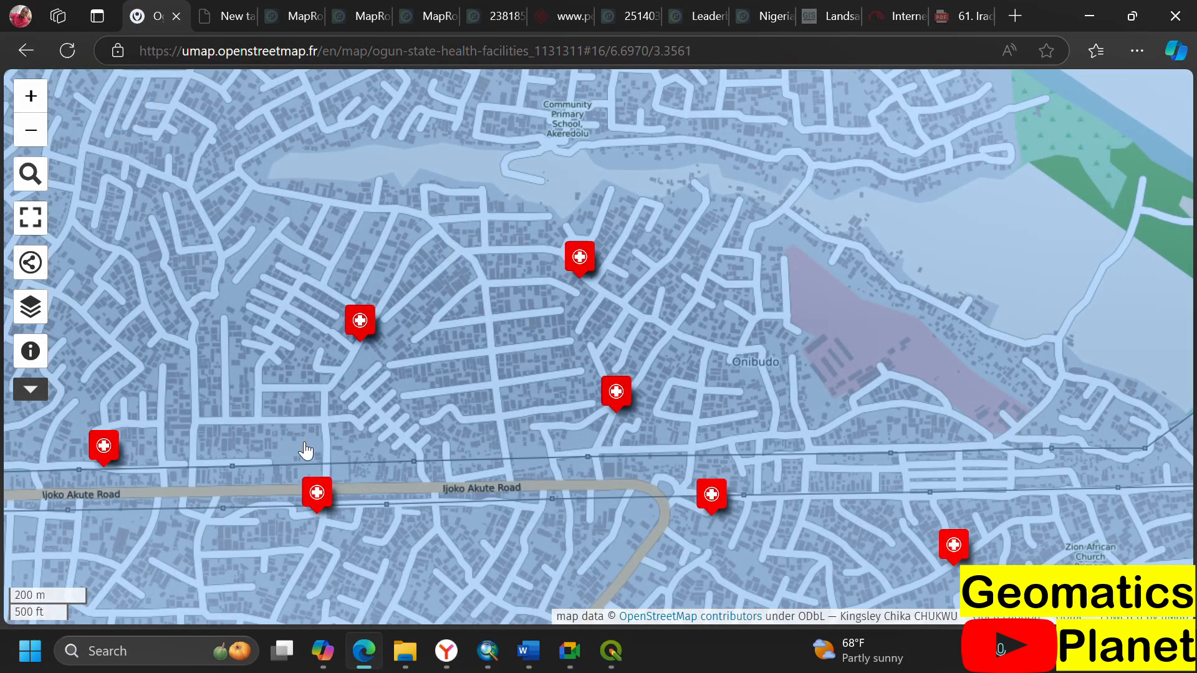
{"action": "left_click", "coordinate": [360, 321]}
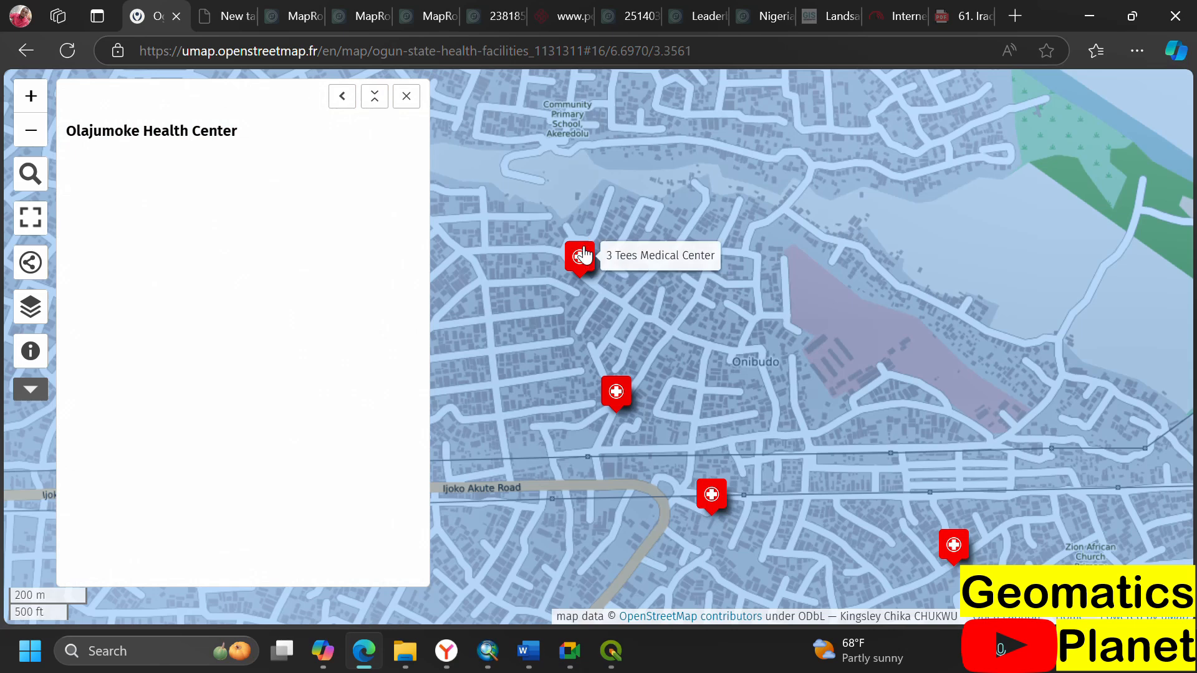
{"action": "left_click", "coordinate": [583, 255]}
- Set the layer's popup content style back to Table
{"action": "left_click", "coordinate": [443, 666]}
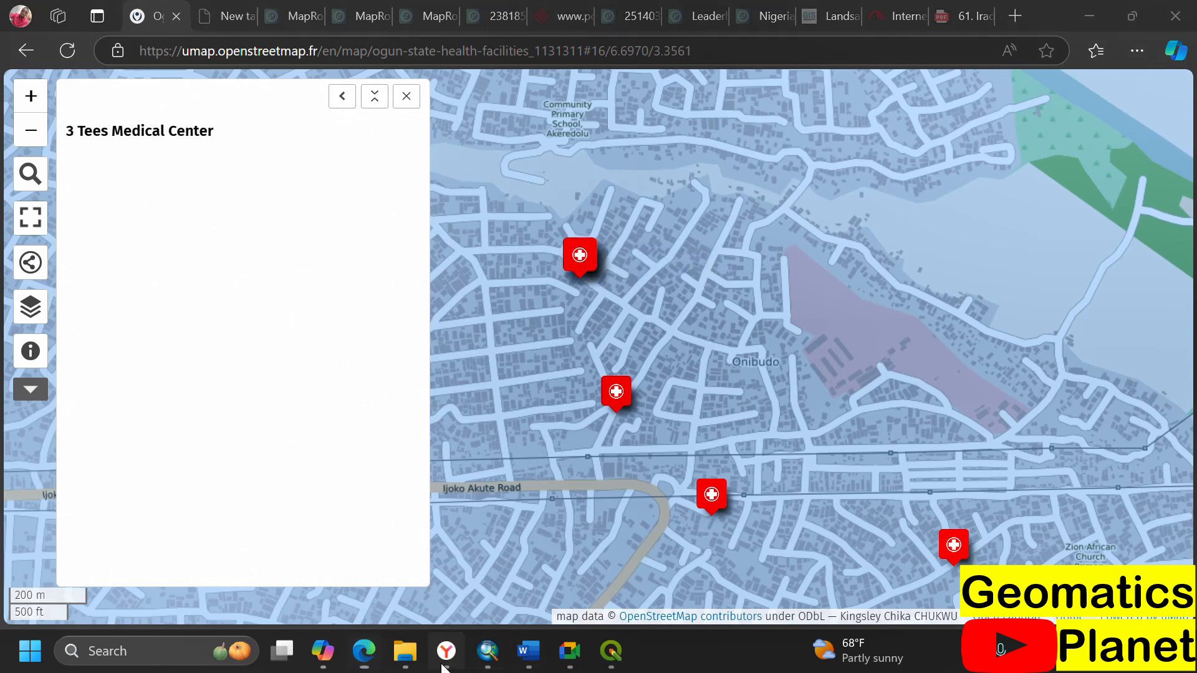
{"action": "left_click", "coordinate": [895, 455]}
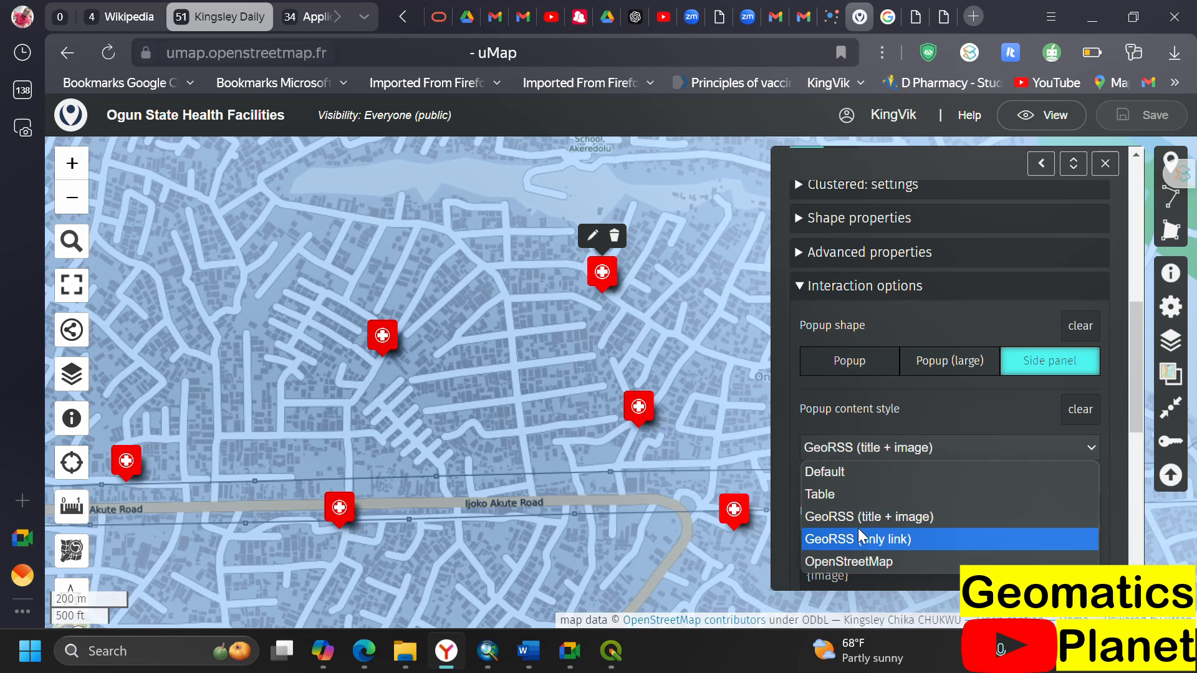
{"action": "left_click", "coordinate": [845, 494]}
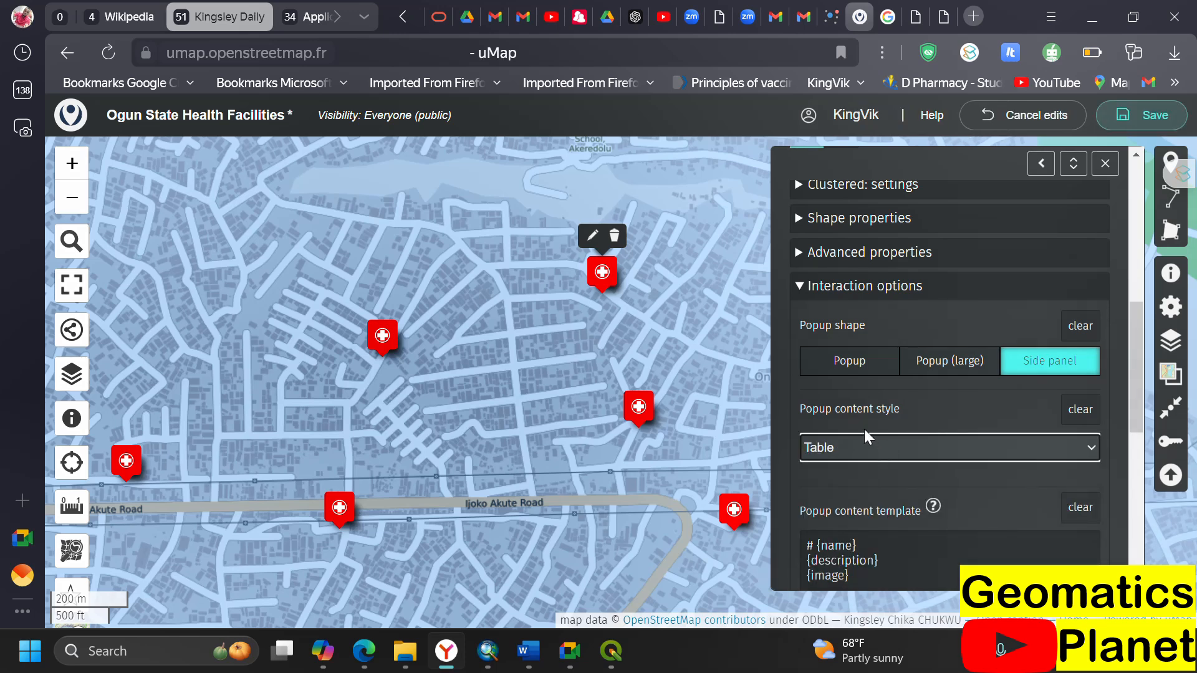
{"action": "scroll", "coordinate": [871, 488], "scroll_direction": "down", "scroll_amount": 4}
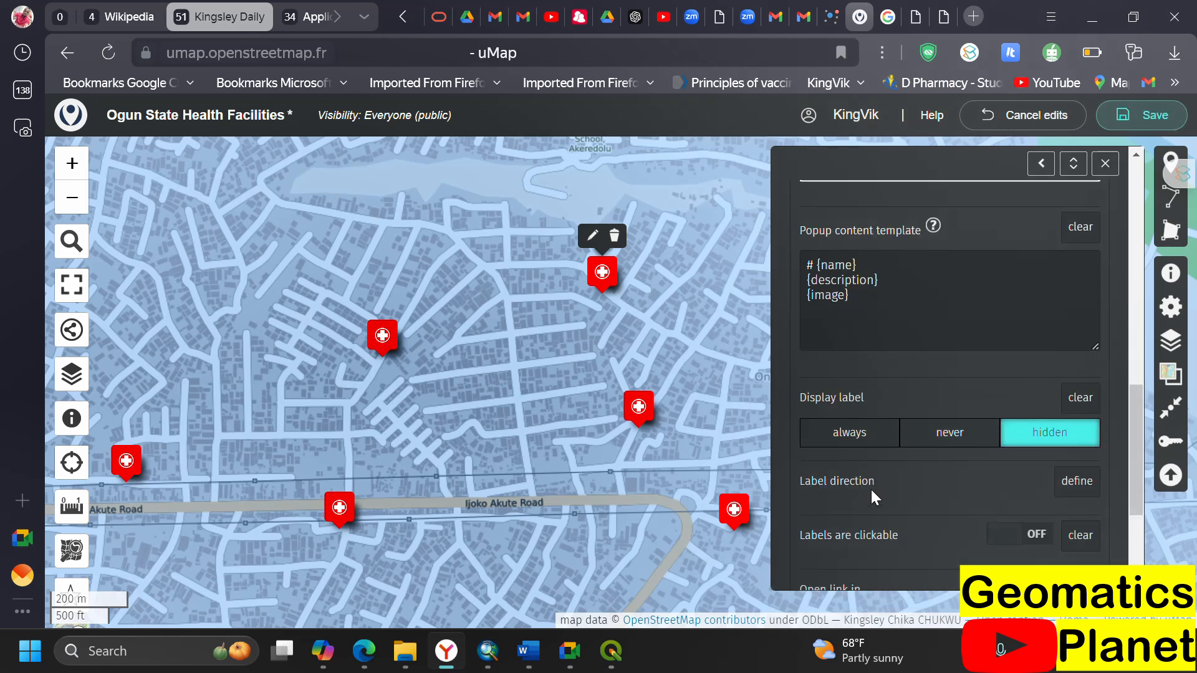
{"action": "left_click", "coordinate": [935, 228]}
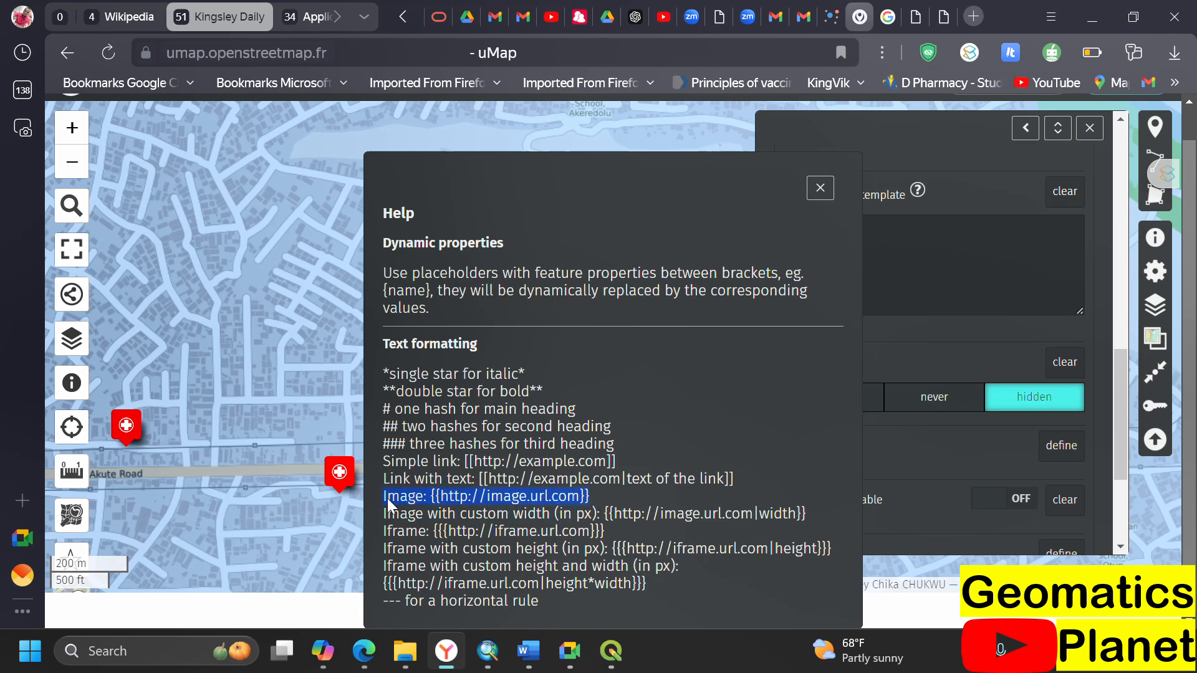
{"action": "right_click", "coordinate": [428, 497]}
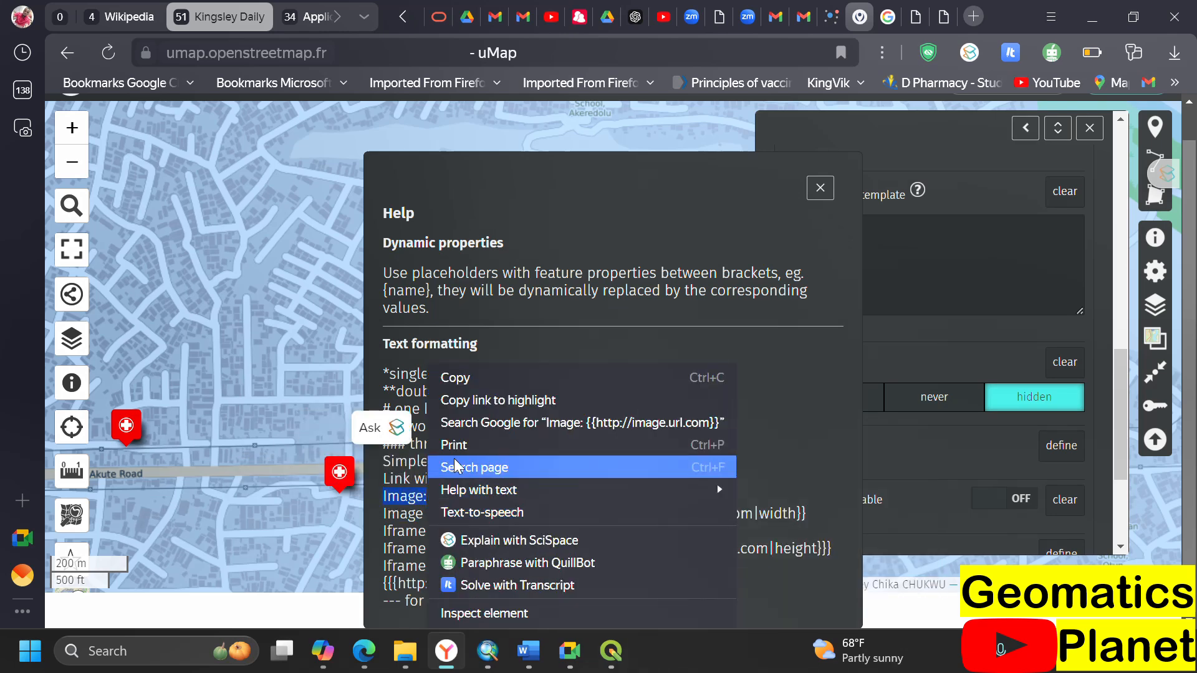
{"action": "left_click", "coordinate": [471, 378]}
- Paste that line over the {image} placeholder, then select its sample address for replacement
{"action": "left_click", "coordinate": [964, 276]}
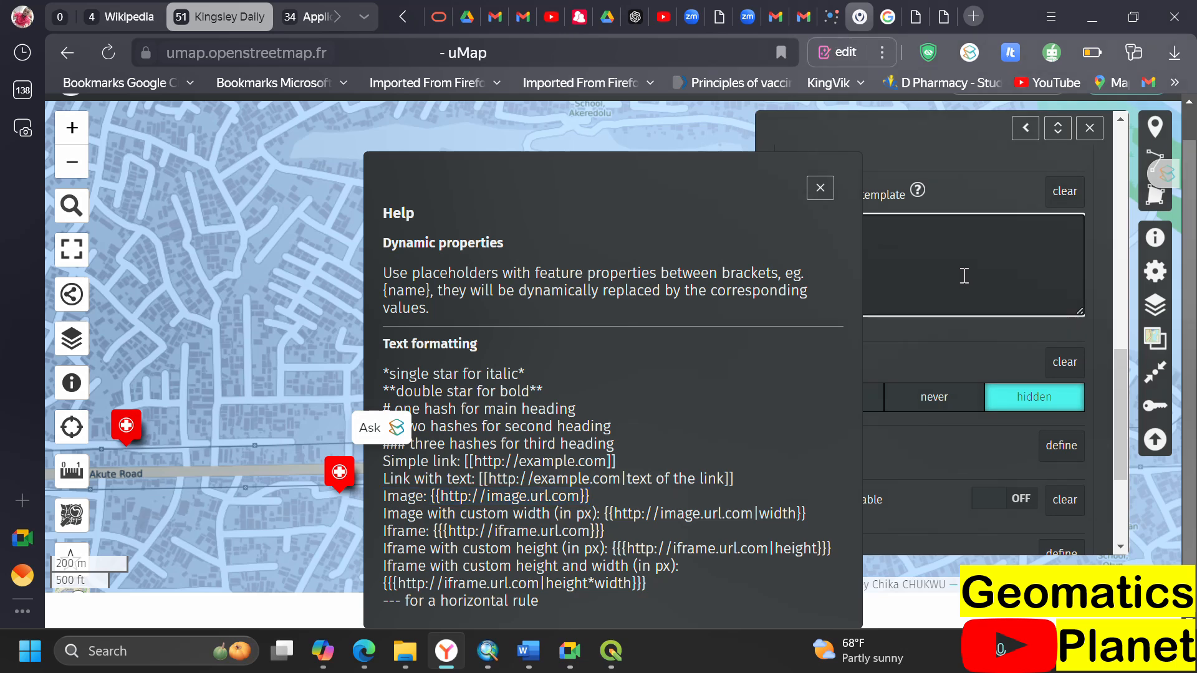
{"action": "left_click", "coordinate": [818, 190]}
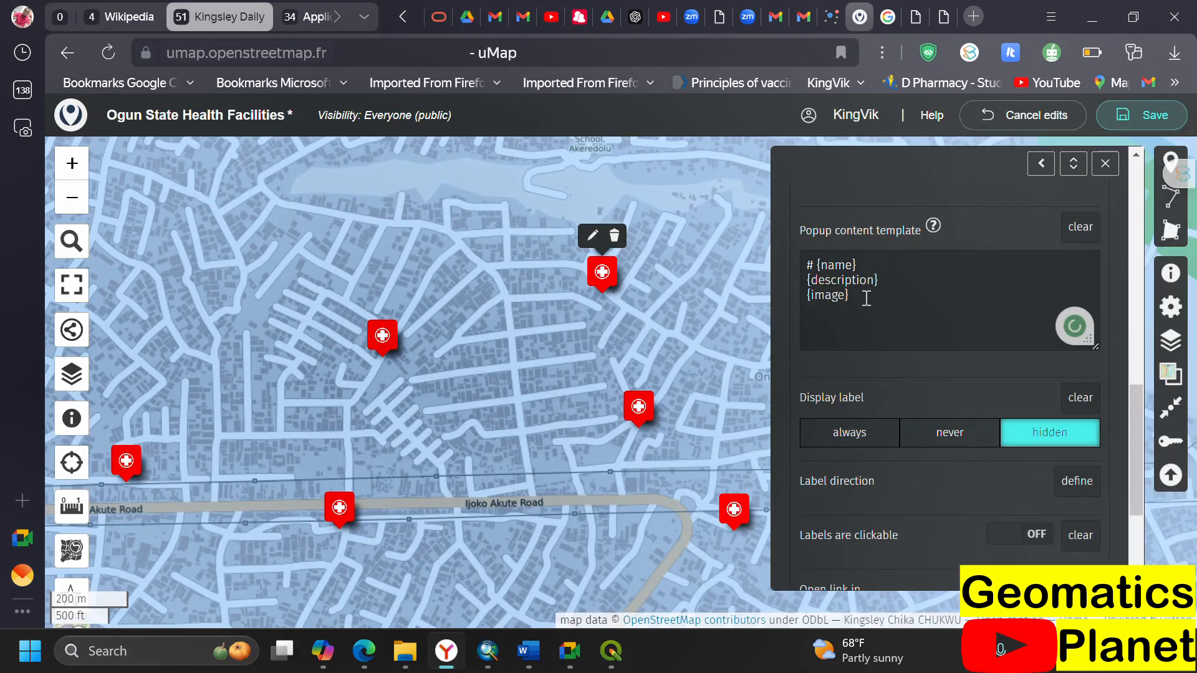
{"action": "left_click_drag", "start_coordinate": [866, 298], "coordinate": [773, 291]}
{"action": "key", "text": "ctrl+v"}
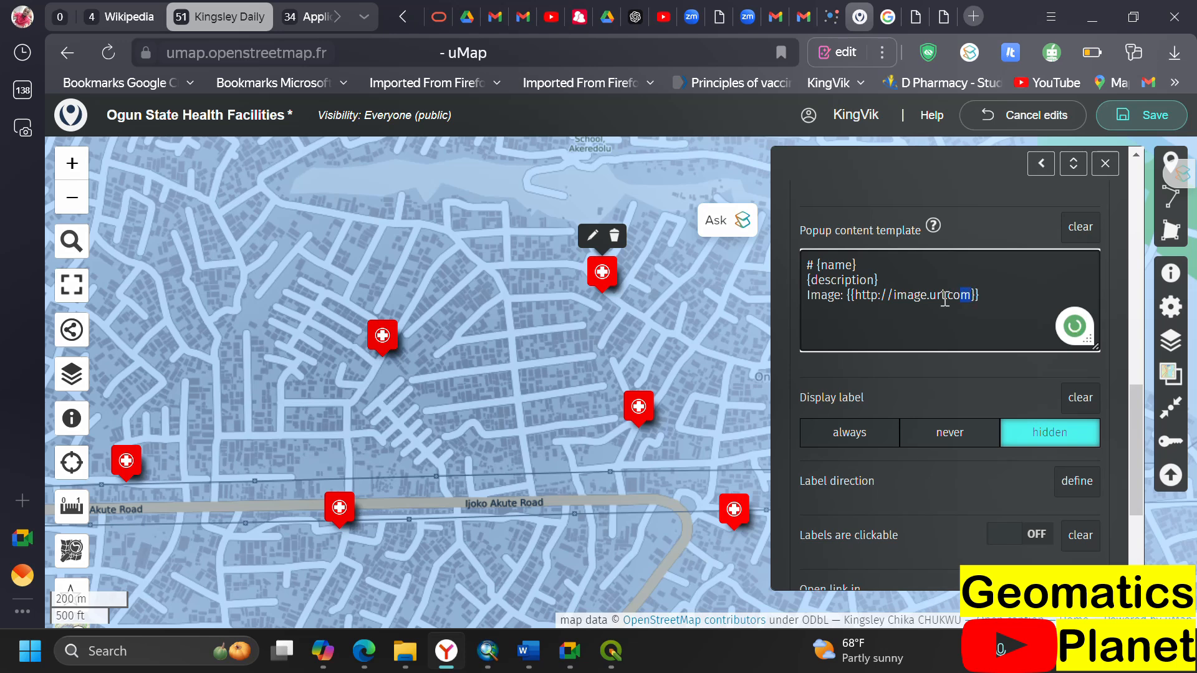
{"action": "left_click_drag", "start_coordinate": [946, 299], "coordinate": [853, 298]}
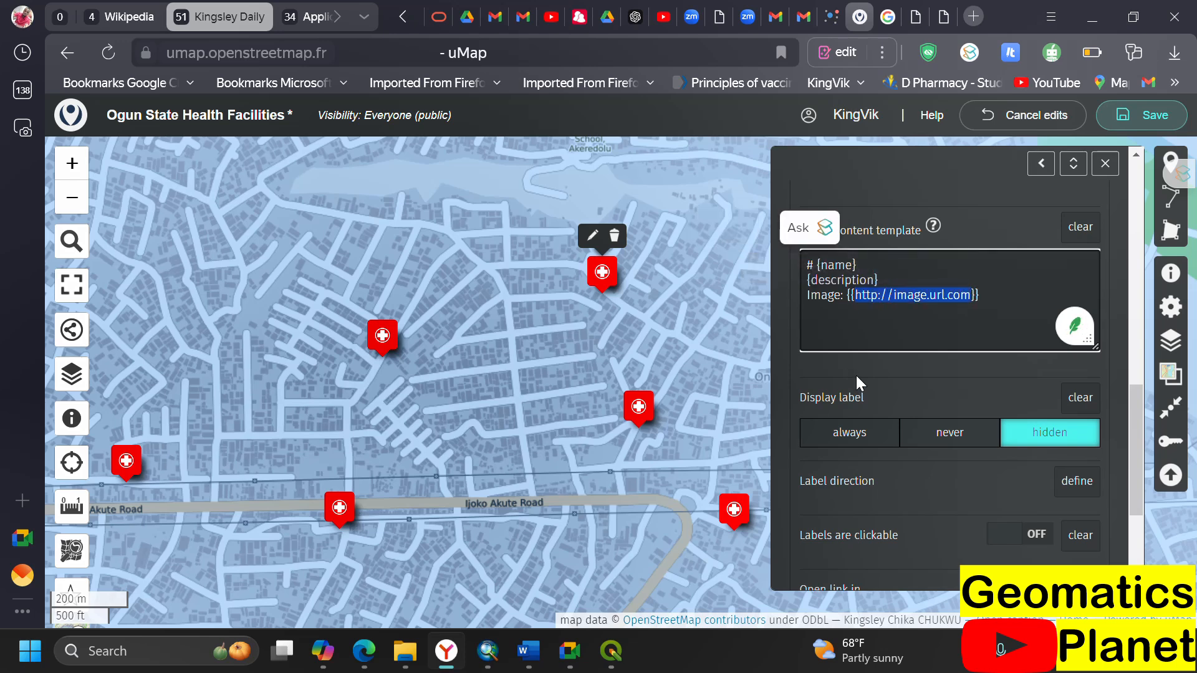
{"action": "key", "text": "super+v"}
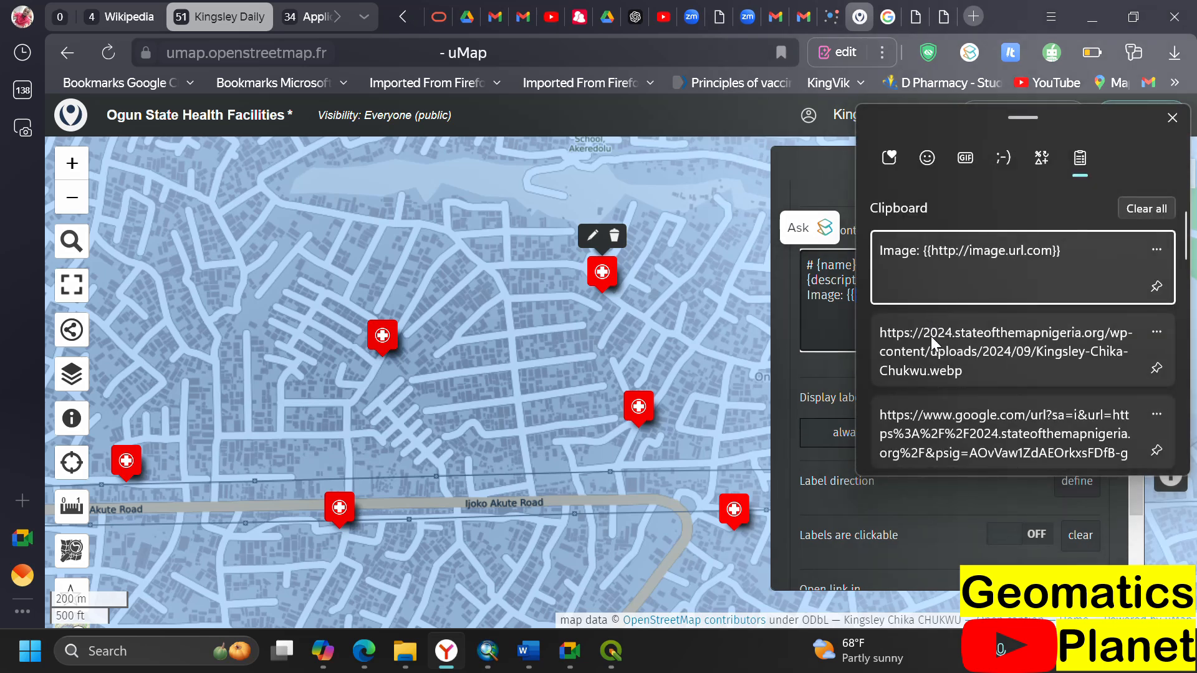
- Replace the sample address with the facility photo's .webp URL, save, and check the 3 Tees Medical Center popup
{"action": "left_click", "coordinate": [931, 336]}
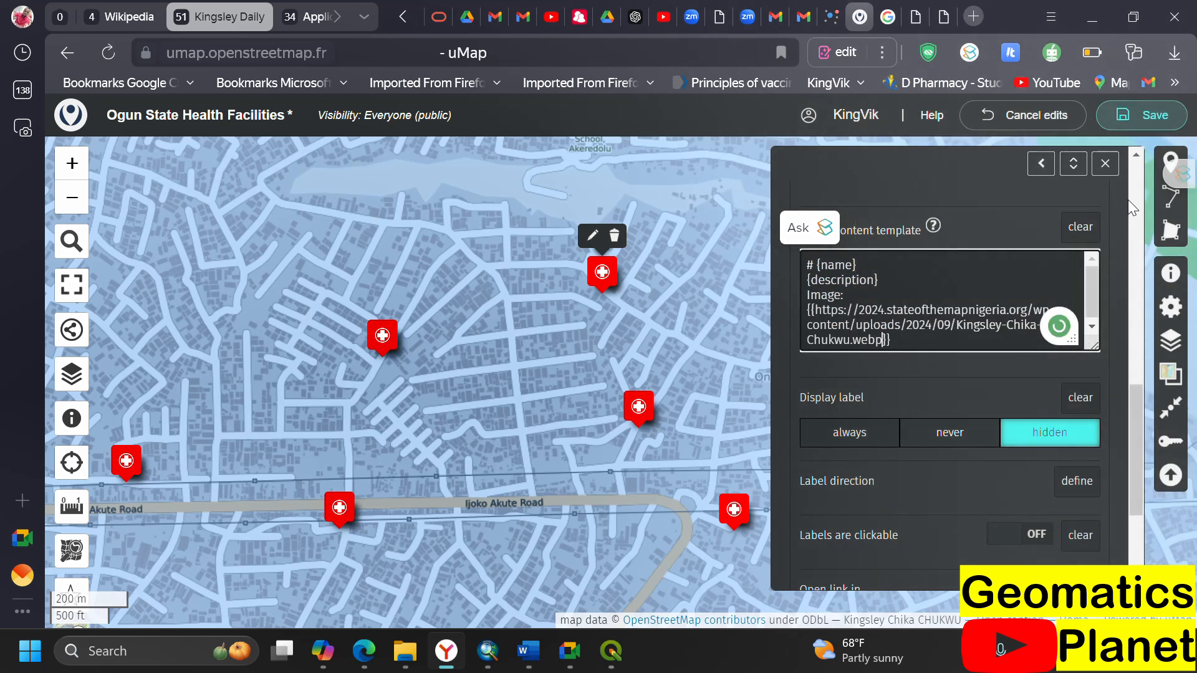
{"action": "left_click", "coordinate": [1121, 127]}
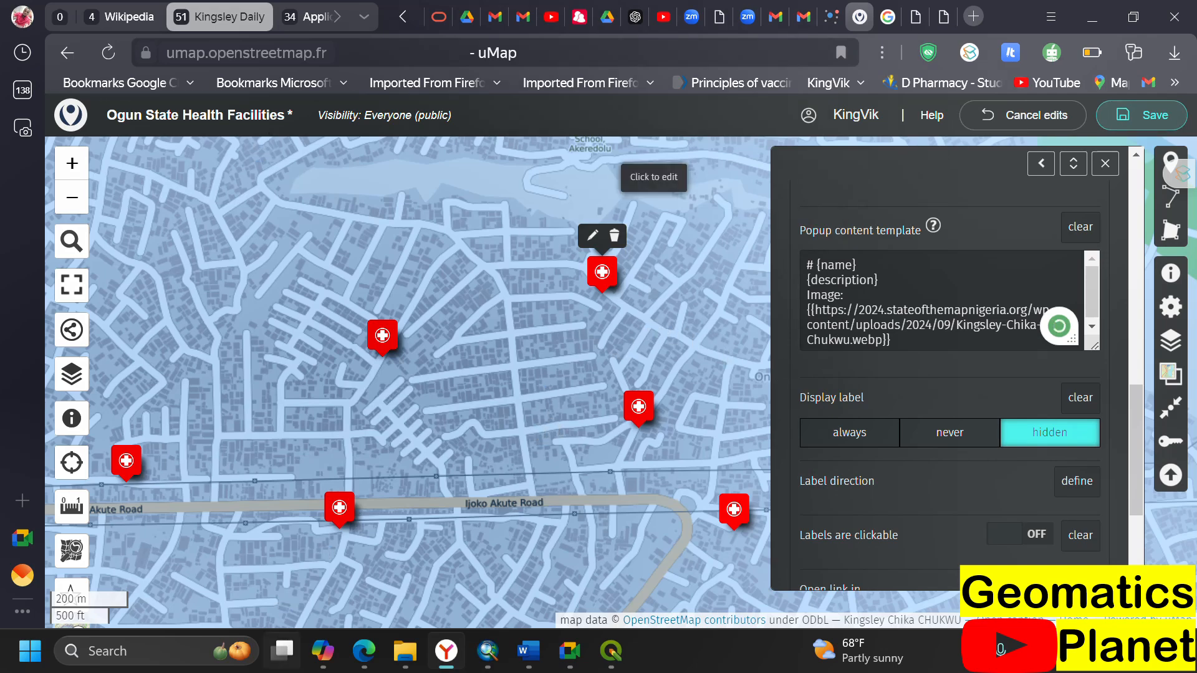
{"action": "mouse_move", "coordinate": [322, 651]}
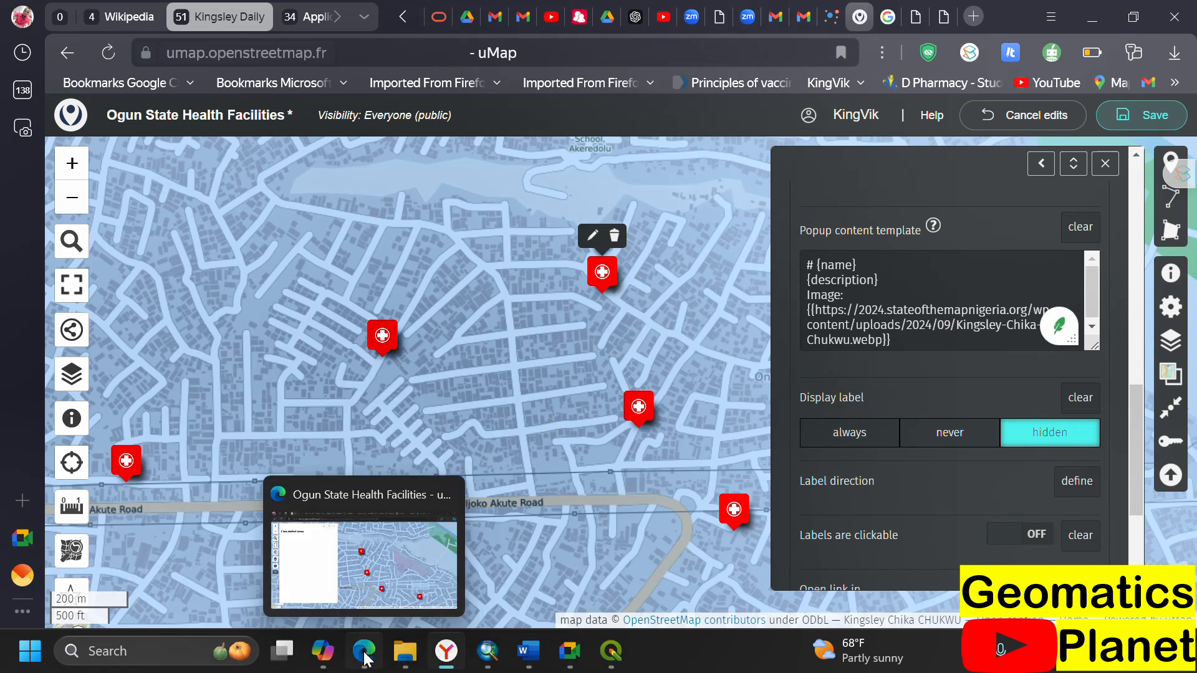
{"action": "left_click", "coordinate": [322, 561]}
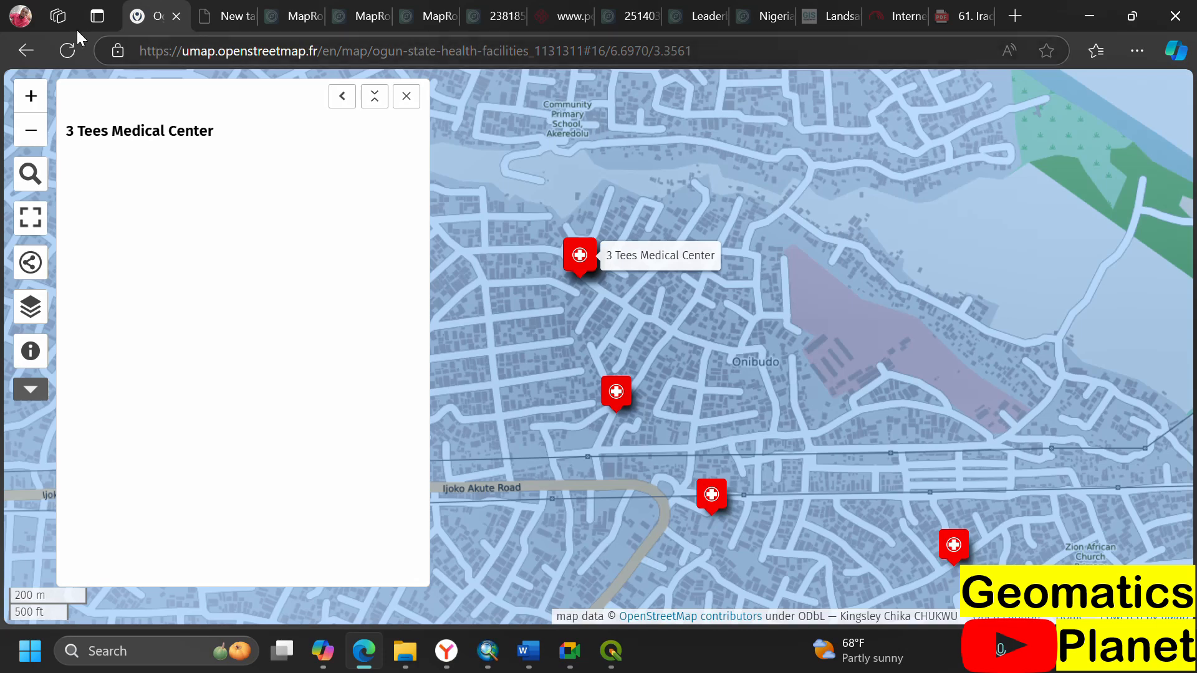
{"action": "left_click", "coordinate": [68, 50]}
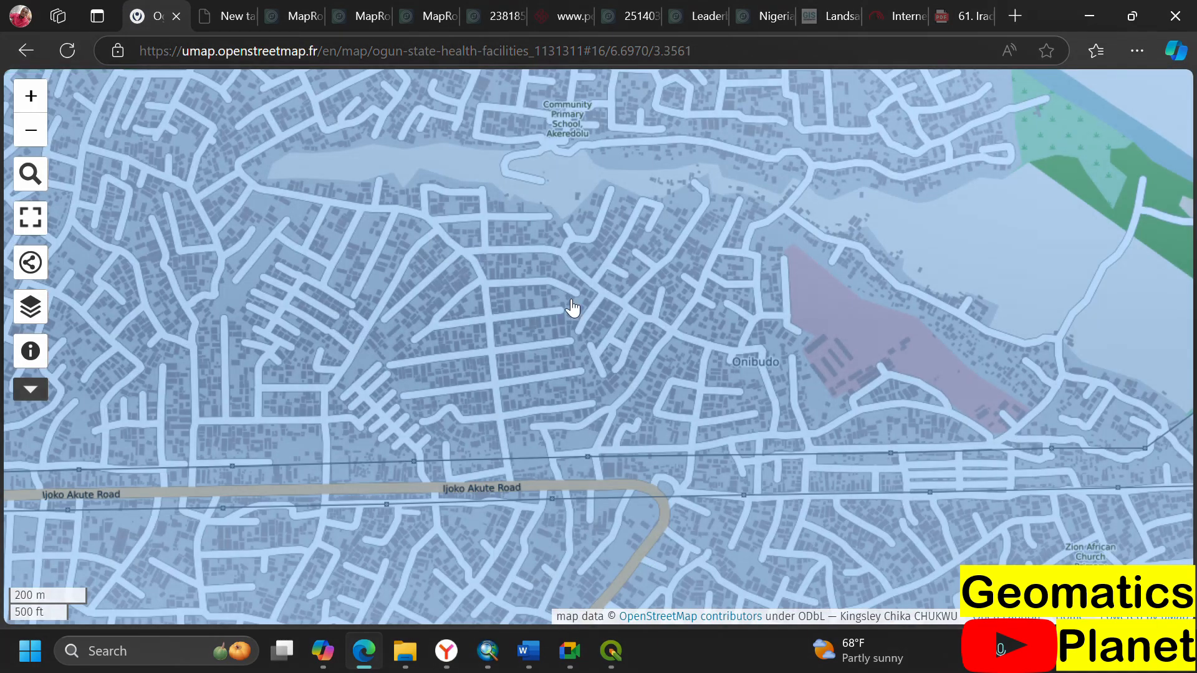
{"action": "left_click", "coordinate": [574, 264]}
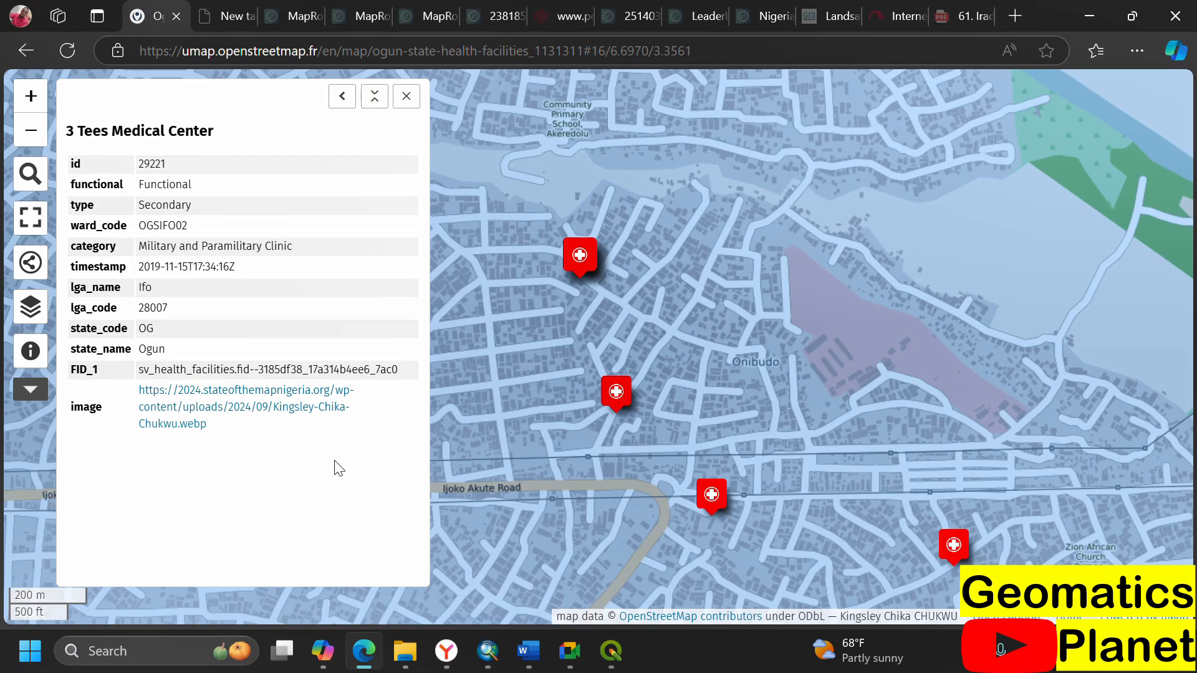
{"action": "left_click", "coordinate": [451, 651]}
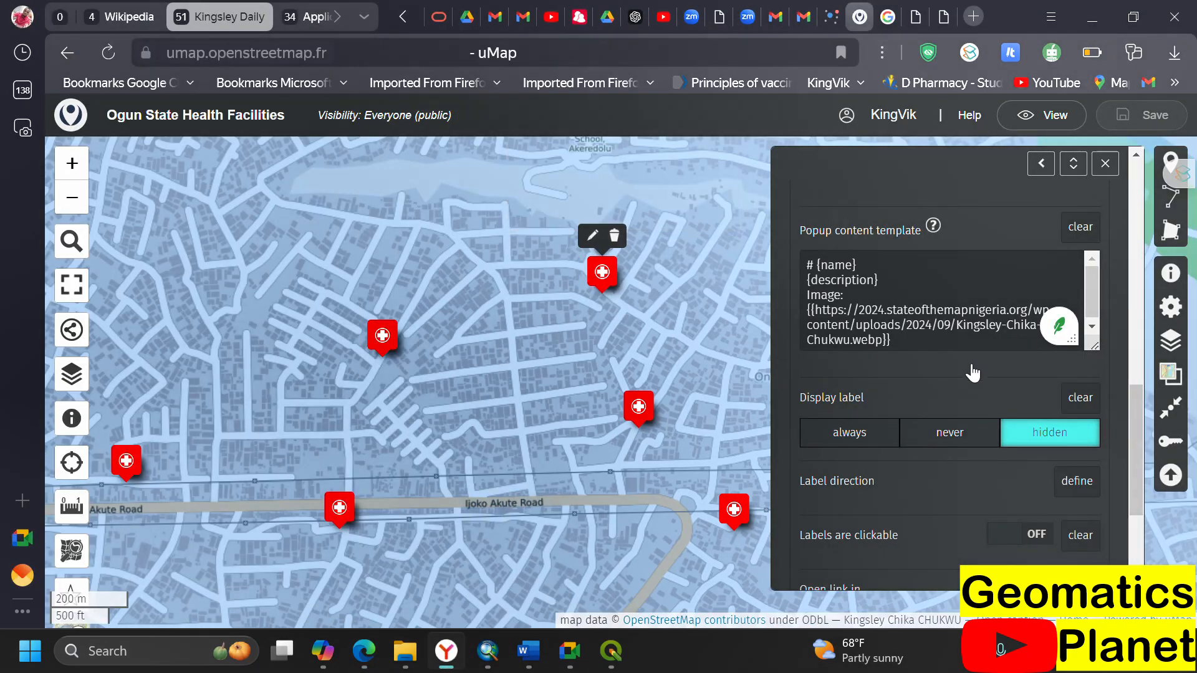
- Switch the popup content style from Table to Default, then check the 3 Tees Medical Center popup
{"action": "scroll", "coordinate": [915, 394], "scroll_direction": "down", "scroll_amount": 3}
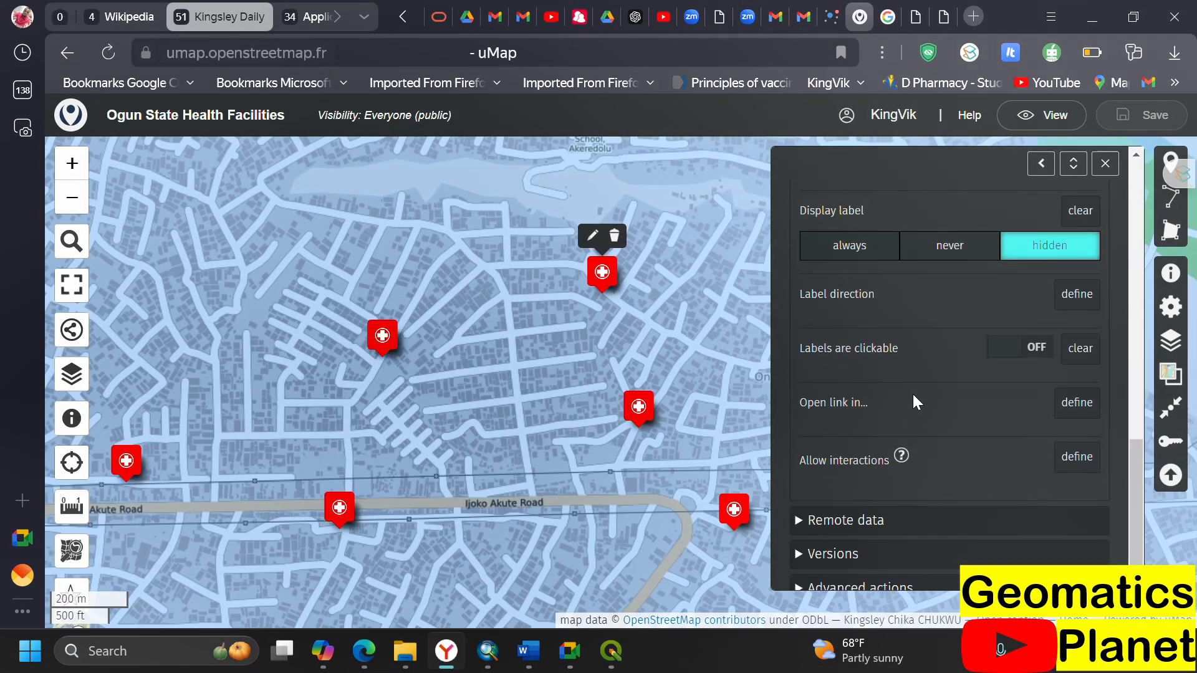
{"action": "scroll", "coordinate": [913, 394], "scroll_direction": "up", "scroll_amount": 5}
{"action": "left_click", "coordinate": [878, 265]}
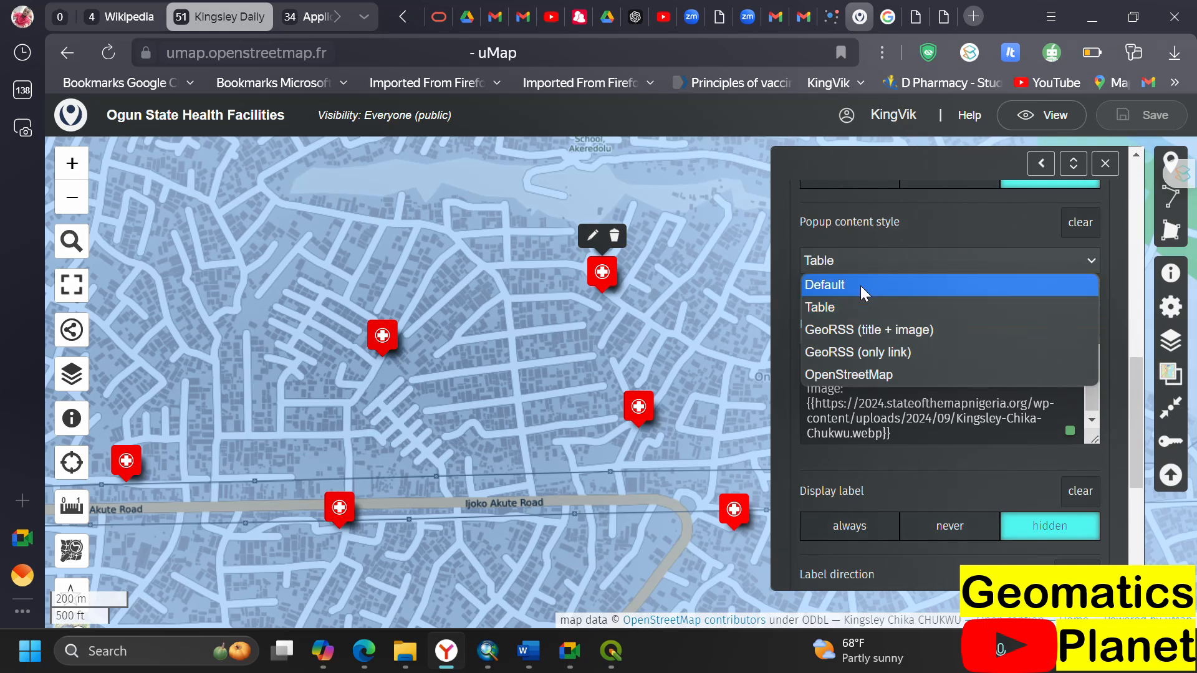
{"action": "left_click", "coordinate": [860, 285]}
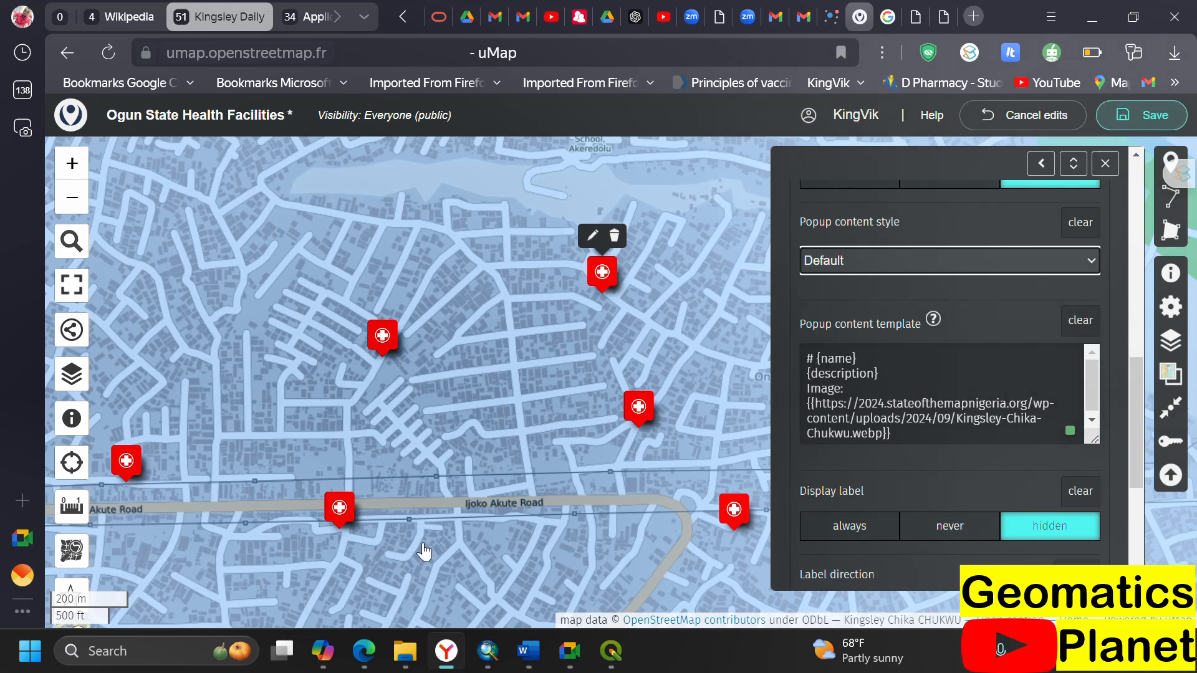
{"action": "left_click", "coordinate": [364, 651]}
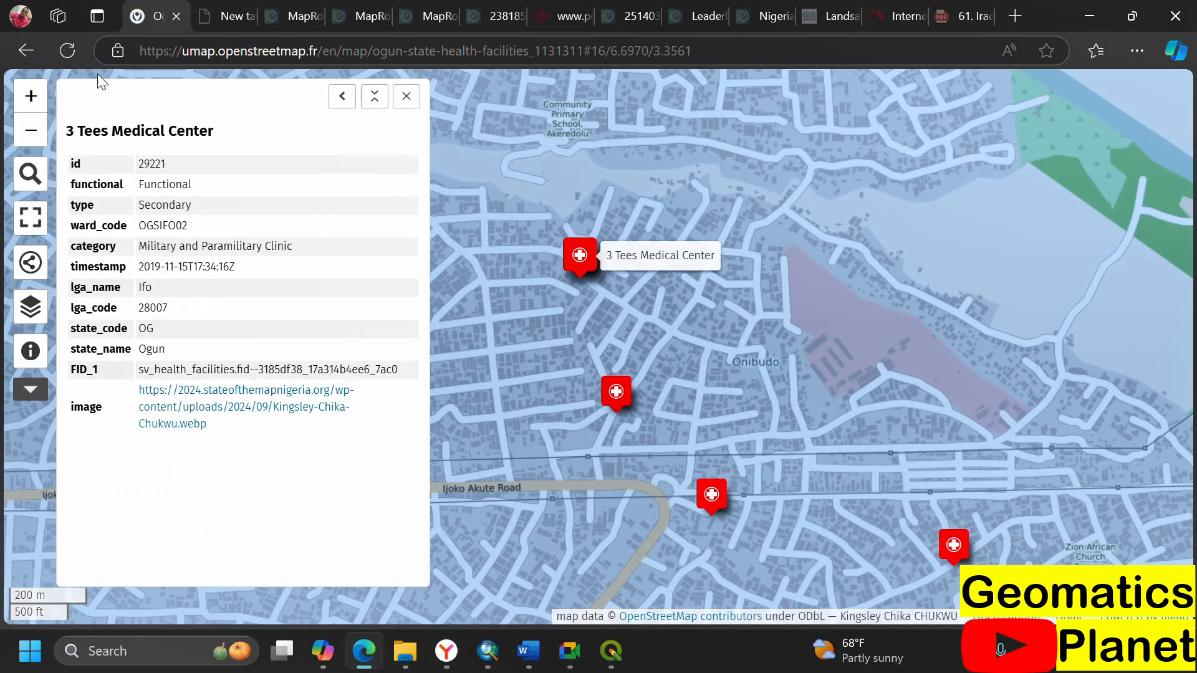
{"action": "left_click", "coordinate": [71, 57]}
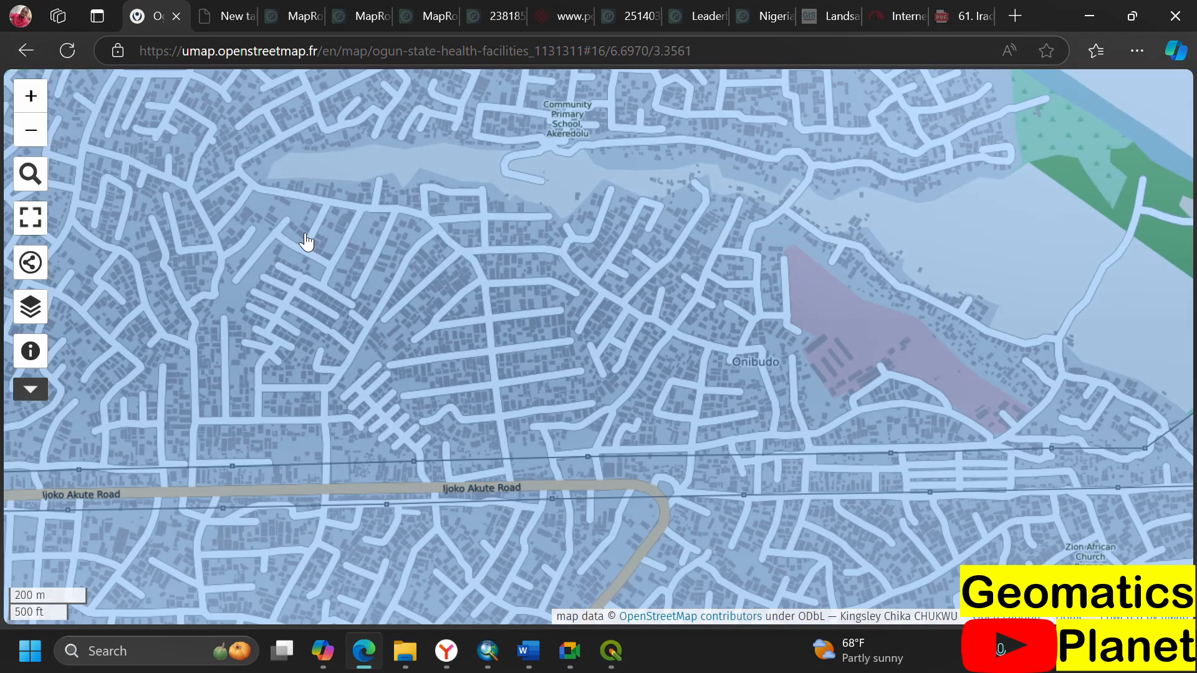
{"action": "left_click", "coordinate": [580, 258]}
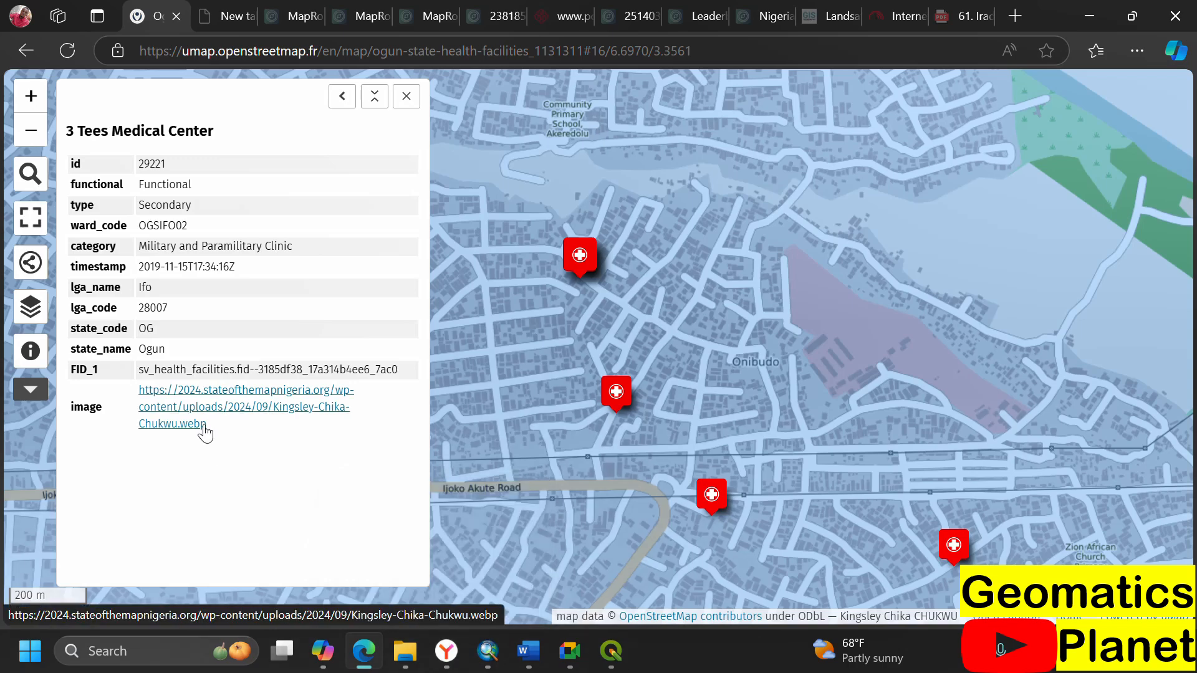
- Look through the map's default interaction options and popup template help, then open the layer list
{"action": "left_click", "coordinate": [447, 651]}
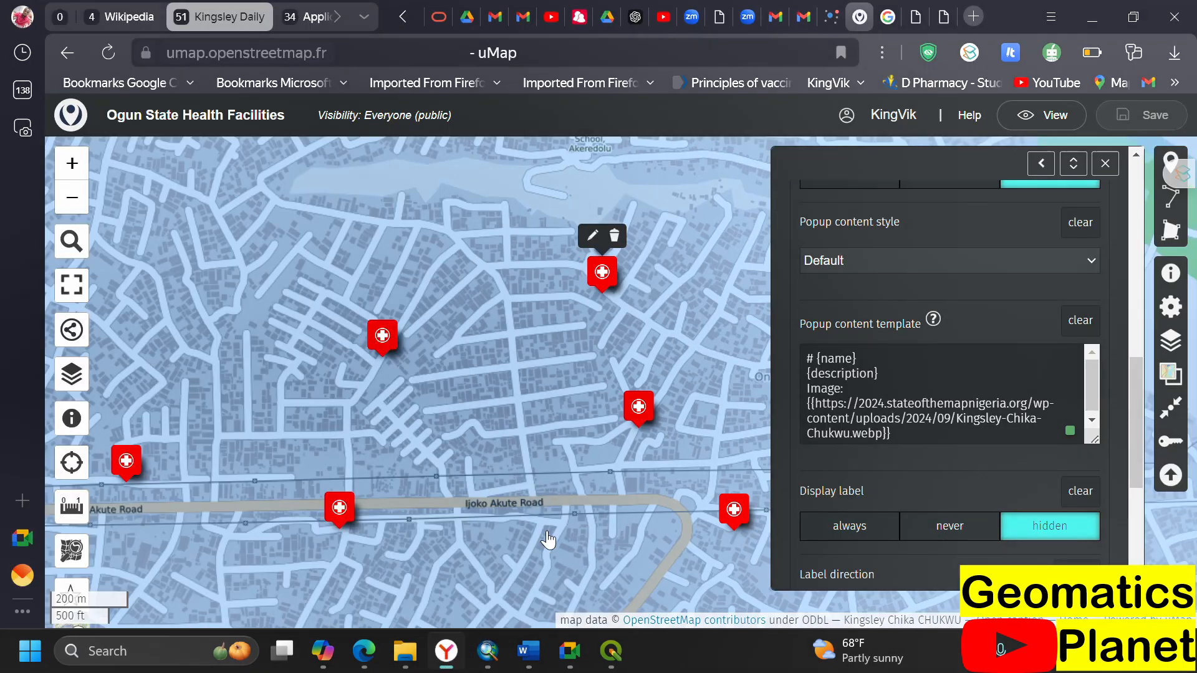
{"action": "scroll", "coordinate": [979, 387], "scroll_direction": "up", "scroll_amount": 15}
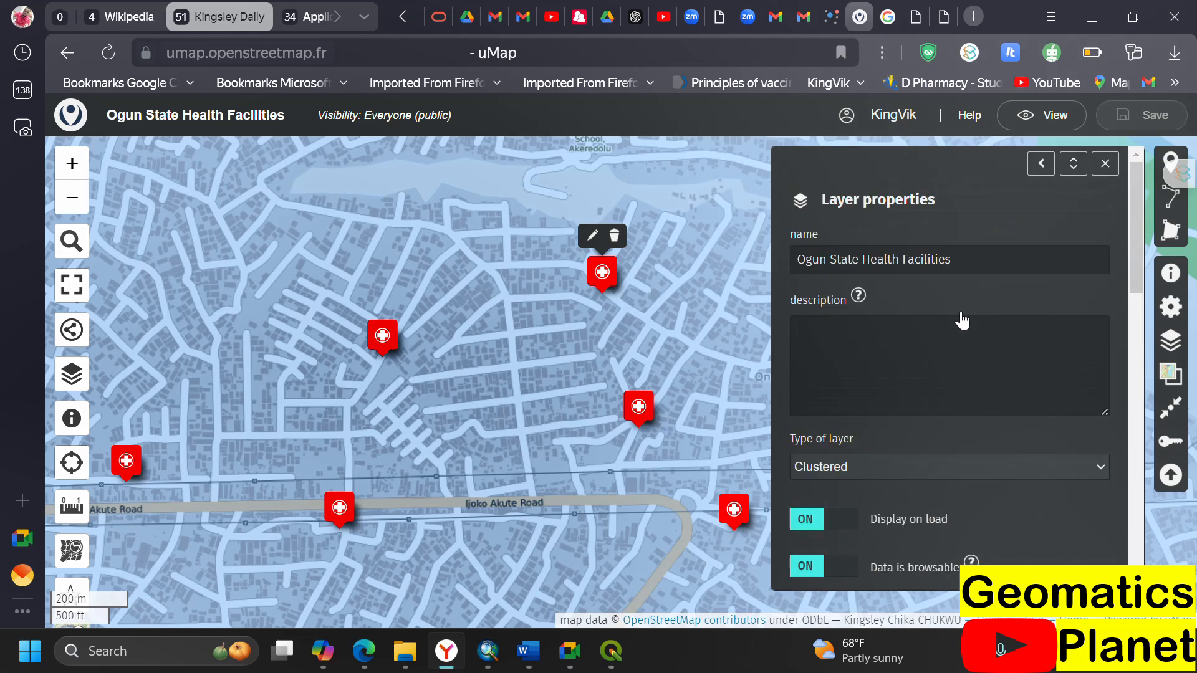
{"action": "left_click", "coordinate": [1171, 306]}
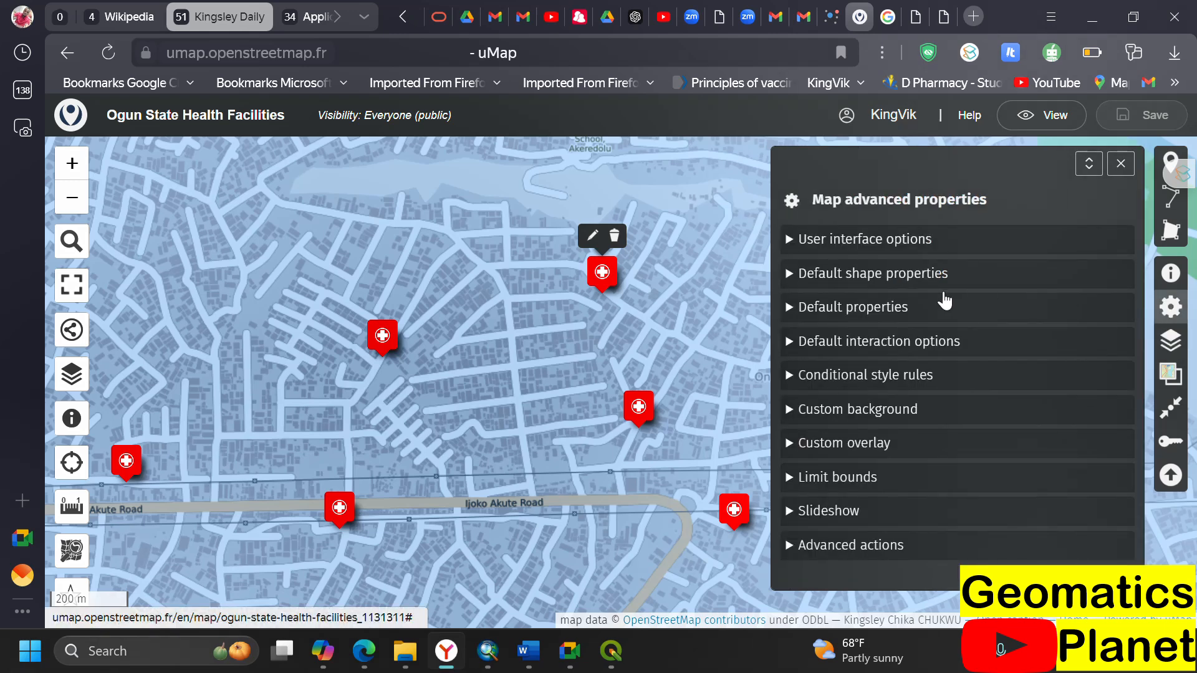
{"action": "left_click", "coordinate": [794, 342]}
{"action": "scroll", "coordinate": [824, 362], "scroll_direction": "down", "scroll_amount": 3}
{"action": "left_click", "coordinate": [848, 408]}
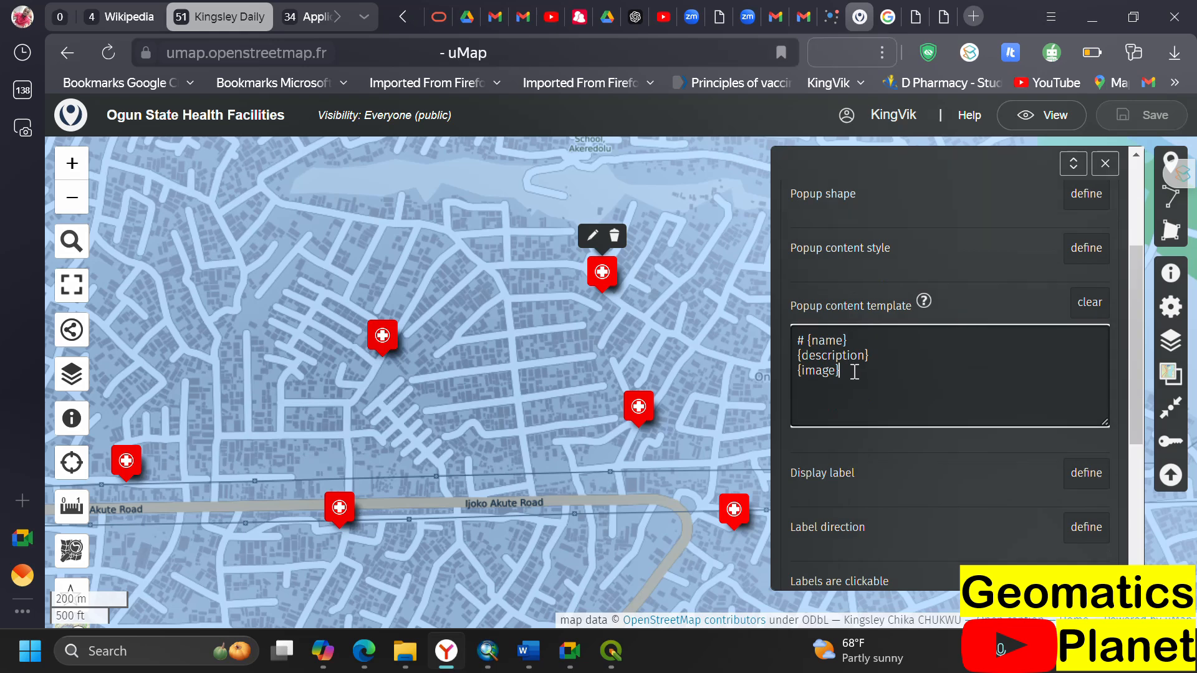
{"action": "left_click", "coordinate": [924, 301]}
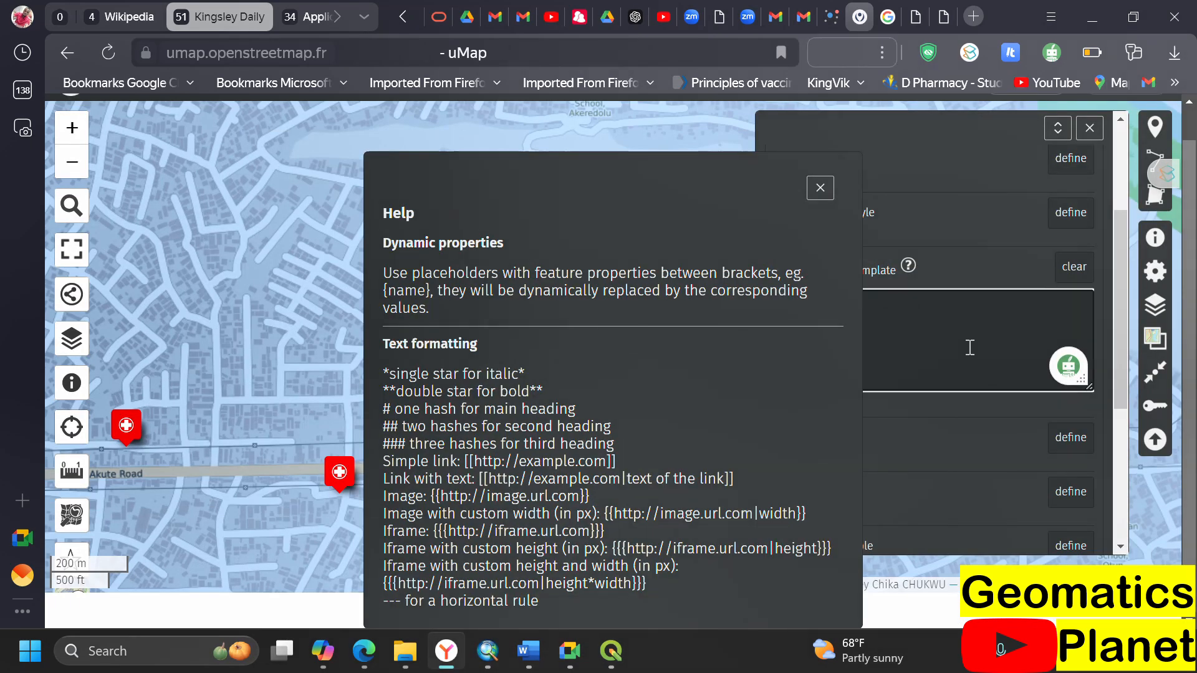
{"action": "left_click", "coordinate": [1090, 128]}
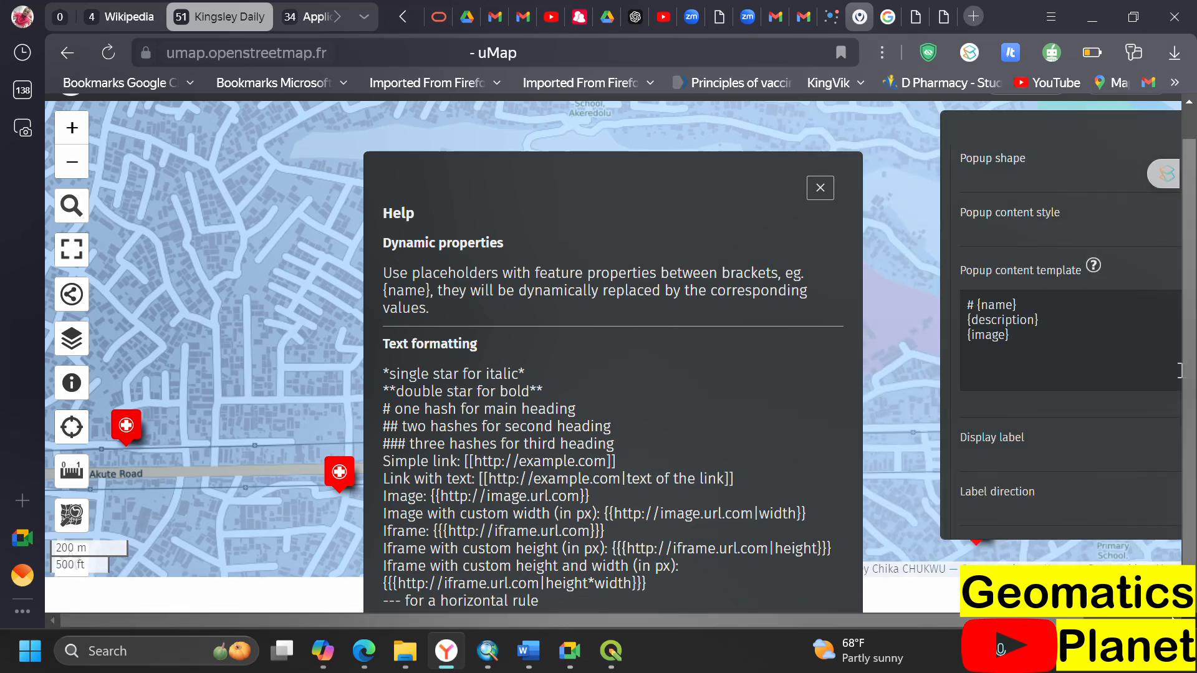
{"action": "left_click", "coordinate": [1154, 307]}
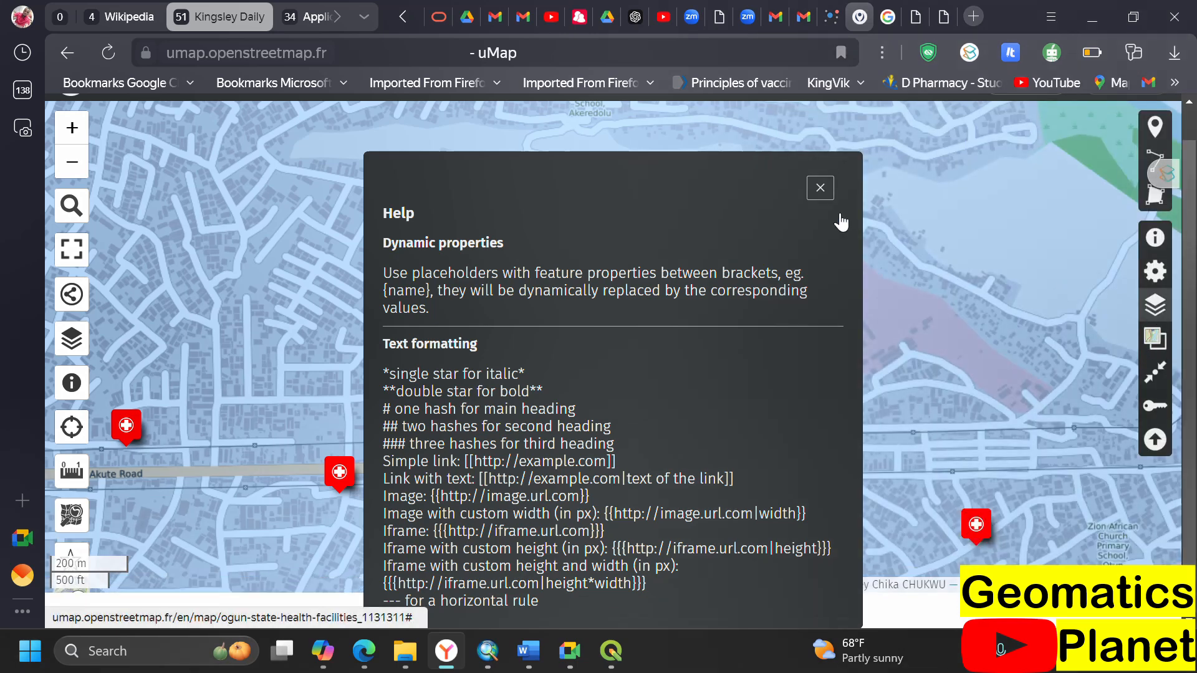
{"action": "key", "text": "Escape"}
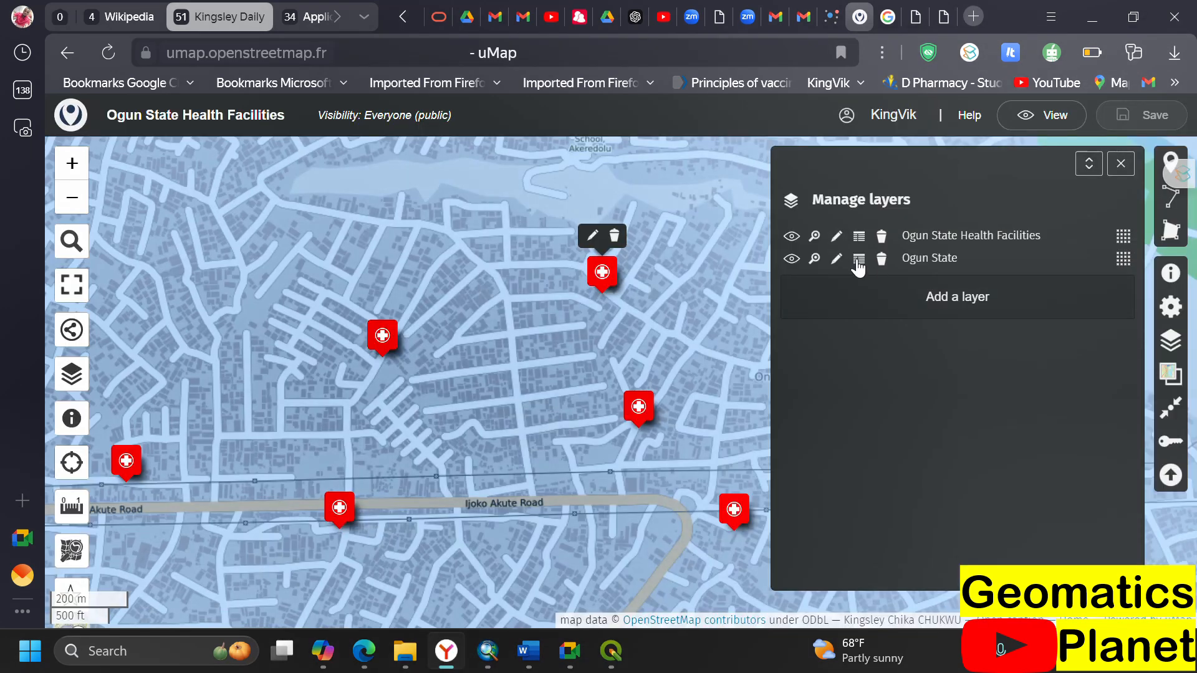
- Copy the image line from the Ogun State Health Facilities layer's popup template
{"action": "left_click", "coordinate": [836, 238]}
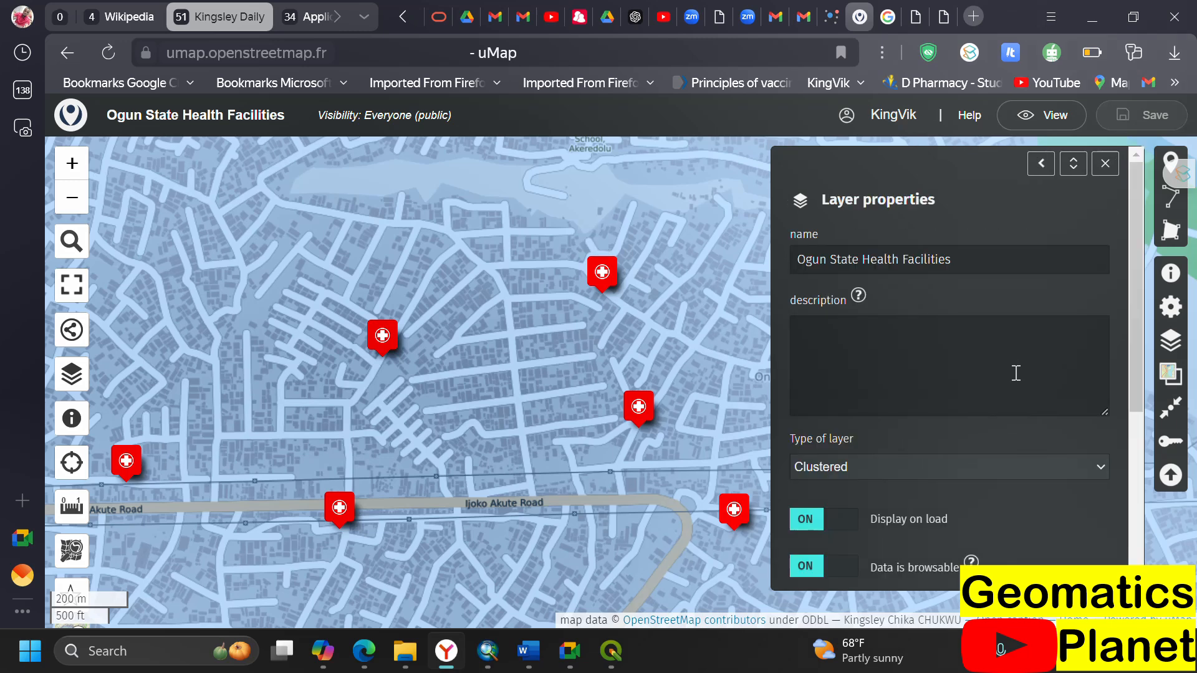
{"action": "scroll", "coordinate": [1016, 373], "scroll_direction": "down", "scroll_amount": 5}
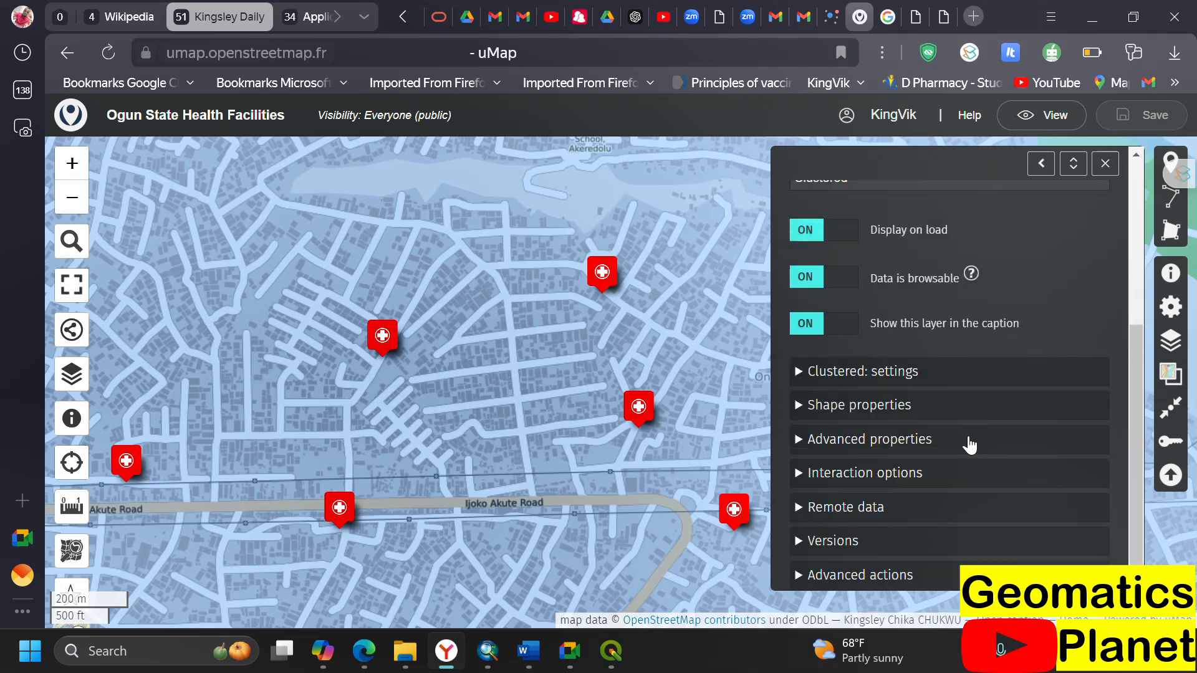
{"action": "left_click", "coordinate": [799, 474]}
{"action": "scroll", "coordinate": [920, 475], "scroll_direction": "down", "scroll_amount": 4}
{"action": "left_click_drag", "start_coordinate": [927, 536], "coordinate": [786, 484]}
{"action": "key", "text": "ctrl+c"}
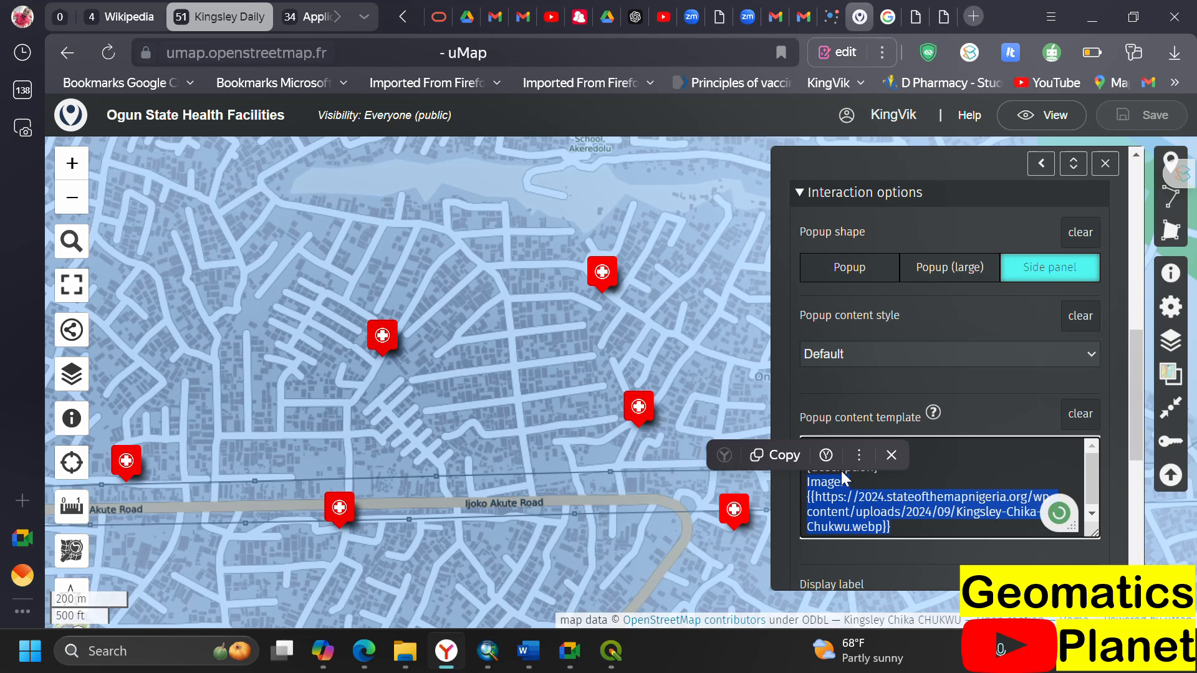
{"action": "left_click", "coordinate": [792, 455]}
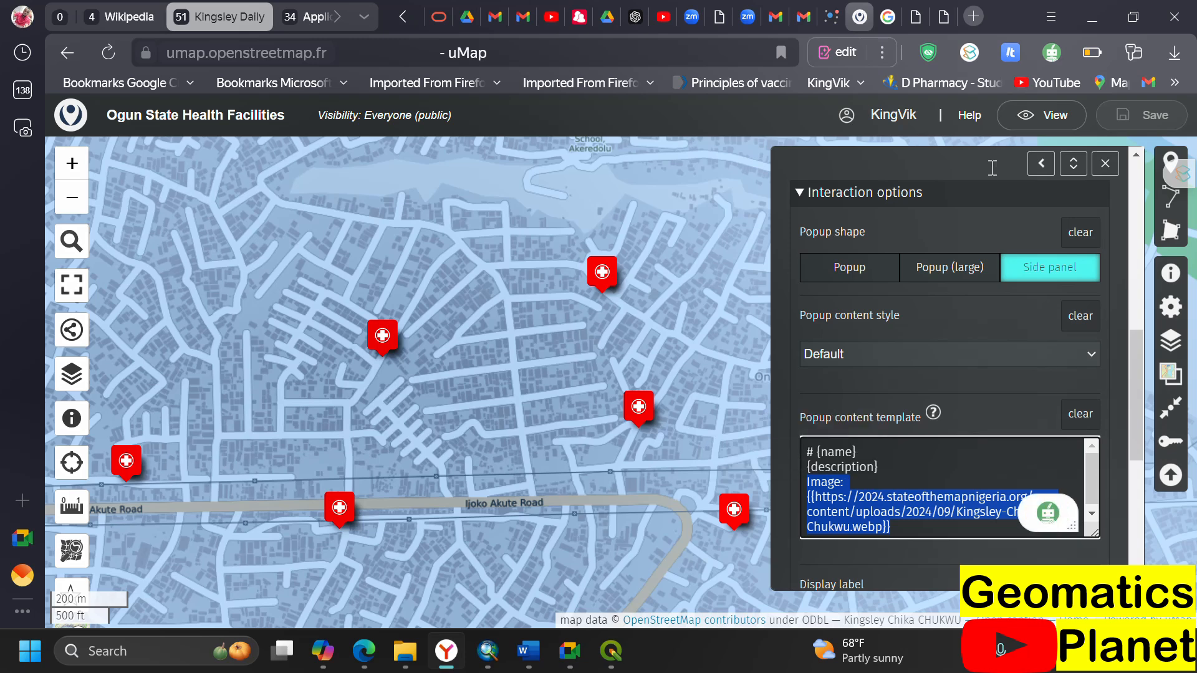
- Paste the image line over {image} in the map's default popup template and save
{"action": "left_click", "coordinate": [1171, 308]}
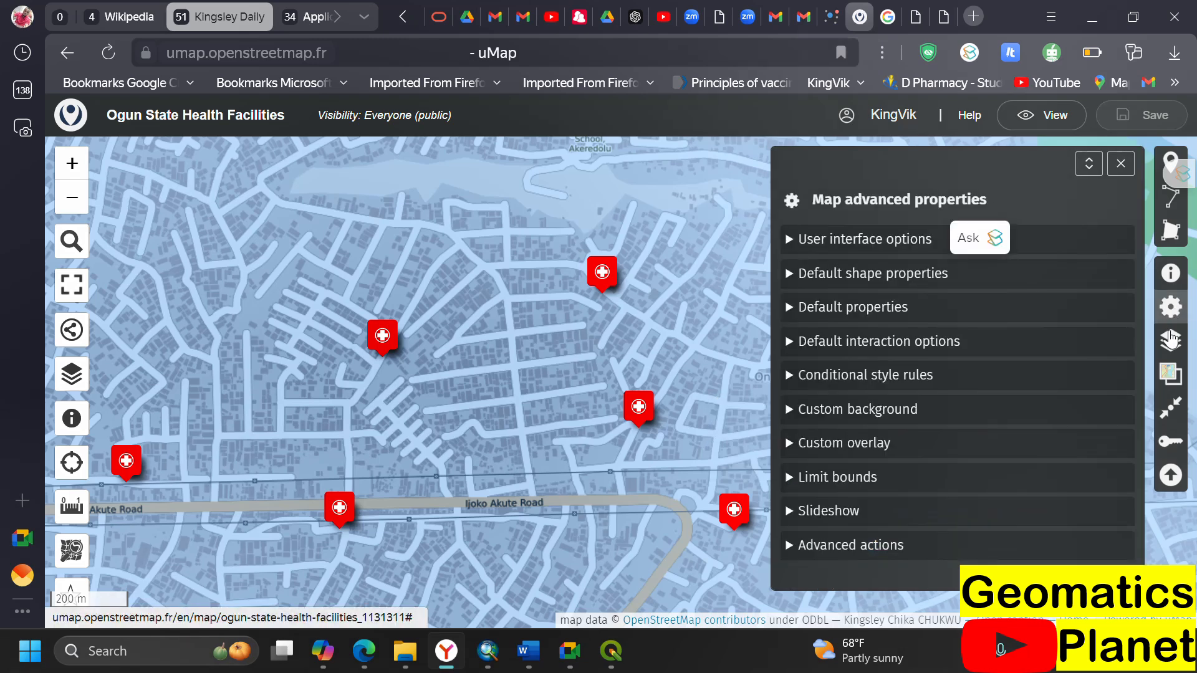
{"action": "left_click", "coordinate": [792, 343]}
{"action": "left_click", "coordinate": [897, 550]}
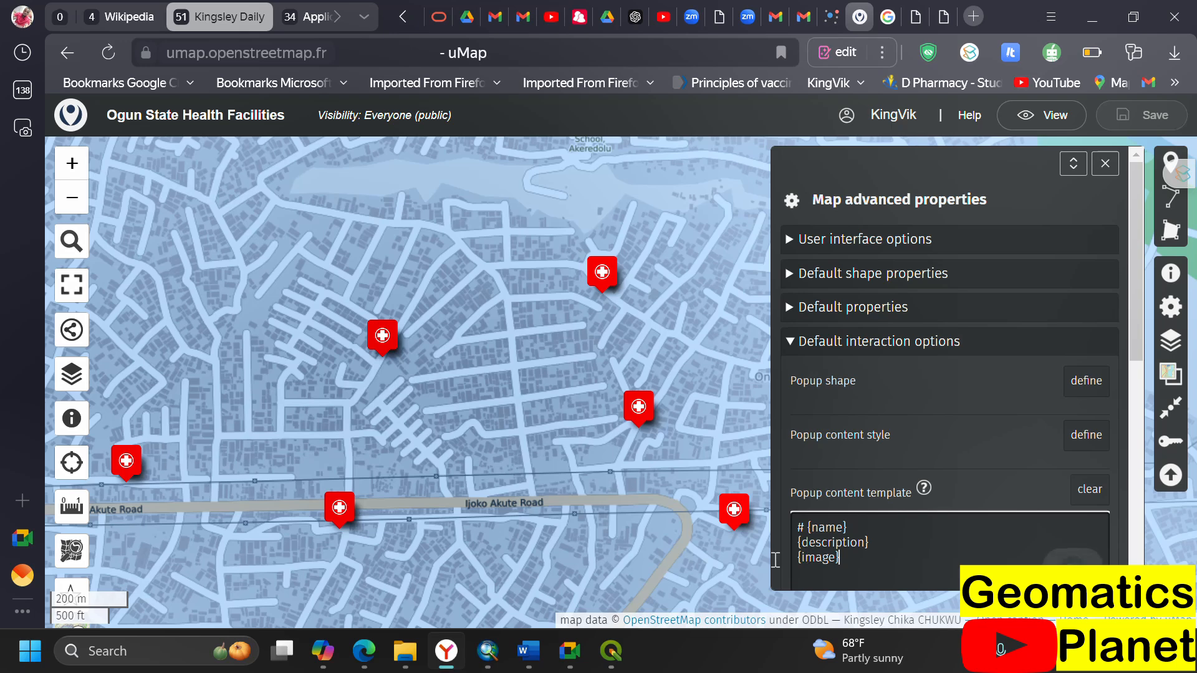
{"action": "key", "text": "shift+Left"}
{"action": "key", "text": "shift+Left"}
{"action": "key", "text": "shift+Left"}
{"action": "key", "text": "shift+Left"}
{"action": "key", "text": "shift+Left"}
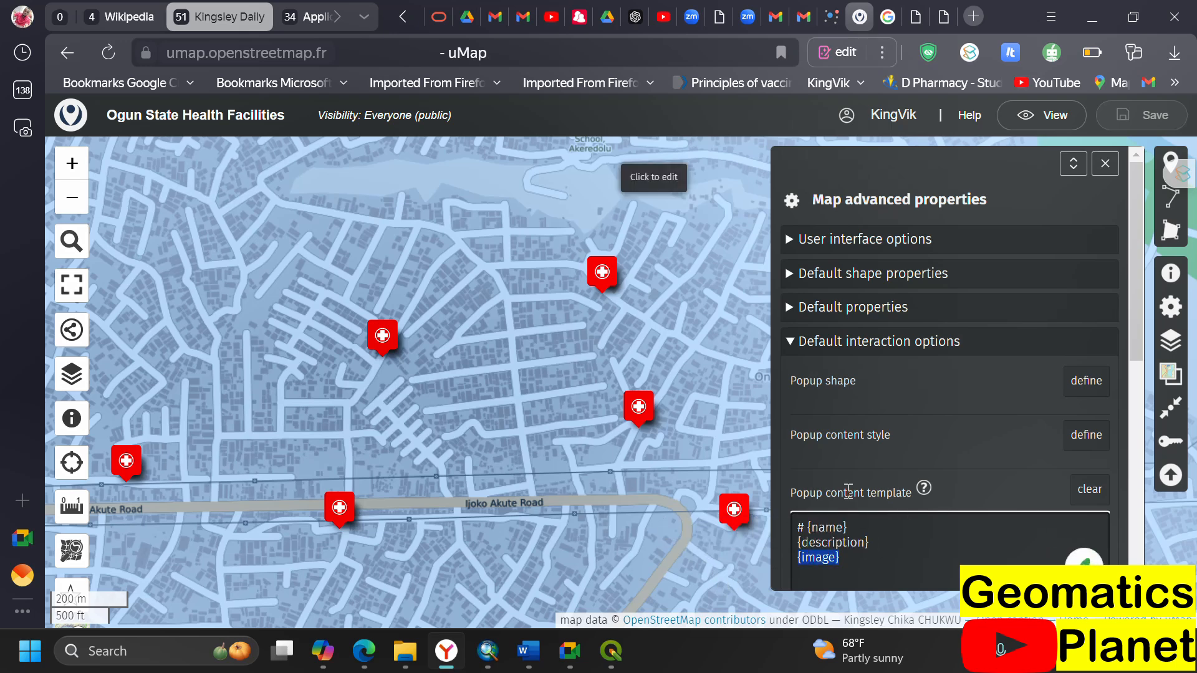
{"action": "key", "text": "ctrl+v"}
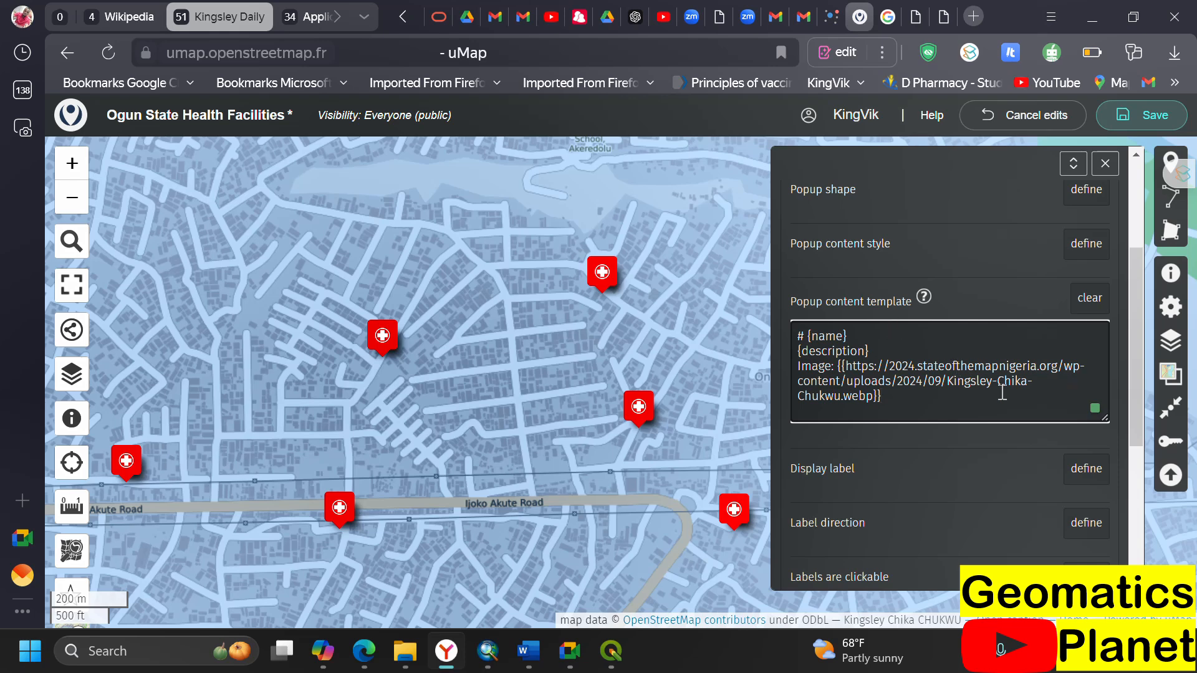
{"action": "left_click", "coordinate": [1108, 122]}
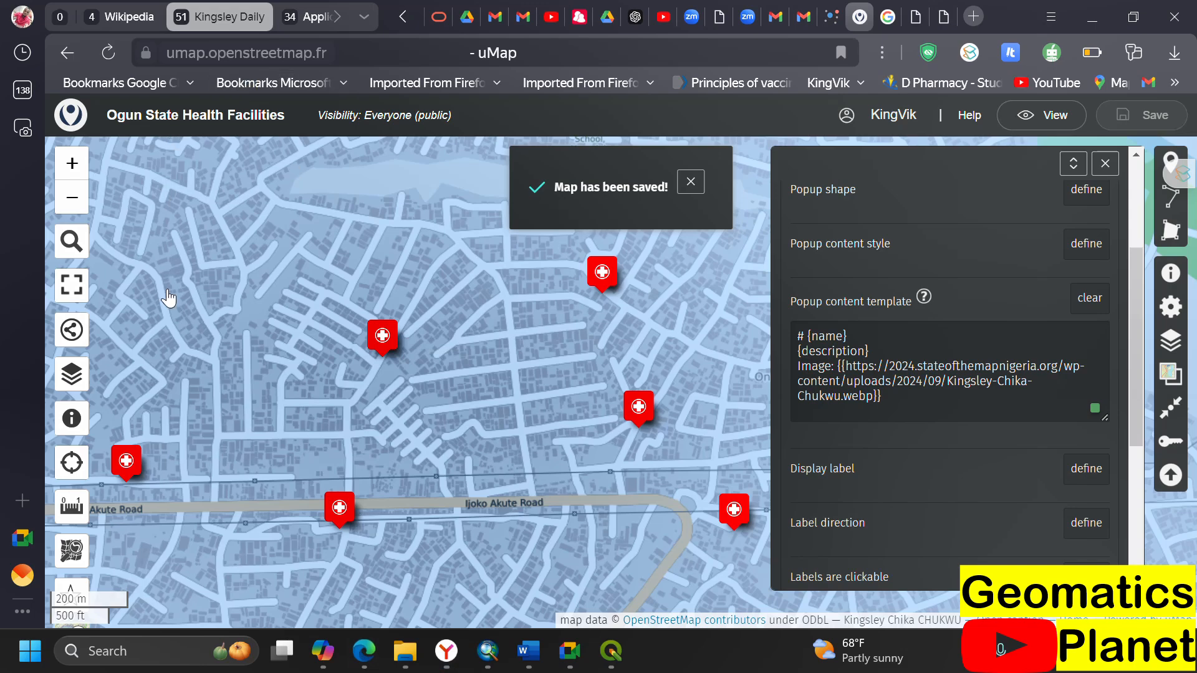
{"action": "left_click", "coordinate": [364, 652]}
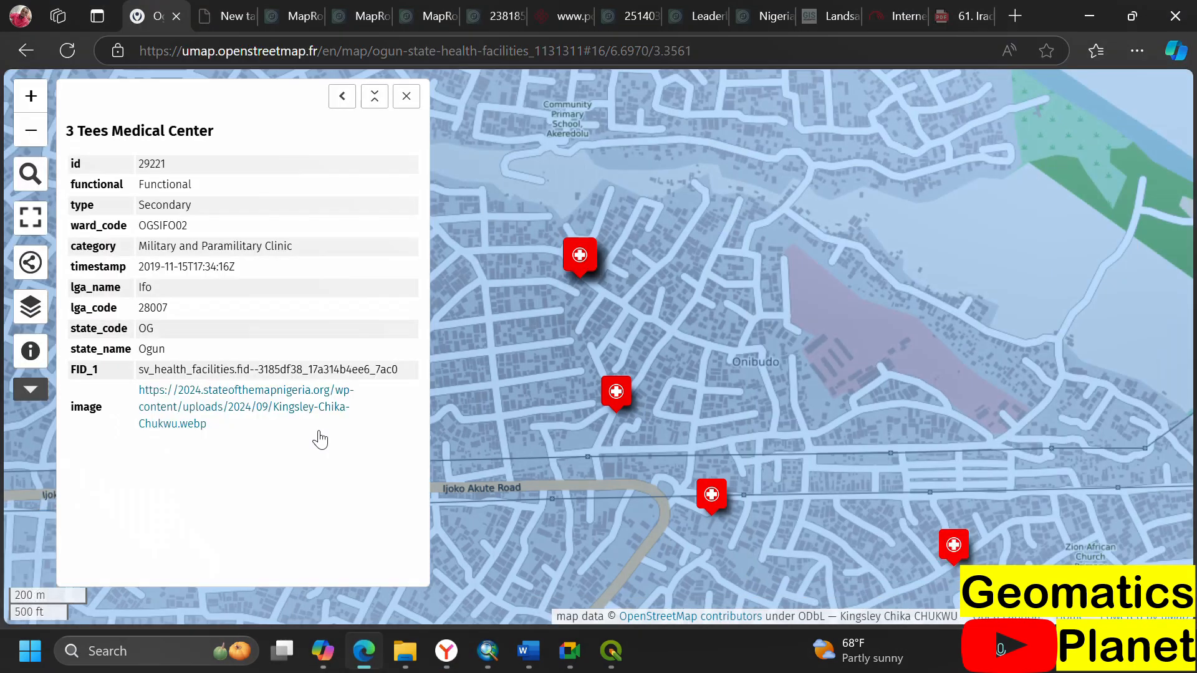
{"action": "left_click", "coordinate": [70, 53]}
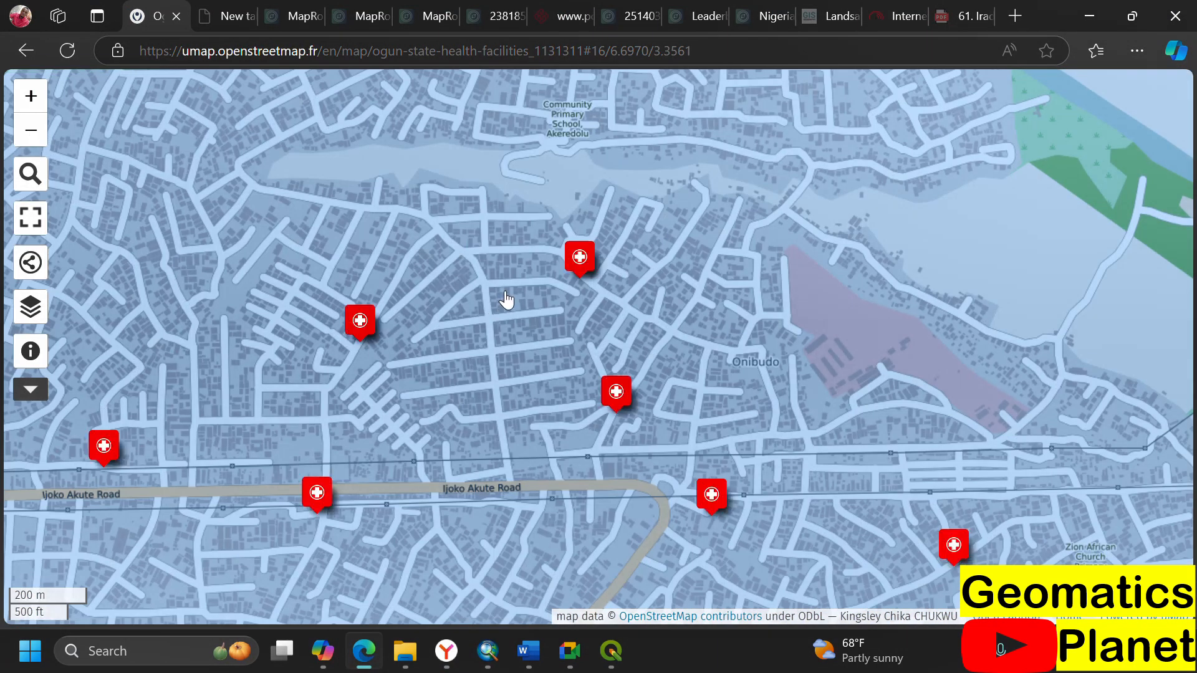
{"action": "left_click", "coordinate": [580, 257]}
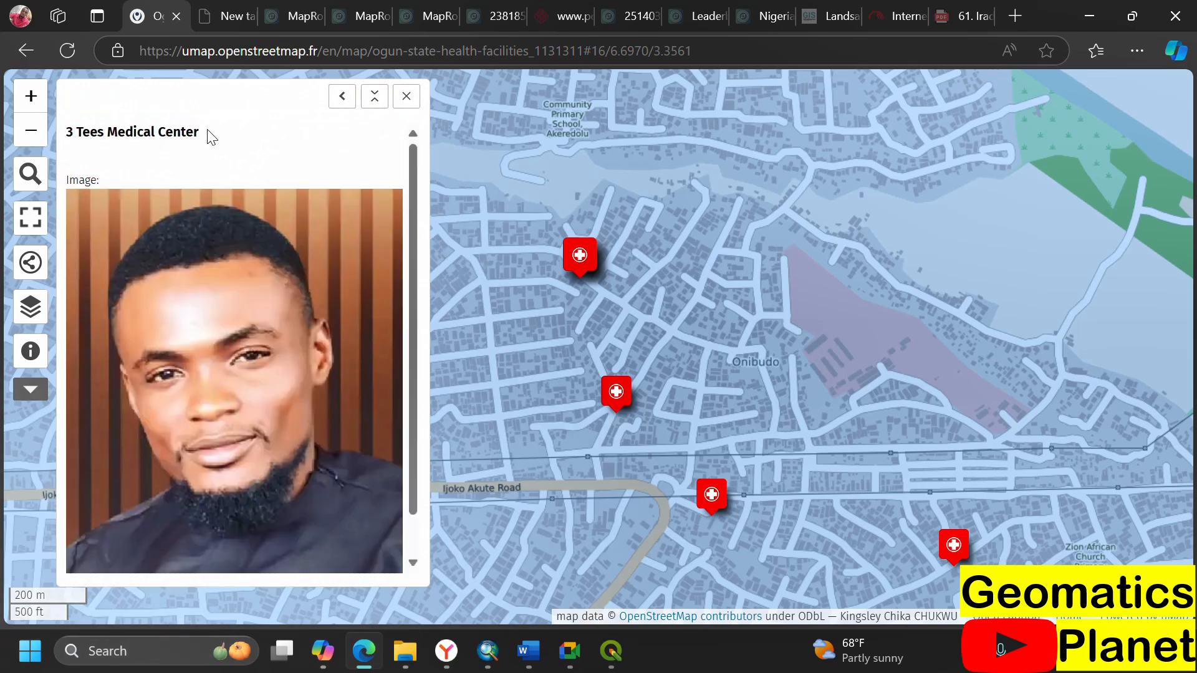
{"action": "mouse_move", "coordinate": [337, 257]}
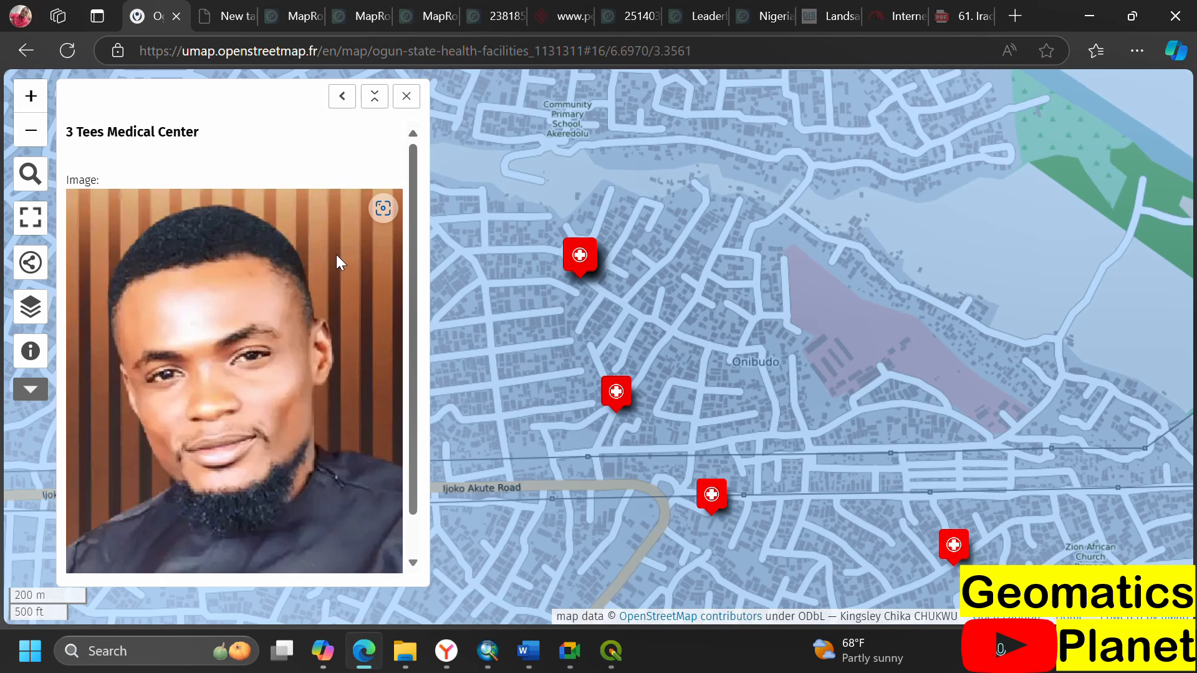
{"action": "scroll", "coordinate": [271, 338], "scroll_direction": "down", "scroll_amount": 1}
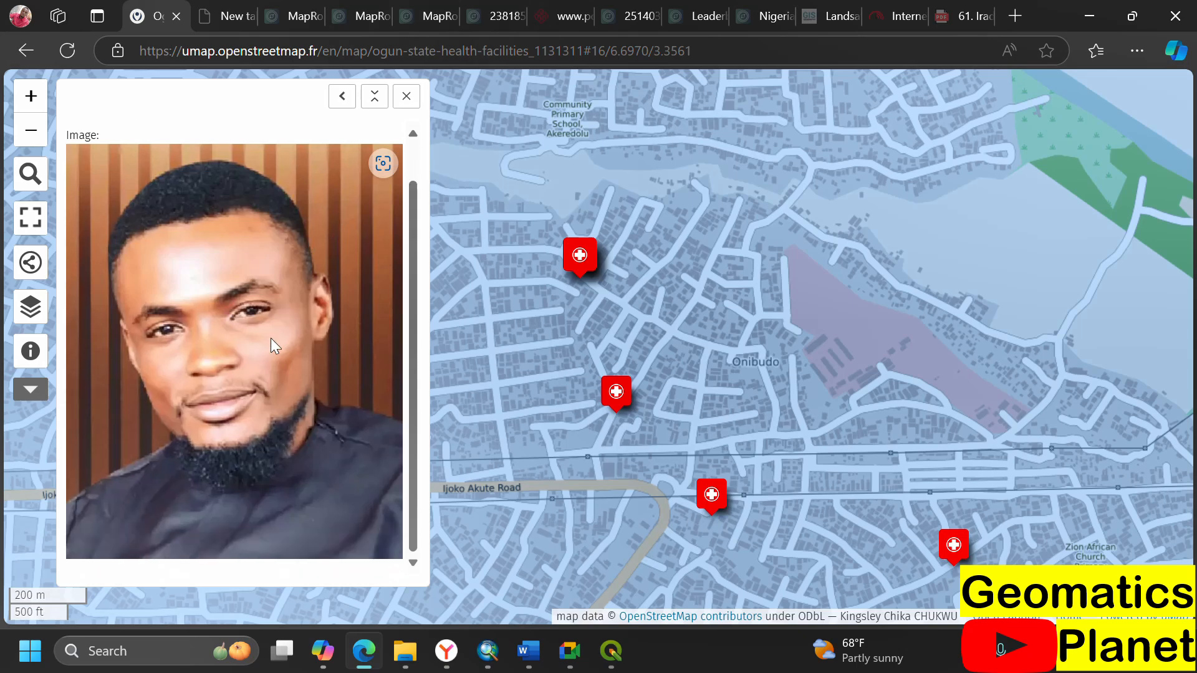
{"action": "scroll", "coordinate": [249, 399], "scroll_direction": "up", "scroll_amount": 1}
{"action": "left_click", "coordinate": [616, 392]}
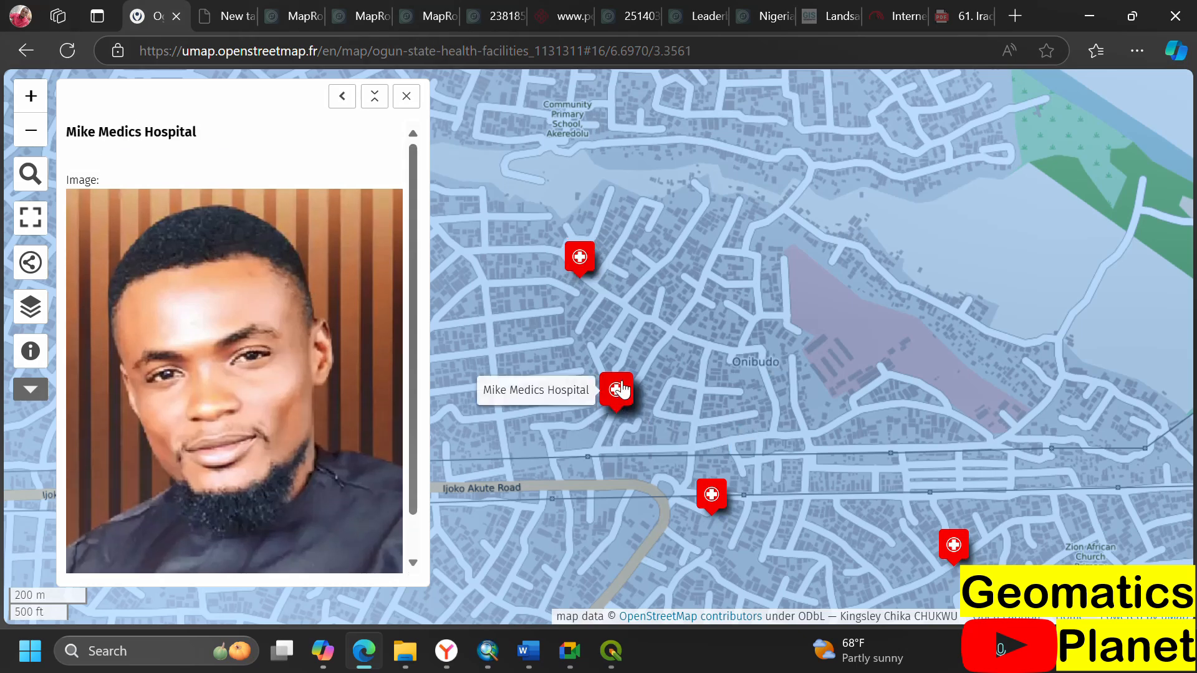
{"action": "left_click", "coordinate": [577, 274]}
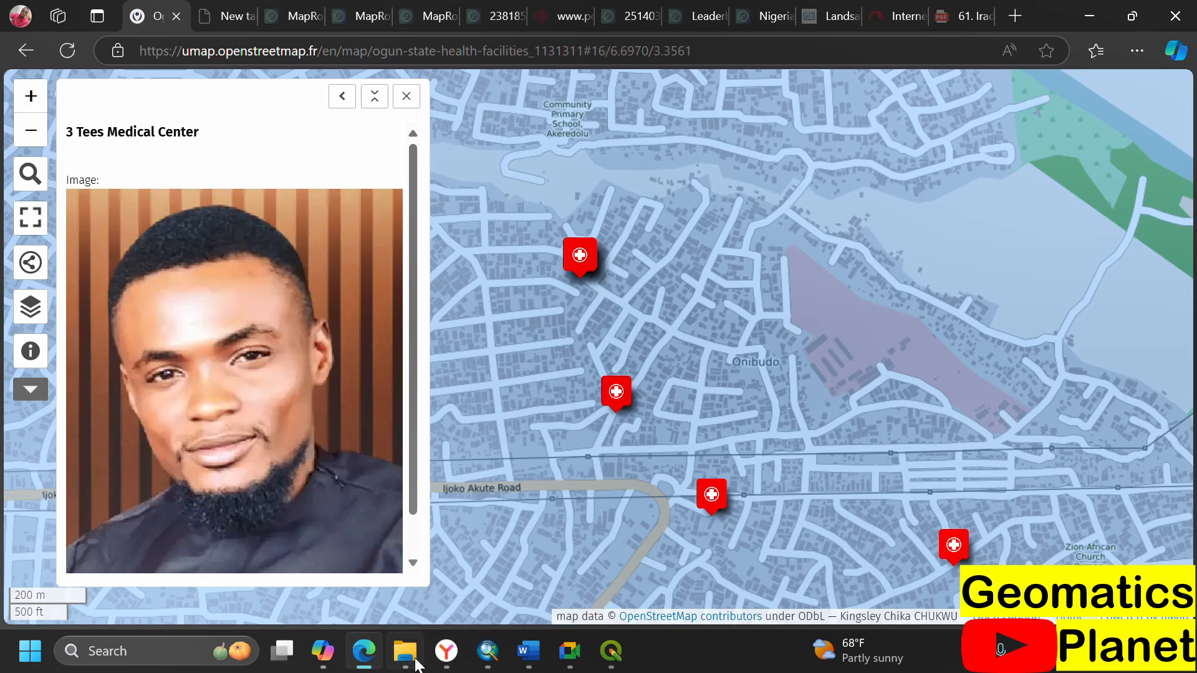
{"action": "left_click", "coordinate": [447, 656]}
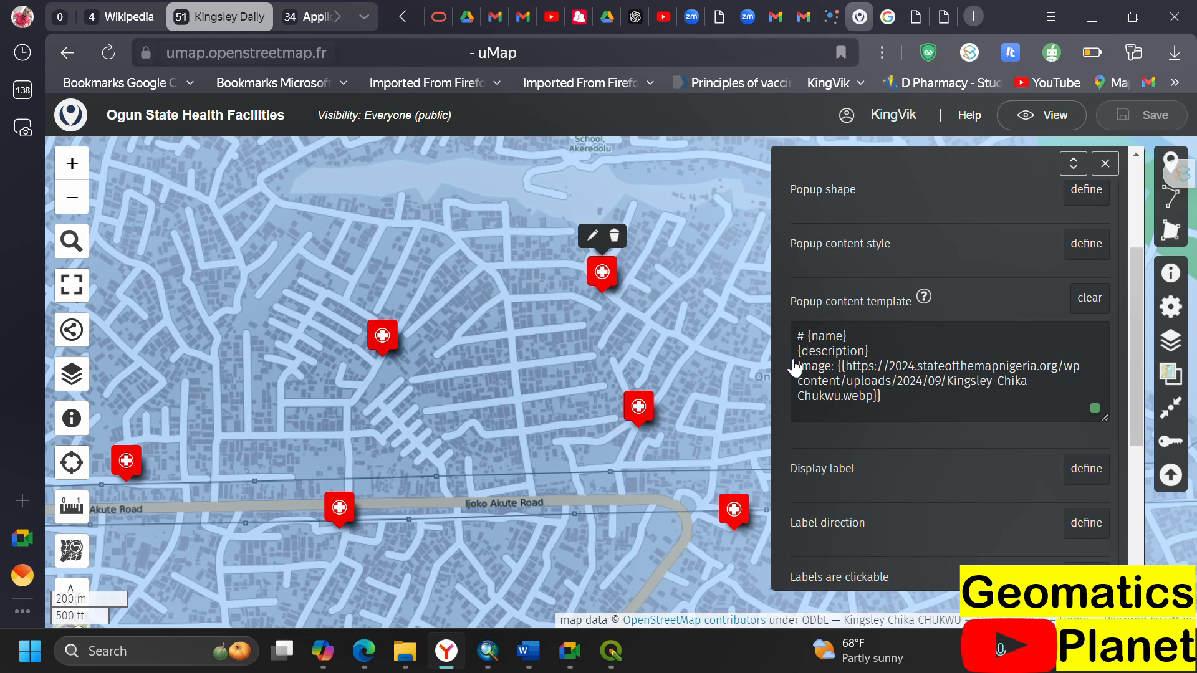
- Delete the Image line from the map's default popup template
{"action": "scroll", "coordinate": [889, 415], "scroll_direction": "down", "scroll_amount": 2}
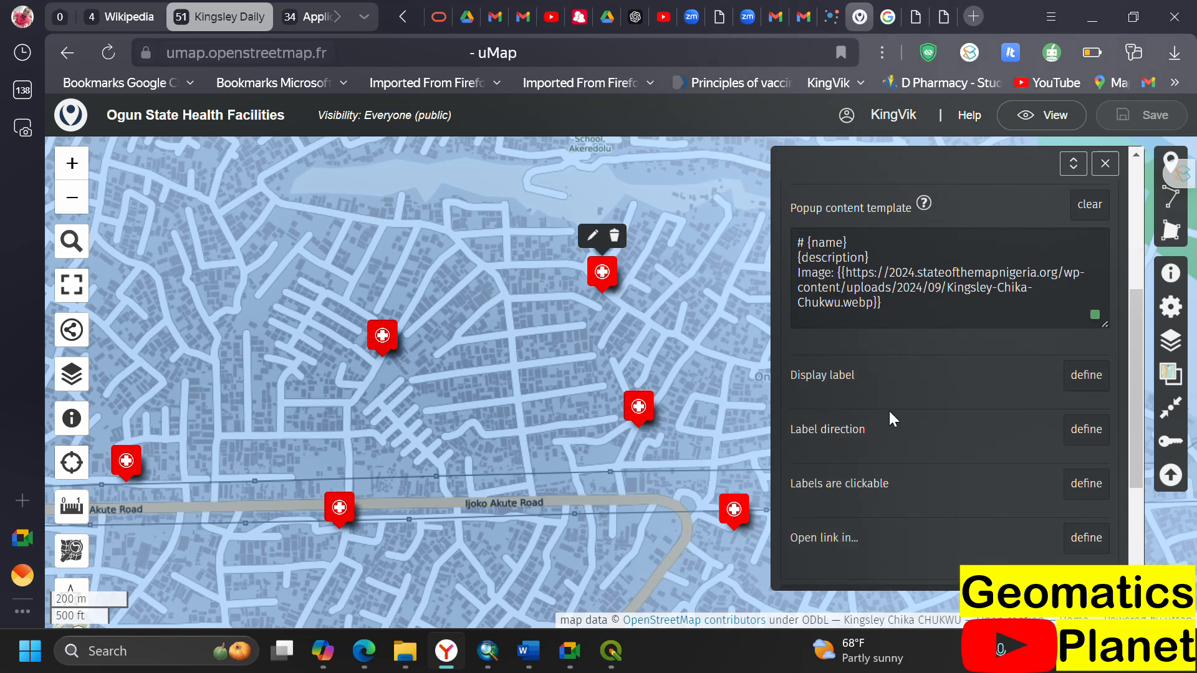
{"action": "scroll", "coordinate": [889, 410], "scroll_direction": "up", "scroll_amount": 3}
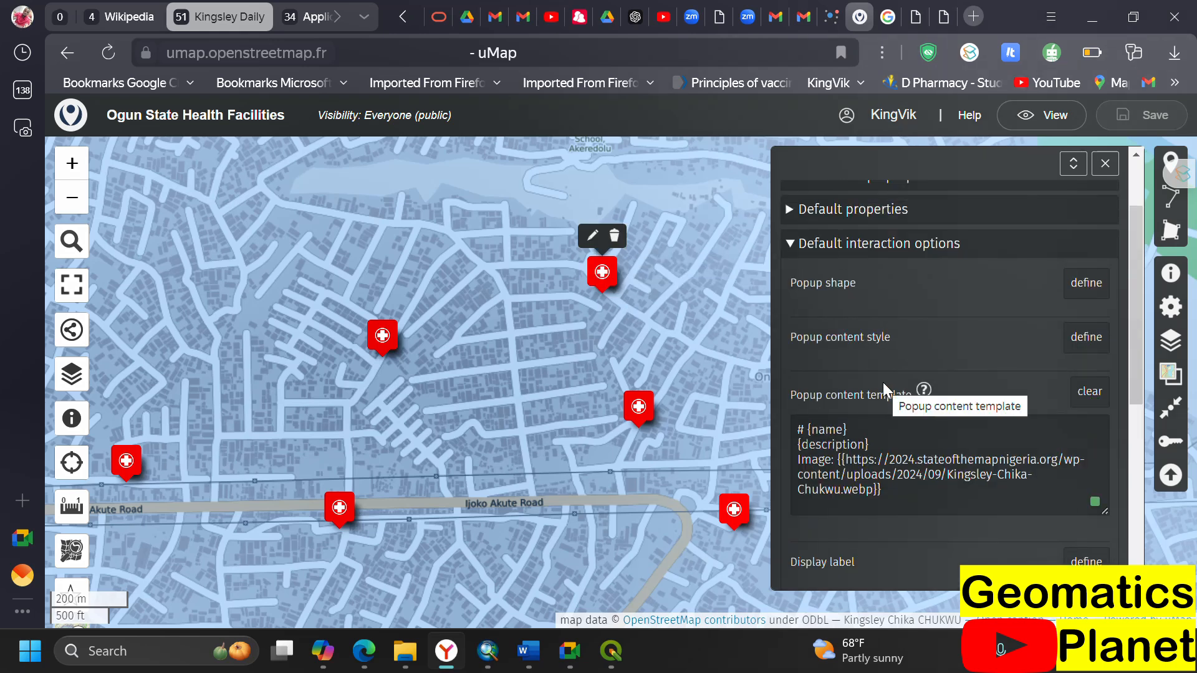
{"action": "scroll", "coordinate": [874, 366], "scroll_direction": "down", "scroll_amount": 2}
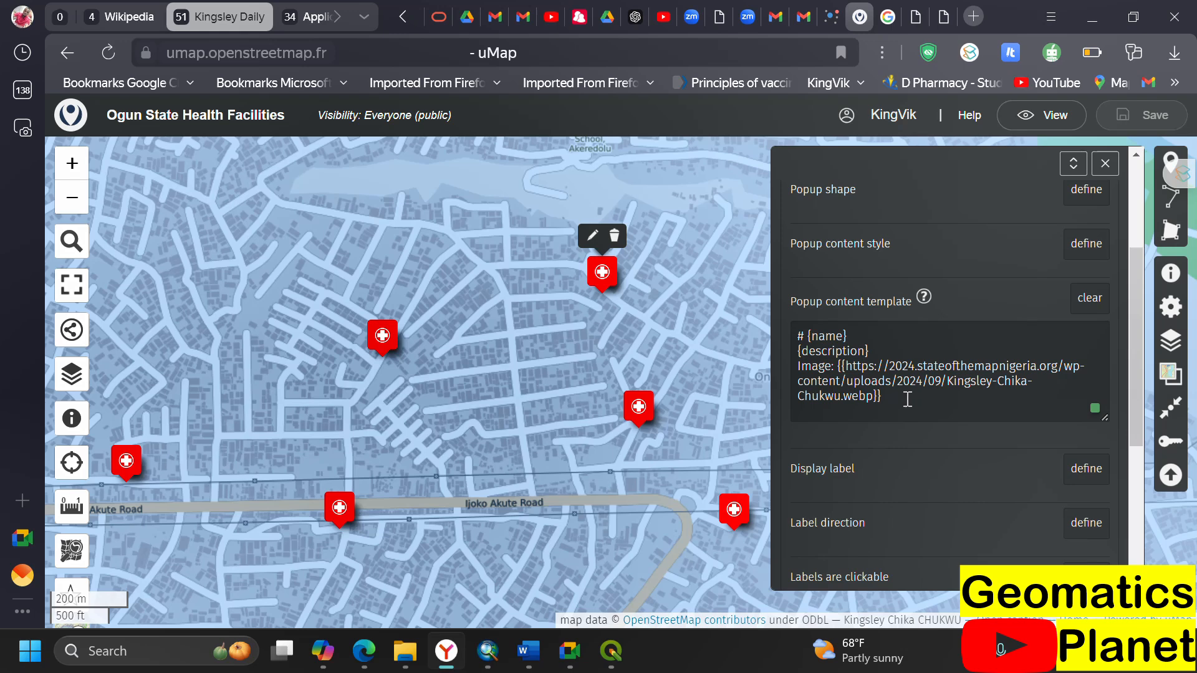
{"action": "left_click_drag", "start_coordinate": [908, 400], "coordinate": [781, 376]}
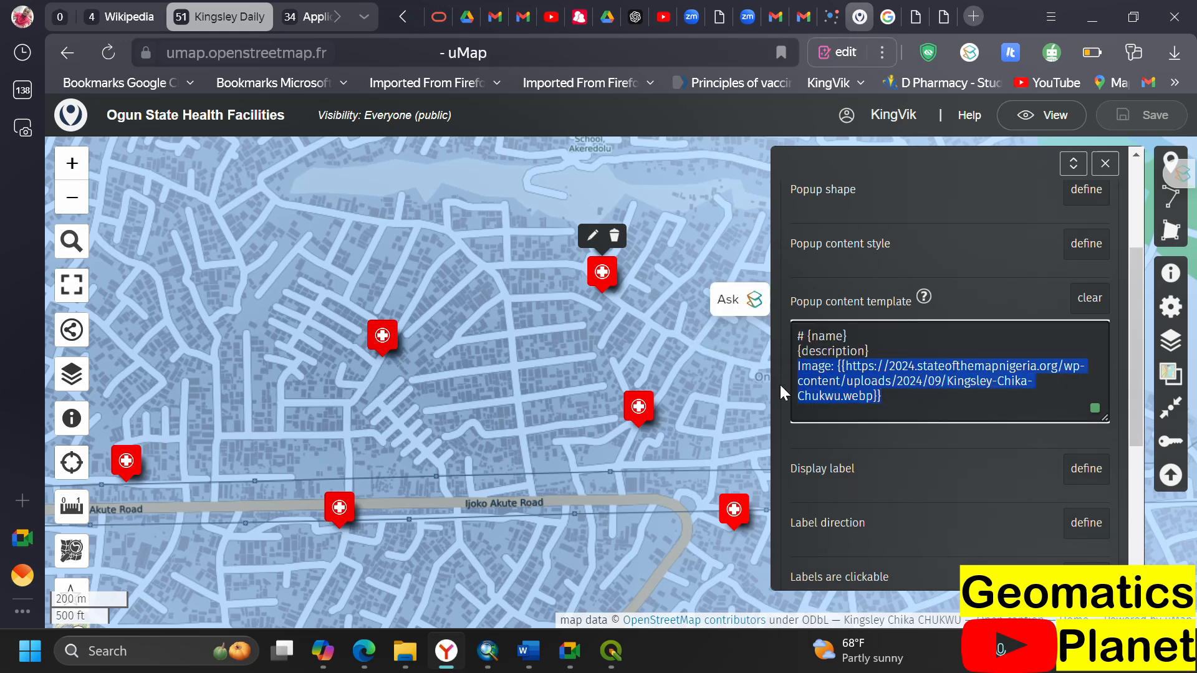
{"action": "key", "text": "BackSpace"}
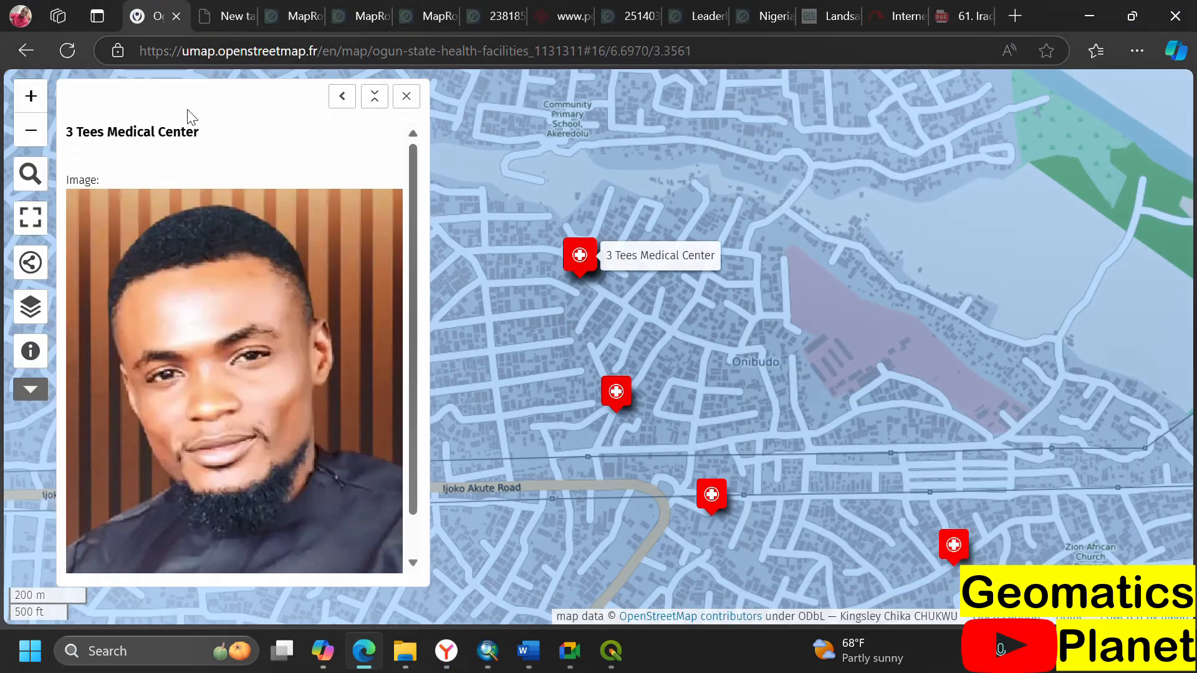
- Reload the published map and check the Olajumoke Health Center and 3 Tees Medical Center popups
{"action": "left_click", "coordinate": [68, 55]}
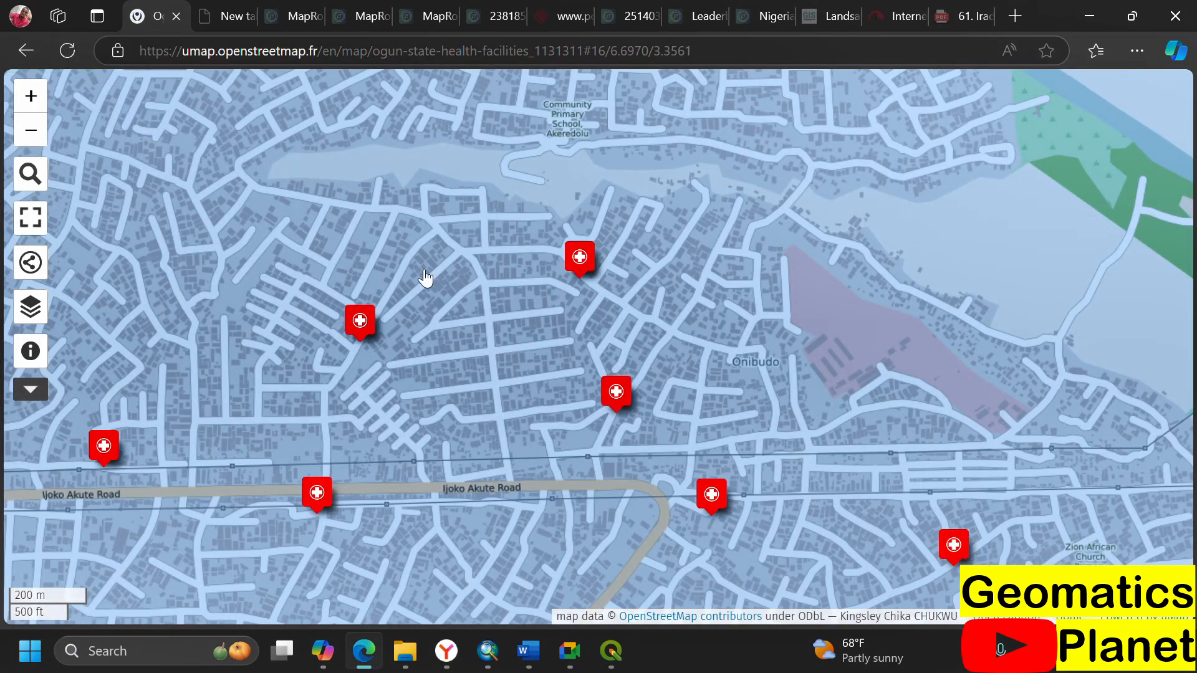
{"action": "left_click", "coordinate": [360, 319]}
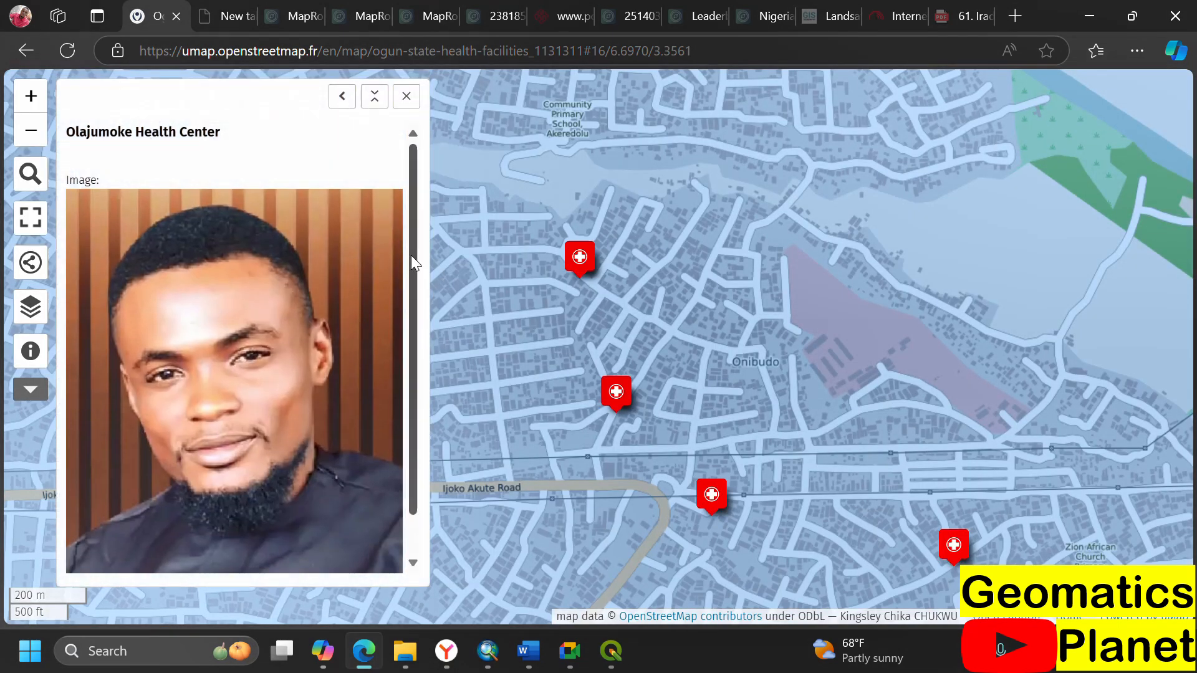
{"action": "left_click", "coordinate": [69, 51]}
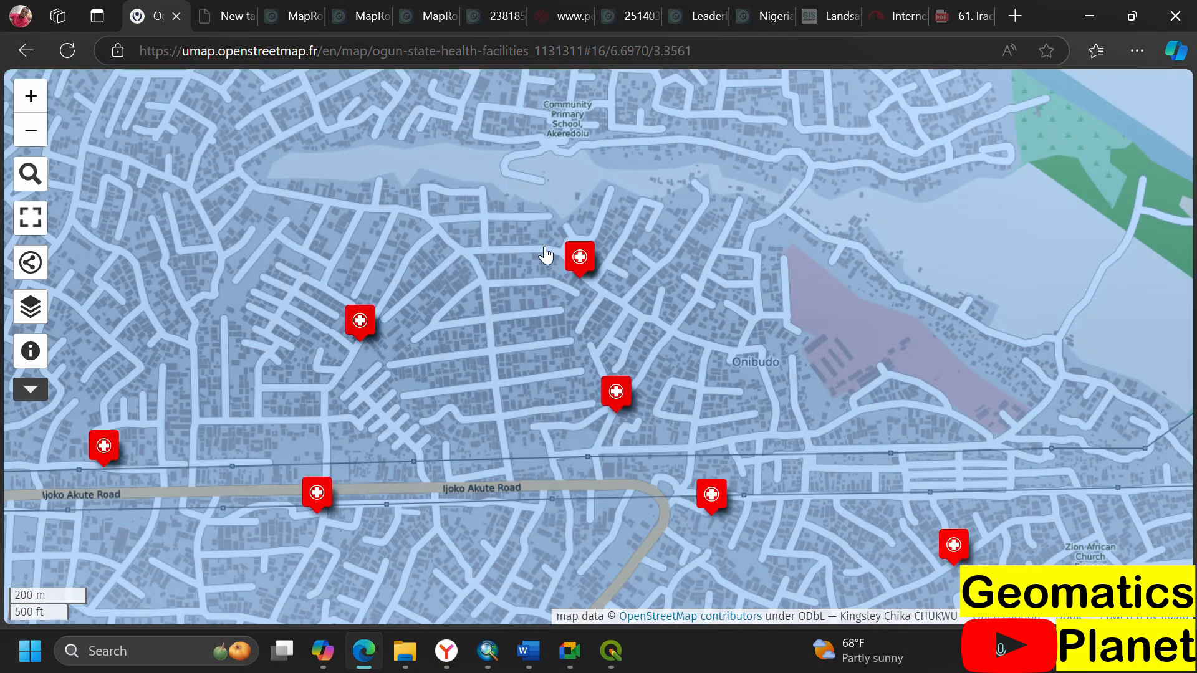
{"action": "left_click", "coordinate": [580, 258]}
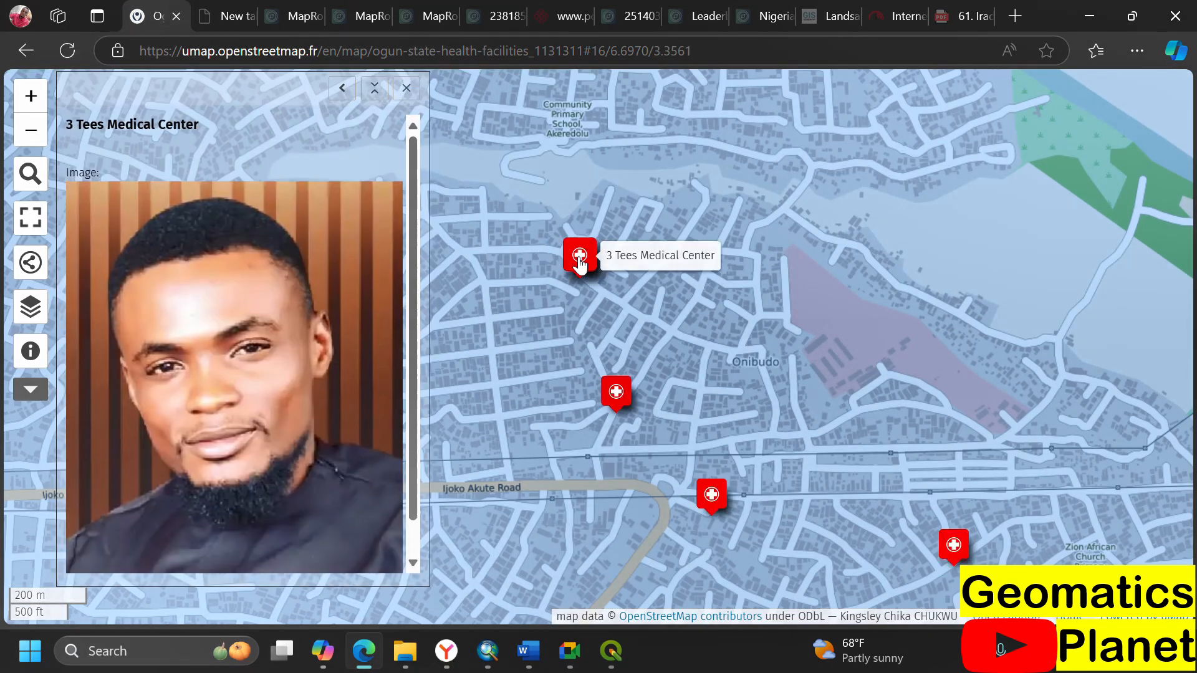
{"action": "scroll", "coordinate": [579, 264], "scroll_direction": "up", "scroll_amount": 1}
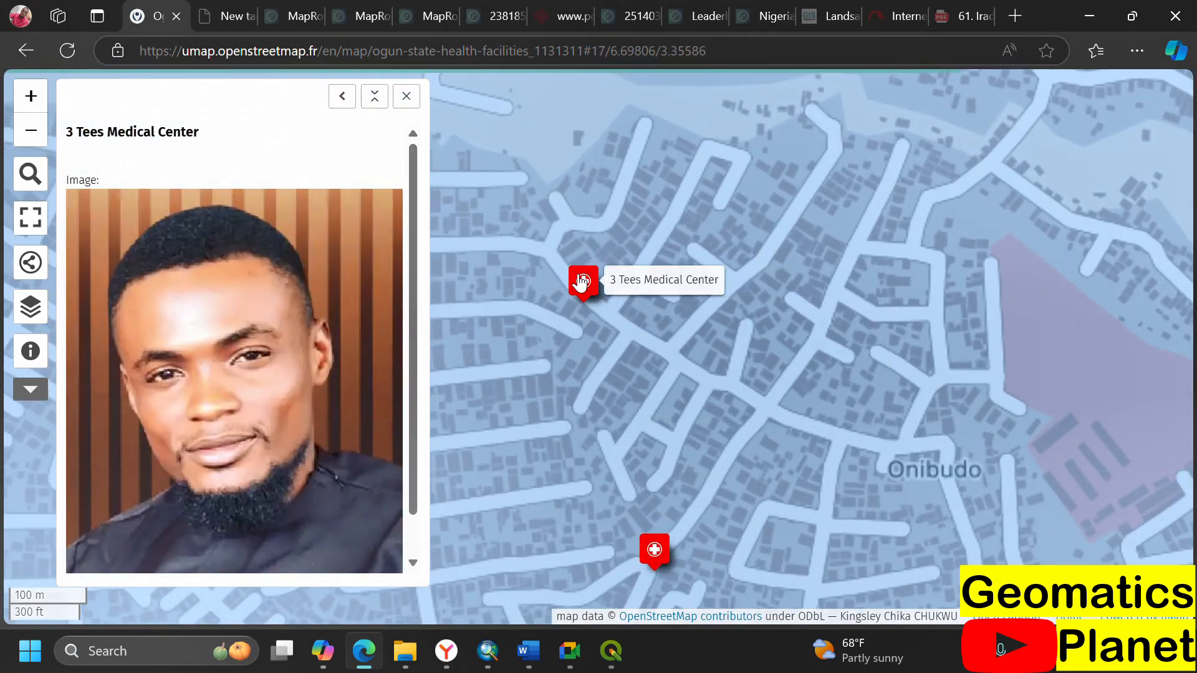
- Back in the editor, collapse the default interaction options and open the basemap choices
{"action": "left_click", "coordinate": [446, 651]}
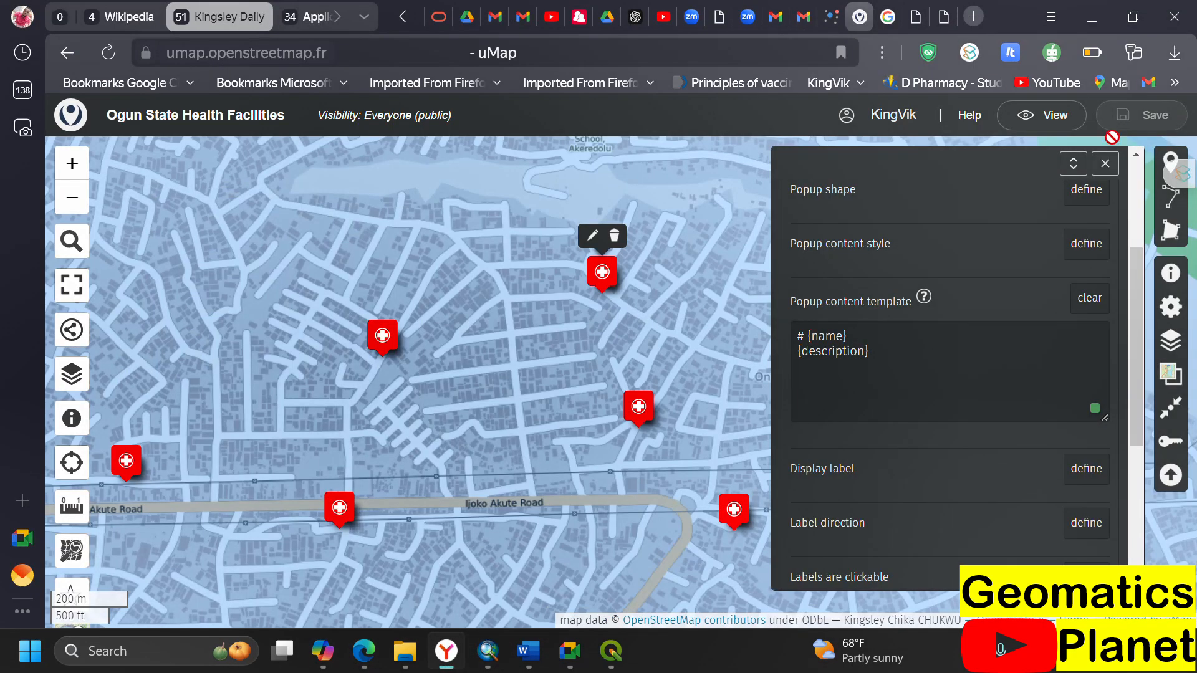
{"action": "scroll", "coordinate": [923, 396], "scroll_direction": "up", "scroll_amount": 3}
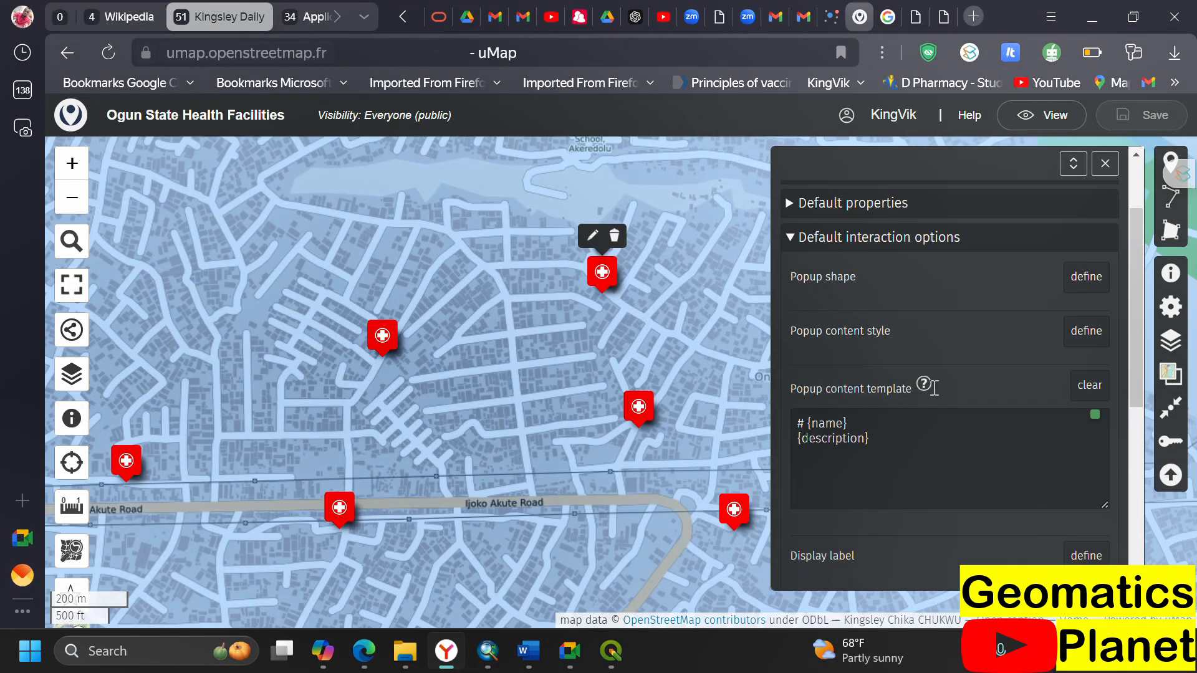
{"action": "left_click", "coordinate": [791, 339]}
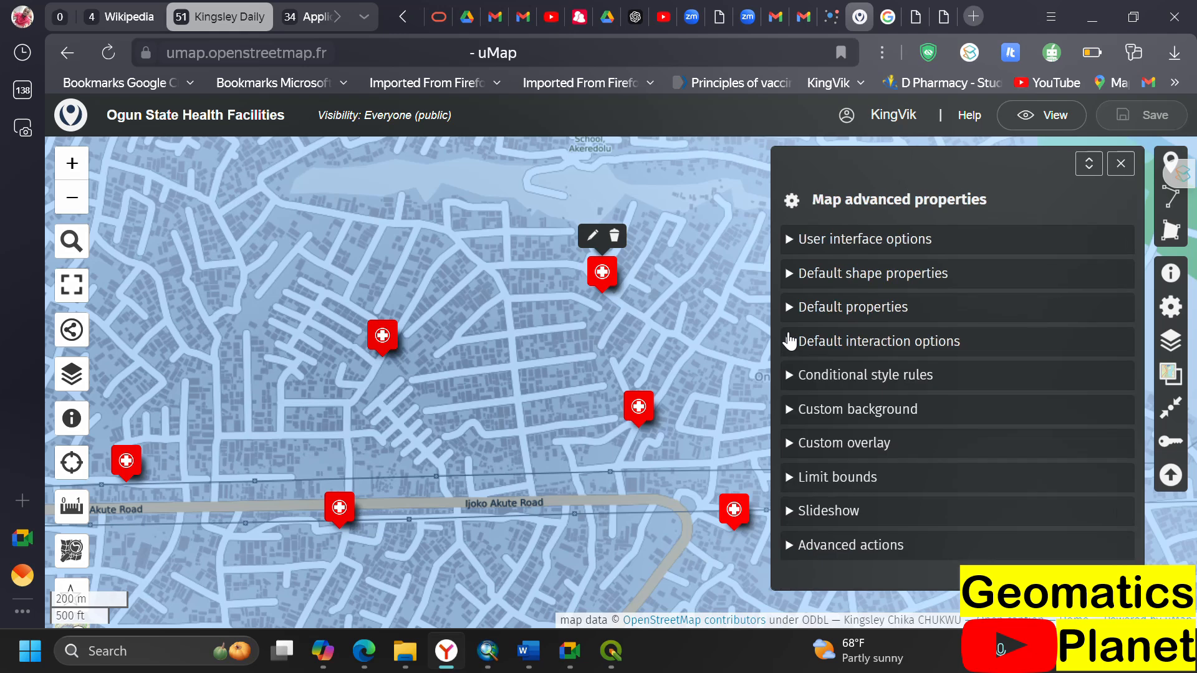
{"action": "left_click", "coordinate": [1173, 370]}
- Open the Ogun State Health Facilities layer's properties and its popup interaction settings
{"action": "left_click", "coordinate": [1170, 345]}
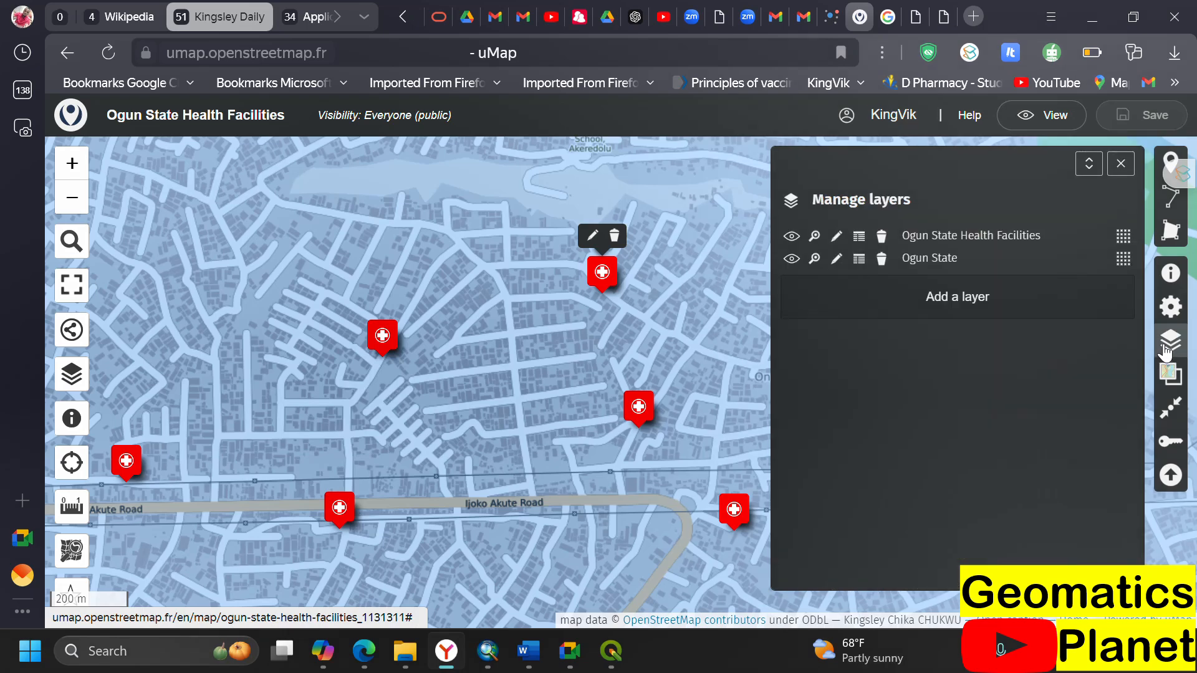
{"action": "left_click", "coordinate": [835, 241]}
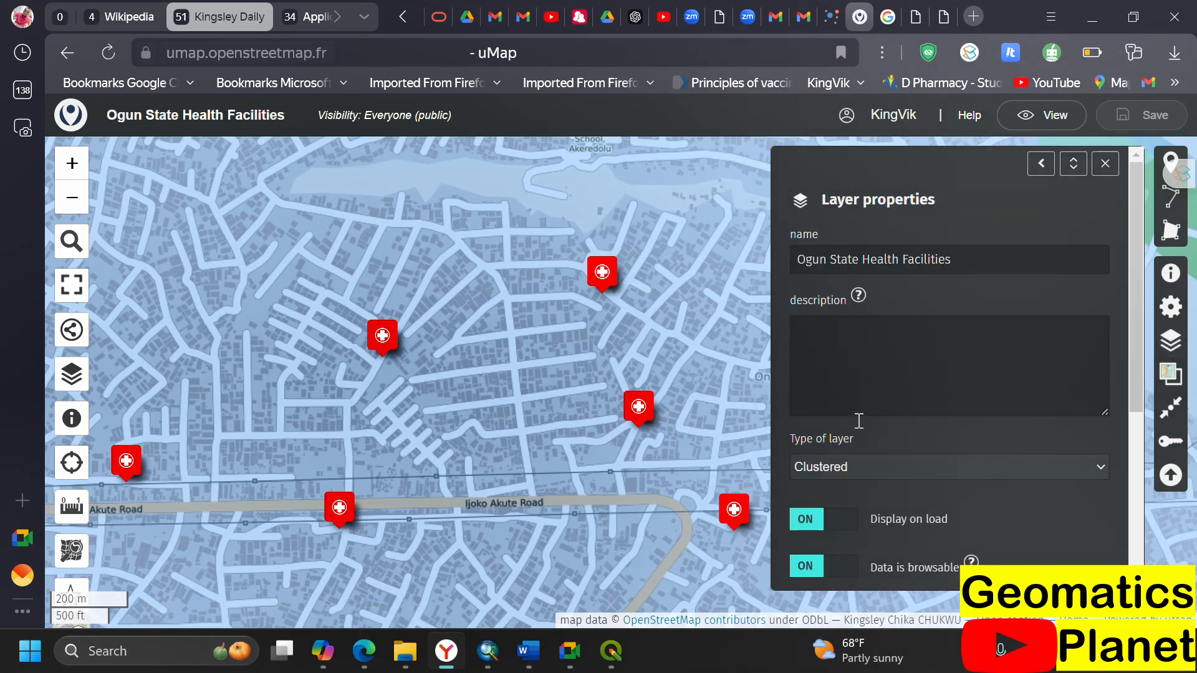
{"action": "scroll", "coordinate": [861, 420], "scroll_direction": "down", "scroll_amount": 5}
{"action": "scroll", "coordinate": [877, 399], "scroll_direction": "up", "scroll_amount": 5}
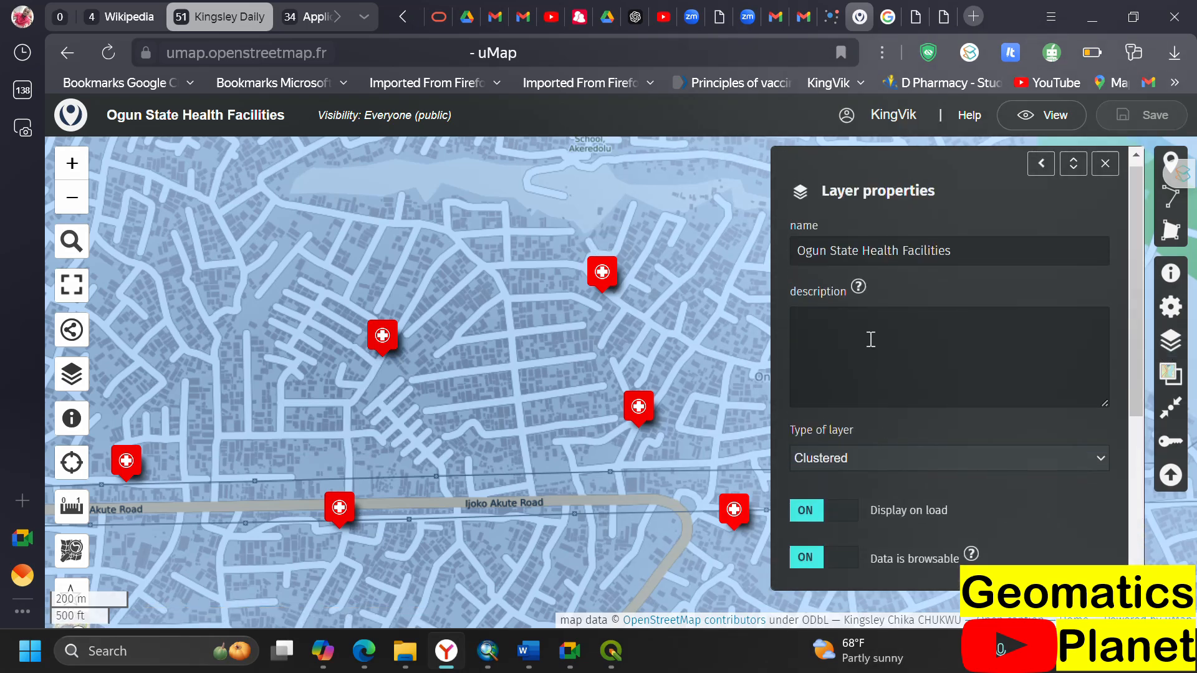
{"action": "scroll", "coordinate": [869, 374], "scroll_direction": "down", "scroll_amount": 4}
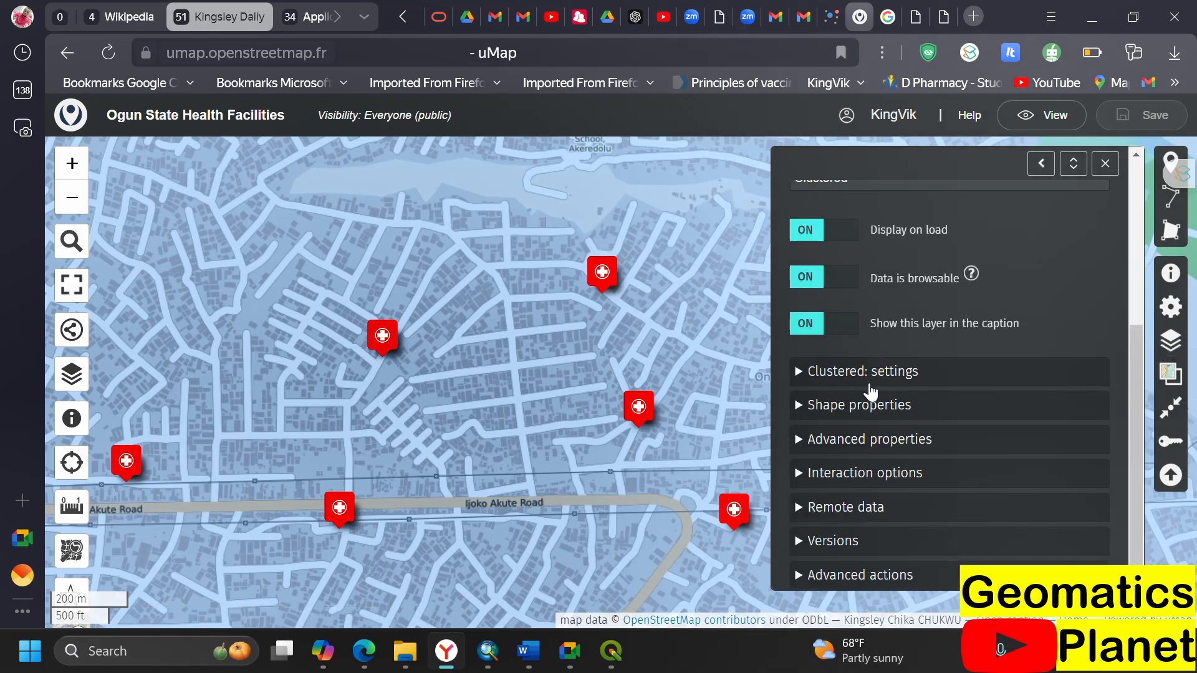
{"action": "left_click", "coordinate": [834, 480]}
{"action": "scroll", "coordinate": [861, 437], "scroll_direction": "down", "scroll_amount": 1}
{"action": "scroll", "coordinate": [861, 424], "scroll_direction": "down", "scroll_amount": 3}
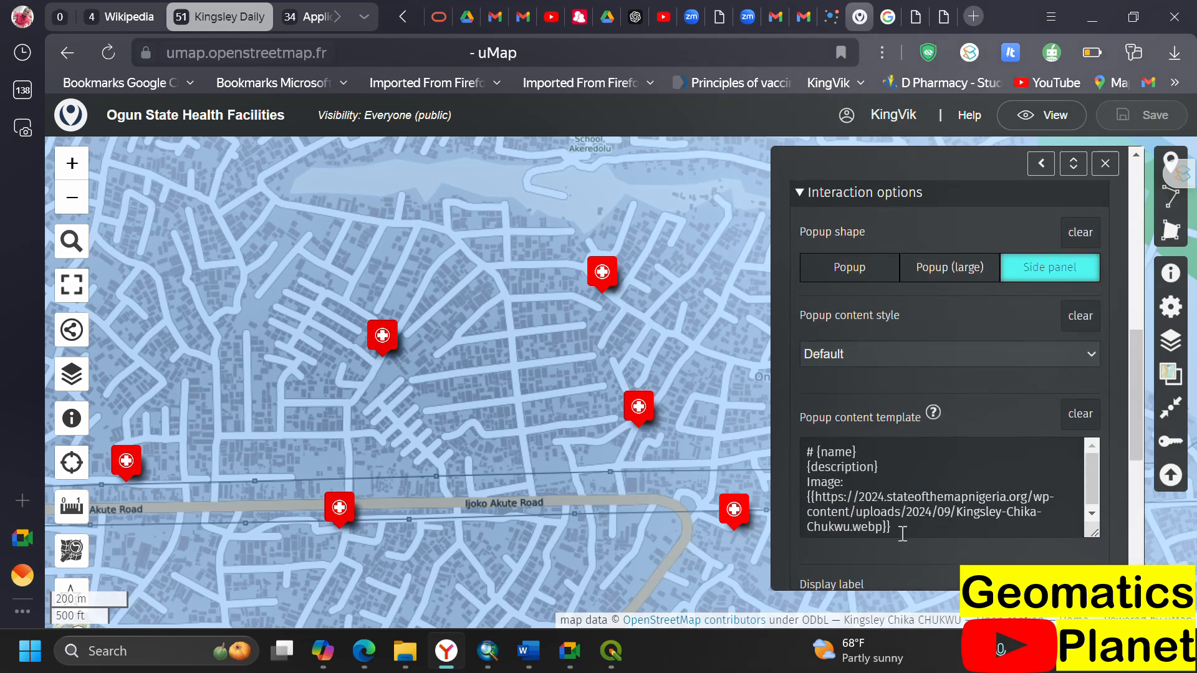
- Review the link-with-text syntax in the popup template formatting help
{"action": "left_click_drag", "start_coordinate": [902, 533], "coordinate": [801, 497]}
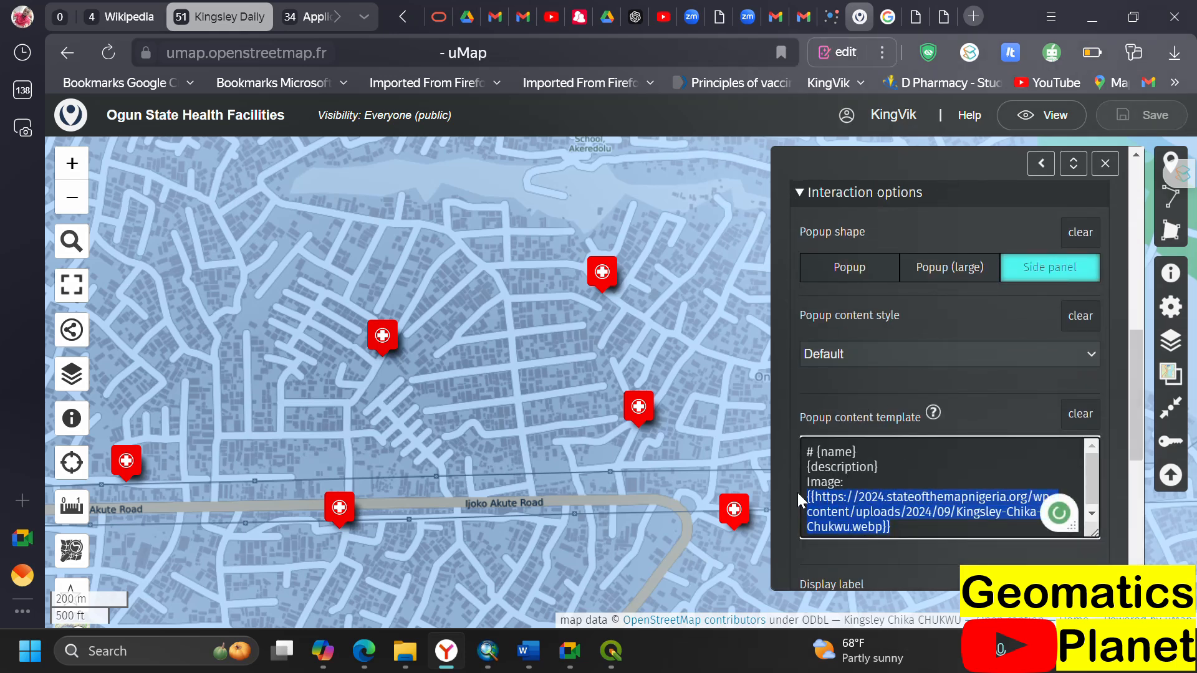
{"action": "left_click", "coordinate": [933, 413]}
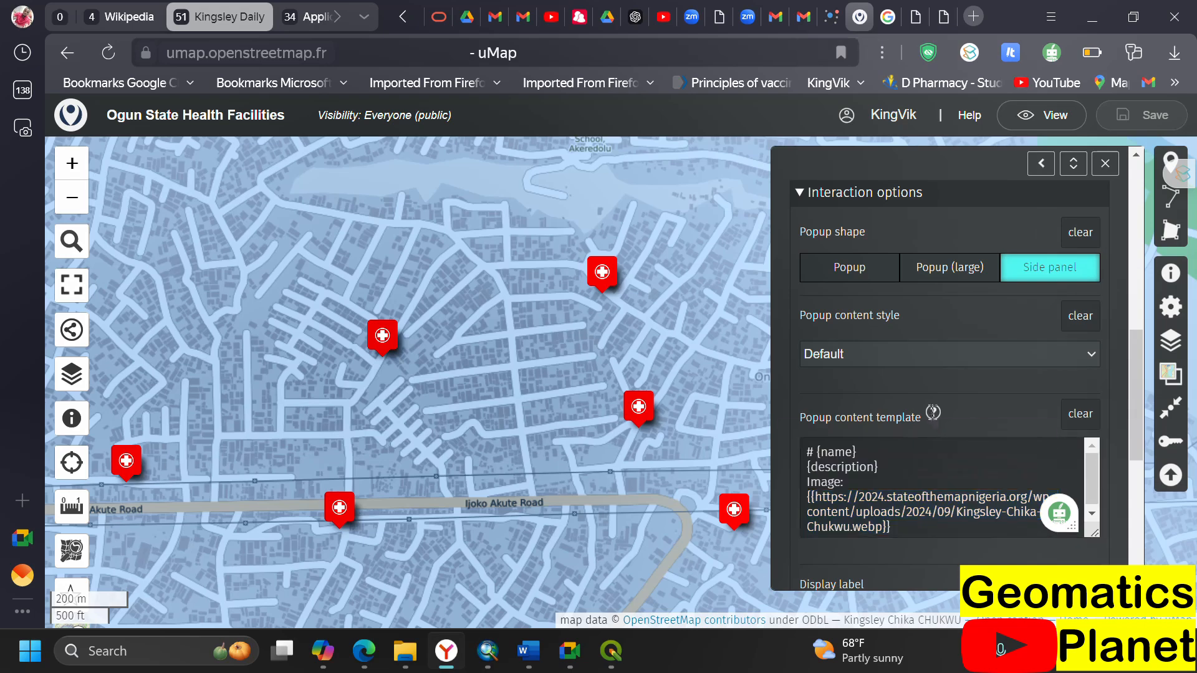
{"action": "left_click", "coordinate": [933, 414]}
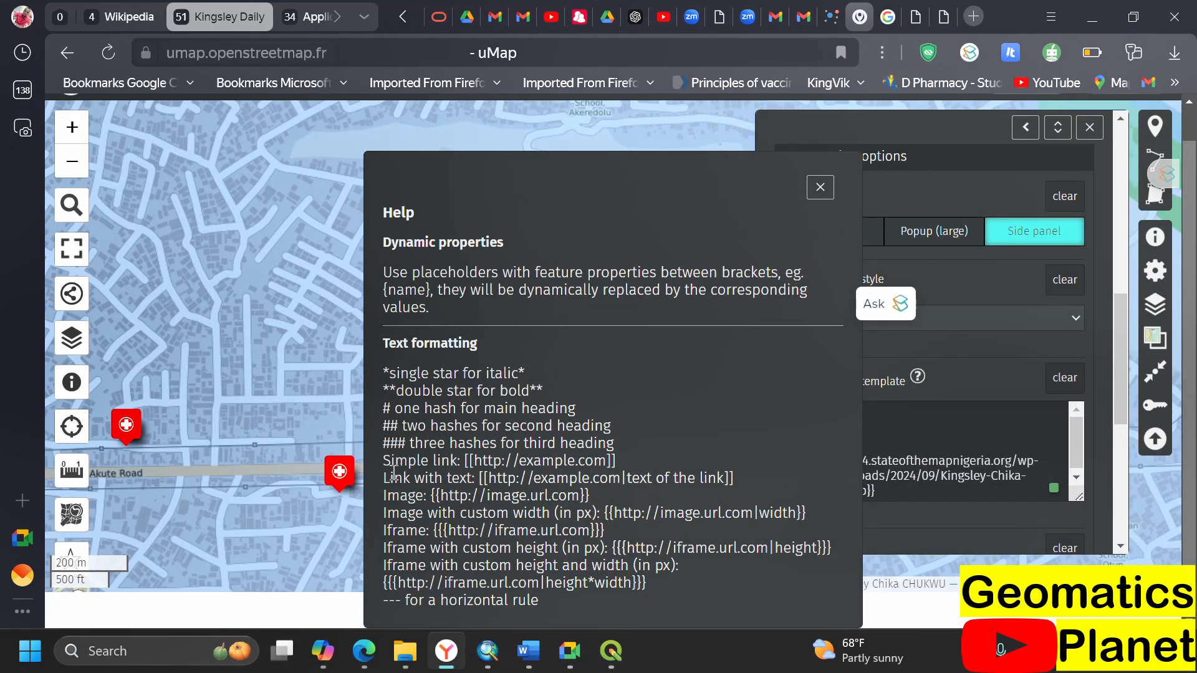
{"action": "left_click_drag", "start_coordinate": [387, 478], "coordinate": [737, 482]}
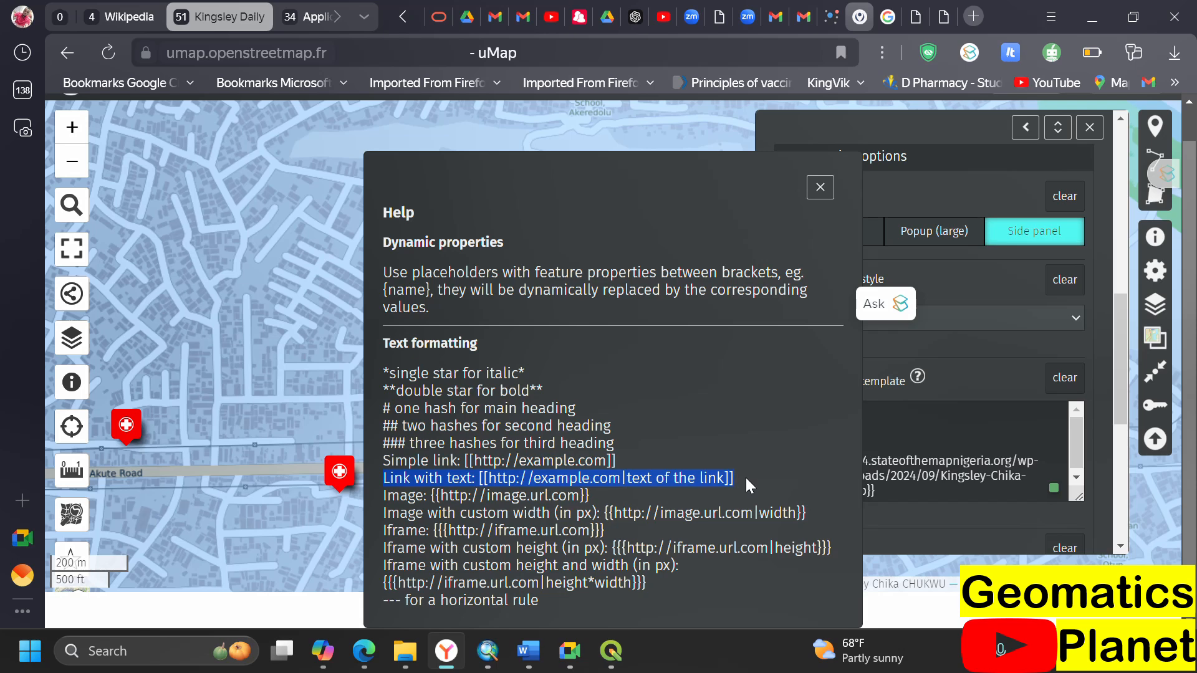
{"action": "left_click", "coordinate": [896, 444]}
{"action": "left_click", "coordinate": [820, 187]}
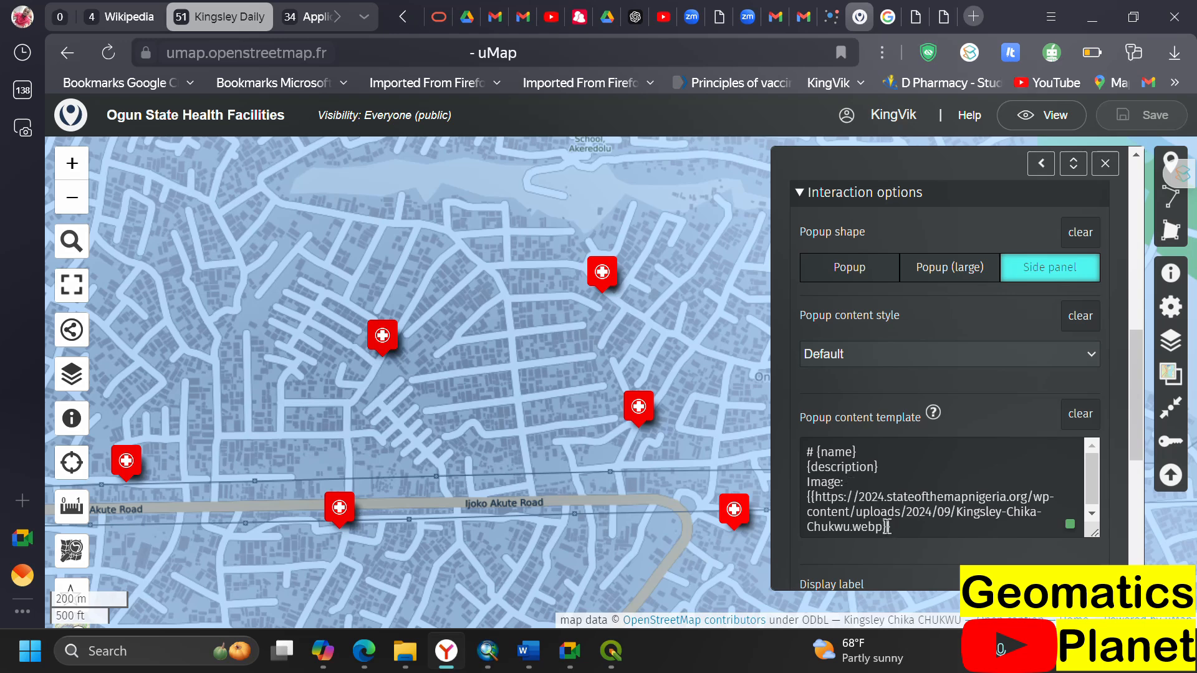
- Delete the 'Image:' label from the layer's popup template and save the map
{"action": "left_click_drag", "start_coordinate": [848, 486], "coordinate": [789, 489]}
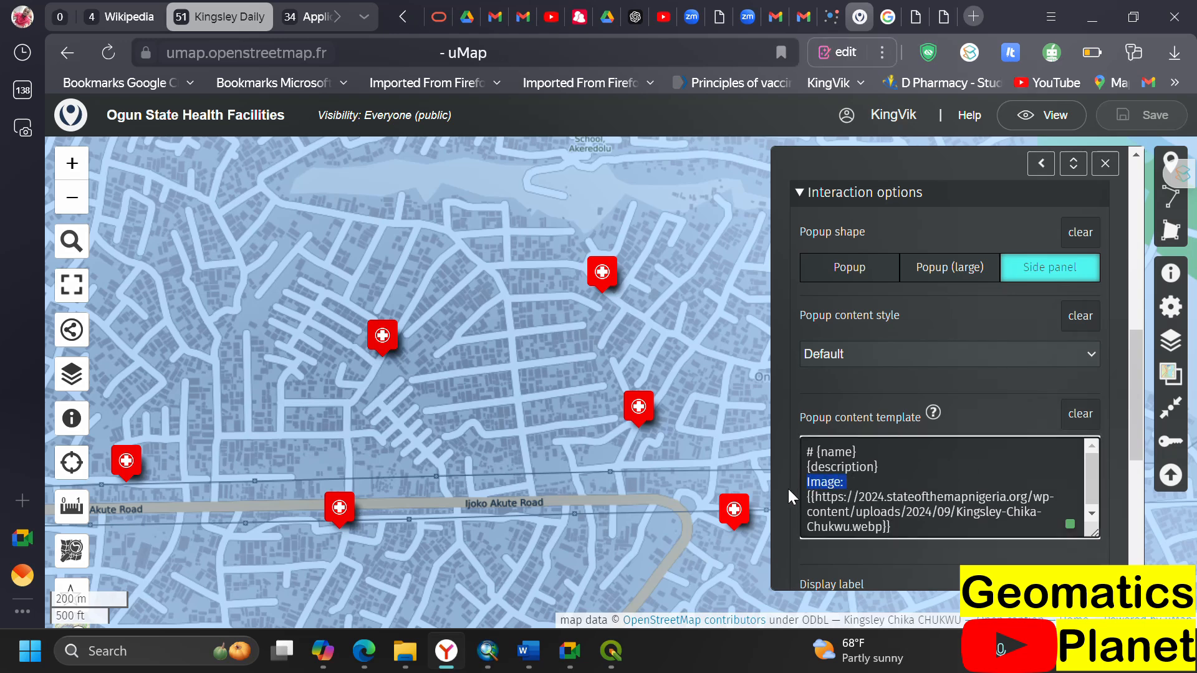
{"action": "key", "text": "Delete"}
{"action": "key", "text": "Delete"}
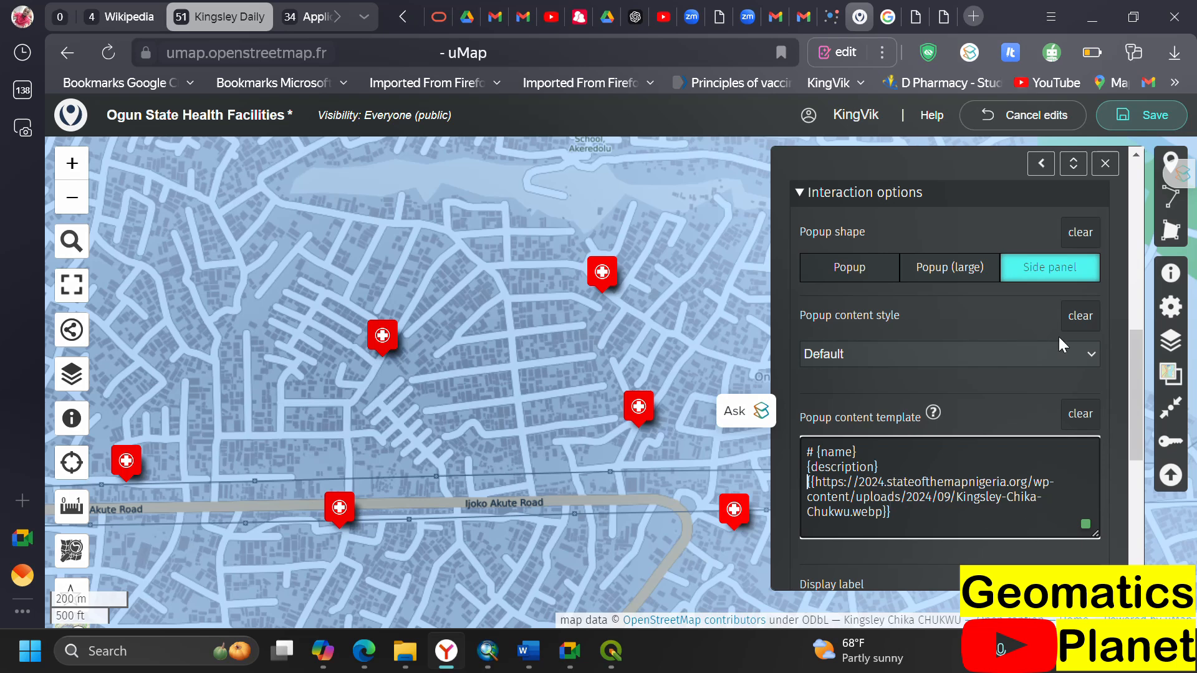
{"action": "left_click", "coordinate": [1116, 116]}
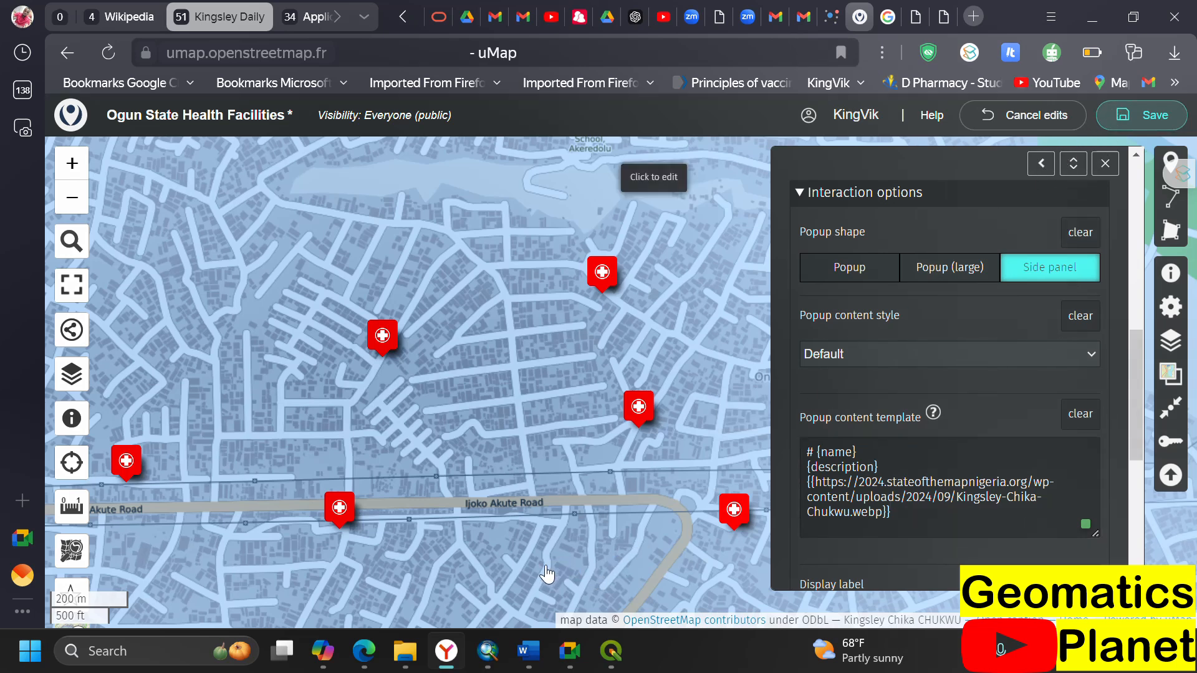
- Reload the map preview and inspect the 3 Tees Medical Center details panel
{"action": "left_click", "coordinate": [377, 656]}
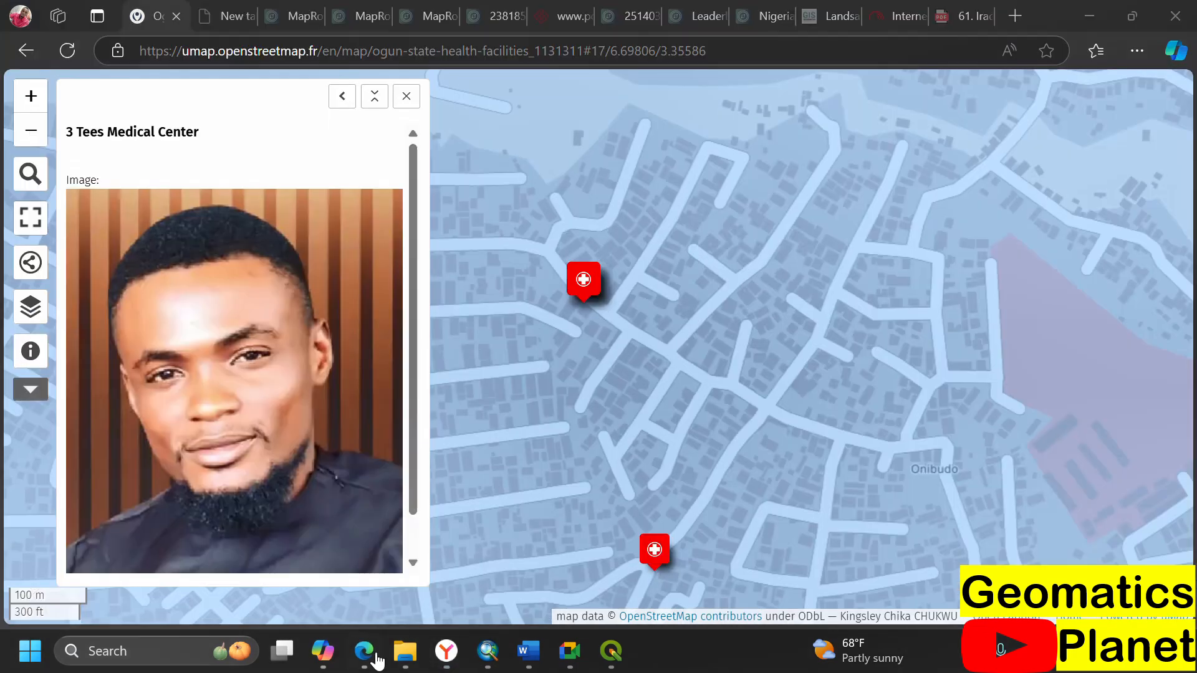
{"action": "left_click", "coordinate": [74, 58]}
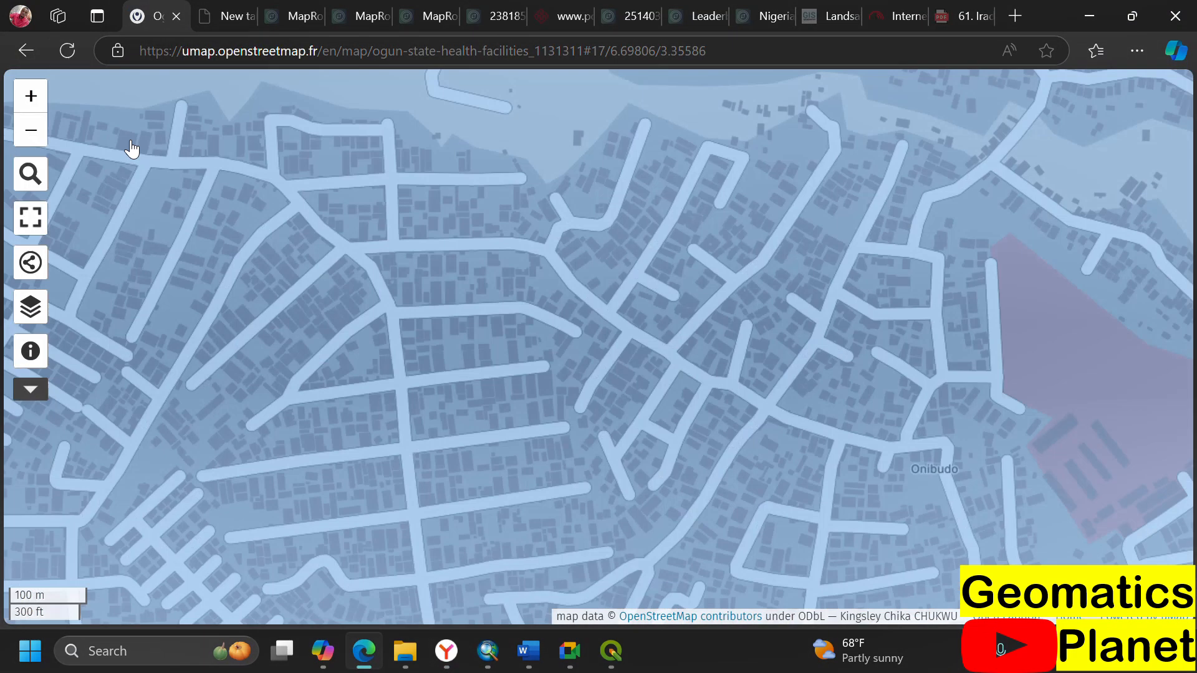
{"action": "left_click", "coordinate": [583, 281]}
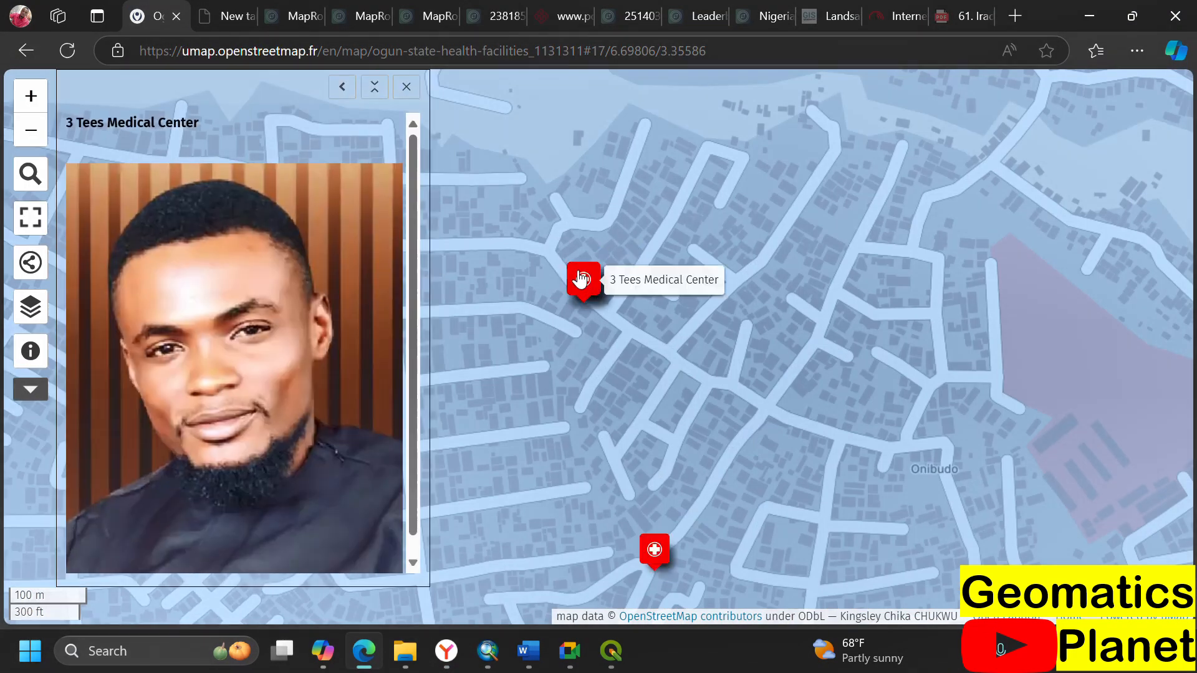
{"action": "scroll", "coordinate": [247, 292], "scroll_direction": "down", "scroll_amount": 1}
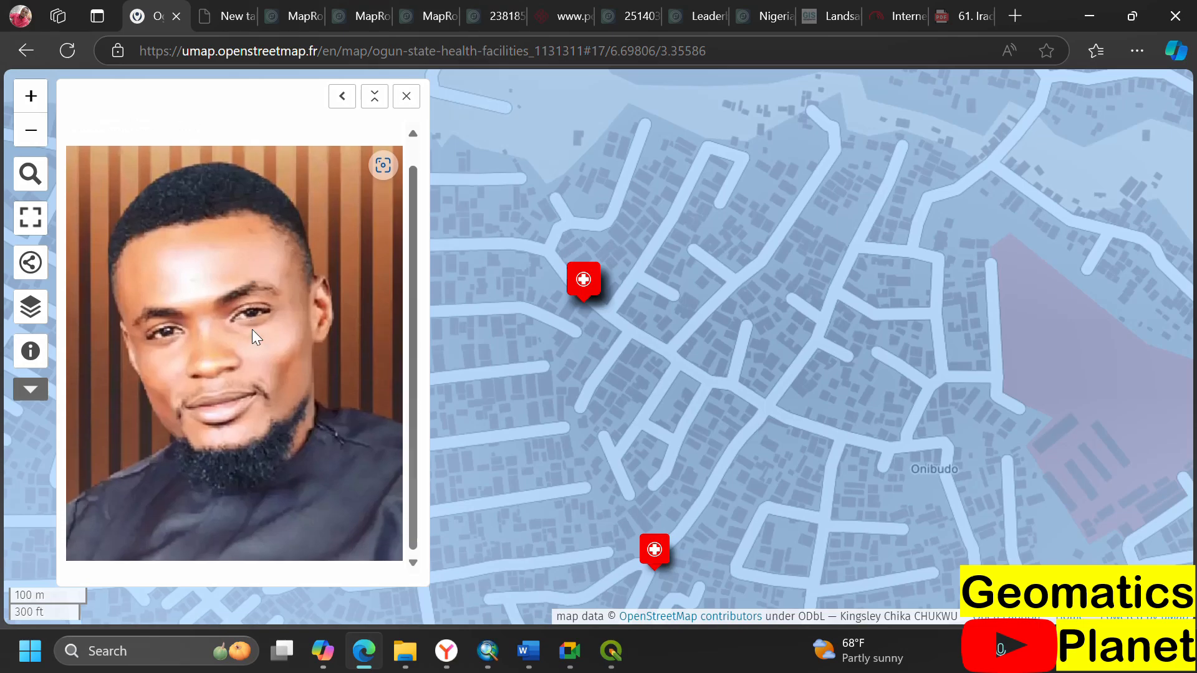
{"action": "scroll", "coordinate": [252, 330], "scroll_direction": "up", "scroll_amount": 1}
{"action": "scroll", "coordinate": [260, 304], "scroll_direction": "down", "scroll_amount": 1}
{"action": "scroll", "coordinate": [259, 304], "scroll_direction": "up", "scroll_amount": 1}
{"action": "scroll", "coordinate": [263, 295], "scroll_direction": "down", "scroll_amount": 1}
{"action": "scroll", "coordinate": [260, 294], "scroll_direction": "up", "scroll_amount": 1}
{"action": "scroll", "coordinate": [261, 294], "scroll_direction": "down", "scroll_amount": 1}
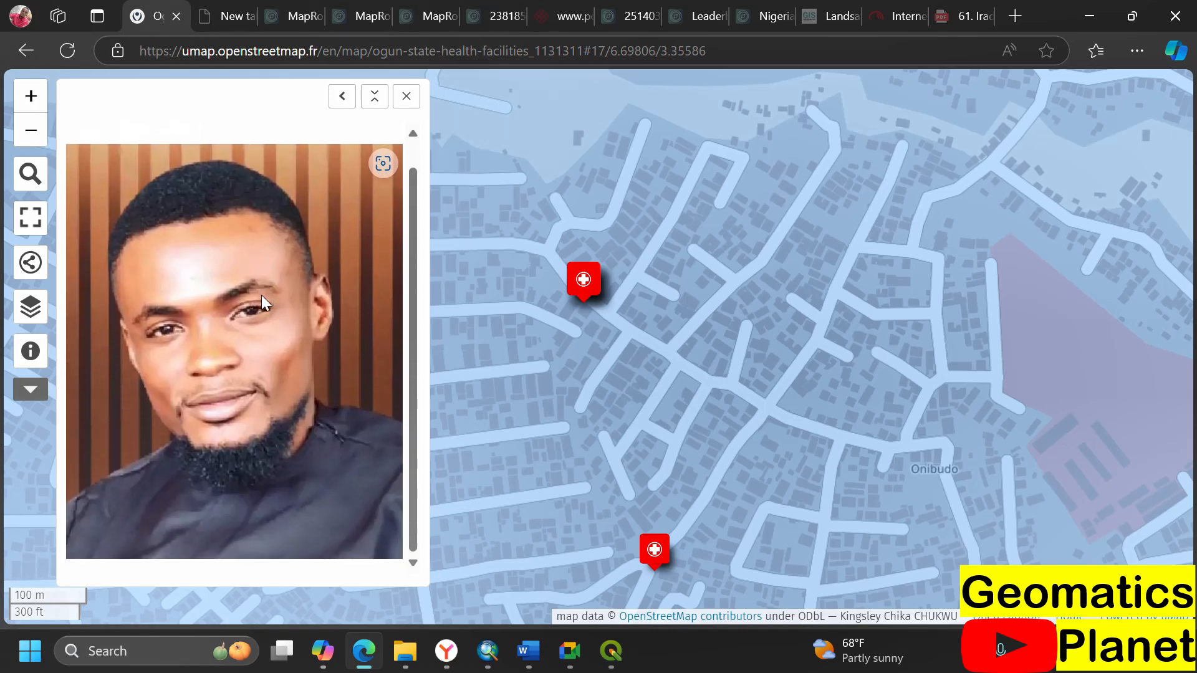
{"action": "left_click", "coordinate": [408, 99]}
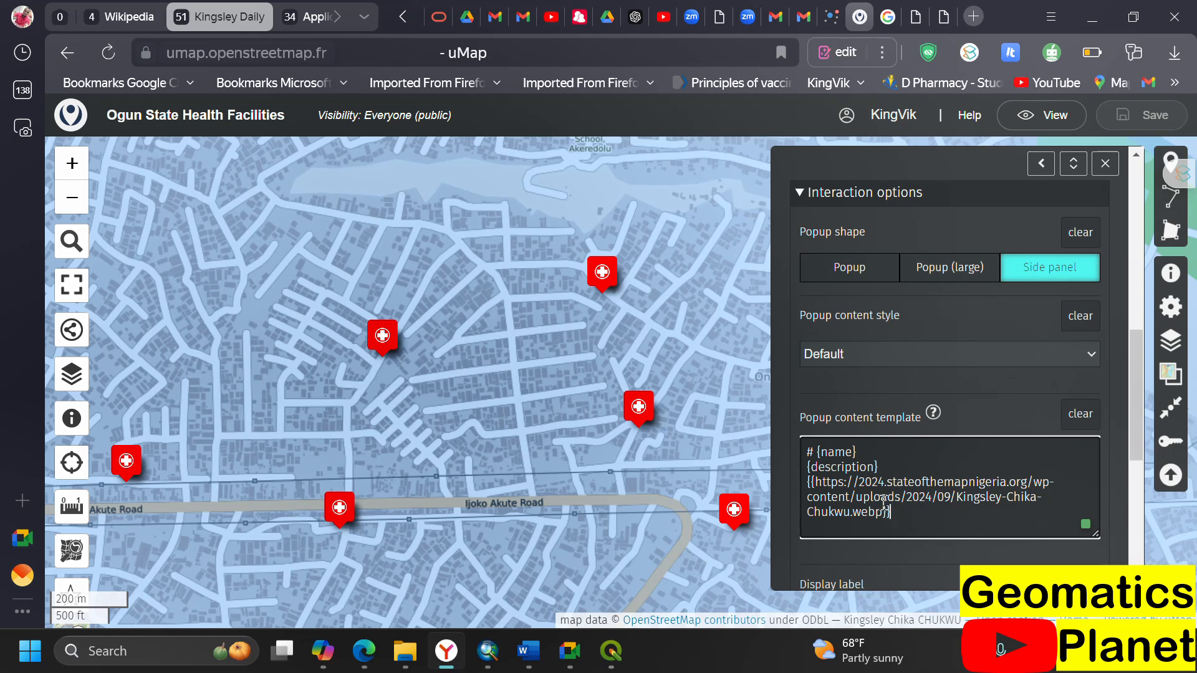
- Remove the hard-coded image URL so the template uses {image}, save, and recheck the preview
{"action": "left_click_drag", "start_coordinate": [888, 512], "coordinate": [817, 487]}
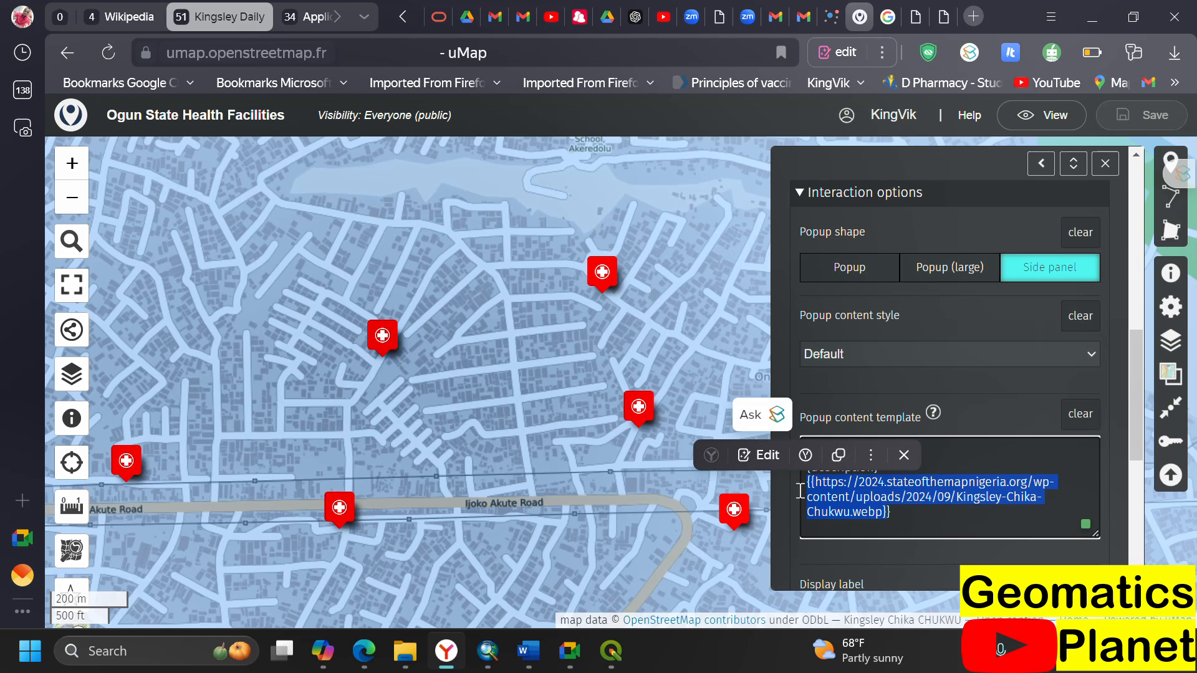
{"action": "key", "text": "BackSpace"}
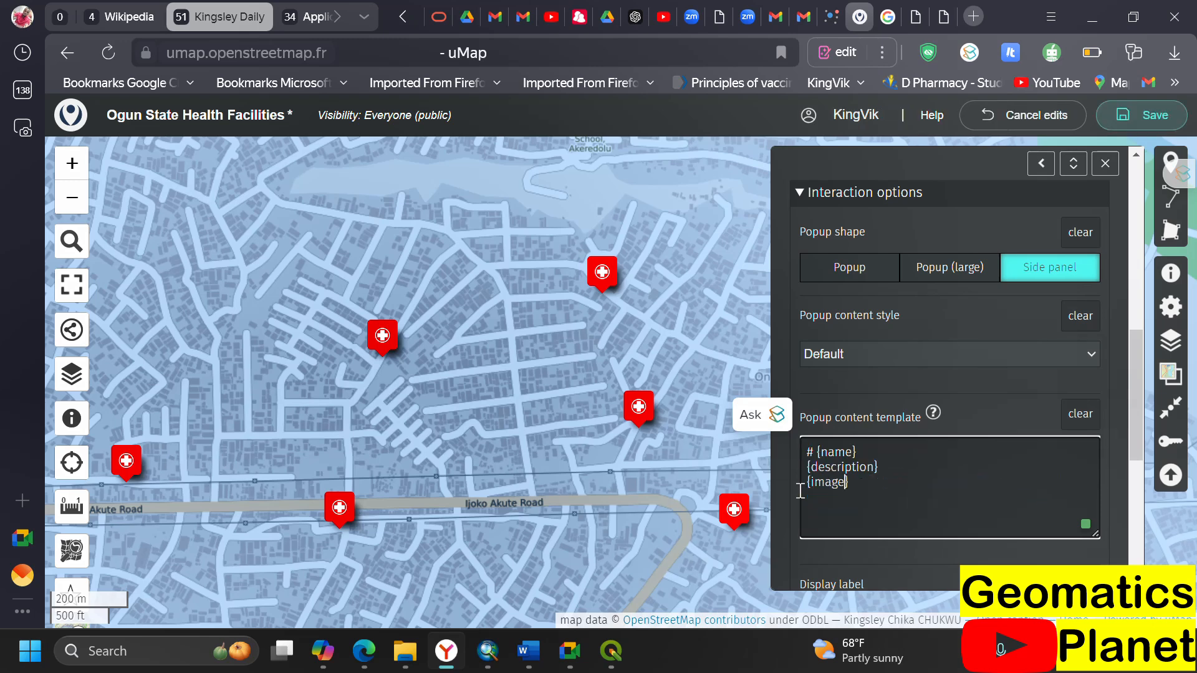
{"action": "left_click", "coordinate": [1128, 129]}
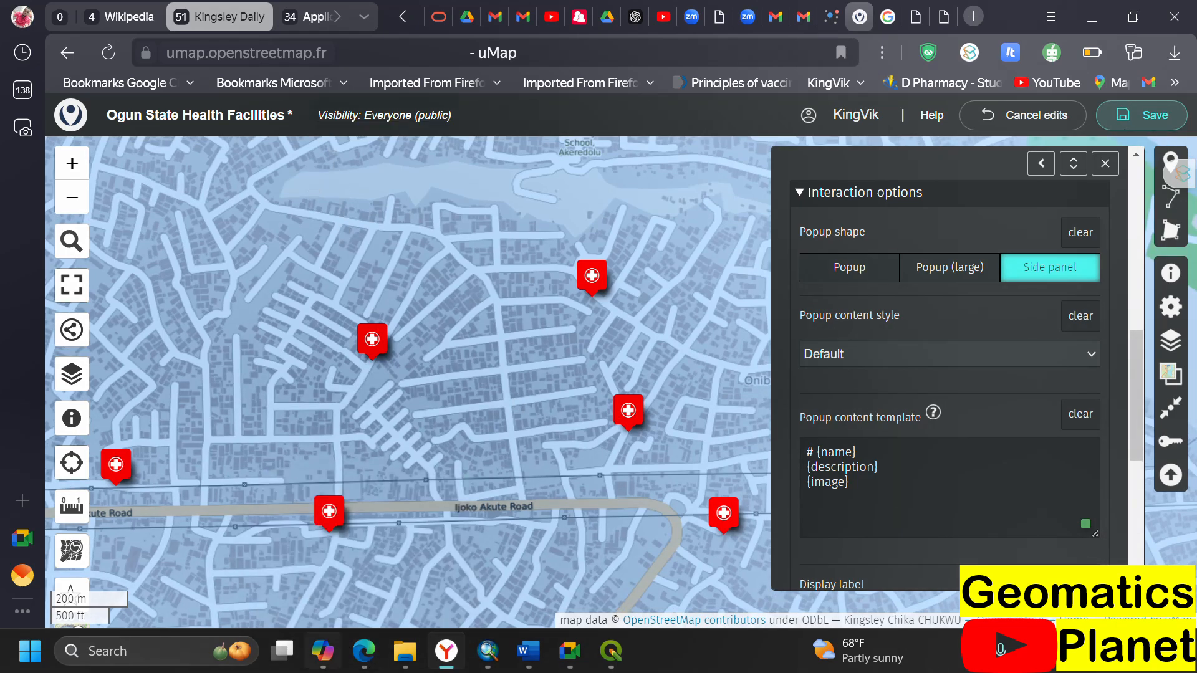
{"action": "left_click", "coordinate": [364, 651]}
{"action": "left_click", "coordinate": [72, 52]}
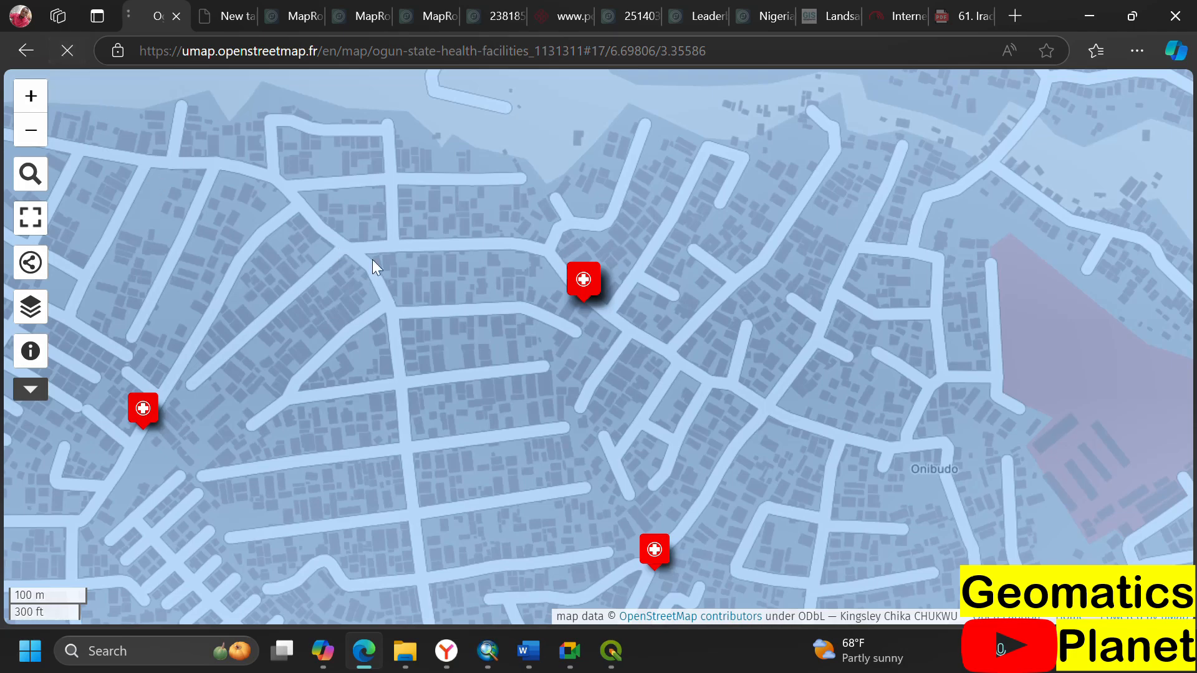
{"action": "left_click", "coordinate": [581, 288]}
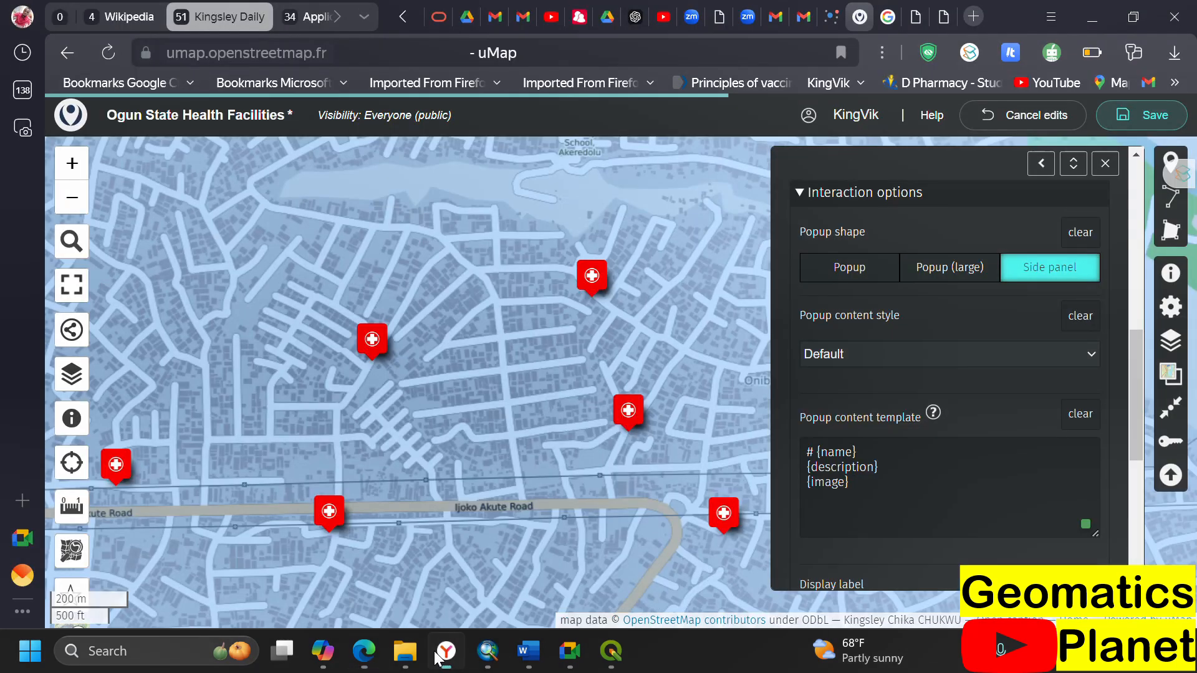
- Set the layer's popup content style to Table and save the map
{"action": "left_click", "coordinate": [446, 651]}
{"action": "left_click", "coordinate": [925, 354]}
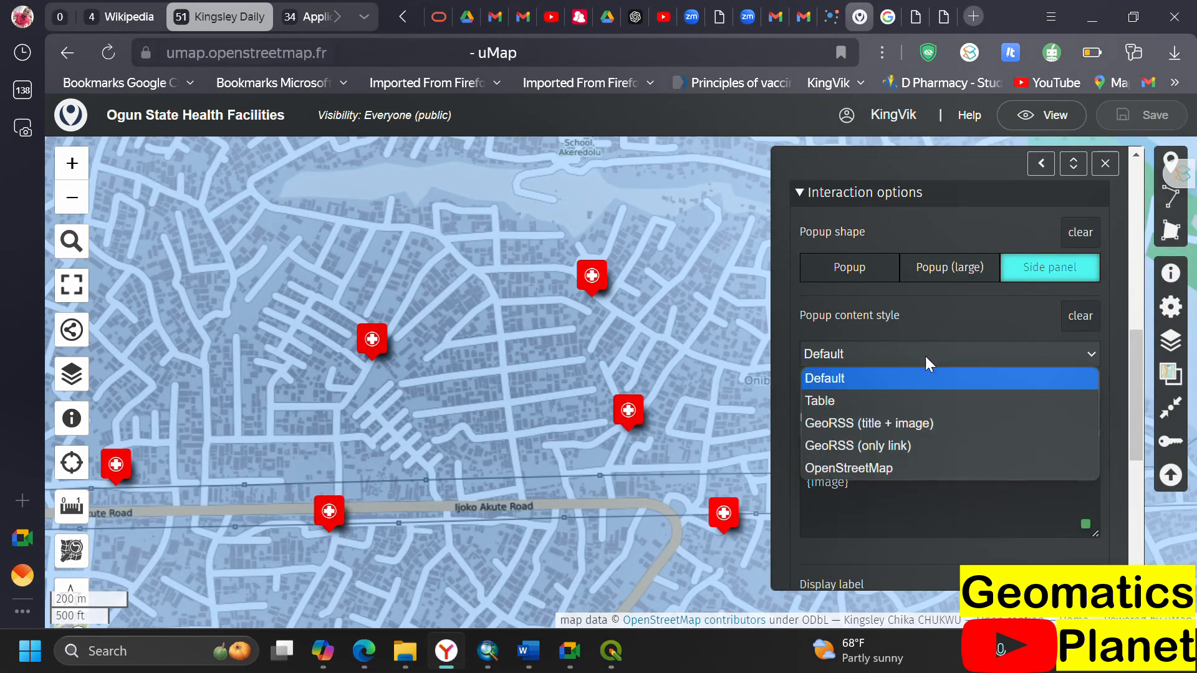
{"action": "left_click", "coordinate": [885, 397]}
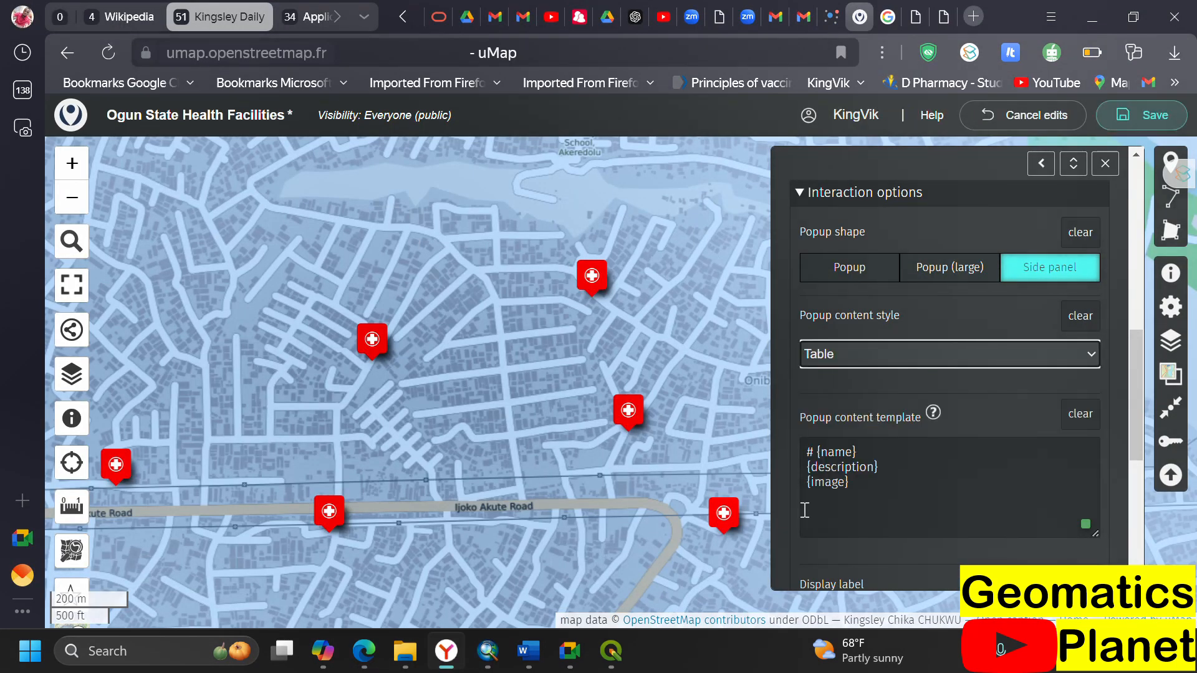
{"action": "left_click", "coordinate": [1142, 117]}
- Reload the preview, open 3 Tees Medical Center's popup and follow its image link
{"action": "left_click", "coordinate": [364, 653]}
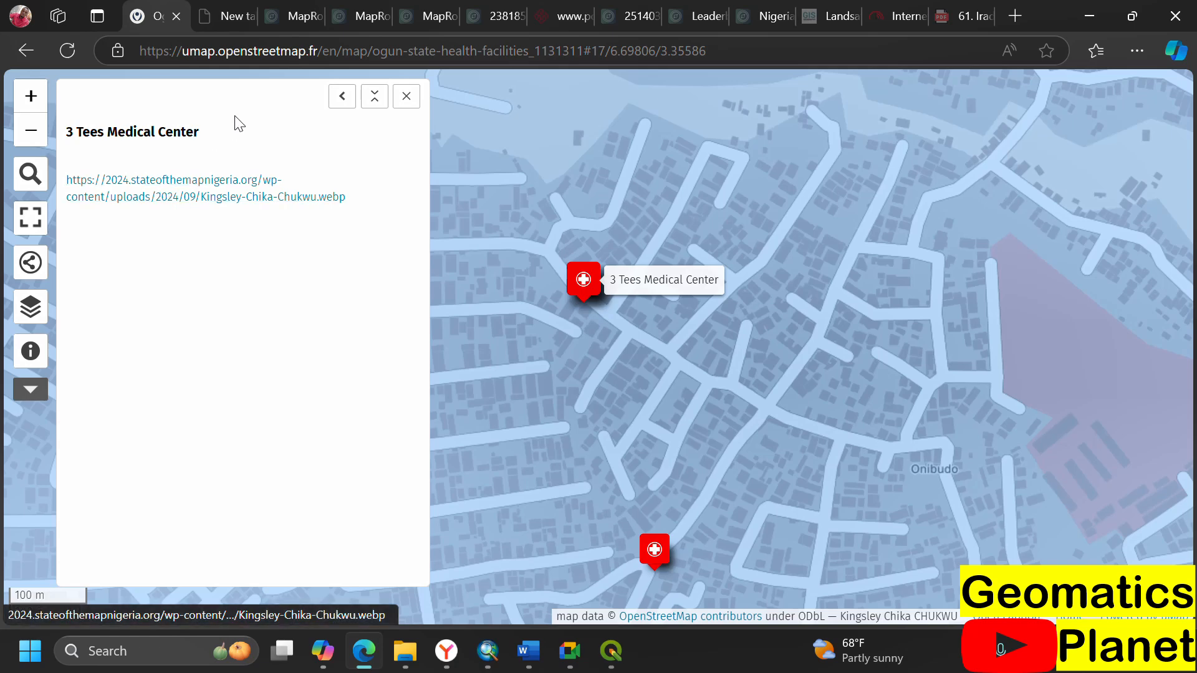
{"action": "left_click", "coordinate": [68, 49]}
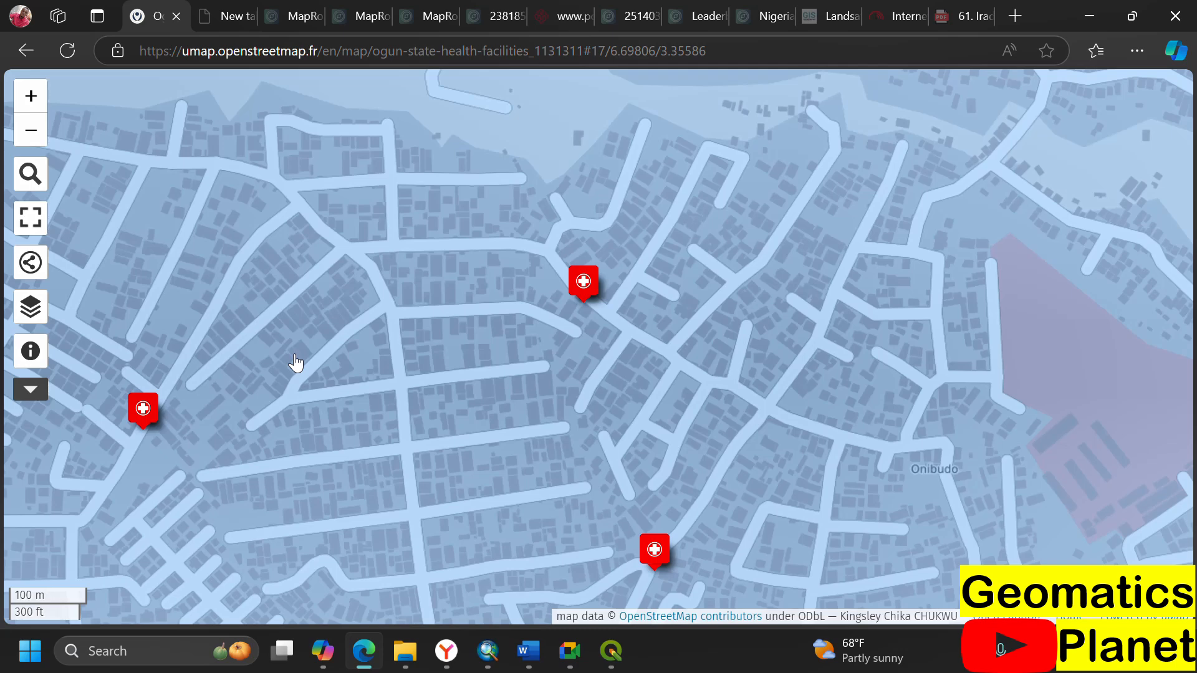
{"action": "left_click", "coordinate": [583, 280]}
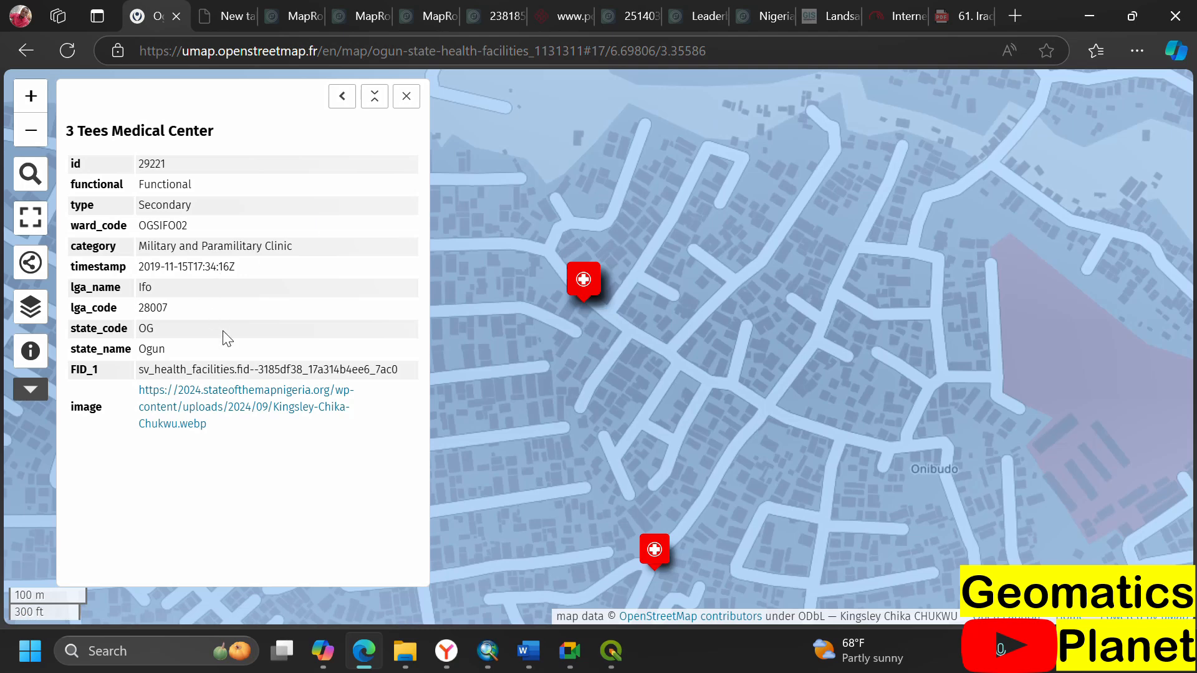
{"action": "left_click", "coordinate": [235, 414]}
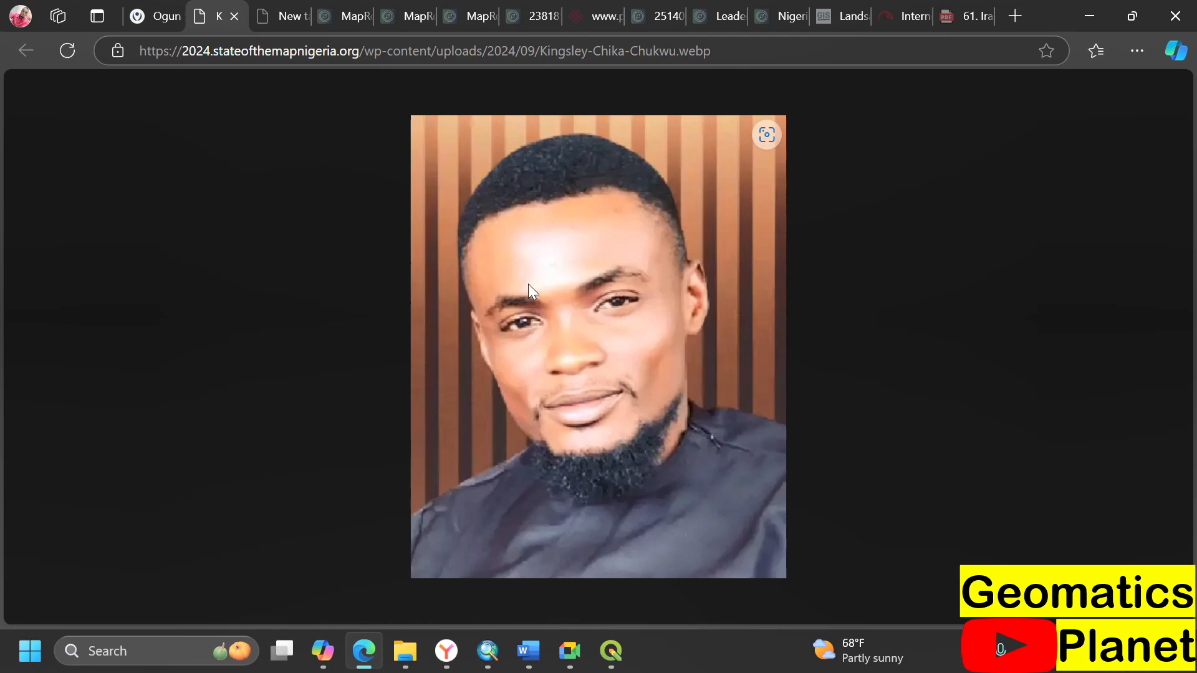
{"action": "left_click", "coordinate": [163, 20]}
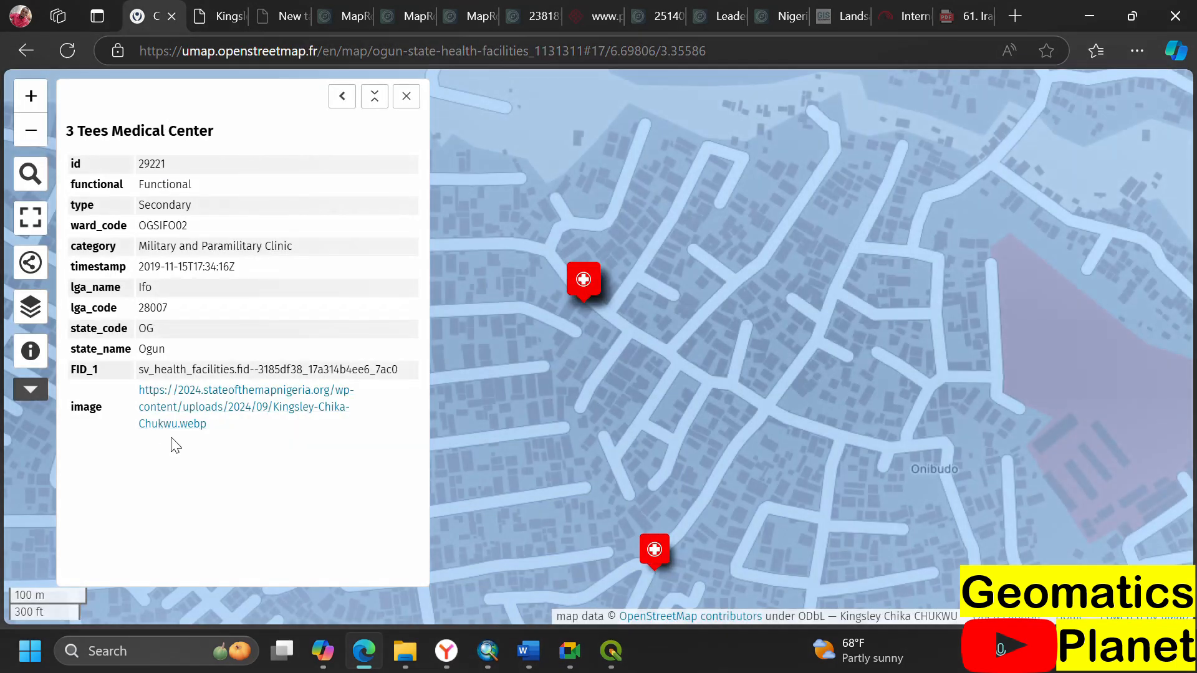
{"action": "left_click", "coordinate": [446, 651]}
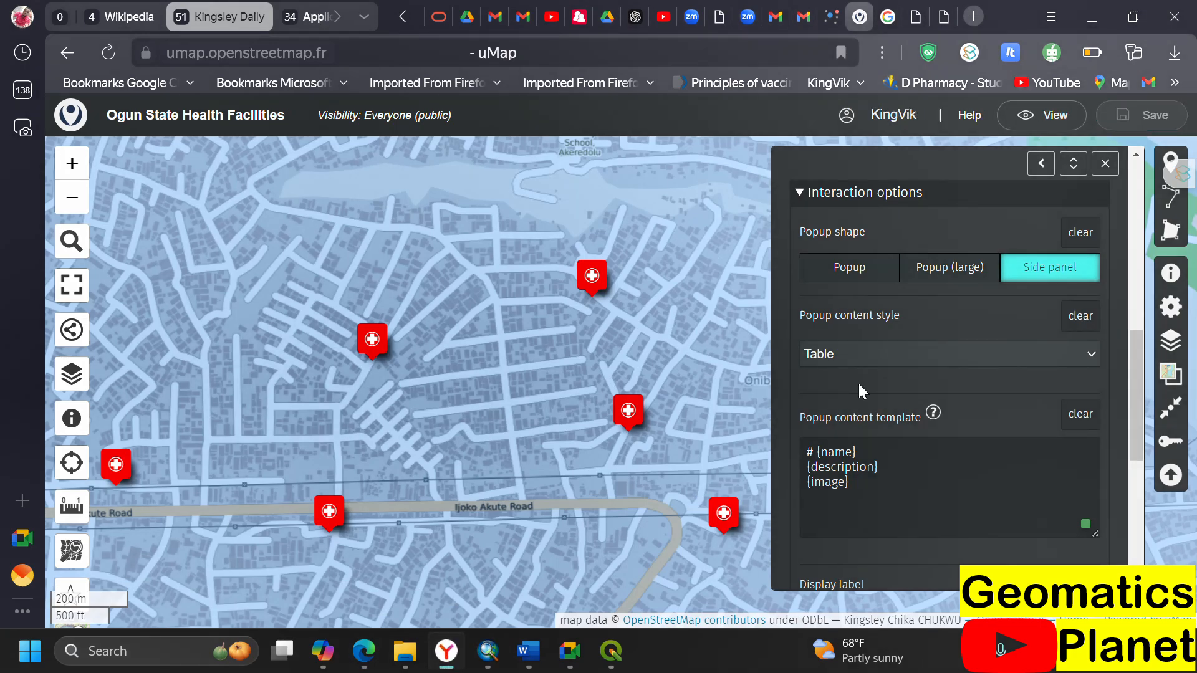
- Set popup links to open in an iframe and test the 3 Tees Medical Center image link
{"action": "scroll", "coordinate": [867, 405], "scroll_direction": "down", "scroll_amount": 3}
{"action": "scroll", "coordinate": [899, 461], "scroll_direction": "down", "scroll_amount": 3}
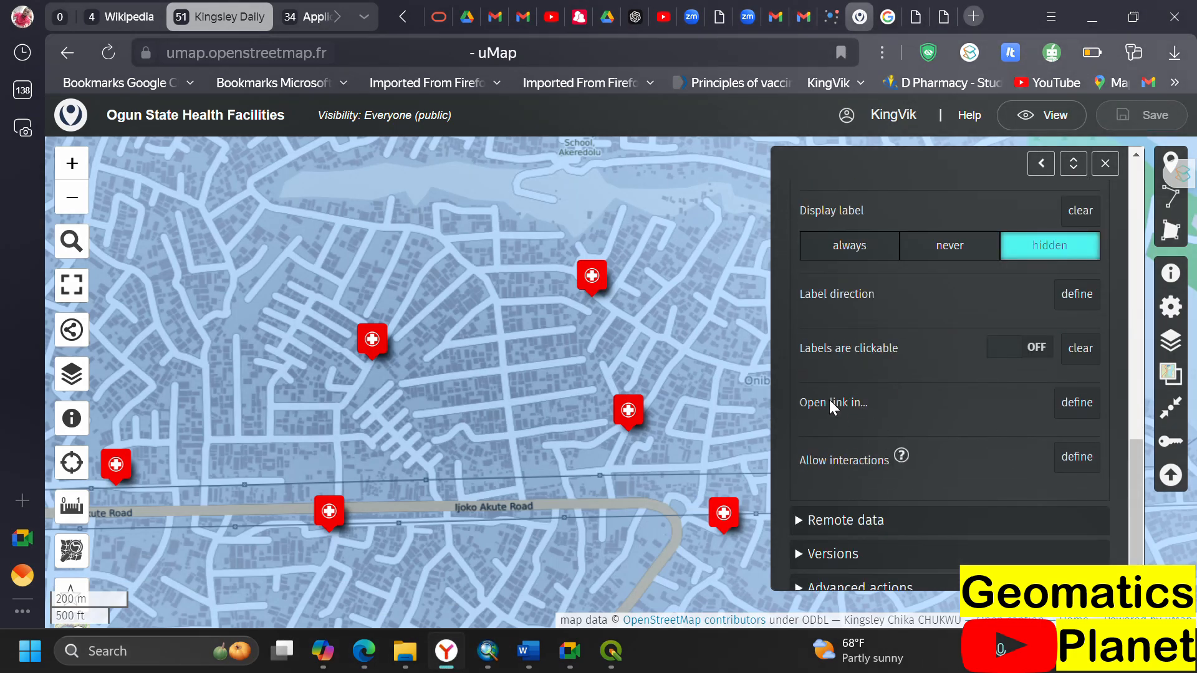
{"action": "left_click", "coordinate": [1077, 408]}
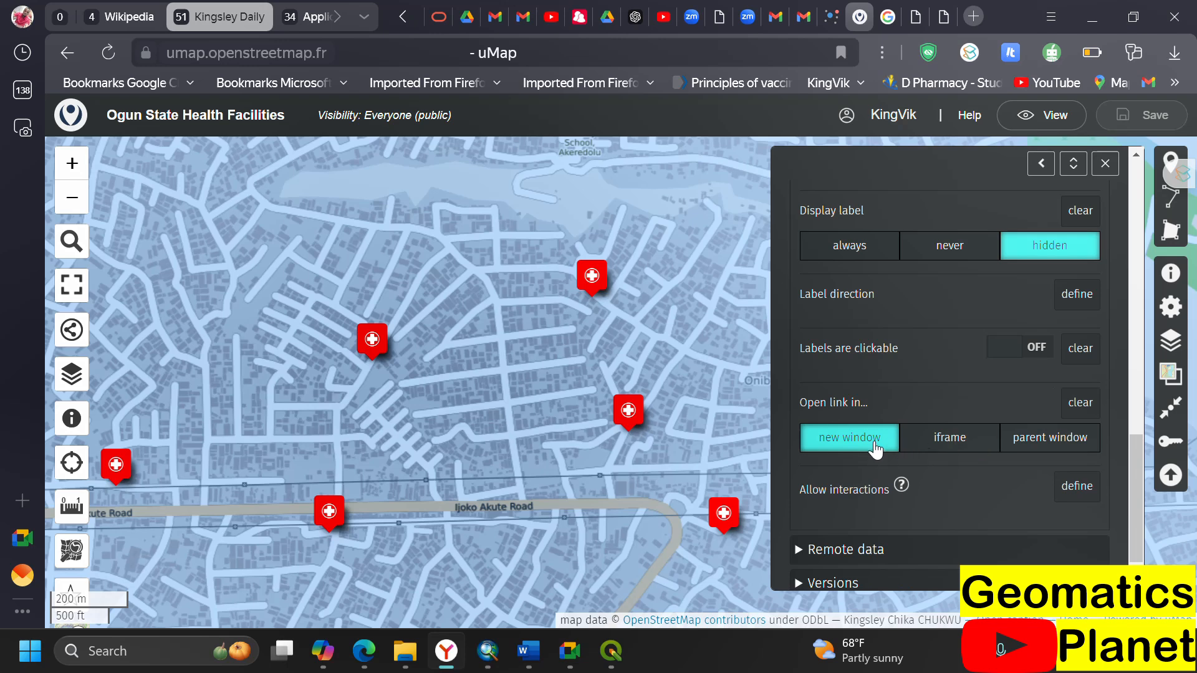
{"action": "left_click", "coordinate": [959, 442]}
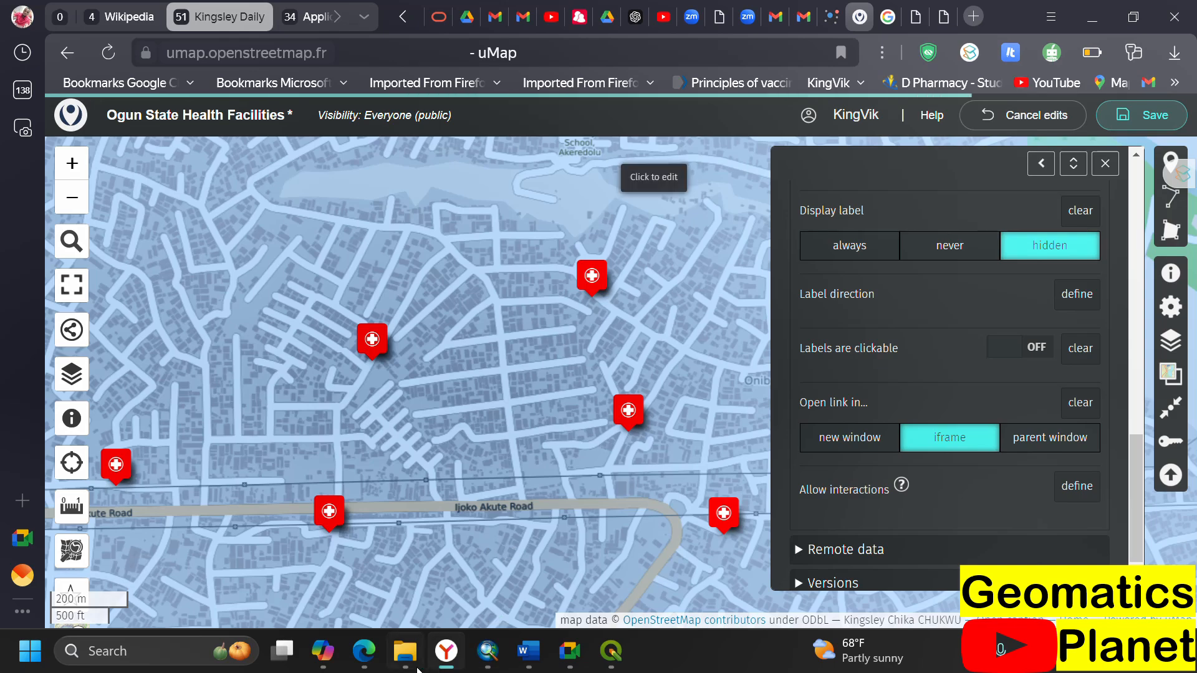
{"action": "left_click", "coordinate": [379, 656]}
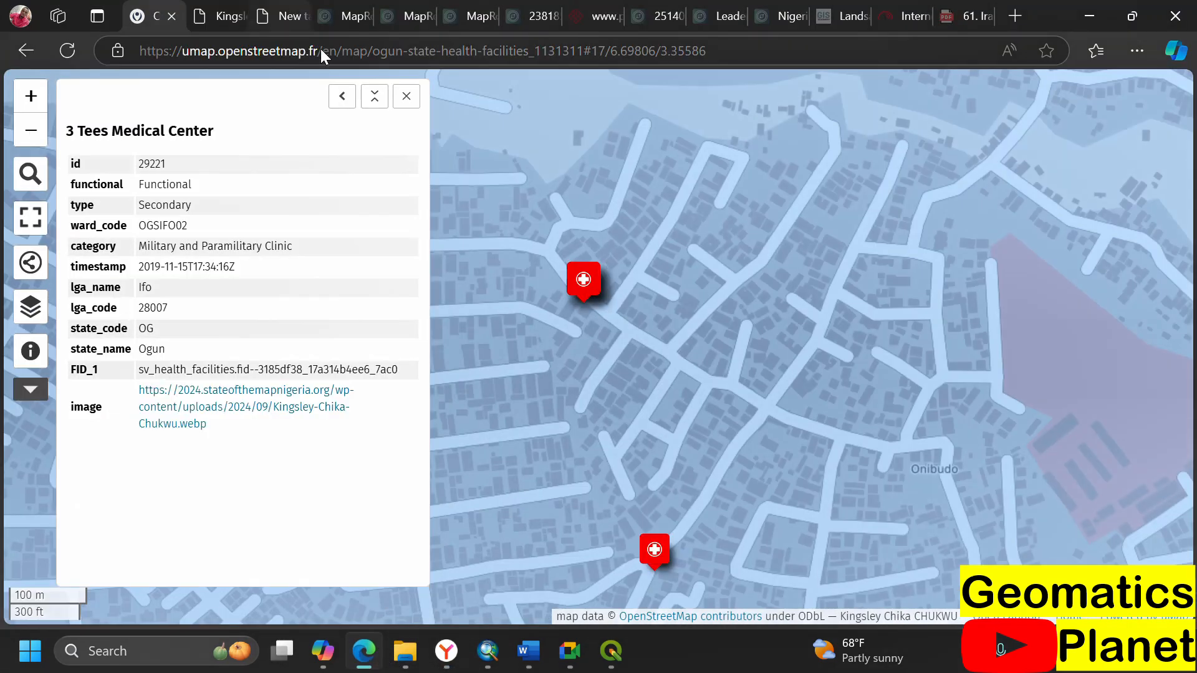
{"action": "left_click", "coordinate": [370, 96]}
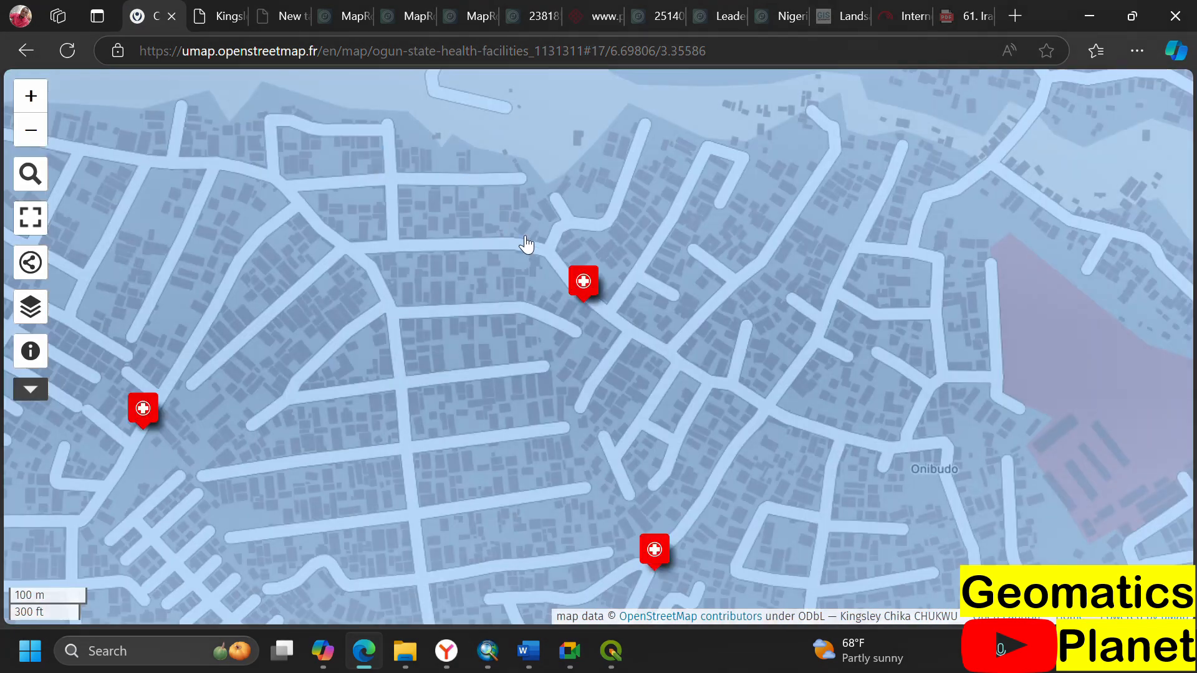
{"action": "left_click", "coordinate": [583, 280]}
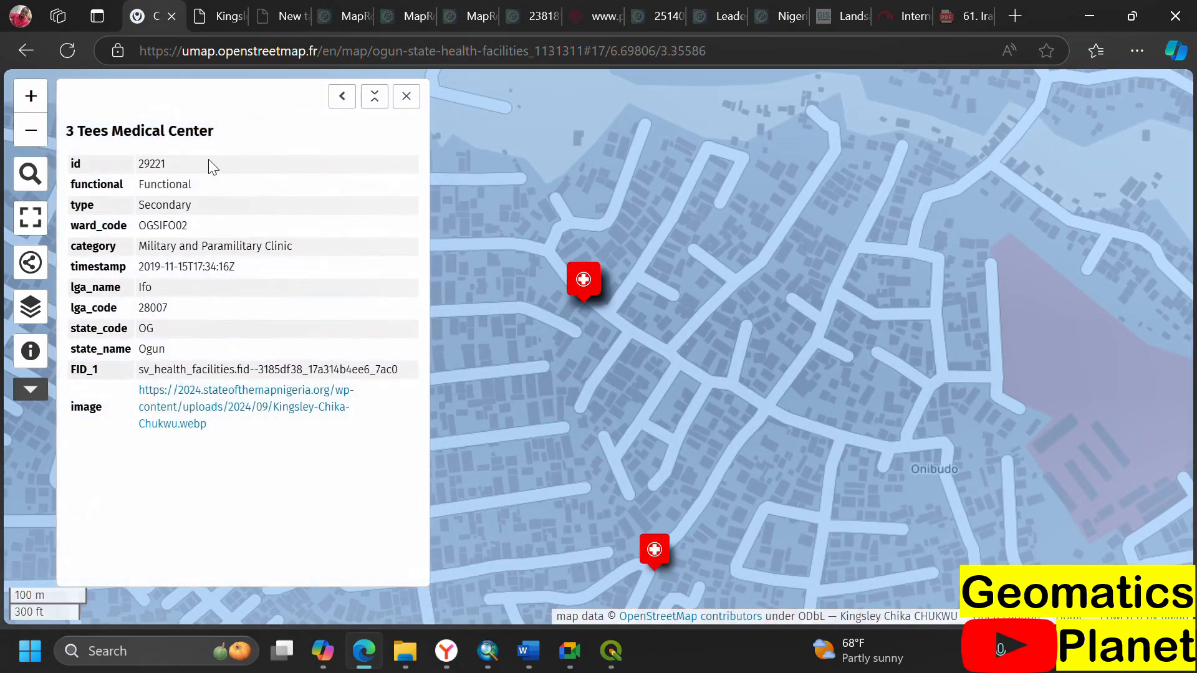
{"action": "left_click", "coordinate": [252, 420]}
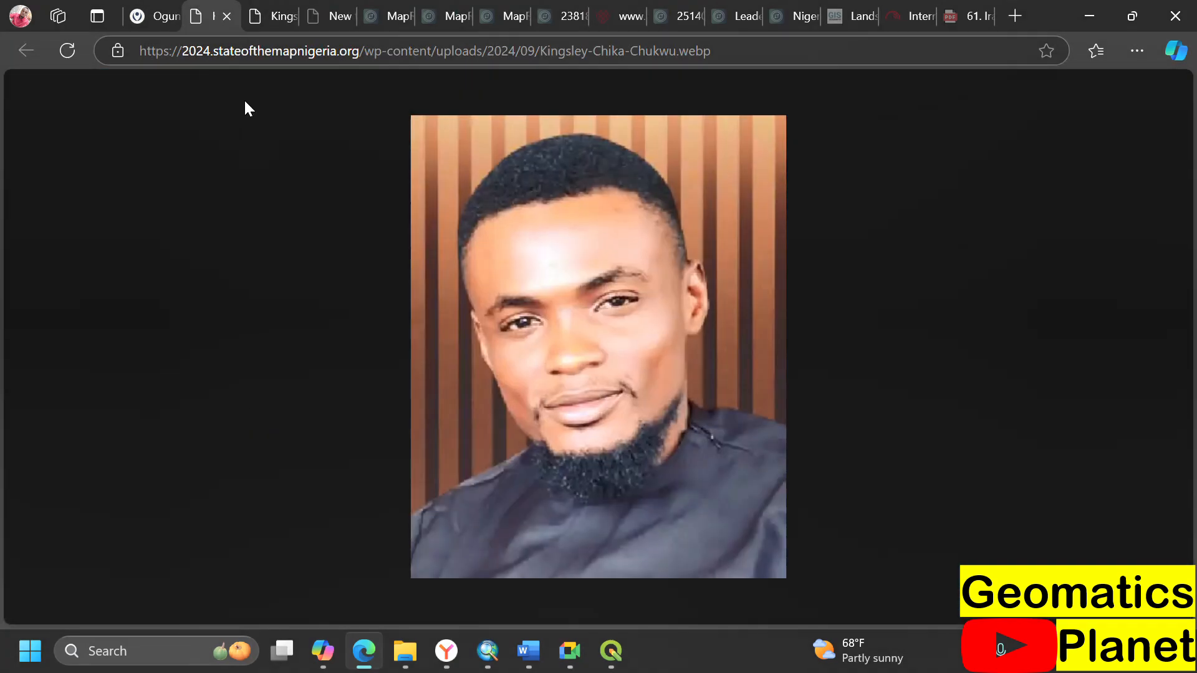
{"action": "left_click", "coordinate": [447, 651]}
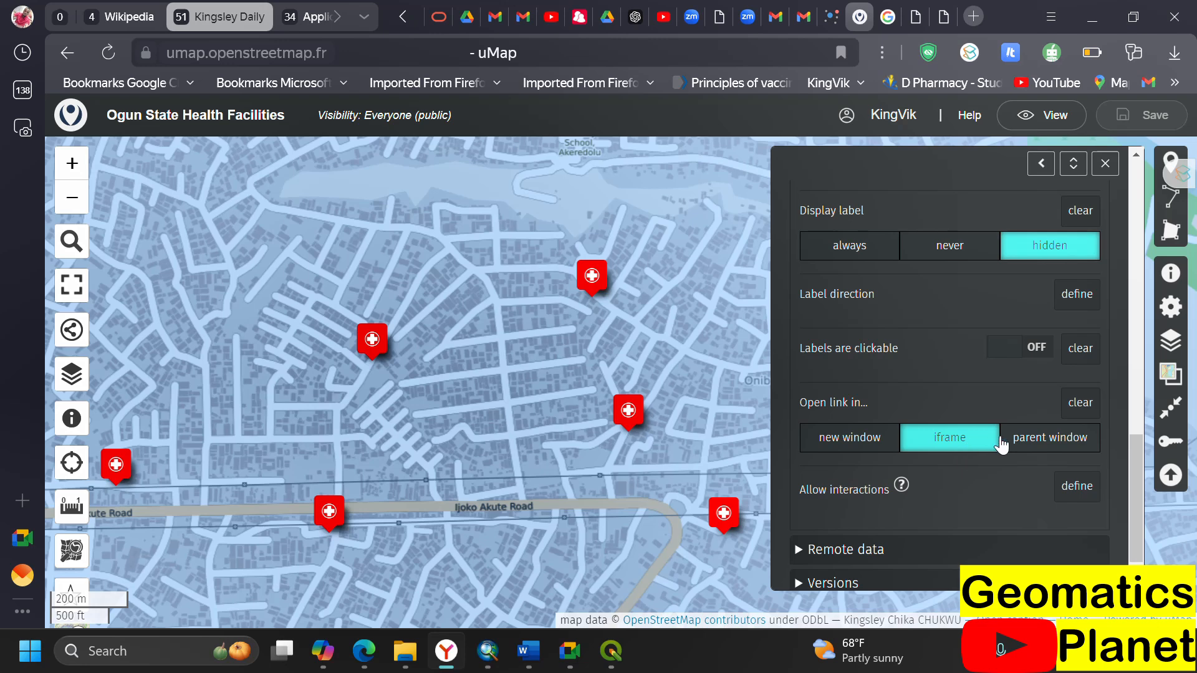
- Switch links to open in the parent window, save, and retest the image link
{"action": "left_click", "coordinate": [1032, 446]}
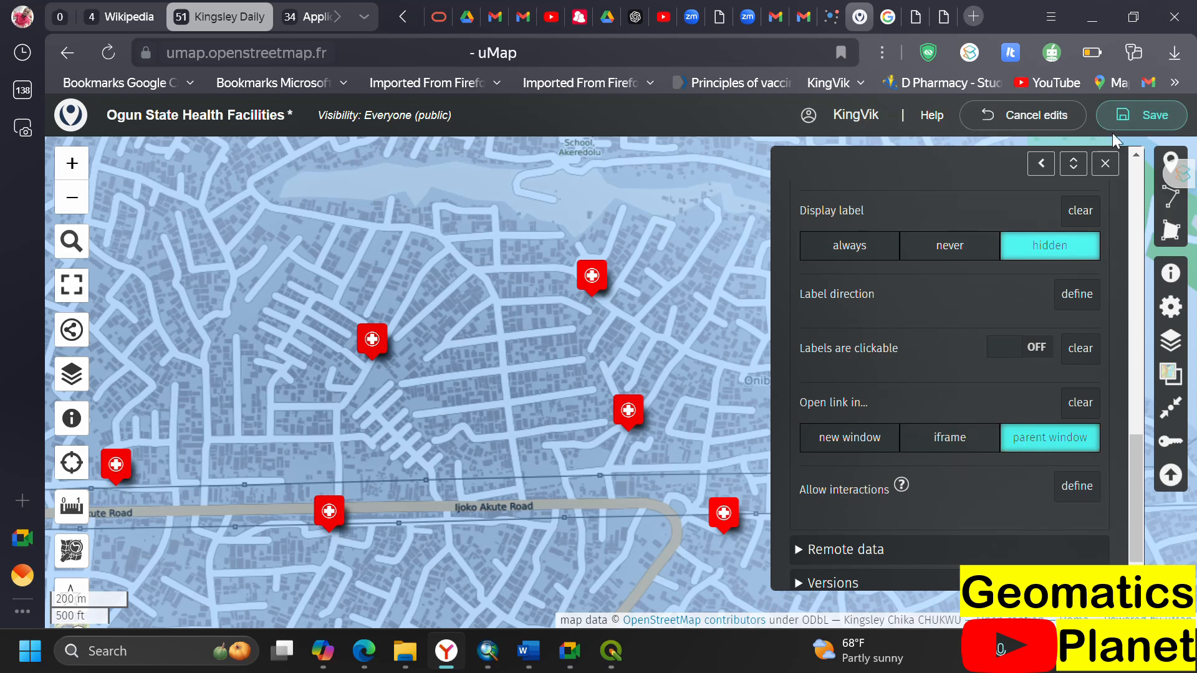
{"action": "left_click", "coordinate": [1127, 118]}
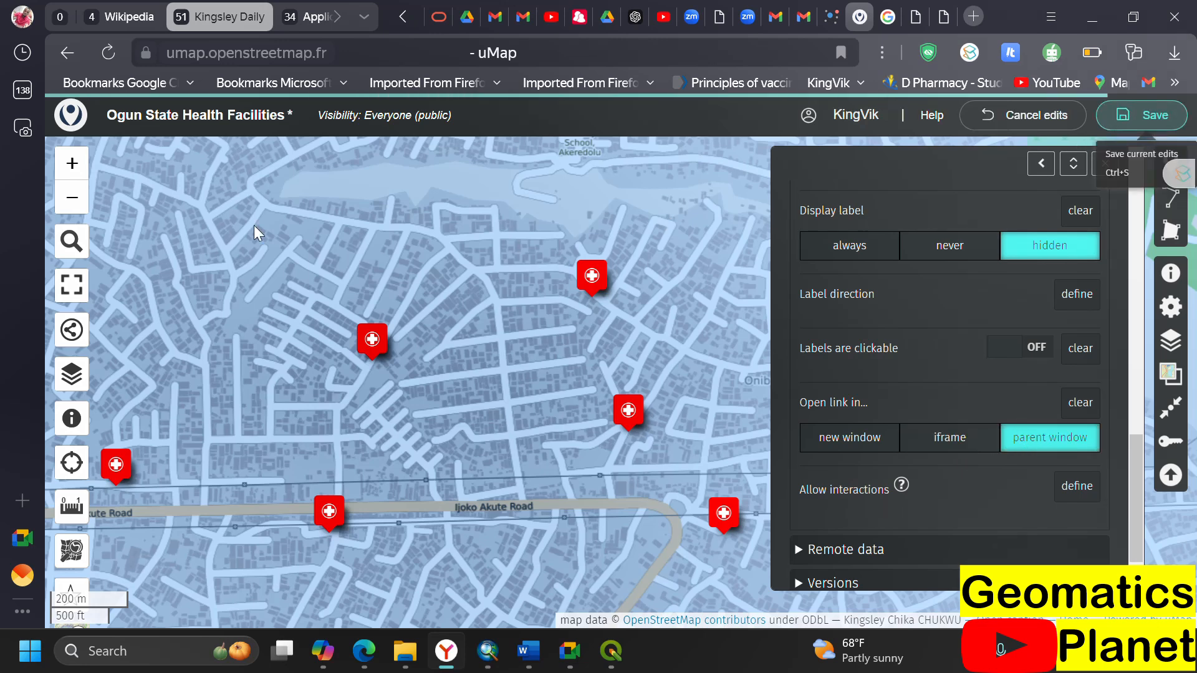
{"action": "left_click", "coordinate": [366, 651]}
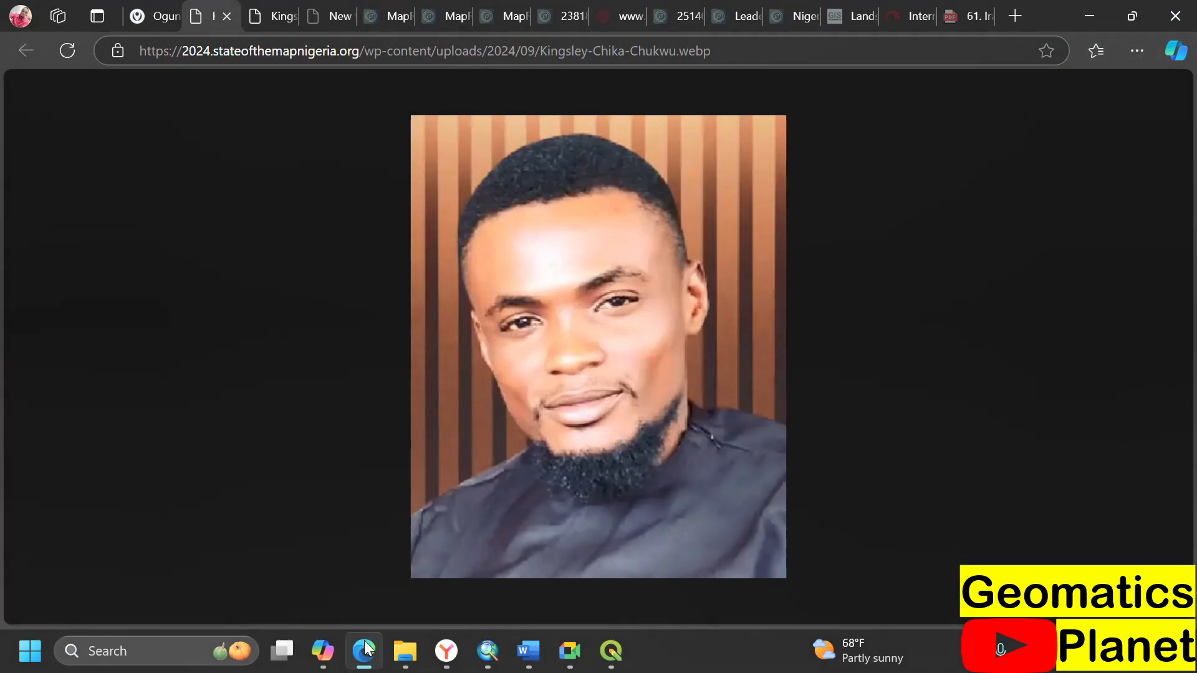
{"action": "left_click", "coordinate": [153, 13]}
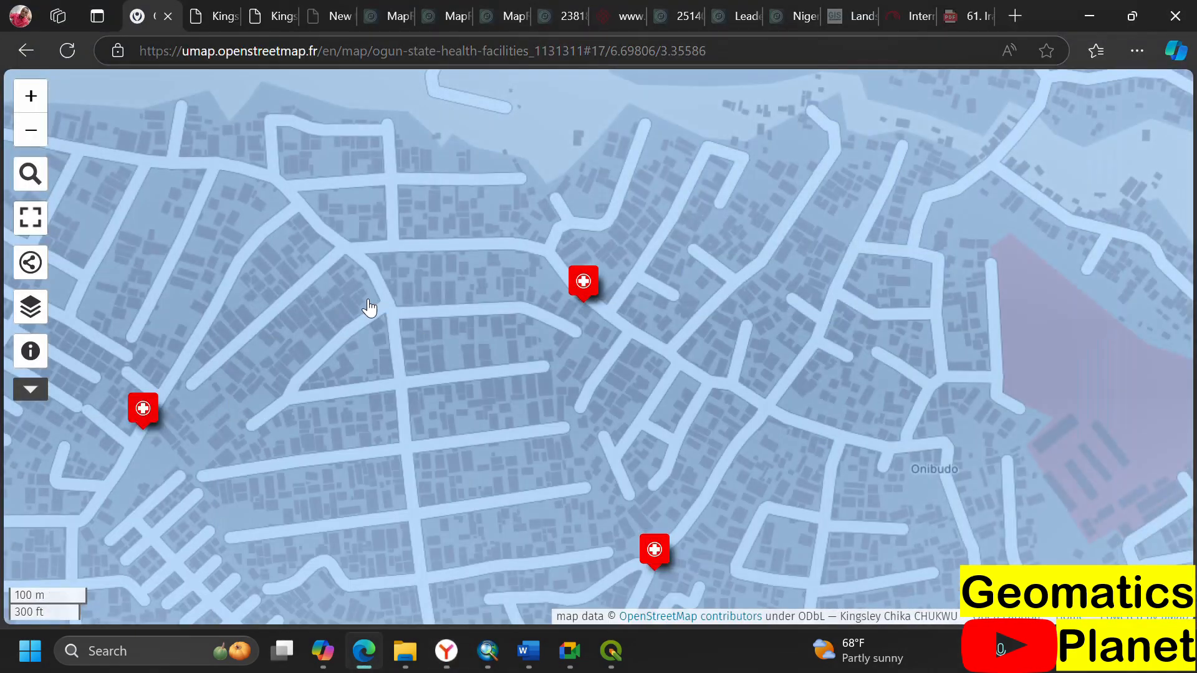
{"action": "left_click", "coordinate": [584, 282]}
{"action": "left_click", "coordinate": [264, 413]}
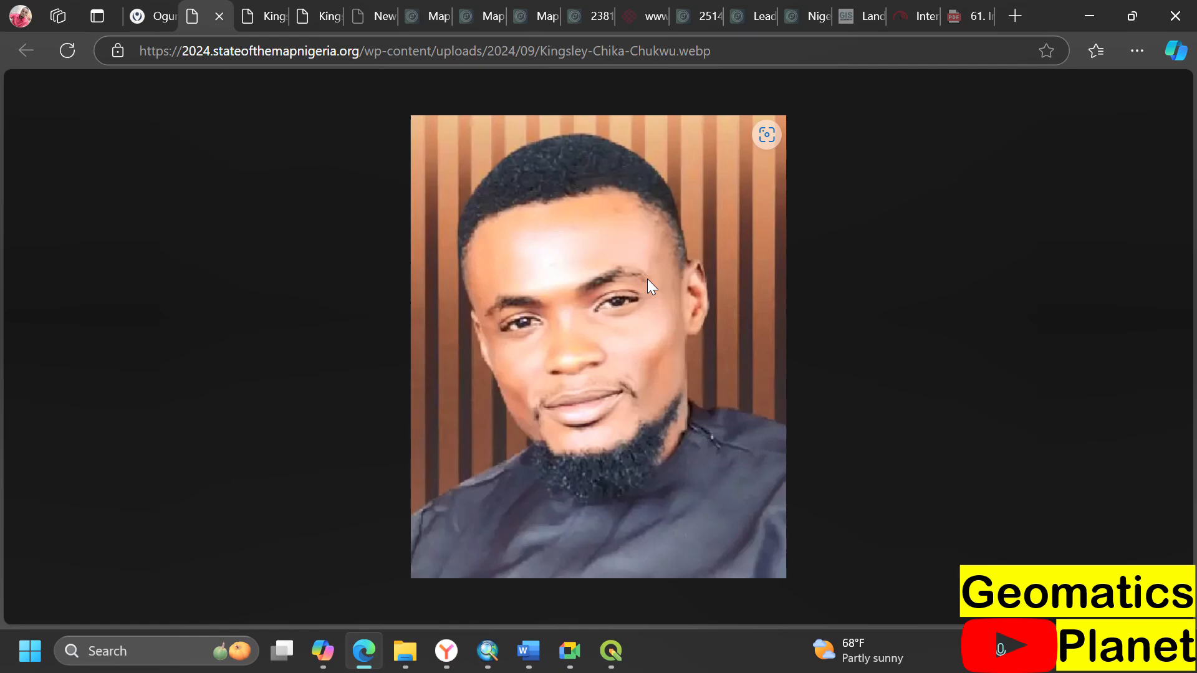
{"action": "left_click", "coordinate": [223, 20]}
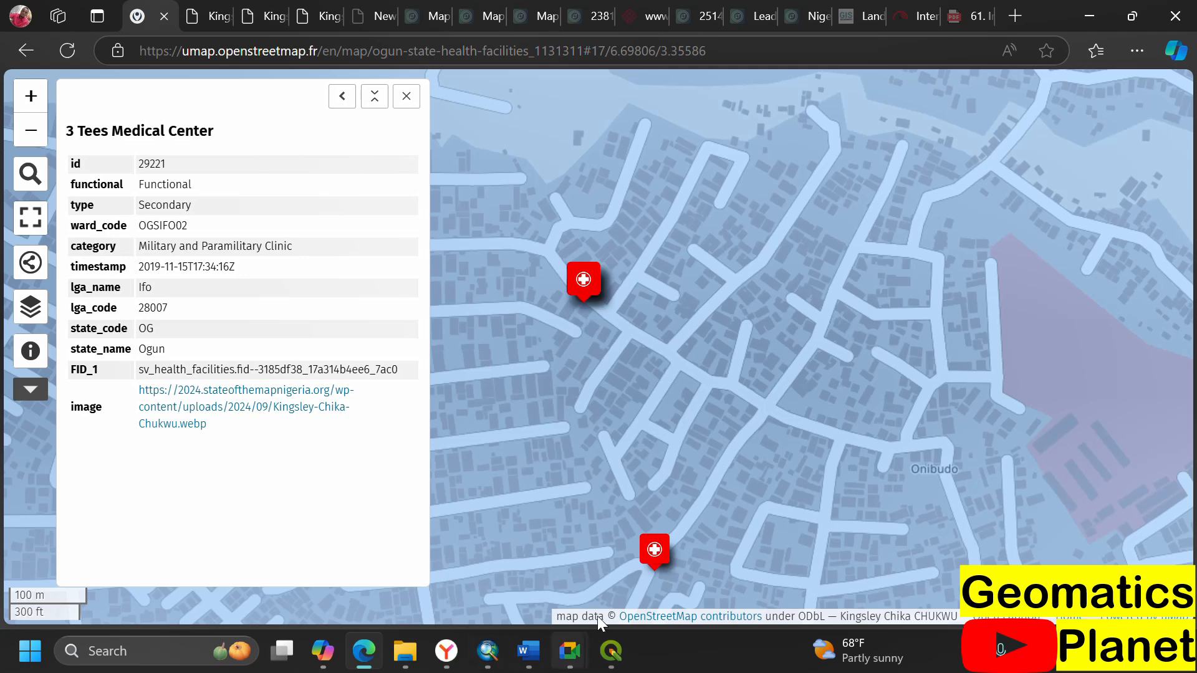
- Return to the map editor and close the layer settings panel
{"action": "mouse_move", "coordinate": [487, 662]}
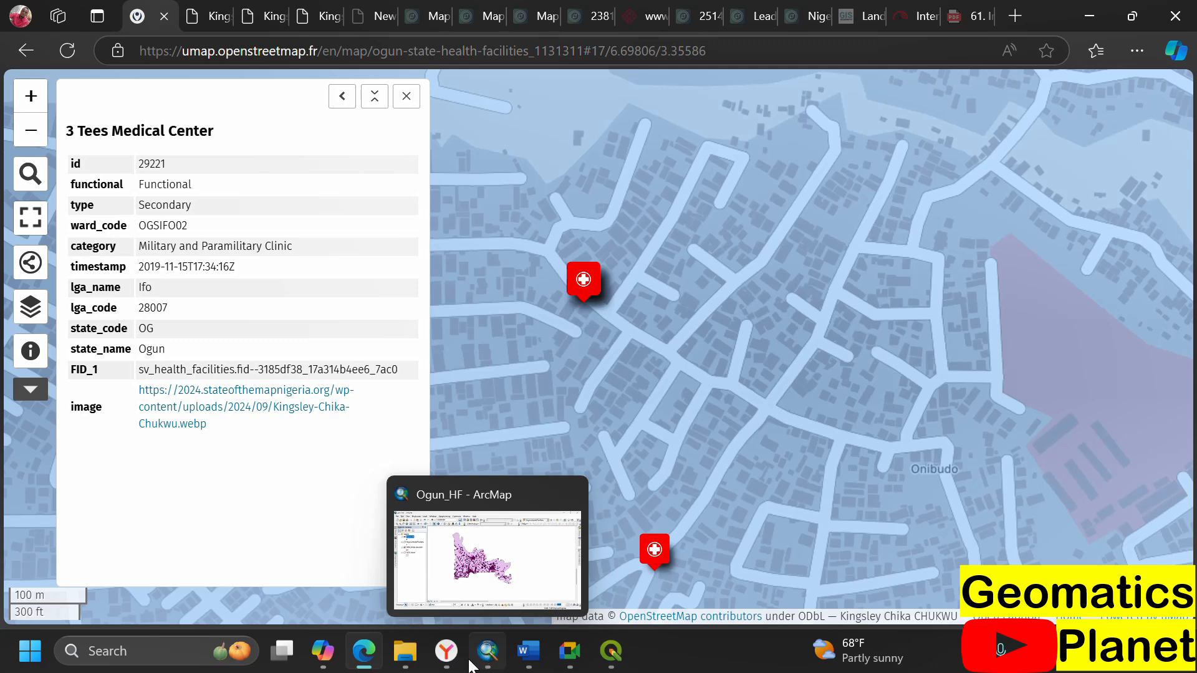
{"action": "left_click", "coordinate": [447, 651]}
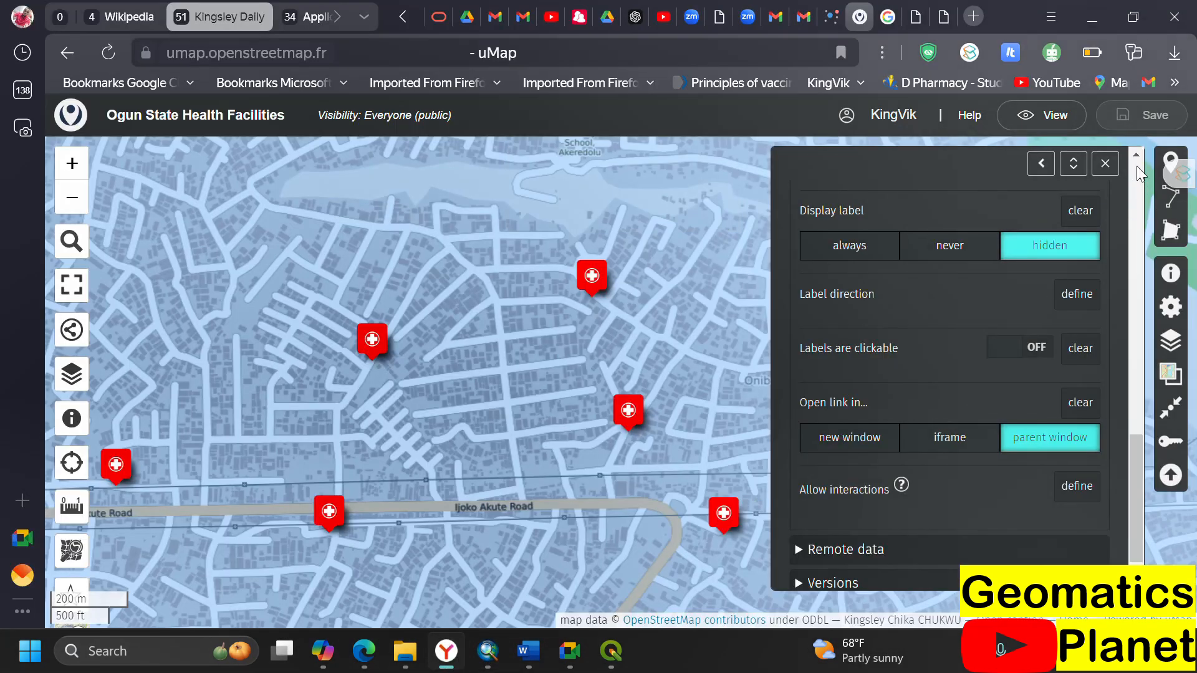
{"action": "scroll", "coordinate": [930, 500], "scroll_direction": "down", "scroll_amount": 1}
{"action": "scroll", "coordinate": [931, 482], "scroll_direction": "up", "scroll_amount": 5}
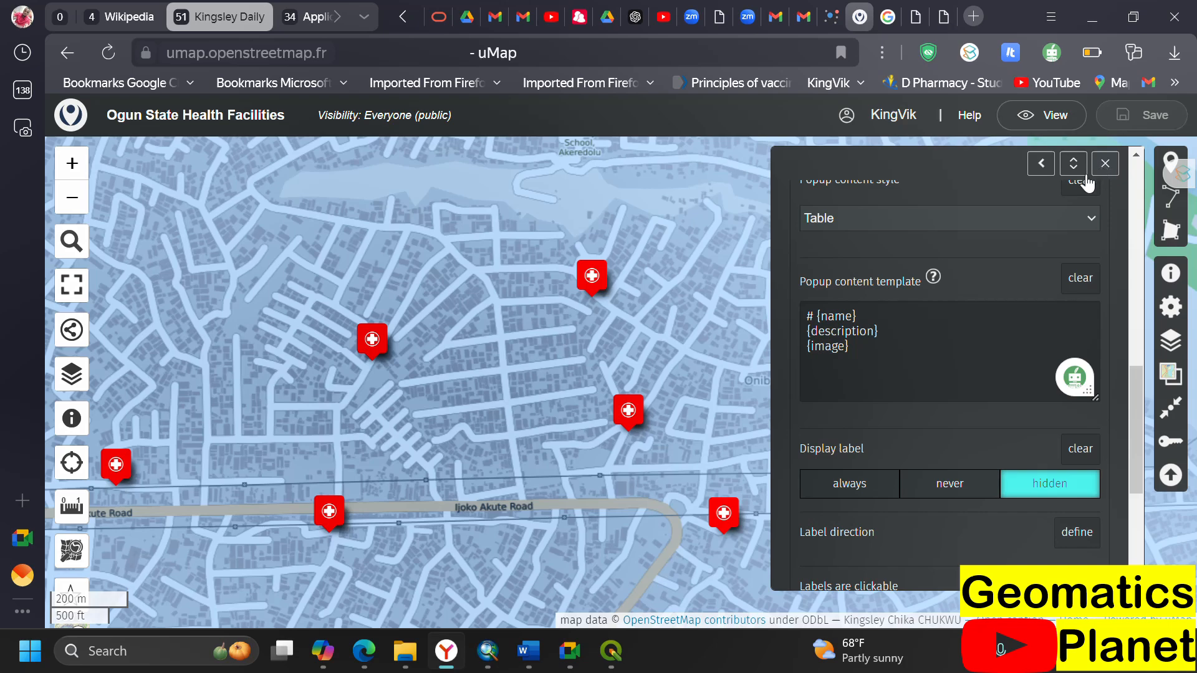
{"action": "left_click", "coordinate": [1106, 164]}
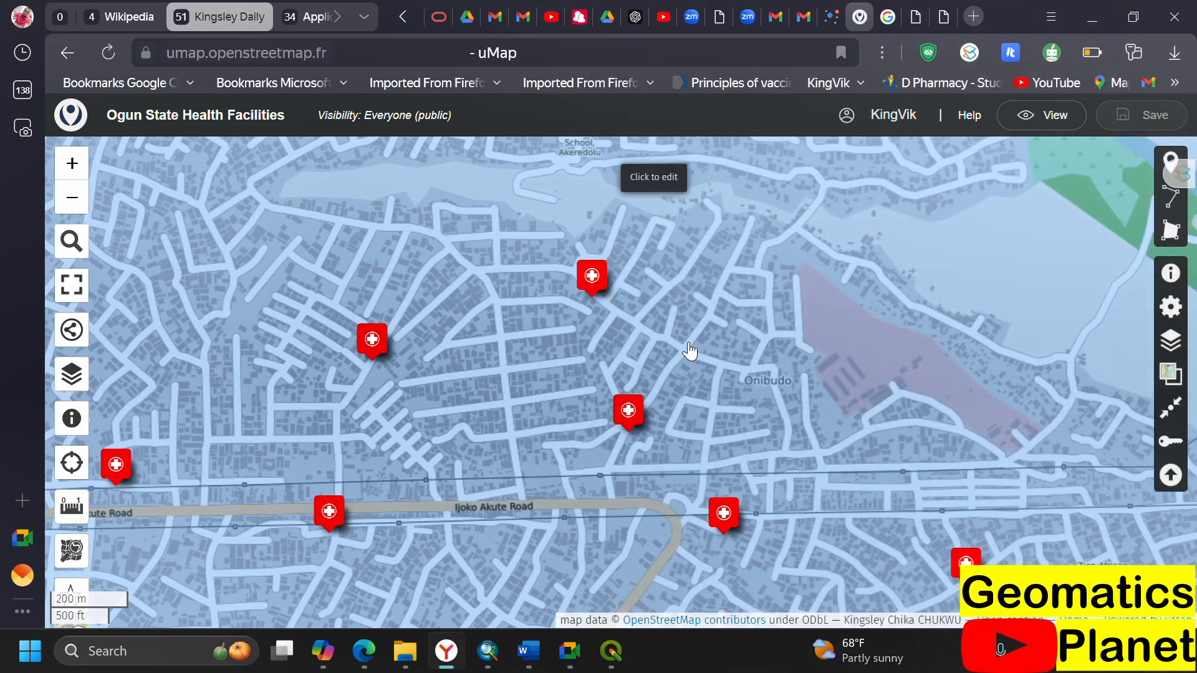
- Pick NASA Blue Marble from the tile layer list as the basemap and save the map
{"action": "scroll", "coordinate": [690, 350], "scroll_direction": "down", "scroll_amount": 3}
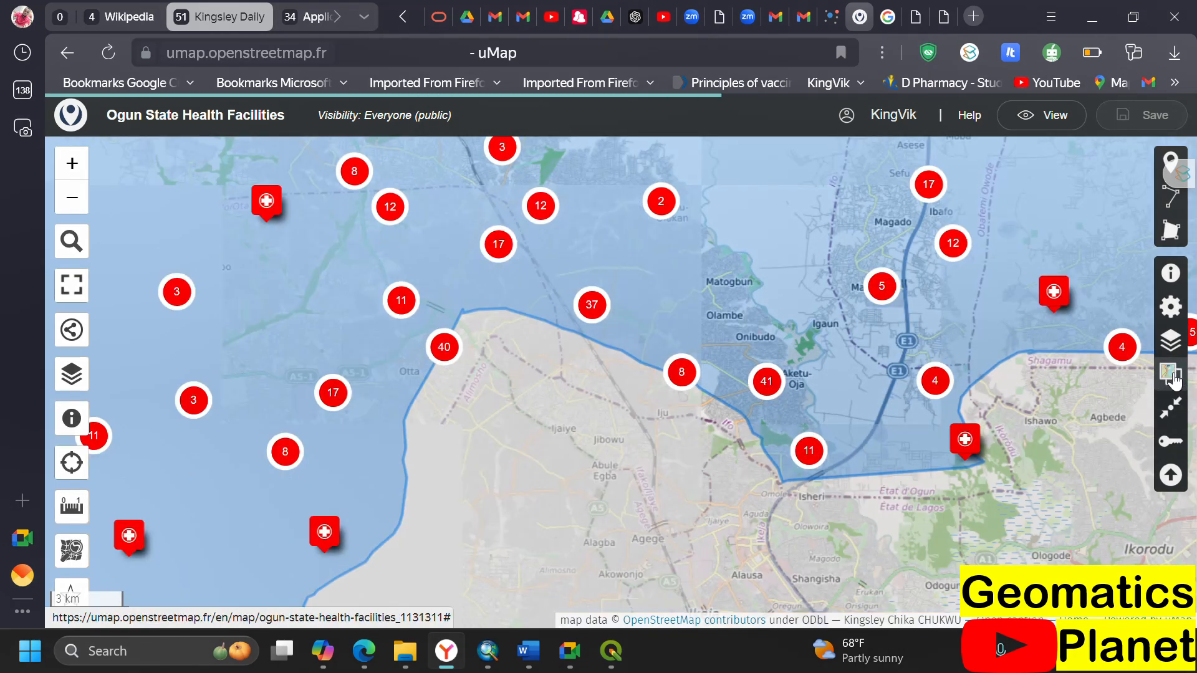
{"action": "left_click", "coordinate": [1170, 382]}
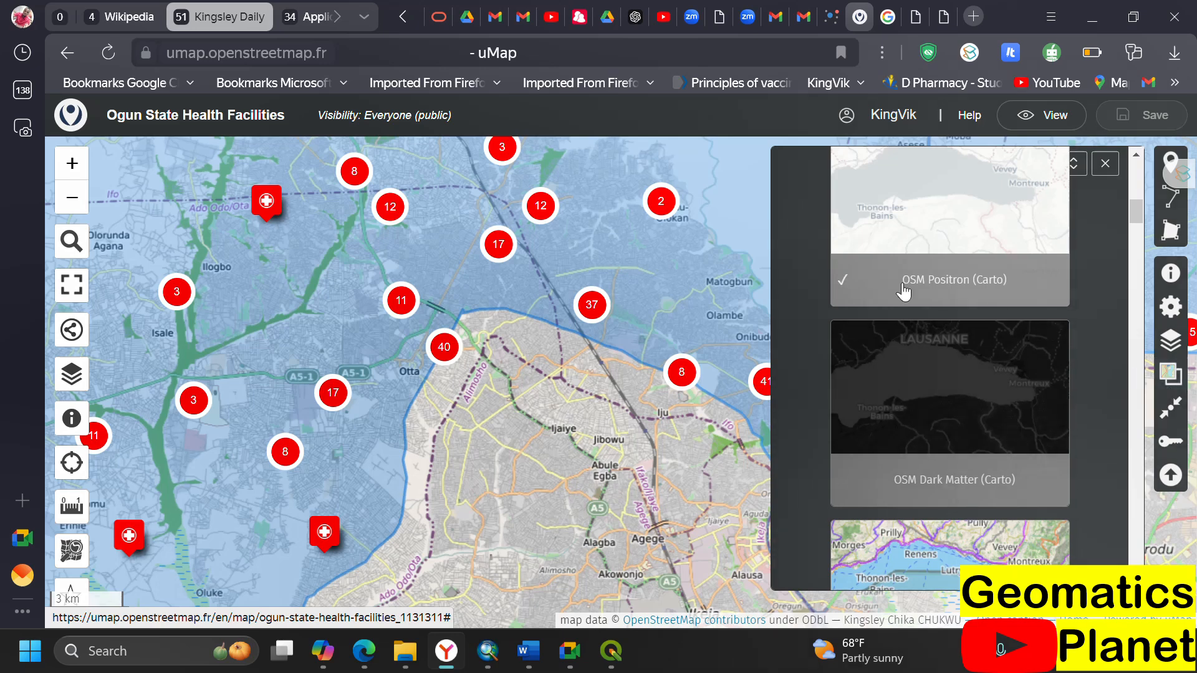
{"action": "scroll", "coordinate": [898, 311], "scroll_direction": "up", "scroll_amount": 5}
{"action": "scroll", "coordinate": [896, 329], "scroll_direction": "up", "scroll_amount": 3}
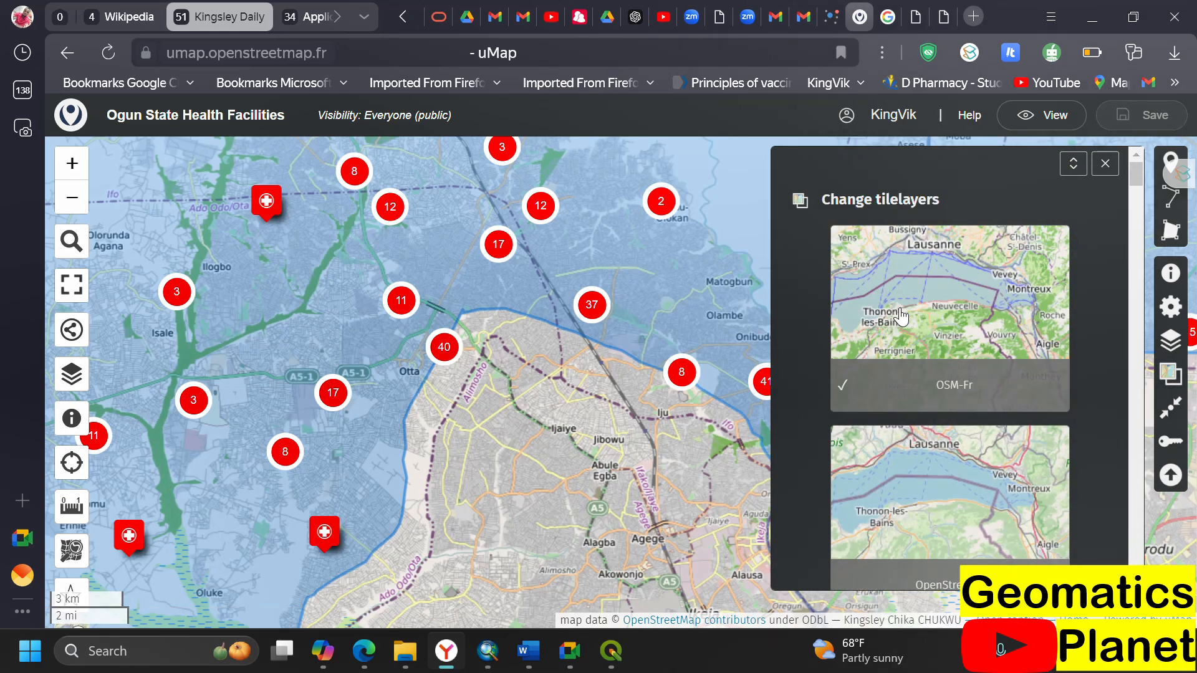
{"action": "scroll", "coordinate": [901, 317], "scroll_direction": "down", "scroll_amount": 10}
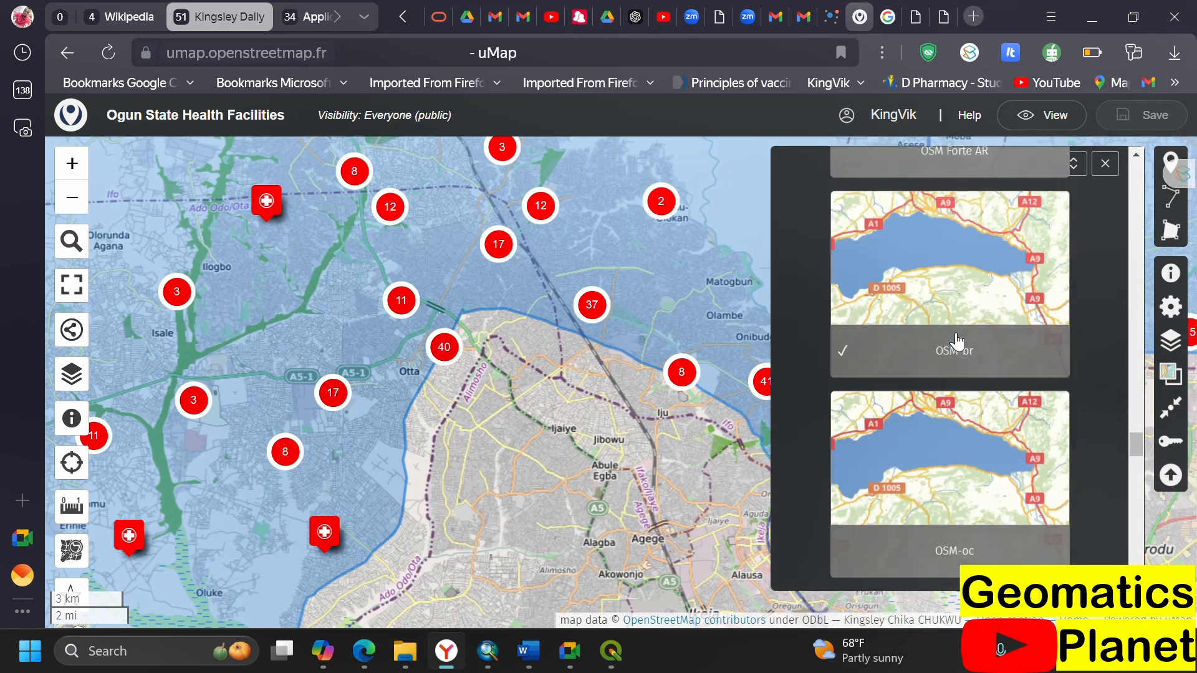
{"action": "scroll", "coordinate": [959, 342], "scroll_direction": "down", "scroll_amount": 10}
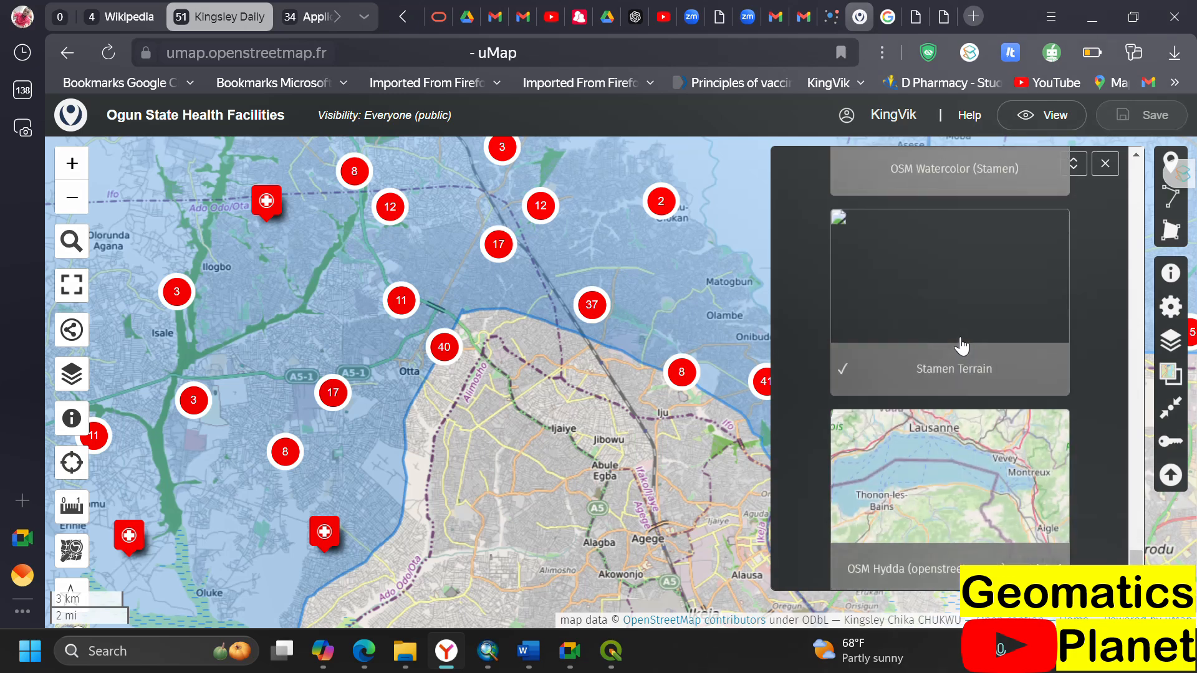
{"action": "scroll", "coordinate": [961, 344], "scroll_direction": "up", "scroll_amount": 5}
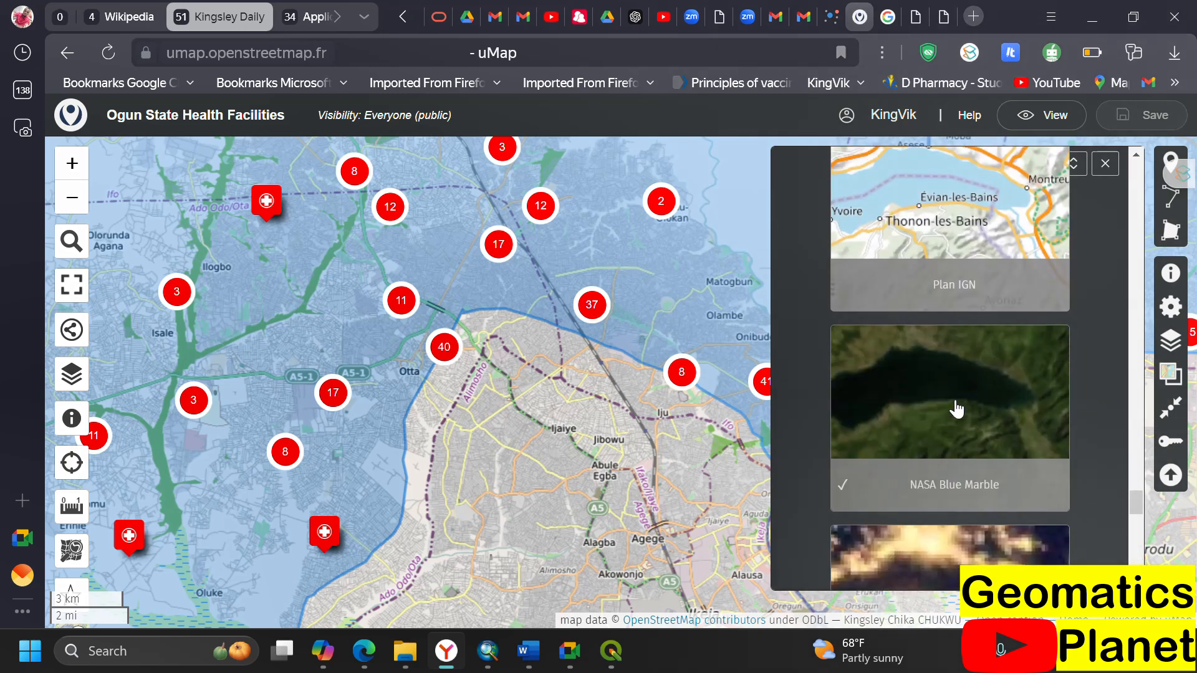
{"action": "left_click", "coordinate": [892, 377]}
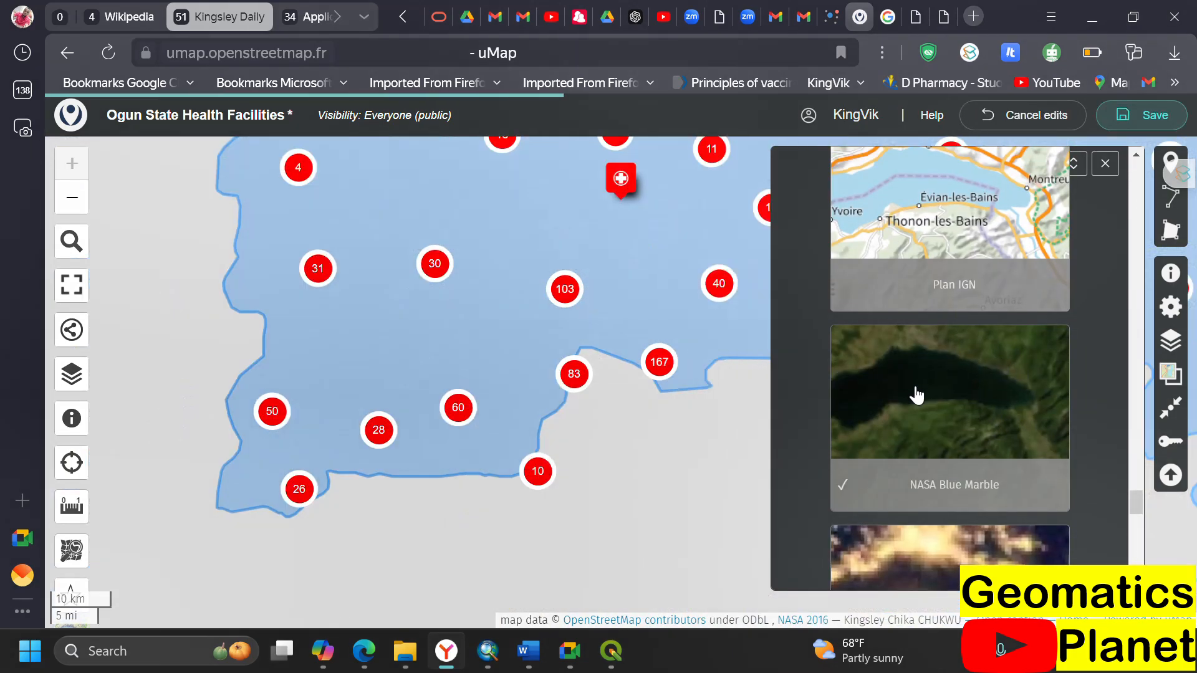
{"action": "left_click", "coordinate": [1127, 118]}
{"action": "left_click", "coordinate": [368, 655]}
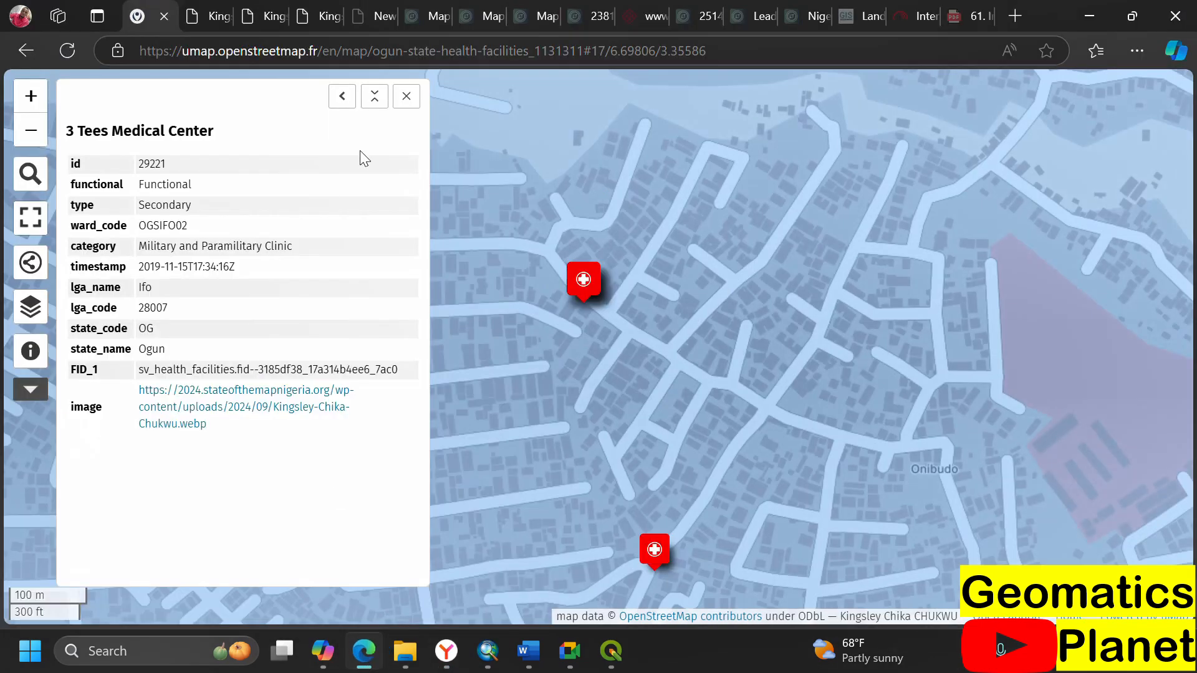
- Close the facility details panel and reload the published map to see the latest changes
{"action": "left_click", "coordinate": [406, 96]}
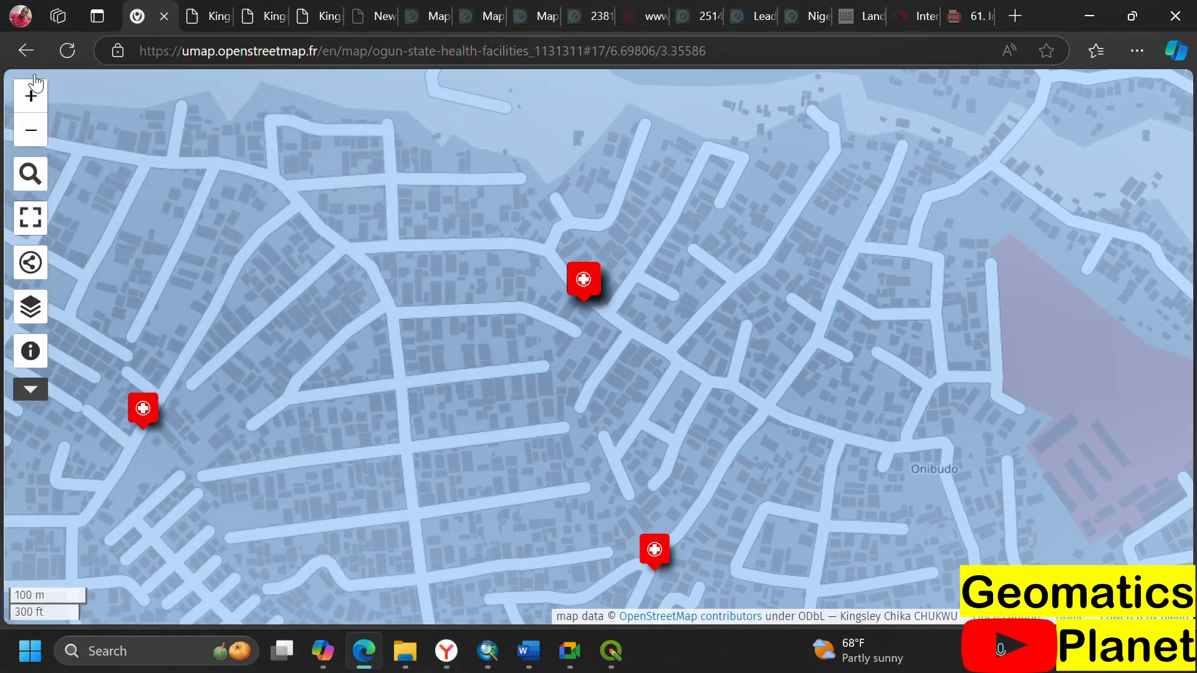
{"action": "left_click", "coordinate": [69, 55]}
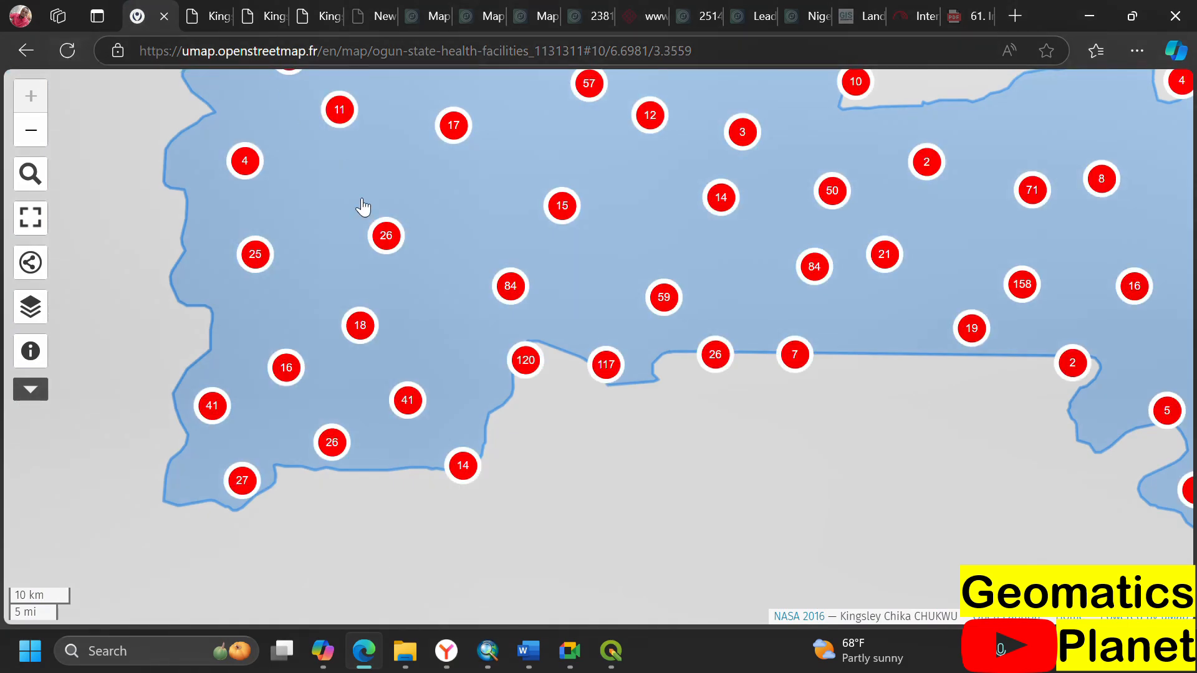
{"action": "left_click", "coordinate": [457, 653]}
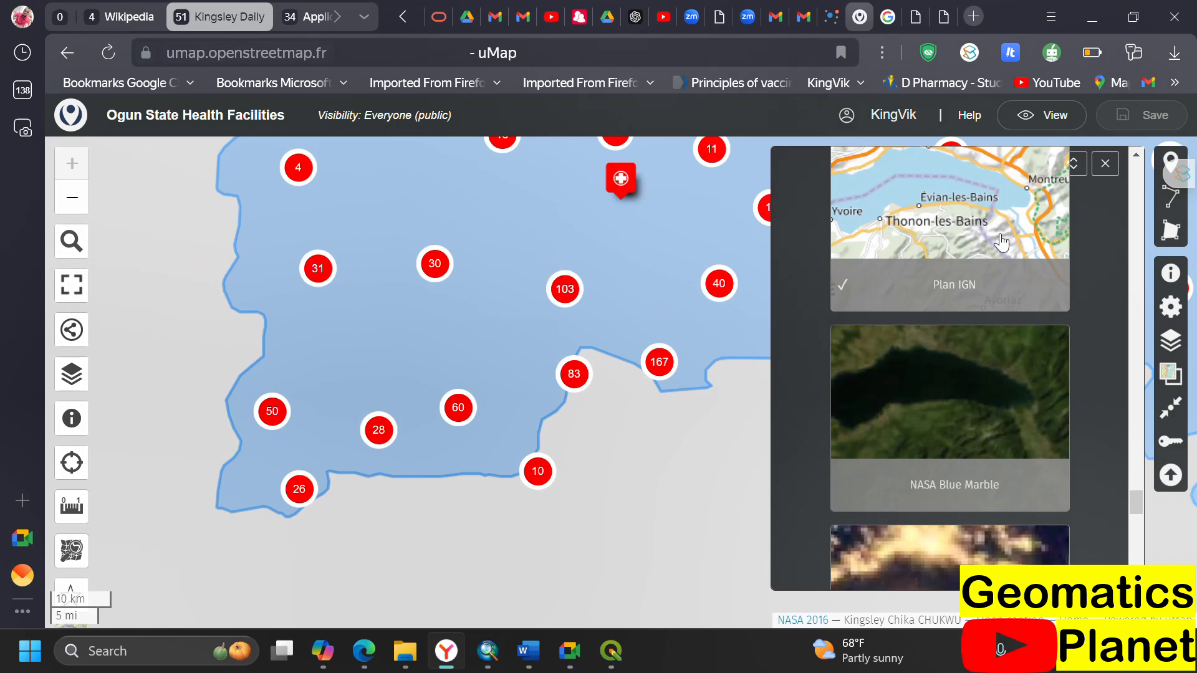
{"action": "left_click", "coordinate": [364, 652]}
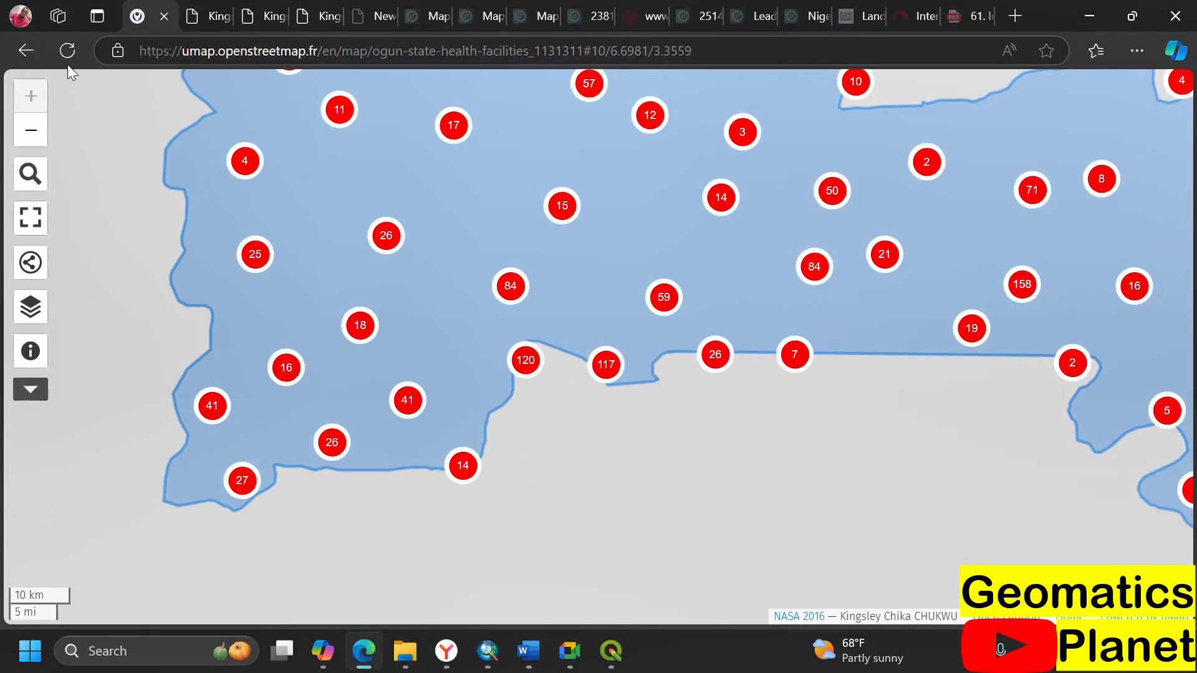
{"action": "left_click", "coordinate": [66, 57]}
{"action": "scroll", "coordinate": [602, 429], "scroll_direction": "down", "scroll_amount": 1}
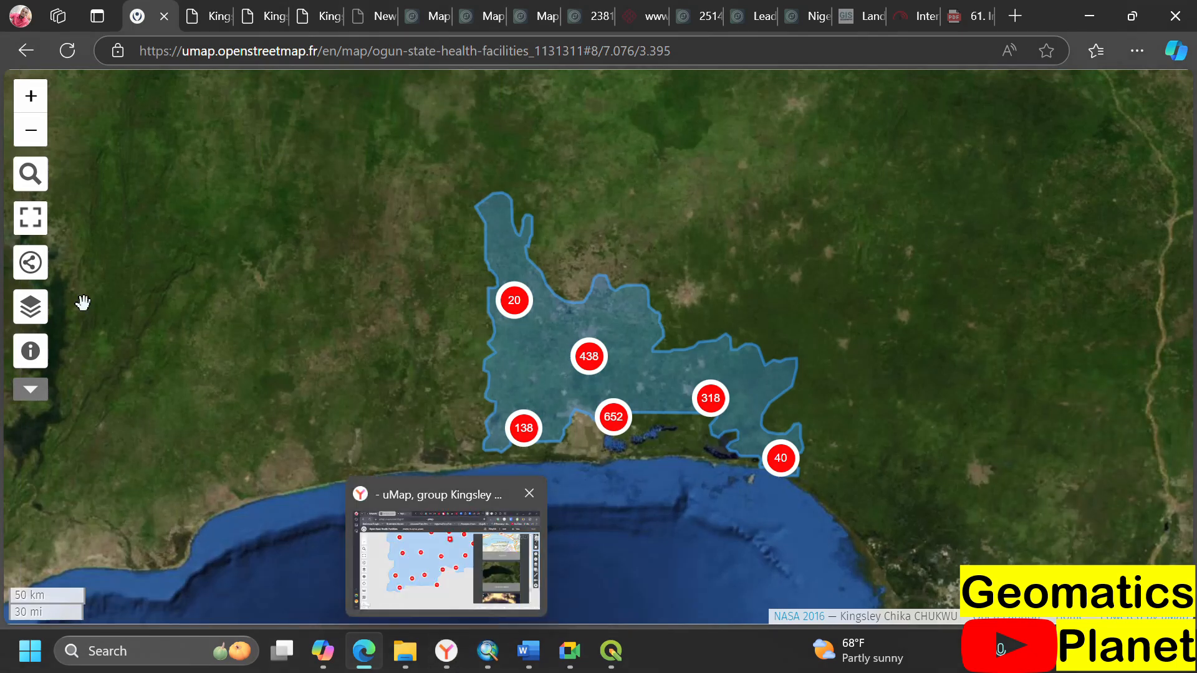
- Open the data browser listing both layers and switch the background from satellite to street map
{"action": "left_click", "coordinate": [30, 307]}
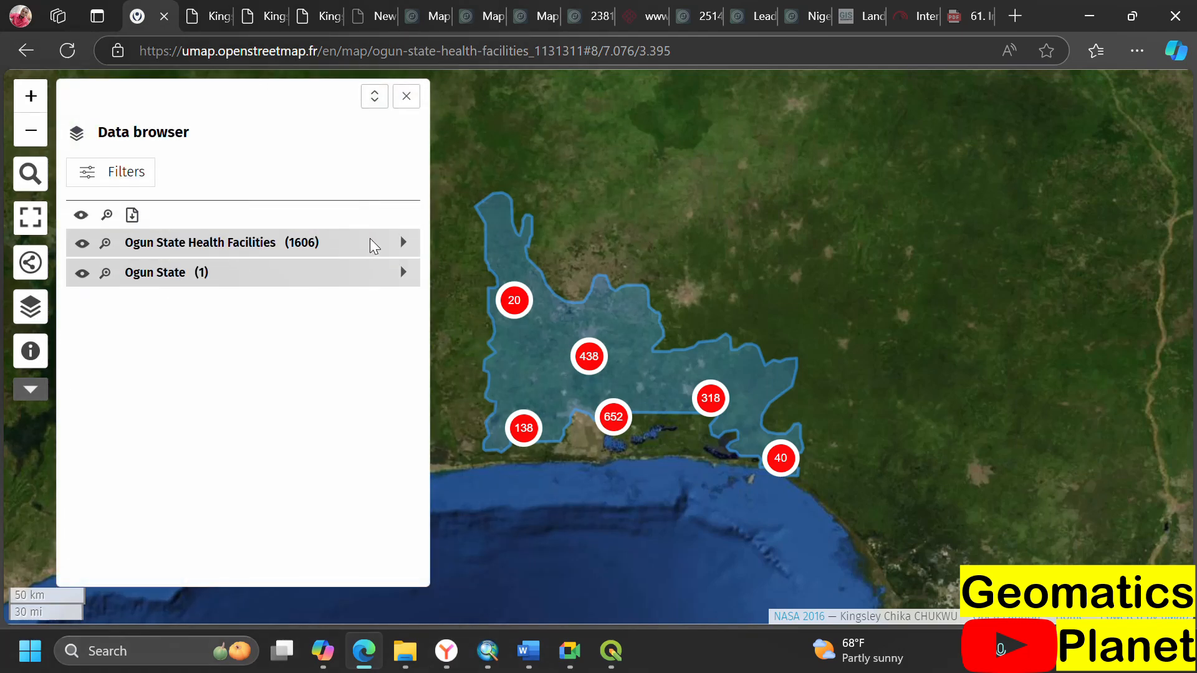
{"action": "left_click", "coordinate": [27, 387]}
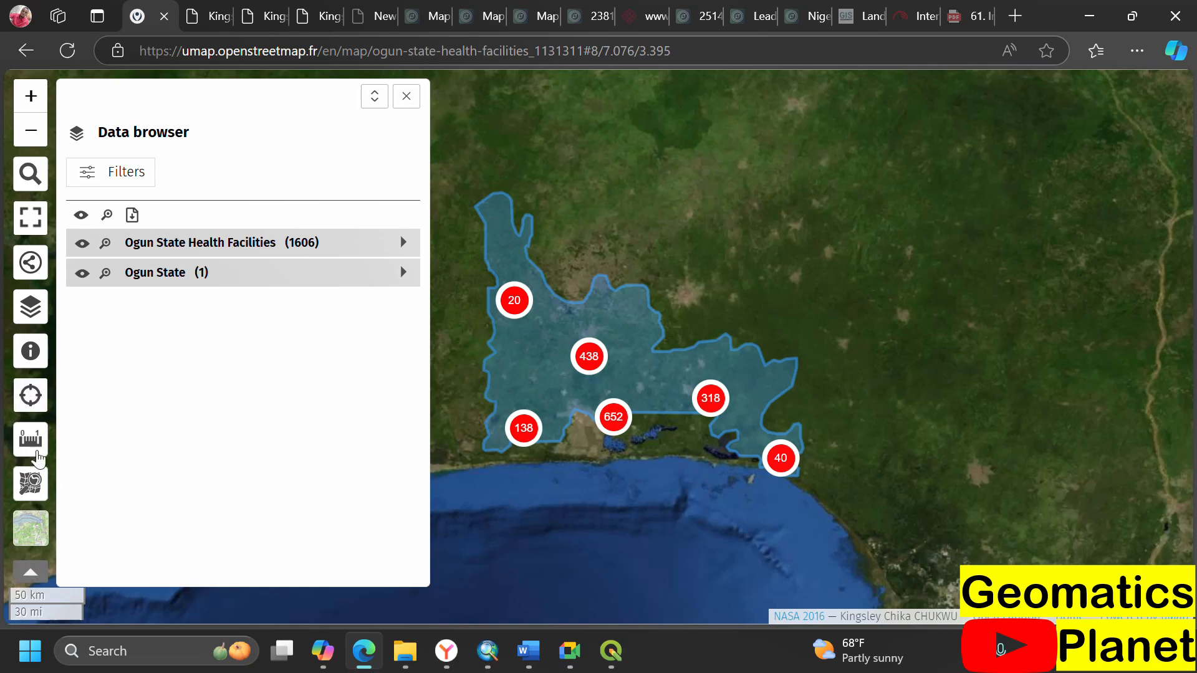
{"action": "left_click", "coordinate": [80, 536]}
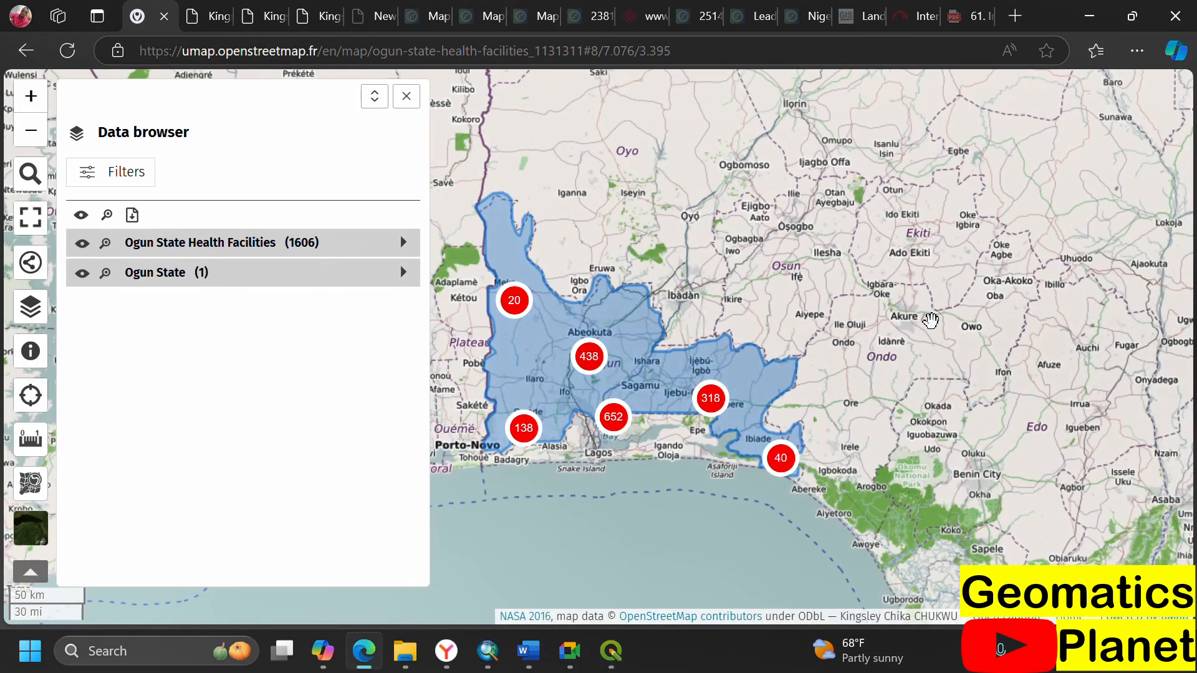
{"action": "scroll", "coordinate": [628, 401], "scroll_direction": "up", "scroll_amount": 1}
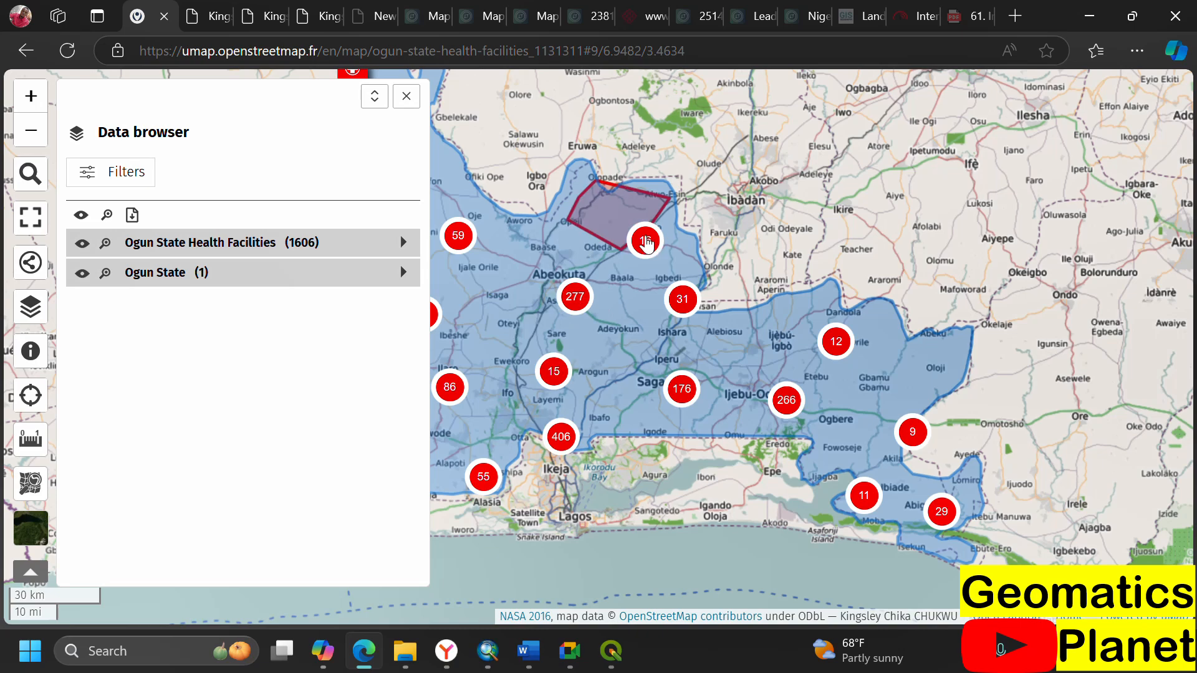
- In the map editor, set the background to OSM OpenTopoMap from the tile layer list
{"action": "left_click", "coordinate": [446, 651]}
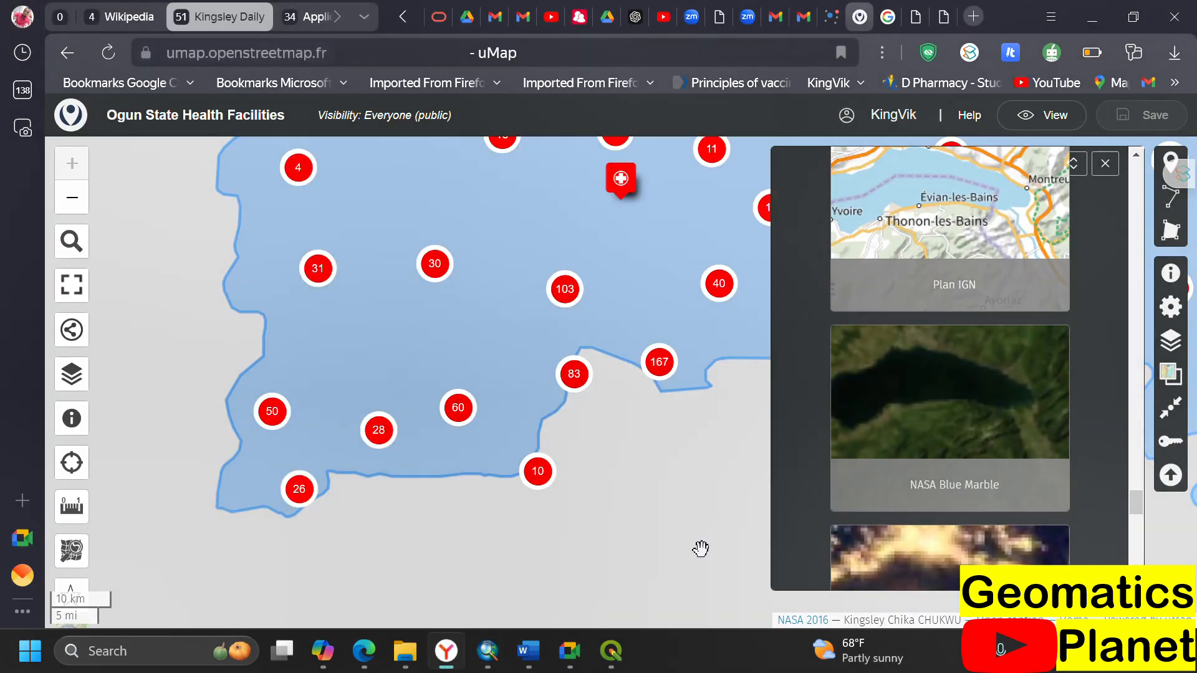
{"action": "scroll", "coordinate": [1018, 399], "scroll_direction": "up", "scroll_amount": 4}
{"action": "scroll", "coordinate": [1010, 421], "scroll_direction": "down", "scroll_amount": 2}
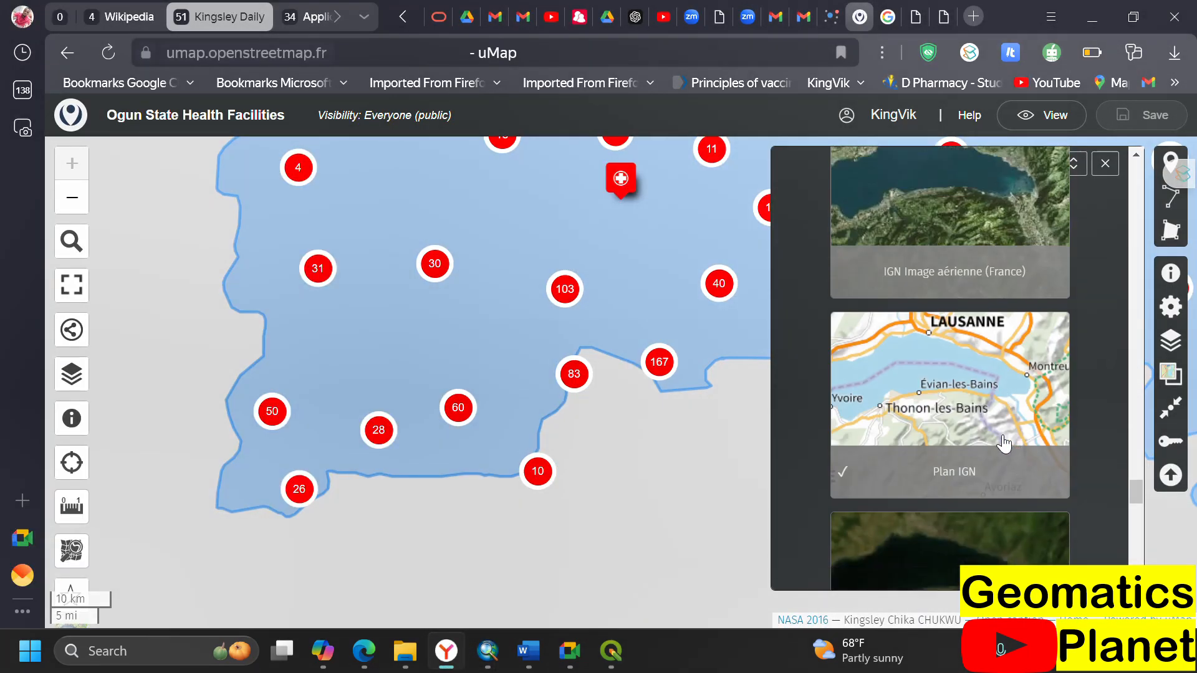
{"action": "scroll", "coordinate": [997, 434], "scroll_direction": "up", "scroll_amount": 7}
{"action": "scroll", "coordinate": [983, 422], "scroll_direction": "up", "scroll_amount": 6}
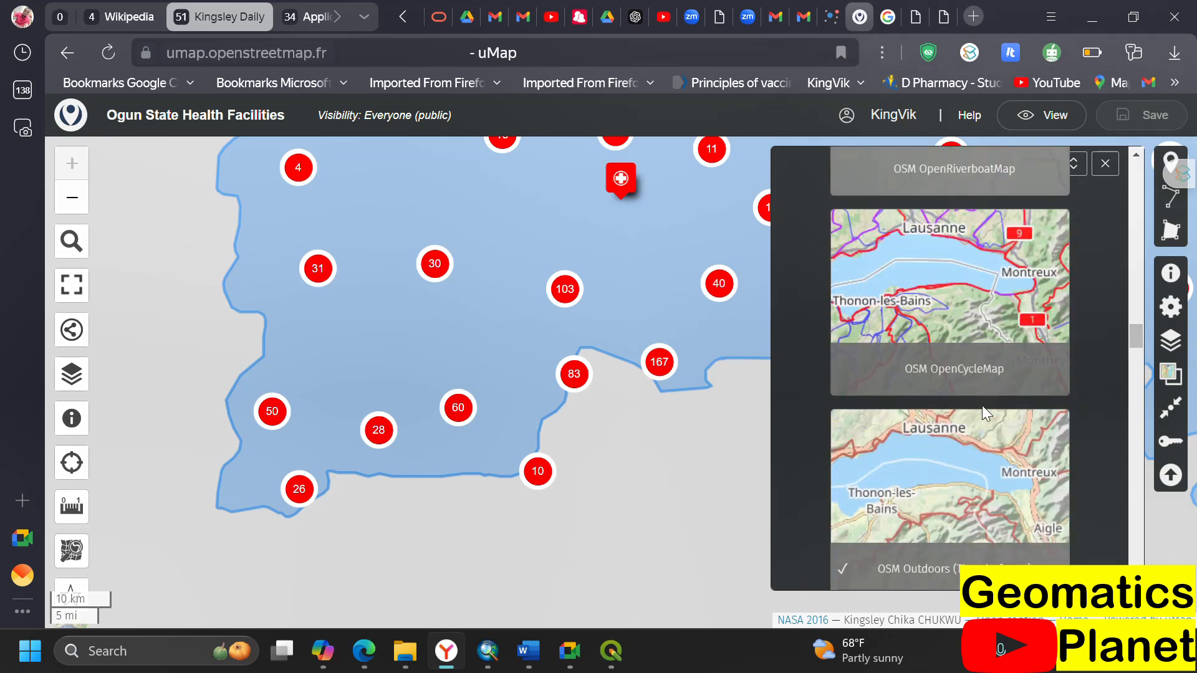
{"action": "scroll", "coordinate": [973, 424], "scroll_direction": "up", "scroll_amount": 8}
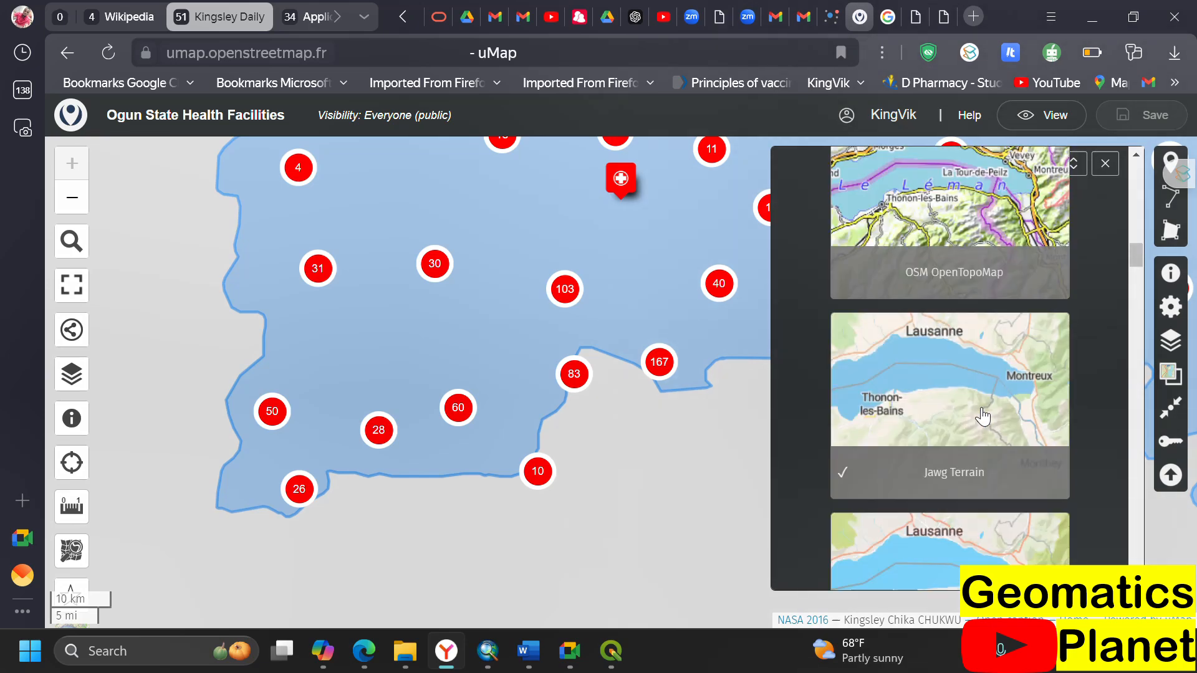
{"action": "scroll", "coordinate": [978, 402], "scroll_direction": "down", "scroll_amount": 3}
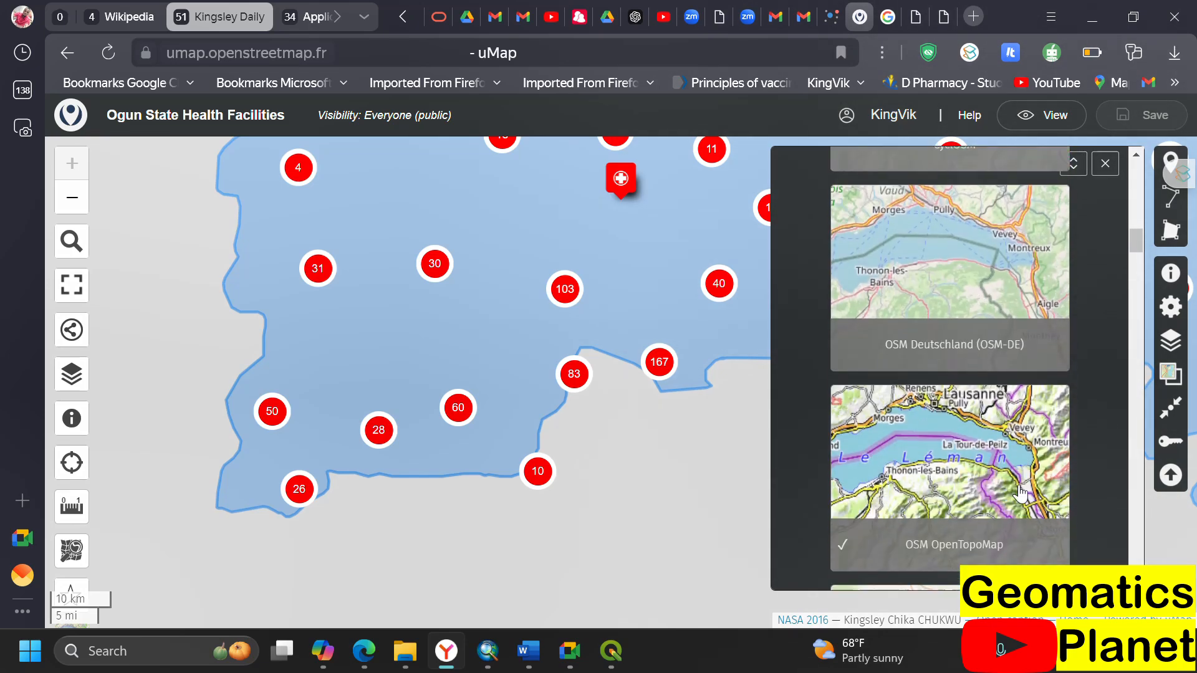
{"action": "scroll", "coordinate": [984, 474], "scroll_direction": "up", "scroll_amount": 3}
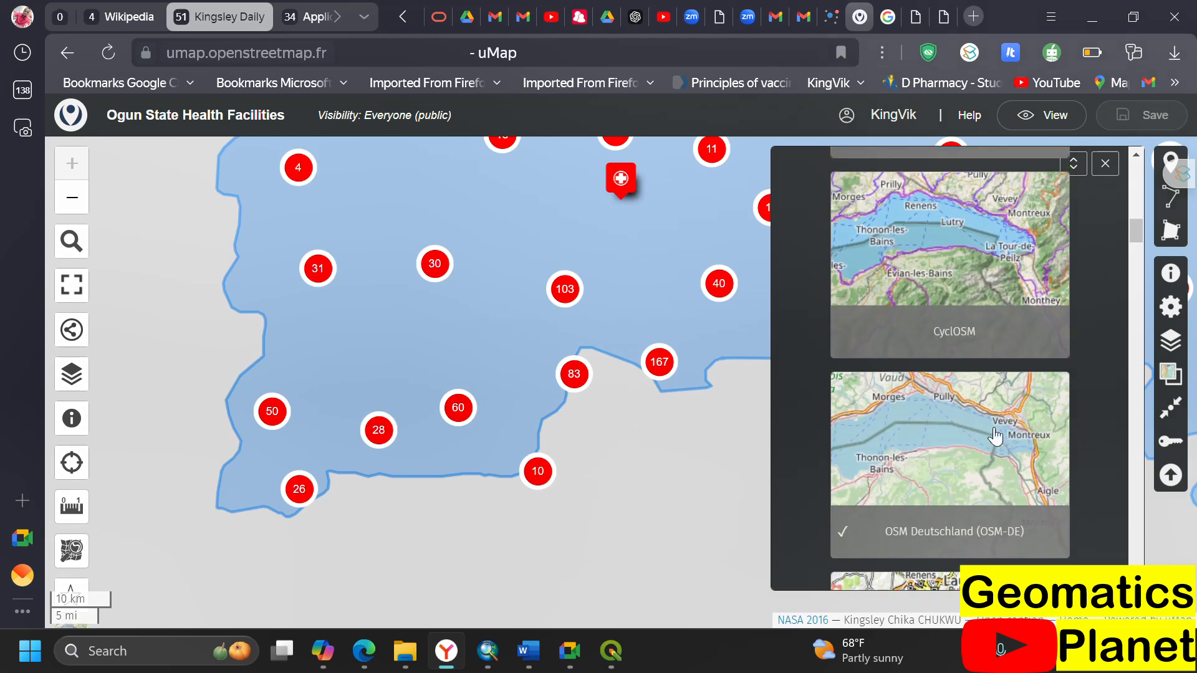
{"action": "scroll", "coordinate": [979, 405], "scroll_direction": "down", "scroll_amount": 4}
{"action": "left_click", "coordinate": [978, 379]}
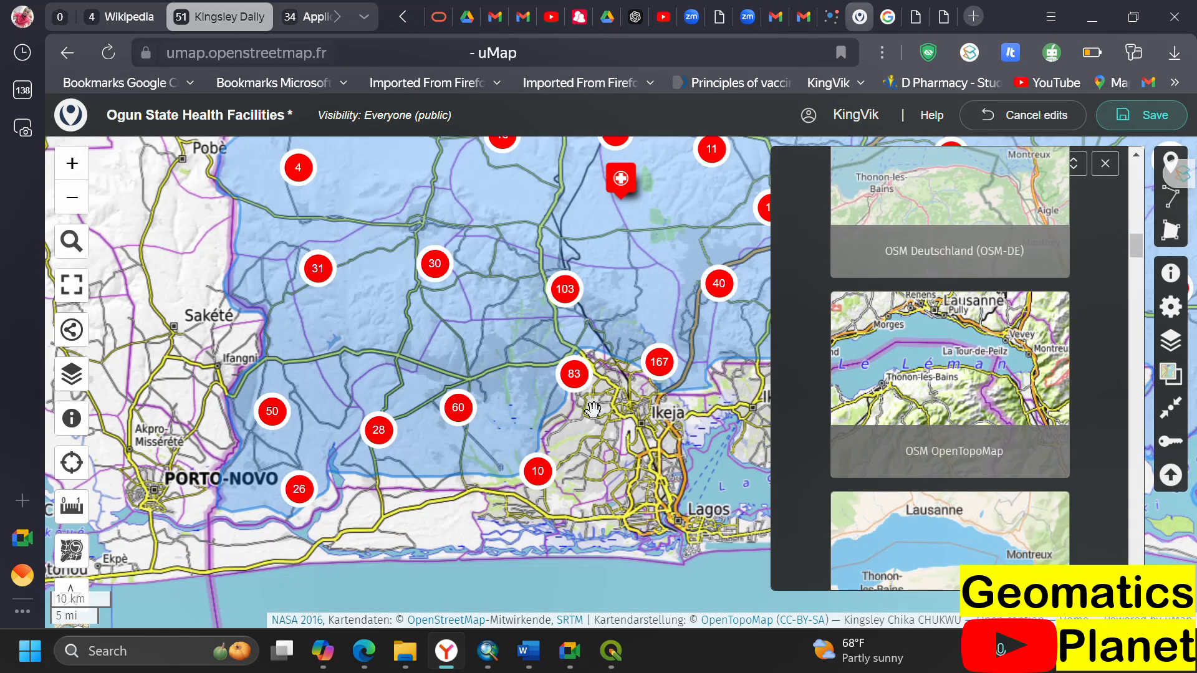
- Try OSM Deutschland as the background, then close the background layer list
{"action": "scroll", "coordinate": [562, 335], "scroll_direction": "up", "scroll_amount": 2}
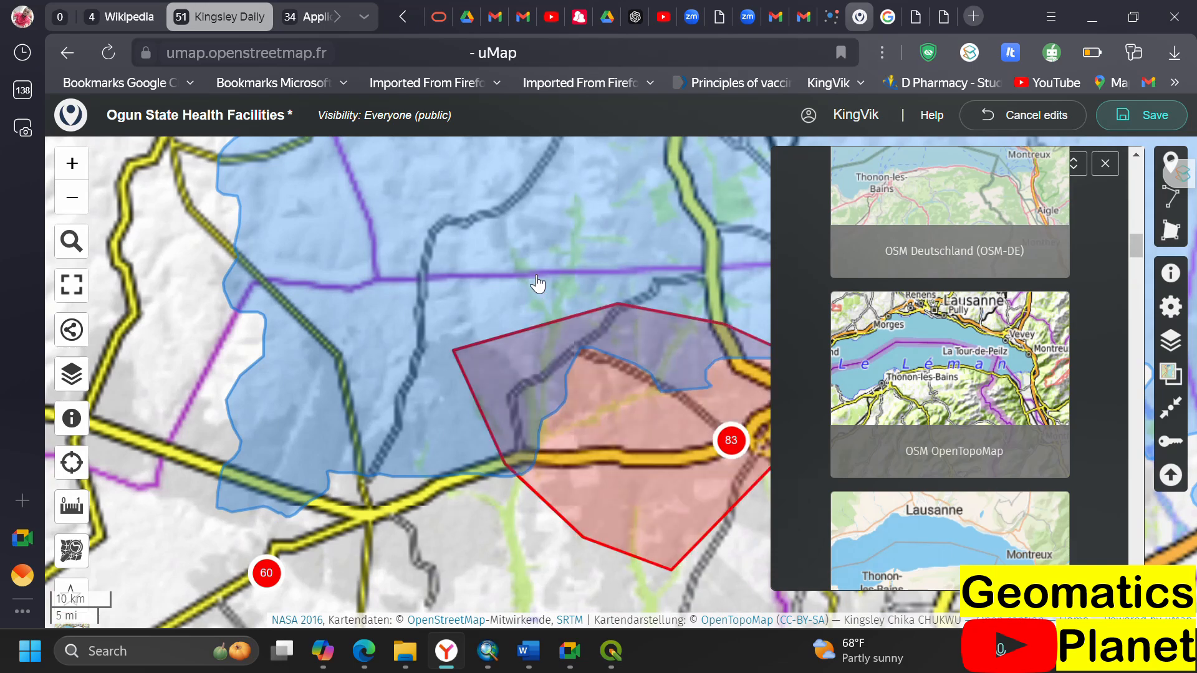
{"action": "scroll", "coordinate": [542, 284], "scroll_direction": "up", "scroll_amount": 2}
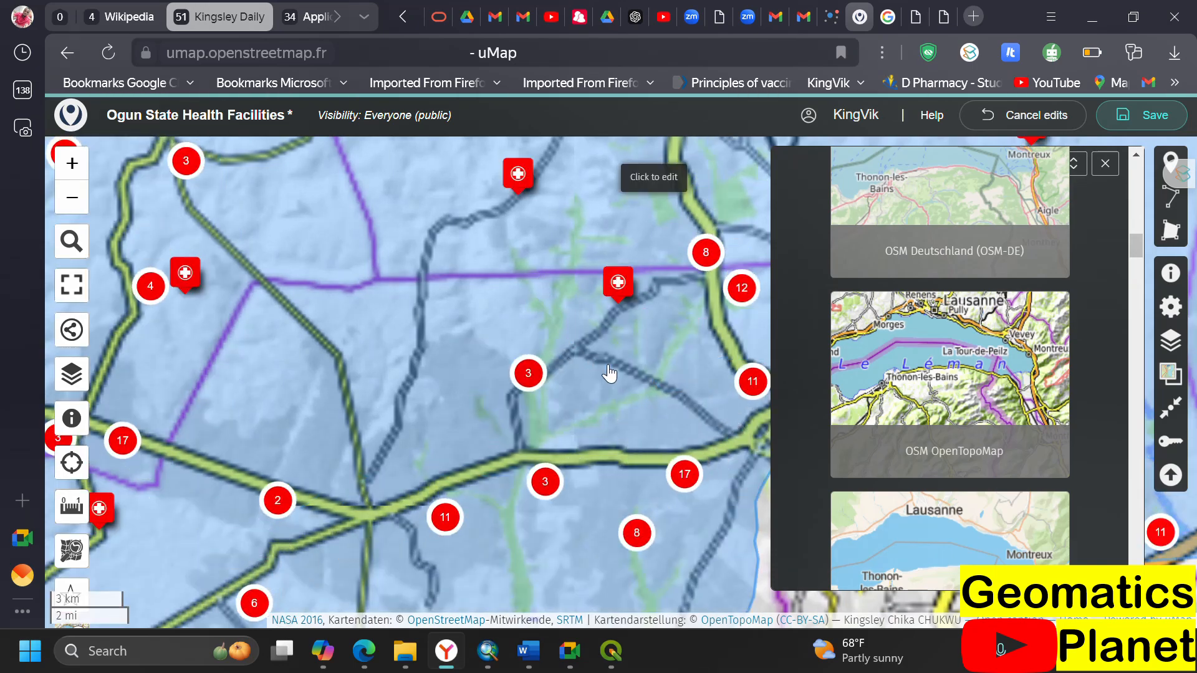
{"action": "scroll", "coordinate": [609, 373], "scroll_direction": "up", "scroll_amount": 4}
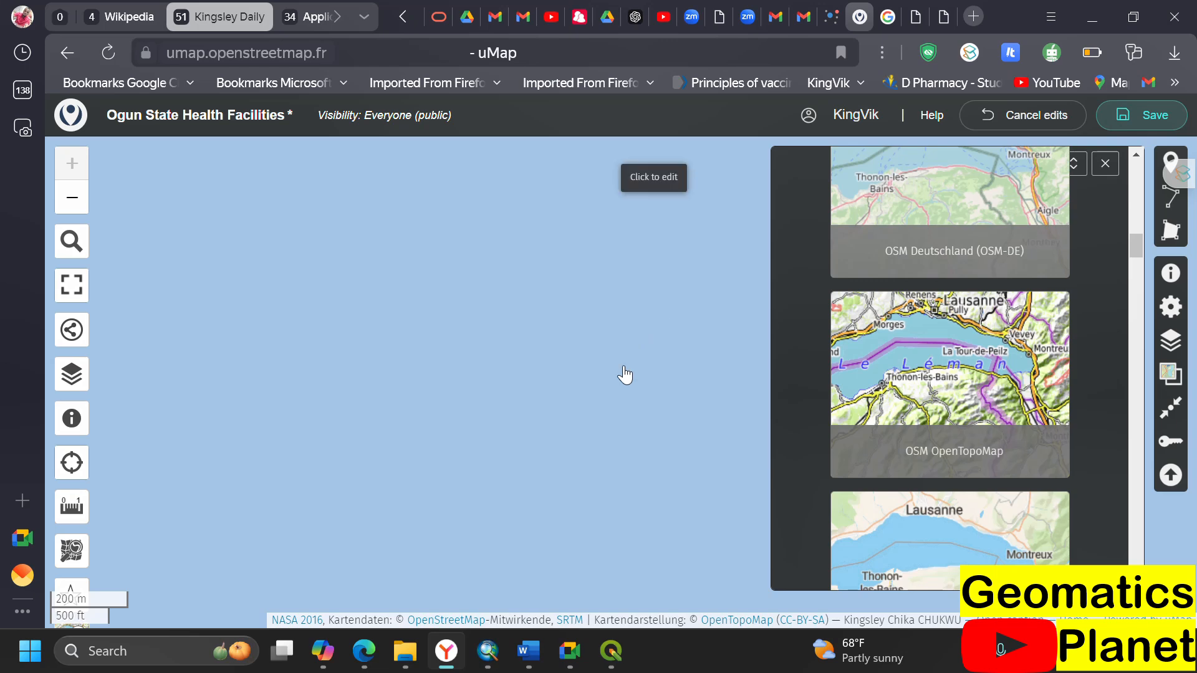
{"action": "left_click", "coordinate": [974, 259]}
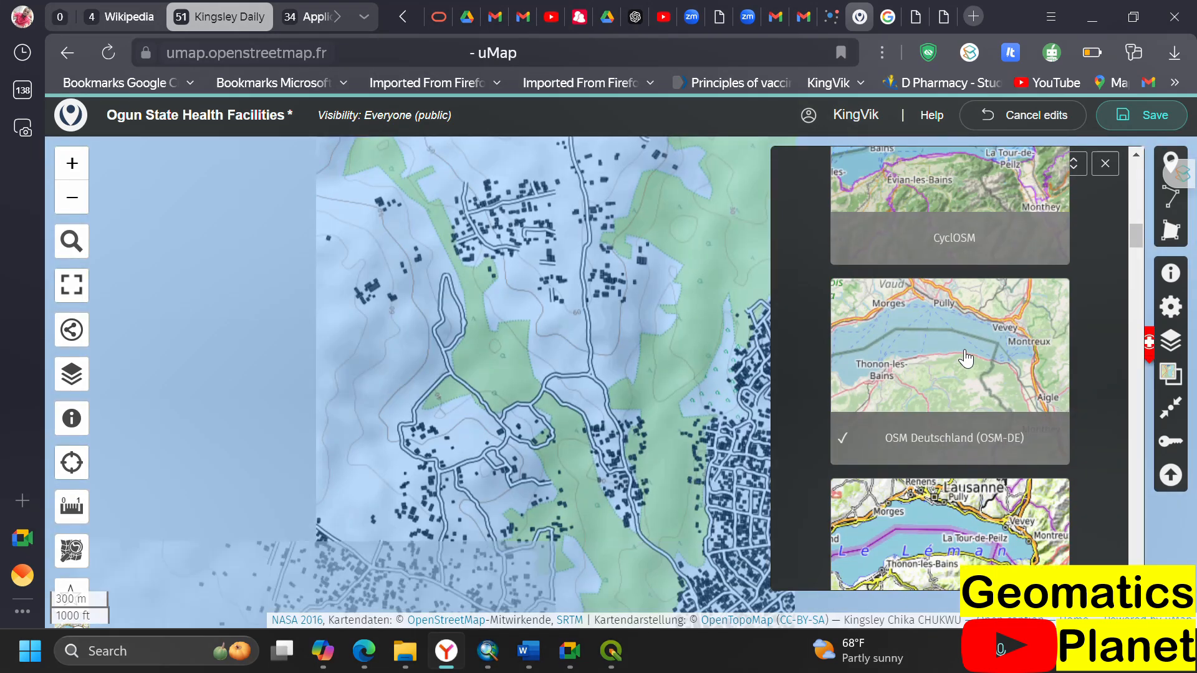
{"action": "scroll", "coordinate": [605, 444], "scroll_direction": "up", "scroll_amount": 1}
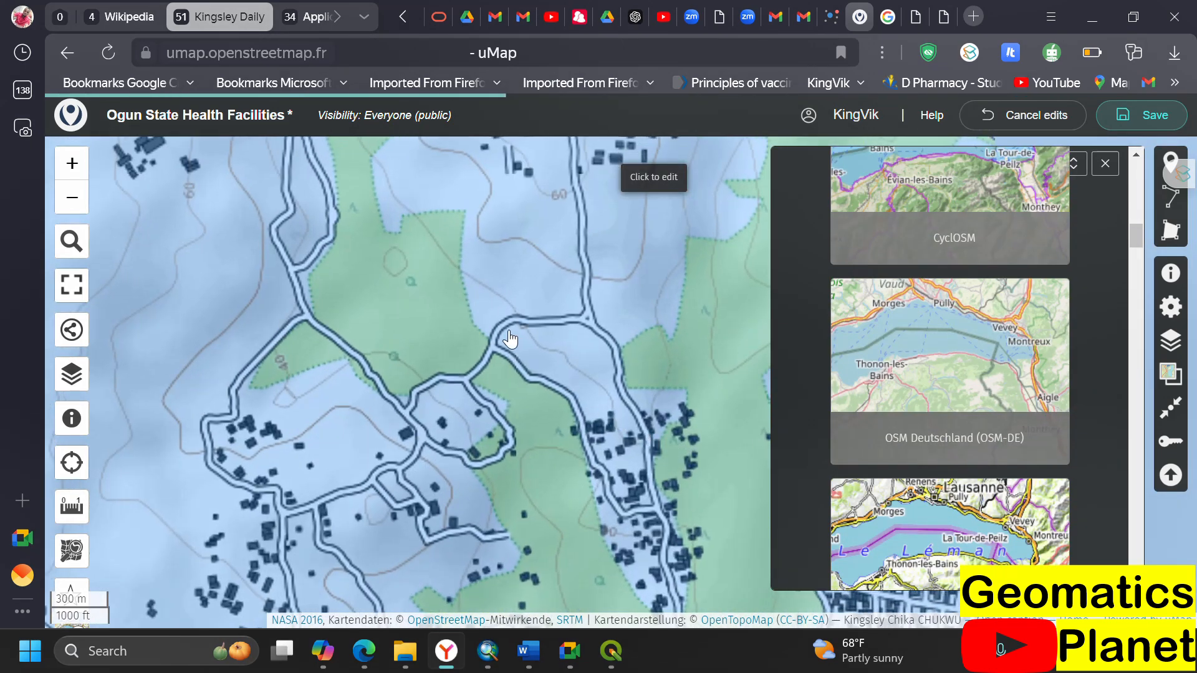
{"action": "left_click_drag", "start_coordinate": [436, 298], "coordinate": [300, 187]}
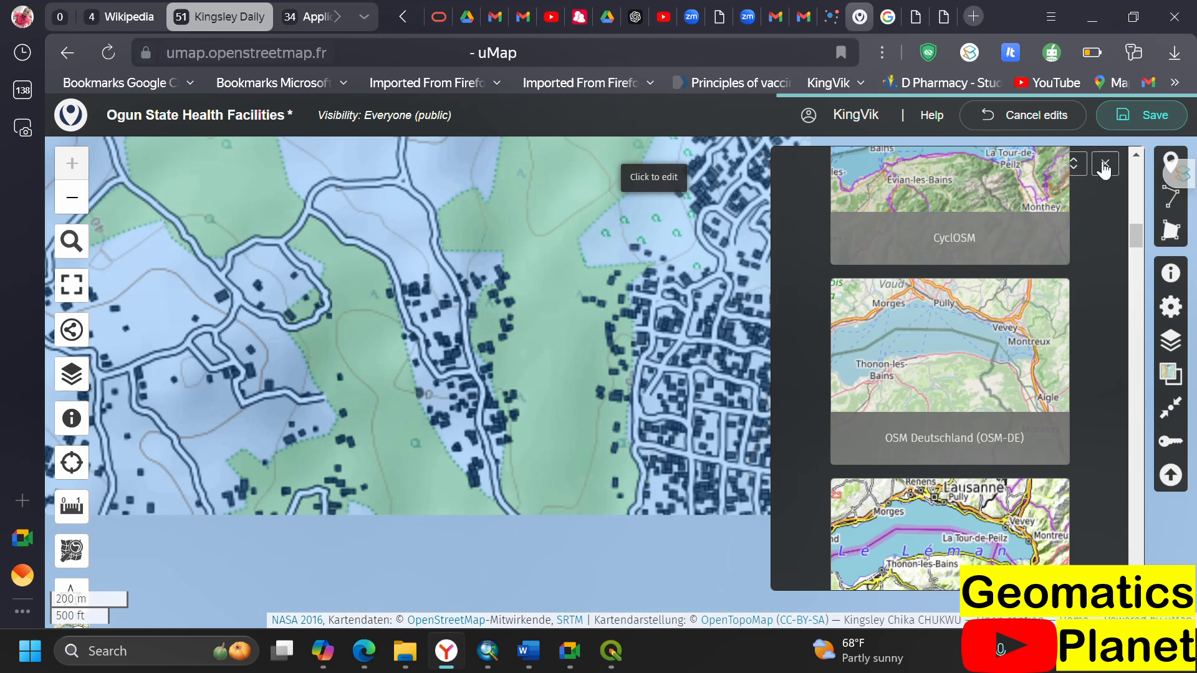
{"action": "key", "text": "Escape"}
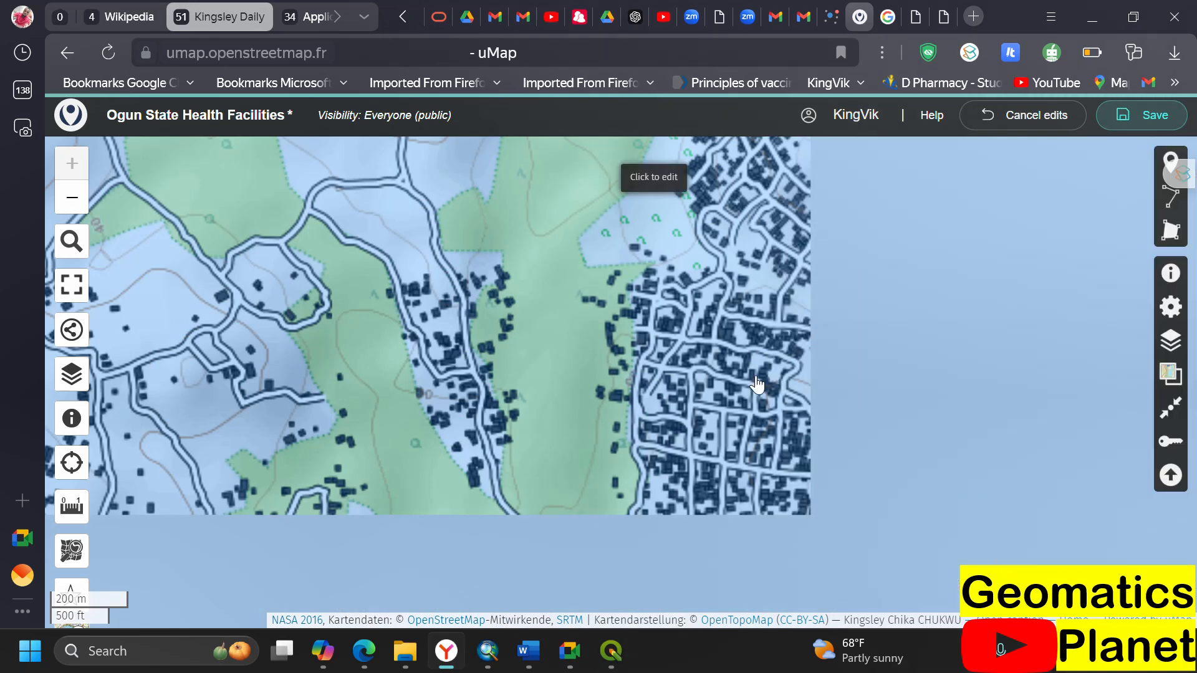
{"action": "scroll", "coordinate": [649, 369], "scroll_direction": "down", "scroll_amount": 1}
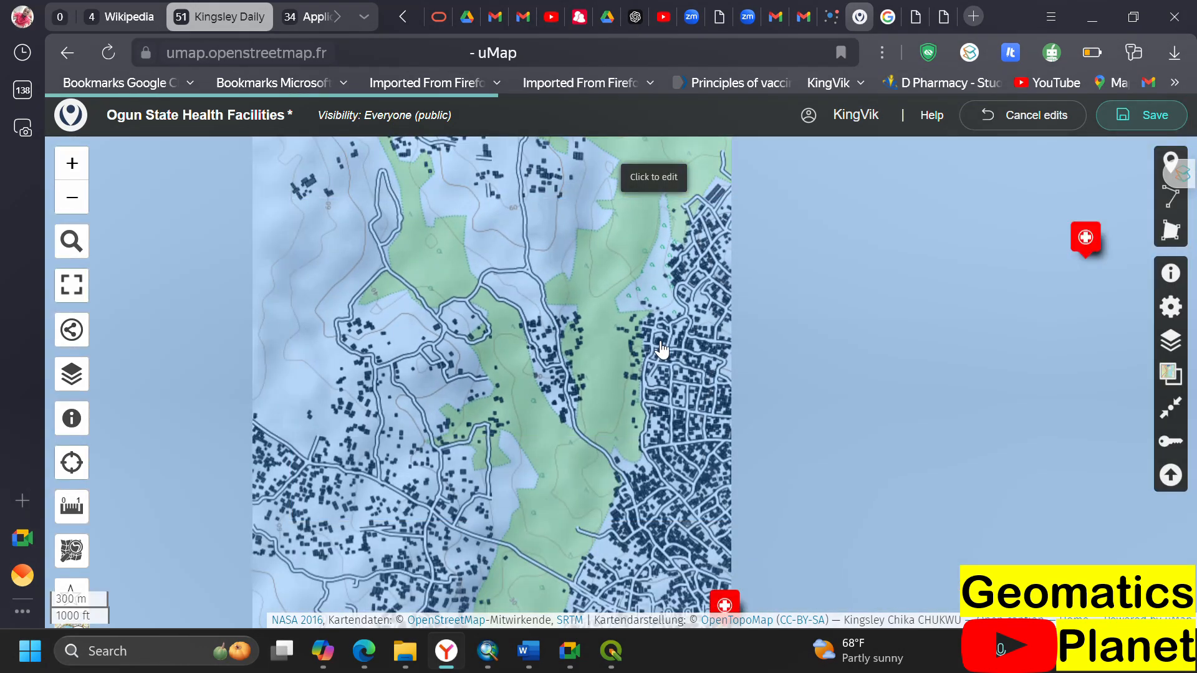
{"action": "scroll", "coordinate": [664, 277], "scroll_direction": "down", "scroll_amount": 1}
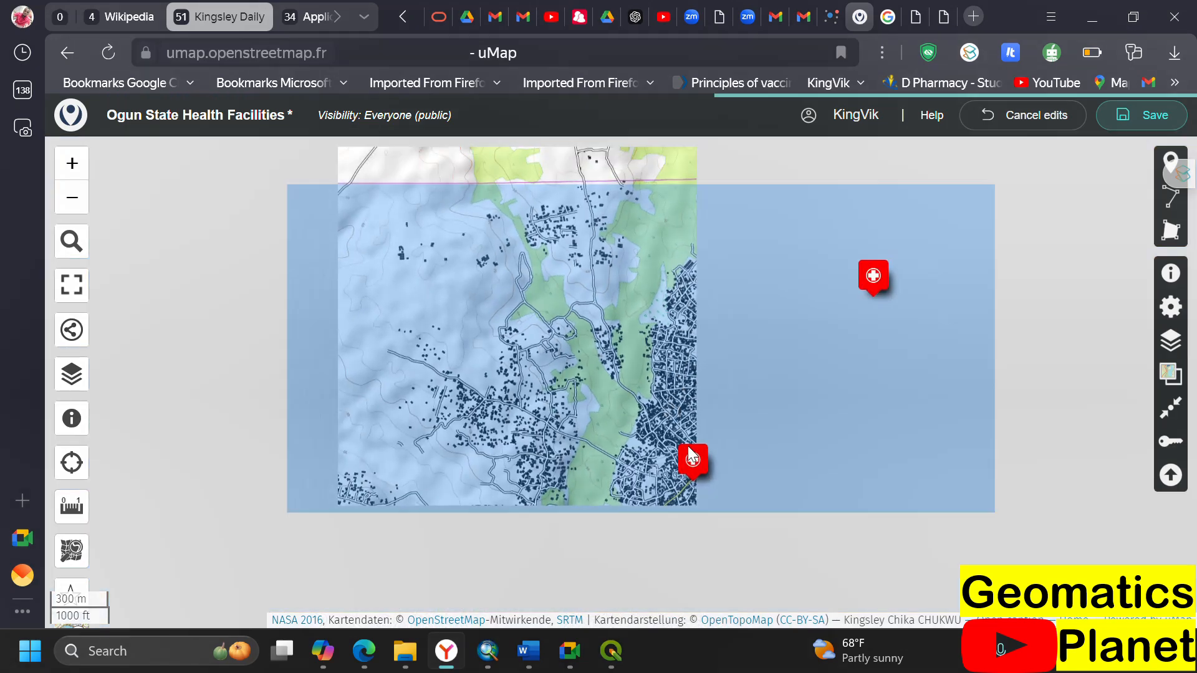
{"action": "scroll", "coordinate": [691, 477], "scroll_direction": "up", "scroll_amount": 2}
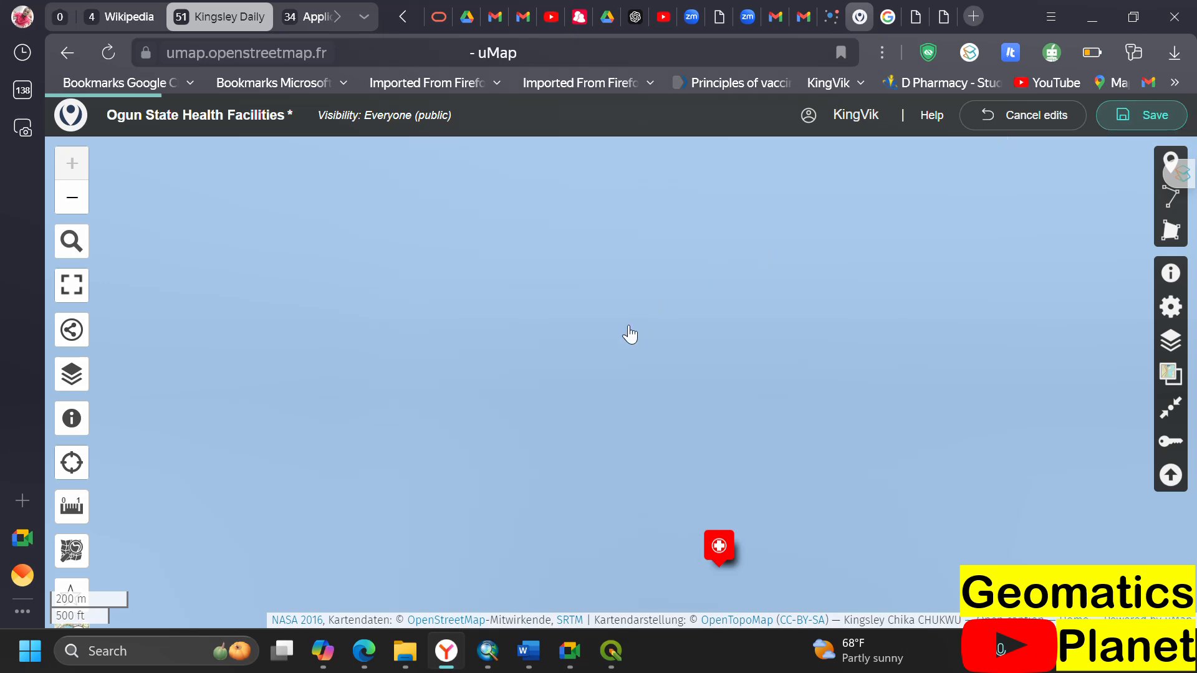
- Save the map, zoom into the 15- and 14-facility clusters, and reload the published map
{"action": "key", "text": "ctrl+s"}
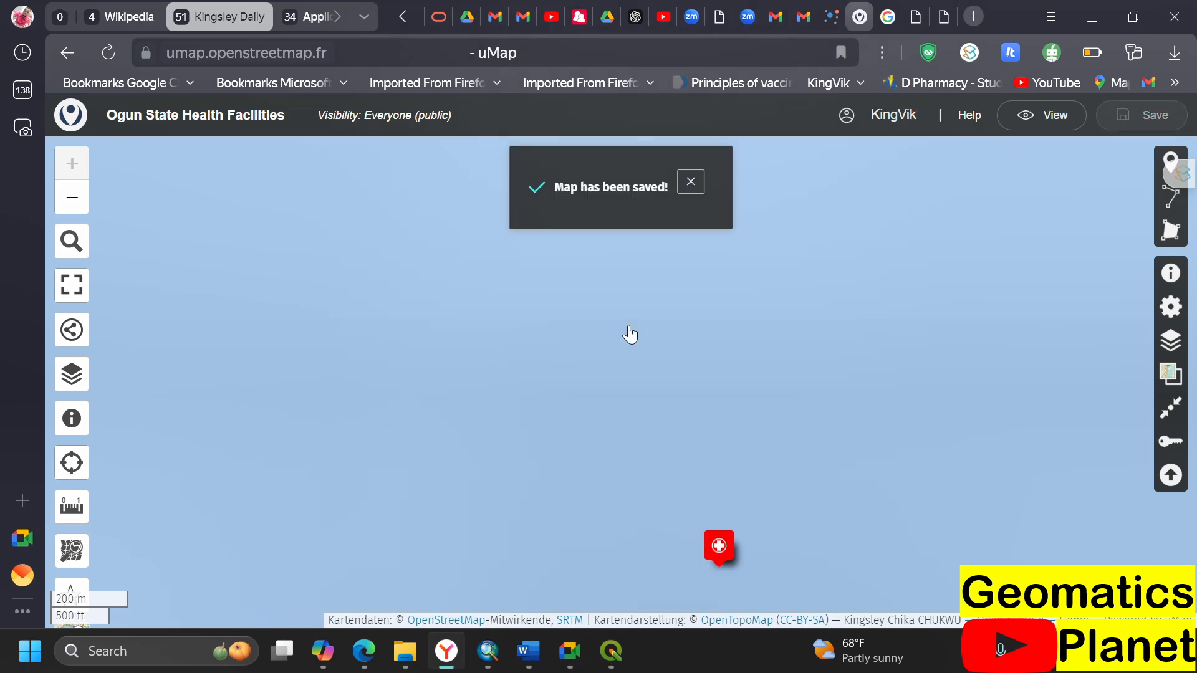
{"action": "left_click", "coordinate": [367, 653]}
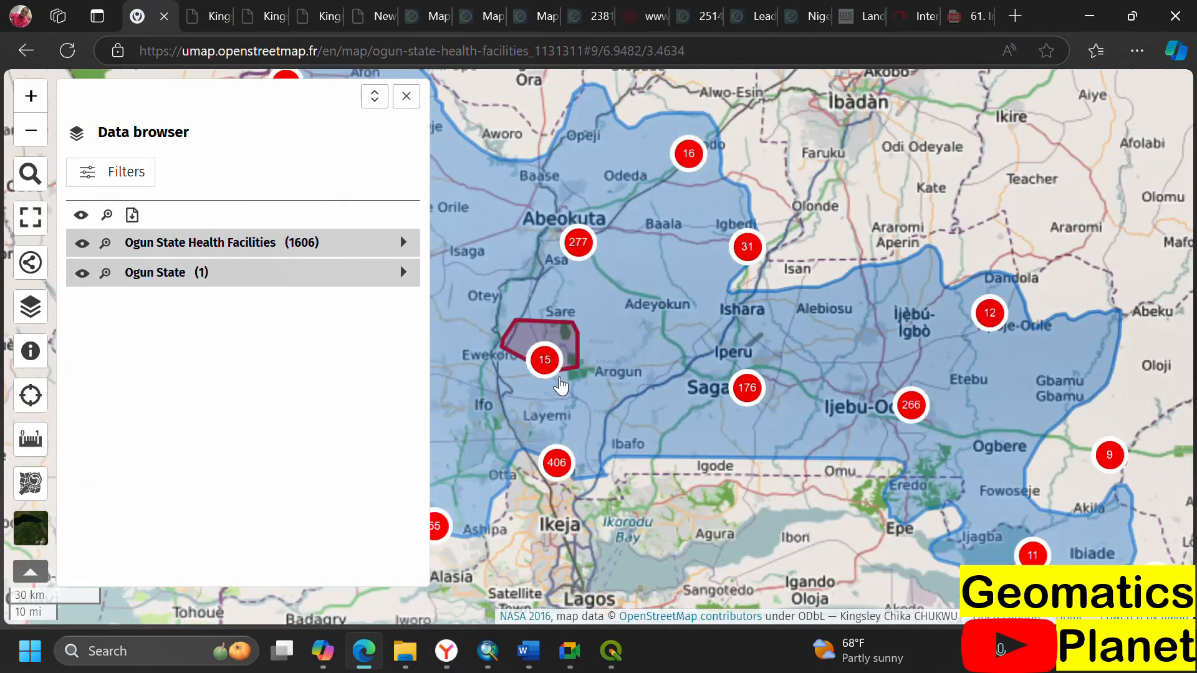
{"action": "left_click", "coordinate": [555, 374]}
{"action": "left_click", "coordinate": [1060, 195]}
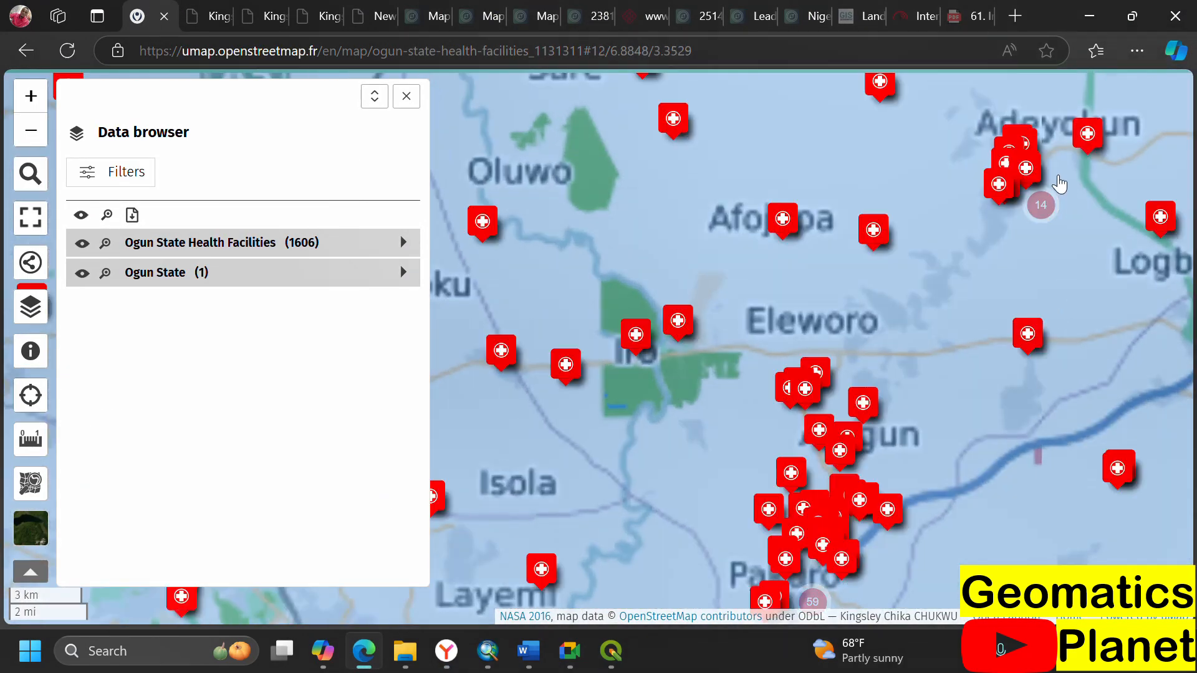
{"action": "scroll", "coordinate": [926, 198], "scroll_direction": "up", "scroll_amount": 2}
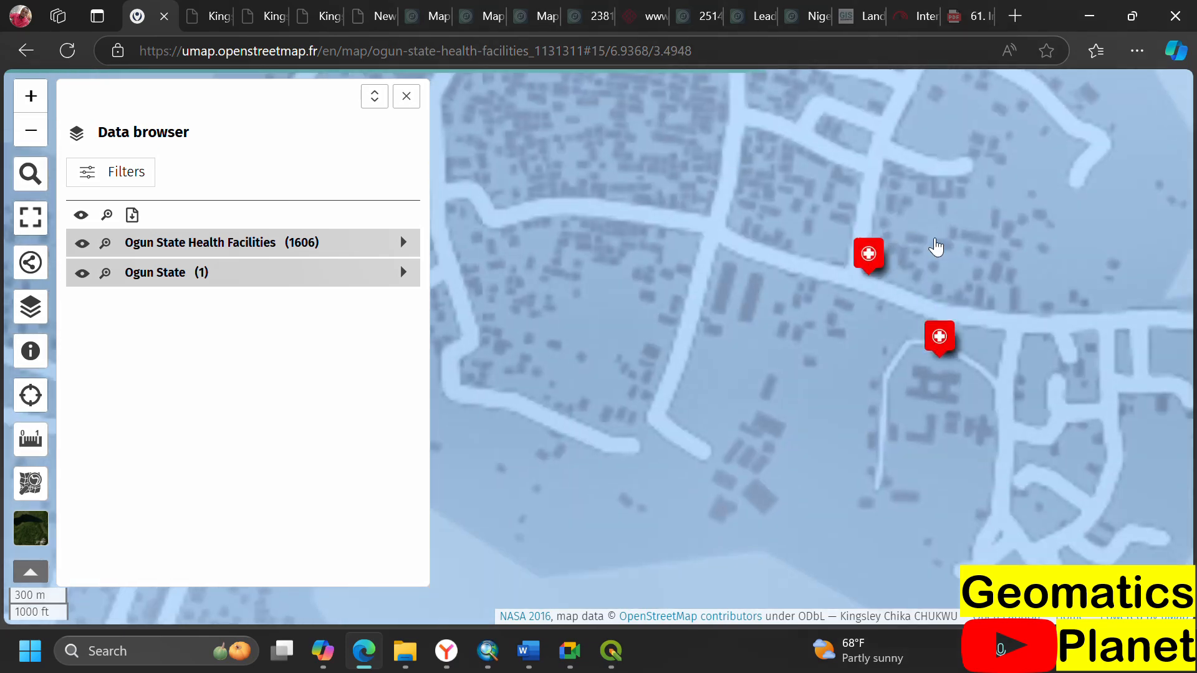
{"action": "scroll", "coordinate": [949, 343], "scroll_direction": "up", "scroll_amount": 1}
{"action": "left_click", "coordinate": [42, 50]}
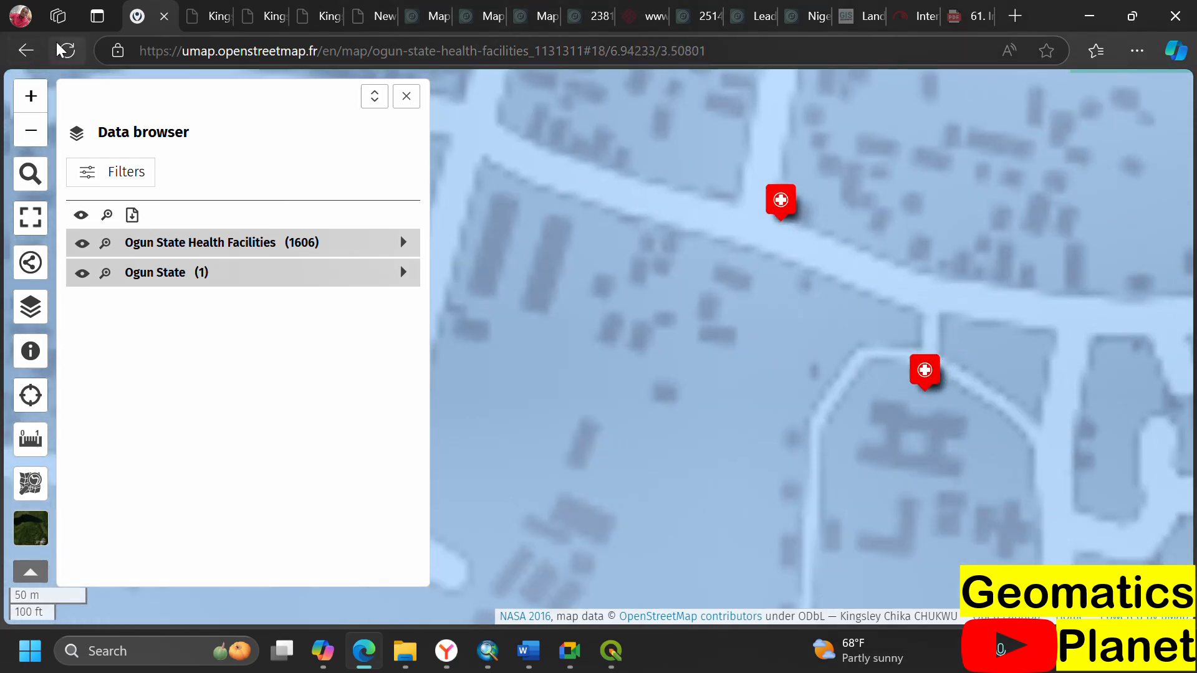
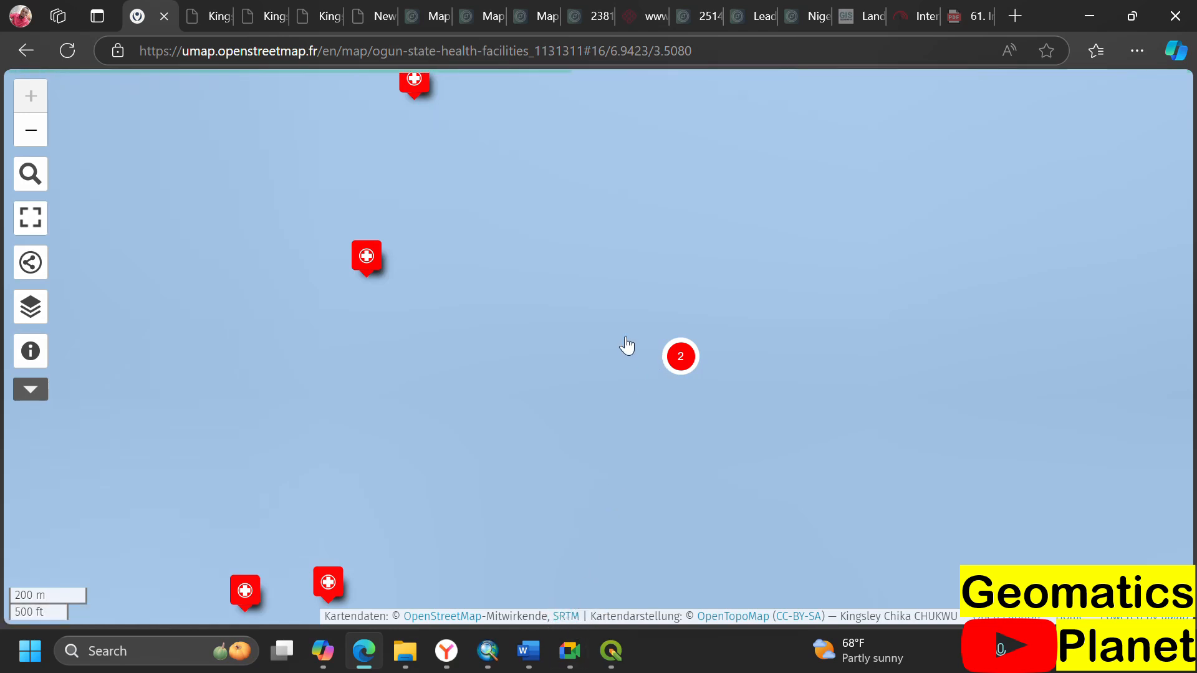
- Open the Owode Health Clinic's attributes from the 2-facility cluster, then bring up ArcMap's Ogun_HF table
{"action": "scroll", "coordinate": [512, 321], "scroll_direction": "down", "scroll_amount": 2}
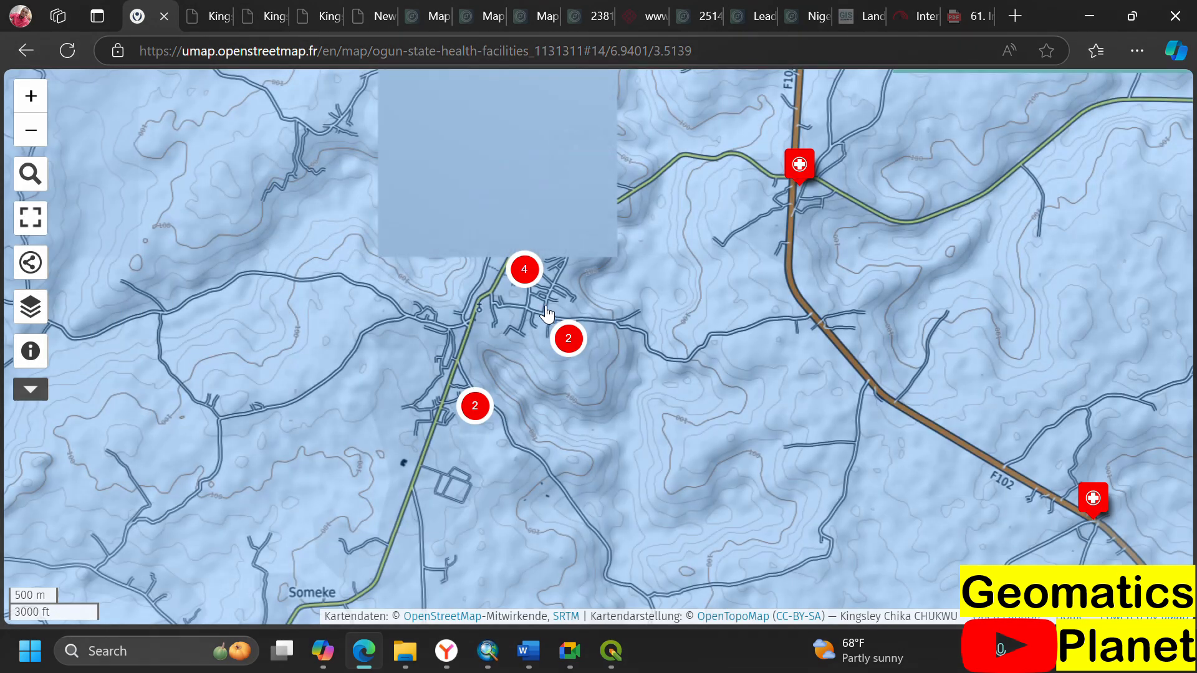
{"action": "scroll", "coordinate": [532, 288], "scroll_direction": "up", "scroll_amount": 1}
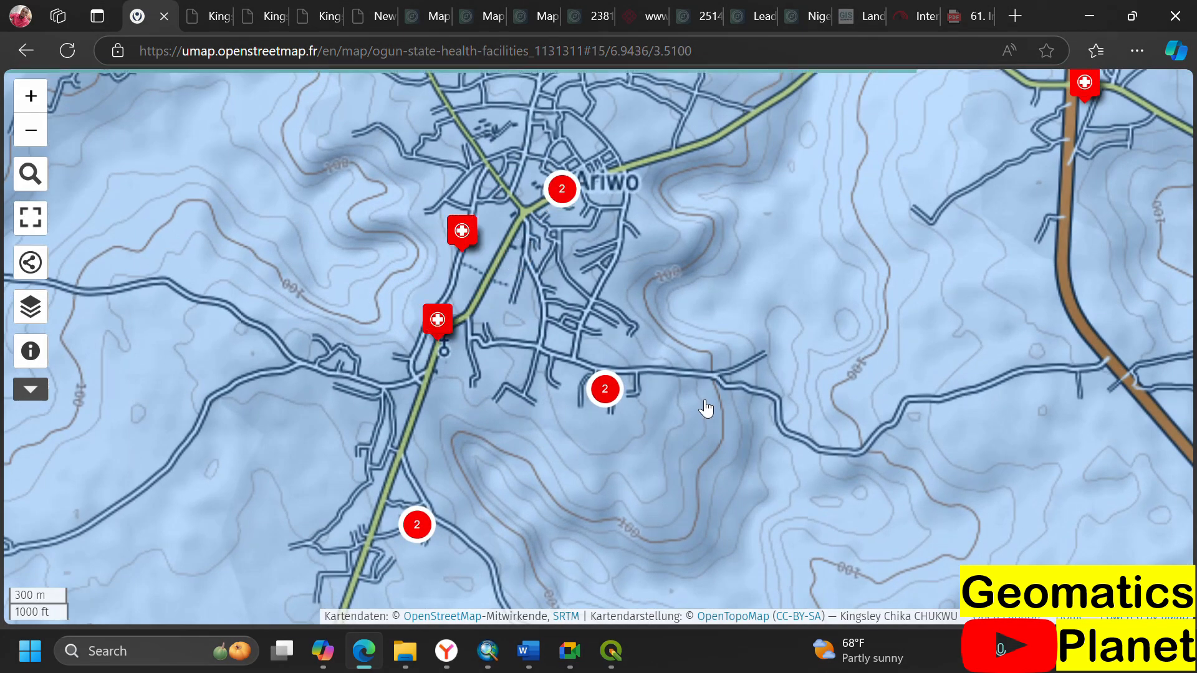
{"action": "scroll", "coordinate": [663, 320], "scroll_direction": "up", "scroll_amount": 1}
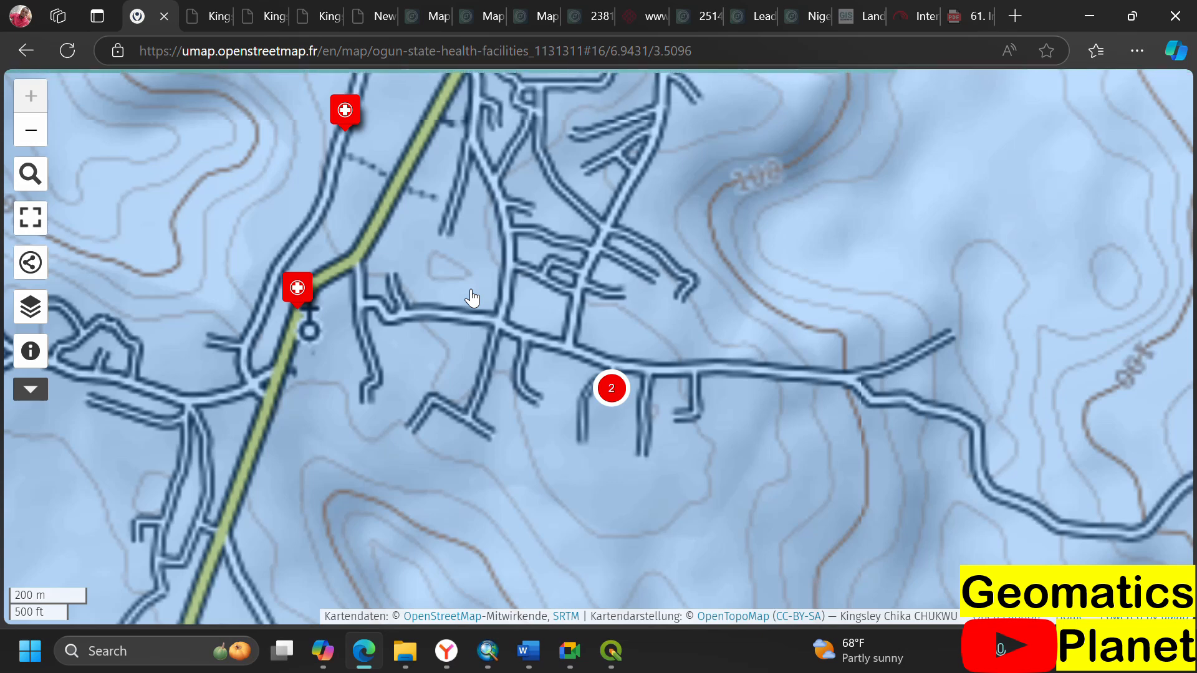
{"action": "left_click", "coordinate": [611, 388]}
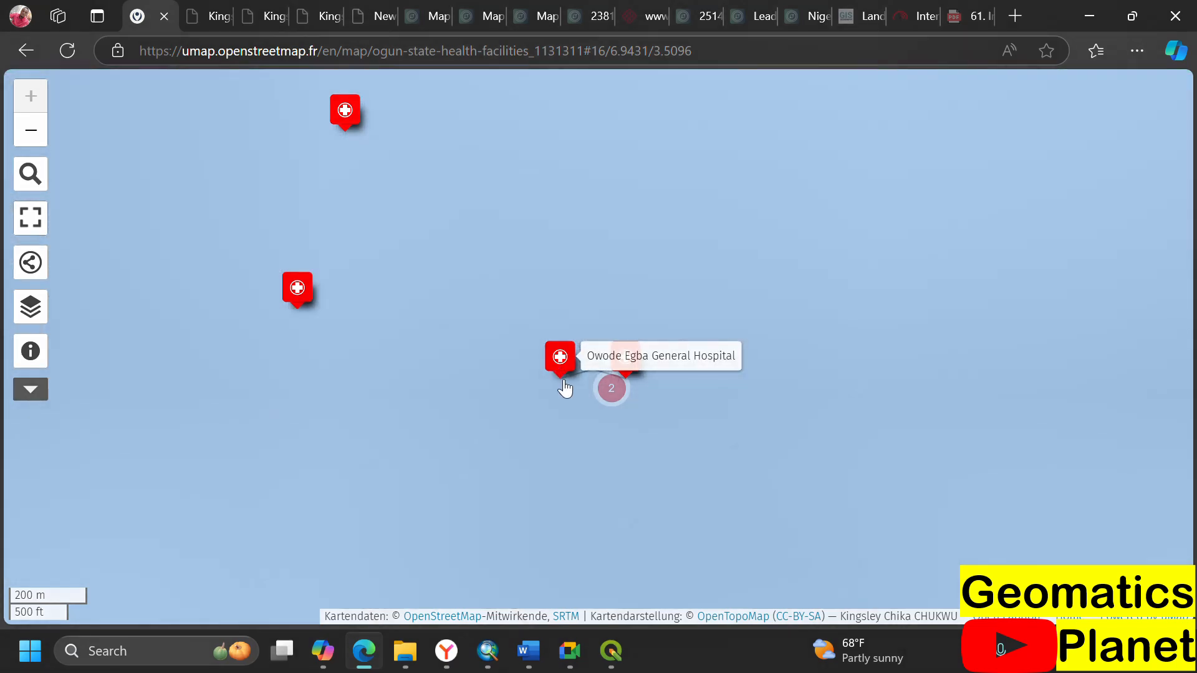
{"action": "left_click", "coordinate": [295, 289]}
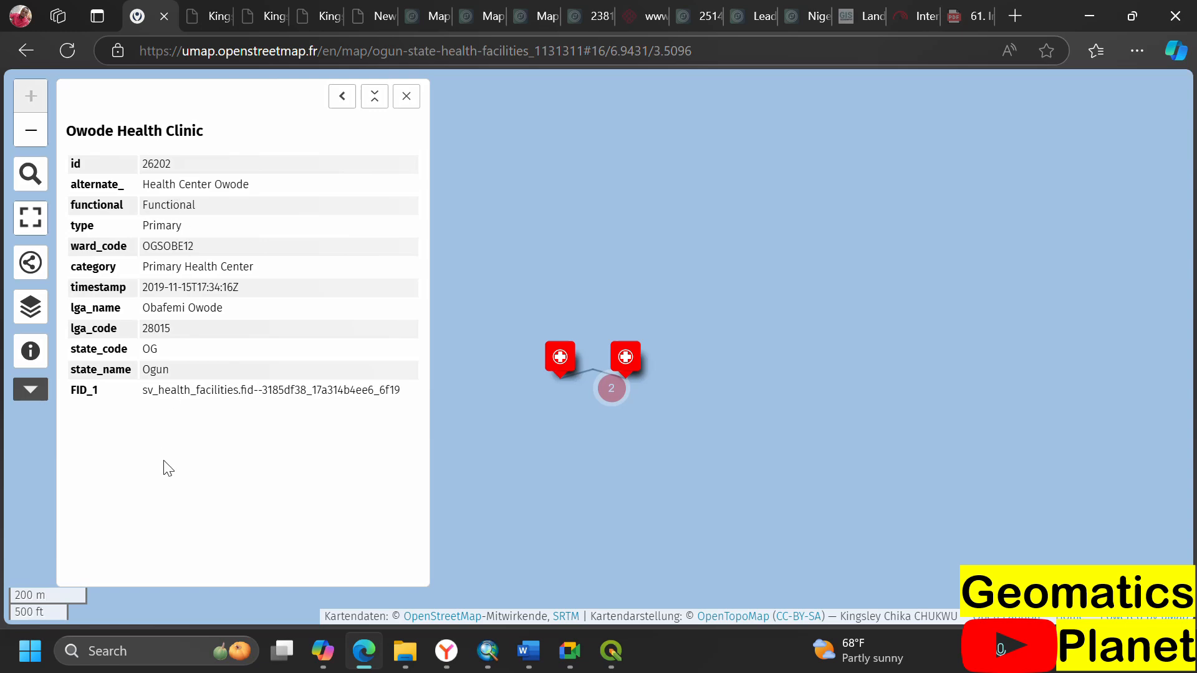
{"action": "left_click", "coordinate": [488, 651]}
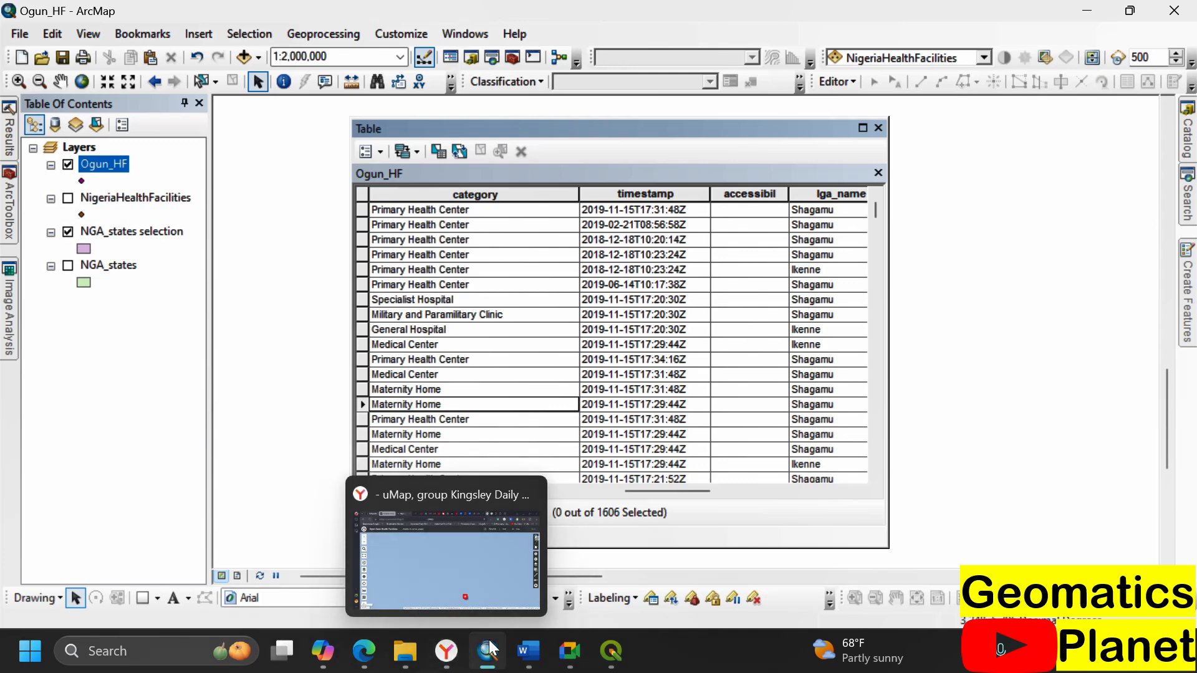
- Back in the browser, open the map's advanced properties at User interface options
{"action": "left_click", "coordinate": [452, 658]}
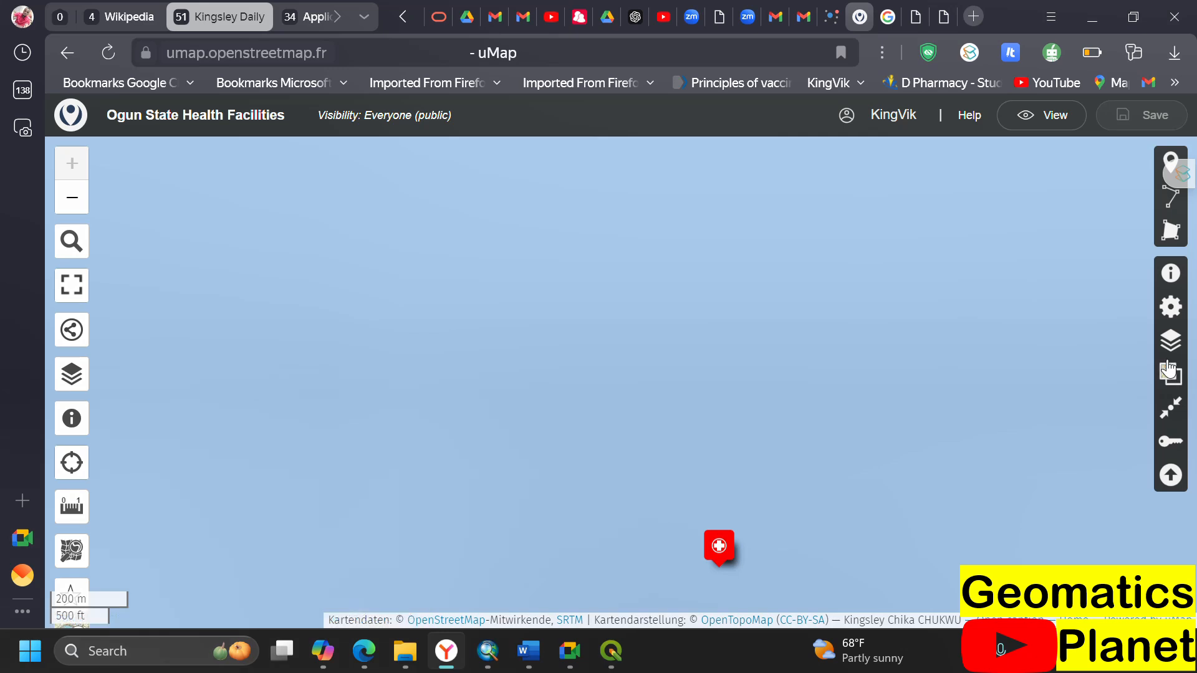
{"action": "left_click", "coordinate": [1176, 302]}
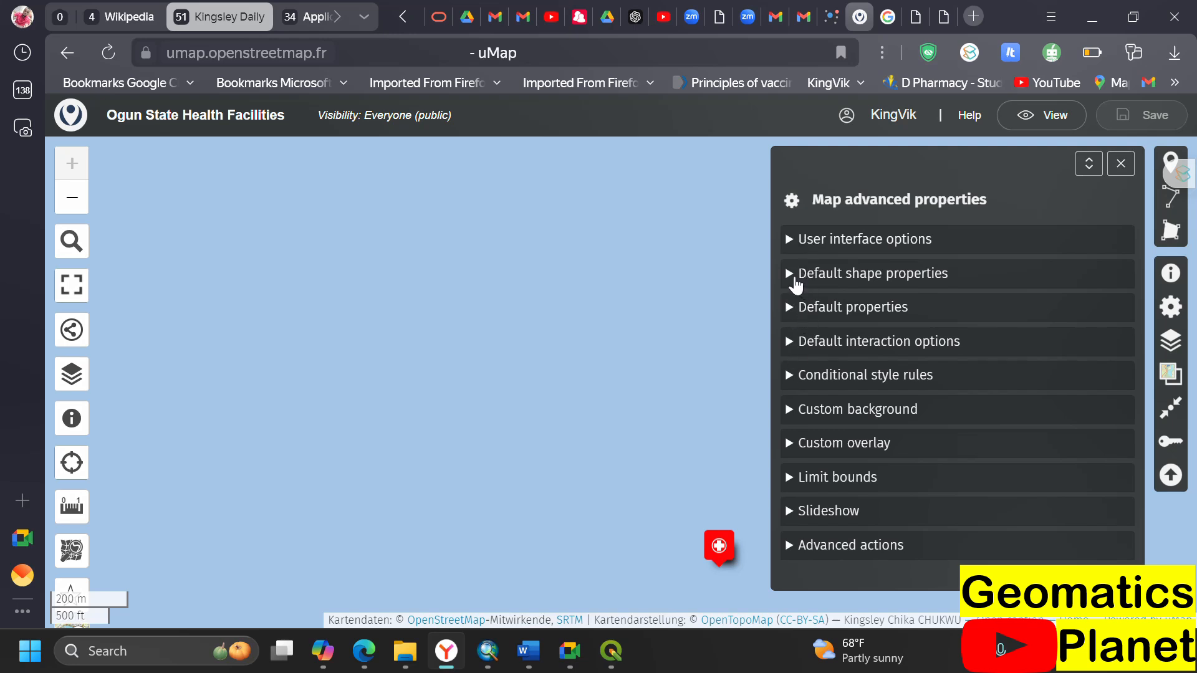
{"action": "left_click", "coordinate": [794, 248]}
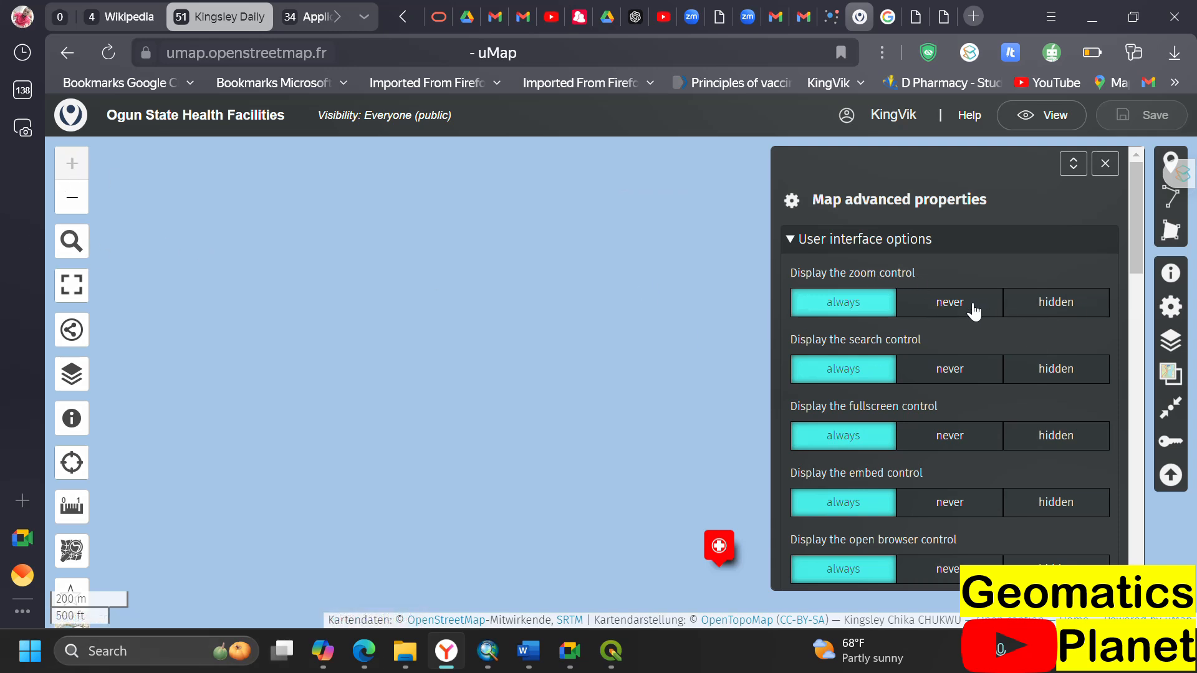
- Toggle the zoom control to never and back to always, then test zoom-out and the place search
{"action": "left_click", "coordinate": [954, 304]}
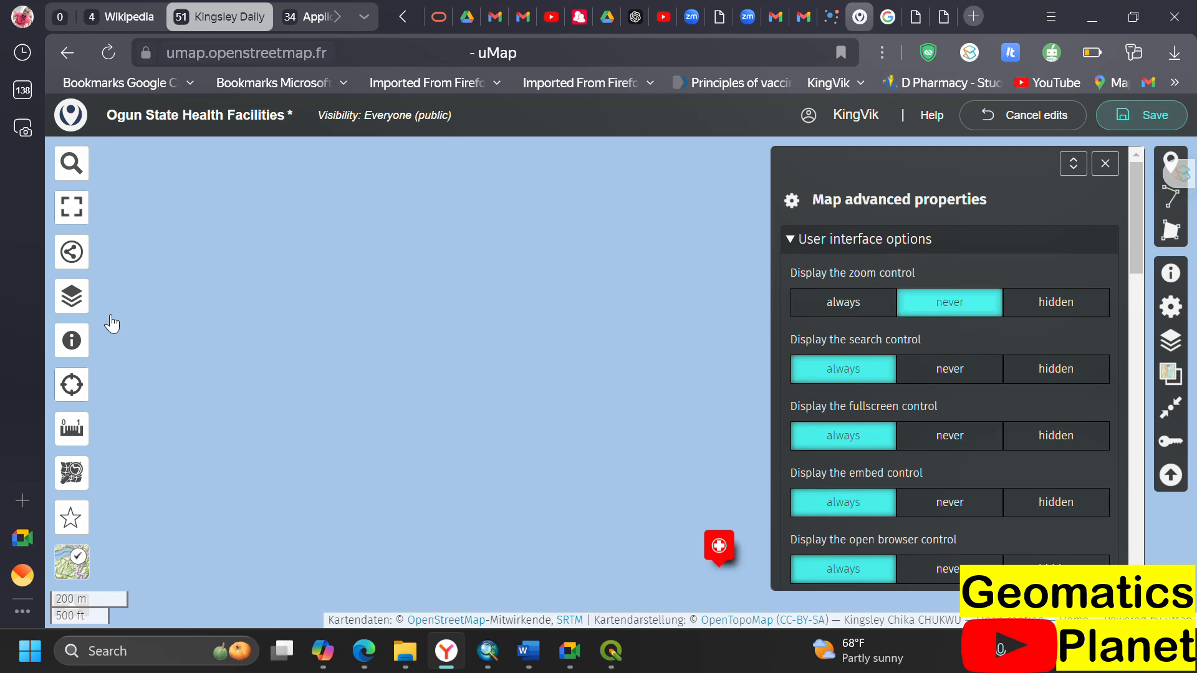
{"action": "left_click", "coordinate": [833, 306]}
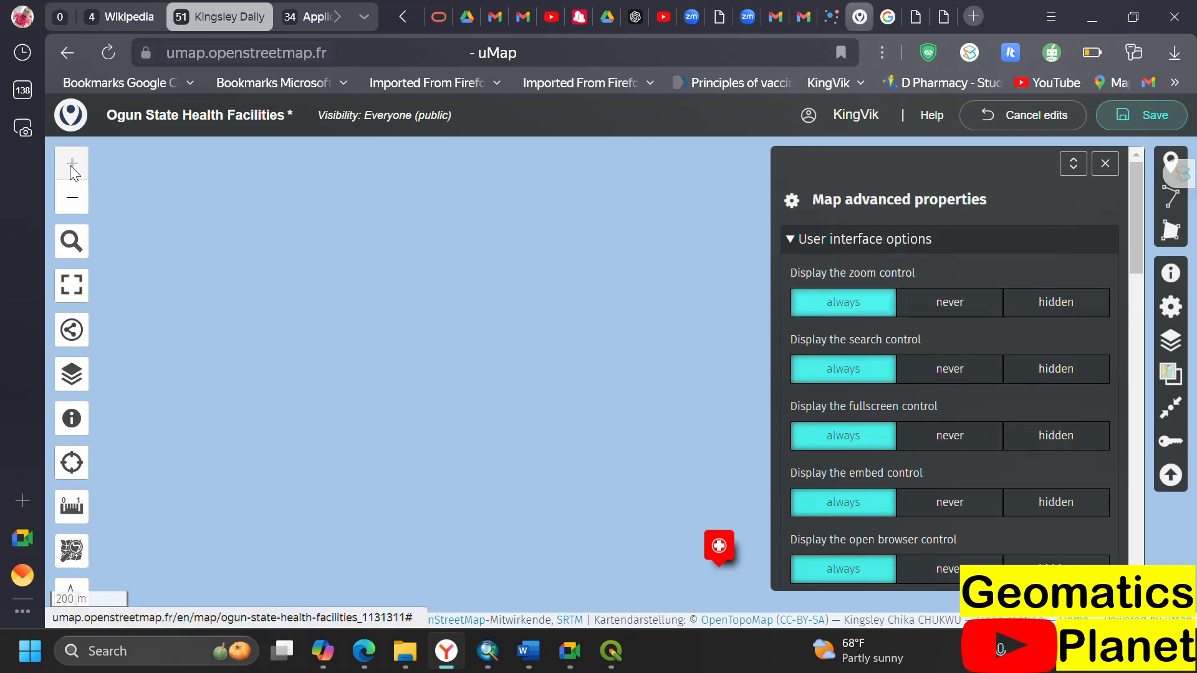
{"action": "left_click", "coordinate": [57, 200]}
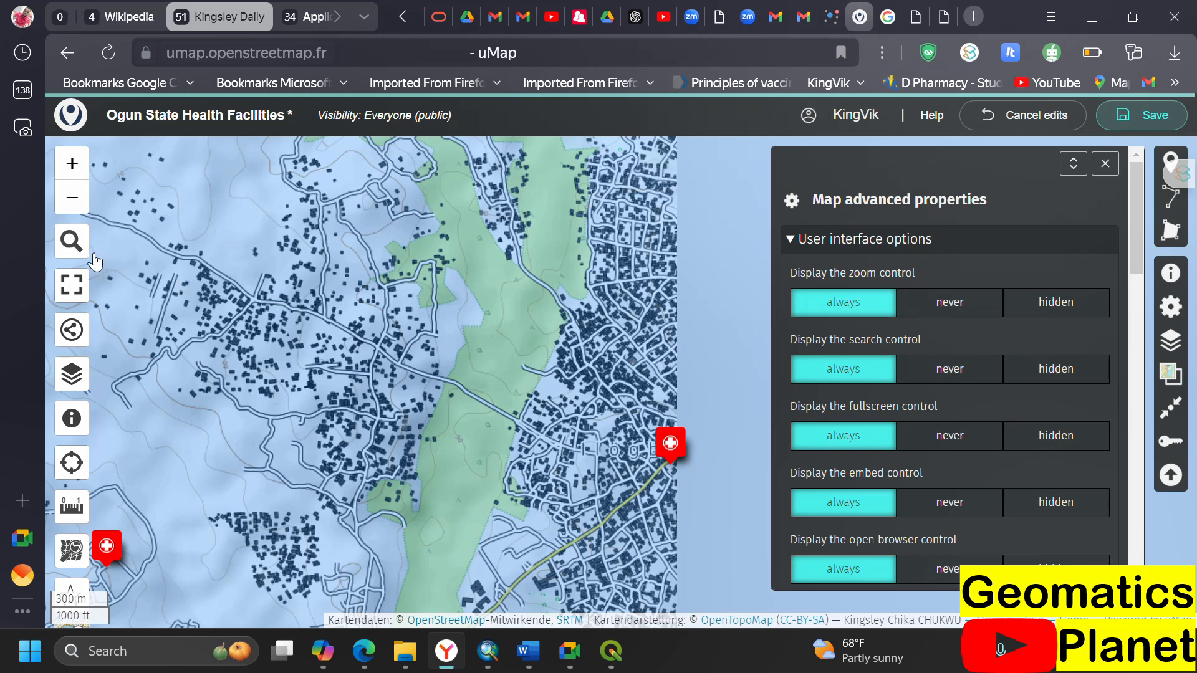
{"action": "left_click", "coordinate": [84, 250]}
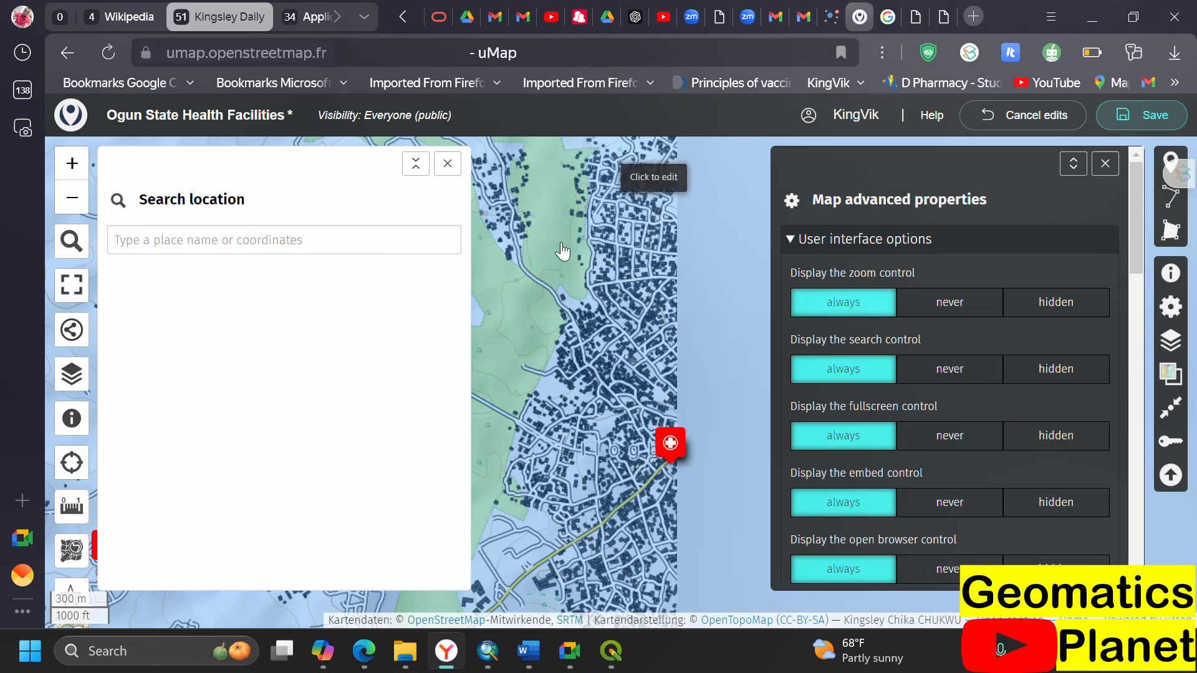
{"action": "left_click", "coordinate": [448, 164]}
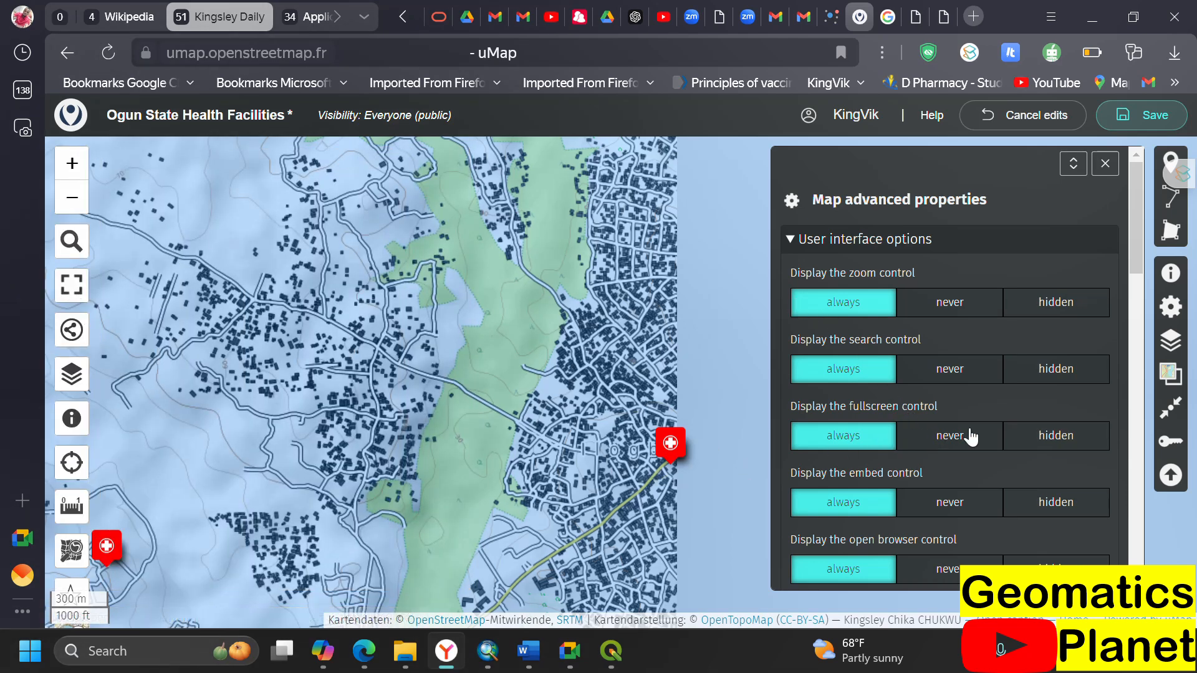
{"action": "left_click_drag", "start_coordinate": [961, 436], "coordinate": [954, 435]}
- Switch the embed control to never and back to always
{"action": "scroll", "coordinate": [916, 501], "scroll_direction": "down", "scroll_amount": 3}
{"action": "scroll", "coordinate": [898, 331], "scroll_direction": "up", "scroll_amount": 1}
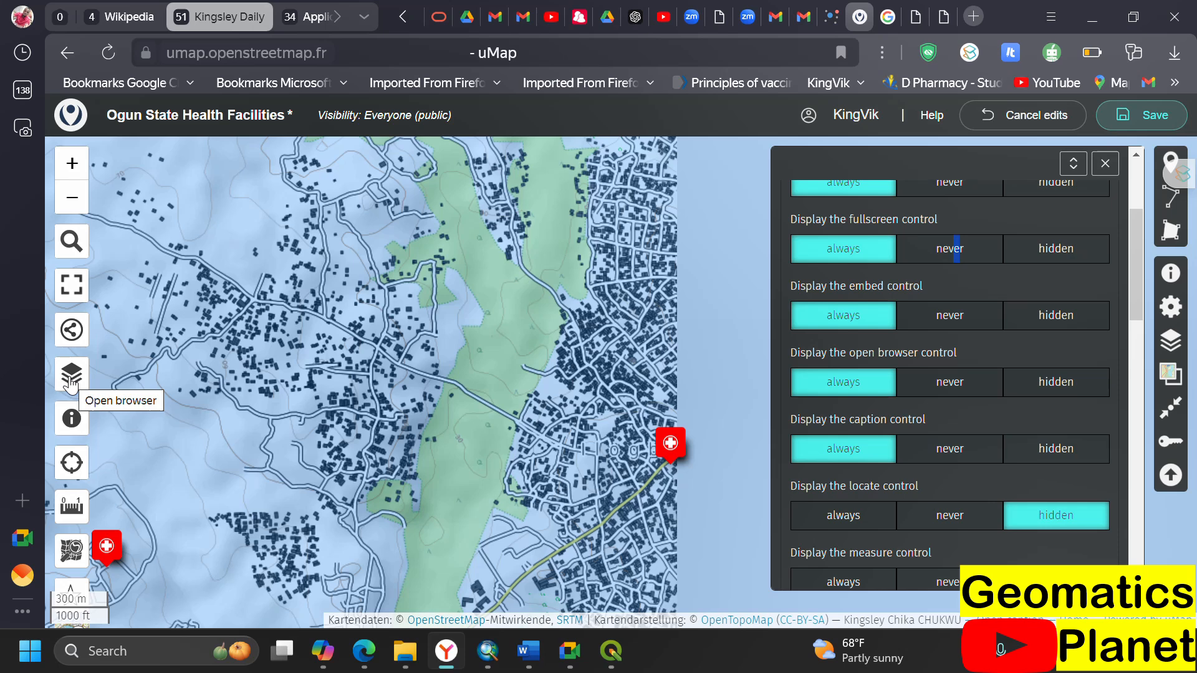
{"action": "left_click", "coordinate": [939, 322]}
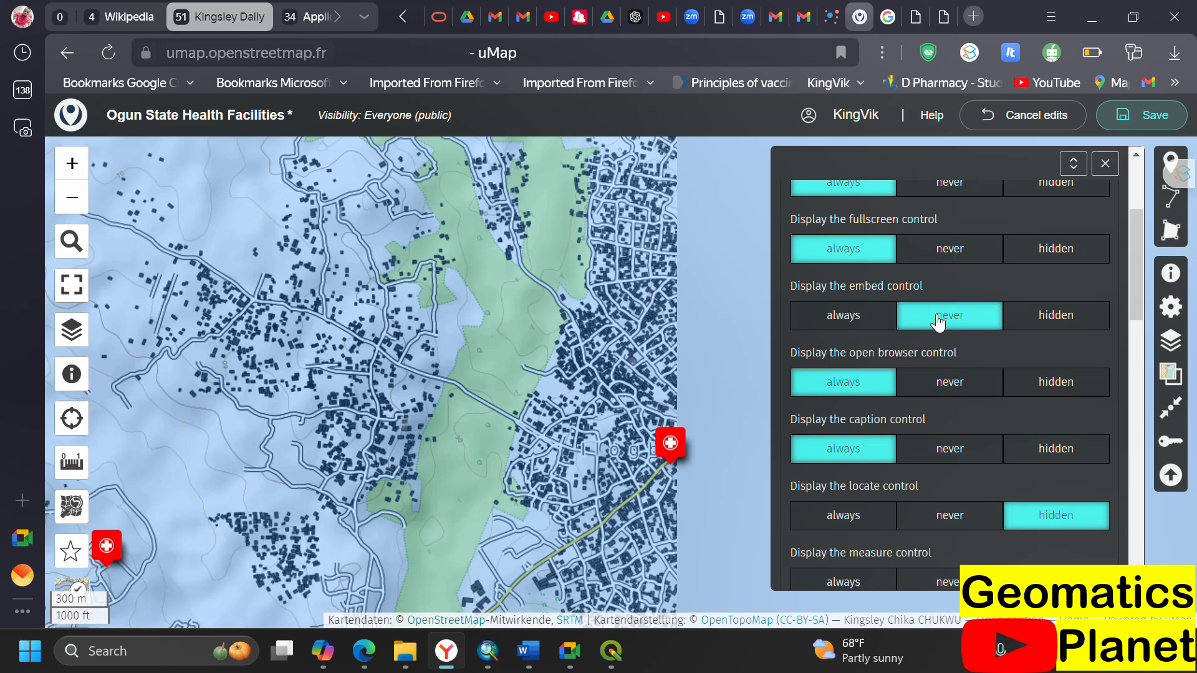
{"action": "left_click", "coordinate": [875, 323]}
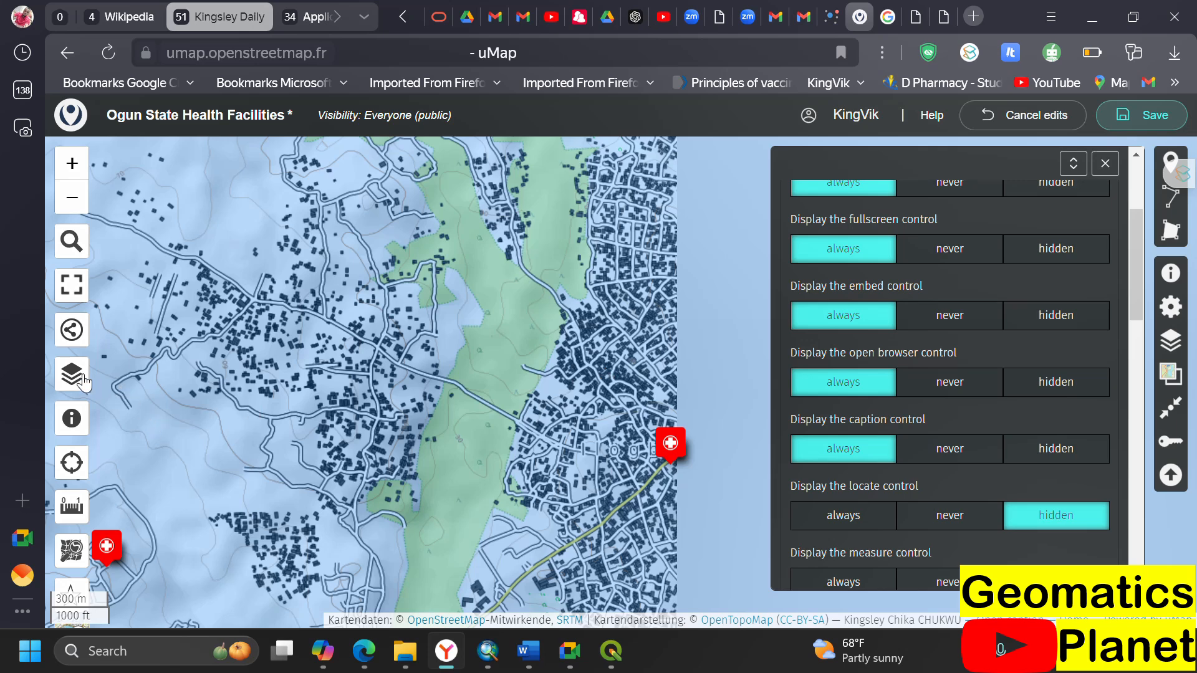
- Set the locate control to always, centre the map on the location, then leave it hidden
{"action": "scroll", "coordinate": [924, 449], "scroll_direction": "down", "scroll_amount": 3}
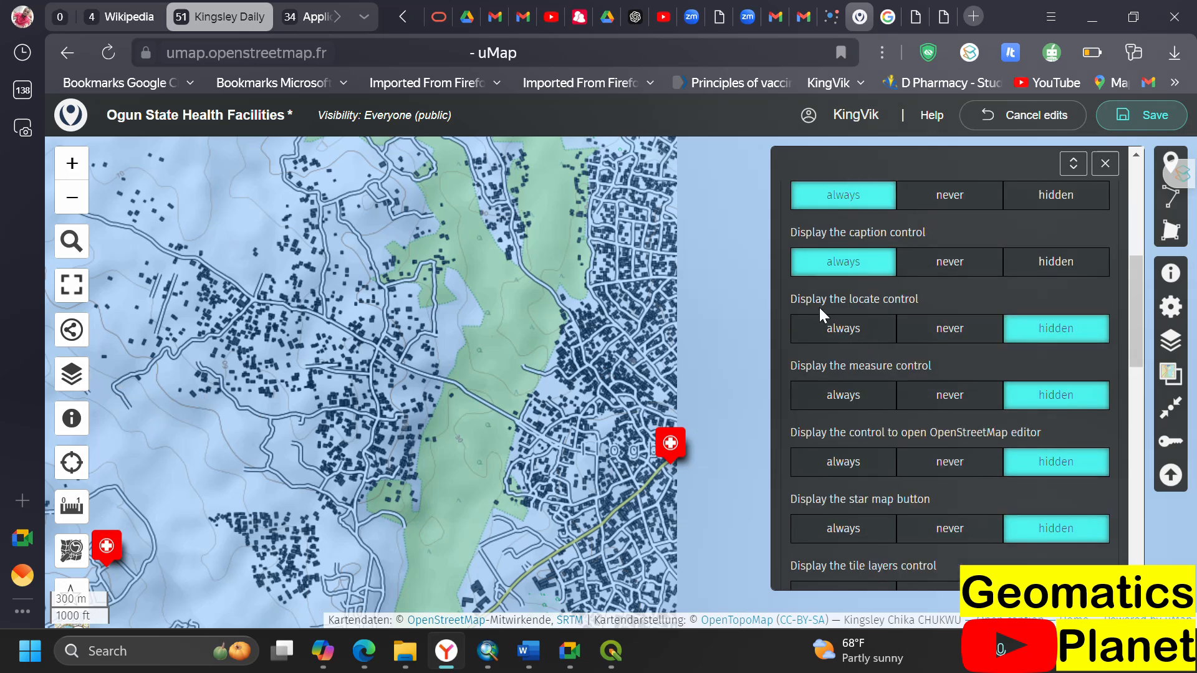
{"action": "left_click", "coordinate": [864, 338]}
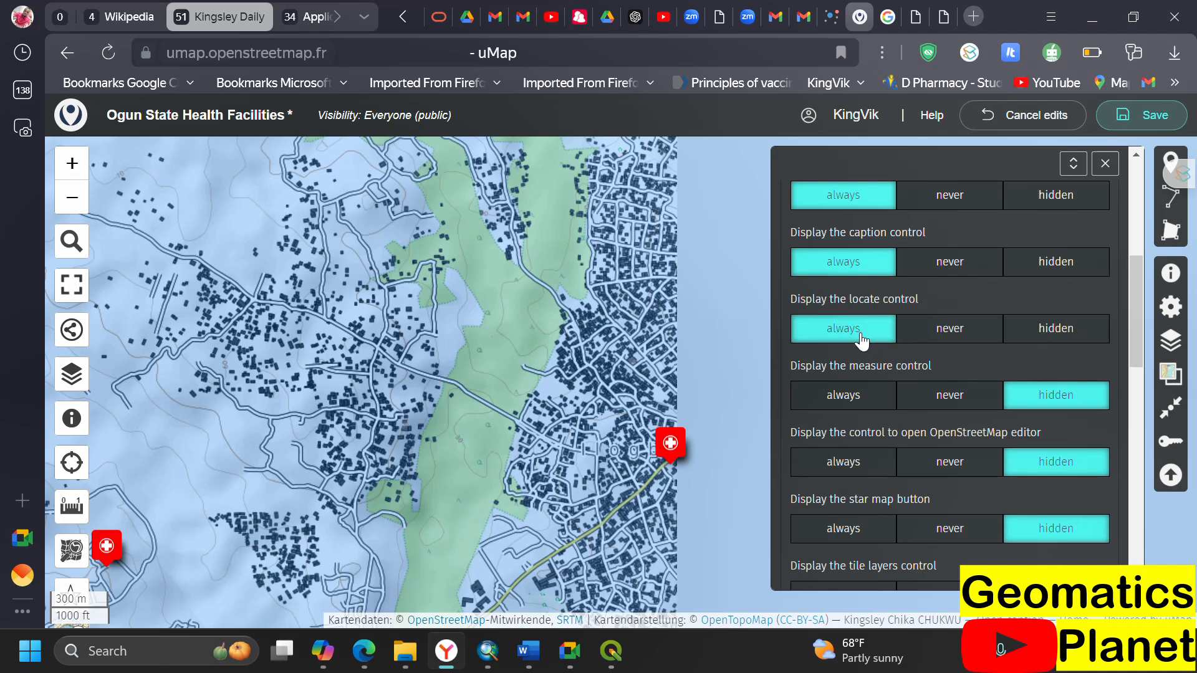
{"action": "scroll", "coordinate": [102, 387], "scroll_direction": "down", "scroll_amount": 1}
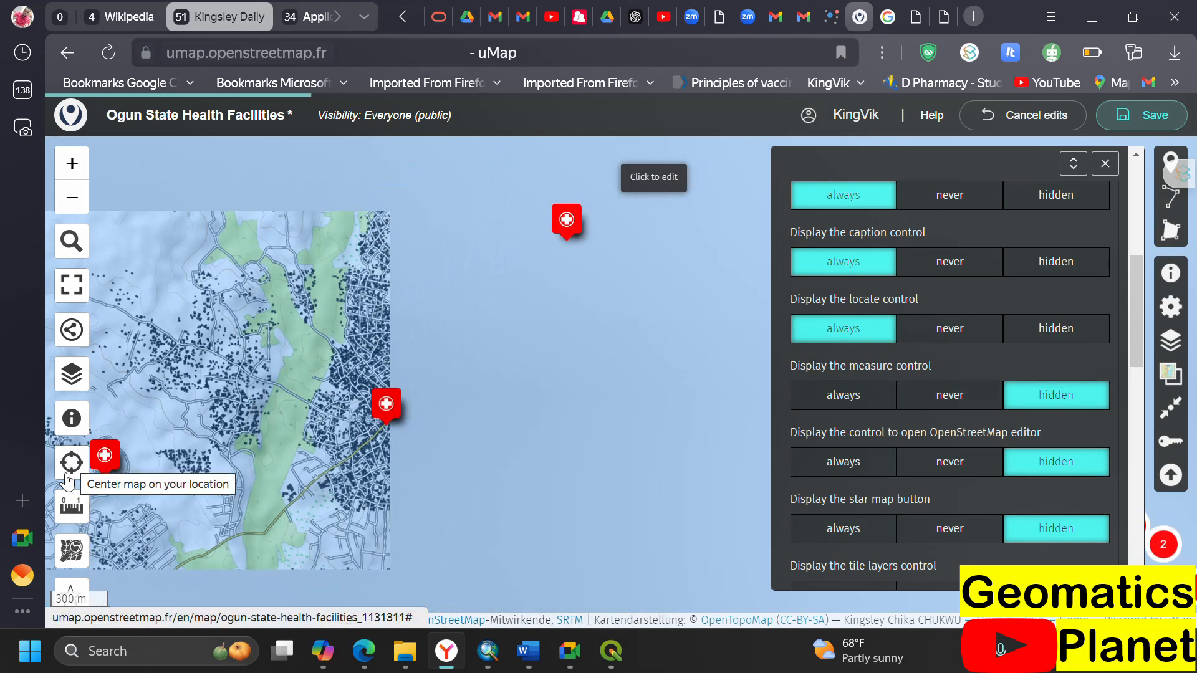
{"action": "scroll", "coordinate": [78, 461], "scroll_direction": "down", "scroll_amount": 3}
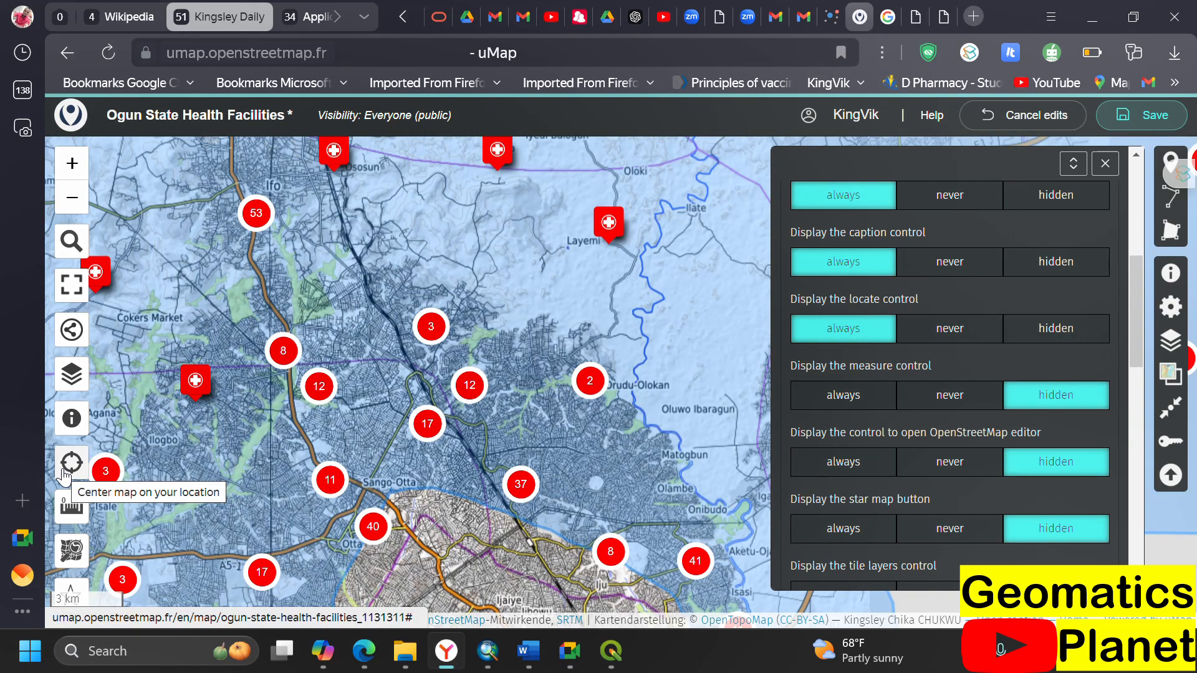
{"action": "left_click", "coordinate": [63, 477]}
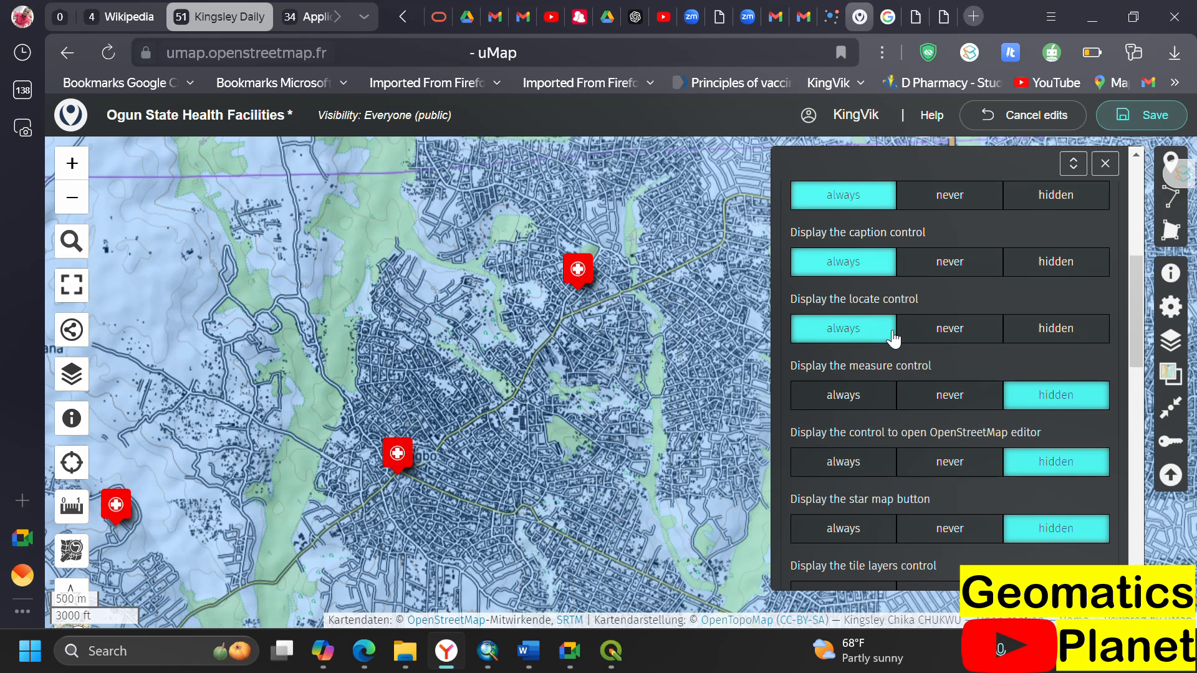
{"action": "left_click", "coordinate": [939, 340]}
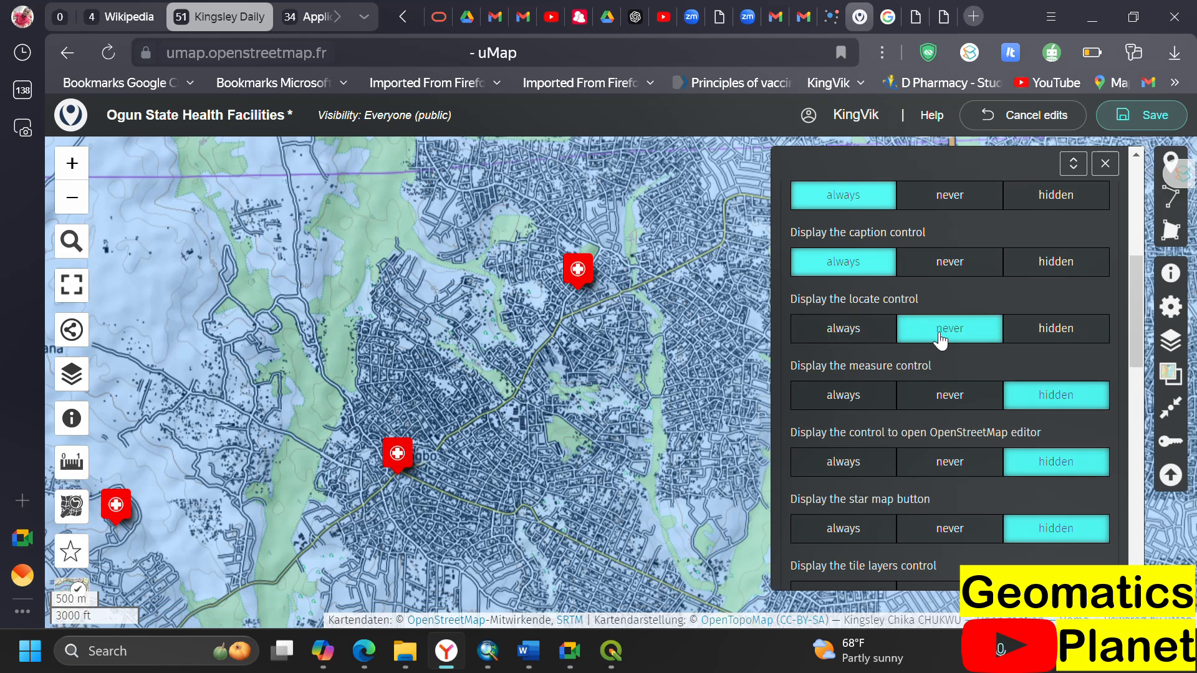
{"action": "left_click", "coordinate": [868, 346]}
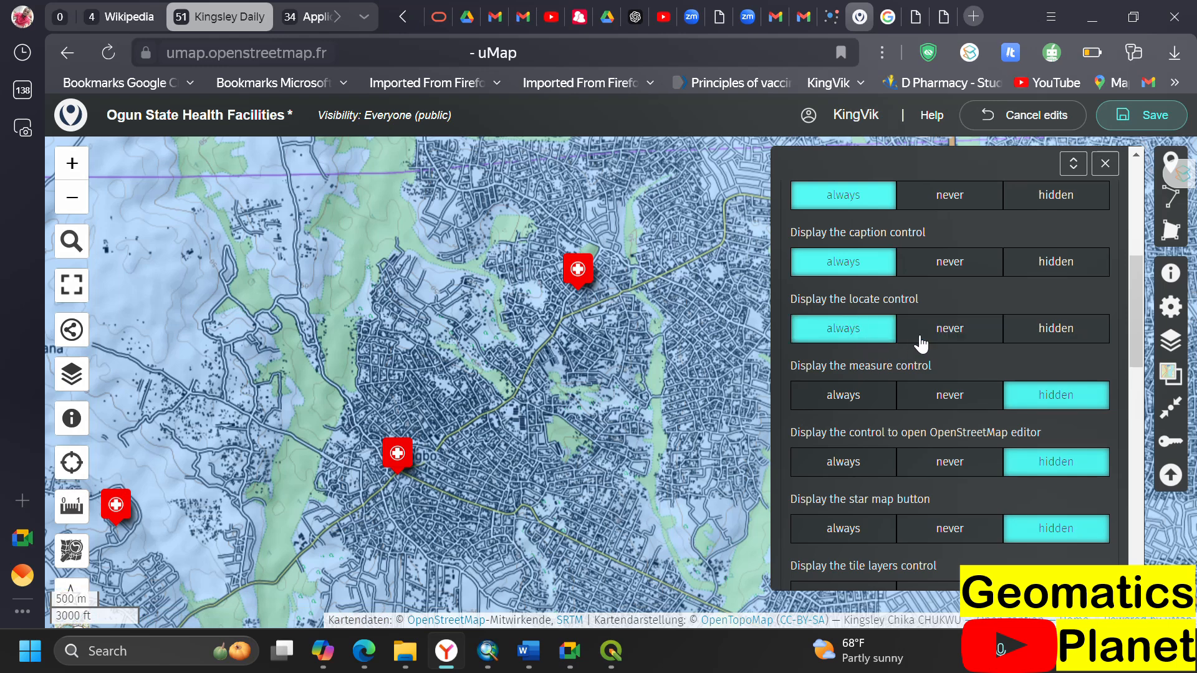
{"action": "left_click", "coordinate": [942, 337]}
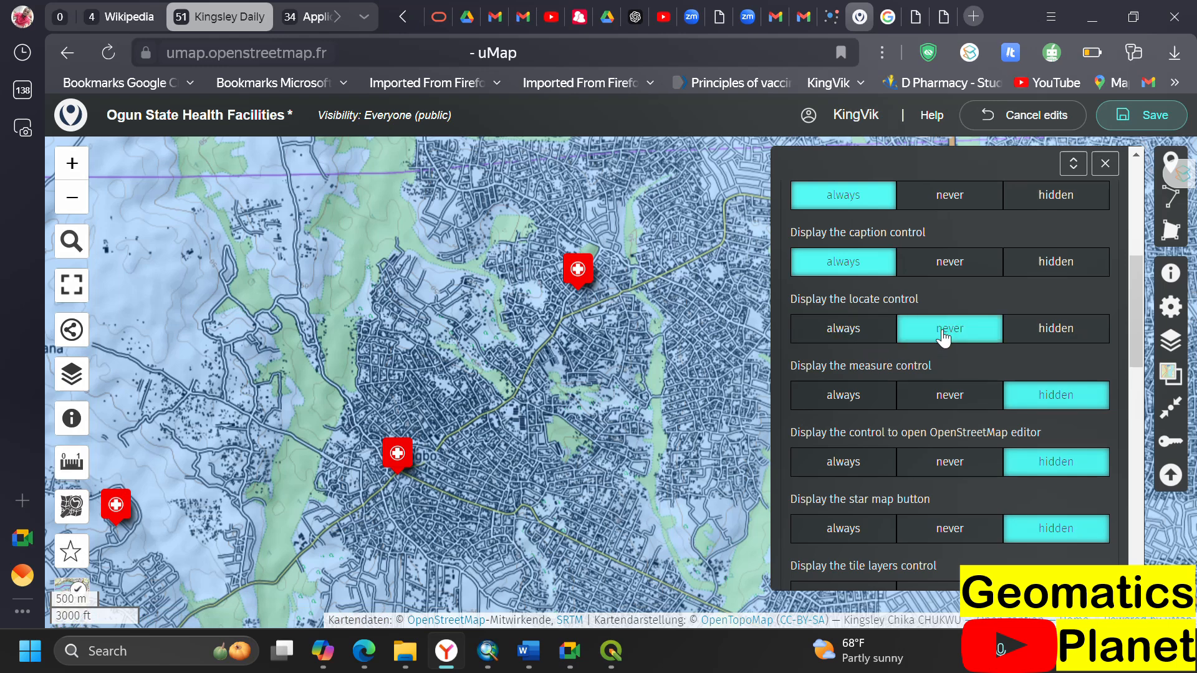
{"action": "left_click", "coordinate": [1030, 334]}
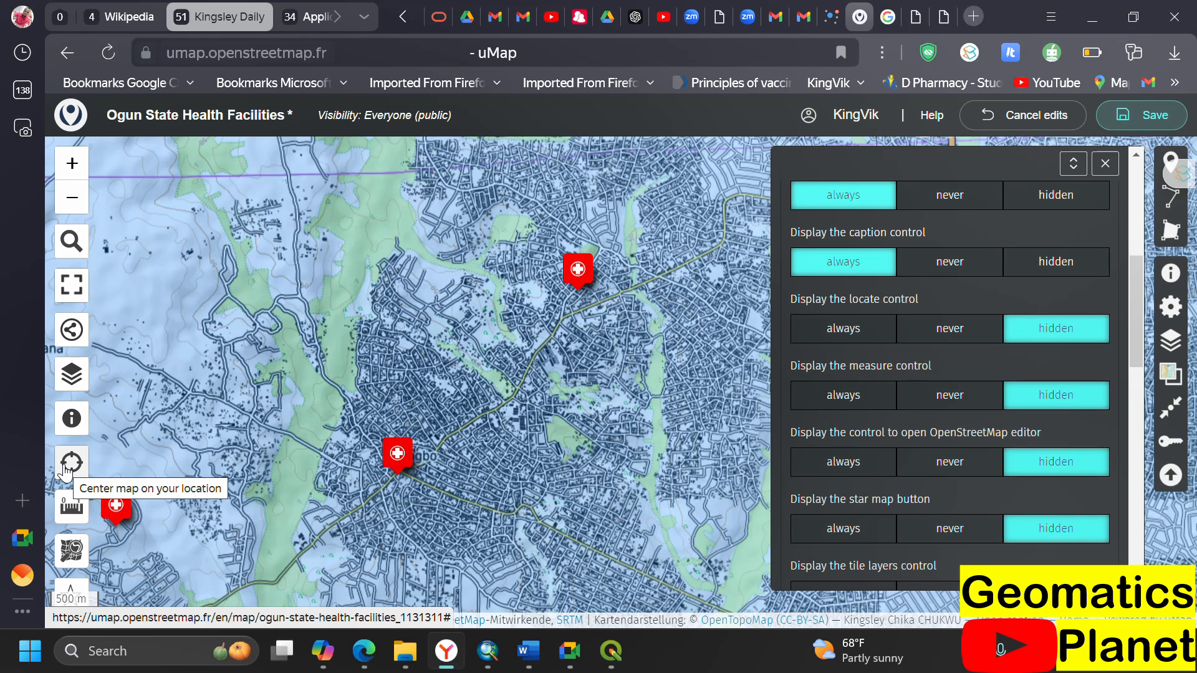
- Pan the map, take a trial distance measurement to the Prestige Clinic, then clear it
{"action": "left_click", "coordinate": [509, 374]}
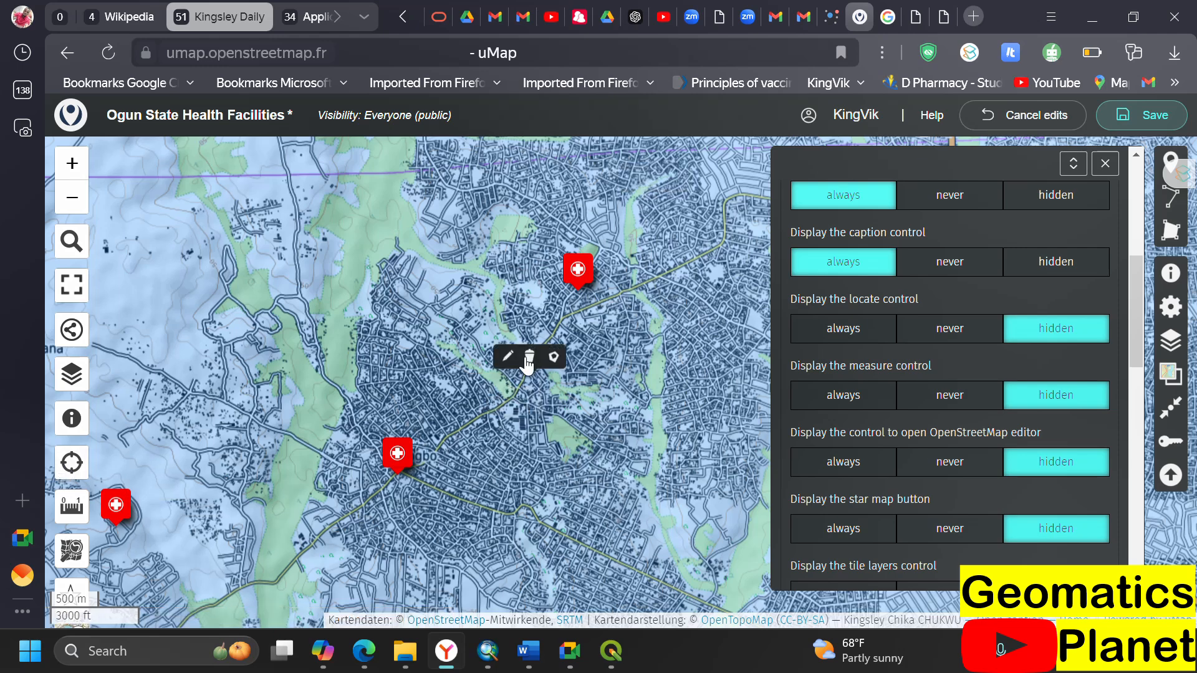
{"action": "left_click_drag", "start_coordinate": [478, 382], "coordinate": [484, 377]}
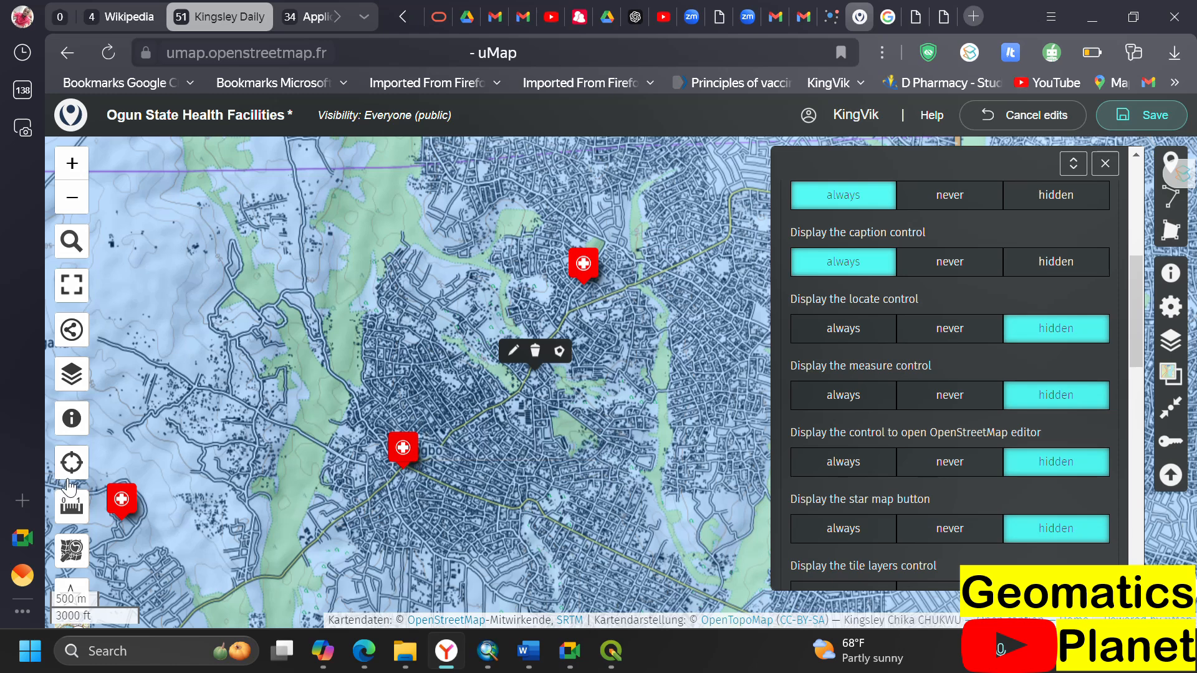
{"action": "left_click", "coordinate": [88, 510]}
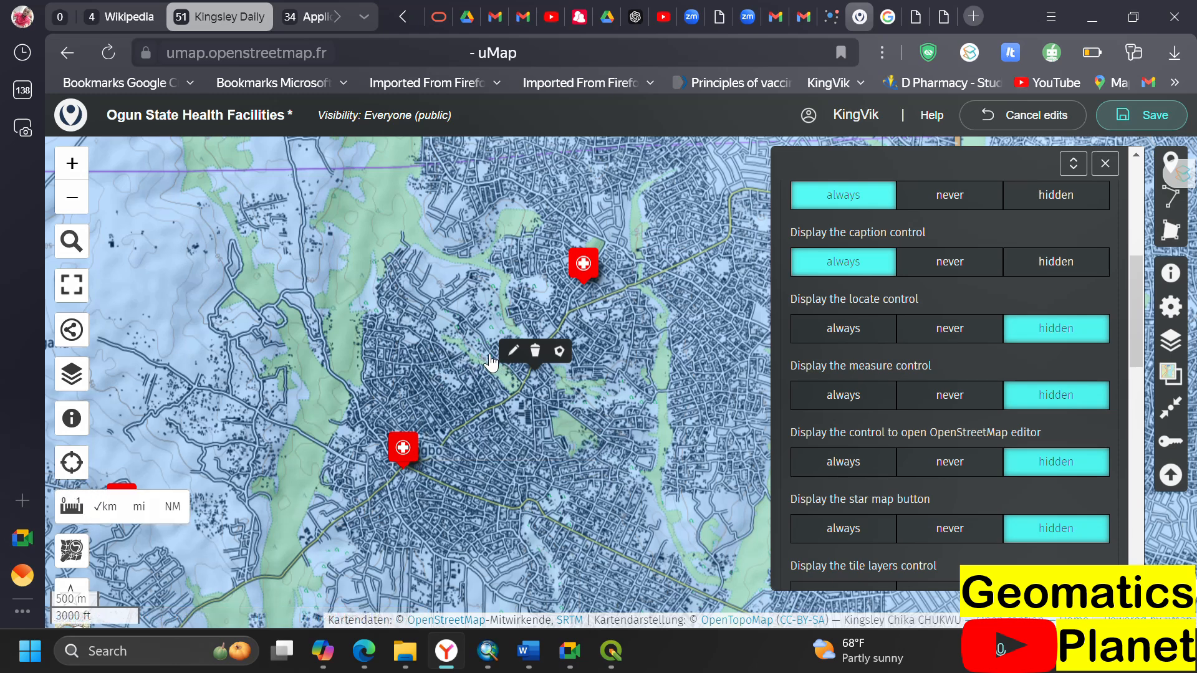
{"action": "left_click", "coordinate": [476, 354]}
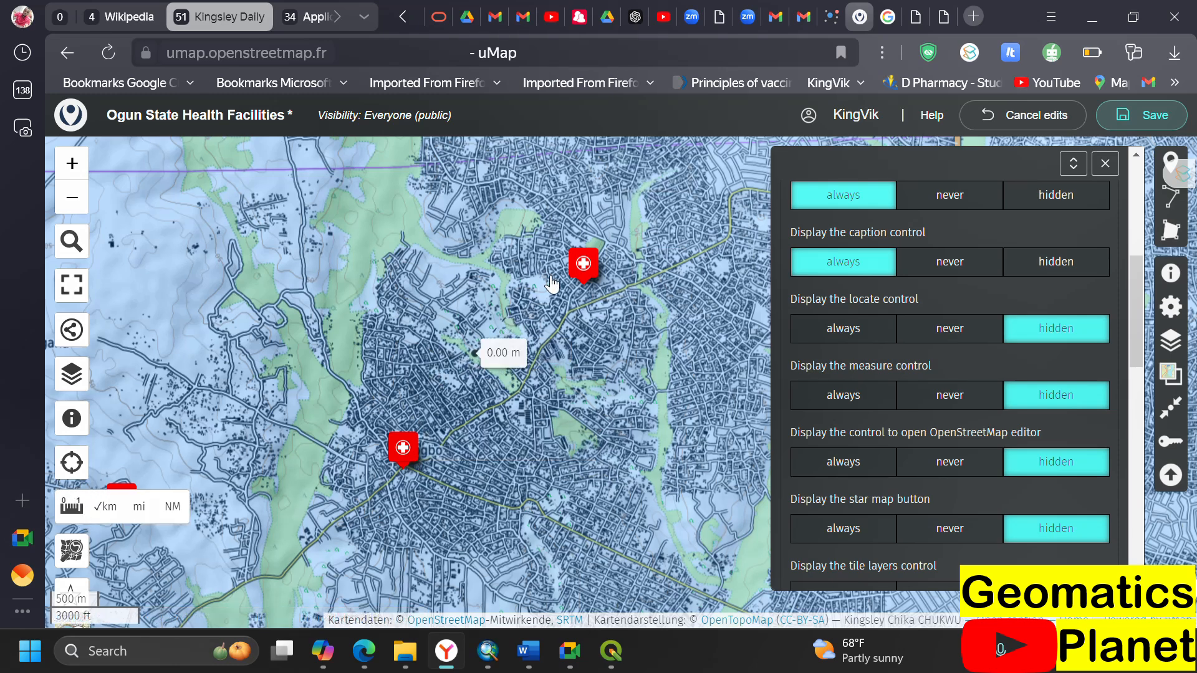
{"action": "left_click", "coordinate": [581, 266]}
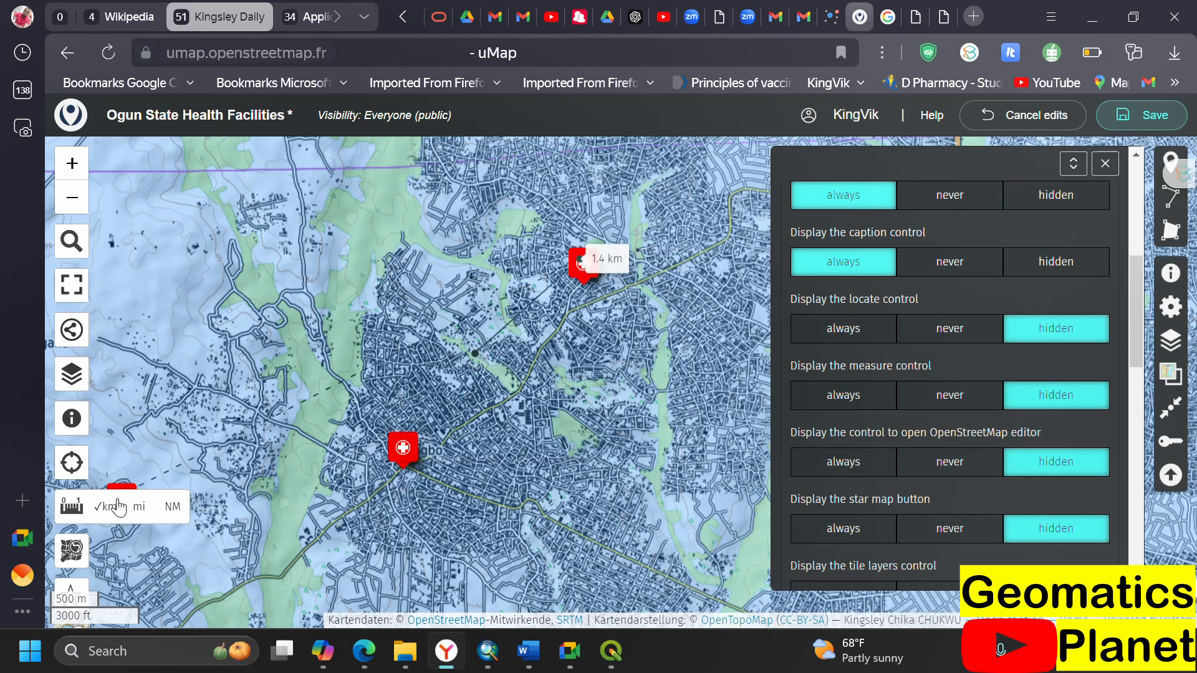
{"action": "left_click", "coordinate": [70, 512]}
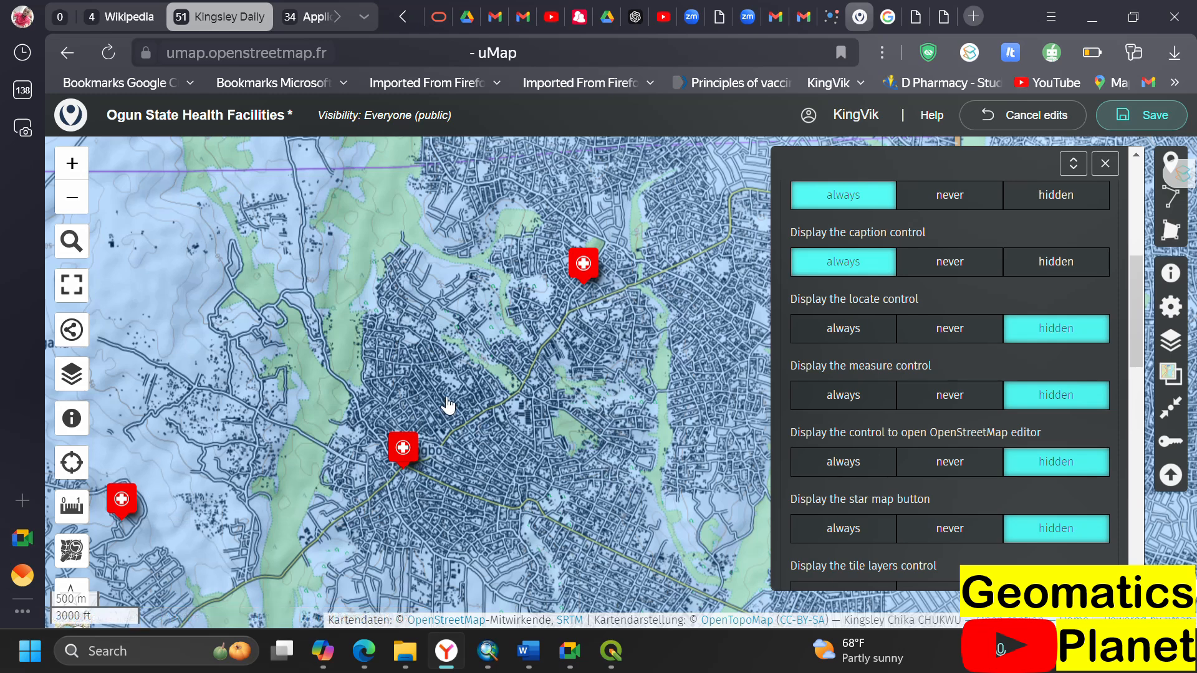
- Measure the 1.4 km distance from a central point to the town-centre clinic marker
{"action": "left_click", "coordinate": [402, 454]}
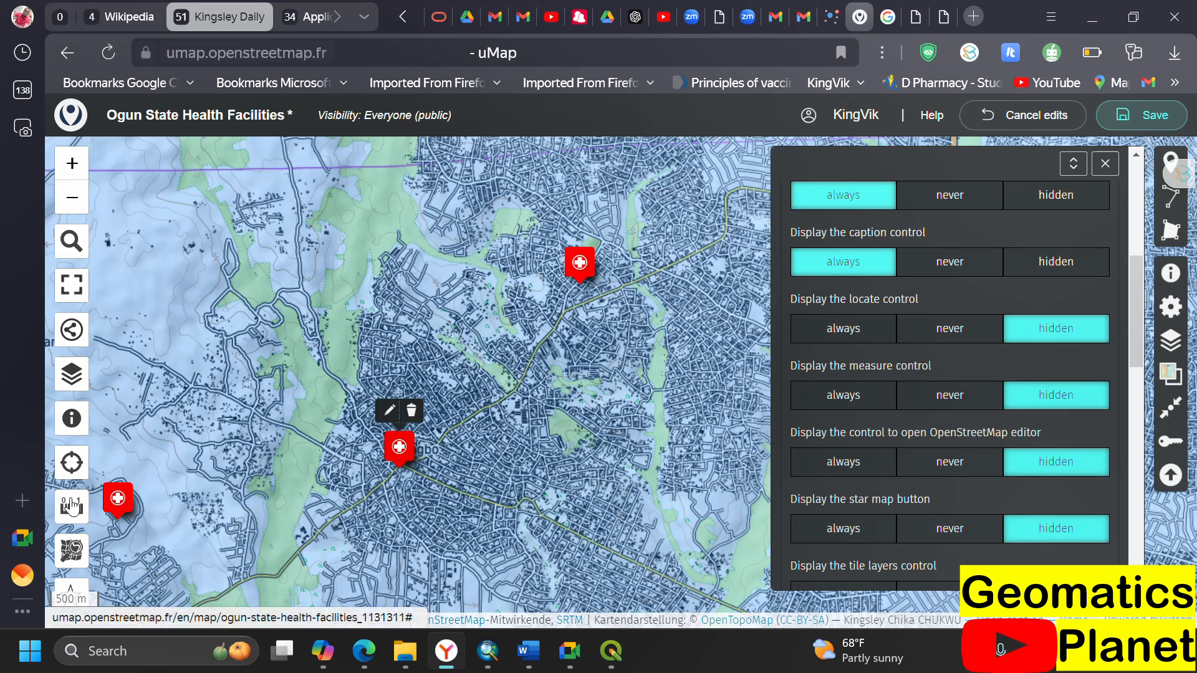
{"action": "left_click", "coordinate": [459, 322]}
{"action": "left_click", "coordinate": [401, 455]}
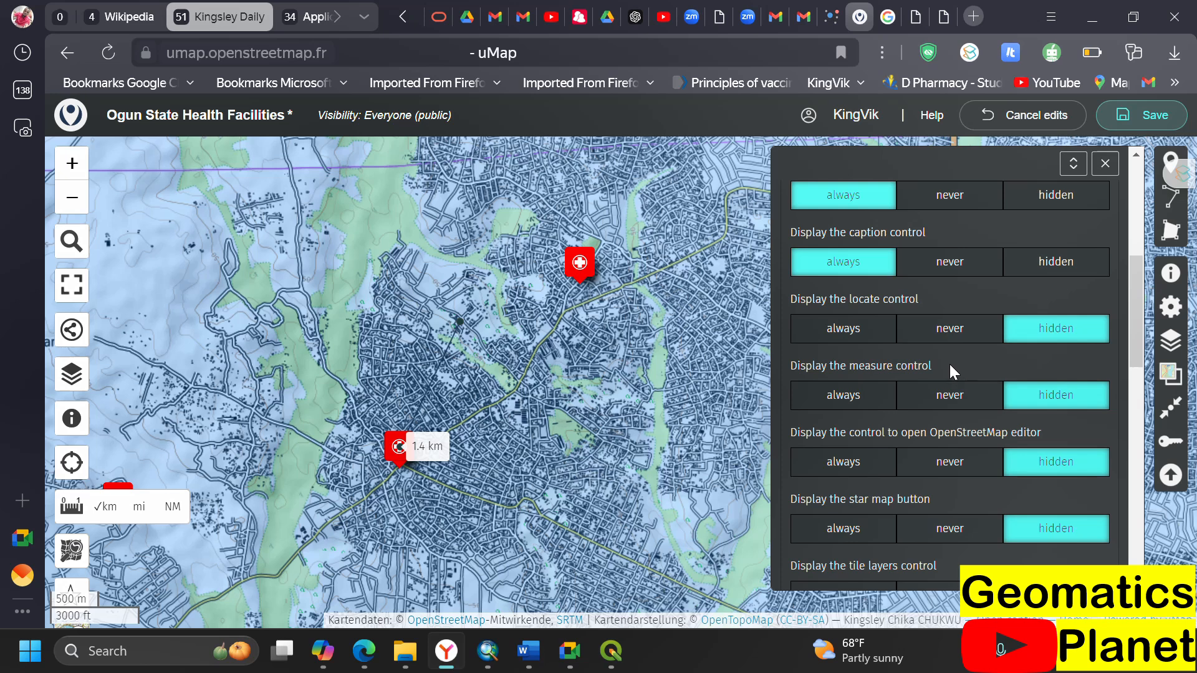
- Cycle the measure control through never and always, leaving it hidden
{"action": "left_click", "coordinate": [956, 399]}
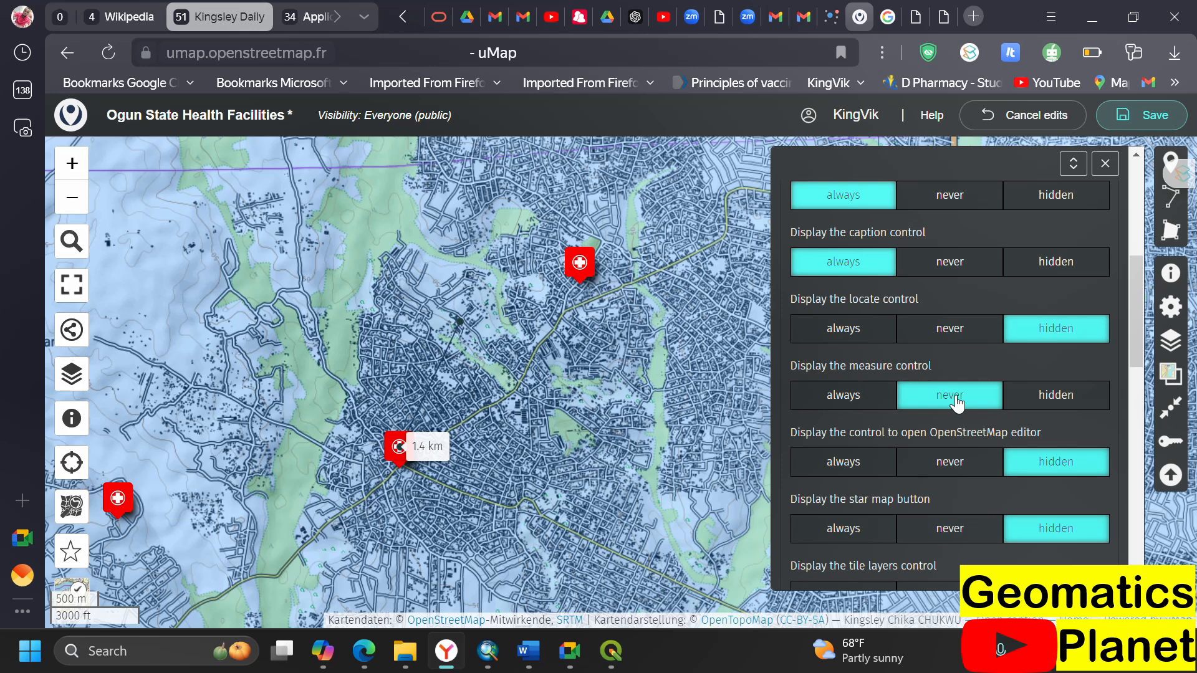
{"action": "left_click", "coordinate": [1047, 403]}
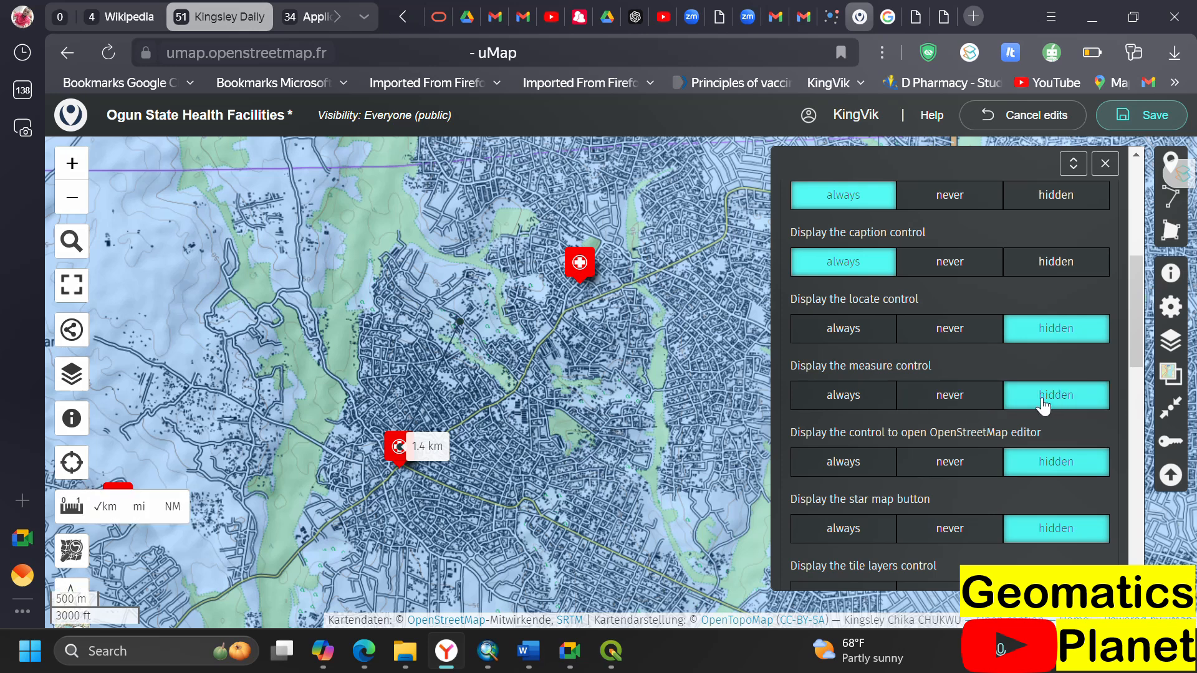
{"action": "left_click", "coordinate": [871, 401]}
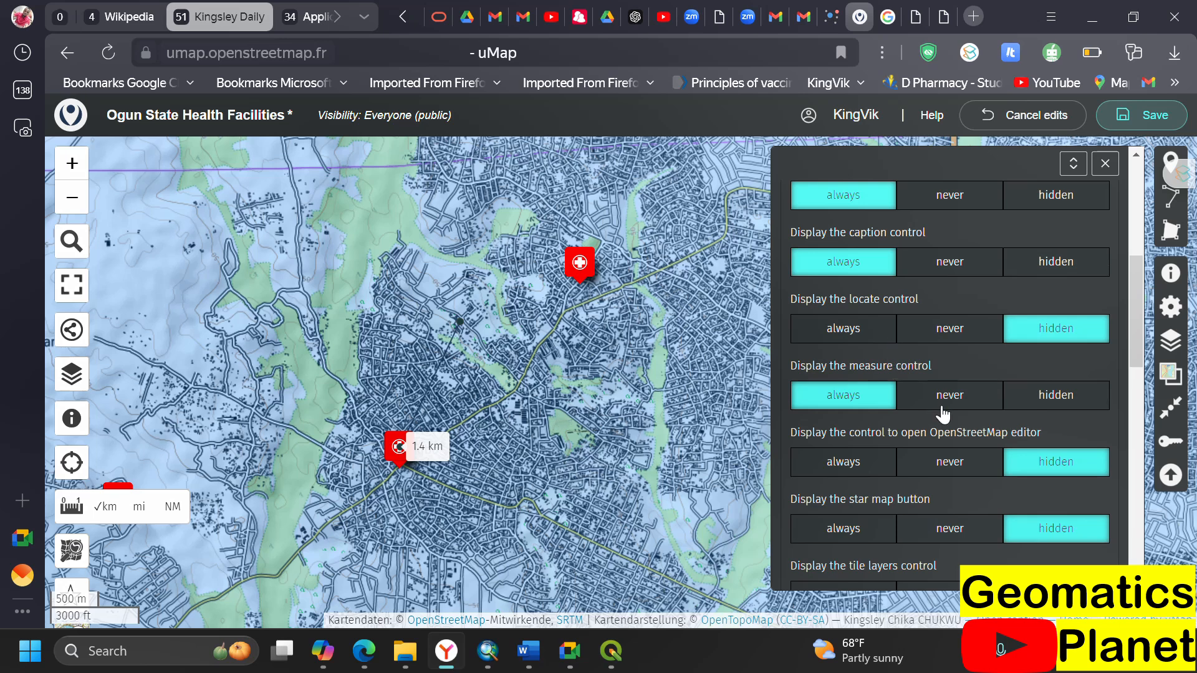
{"action": "left_click", "coordinate": [1061, 403]}
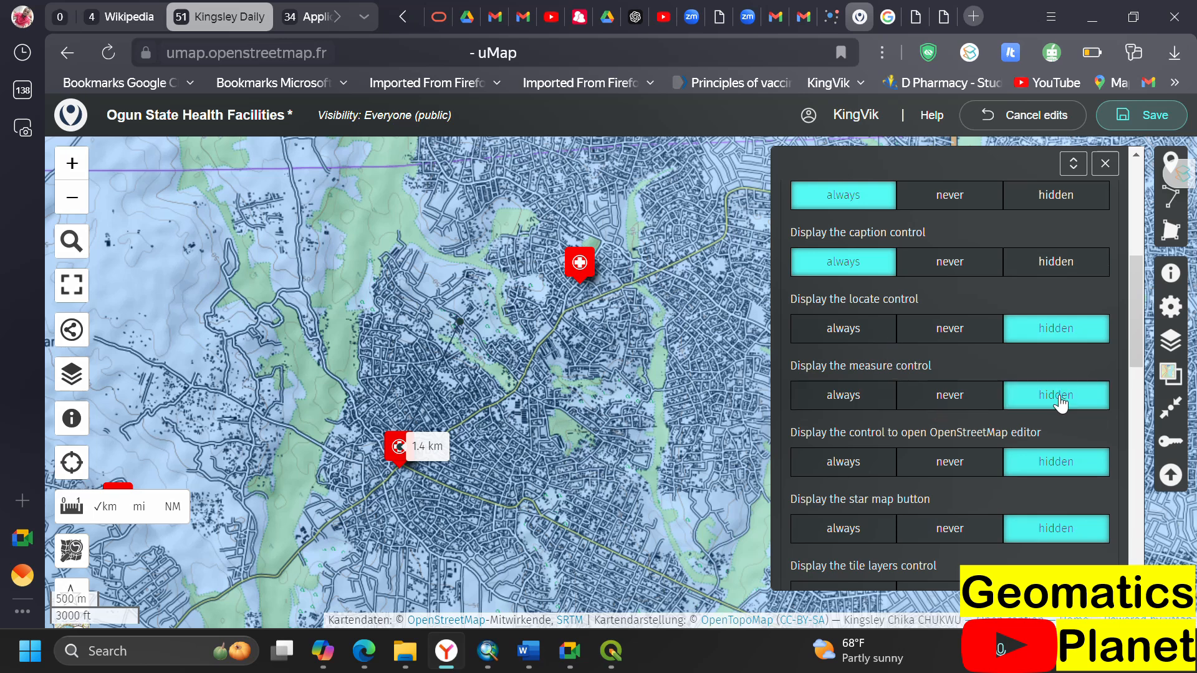
- Set the OpenStreetMap editor and star controls to never, and the caption control to hidden after previewing it
{"action": "left_click", "coordinate": [969, 471]}
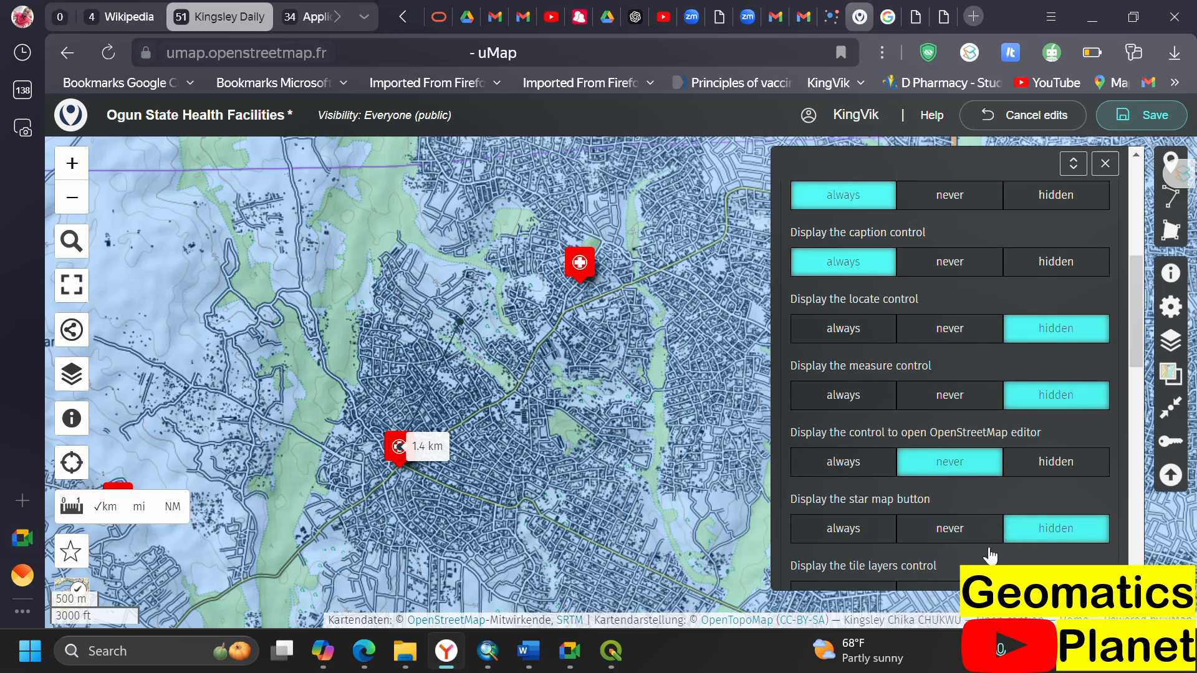
{"action": "left_click", "coordinate": [978, 531]}
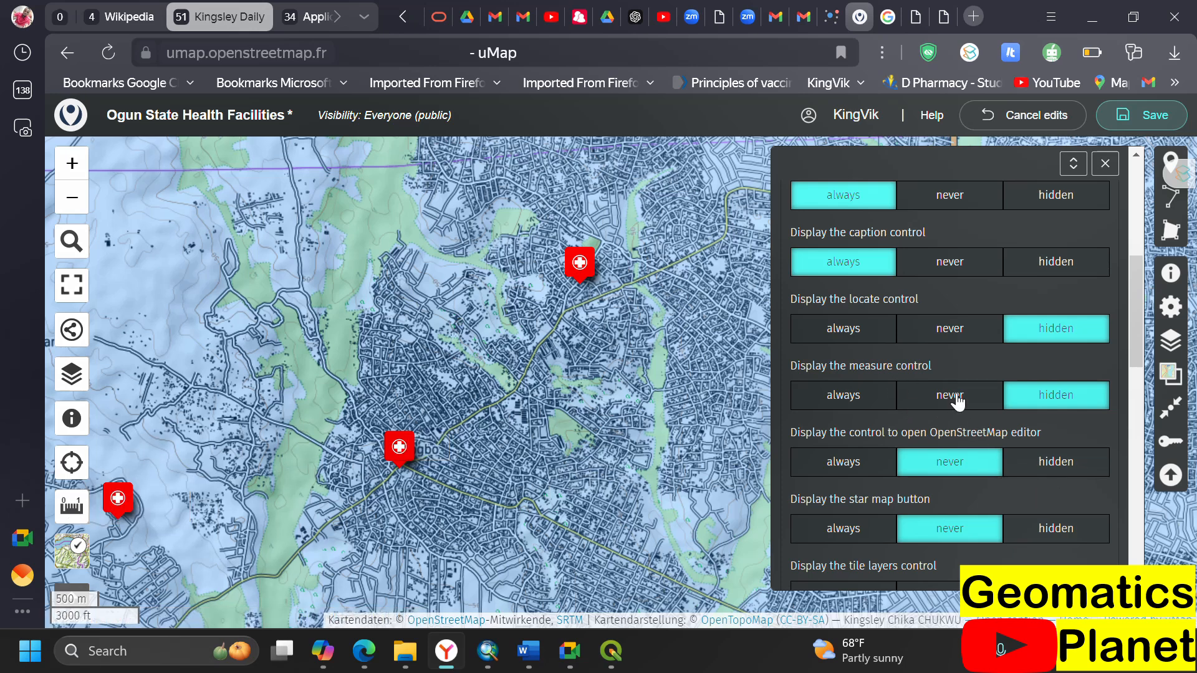
{"action": "scroll", "coordinate": [924, 334], "scroll_direction": "up", "scroll_amount": 2}
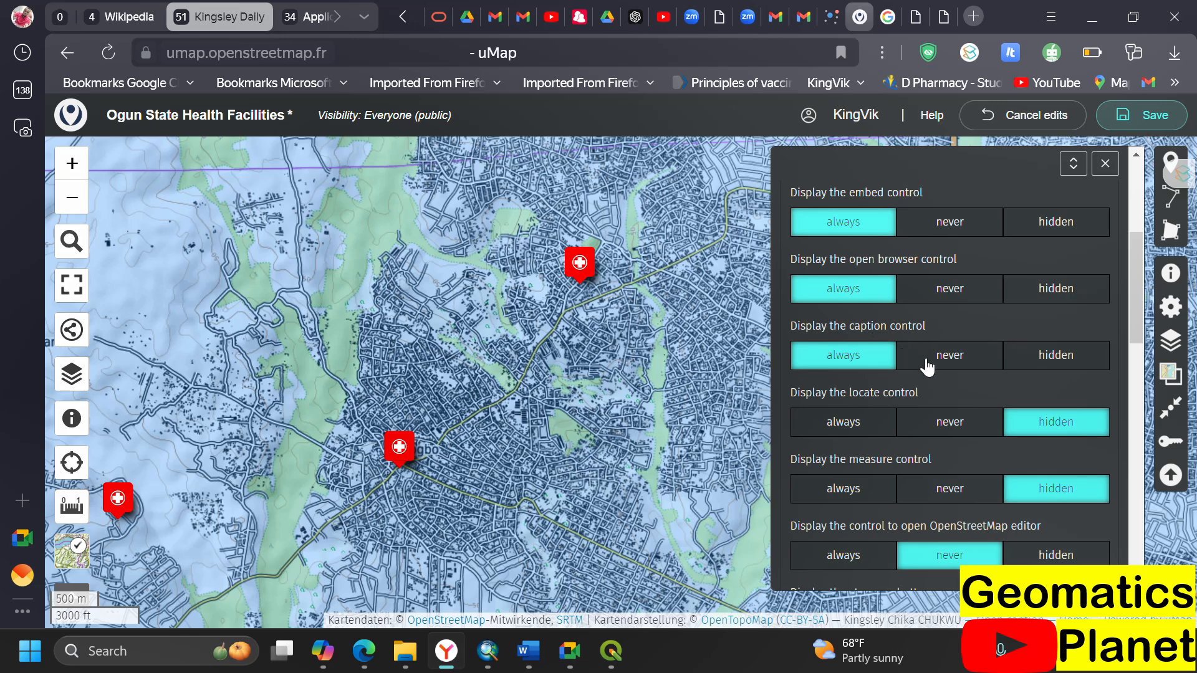
{"action": "left_click", "coordinate": [946, 368]}
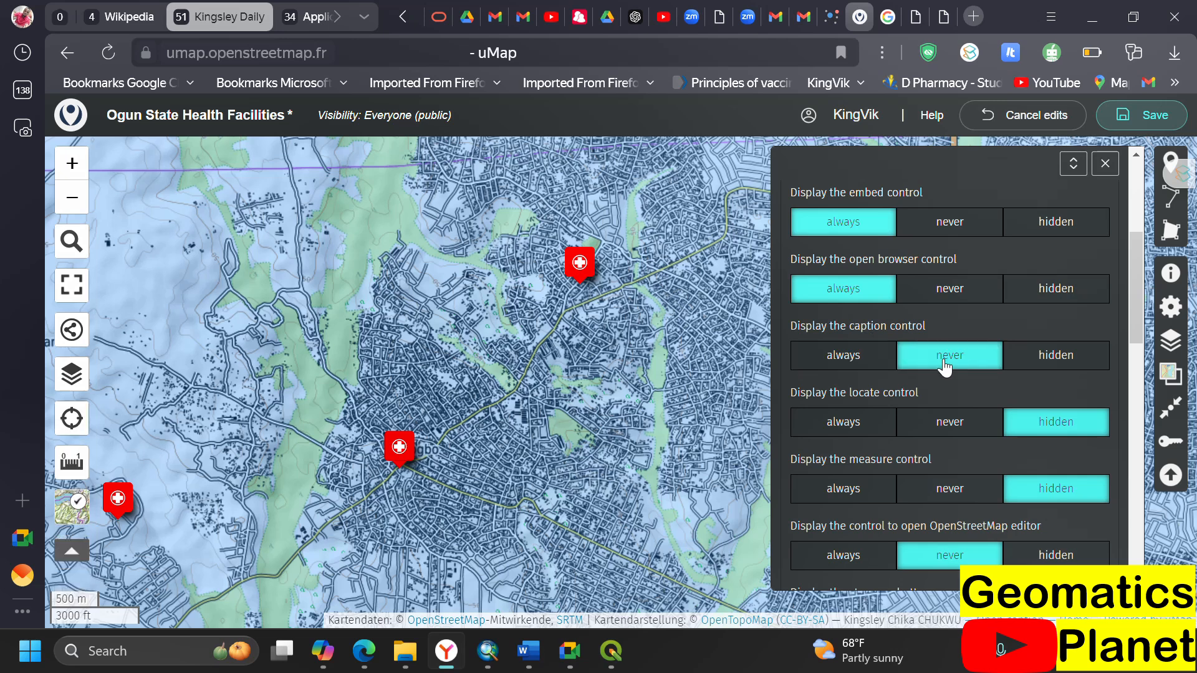
{"action": "left_click", "coordinate": [882, 367]}
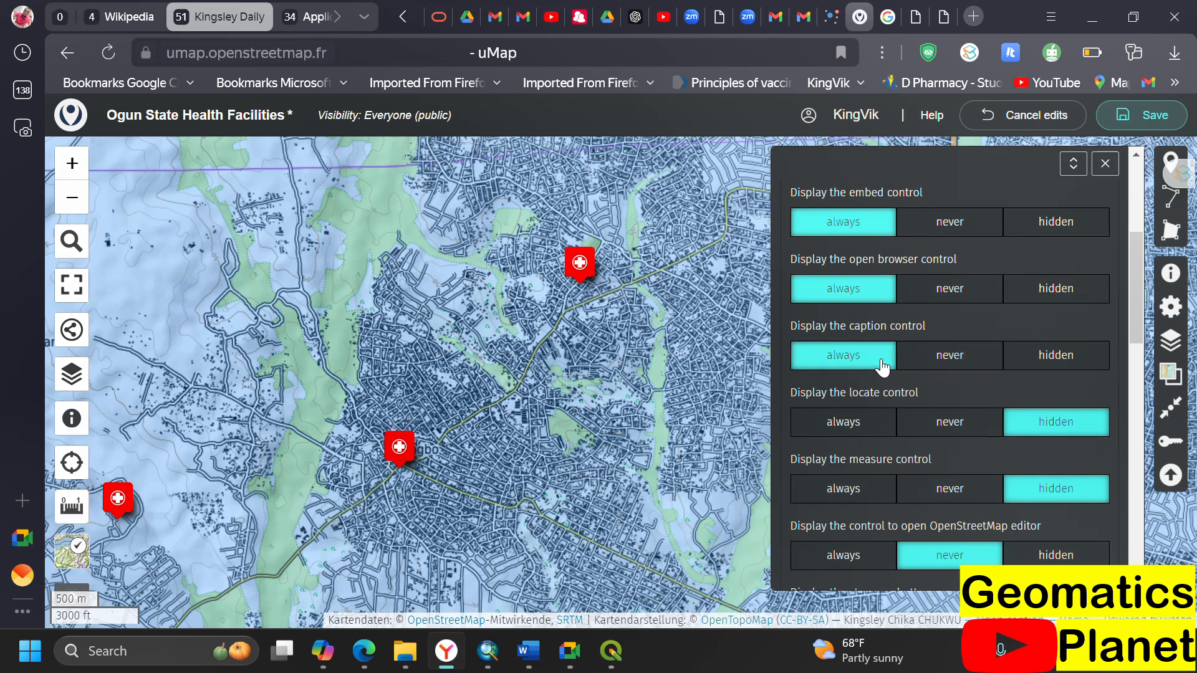
{"action": "left_click", "coordinate": [72, 419]}
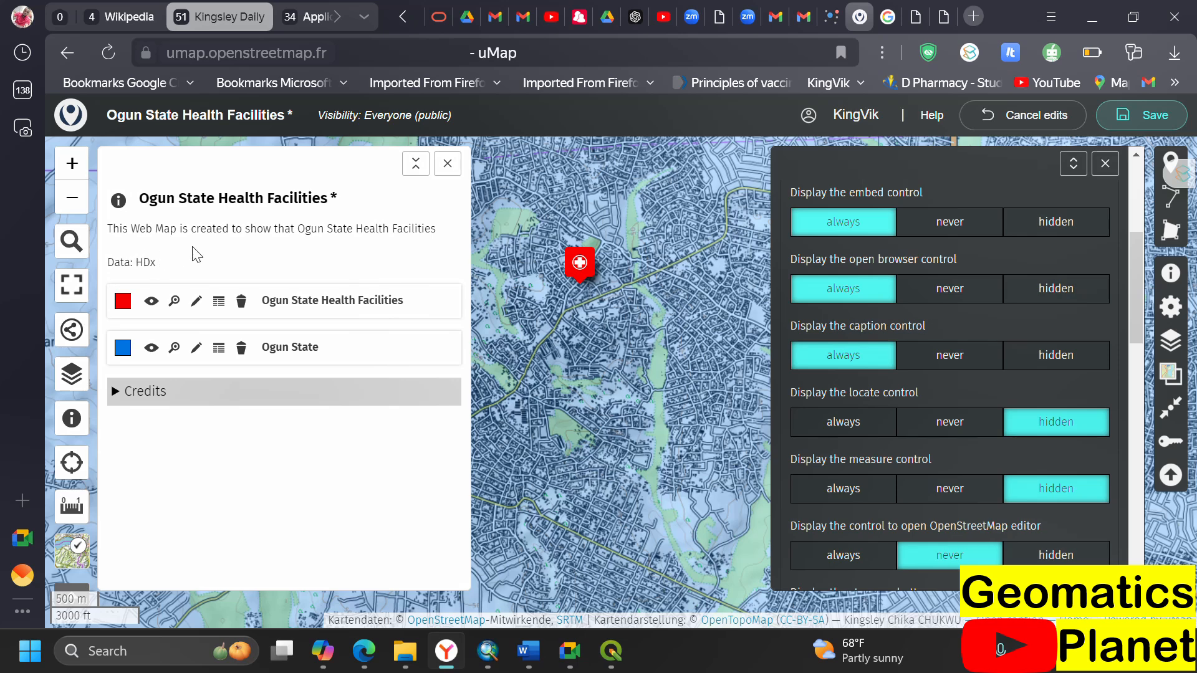
{"action": "left_click", "coordinate": [118, 392]}
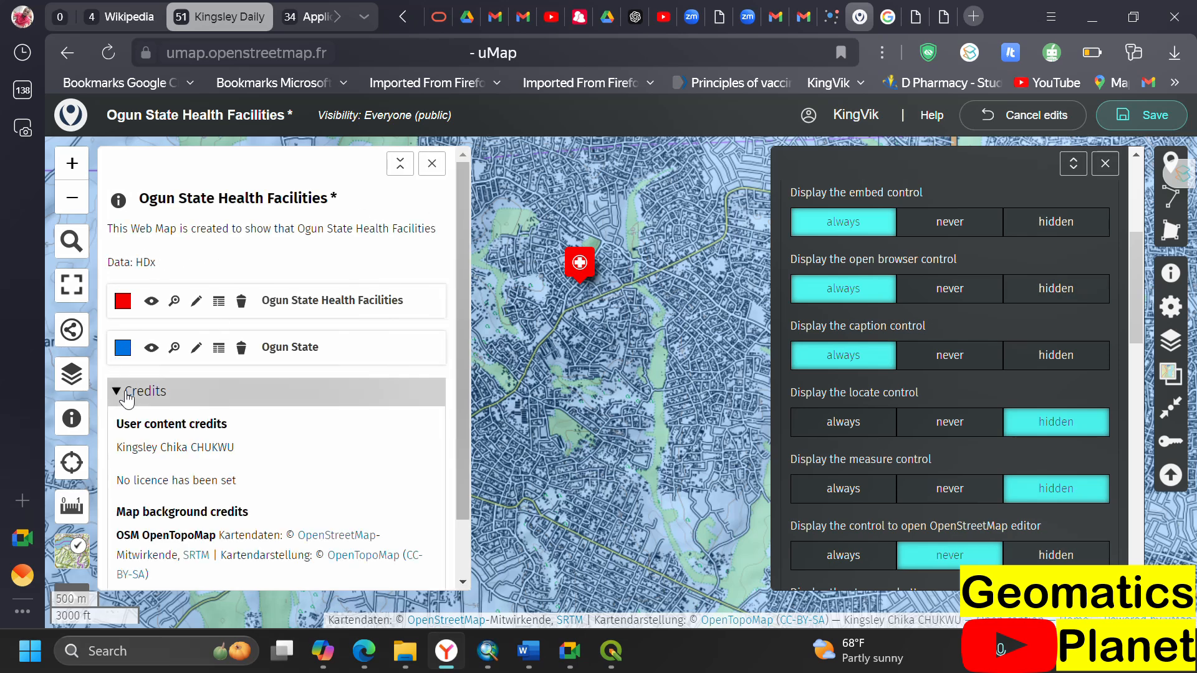
{"action": "scroll", "coordinate": [215, 484], "scroll_direction": "down", "scroll_amount": 1}
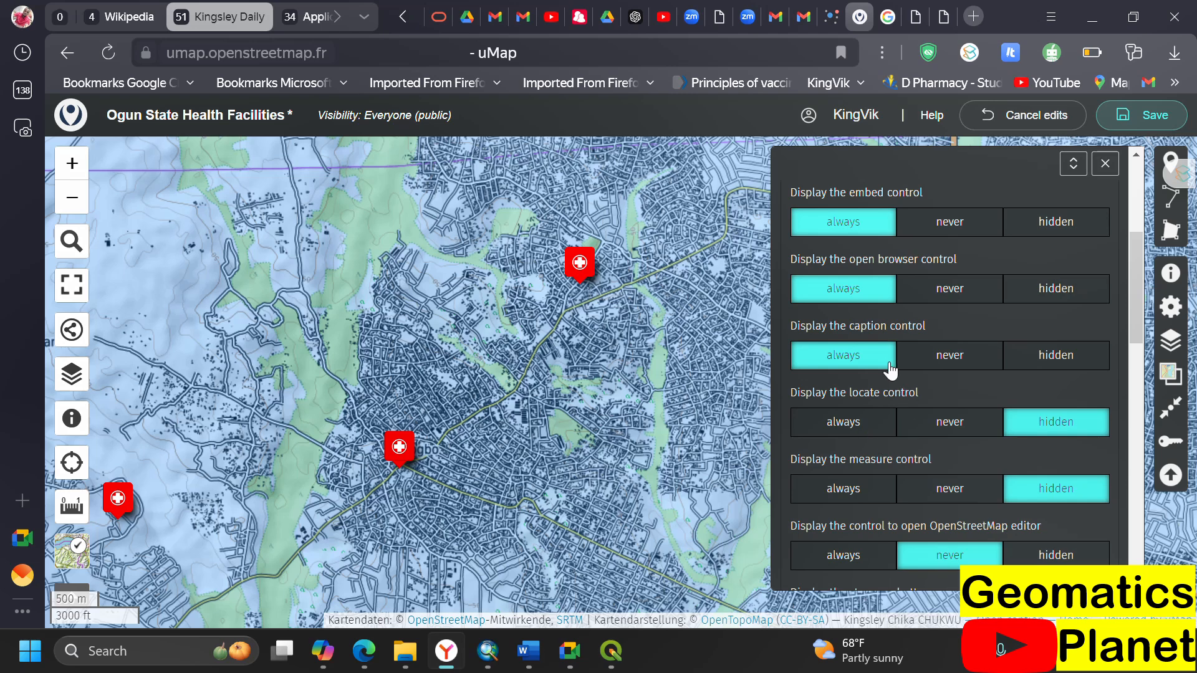
{"action": "left_click", "coordinate": [1056, 362]}
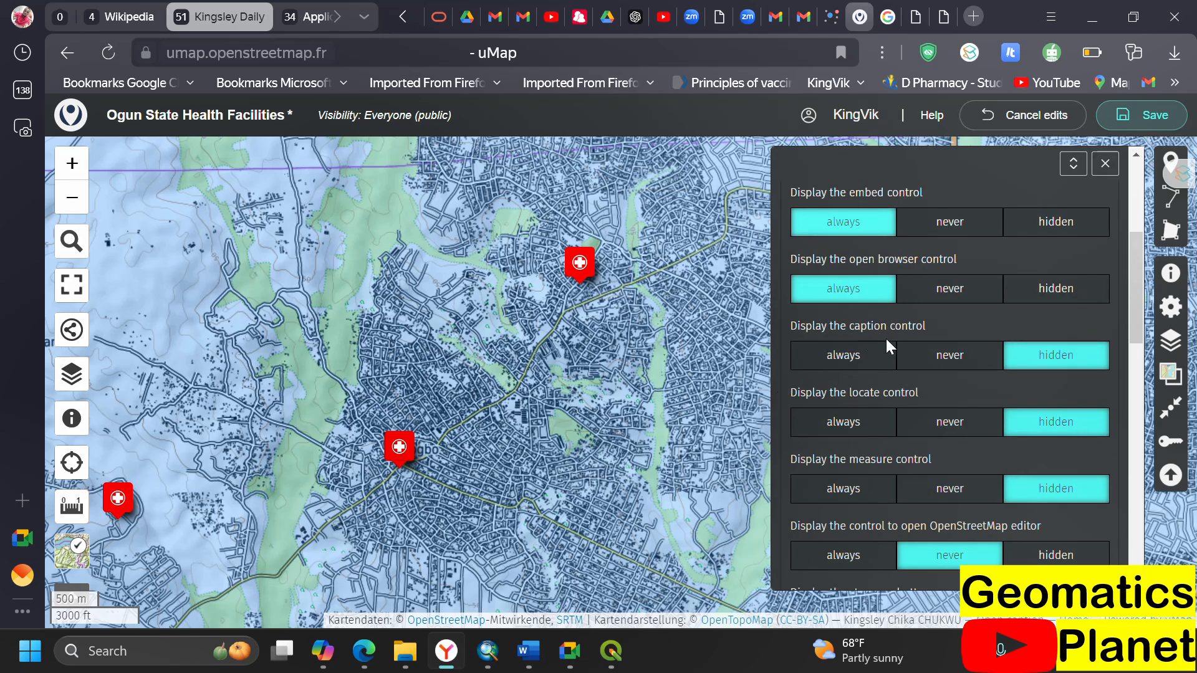
- Turn on the «more» control and the minimap, then close the settings panel
{"action": "scroll", "coordinate": [962, 327], "scroll_direction": "up", "scroll_amount": 5}
{"action": "scroll", "coordinate": [960, 330], "scroll_direction": "down", "scroll_amount": 7}
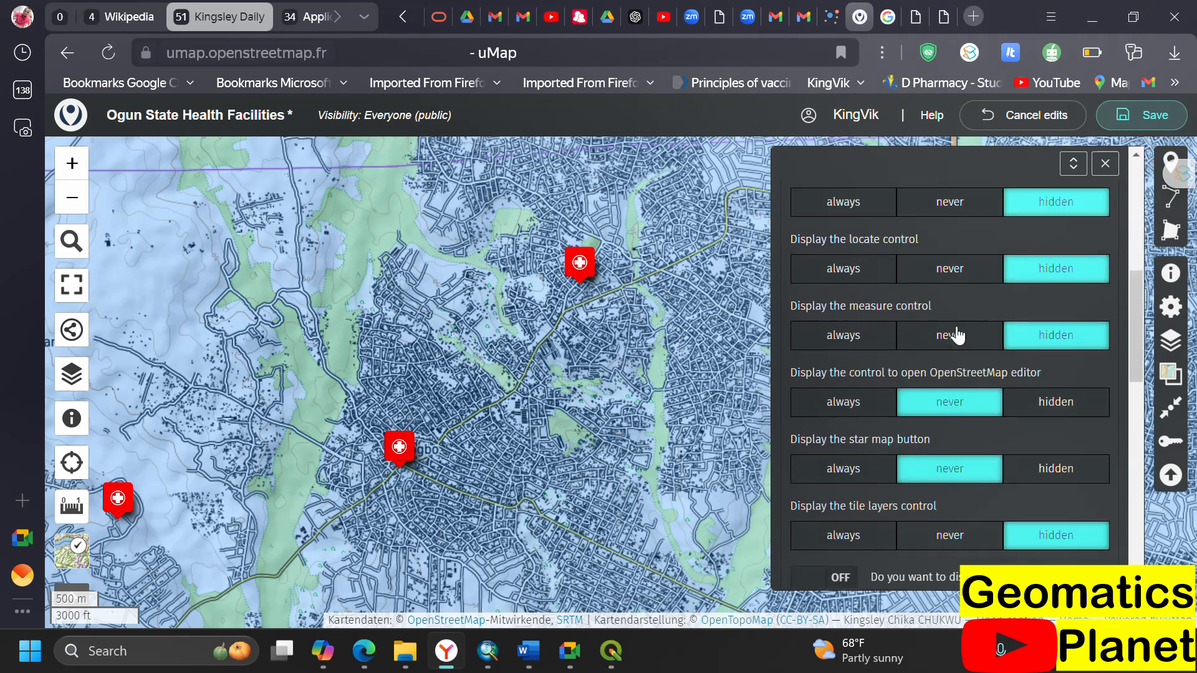
{"action": "scroll", "coordinate": [960, 329], "scroll_direction": "down", "scroll_amount": 5}
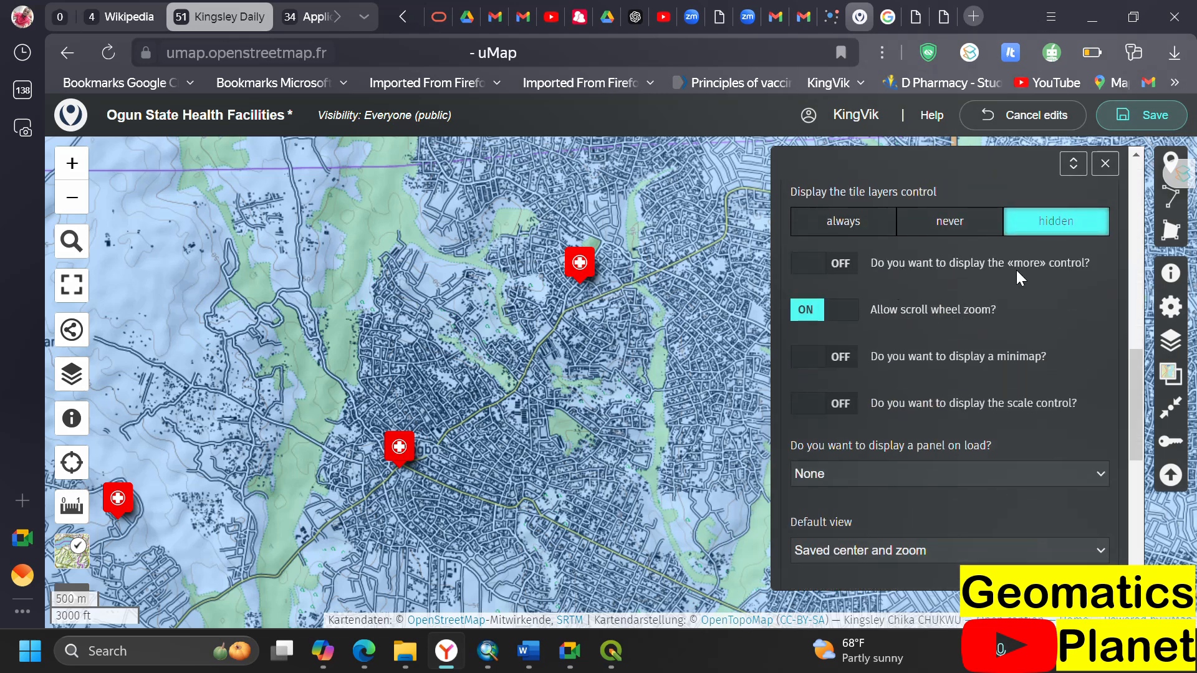
{"action": "left_click", "coordinate": [820, 267]}
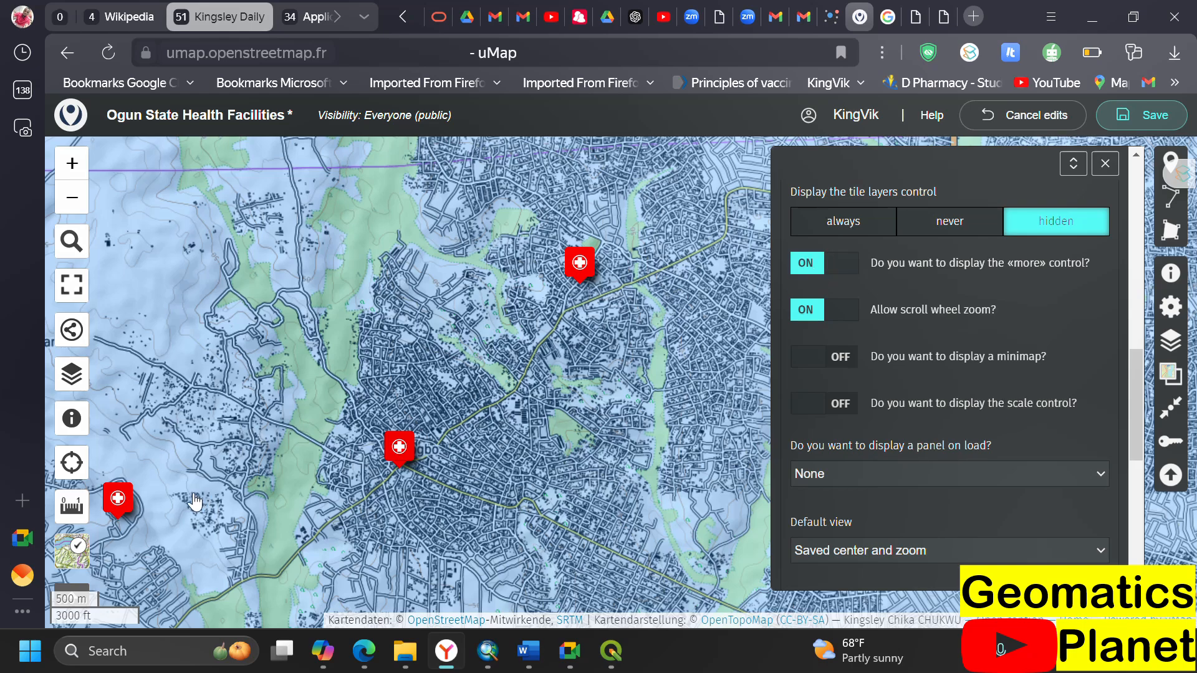
{"action": "scroll", "coordinate": [740, 409], "scroll_direction": "down", "scroll_amount": 1}
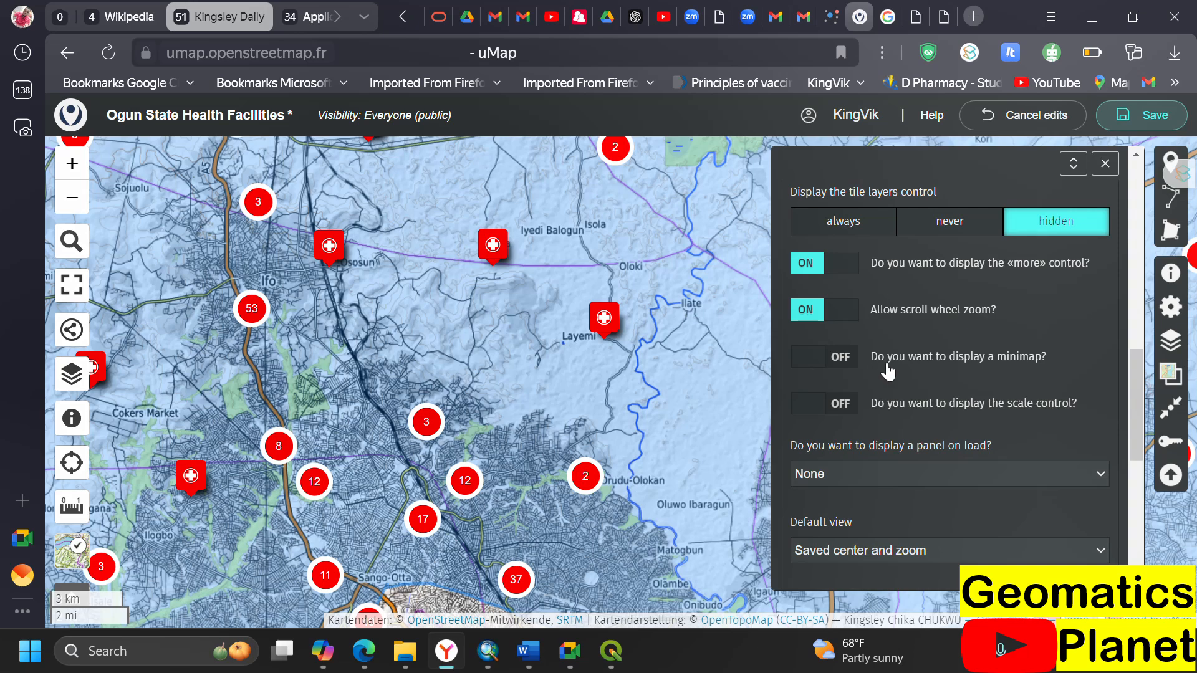
{"action": "left_click", "coordinate": [840, 357]}
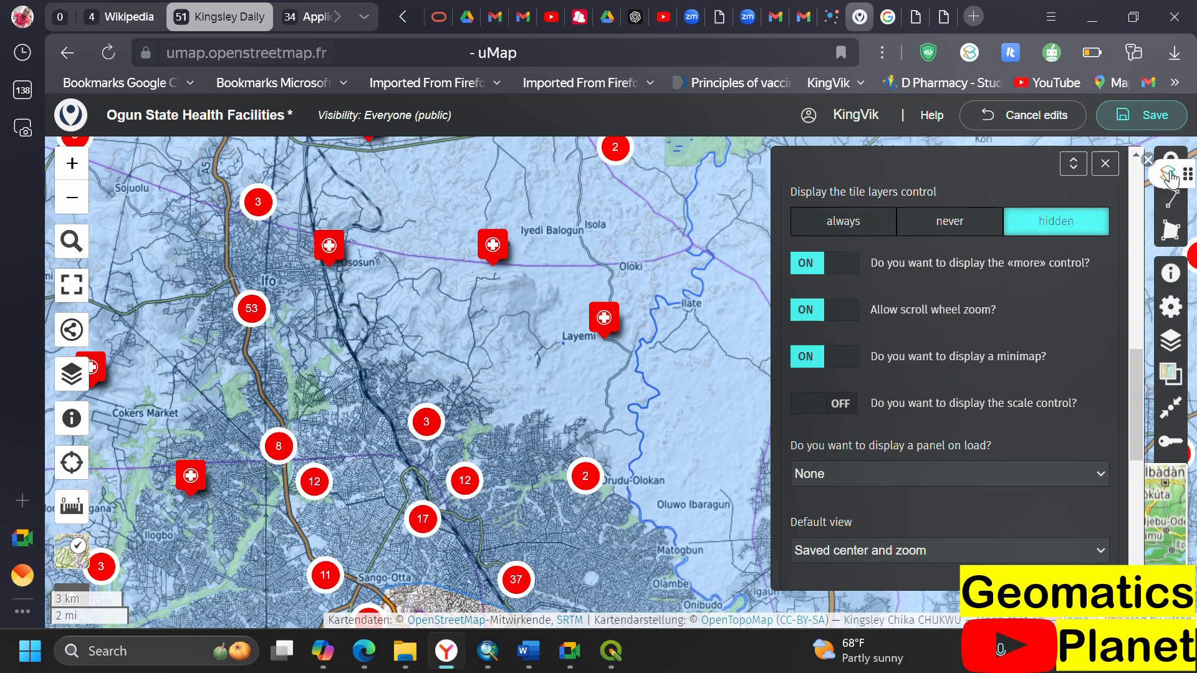
{"action": "left_click", "coordinate": [1106, 163]}
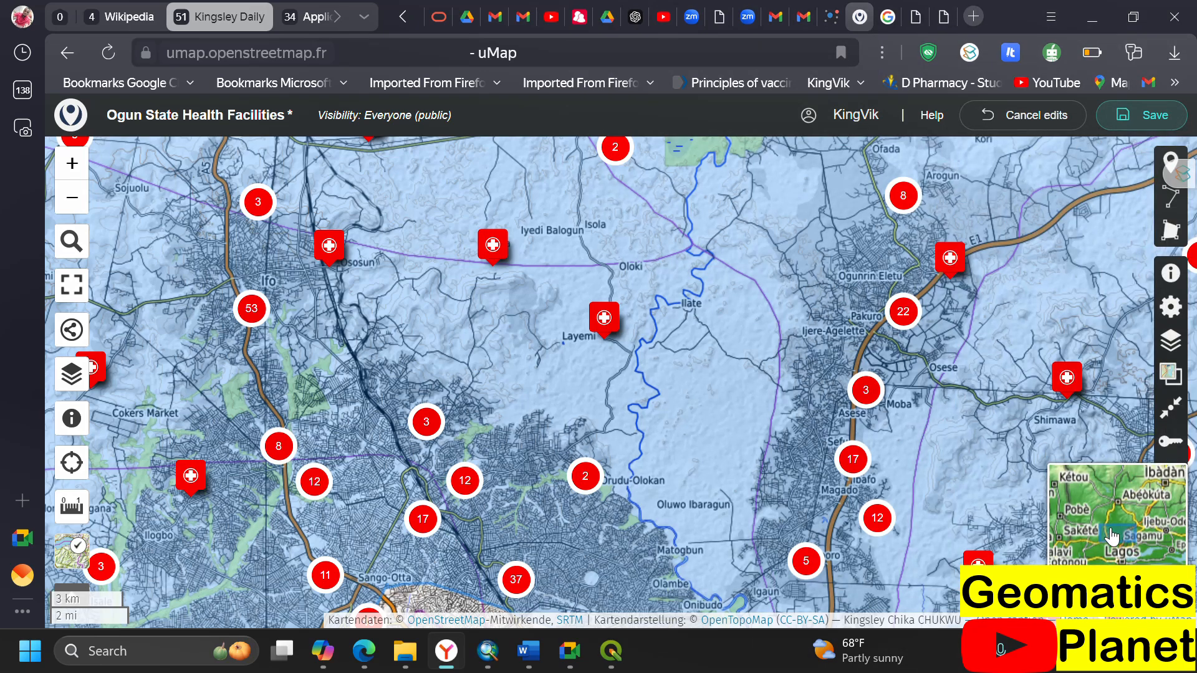
{"action": "scroll", "coordinate": [422, 387], "scroll_direction": "down", "scroll_amount": 1}
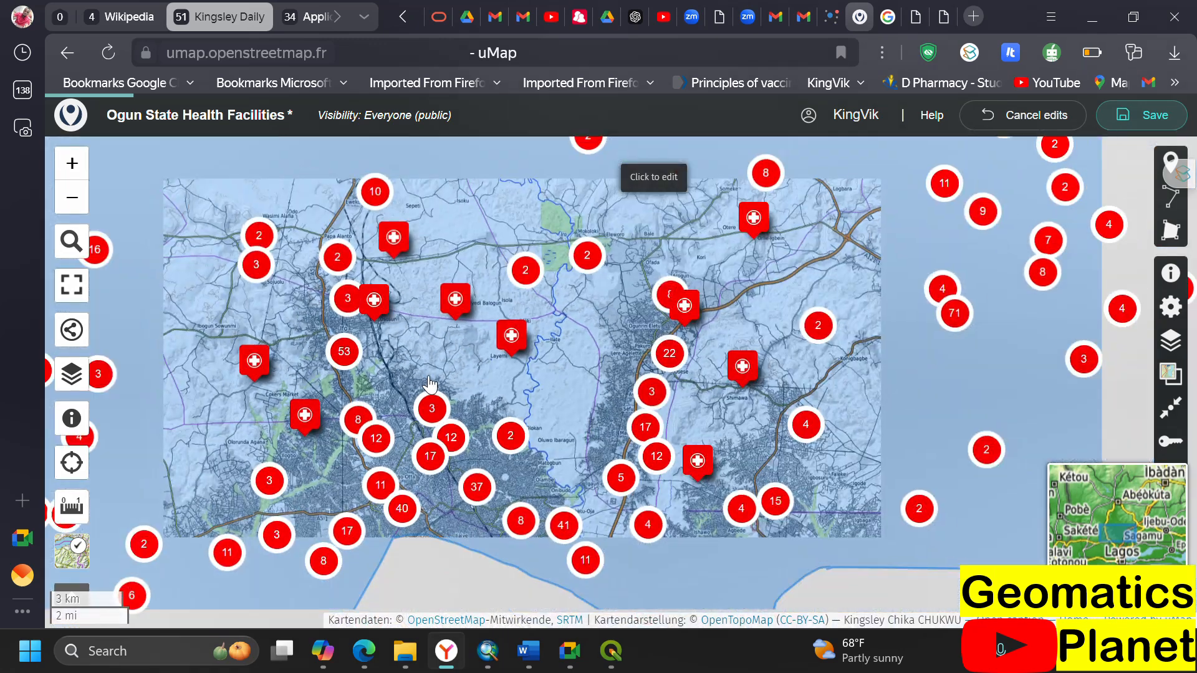
{"action": "scroll", "coordinate": [1149, 547], "scroll_direction": "down", "scroll_amount": 1}
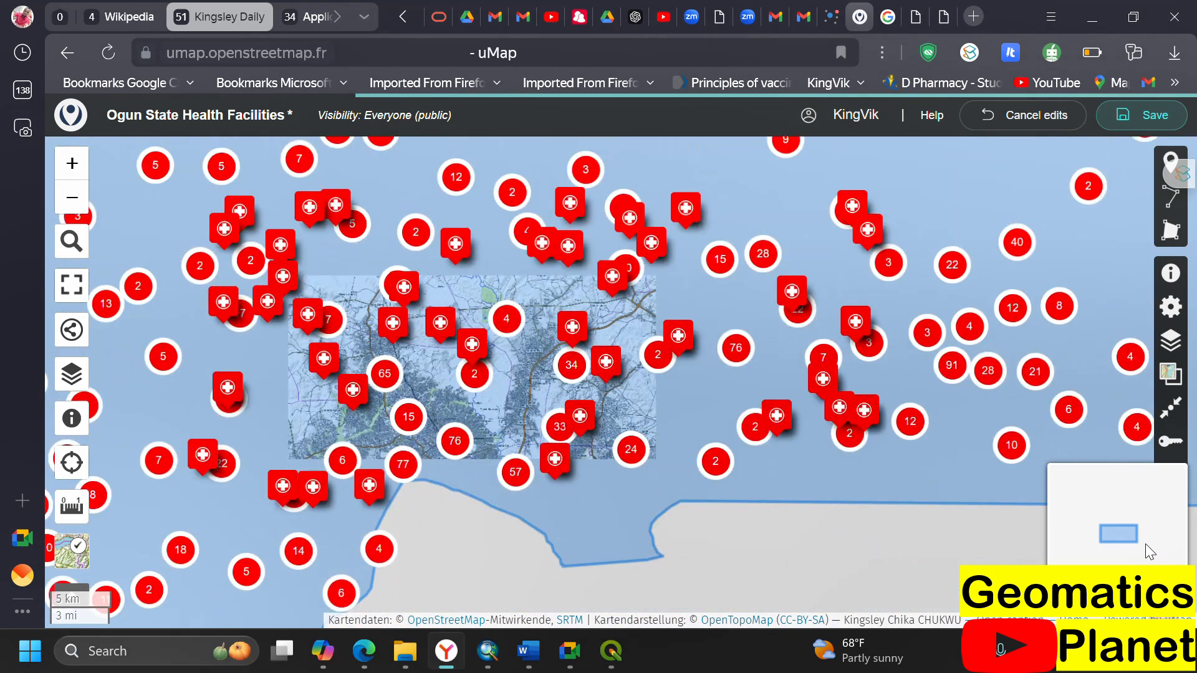
{"action": "scroll", "coordinate": [1131, 560], "scroll_direction": "down", "scroll_amount": 1}
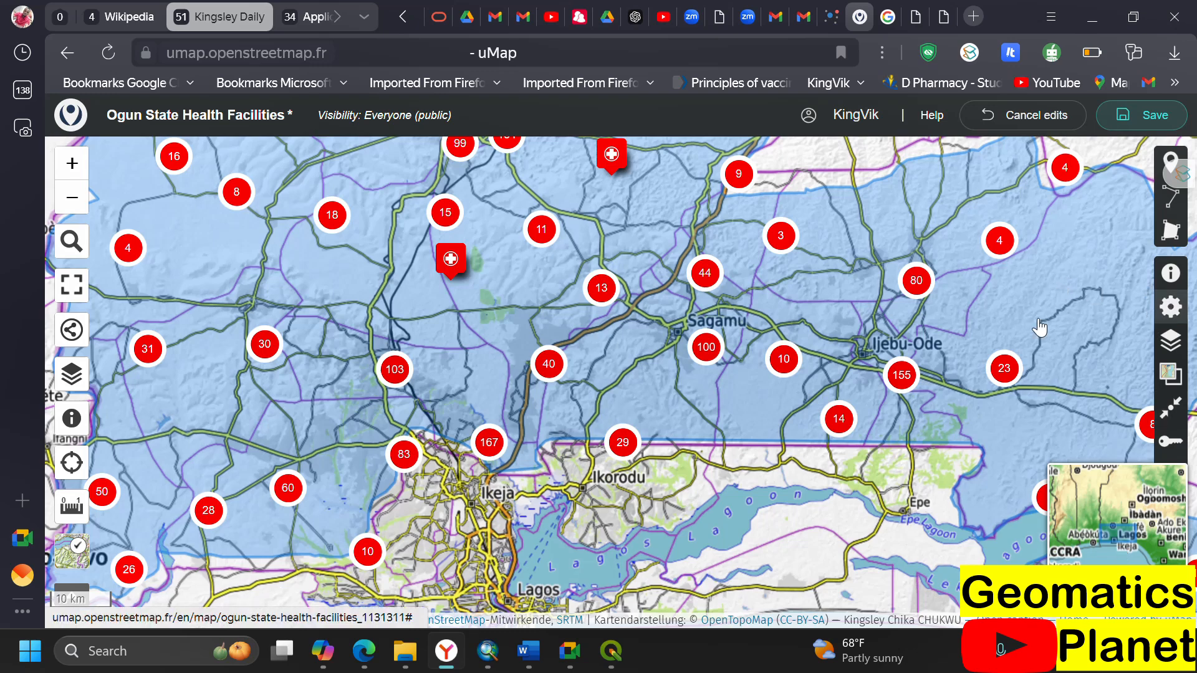
- Reopen User interface options in advanced properties and turn on the scale control
{"action": "left_click", "coordinate": [1169, 307]}
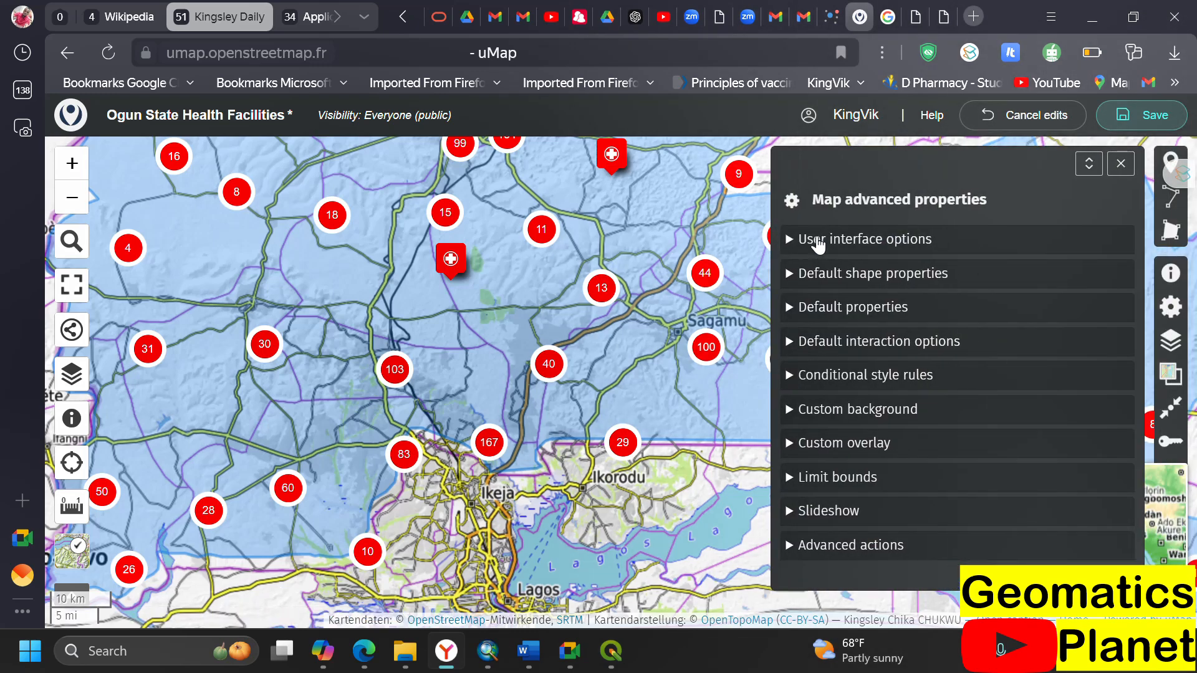
{"action": "left_click", "coordinate": [821, 241]}
{"action": "scroll", "coordinate": [904, 419], "scroll_direction": "down", "scroll_amount": 6}
{"action": "scroll", "coordinate": [949, 436], "scroll_direction": "down", "scroll_amount": 7}
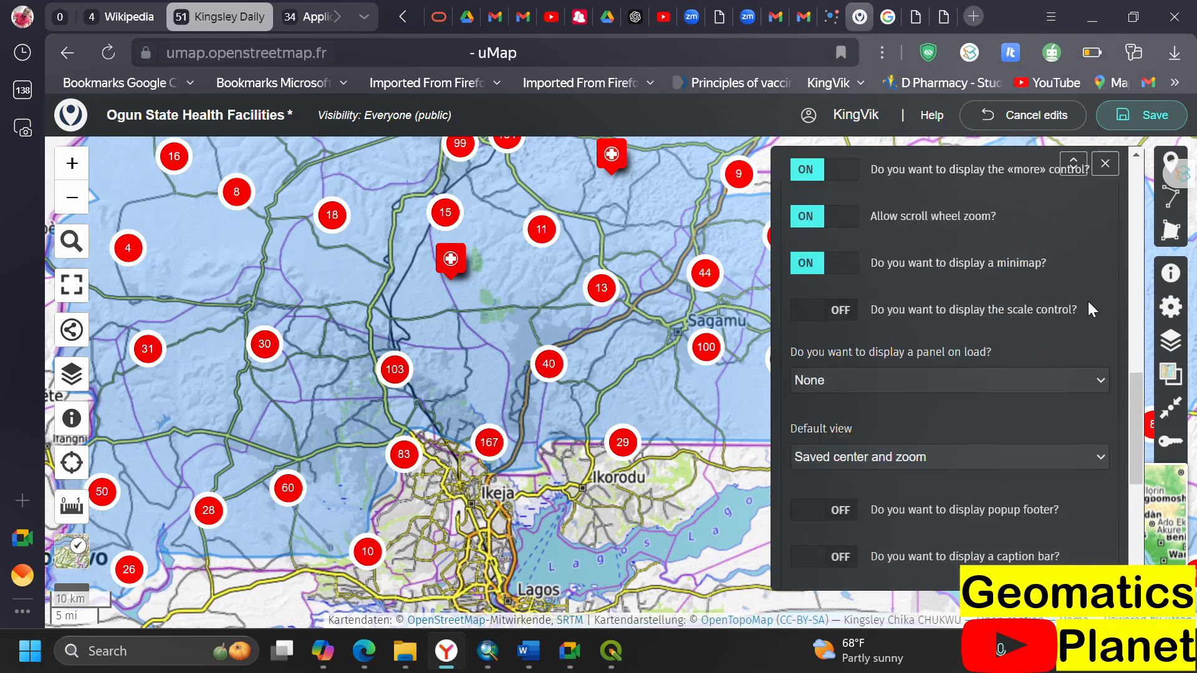
{"action": "left_click", "coordinate": [812, 318]}
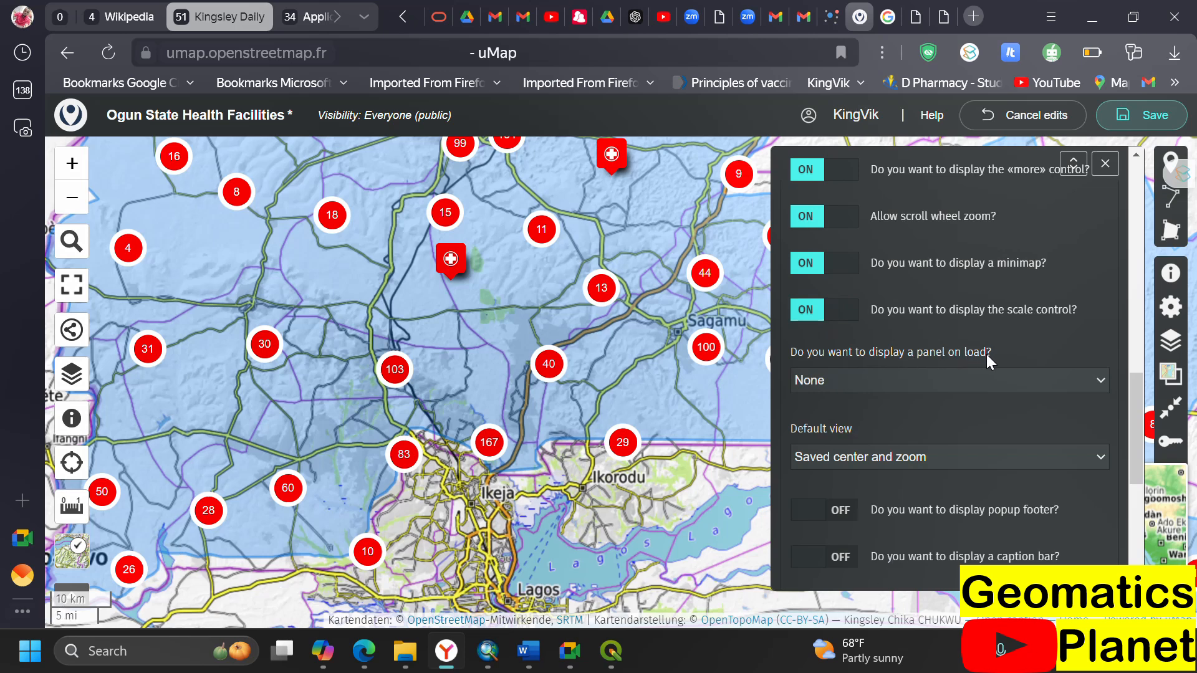
- Keep no panel on load and saved center/zoom as default view, leaving the popup footer off
{"action": "left_click", "coordinate": [971, 379]}
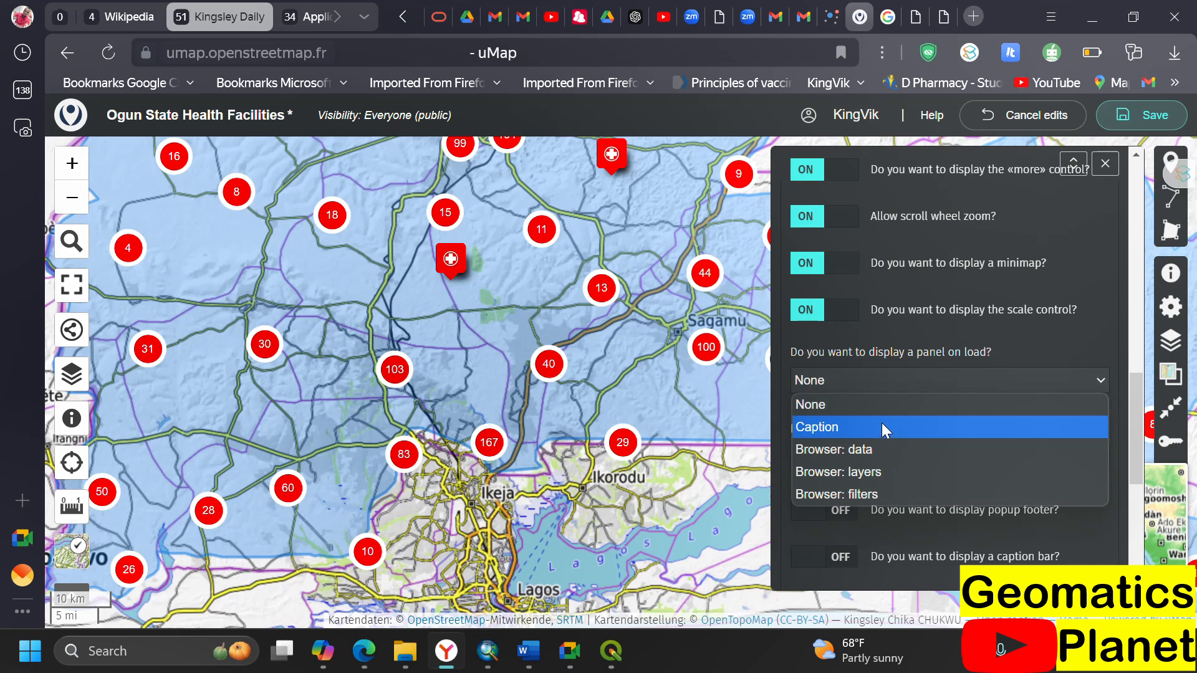
{"action": "left_click", "coordinate": [898, 404]}
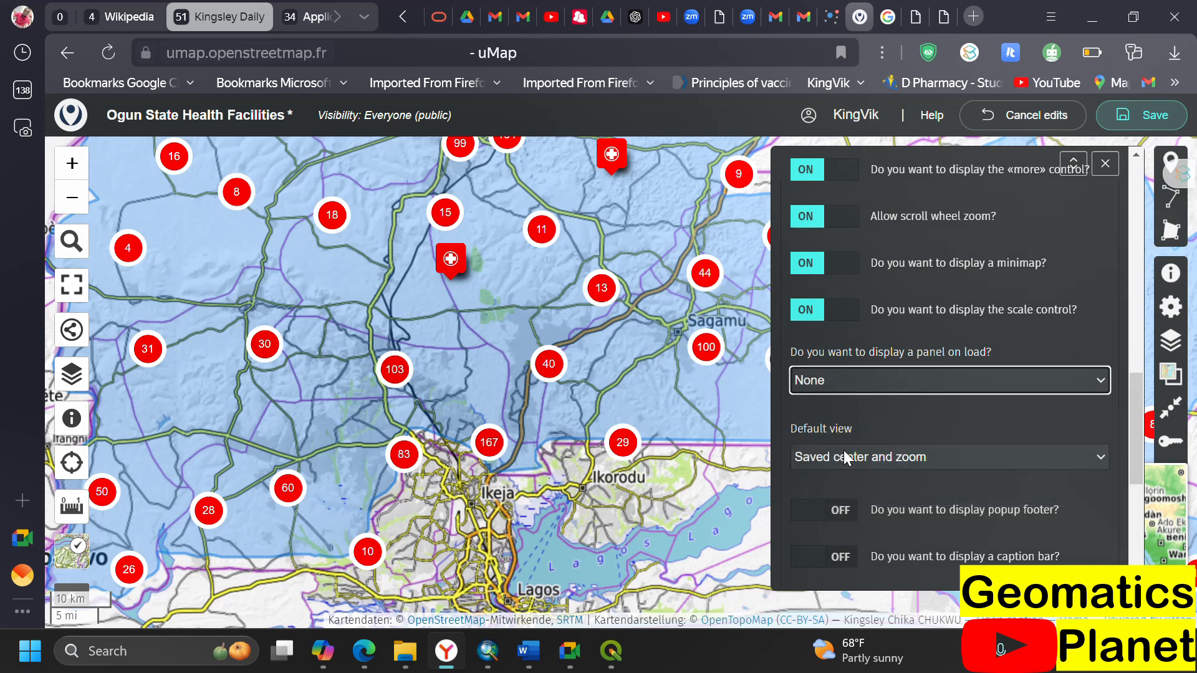
{"action": "left_click", "coordinate": [857, 459]}
{"action": "left_click", "coordinate": [886, 436]}
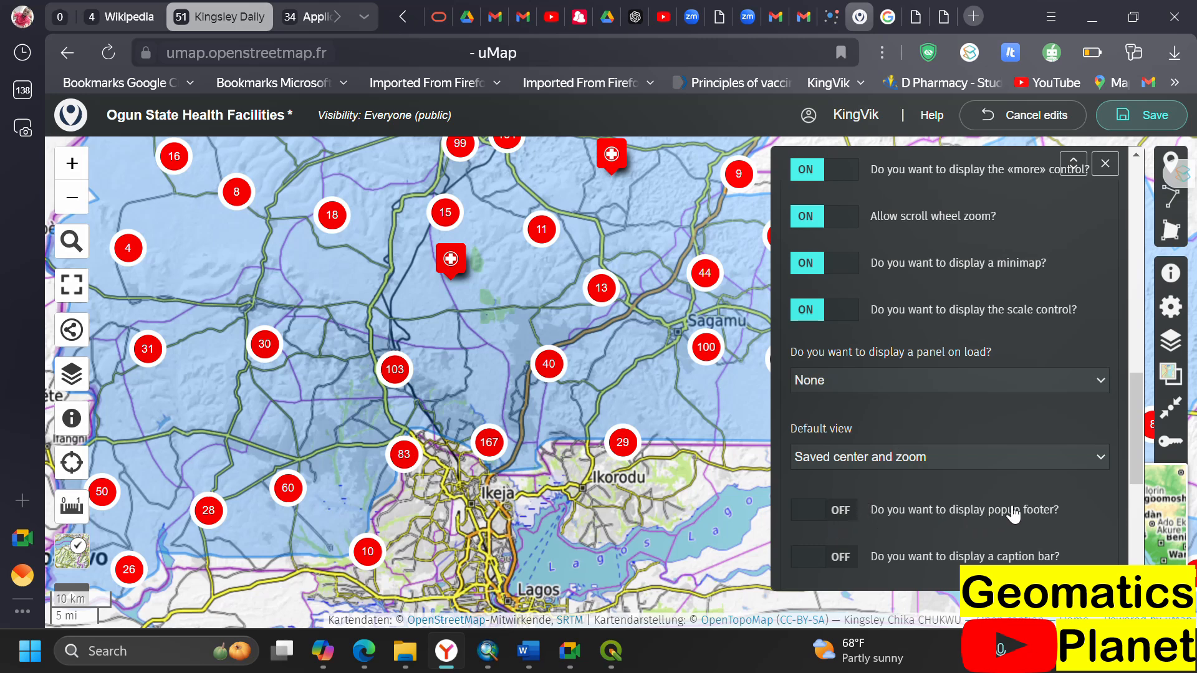
{"action": "left_click", "coordinate": [823, 520]}
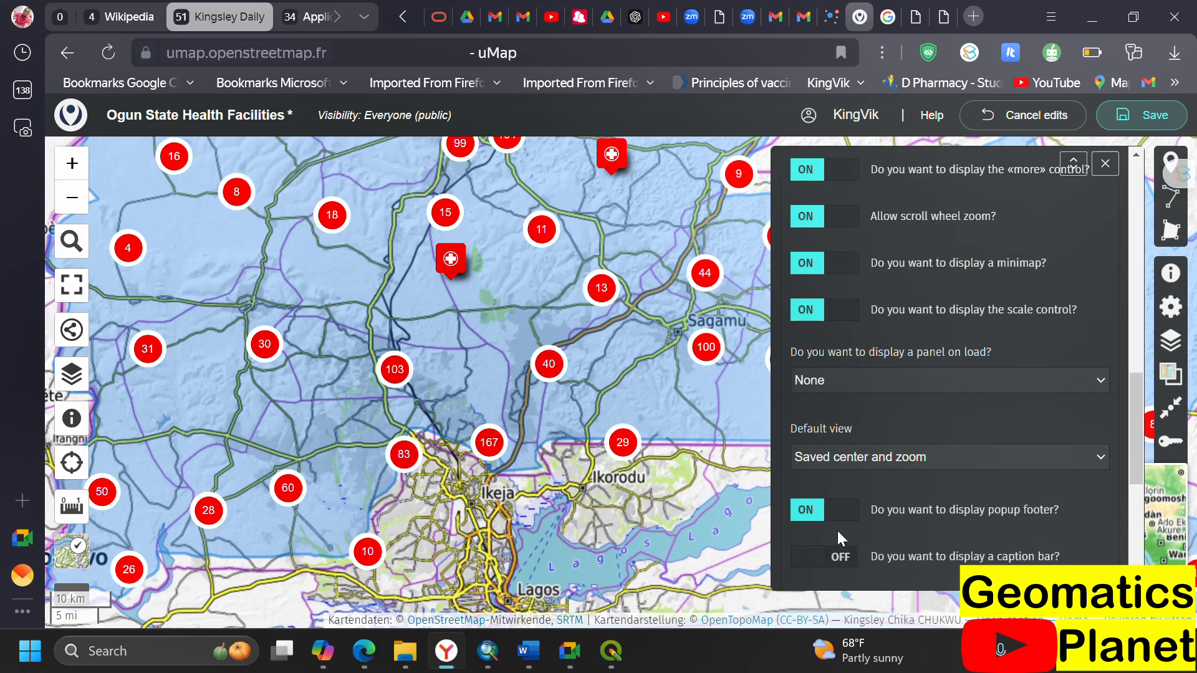
{"action": "left_click", "coordinate": [809, 520]}
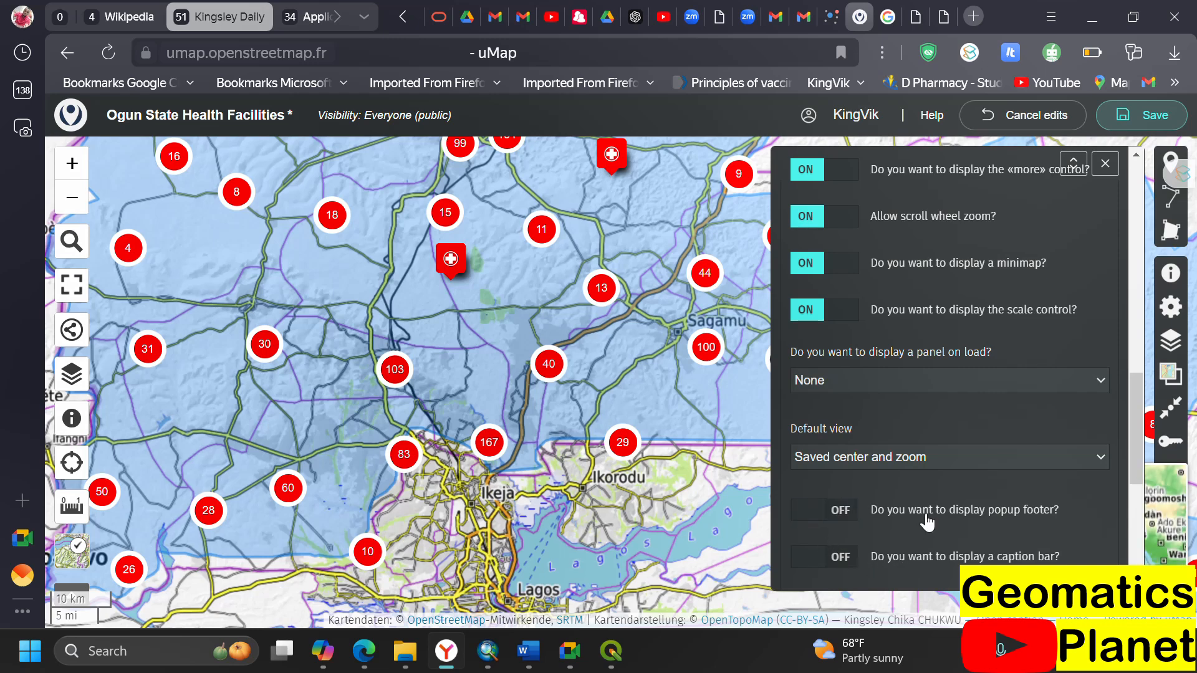
{"action": "scroll", "coordinate": [941, 515], "scroll_direction": "down", "scroll_amount": 4}
{"action": "scroll", "coordinate": [882, 414], "scroll_direction": "up", "scroll_amount": 10}
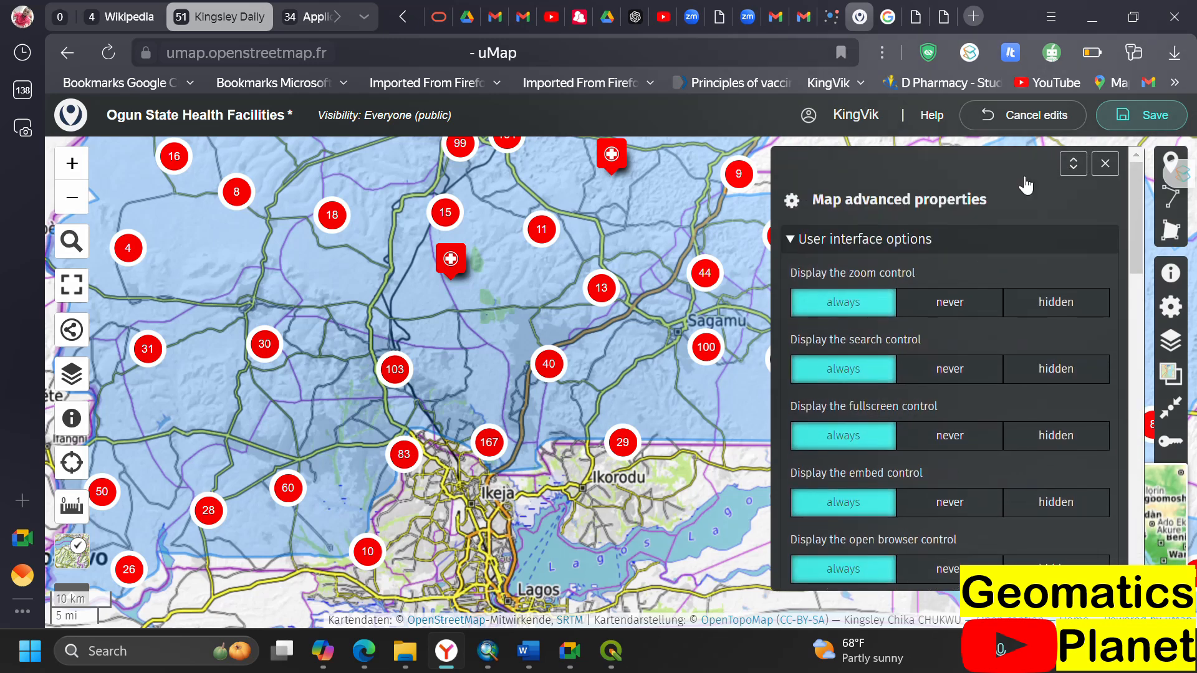
{"action": "scroll", "coordinate": [1062, 148], "scroll_direction": "up", "scroll_amount": 1}
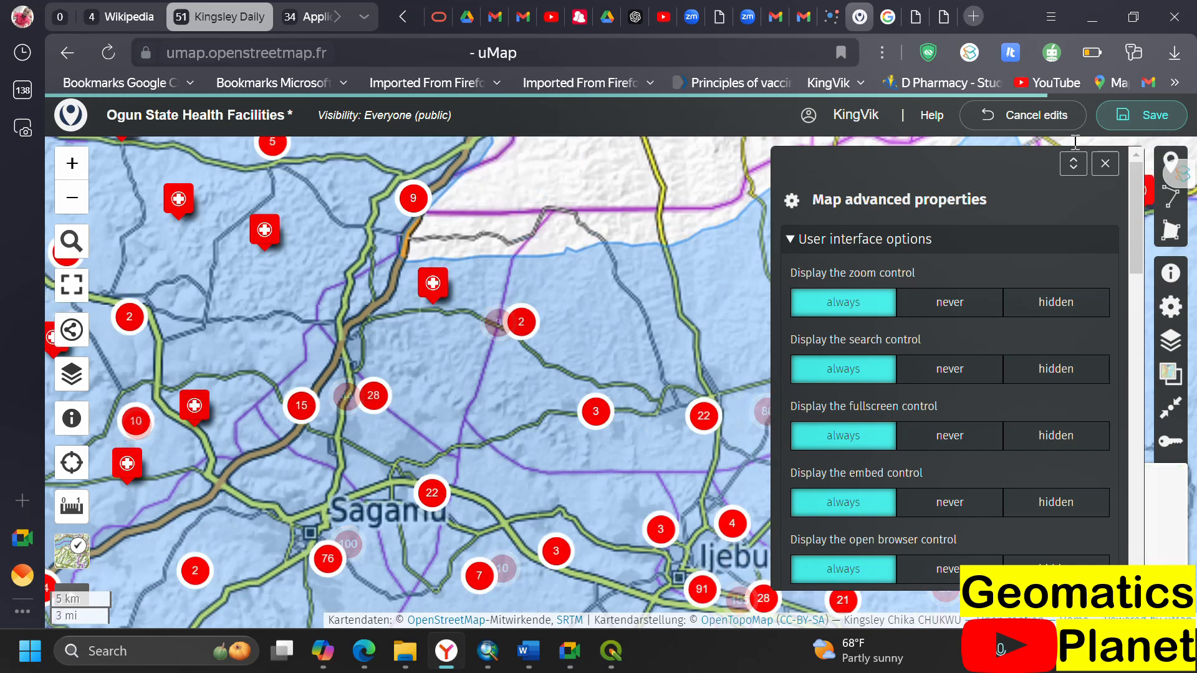
{"action": "scroll", "coordinate": [1119, 120], "scroll_direction": "up", "scroll_amount": 1}
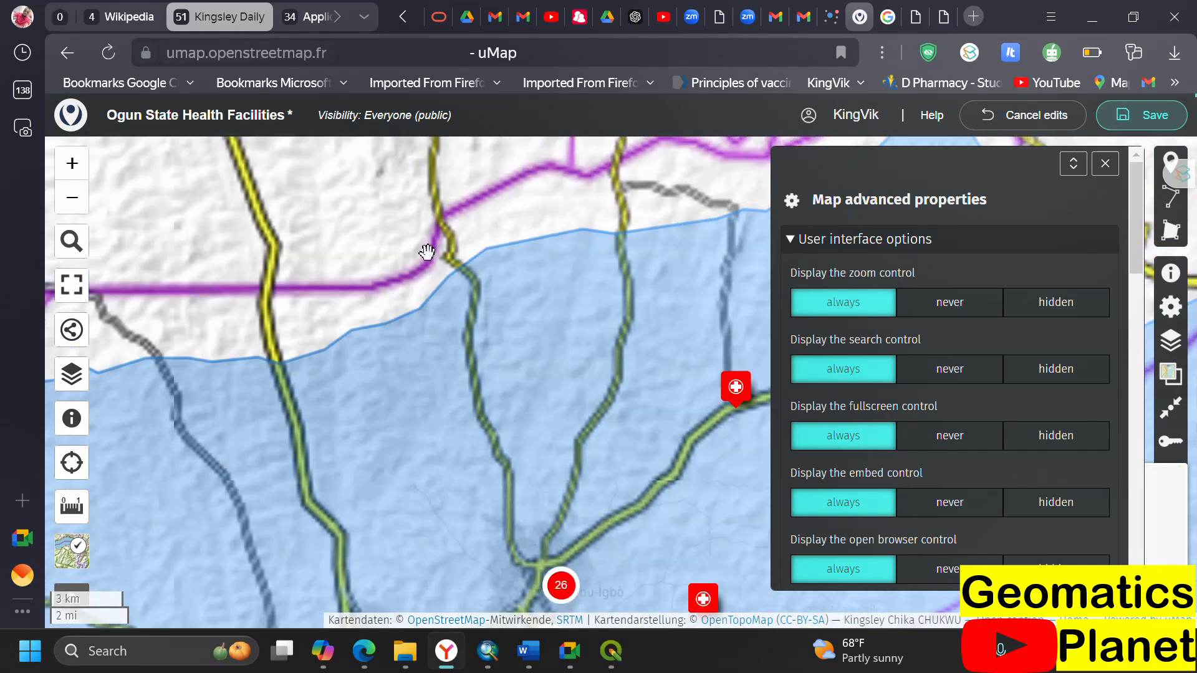
- In Edge, strip the #zoom/lat/lon hash from the map URL, reload and zoom around, then return to Yandex
{"action": "left_click", "coordinate": [364, 652]}
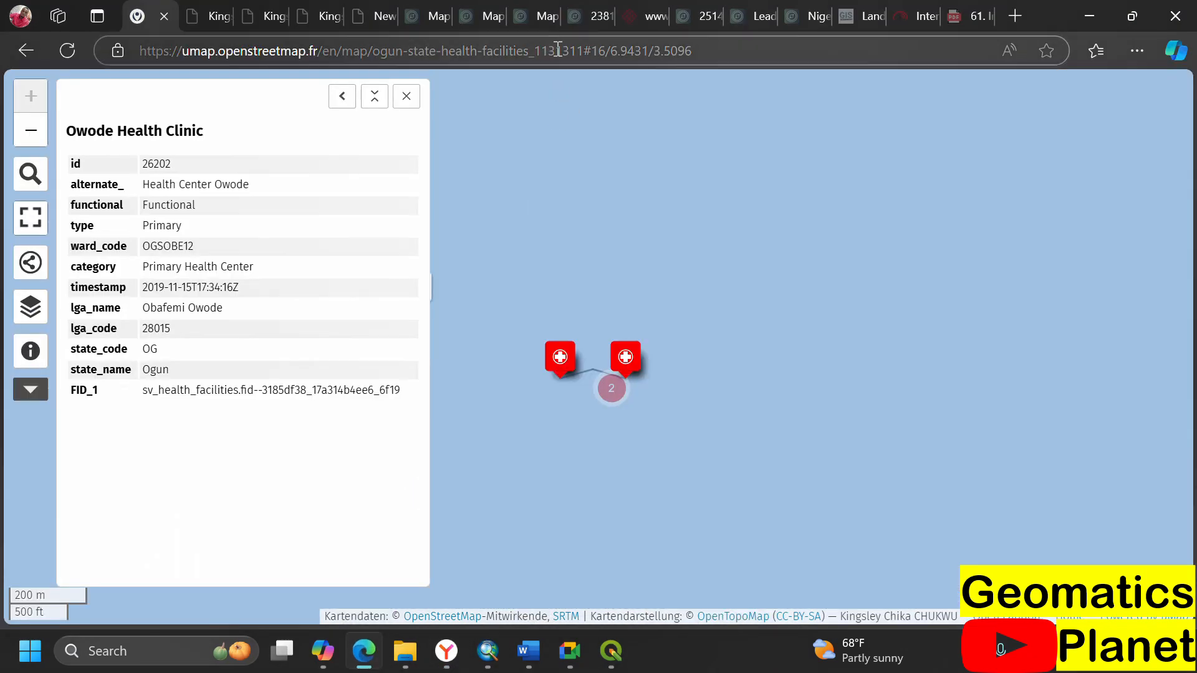
{"action": "left_click", "coordinate": [599, 49]}
{"action": "left_click", "coordinate": [593, 51]}
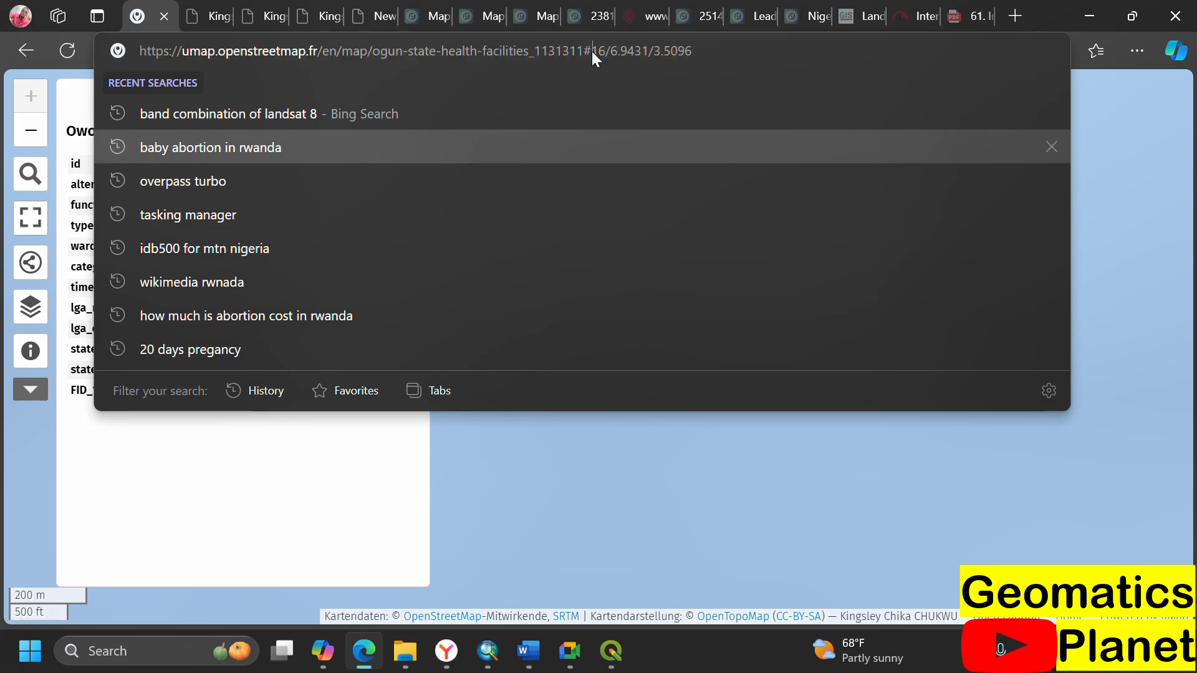
{"action": "left_click_drag", "start_coordinate": [589, 51], "coordinate": [869, 38]}
{"action": "key", "text": "BackSpace"}
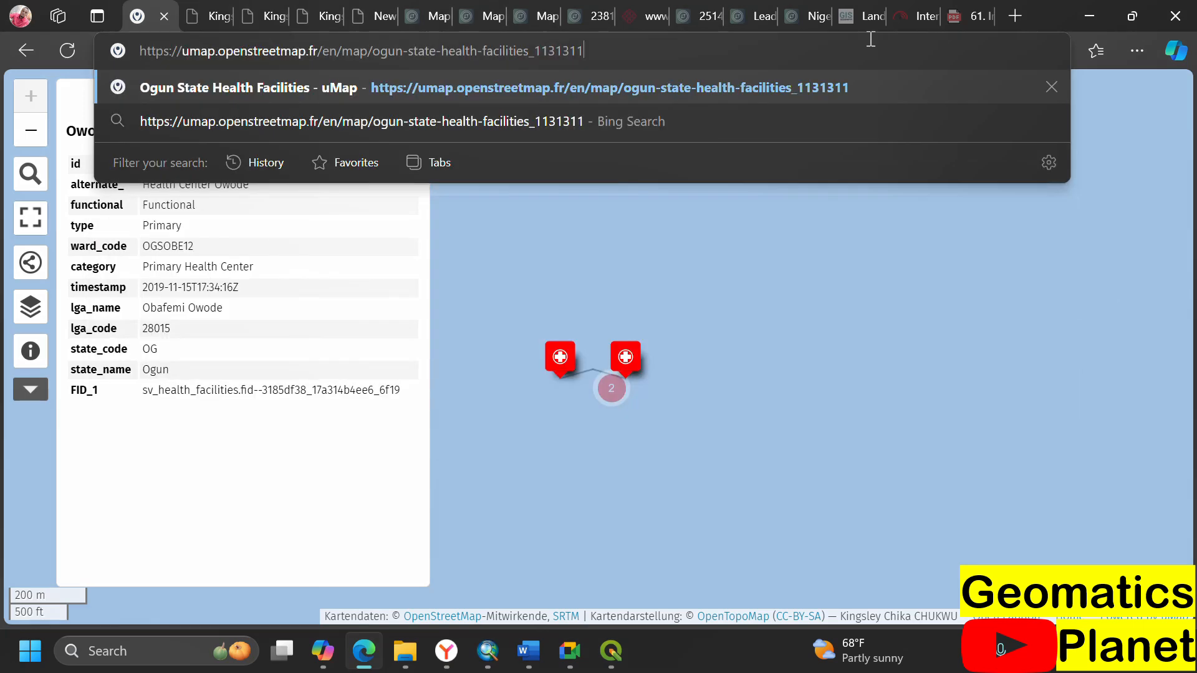
{"action": "key", "text": "Return"}
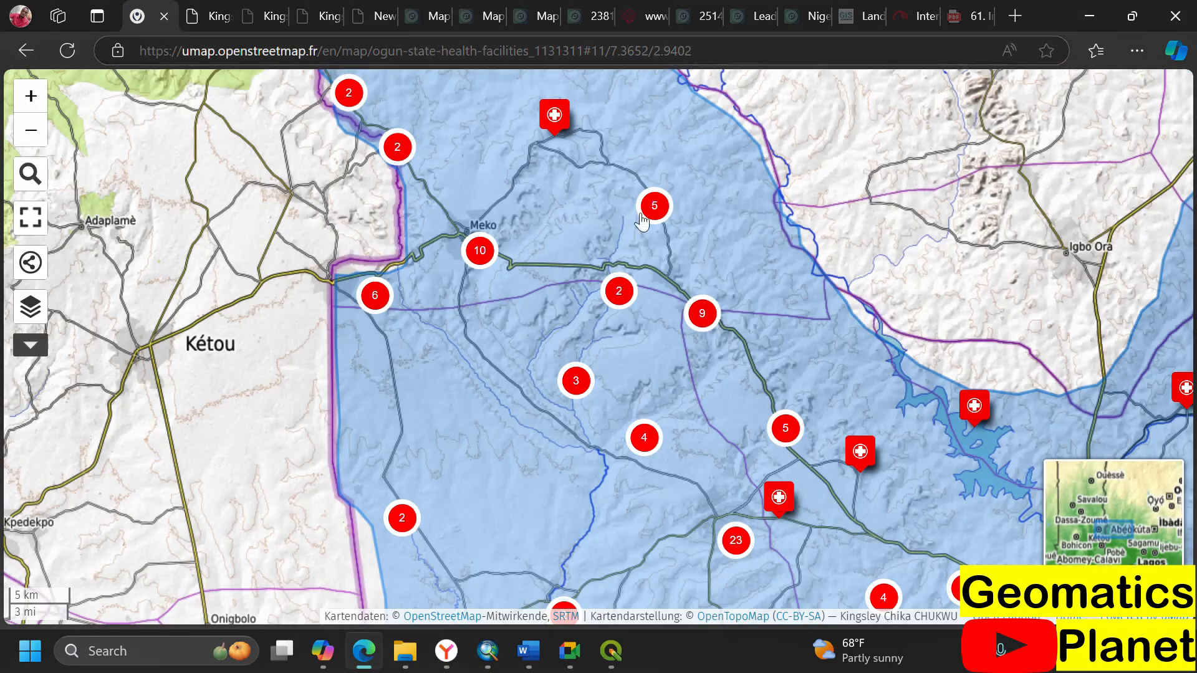
{"action": "scroll", "coordinate": [660, 518], "scroll_direction": "down", "scroll_amount": 3}
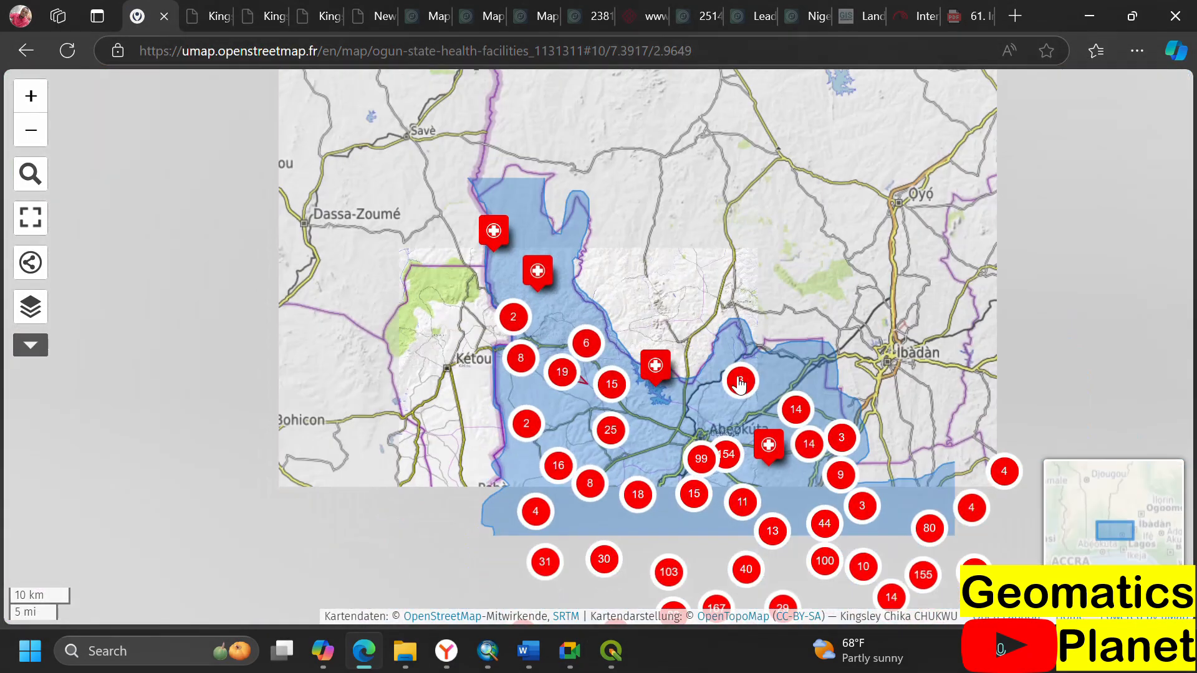
{"action": "scroll", "coordinate": [569, 353], "scroll_direction": "down", "scroll_amount": 2}
{"action": "scroll", "coordinate": [628, 381], "scroll_direction": "up", "scroll_amount": 2}
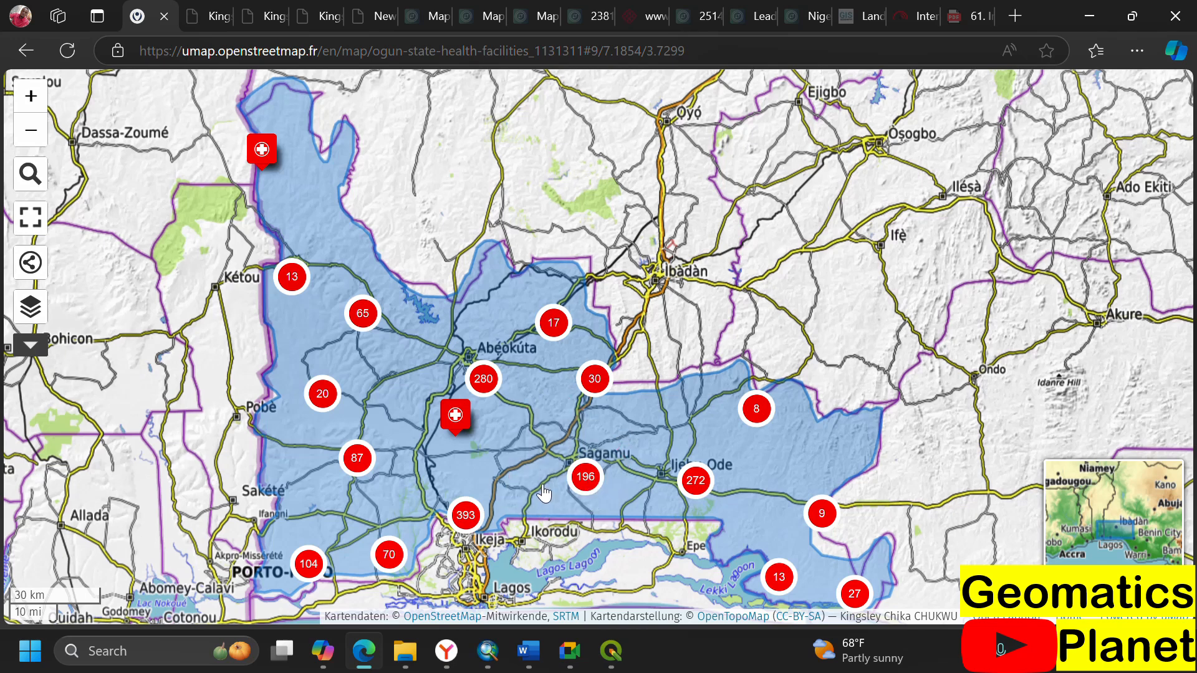
{"action": "left_click", "coordinate": [457, 663]}
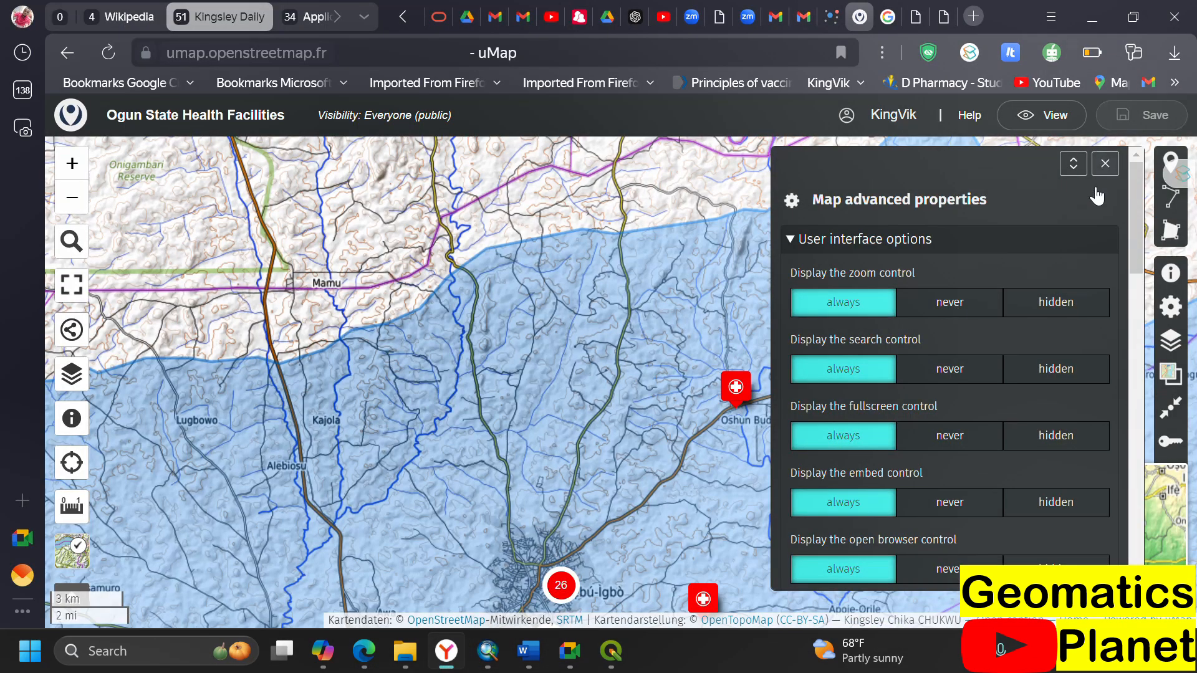
- Fill Limit bounds with the current view (S 6.959826, W 3.819809, N 7.154718, E 4.242783) and save
{"action": "left_click", "coordinate": [1105, 164]}
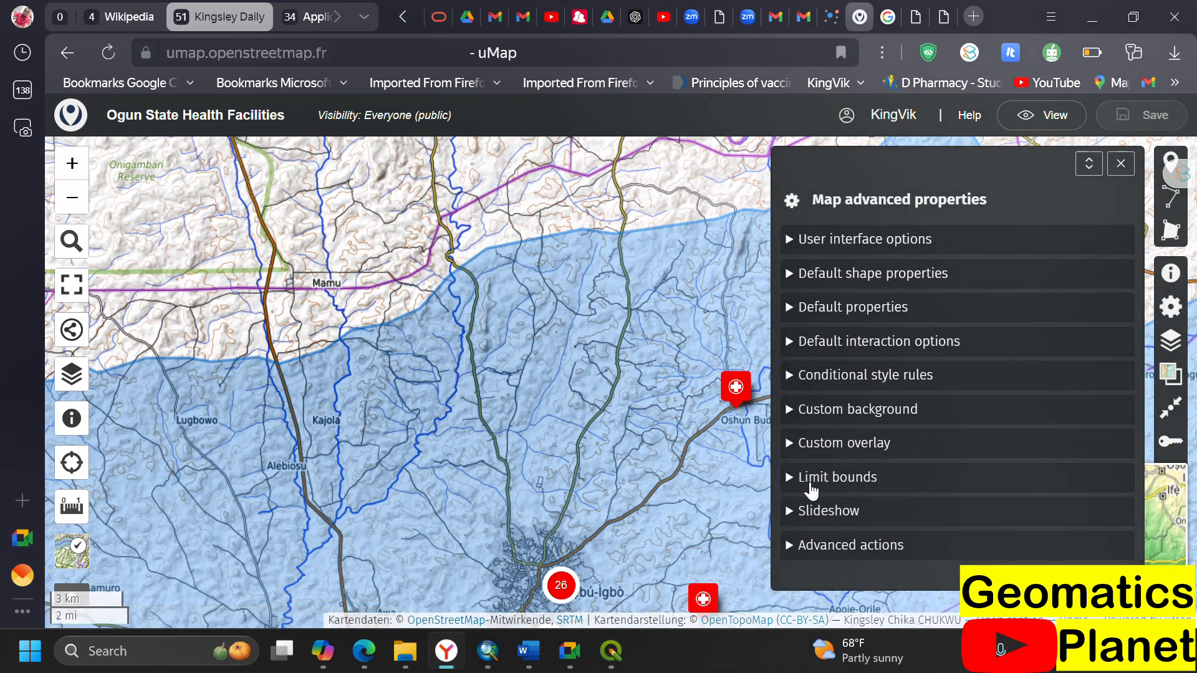
{"action": "left_click", "coordinate": [802, 480]}
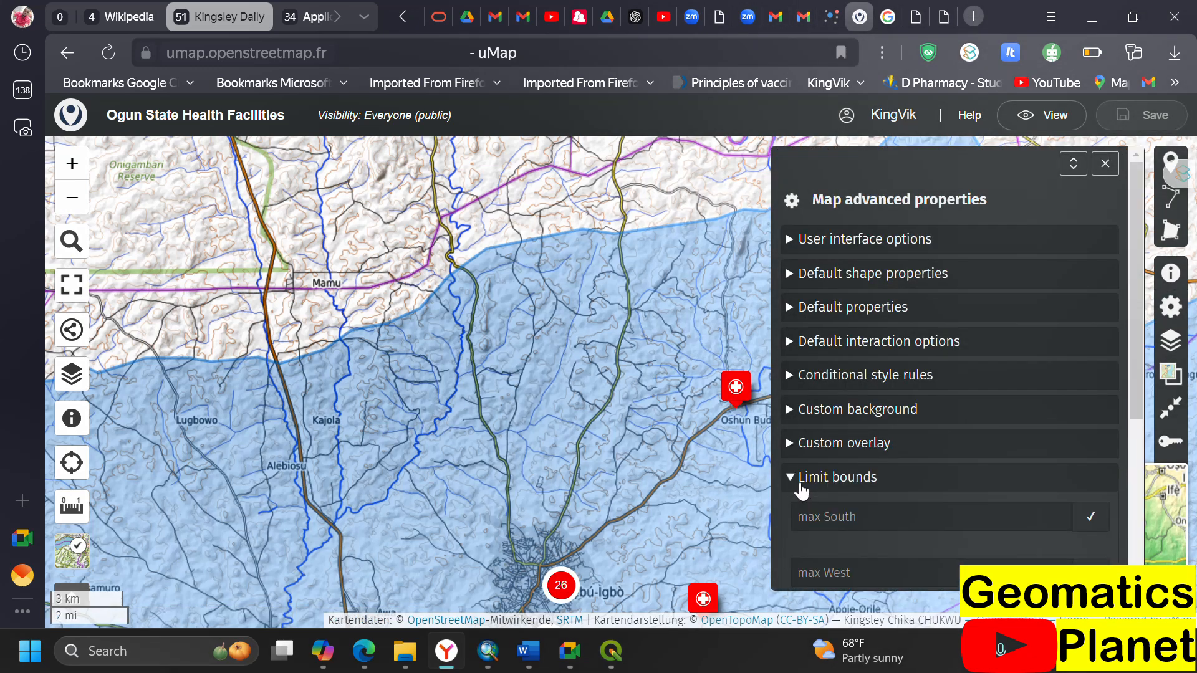
{"action": "left_click", "coordinate": [804, 444]}
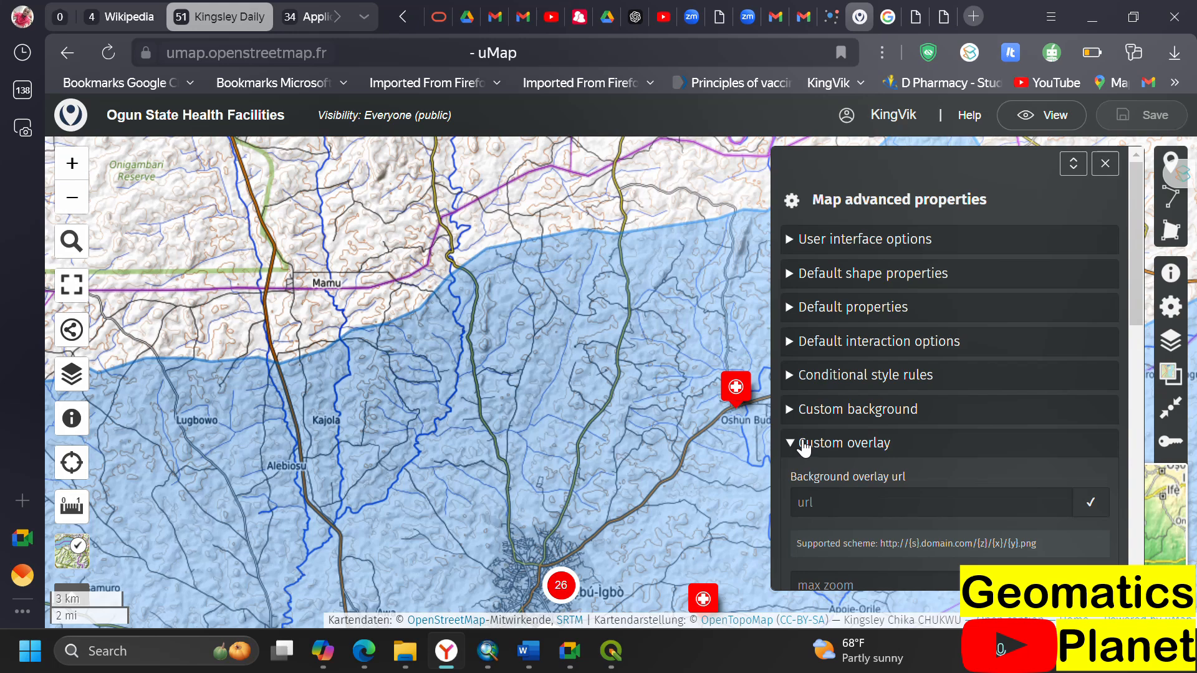
{"action": "left_click", "coordinate": [804, 444]}
{"action": "scroll", "coordinate": [808, 434], "scroll_direction": "down", "scroll_amount": 1}
{"action": "scroll", "coordinate": [805, 412], "scroll_direction": "down", "scroll_amount": 2}
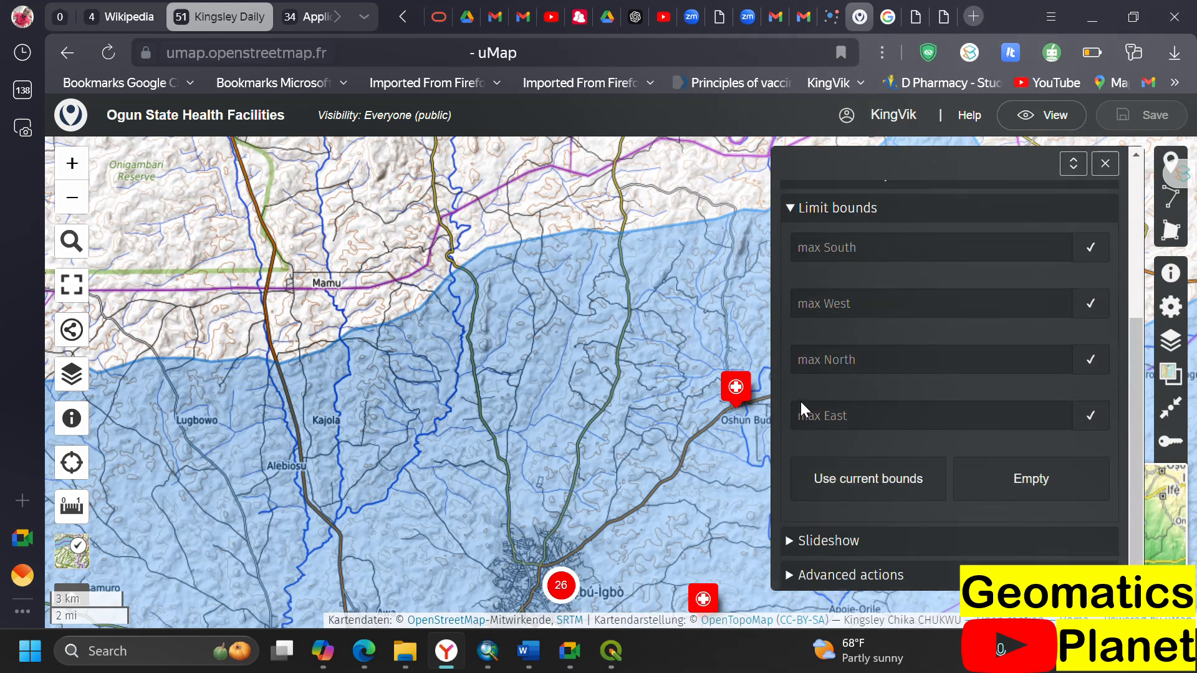
{"action": "left_click", "coordinate": [907, 488]}
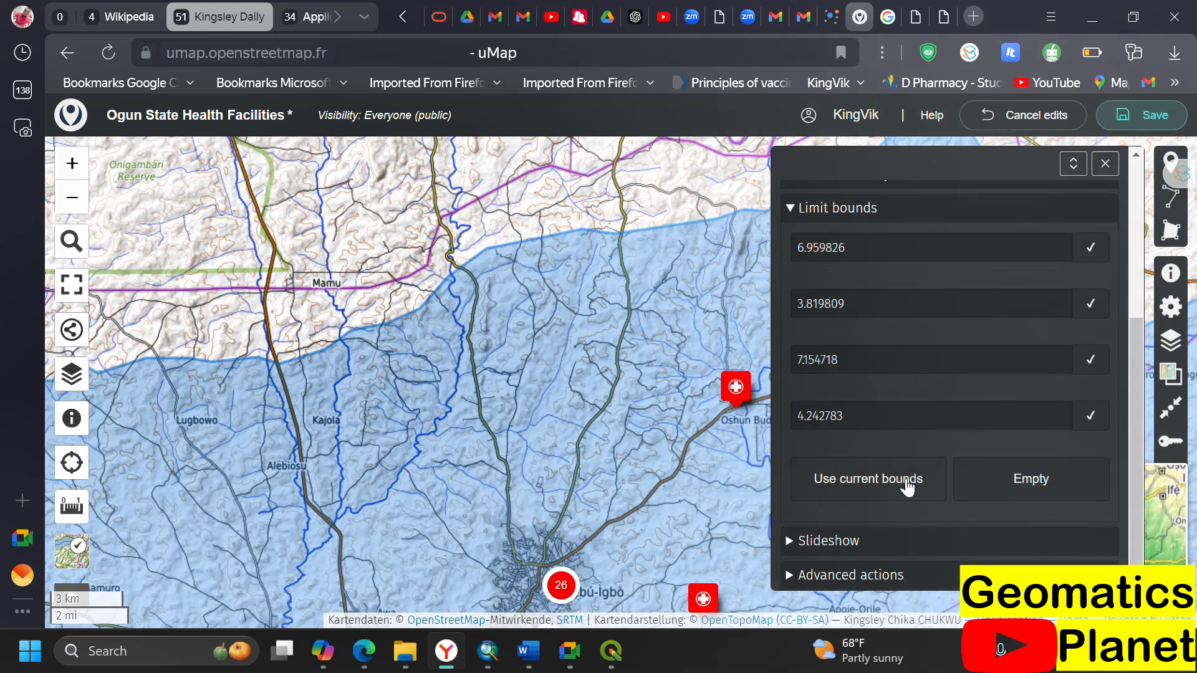
{"action": "left_click", "coordinate": [1144, 116]}
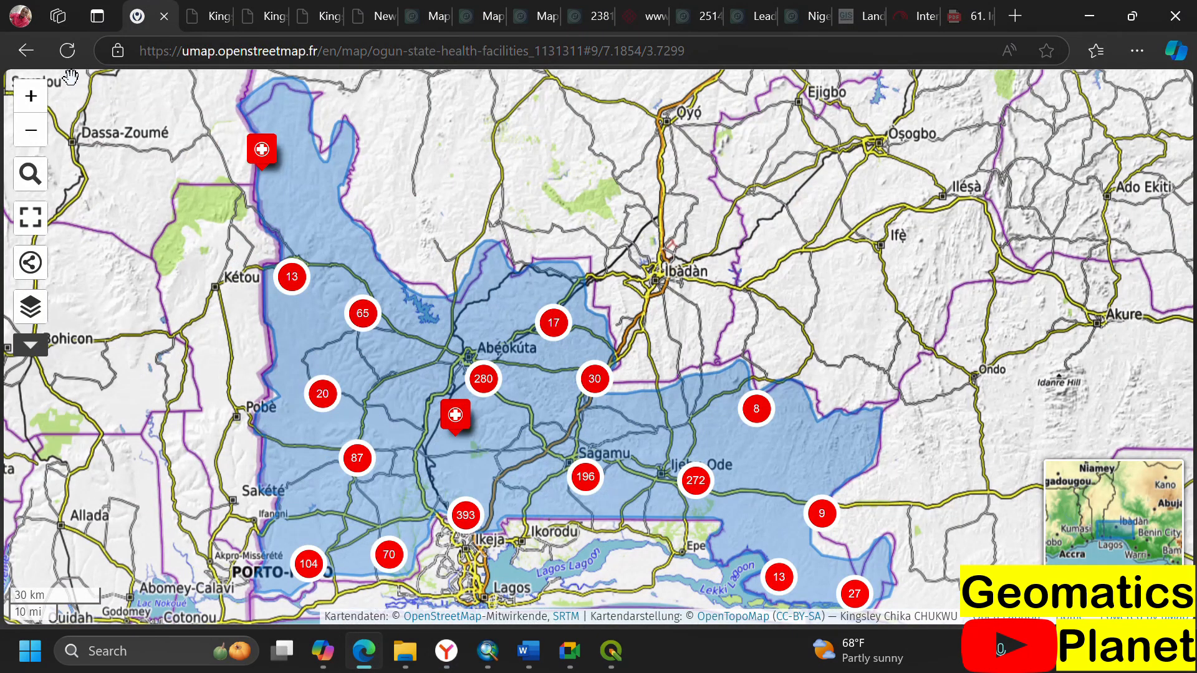
- Reload the public map in Edge, then load it again with the zoom and coordinates removed from the URL
{"action": "left_click", "coordinate": [70, 52]}
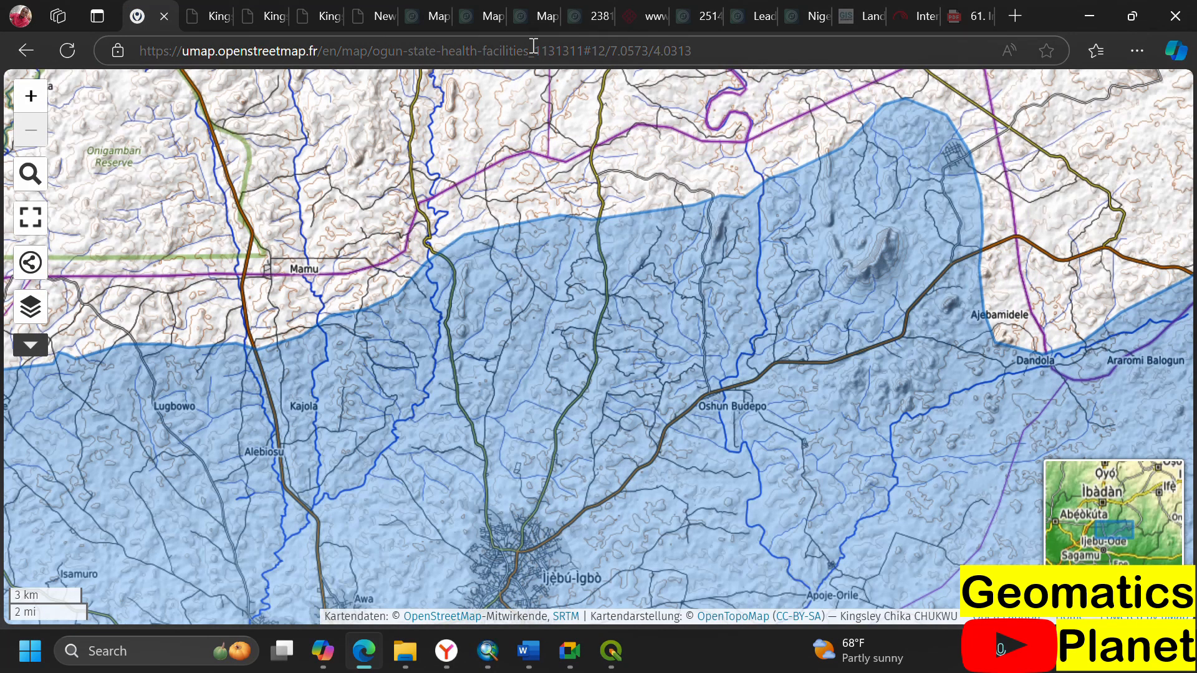
{"action": "left_click", "coordinate": [601, 45]}
{"action": "left_click", "coordinate": [599, 45]}
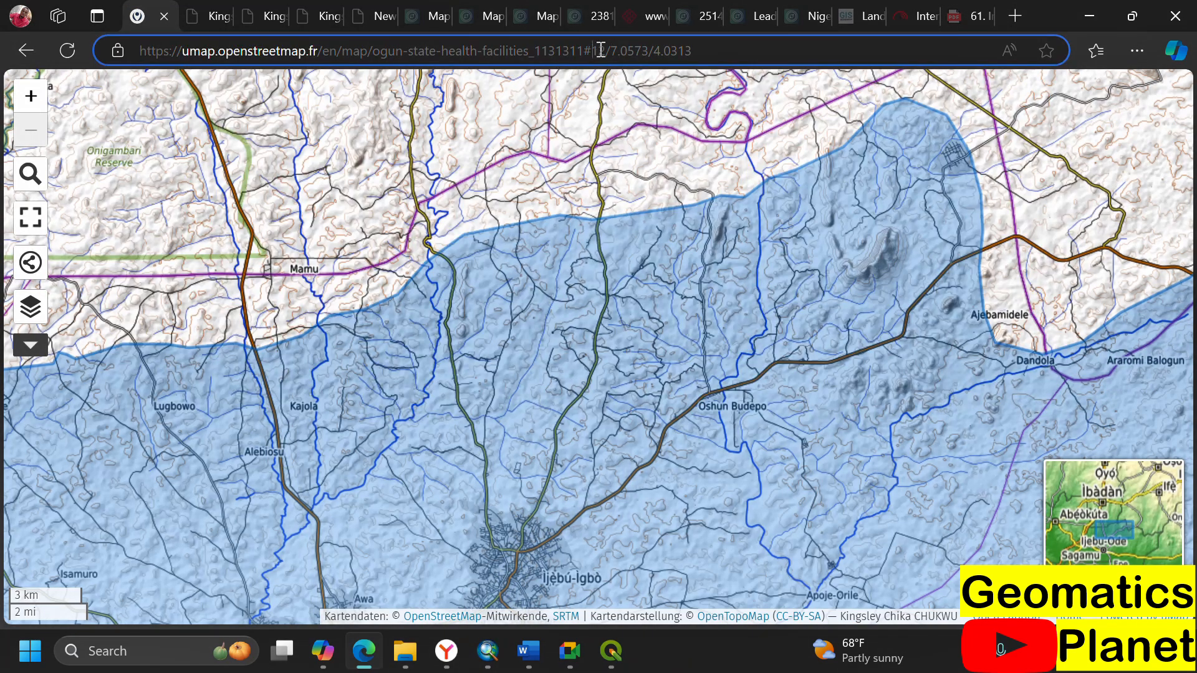
{"action": "left_click_drag", "start_coordinate": [601, 50], "coordinate": [840, 57]}
{"action": "key", "text": "BackSpace"}
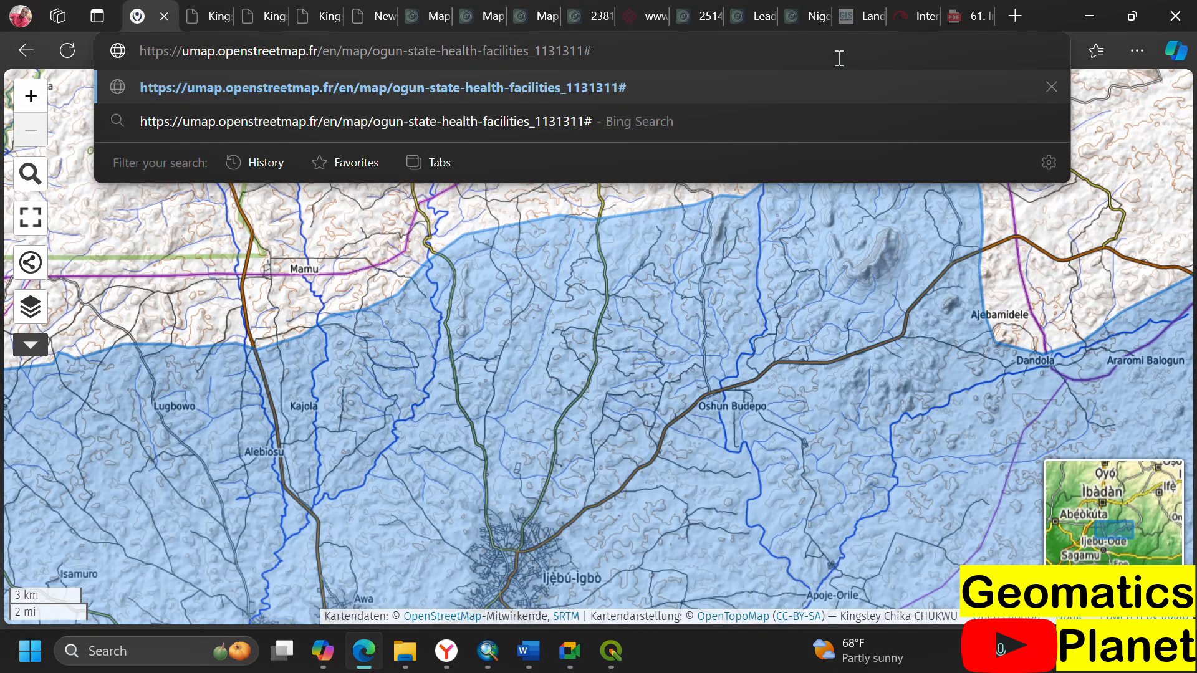
{"action": "key", "text": "Return"}
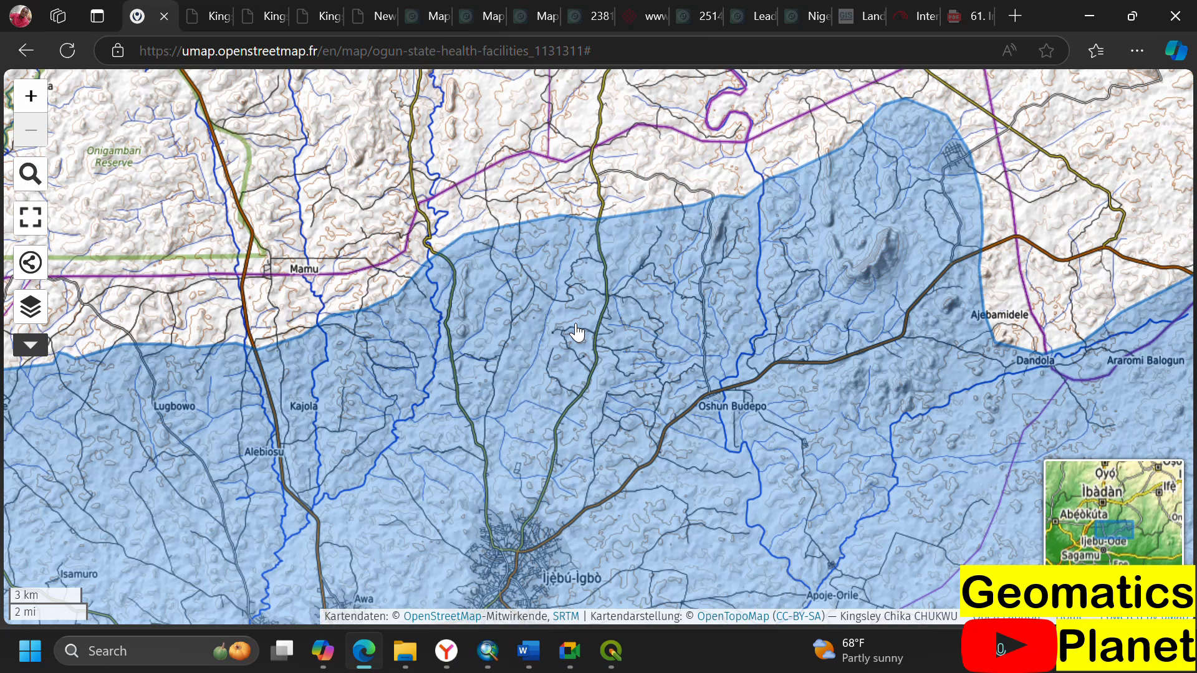
- Close the advanced map properties and zoom in and out over the Ijebu-Igbo facility clusters
{"action": "left_click", "coordinate": [447, 651]}
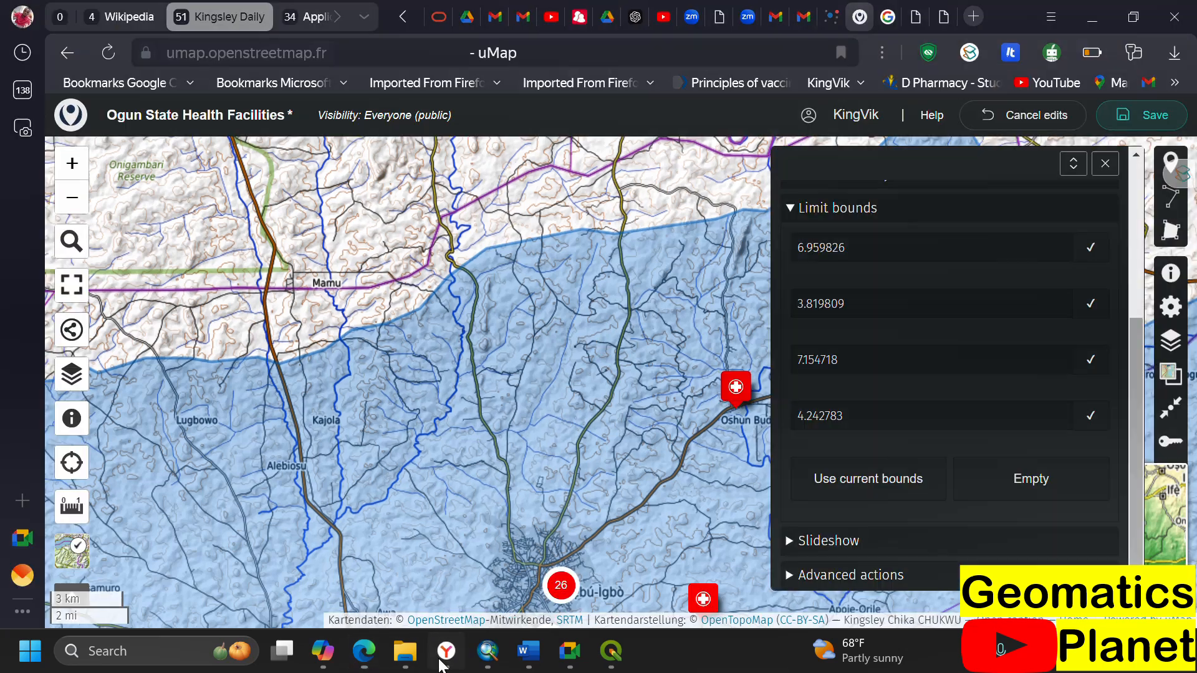
{"action": "left_click", "coordinate": [1104, 165]}
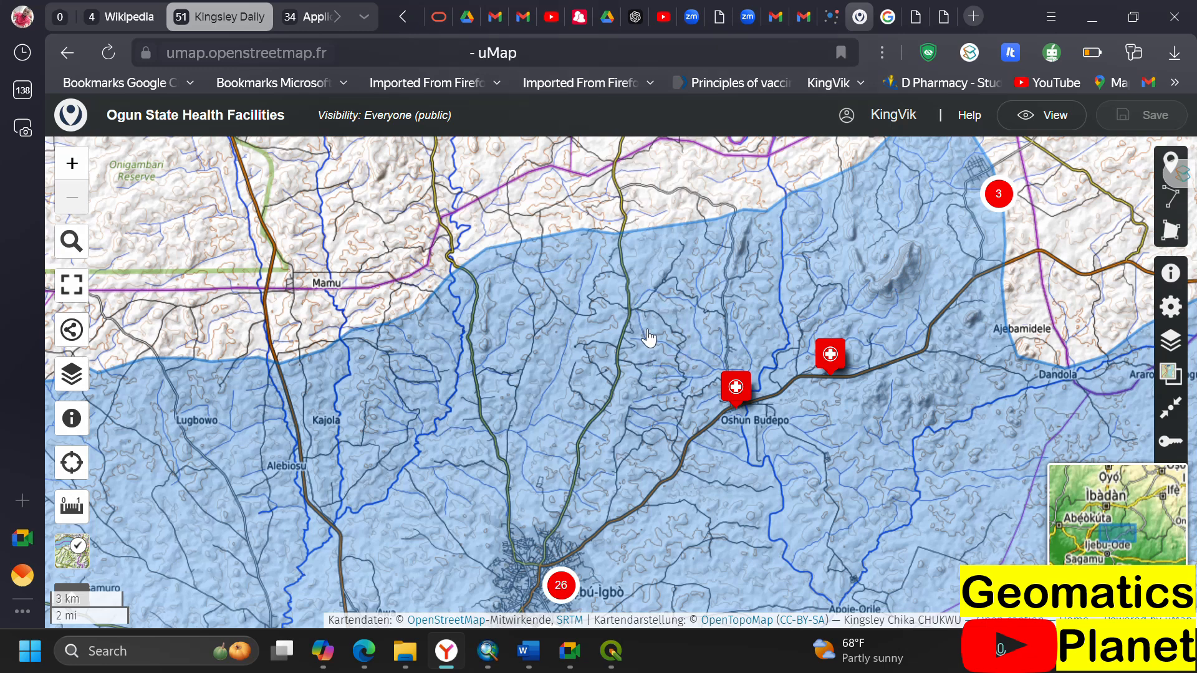
{"action": "scroll", "coordinate": [648, 337], "scroll_direction": "up", "scroll_amount": 1}
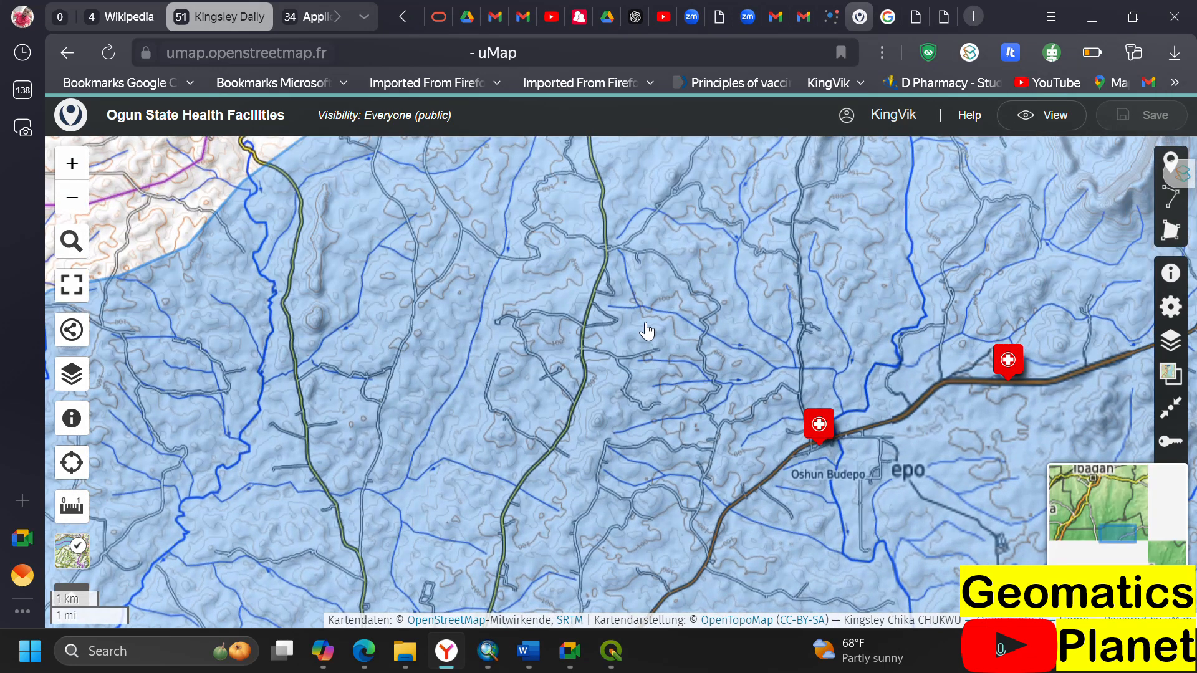
{"action": "scroll", "coordinate": [647, 331], "scroll_direction": "up", "scroll_amount": 1}
{"action": "scroll", "coordinate": [643, 331], "scroll_direction": "up", "scroll_amount": 2}
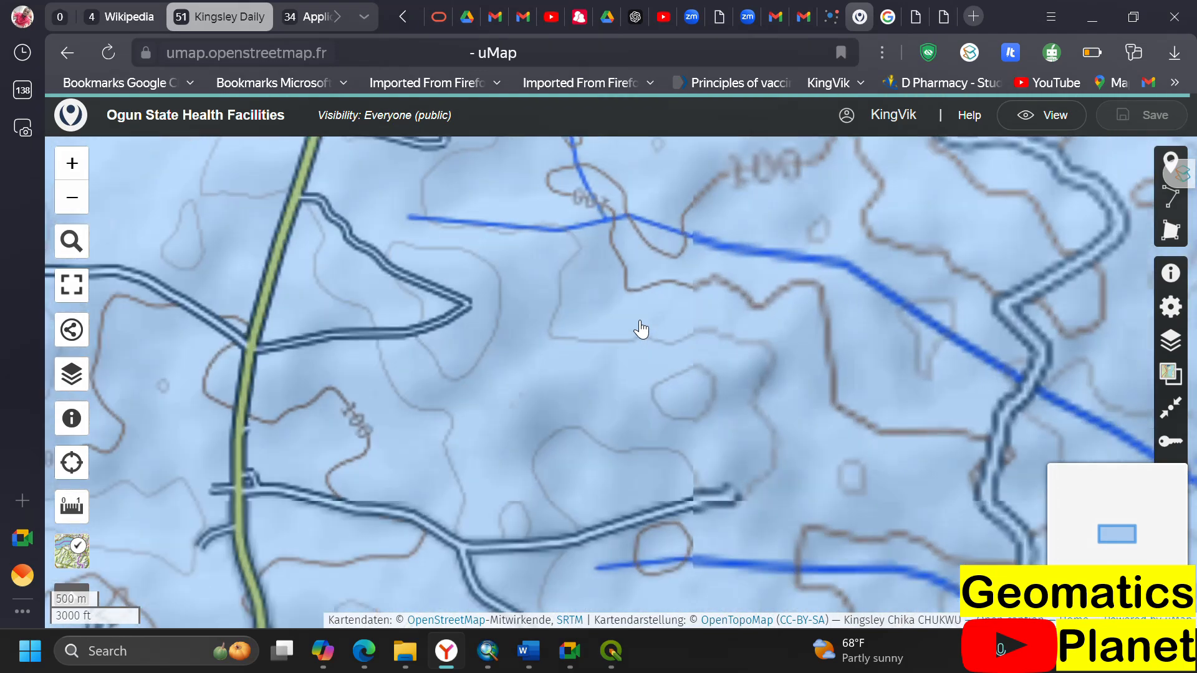
{"action": "scroll", "coordinate": [686, 349], "scroll_direction": "down", "scroll_amount": 1}
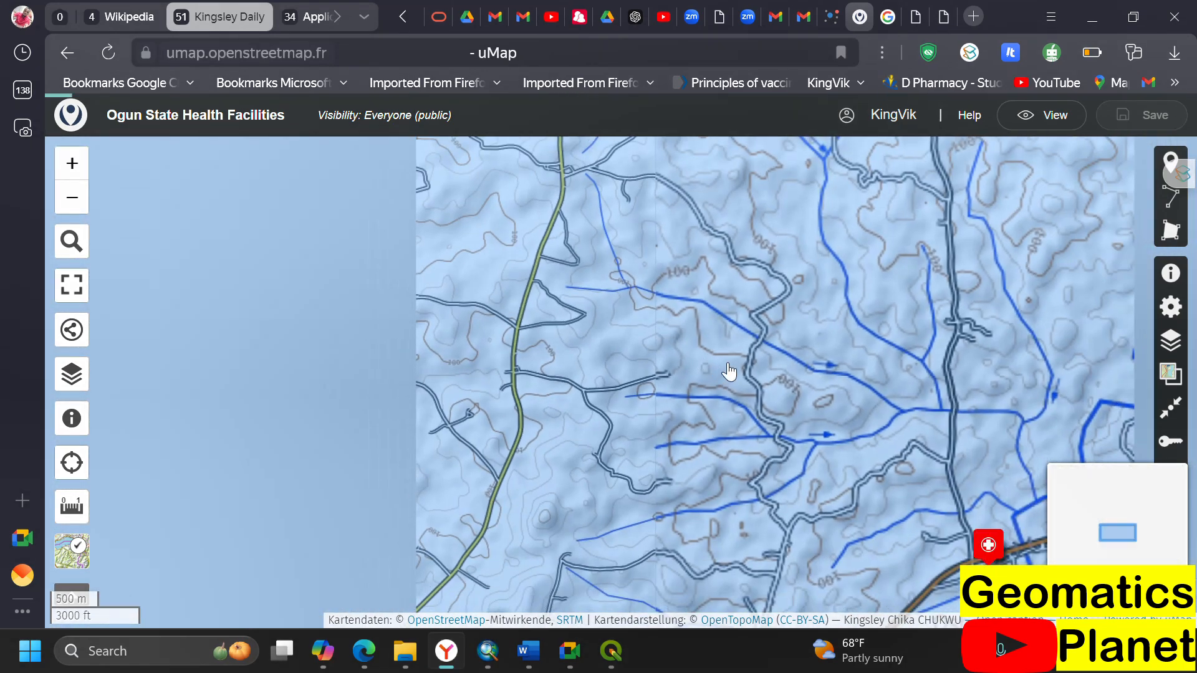
{"action": "scroll", "coordinate": [731, 350], "scroll_direction": "down", "scroll_amount": 1}
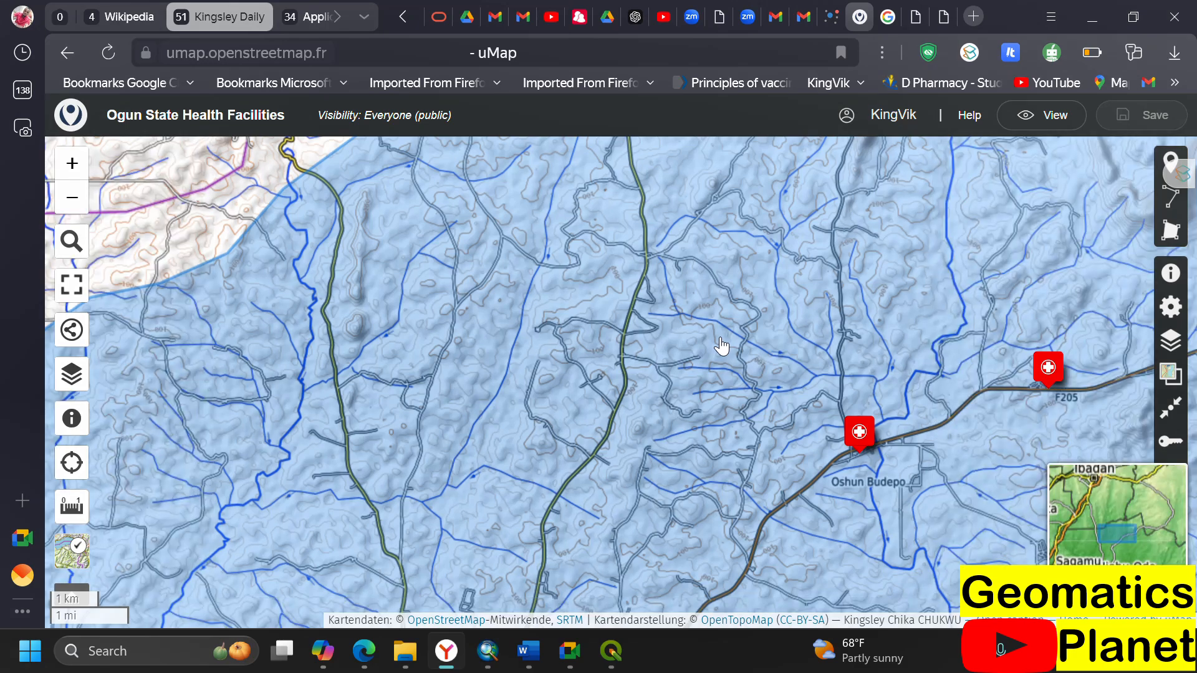
{"action": "scroll", "coordinate": [722, 348], "scroll_direction": "down", "scroll_amount": 1}
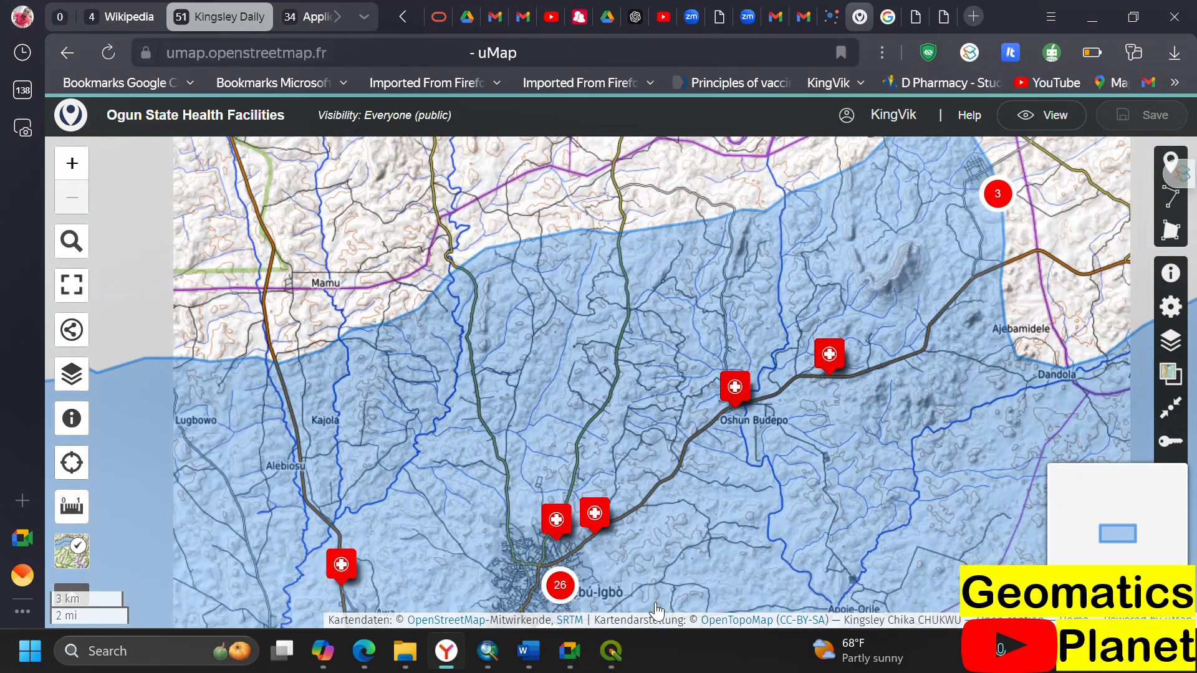
- Dismiss the Meet screen-sharing notice
{"action": "mouse_move", "coordinate": [577, 661]}
{"action": "left_click", "coordinate": [689, 589]}
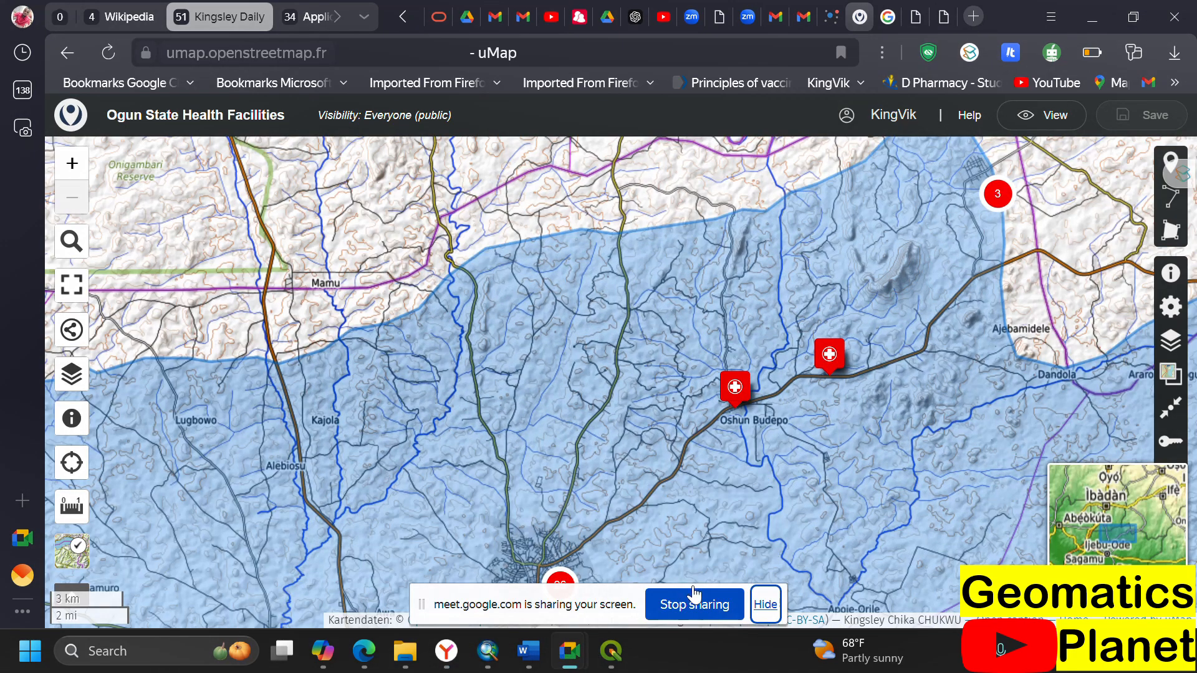
{"action": "left_click", "coordinate": [694, 606]}
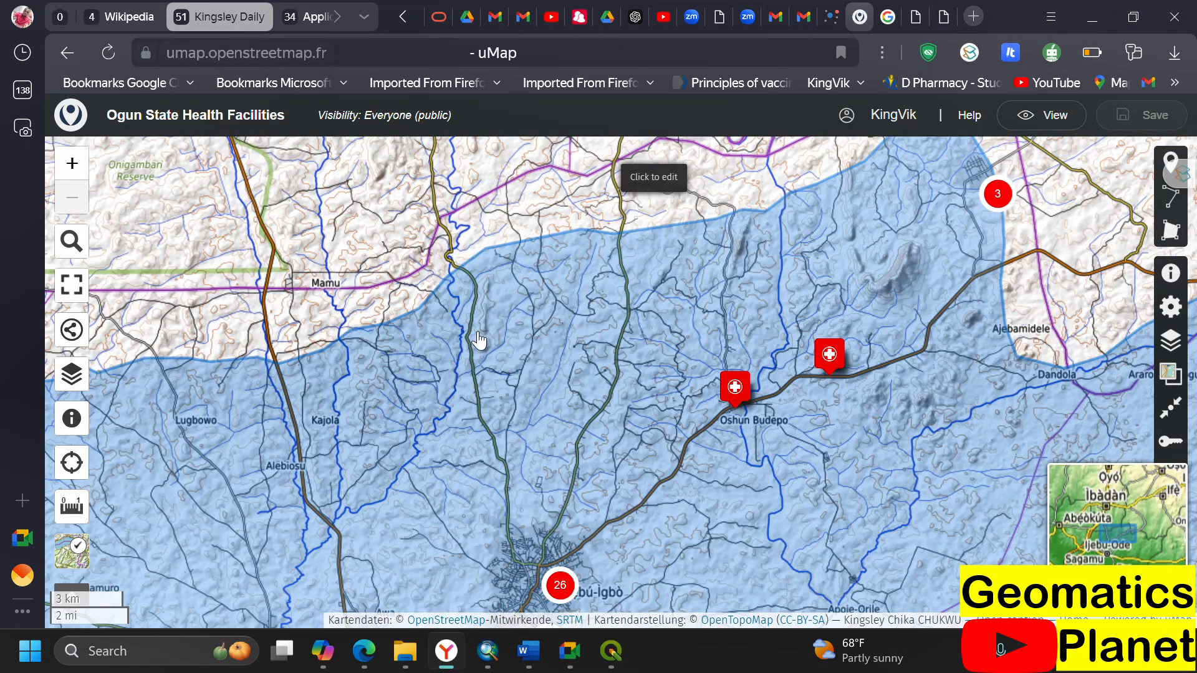